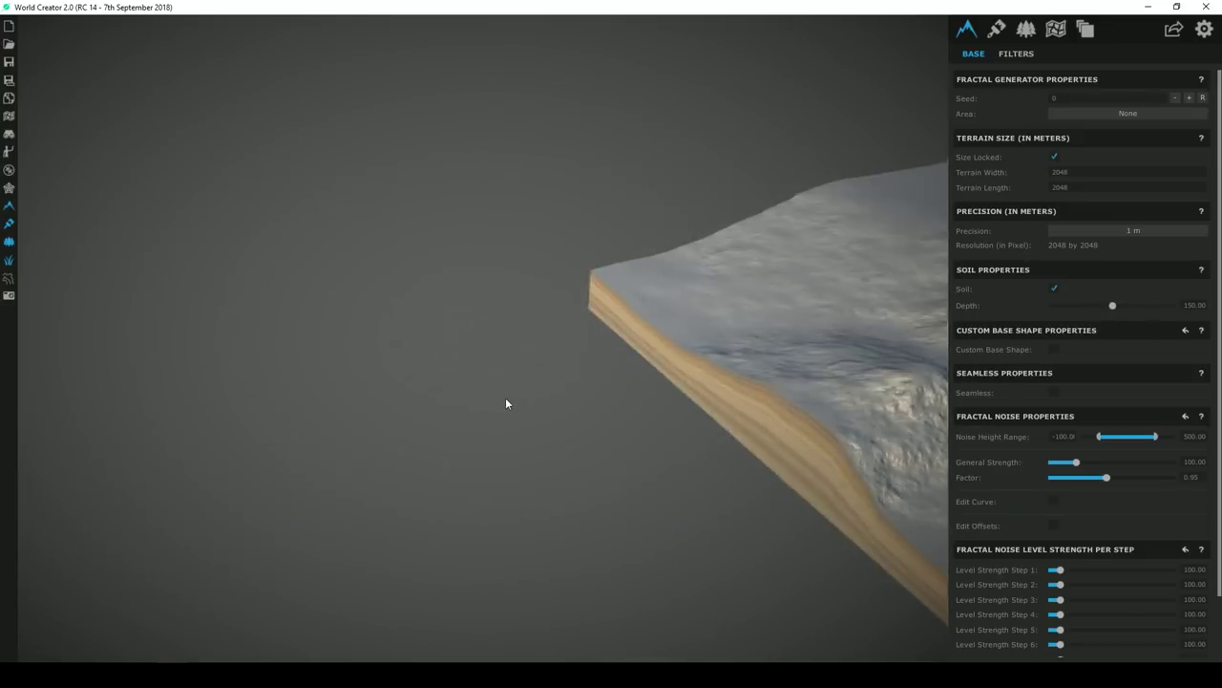
{"action": "middle_click_drag", "start_coordinate": [505, 397], "coordinate": [258, 644]}
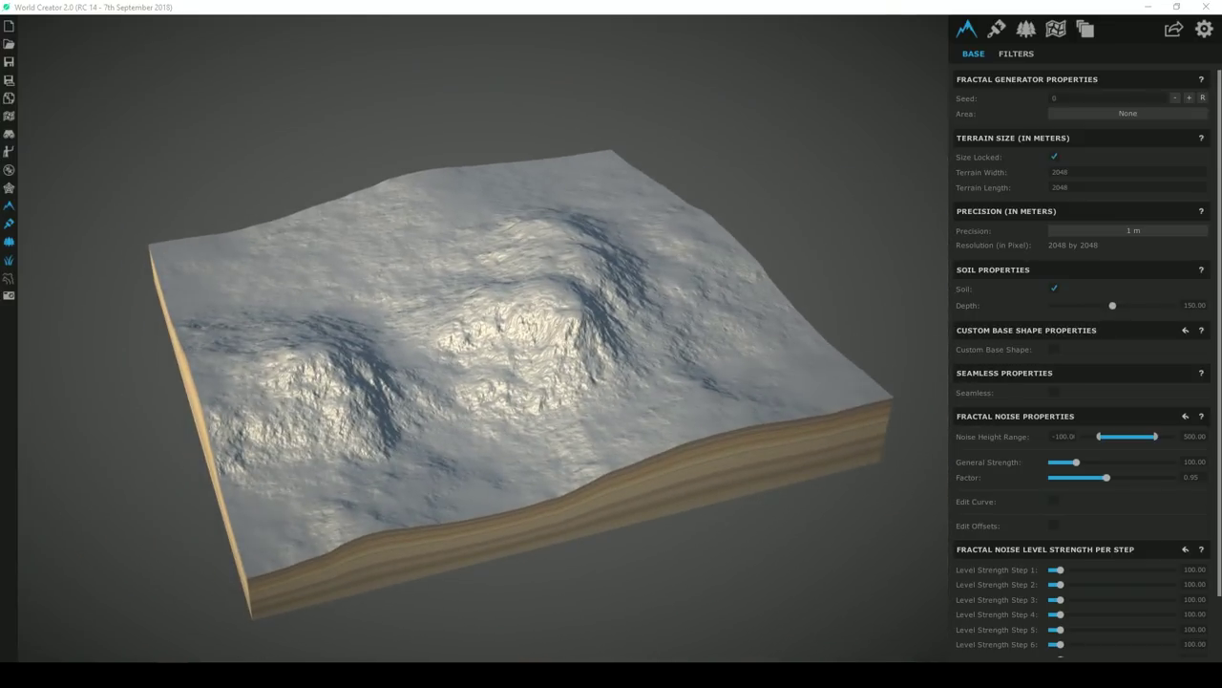
{"action": "left_click", "coordinate": [229, 626]}
Look over the multi-biome landscape in Unreal Editor and open the viewport's camera speed settings
{"action": "right_click_drag", "start_coordinate": [454, 461], "coordinate": [459, 456]}
{"action": "key", "text": "w"}
{"action": "right_click_drag", "start_coordinate": [519, 375], "coordinate": [590, 443]}
{"action": "left_click", "coordinate": [936, 87]}
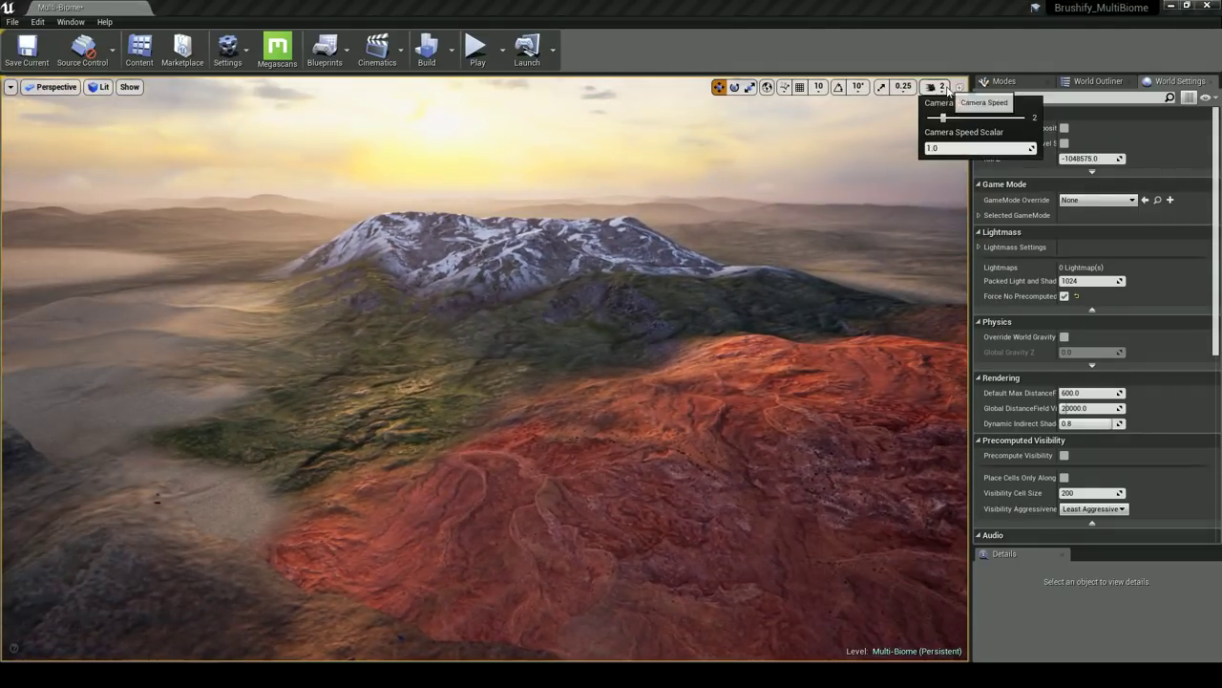
{"action": "left_click_drag", "start_coordinate": [659, 302], "coordinate": [513, 439]}
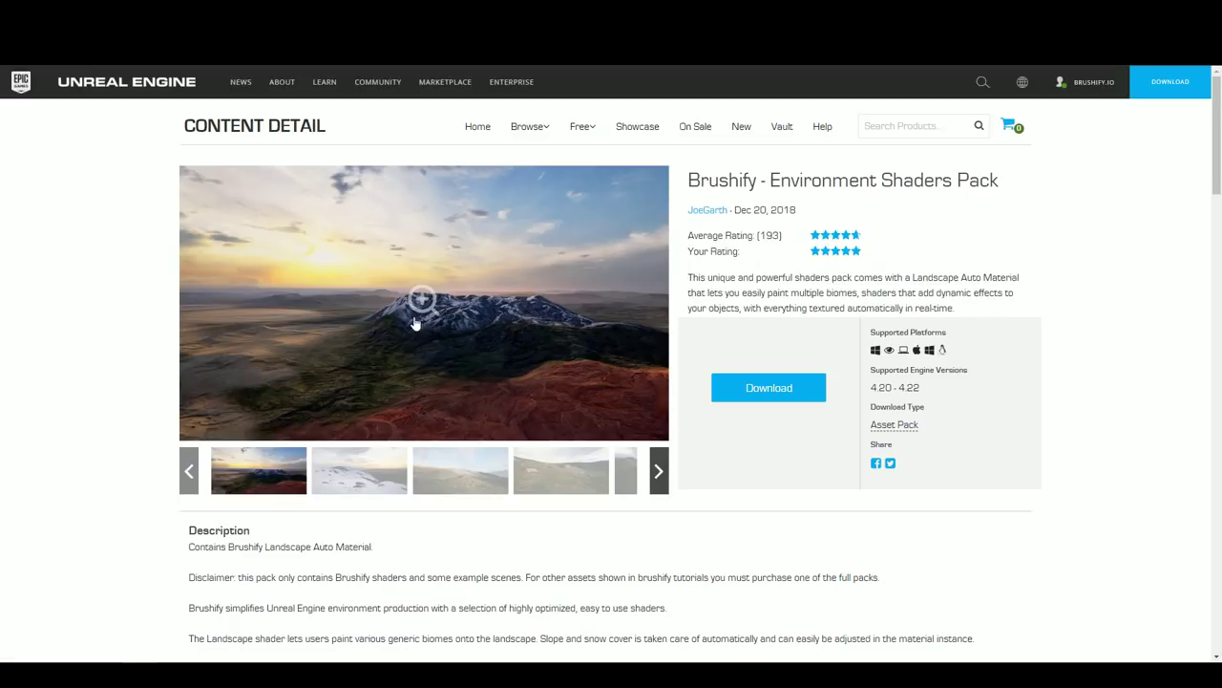
Browse the enlarged preview images of the Brushify - Environment Shaders Pack on the Unreal Engine Marketplace
{"action": "scroll", "coordinate": [812, 264], "scroll_direction": "down", "scroll_amount": 1}
{"action": "scroll", "coordinate": [789, 258], "scroll_direction": "up", "scroll_amount": 1}
{"action": "left_click", "coordinate": [409, 346]}
{"action": "left_click", "coordinate": [1202, 344]}
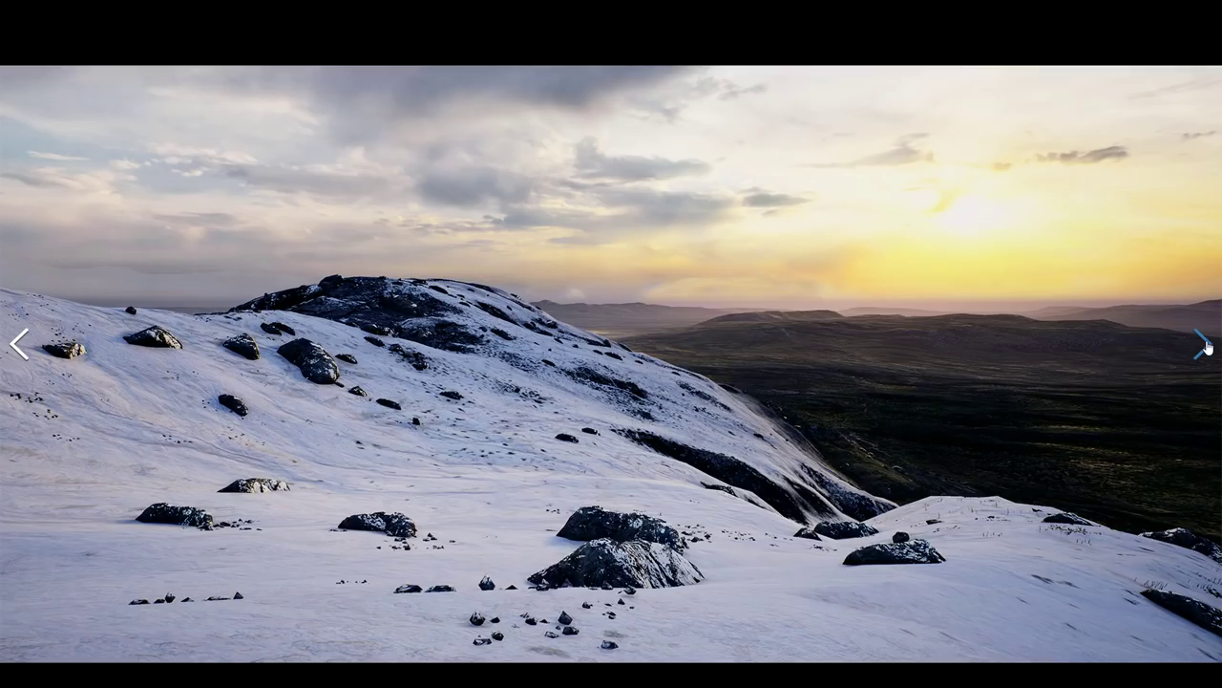
{"action": "left_click", "coordinate": [1203, 344]}
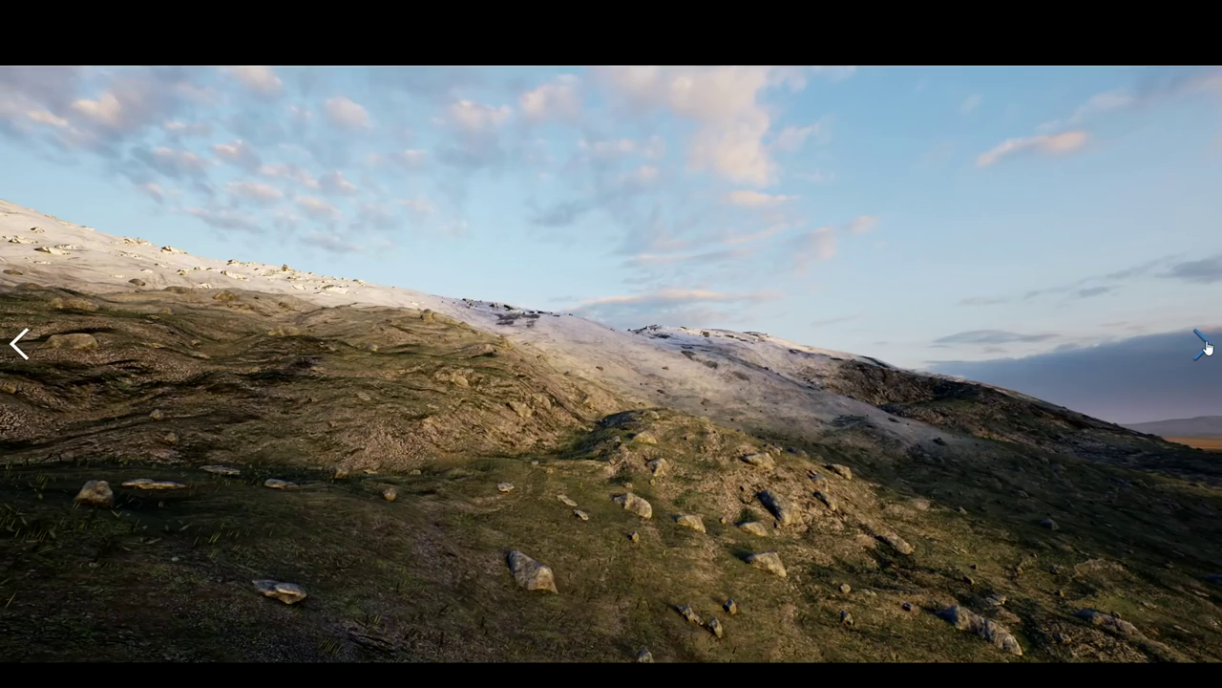
{"action": "left_click", "coordinate": [1203, 345]}
{"action": "left_click", "coordinate": [784, 359]}
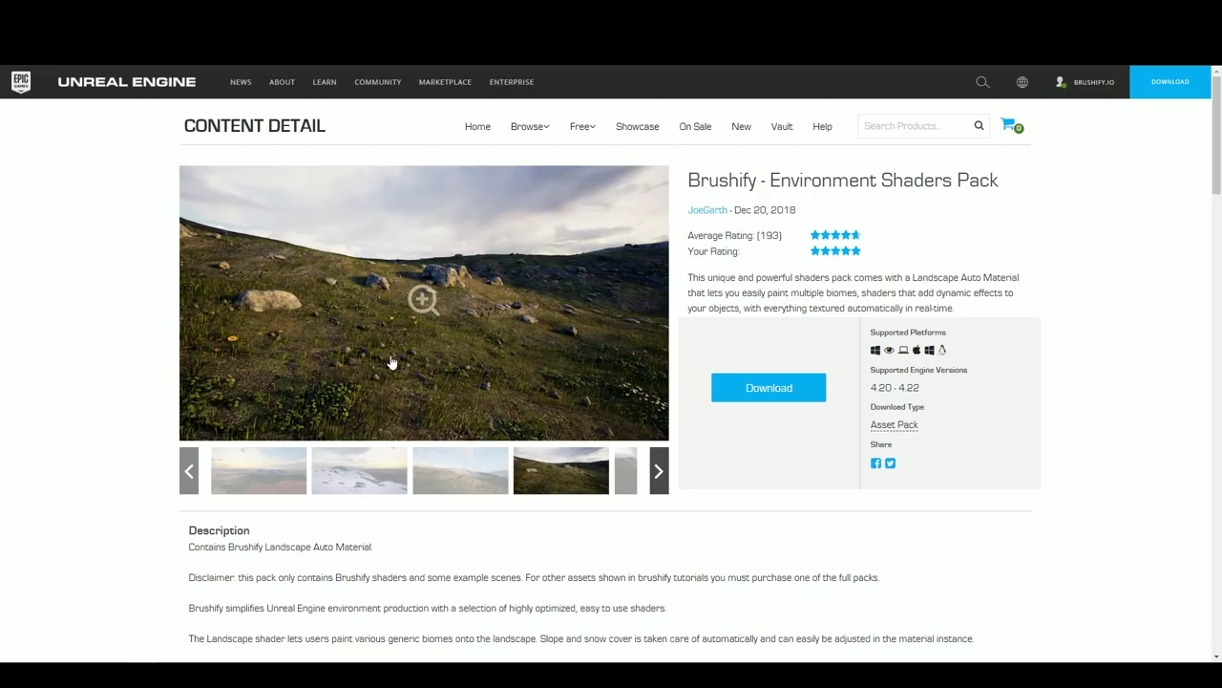
View the preview image of the square multi-biome terrain at full size in the pack's gallery, and close it
{"action": "left_click", "coordinate": [296, 463]}
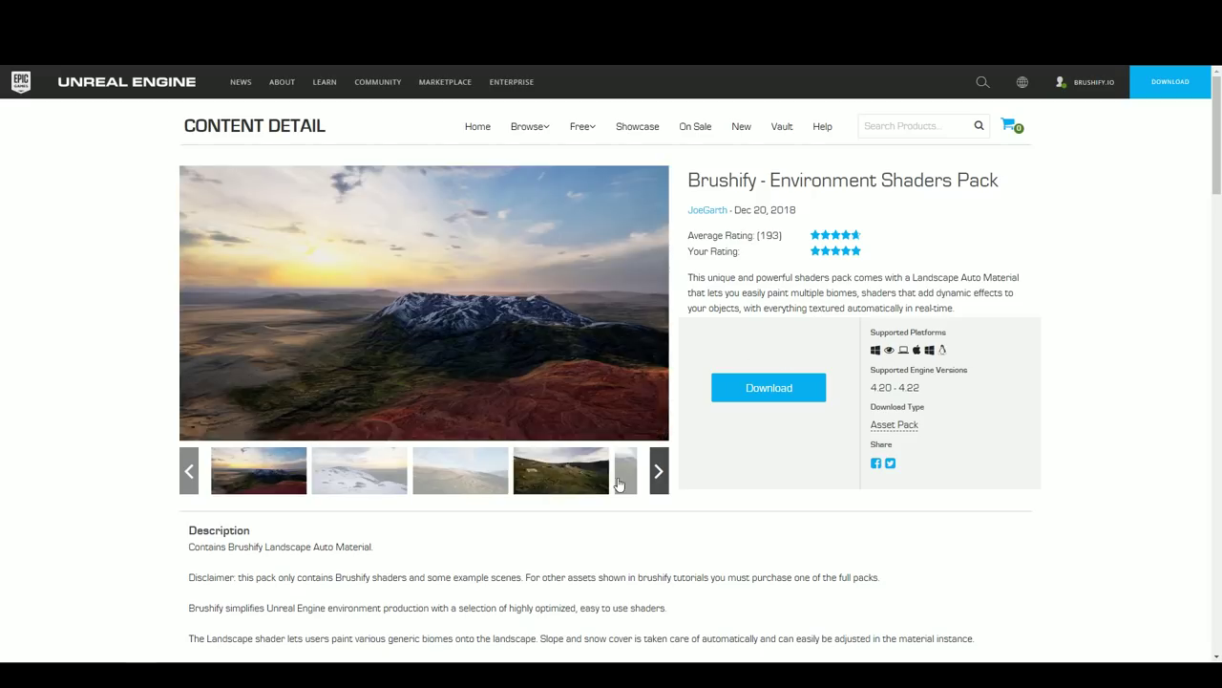
{"action": "left_click", "coordinate": [658, 479]}
{"action": "scroll", "coordinate": [526, 545], "scroll_direction": "down", "scroll_amount": 1}
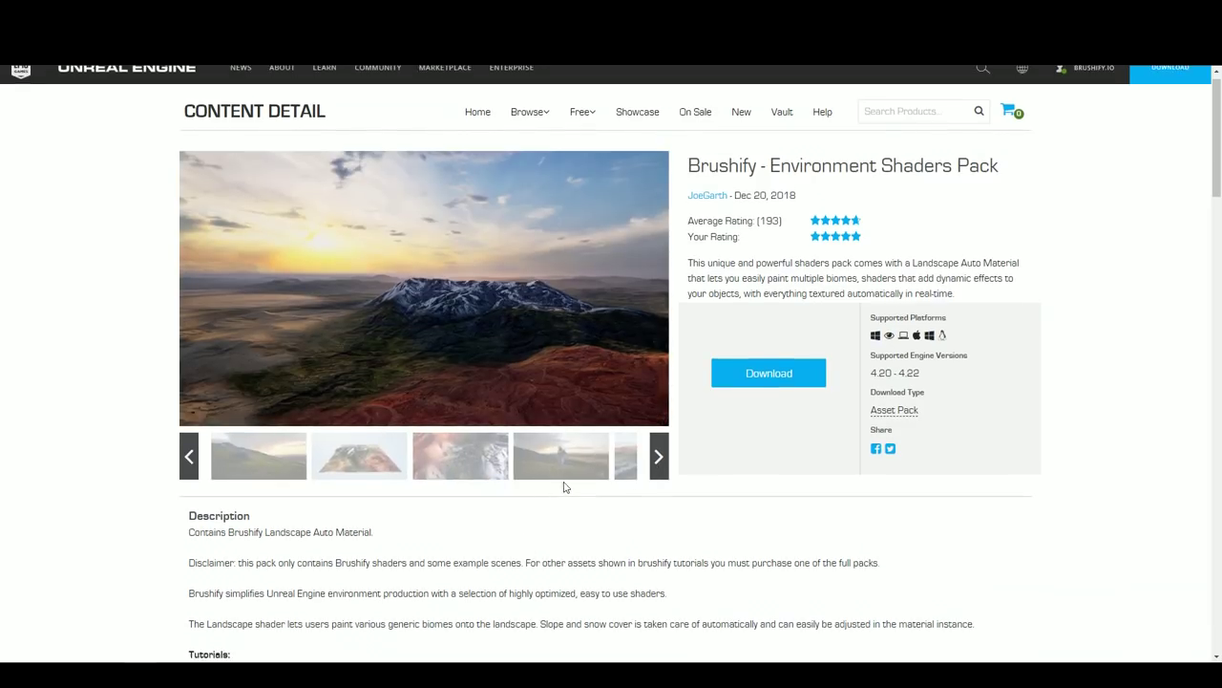
{"action": "left_click", "coordinate": [400, 475]}
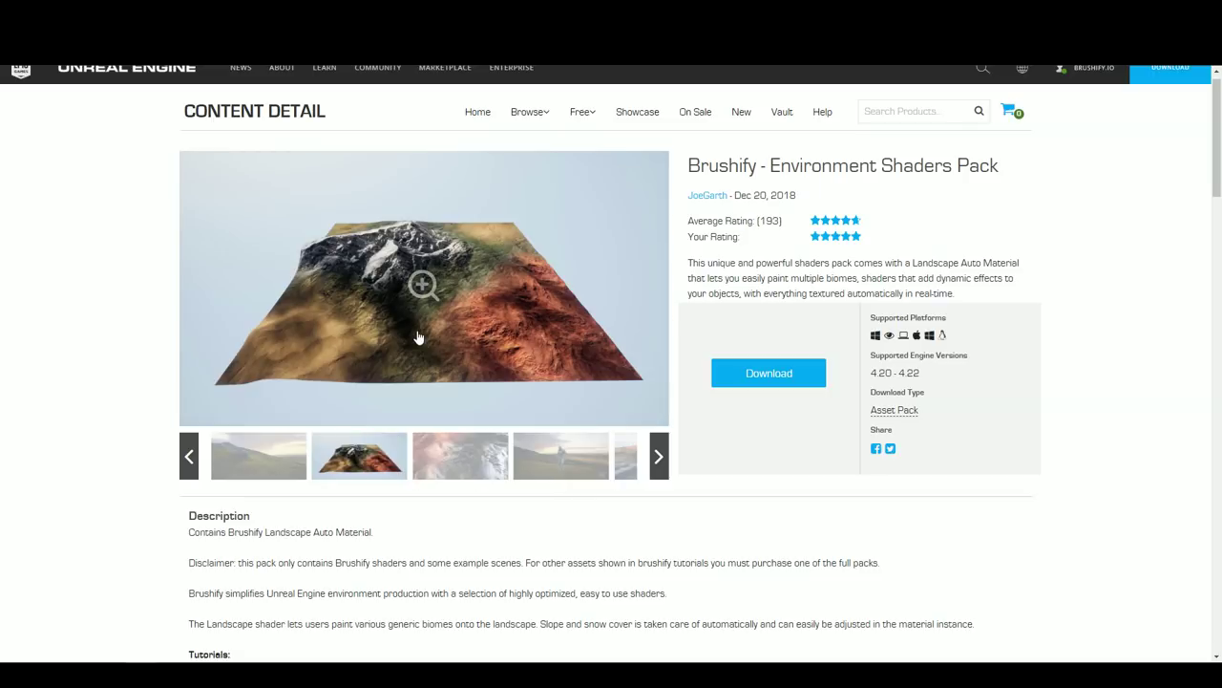
{"action": "left_click", "coordinate": [189, 456]}
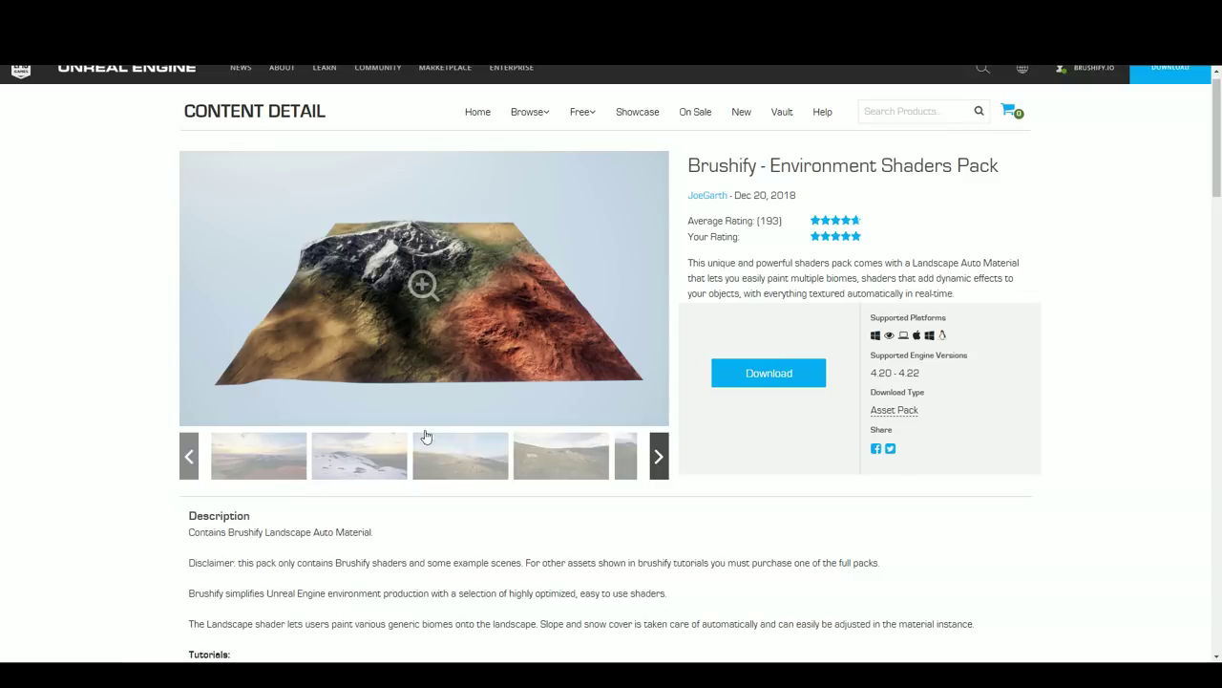
{"action": "left_click", "coordinate": [410, 351]}
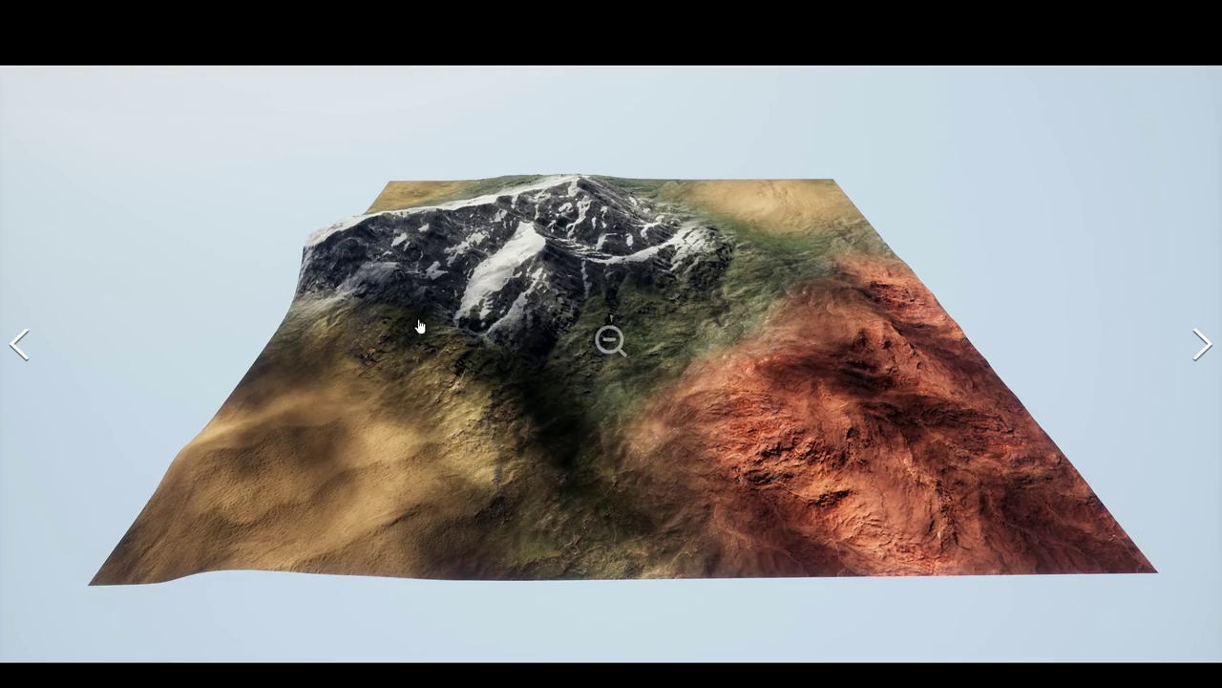
{"action": "left_click", "coordinate": [620, 423]}
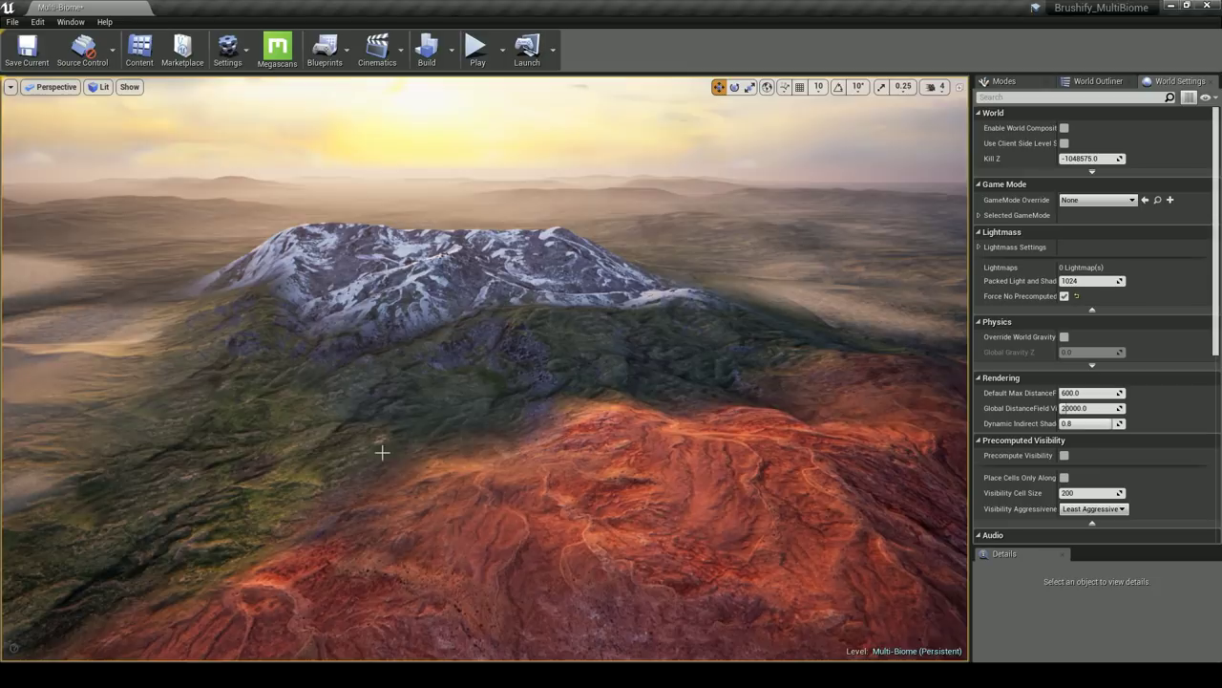
In Unreal Editor, save a copy of the current level as WorldCreatorExample in the Maps/WorldCreatorExample folder
{"action": "left_click", "coordinate": [13, 21]}
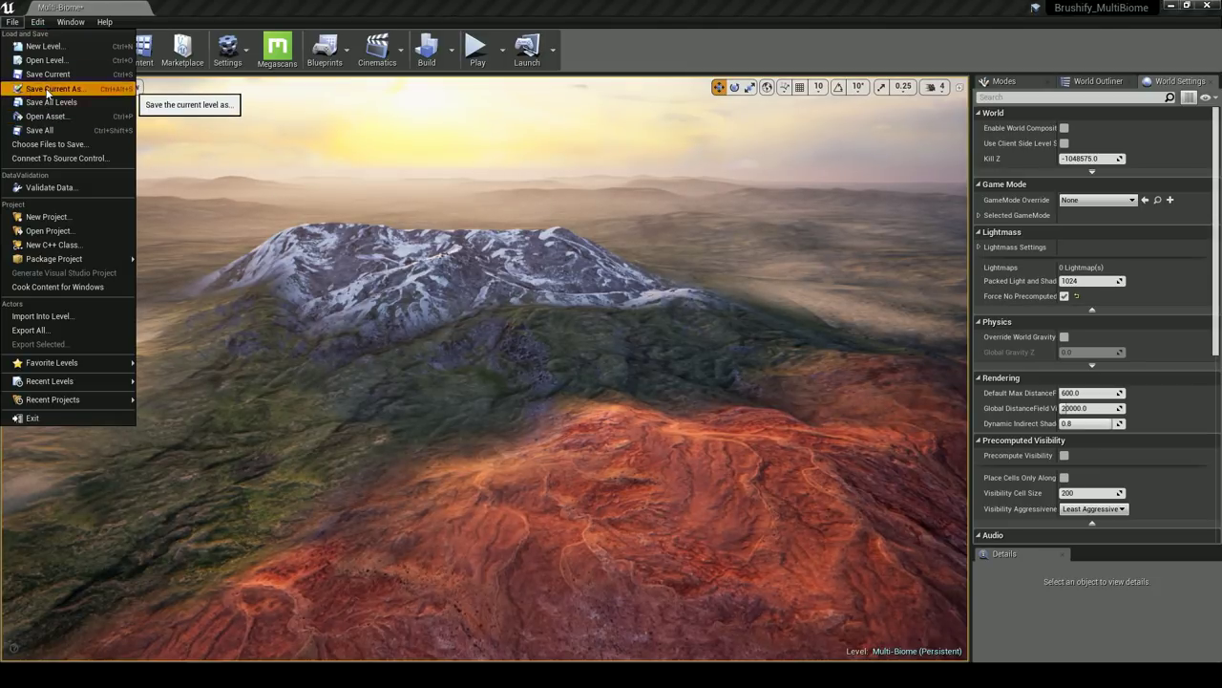
{"action": "left_click", "coordinate": [50, 90]}
{"action": "left_click_drag", "start_coordinate": [477, 127], "coordinate": [314, 175]}
{"action": "scroll", "coordinate": [172, 334], "scroll_direction": "down", "scroll_amount": 3}
{"action": "left_click", "coordinate": [155, 431]}
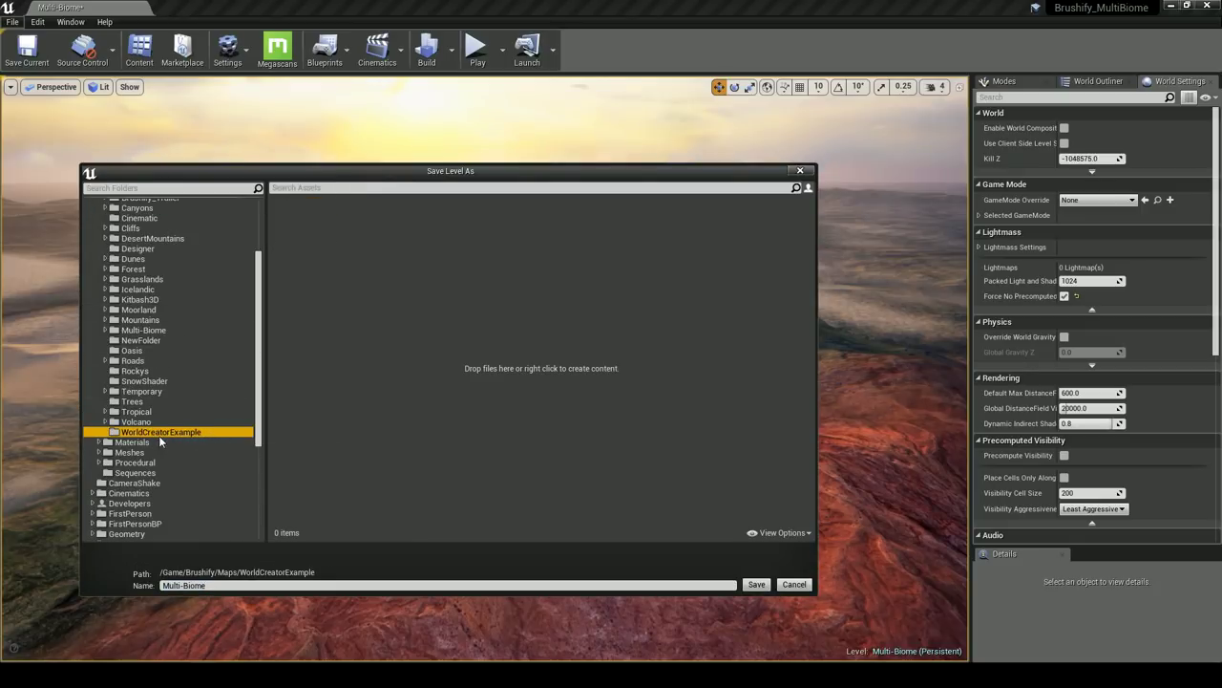
{"action": "left_click", "coordinate": [215, 584]}
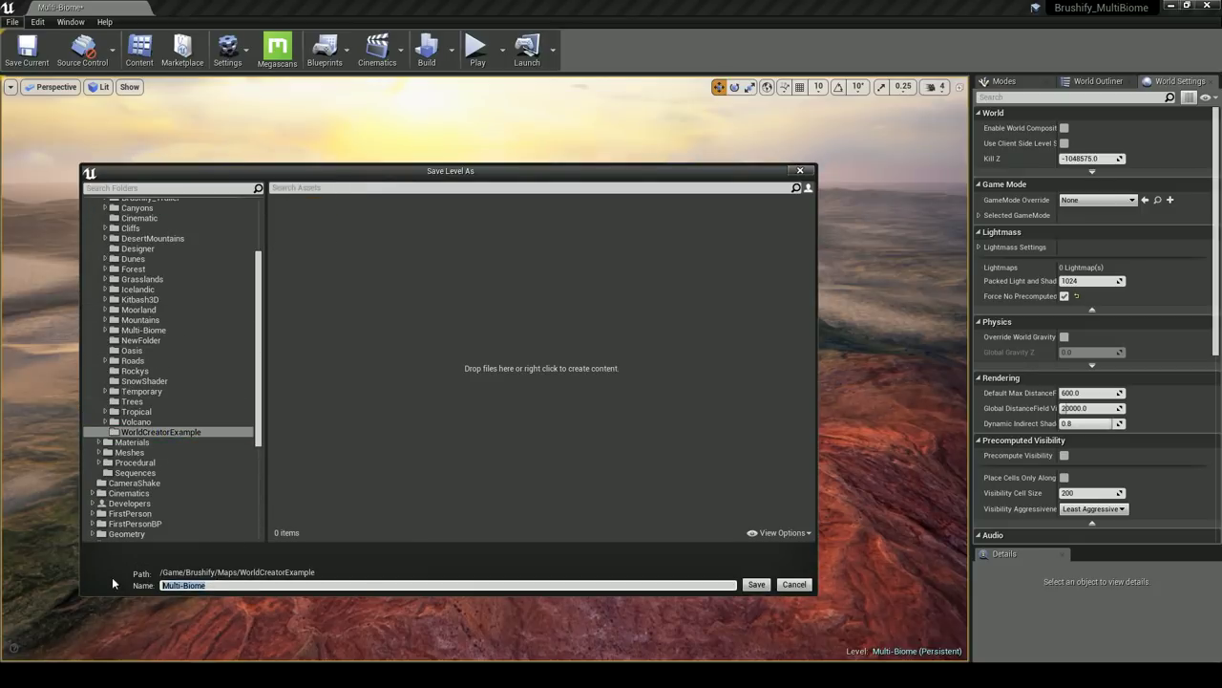
{"action": "type", "text": "WorldCreatorExample"}
{"action": "key", "text": "Return"}
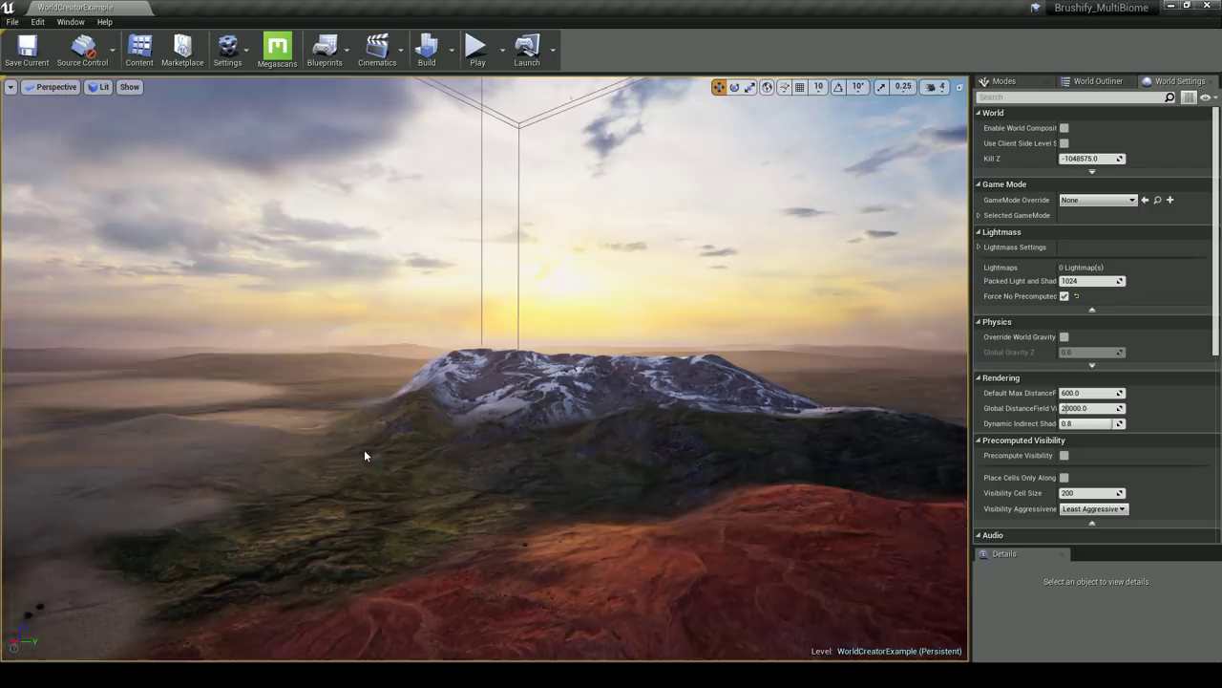
Delete the large background Landscape actor surrounding the multi-biome terrain
{"action": "right_click_drag", "start_coordinate": [388, 428], "coordinate": [392, 492]}
{"action": "key", "text": "w"}
{"action": "key", "text": "s"}
{"action": "mouse_move", "coordinate": [468, 430]}
{"action": "right_mouse_down"}
{"action": "mouse_move", "coordinate": [516, 432]}
{"action": "mouse_move", "coordinate": [487, 428]}
{"action": "right_mouse_up"}
{"action": "left_click", "coordinate": [518, 208]}
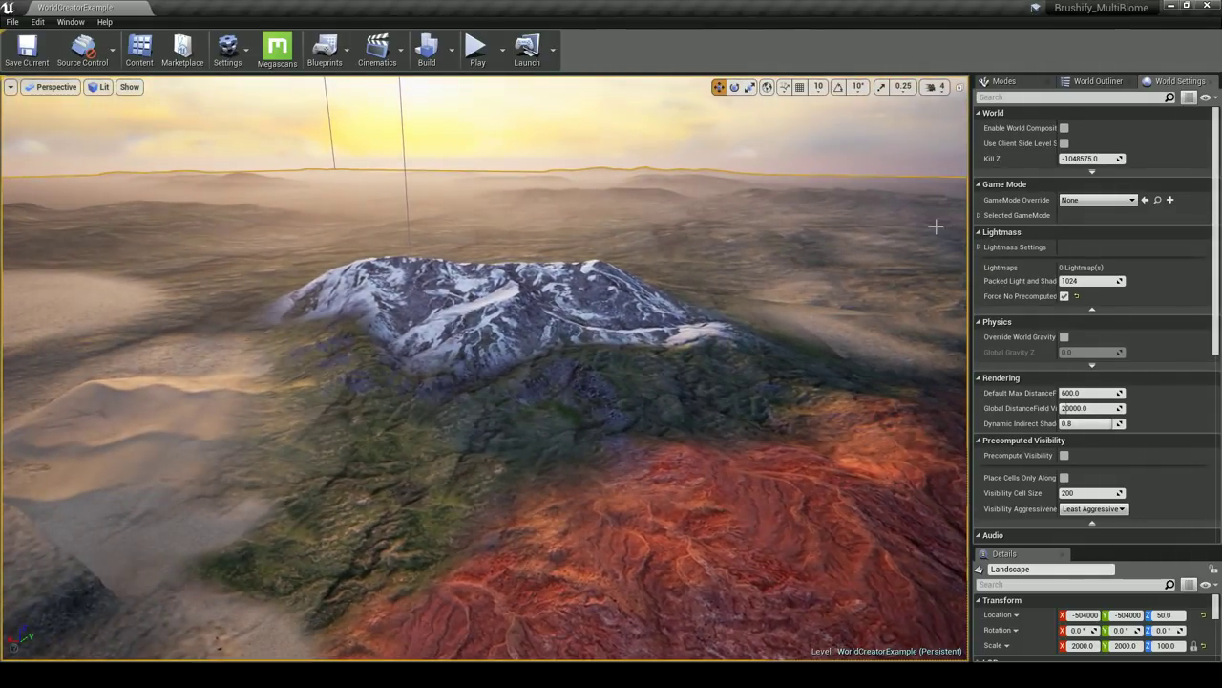
{"action": "left_click", "coordinate": [1089, 82]}
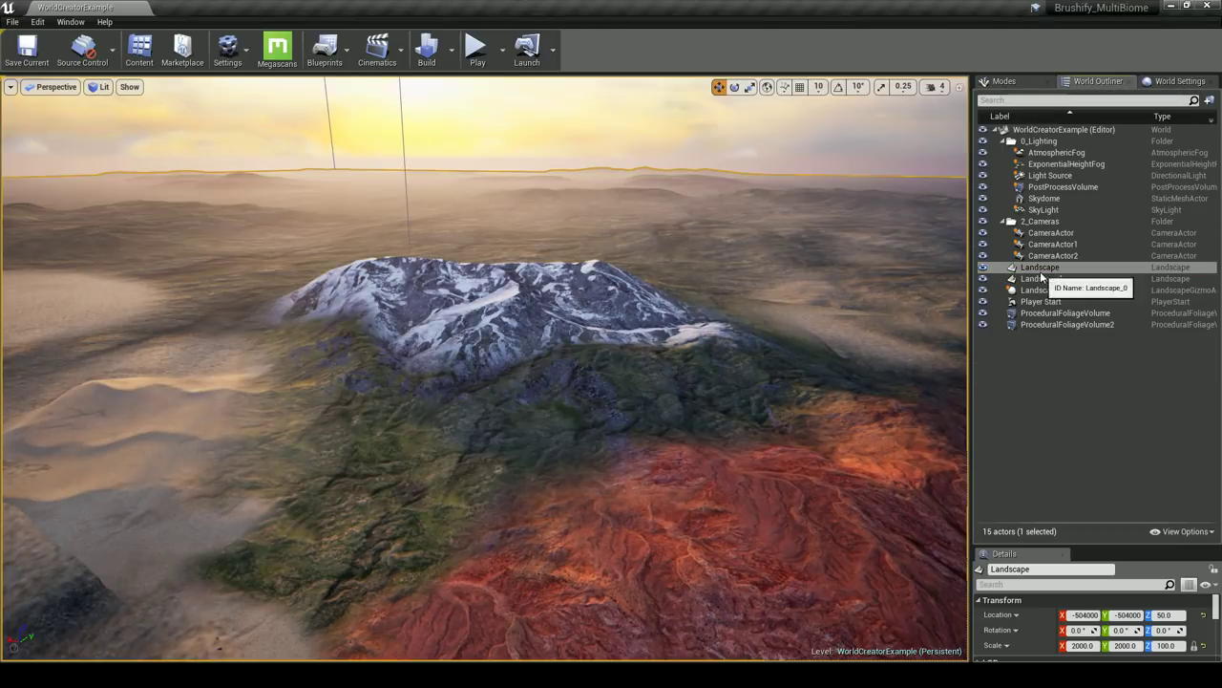
{"action": "double_click", "coordinate": [1039, 268]}
{"action": "key", "text": "Delete"}
{"action": "left_click", "coordinate": [638, 365]}
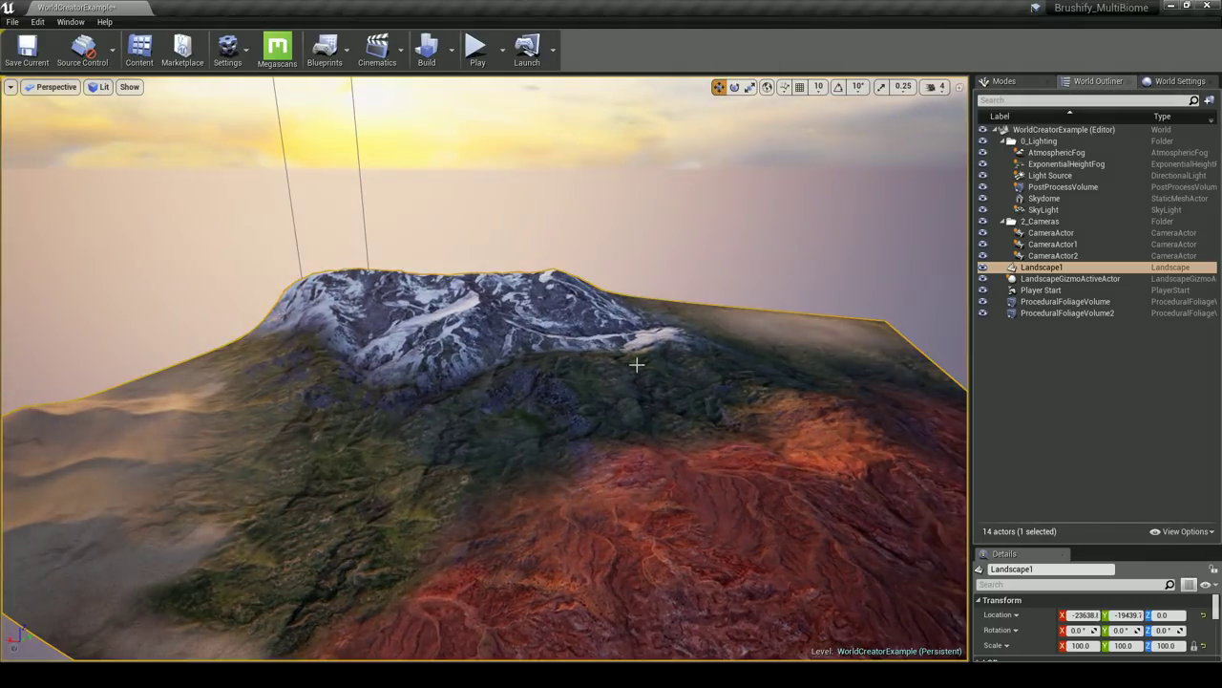
{"action": "left_click", "coordinate": [596, 260]}
{"action": "right_click_drag", "start_coordinate": [578, 331], "coordinate": [573, 326]}
{"action": "right_click_drag", "start_coordinate": [537, 362], "coordinate": [544, 219]}
{"action": "left_click", "coordinate": [539, 363]}
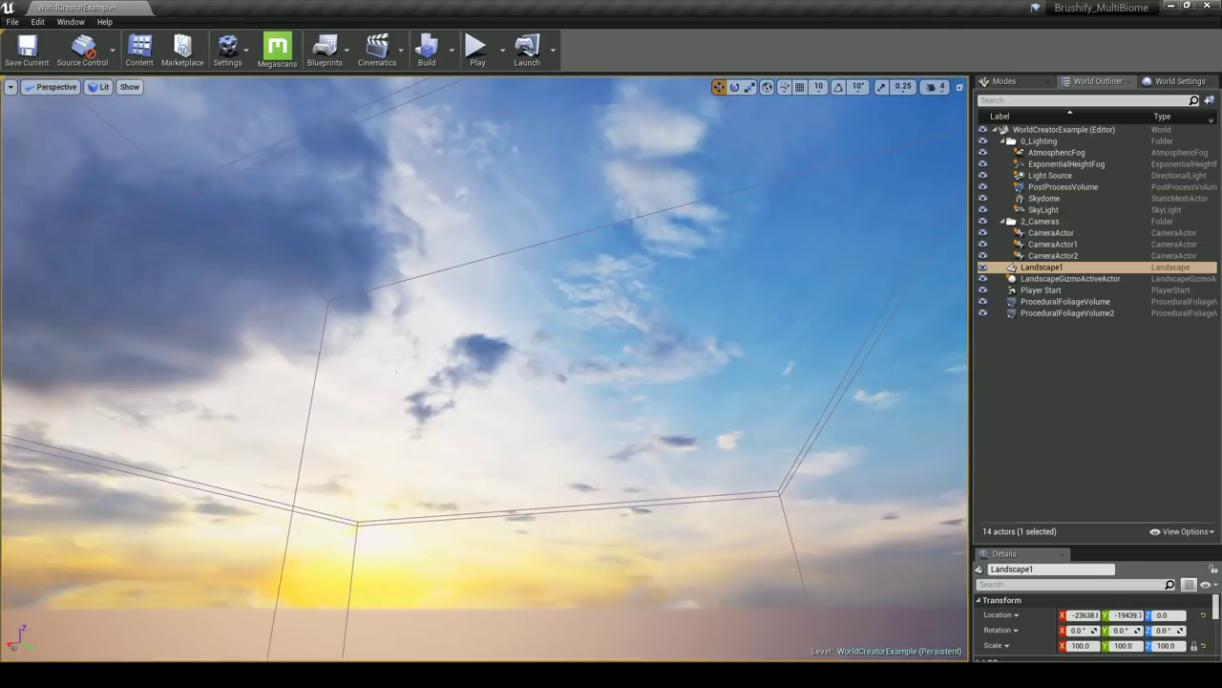
{"action": "right_click_drag", "start_coordinate": [498, 313], "coordinate": [535, 346]}
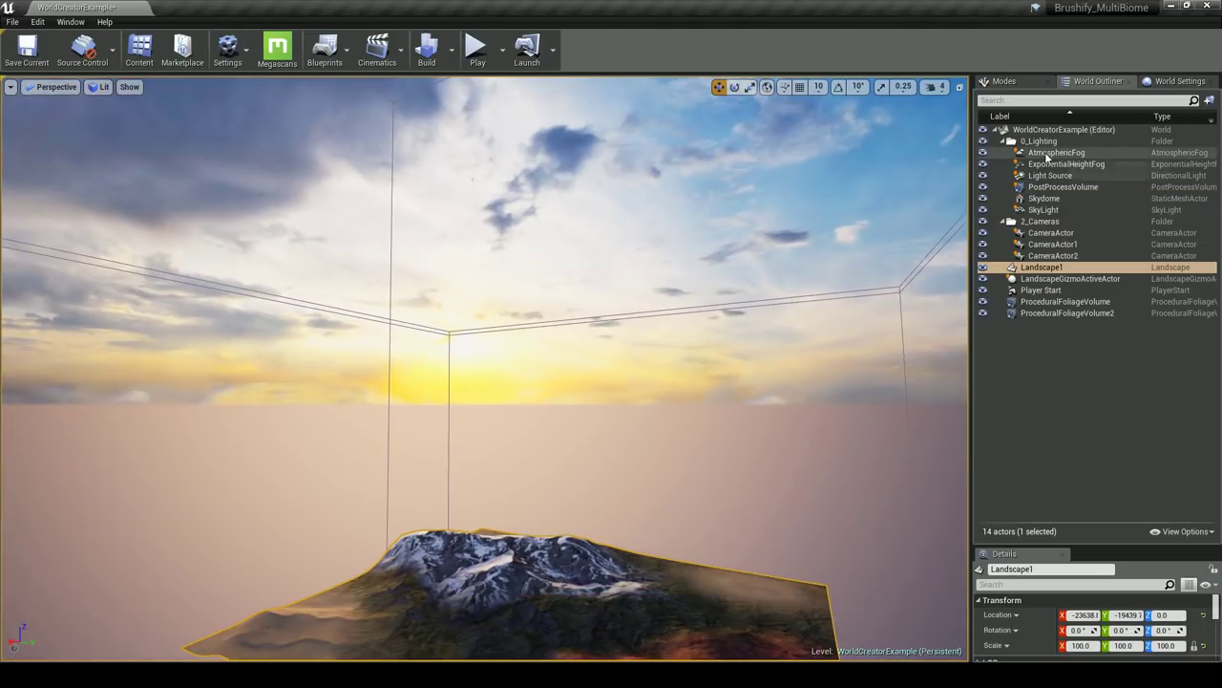
{"action": "left_click", "coordinate": [1056, 153]}
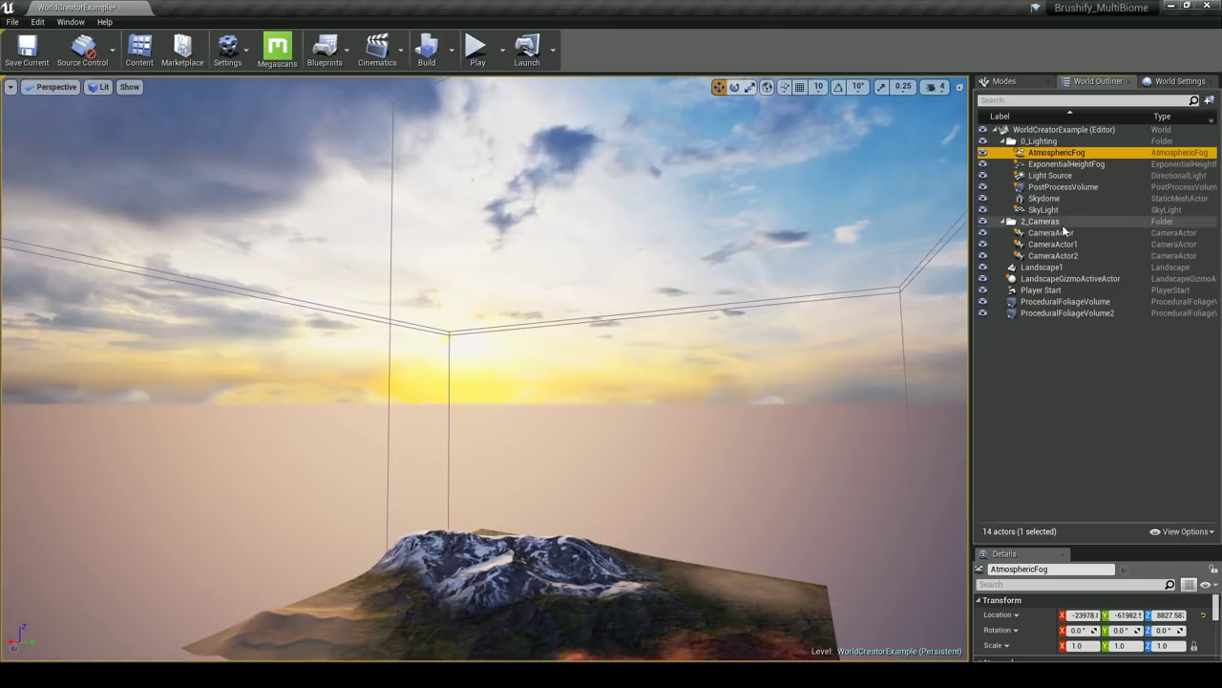
Delete CameraActor, CameraActor1 and CameraActor2 together with the 2_Cameras folder
{"action": "left_click", "coordinate": [1064, 235]}
{"action": "left_click", "coordinate": [1058, 245], "text": "ctrl"}
{"action": "left_click", "coordinate": [1060, 256], "text": "ctrl"}
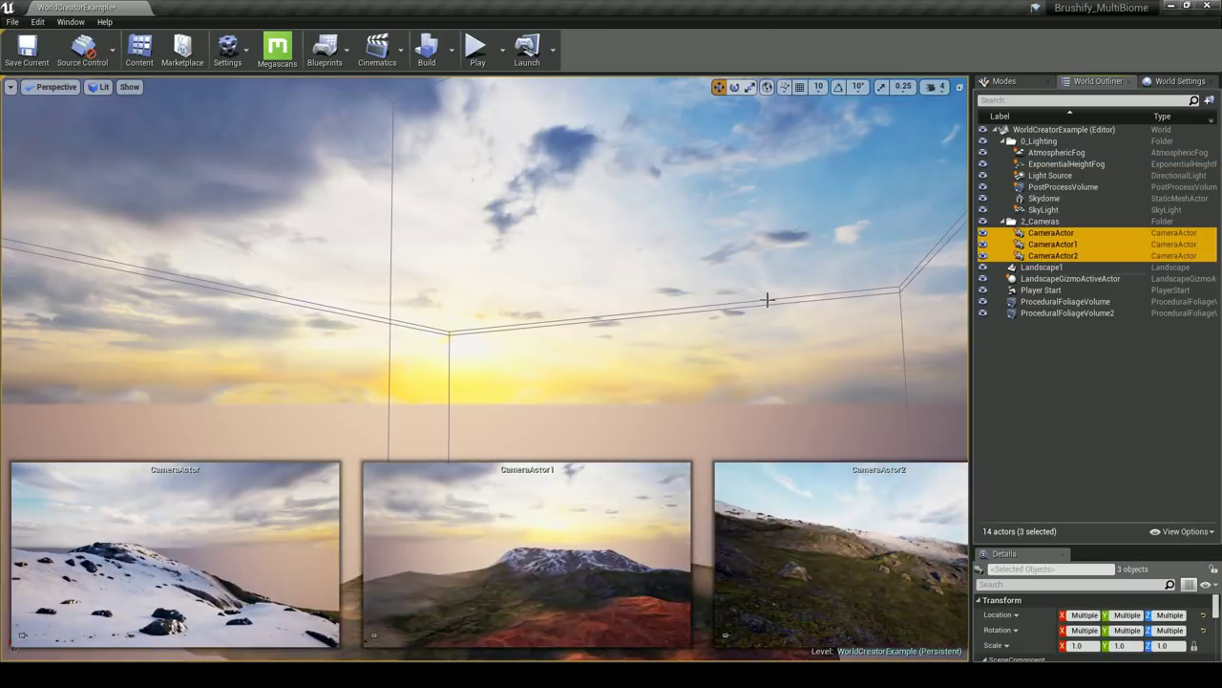
{"action": "key", "text": "f"}
{"action": "key", "text": "Delete"}
{"action": "left_click", "coordinate": [1036, 221]}
{"action": "right_click", "coordinate": [1025, 222]}
{"action": "left_click", "coordinate": [1041, 256]}
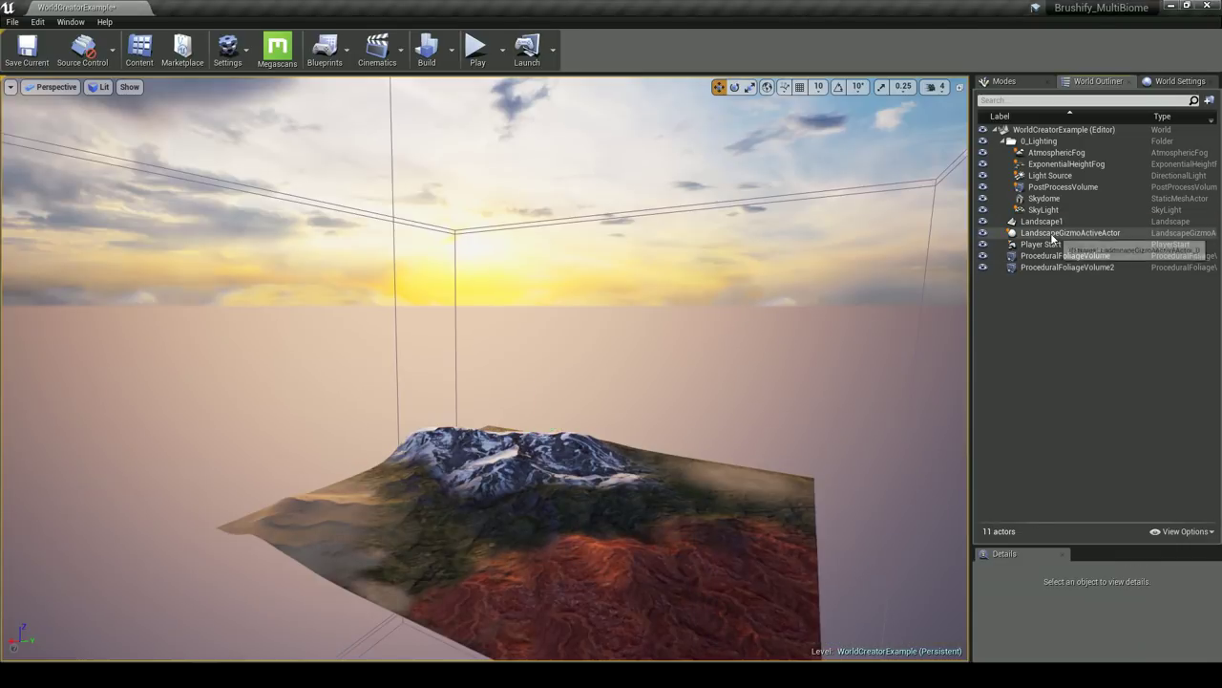
Focus the view on Landscape1 and ProceduralFoliageVolume2, and enlarge the area showing the selected actor's properties
{"action": "left_click", "coordinate": [1041, 221]}
{"action": "key", "text": "f"}
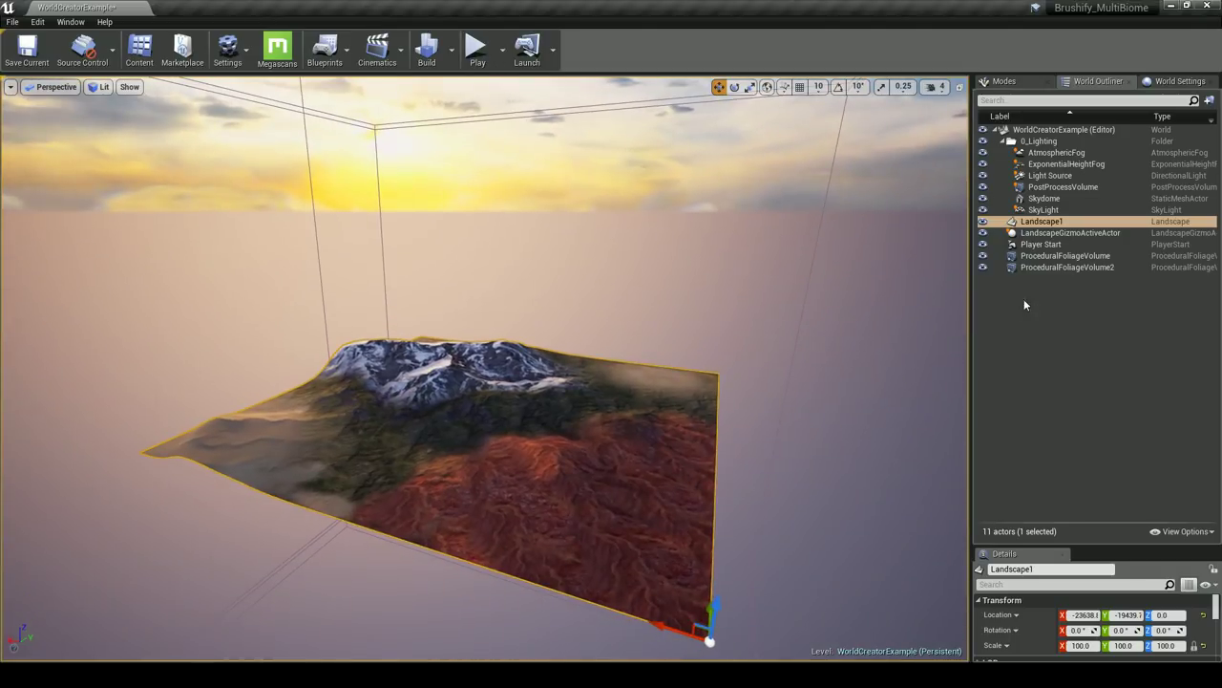
{"action": "left_click", "coordinate": [1036, 267]}
{"action": "key", "text": "f"}
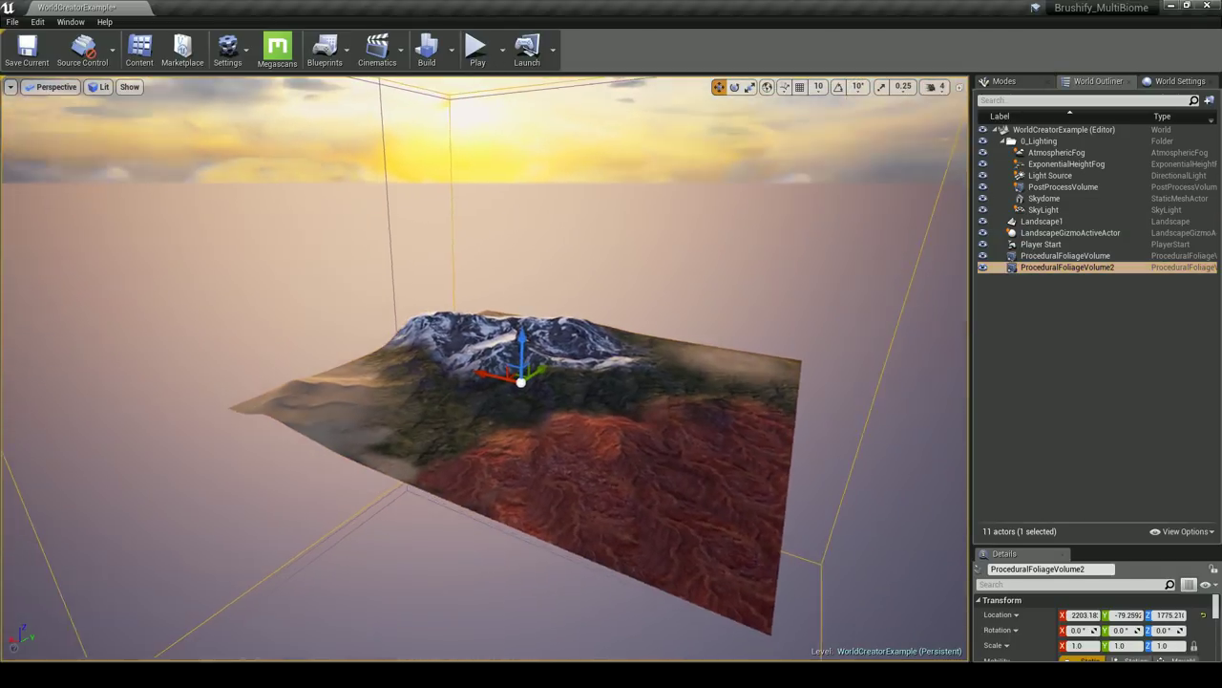
{"action": "left_click", "coordinate": [1038, 268]}
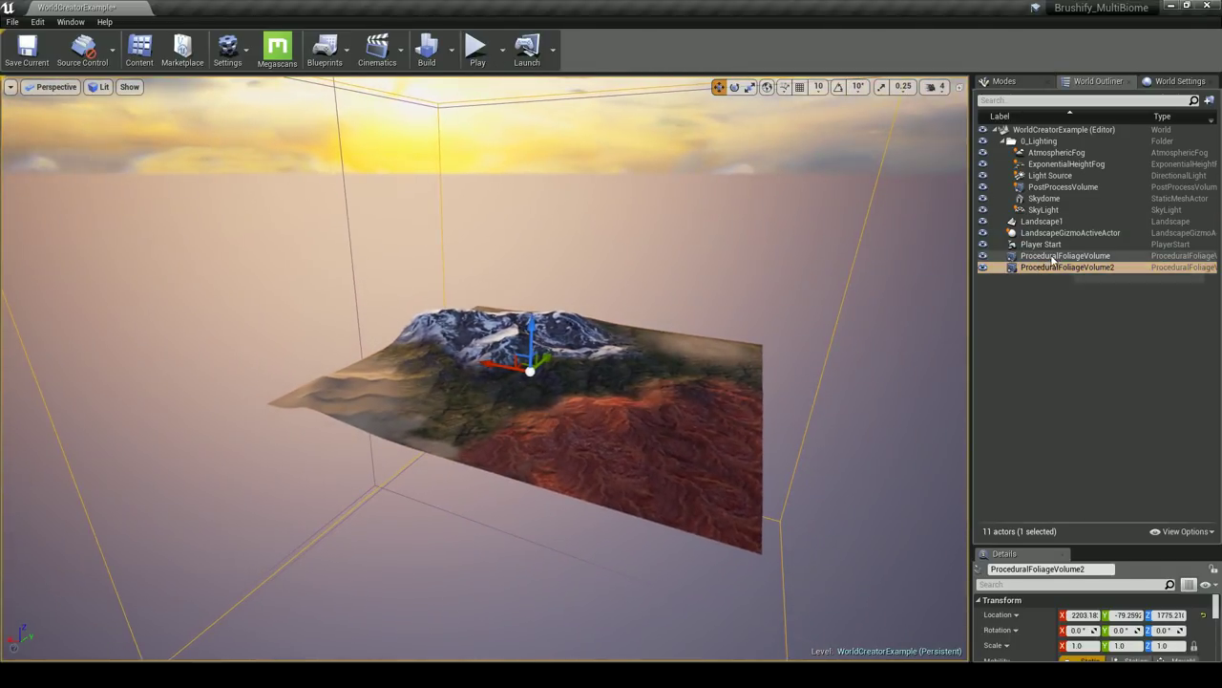
{"action": "left_click_drag", "start_coordinate": [1084, 546], "coordinate": [1094, 374]}
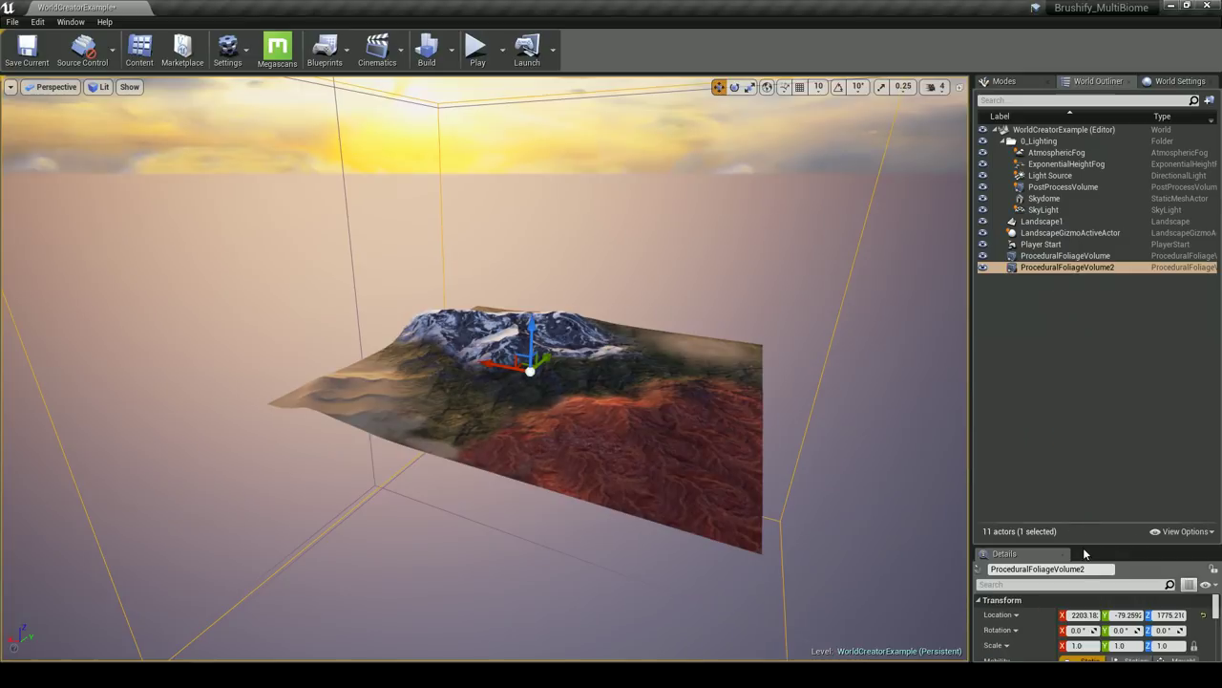
{"action": "left_click_drag", "start_coordinate": [1085, 546], "coordinate": [1103, 364]}
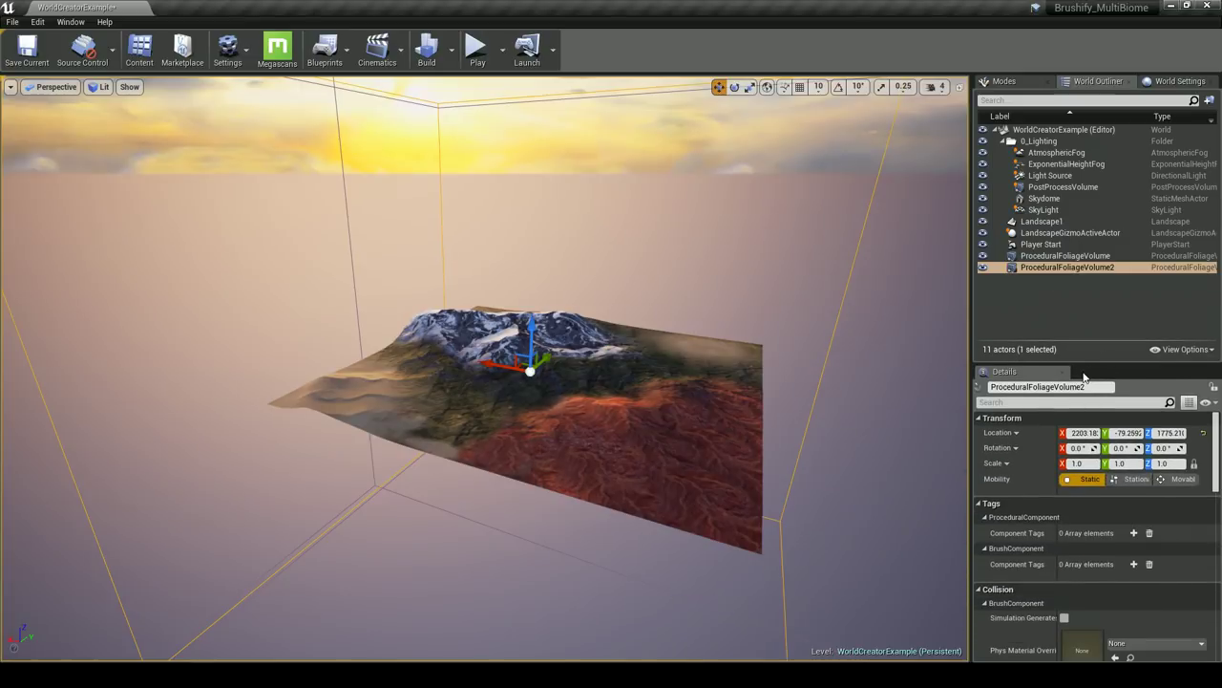
Select Landscape1 and examine the terrain and its properties from different angles
{"action": "double_click", "coordinate": [1041, 220]}
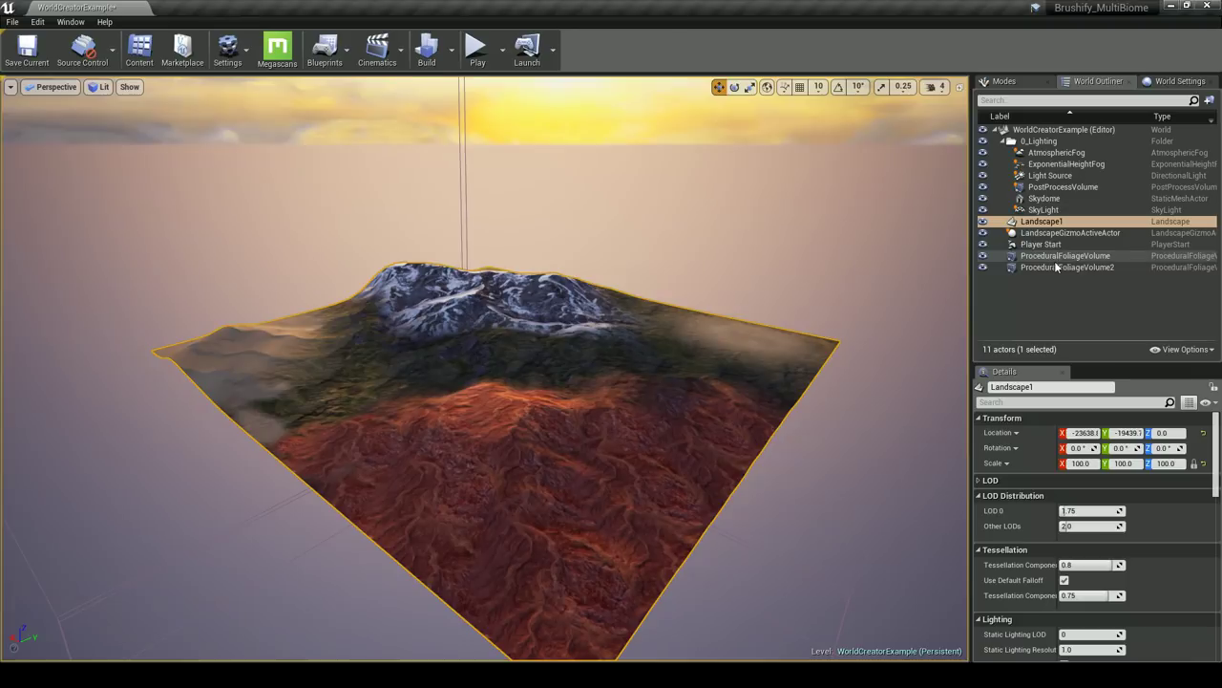
{"action": "left_click_drag", "start_coordinate": [695, 334], "coordinate": [626, 355], "text": "alt"}
{"action": "left_click", "coordinate": [1037, 82]}
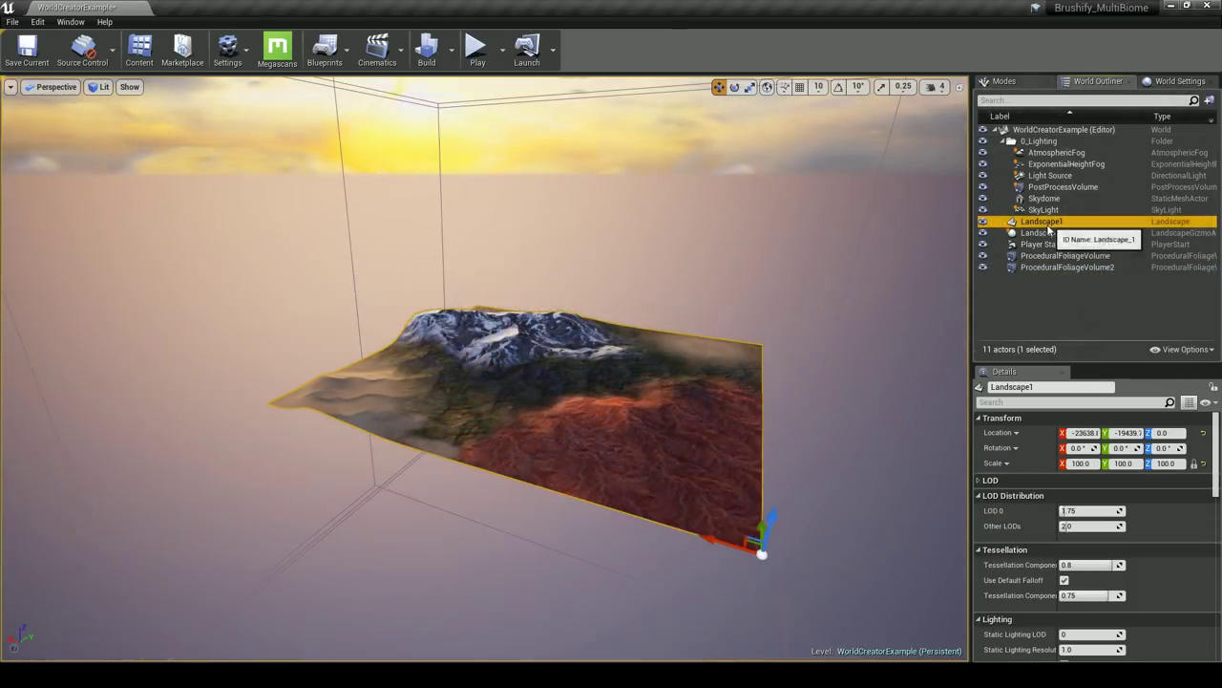
{"action": "left_click_drag", "start_coordinate": [612, 367], "coordinate": [507, 382], "text": "alt"}
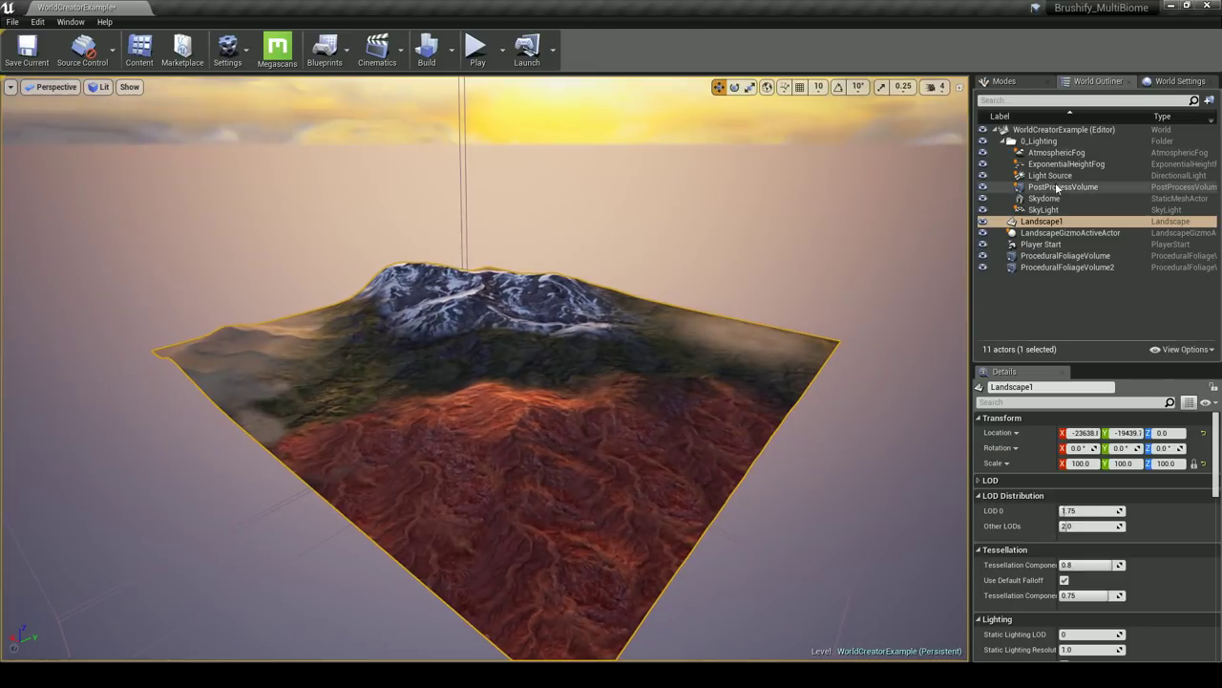
{"action": "left_click", "coordinate": [1041, 220]}
{"action": "right_click_drag", "start_coordinate": [611, 363], "coordinate": [506, 363]}
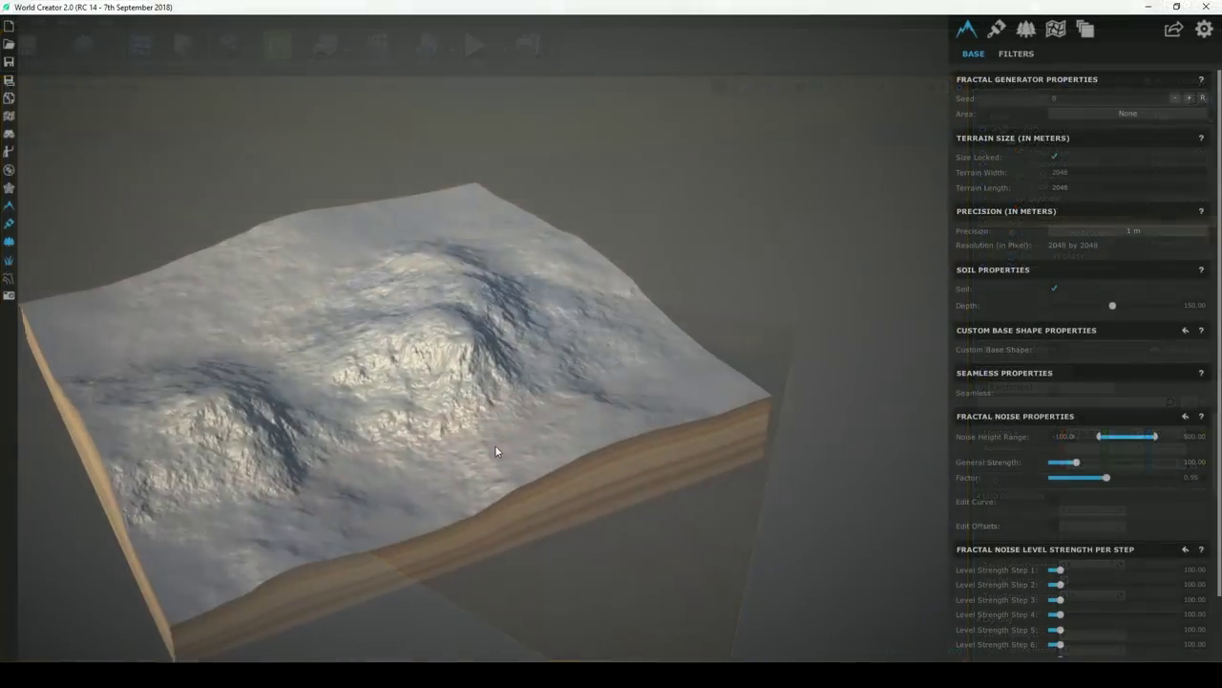
Switch to World Creator and narrow the terrain's noise height range to about 55.33 to 295.17
{"action": "scroll", "coordinate": [501, 446], "scroll_direction": "up", "scroll_amount": 3}
{"action": "middle_click_drag", "start_coordinate": [507, 447], "coordinate": [337, 449]}
{"action": "scroll", "coordinate": [338, 450], "scroll_direction": "down", "scroll_amount": 1}
{"action": "left_click_drag", "start_coordinate": [346, 449], "coordinate": [470, 395]}
{"action": "scroll", "coordinate": [469, 395], "scroll_direction": "down", "scroll_amount": 5}
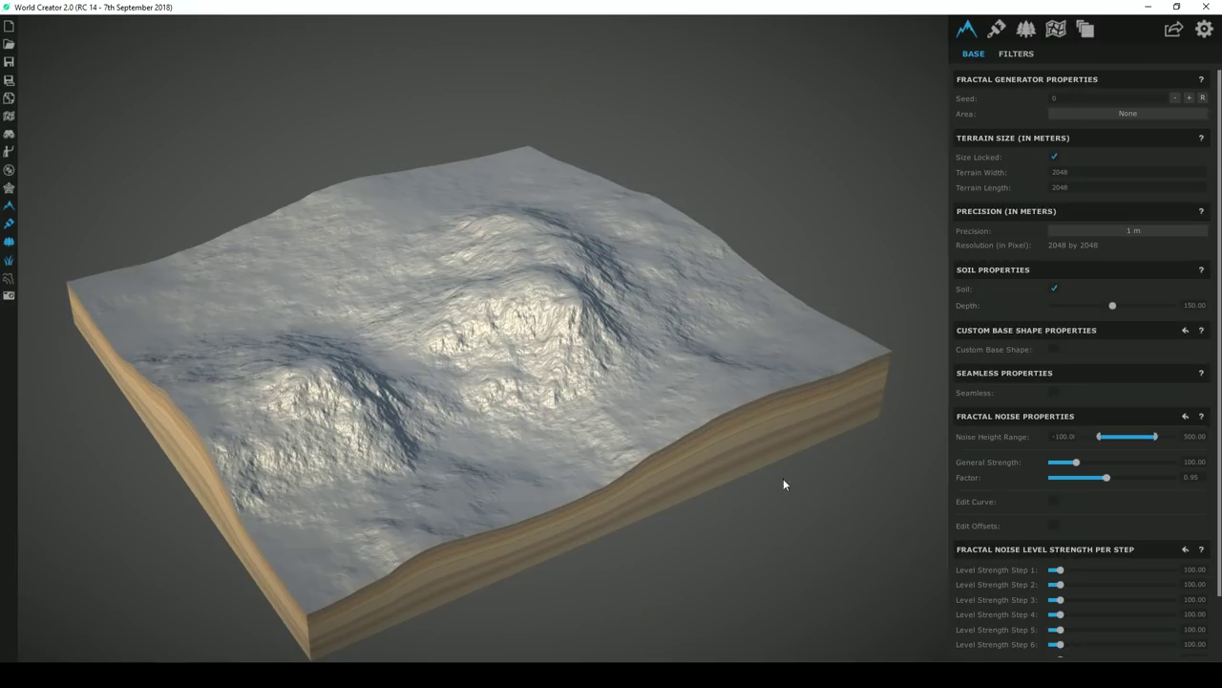
{"action": "left_click_drag", "start_coordinate": [1154, 440], "coordinate": [1108, 436]}
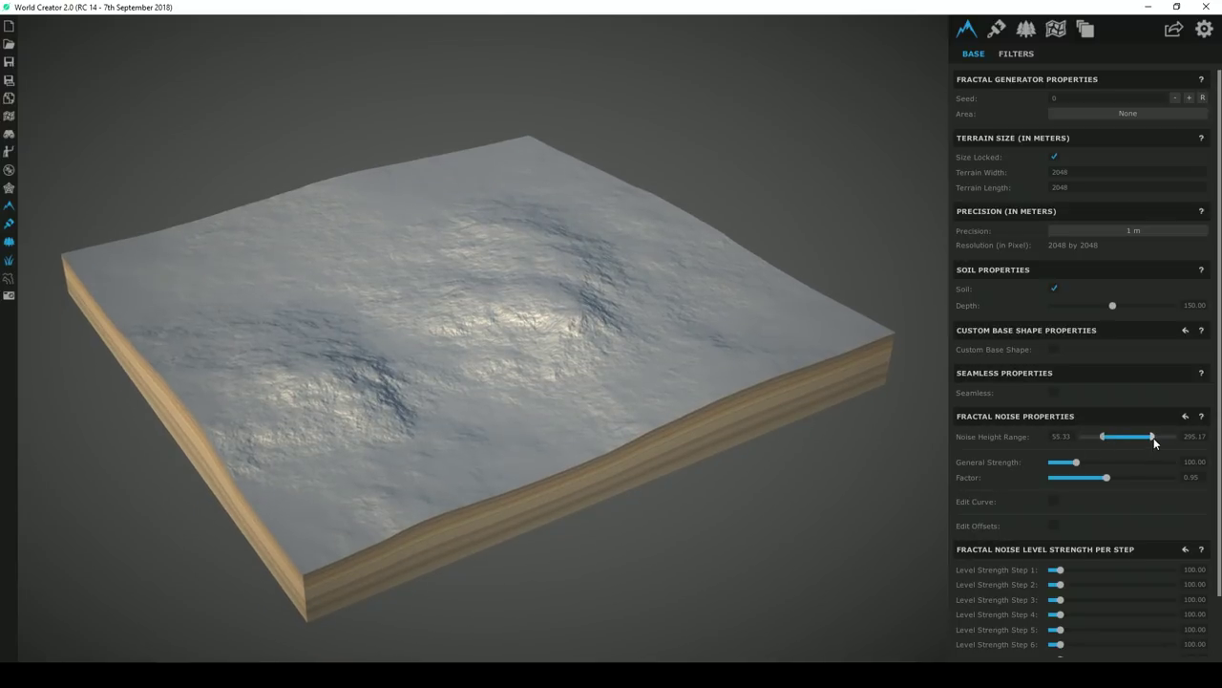
Lower the upper limit of the noise height range to about 101.22 and raise the noise General Strength to about 121.07
{"action": "left_click_drag", "start_coordinate": [1154, 438], "coordinate": [1116, 442]}
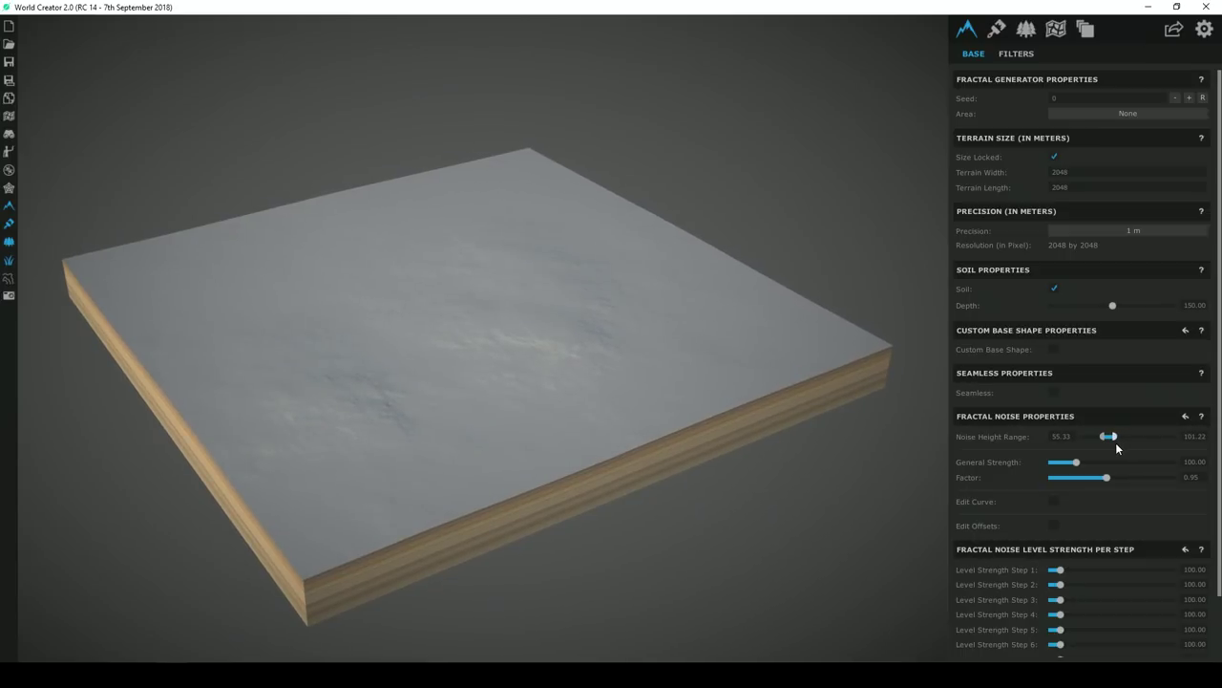
{"action": "scroll", "coordinate": [630, 415], "scroll_direction": "up", "scroll_amount": 5}
{"action": "scroll", "coordinate": [638, 418], "scroll_direction": "up", "scroll_amount": 3}
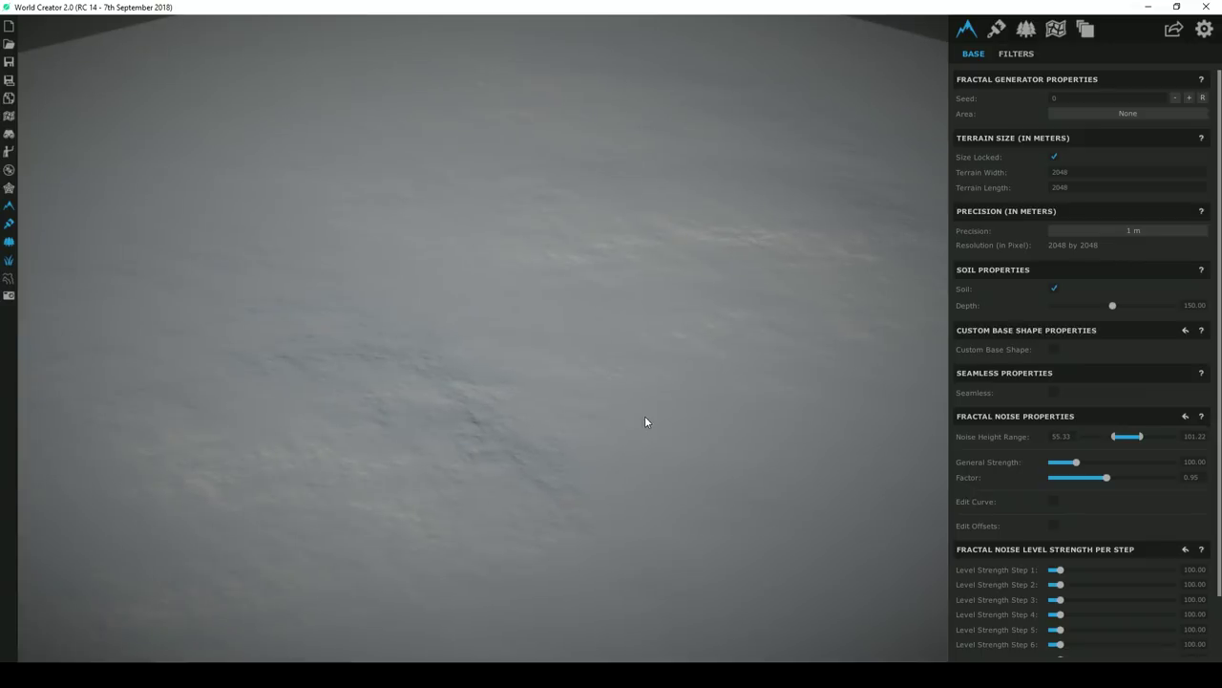
{"action": "scroll", "coordinate": [659, 365], "scroll_direction": "down", "scroll_amount": 4}
{"action": "scroll", "coordinate": [642, 359], "scroll_direction": "up", "scroll_amount": 1}
{"action": "left_click_drag", "start_coordinate": [1076, 462], "coordinate": [1035, 495]}
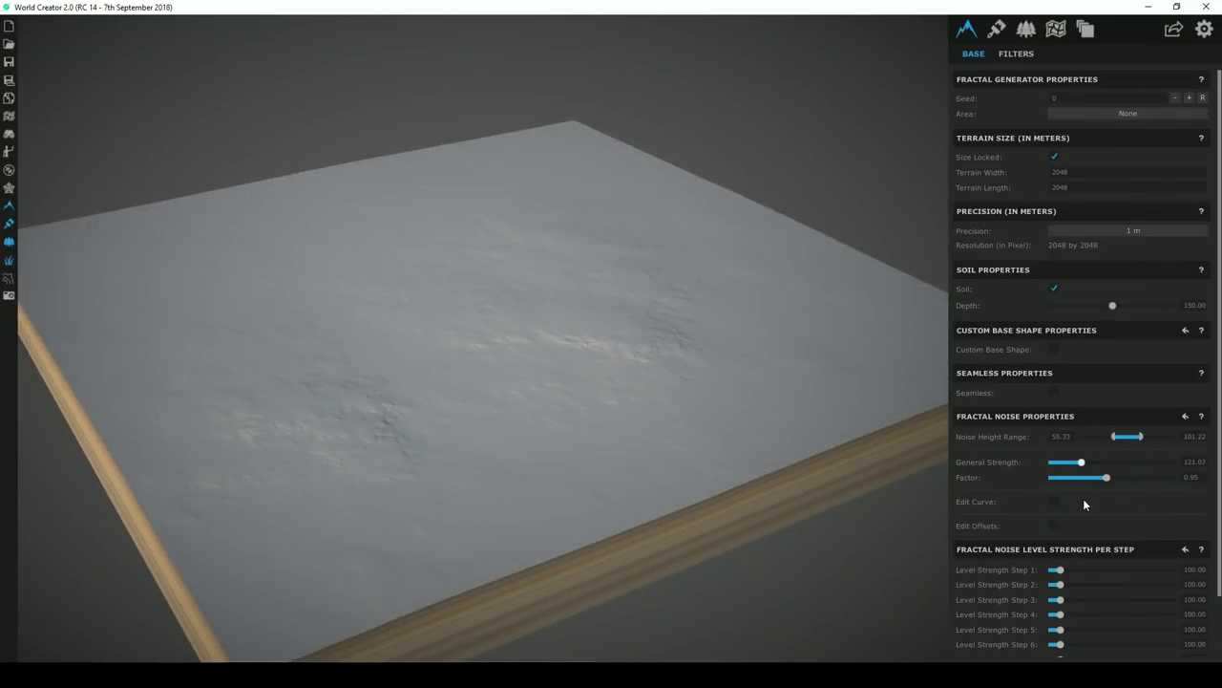
{"action": "scroll", "coordinate": [697, 432], "scroll_direction": "down", "scroll_amount": 3}
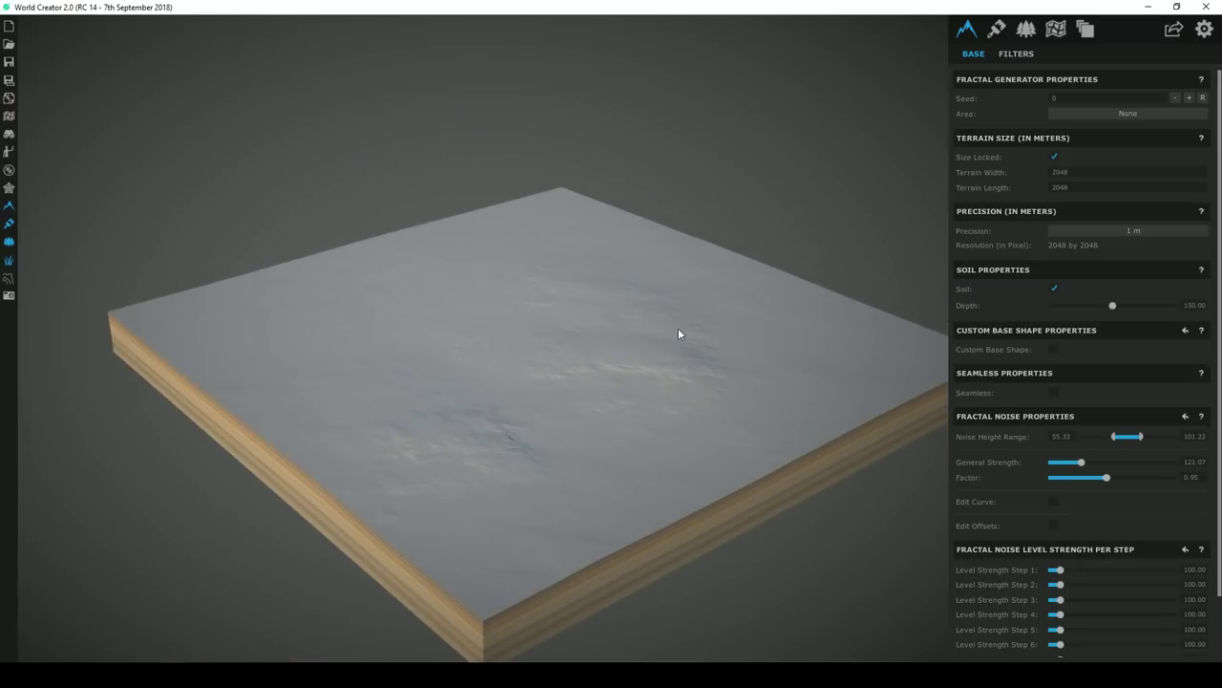
{"action": "right_click_drag", "start_coordinate": [662, 316], "coordinate": [619, 395]}
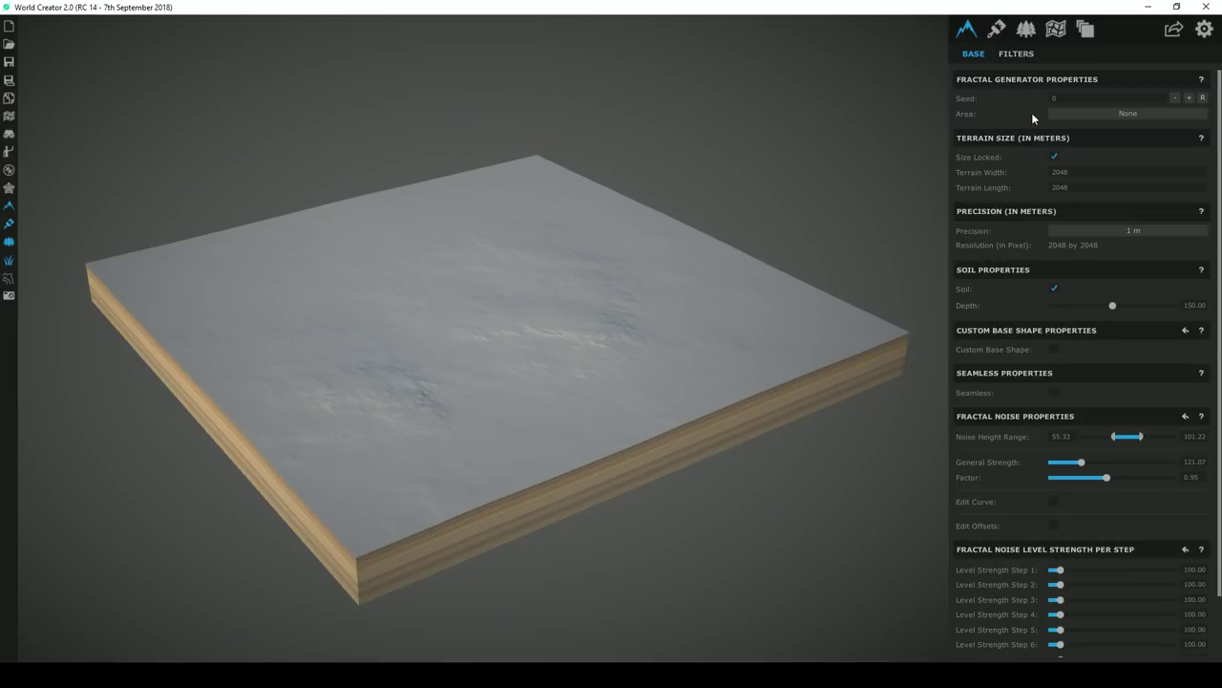
Enable the custom base shape and start editing it with its control points
{"action": "left_click", "coordinate": [1054, 350]}
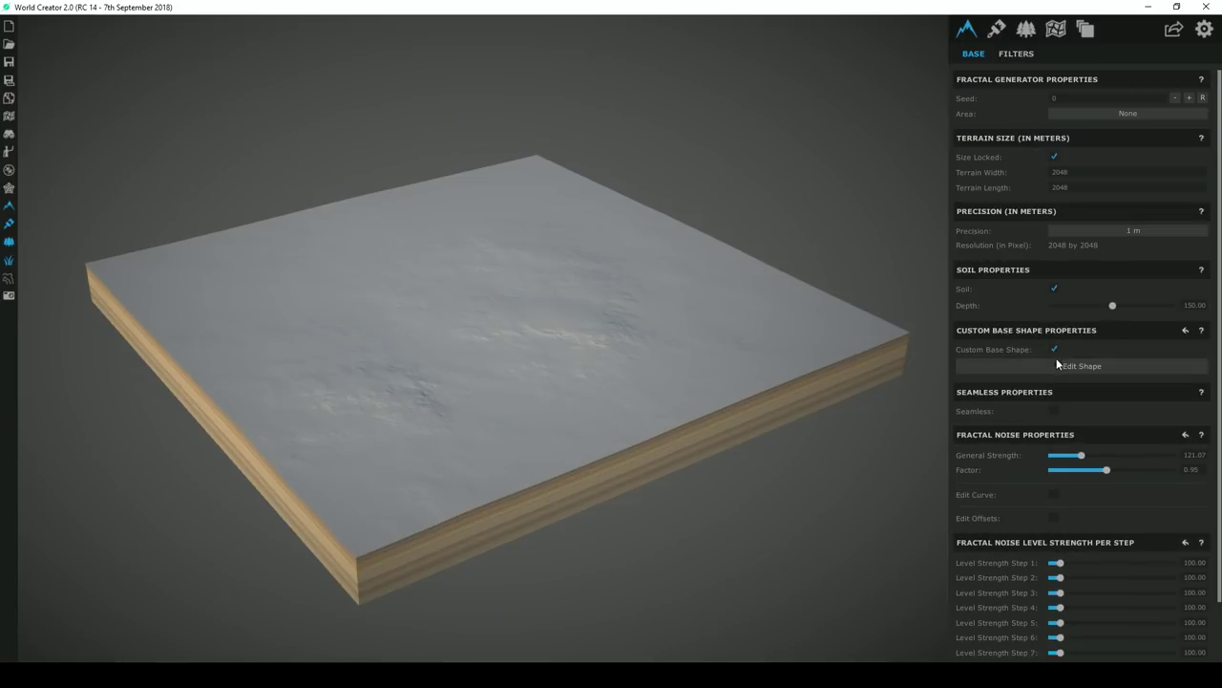
{"action": "left_click", "coordinate": [1058, 366]}
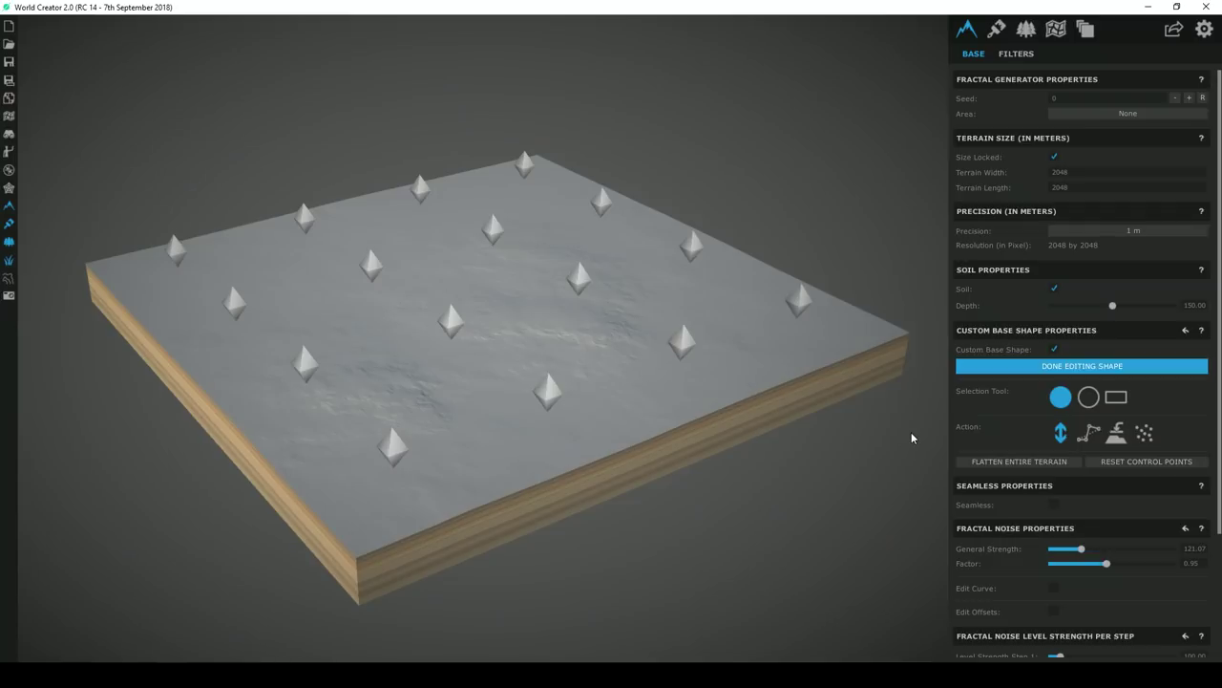
{"action": "scroll", "coordinate": [549, 267], "scroll_direction": "up", "scroll_amount": 3}
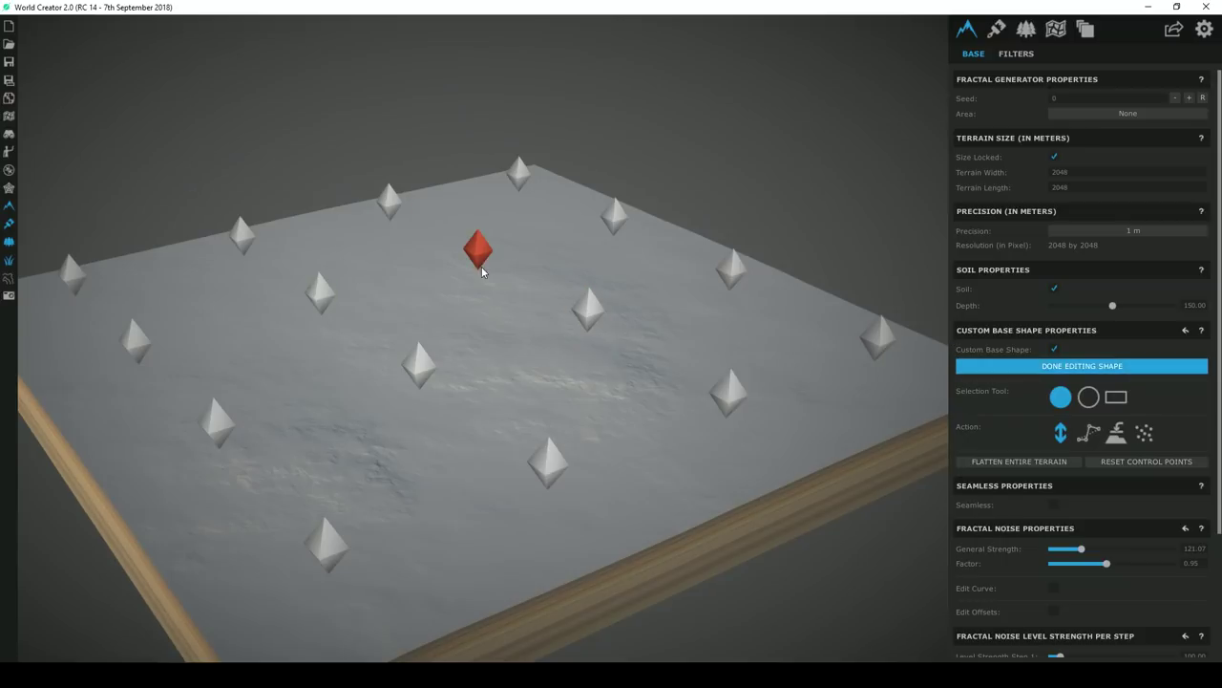
{"action": "scroll", "coordinate": [423, 319], "scroll_direction": "down", "scroll_amount": 5}
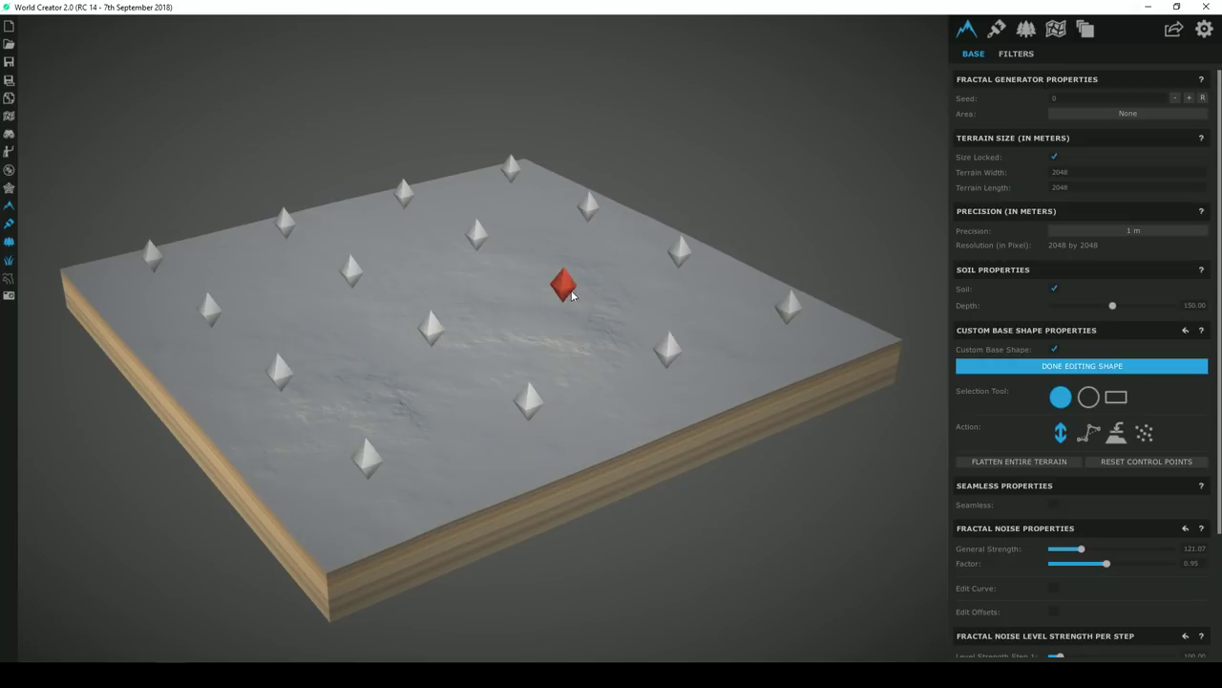
Try raising single control points near the terrain's centre, undoing each height change
{"action": "left_click_drag", "start_coordinate": [571, 297], "coordinate": [571, 181]}
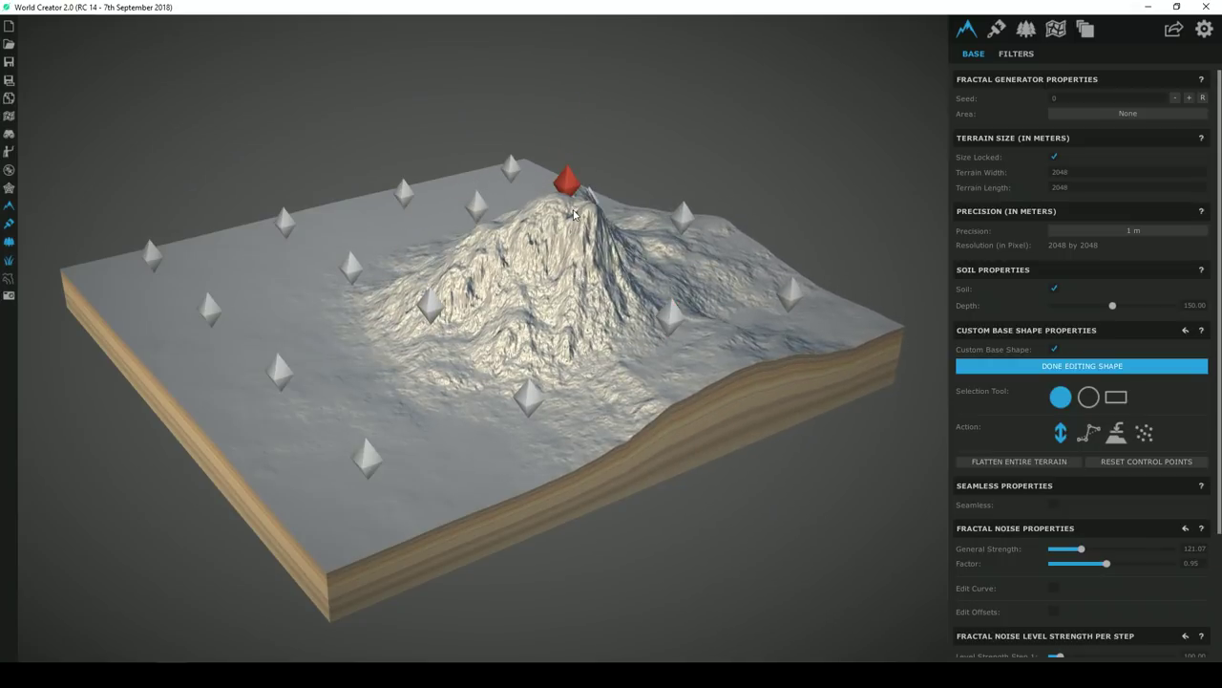
{"action": "key", "text": "ctrl+z"}
{"action": "left_click_drag", "start_coordinate": [359, 304], "coordinate": [361, 259]}
{"action": "left_click_drag", "start_coordinate": [437, 355], "coordinate": [437, 334]}
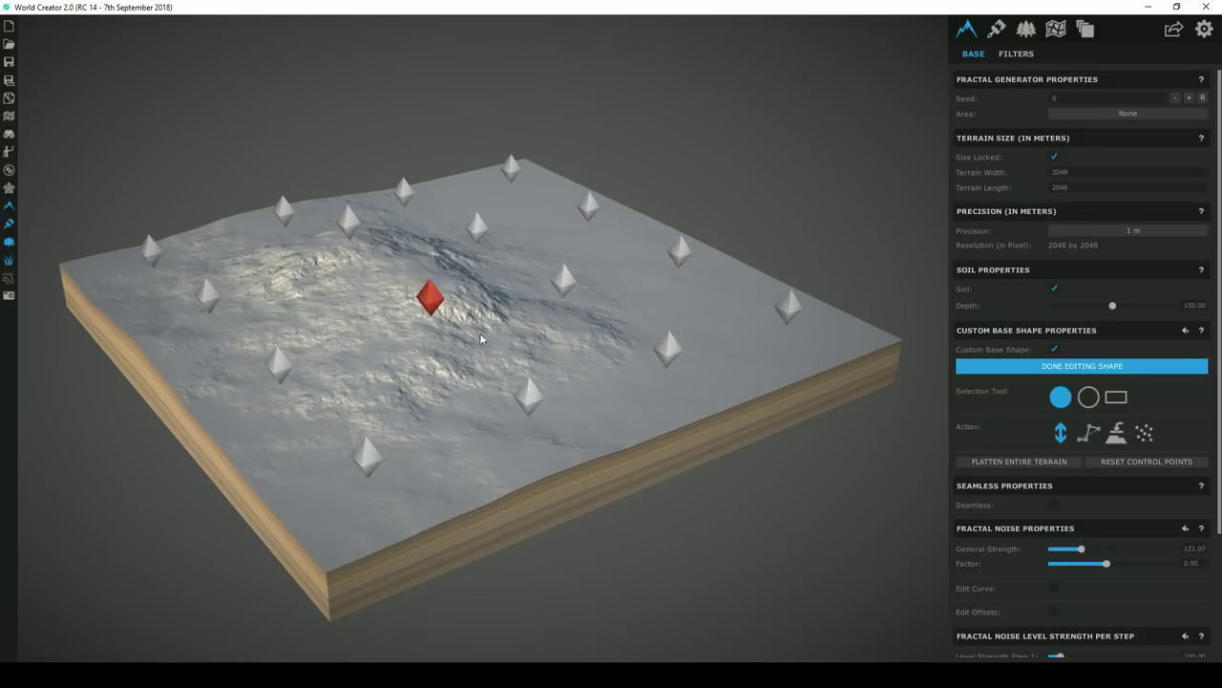
{"action": "key", "text": "ctrl+z"}
{"action": "key", "text": "ctrl+z"}
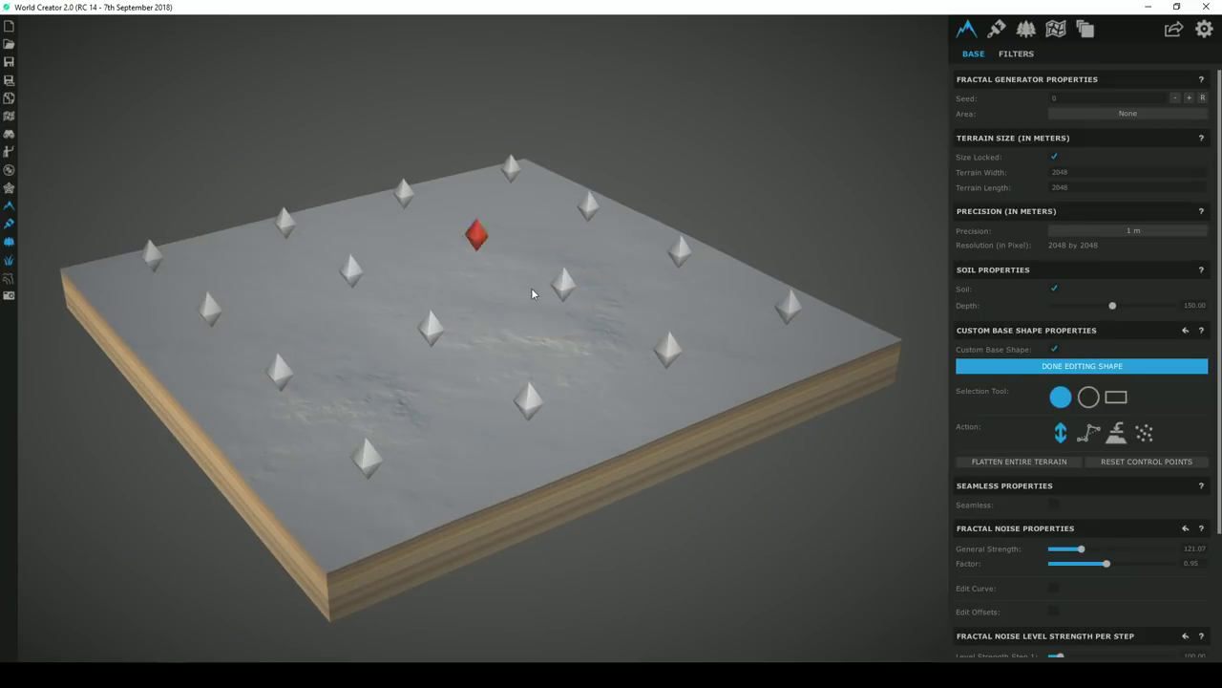
Finish editing the base shape and set the size-locked terrain width to 4096 m
{"action": "left_click", "coordinate": [1020, 364]}
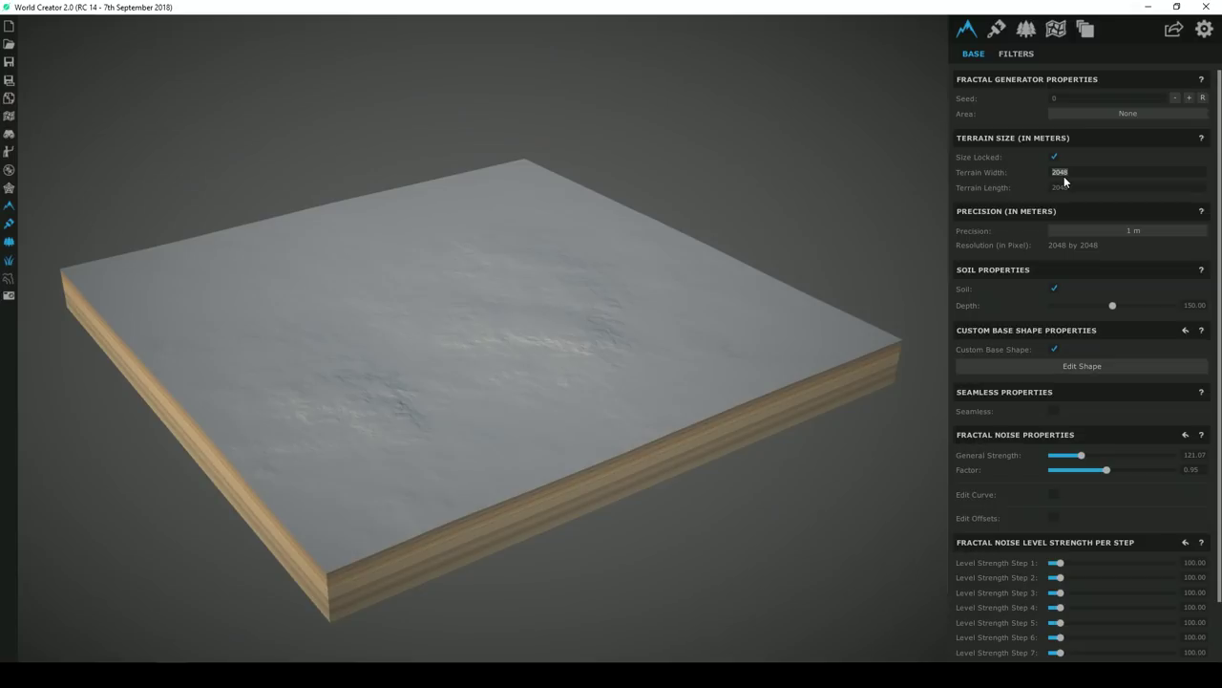
{"action": "type", "text": "4096"}
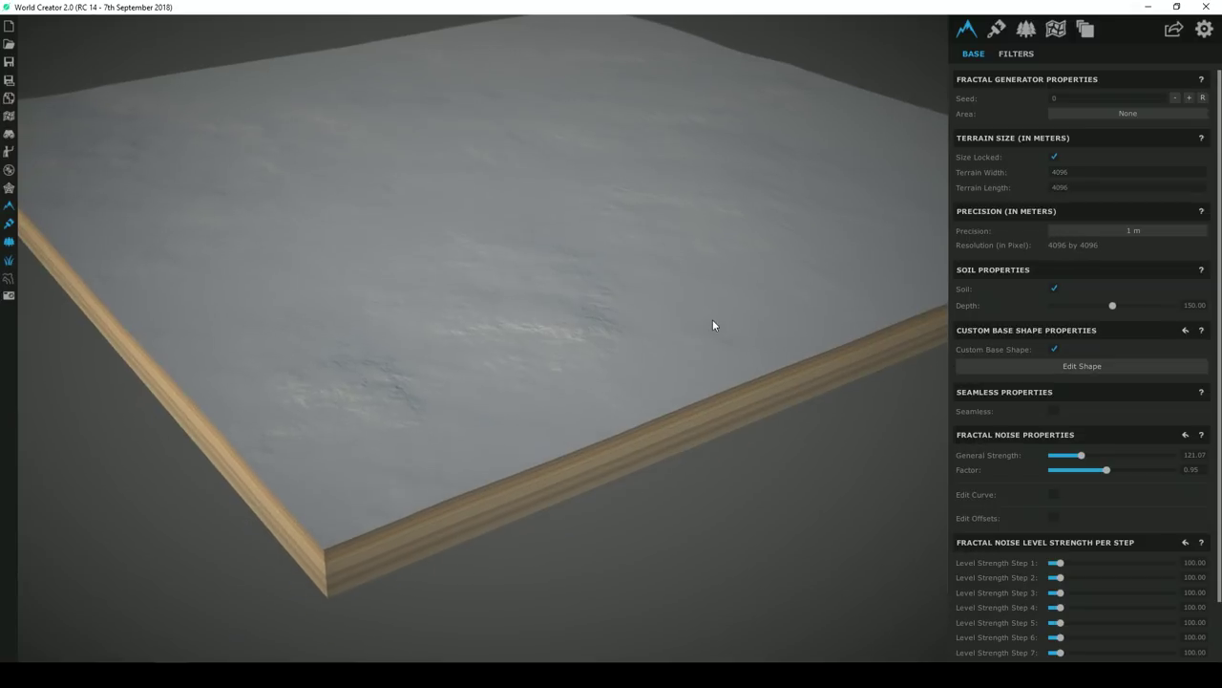
{"action": "middle_click_drag", "start_coordinate": [713, 319], "coordinate": [733, 411]}
{"action": "scroll", "coordinate": [706, 382], "scroll_direction": "down", "scroll_amount": 5}
{"action": "scroll", "coordinate": [674, 358], "scroll_direction": "up", "scroll_amount": 2}
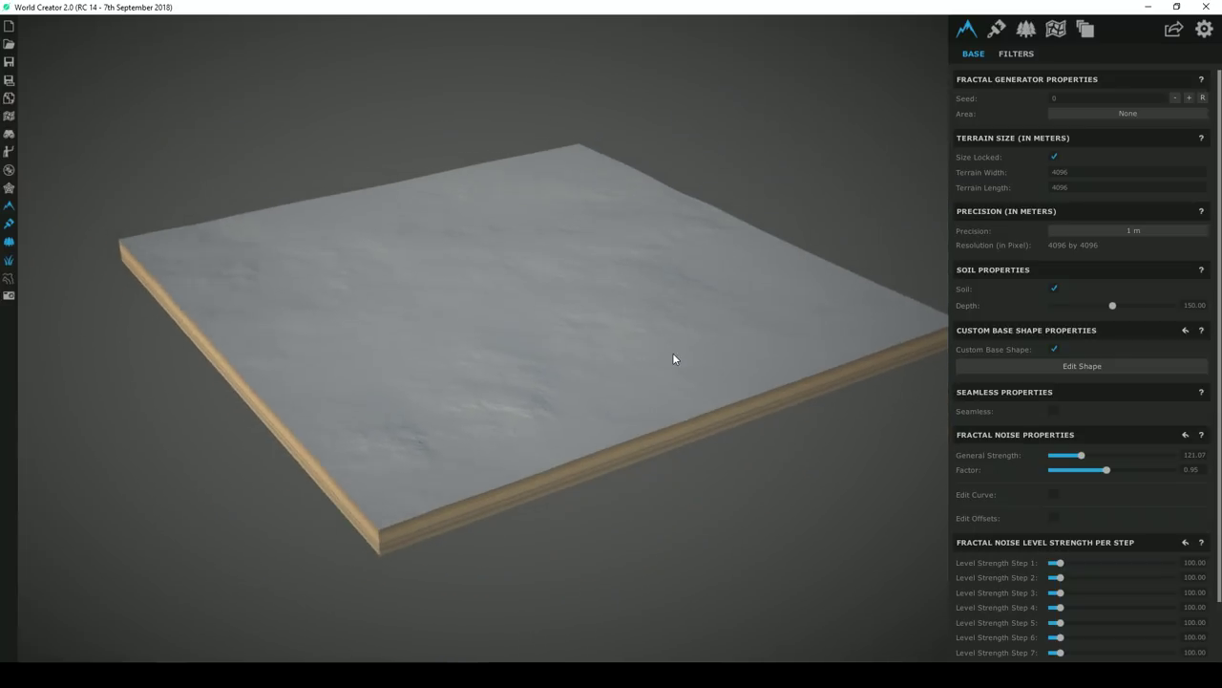
Resume editing the base shape and set the size-locked terrain width to 8192 m
{"action": "left_click", "coordinate": [1080, 365]}
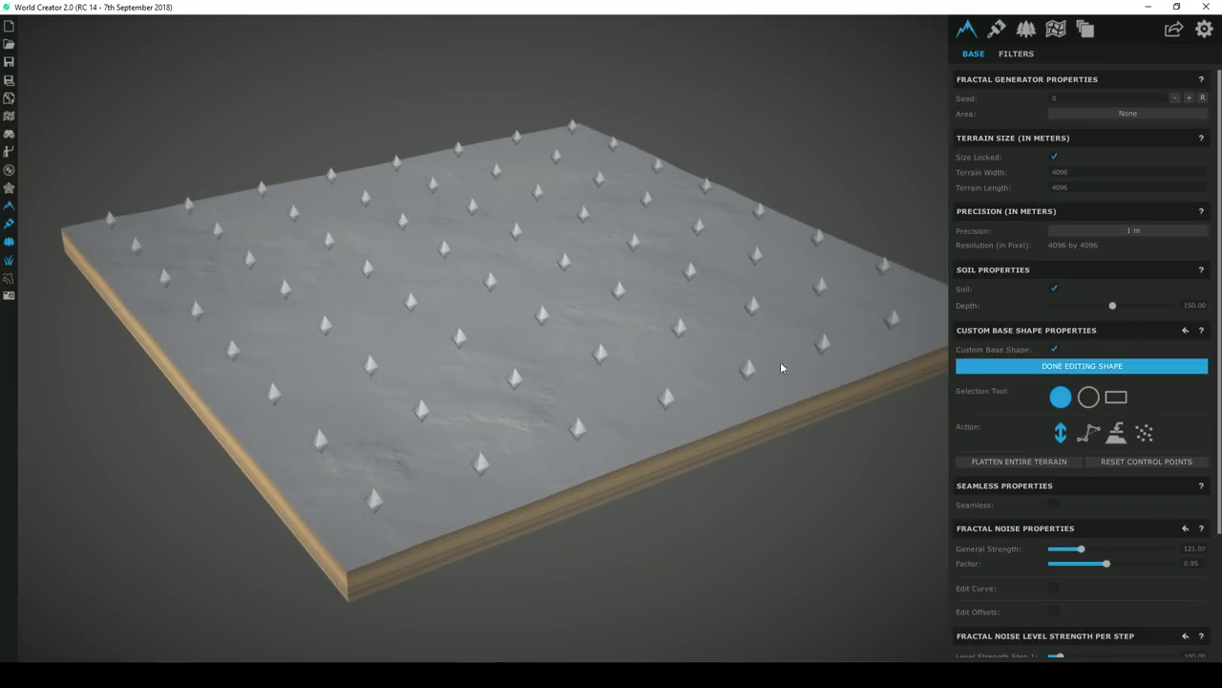
{"action": "right_click_drag", "start_coordinate": [509, 270], "coordinate": [546, 314]}
{"action": "left_click", "coordinate": [1106, 238]}
{"action": "left_click", "coordinate": [1107, 239]}
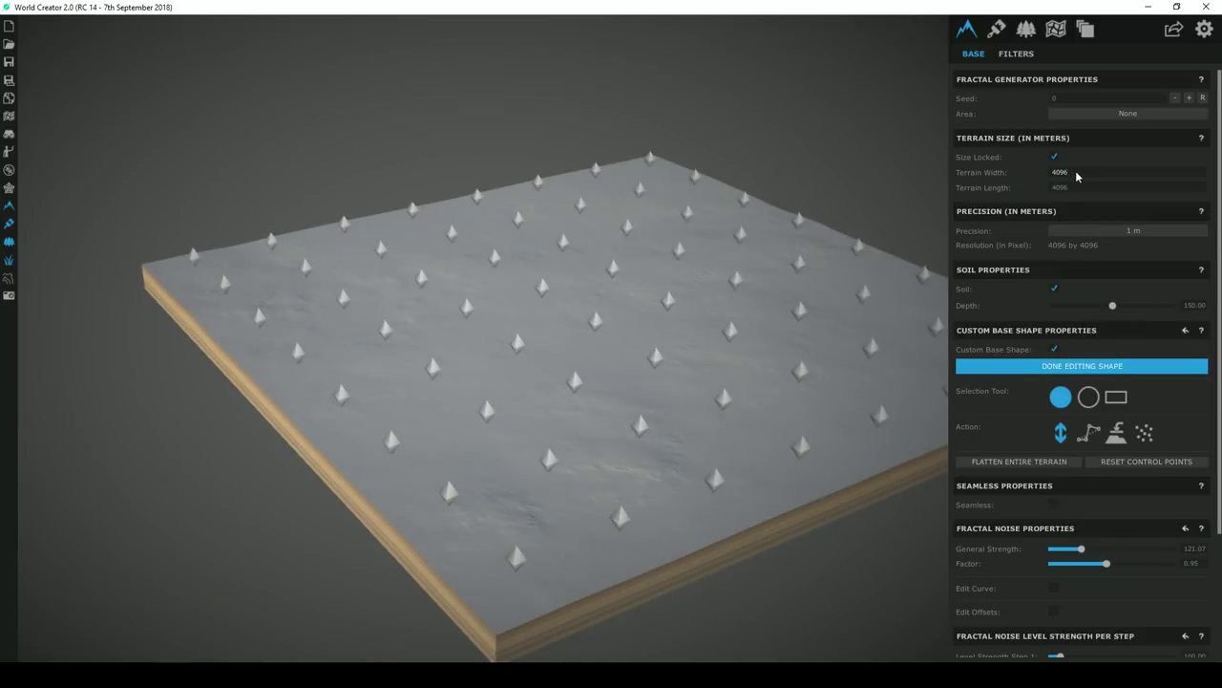
{"action": "type", "text": "8192"}
{"action": "key", "text": "Return"}
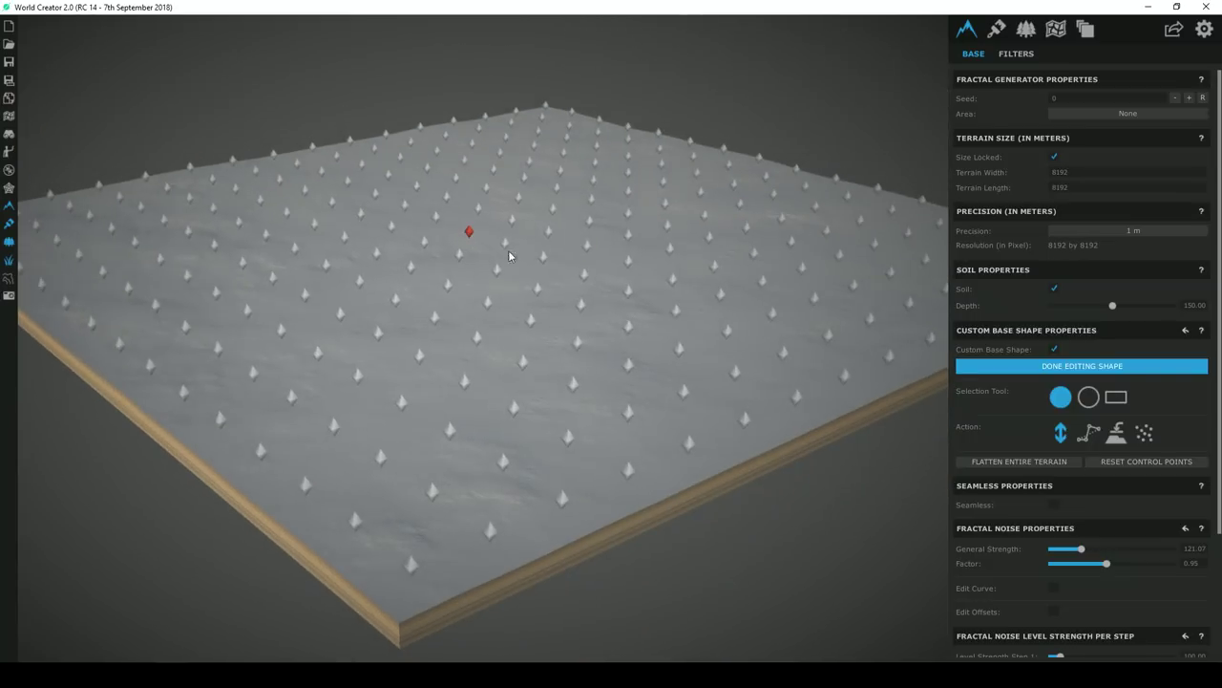
{"action": "scroll", "coordinate": [495, 252], "scroll_direction": "down", "scroll_amount": 5}
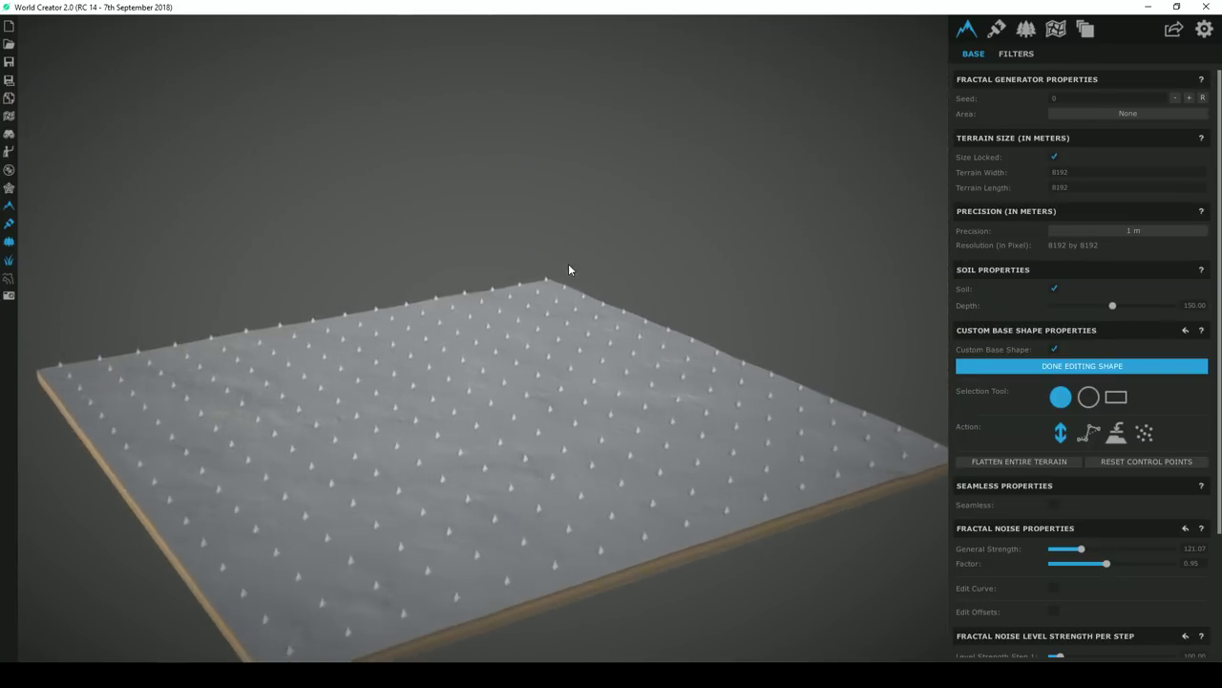
{"action": "scroll", "coordinate": [569, 265], "scroll_direction": "up", "scroll_amount": 2}
{"action": "right_click_drag", "start_coordinate": [568, 266], "coordinate": [563, 278]}
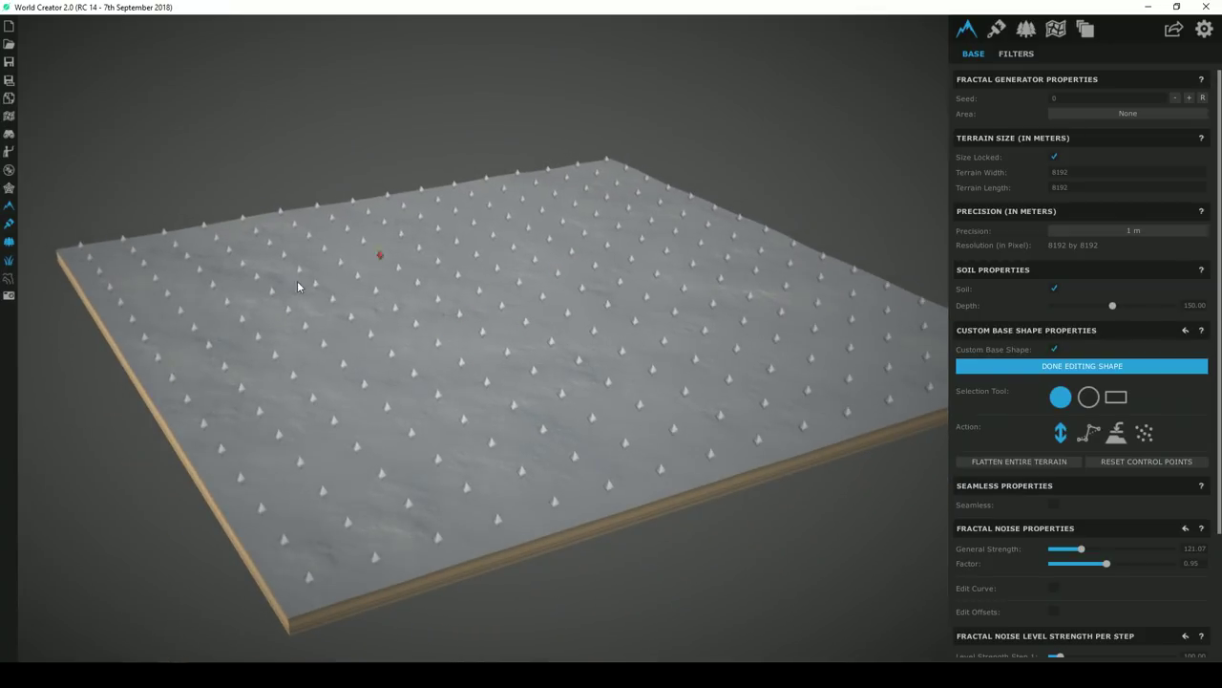
Raise individual control points near the middle of the terrain to form a small rocky ridge
{"action": "right_click_drag", "start_coordinate": [340, 355], "coordinate": [521, 346]}
{"action": "scroll", "coordinate": [511, 354], "scroll_direction": "up", "scroll_amount": 2}
{"action": "left_click_drag", "start_coordinate": [485, 359], "coordinate": [486, 361]}
{"action": "key", "text": "ctrl+z"}
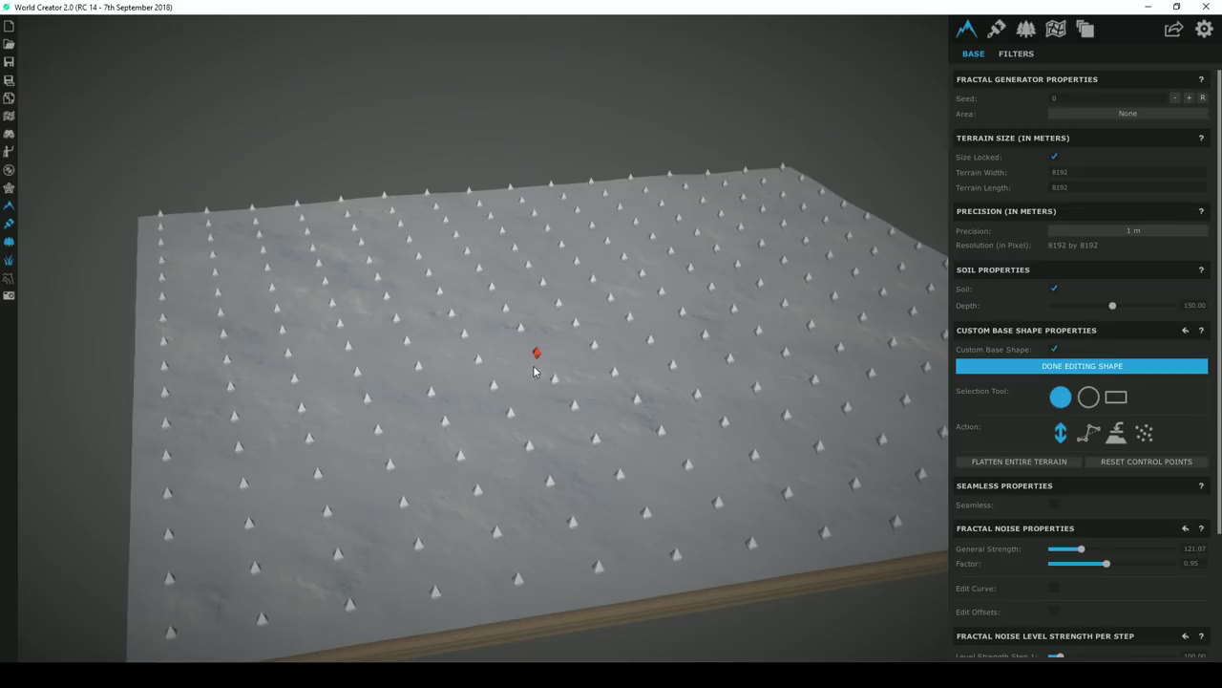
{"action": "left_click_drag", "start_coordinate": [480, 366], "coordinate": [485, 364]}
{"action": "right_click_drag", "start_coordinate": [533, 362], "coordinate": [552, 359]}
{"action": "left_click_drag", "start_coordinate": [487, 360], "coordinate": [444, 376]}
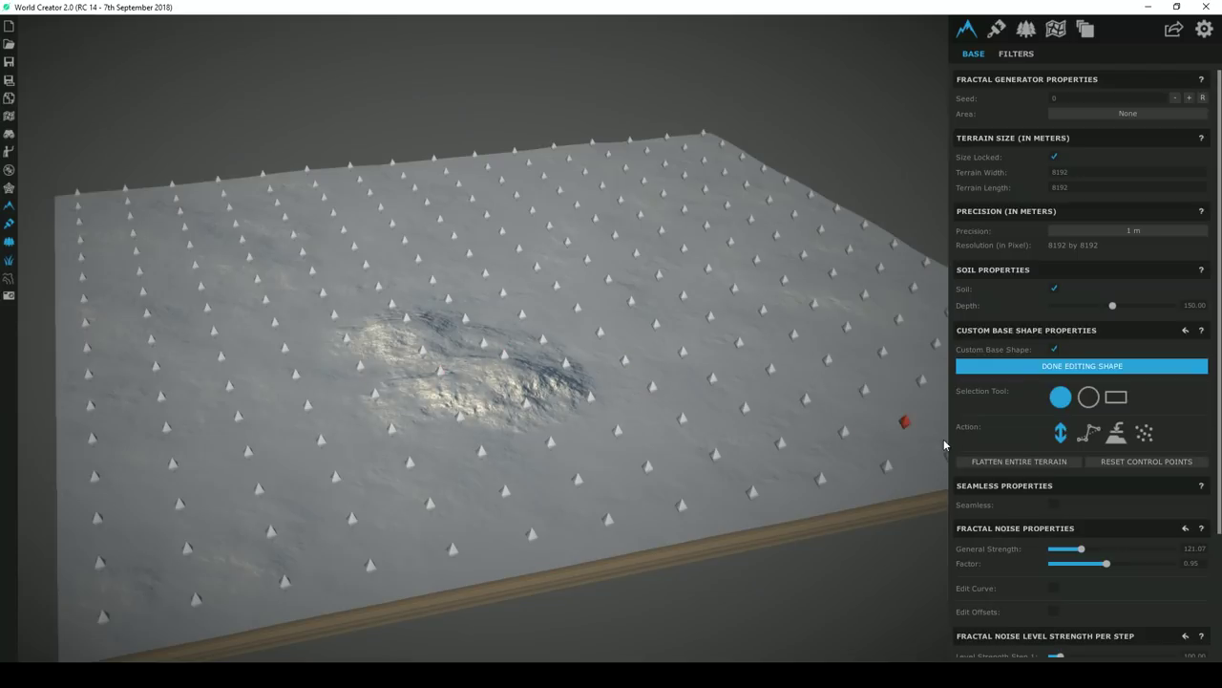
Choose the Noise action with a radius-based circular selection and apply it to a patch of control points behind the ridge
{"action": "scroll", "coordinate": [1035, 464], "scroll_direction": "down", "scroll_amount": 1}
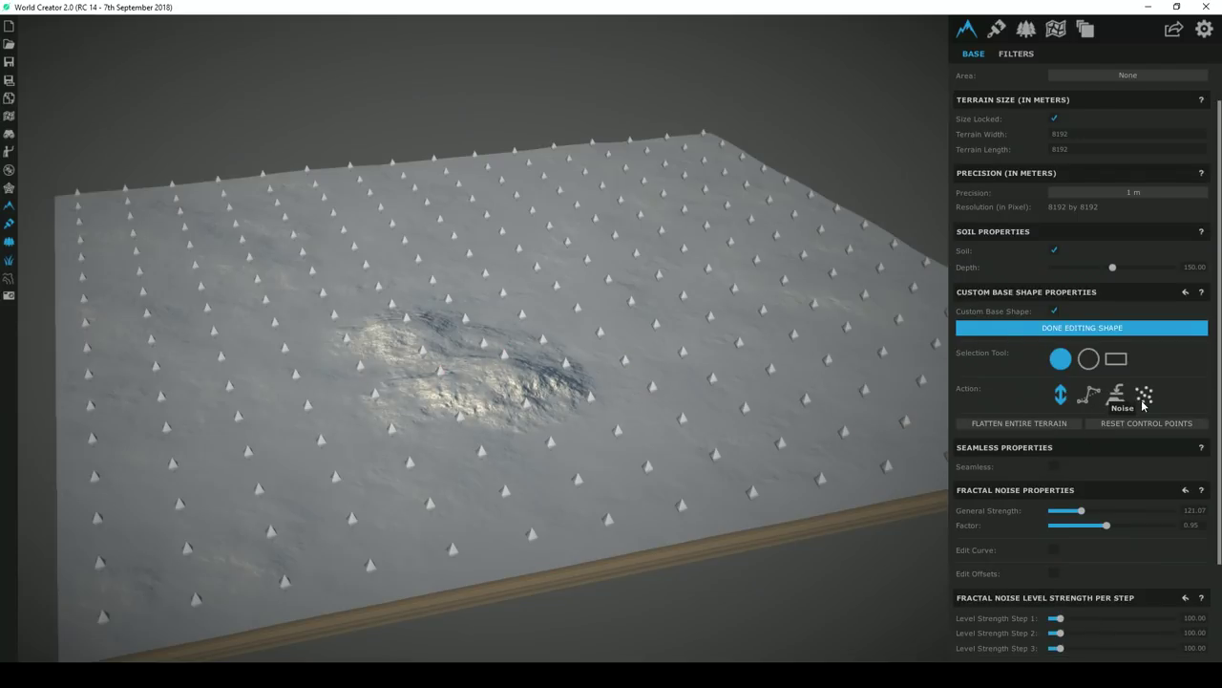
{"action": "scroll", "coordinate": [1145, 405], "scroll_direction": "down", "scroll_amount": 2}
{"action": "left_click", "coordinate": [1145, 324]}
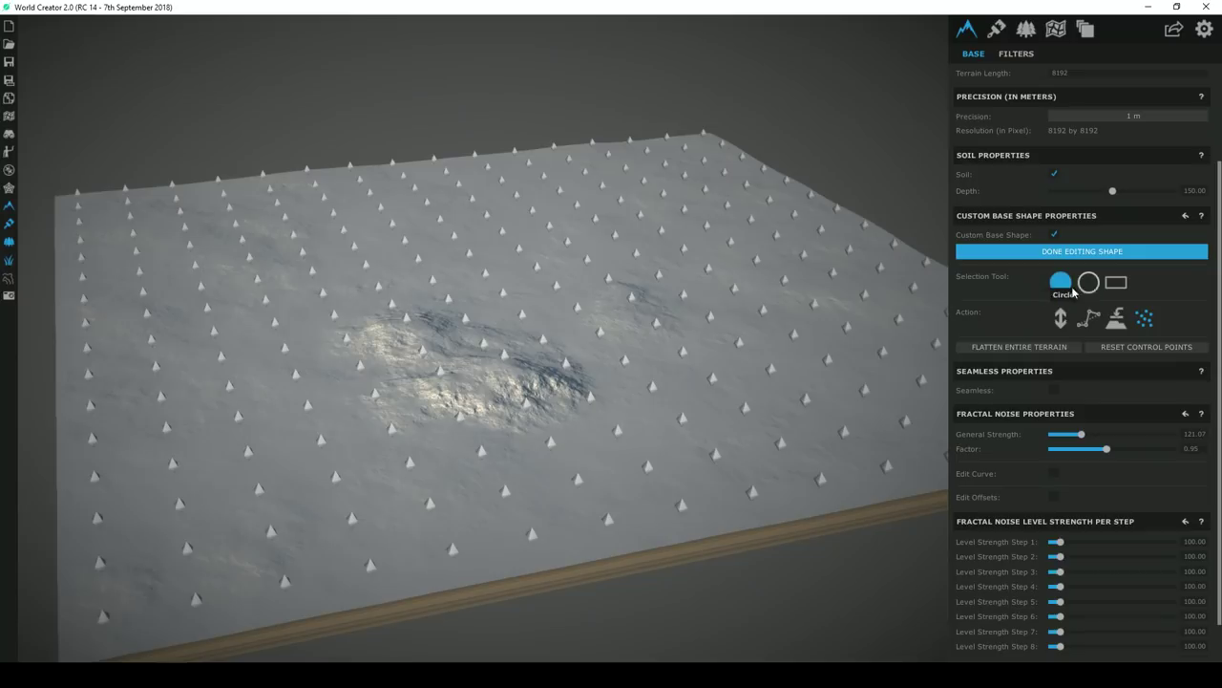
{"action": "left_click", "coordinate": [1088, 283]}
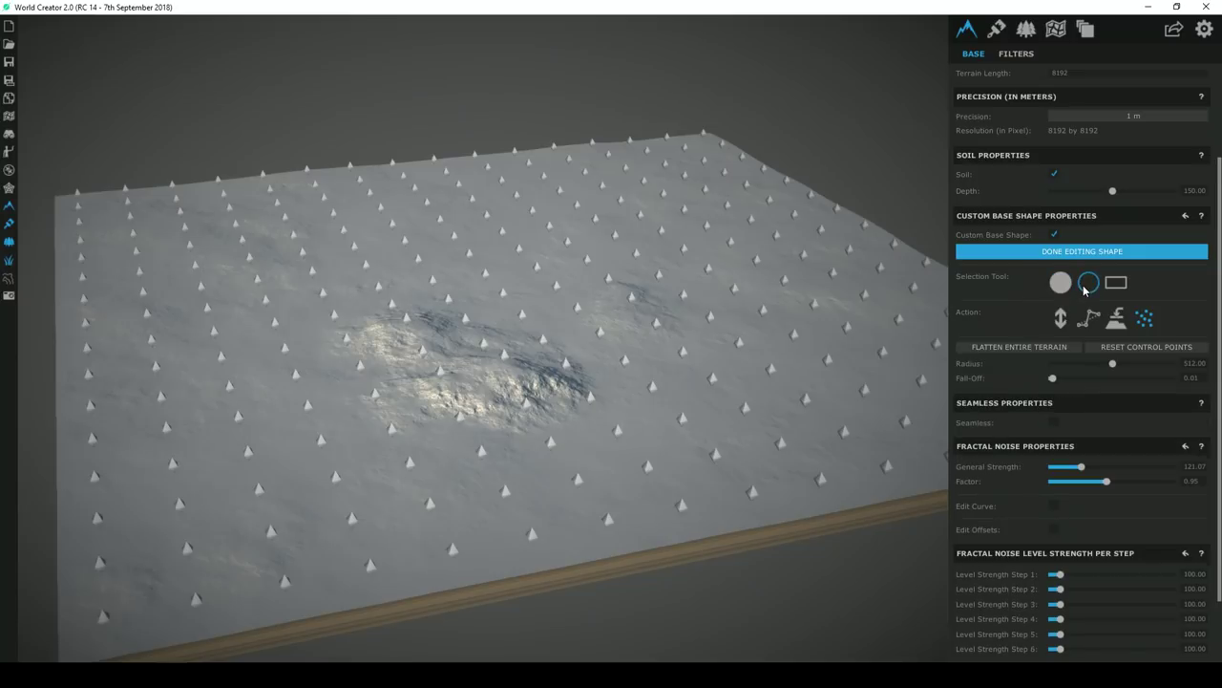
{"action": "left_click_drag", "start_coordinate": [531, 246], "coordinate": [537, 164]}
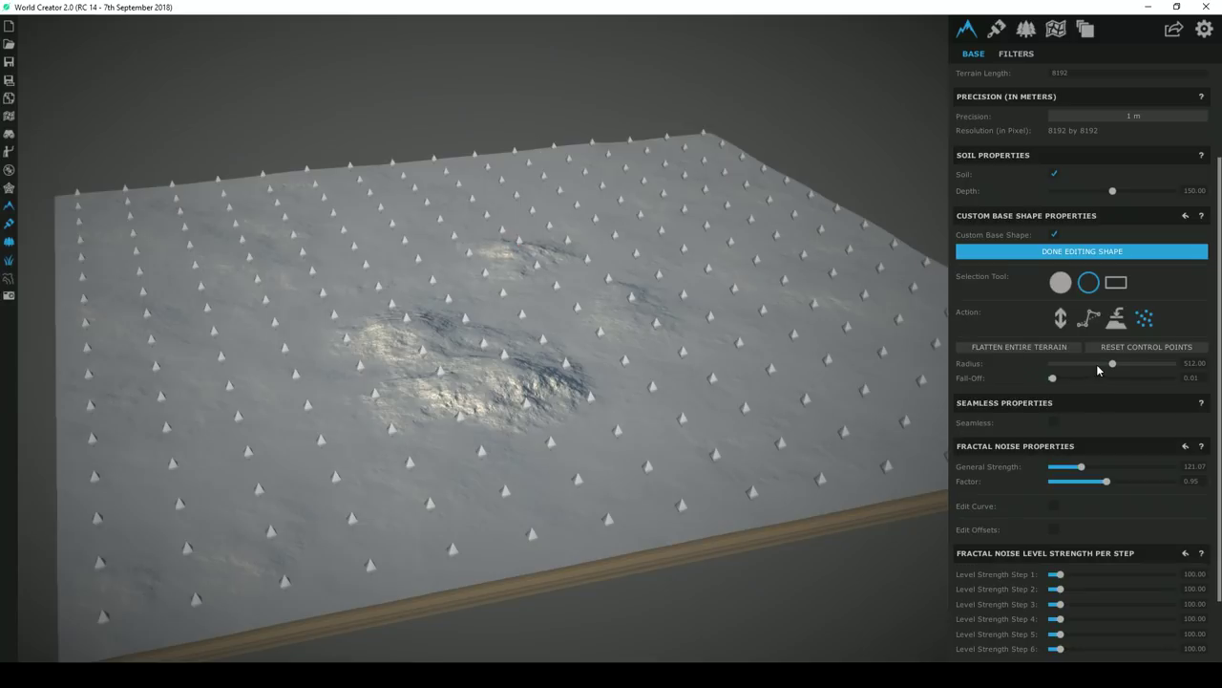
Add noise beside the ridge with a radius of about 605.75, and across the area behind it with a radius of 1500
{"action": "left_click_drag", "start_coordinate": [1172, 374], "coordinate": [1171, 374]}
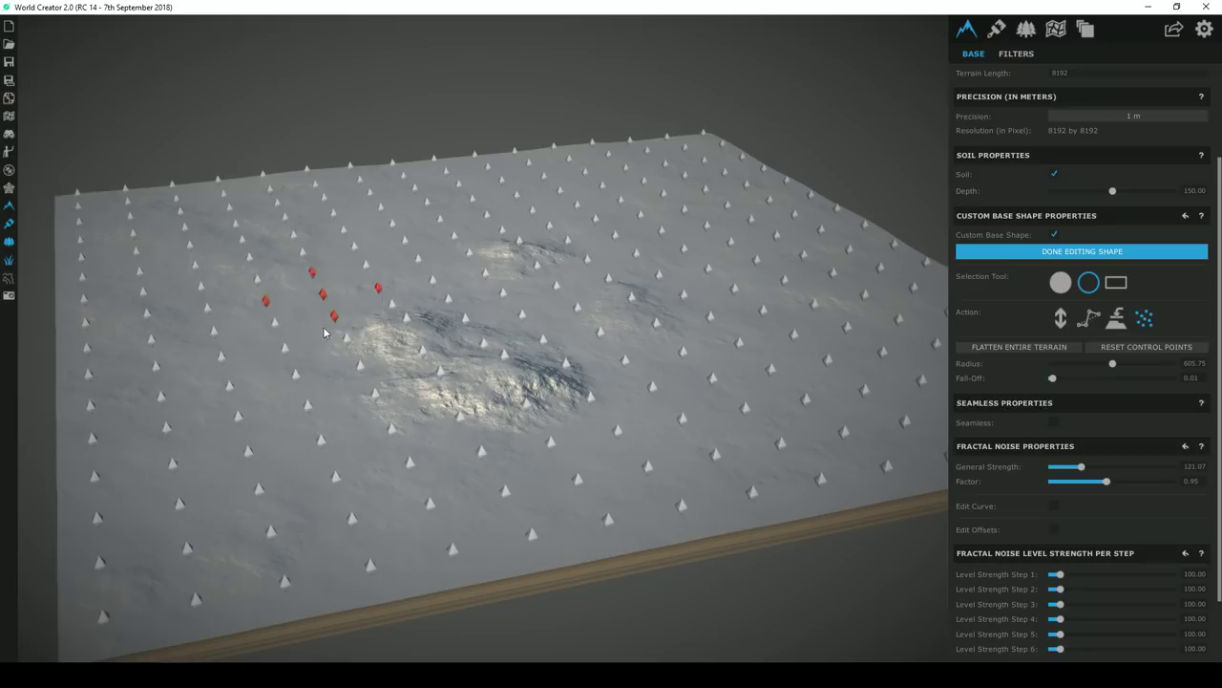
{"action": "mouse_move", "coordinate": [315, 275]}
{"action": "left_mouse_down"}
{"action": "mouse_move", "coordinate": [316, 246]}
{"action": "mouse_move", "coordinate": [317, 277]}
{"action": "left_mouse_up"}
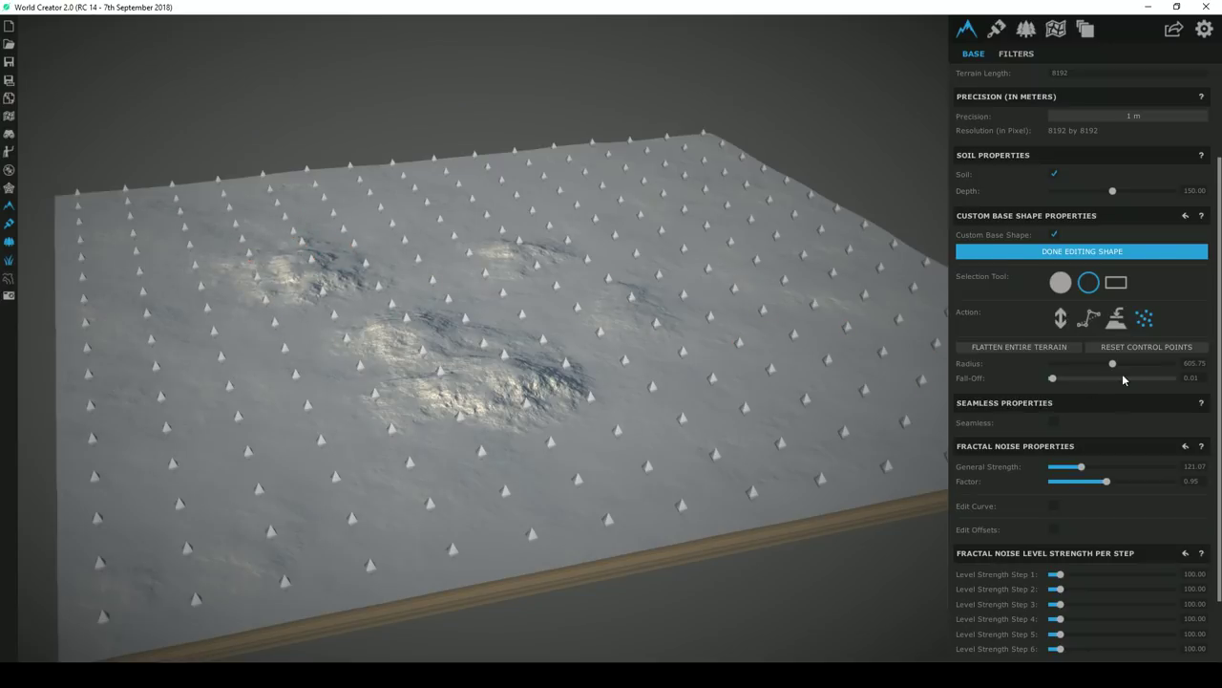
{"action": "left_click_drag", "start_coordinate": [1113, 365], "coordinate": [1193, 370]}
{"action": "left_click_drag", "start_coordinate": [478, 266], "coordinate": [477, 261]}
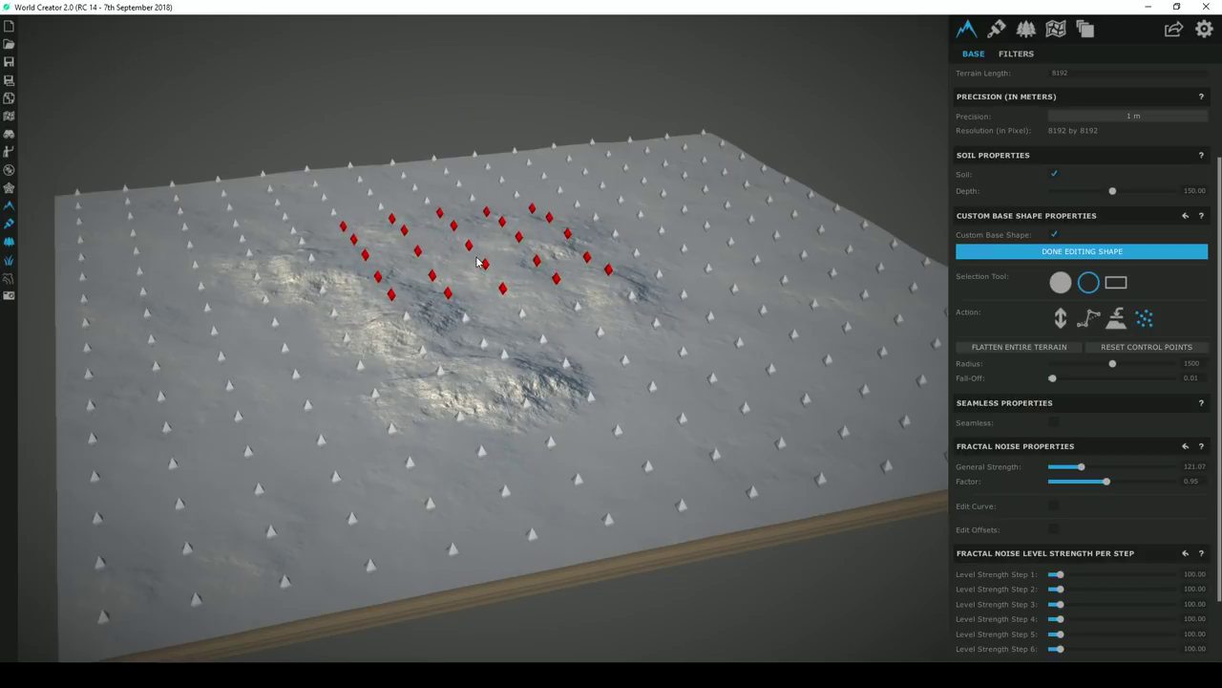
Set the selection fall-off to about 0.73 and add noise to the terrain's far side and the ground between the hills
{"action": "left_click_drag", "start_coordinate": [1052, 378], "coordinate": [1127, 379]}
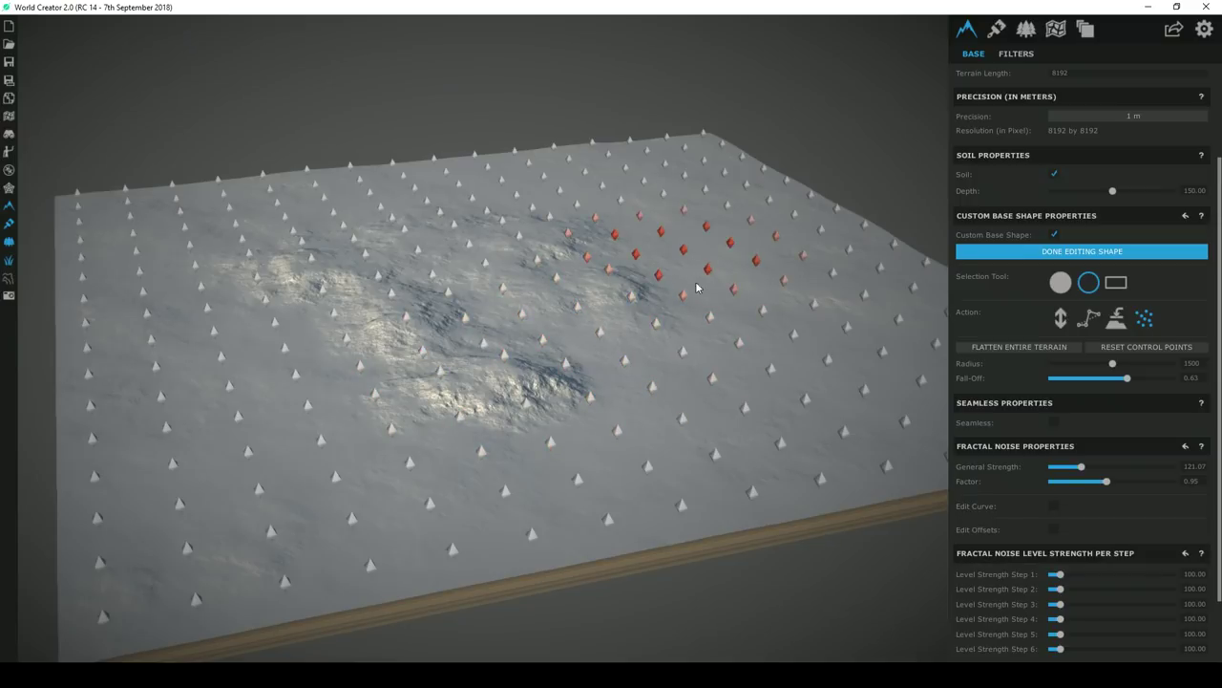
{"action": "left_click", "coordinate": [1142, 382]}
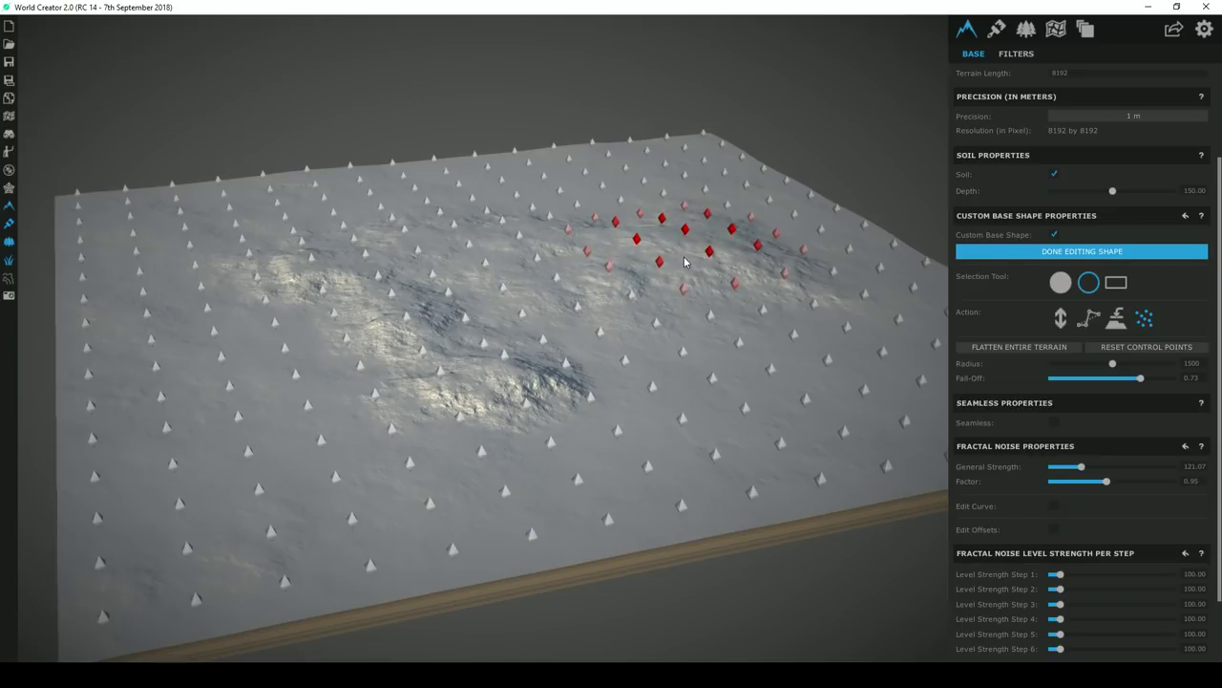
{"action": "left_click_drag", "start_coordinate": [684, 261], "coordinate": [685, 259]}
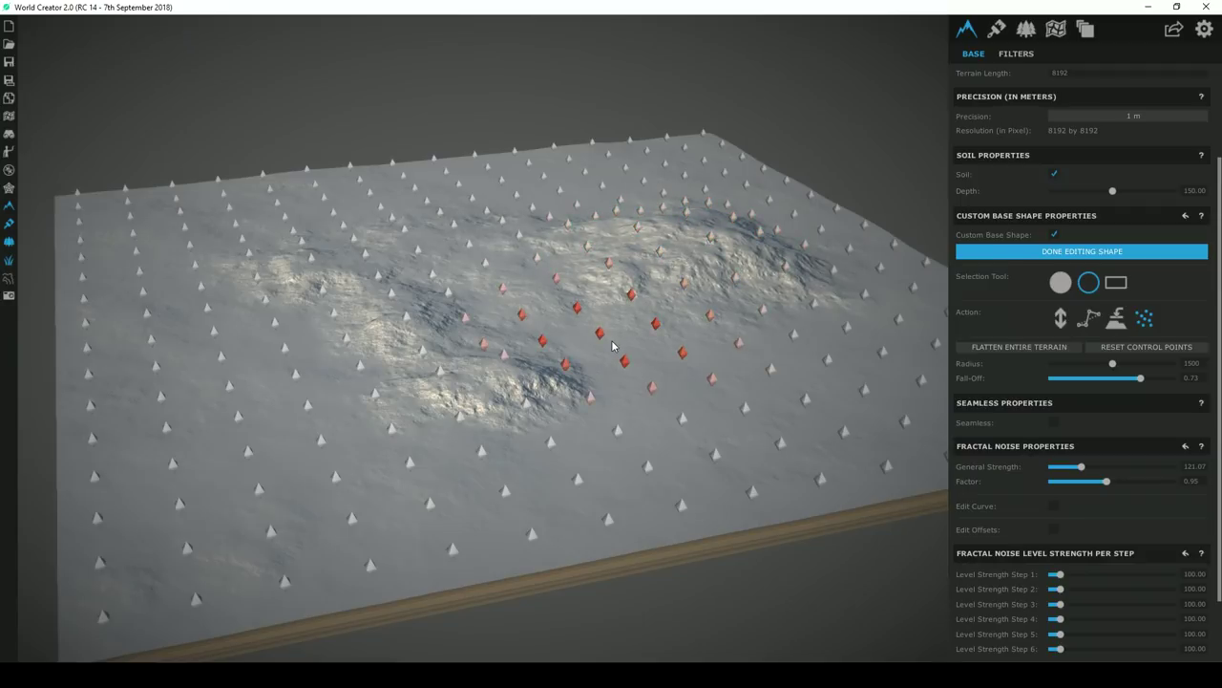
{"action": "left_click_drag", "start_coordinate": [609, 340], "coordinate": [612, 344]}
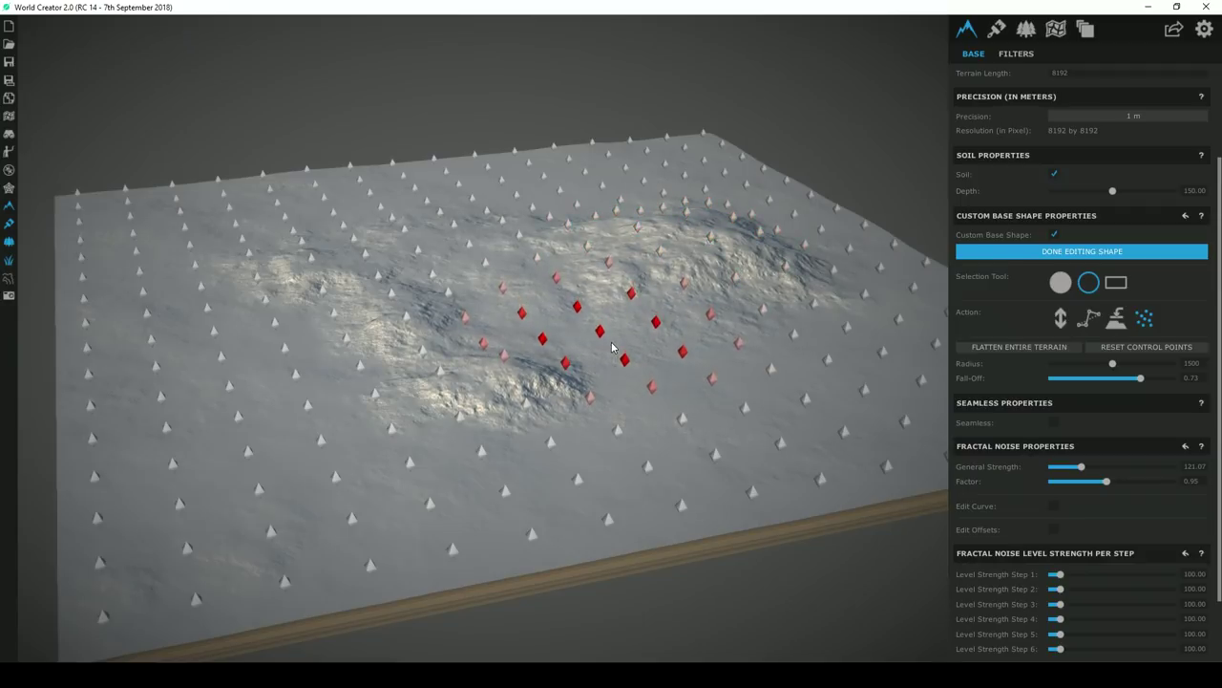
Apply noise to the control points along the outer flank of the central ridge and inspect the surface up close
{"action": "middle_click_drag", "start_coordinate": [653, 371], "coordinate": [323, 342]}
{"action": "middle_click_drag", "start_coordinate": [207, 358], "coordinate": [217, 358]}
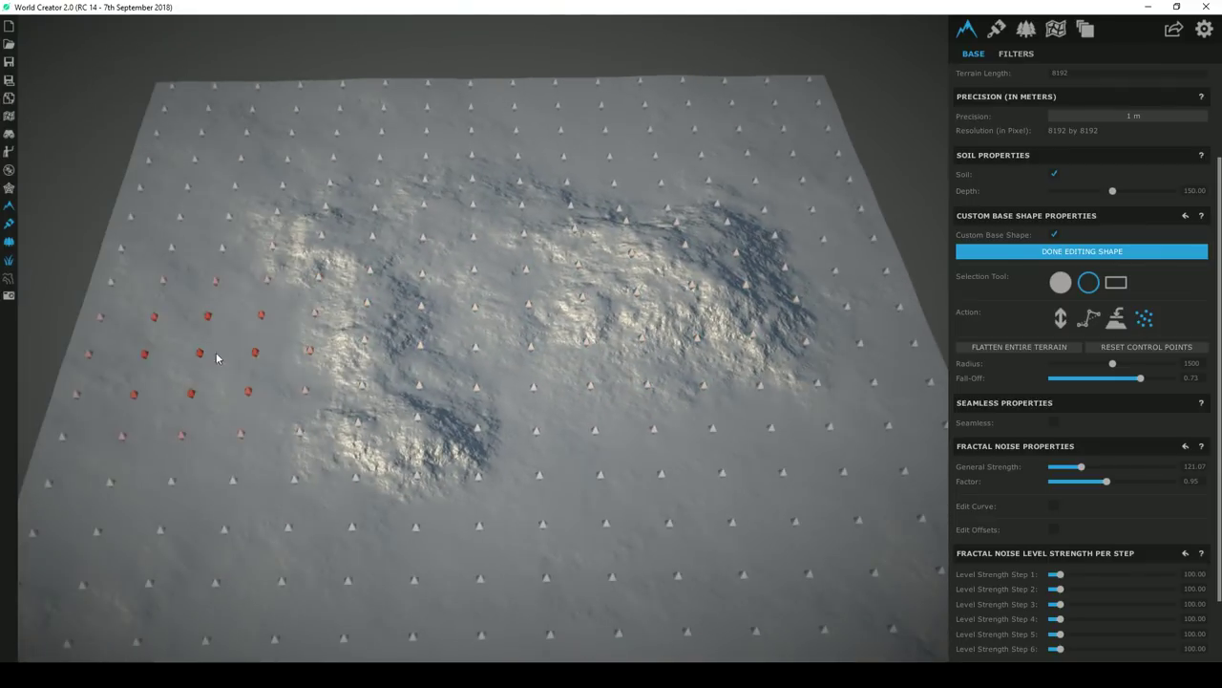
{"action": "left_click_drag", "start_coordinate": [307, 362], "coordinate": [310, 358]}
{"action": "scroll", "coordinate": [420, 374], "scroll_direction": "up", "scroll_amount": 10}
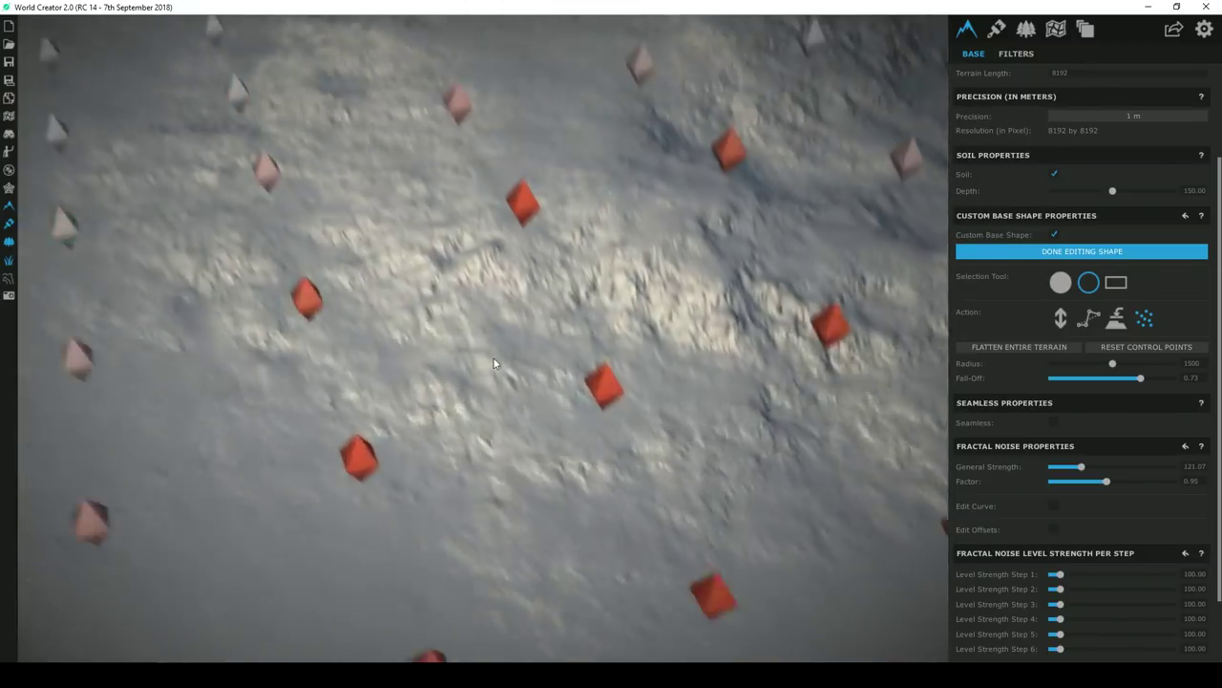
Switch the action to raising and lowering with a radius of 500, and adjust control points at the hill's base and outer flank
{"action": "right_click_drag", "start_coordinate": [494, 362], "coordinate": [525, 316]}
{"action": "scroll", "coordinate": [527, 316], "scroll_direction": "down", "scroll_amount": 10}
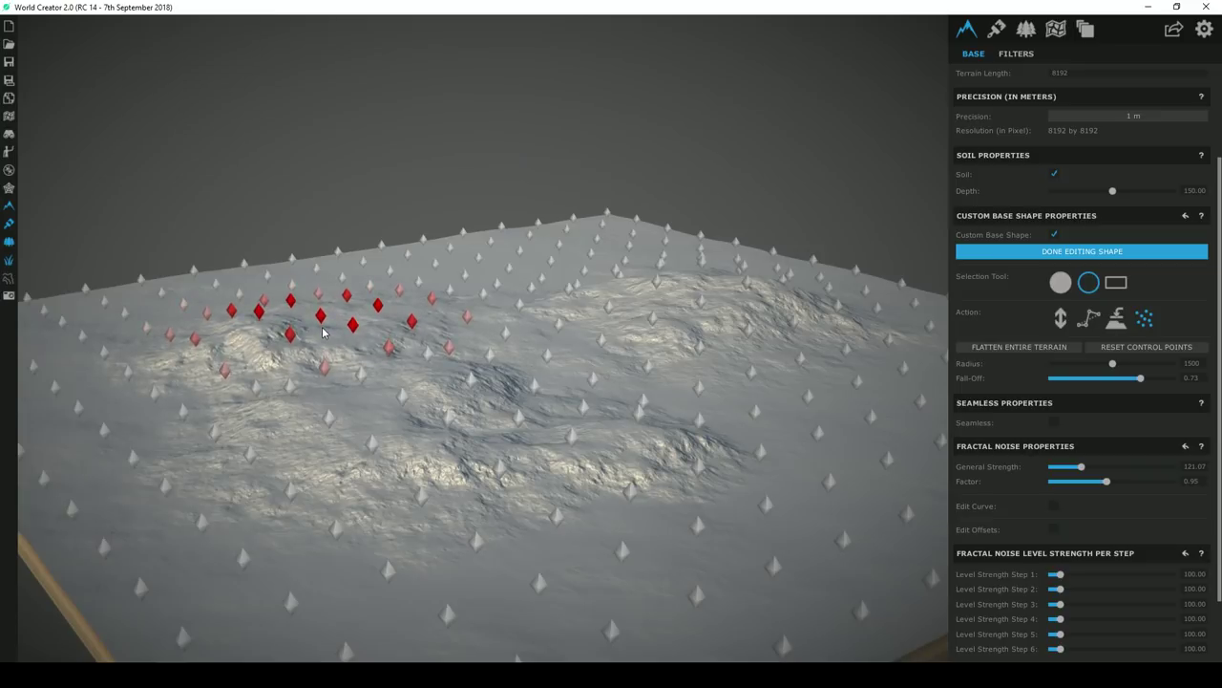
{"action": "right_click_drag", "start_coordinate": [460, 336], "coordinate": [420, 371]}
{"action": "scroll", "coordinate": [468, 327], "scroll_direction": "up", "scroll_amount": 6}
{"action": "scroll", "coordinate": [416, 371], "scroll_direction": "down", "scroll_amount": 10}
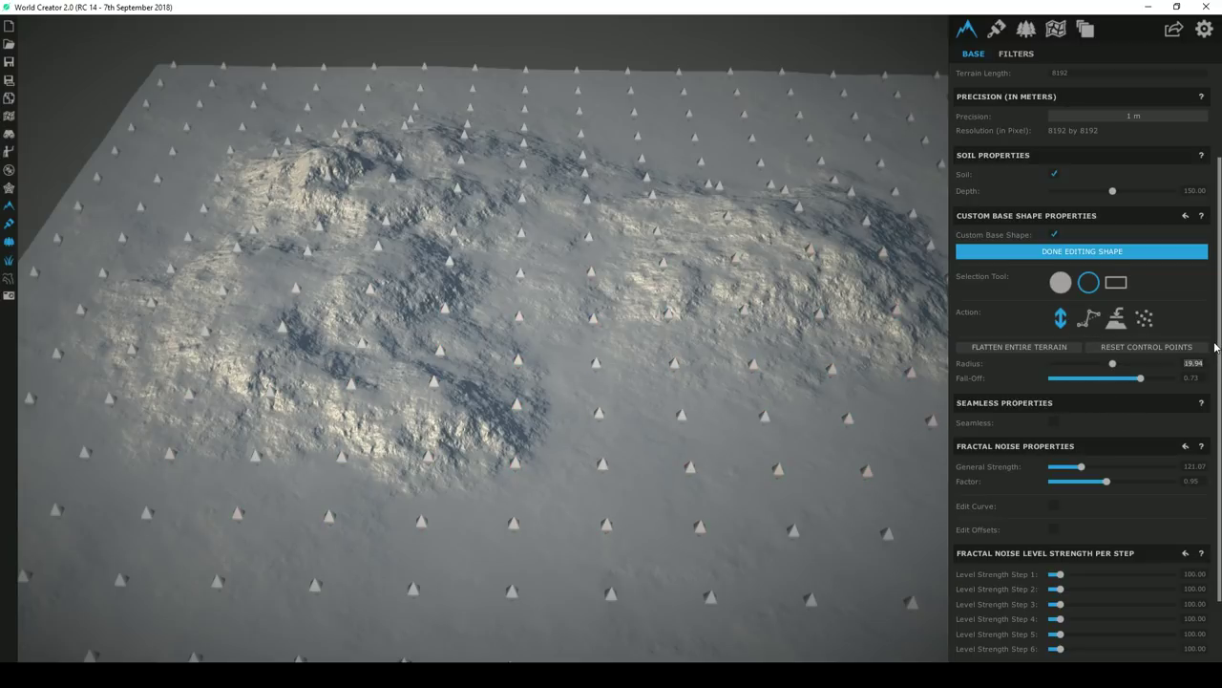
{"action": "right_click_drag", "start_coordinate": [928, 269], "coordinate": [809, 277]}
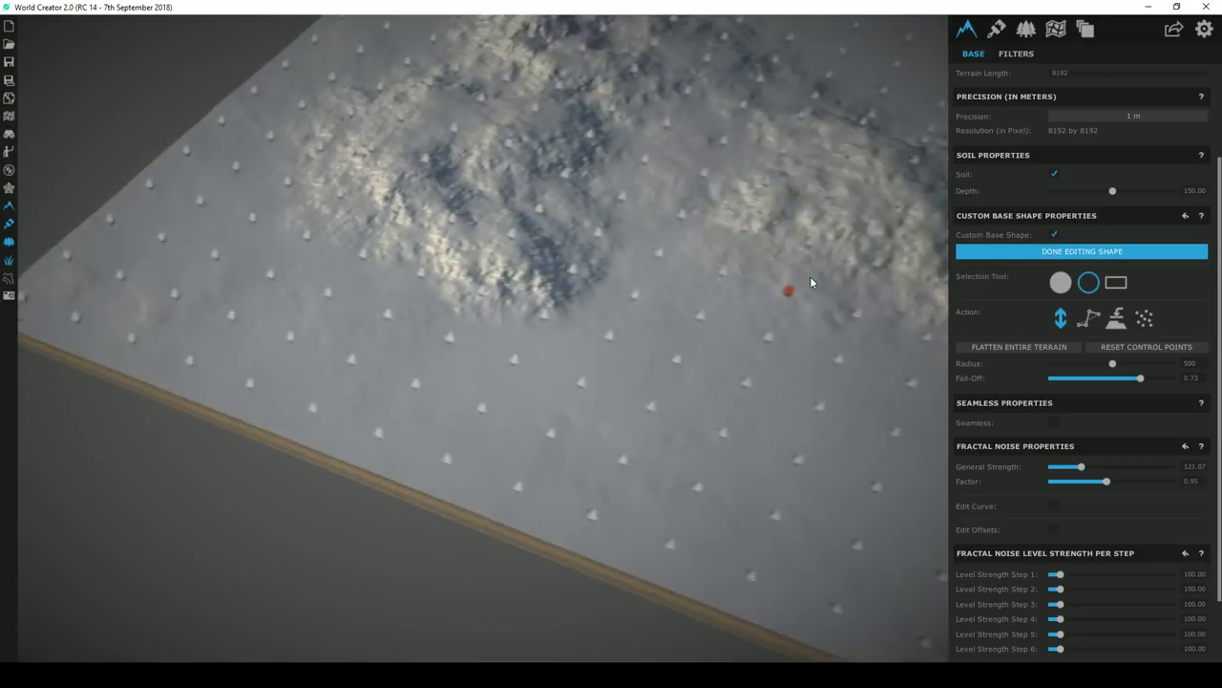
{"action": "scroll", "coordinate": [809, 276], "scroll_direction": "down", "scroll_amount": 4}
{"action": "left_click_drag", "start_coordinate": [416, 388], "coordinate": [425, 381]}
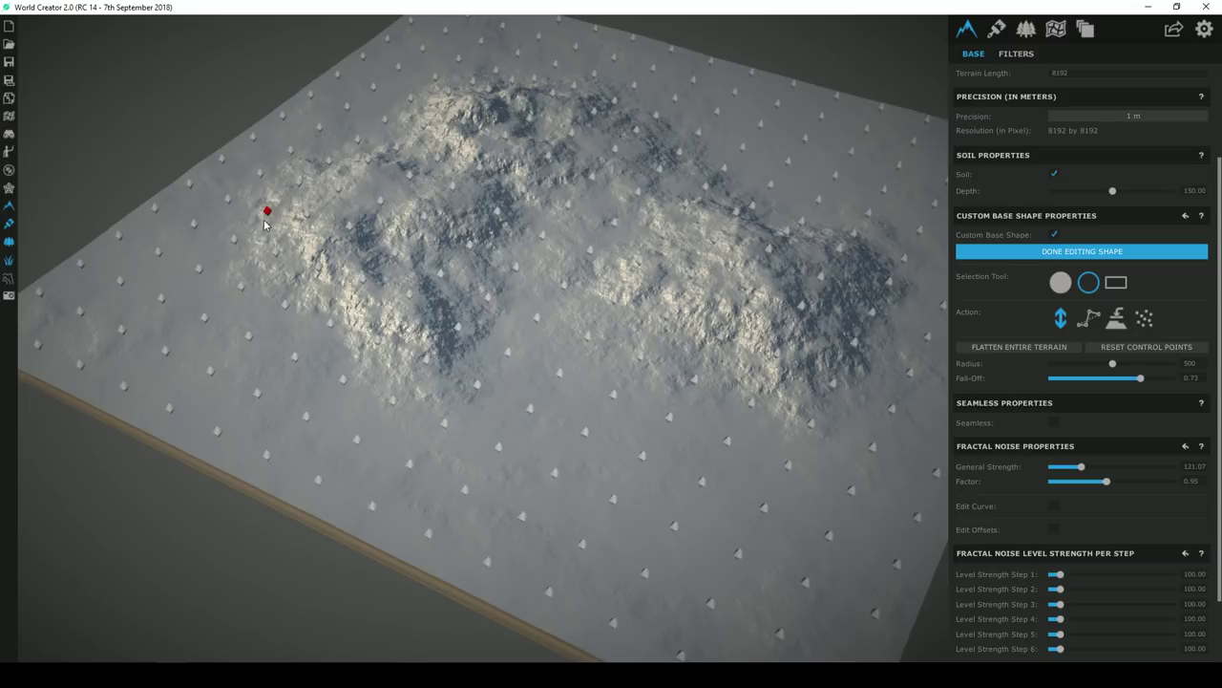
{"action": "left_click_drag", "start_coordinate": [264, 224], "coordinate": [262, 224]}
Raise a small foothill beside the main ridge and adjust the control points on the ridge's shaded slope
{"action": "right_click_drag", "start_coordinate": [490, 244], "coordinate": [579, 460]}
{"action": "scroll", "coordinate": [388, 269], "scroll_direction": "down", "scroll_amount": 4}
{"action": "left_click_drag", "start_coordinate": [647, 391], "coordinate": [649, 392]}
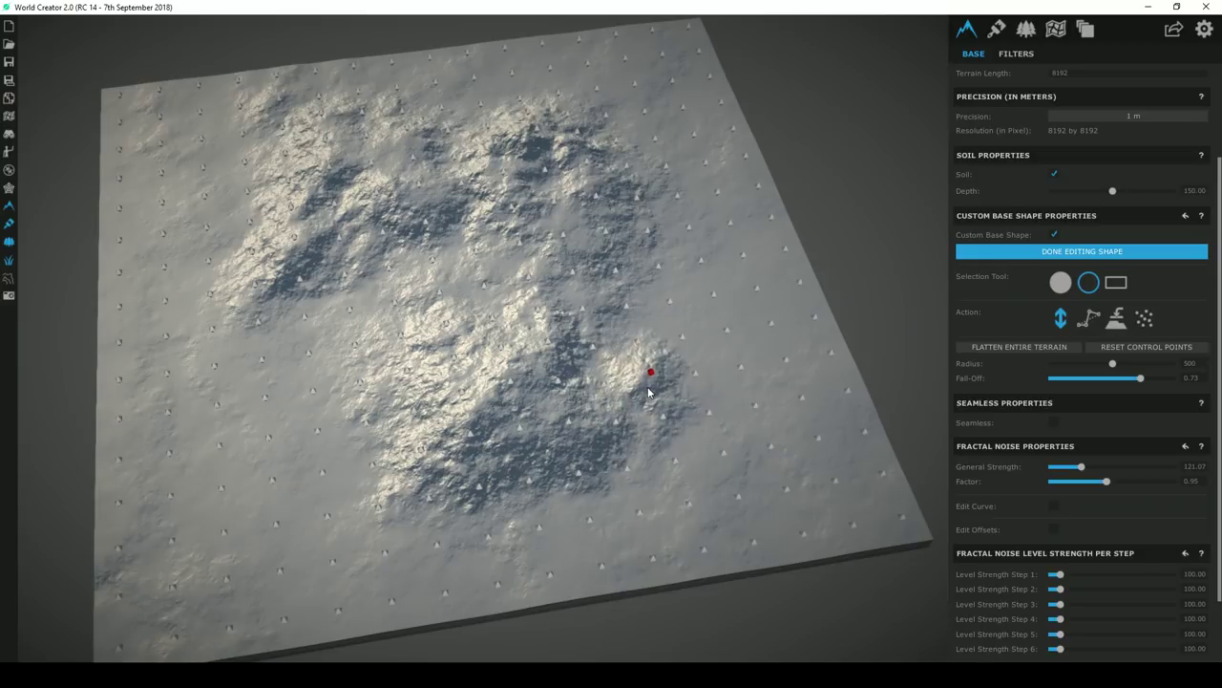
{"action": "left_click_drag", "start_coordinate": [576, 426], "coordinate": [578, 427]}
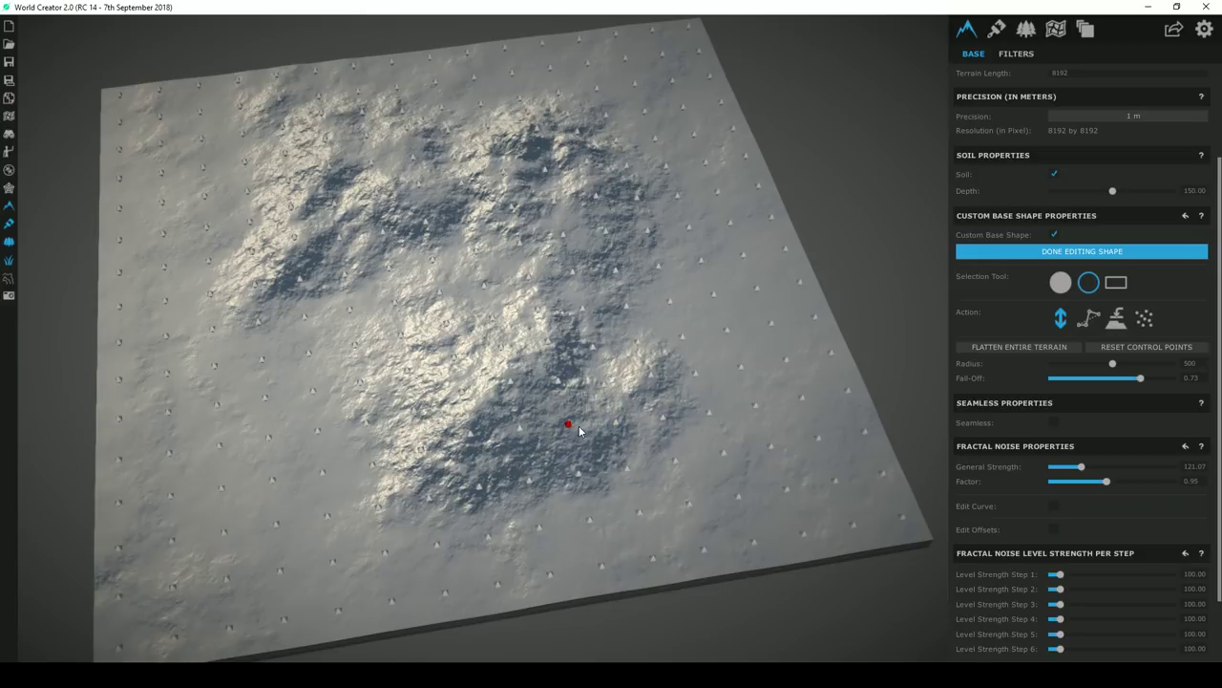
{"action": "left_click", "coordinate": [517, 436]}
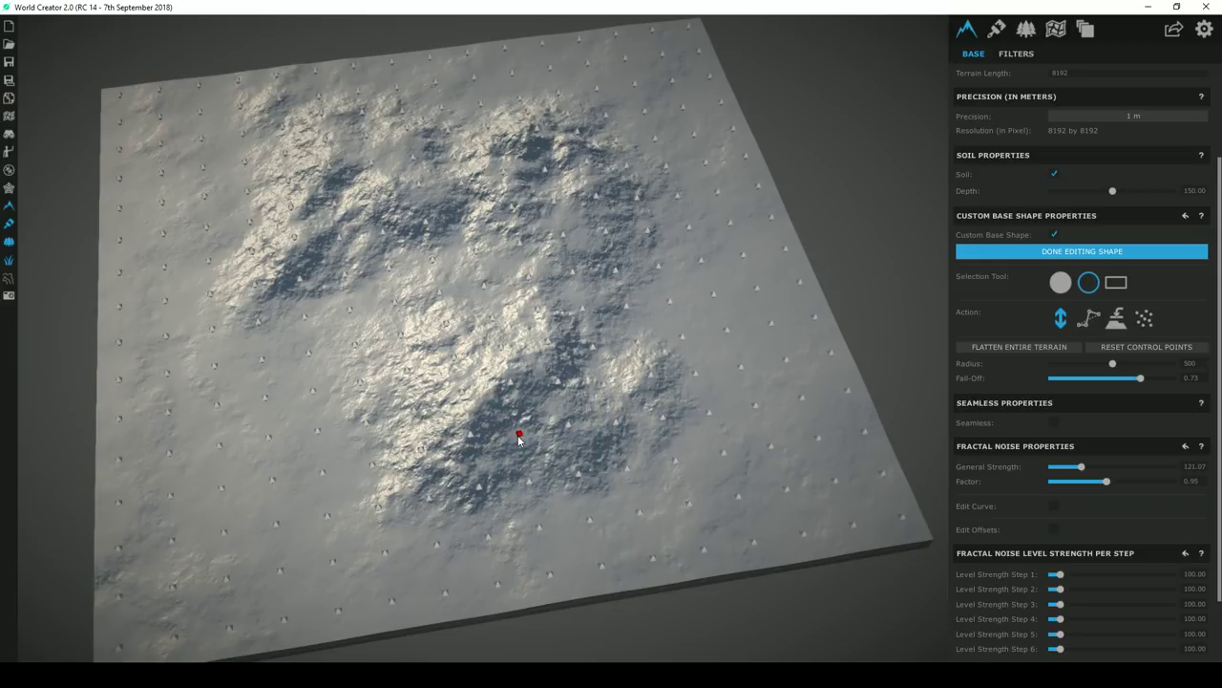
Raise foothills near the terrain edge and on the ridge's opposite flank, and connect the latter to the ridge
{"action": "left_click_drag", "start_coordinate": [658, 471], "coordinate": [666, 464]}
{"action": "left_click_drag", "start_coordinate": [318, 439], "coordinate": [315, 436]}
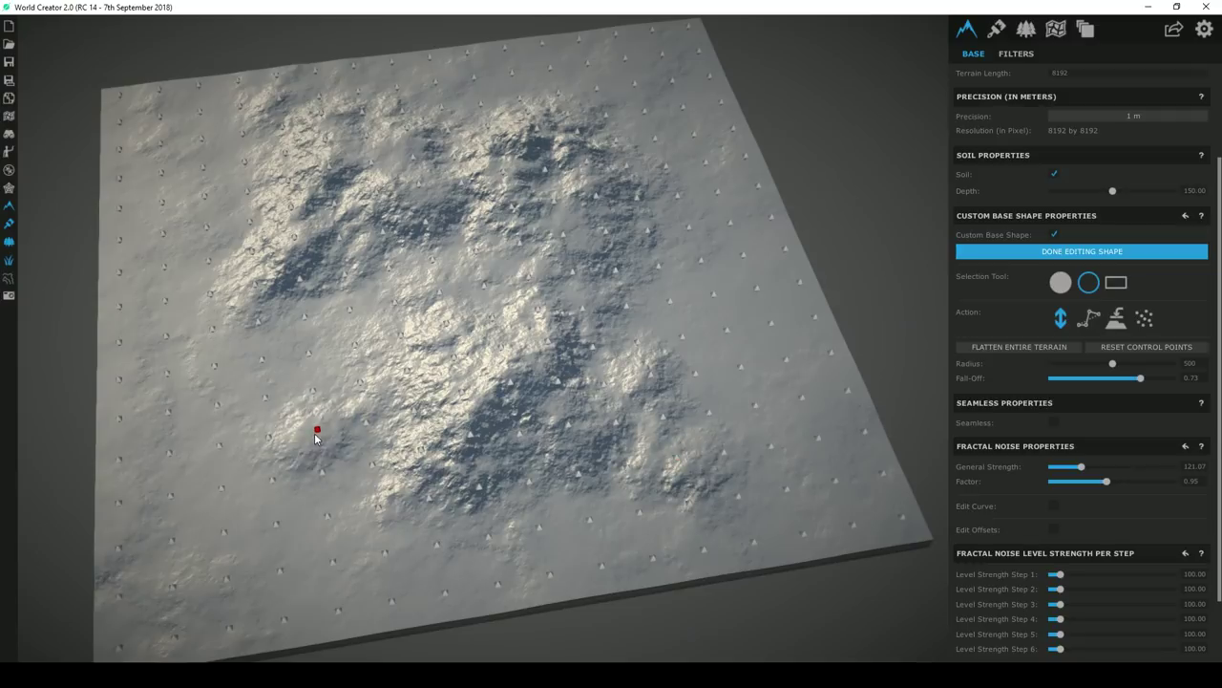
{"action": "left_click_drag", "start_coordinate": [362, 399], "coordinate": [408, 376]}
Raise individual control points in the valley between the two ridges to form bumpy high ground
{"action": "right_click_drag", "start_coordinate": [530, 364], "coordinate": [512, 363]}
{"action": "right_click_drag", "start_coordinate": [594, 235], "coordinate": [577, 260]}
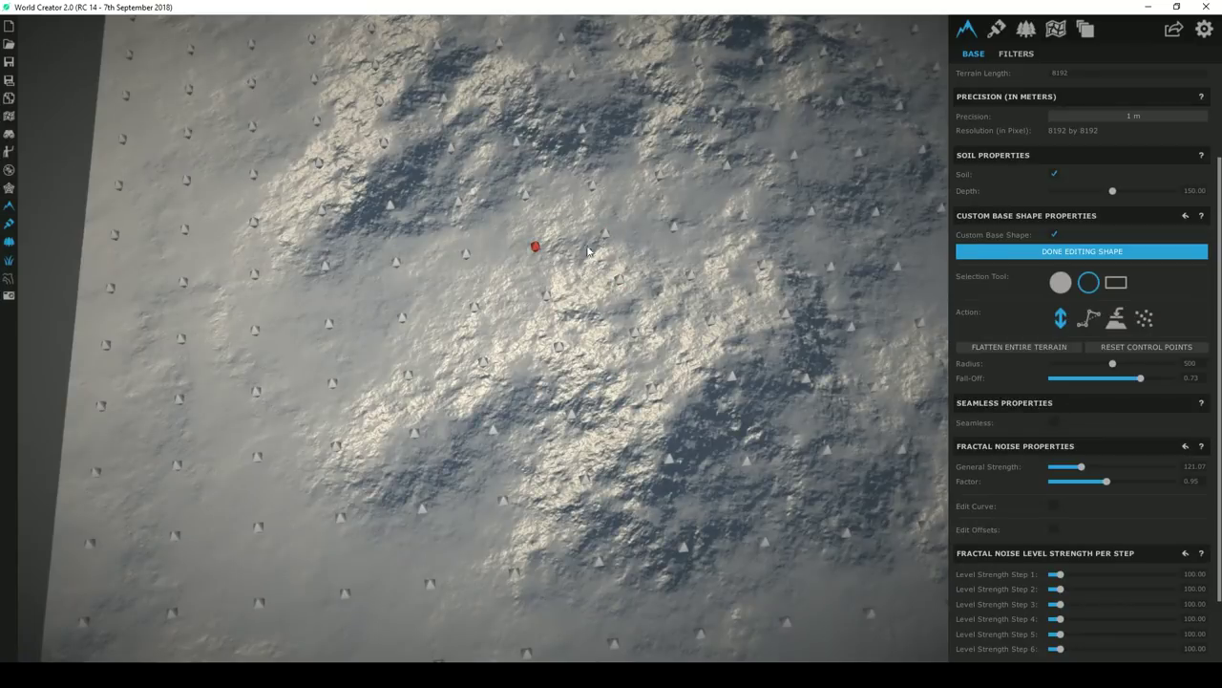
{"action": "left_click_drag", "start_coordinate": [605, 243], "coordinate": [606, 242]}
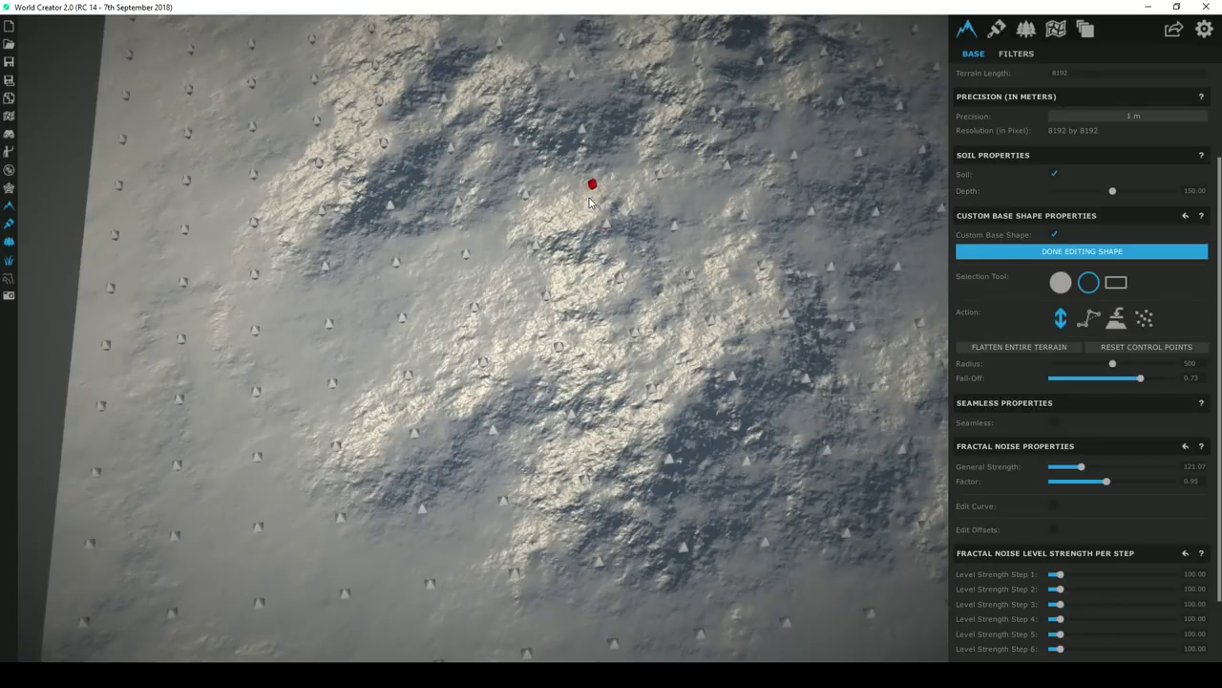
{"action": "left_click_drag", "start_coordinate": [589, 202], "coordinate": [591, 202]}
{"action": "right_click_drag", "start_coordinate": [597, 215], "coordinate": [547, 248]}
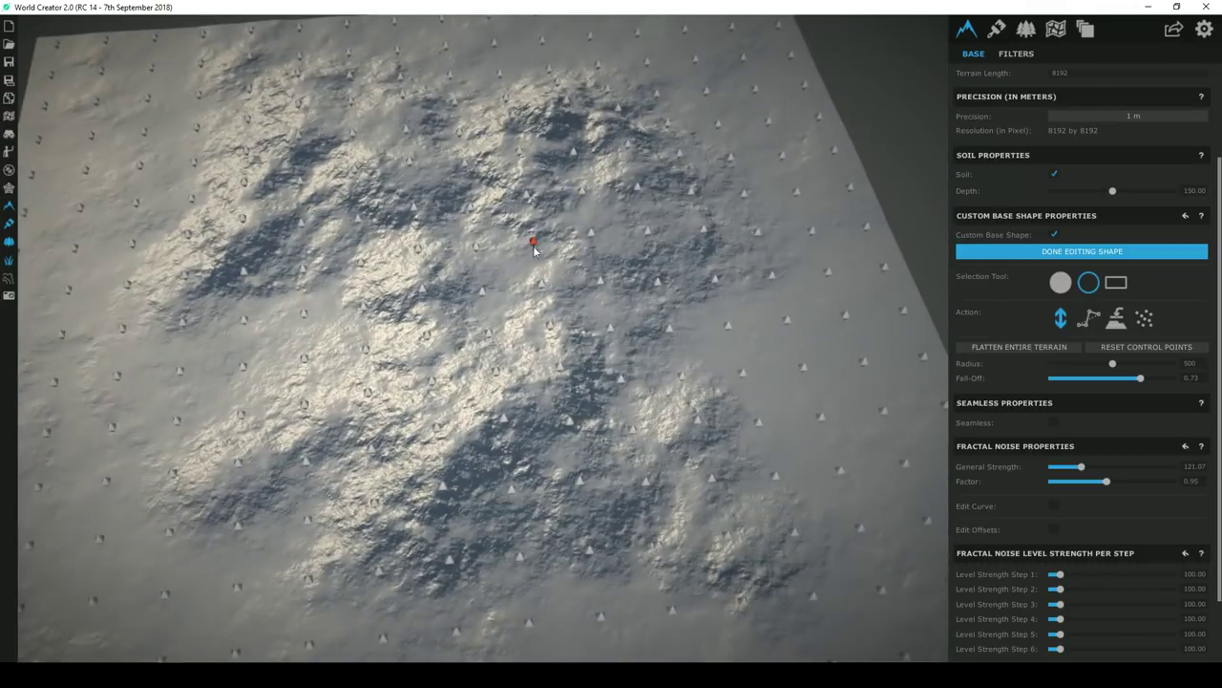
{"action": "left_click_drag", "start_coordinate": [538, 250], "coordinate": [485, 251]}
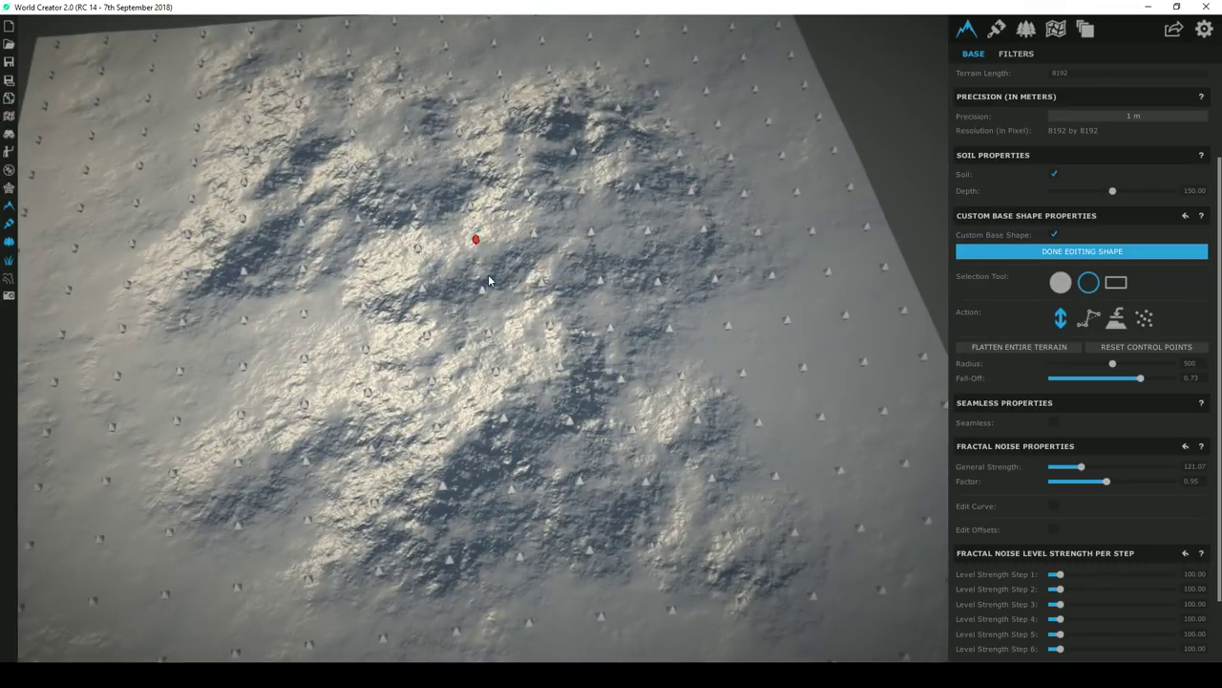
Examine the sculpted terrain from low and high angles on all sides to judge the shape of the ridges
{"action": "key", "text": "a"}
{"action": "key", "text": "w"}
{"action": "right_click_drag", "start_coordinate": [490, 284], "coordinate": [454, 336]}
{"action": "key", "text": "w"}
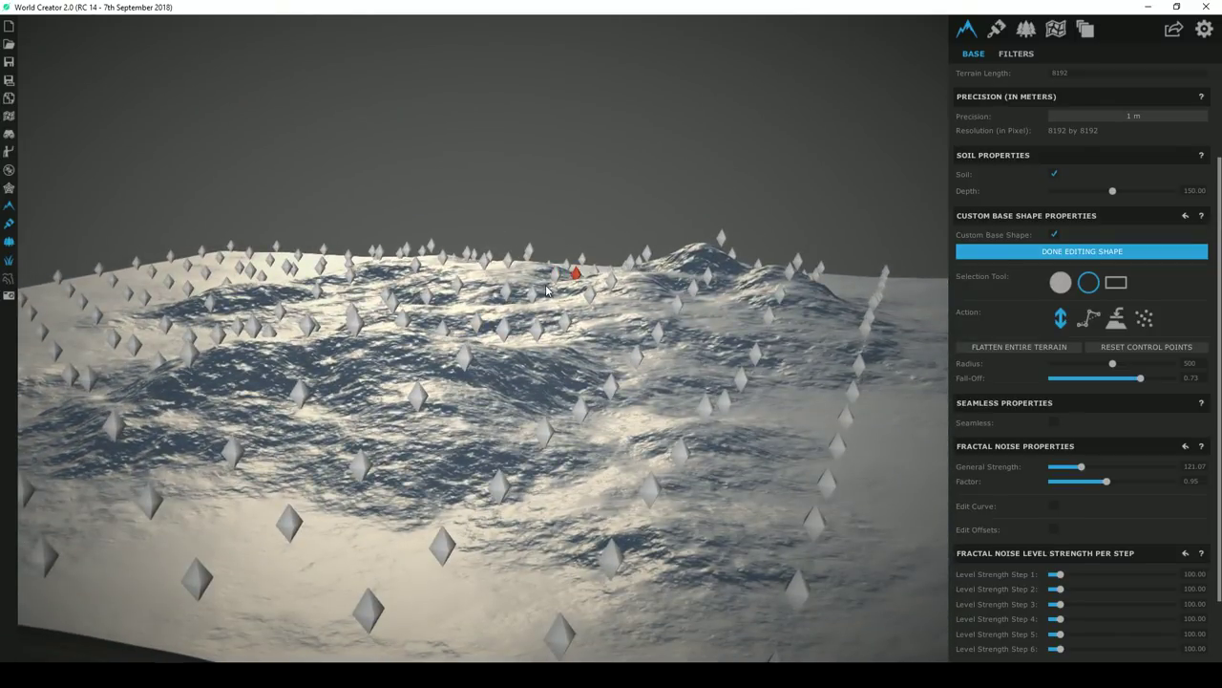
{"action": "right_click_drag", "start_coordinate": [520, 279], "coordinate": [771, 290]}
{"action": "right_click_drag", "start_coordinate": [605, 297], "coordinate": [702, 311]}
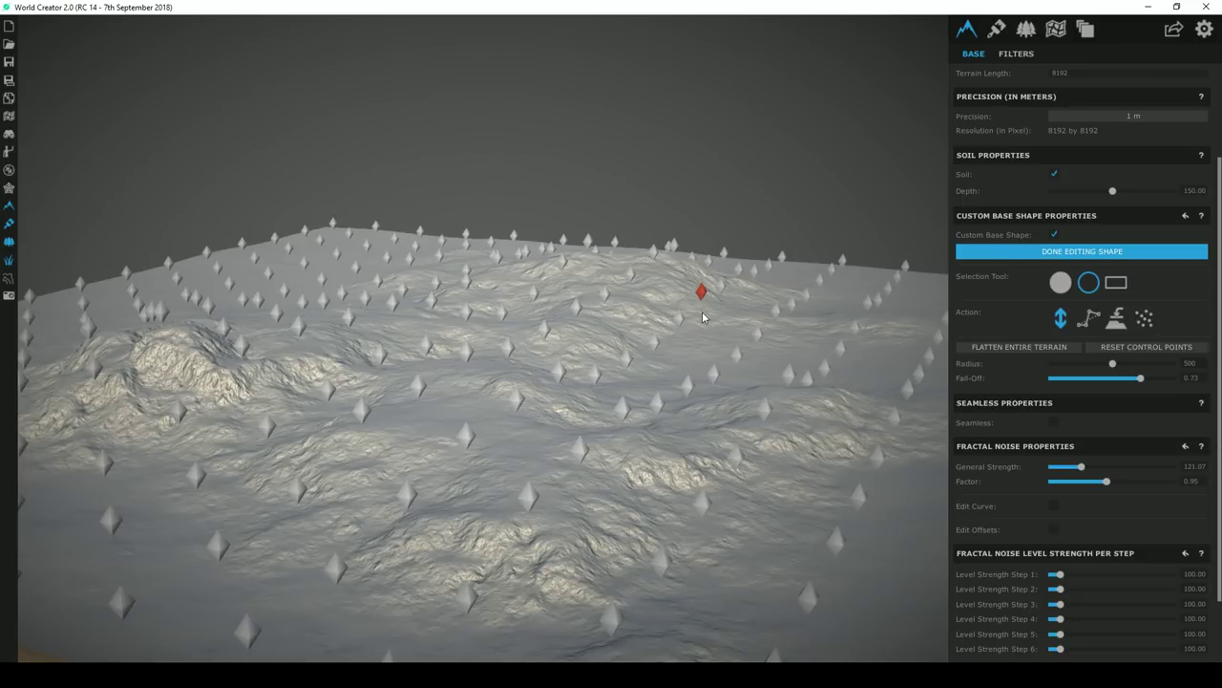
{"action": "right_click_drag", "start_coordinate": [702, 311], "coordinate": [421, 322]}
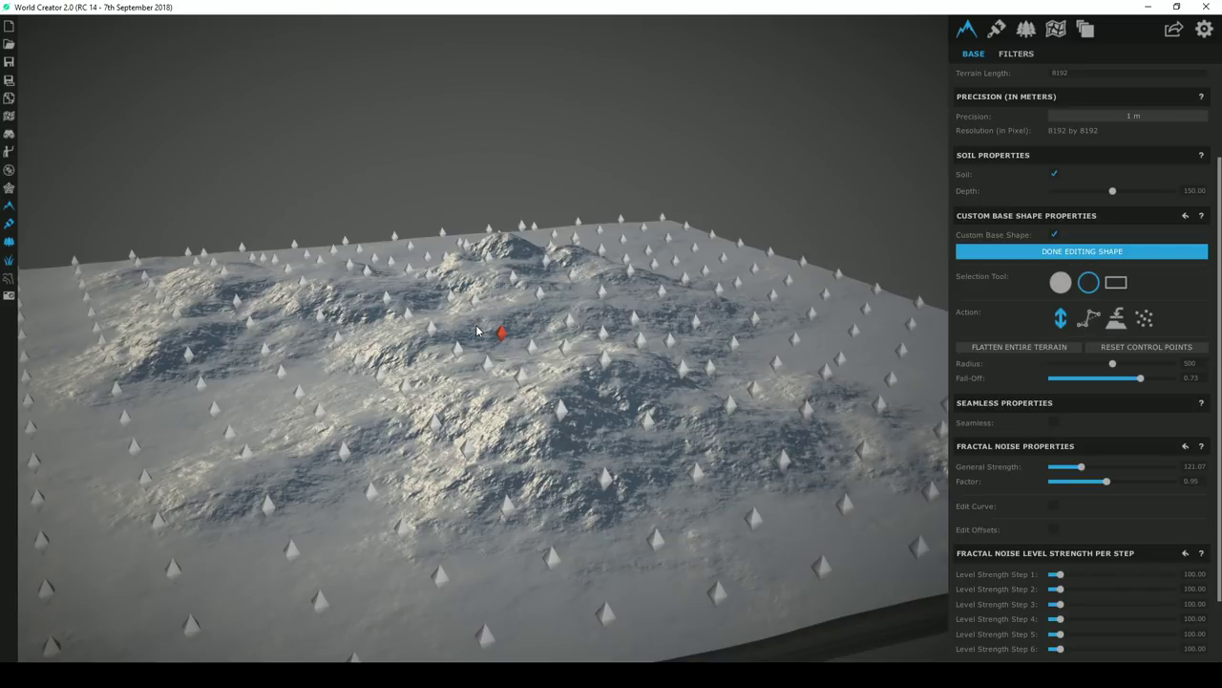
{"action": "right_click_drag", "start_coordinate": [566, 329], "coordinate": [533, 366]}
{"action": "scroll", "coordinate": [532, 361], "scroll_direction": "down", "scroll_amount": 5}
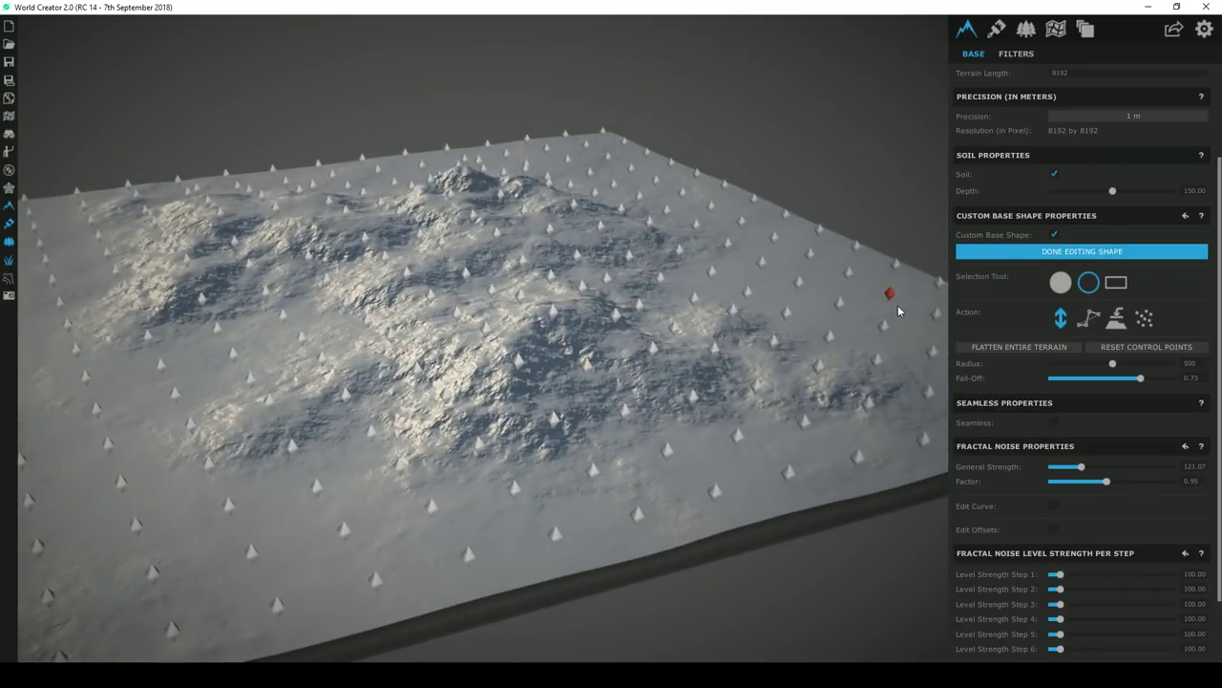
{"action": "right_click_drag", "start_coordinate": [571, 330], "coordinate": [606, 335]}
{"action": "scroll", "coordinate": [1023, 397], "scroll_direction": "down", "scroll_amount": 1}
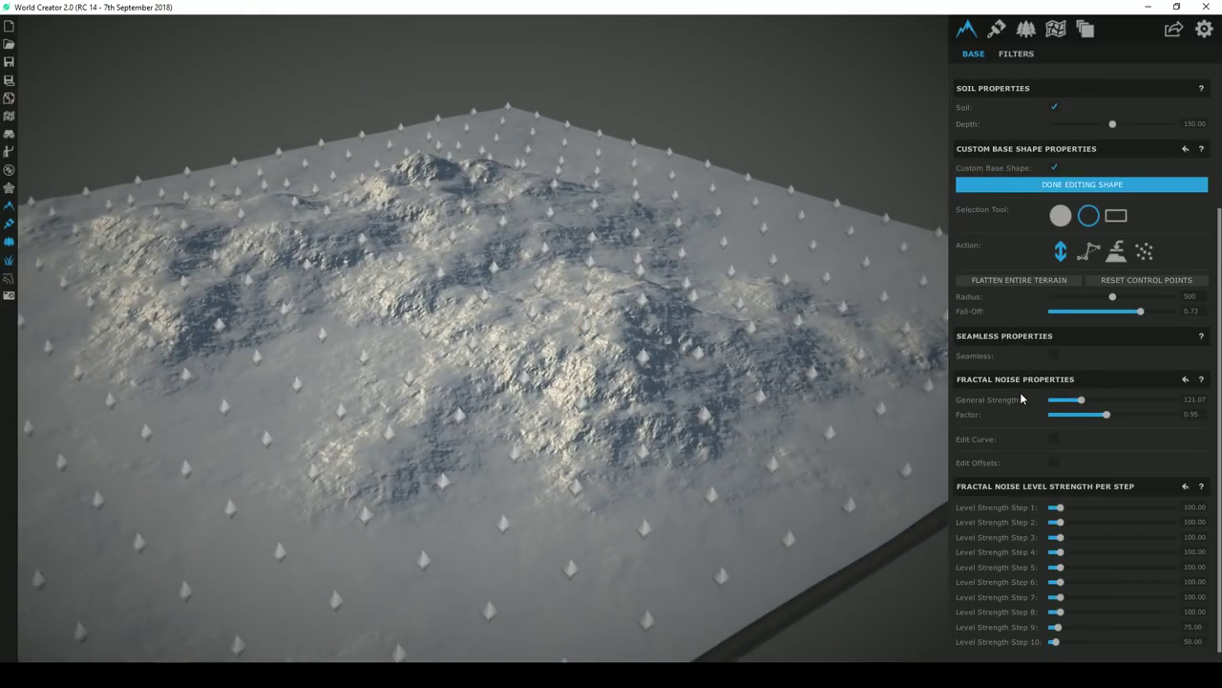
{"action": "right_click_drag", "start_coordinate": [643, 357], "coordinate": [699, 371]}
{"action": "right_click_drag", "start_coordinate": [452, 329], "coordinate": [583, 361]}
{"action": "scroll", "coordinate": [584, 361], "scroll_direction": "down", "scroll_amount": 5}
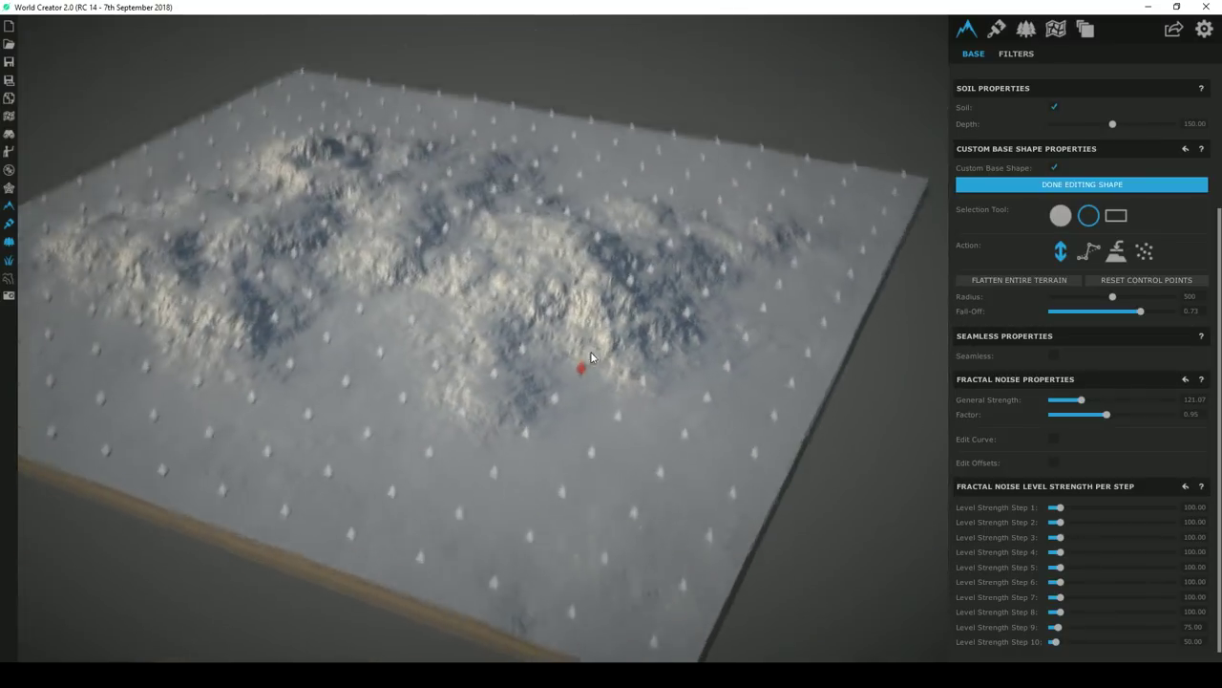
Raise control points on the outer end of the smaller ridge and on the slope below the far peak
{"action": "scroll", "coordinate": [582, 348], "scroll_direction": "up", "scroll_amount": 4}
{"action": "right_click_drag", "start_coordinate": [415, 346], "coordinate": [446, 355]}
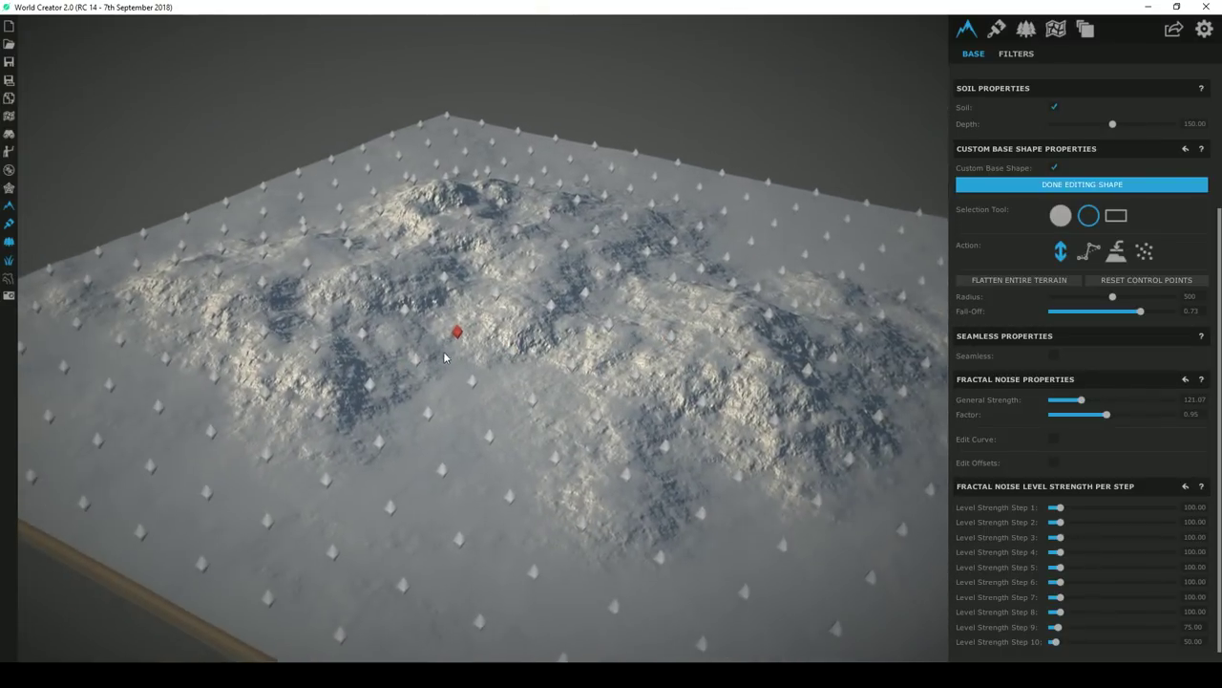
{"action": "left_click_drag", "start_coordinate": [278, 426], "coordinate": [278, 411]}
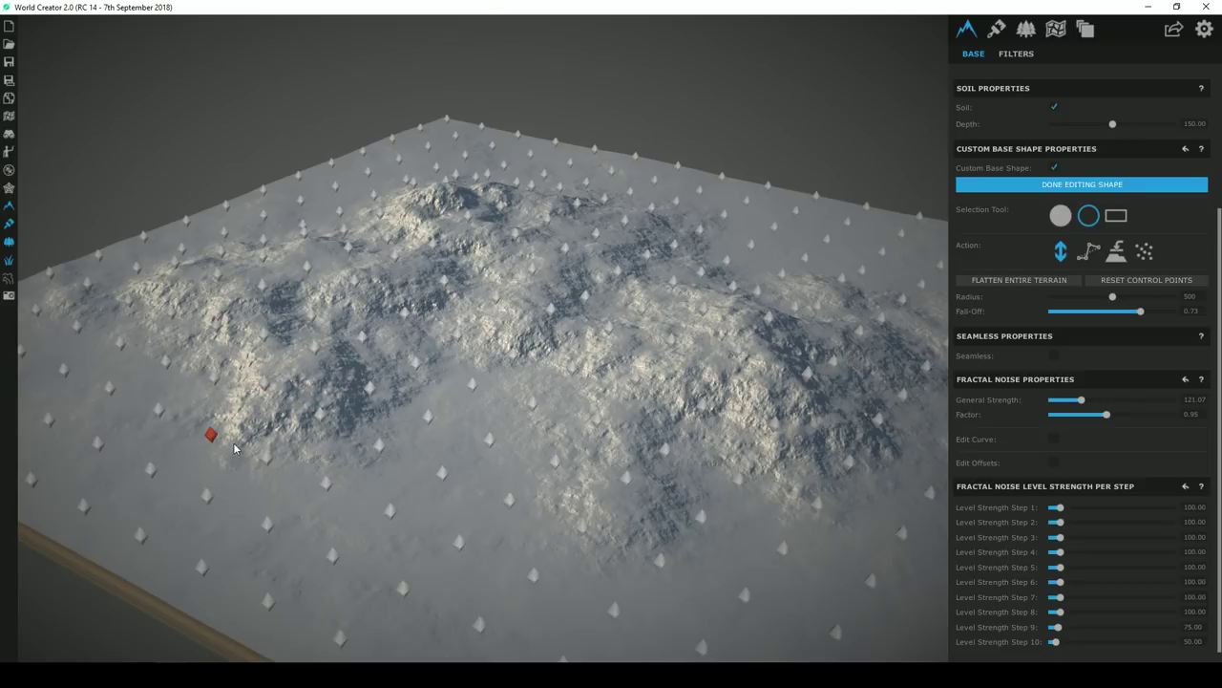
{"action": "left_click_drag", "start_coordinate": [234, 448], "coordinate": [232, 446]}
{"action": "mouse_move", "coordinate": [426, 438]}
{"action": "right_mouse_down"}
{"action": "mouse_move", "coordinate": [458, 432]}
{"action": "mouse_move", "coordinate": [425, 440]}
{"action": "right_mouse_up"}
{"action": "left_click_drag", "start_coordinate": [402, 256], "coordinate": [412, 247]}
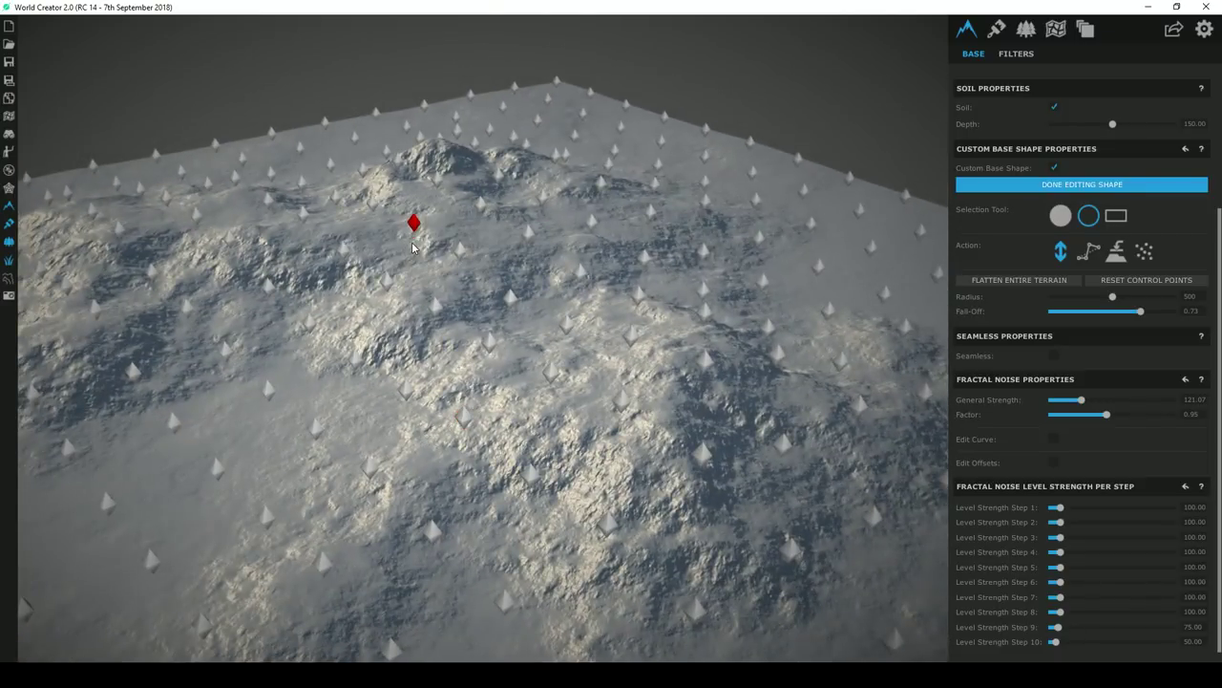
Reshape the far peak by adjusting the control points on its summit and the shoulders beside it
{"action": "key", "text": "w"}
{"action": "right_click_drag", "start_coordinate": [456, 279], "coordinate": [516, 257]}
{"action": "key", "text": "s"}
{"action": "left_click_drag", "start_coordinate": [485, 357], "coordinate": [490, 358]}
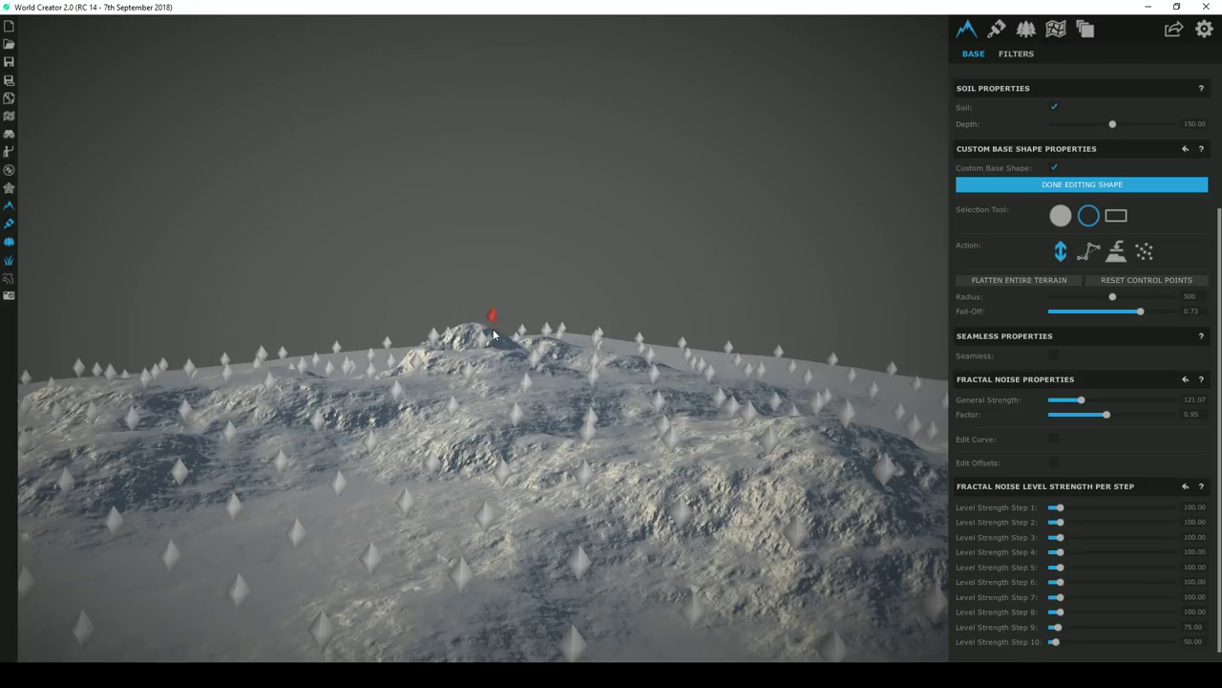
{"action": "scroll", "coordinate": [496, 319], "scroll_direction": "up", "scroll_amount": 5}
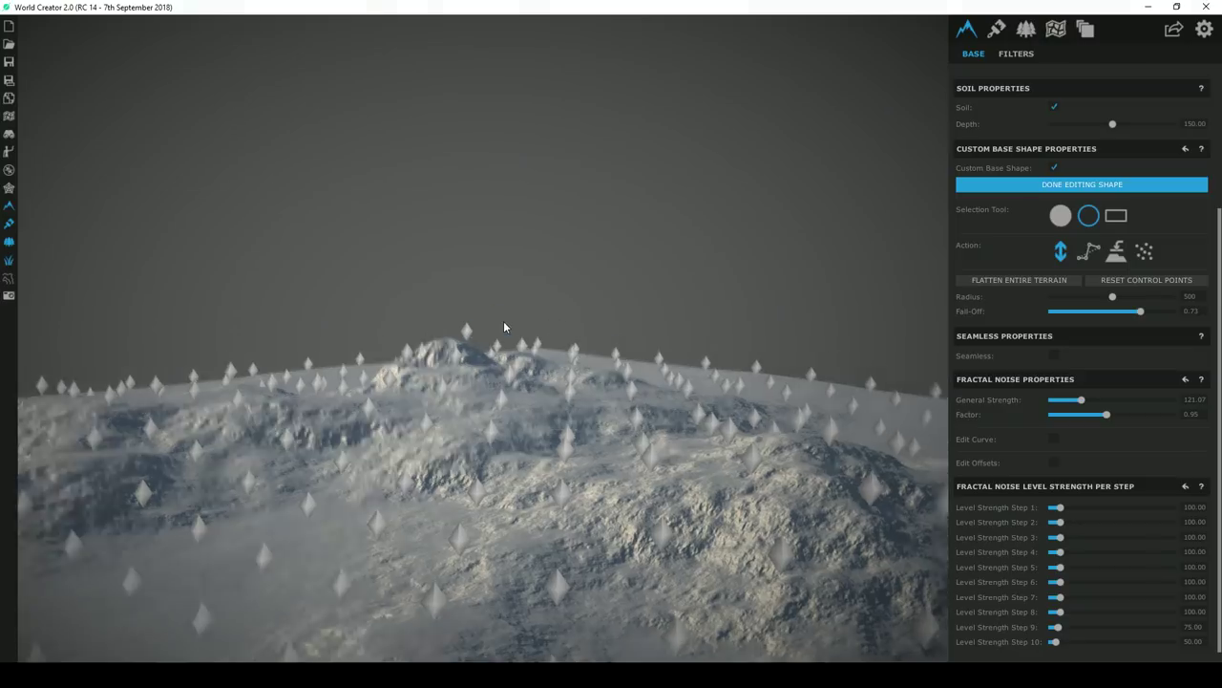
{"action": "right_click_drag", "start_coordinate": [504, 334], "coordinate": [494, 367]}
{"action": "left_click_drag", "start_coordinate": [520, 181], "coordinate": [514, 182]}
{"action": "left_click_drag", "start_coordinate": [411, 247], "coordinate": [411, 241]}
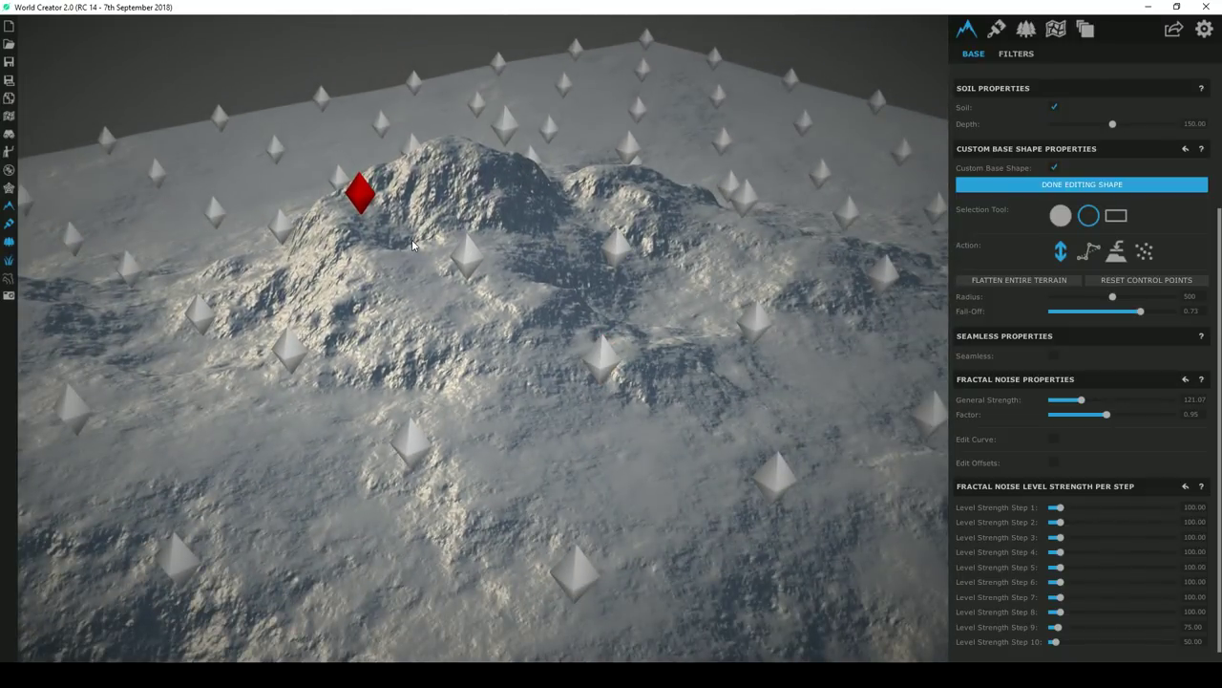
{"action": "left_click_drag", "start_coordinate": [599, 246], "coordinate": [603, 244]}
Build up the far peak into a taller mountain by raising the control points across its front and side slopes
{"action": "right_click_drag", "start_coordinate": [672, 272], "coordinate": [599, 309]}
{"action": "mouse_move", "coordinate": [570, 320]}
{"action": "left_mouse_down"}
{"action": "mouse_move", "coordinate": [606, 269]}
{"action": "mouse_move", "coordinate": [575, 302]}
{"action": "left_mouse_up"}
{"action": "left_click_drag", "start_coordinate": [672, 356], "coordinate": [674, 351]}
{"action": "left_click_drag", "start_coordinate": [727, 305], "coordinate": [751, 273]}
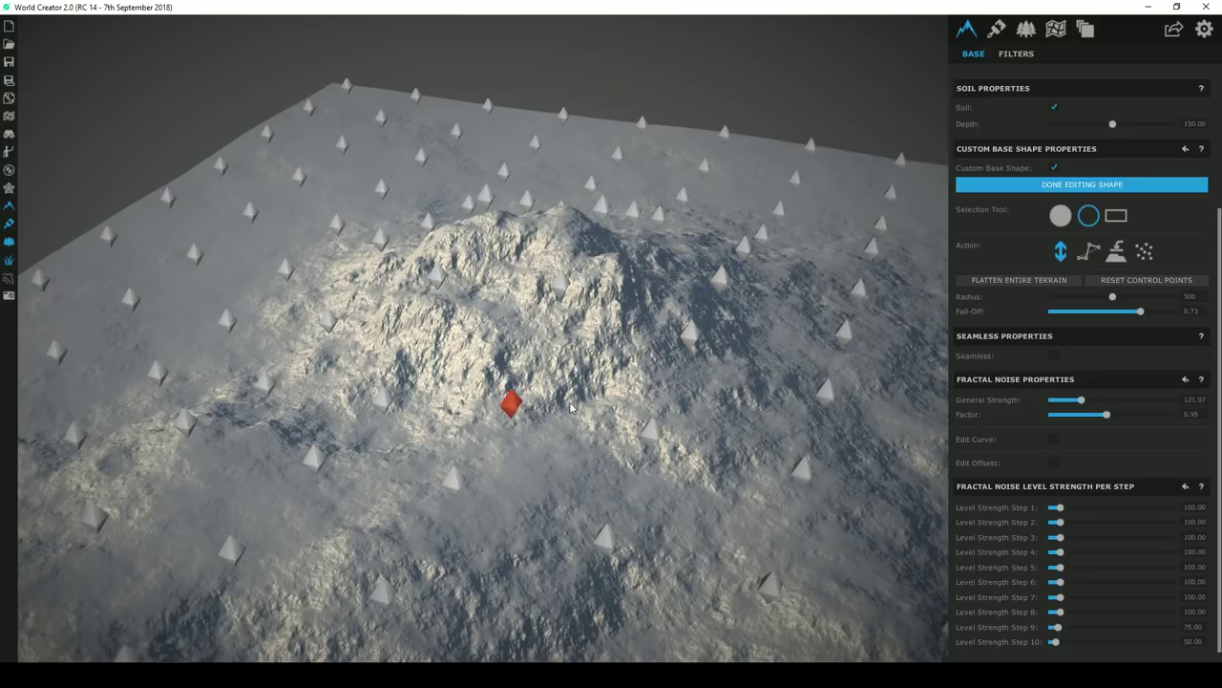
Inspect the enlarged mountain and its surrounding ridges from low and elevated viewpoints
{"action": "scroll", "coordinate": [592, 410], "scroll_direction": "up", "scroll_amount": 5}
{"action": "scroll", "coordinate": [569, 414], "scroll_direction": "down", "scroll_amount": 10}
{"action": "scroll", "coordinate": [517, 406], "scroll_direction": "down", "scroll_amount": 3}
{"action": "scroll", "coordinate": [492, 289], "scroll_direction": "up", "scroll_amount": 6}
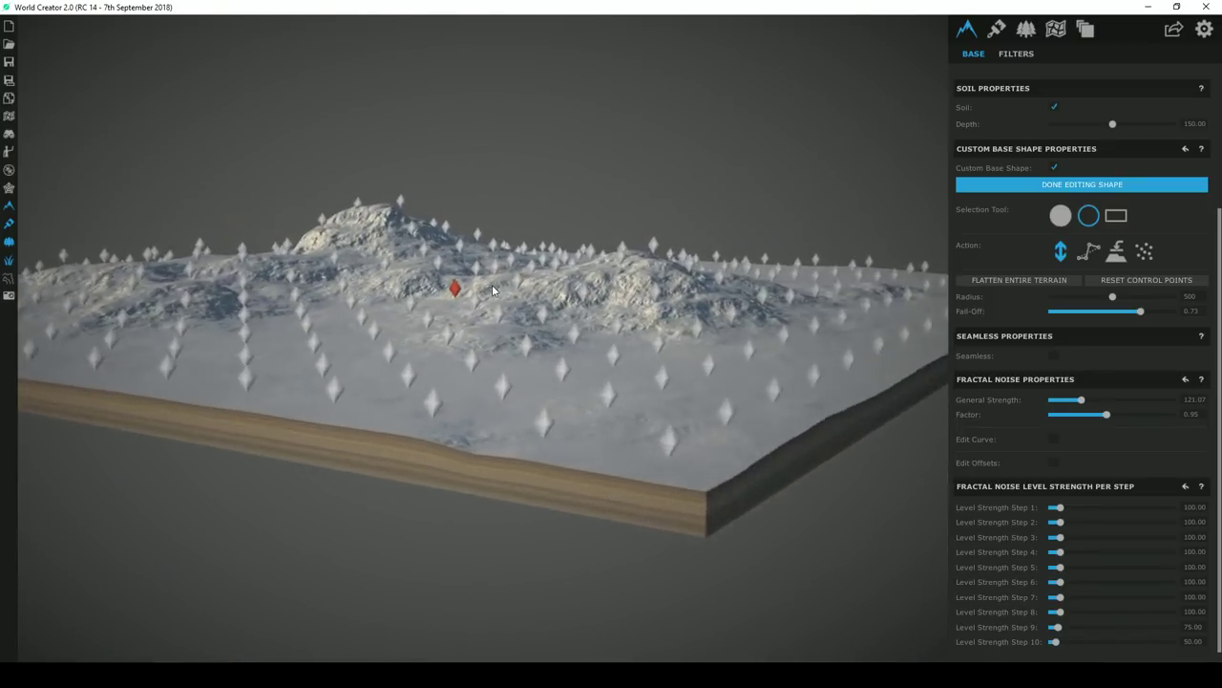
{"action": "scroll", "coordinate": [492, 285], "scroll_direction": "up", "scroll_amount": 6}
{"action": "mouse_move", "coordinate": [436, 286]}
{"action": "right_mouse_down"}
{"action": "mouse_move", "coordinate": [465, 286]}
{"action": "mouse_move", "coordinate": [485, 315]}
{"action": "right_mouse_up"}
{"action": "scroll", "coordinate": [485, 315], "scroll_direction": "up", "scroll_amount": 3}
{"action": "scroll", "coordinate": [485, 316], "scroll_direction": "down", "scroll_amount": 6}
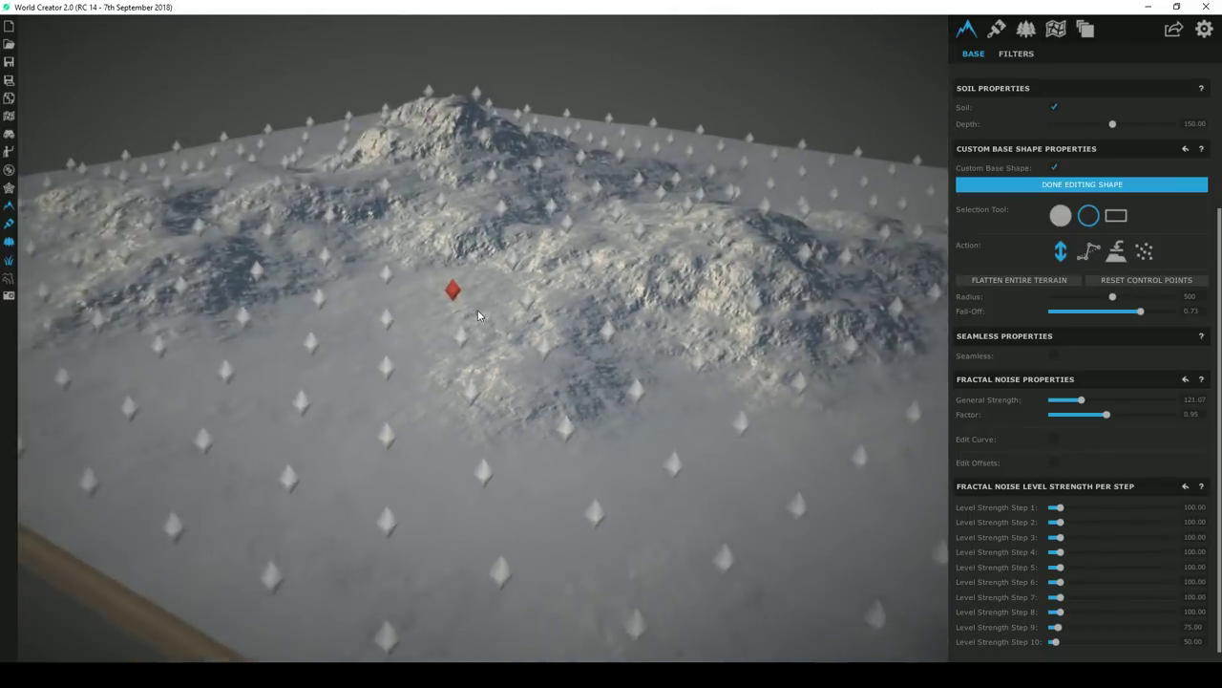
{"action": "scroll", "coordinate": [479, 316], "scroll_direction": "down", "scroll_amount": 3}
{"action": "scroll", "coordinate": [558, 227], "scroll_direction": "up", "scroll_amount": 3}
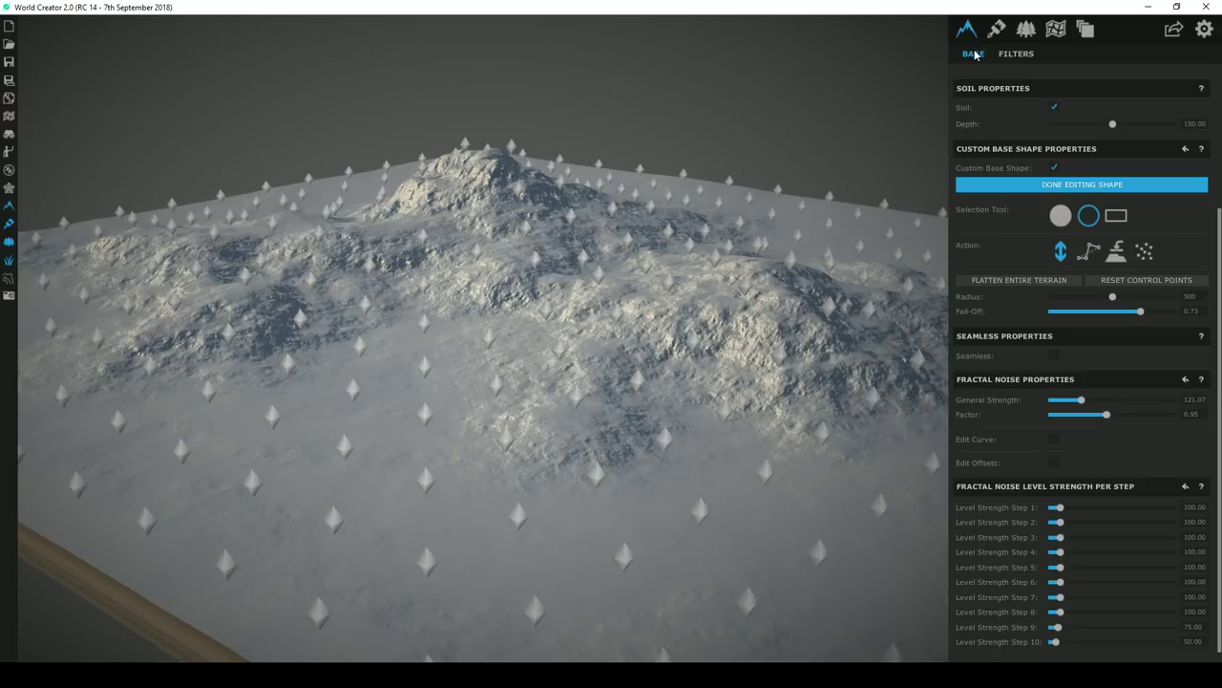
Add a terrain filter layer and name it Mountains
{"action": "left_click", "coordinate": [1016, 54]}
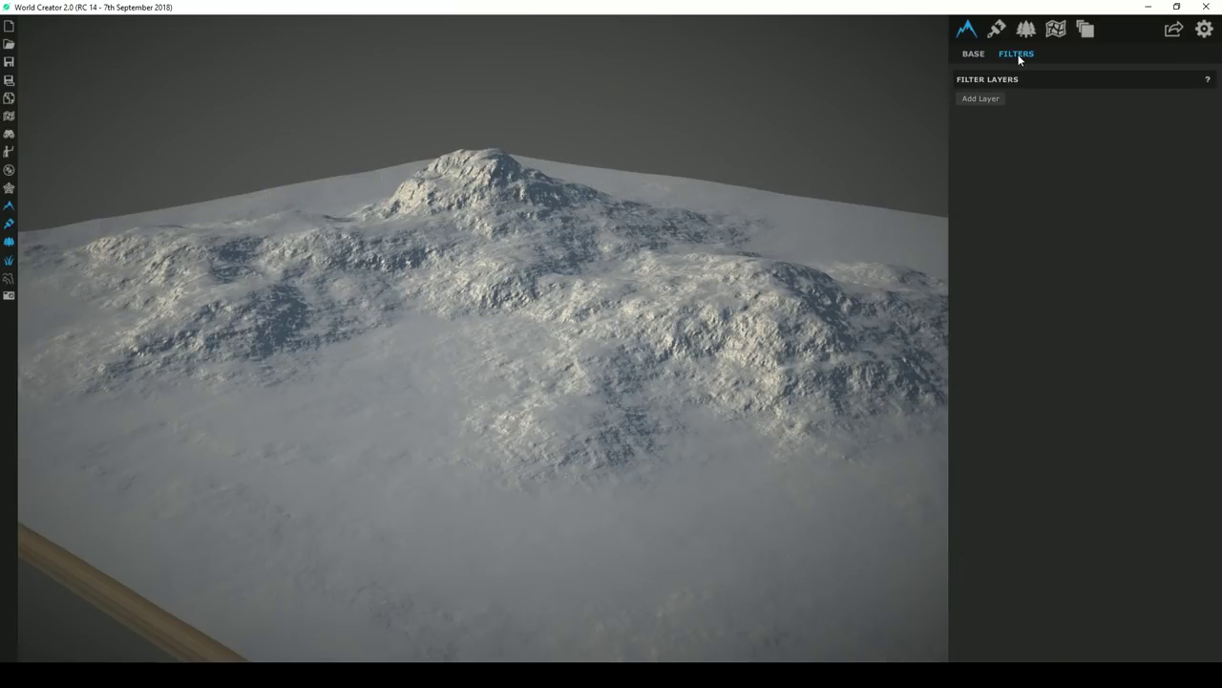
{"action": "middle_click_drag", "start_coordinate": [626, 226], "coordinate": [579, 318]}
{"action": "right_click_drag", "start_coordinate": [579, 318], "coordinate": [549, 334]}
{"action": "left_click_drag", "start_coordinate": [548, 334], "coordinate": [561, 327]}
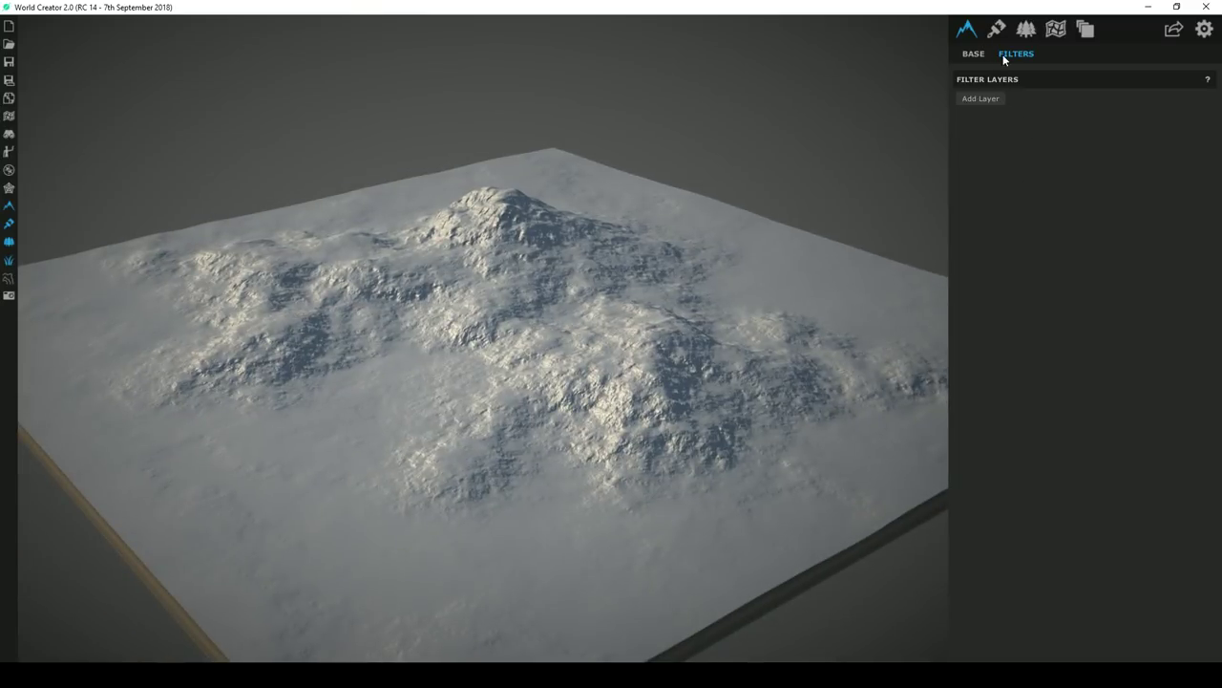
{"action": "left_click", "coordinate": [984, 100]}
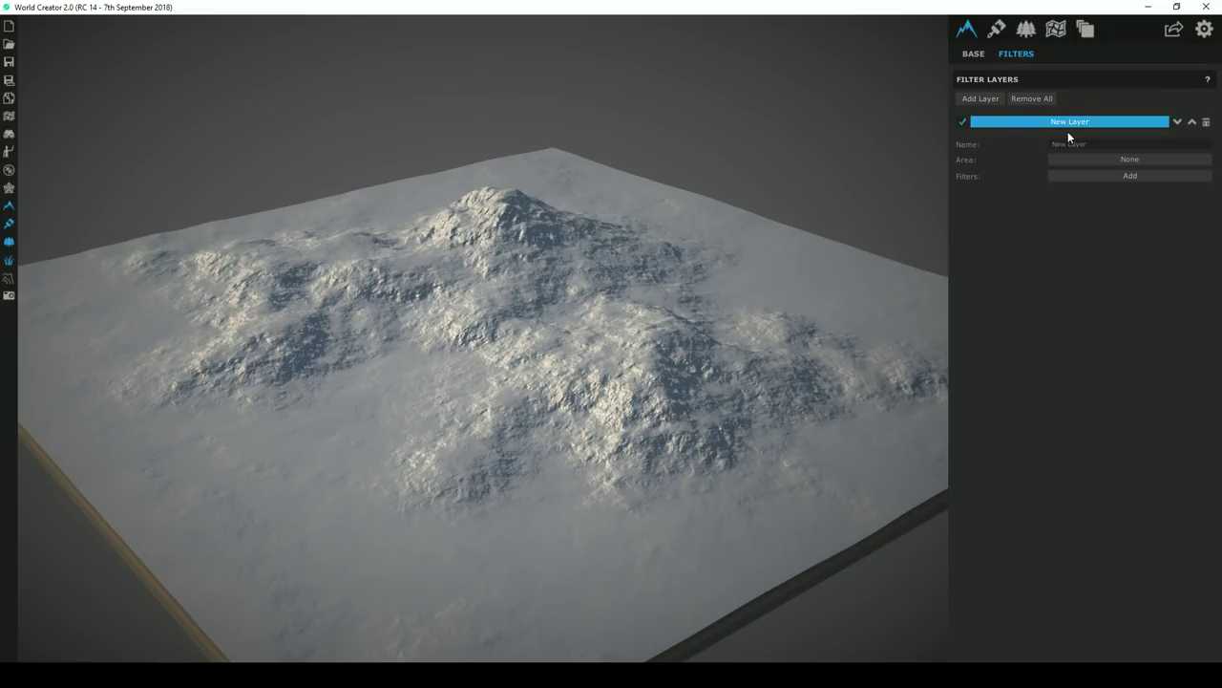
{"action": "type", "text": "Mountains"}
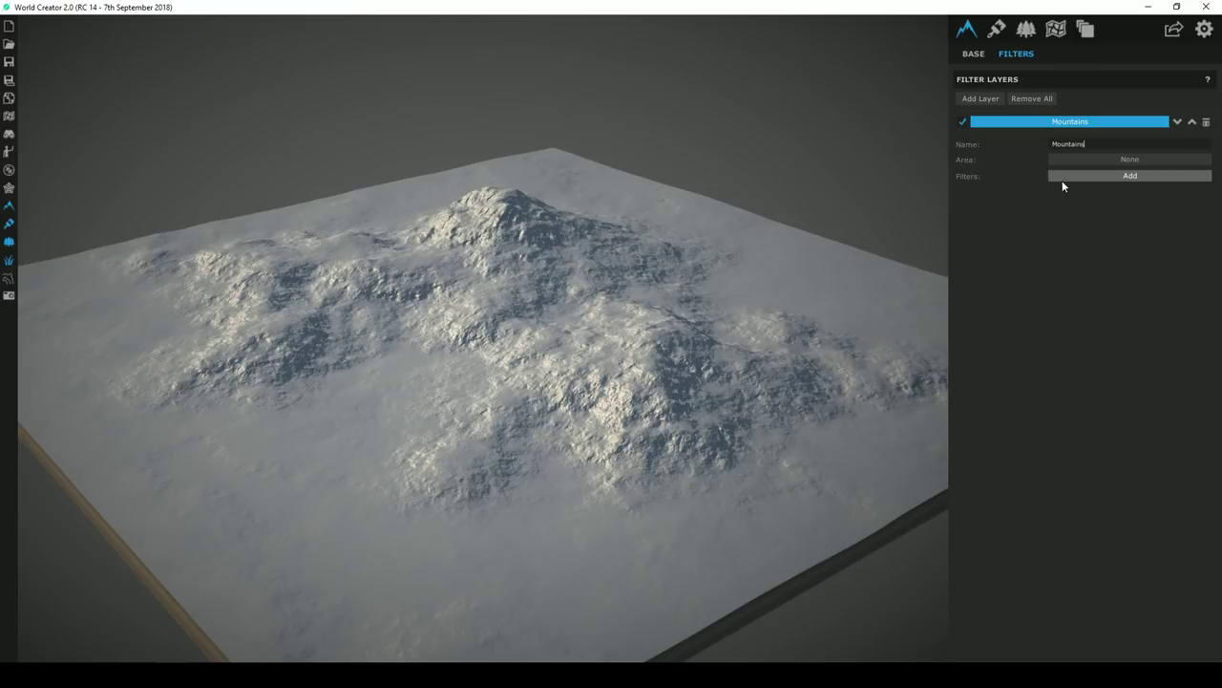
Compare the previews of the available filter types and add the Small Sharp Ridges filter to the Mountains layer
{"action": "left_click", "coordinate": [1062, 180]}
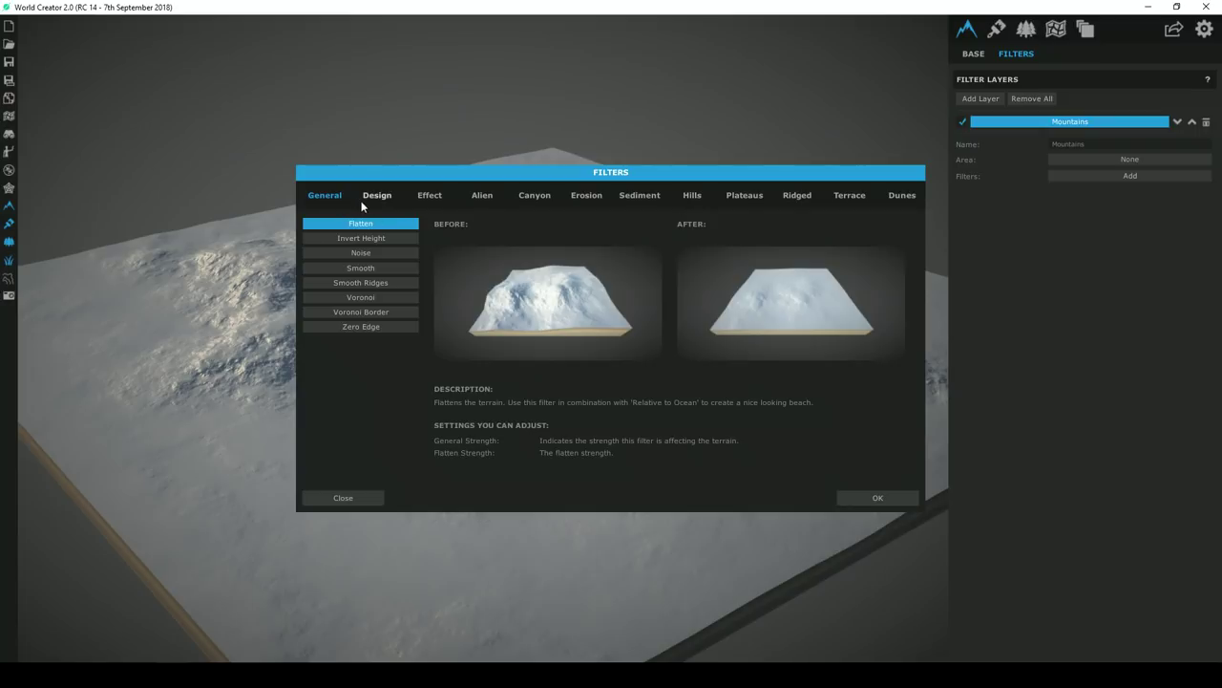
{"action": "left_click", "coordinate": [372, 298]}
{"action": "left_click", "coordinate": [372, 253]}
{"action": "left_click", "coordinate": [377, 241]}
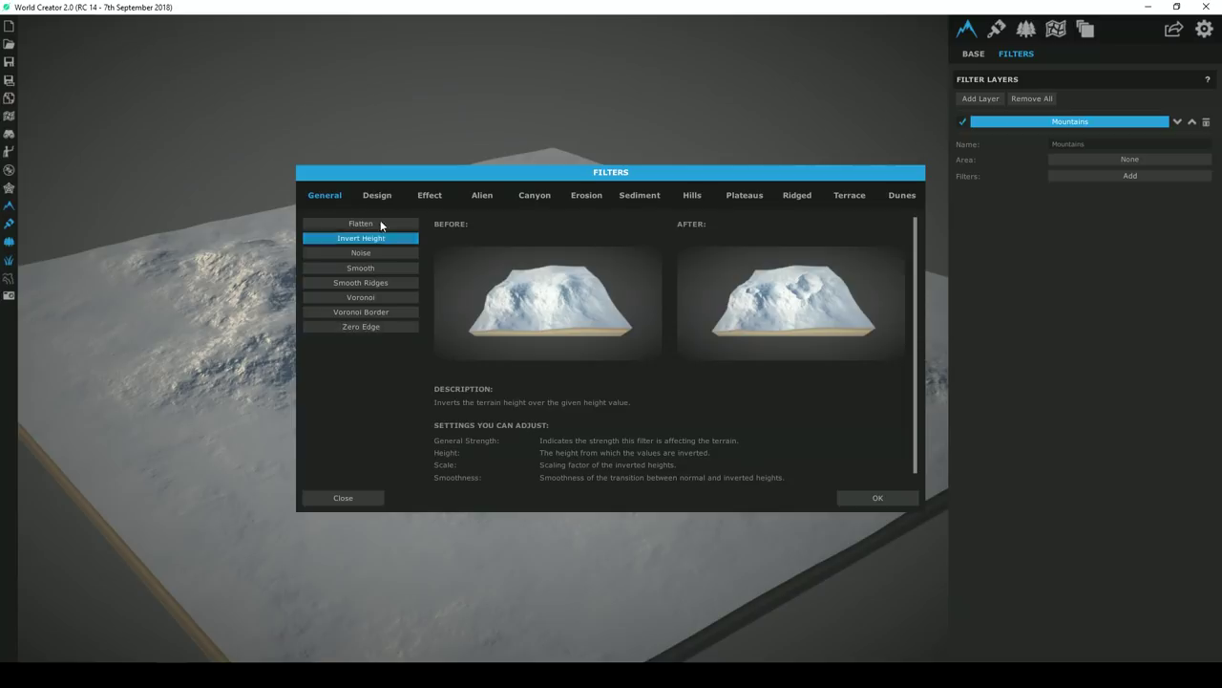
{"action": "left_click", "coordinate": [380, 196]}
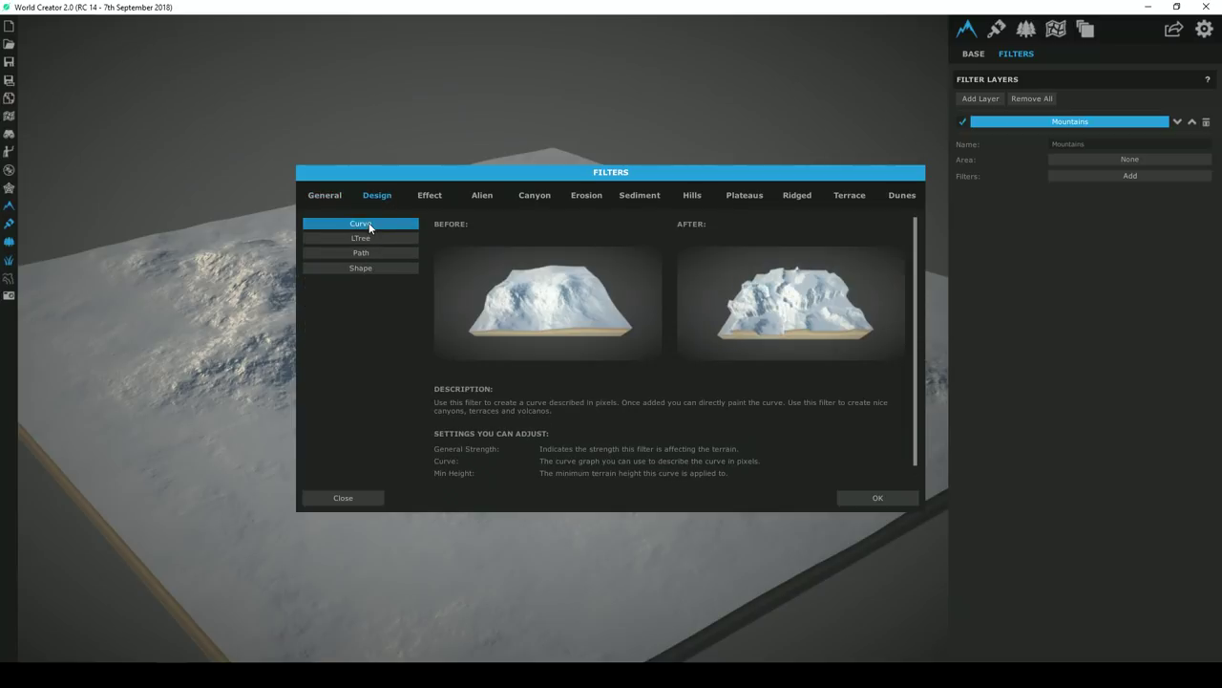
{"action": "left_click", "coordinate": [431, 198]}
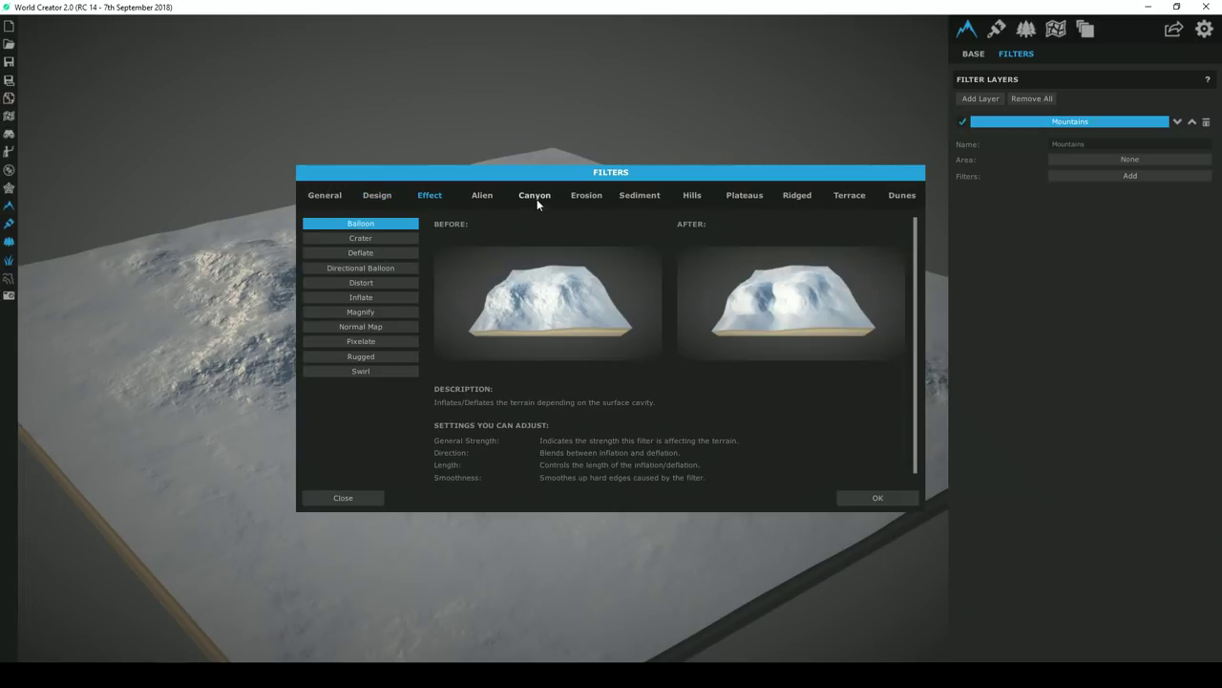
{"action": "left_click", "coordinate": [592, 195]}
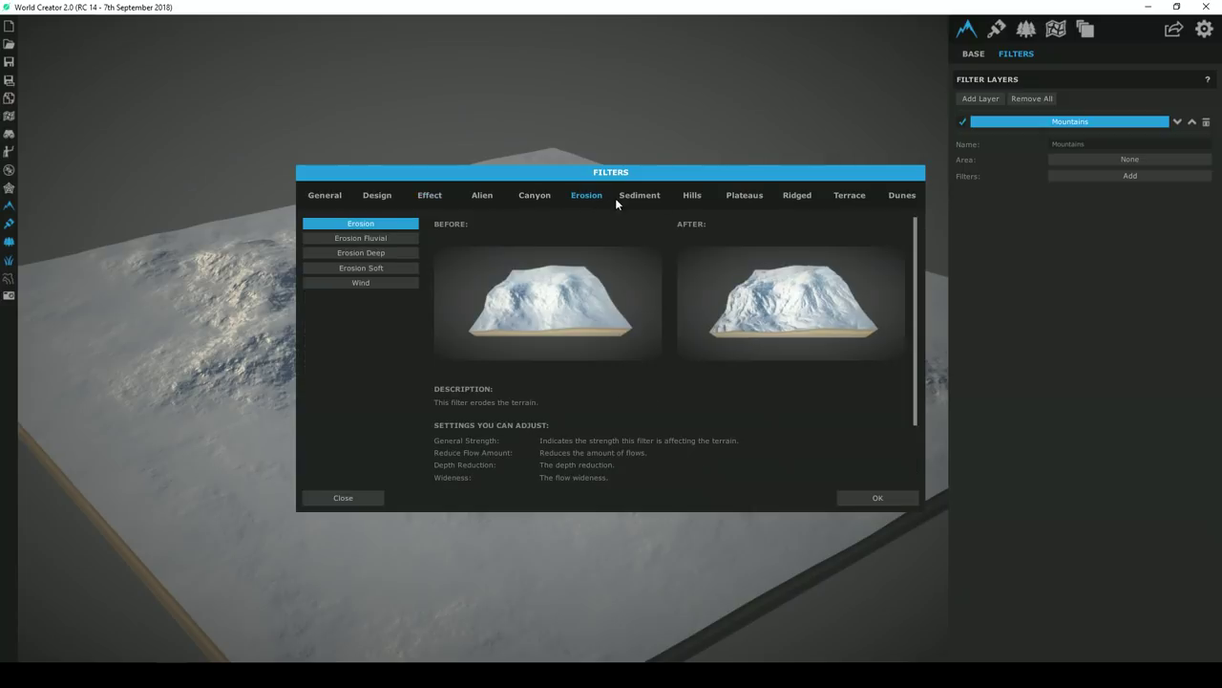
{"action": "left_click", "coordinate": [791, 197]}
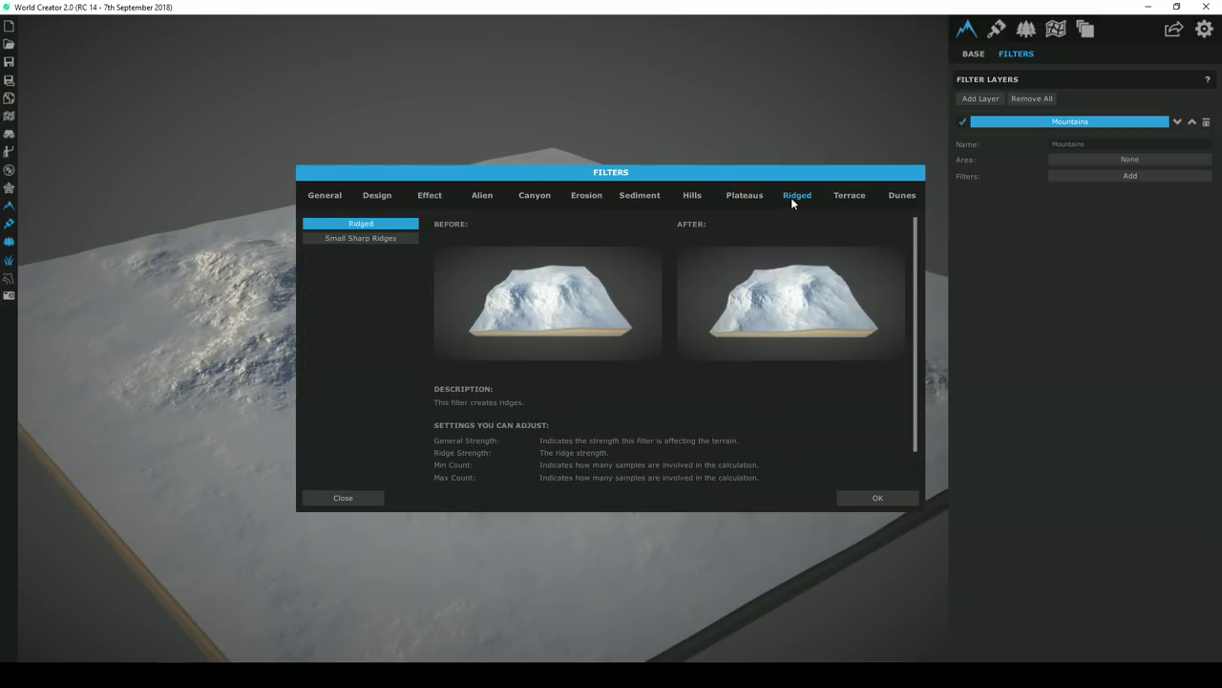
{"action": "left_click", "coordinate": [391, 243]}
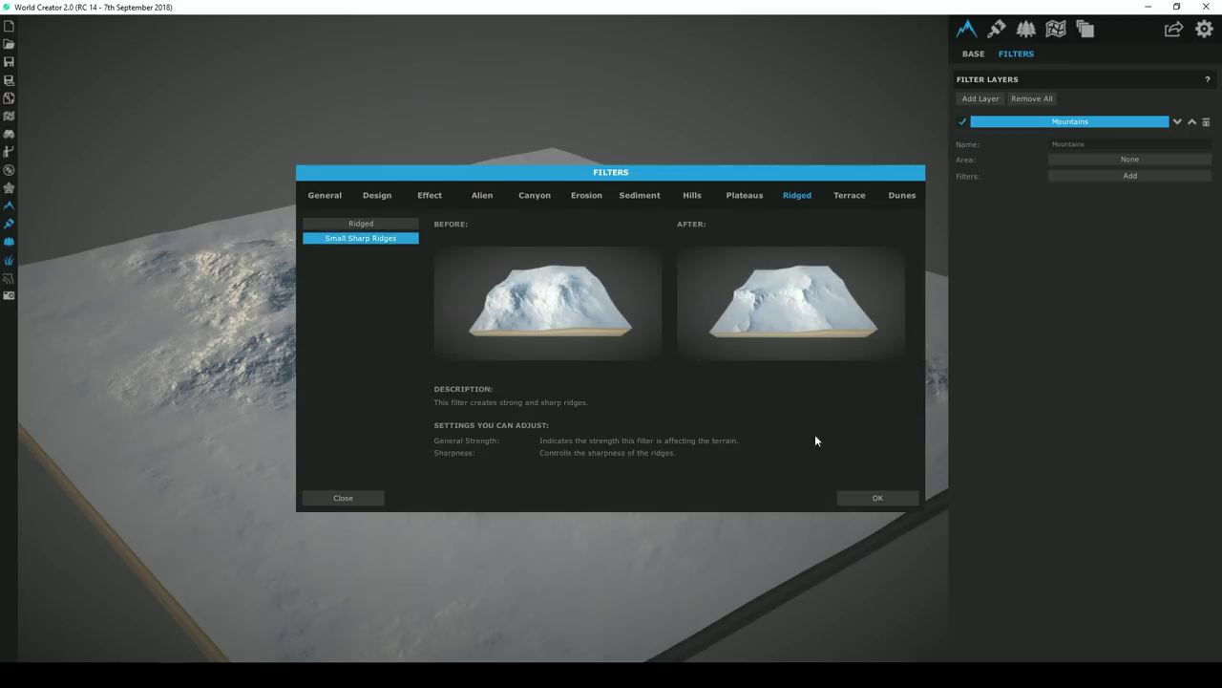
{"action": "left_click", "coordinate": [853, 497]}
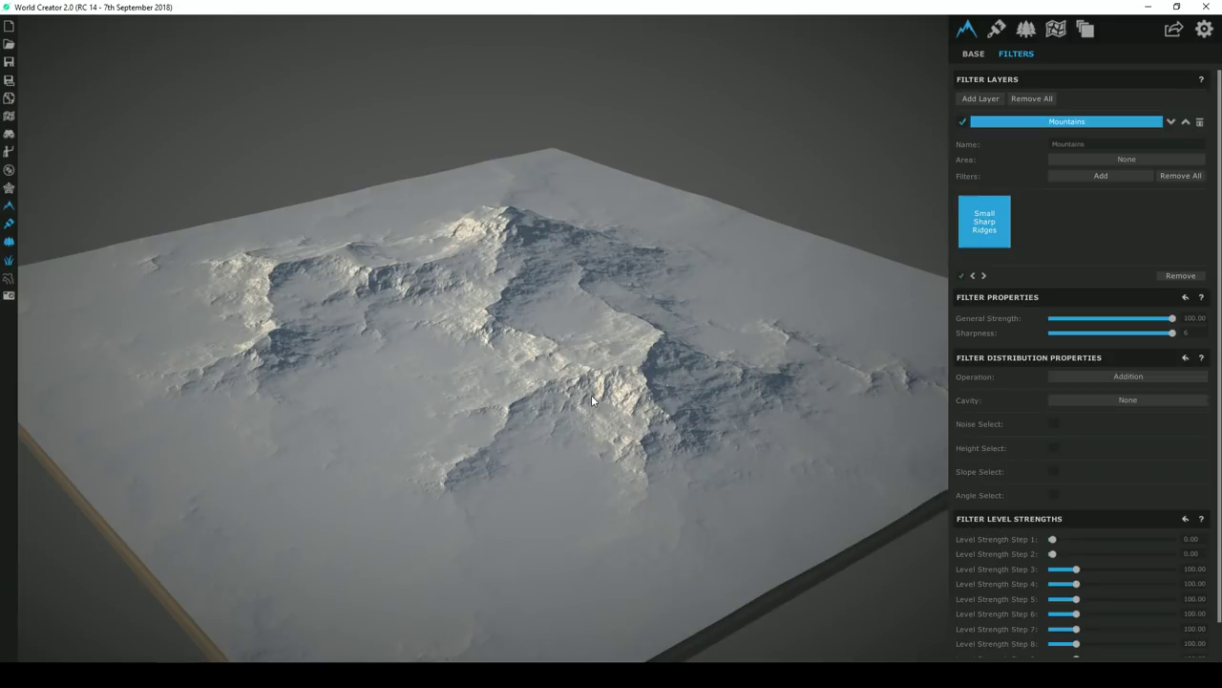
Reduce the Small Sharp Ridges filter's general strength to about 93.68
{"action": "scroll", "coordinate": [593, 395], "scroll_direction": "up", "scroll_amount": 4}
{"action": "middle_click_drag", "start_coordinate": [596, 396], "coordinate": [684, 398]}
{"action": "left_click_drag", "start_coordinate": [685, 403], "coordinate": [639, 402]}
{"action": "left_click_drag", "start_coordinate": [1173, 318], "coordinate": [1162, 356]}
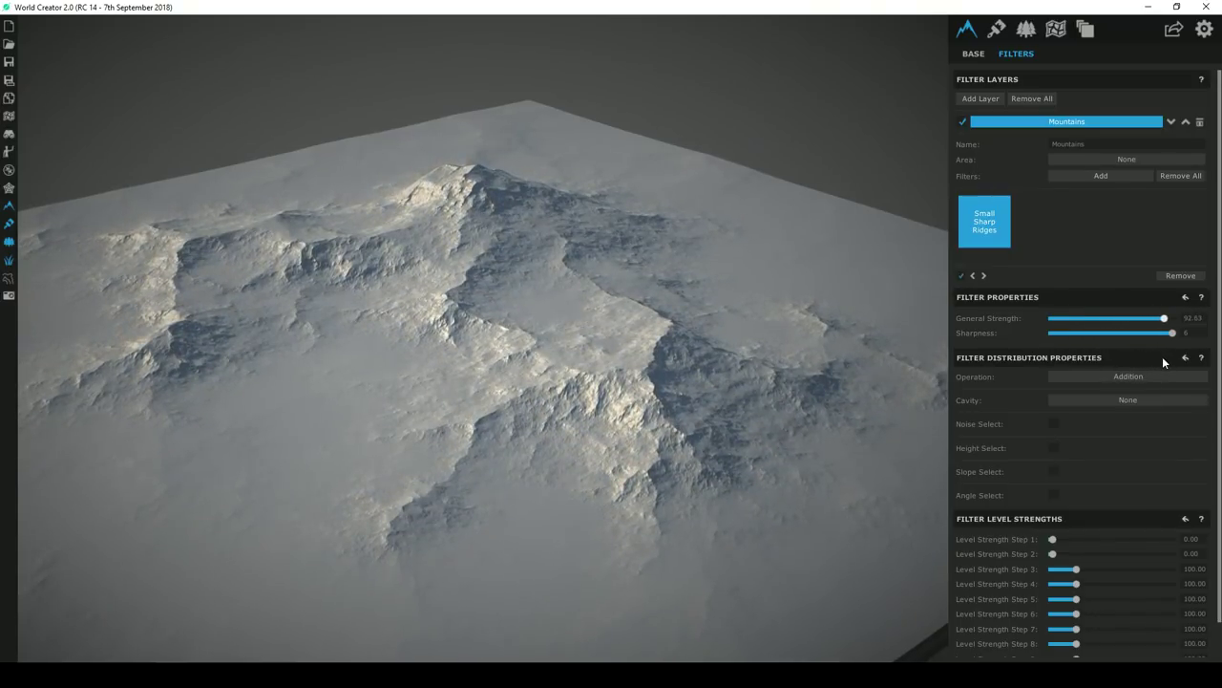
Inspect the sharpened ridges and mountain slopes up close and from a distance
{"action": "scroll", "coordinate": [749, 364], "scroll_direction": "up", "scroll_amount": 3}
{"action": "right_click_drag", "start_coordinate": [748, 364], "coordinate": [247, 304]}
{"action": "scroll", "coordinate": [358, 314], "scroll_direction": "down", "scroll_amount": 3}
{"action": "left_click_drag", "start_coordinate": [246, 307], "coordinate": [146, 307]}
{"action": "right_click_drag", "start_coordinate": [520, 326], "coordinate": [232, 312]}
{"action": "scroll", "coordinate": [490, 327], "scroll_direction": "up", "scroll_amount": 4}
{"action": "scroll", "coordinate": [240, 310], "scroll_direction": "down", "scroll_amount": 4}
{"action": "scroll", "coordinate": [431, 307], "scroll_direction": "down", "scroll_amount": 3}
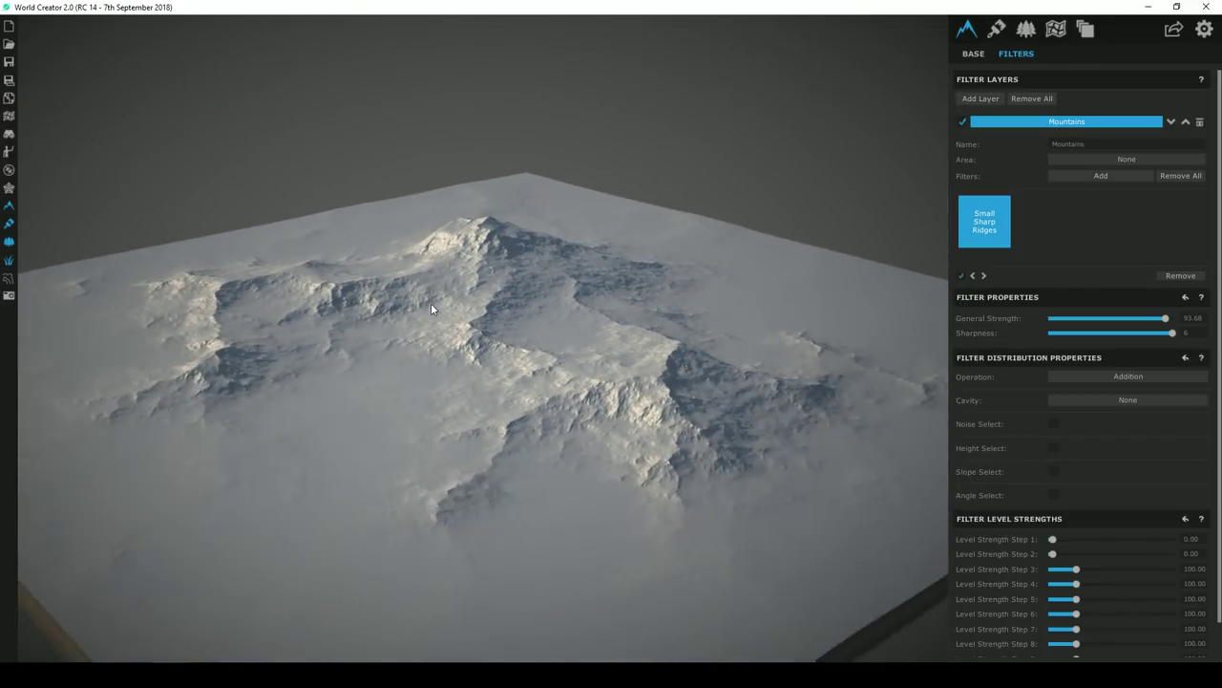
{"action": "scroll", "coordinate": [442, 295], "scroll_direction": "up", "scroll_amount": 3}
{"action": "right_click_drag", "start_coordinate": [447, 294], "coordinate": [509, 340]}
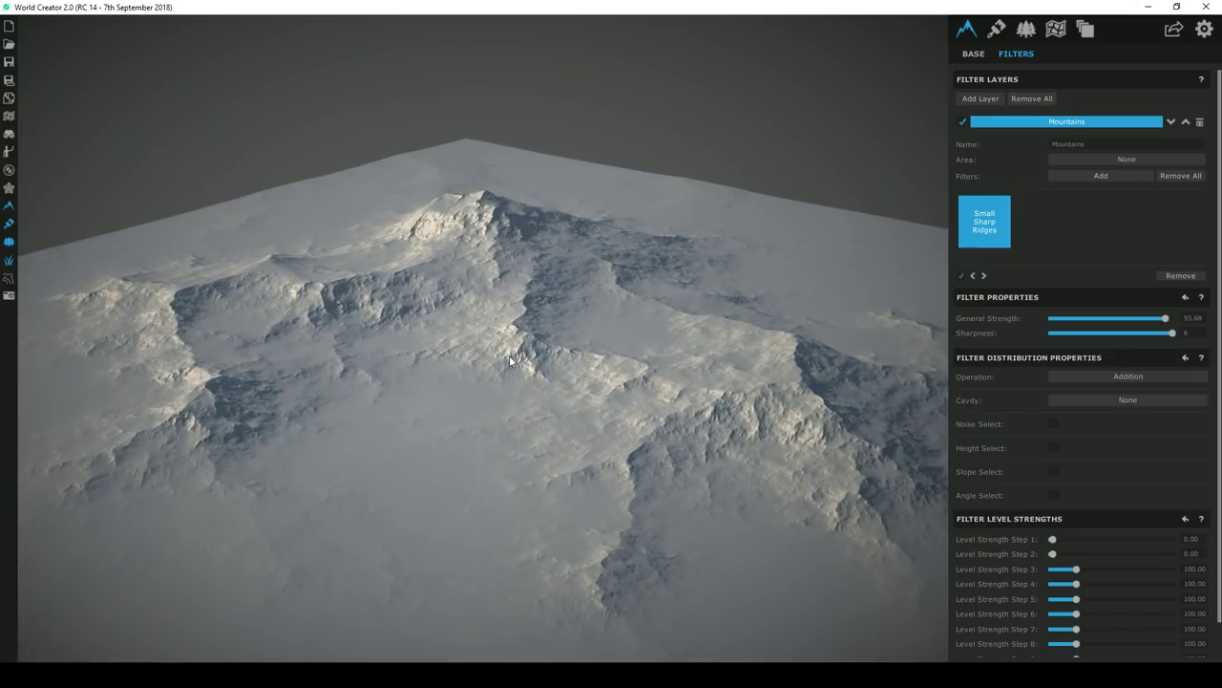
{"action": "right_click_drag", "start_coordinate": [659, 374], "coordinate": [603, 378]}
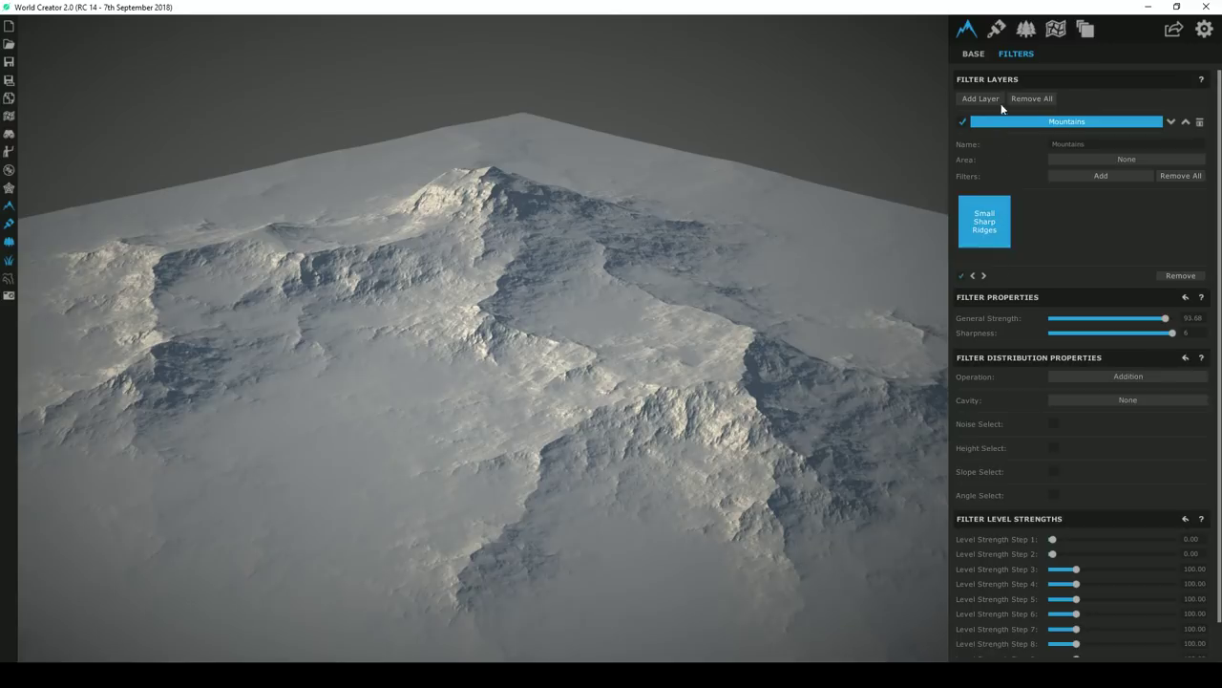
Add a second filter layer and give it the Rocky Plateaus filter
{"action": "left_click", "coordinate": [998, 100]}
{"action": "left_click", "coordinate": [1066, 190]}
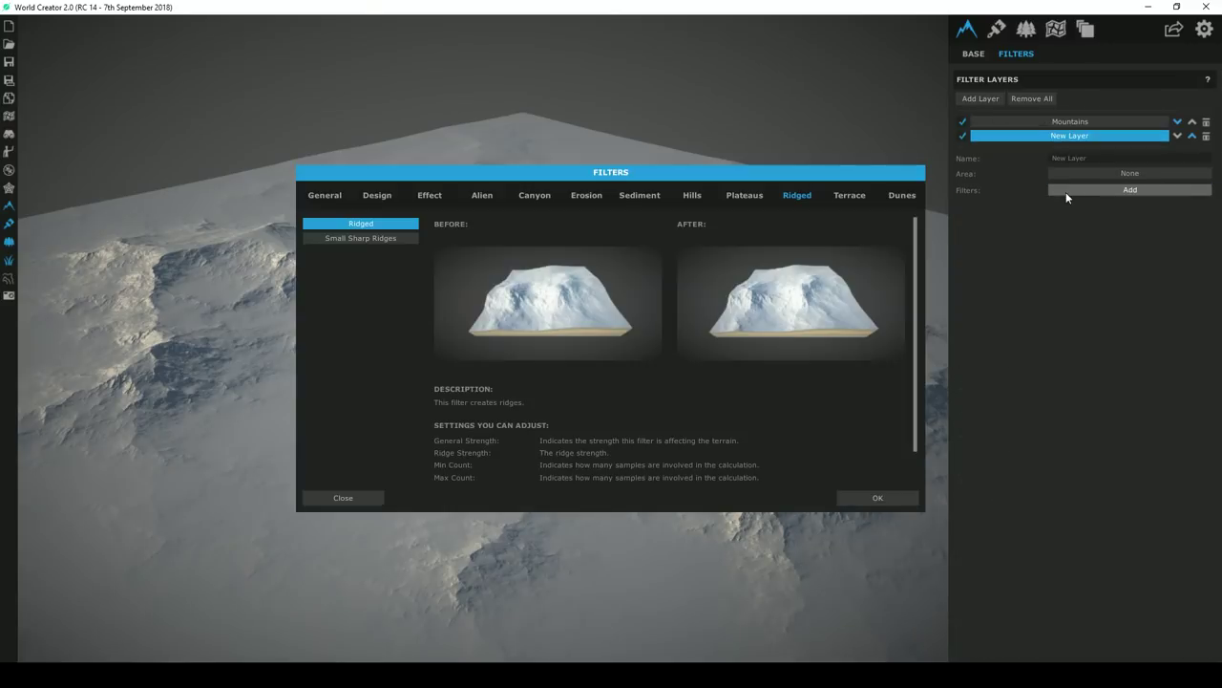
{"action": "left_click", "coordinate": [746, 197]}
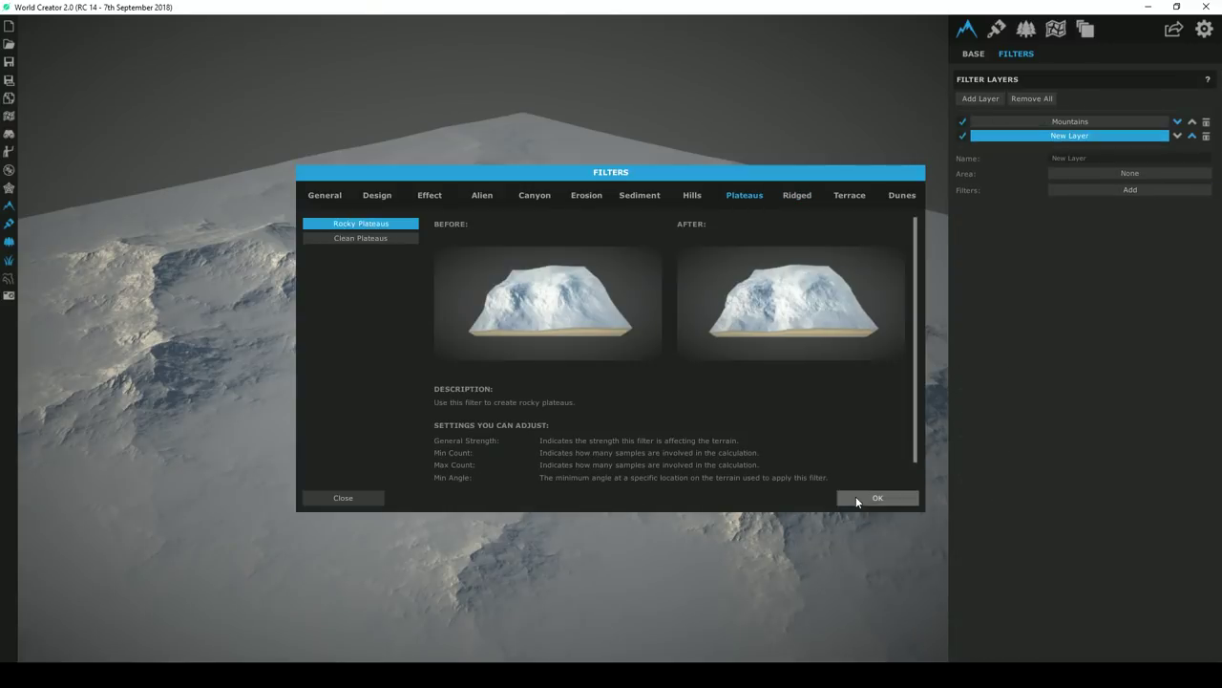
{"action": "left_click", "coordinate": [856, 495]}
Lower the Rocky Plateaus filter's general strength to about 29.42, checking the effect on the slopes
{"action": "left_click_drag", "start_coordinate": [1165, 336], "coordinate": [1111, 349]}
{"action": "right_click_drag", "start_coordinate": [796, 384], "coordinate": [752, 398]}
{"action": "key", "text": "w"}
{"action": "mouse_move", "coordinate": [1111, 332]}
{"action": "left_mouse_down"}
{"action": "mouse_move", "coordinate": [1010, 336]}
{"action": "mouse_move", "coordinate": [1115, 343]}
{"action": "mouse_move", "coordinate": [1050, 343]}
{"action": "mouse_move", "coordinate": [1104, 347]}
{"action": "left_mouse_up"}
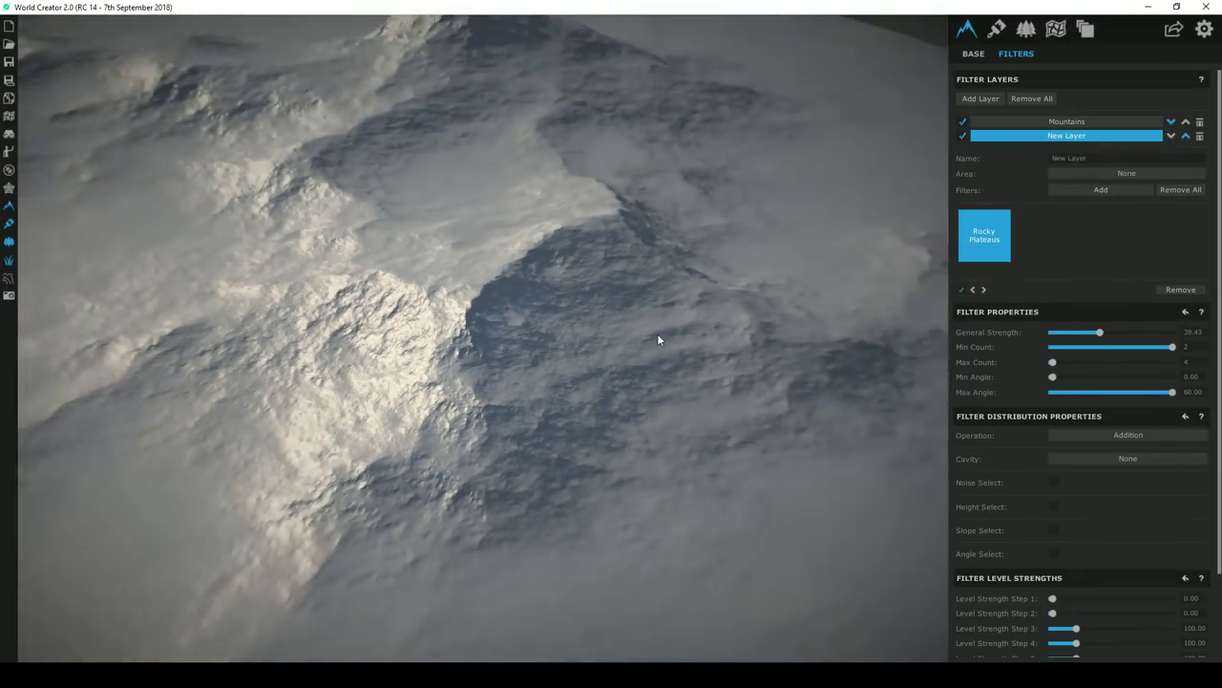
{"action": "scroll", "coordinate": [658, 339], "scroll_direction": "down", "scroll_amount": 10}
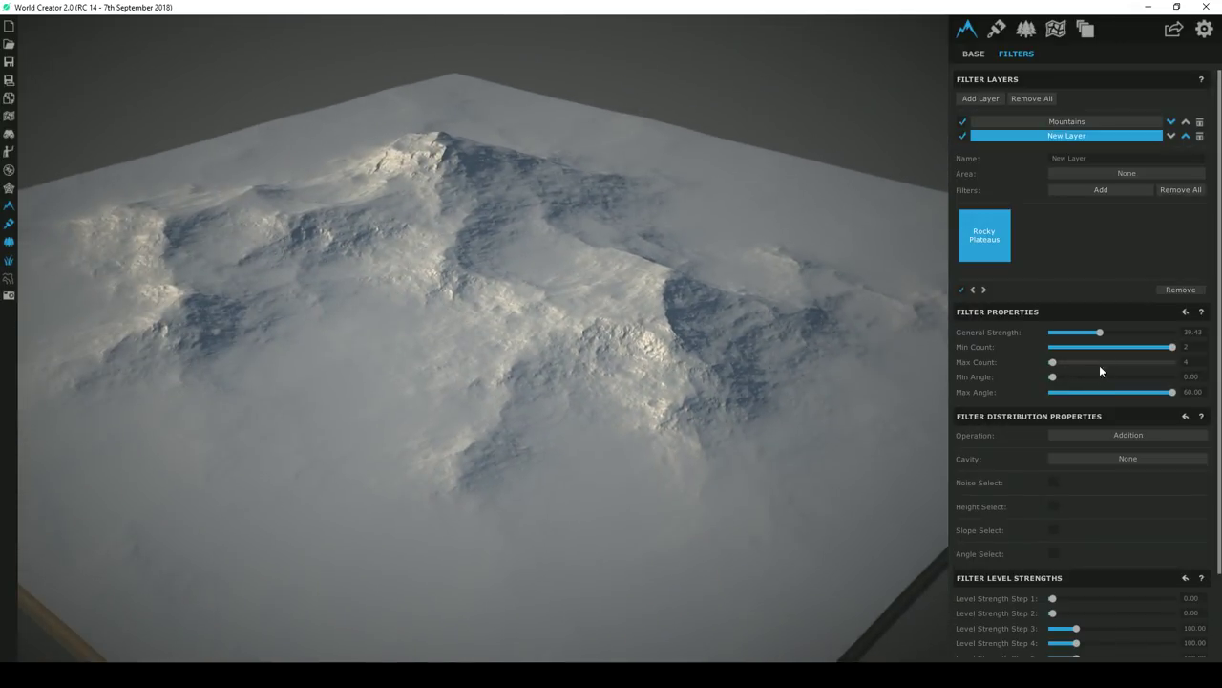
{"action": "mouse_move", "coordinate": [1099, 332]}
{"action": "left_mouse_down"}
{"action": "mouse_move", "coordinate": [1069, 334]}
{"action": "mouse_move", "coordinate": [1090, 349]}
{"action": "mouse_move", "coordinate": [1079, 354]}
{"action": "mouse_move", "coordinate": [1088, 347]}
{"action": "left_mouse_up"}
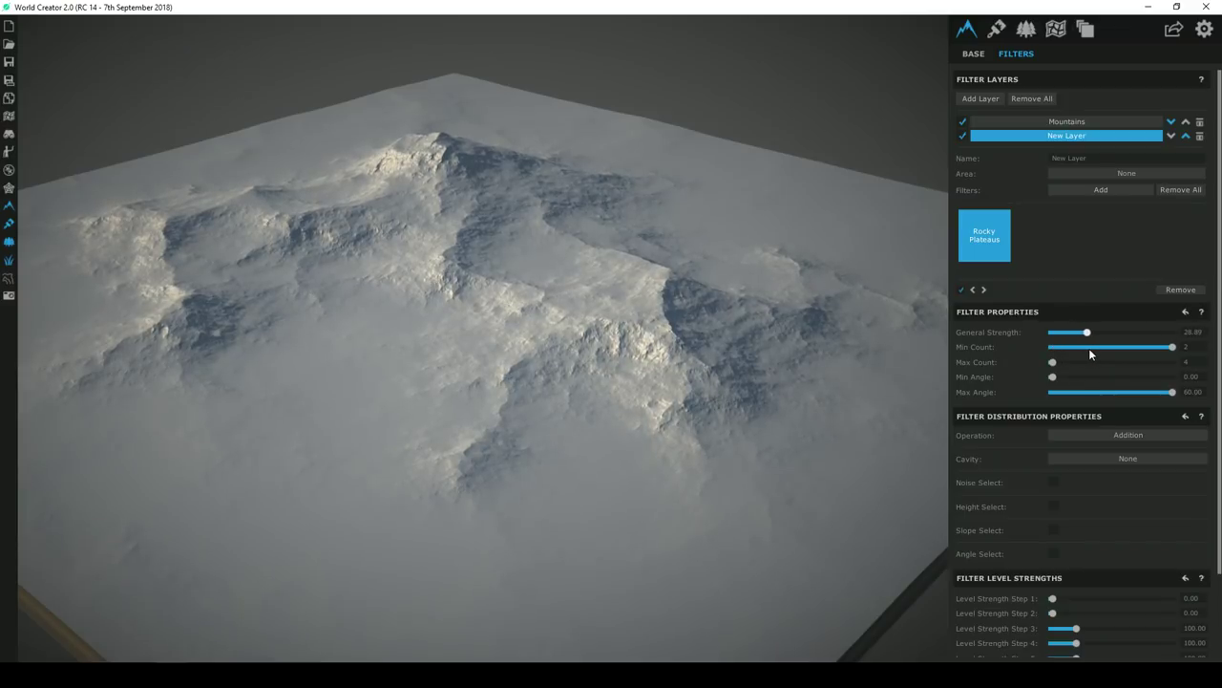
Examine how the combined ridge and plateau filters shape the mountains from low, high and distant viewpoints
{"action": "mouse_move", "coordinate": [650, 363]}
{"action": "right_mouse_down"}
{"action": "mouse_move", "coordinate": [657, 355]}
{"action": "mouse_move", "coordinate": [629, 371]}
{"action": "right_mouse_up"}
{"action": "left_click_drag", "start_coordinate": [358, 378], "coordinate": [482, 372]}
{"action": "scroll", "coordinate": [497, 374], "scroll_direction": "down", "scroll_amount": 5}
{"action": "right_click_drag", "start_coordinate": [502, 376], "coordinate": [517, 339]}
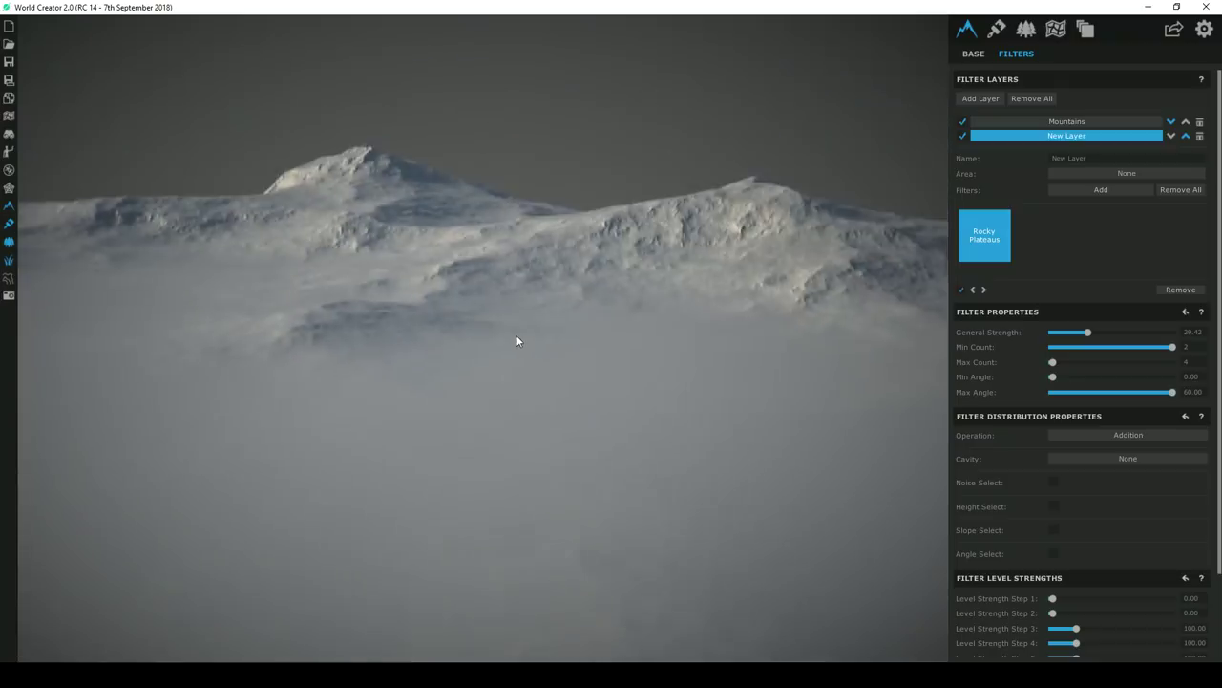
{"action": "scroll", "coordinate": [516, 339], "scroll_direction": "down", "scroll_amount": 3}
{"action": "scroll", "coordinate": [529, 426], "scroll_direction": "down", "scroll_amount": 5}
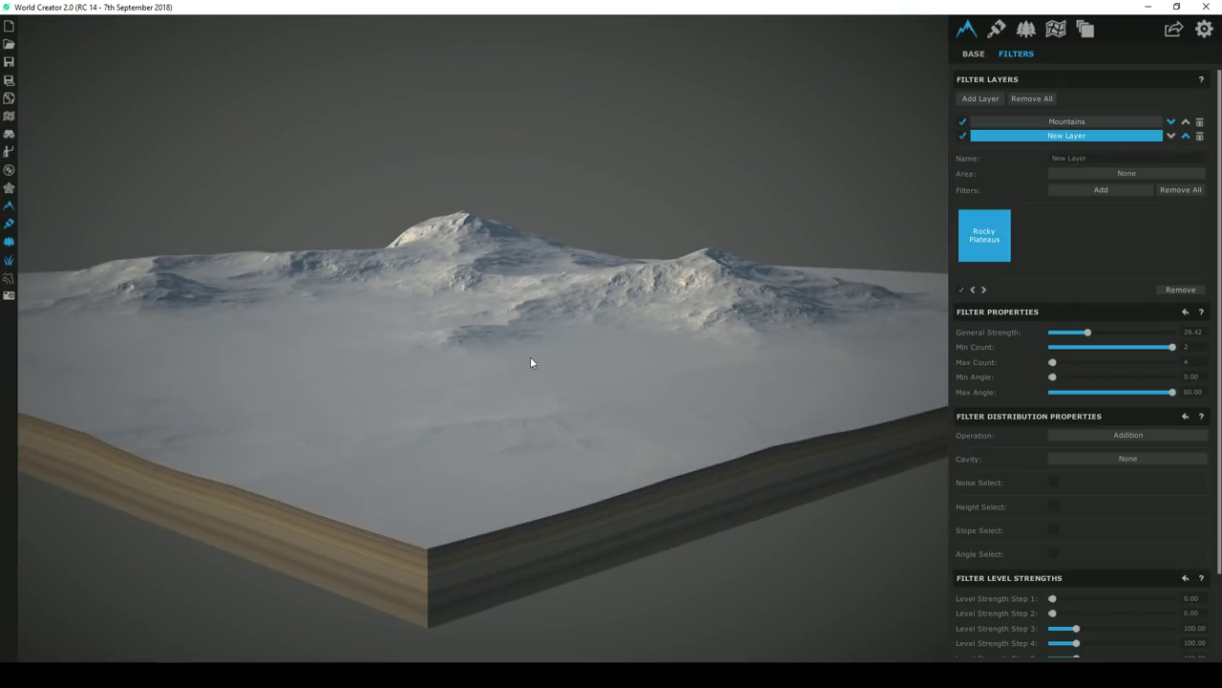
{"action": "scroll", "coordinate": [544, 330], "scroll_direction": "up", "scroll_amount": 3}
{"action": "right_click_drag", "start_coordinate": [544, 331], "coordinate": [543, 364]}
{"action": "scroll", "coordinate": [542, 364], "scroll_direction": "down", "scroll_amount": 5}
{"action": "left_click_drag", "start_coordinate": [485, 275], "coordinate": [483, 558]}
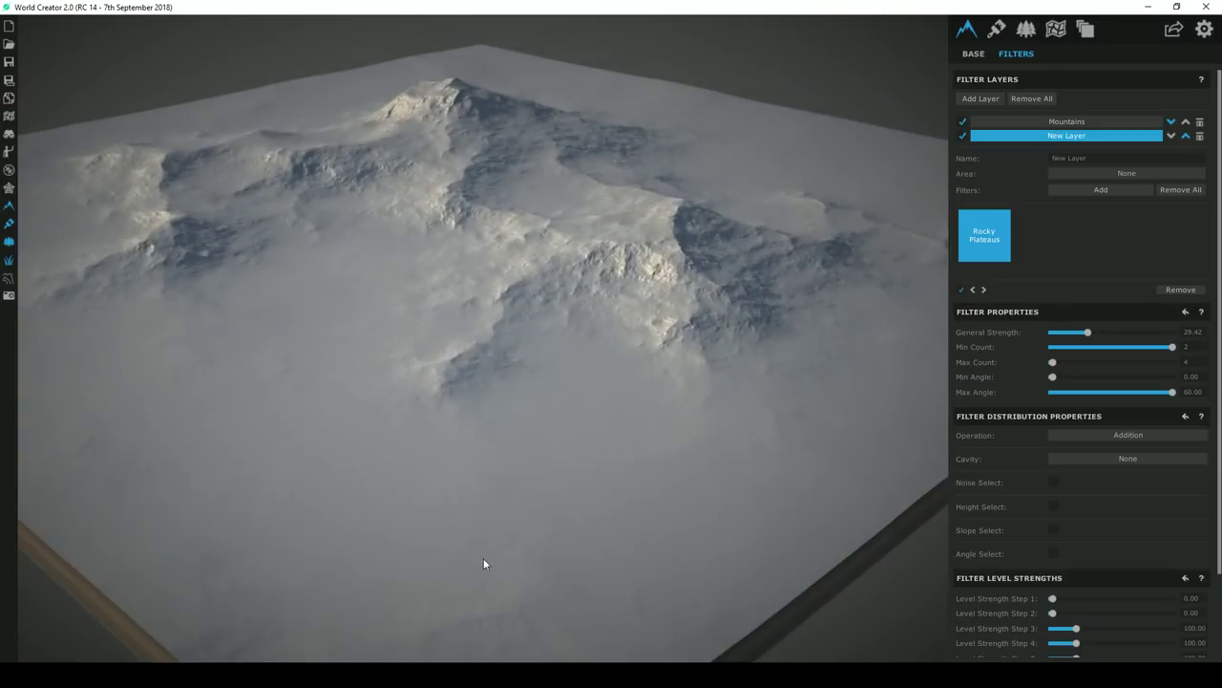
{"action": "left_click_drag", "start_coordinate": [470, 118], "coordinate": [451, 186]}
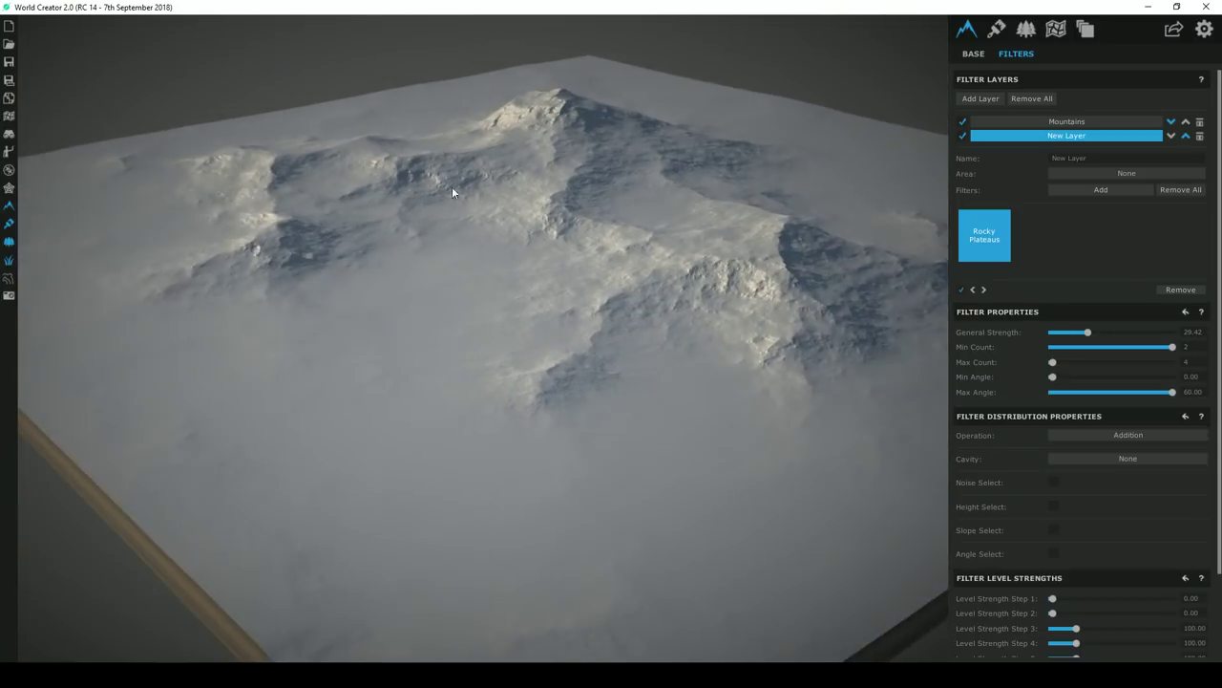
{"action": "right_click_drag", "start_coordinate": [292, 251], "coordinate": [491, 293]}
{"action": "scroll", "coordinate": [491, 293], "scroll_direction": "down", "scroll_amount": 4}
{"action": "scroll", "coordinate": [492, 292], "scroll_direction": "up", "scroll_amount": 2}
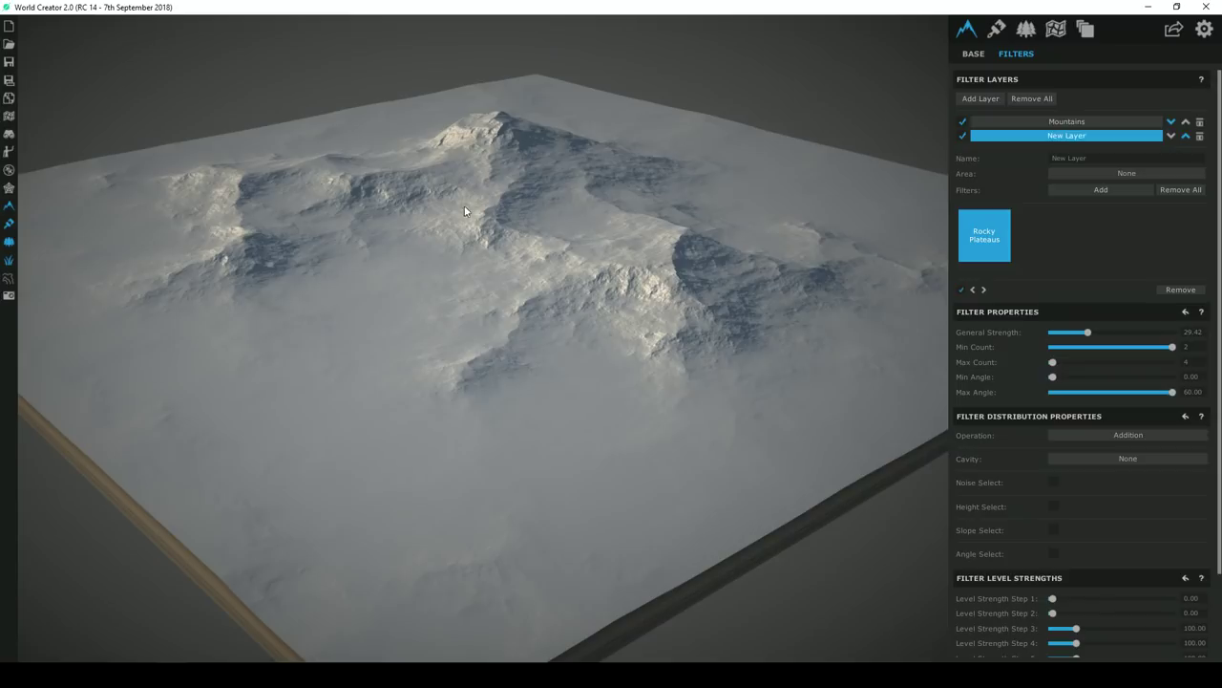
{"action": "right_click_drag", "start_coordinate": [622, 348], "coordinate": [625, 347]}
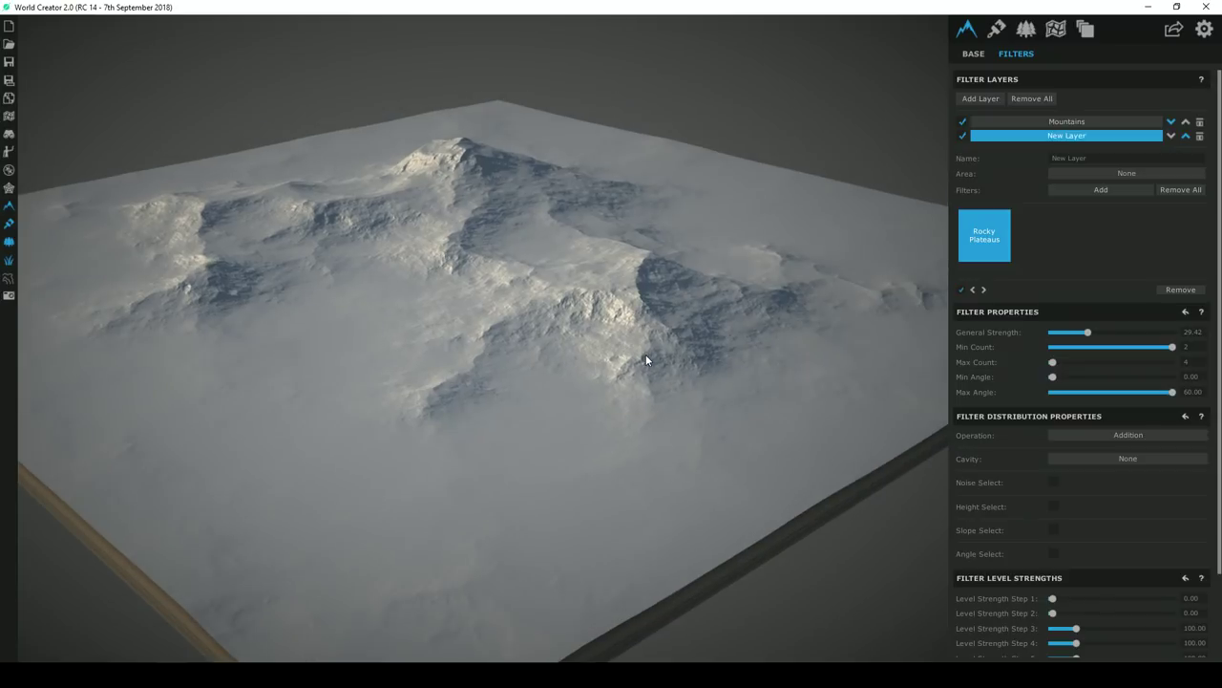
{"action": "left_click_drag", "start_coordinate": [646, 354], "coordinate": [580, 384]}
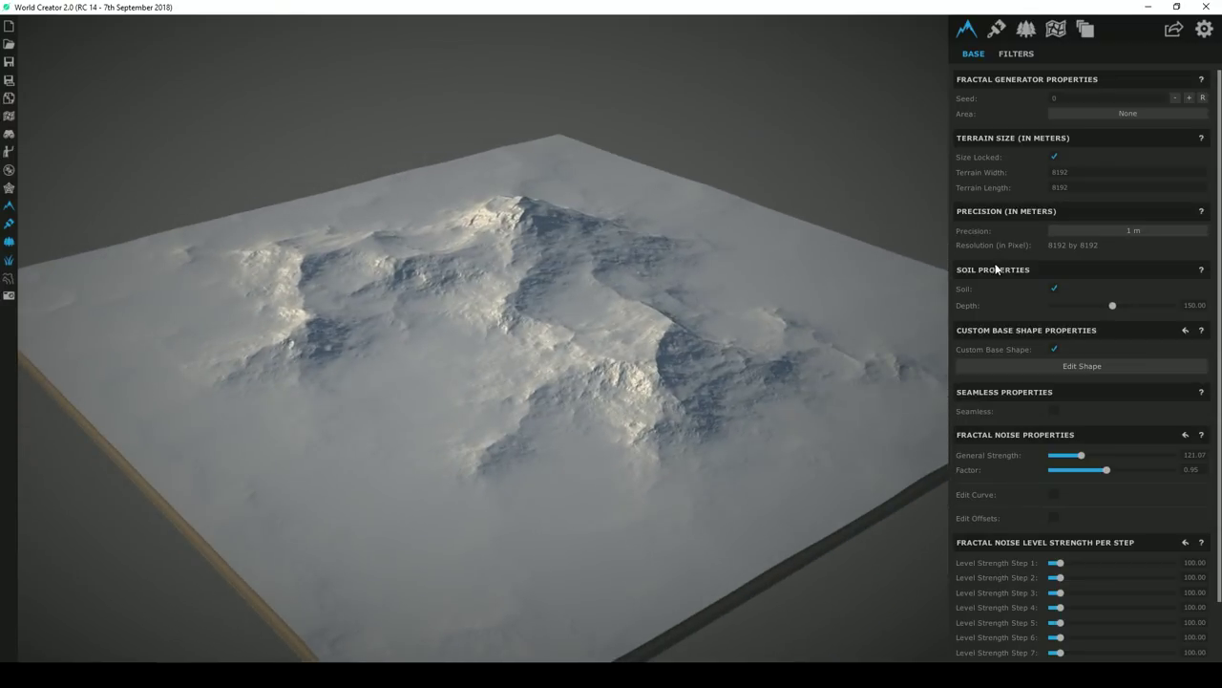
Set the terrain precision to 4 m and check the mountain detail at that resolution
{"action": "left_click", "coordinate": [1096, 231]}
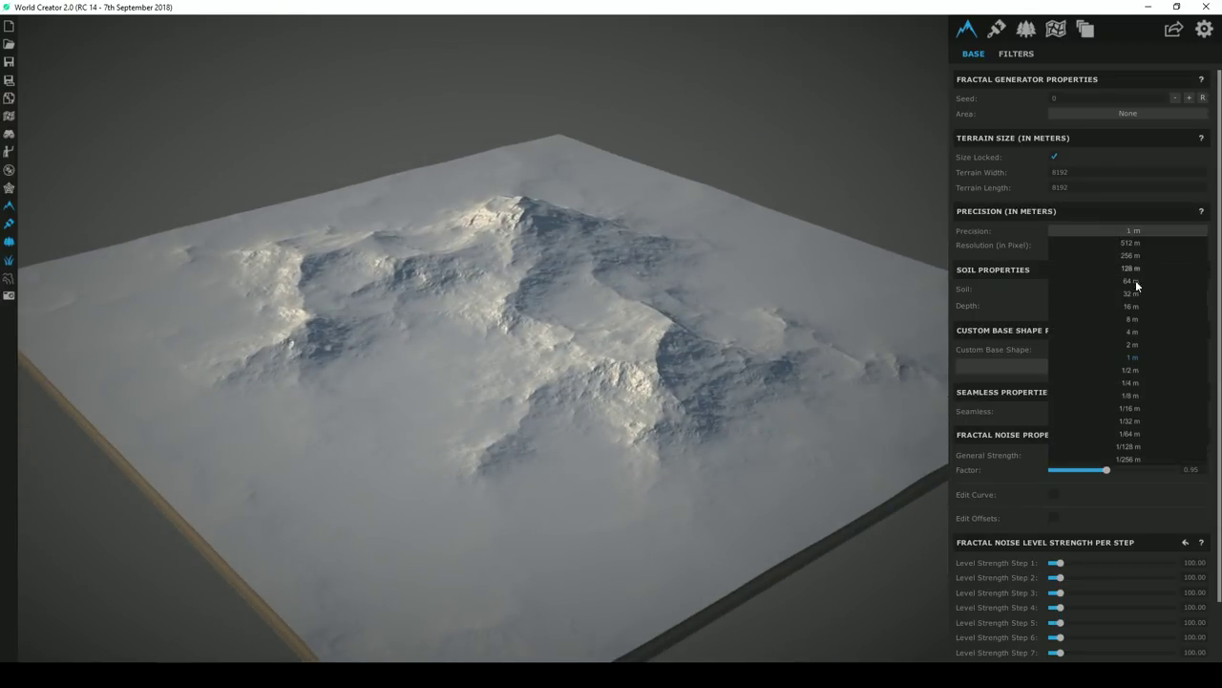
{"action": "left_click", "coordinate": [1136, 333]}
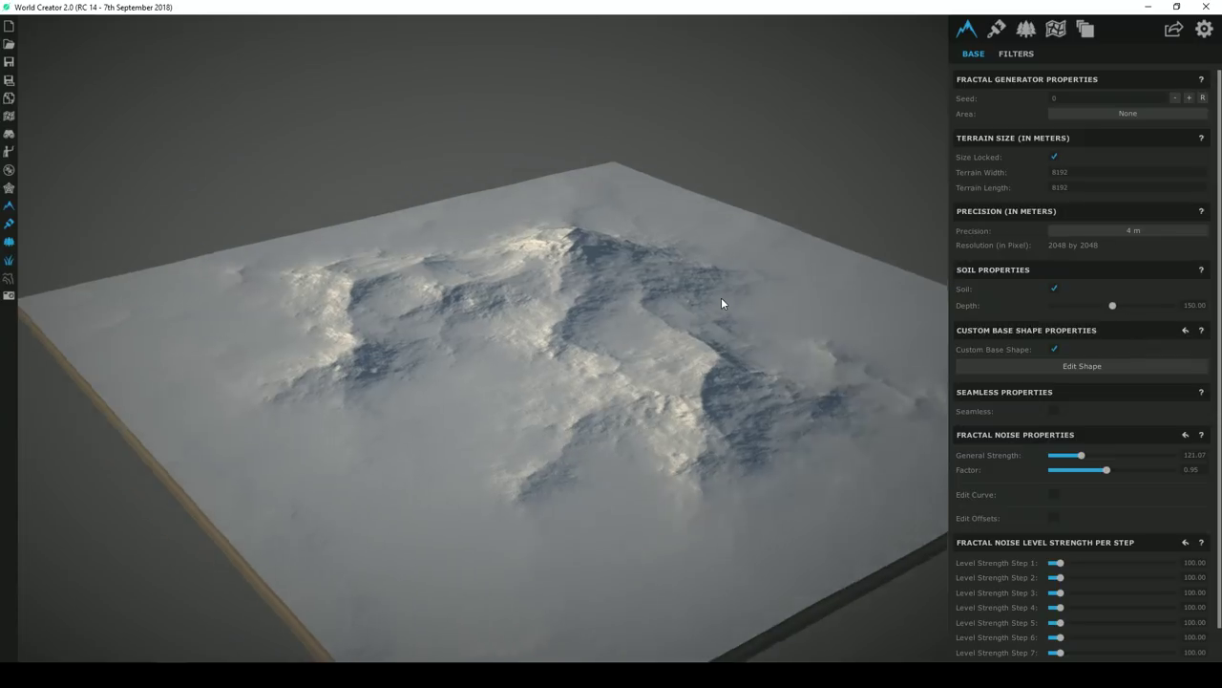
{"action": "scroll", "coordinate": [735, 299], "scroll_direction": "up", "scroll_amount": 5}
{"action": "scroll", "coordinate": [755, 298], "scroll_direction": "down", "scroll_amount": 6}
{"action": "right_click_drag", "start_coordinate": [782, 295], "coordinate": [723, 322]}
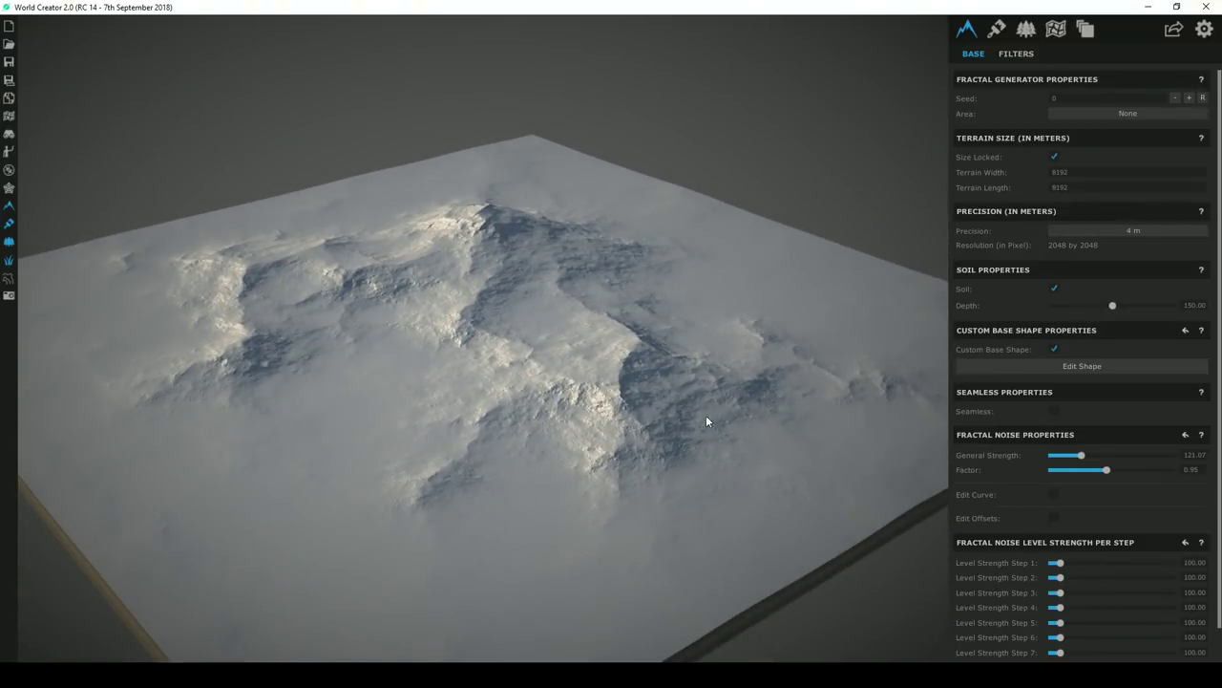
{"action": "right_click_drag", "start_coordinate": [610, 383], "coordinate": [551, 388]}
{"action": "right_click_drag", "start_coordinate": [435, 387], "coordinate": [532, 418]}
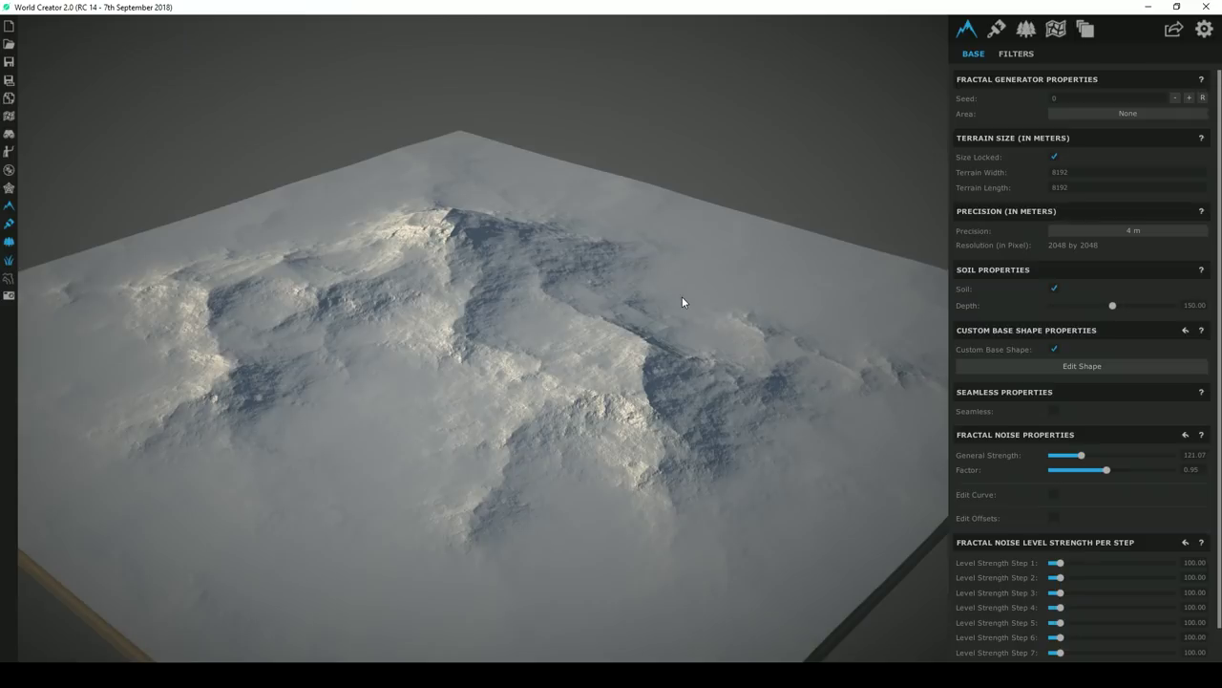
{"action": "right_click_drag", "start_coordinate": [568, 332], "coordinate": [559, 341]}
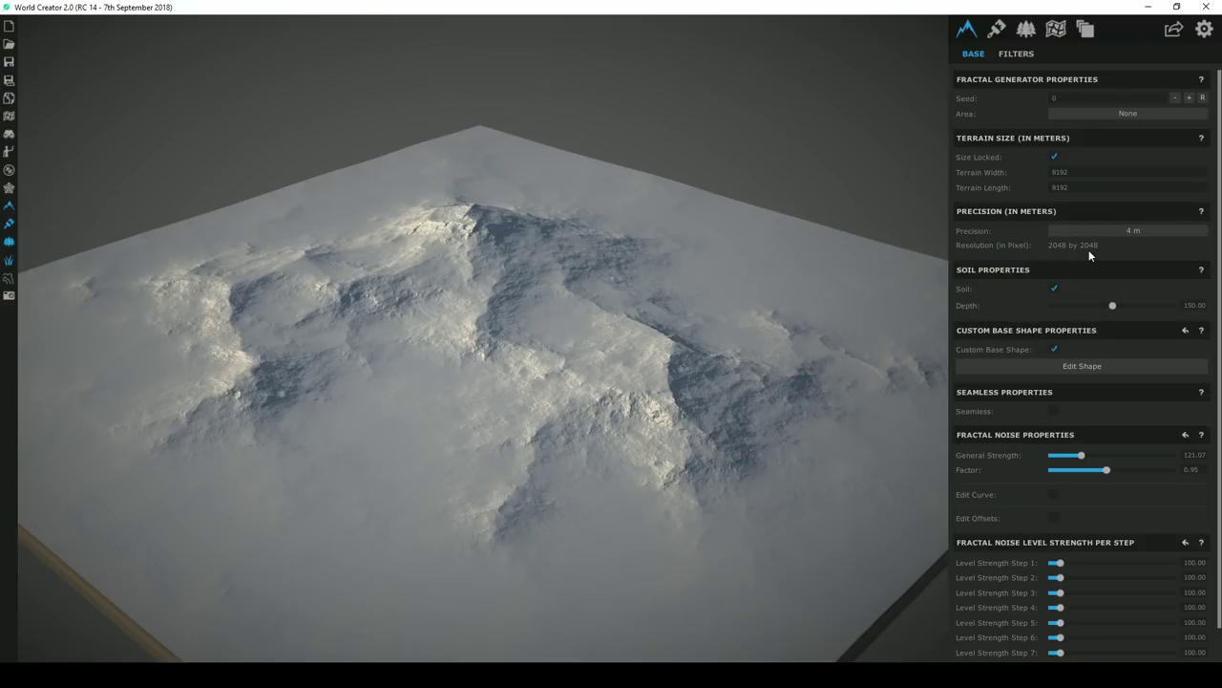
Configure the surface export as a Terrain Height-Map in PNG16 format with Best Fit normalization for the Unreal game engine
{"action": "left_click", "coordinate": [1174, 35]}
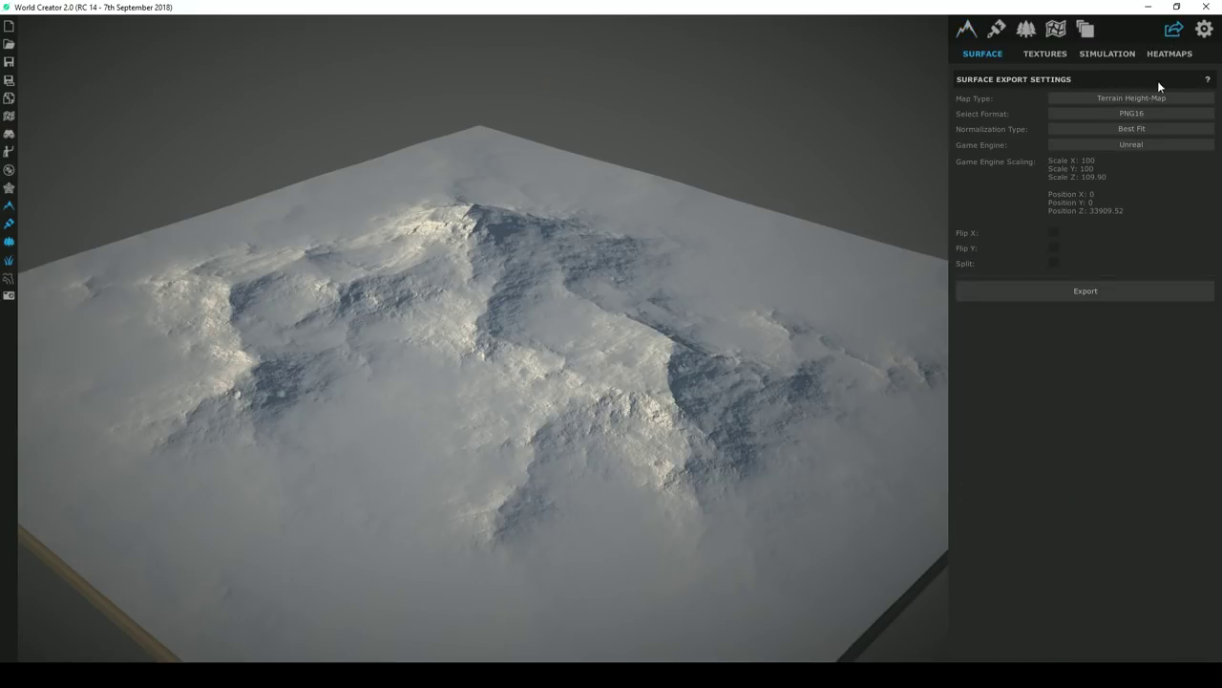
{"action": "left_click", "coordinate": [1107, 96]}
{"action": "left_click", "coordinate": [1119, 96]}
{"action": "left_click", "coordinate": [1149, 114]}
{"action": "left_click", "coordinate": [1150, 112]}
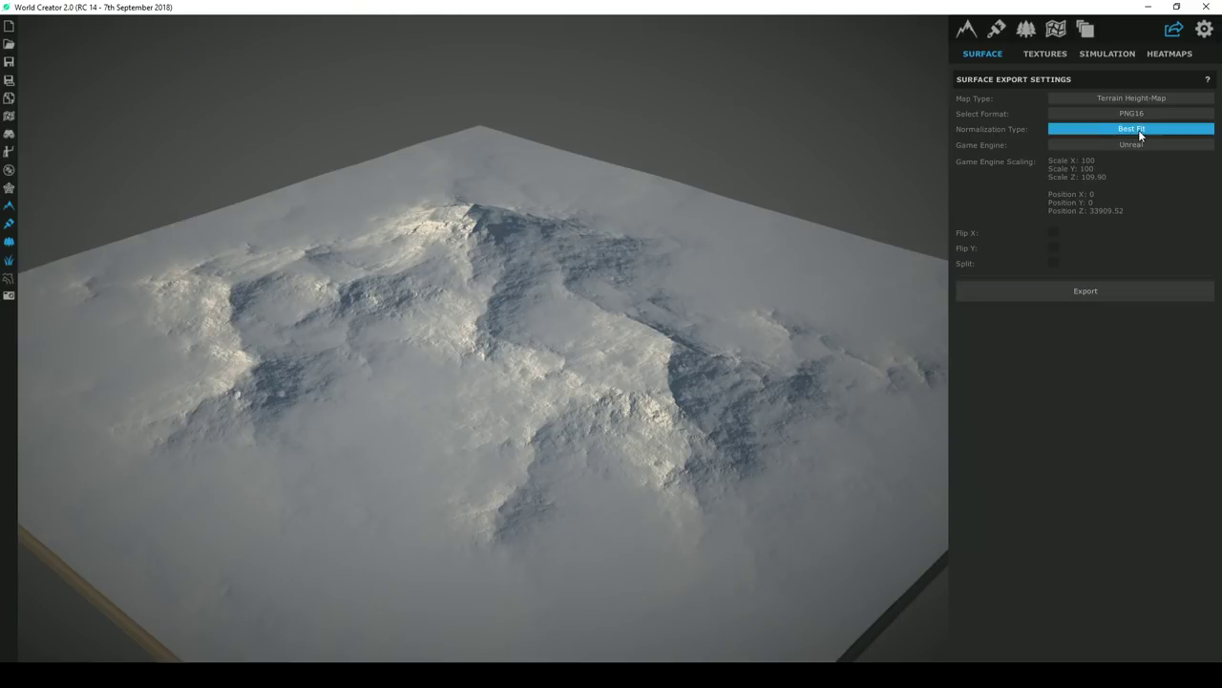
{"action": "left_click", "coordinate": [1145, 143]}
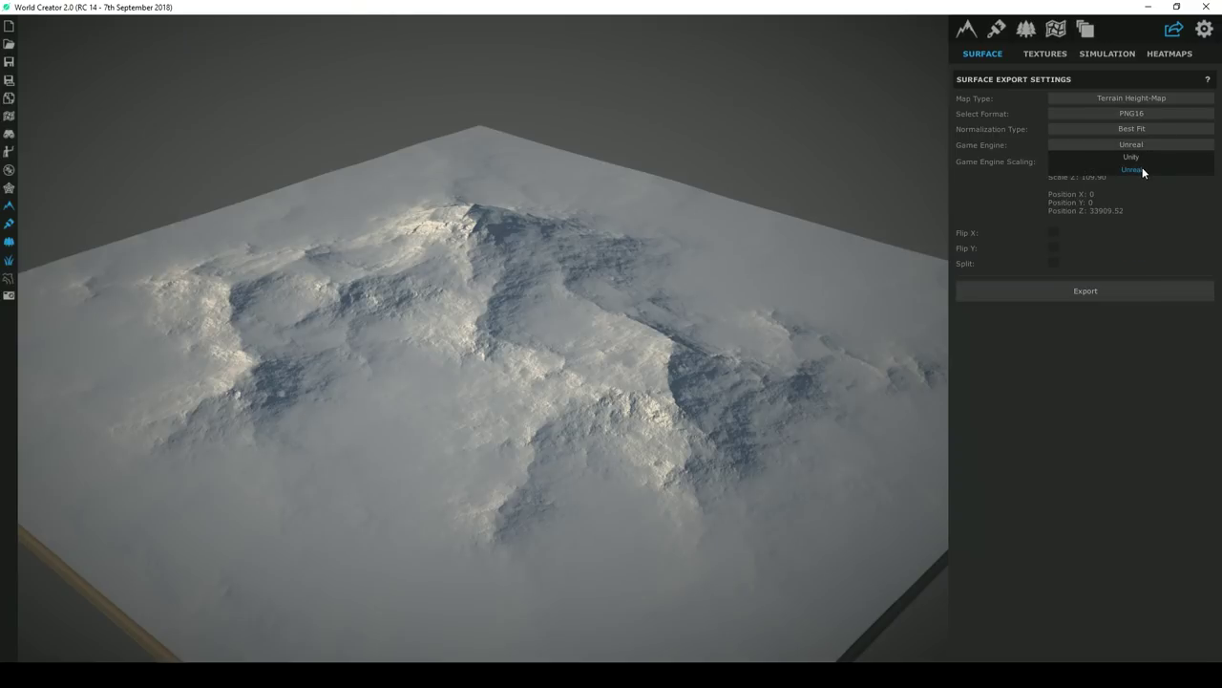
{"action": "left_click", "coordinate": [1142, 168]}
Export the heightmap over the existing WC_Heightmap.png in the WorldCreatorExample Heightmap folder
{"action": "left_click", "coordinate": [1098, 293]}
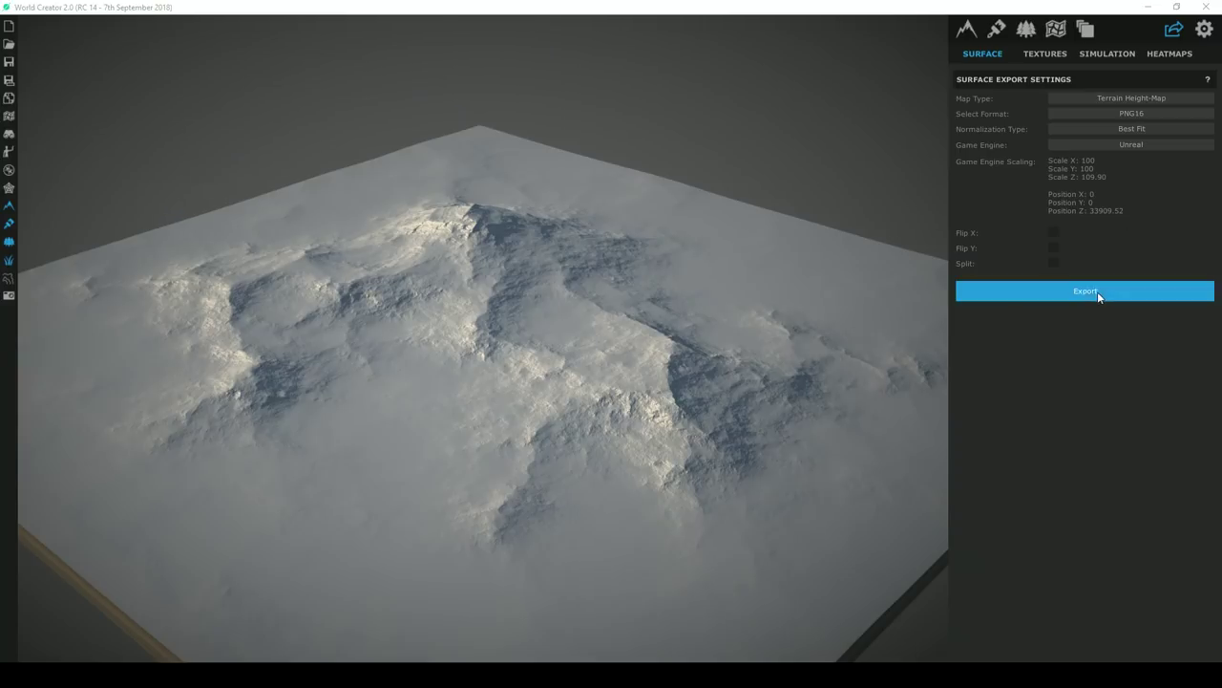
{"action": "left_click", "coordinate": [267, 273]}
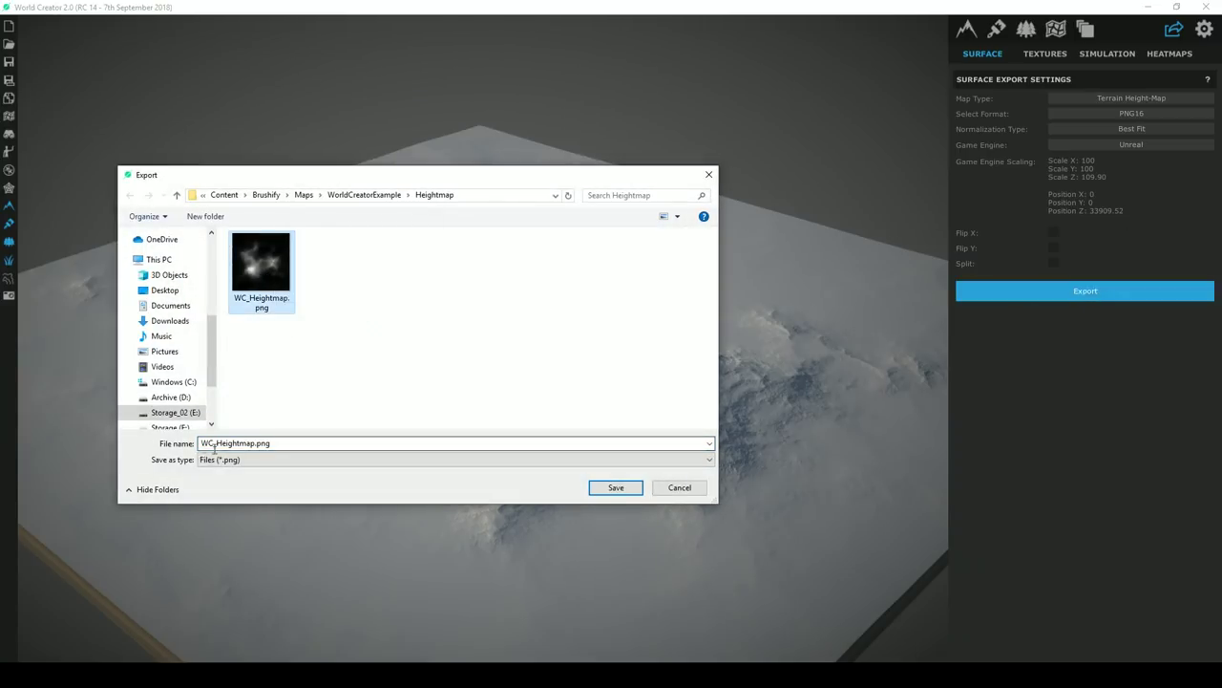
{"action": "left_click", "coordinate": [614, 487]}
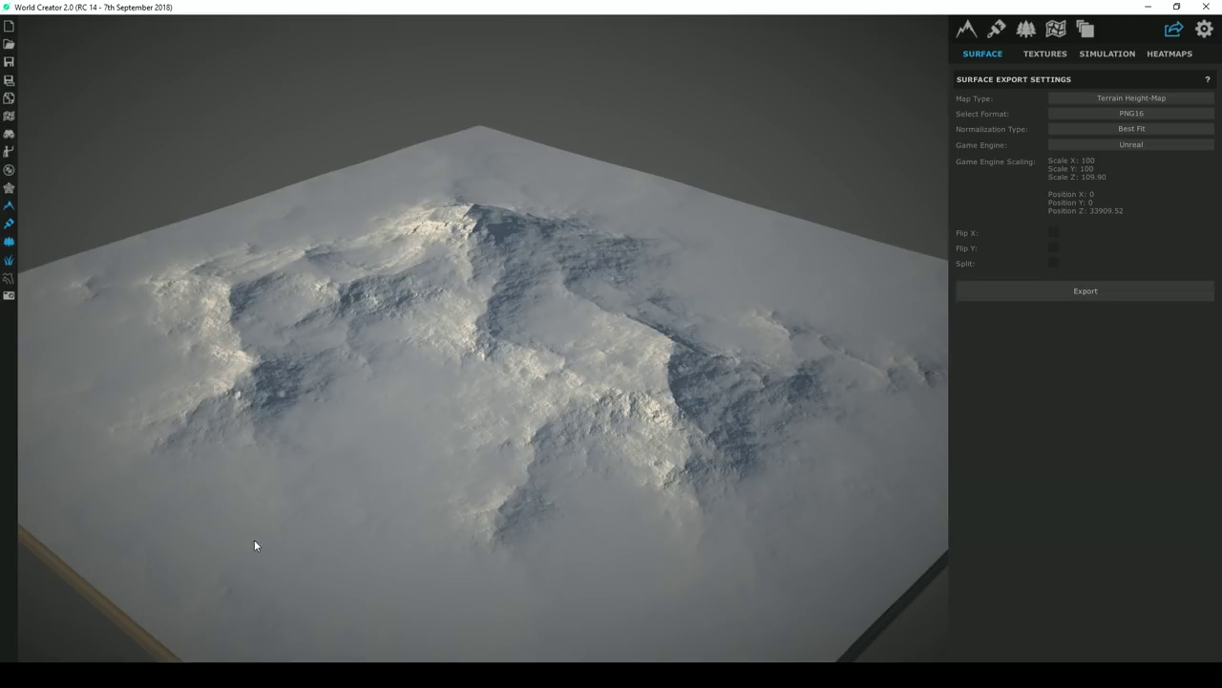
Switch to Unreal Editor and change from landscape sculpting to the actor placement mode
{"action": "mouse_move", "coordinate": [213, 659]}
{"action": "left_click", "coordinate": [197, 638]}
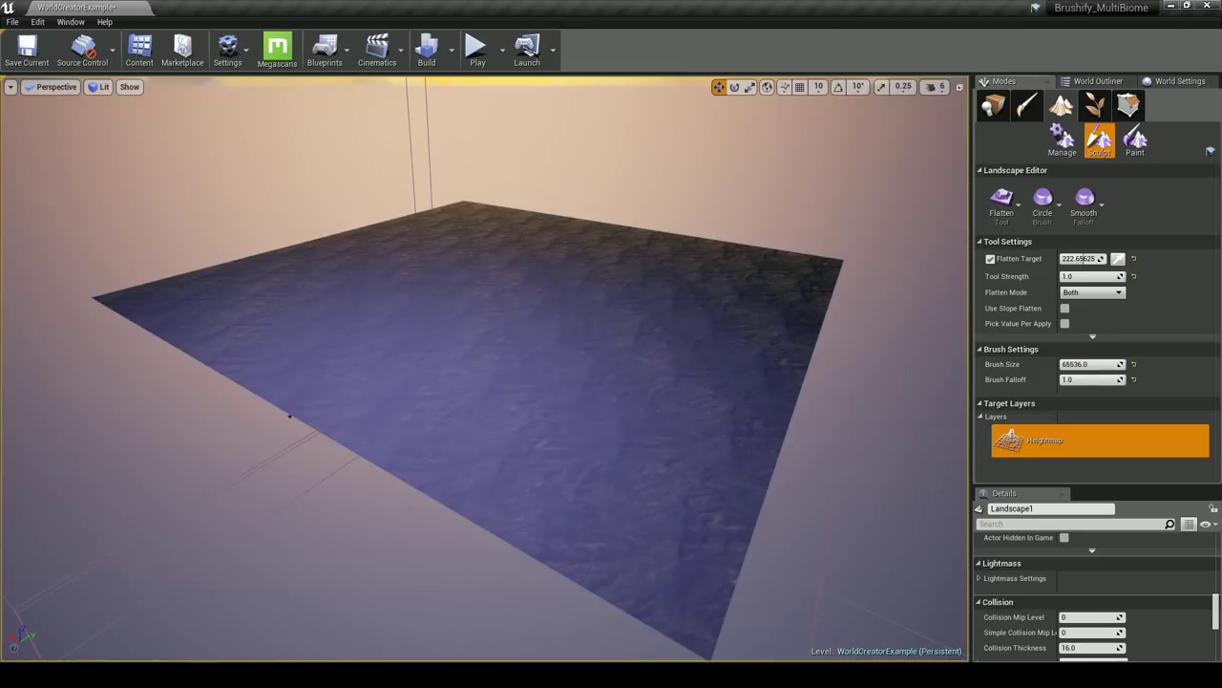
{"action": "key", "text": "s"}
{"action": "right_click_drag", "start_coordinate": [511, 381], "coordinate": [434, 329]}
{"action": "key", "text": "w"}
{"action": "key", "text": "f"}
{"action": "key", "text": "shift+1"}
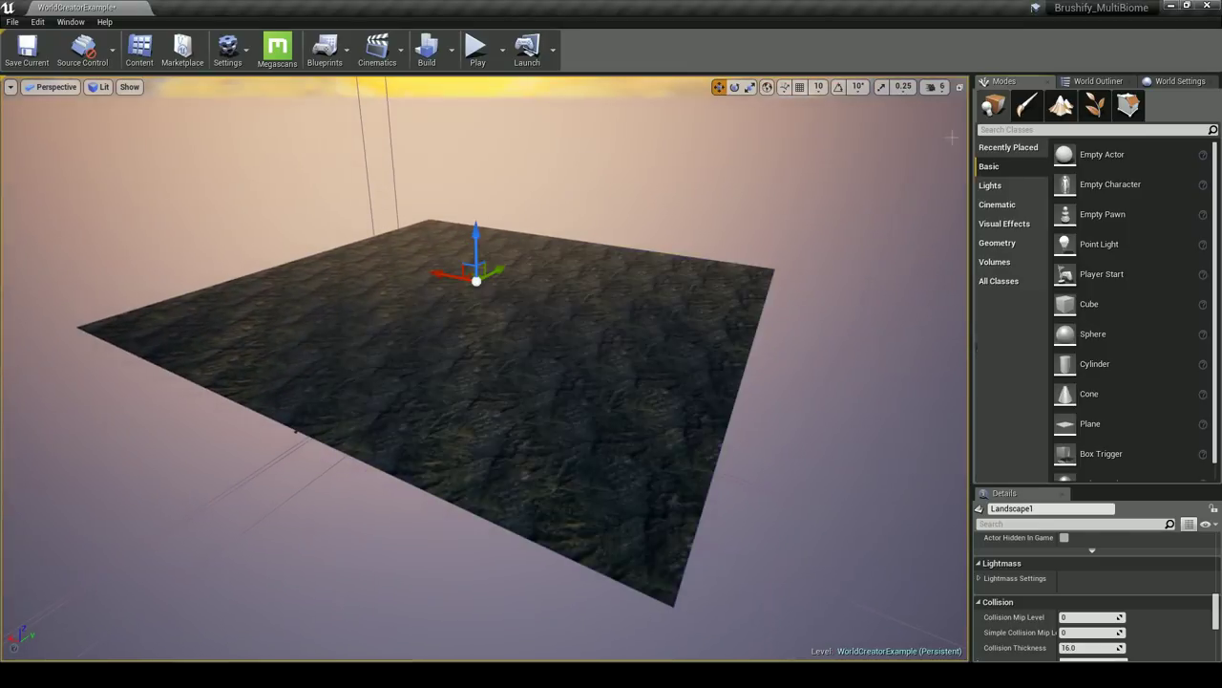
Delete the existing flat landscape from the WorldCreatorExample level
{"action": "key", "text": "a"}
{"action": "mouse_move", "coordinate": [576, 340]}
{"action": "right_mouse_down"}
{"action": "mouse_move", "coordinate": [601, 350]}
{"action": "mouse_move", "coordinate": [578, 354]}
{"action": "mouse_move", "coordinate": [592, 356]}
{"action": "right_mouse_up"}
{"action": "key", "text": "s"}
{"action": "left_click", "coordinate": [576, 340]}
{"action": "key", "text": "s"}
{"action": "key", "text": "w"}
{"action": "key", "text": "s"}
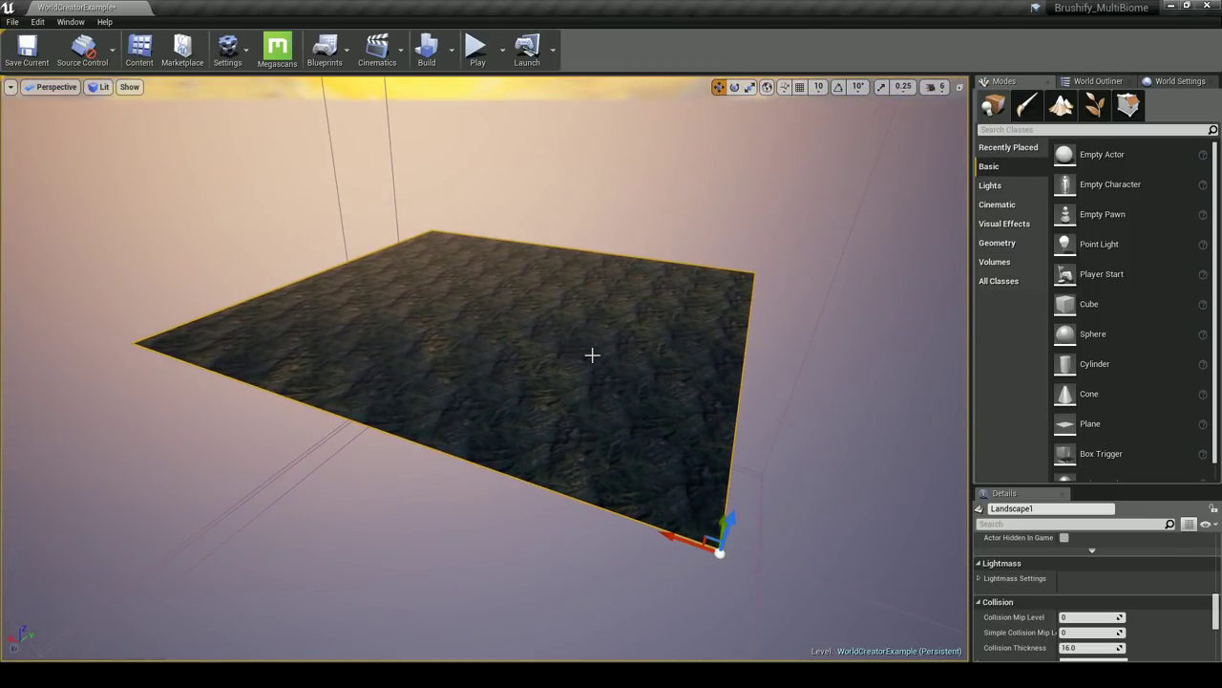
{"action": "key", "text": "Delete"}
{"action": "right_click_drag", "start_coordinate": [570, 357], "coordinate": [570, 357]}
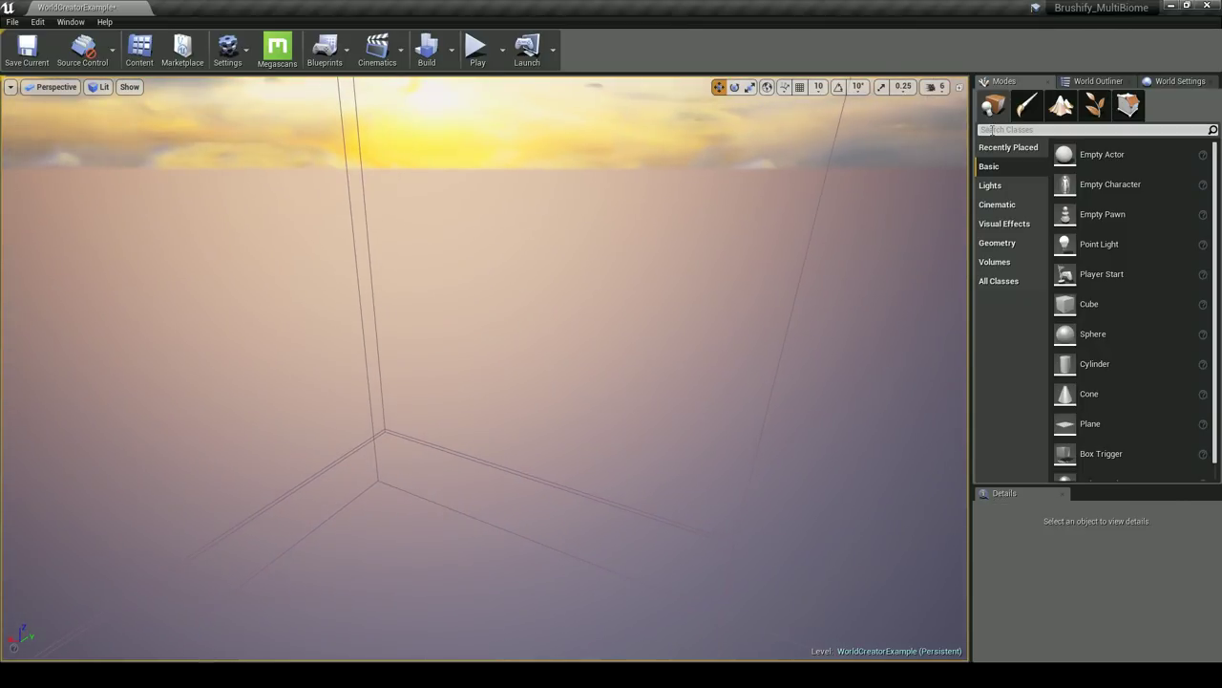
Find the Landscape class with the search "land" and place a new landscape in the level
{"action": "left_click", "coordinate": [990, 130]}
{"action": "type", "text": "land"}
{"action": "left_click_drag", "start_coordinate": [1000, 160], "coordinate": [469, 387]}
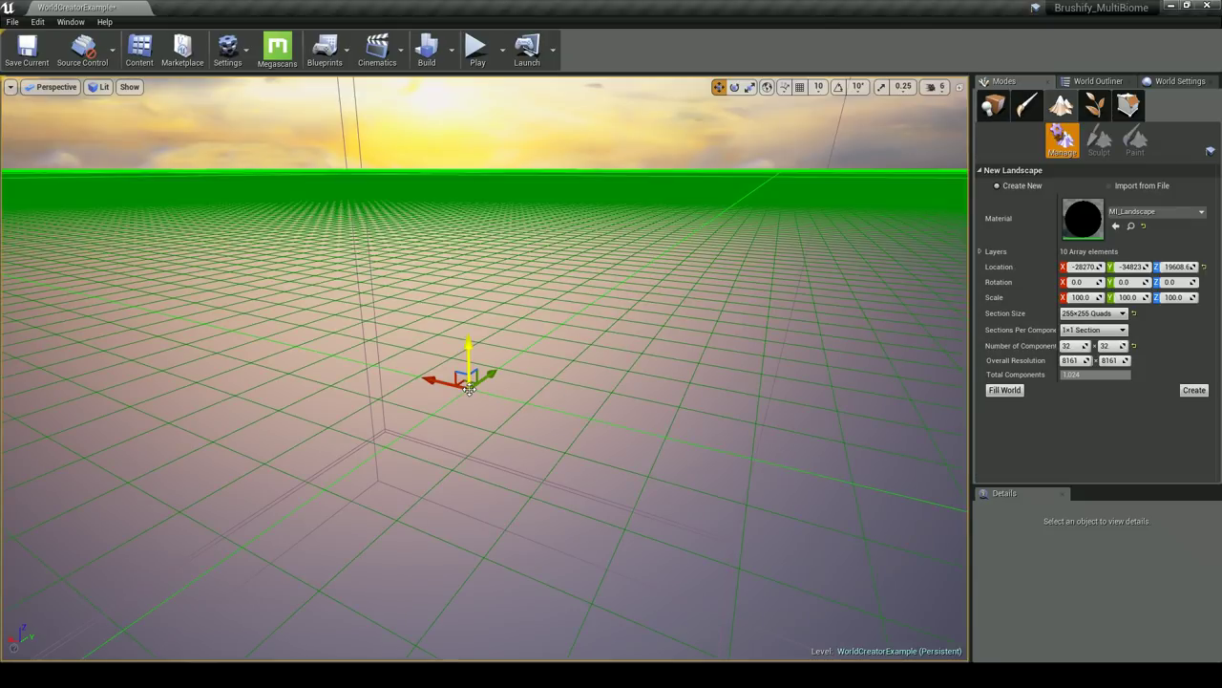
{"action": "key", "text": "s"}
{"action": "right_click_drag", "start_coordinate": [563, 347], "coordinate": [553, 372]}
Set the new landscape's location to 0, 0, 0
{"action": "left_click", "coordinate": [1072, 269]}
{"action": "type", "text": "0"}
{"action": "key", "text": "Tab"}
{"action": "type", "text": "0"}
{"action": "key", "text": "Tab"}
{"action": "type", "text": "0"}
{"action": "key", "text": "Return"}
Set the new landscape's number of components to 8 × 8
{"action": "key", "text": "s"}
{"action": "mouse_move", "coordinate": [813, 284]}
{"action": "right_mouse_down"}
{"action": "mouse_move", "coordinate": [770, 274]}
{"action": "mouse_move", "coordinate": [873, 283]}
{"action": "mouse_move", "coordinate": [800, 278]}
{"action": "right_mouse_up"}
{"action": "left_click", "coordinate": [1113, 345]}
{"action": "type", "text": "8"}
{"action": "key", "text": "Return"}
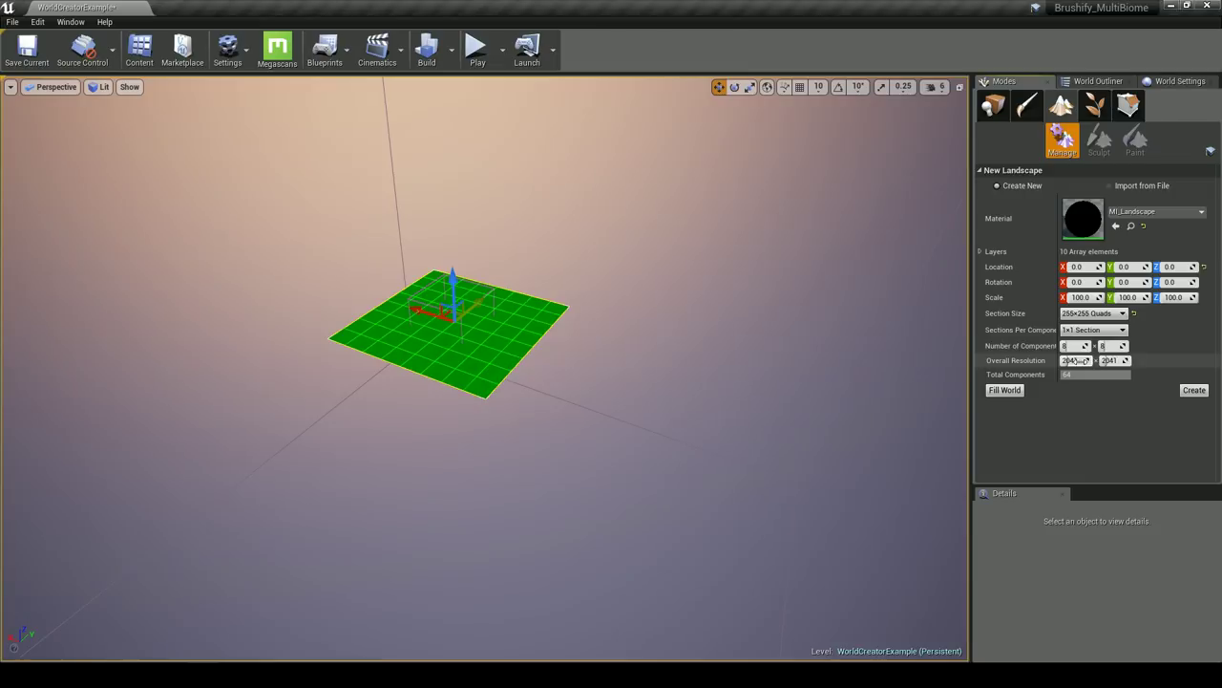
{"action": "right_click_drag", "start_coordinate": [835, 355], "coordinate": [811, 350]}
{"action": "key", "text": "w"}
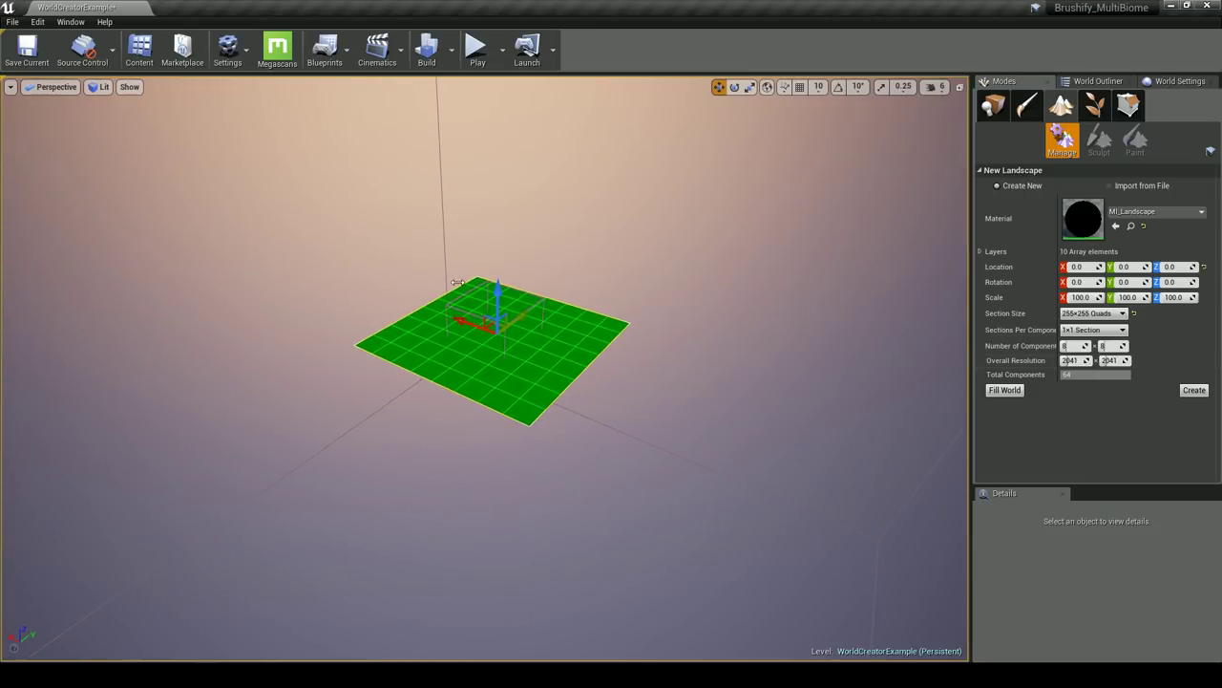
{"action": "key", "text": "w"}
{"action": "right_click_drag", "start_coordinate": [681, 362], "coordinate": [691, 374]}
{"action": "left_click_drag", "start_coordinate": [689, 310], "coordinate": [579, 457]}
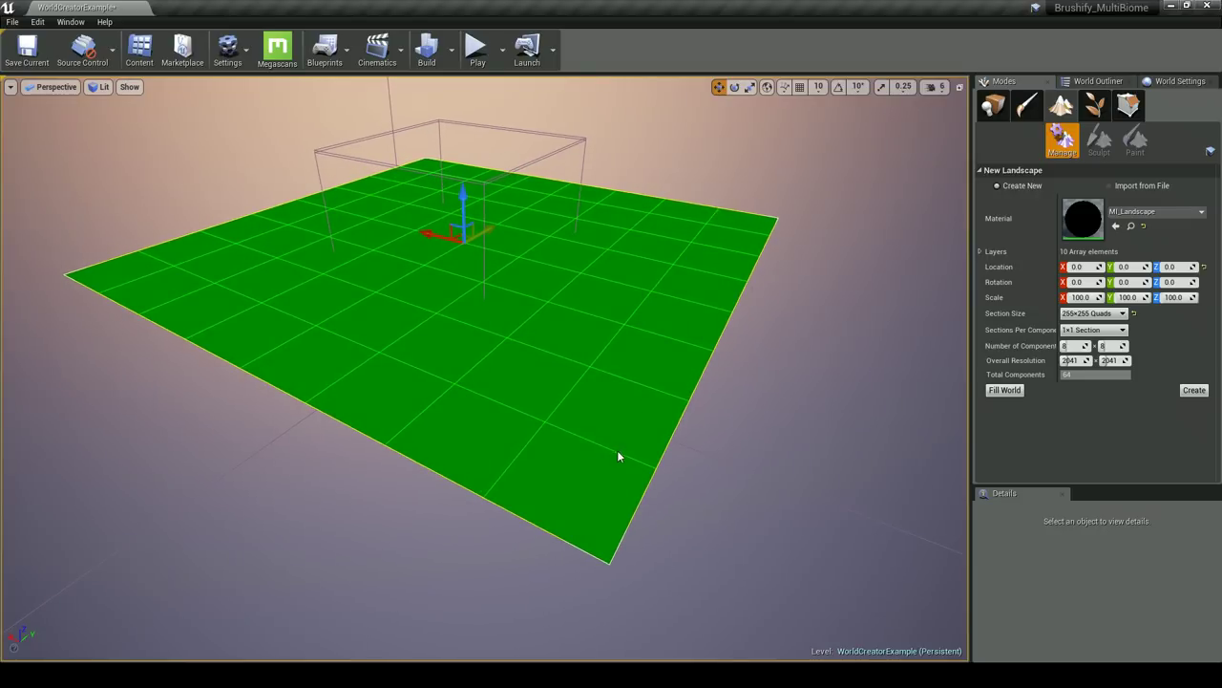
{"action": "left_click_drag", "start_coordinate": [709, 278], "coordinate": [713, 246]}
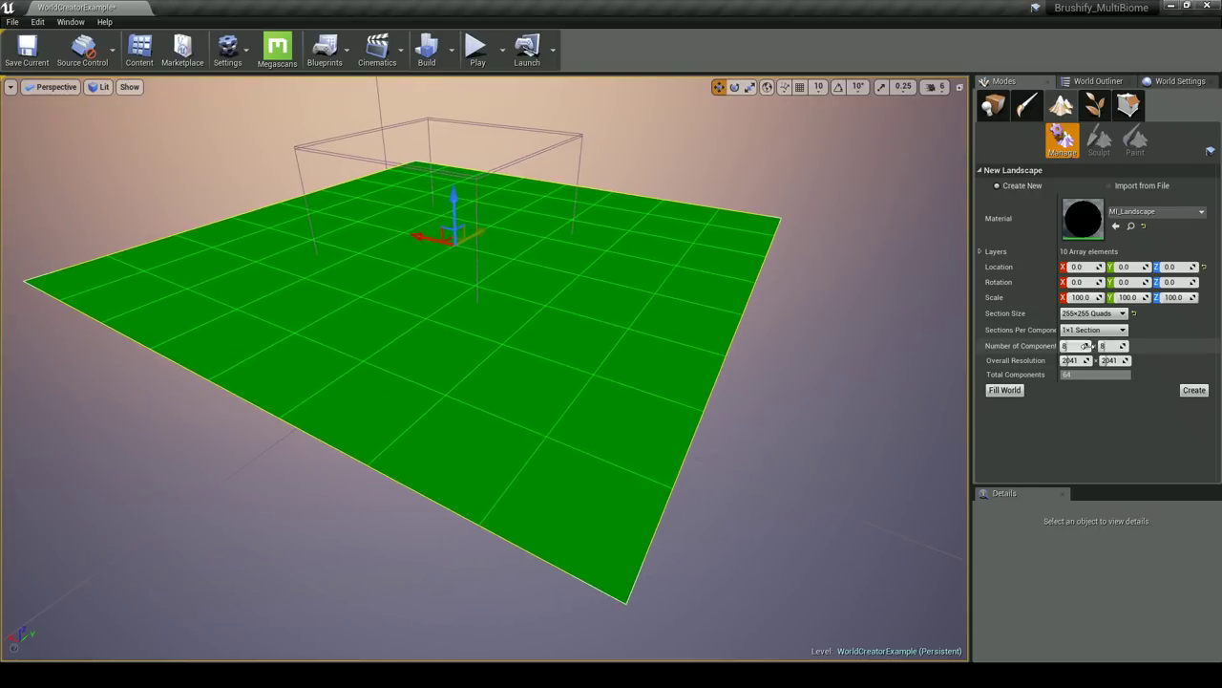
Try section sizes of 63×63 and 127×127 quads on the landscape preview and return to 255×255 quads
{"action": "left_click", "coordinate": [1086, 331]}
{"action": "left_click", "coordinate": [1084, 333]}
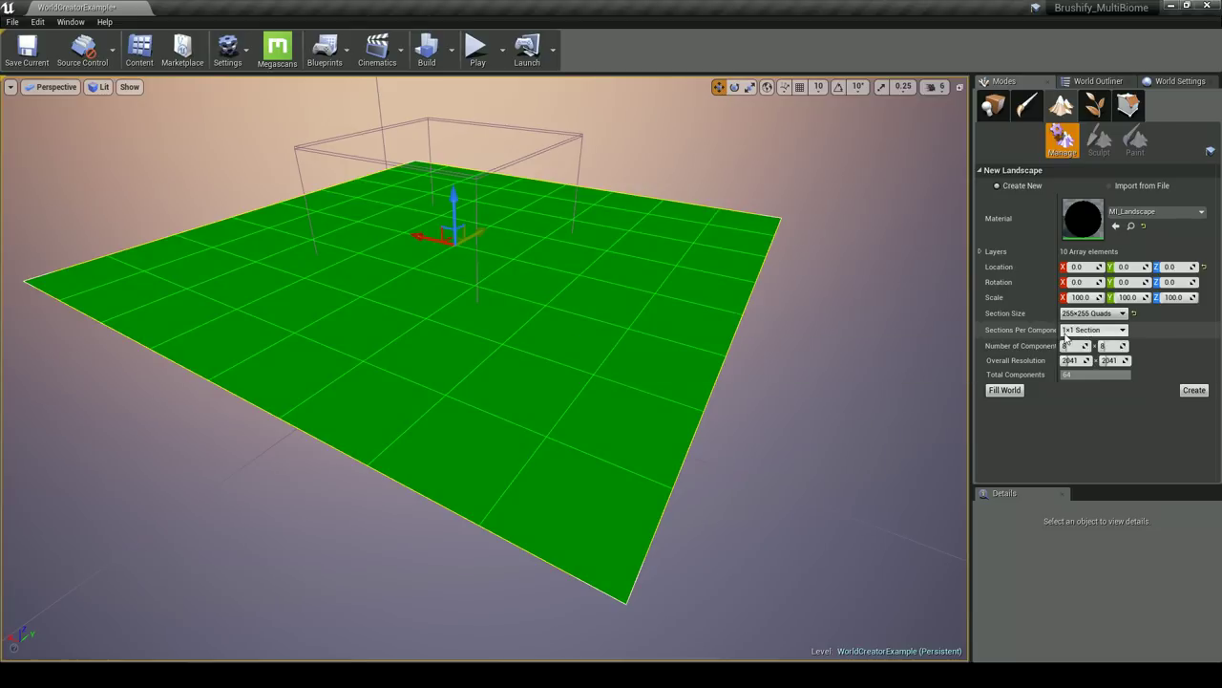
{"action": "left_click", "coordinate": [1094, 313]}
{"action": "left_click", "coordinate": [1088, 371]}
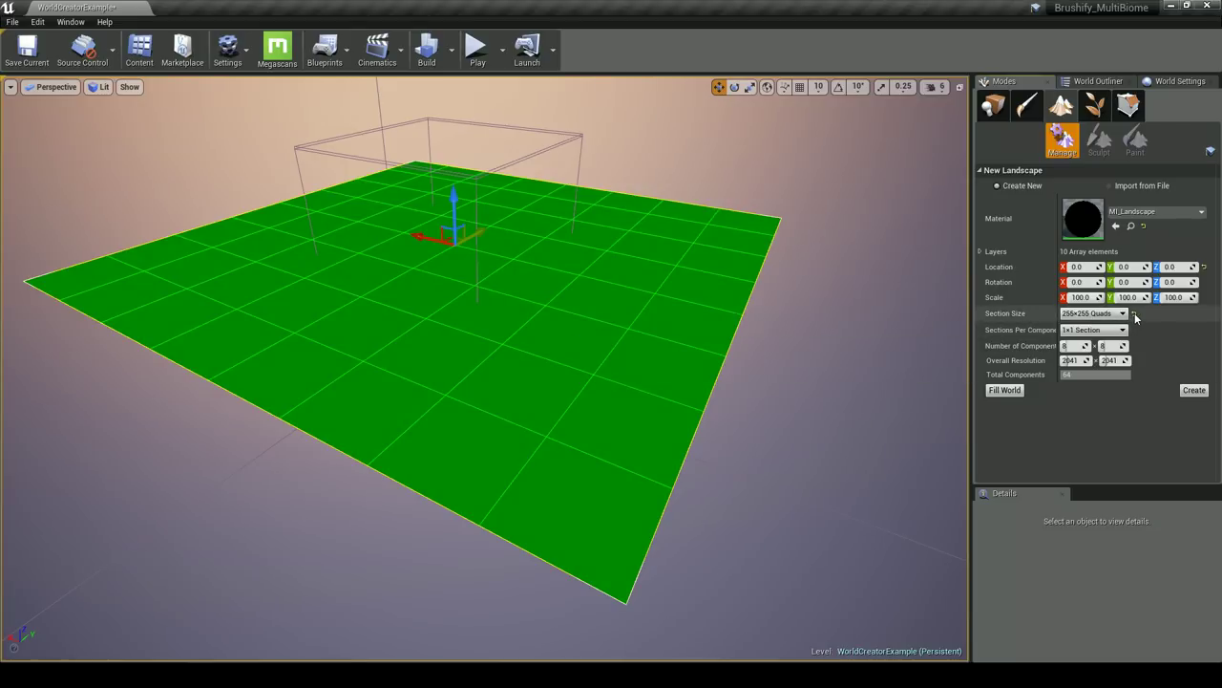
{"action": "left_click", "coordinate": [1094, 313]}
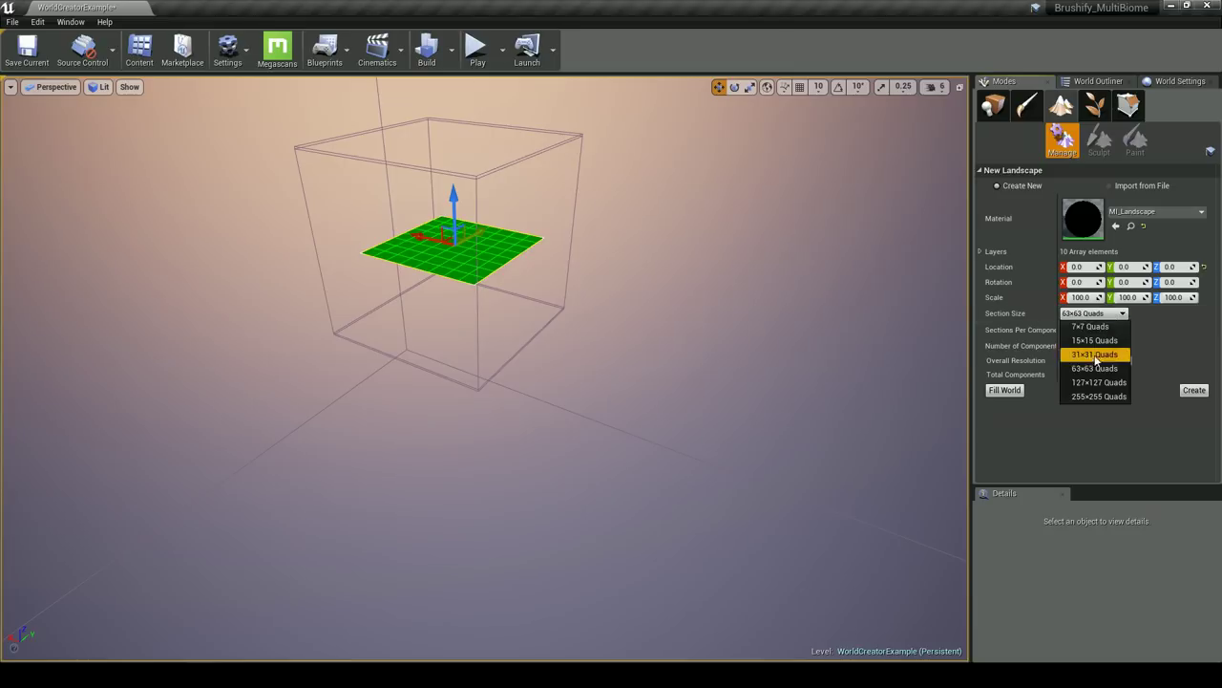
{"action": "left_click", "coordinate": [1075, 382]}
{"action": "left_click", "coordinate": [1096, 314]}
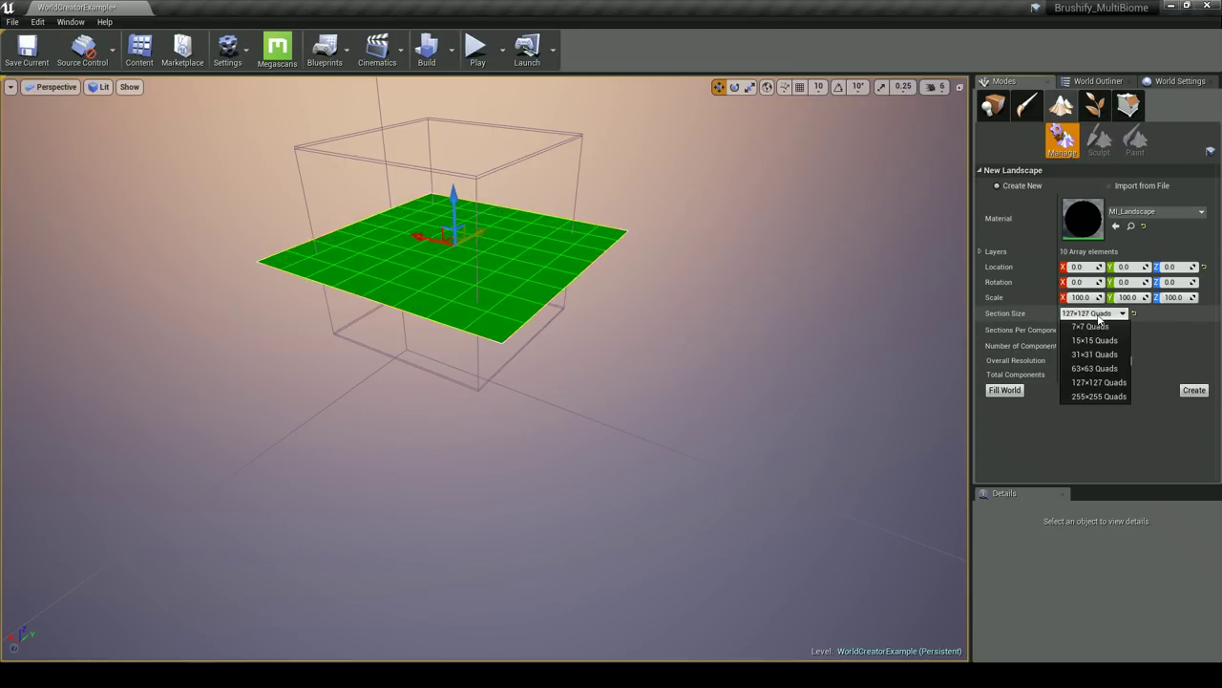
{"action": "left_click", "coordinate": [1089, 396]}
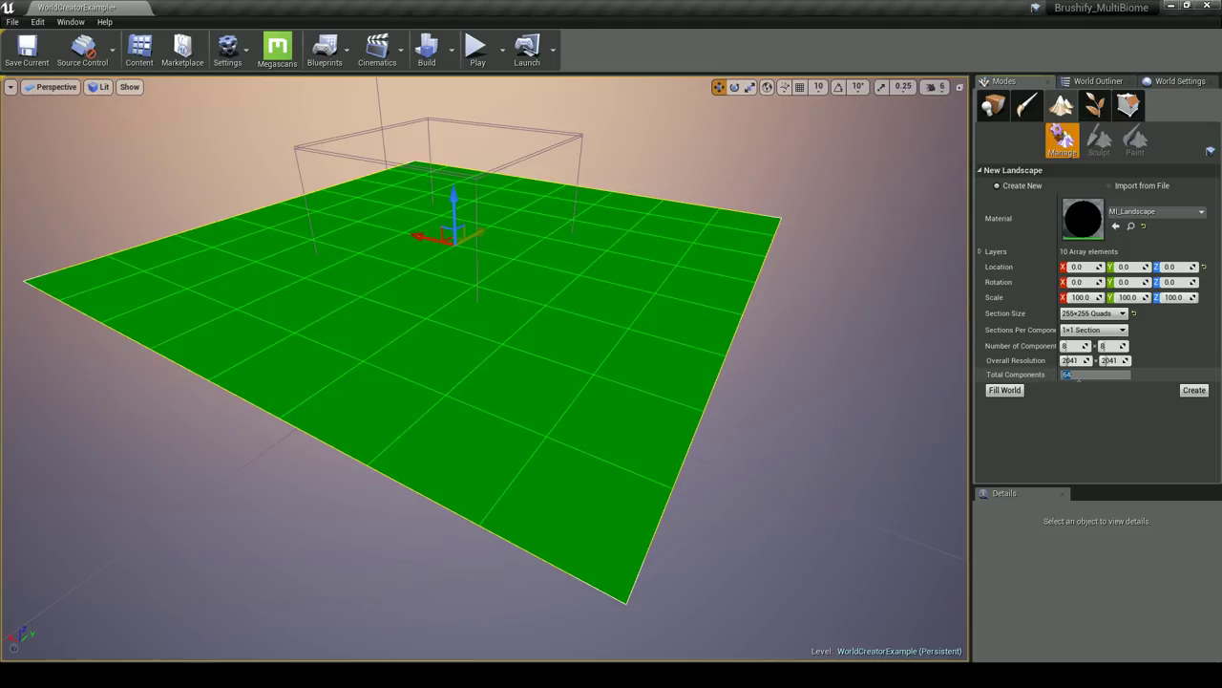
Create the configured landscape with the MI_Landscape material
{"action": "left_click_drag", "start_coordinate": [1079, 377], "coordinate": [1061, 385]}
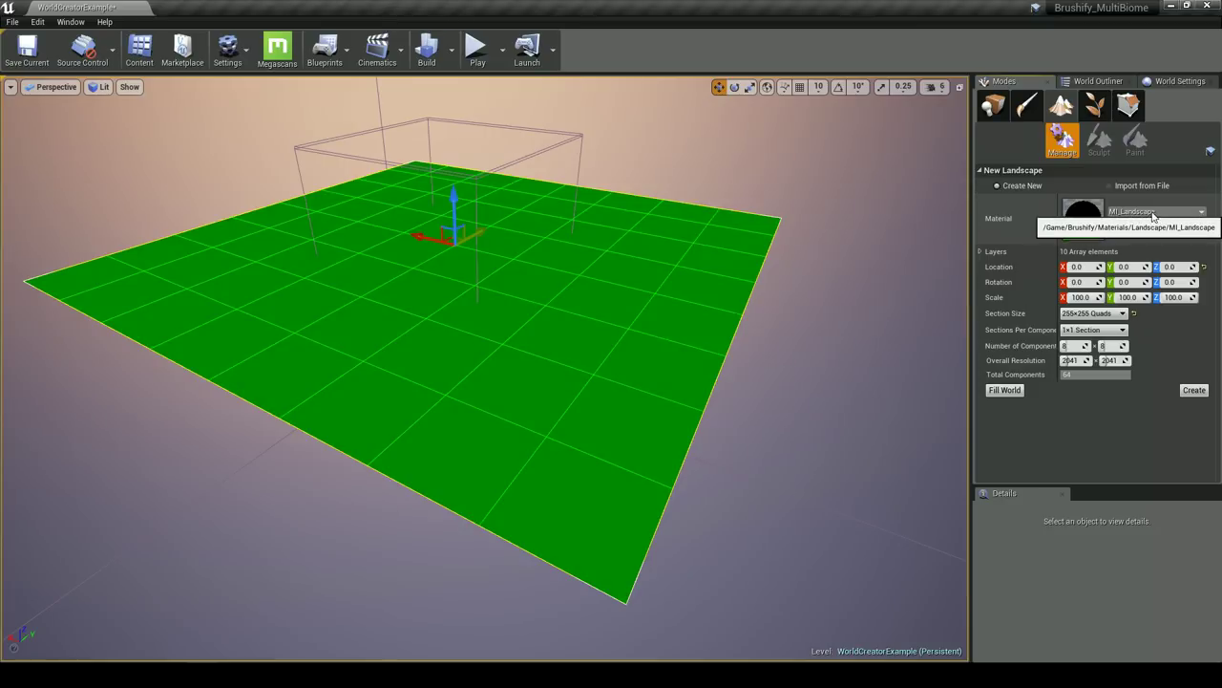
{"action": "left_click", "coordinate": [1189, 390]}
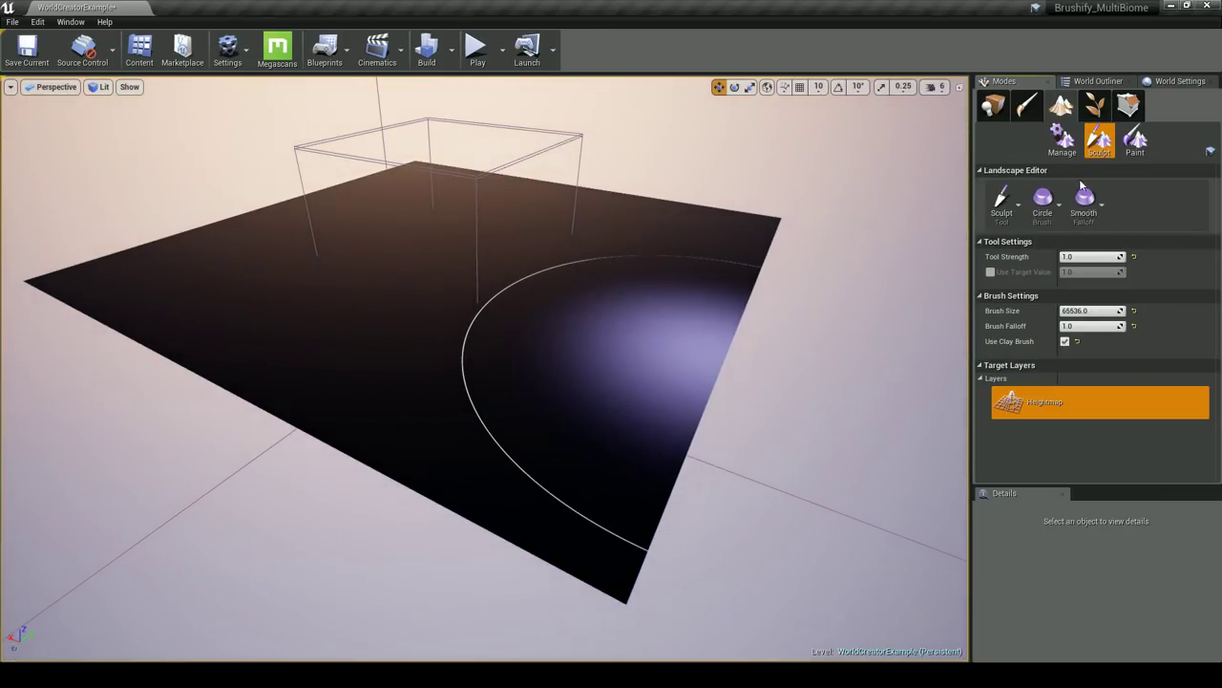
{"action": "mouse_move", "coordinate": [500, 330]}
{"action": "right_mouse_down"}
{"action": "mouse_move", "coordinate": [527, 334]}
{"action": "mouse_move", "coordinate": [489, 315]}
{"action": "mouse_move", "coordinate": [505, 329]}
{"action": "right_mouse_up"}
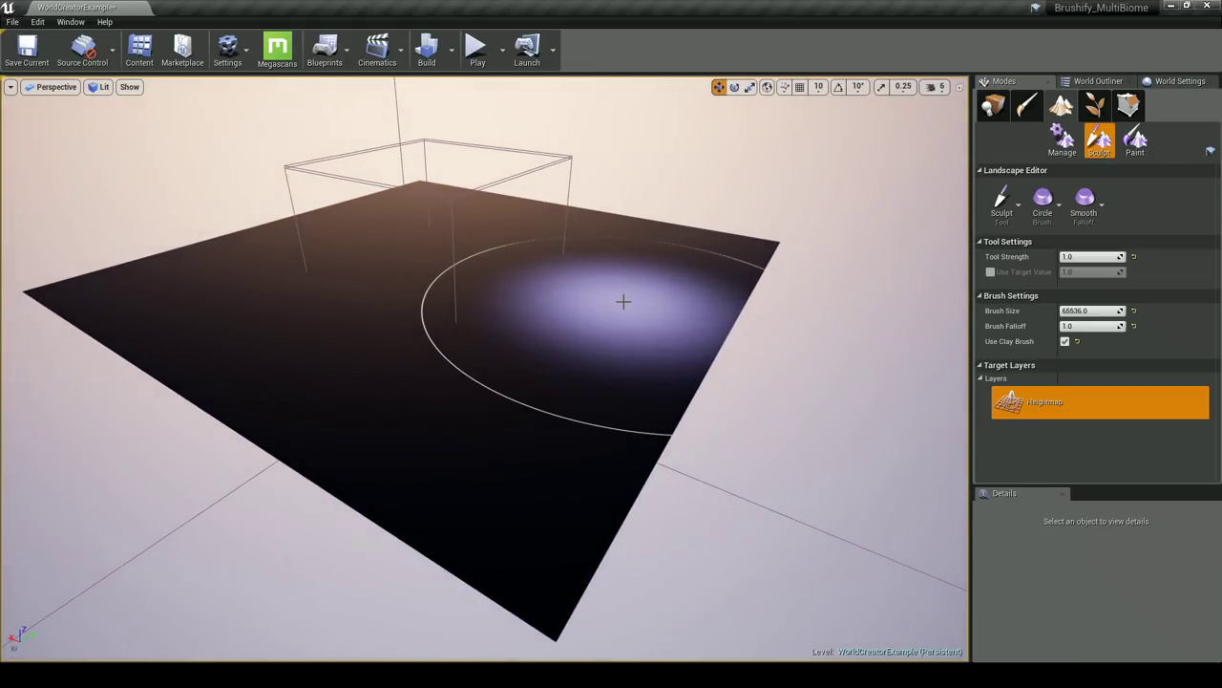
{"action": "right_click_drag", "start_coordinate": [560, 328], "coordinate": [551, 334]}
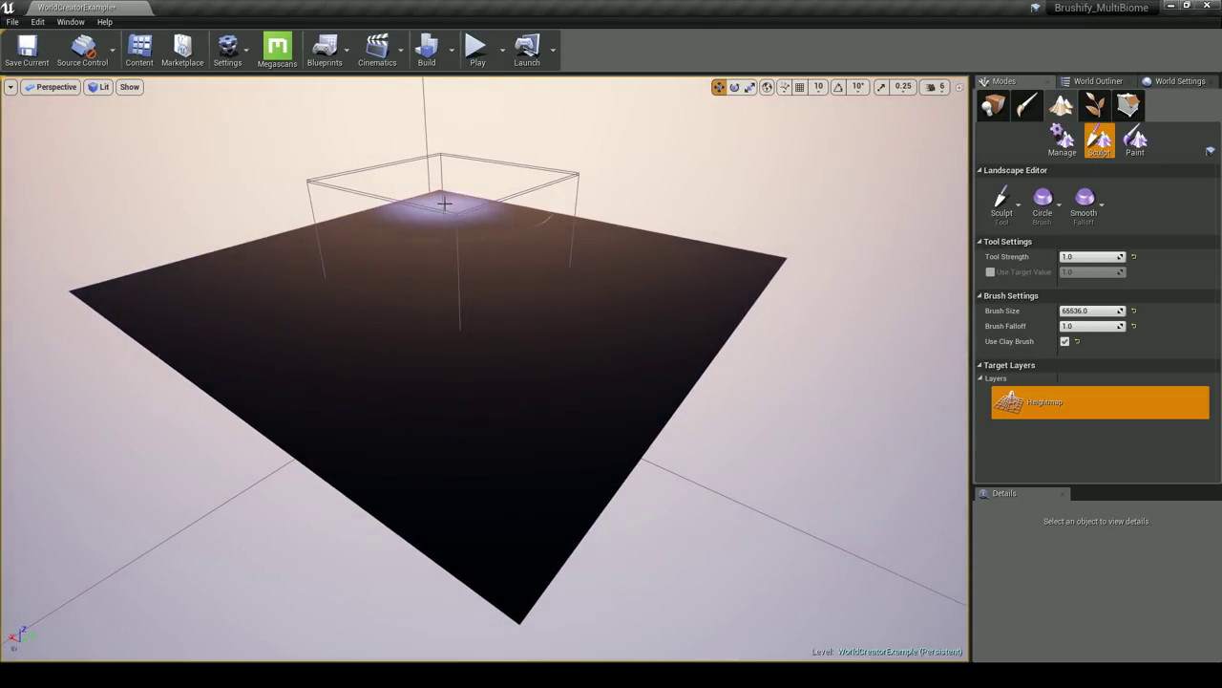
{"action": "right_click_drag", "start_coordinate": [486, 423], "coordinate": [493, 407]}
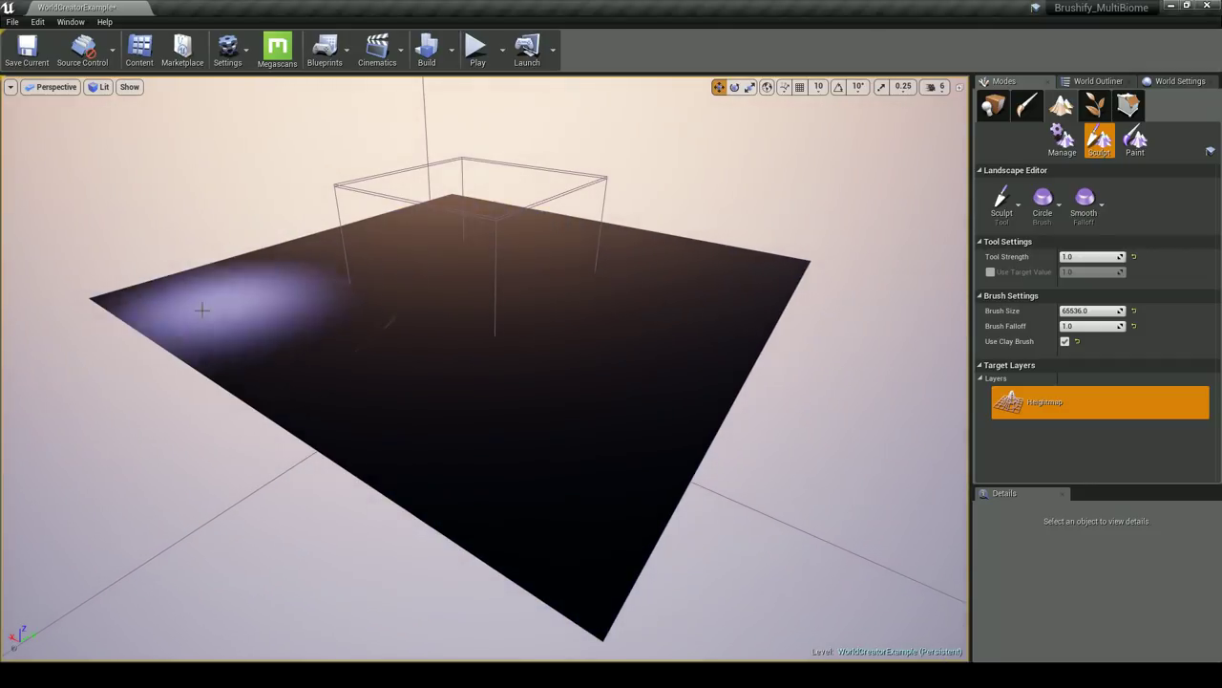
{"action": "mouse_move", "coordinate": [526, 322]}
{"action": "right_mouse_down"}
{"action": "mouse_move", "coordinate": [508, 321]}
{"action": "mouse_move", "coordinate": [533, 335]}
{"action": "mouse_move", "coordinate": [511, 313]}
{"action": "mouse_move", "coordinate": [545, 321]}
{"action": "right_mouse_up"}
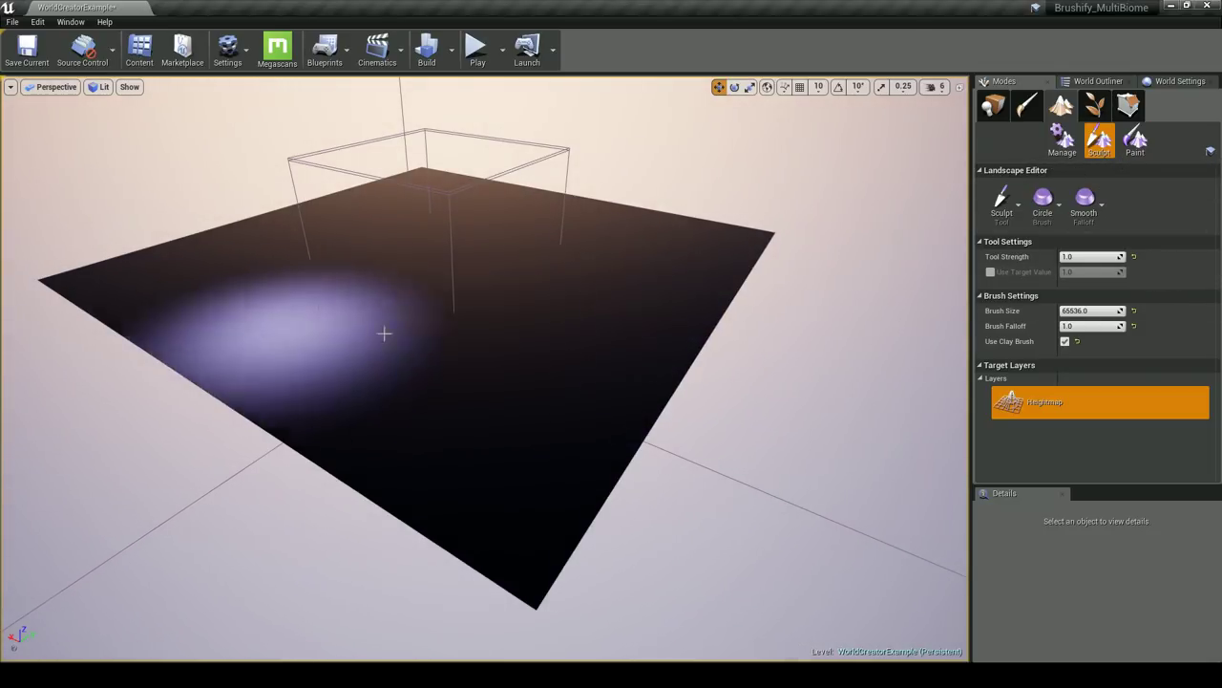
Create a weight-blended layer info for the Grass paint layer, named Grass_LayerInfo2, in the WorldCreatorExample Layerinfos folder
{"action": "left_click", "coordinate": [1138, 153]}
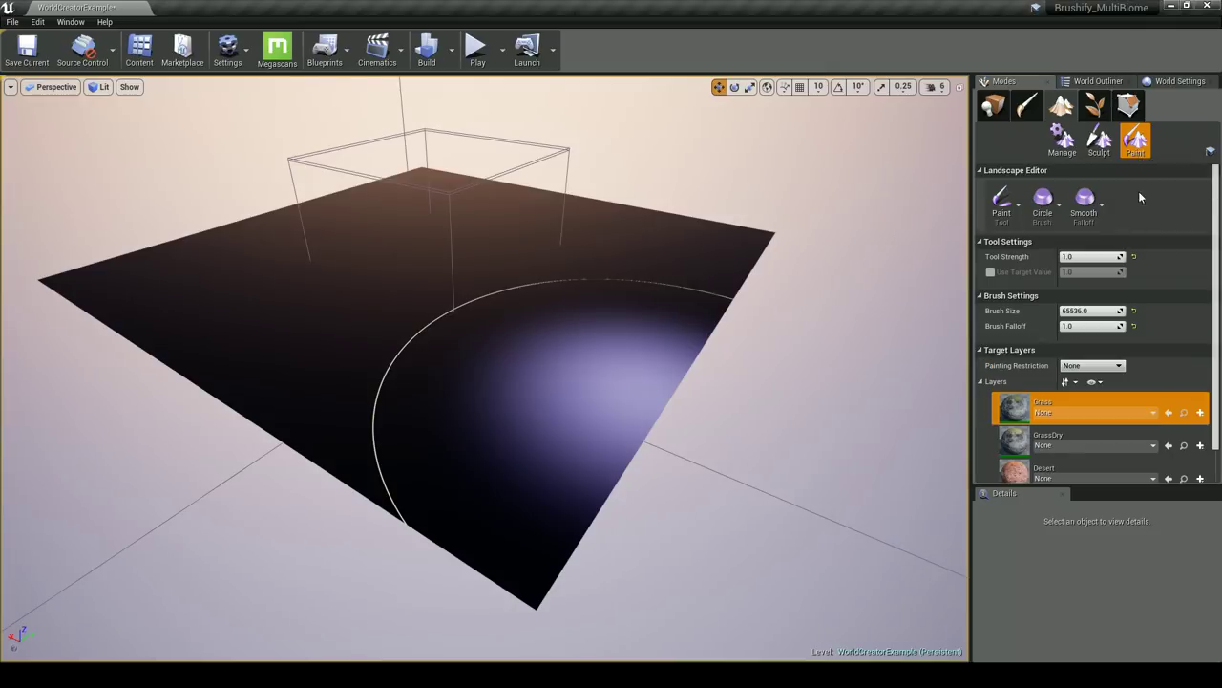
{"action": "scroll", "coordinate": [1131, 349], "scroll_direction": "down", "scroll_amount": 2}
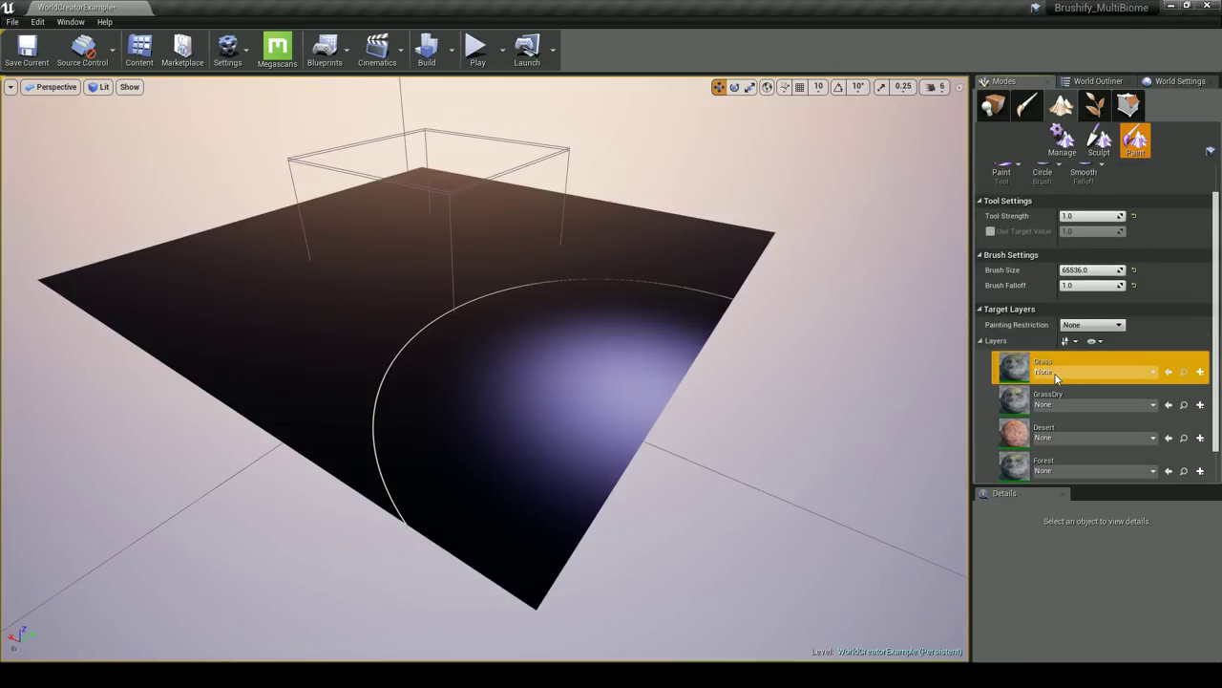
{"action": "left_click", "coordinate": [1200, 371]}
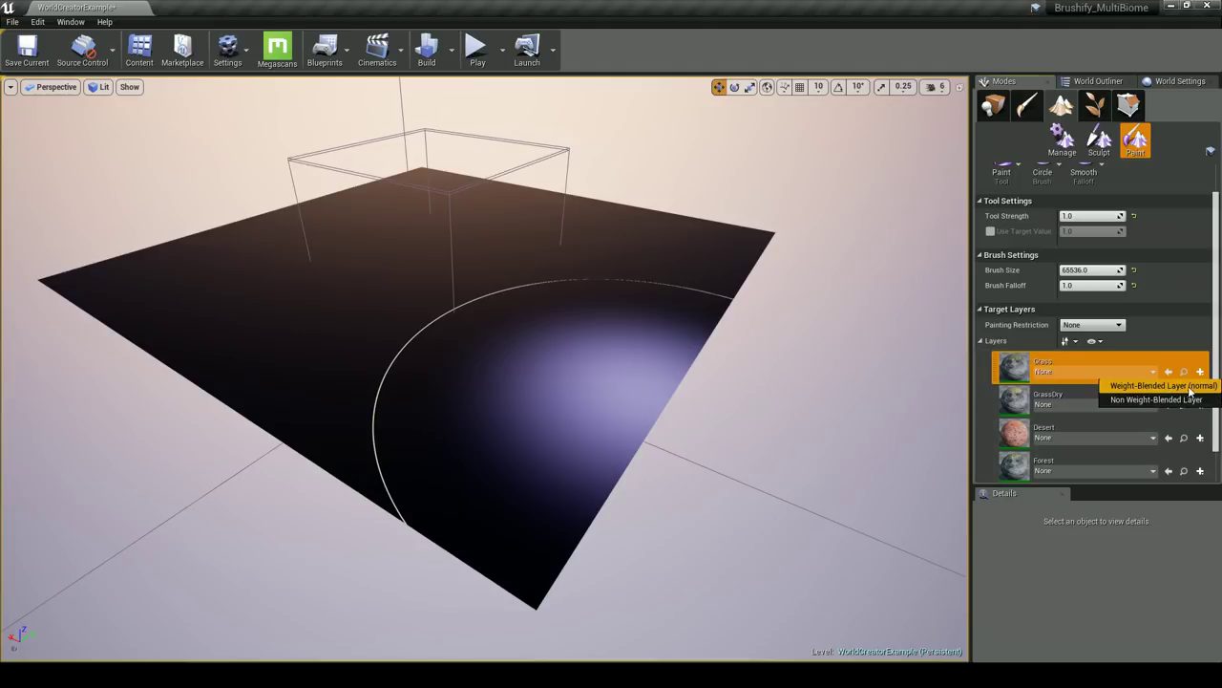
{"action": "left_click", "coordinate": [1189, 385]}
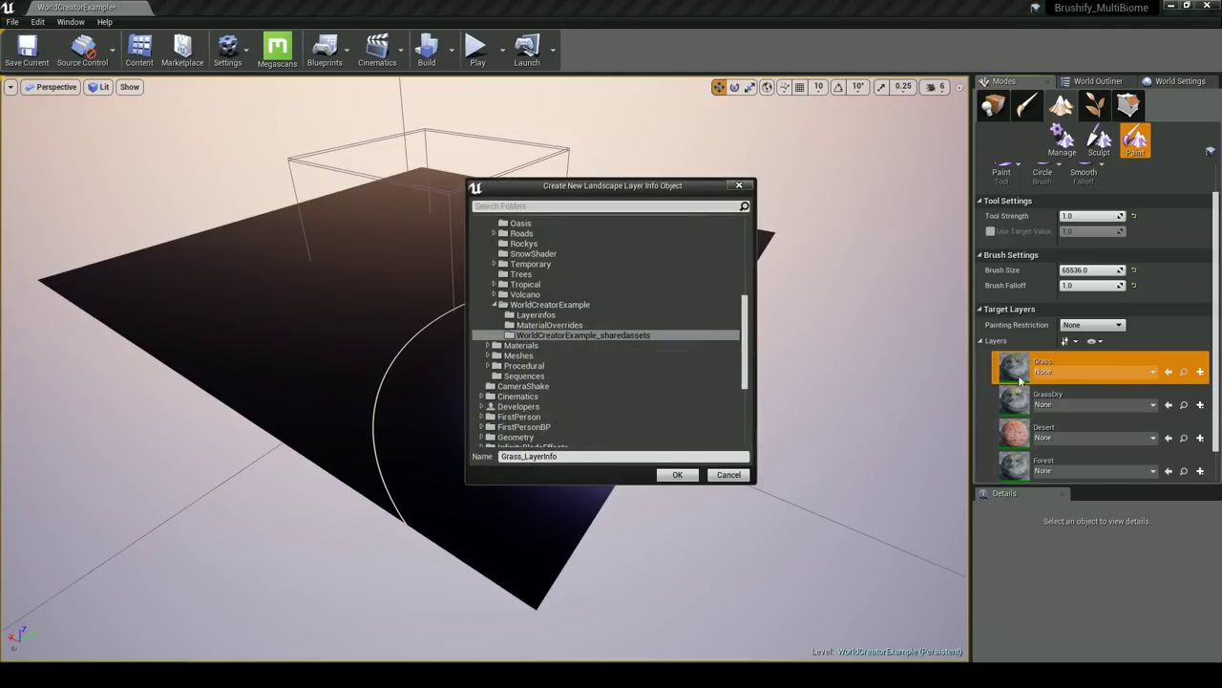
{"action": "left_click", "coordinate": [565, 314]}
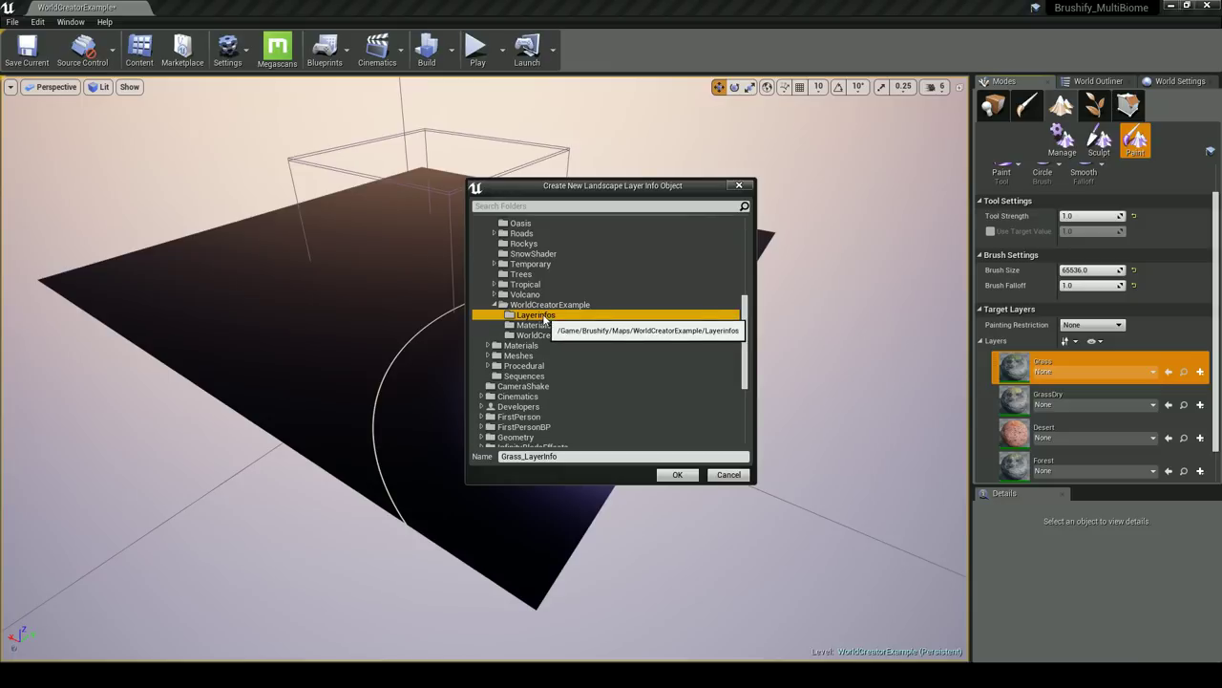
{"action": "left_click", "coordinate": [564, 456]}
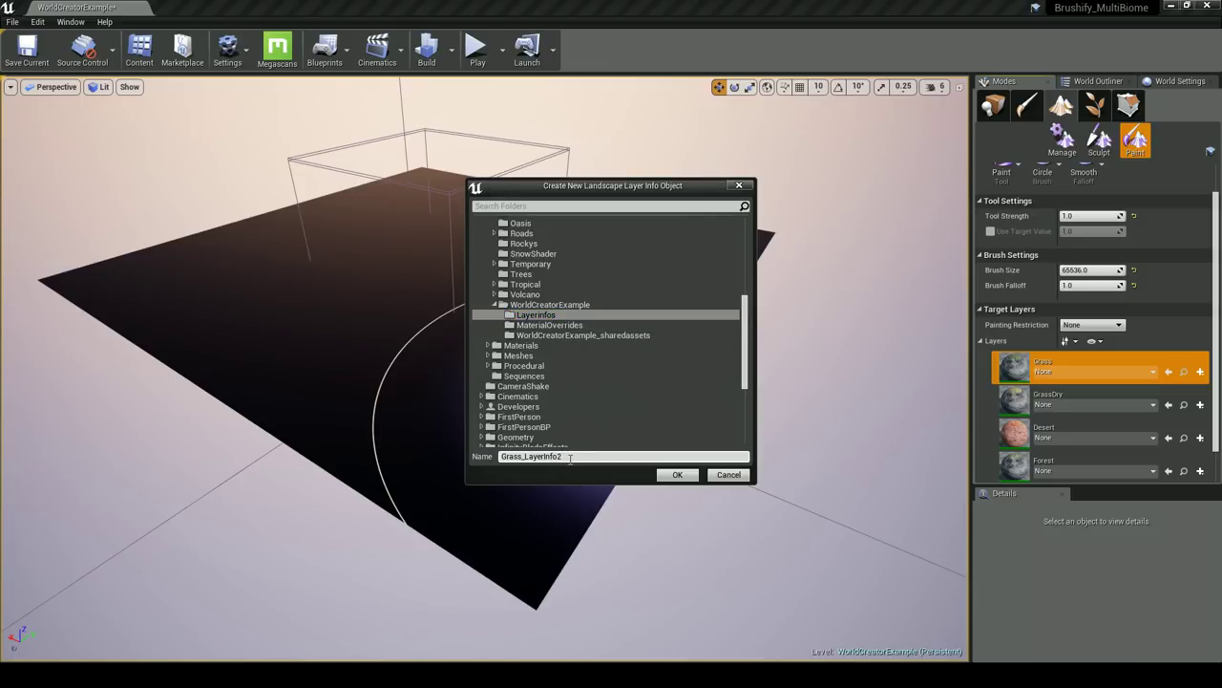
{"action": "left_click", "coordinate": [672, 476]}
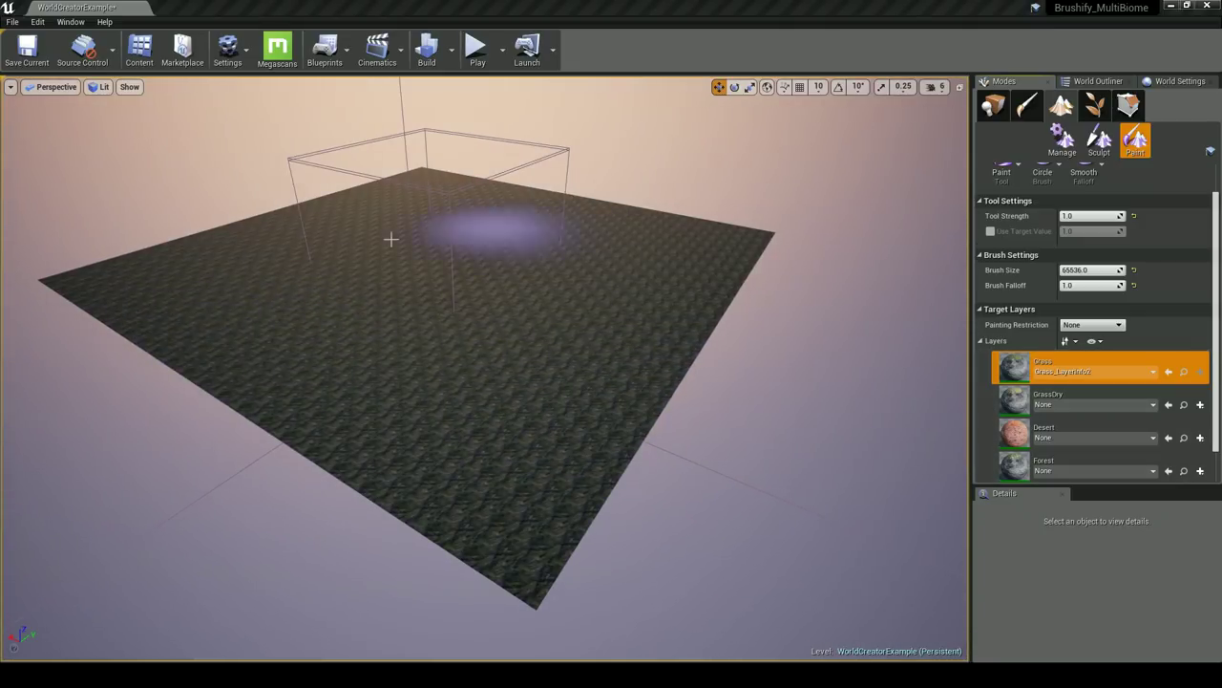
{"action": "mouse_move", "coordinate": [513, 382]}
{"action": "right_mouse_down"}
{"action": "mouse_move", "coordinate": [583, 382]}
{"action": "mouse_move", "coordinate": [621, 401]}
{"action": "right_mouse_up"}
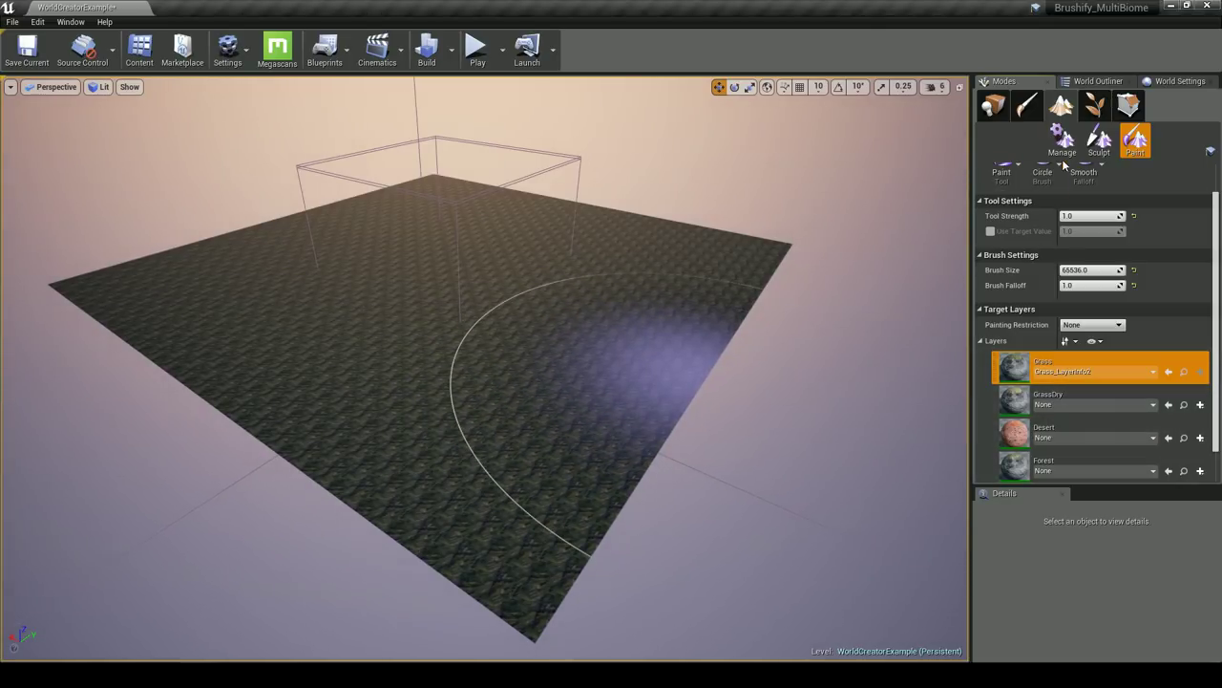
Import WC_Heightmap.png into the landscape's Heightmap layer, accepting the color PNG and padding or clipping to fit
{"action": "left_click", "coordinate": [1100, 143]}
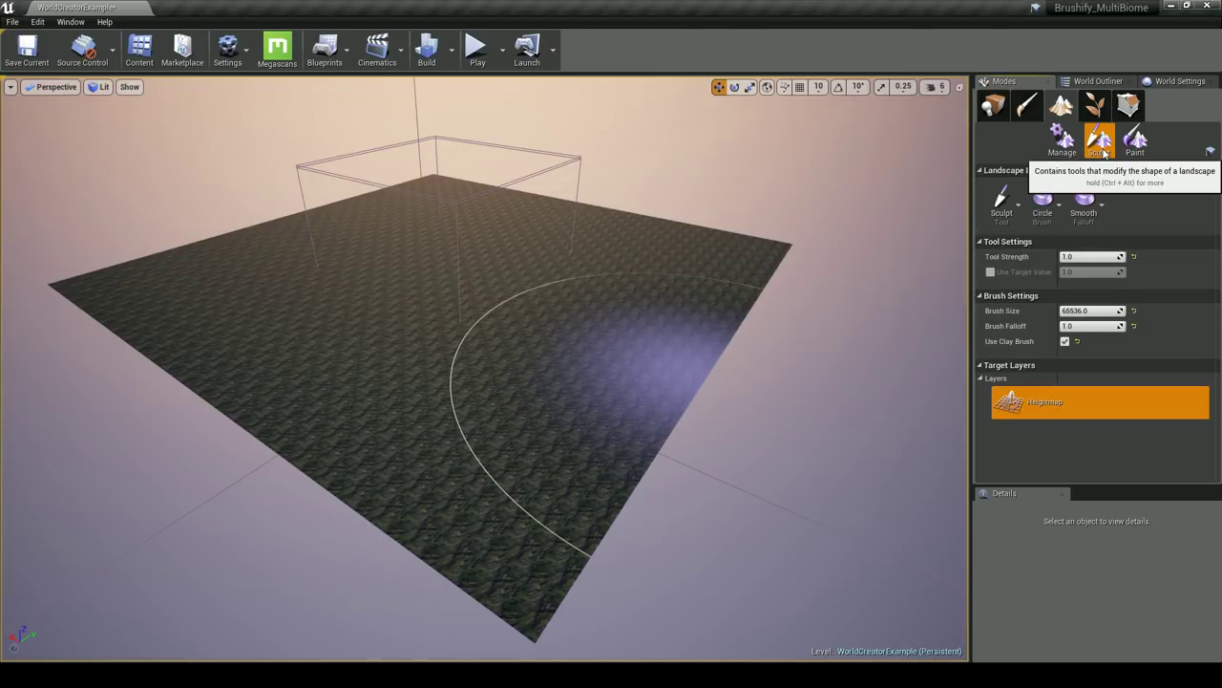
{"action": "key", "text": "alt+z"}
{"action": "key", "text": "alt+z"}
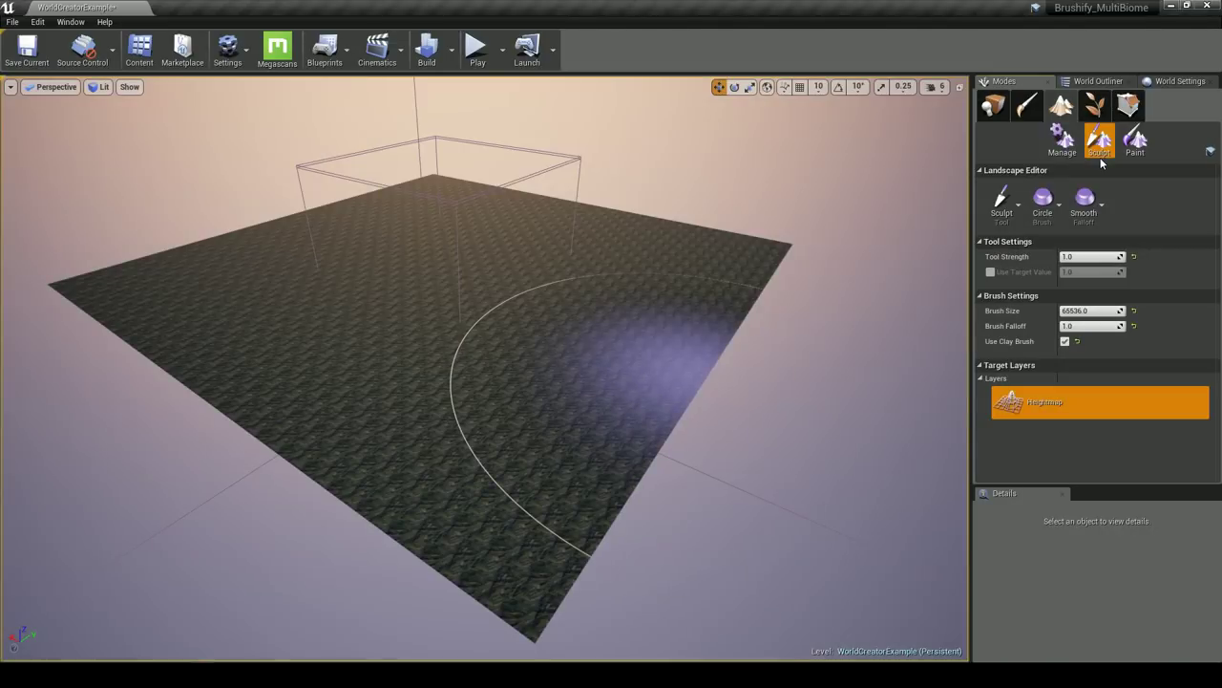
{"action": "right_click", "coordinate": [1076, 396]}
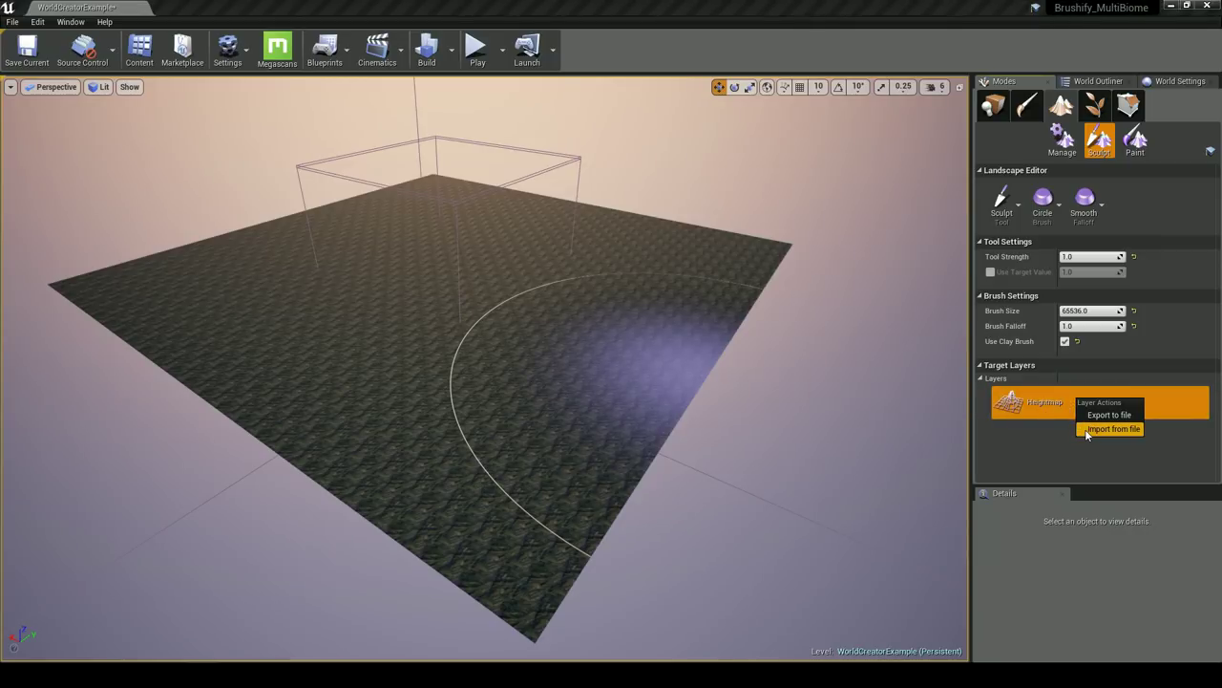
{"action": "left_click", "coordinate": [1089, 432]}
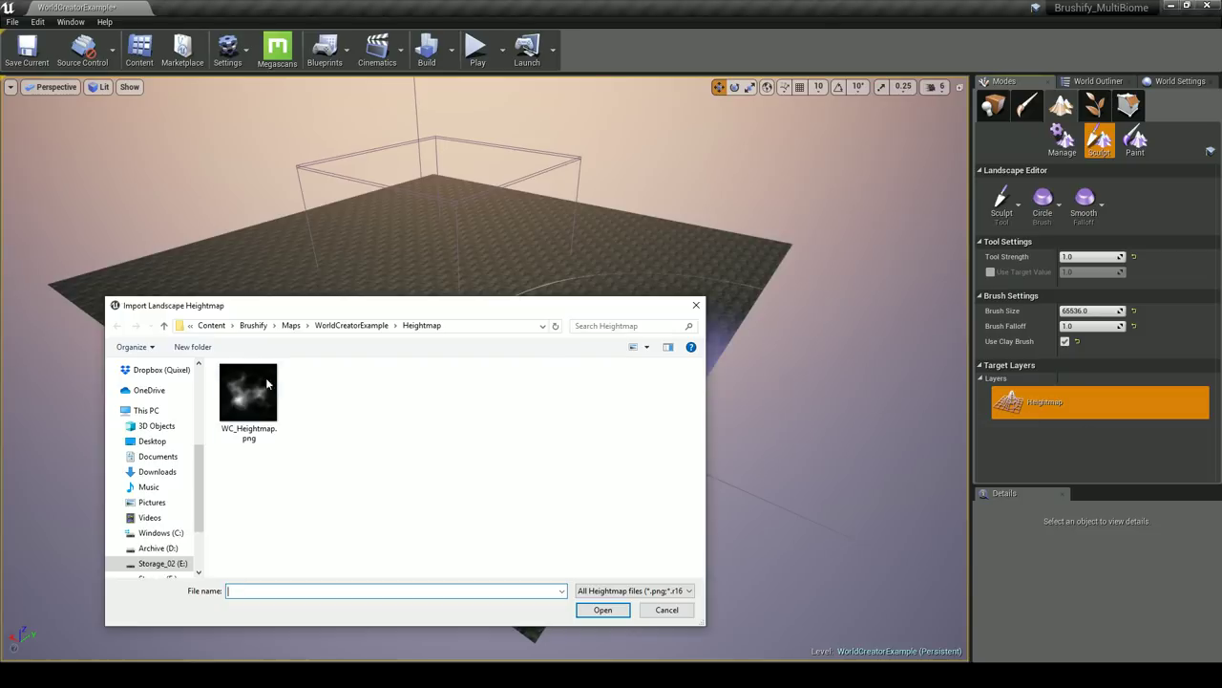
{"action": "double_click", "coordinate": [245, 406]}
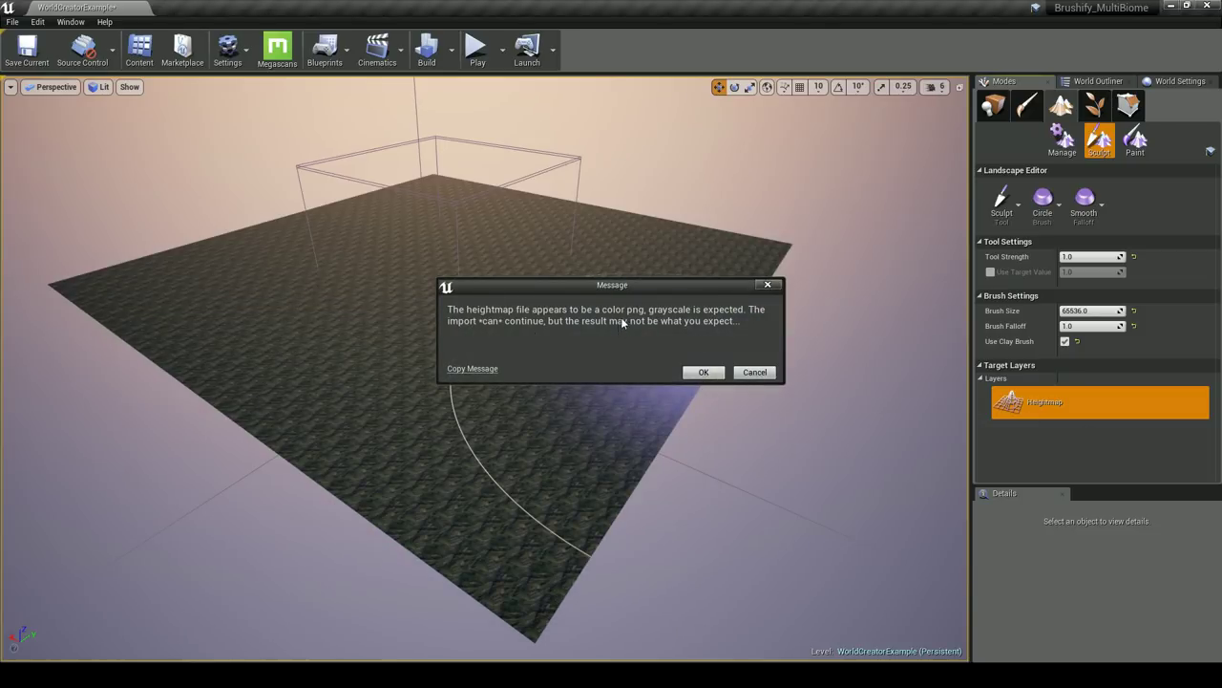
{"action": "left_click", "coordinate": [702, 372]}
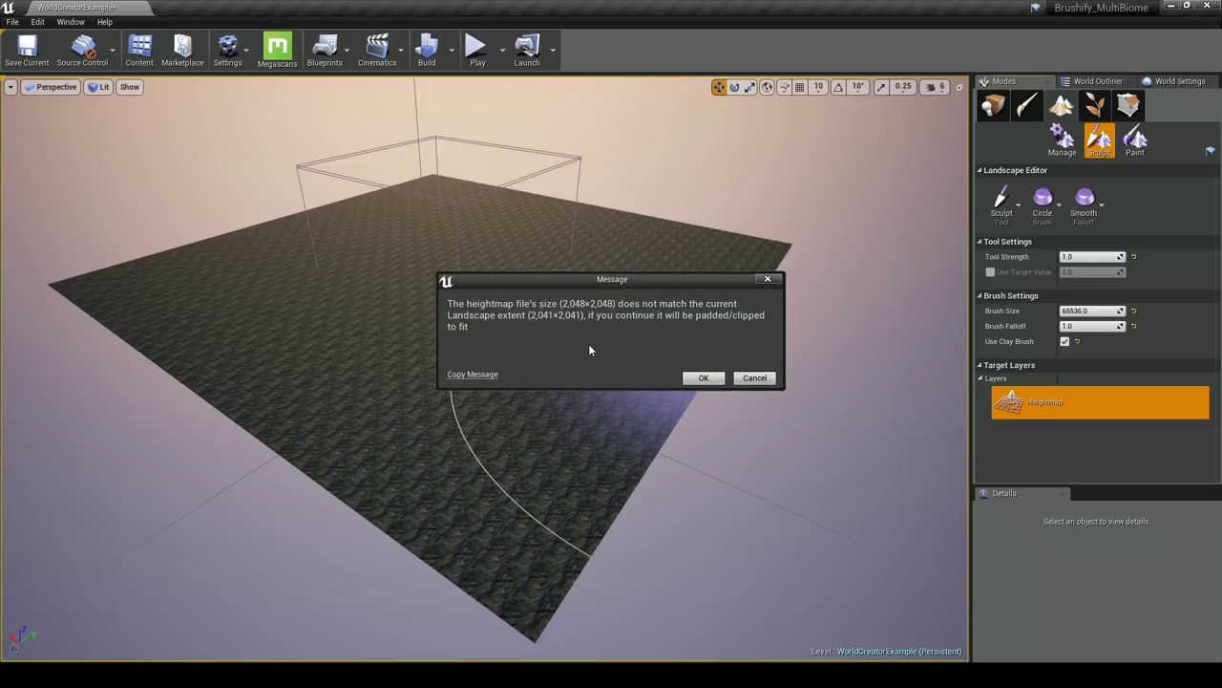
{"action": "left_click", "coordinate": [697, 380]}
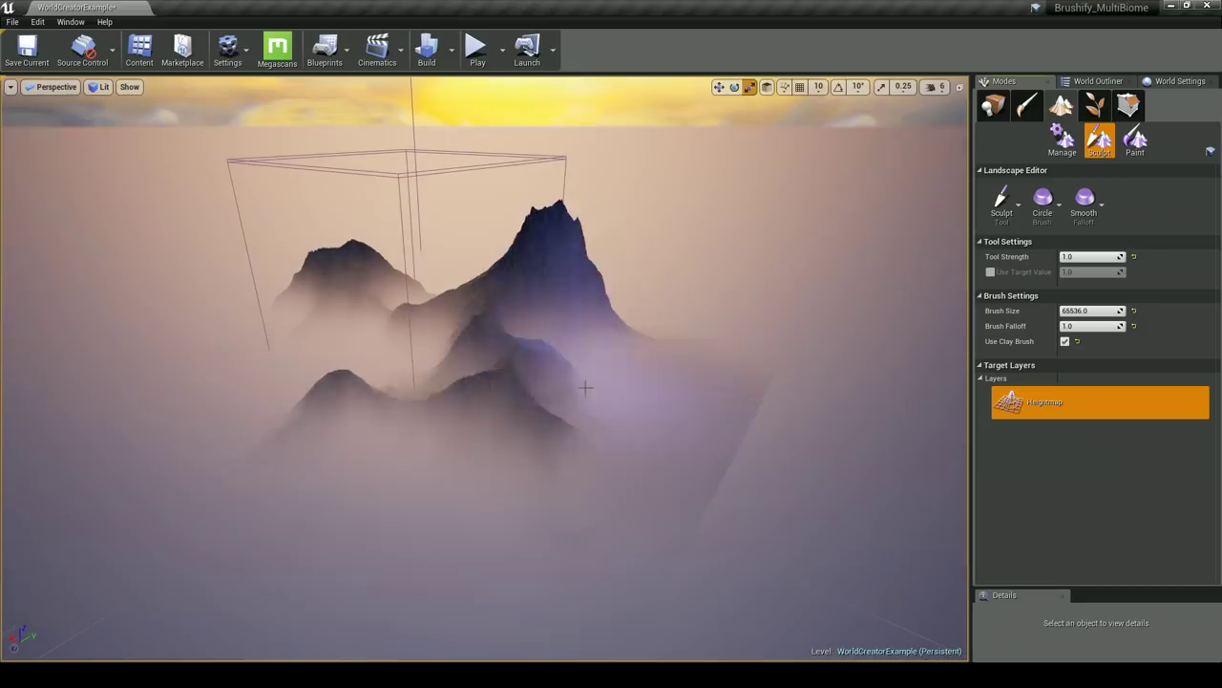
Open WC_Heightmap.png from the Heightmap folder in Photoshop
{"action": "mouse_move", "coordinate": [584, 388]}
{"action": "right_mouse_down"}
{"action": "mouse_move", "coordinate": [663, 390]}
{"action": "mouse_move", "coordinate": [585, 382]}
{"action": "right_mouse_up"}
{"action": "right_click_drag", "start_coordinate": [636, 279], "coordinate": [507, 345]}
{"action": "right_click_drag", "start_coordinate": [619, 357], "coordinate": [626, 346]}
{"action": "key", "text": "w"}
{"action": "key", "text": "s"}
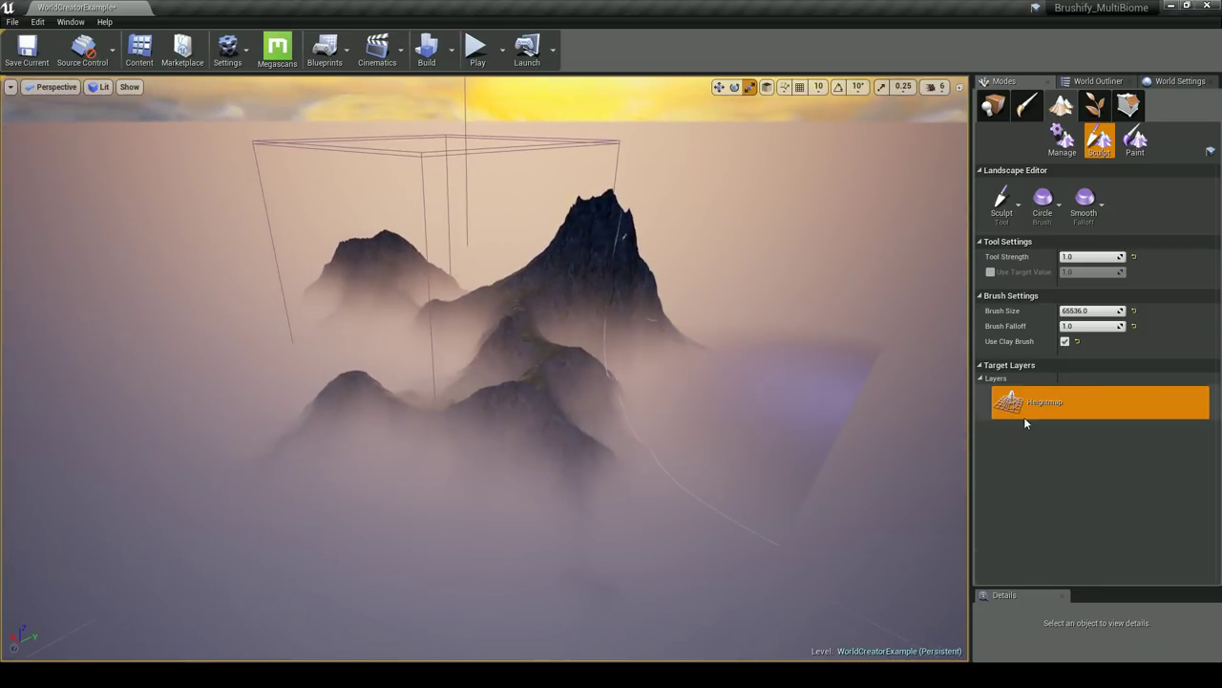
{"action": "right_click_drag", "start_coordinate": [549, 349], "coordinate": [535, 350]}
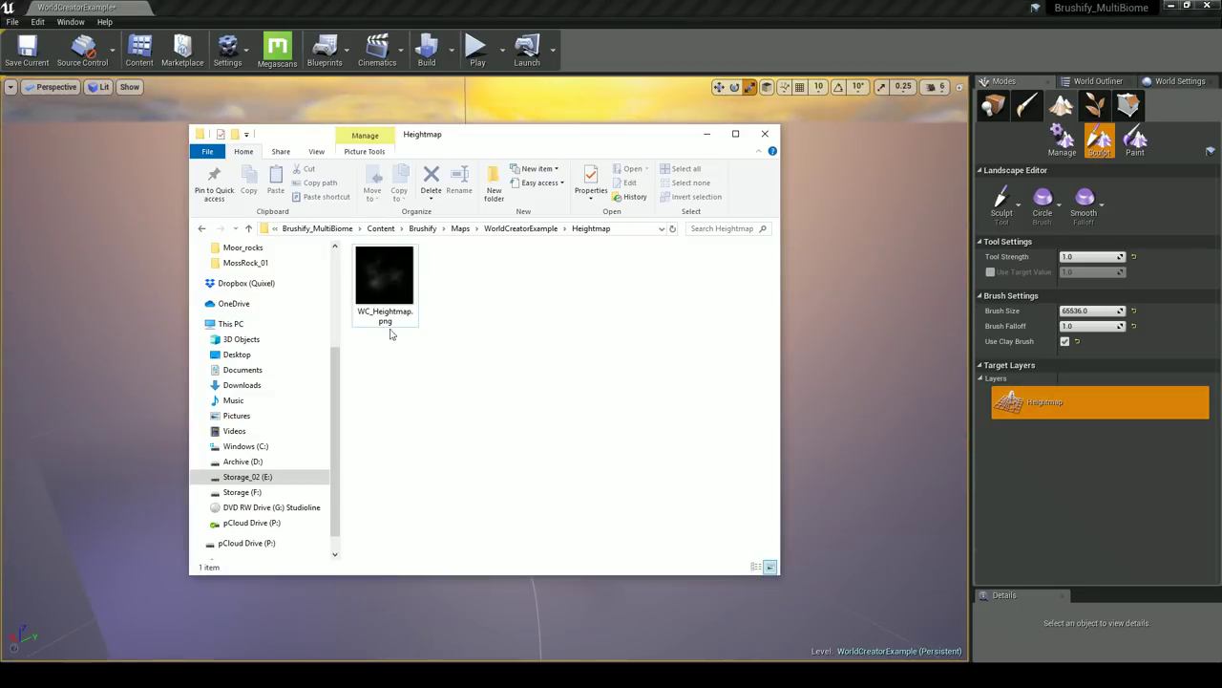
{"action": "right_click", "coordinate": [384, 277]}
{"action": "mouse_move", "coordinate": [410, 484]}
{"action": "left_click", "coordinate": [621, 489]}
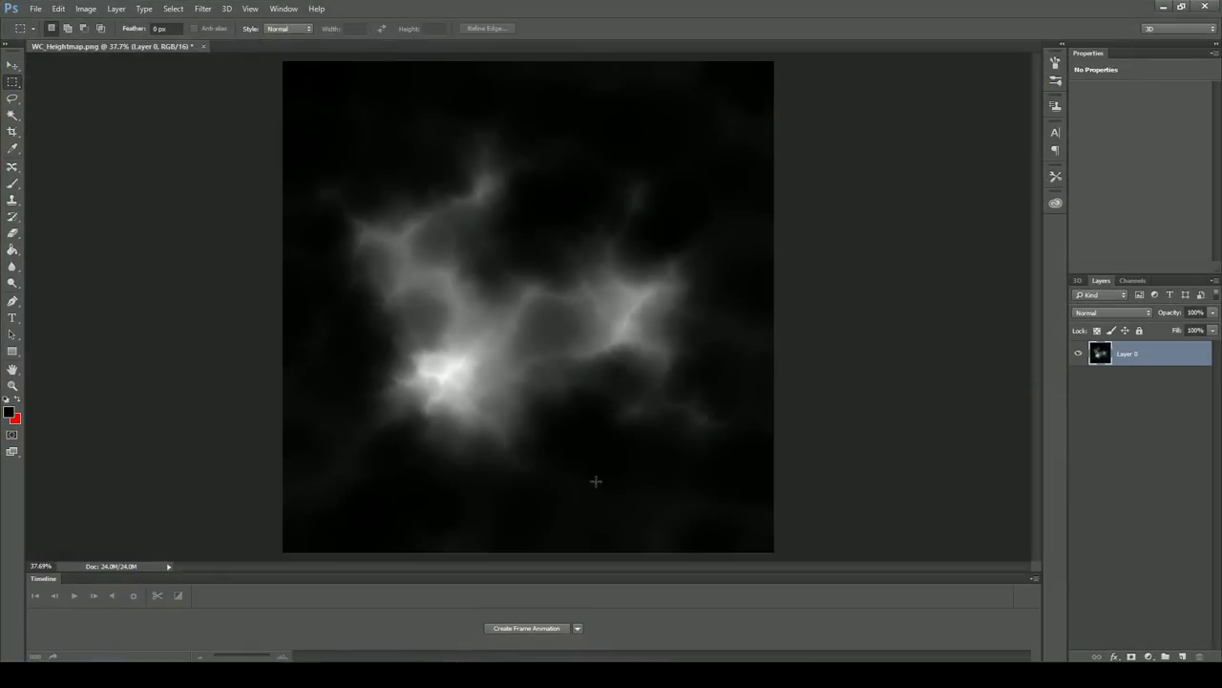
{"action": "scroll", "coordinate": [482, 399], "scroll_direction": "down", "scroll_amount": 1, "text": "alt"}
{"action": "scroll", "coordinate": [521, 344], "scroll_direction": "up", "scroll_amount": 1, "text": "alt"}
{"action": "scroll", "coordinate": [527, 334], "scroll_direction": "down", "scroll_amount": 1, "text": "alt"}
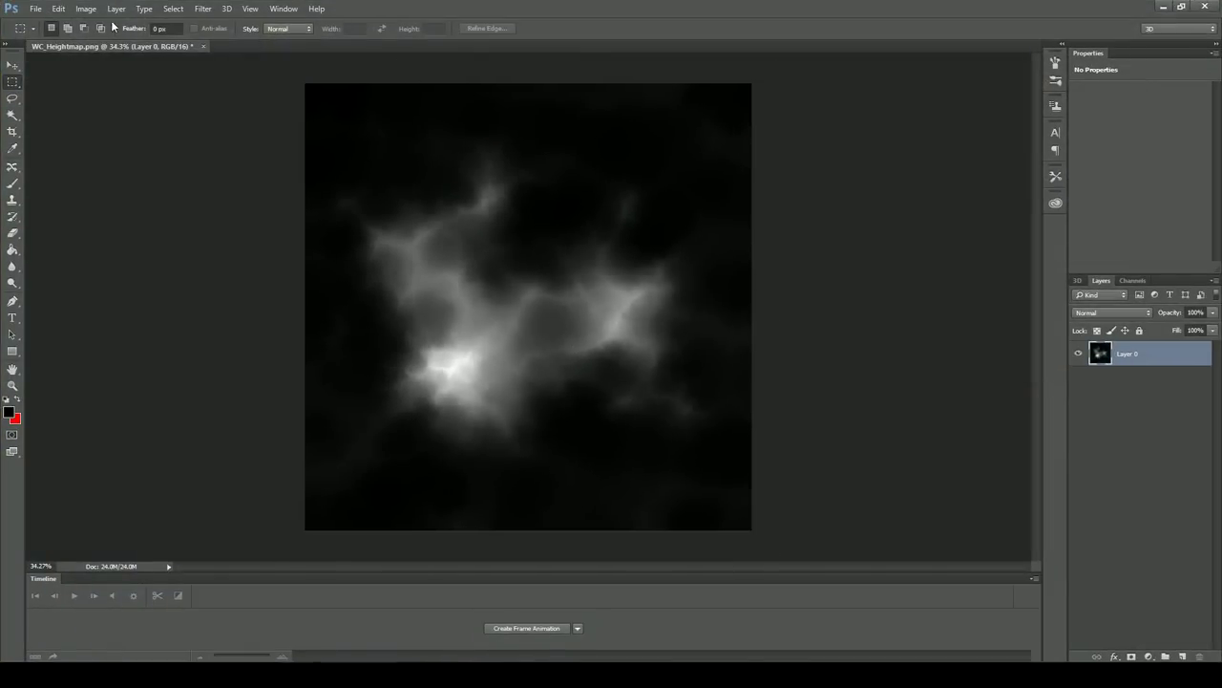
Darken the heightmap with a Levels adjustment that lowers the white output level to 56
{"action": "left_click", "coordinate": [86, 9]}
{"action": "mouse_move", "coordinate": [106, 41]}
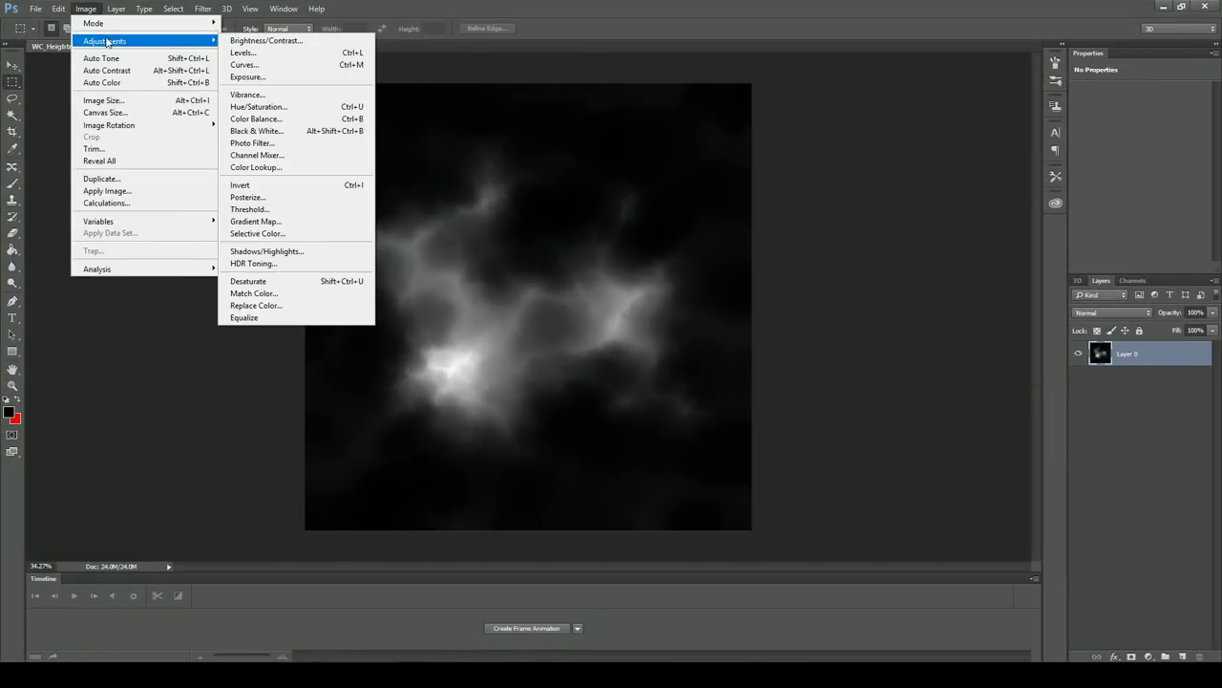
{"action": "left_click", "coordinate": [265, 59]}
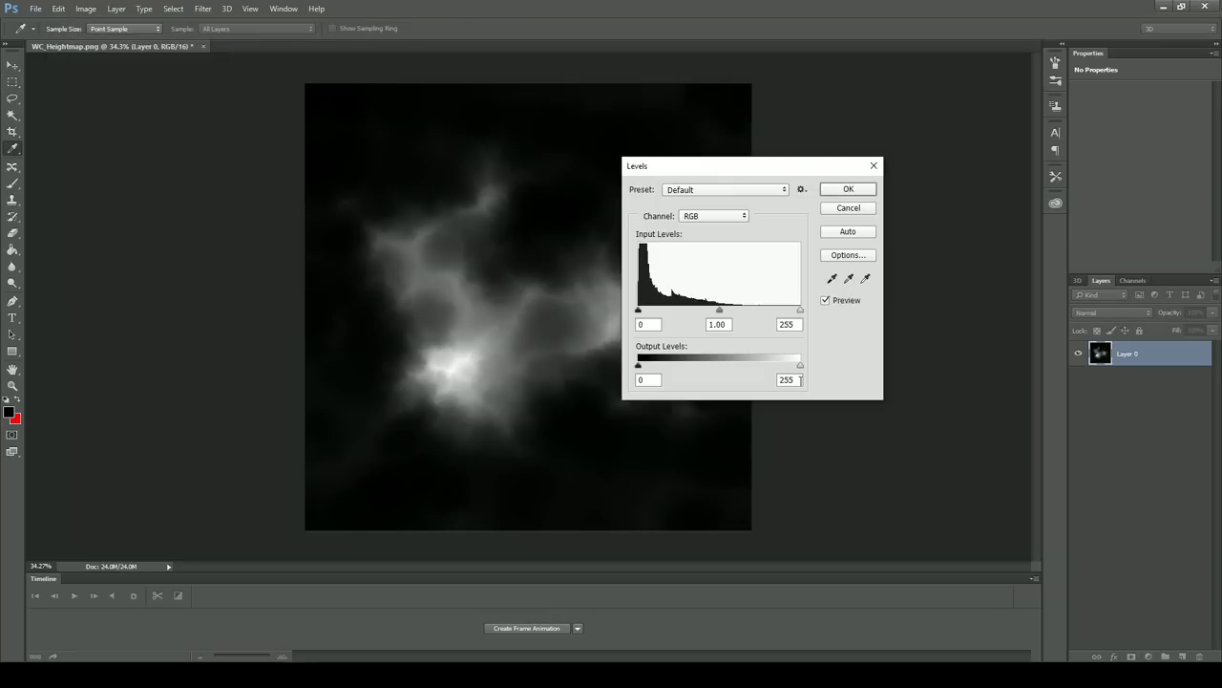
{"action": "left_click_drag", "start_coordinate": [796, 371], "coordinate": [686, 373]}
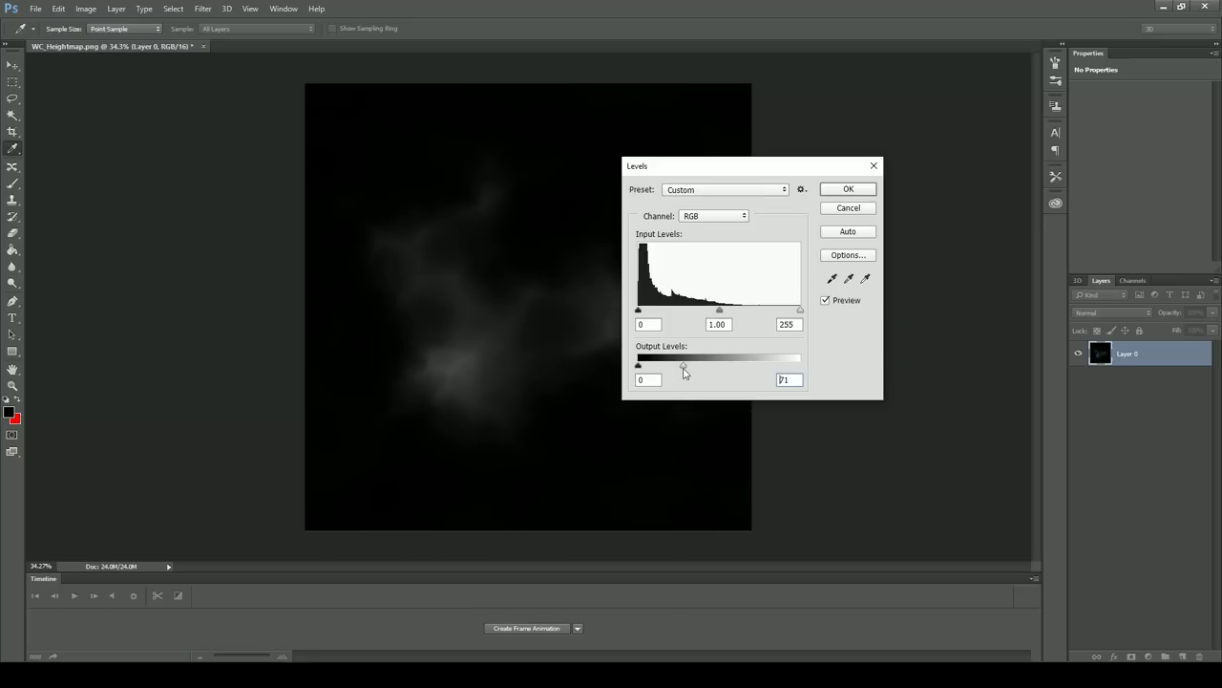
{"action": "mouse_move", "coordinate": [691, 370]}
{"action": "left_mouse_down"}
{"action": "mouse_move", "coordinate": [846, 379]}
{"action": "mouse_move", "coordinate": [672, 379]}
{"action": "left_mouse_up"}
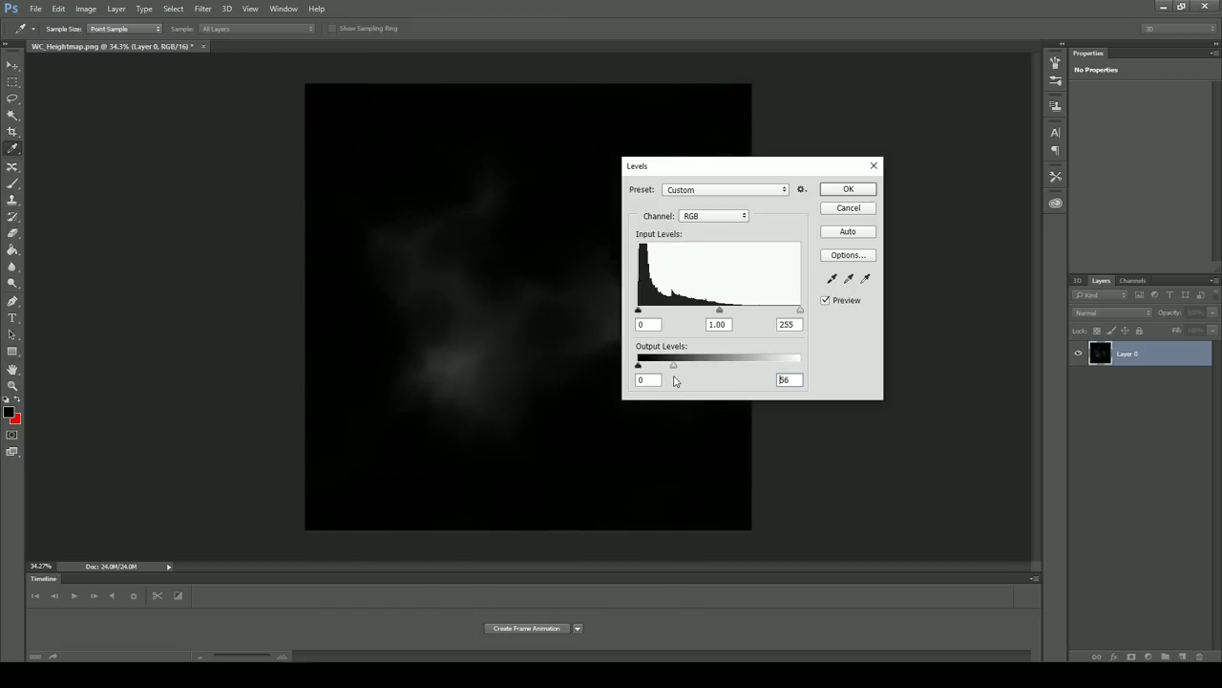
{"action": "left_click", "coordinate": [842, 190]}
{"action": "key", "text": "m"}
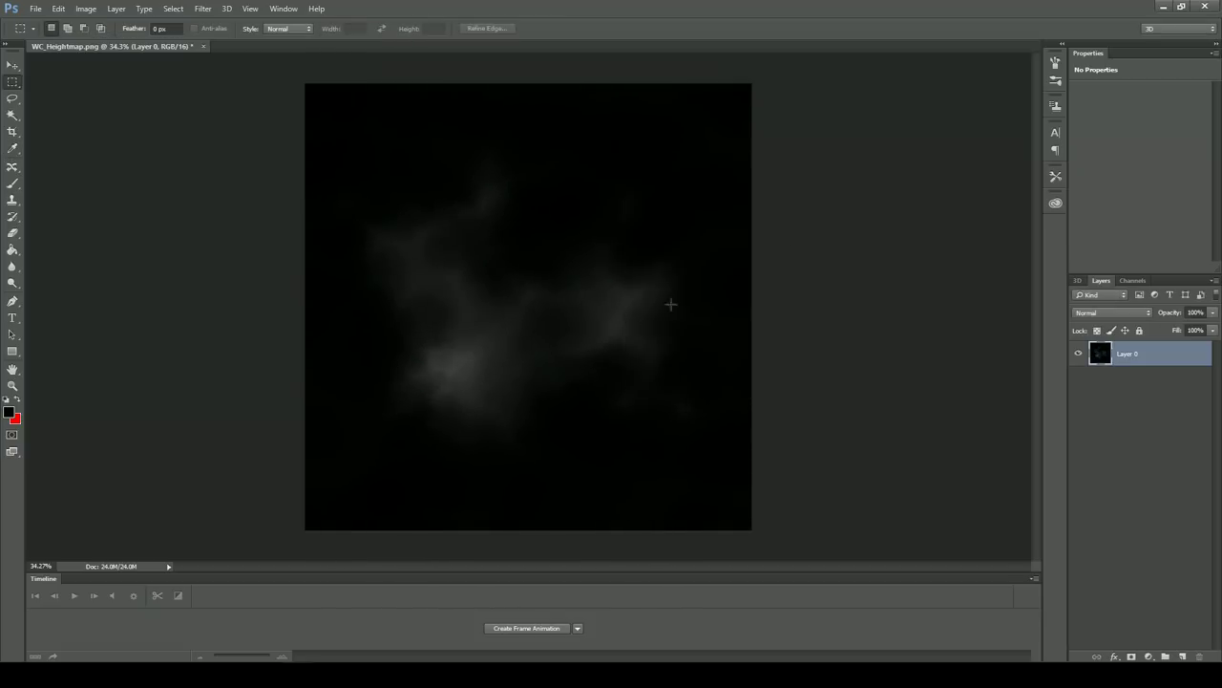
{"action": "scroll", "coordinate": [696, 289], "scroll_direction": "up", "scroll_amount": 1, "text": "alt"}
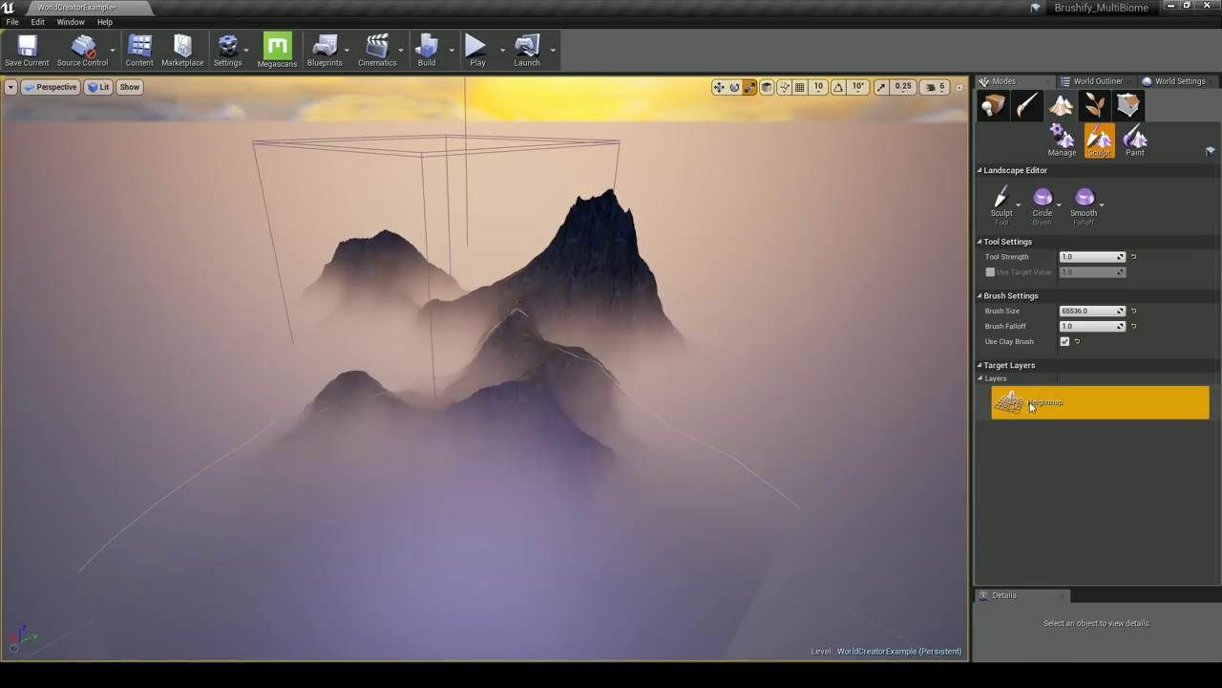
Switch to Unreal Editor and reimport the edited heightmap into the landscape's Heightmap layer, accepting the color PNG
{"action": "right_click", "coordinate": [1031, 401]}
{"action": "left_click", "coordinate": [996, 448]}
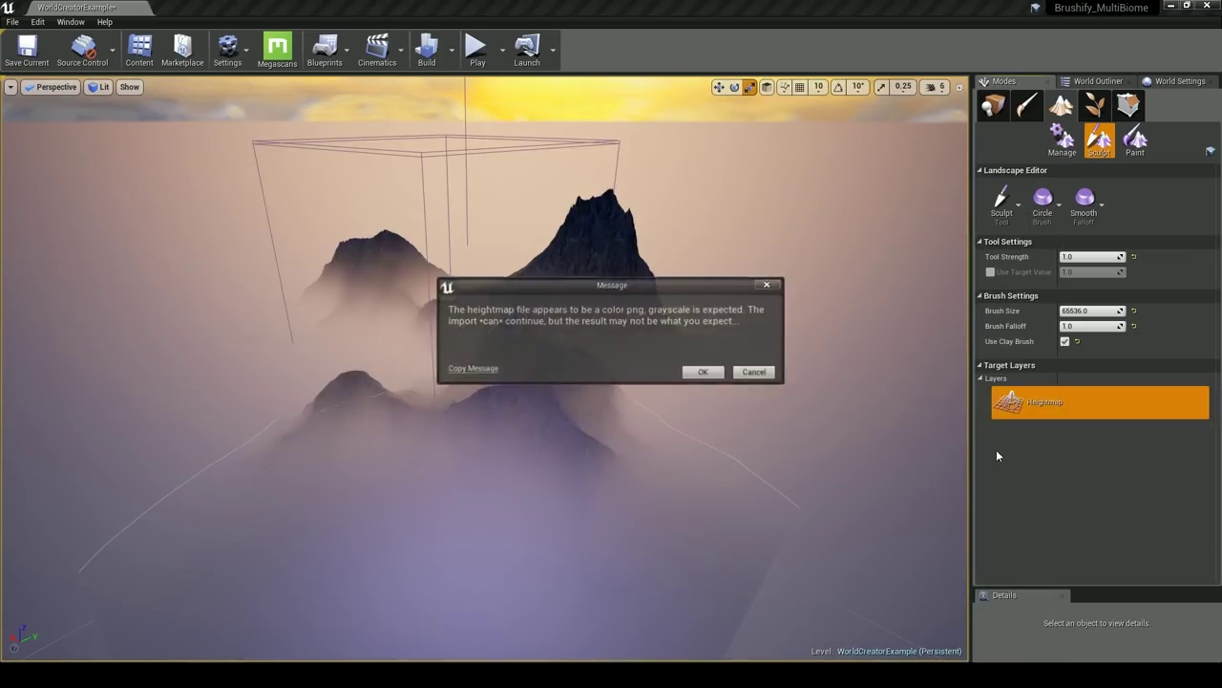
{"action": "left_click", "coordinate": [704, 373]}
{"action": "left_click", "coordinate": [707, 375]}
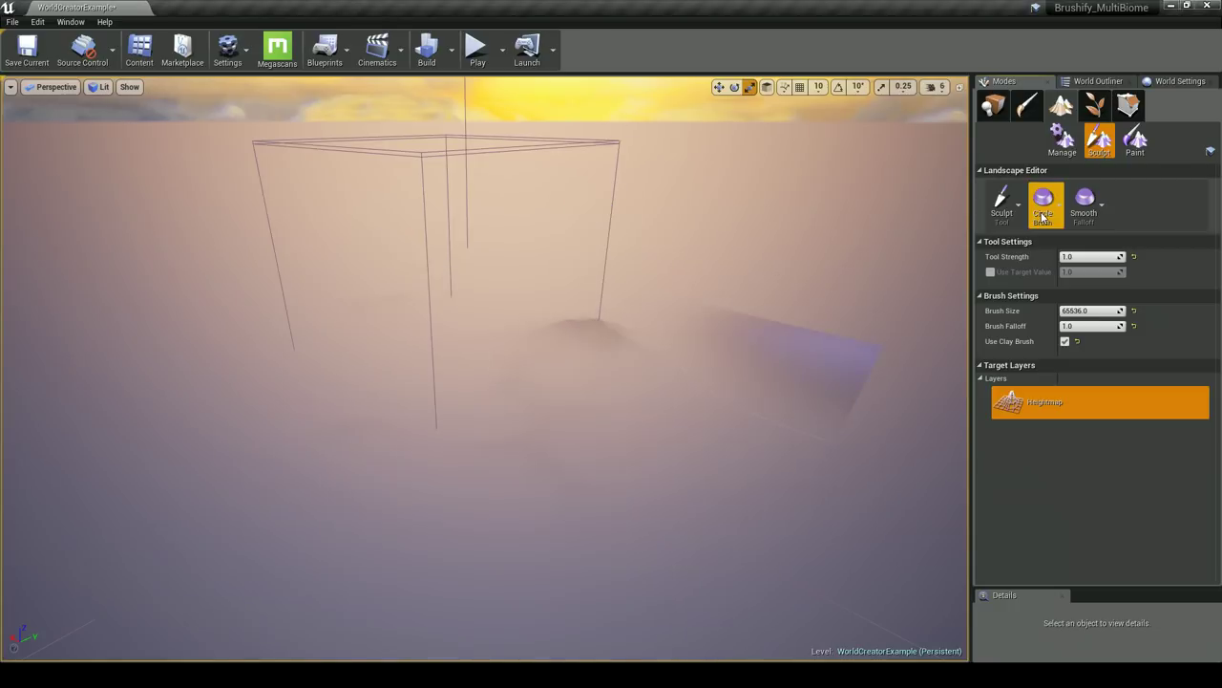
Select the ExponentialHeightFog actor and lower it to a Z location of about -9291
{"action": "left_click", "coordinate": [993, 106]}
{"action": "left_click", "coordinate": [656, 353]}
{"action": "right_click_drag", "start_coordinate": [599, 335], "coordinate": [623, 341]}
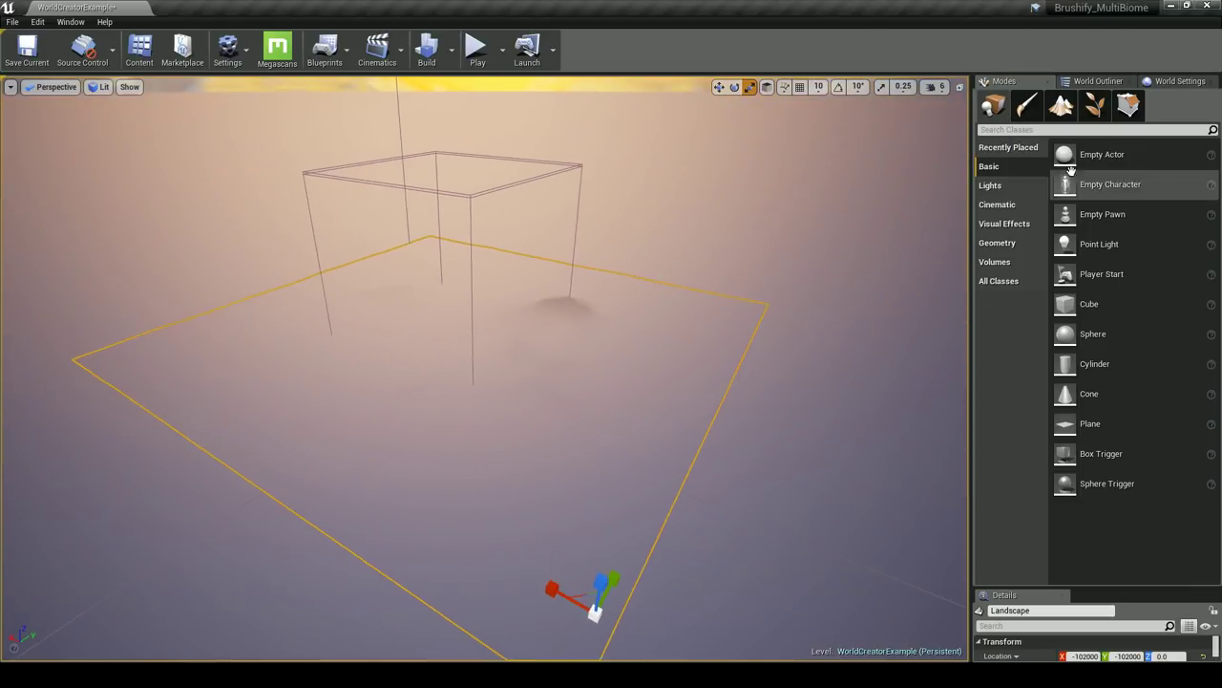
{"action": "left_click", "coordinate": [1091, 83]}
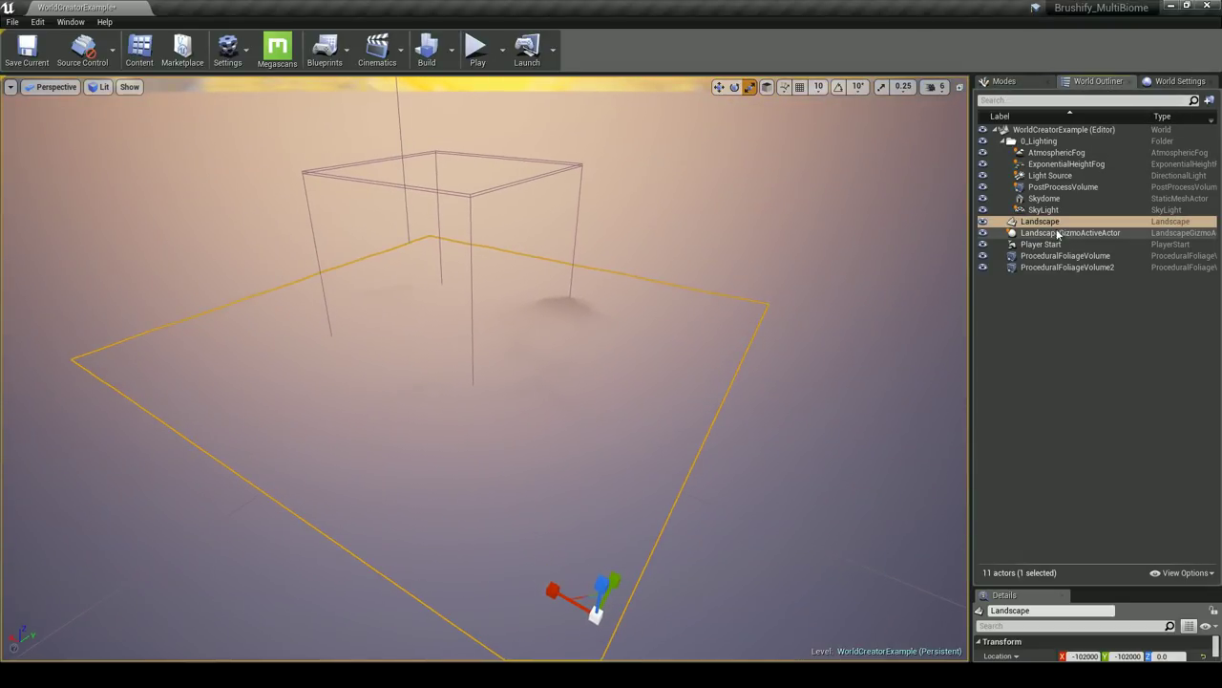
{"action": "left_click", "coordinate": [1065, 164]}
{"action": "left_click_drag", "start_coordinate": [549, 248], "coordinate": [592, 250]}
{"action": "right_click_drag", "start_coordinate": [436, 245], "coordinate": [429, 237]}
{"action": "key", "text": "w"}
{"action": "left_click_drag", "start_coordinate": [401, 227], "coordinate": [405, 254]}
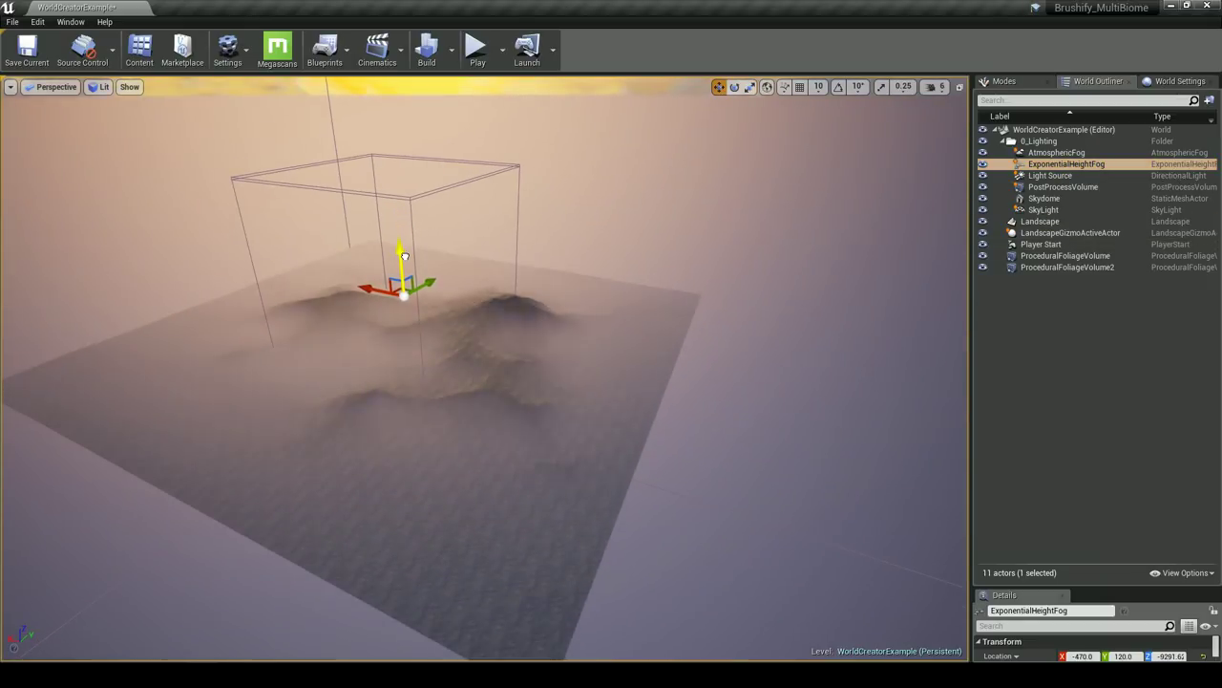
{"action": "key", "text": "Escape"}
Lower the ExponentialHeightFog further to a Z location of about -15221
{"action": "key", "text": "w"}
{"action": "right_click_drag", "start_coordinate": [526, 299], "coordinate": [482, 250]}
{"action": "key", "text": "s"}
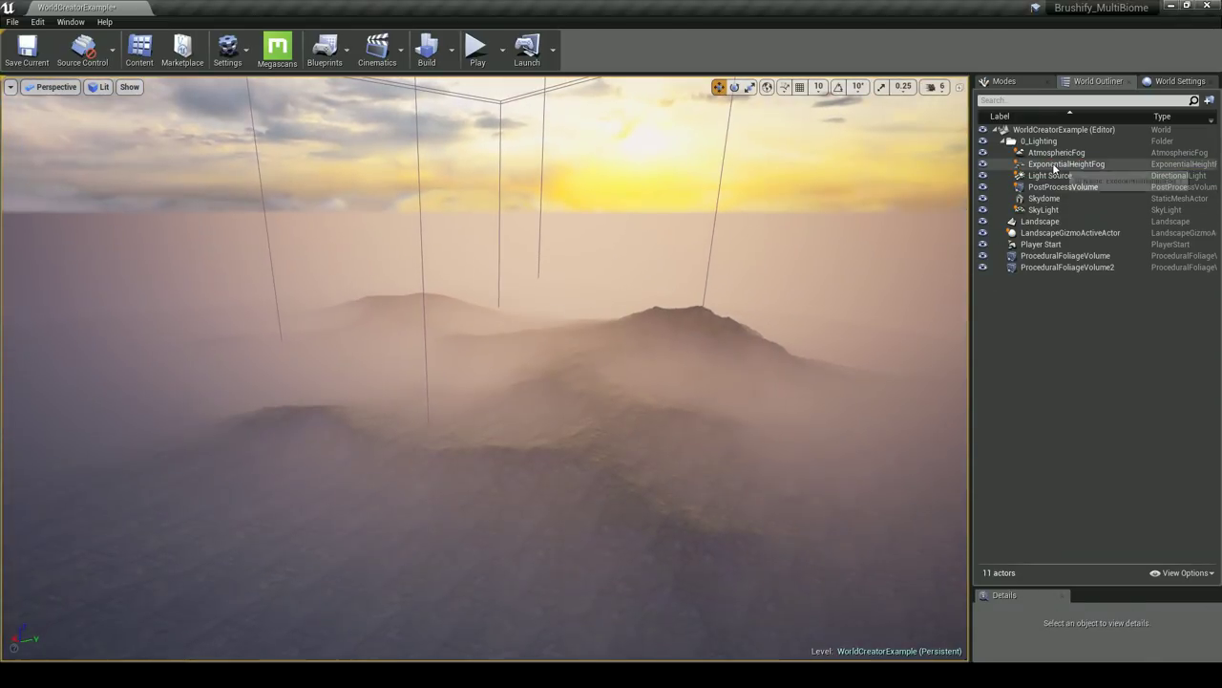
{"action": "left_click", "coordinate": [1055, 165]}
{"action": "left_click_drag", "start_coordinate": [489, 242], "coordinate": [494, 269]}
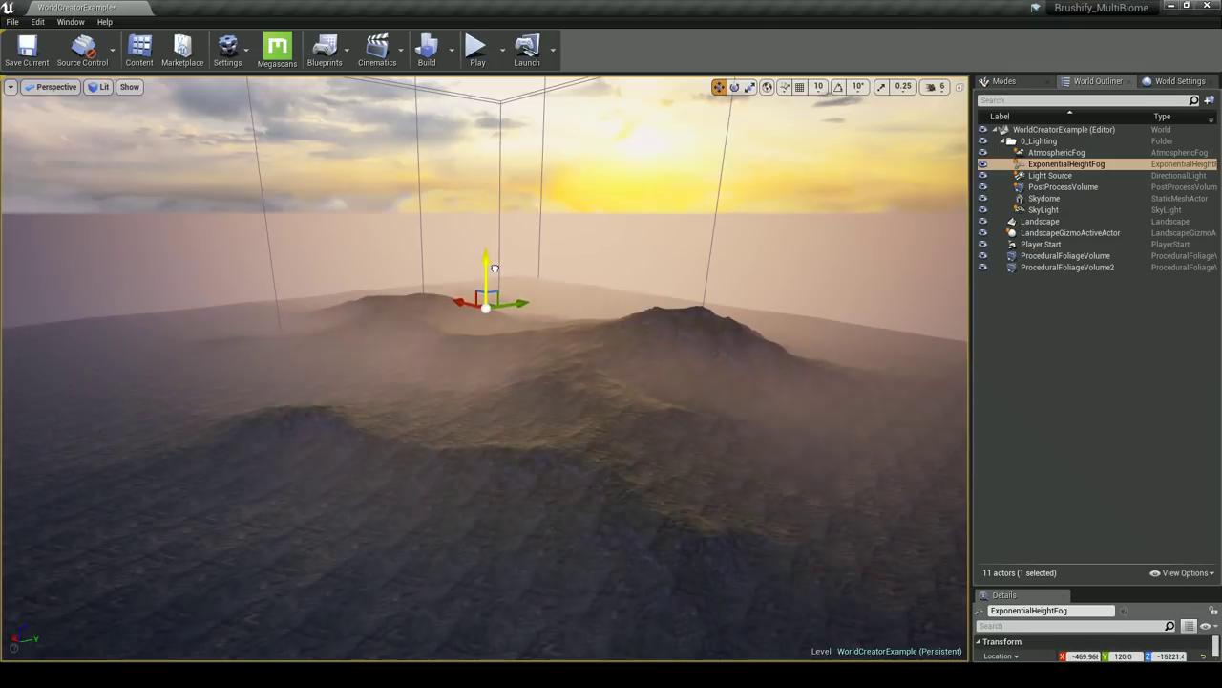
{"action": "key", "text": "Escape"}
Select the landscape and enlarge its details area to reveal the Landscape Material setting
{"action": "key", "text": "w"}
{"action": "right_click_drag", "start_coordinate": [494, 269], "coordinate": [158, 270]}
{"action": "key", "text": "d"}
{"action": "right_click_drag", "start_coordinate": [411, 332], "coordinate": [557, 305]}
{"action": "left_click", "coordinate": [557, 306]}
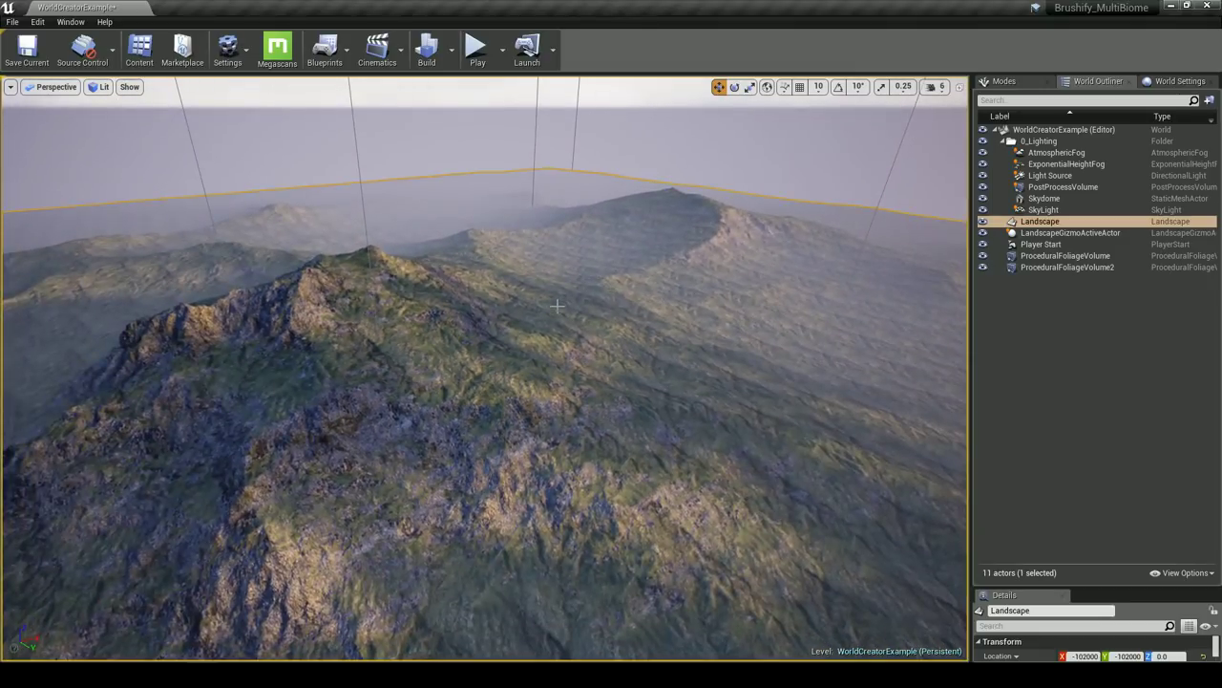
{"action": "left_click_drag", "start_coordinate": [1100, 586], "coordinate": [1100, 240]}
{"action": "scroll", "coordinate": [1151, 416], "scroll_direction": "down", "scroll_amount": 4}
{"action": "scroll", "coordinate": [1139, 443], "scroll_direction": "down", "scroll_amount": 3}
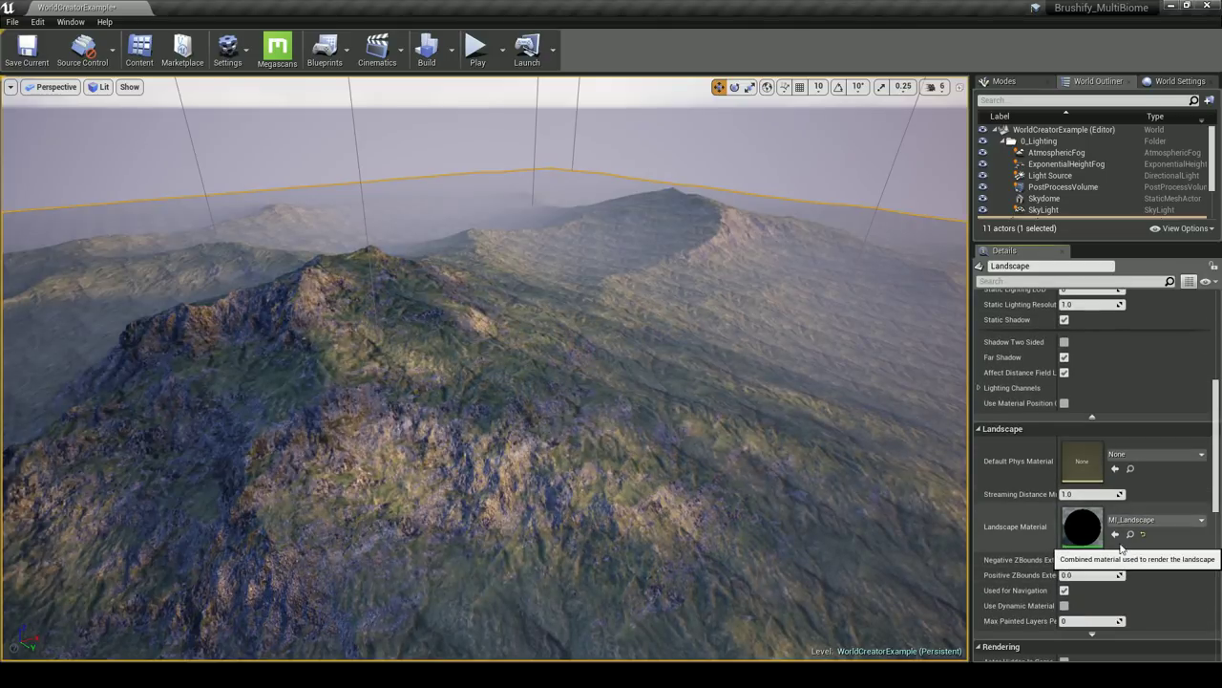
Examine the landscape's texture tiling and detail both up close and from far away
{"action": "right_click_drag", "start_coordinate": [659, 324], "coordinate": [705, 331]}
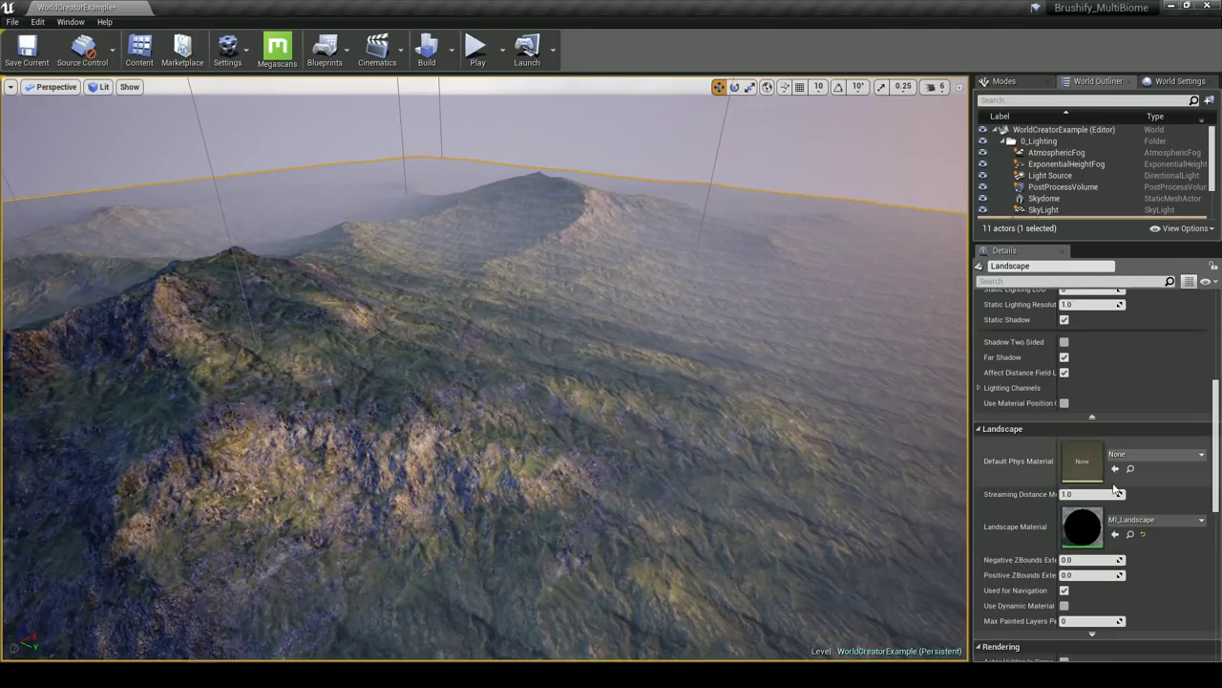
{"action": "key", "text": "w"}
{"action": "right_click_drag", "start_coordinate": [659, 334], "coordinate": [702, 281]}
{"action": "right_click_drag", "start_coordinate": [631, 413], "coordinate": [555, 272]}
{"action": "right_click_drag", "start_coordinate": [435, 321], "coordinate": [468, 410]}
{"action": "right_click_drag", "start_coordinate": [596, 366], "coordinate": [571, 383]}
{"action": "right_click_drag", "start_coordinate": [432, 425], "coordinate": [658, 394]}
{"action": "right_click_drag", "start_coordinate": [595, 317], "coordinate": [678, 377]}
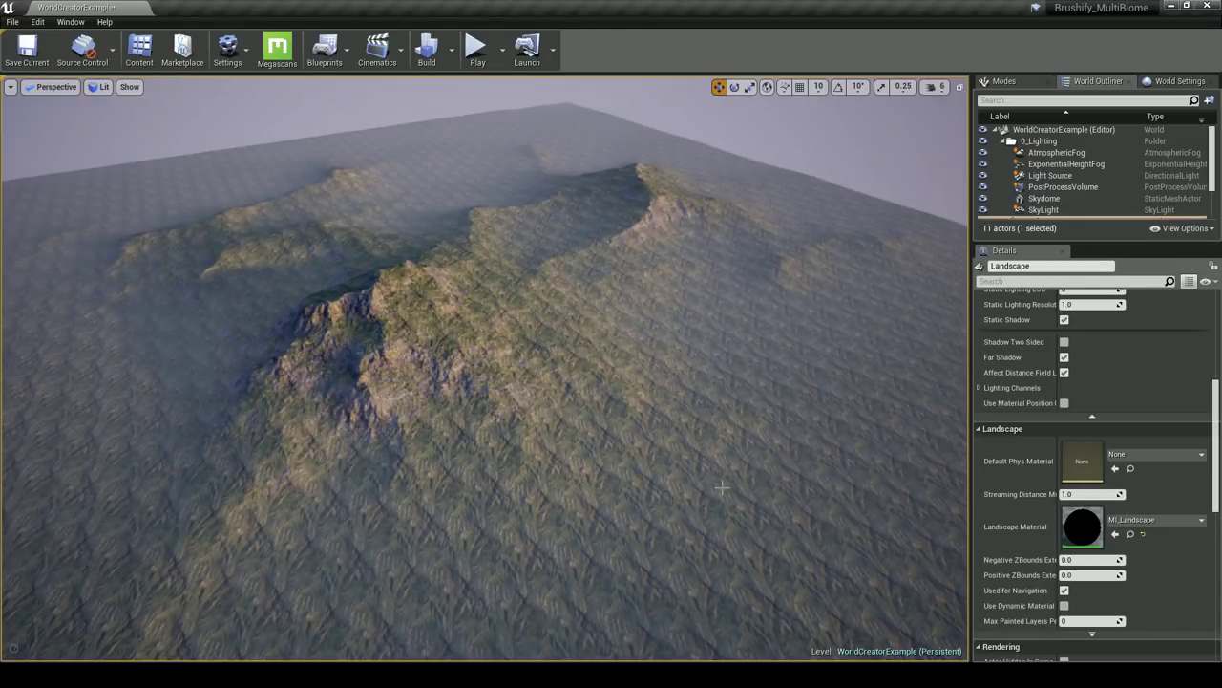
{"action": "key", "text": "w"}
{"action": "right_click_drag", "start_coordinate": [689, 466], "coordinate": [597, 413]}
{"action": "key", "text": "f"}
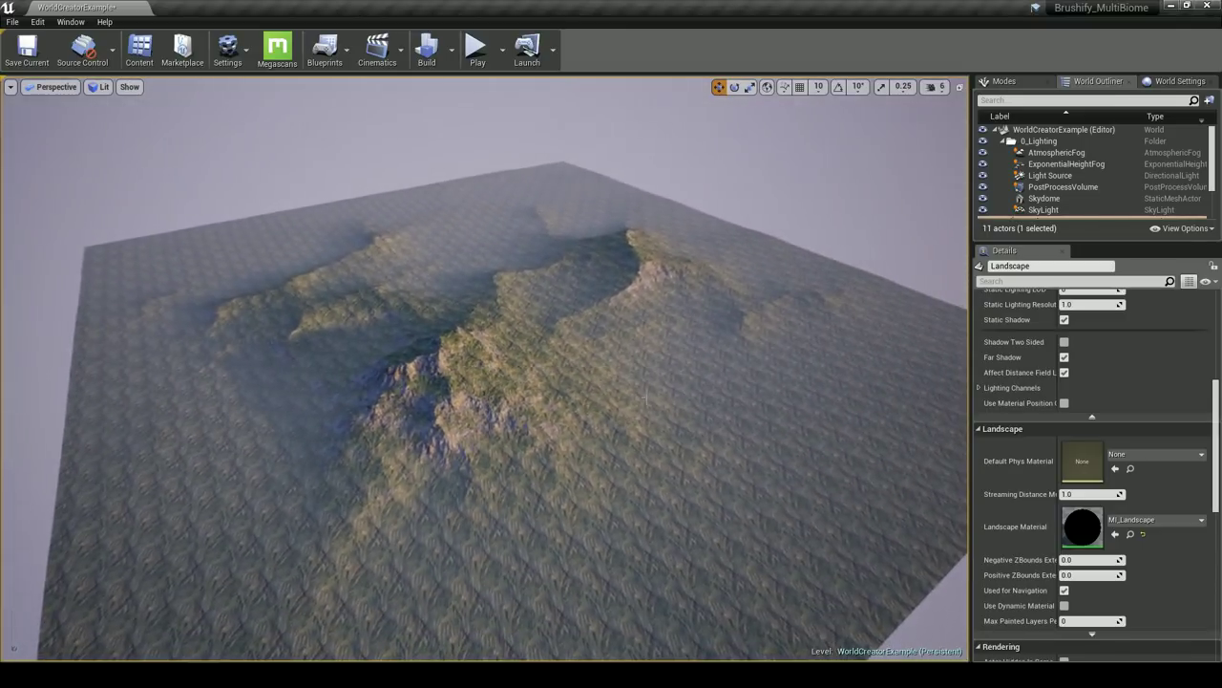
{"action": "key", "text": "w"}
{"action": "right_click_drag", "start_coordinate": [597, 408], "coordinate": [650, 413]}
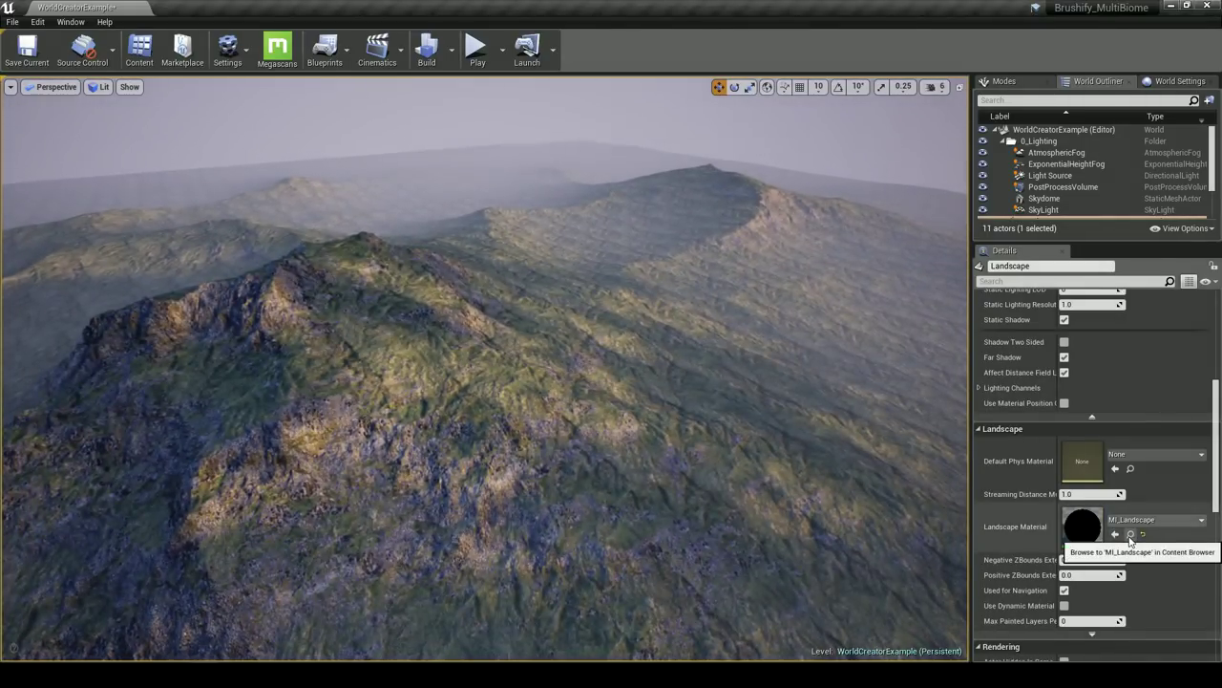
Locate the landscape's MI_Landscape material instance and open it for editing beside the terrain view, with its DistanceTiling parameters showing
{"action": "left_click", "coordinate": [1130, 536]}
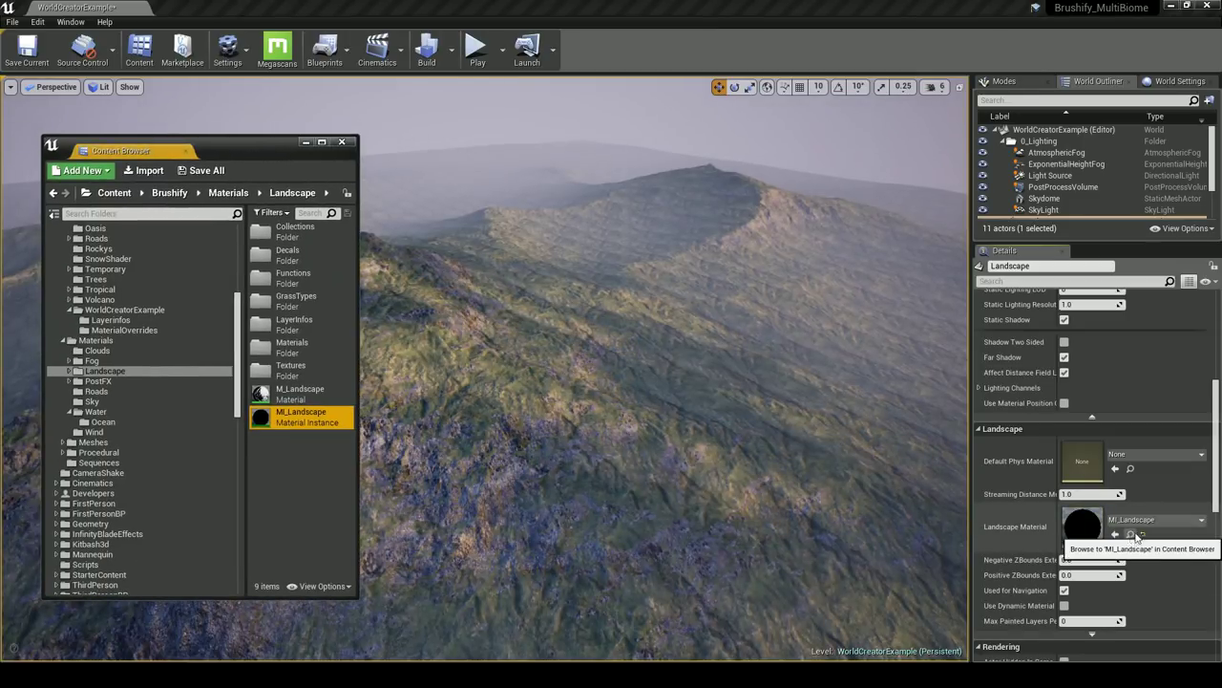
{"action": "double_click", "coordinate": [306, 418]}
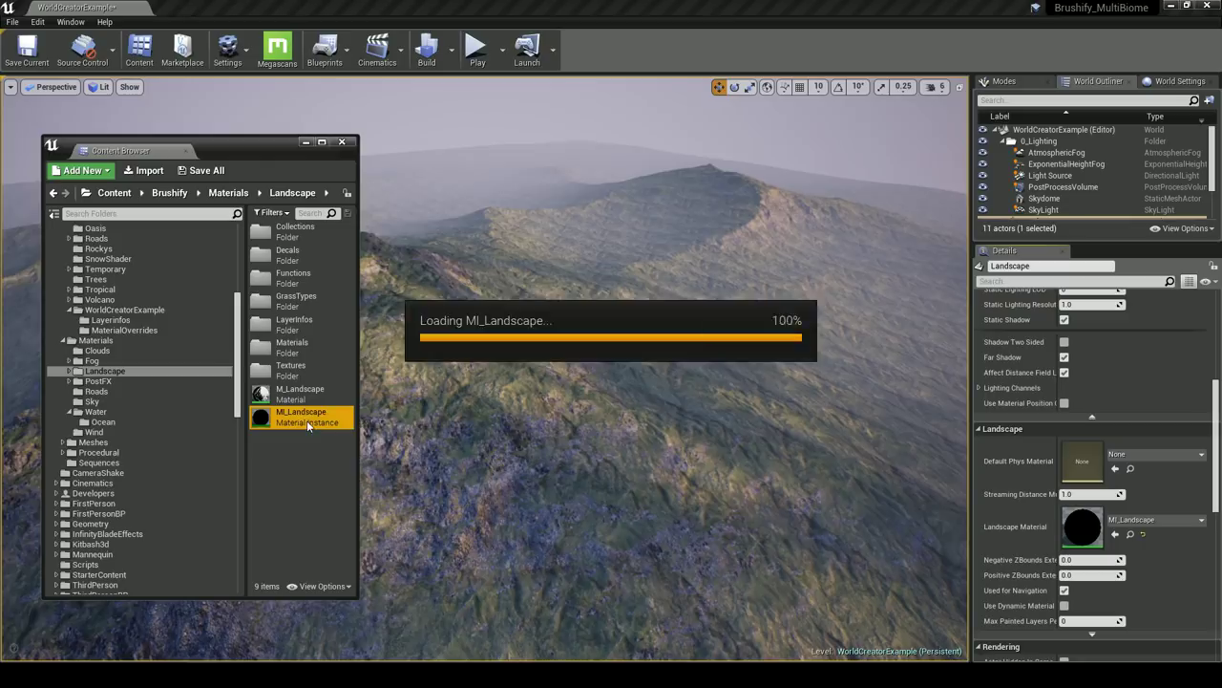
{"action": "left_click", "coordinate": [304, 143]}
{"action": "left_click_drag", "start_coordinate": [835, 139], "coordinate": [1054, 105]}
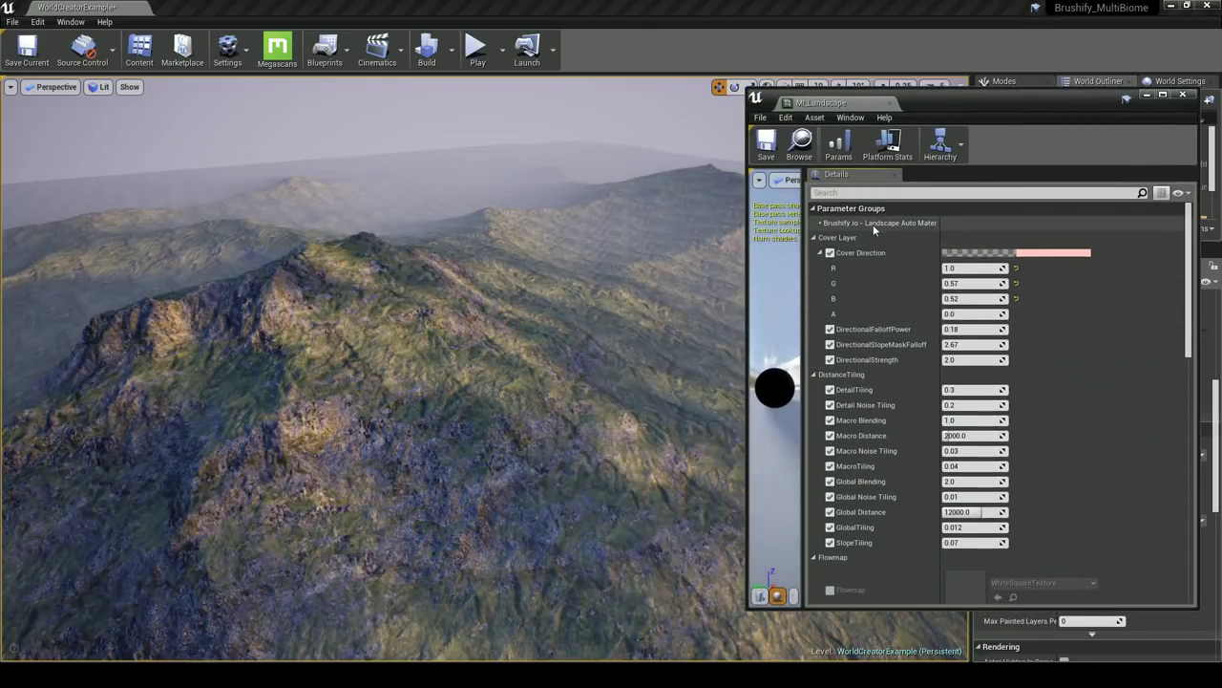
{"action": "left_click", "coordinate": [856, 373]}
{"action": "left_click", "coordinate": [864, 373]}
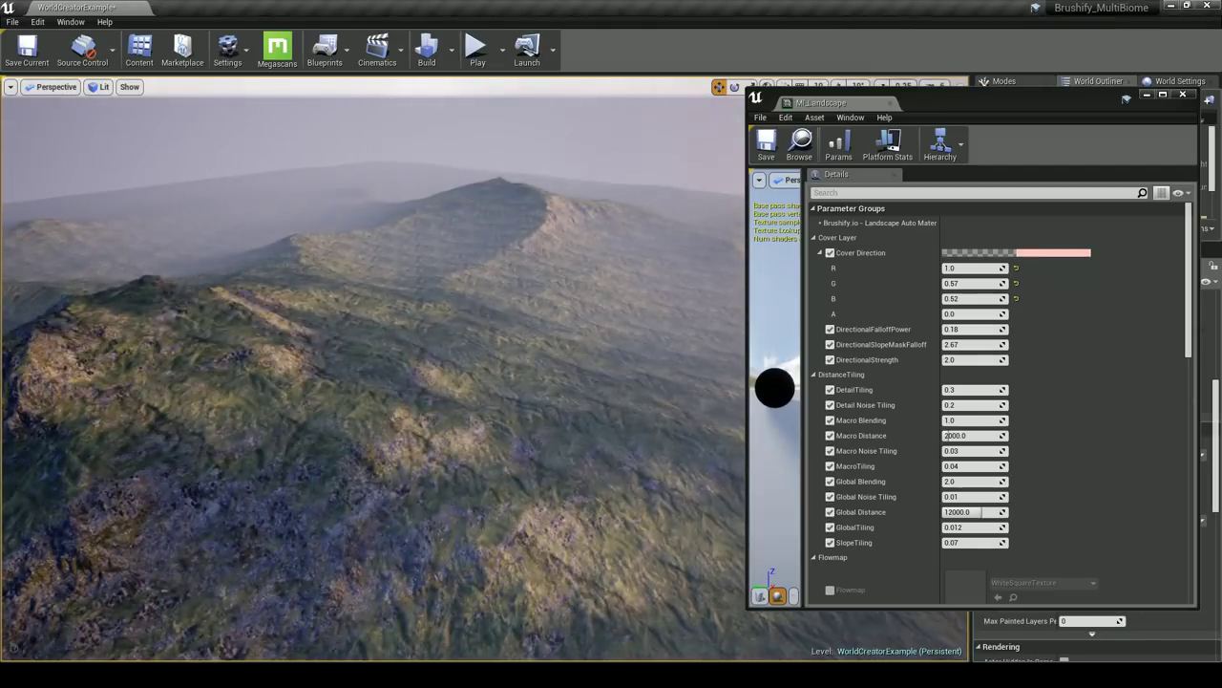
Try GlobalTiling values of 0.004, 0.003 and 0.002 in MI_Landscape with the whole terrain in view
{"action": "right_click_drag", "start_coordinate": [569, 363], "coordinate": [577, 348]}
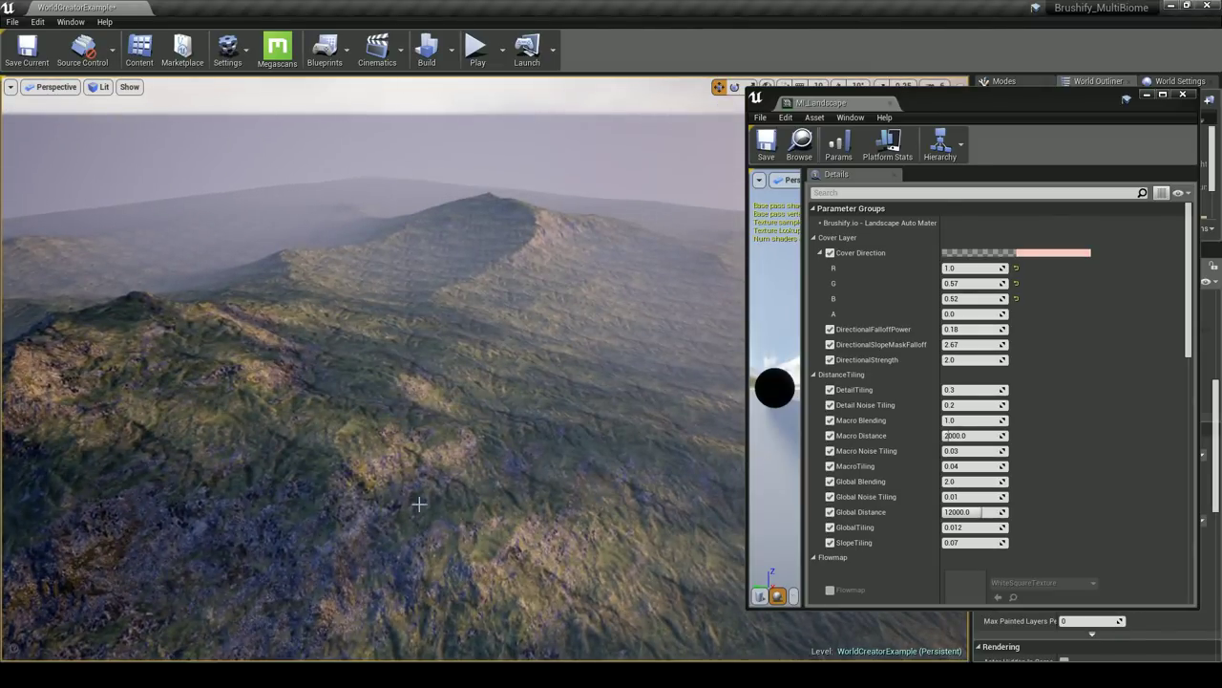
{"action": "key", "text": "s"}
{"action": "right_click_drag", "start_coordinate": [553, 233], "coordinate": [543, 287]}
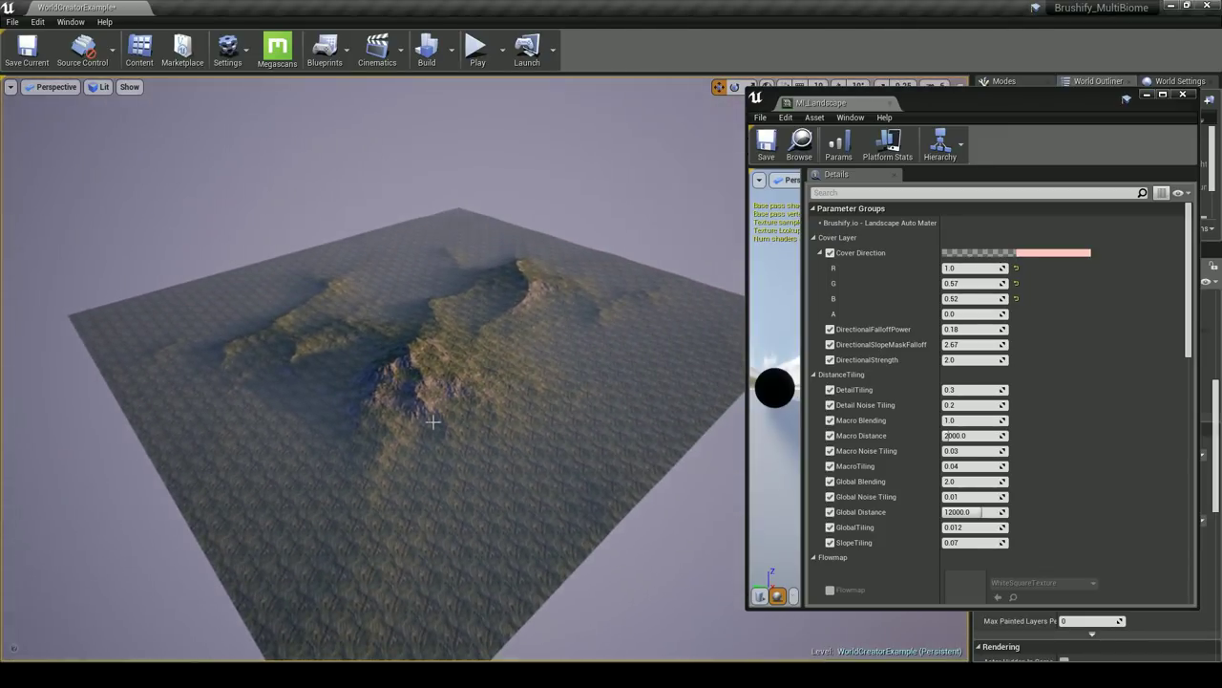
{"action": "right_click_drag", "start_coordinate": [375, 350], "coordinate": [529, 344]}
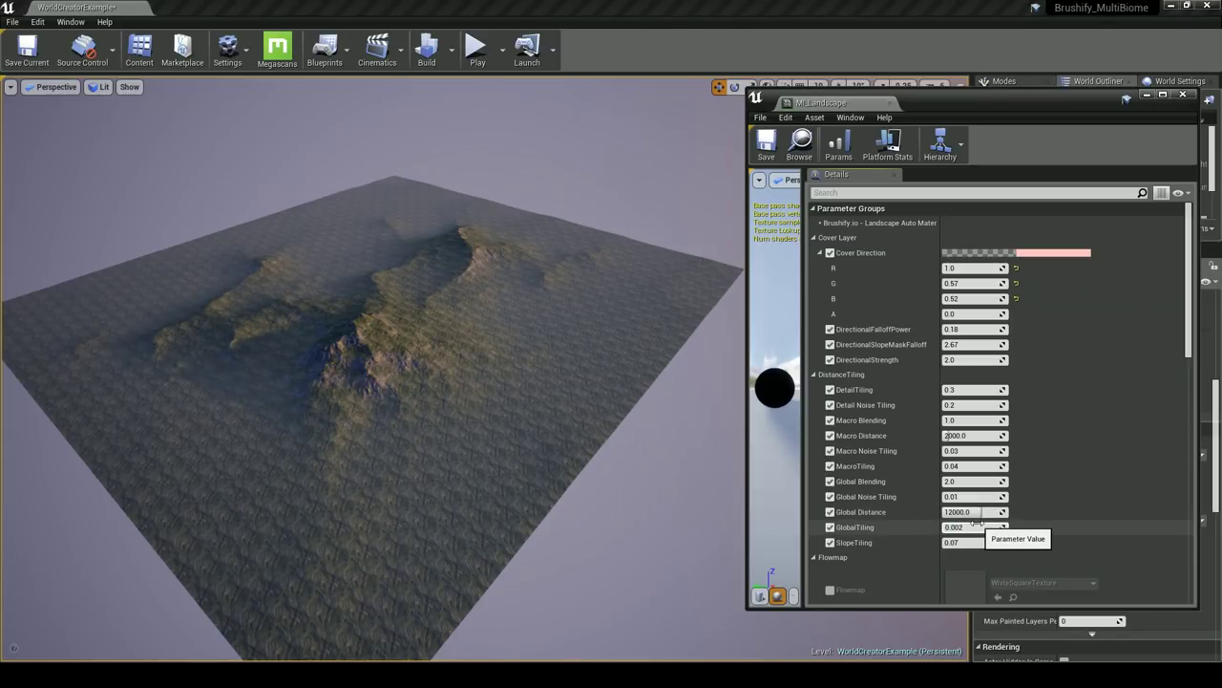
{"action": "left_click", "coordinate": [976, 521]}
{"action": "type", "text": "4"}
{"action": "key", "text": "Return"}
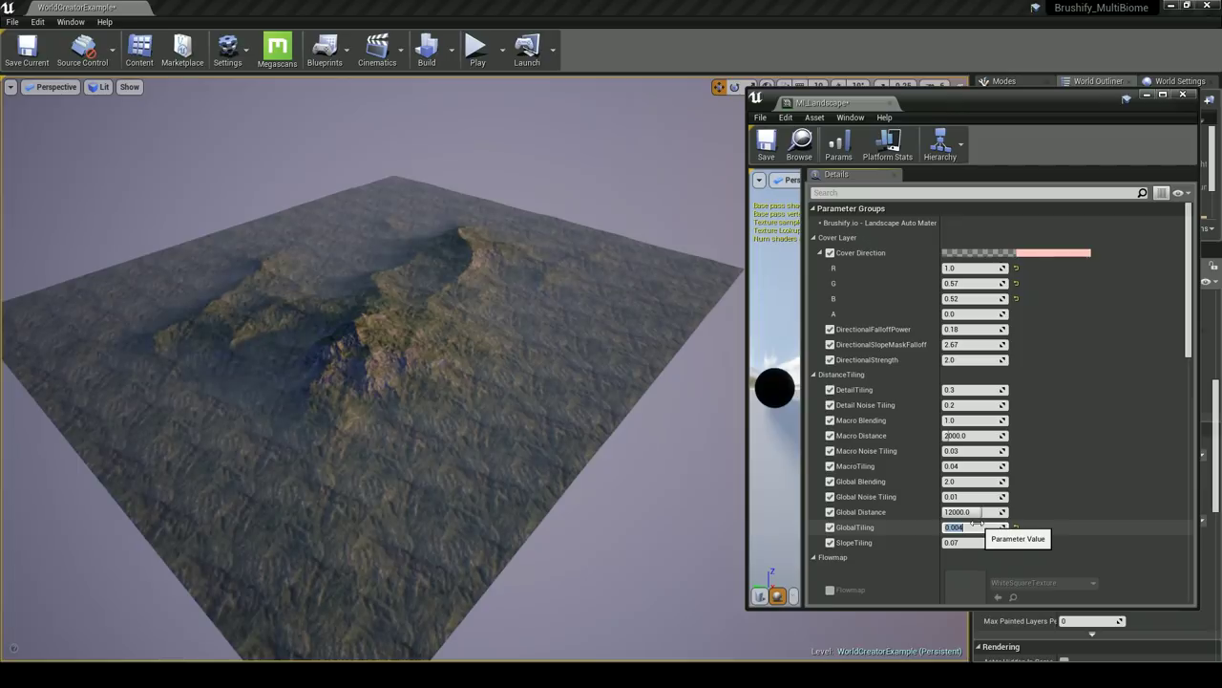
{"action": "key", "text": "BackSpace"}
{"action": "type", "text": "3"}
{"action": "key", "text": "Return"}
{"action": "type", "text": "0.002"}
{"action": "key", "text": "Return"}
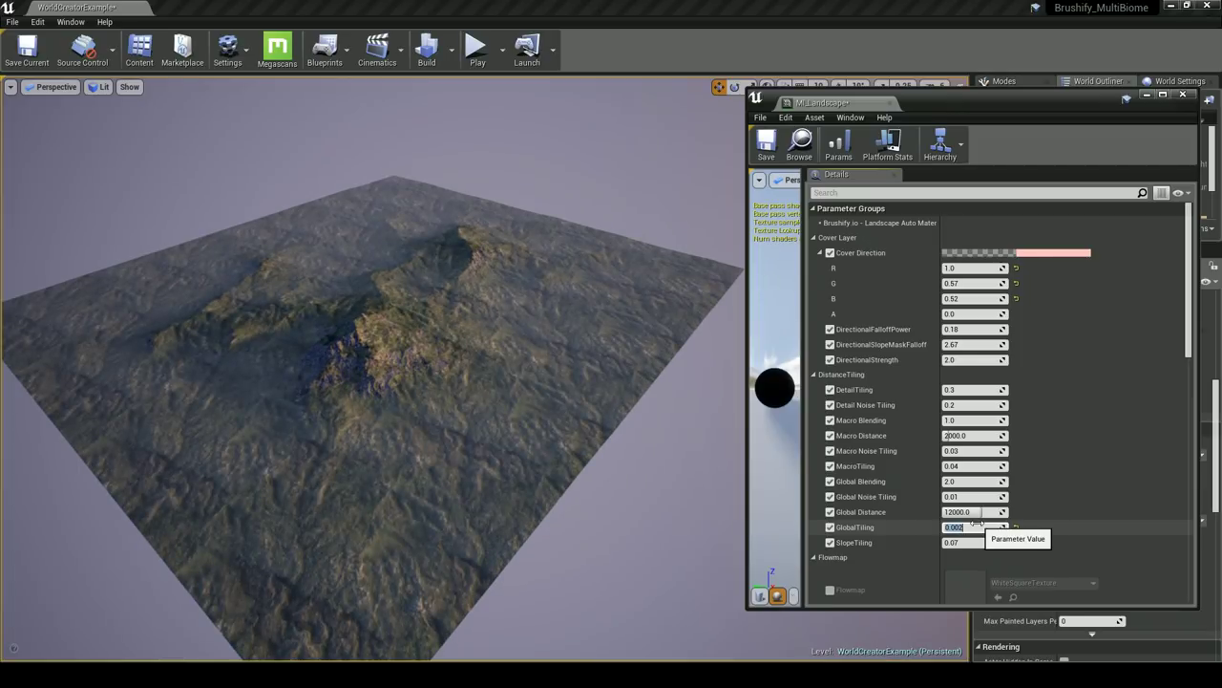
Check the distant terrain from near the ground and set MI_Landscape's GlobalTiling to 0.004
{"action": "key", "text": "w"}
{"action": "right_click_drag", "start_coordinate": [611, 449], "coordinate": [616, 420]}
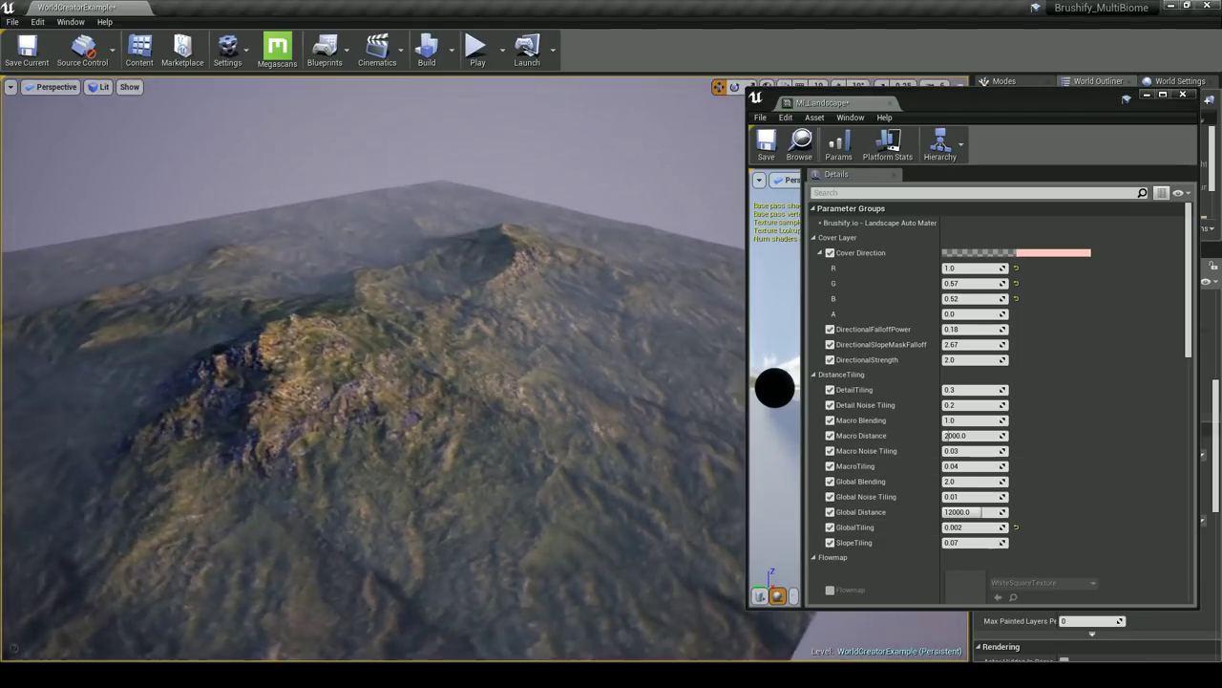
{"action": "right_click_drag", "start_coordinate": [612, 420], "coordinate": [592, 315]}
{"action": "key", "text": "w"}
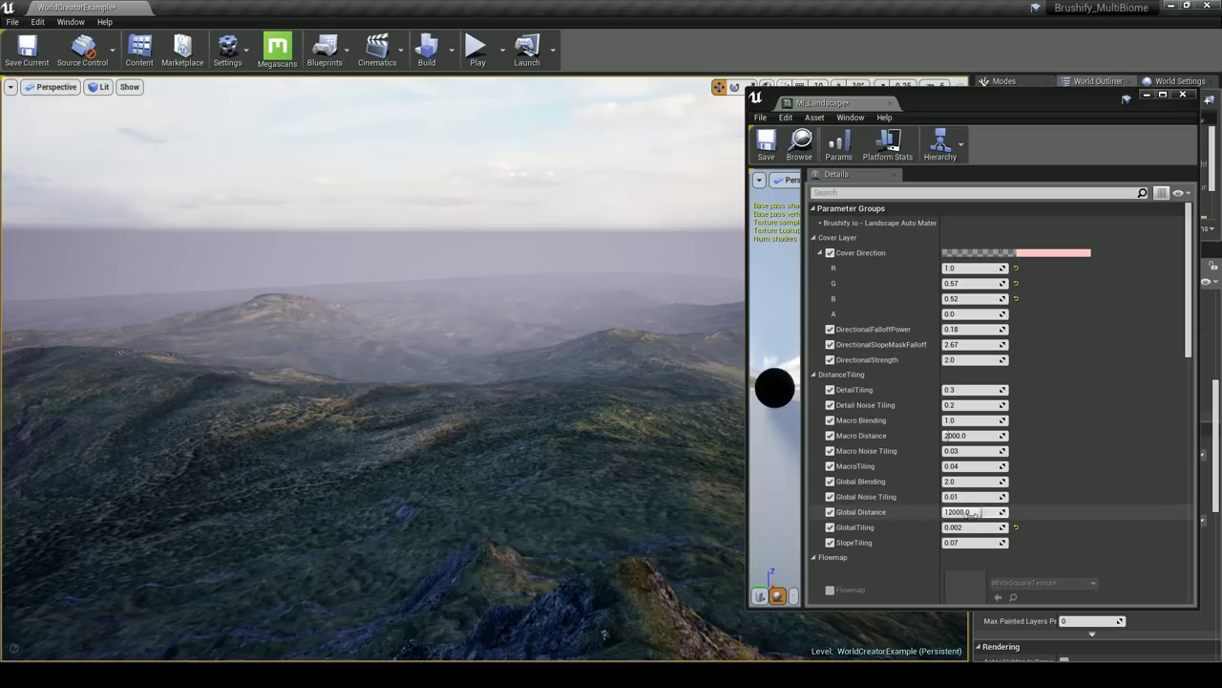
{"action": "left_click", "coordinate": [971, 526]}
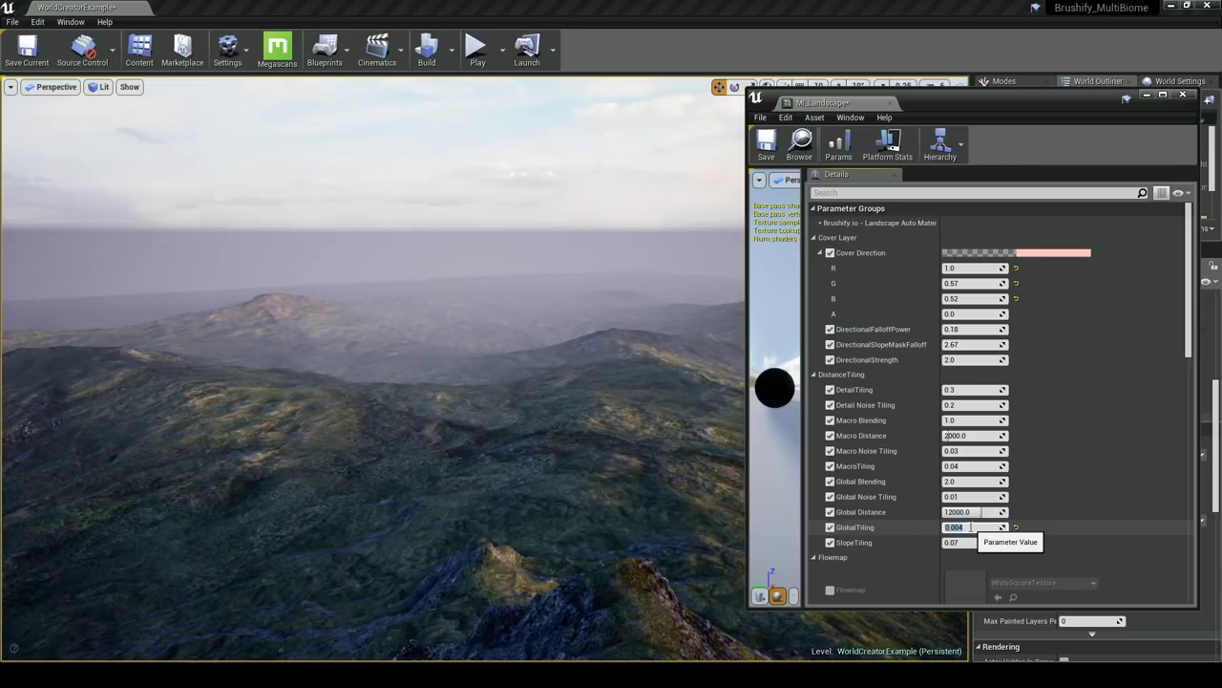
Try a GlobalTiling of 0.005 in MI_Landscape and refine it to 0.0054 while checking the terrain from different distances
{"action": "right_click_drag", "start_coordinate": [598, 436], "coordinate": [735, 449]}
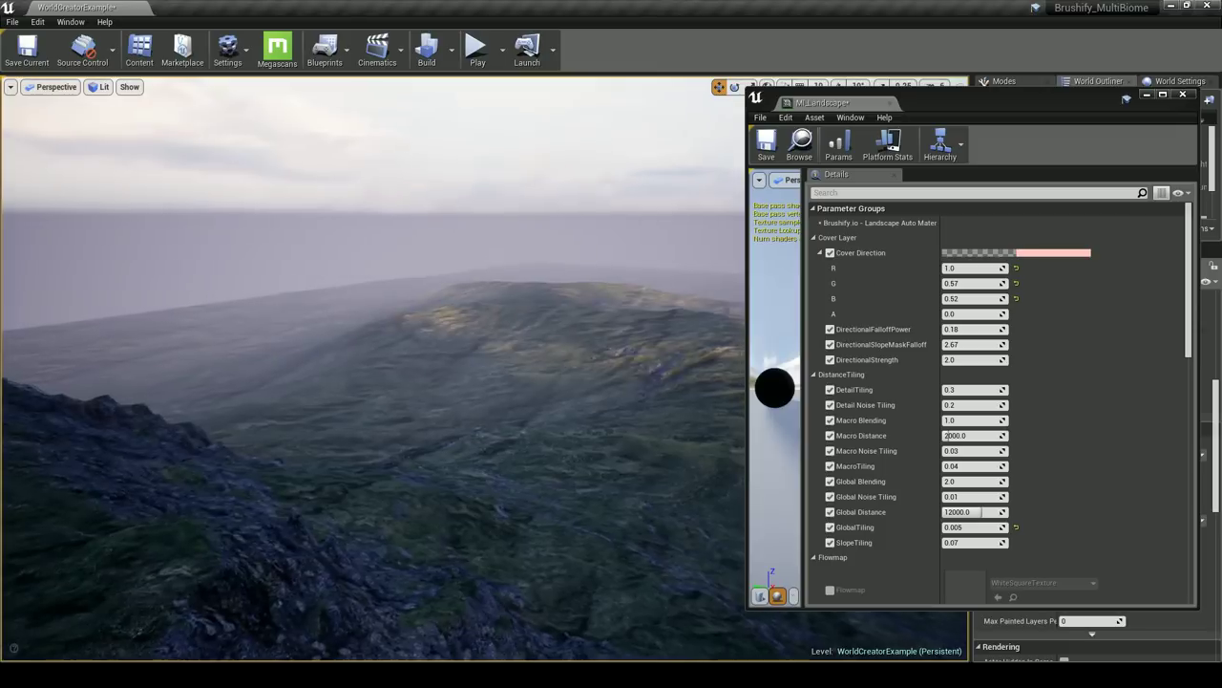
{"action": "mouse_move", "coordinate": [598, 437]}
{"action": "right_mouse_down"}
{"action": "mouse_move", "coordinate": [612, 506]}
{"action": "mouse_move", "coordinate": [559, 477]}
{"action": "mouse_move", "coordinate": [592, 487]}
{"action": "mouse_move", "coordinate": [611, 367]}
{"action": "mouse_move", "coordinate": [611, 420]}
{"action": "right_mouse_up"}
{"action": "key", "text": "w"}
{"action": "key", "text": "w"}
{"action": "right_click_drag", "start_coordinate": [382, 382], "coordinate": [415, 382]}
{"action": "right_click_drag", "start_coordinate": [612, 420], "coordinate": [611, 420]}
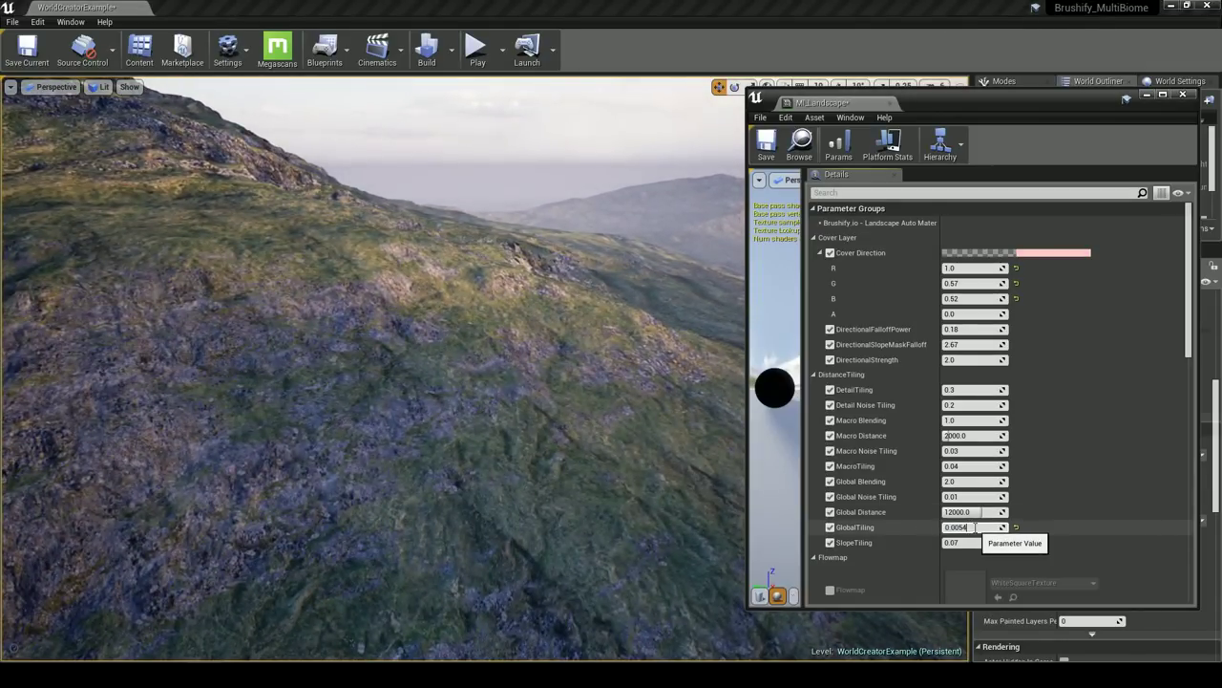
{"action": "right_click_drag", "start_coordinate": [650, 449], "coordinate": [611, 420]}
{"action": "right_click_drag", "start_coordinate": [614, 495], "coordinate": [573, 487]}
{"action": "right_click", "coordinate": [535, 462]}
{"action": "mouse_move", "coordinate": [572, 458]}
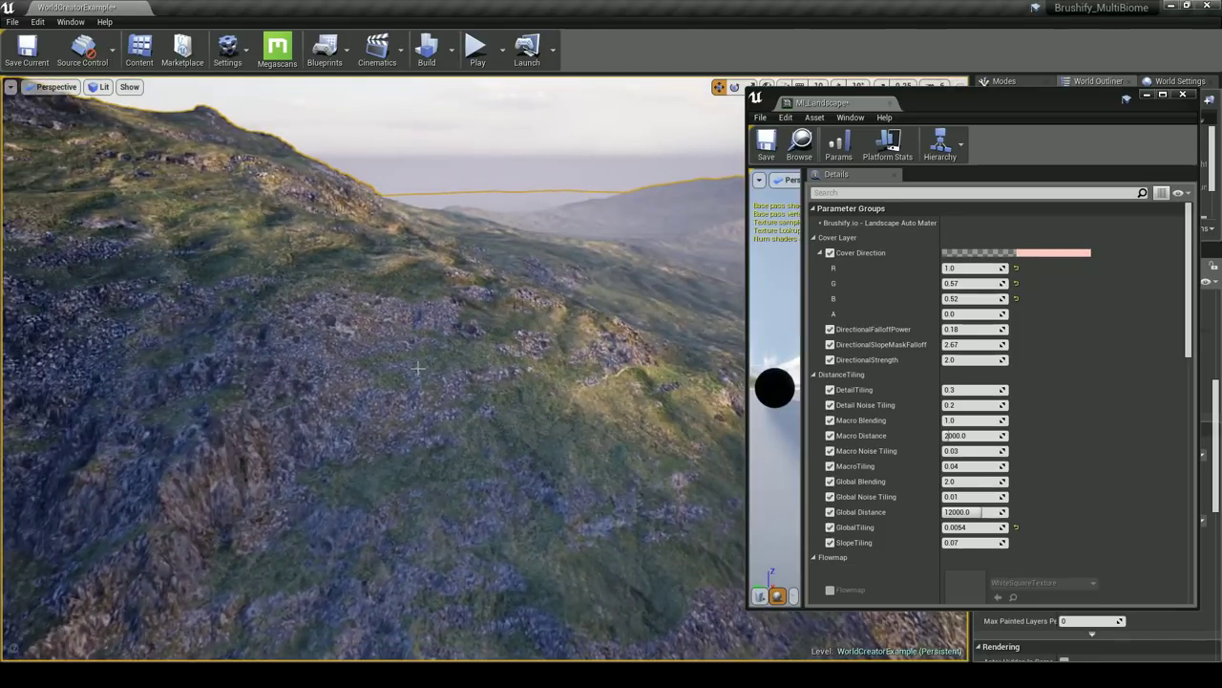
Try a Global Distance of 24000 in MI_Landscape and compare the hillside tiling against the parameter's default value
{"action": "left_click", "coordinate": [944, 512]}
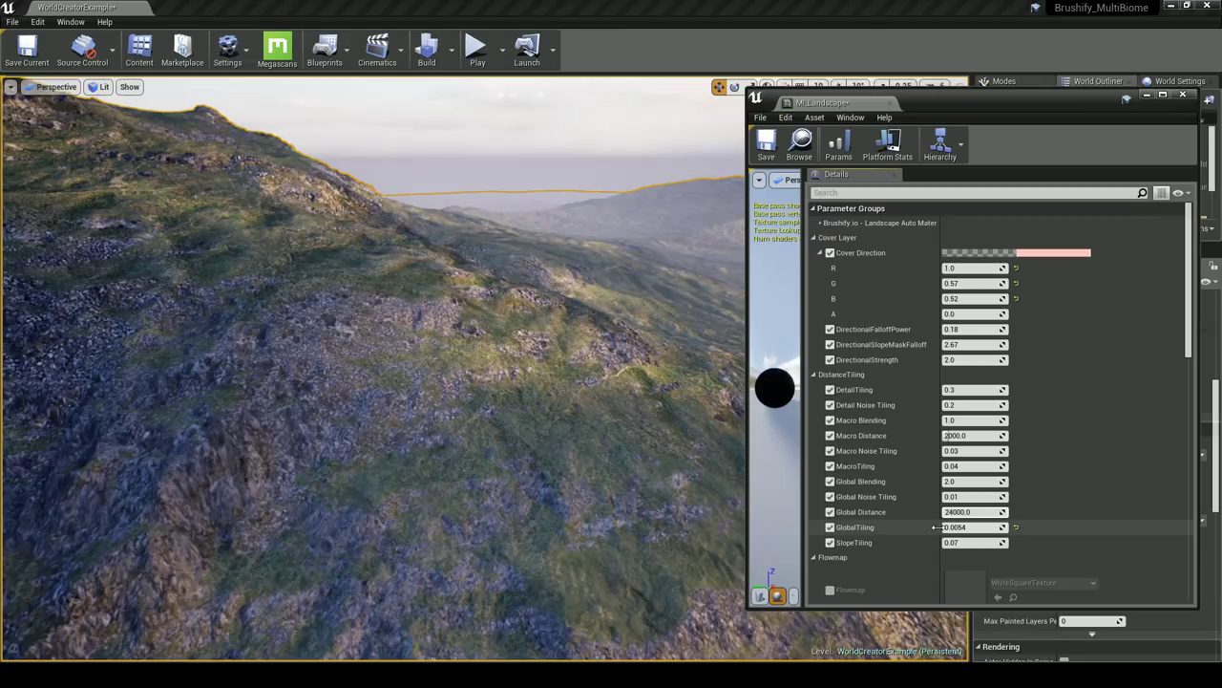
{"action": "key", "text": "Return"}
{"action": "right_click_drag", "start_coordinate": [573, 458], "coordinate": [518, 432]}
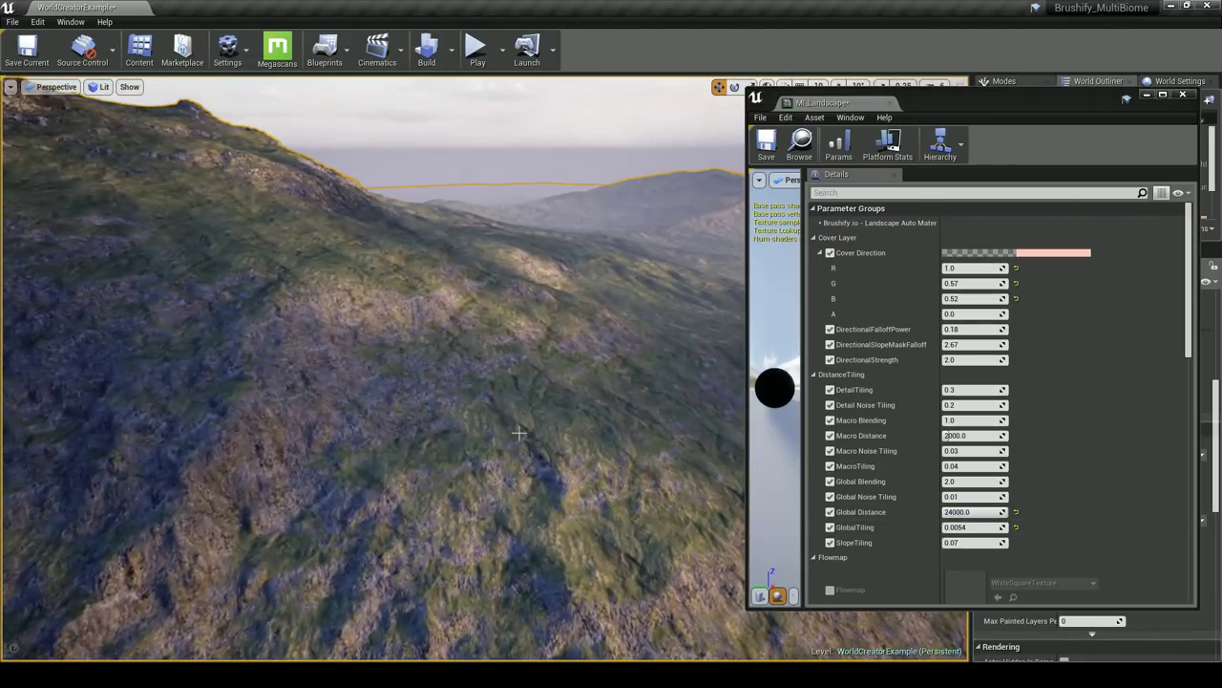
{"action": "right_click_drag", "start_coordinate": [481, 293], "coordinate": [557, 318]}
{"action": "right_click_drag", "start_coordinate": [397, 425], "coordinate": [397, 426]}
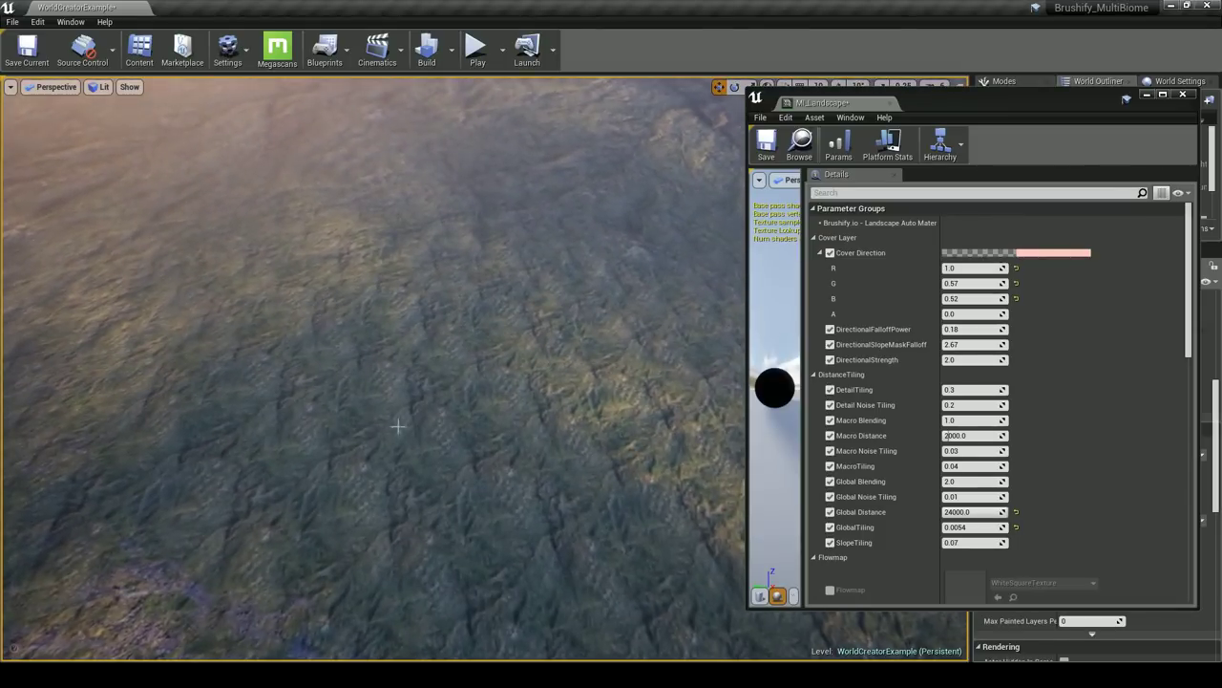
{"action": "left_click", "coordinate": [1016, 512]}
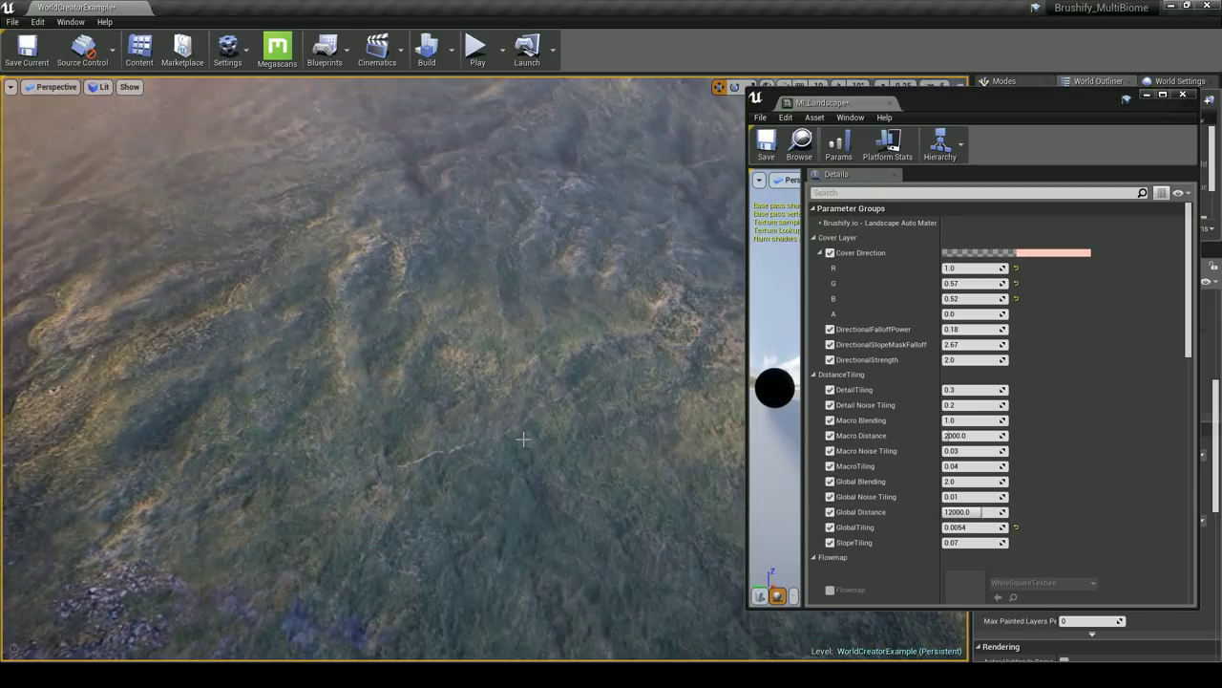
{"action": "left_click", "coordinate": [957, 511]}
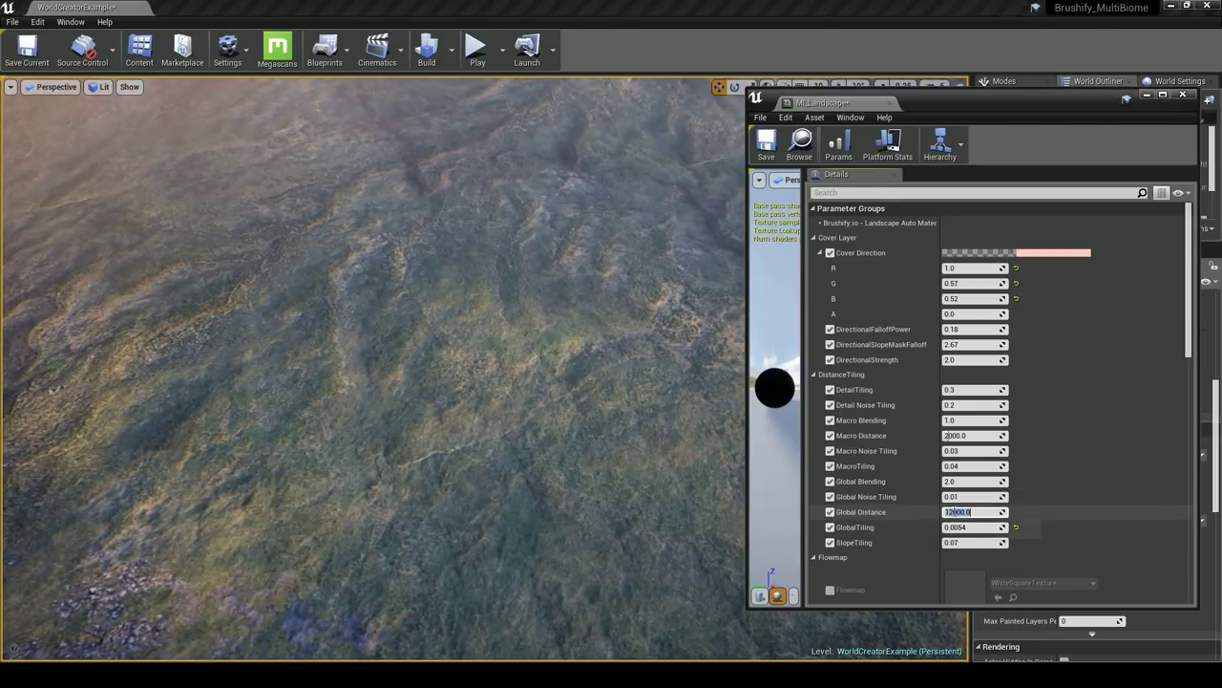
{"action": "type", "text": "24000.0"}
{"action": "key", "text": "Return"}
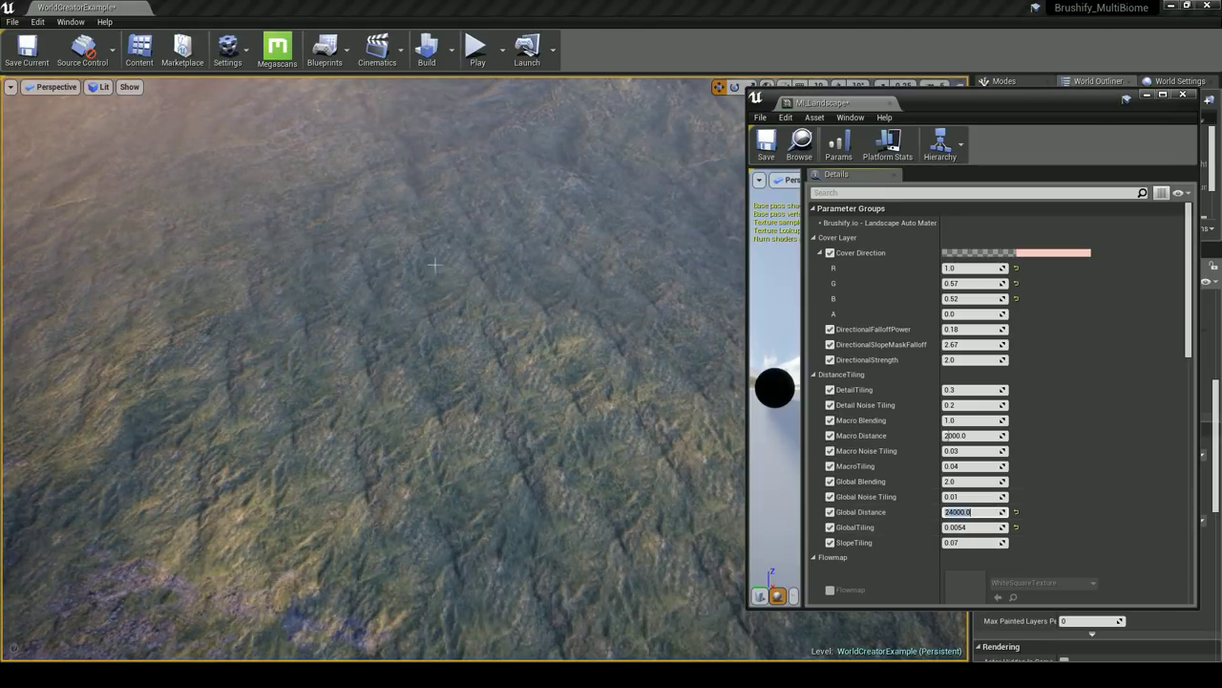
{"action": "left_click", "coordinate": [1015, 513]}
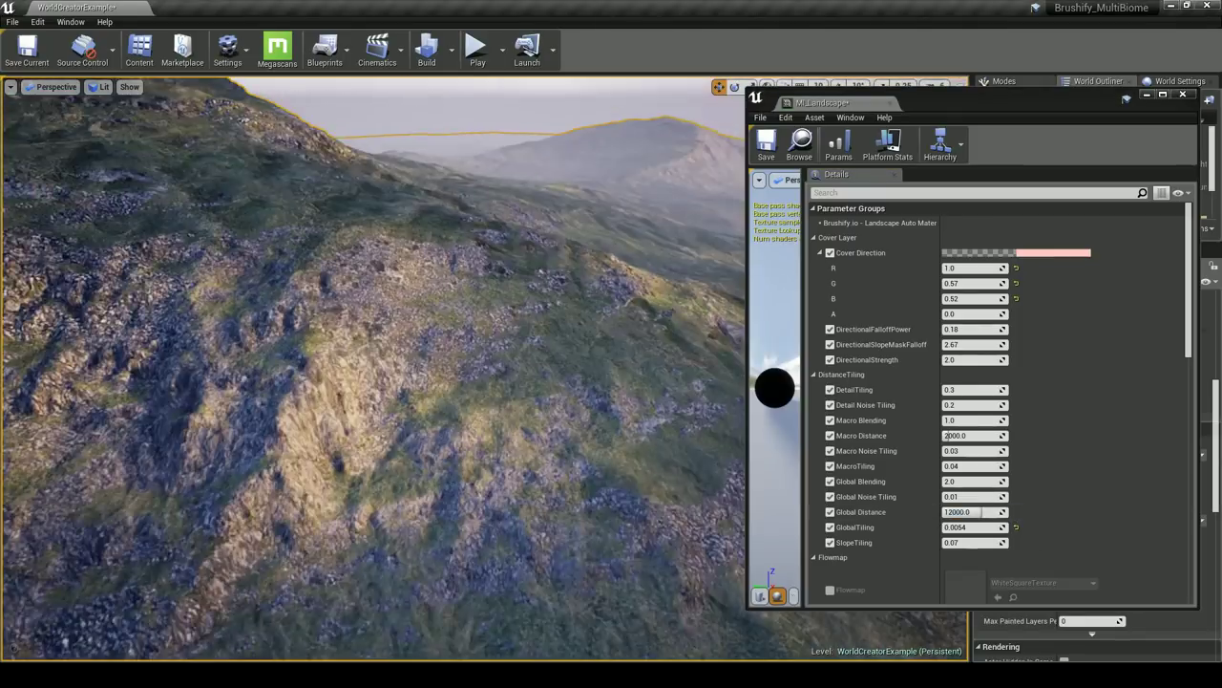
Examine the landscape tiling from a full terrain overview down to the ground foliage and back out
{"action": "key", "text": "s"}
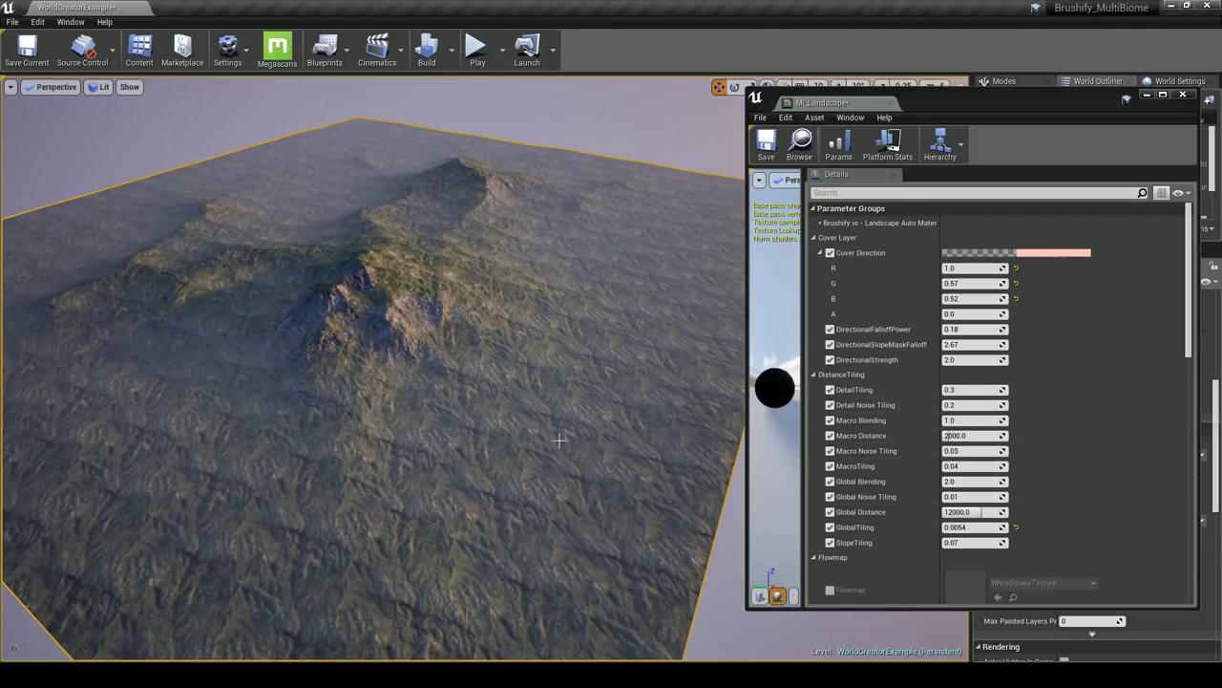
{"action": "key", "text": "w"}
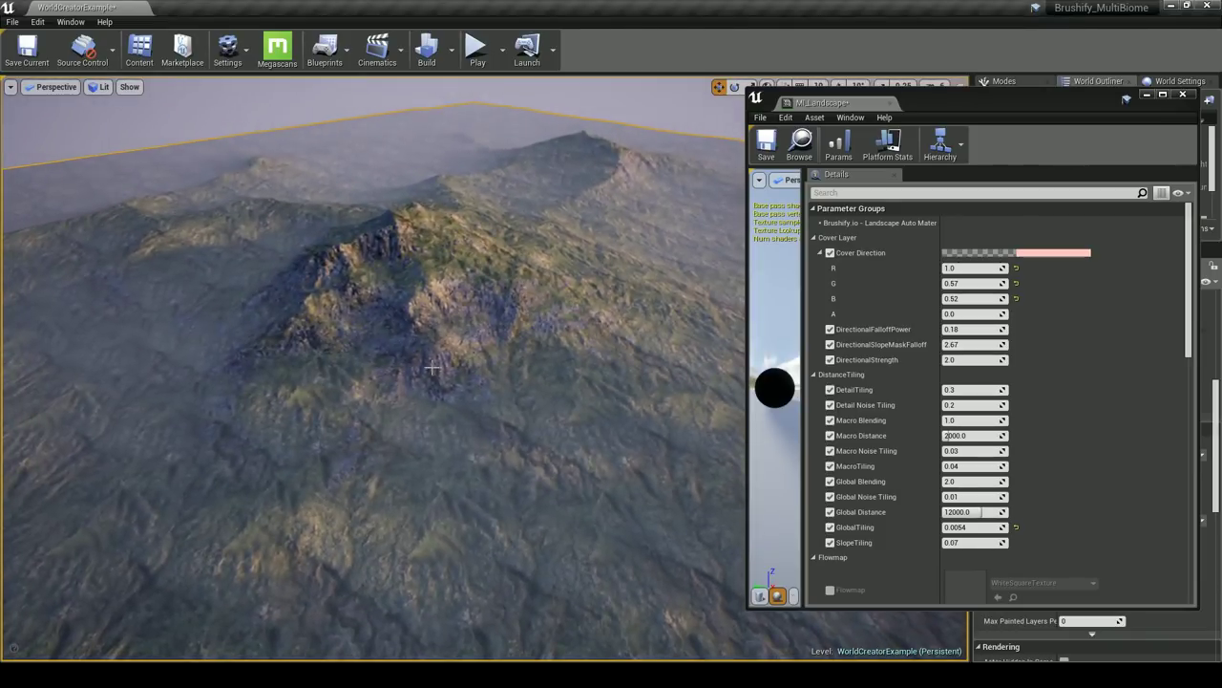
{"action": "right_click_drag", "start_coordinate": [433, 366], "coordinate": [426, 340]}
{"action": "key", "text": "w"}
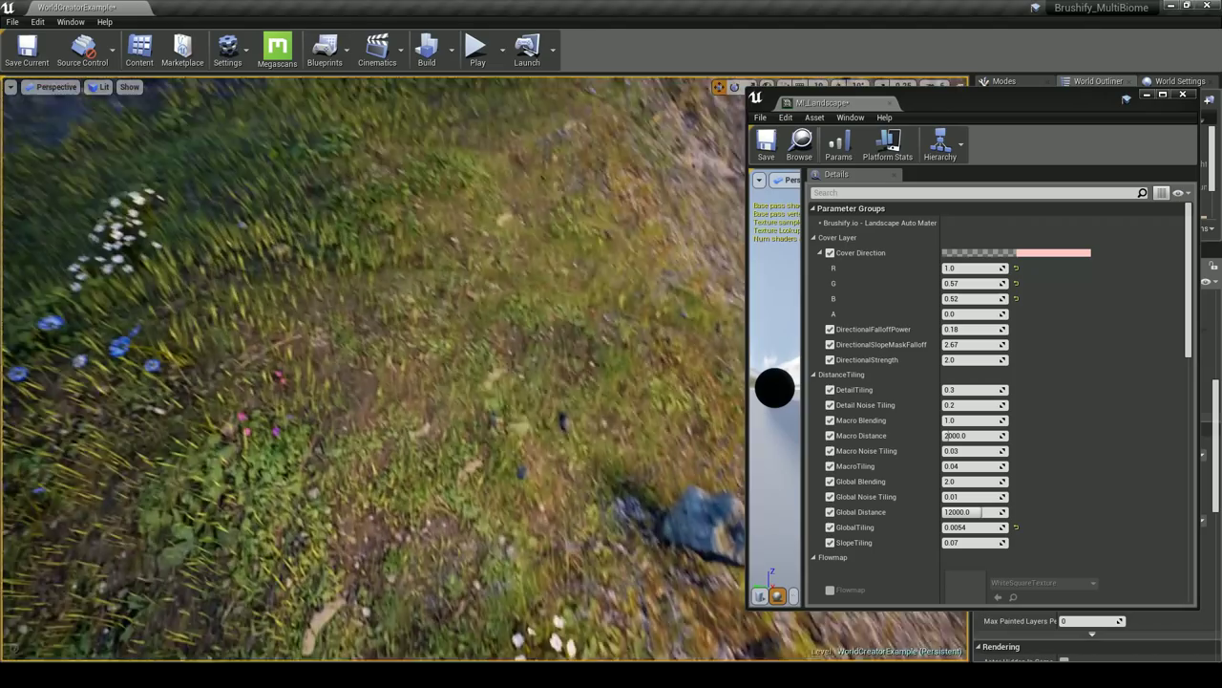
{"action": "right_click", "coordinate": [486, 140]}
{"action": "right_click_drag", "start_coordinate": [486, 140], "coordinate": [495, 90]}
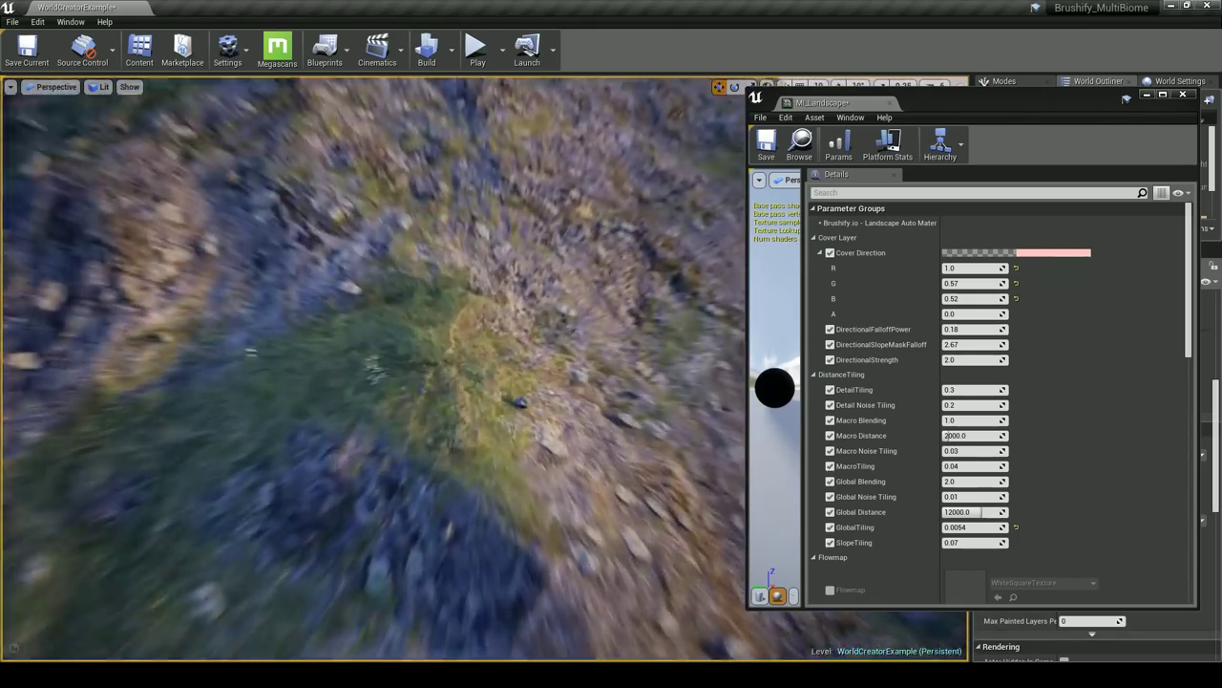
{"action": "key", "text": "s"}
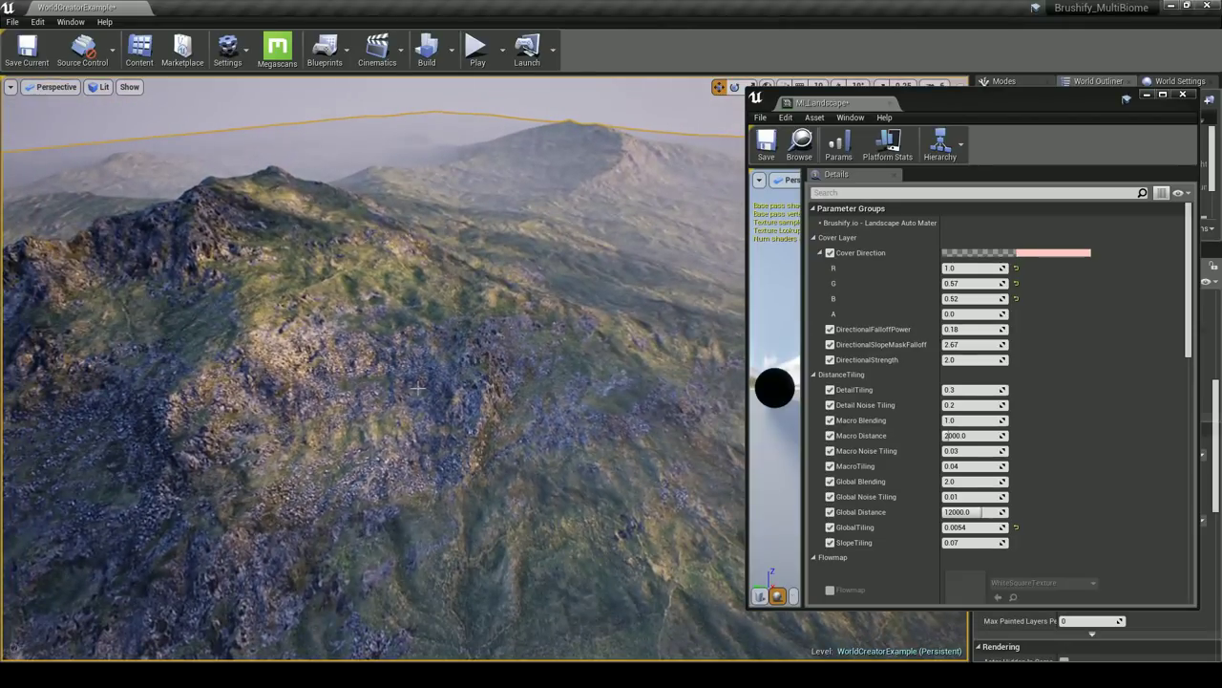
{"action": "key", "text": "s"}
{"action": "key", "text": "s"}
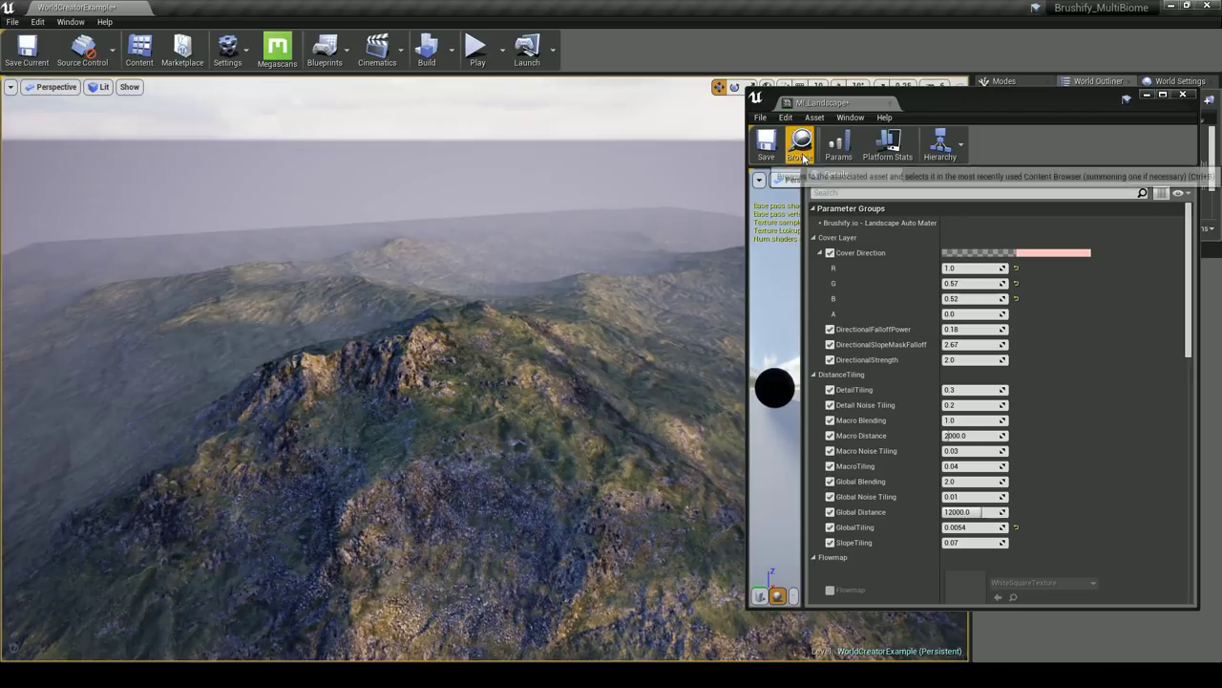
Delete the old MI_Landscape material instance from the WorldCreatorExample/MaterialOverrides folder
{"action": "left_click", "coordinate": [800, 145]}
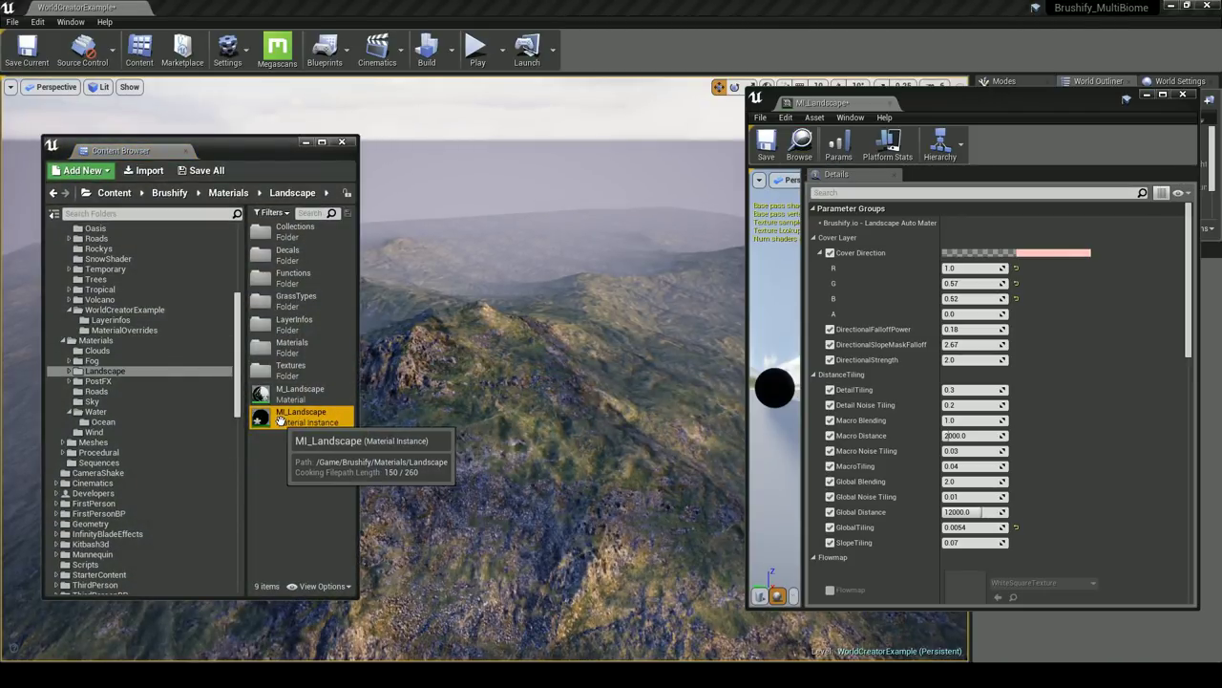
{"action": "left_click", "coordinate": [166, 331]}
{"action": "left_click", "coordinate": [301, 232]}
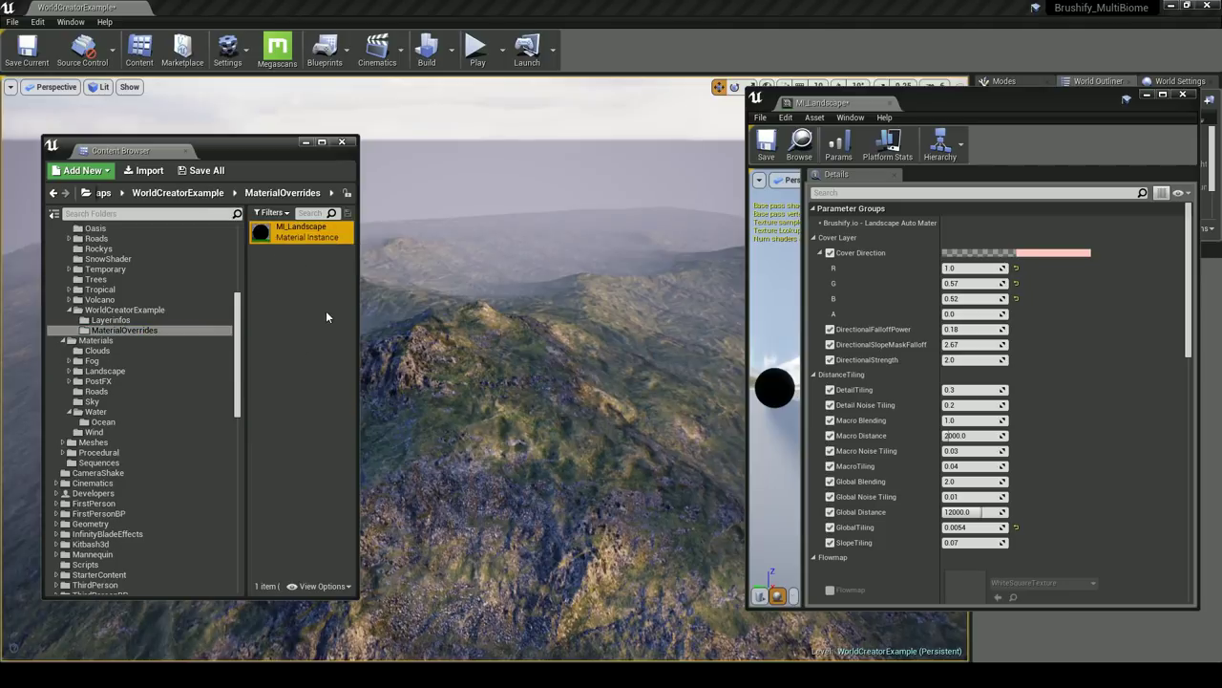
{"action": "key", "text": "Delete"}
{"action": "left_click", "coordinate": [542, 537]}
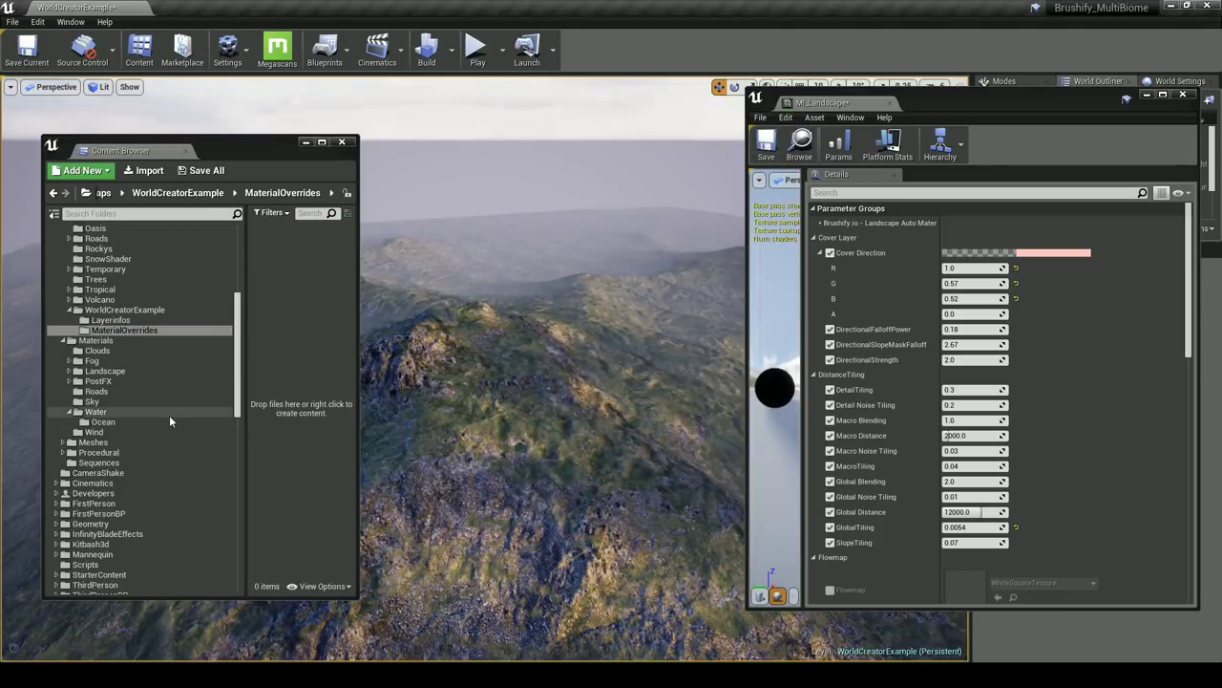
Copy the tuned MI_Landscape from Materials/Landscape into the WorldCreatorExample/MaterialOverrides folder
{"action": "left_click", "coordinate": [799, 143]}
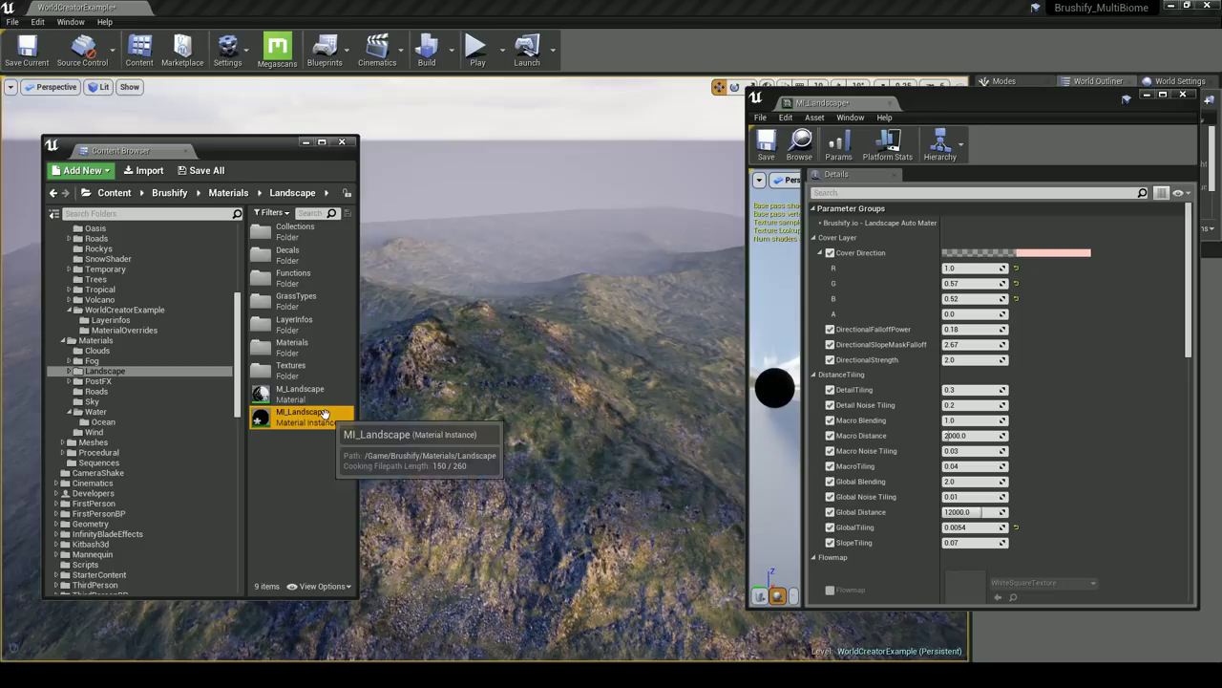
{"action": "left_click_drag", "start_coordinate": [324, 414], "coordinate": [165, 329]}
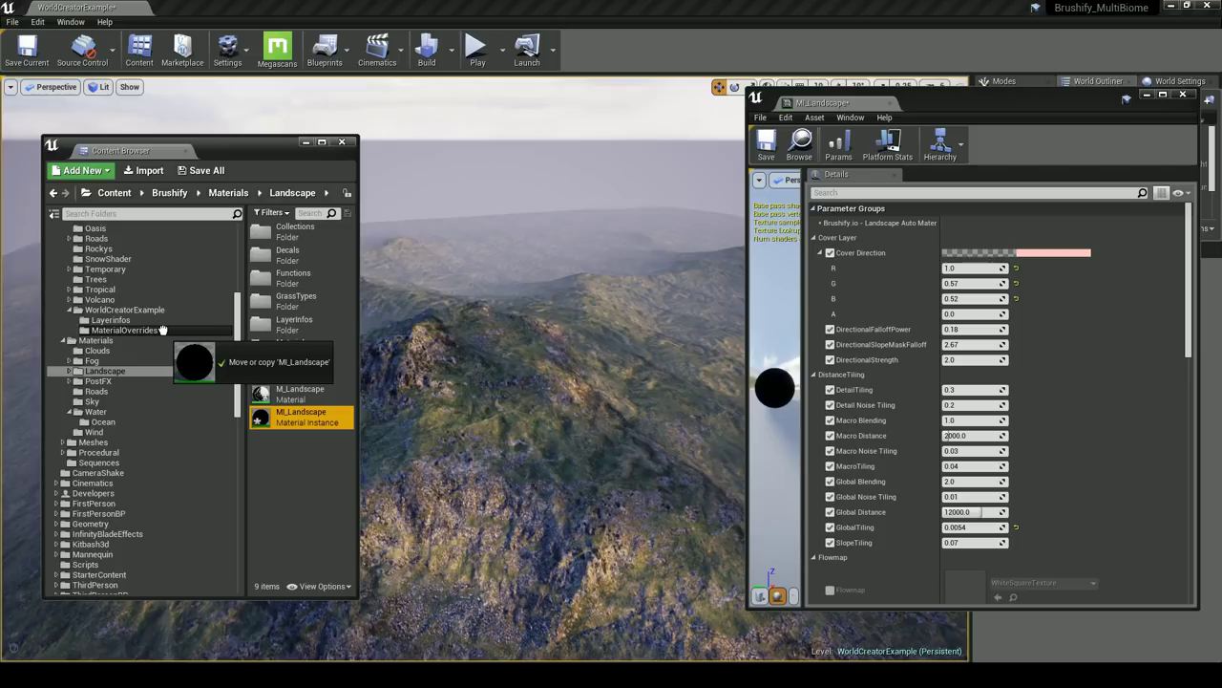
{"action": "left_click_drag", "start_coordinate": [163, 329], "coordinate": [162, 329]}
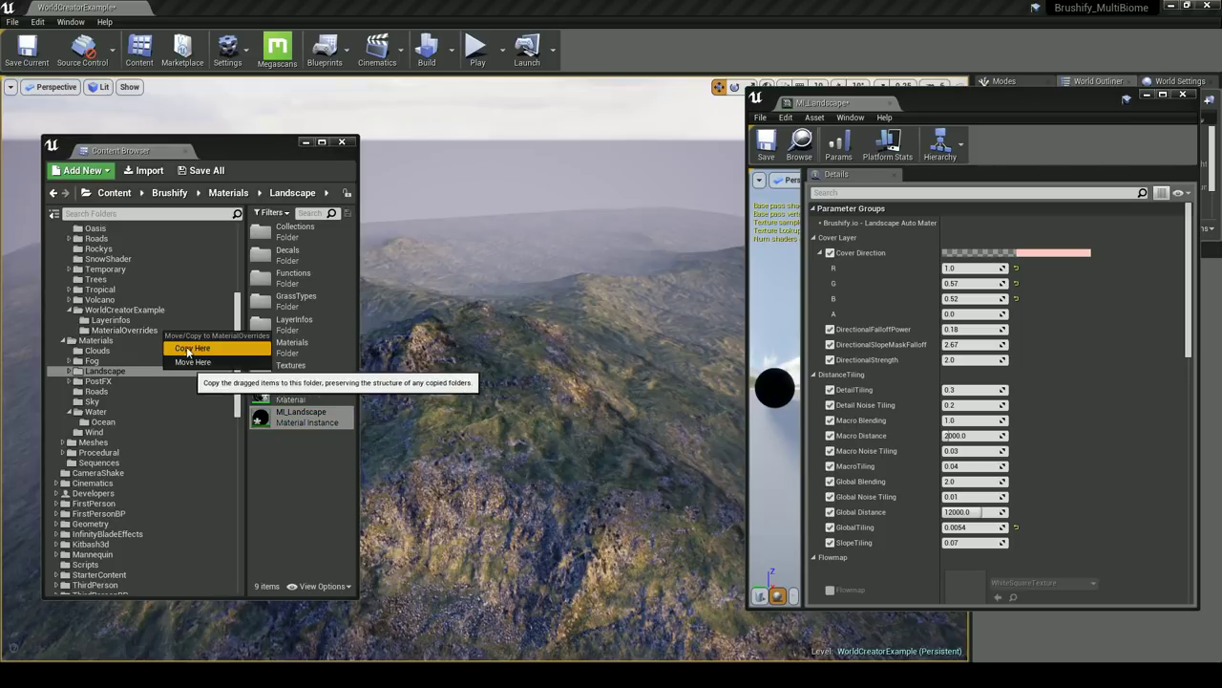
{"action": "left_click", "coordinate": [197, 349]}
{"action": "left_click", "coordinate": [165, 329]}
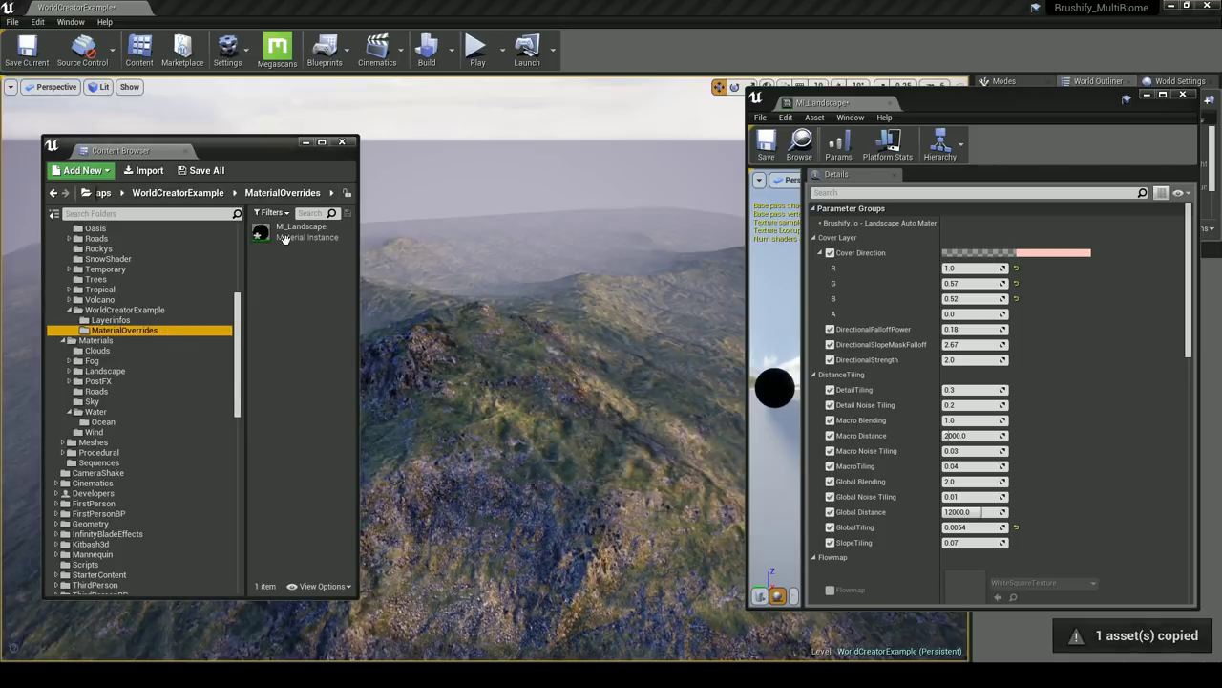
Assign the MaterialOverrides copy of MI_Landscape as the terrain's Landscape Material and save that copy
{"action": "left_click", "coordinate": [1183, 95]}
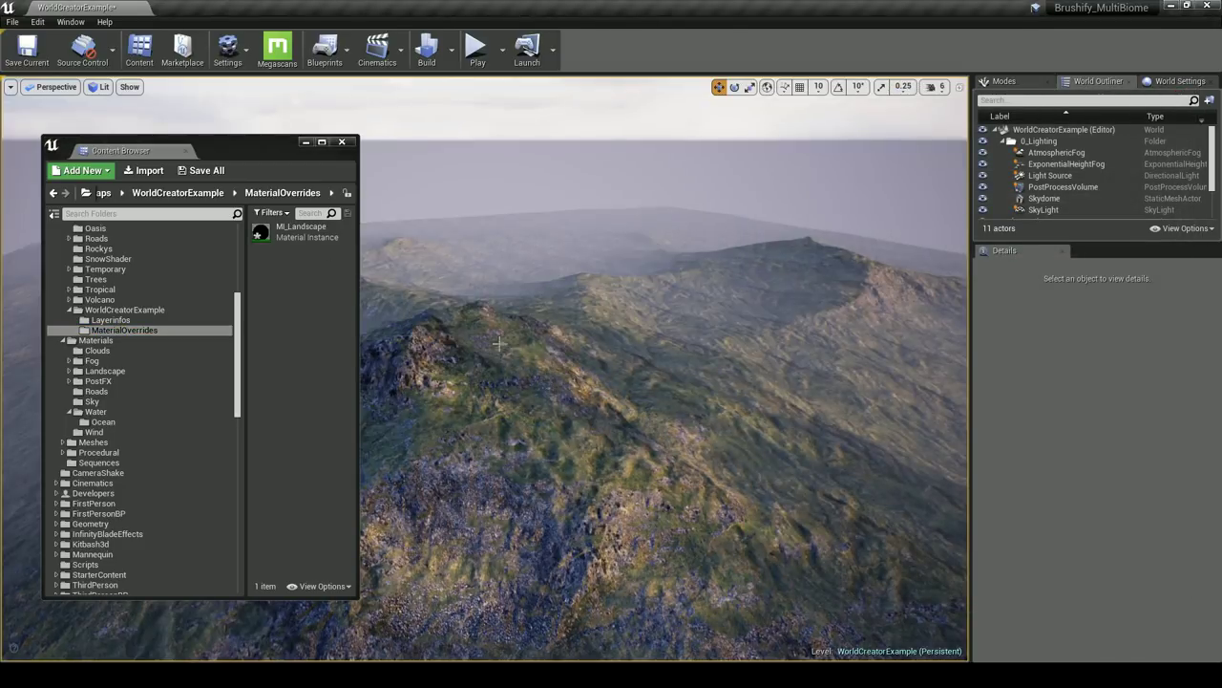
{"action": "left_click", "coordinate": [521, 363]}
{"action": "scroll", "coordinate": [1027, 501], "scroll_direction": "down", "scroll_amount": 1}
{"action": "left_click_drag", "start_coordinate": [260, 233], "coordinate": [1074, 513]}
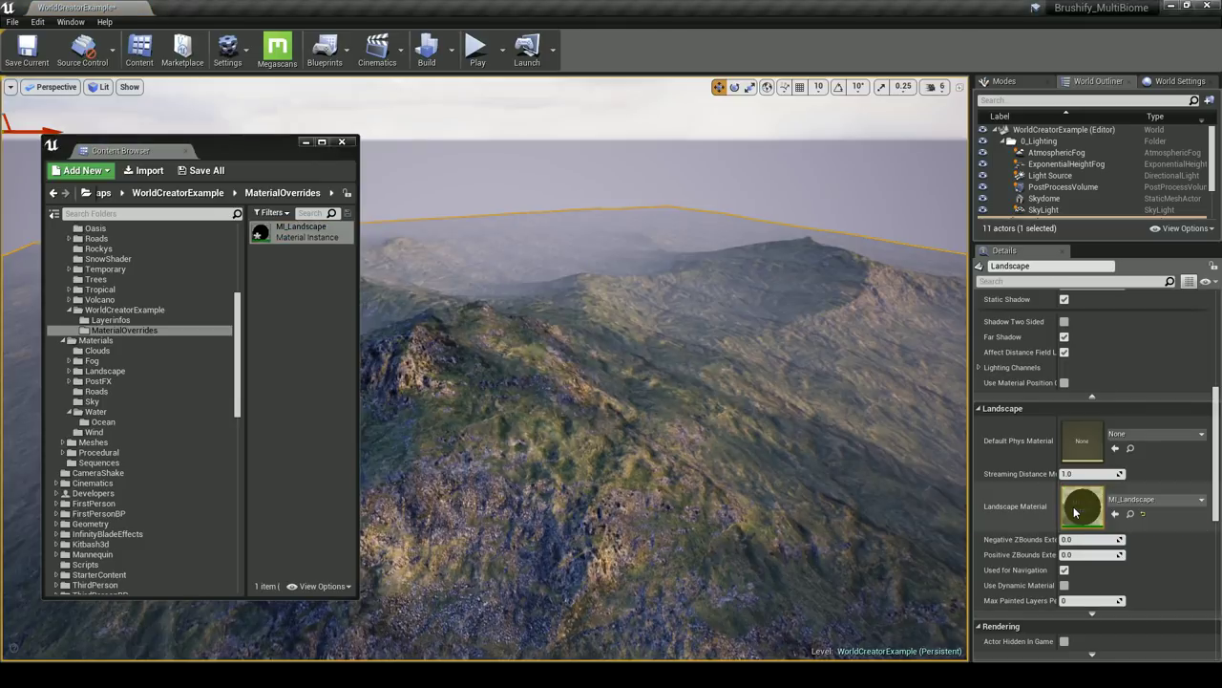
{"action": "right_click", "coordinate": [322, 237]}
{"action": "left_click", "coordinate": [340, 347]}
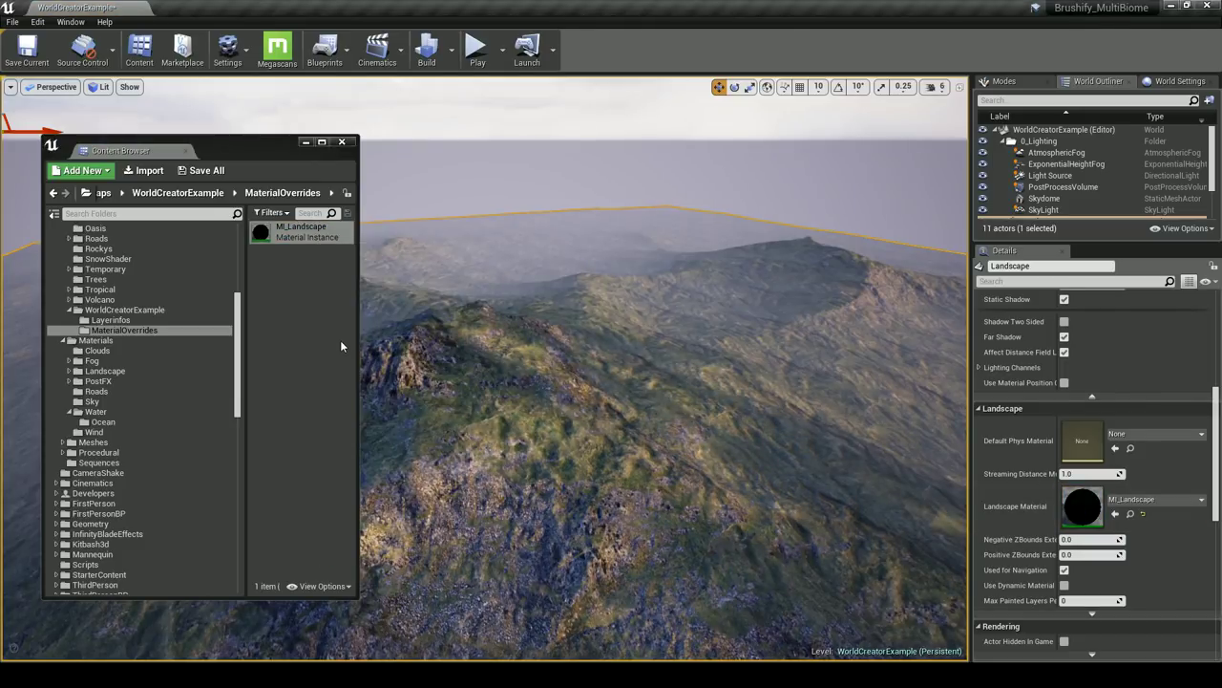
Close the Content Browser and inspect the terrain with the copied material, flying down to the grassy ground
{"action": "right_click_drag", "start_coordinate": [399, 343], "coordinate": [449, 353]}
{"action": "left_click", "coordinate": [342, 142]}
{"action": "right_click_drag", "start_coordinate": [442, 214], "coordinate": [525, 196]}
{"action": "key", "text": "w"}
{"action": "right_click_drag", "start_coordinate": [535, 253], "coordinate": [314, 188]}
{"action": "left_click", "coordinate": [496, 235]}
{"action": "key", "text": "w"}
{"action": "key", "text": "d"}
{"action": "key", "text": "w"}
{"action": "right_click_drag", "start_coordinate": [521, 233], "coordinate": [598, 273]}
{"action": "key", "text": "d"}
Set the level's GameMode Override to ThirdPersonGameMode
{"action": "left_click", "coordinate": [999, 81]}
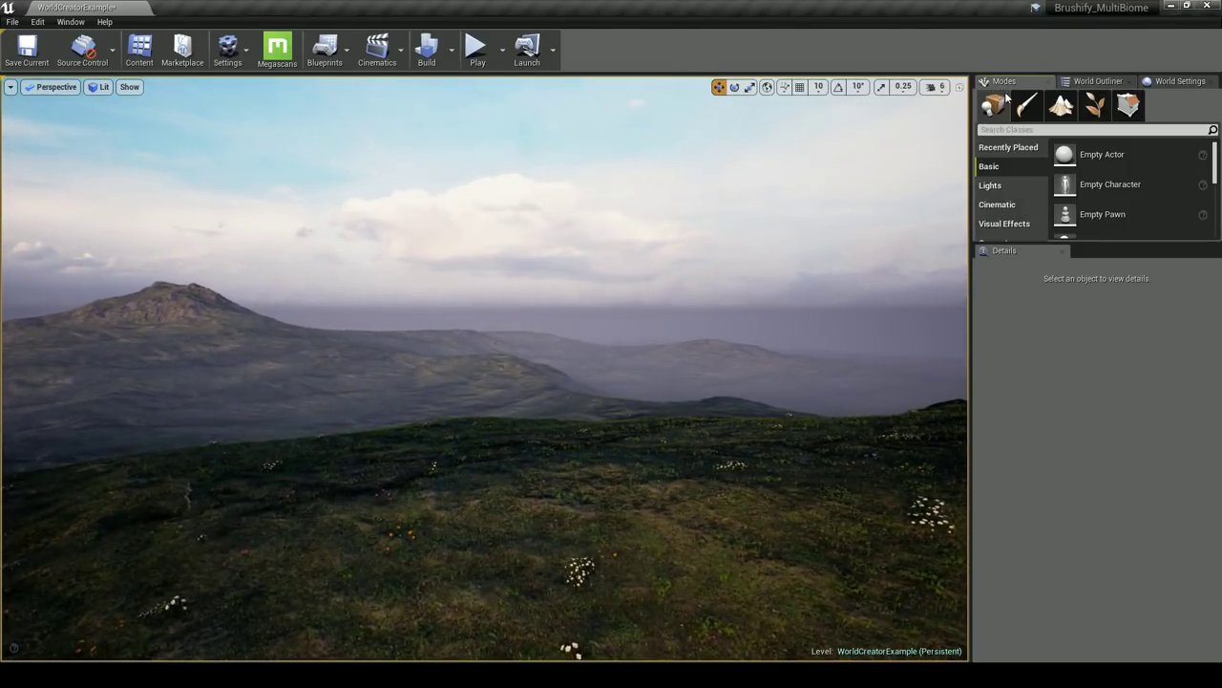
{"action": "left_click", "coordinate": [1155, 81]}
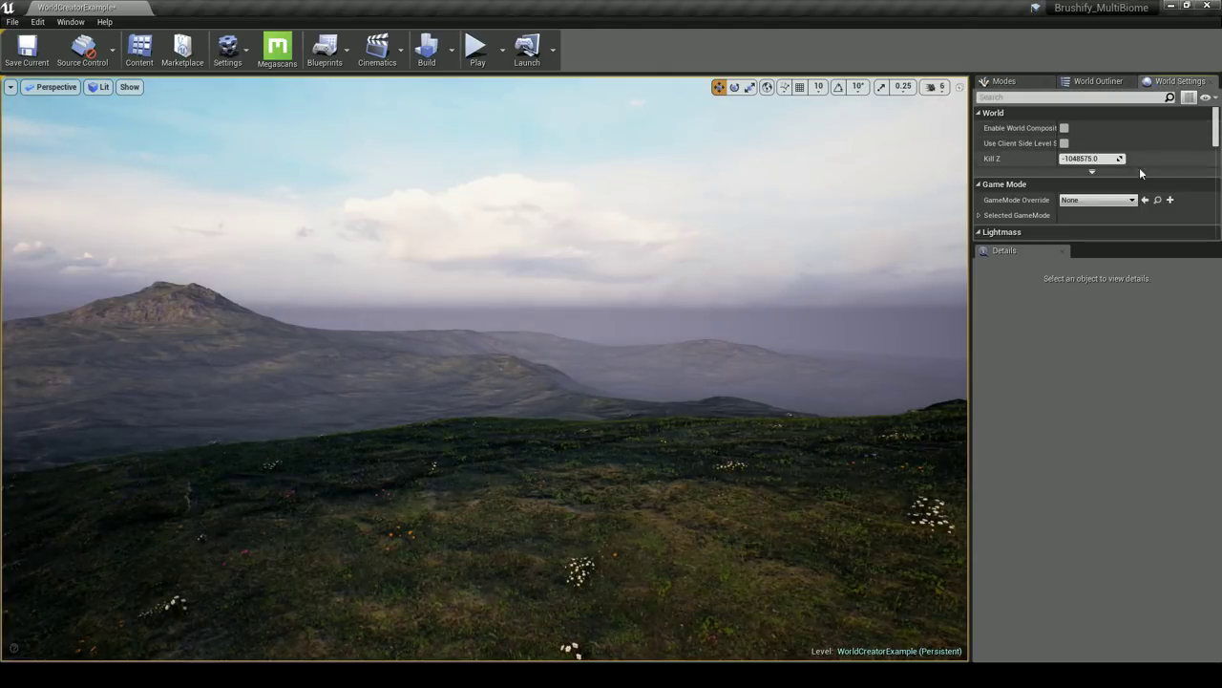
{"action": "left_click", "coordinate": [1100, 200]}
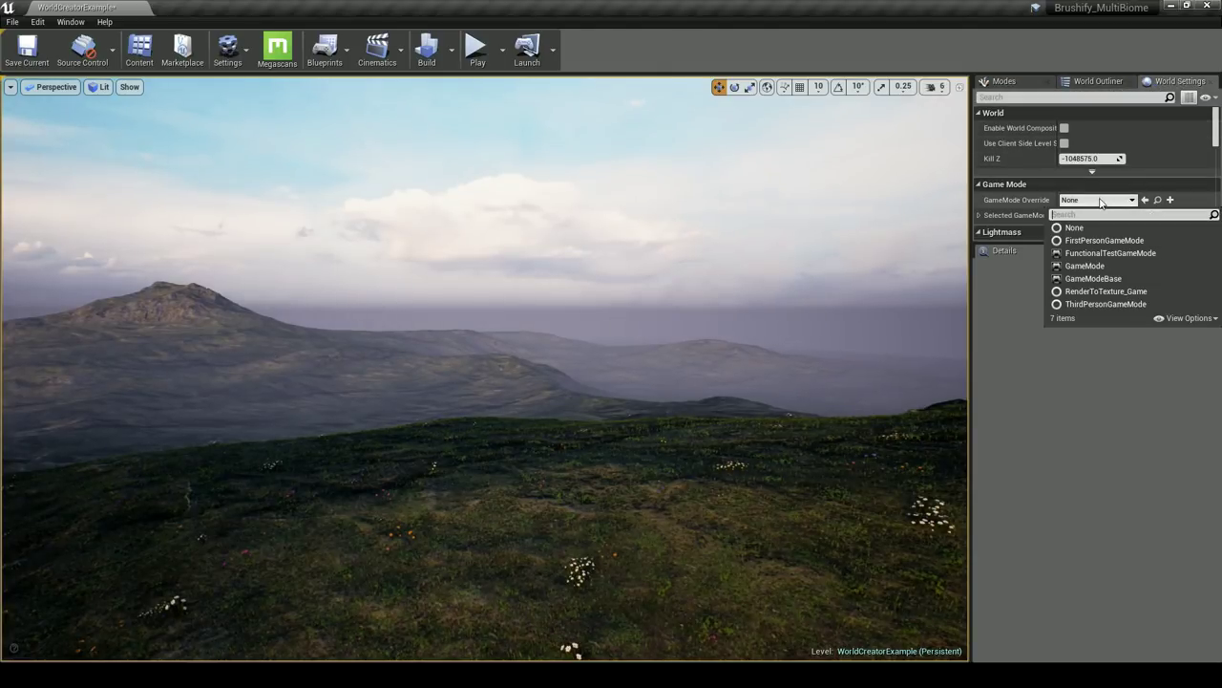
{"action": "left_click", "coordinate": [1088, 304]}
Play the level and run and jump across the hills with the third-person character, ending back in the editor view
{"action": "left_click", "coordinate": [478, 52]}
{"action": "key", "text": "w"}
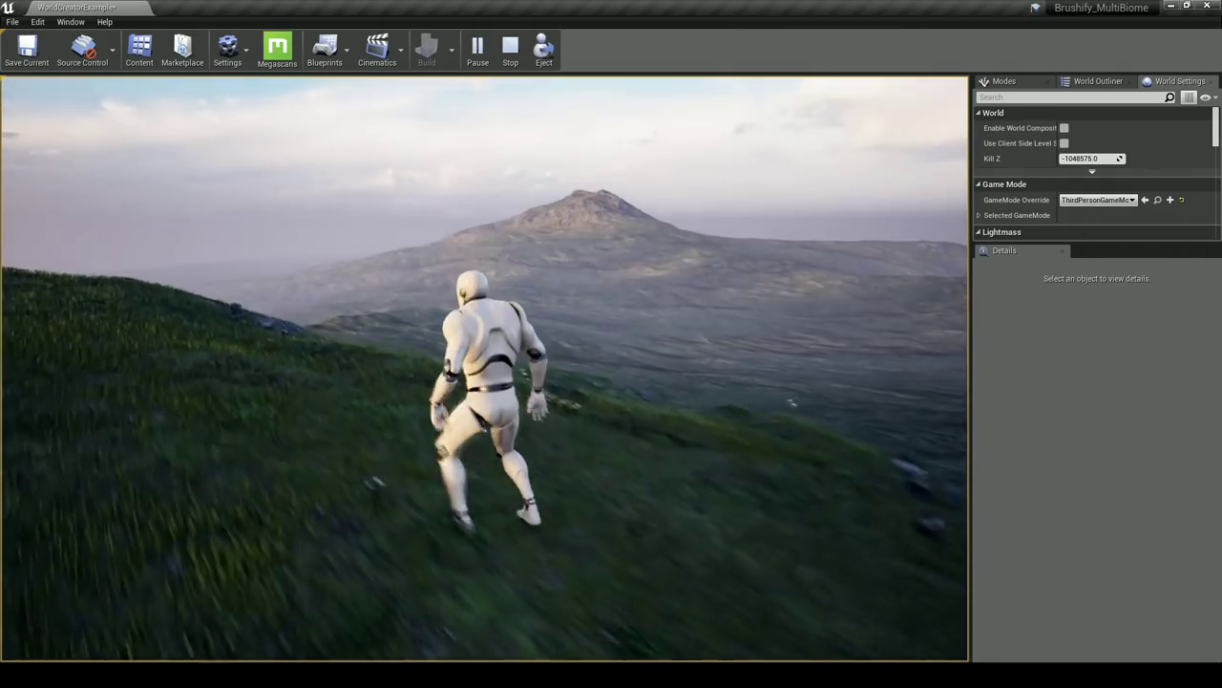
{"action": "key", "text": "w"}
{"action": "key", "text": "space"}
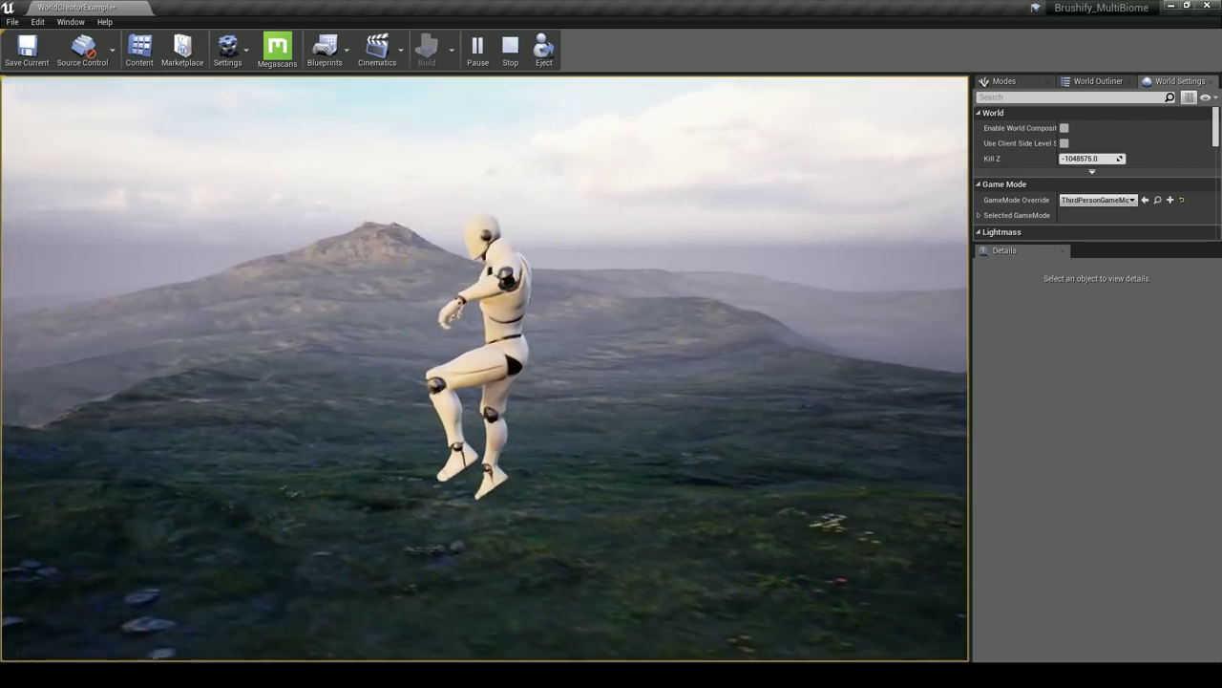
{"action": "key", "text": "w"}
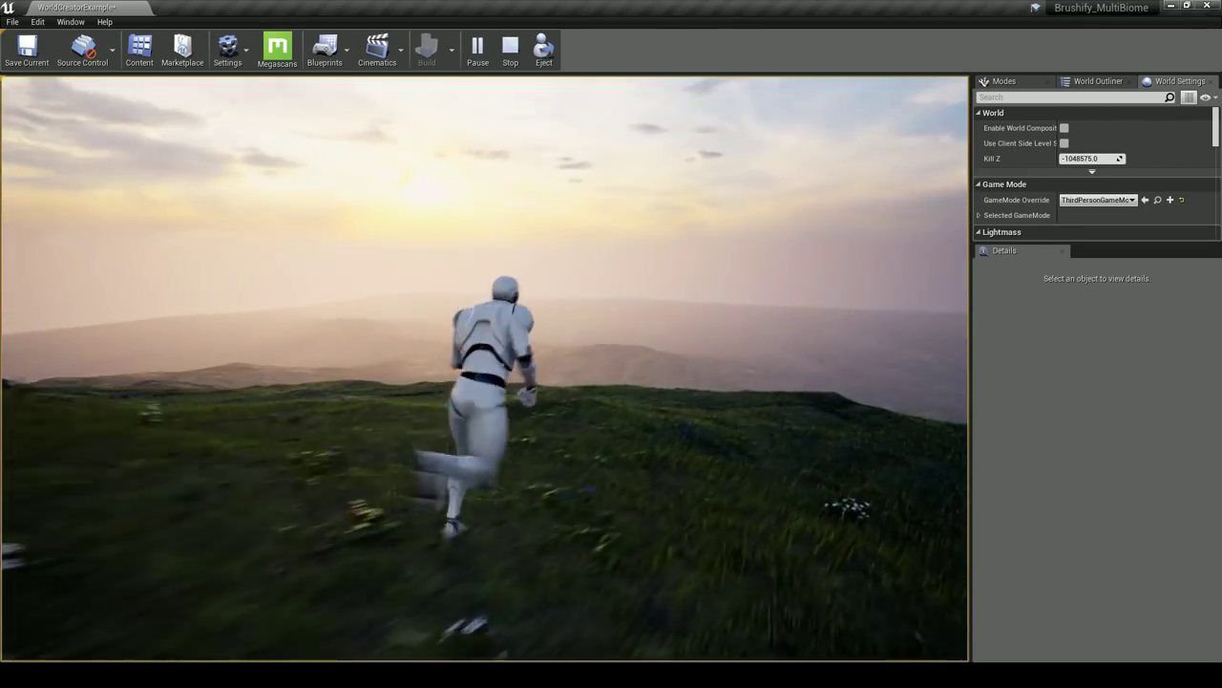
{"action": "key", "text": "w"}
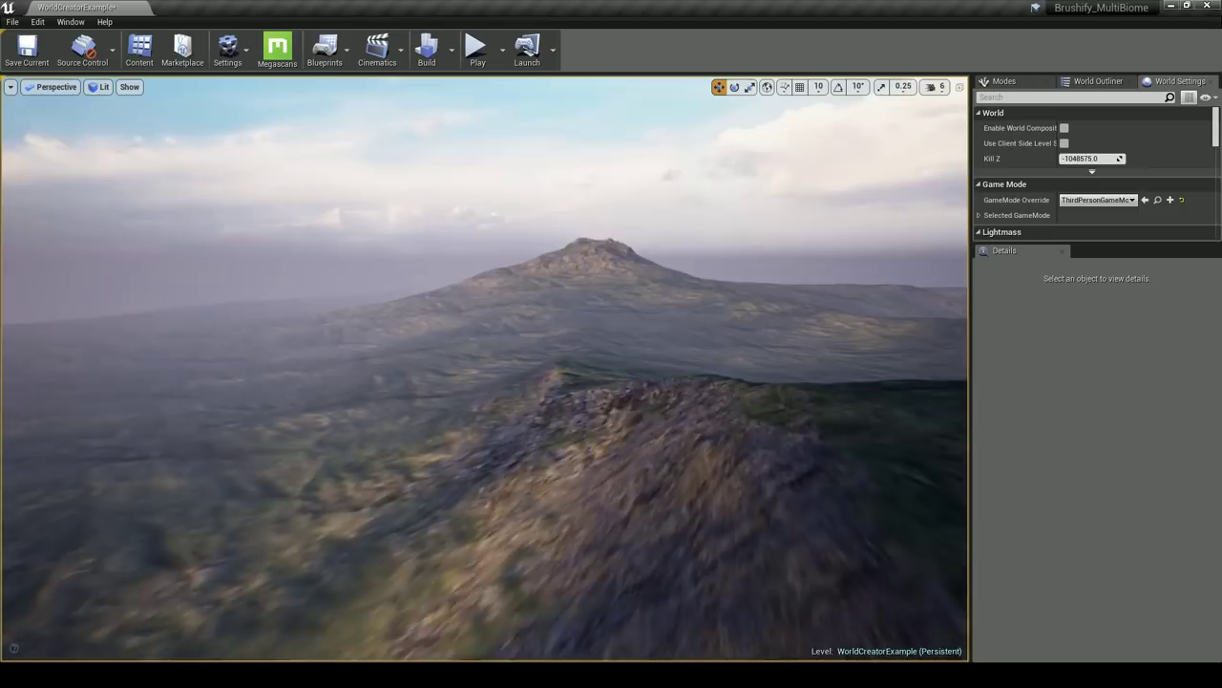
Select the Light Source and Skydome together and rotate them about 72° around the vertical axis to reposition the sun
{"action": "left_click", "coordinate": [1092, 82]}
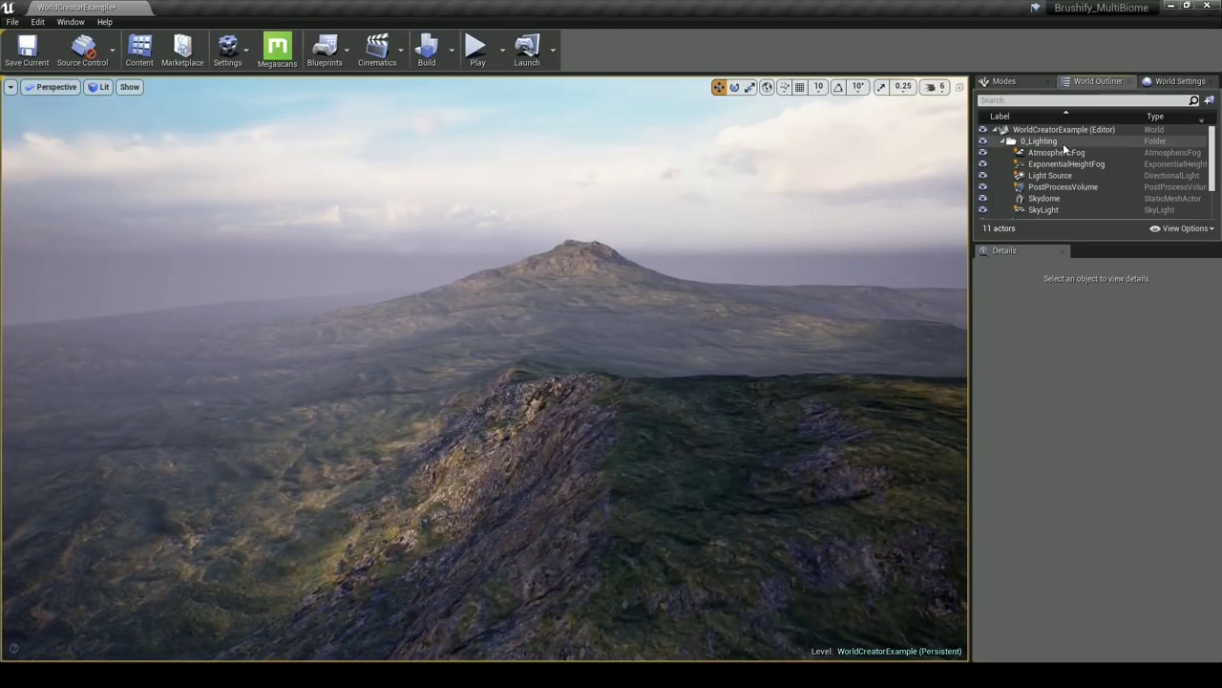
{"action": "left_click", "coordinate": [1054, 177]}
{"action": "scroll", "coordinate": [1063, 192], "scroll_direction": "down", "scroll_amount": 1}
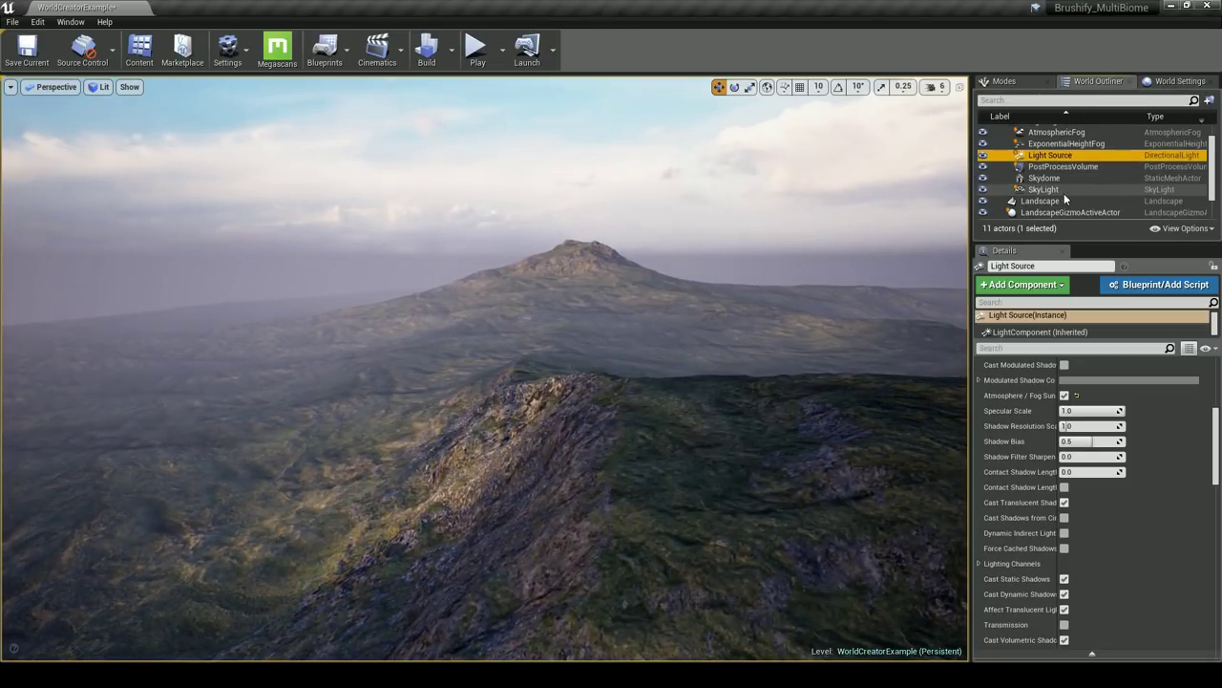
{"action": "left_click", "coordinate": [1043, 178], "text": "ctrl"}
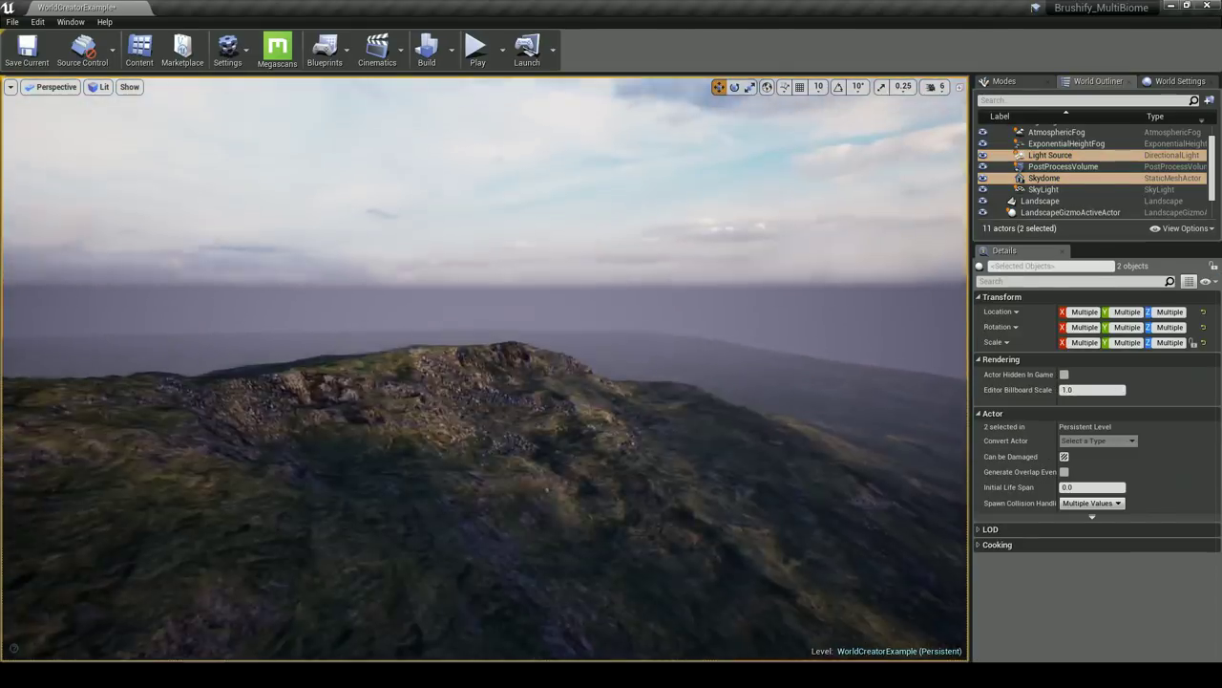
{"action": "right_click_drag", "start_coordinate": [573, 249], "coordinate": [694, 204]}
{"action": "key", "text": "e"}
{"action": "left_click_drag", "start_coordinate": [689, 148], "coordinate": [581, 194]}
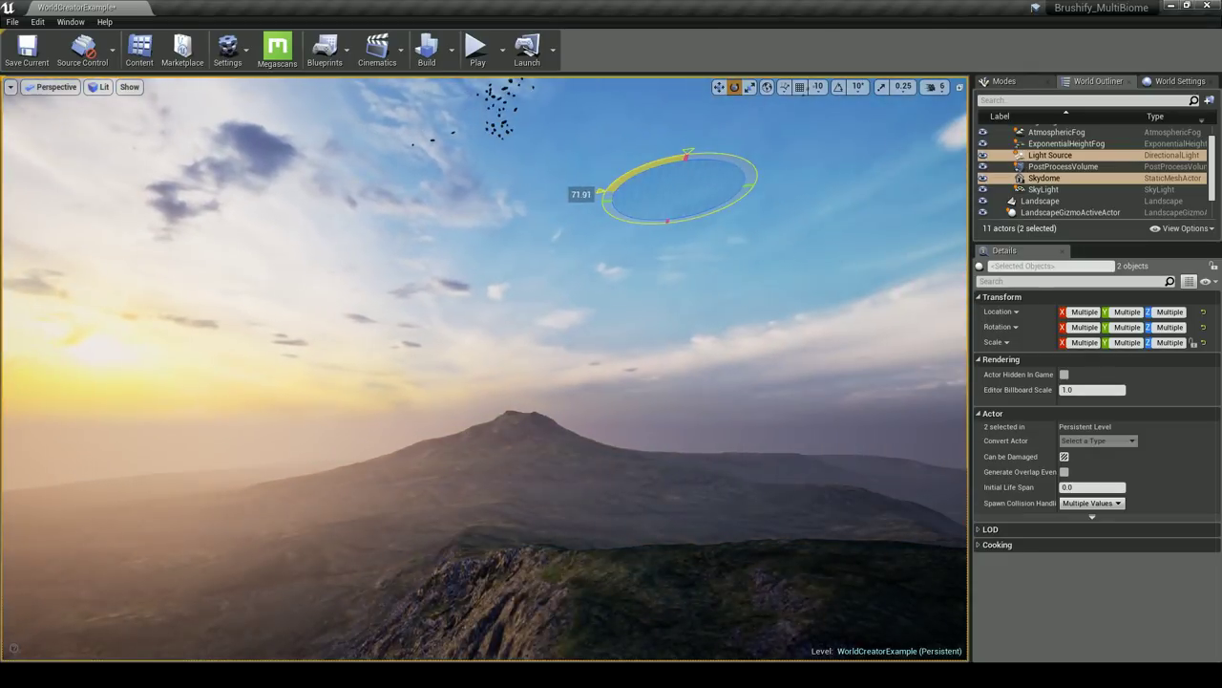
{"action": "right_click_drag", "start_coordinate": [500, 131], "coordinate": [571, 116]}
{"action": "left_click", "coordinate": [487, 125]}
{"action": "left_click", "coordinate": [537, 267]}
{"action": "right_click_drag", "start_coordinate": [537, 267], "coordinate": [563, 365]}
{"action": "key", "text": "Escape"}
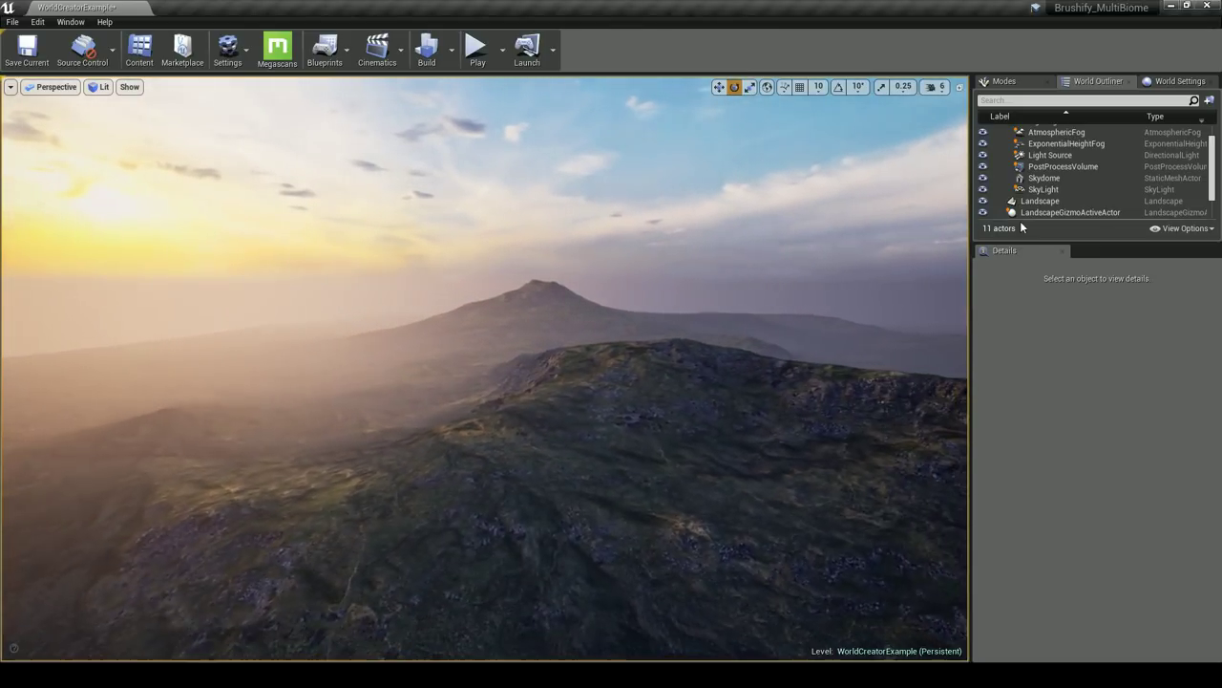
Reselect the Light Source and Skydome, try further rotations around the vertical axis to place the low sun beside the mountain, and save the level
{"action": "left_click", "coordinate": [1043, 156]}
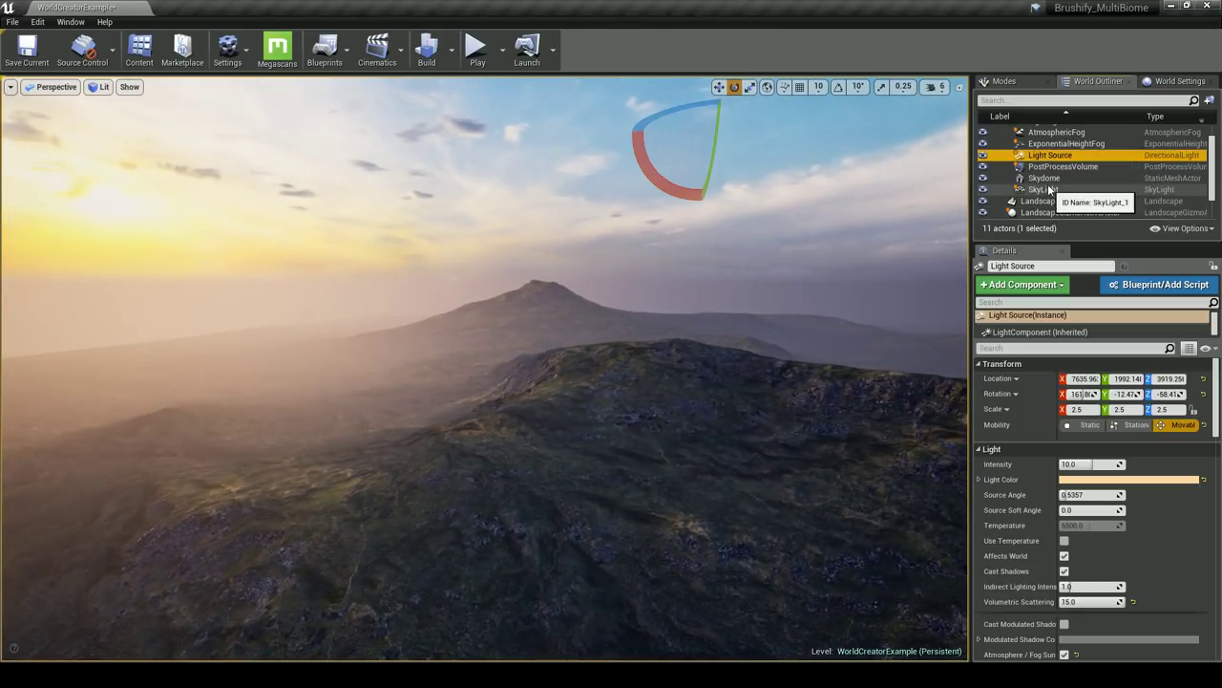
{"action": "left_click", "coordinate": [1046, 178], "text": "ctrl"}
{"action": "left_click_drag", "start_coordinate": [607, 130], "coordinate": [661, 118]}
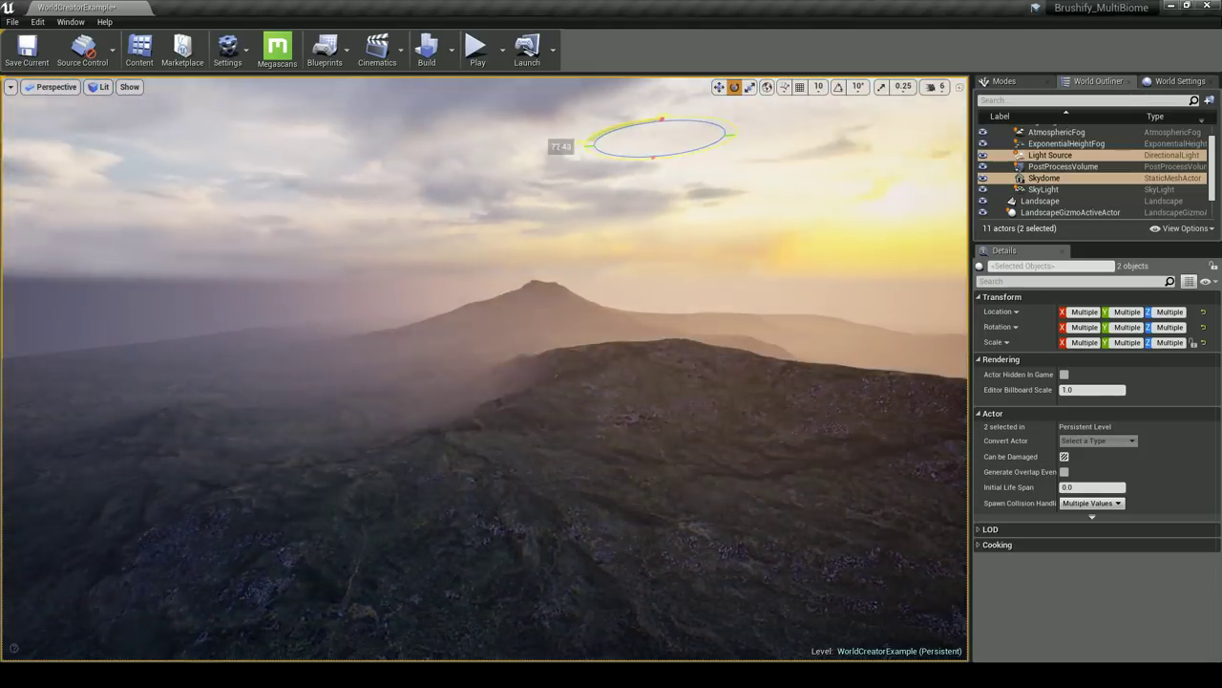
{"action": "left_click_drag", "start_coordinate": [594, 141], "coordinate": [596, 145]}
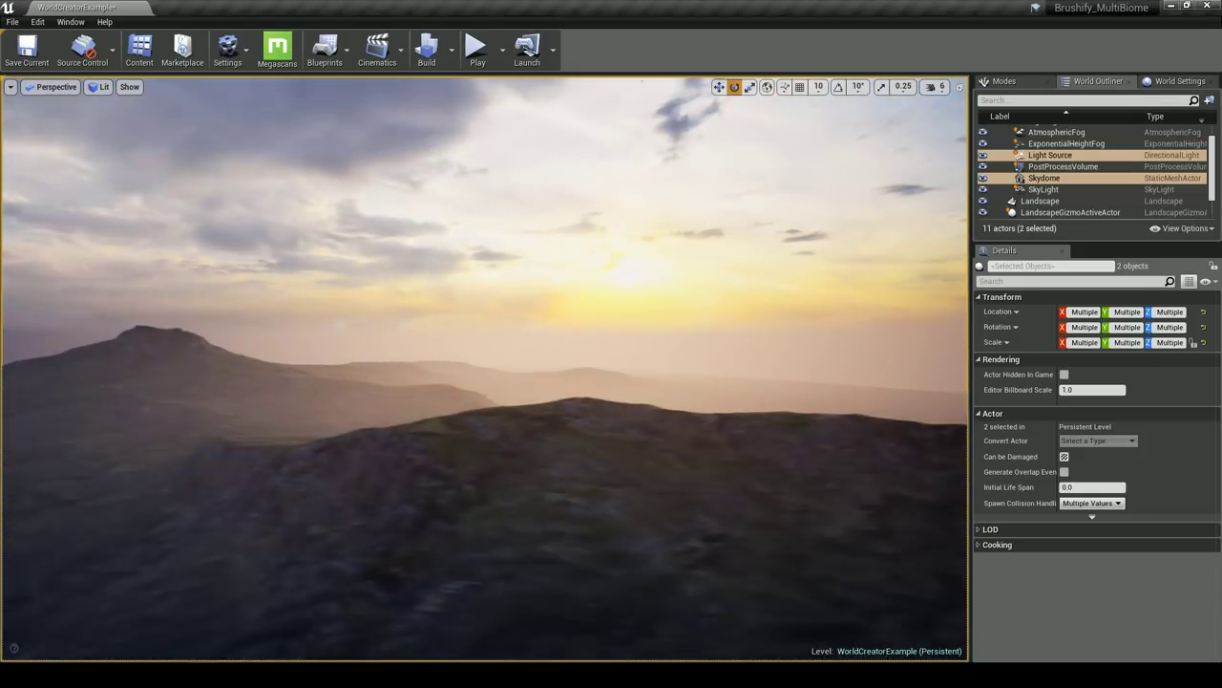
{"action": "right_click_drag", "start_coordinate": [485, 368], "coordinate": [382, 380]}
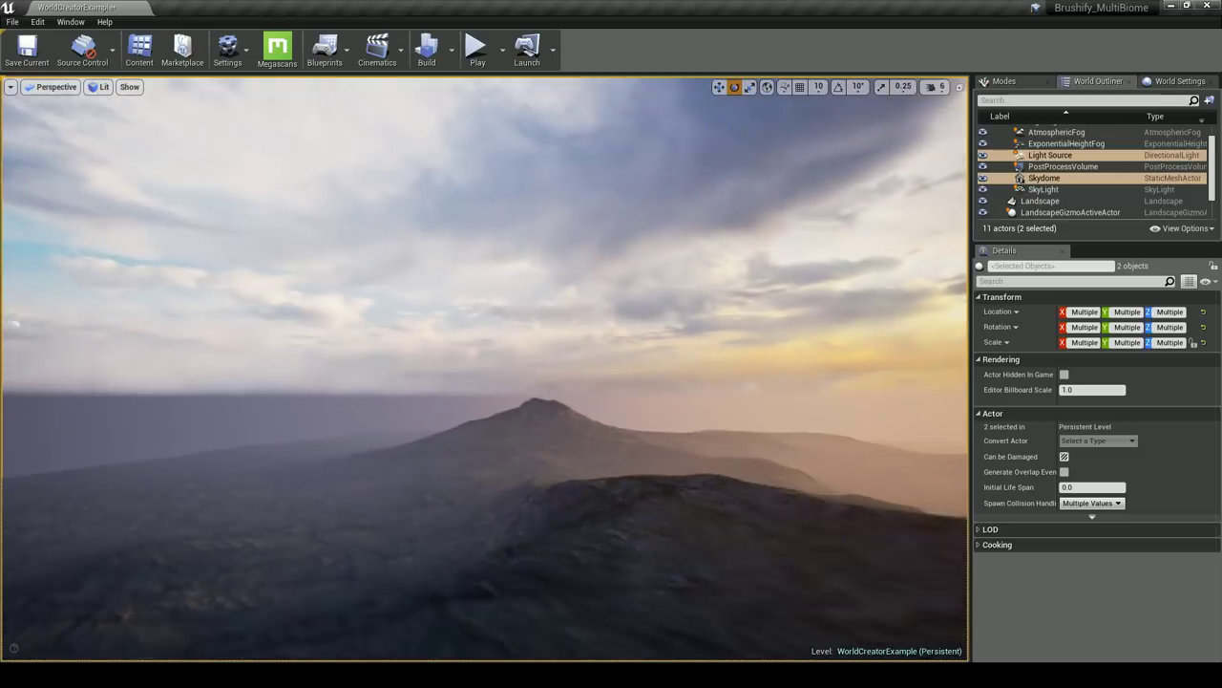
{"action": "right_click_drag", "start_coordinate": [485, 369], "coordinate": [592, 430]}
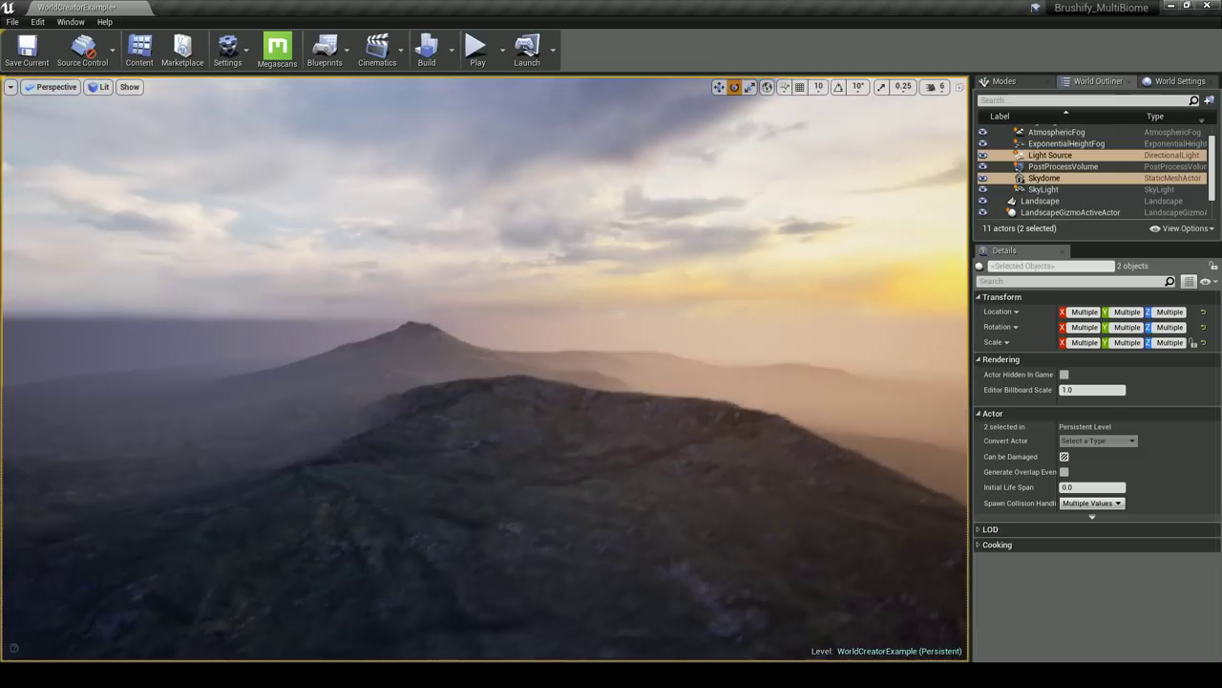
{"action": "left_click_drag", "start_coordinate": [468, 173], "coordinate": [536, 205]}
{"action": "key", "text": "Escape"}
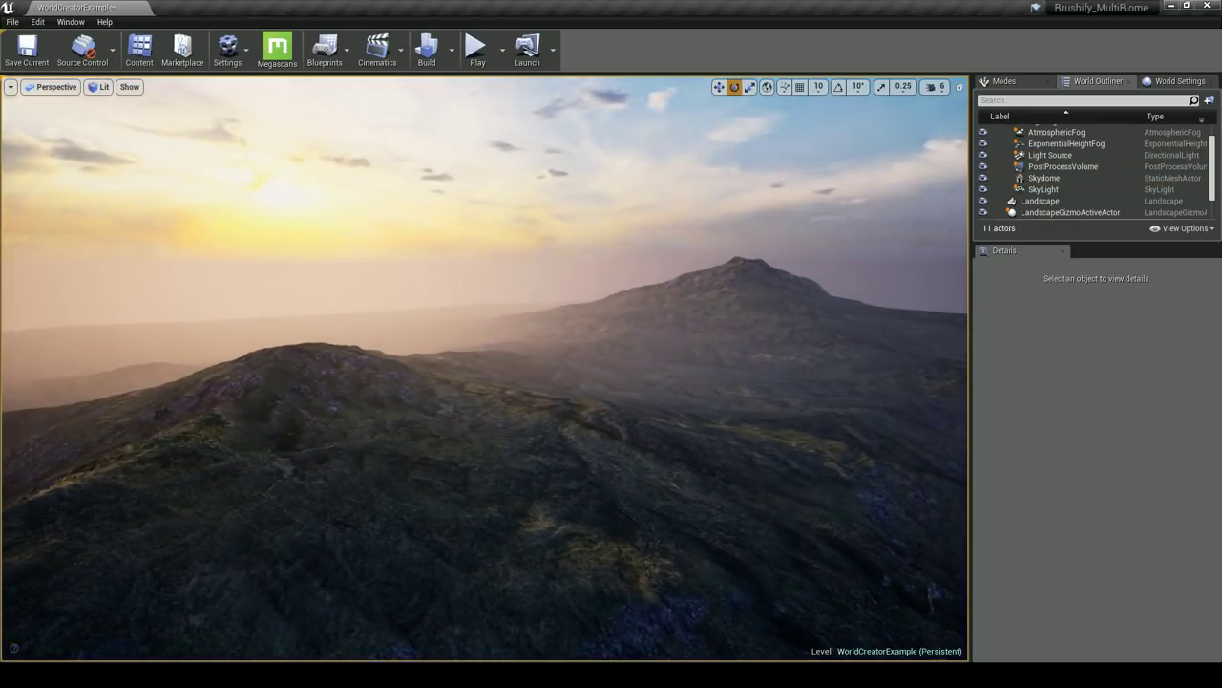
{"action": "right_click_drag", "start_coordinate": [485, 369], "coordinate": [683, 367]}
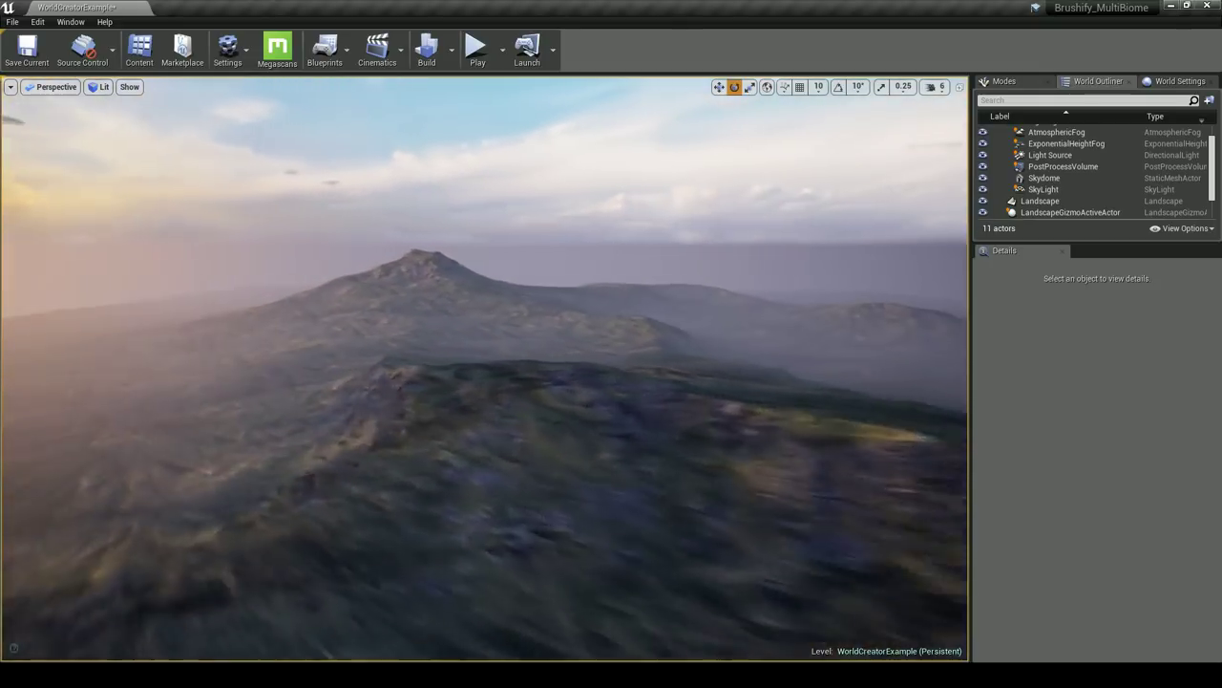
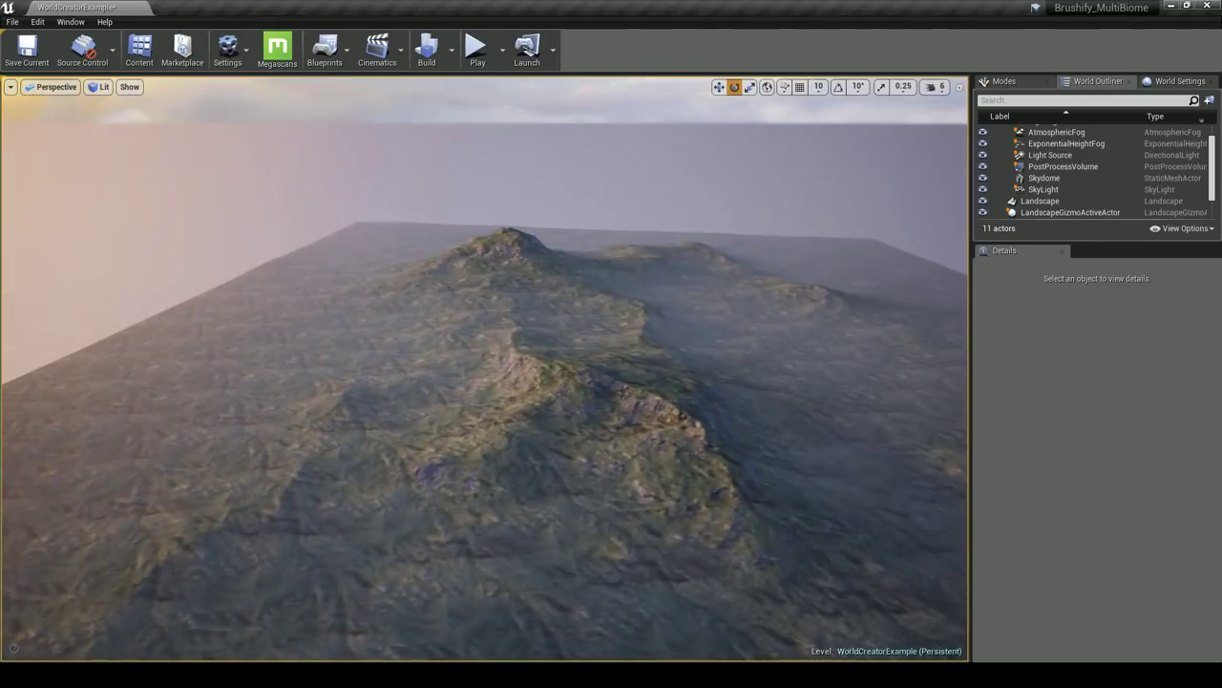
{"action": "key", "text": "ctrl+s"}
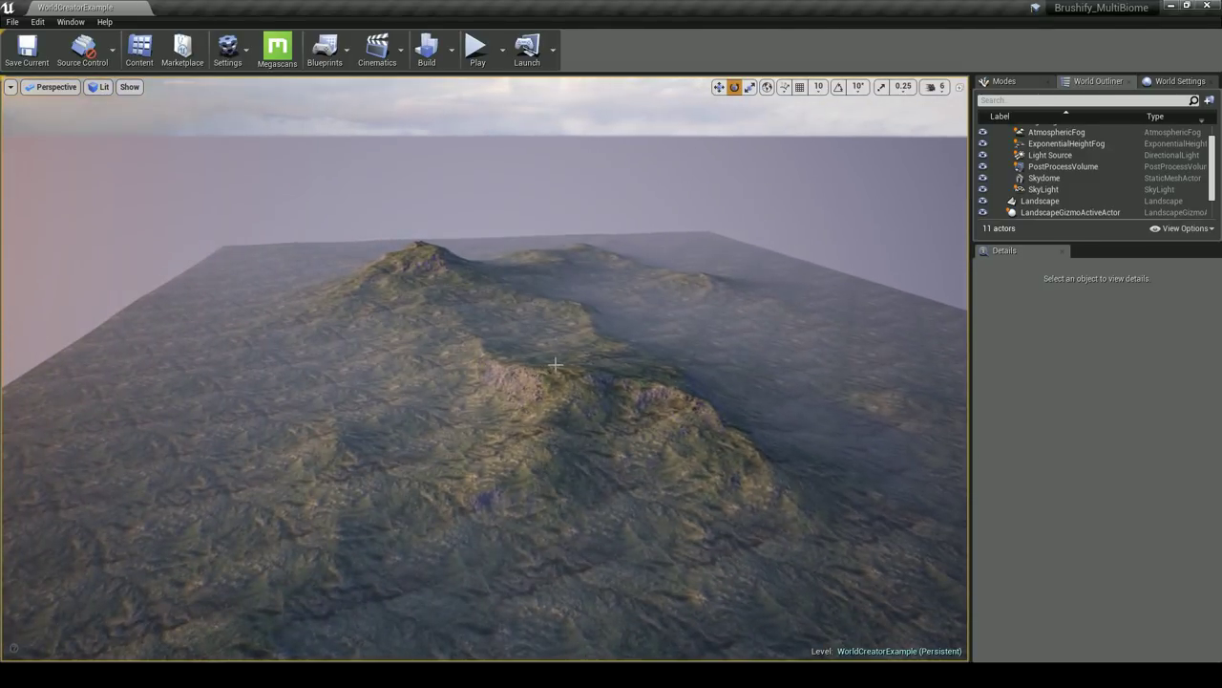
Fly around the terrain and down to the ridge to examine the landscape under the new sun direction
{"action": "right_click_drag", "start_coordinate": [580, 352], "coordinate": [759, 339]}
{"action": "key", "text": "w"}
{"action": "key", "text": "s"}
{"action": "key", "text": "s"}
{"action": "key", "text": "a"}
{"action": "left_click_drag", "start_coordinate": [579, 267], "coordinate": [580, 268]}
{"action": "right_click_drag", "start_coordinate": [580, 339], "coordinate": [353, 351]}
{"action": "key", "text": "s"}
{"action": "key", "text": "w"}
{"action": "key", "text": "w"}
{"action": "right_click_drag", "start_coordinate": [458, 143], "coordinate": [427, 162]}
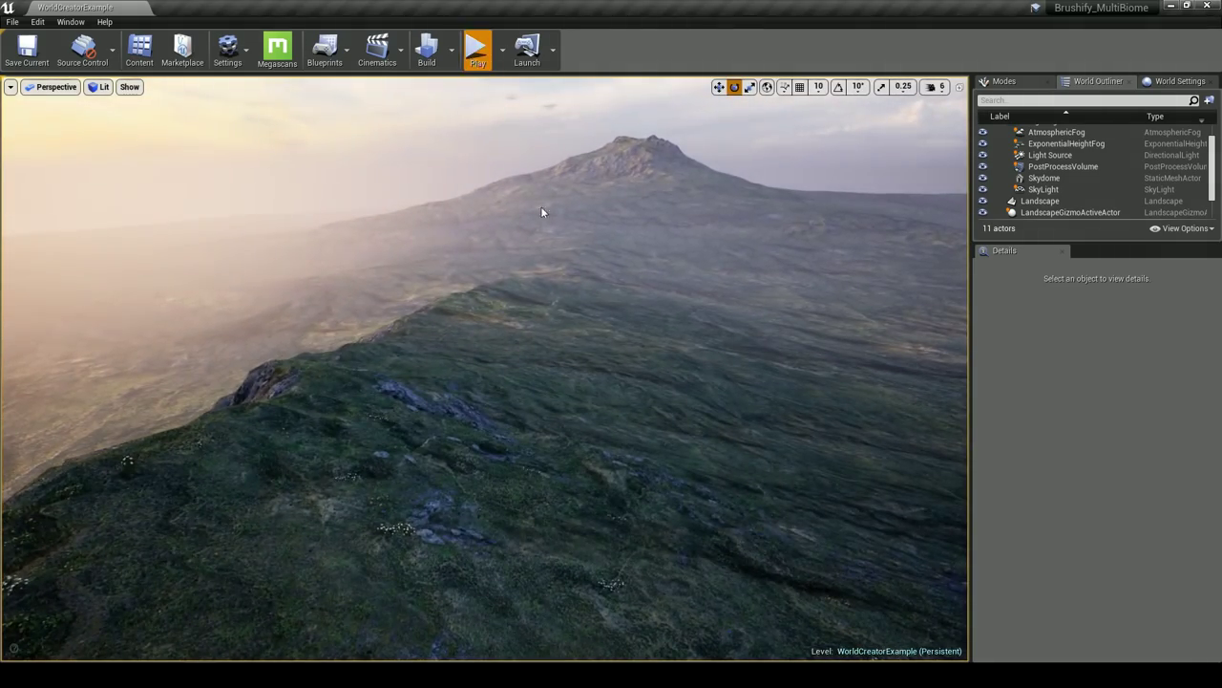
Play the level, run the third-person character across the grassy hilltop towards the sun, and stop the session
{"action": "key", "text": "alt+p"}
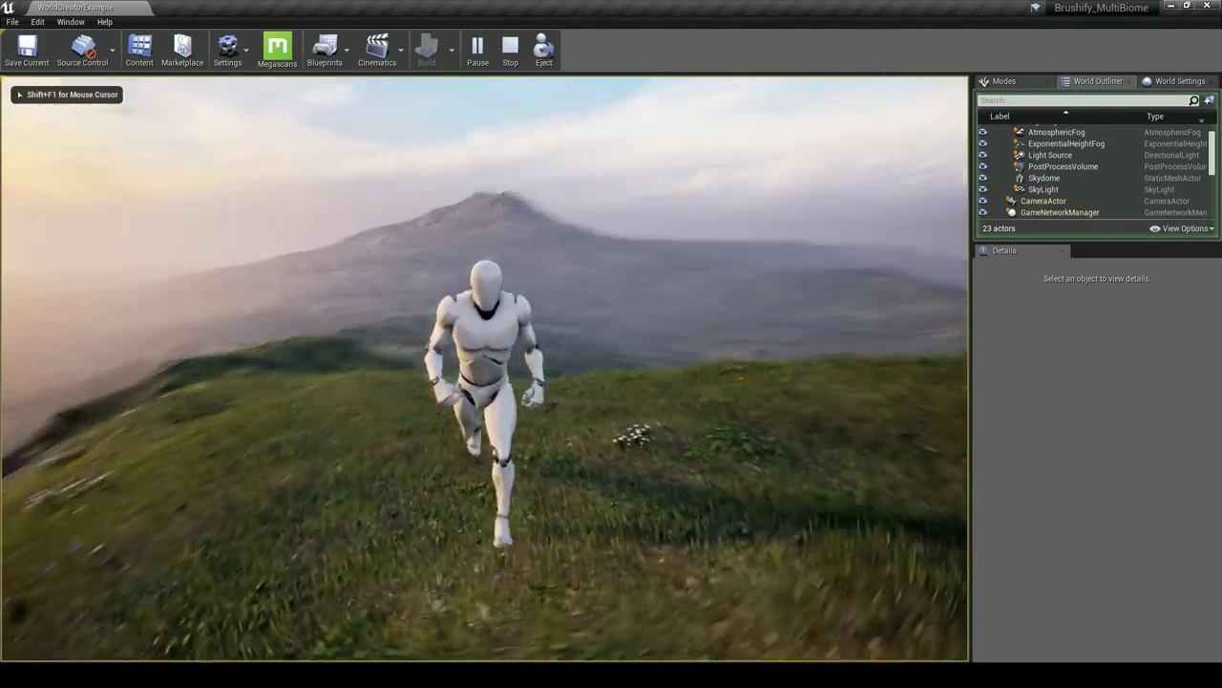
{"action": "key", "text": "w"}
{"action": "key", "text": "d"}
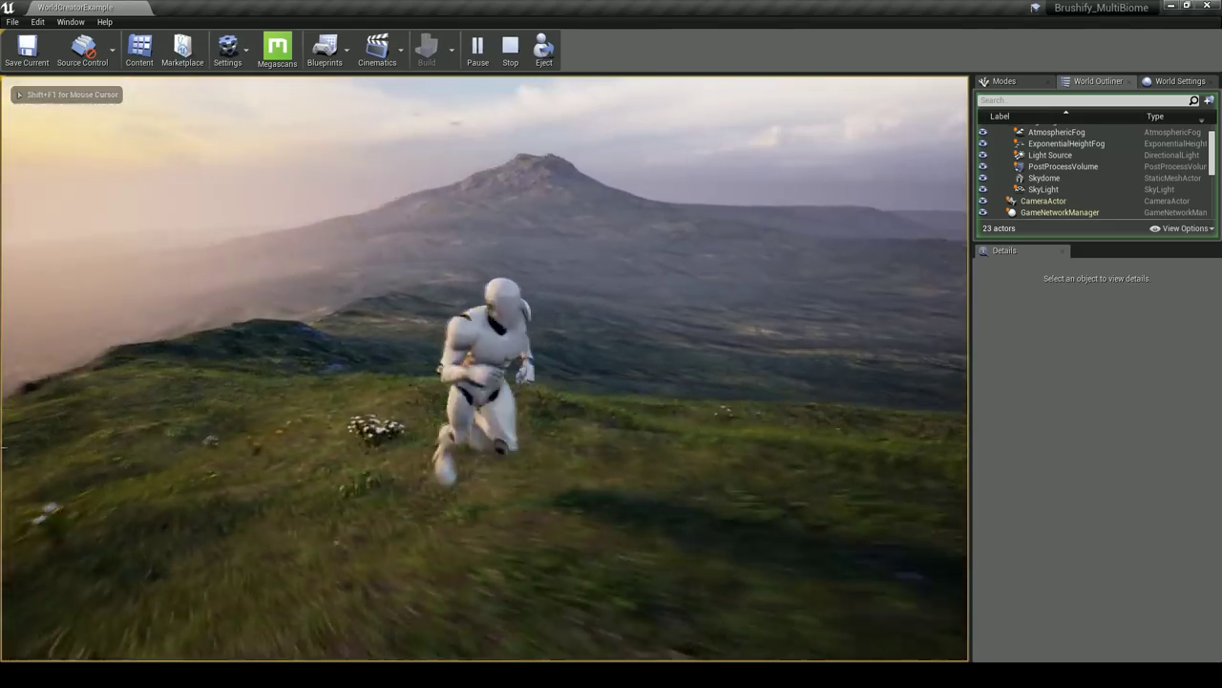
{"action": "key", "text": "a"}
{"action": "key", "text": "w"}
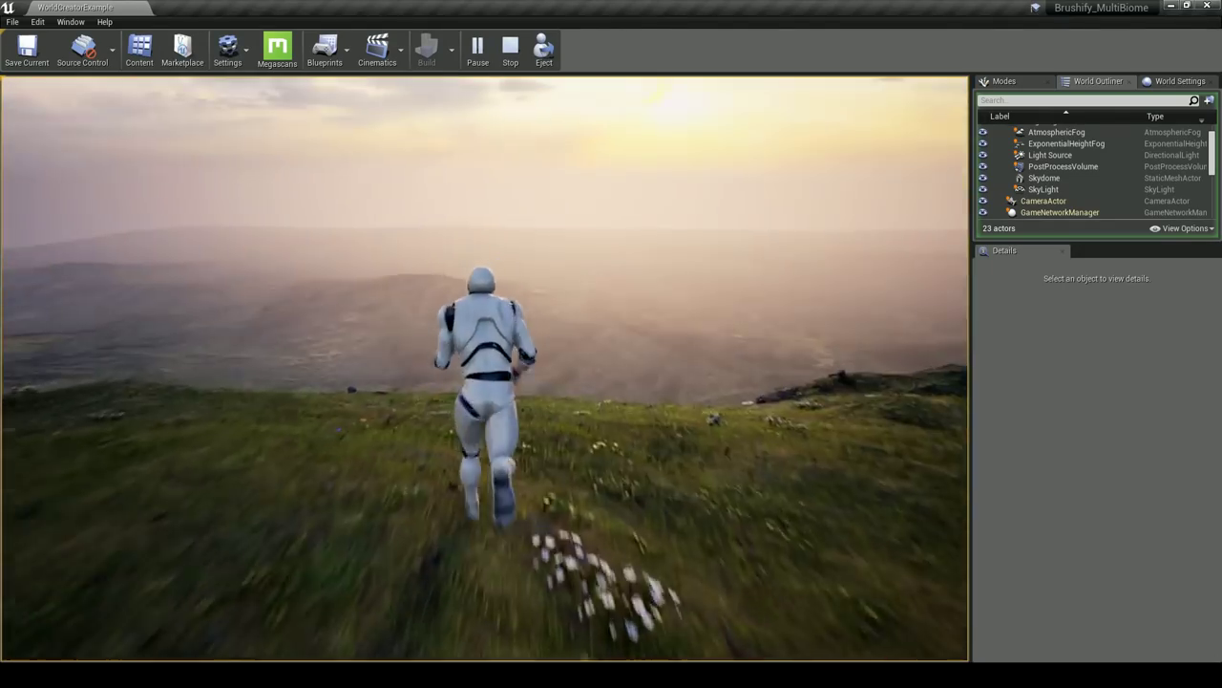
{"action": "key", "text": "Escape"}
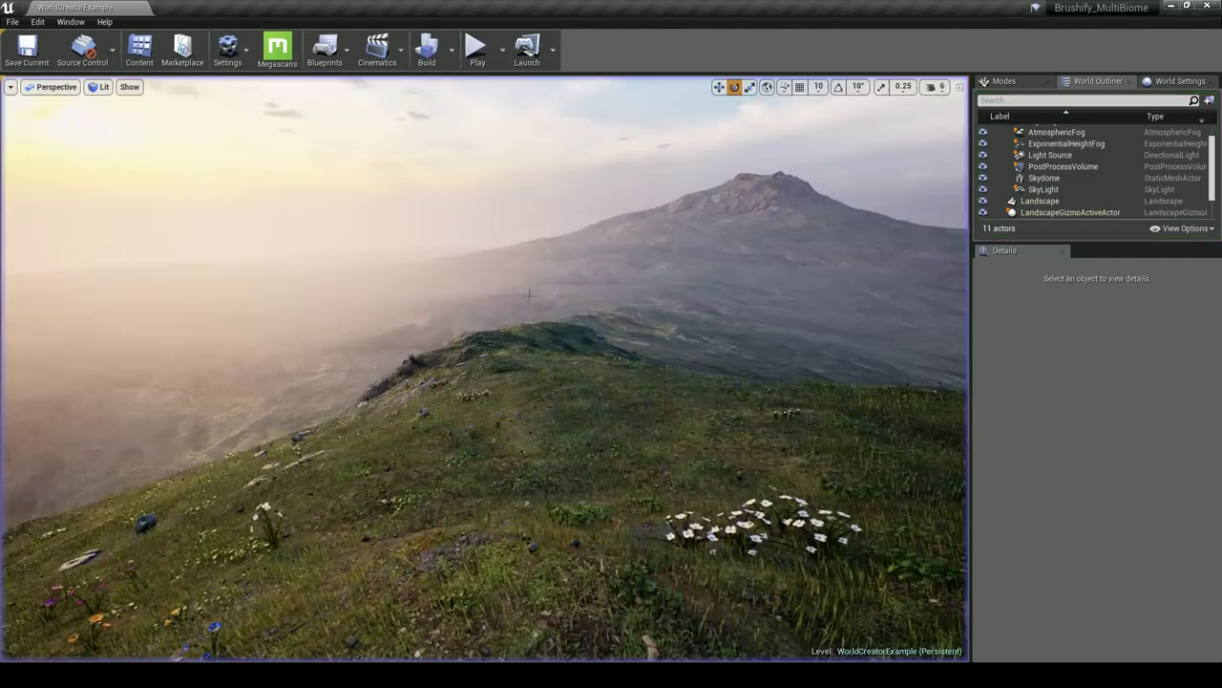
Find the S_Water static mesh in Brushify/Materials/Water/Ocean and place it in the middle of the terrain
{"action": "right_click_drag", "start_coordinate": [529, 295], "coordinate": [726, 335]}
{"action": "key", "text": "s"}
{"action": "right_click_drag", "start_coordinate": [549, 328], "coordinate": [549, 327]}
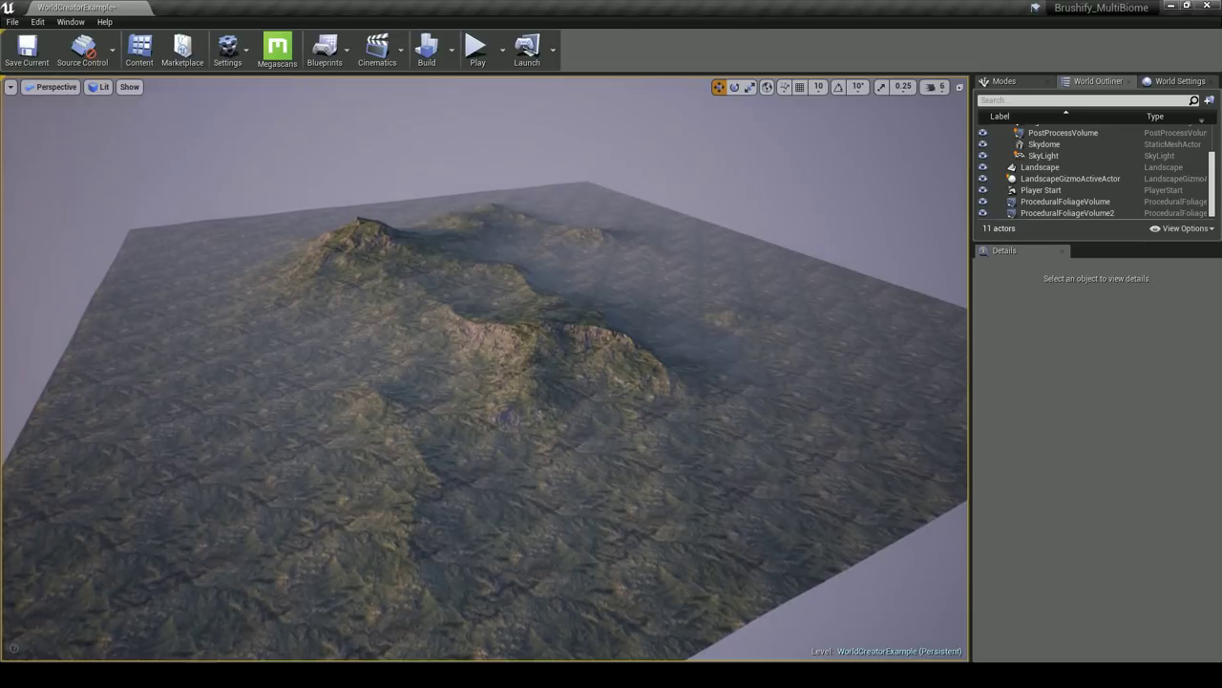
{"action": "key", "text": "w"}
{"action": "mouse_move", "coordinate": [213, 208]}
{"action": "right_mouse_down"}
{"action": "mouse_move", "coordinate": [211, 191]}
{"action": "mouse_move", "coordinate": [213, 208]}
{"action": "right_mouse_up"}
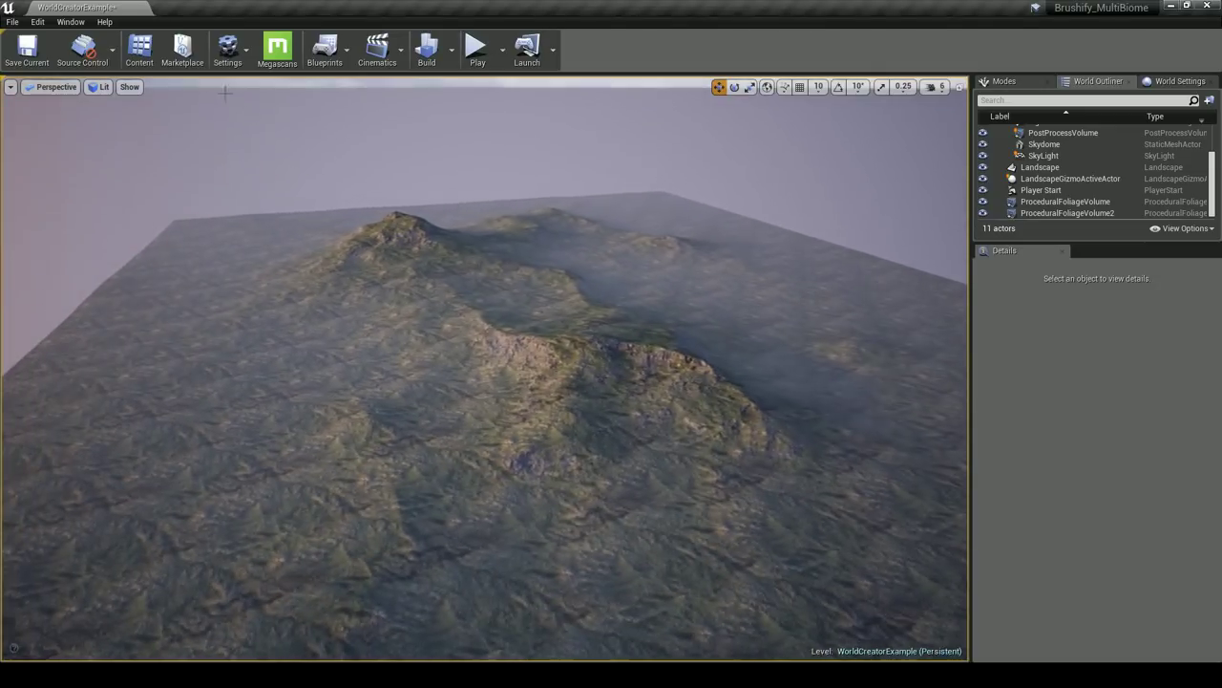
{"action": "left_click", "coordinate": [148, 62]}
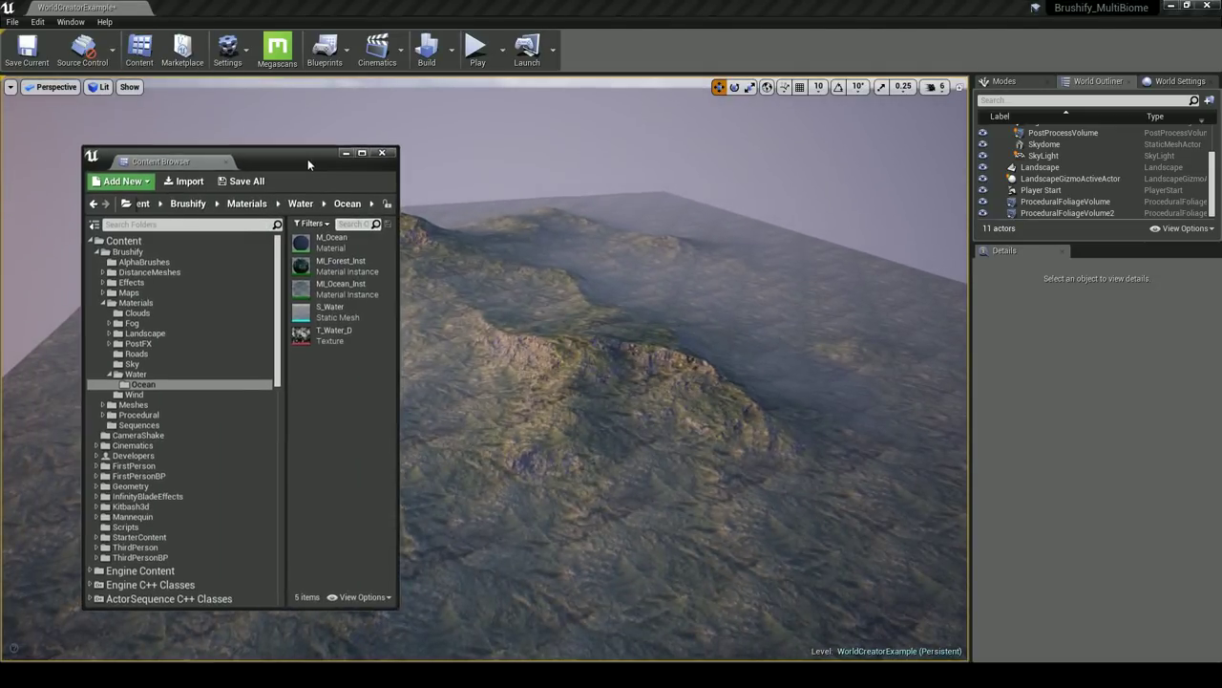
{"action": "left_click", "coordinate": [139, 187]}
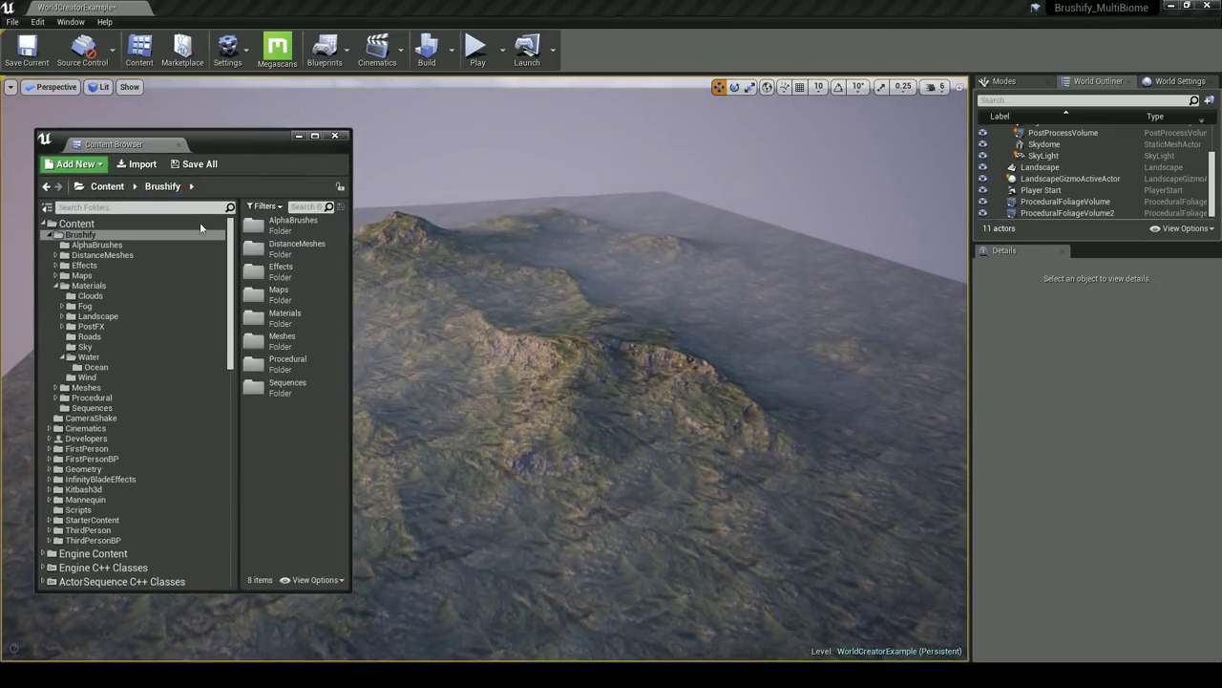
{"action": "double_click", "coordinate": [280, 315]}
{"action": "double_click", "coordinate": [284, 361]}
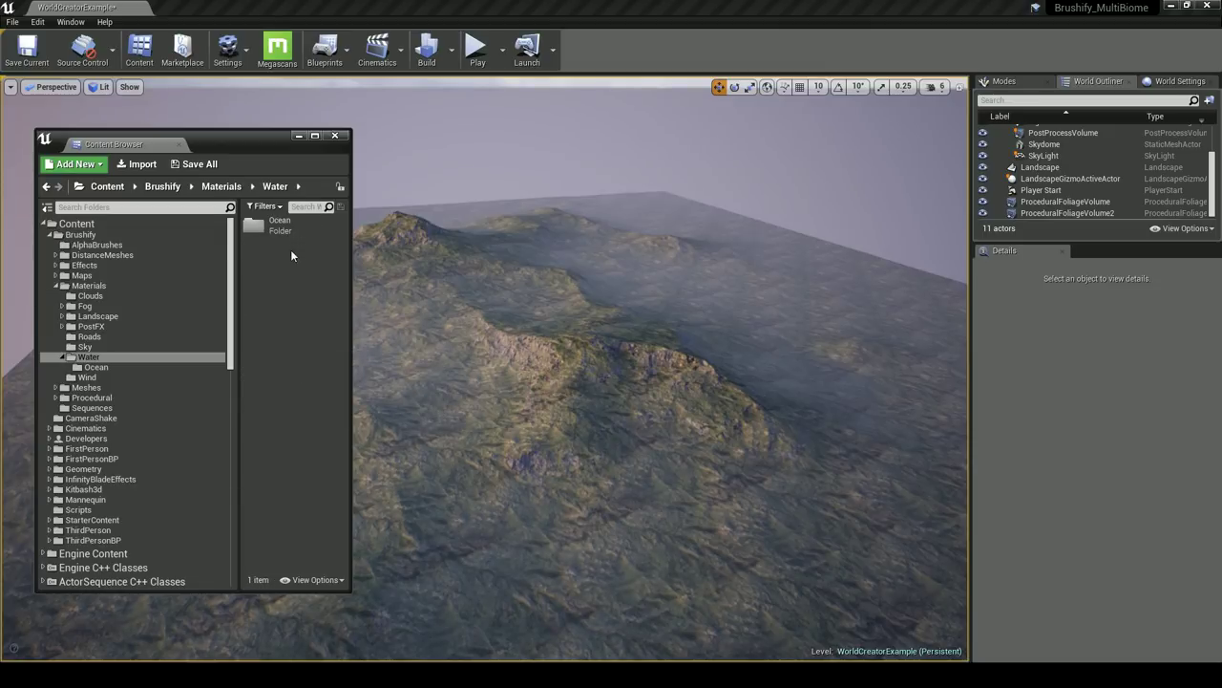
{"action": "double_click", "coordinate": [254, 225]}
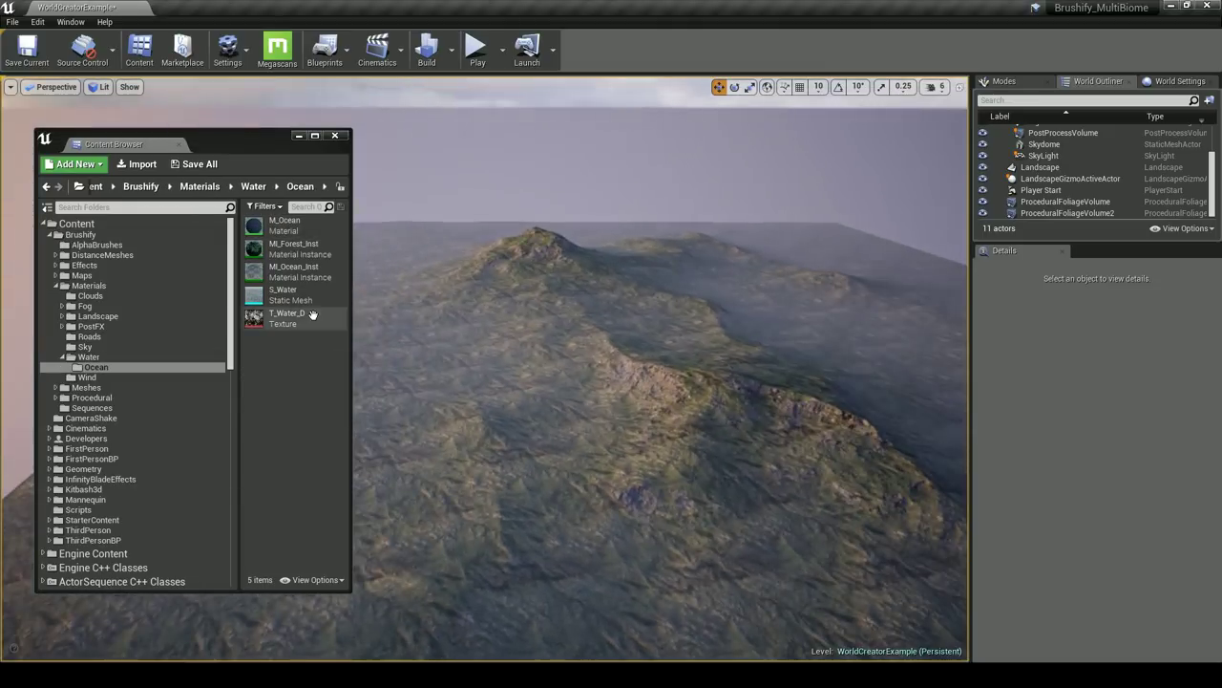
{"action": "left_click", "coordinate": [292, 294]}
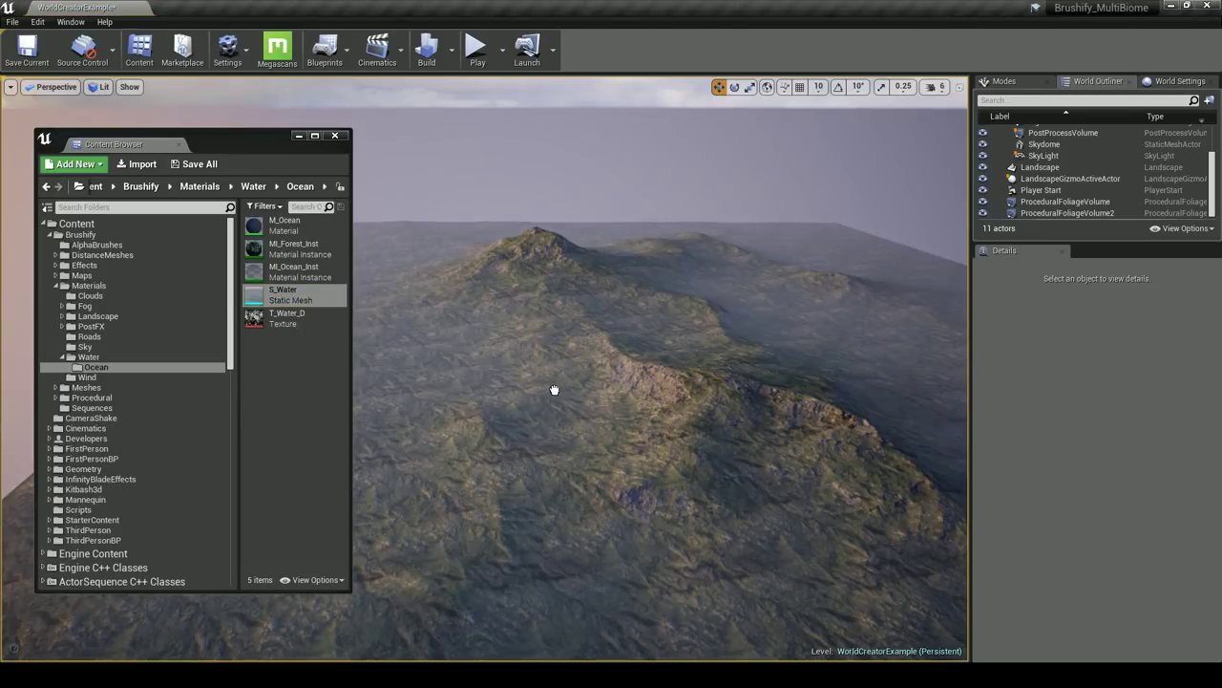
{"action": "left_click_drag", "start_coordinate": [550, 389], "coordinate": [568, 388]}
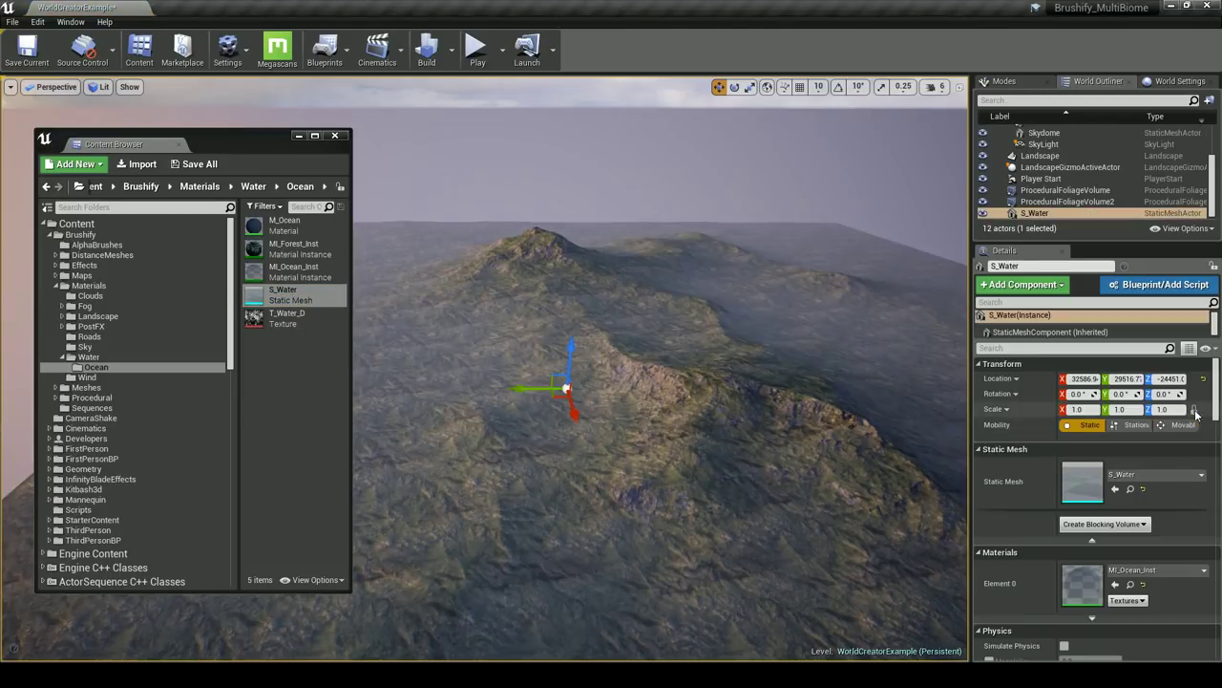
Scale the S_Water plane uniformly to 10000 to cover the lowlands, reduce it to 5000, and shrink it further
{"action": "left_click", "coordinate": [1090, 411]}
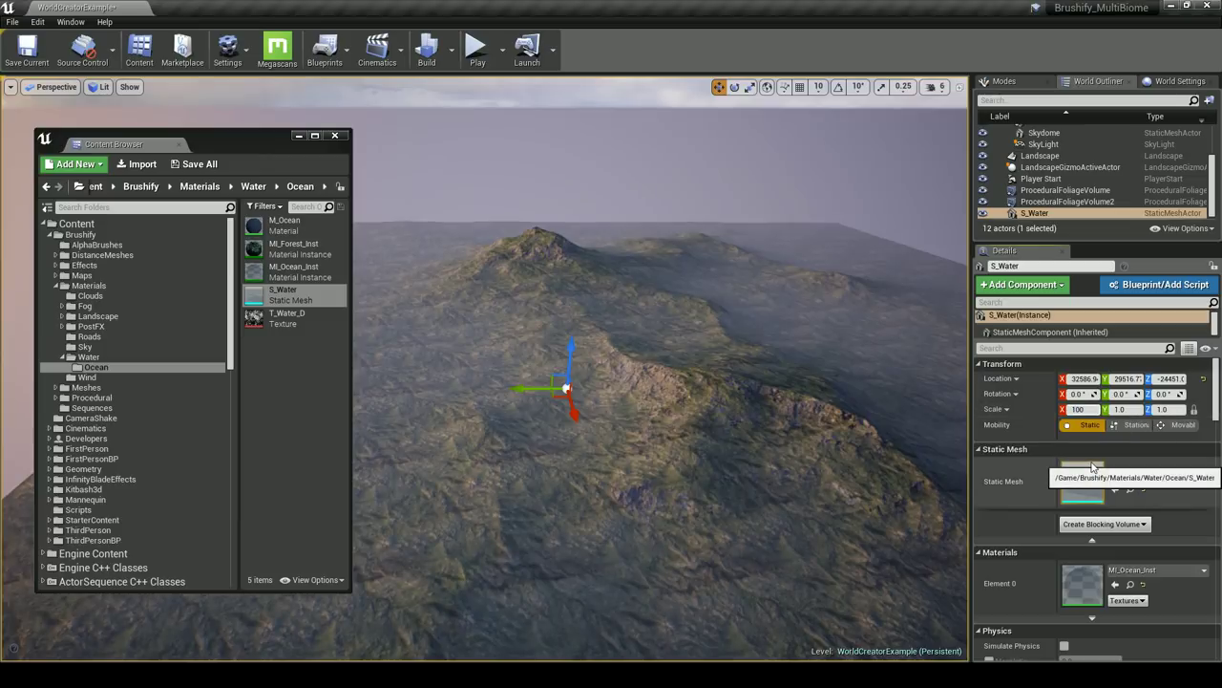
{"action": "key", "text": "Return"}
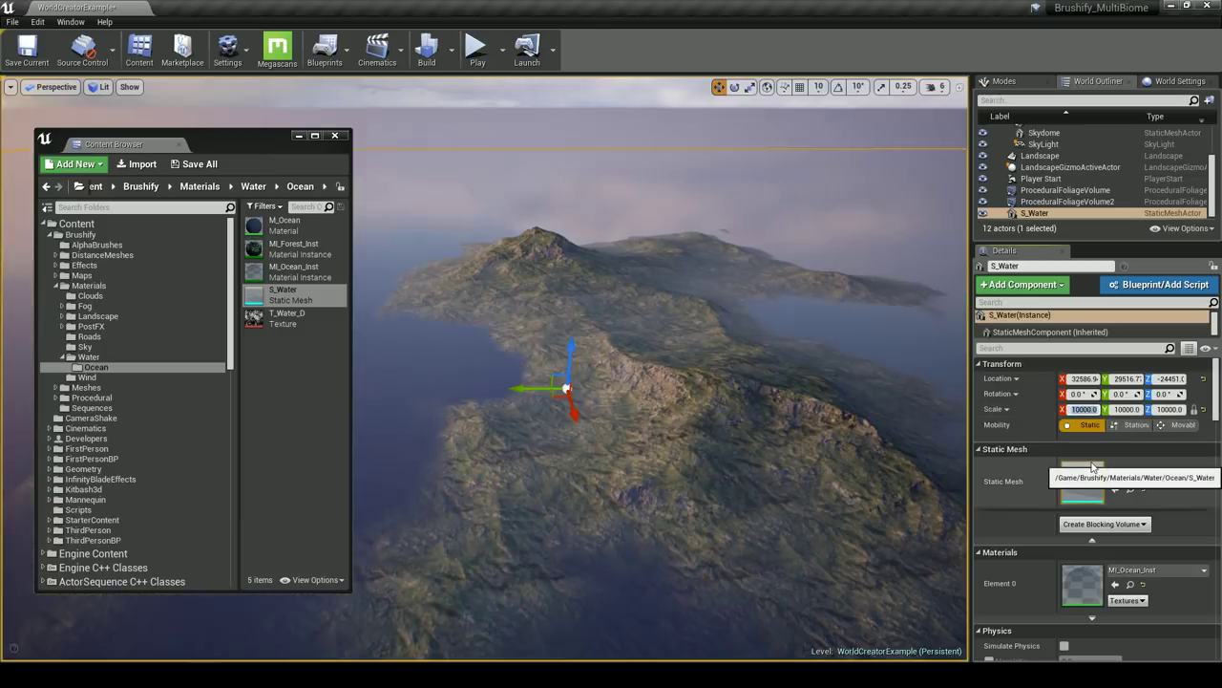
{"action": "right_click_drag", "start_coordinate": [639, 395], "coordinate": [645, 430]}
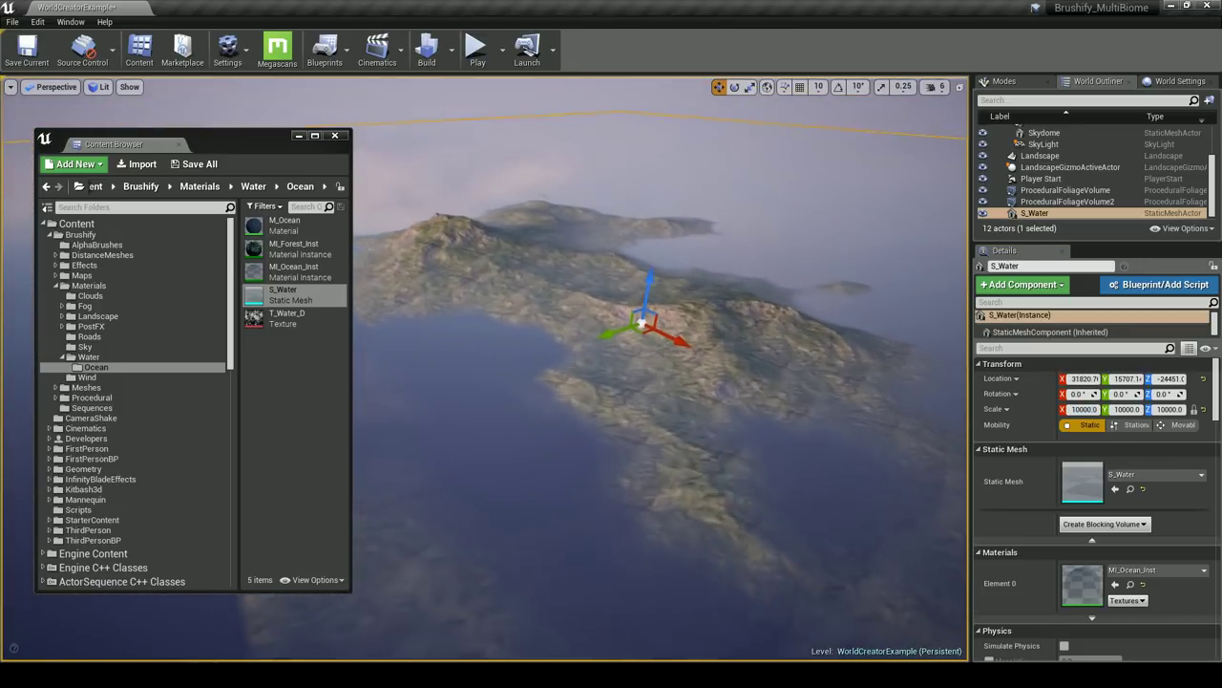
{"action": "right_click_drag", "start_coordinate": [645, 322], "coordinate": [659, 322]}
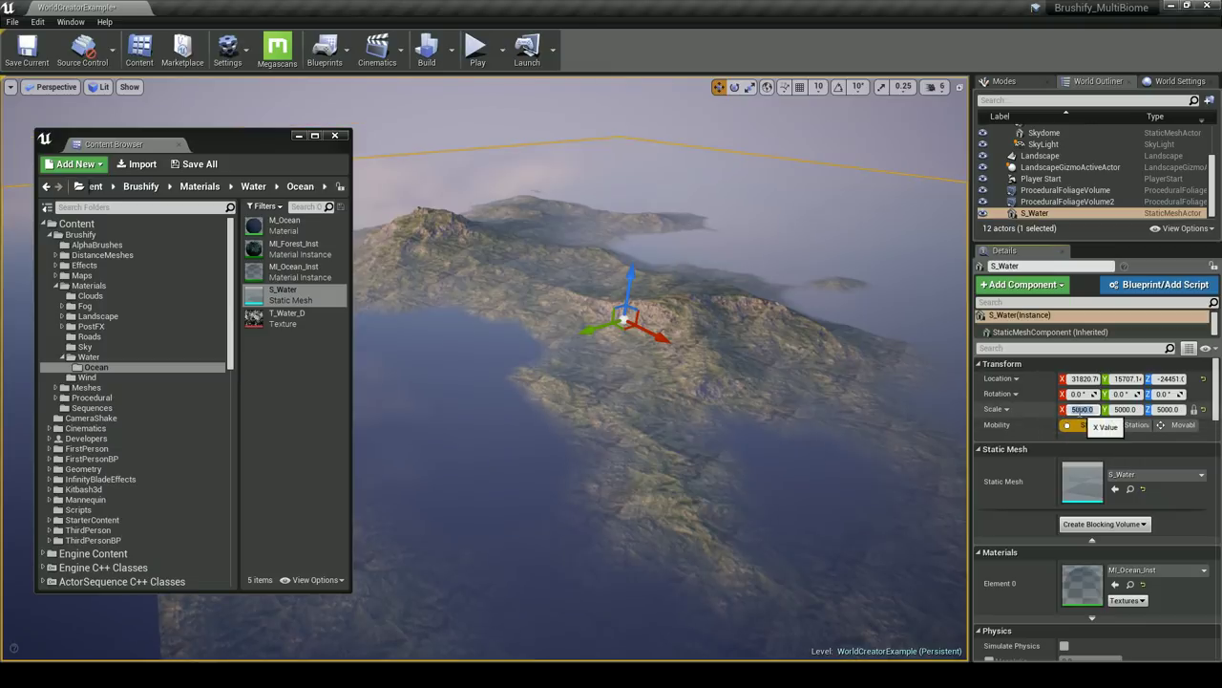
{"action": "type", "text": "2"}
{"action": "key", "text": "Return"}
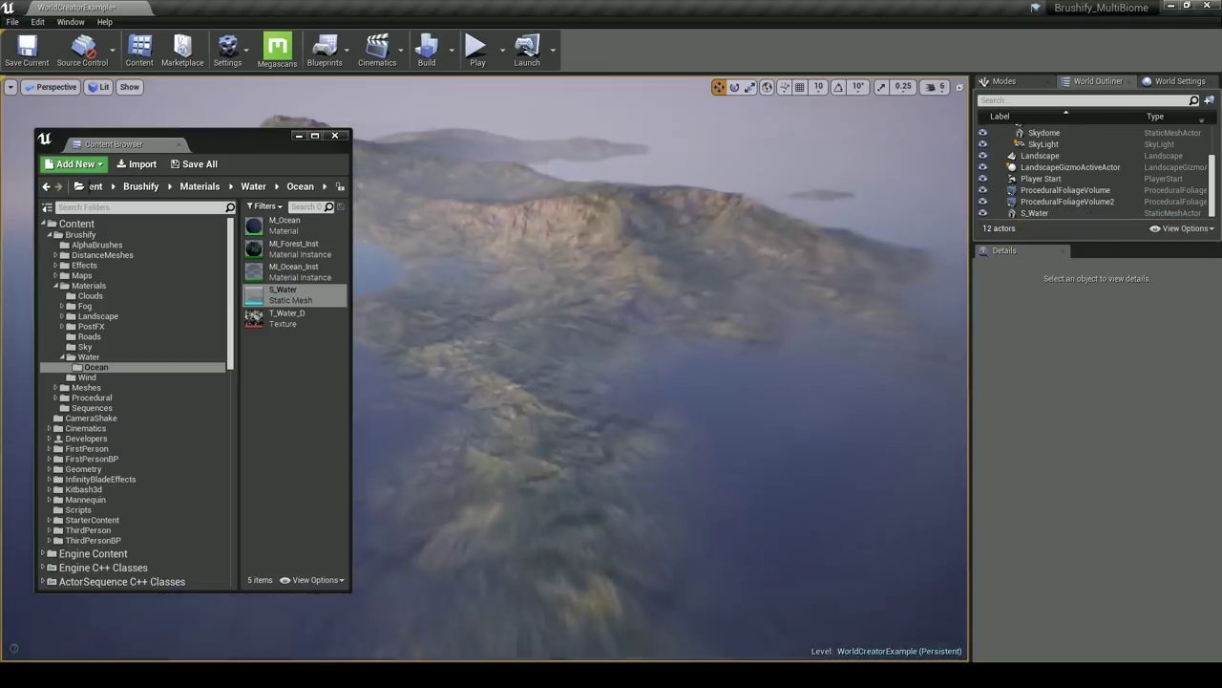
Put away the Content Browser, examine the water surface and shoreline up close, and select the S_Water actor
{"action": "mouse_move", "coordinate": [659, 382]}
{"action": "right_mouse_down"}
{"action": "mouse_move", "coordinate": [668, 353]}
{"action": "mouse_move", "coordinate": [706, 330]}
{"action": "mouse_move", "coordinate": [955, 335]}
{"action": "mouse_move", "coordinate": [659, 382]}
{"action": "right_mouse_up"}
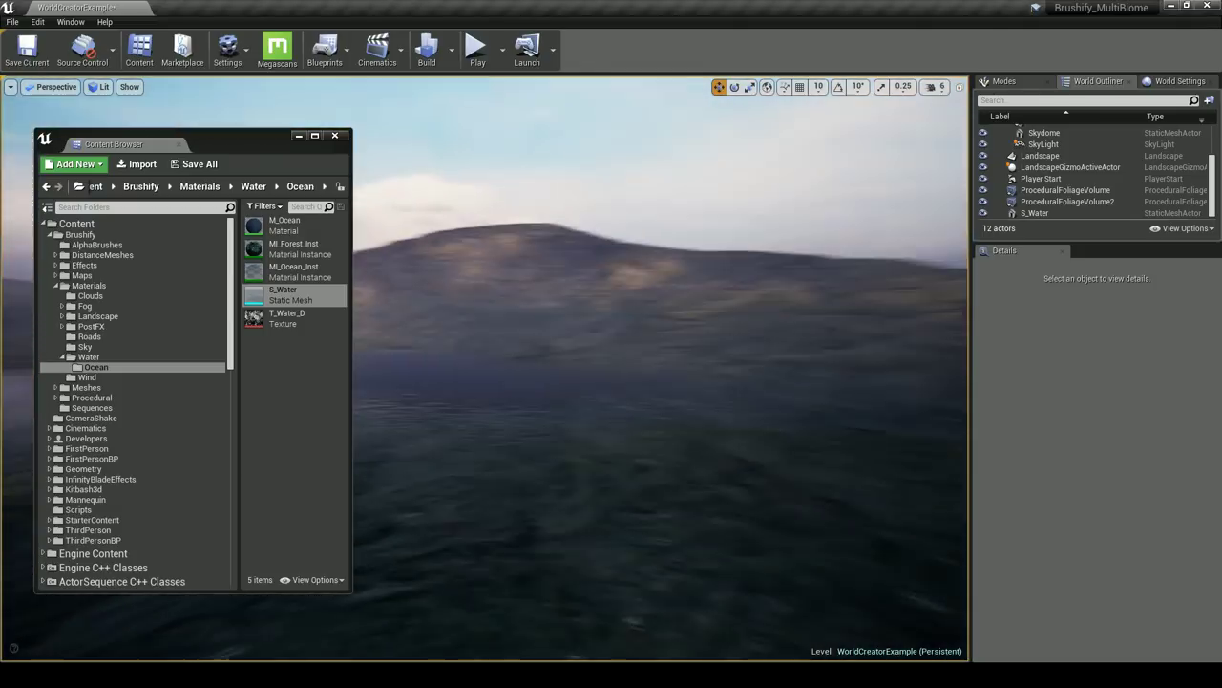
{"action": "left_click_drag", "start_coordinate": [259, 148], "coordinate": [215, 150]}
{"action": "left_click", "coordinate": [291, 136]}
{"action": "right_click_drag", "start_coordinate": [478, 363], "coordinate": [659, 382]}
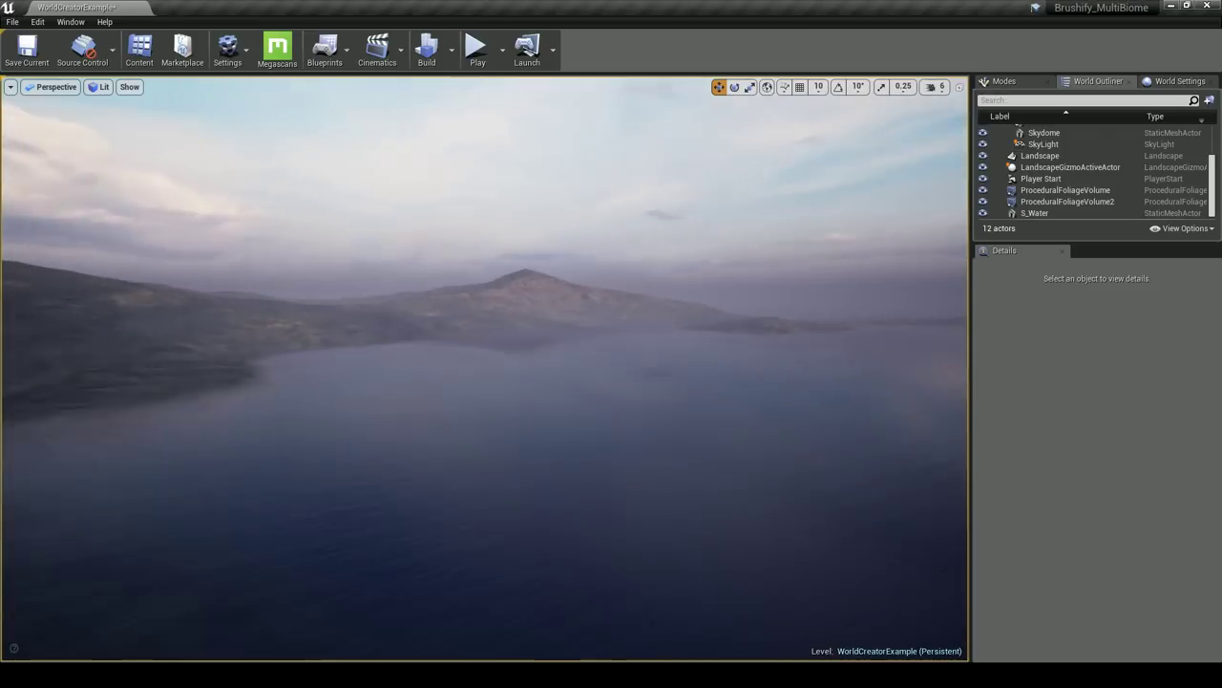
{"action": "right_click", "coordinate": [389, 421]}
{"action": "right_click_drag", "start_coordinate": [338, 426], "coordinate": [338, 425]}
{"action": "left_click", "coordinate": [1081, 213]}
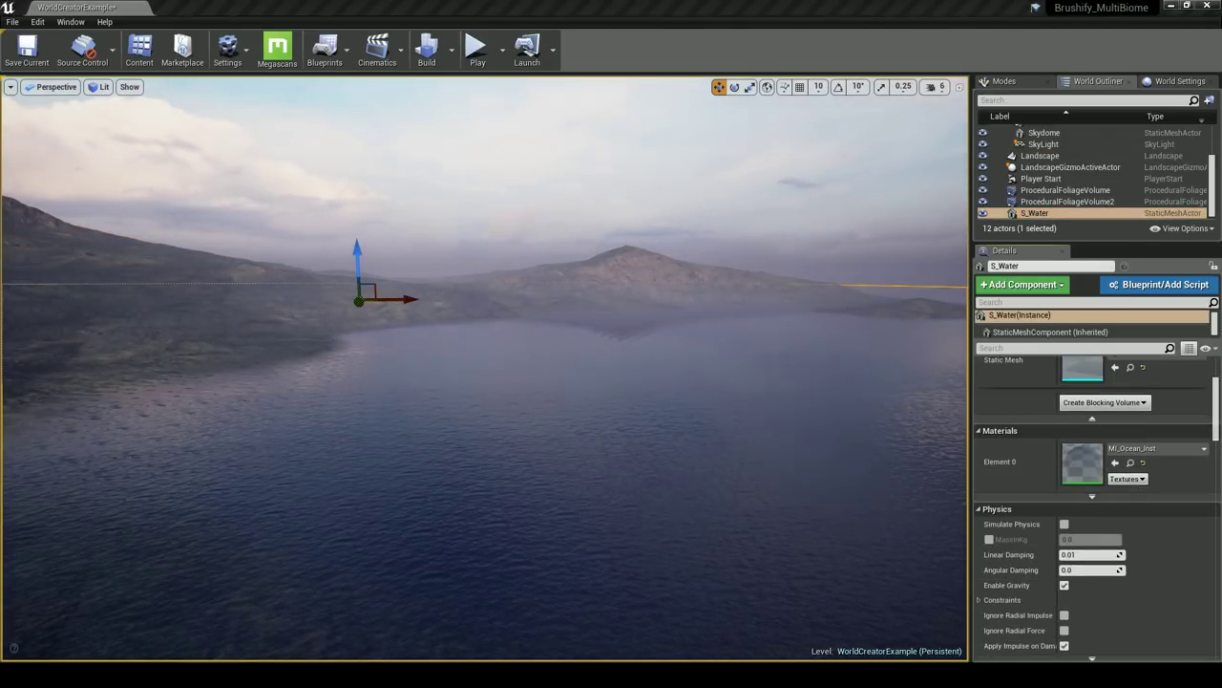
Locate S_Water's MI_Ocean_Inst material instance and copy it into the Maps/WorldCreatorExample/MaterialOverrides folder
{"action": "left_click", "coordinate": [1130, 463]}
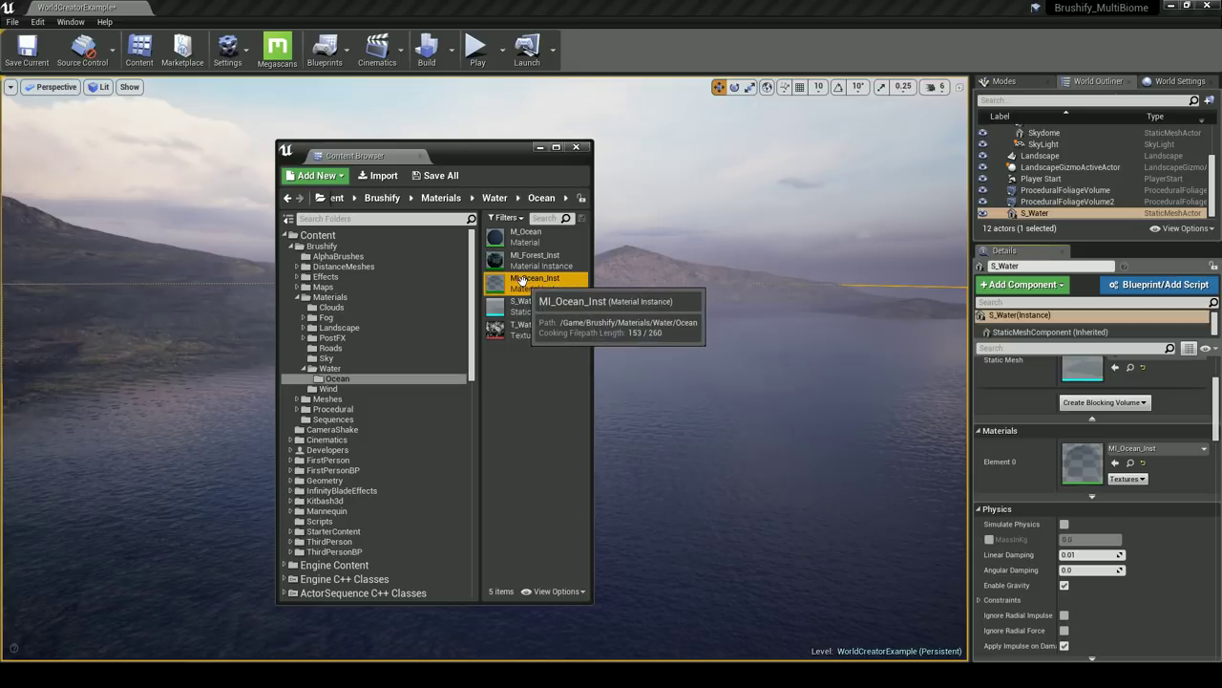
{"action": "left_click", "coordinate": [297, 288]}
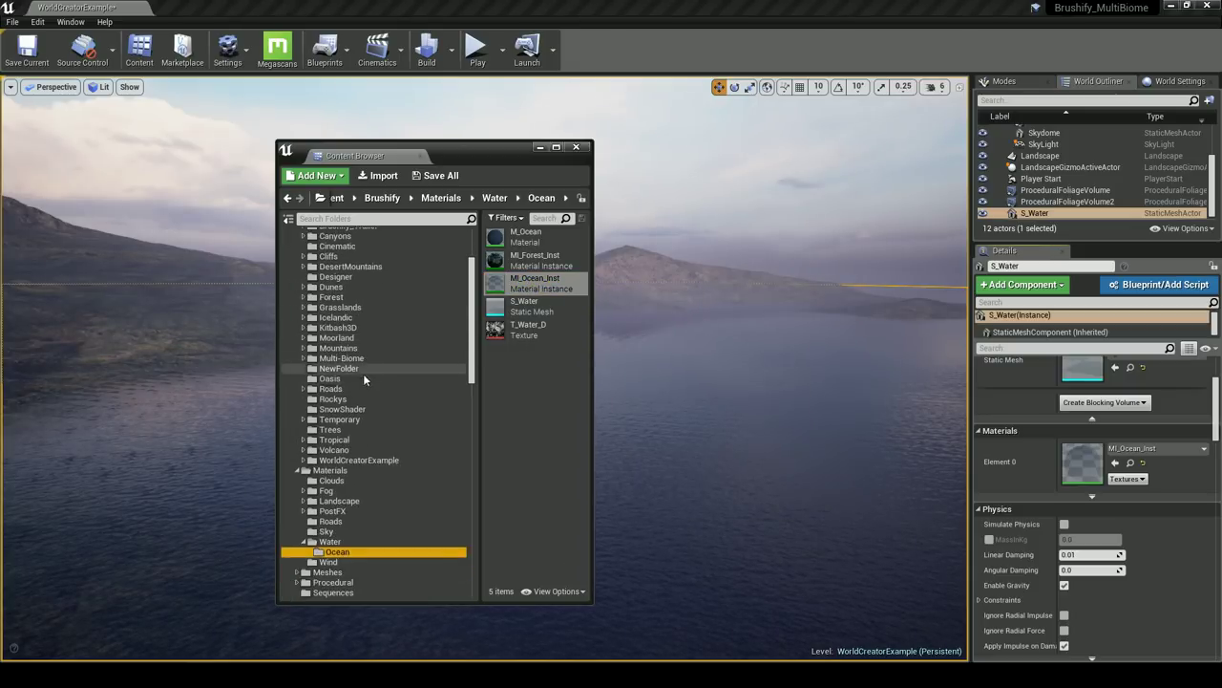
{"action": "scroll", "coordinate": [380, 433], "scroll_direction": "down", "scroll_amount": 2}
{"action": "left_click", "coordinate": [303, 420]}
{"action": "left_click_drag", "start_coordinate": [523, 283], "coordinate": [379, 447]}
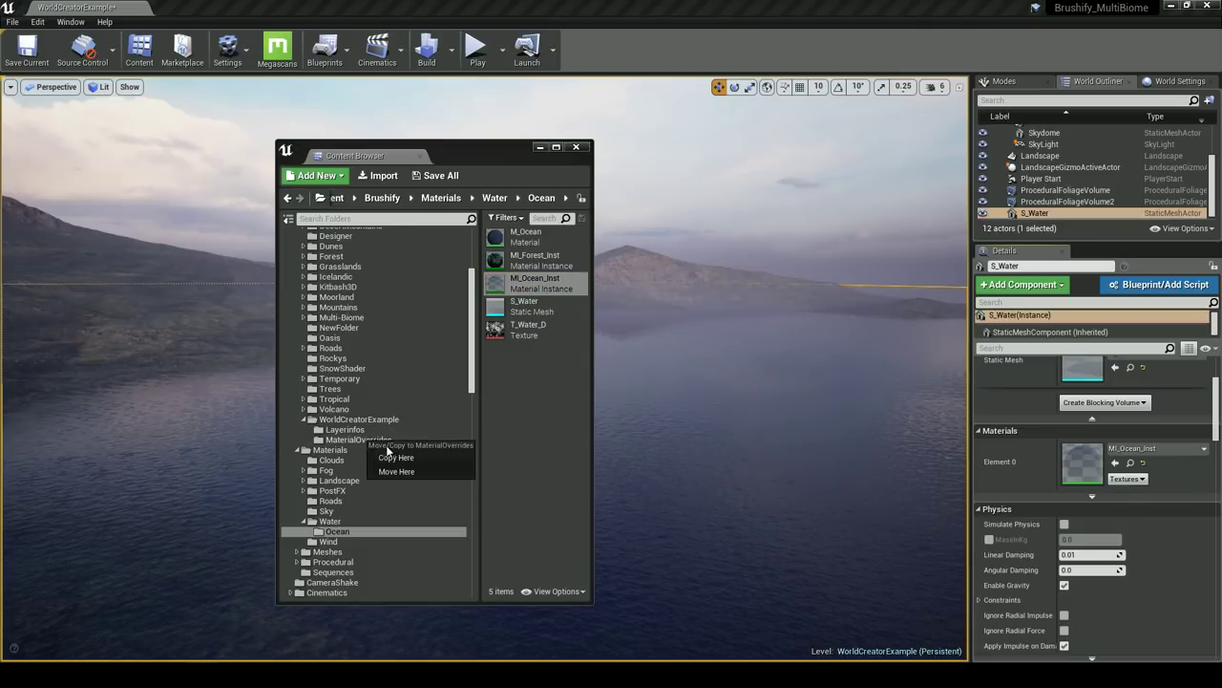
{"action": "left_click", "coordinate": [396, 458]}
Assign the MI_Ocean_Inst copy from MaterialOverrides to S_Water's Element 0 material slot and save the copied asset
{"action": "left_click", "coordinate": [358, 439]}
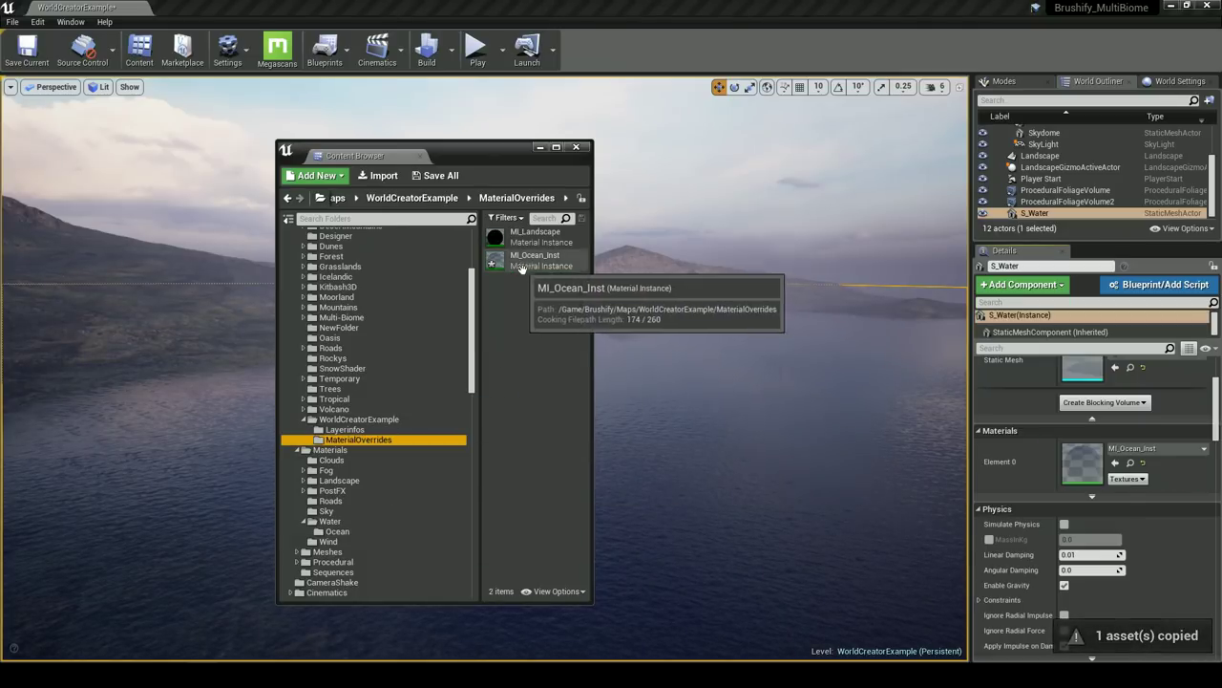
{"action": "left_click_drag", "start_coordinate": [521, 268], "coordinate": [1090, 464]}
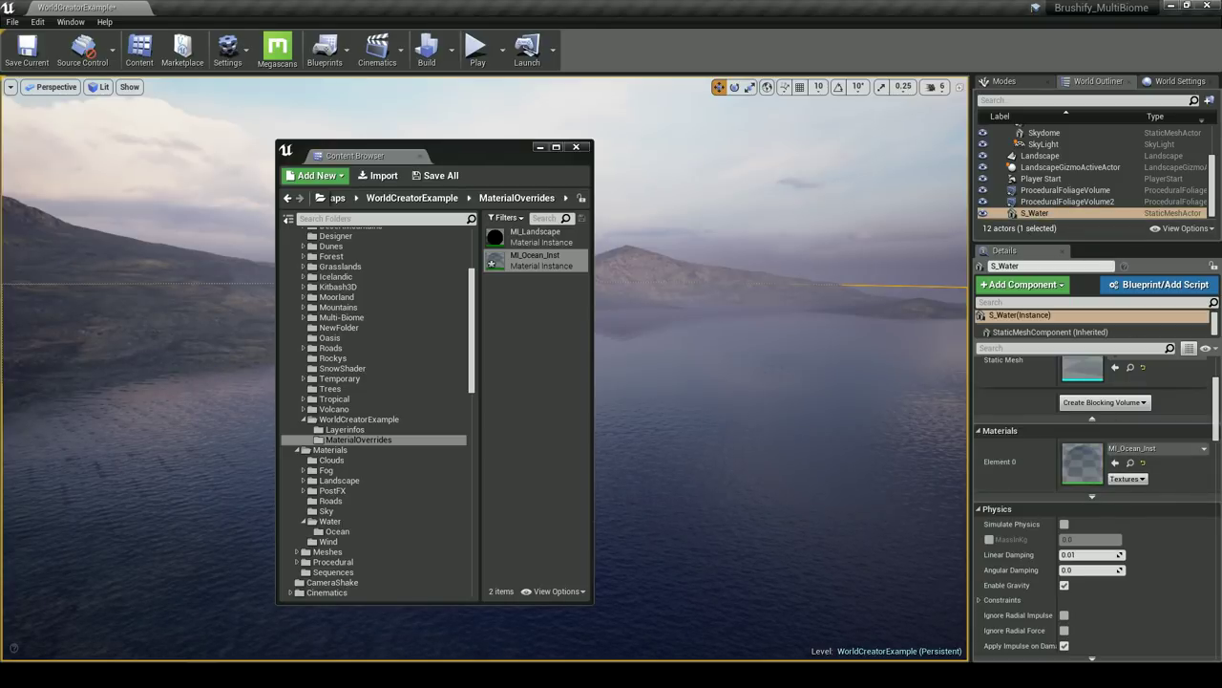
{"action": "right_click", "coordinate": [541, 256]}
{"action": "left_click", "coordinate": [534, 290]}
Open the copied MI_Ocean_Inst for editing, narrow its window beside a clear view of the shoreline, and deselect all actors
{"action": "double_click", "coordinate": [536, 262]}
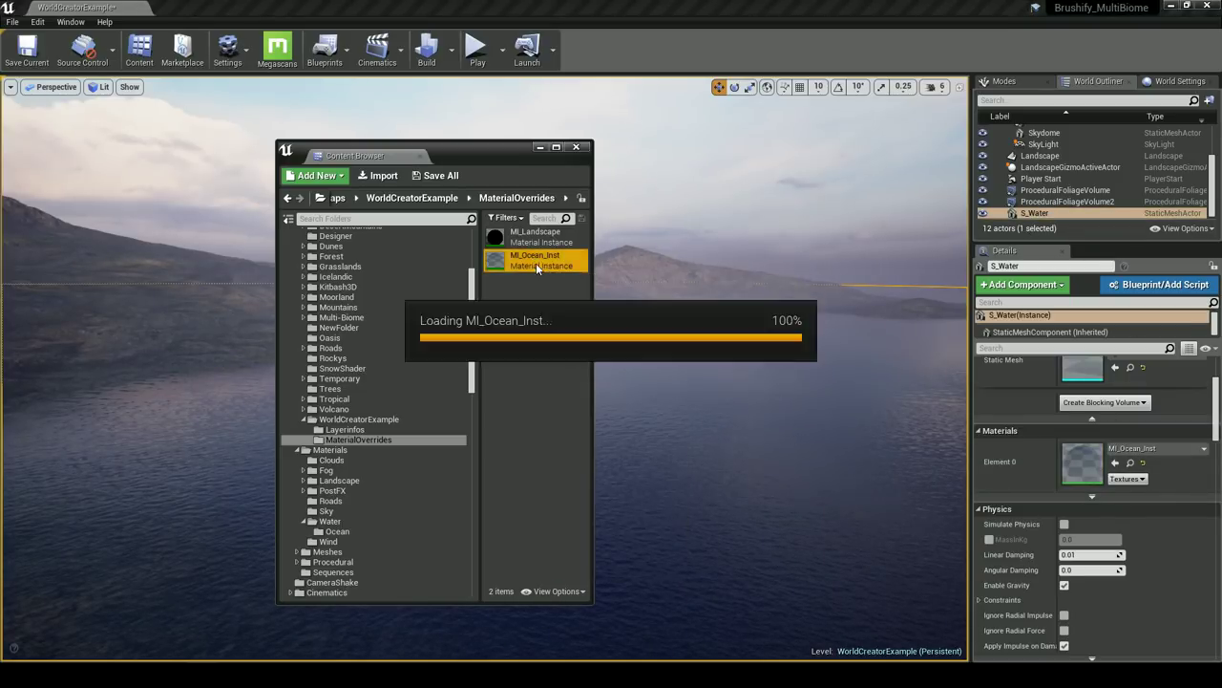
{"action": "left_click", "coordinate": [540, 147]}
{"action": "left_click_drag", "start_coordinate": [998, 119], "coordinate": [321, 141]}
{"action": "right_click_drag", "start_coordinate": [690, 271], "coordinate": [534, 269]}
{"action": "right_click", "coordinate": [689, 271]}
{"action": "right_click_drag", "start_coordinate": [660, 340], "coordinate": [716, 340]}
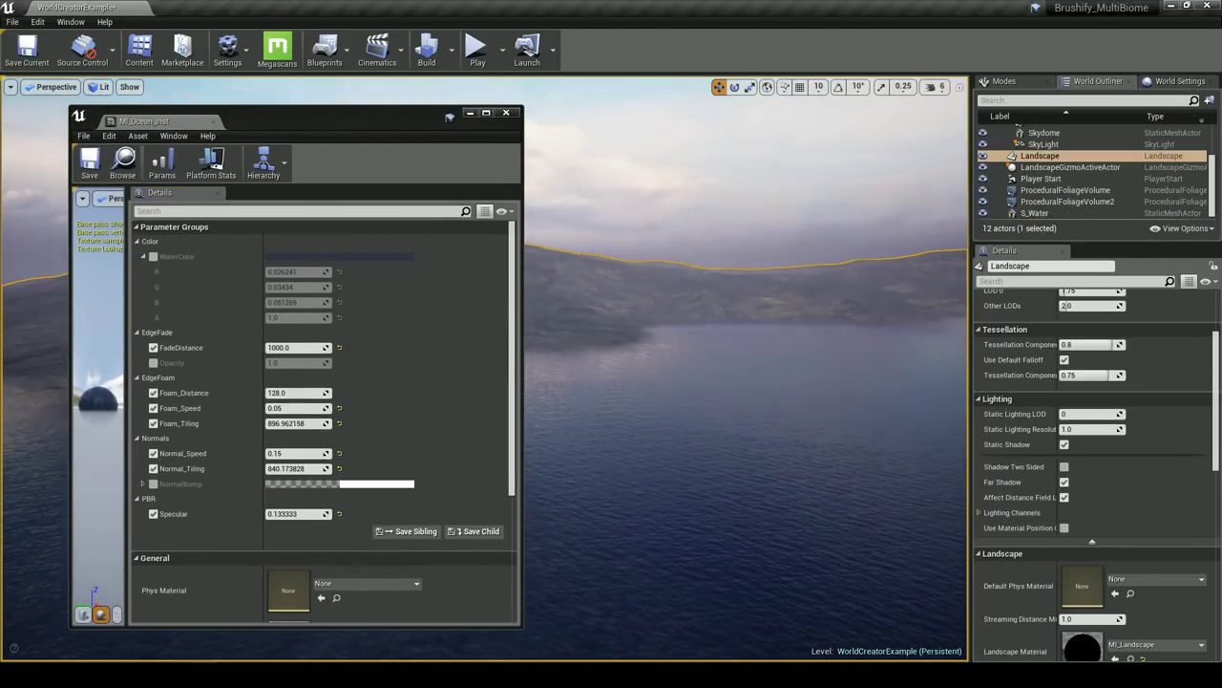
{"action": "left_click", "coordinate": [1036, 213]}
{"action": "left_click_drag", "start_coordinate": [409, 123], "coordinate": [436, 124]}
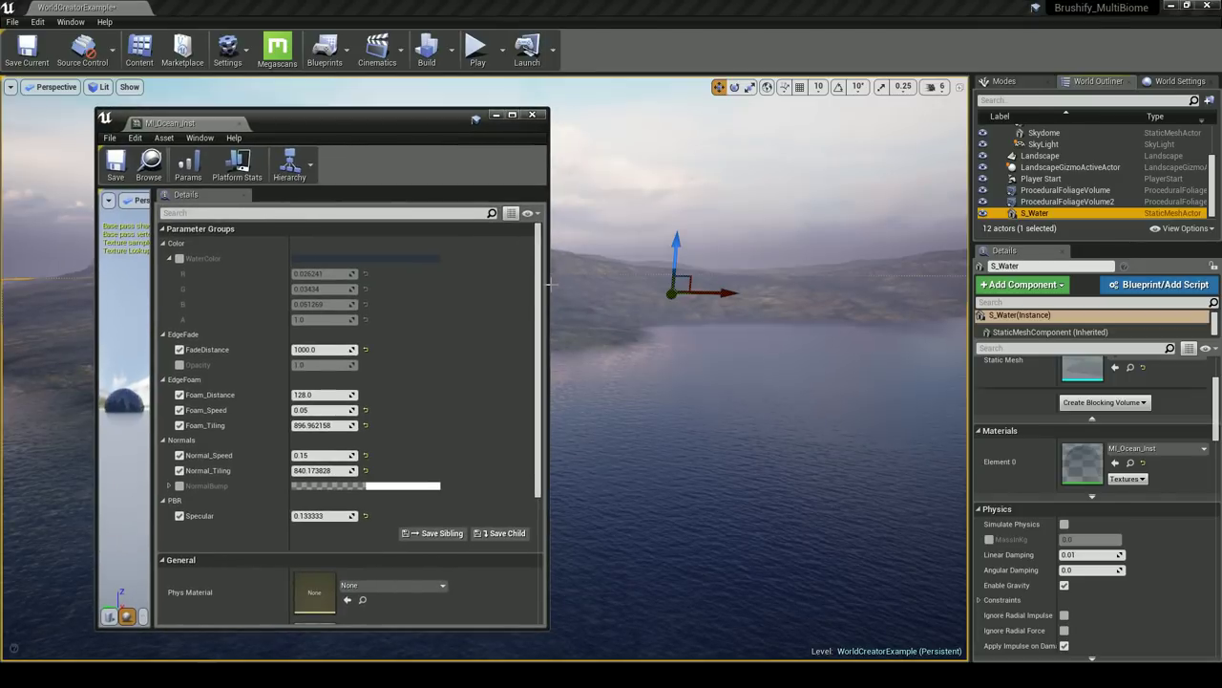
{"action": "left_click_drag", "start_coordinate": [550, 284], "coordinate": [376, 284]}
{"action": "left_click_drag", "start_coordinate": [279, 125], "coordinate": [210, 112]}
{"action": "key", "text": "Escape"}
{"action": "right_click_drag", "start_coordinate": [598, 297], "coordinate": [747, 319]}
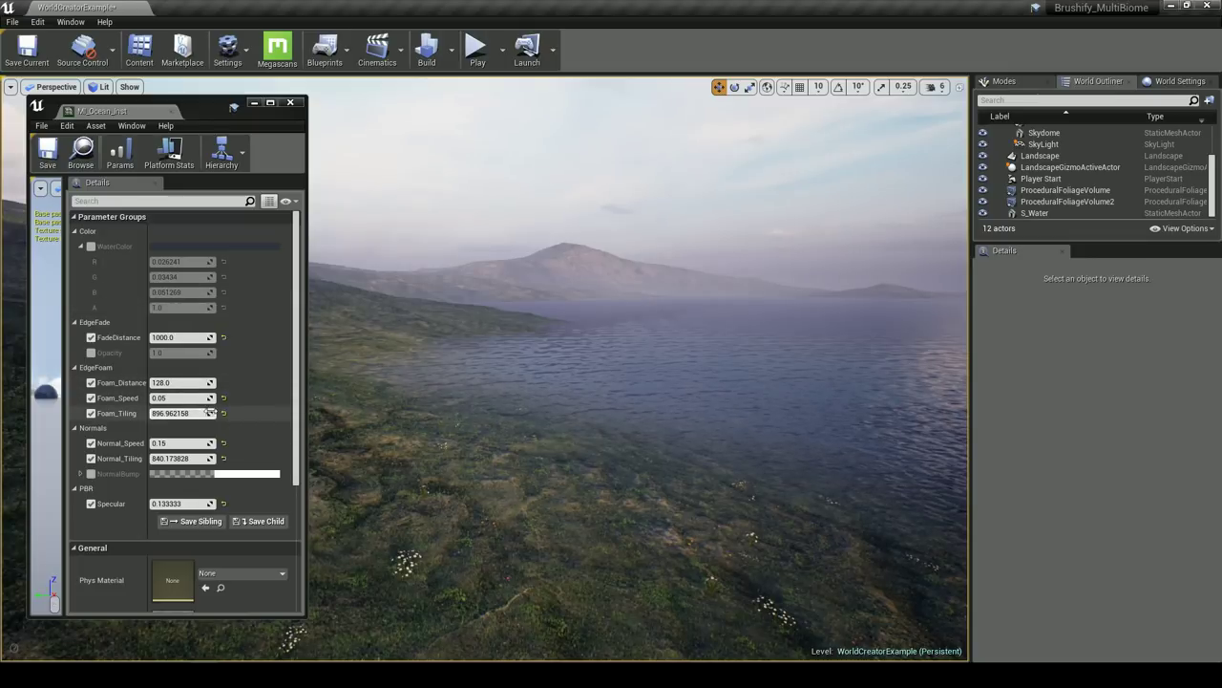
Try Normal_Tiling values of 500, 10000, 5000 and 2000 on the ocean material, and settle on 500
{"action": "left_click", "coordinate": [191, 458]}
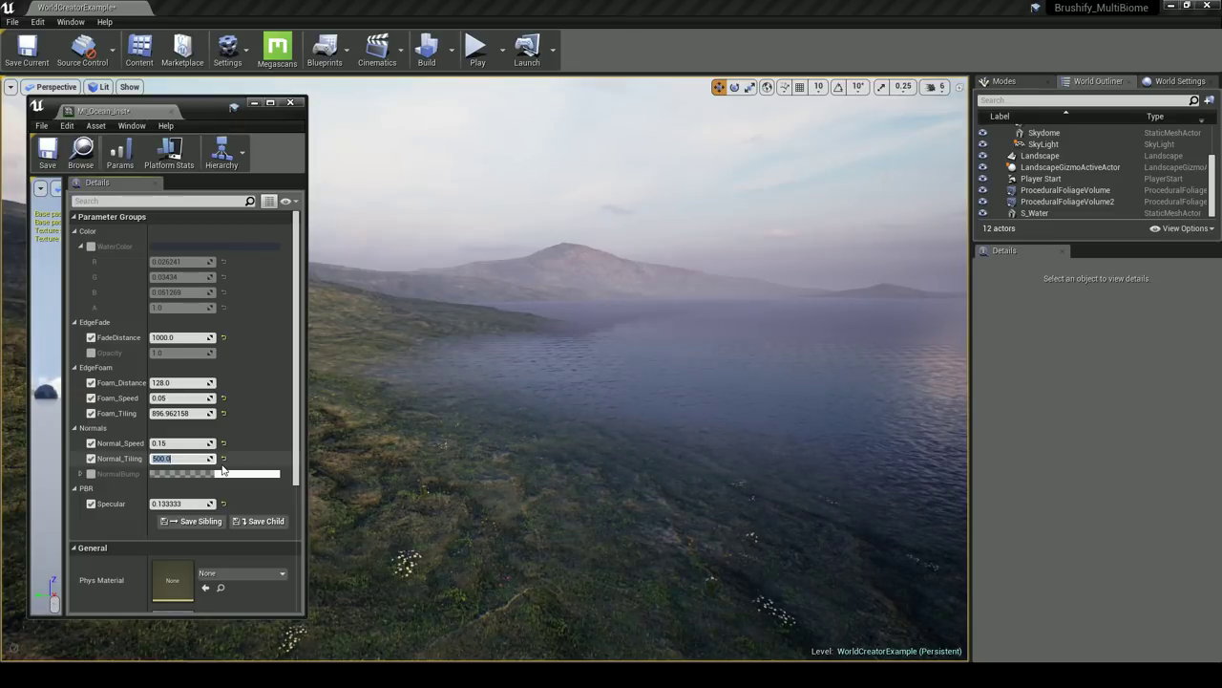
{"action": "type", "text": "10000"}
{"action": "key", "text": "Return"}
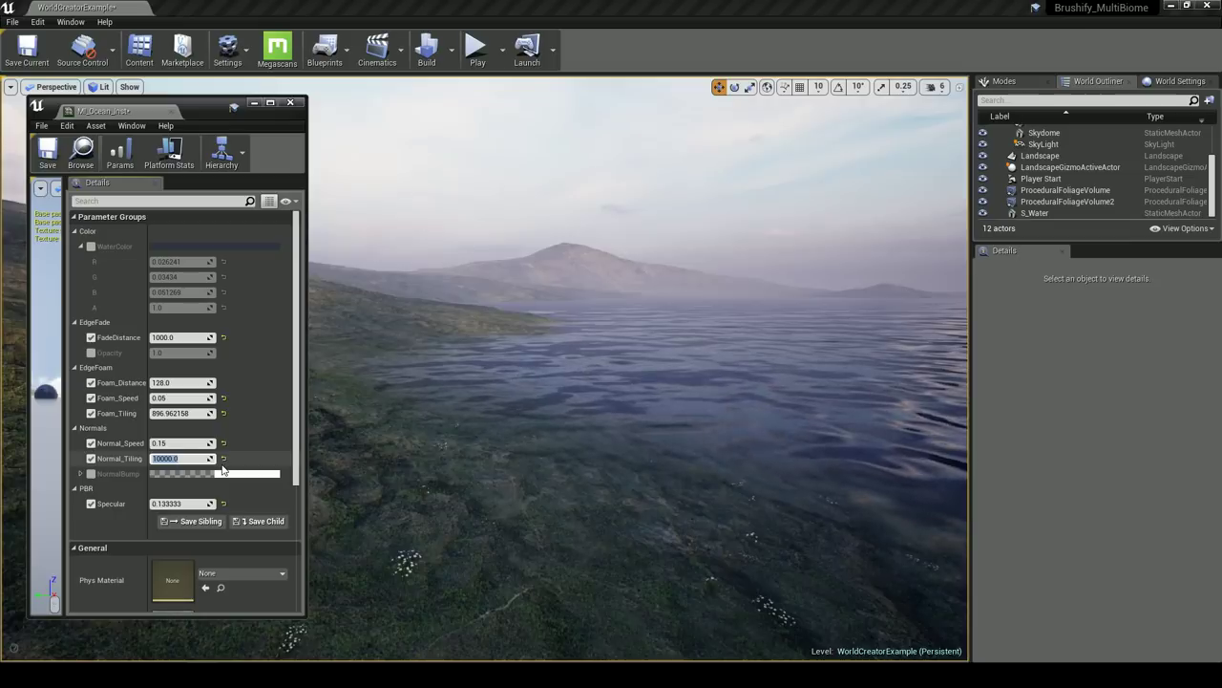
{"action": "type", "text": "5000"}
{"action": "key", "text": "Return"}
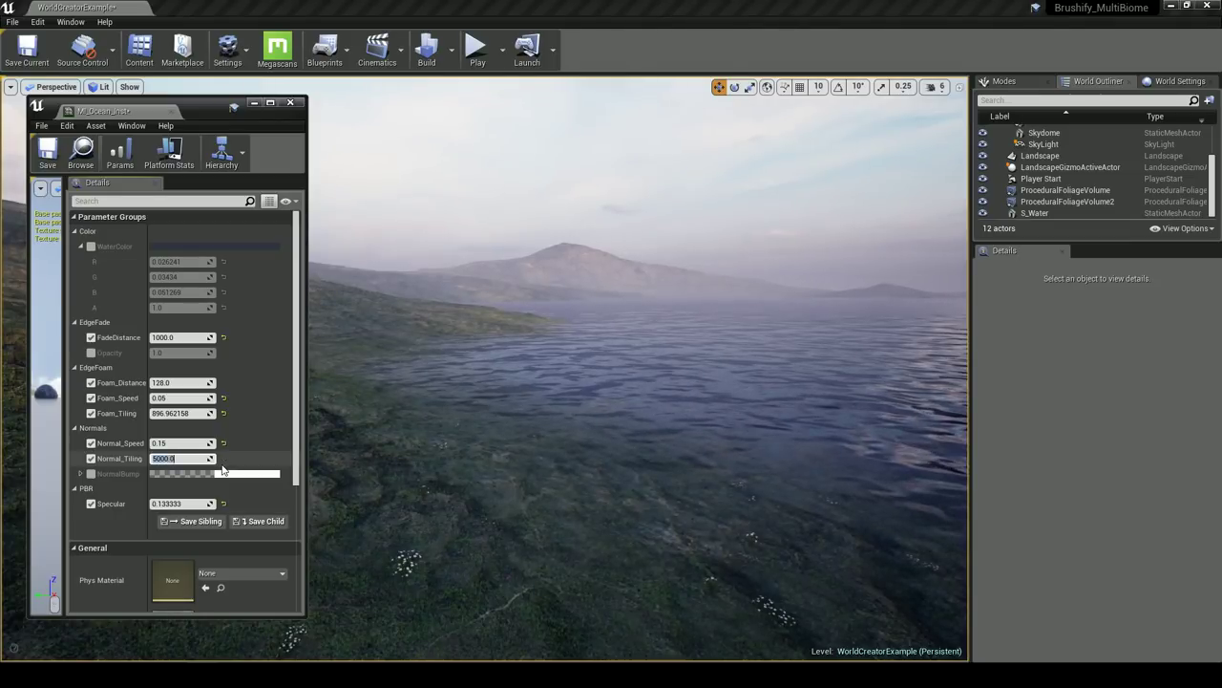
{"action": "type", "text": "2000"}
{"action": "key", "text": "Return"}
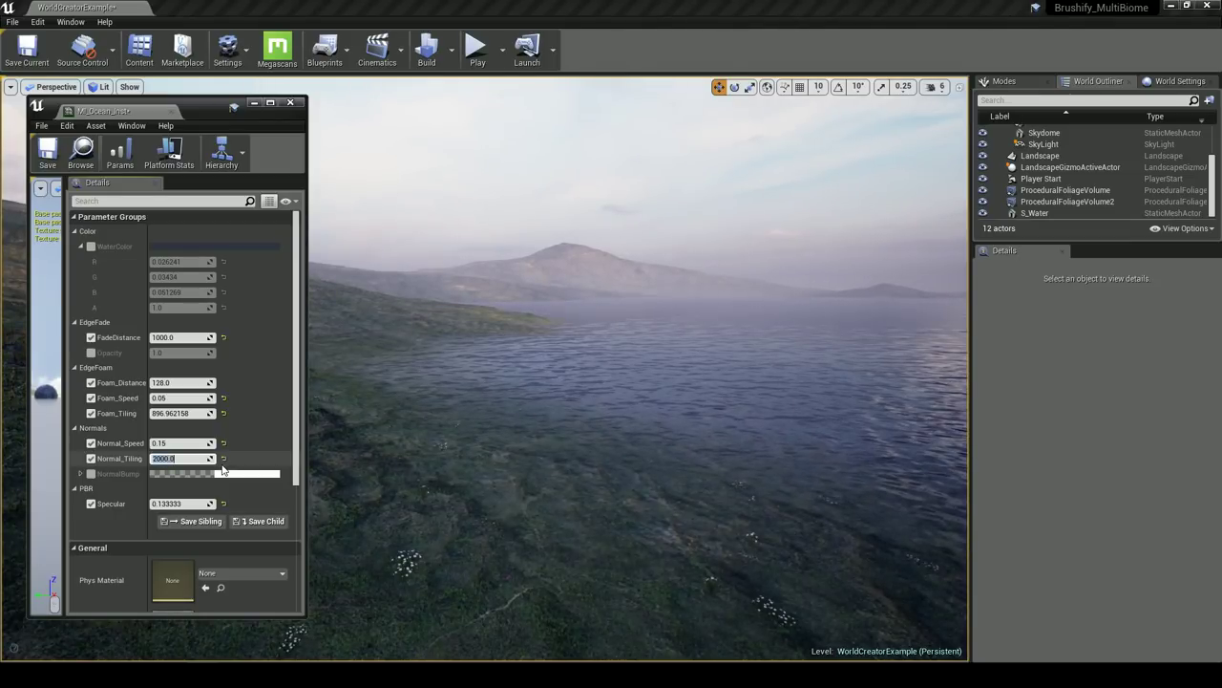
{"action": "type", "text": "500"}
{"action": "key", "text": "Return"}
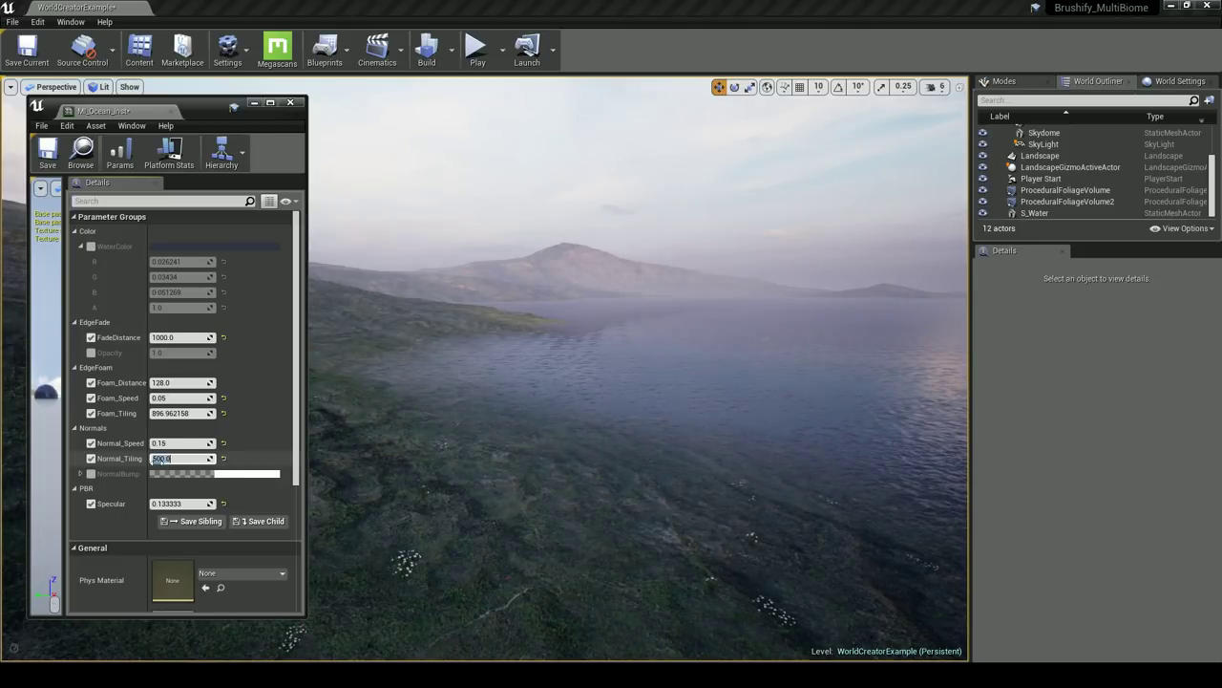
Enable the NormalBump override, try G at 9, then set G to 0 and R to 0.4
{"action": "left_click", "coordinate": [83, 475]}
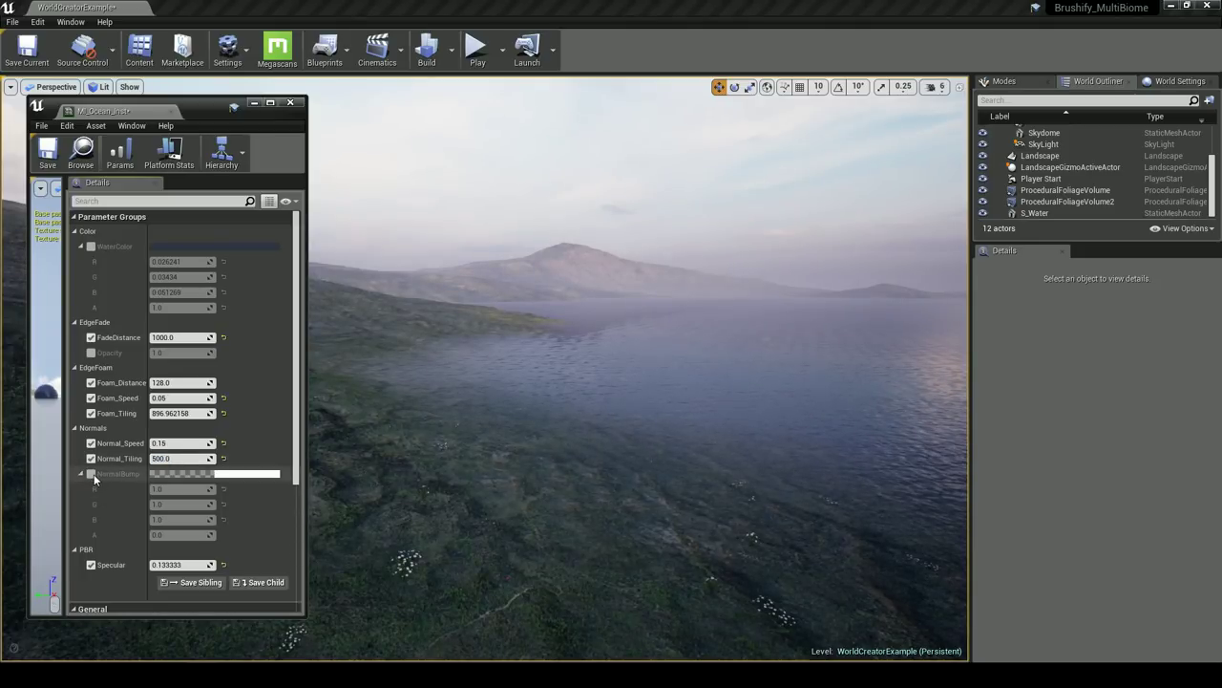
{"action": "left_click", "coordinate": [93, 473]}
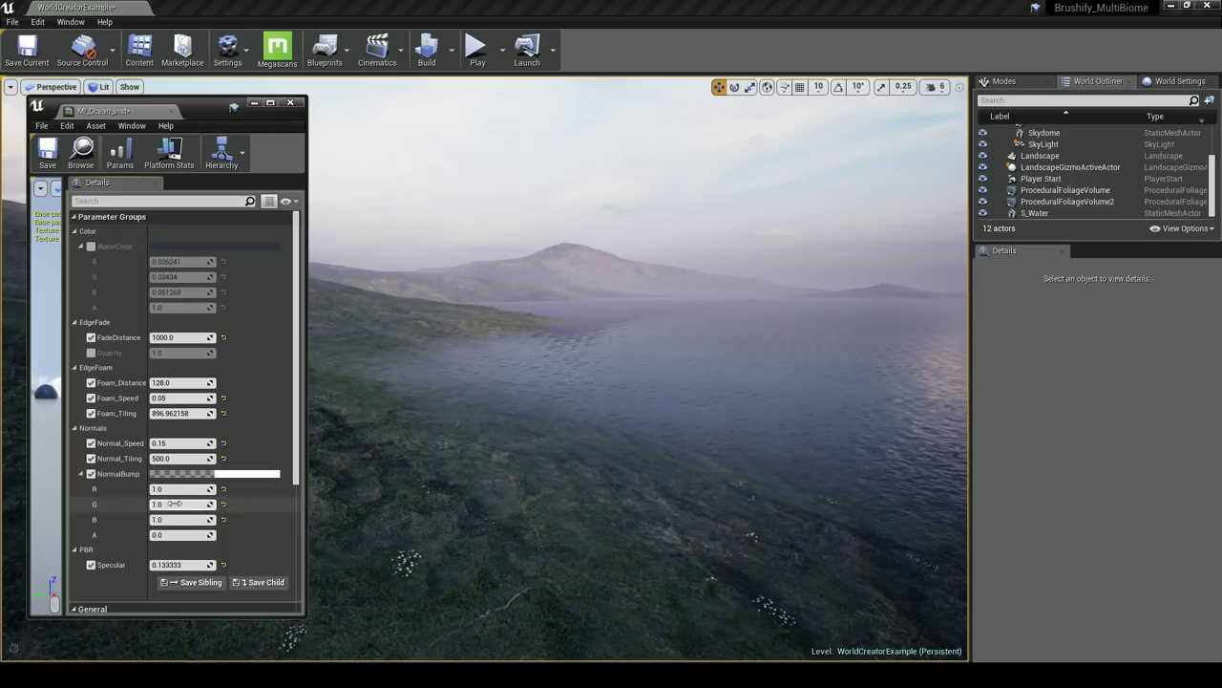
{"action": "type", "text": "0"}
{"action": "key", "text": "Return"}
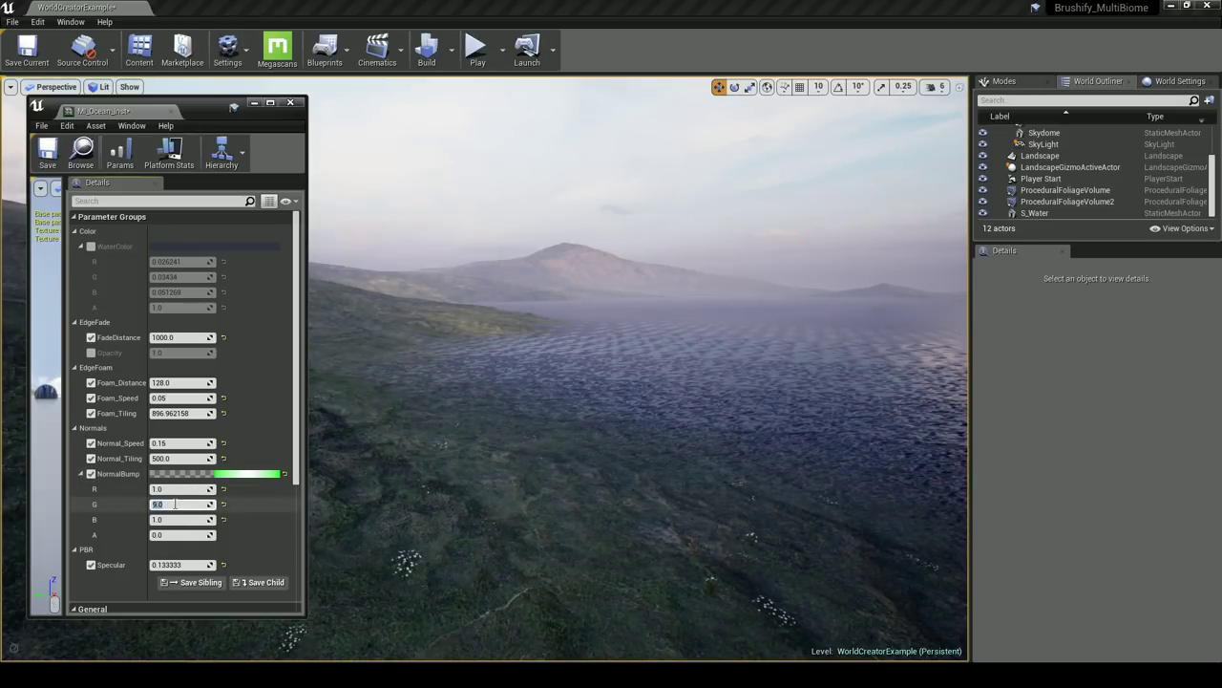
{"action": "key", "text": "Return"}
{"action": "mouse_move", "coordinate": [554, 487]}
{"action": "right_mouse_down"}
{"action": "mouse_move", "coordinate": [731, 489]}
{"action": "mouse_move", "coordinate": [561, 488]}
{"action": "right_mouse_up"}
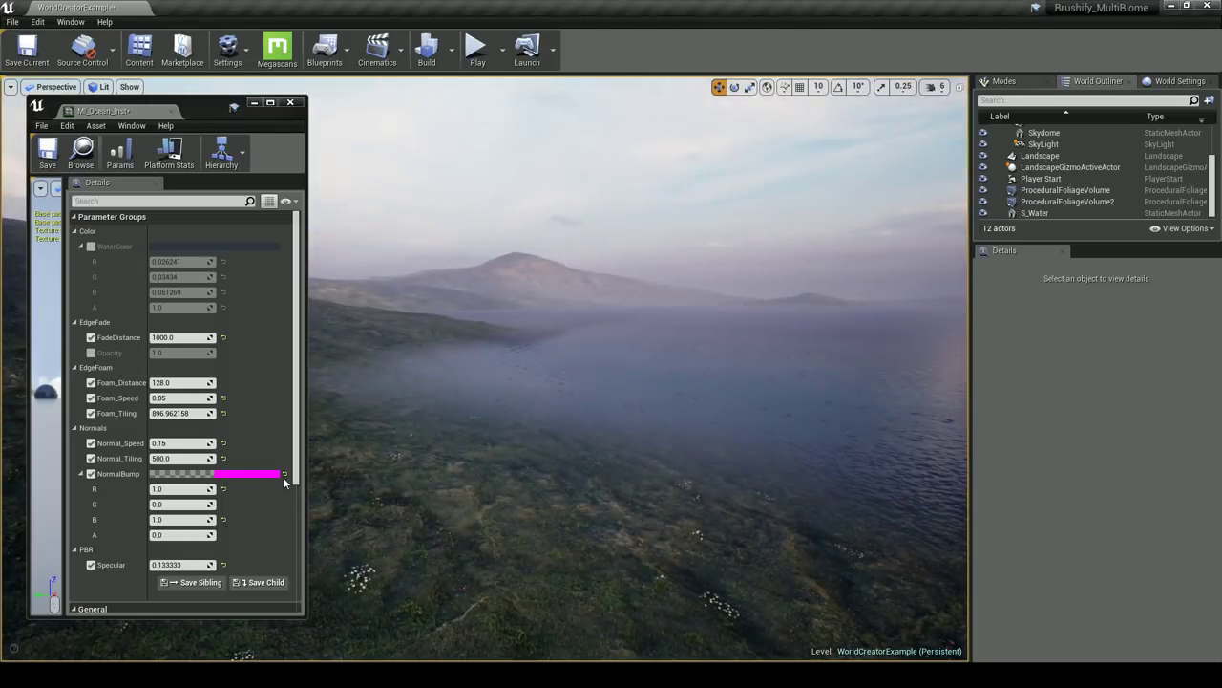
{"action": "left_click", "coordinate": [187, 488]}
{"action": "key", "text": "Return"}
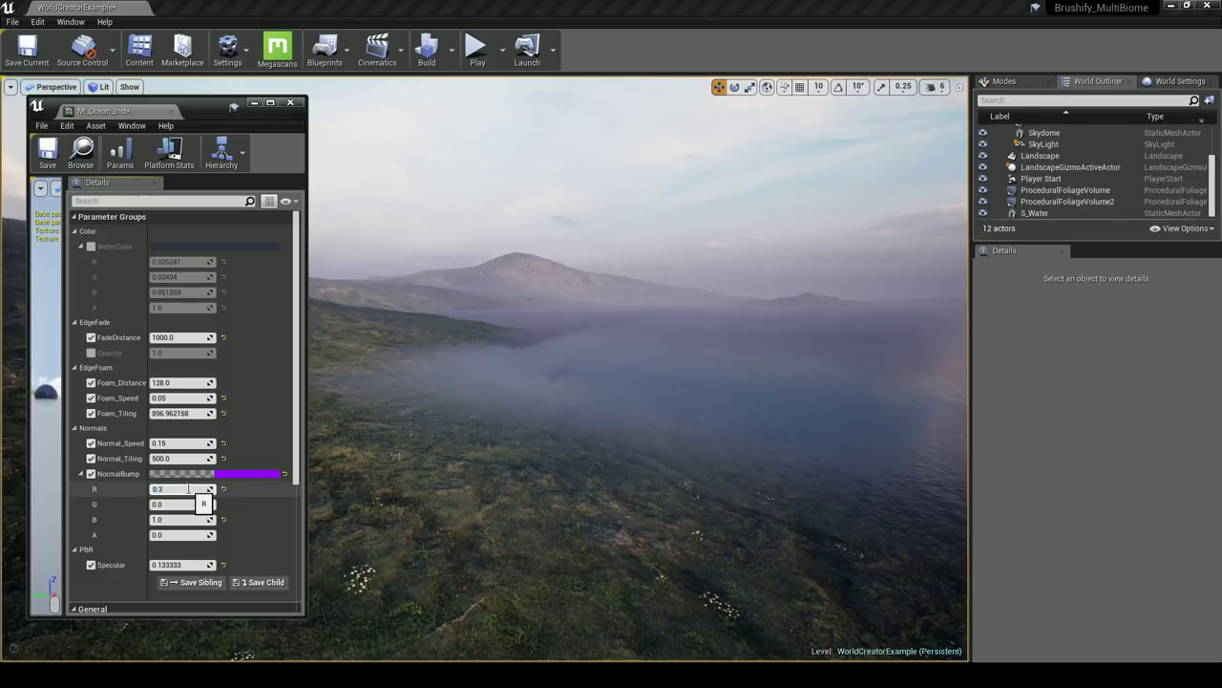
{"action": "right_click_drag", "start_coordinate": [444, 444], "coordinate": [465, 442]}
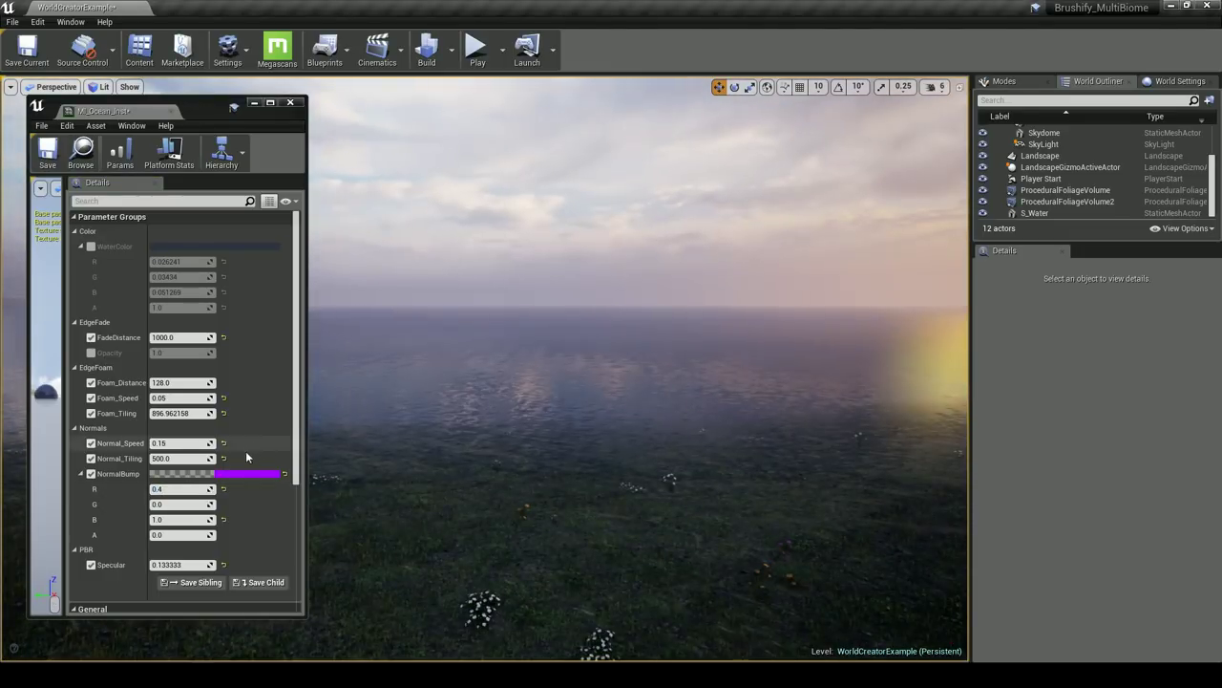
Try Normal_Tiling at 300 and 250, and NormalBump B at 0.5 and 2
{"action": "left_click", "coordinate": [186, 458]}
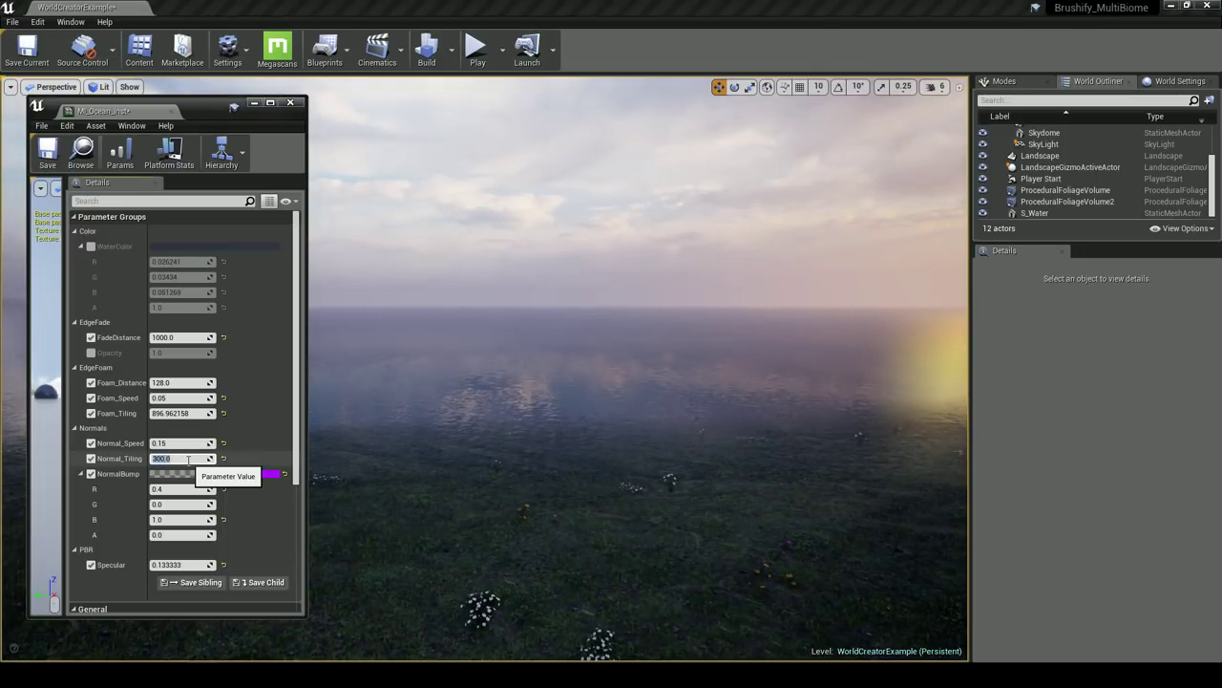
{"action": "left_click", "coordinate": [182, 518]}
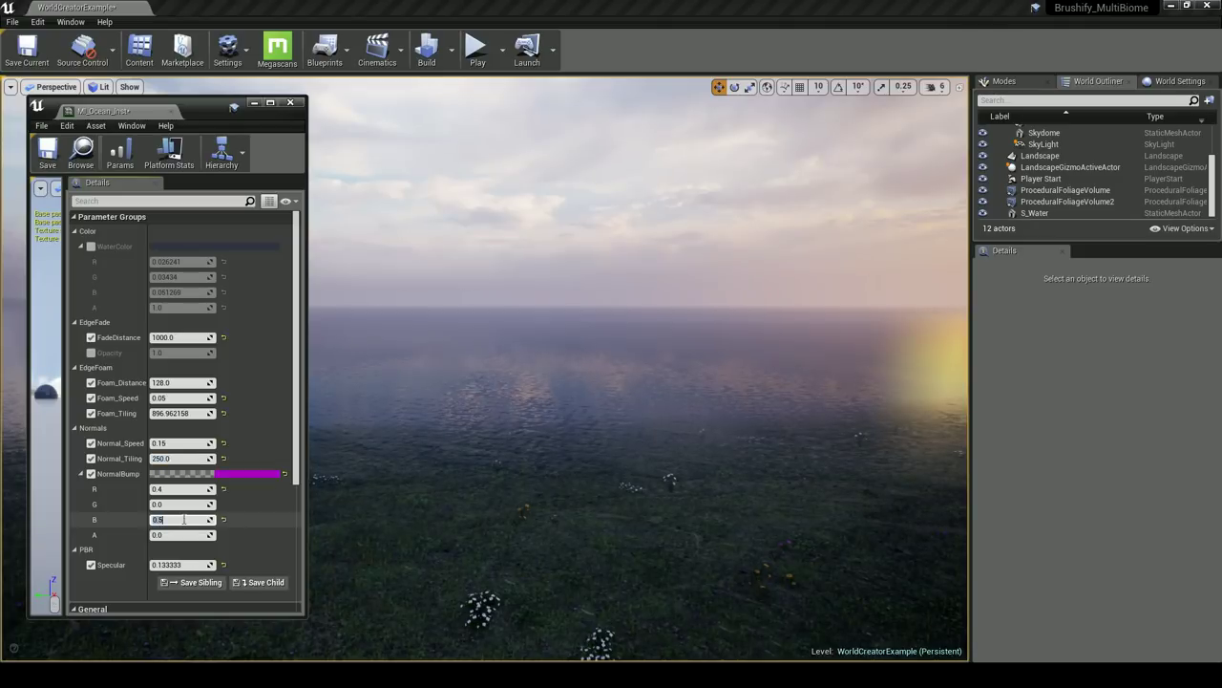
{"action": "type", "text": "2"}
{"action": "key", "text": "Return"}
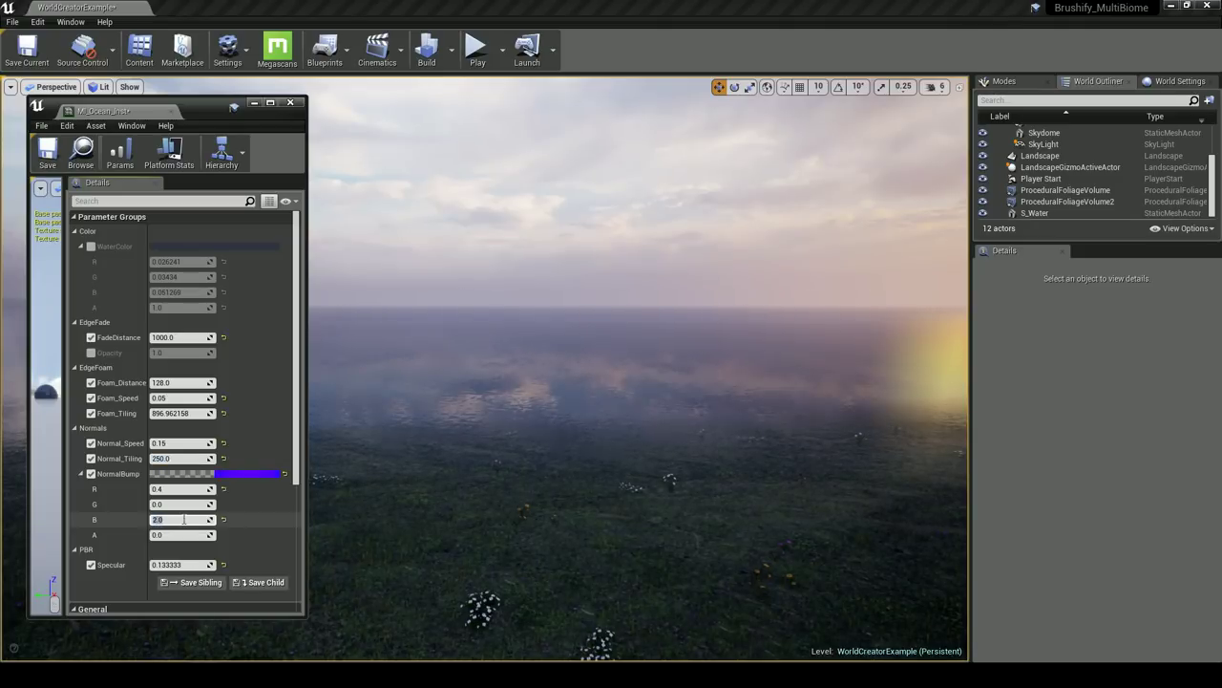
Compare the water from several angles, set NormalBump B to 1.3 and raise it to 1.6, and save the material instance
{"action": "right_click_drag", "start_coordinate": [535, 410], "coordinate": [448, 433]}
{"action": "key", "text": "w"}
{"action": "key", "text": "s"}
{"action": "left_click", "coordinate": [177, 519]}
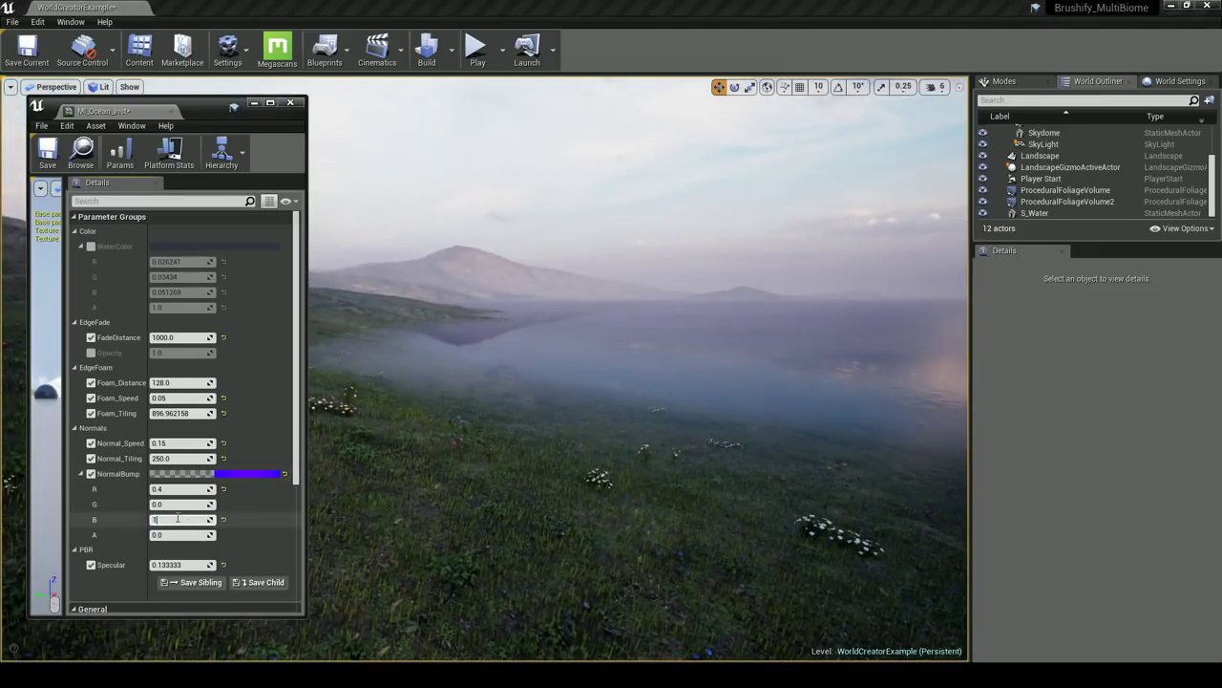
{"action": "right_click_drag", "start_coordinate": [449, 439], "coordinate": [592, 425]}
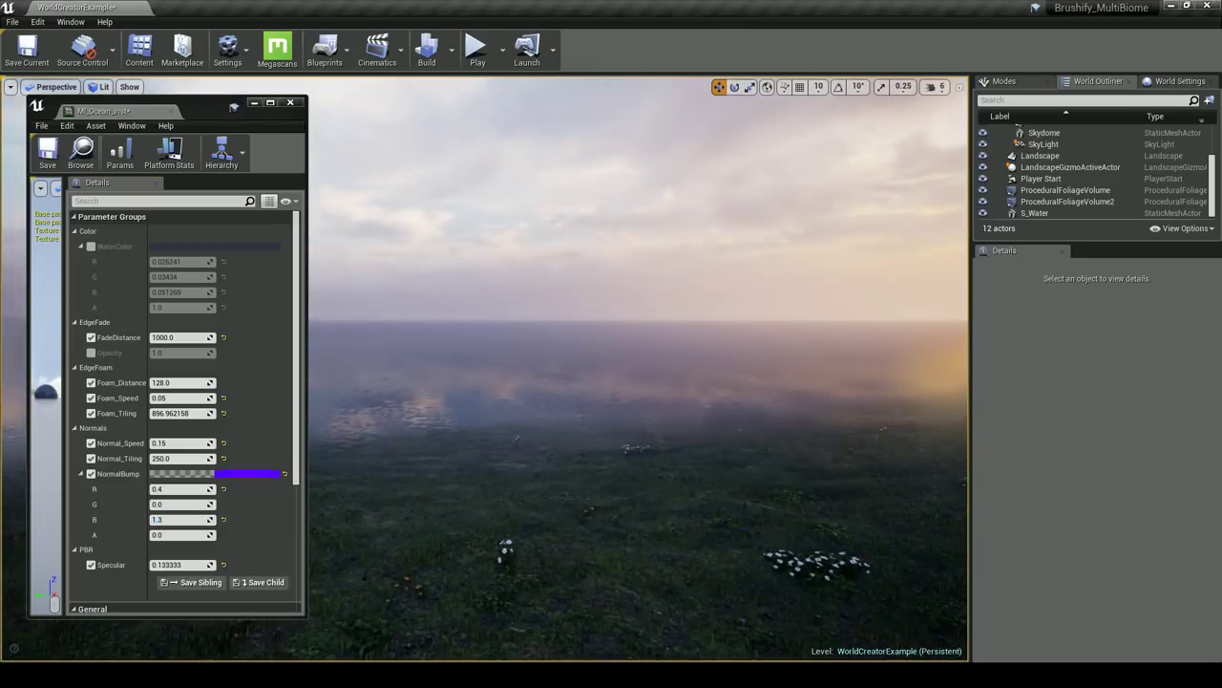
{"action": "right_click_drag", "start_coordinate": [446, 406], "coordinate": [477, 421]}
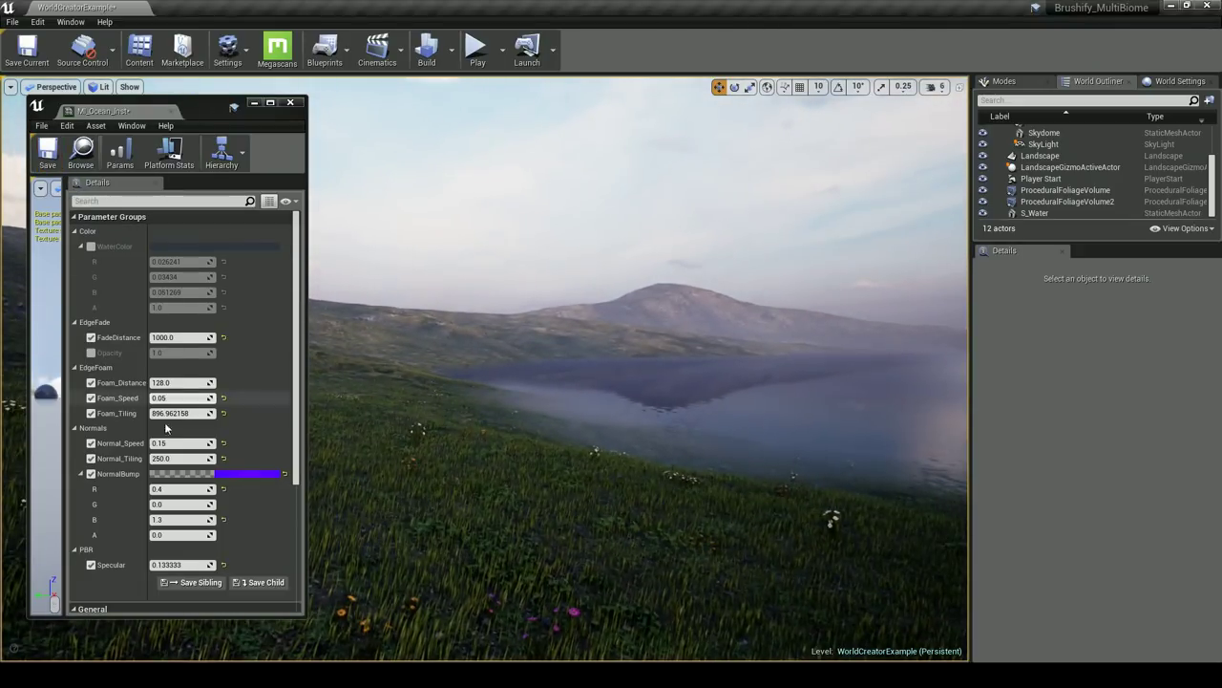
{"action": "left_click", "coordinate": [170, 519]}
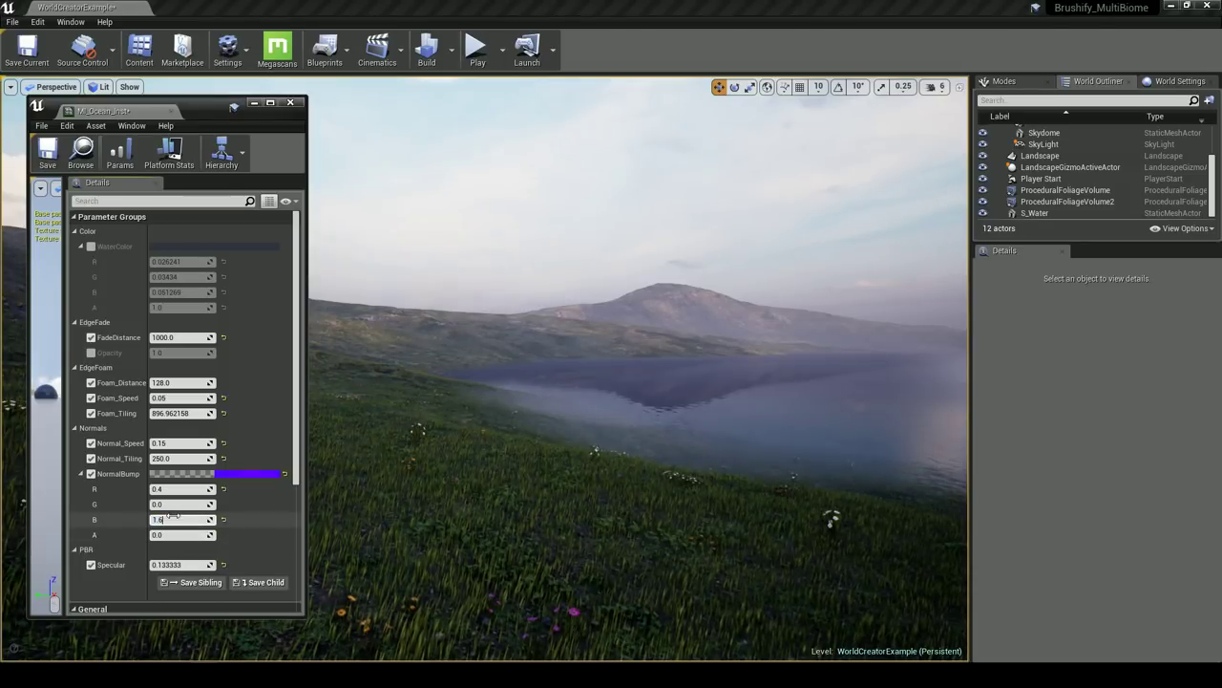
{"action": "key", "text": "Return"}
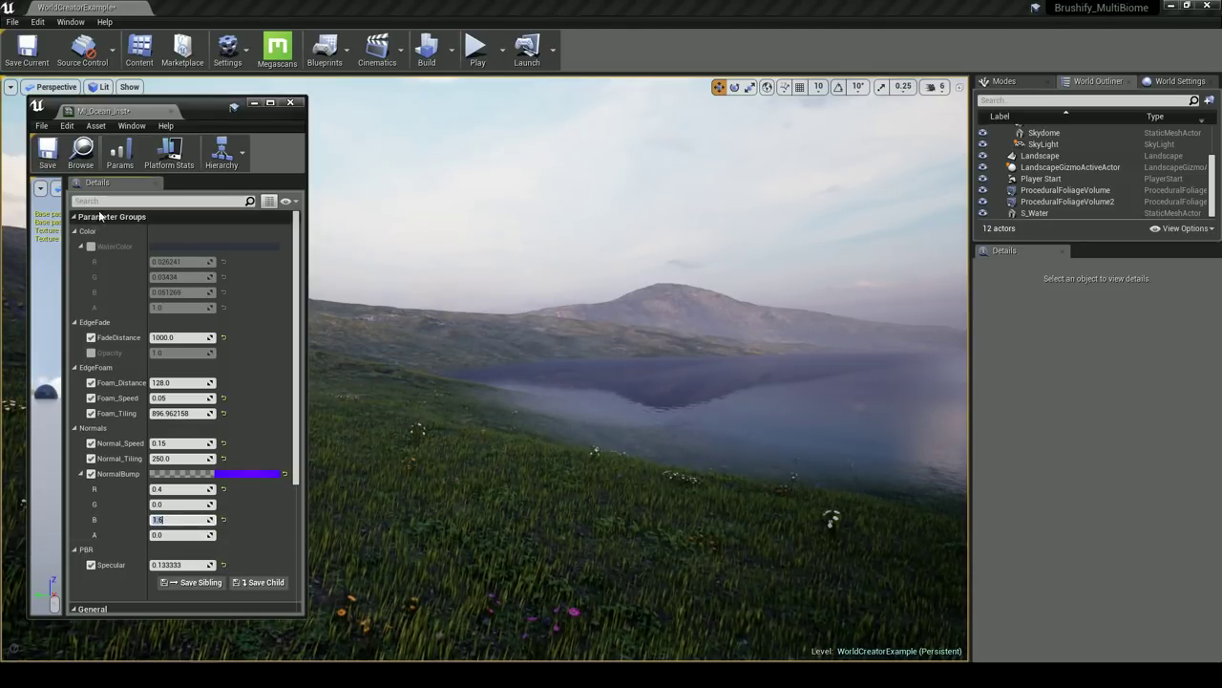
{"action": "left_click", "coordinate": [49, 156]}
Inspect the shoreline from the grassy slope and set the ocean material's Normal_Tiling to 500
{"action": "right_click_drag", "start_coordinate": [458, 382], "coordinate": [807, 384]}
{"action": "key", "text": "w"}
{"action": "right_click_drag", "start_coordinate": [573, 429], "coordinate": [463, 240]}
{"action": "mouse_move", "coordinate": [648, 394]}
{"action": "right_mouse_down"}
{"action": "mouse_move", "coordinate": [638, 399]}
{"action": "mouse_move", "coordinate": [646, 391]}
{"action": "right_mouse_up"}
{"action": "right_click", "coordinate": [647, 392]}
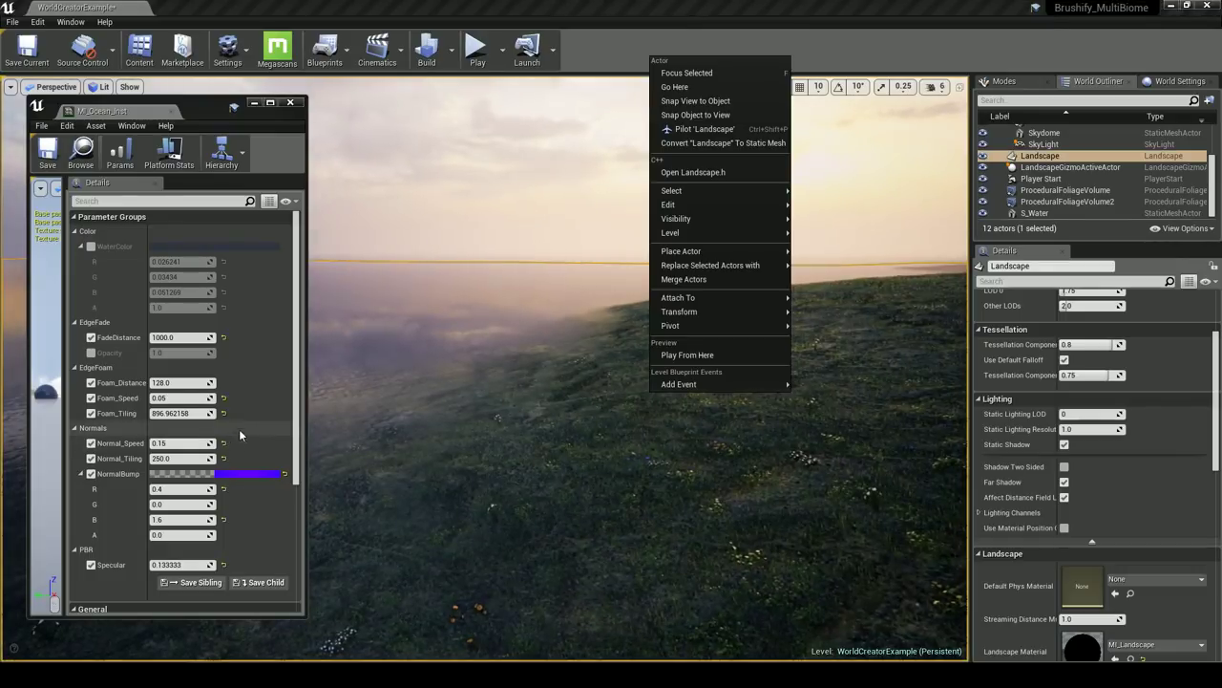
{"action": "left_click", "coordinate": [187, 384]}
{"action": "left_click", "coordinate": [179, 458]}
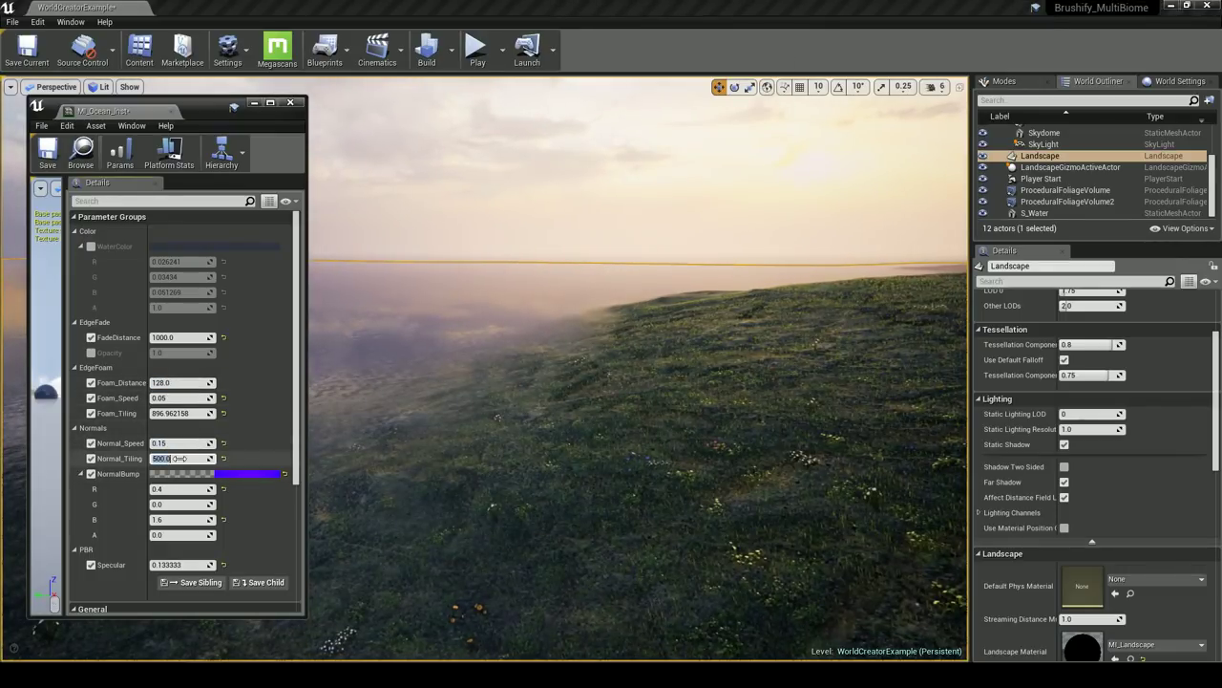
{"action": "right_click_drag", "start_coordinate": [593, 422], "coordinate": [305, 411]}
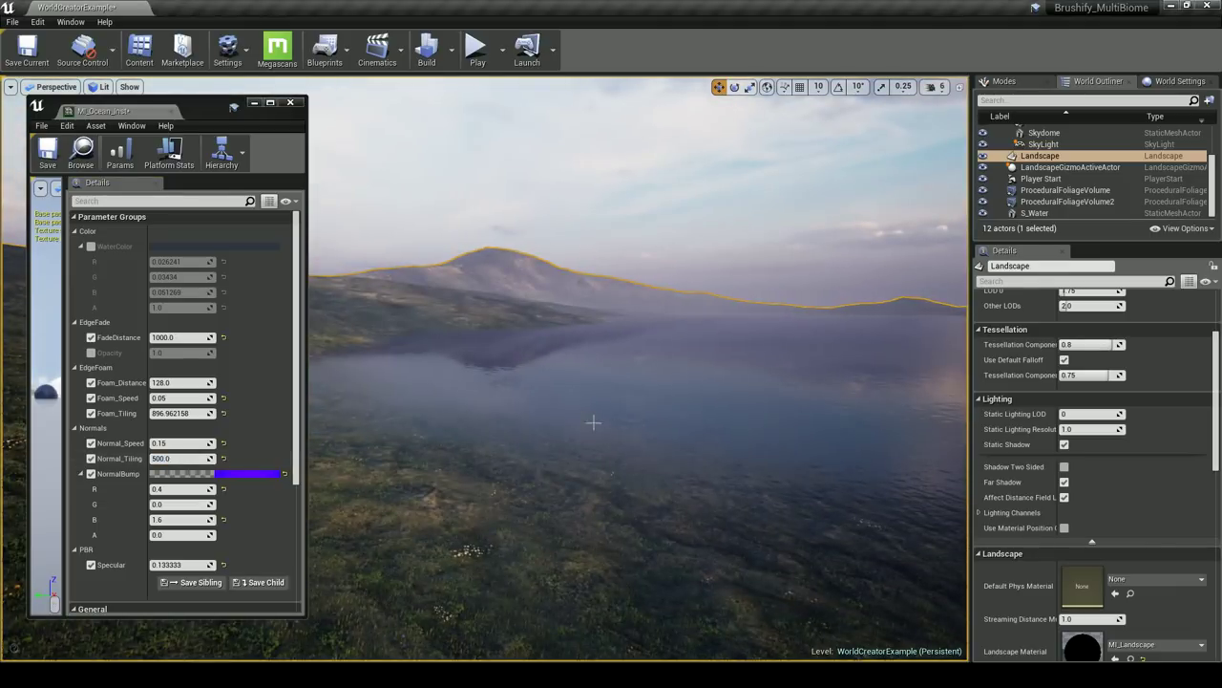
Deselect the landscape, save the MI_Ocean_Inst material instance and close its editor
{"action": "key", "text": "Escape"}
{"action": "mouse_move", "coordinate": [573, 423]}
{"action": "right_mouse_down"}
{"action": "mouse_move", "coordinate": [520, 423]}
{"action": "mouse_move", "coordinate": [565, 423]}
{"action": "right_mouse_up"}
{"action": "left_click", "coordinate": [46, 153]}
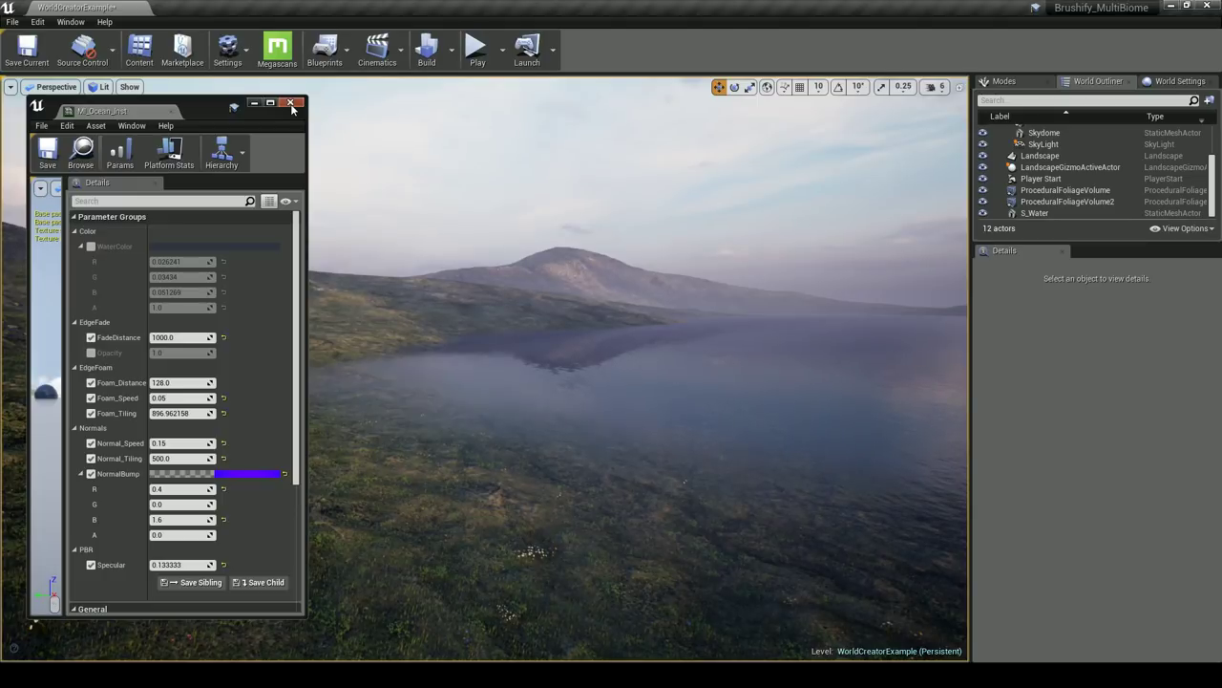
{"action": "left_click", "coordinate": [291, 103]}
Play-test the level, running the character around the grassy shore to examine the soft water edge, and end the session
{"action": "right_click_drag", "start_coordinate": [404, 232], "coordinate": [439, 258]}
{"action": "key", "text": "d"}
{"action": "left_click", "coordinate": [477, 47]}
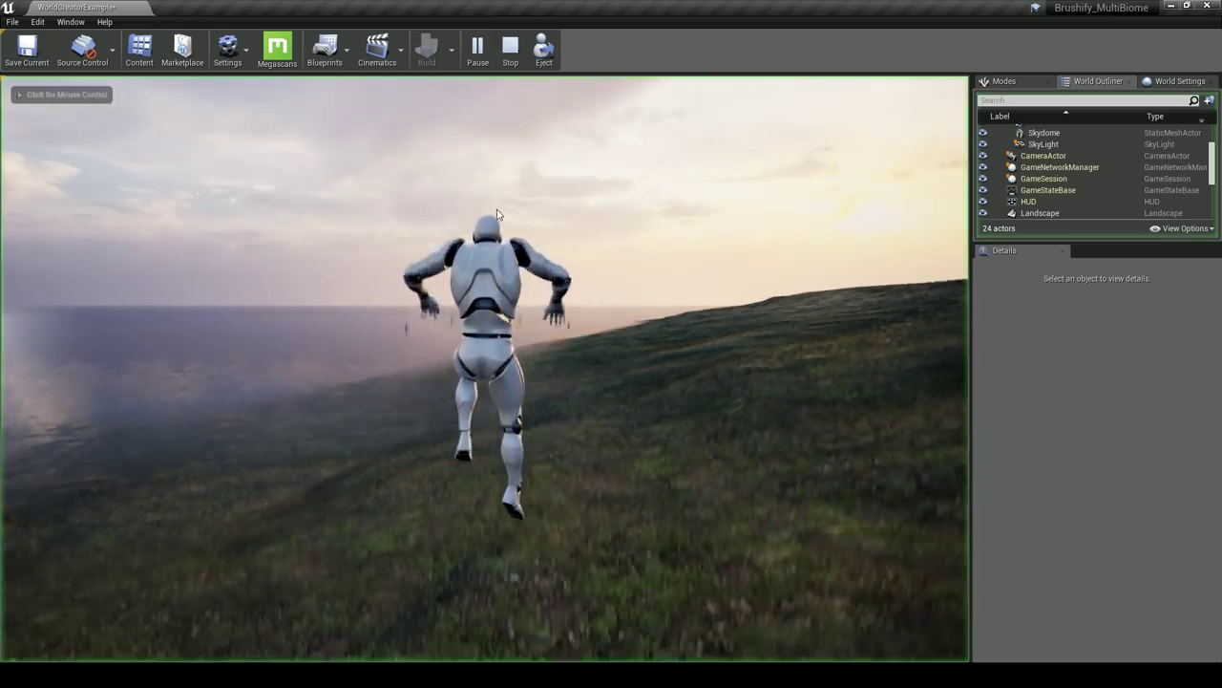
{"action": "key", "text": "s"}
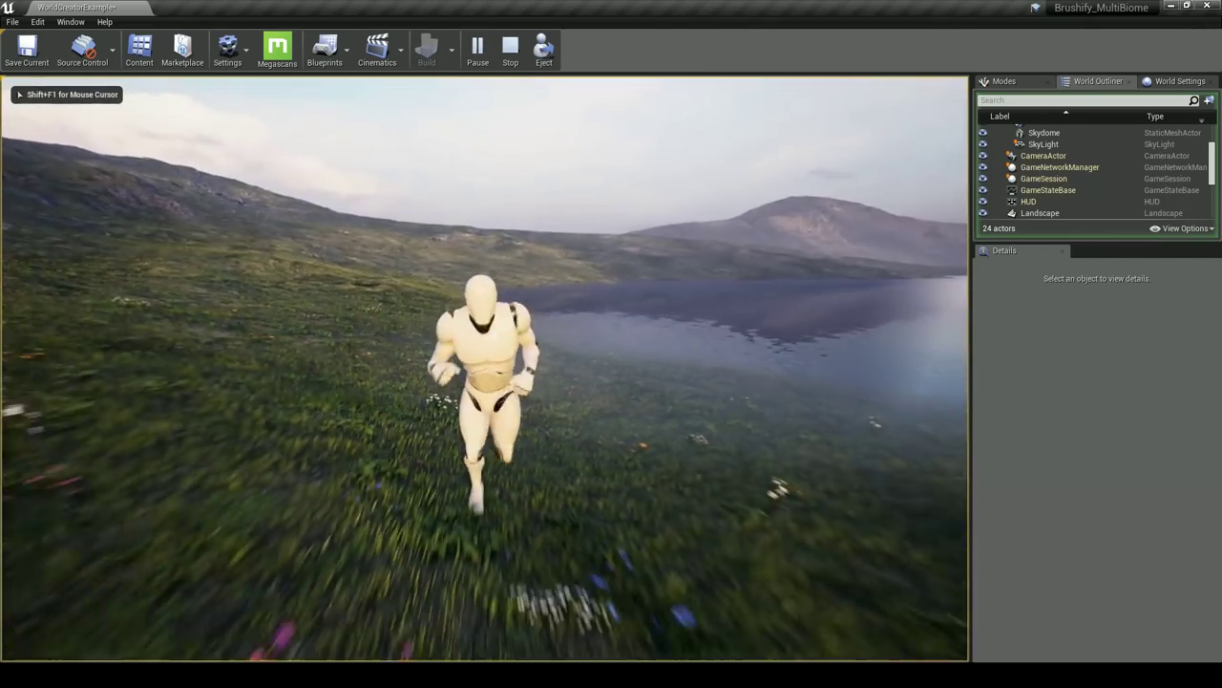
{"action": "key", "text": "w"}
{"action": "key", "text": "d"}
{"action": "key", "text": "a"}
{"action": "key", "text": "s"}
{"action": "key", "text": "a"}
{"action": "key", "text": "w"}
{"action": "key", "text": "d"}
{"action": "key", "text": "w"}
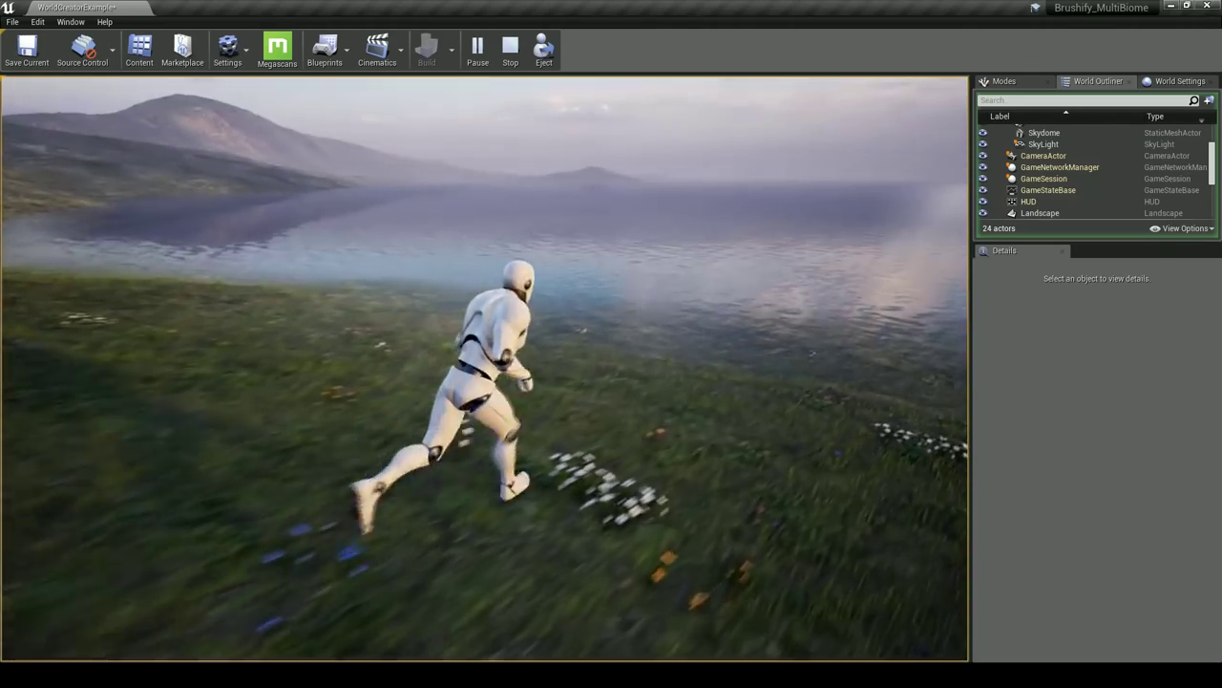
{"action": "key", "text": "d"}
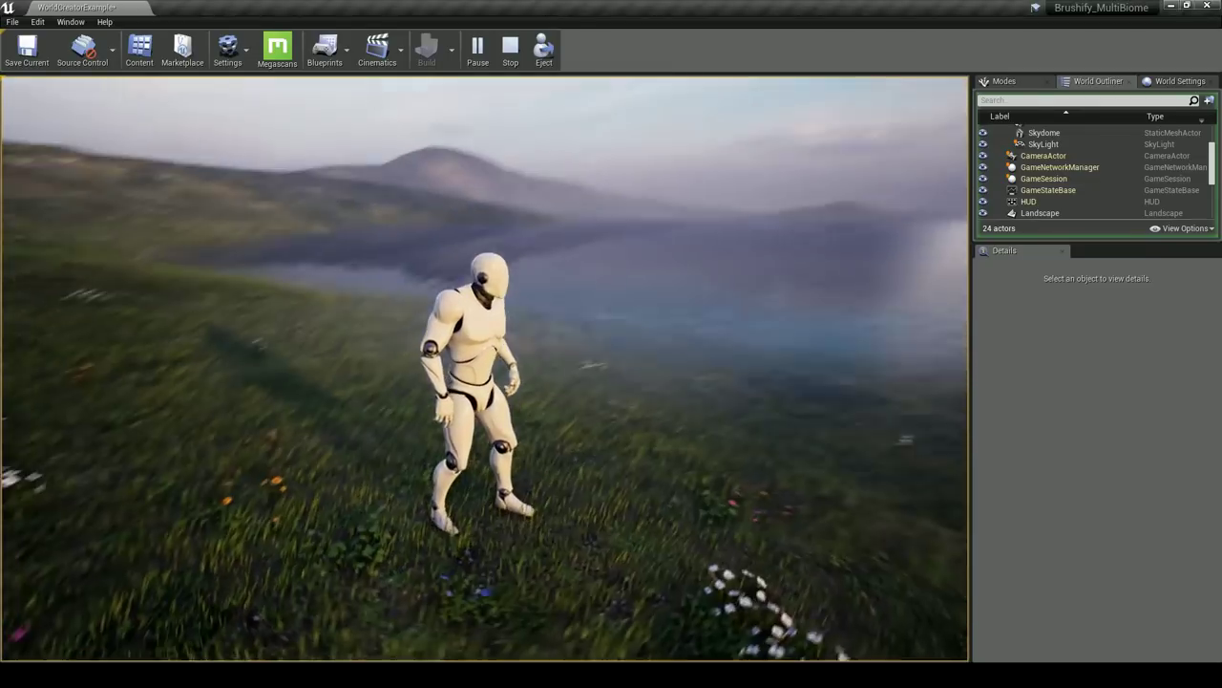
{"action": "key", "text": "Escape"}
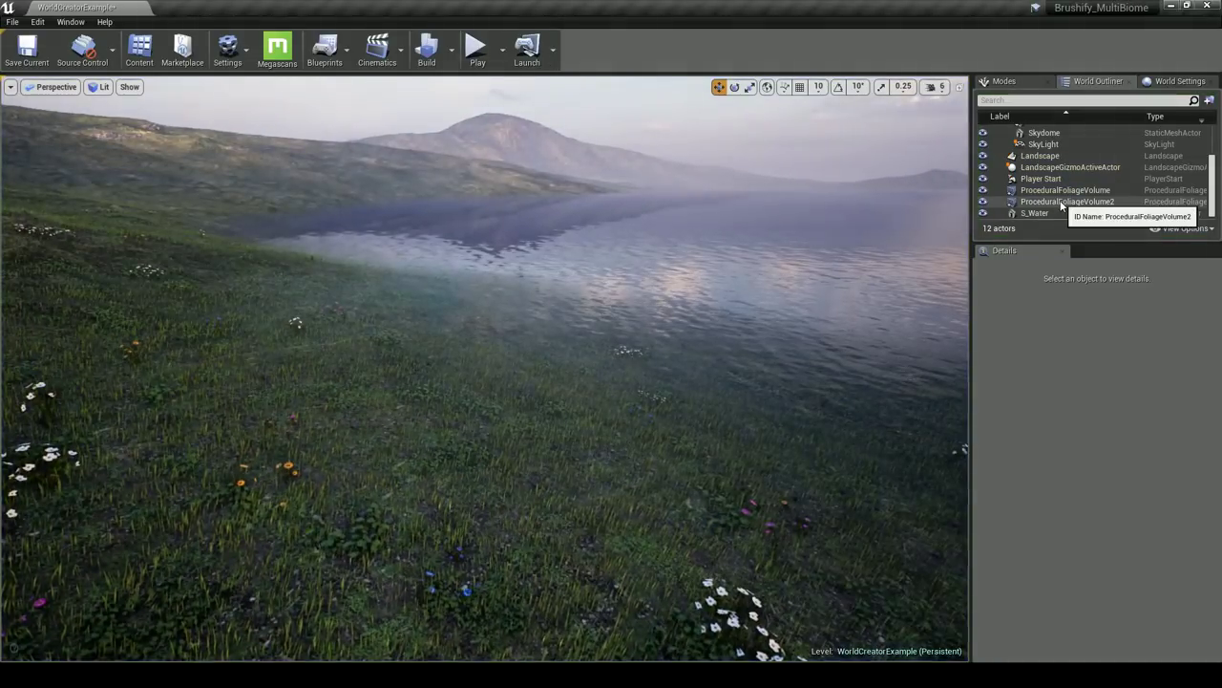
Select the S_Water actor and open its MI_Ocean_Inst material instance for editing
{"action": "left_click", "coordinate": [1034, 213]}
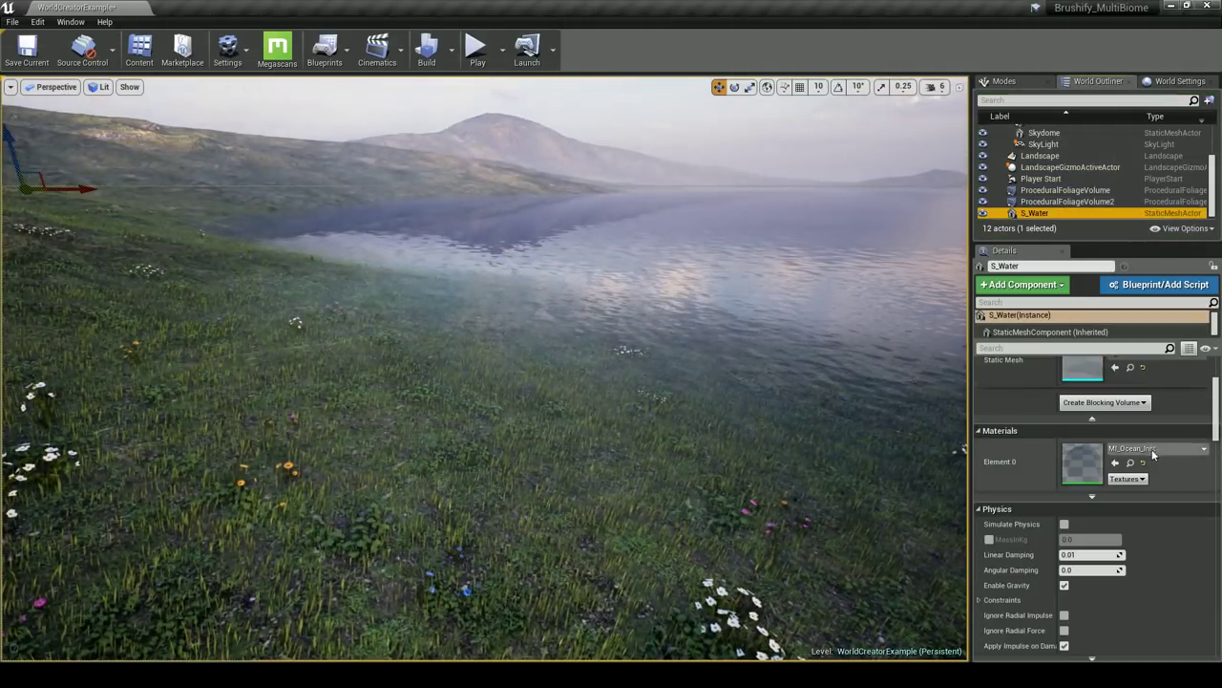
{"action": "left_click", "coordinate": [1130, 463]}
{"action": "double_click", "coordinate": [517, 266]}
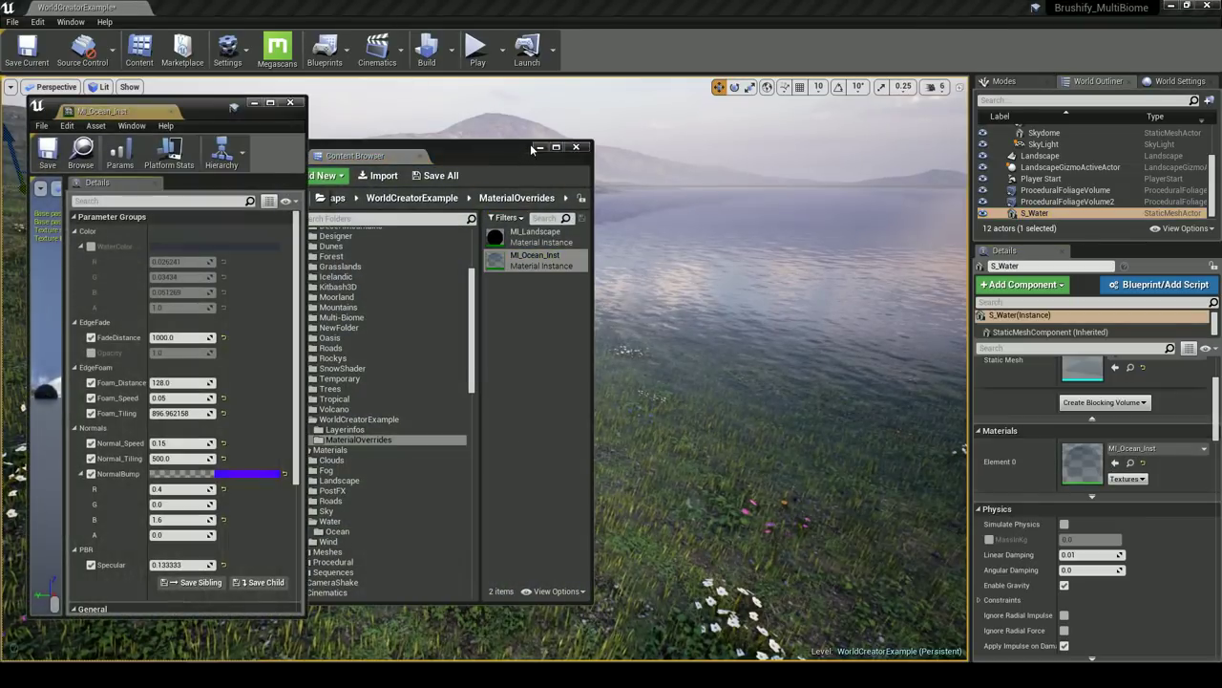
{"action": "right_click_drag", "start_coordinate": [497, 382], "coordinate": [735, 329]}
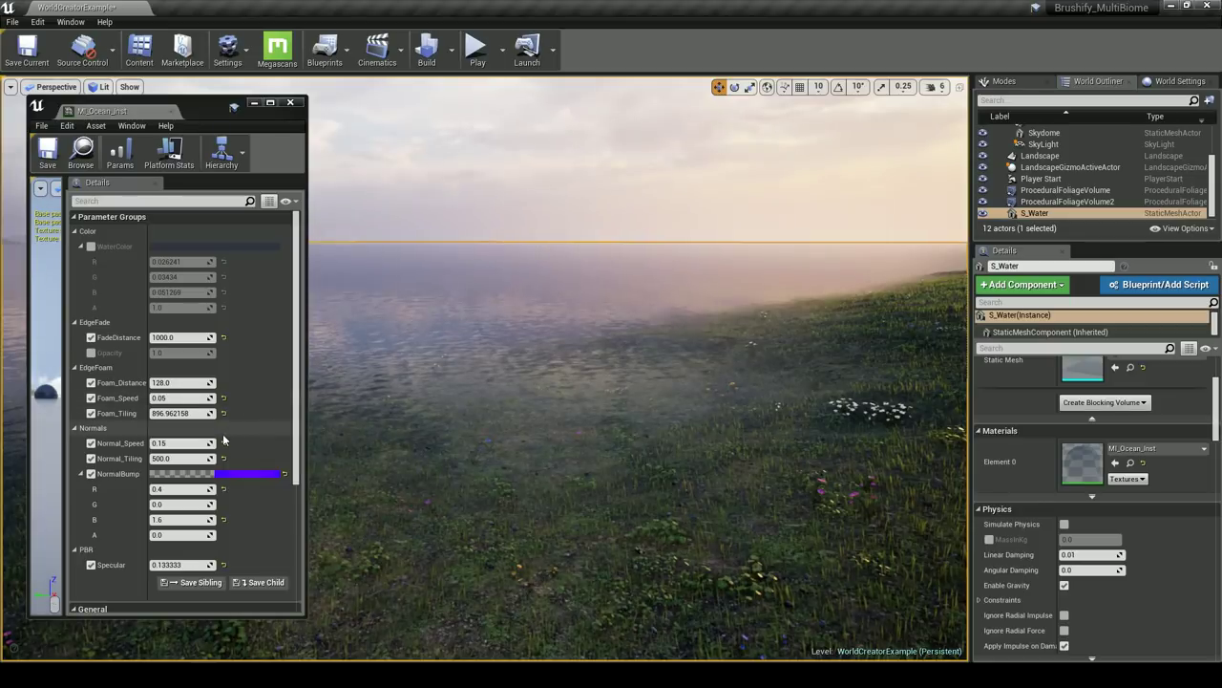
Set the ocean material's FadeDistance to 150 and check the waterline from the shore
{"action": "left_click", "coordinate": [178, 383]}
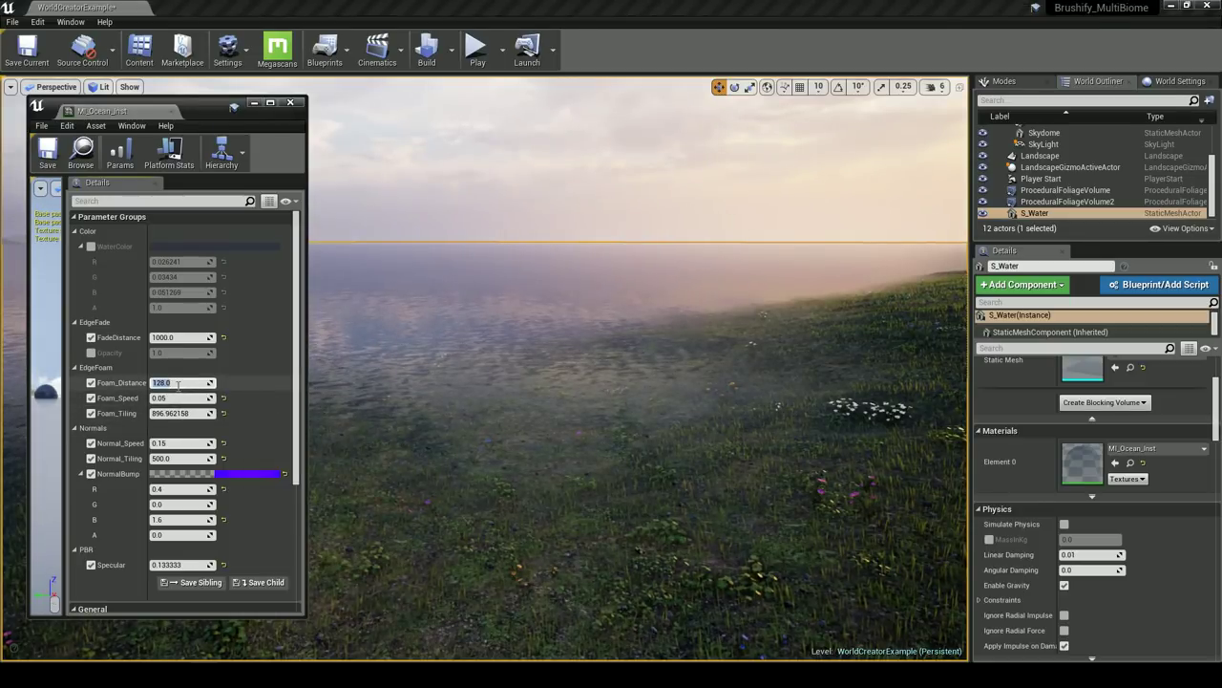
{"action": "left_click", "coordinate": [170, 338]}
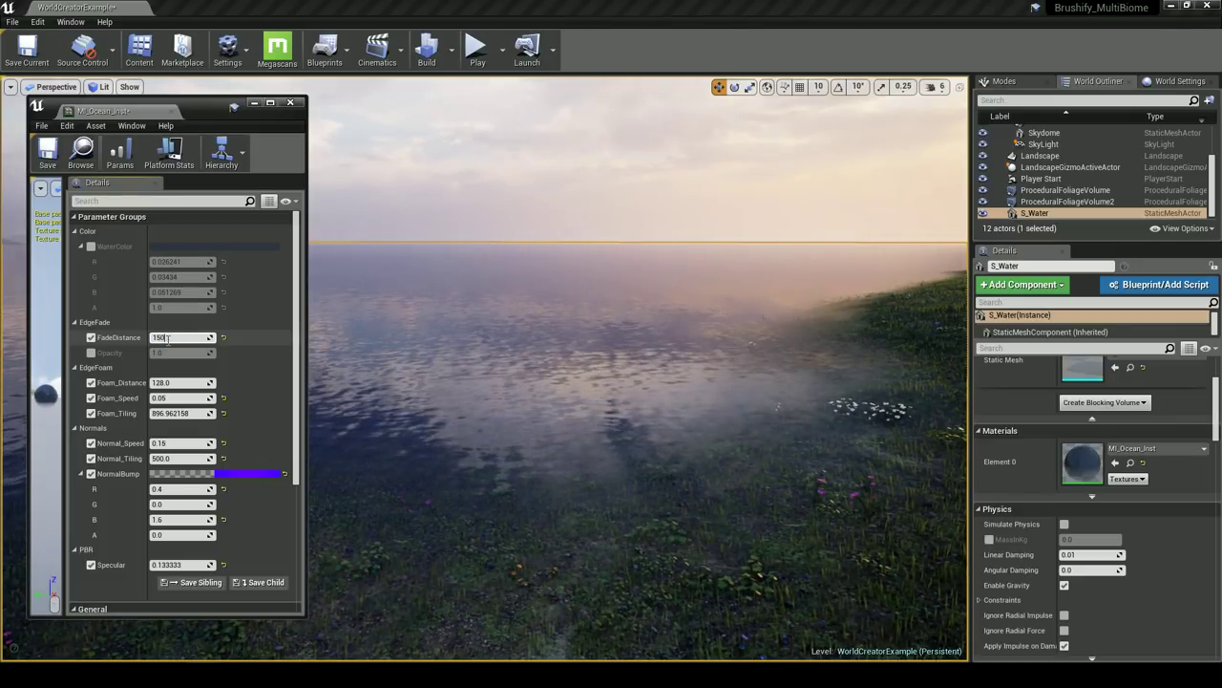
{"action": "mouse_move", "coordinate": [382, 467]}
{"action": "right_mouse_down"}
{"action": "mouse_move", "coordinate": [353, 515]}
{"action": "mouse_move", "coordinate": [257, 458]}
{"action": "mouse_move", "coordinate": [238, 467]}
{"action": "mouse_move", "coordinate": [378, 465]}
{"action": "right_mouse_up"}
{"action": "right_click", "coordinate": [540, 355]}
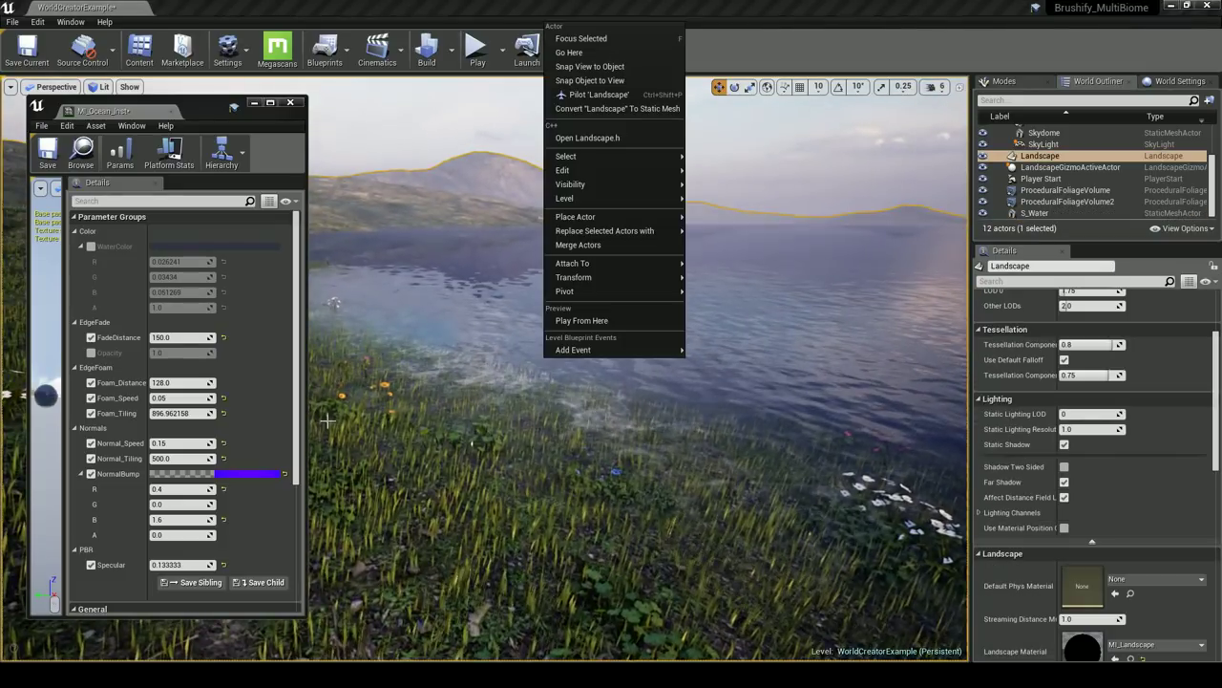
Try a FadeDistance of 50 on the ocean material, settle on 100, and save the material instance
{"action": "left_click", "coordinate": [170, 337]}
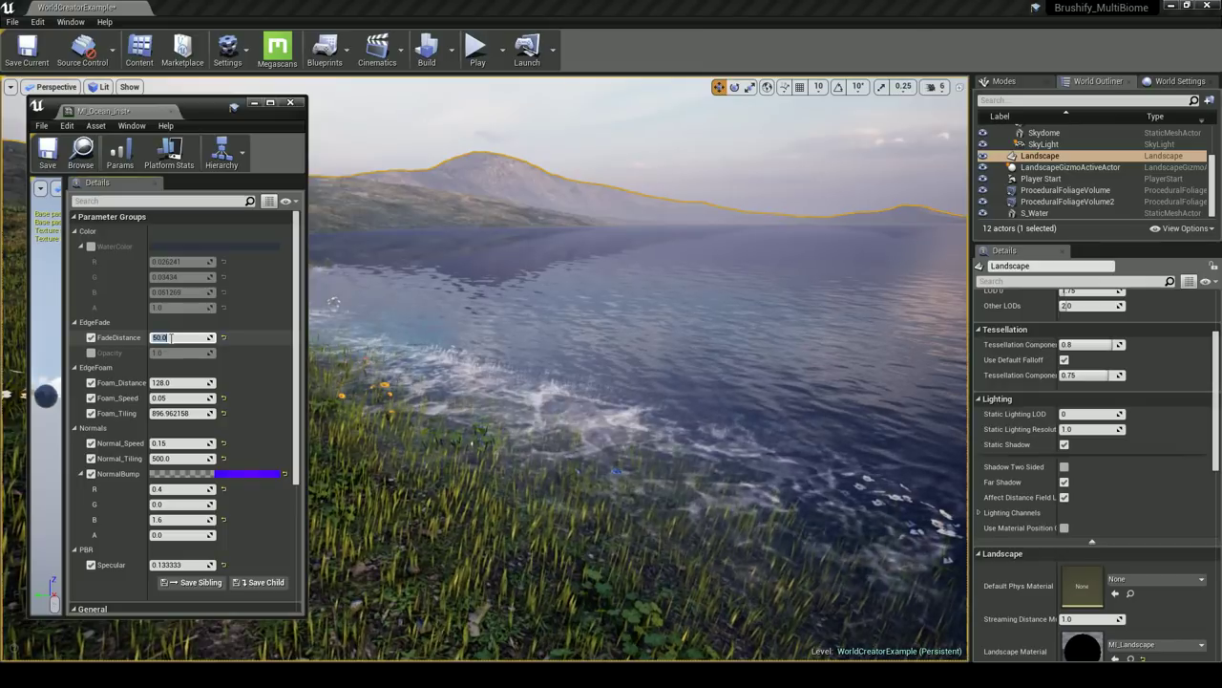
{"action": "scroll", "coordinate": [181, 382], "scroll_direction": "down", "scroll_amount": 1}
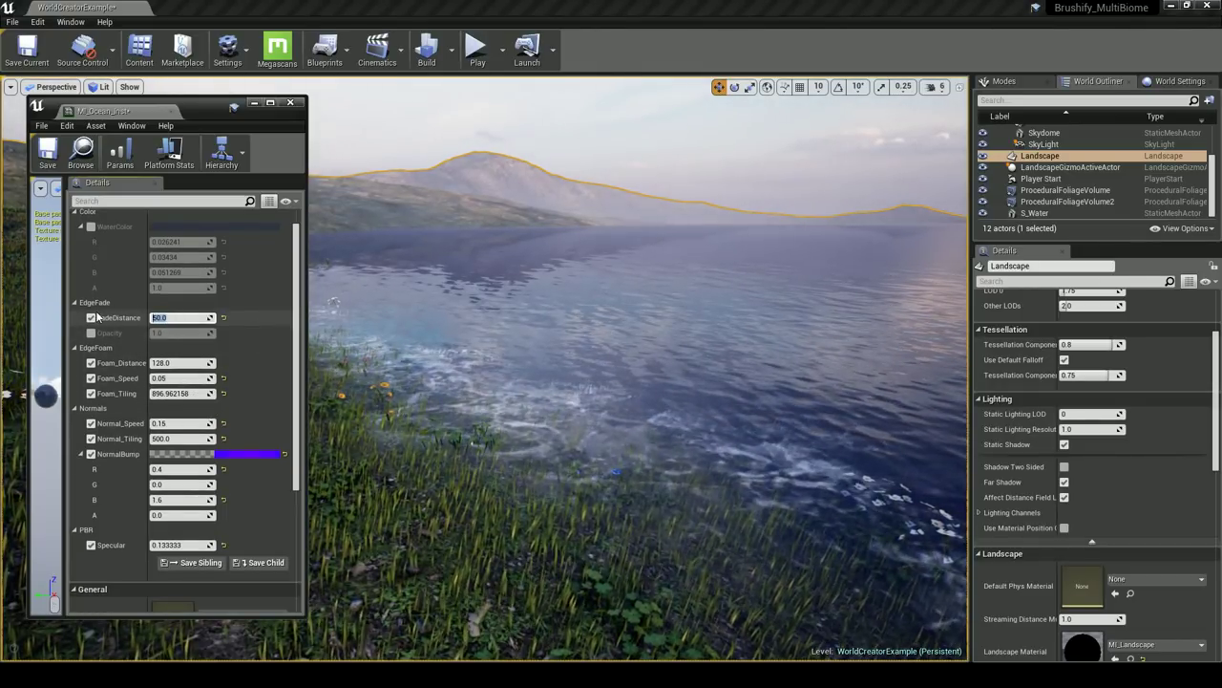
{"action": "right_click_drag", "start_coordinate": [592, 382], "coordinate": [649, 396]}
{"action": "right_click_drag", "start_coordinate": [554, 426], "coordinate": [382, 426]}
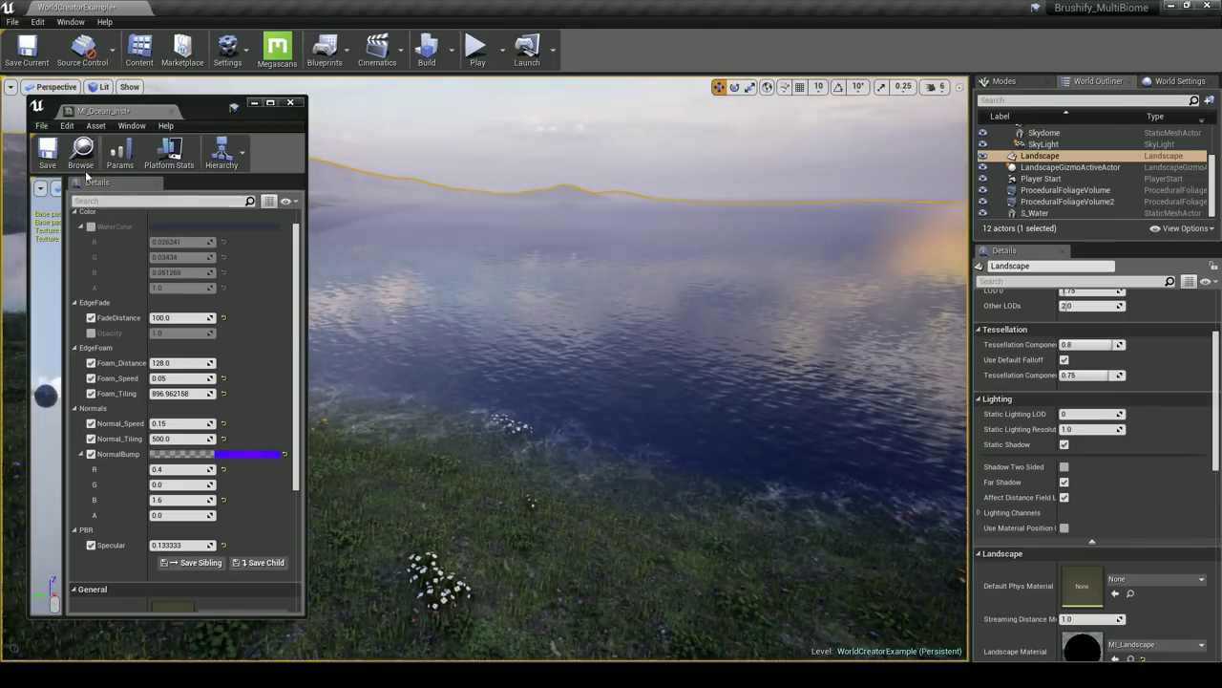
{"action": "key", "text": "ctrl+s"}
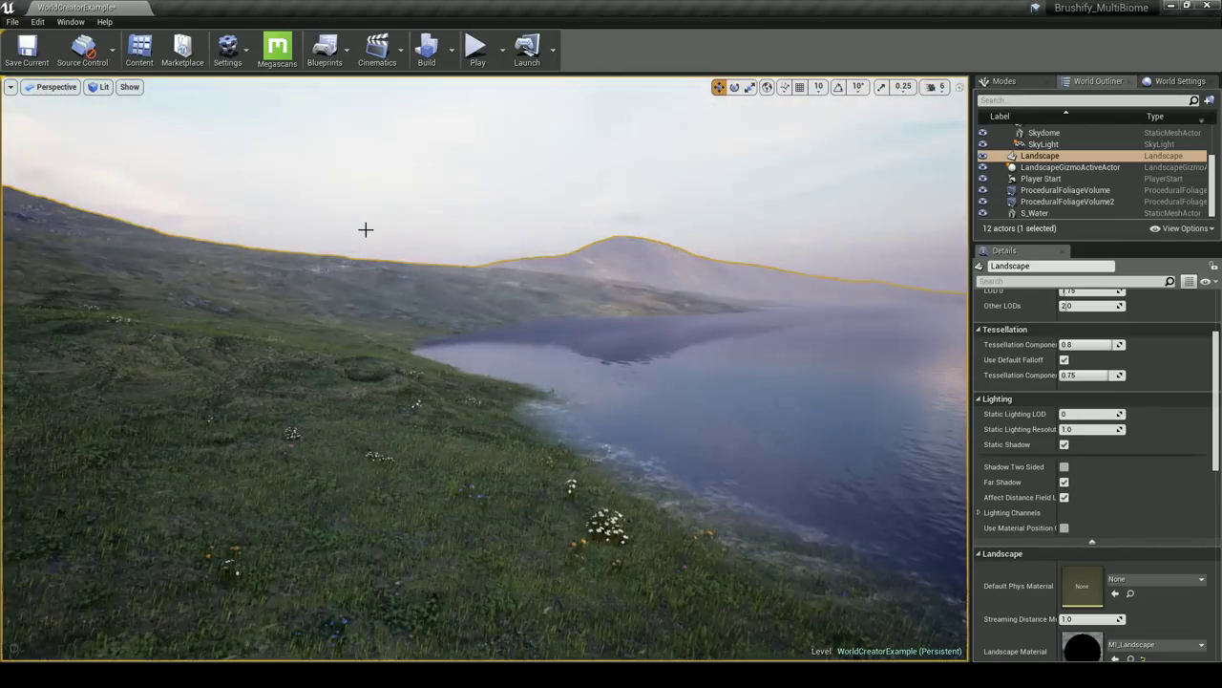
Play-test the level again along the coastline to check the sharper water edge, and end the session
{"action": "left_click", "coordinate": [473, 156]}
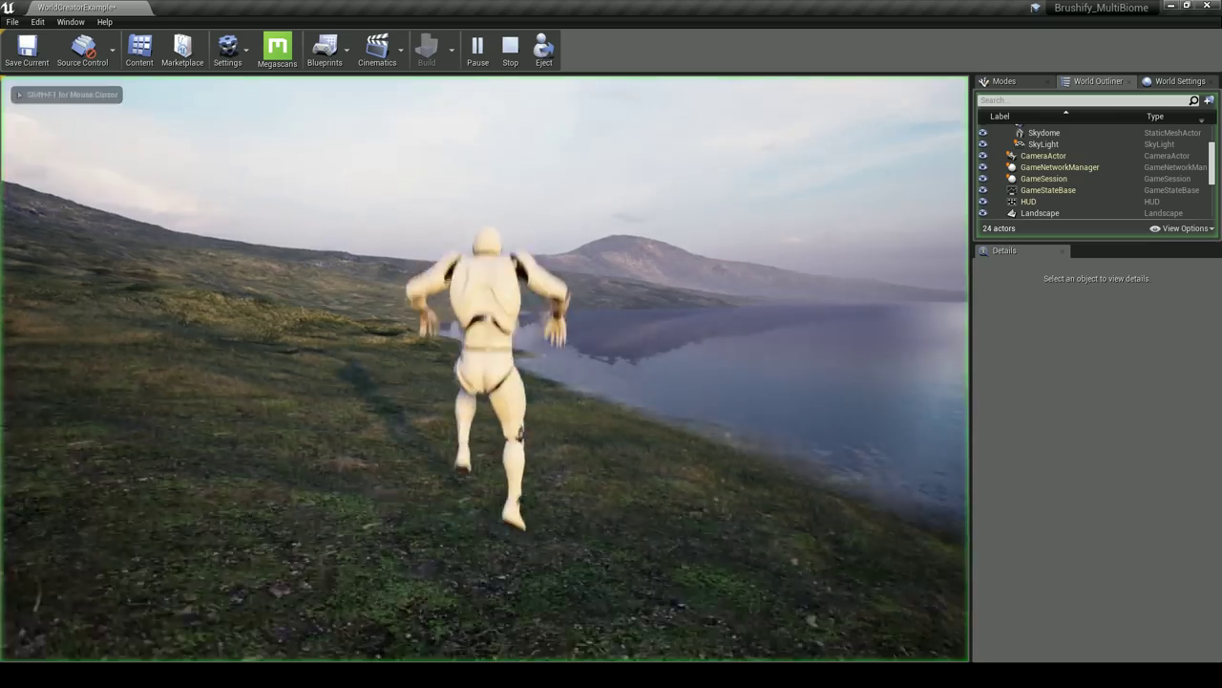
{"action": "left_click", "coordinate": [507, 158]}
{"action": "key", "text": "a"}
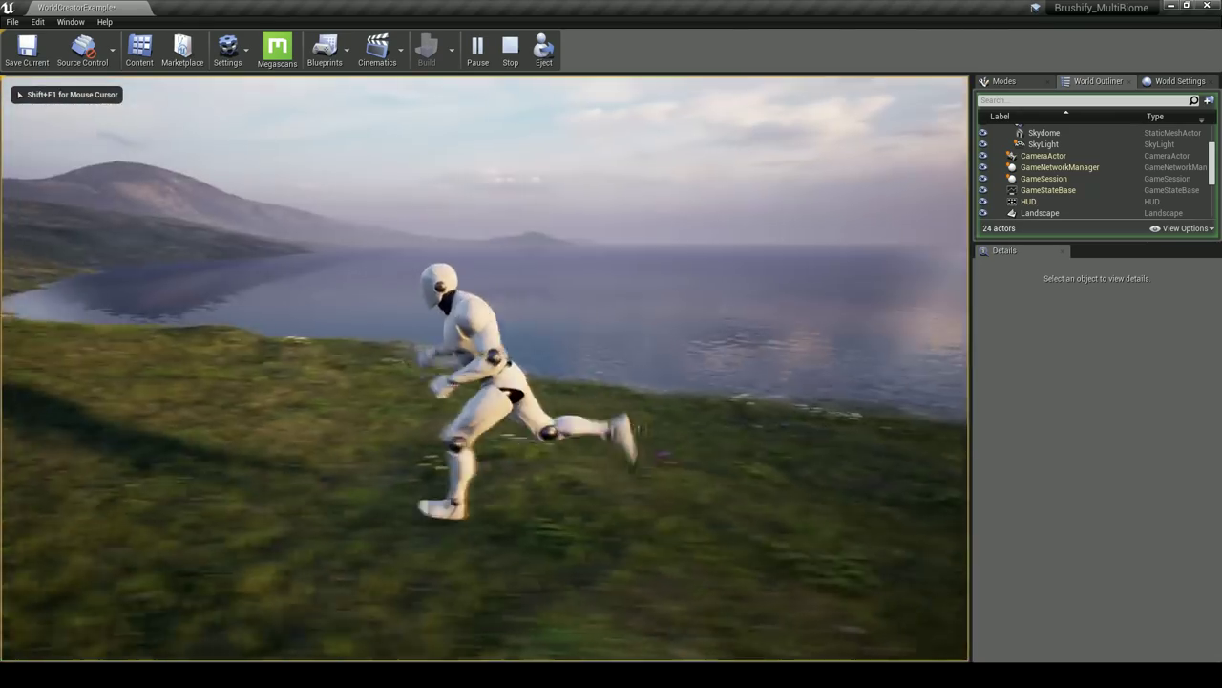
{"action": "key", "text": "w"}
{"action": "key", "text": "a"}
{"action": "key", "text": "w"}
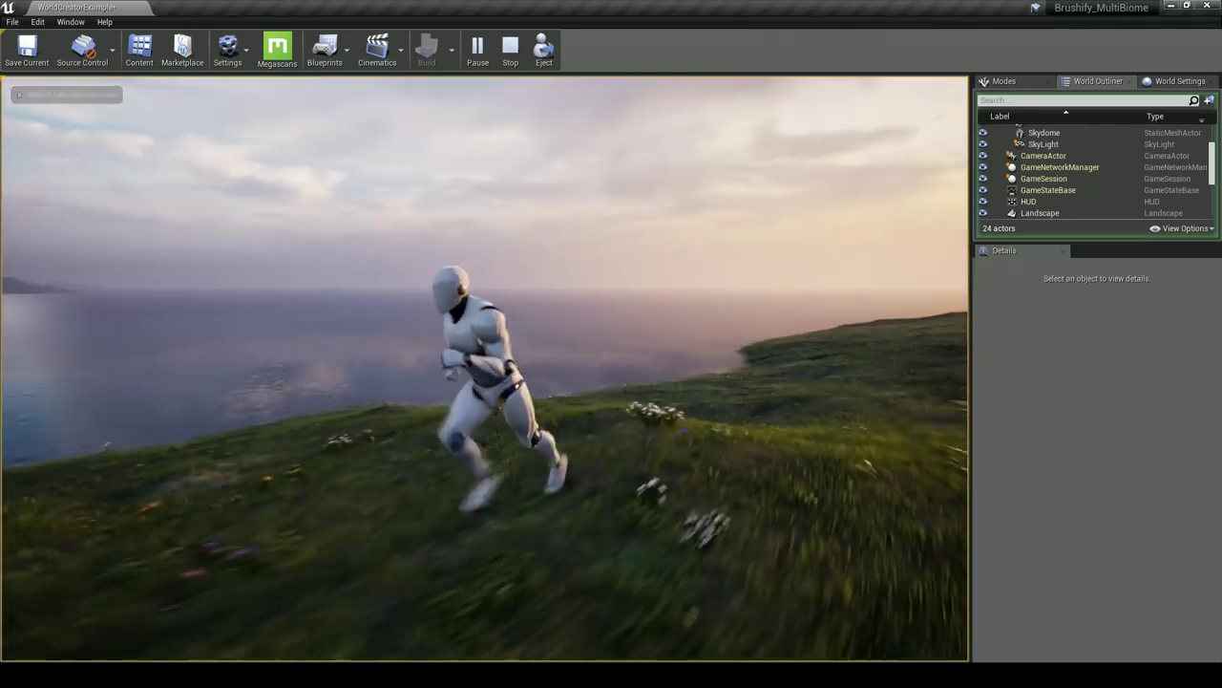
{"action": "key", "text": "w"}
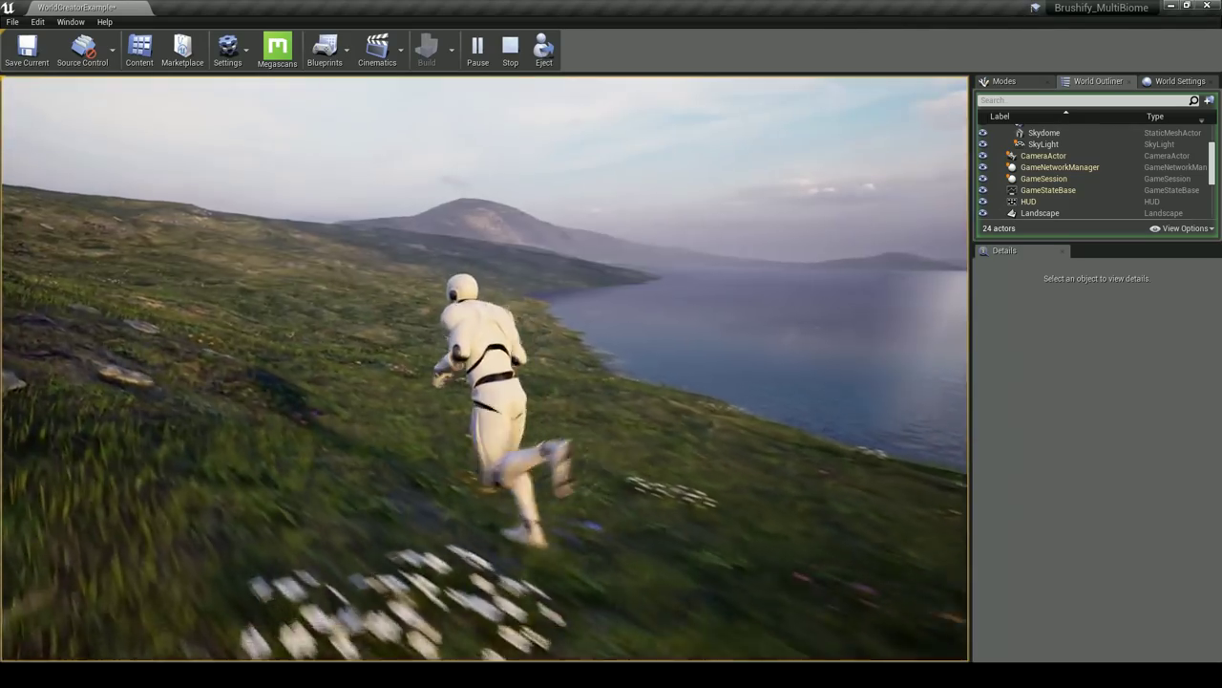
{"action": "key", "text": "d"}
{"action": "key", "text": "w"}
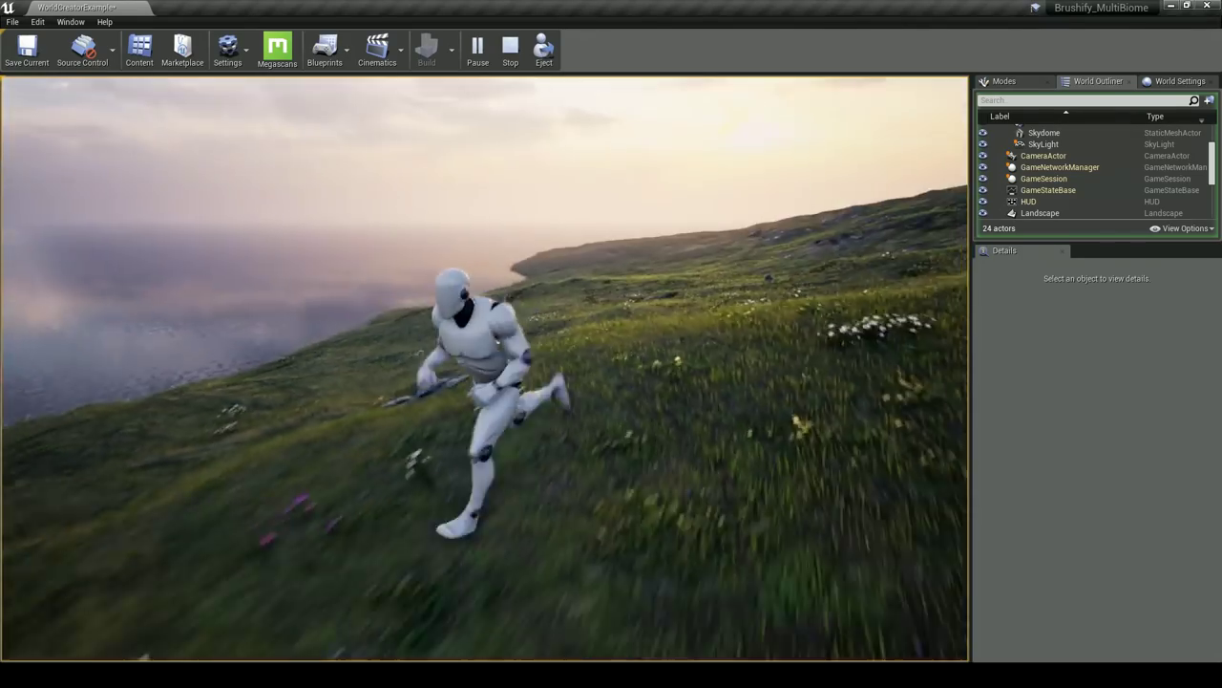
{"action": "key", "text": "Escape"}
Examine the whole island and surrounding ocean from high above, with the landscape deselected
{"action": "right_click_drag", "start_coordinate": [485, 369], "coordinate": [874, 291]}
{"action": "key", "text": "w"}
{"action": "key", "text": "a"}
{"action": "right_click", "coordinate": [192, 323]}
{"action": "right_click_drag", "start_coordinate": [192, 323], "coordinate": [296, 374]}
{"action": "key", "text": "a"}
{"action": "key", "text": "Escape"}
{"action": "right_click", "coordinate": [458, 300]}
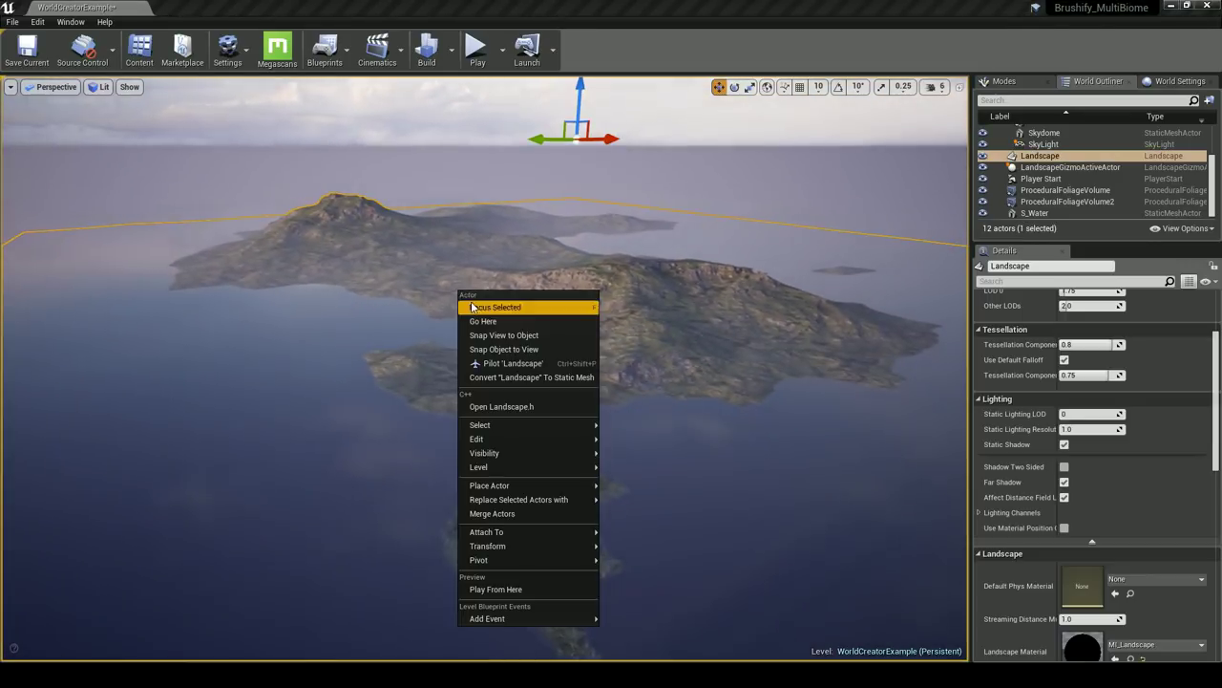
{"action": "key", "text": "Escape"}
{"action": "key", "text": "Escape"}
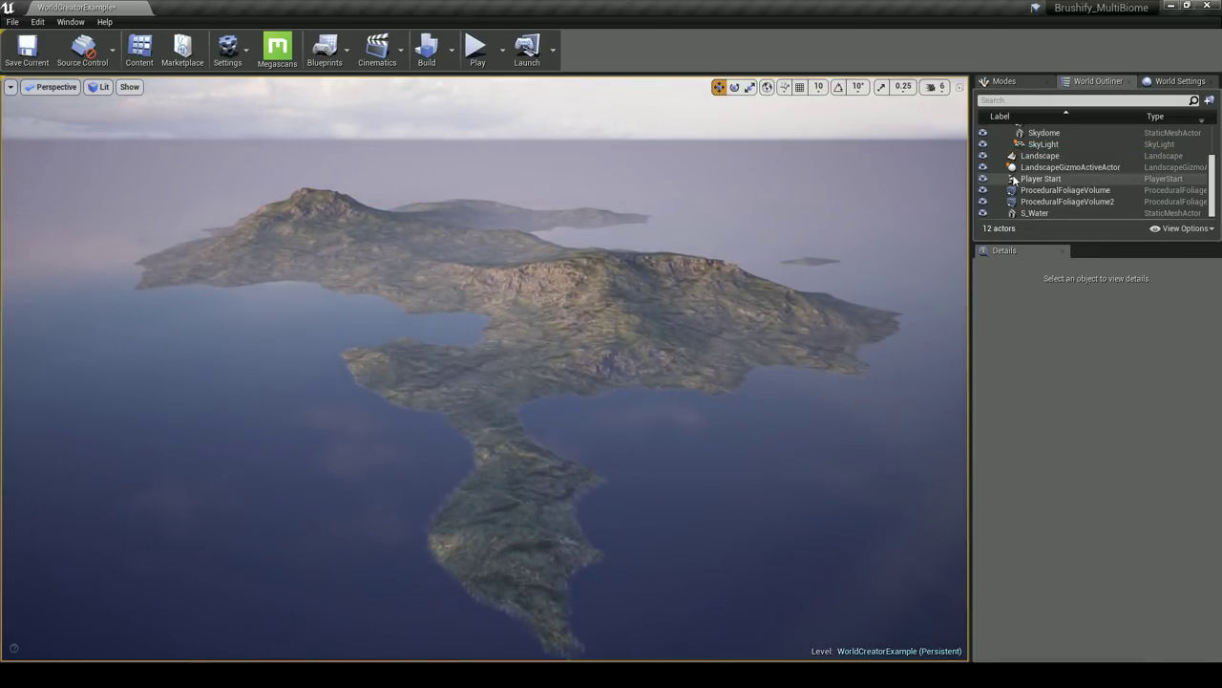
Switch to landscape Paint mode and enlarge the tool area to show the full list of target layers
{"action": "left_click", "coordinate": [1003, 81]}
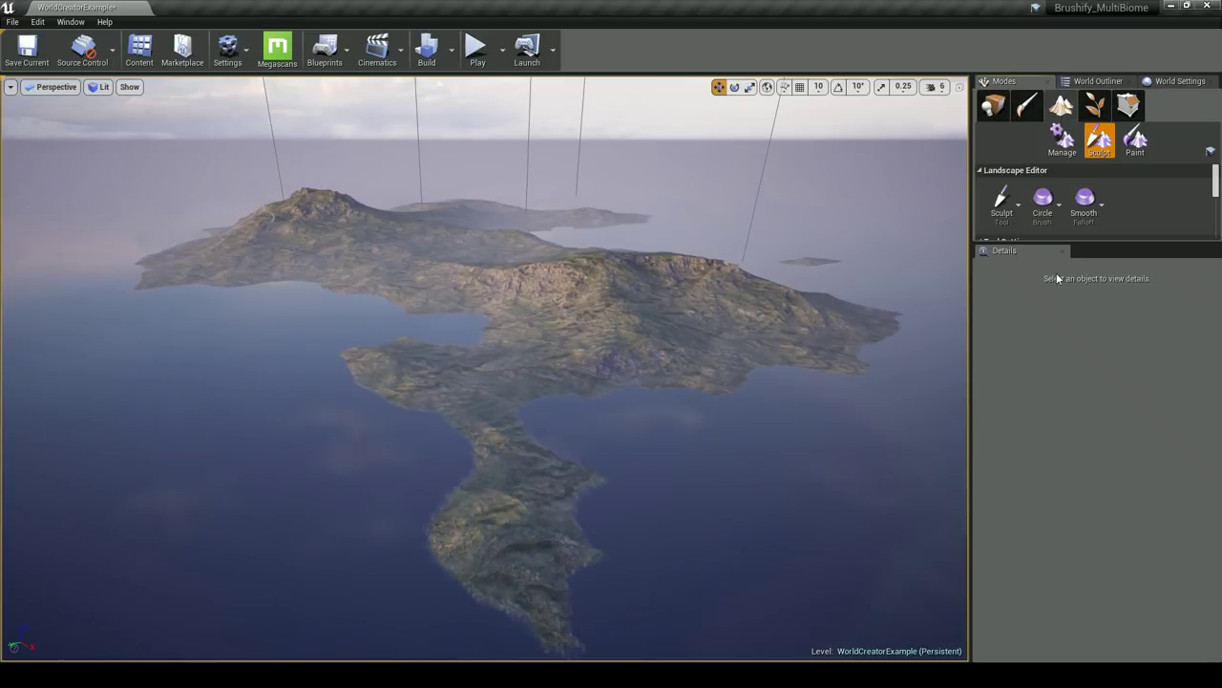
{"action": "left_click_drag", "start_coordinate": [1081, 244], "coordinate": [1072, 469]}
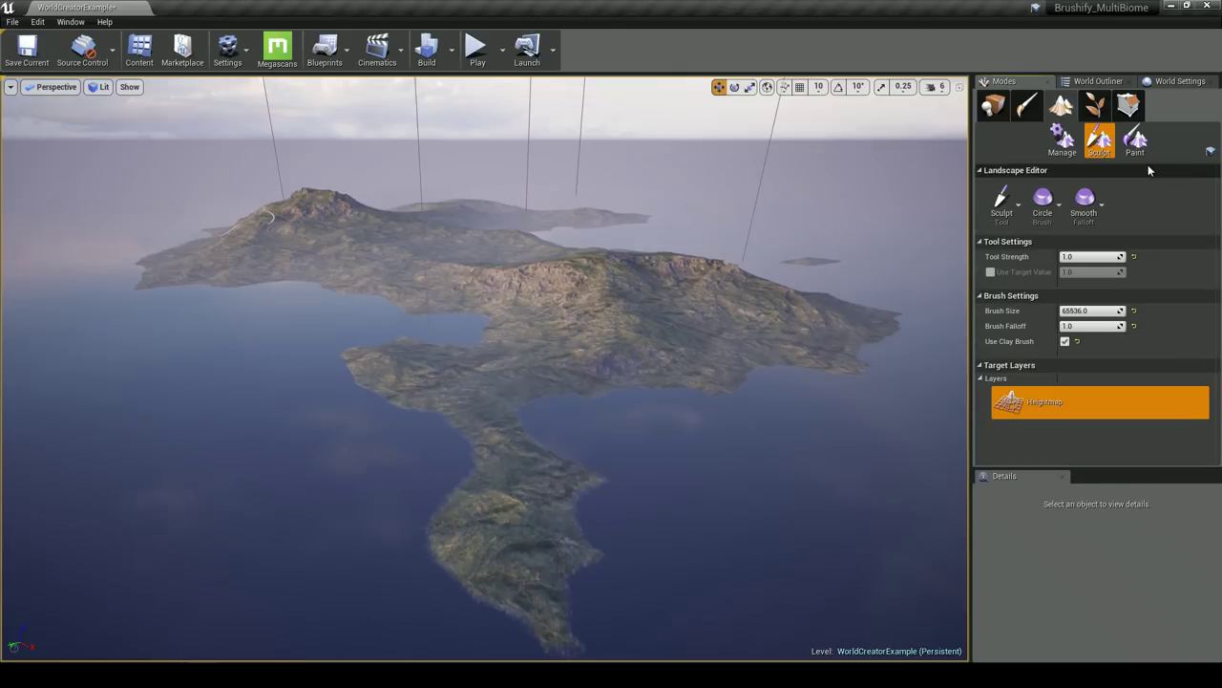
{"action": "left_click", "coordinate": [1135, 142]}
{"action": "scroll", "coordinate": [1146, 286], "scroll_direction": "down", "scroll_amount": 3}
{"action": "scroll", "coordinate": [1134, 329], "scroll_direction": "down", "scroll_amount": 3}
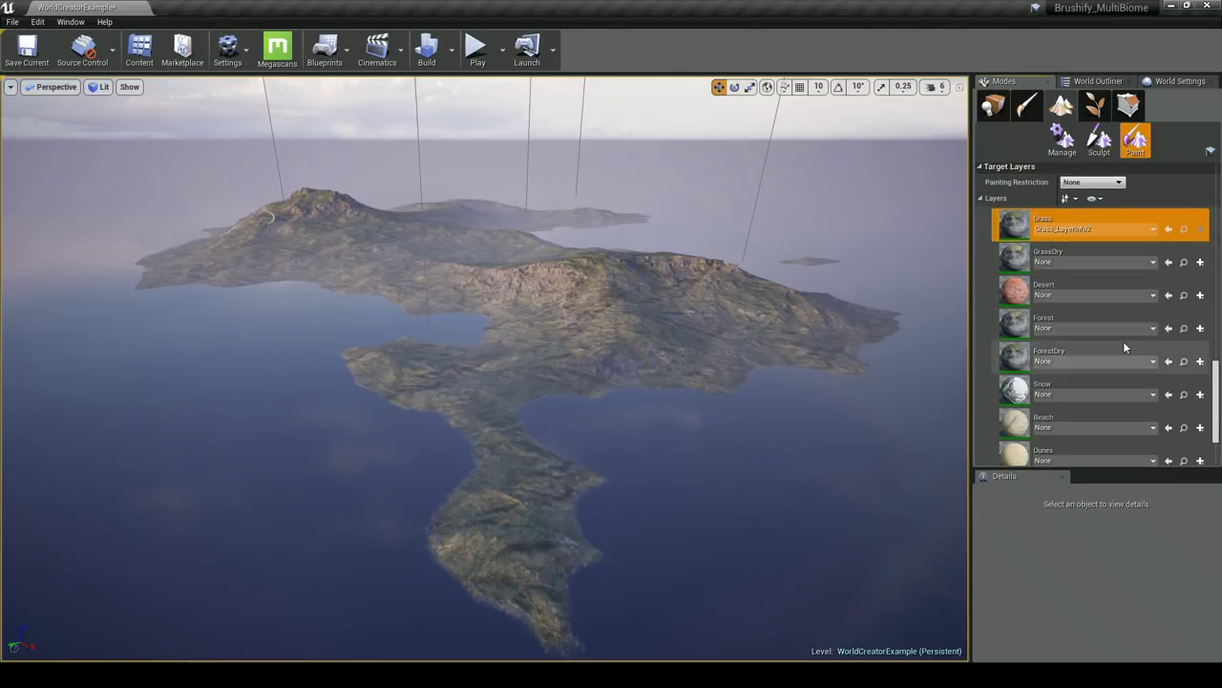
{"action": "left_click_drag", "start_coordinate": [1089, 467], "coordinate": [1088, 554]}
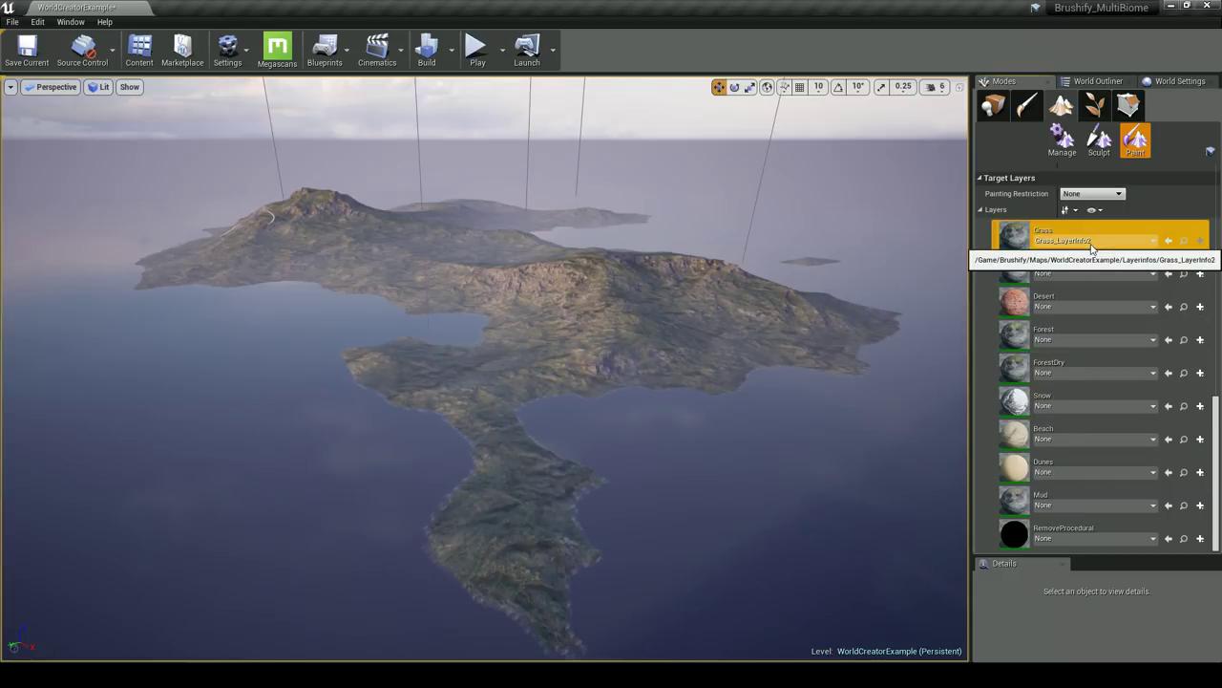
{"action": "mouse_move", "coordinate": [715, 292]}
{"action": "right_mouse_down"}
{"action": "mouse_move", "coordinate": [764, 287]}
{"action": "mouse_move", "coordinate": [742, 286]}
{"action": "mouse_move", "coordinate": [713, 313]}
{"action": "right_mouse_up"}
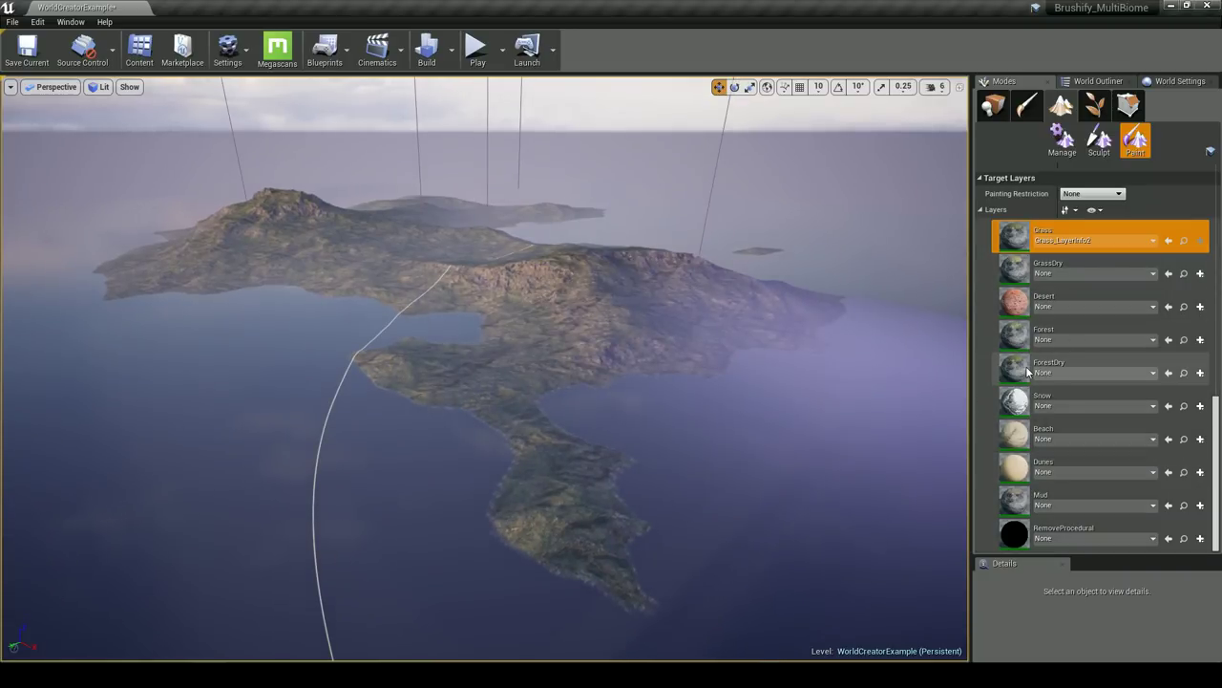
Open the Content Browser at Brushify/Materials/Landscape/Materials and widen its window
{"action": "left_click", "coordinate": [138, 47]}
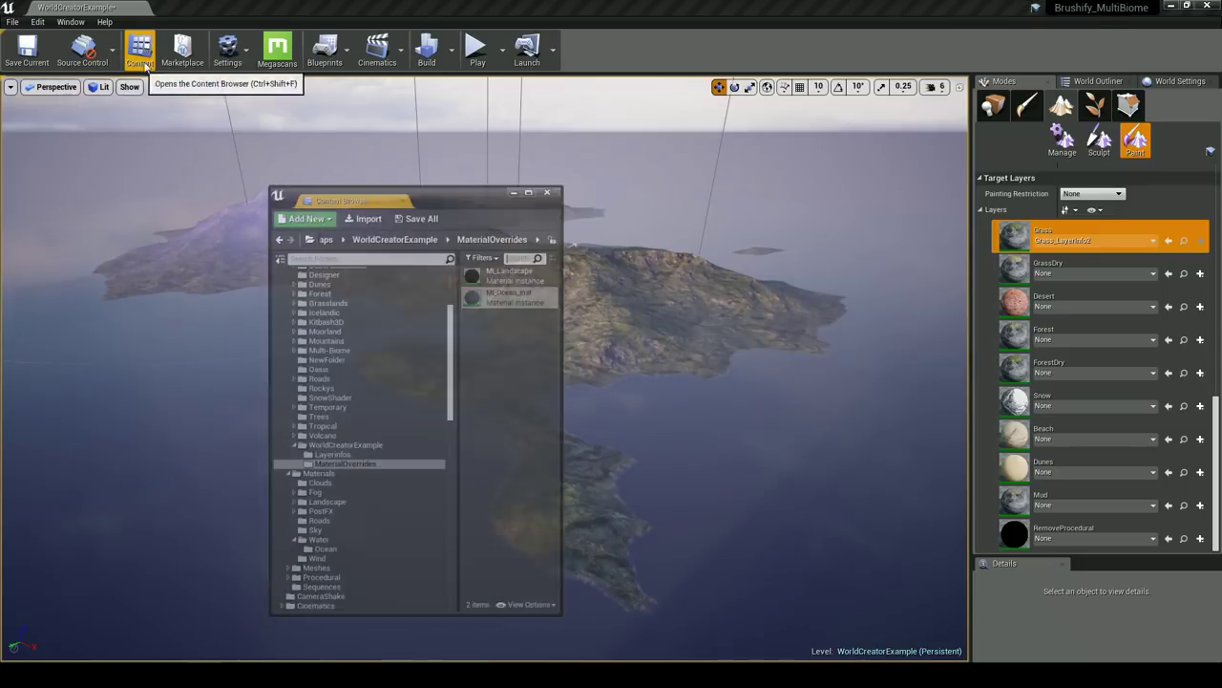
{"action": "left_click", "coordinate": [298, 288]}
{"action": "left_click", "coordinate": [297, 297]}
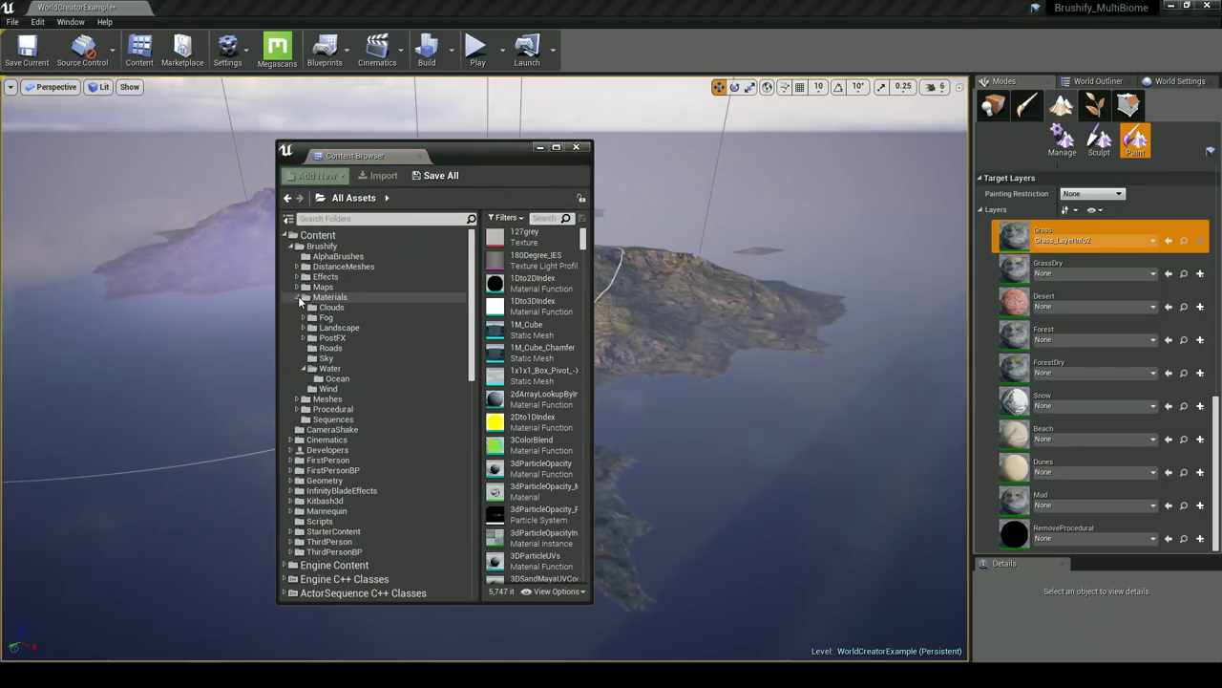
{"action": "left_click", "coordinate": [339, 327]}
{"action": "double_click", "coordinate": [530, 354]}
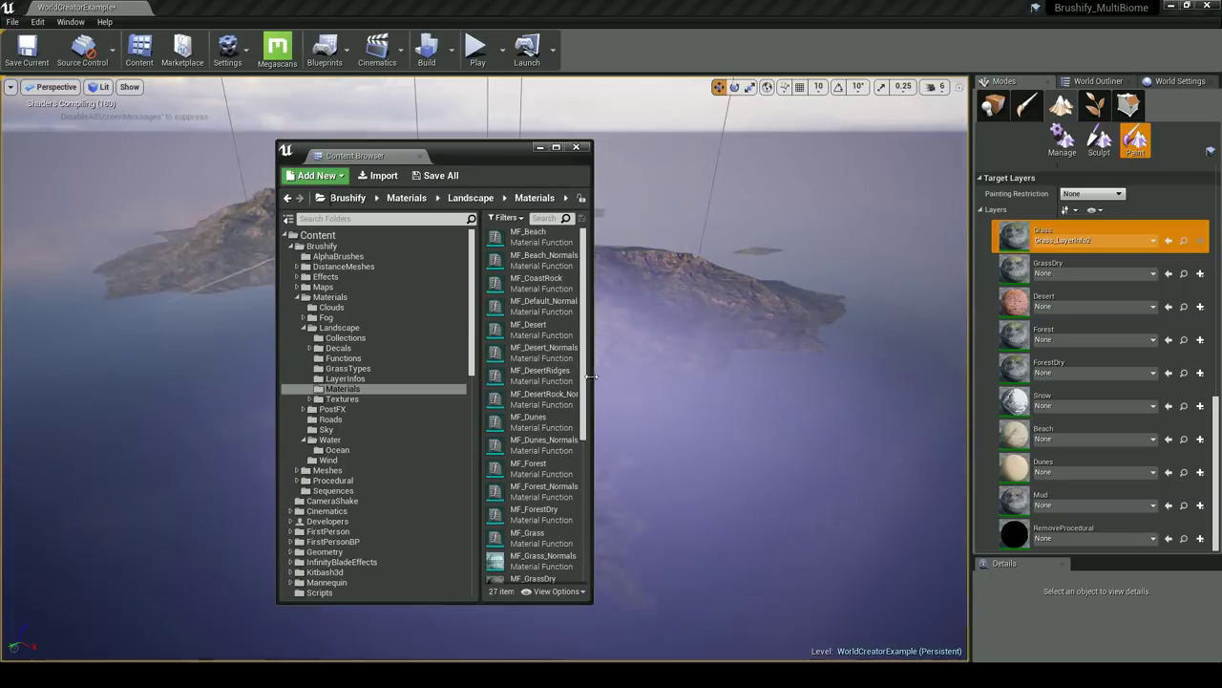
{"action": "left_click_drag", "start_coordinate": [590, 375], "coordinate": [796, 375]}
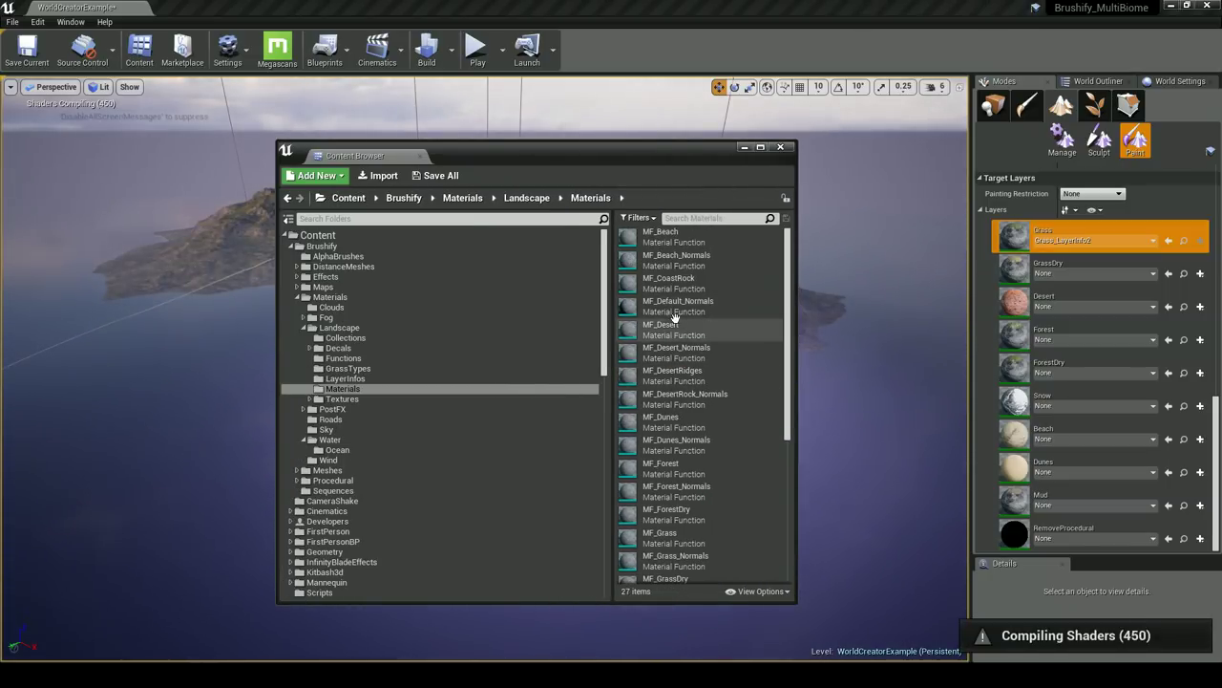
Look through the landscape material functions and select MF_Grass
{"action": "scroll", "coordinate": [702, 329], "scroll_direction": "down", "scroll_amount": 3}
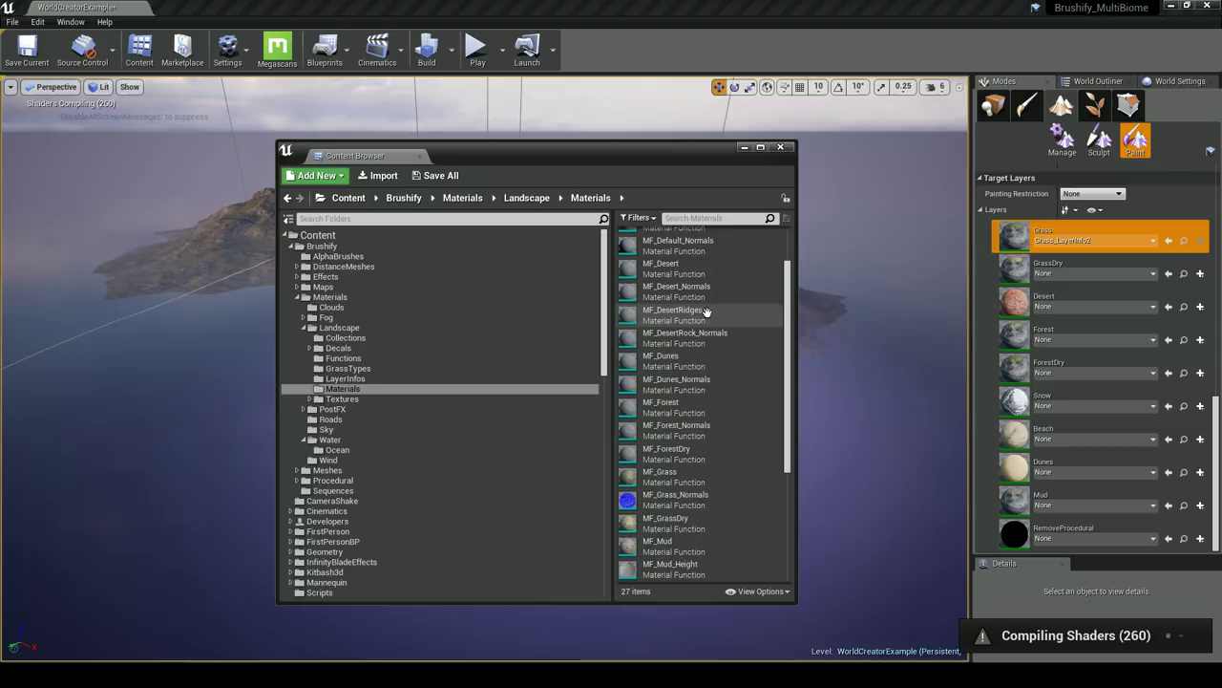
{"action": "scroll", "coordinate": [706, 313], "scroll_direction": "up", "scroll_amount": 3}
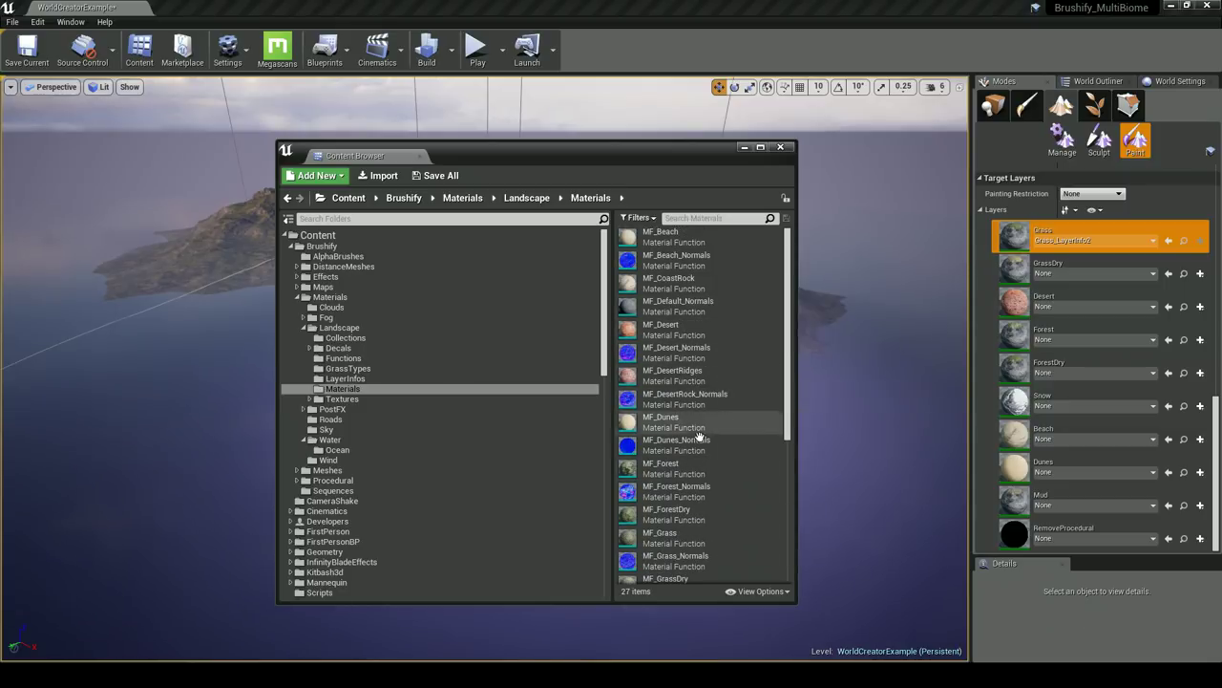
{"action": "scroll", "coordinate": [698, 448], "scroll_direction": "down", "scroll_amount": 1}
{"action": "left_click", "coordinate": [690, 517]}
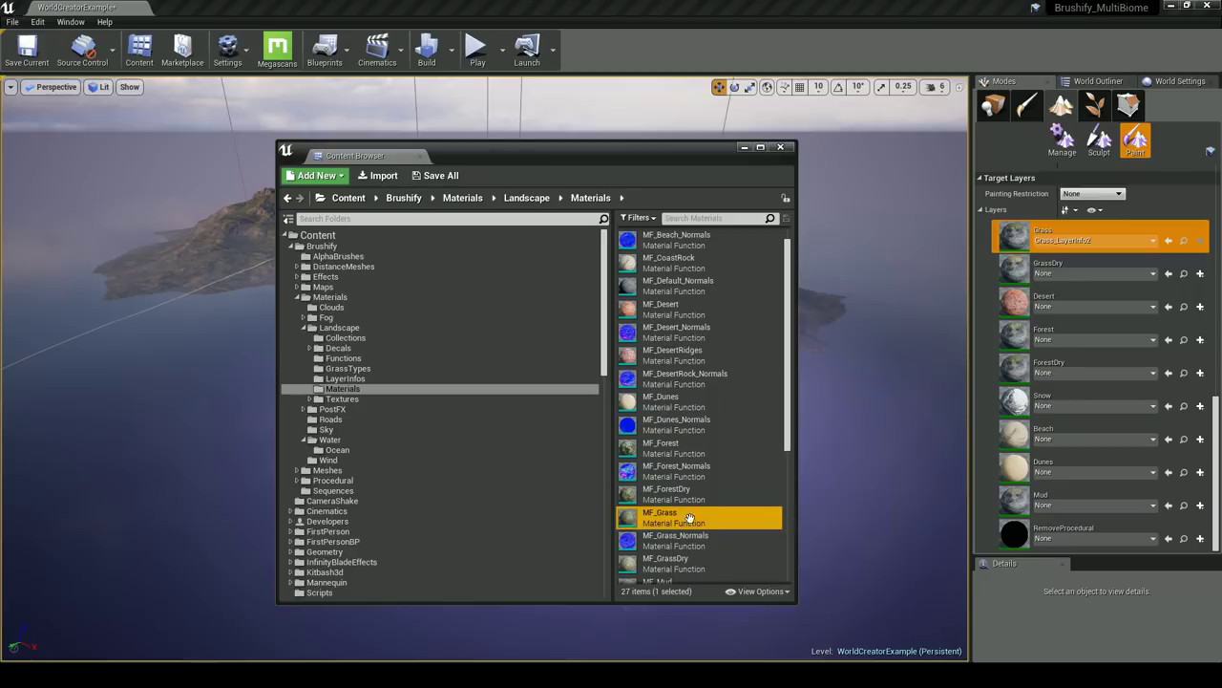
Open the MF_Grass material function, widen its editor window and bring the whole node graph into view
{"action": "double_click", "coordinate": [690, 516]}
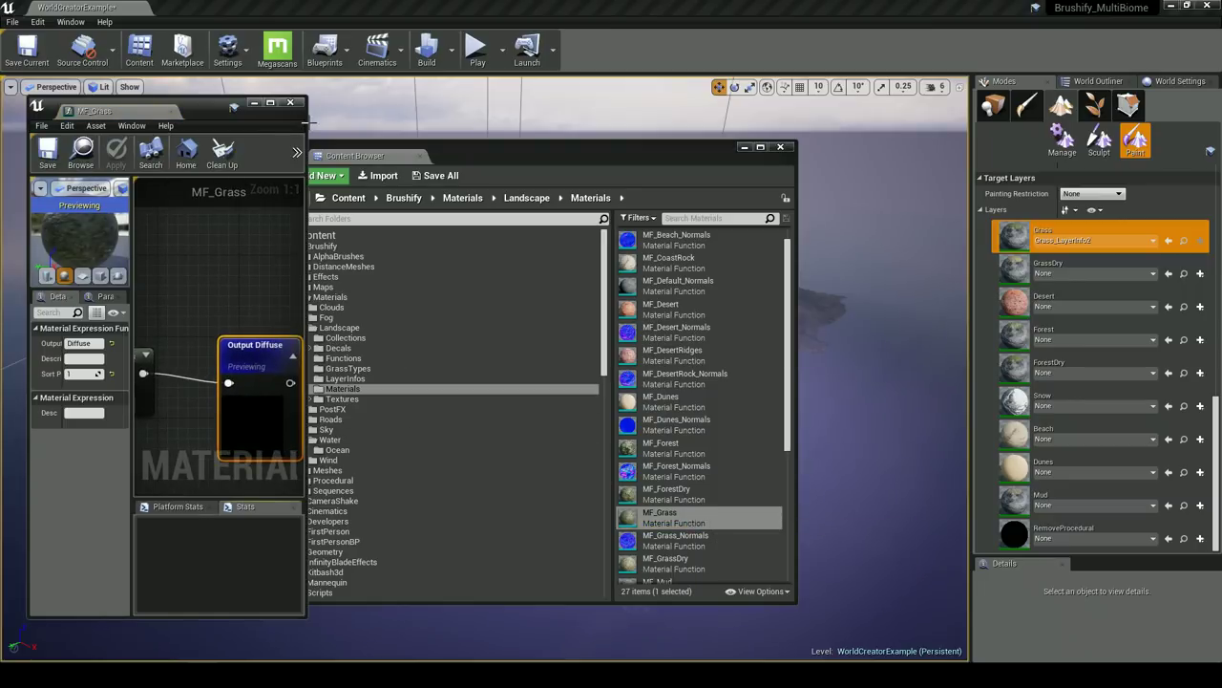
{"action": "left_click_drag", "start_coordinate": [307, 123], "coordinate": [879, 144]}
{"action": "right_click_drag", "start_coordinate": [579, 262], "coordinate": [844, 241]}
{"action": "scroll", "coordinate": [721, 291], "scroll_direction": "down", "scroll_amount": 4}
{"action": "right_click_drag", "start_coordinate": [648, 325], "coordinate": [829, 205]}
{"action": "scroll", "coordinate": [733, 281], "scroll_direction": "down", "scroll_amount": 1}
{"action": "right_click_drag", "start_coordinate": [734, 281], "coordinate": [609, 327]}
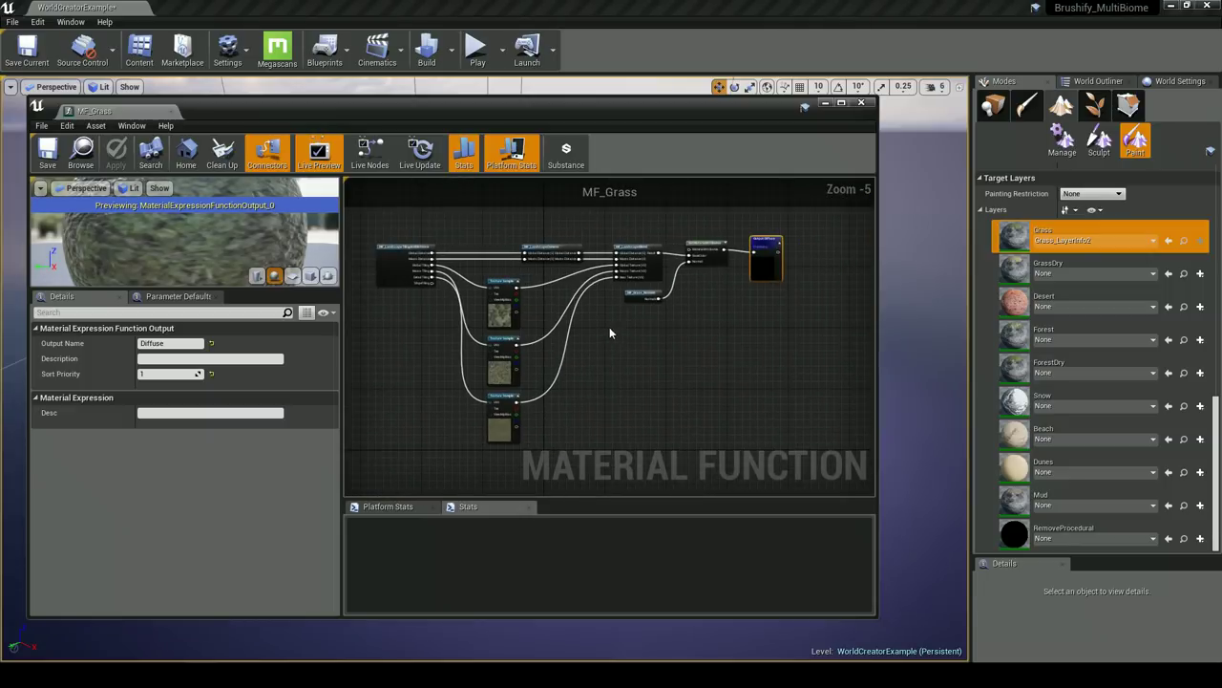
Inspect the tiling outputs of MF_LandscapeTilingAndDistance and the Texture Sample nodes for the global, macro and near grass textures
{"action": "scroll", "coordinate": [431, 287], "scroll_direction": "up", "scroll_amount": 4}
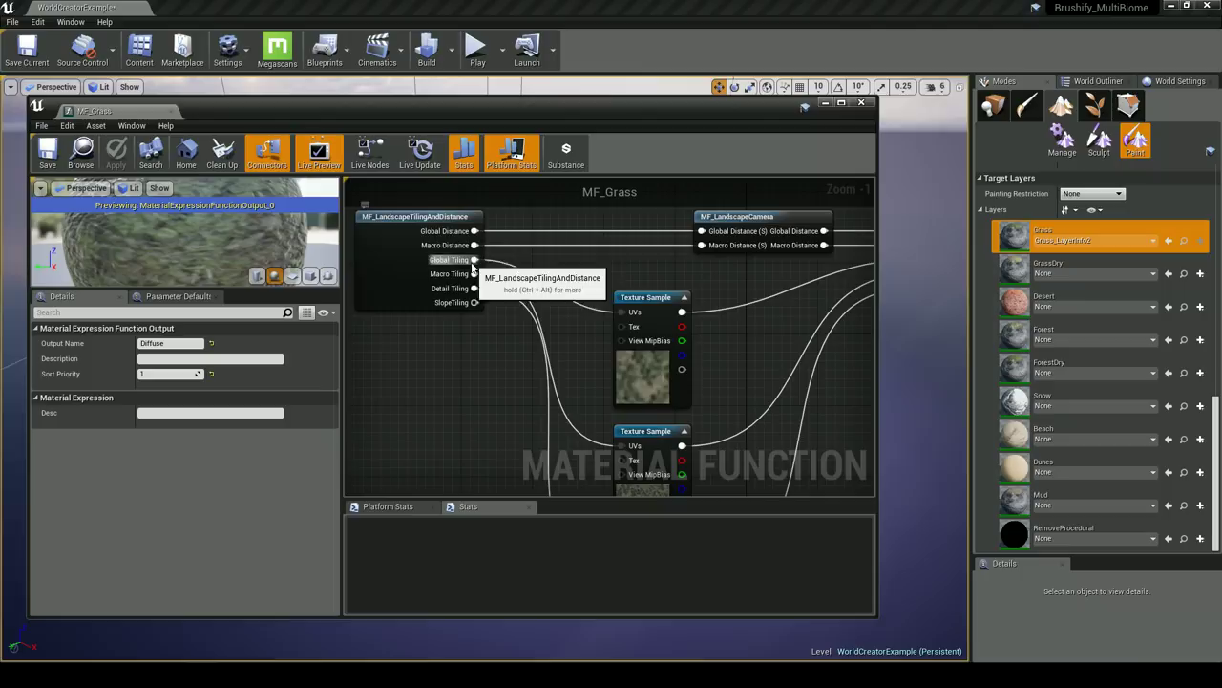
{"action": "right_click_drag", "start_coordinate": [592, 369], "coordinate": [462, 323]}
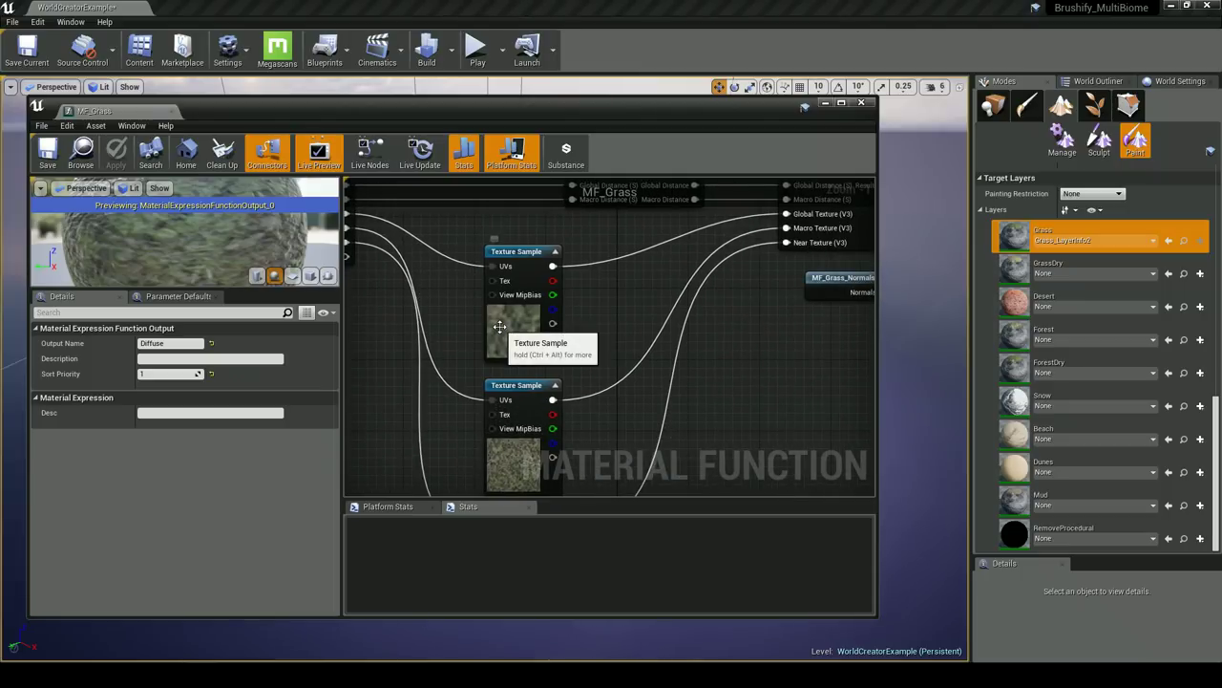
{"action": "left_click", "coordinate": [499, 326]}
{"action": "right_click_drag", "start_coordinate": [487, 380], "coordinate": [575, 214]}
{"action": "right_click_drag", "start_coordinate": [615, 327], "coordinate": [548, 275]}
{"action": "left_click", "coordinate": [575, 357]}
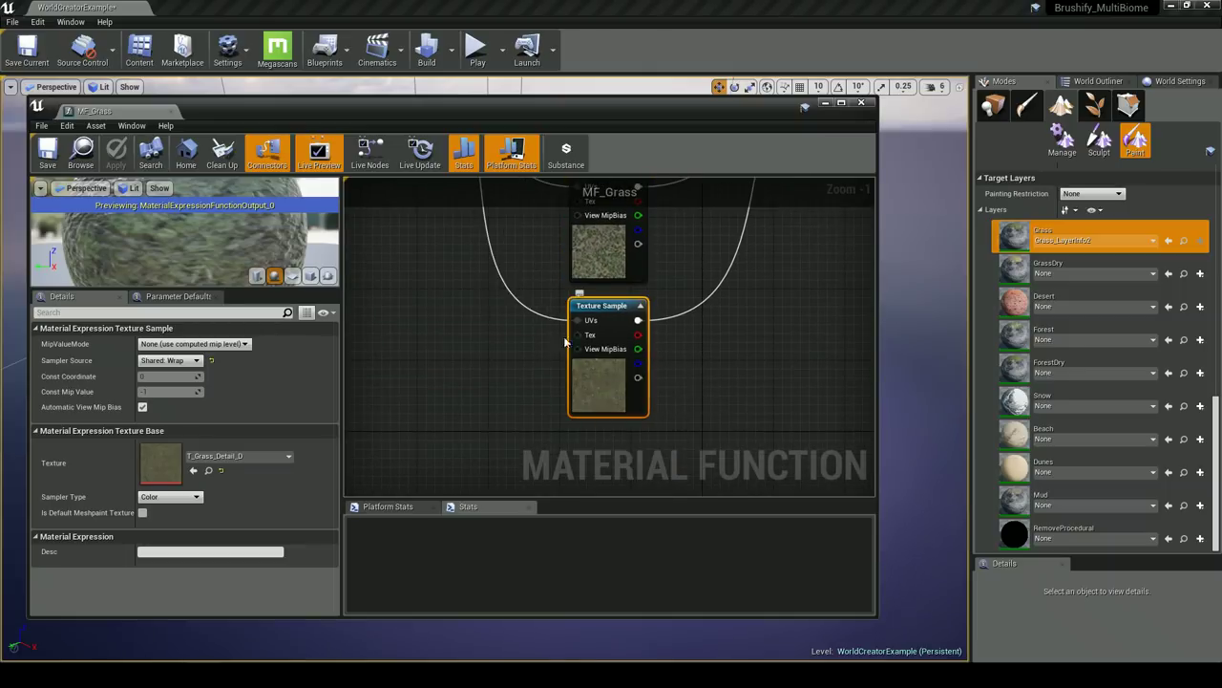
{"action": "scroll", "coordinate": [593, 354], "scroll_direction": "down", "scroll_amount": 3}
{"action": "right_click_drag", "start_coordinate": [582, 387], "coordinate": [540, 379]}
Locate MF_Grass in the Content Browser, look over the neighbouring material functions, and close both windows
{"action": "left_click", "coordinate": [80, 153]}
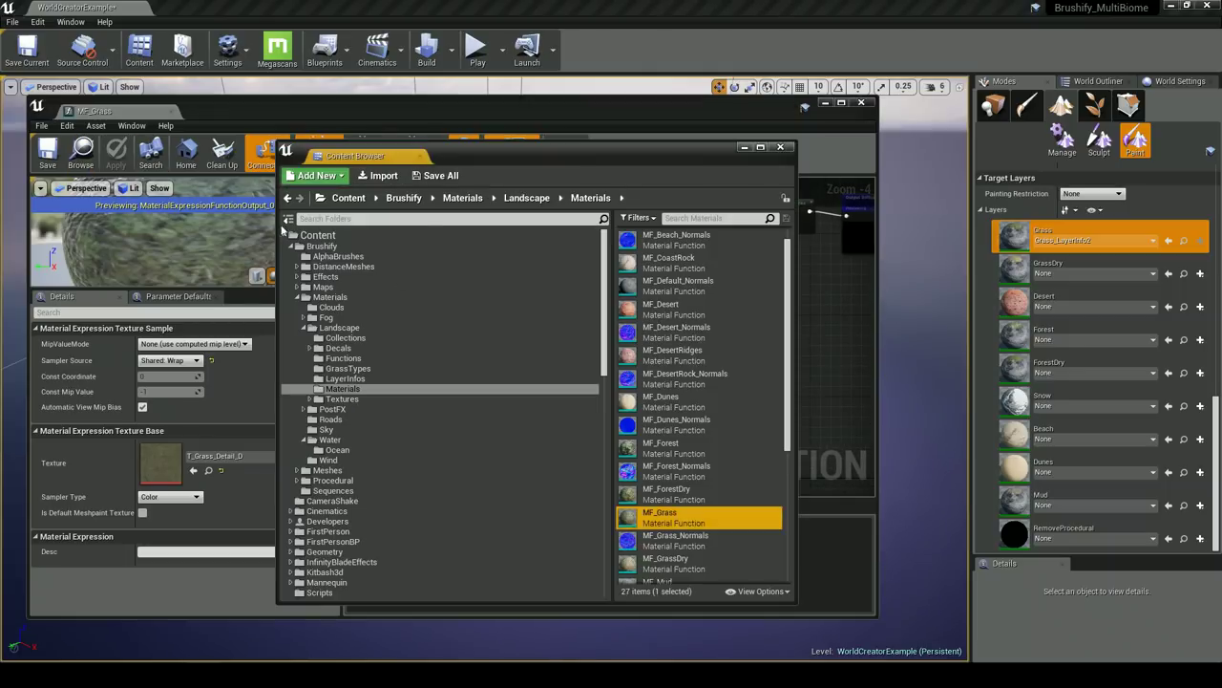
{"action": "scroll", "coordinate": [720, 352], "scroll_direction": "down", "scroll_amount": 4}
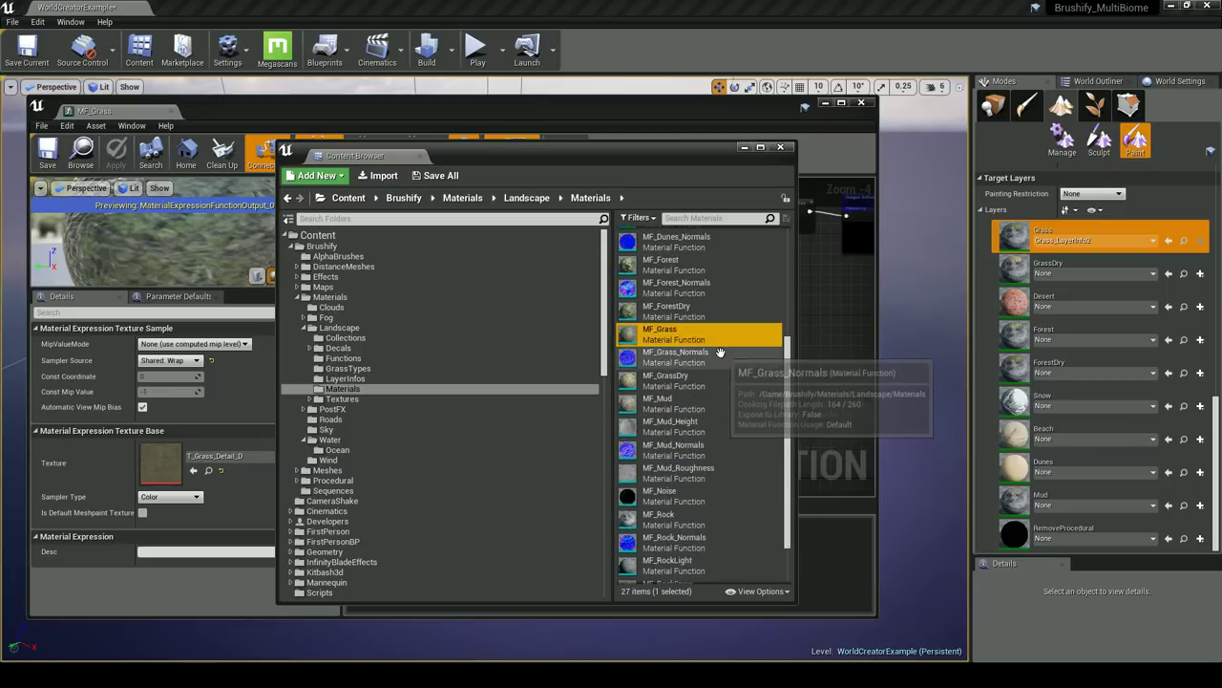
{"action": "scroll", "coordinate": [720, 353], "scroll_direction": "down", "scroll_amount": 1}
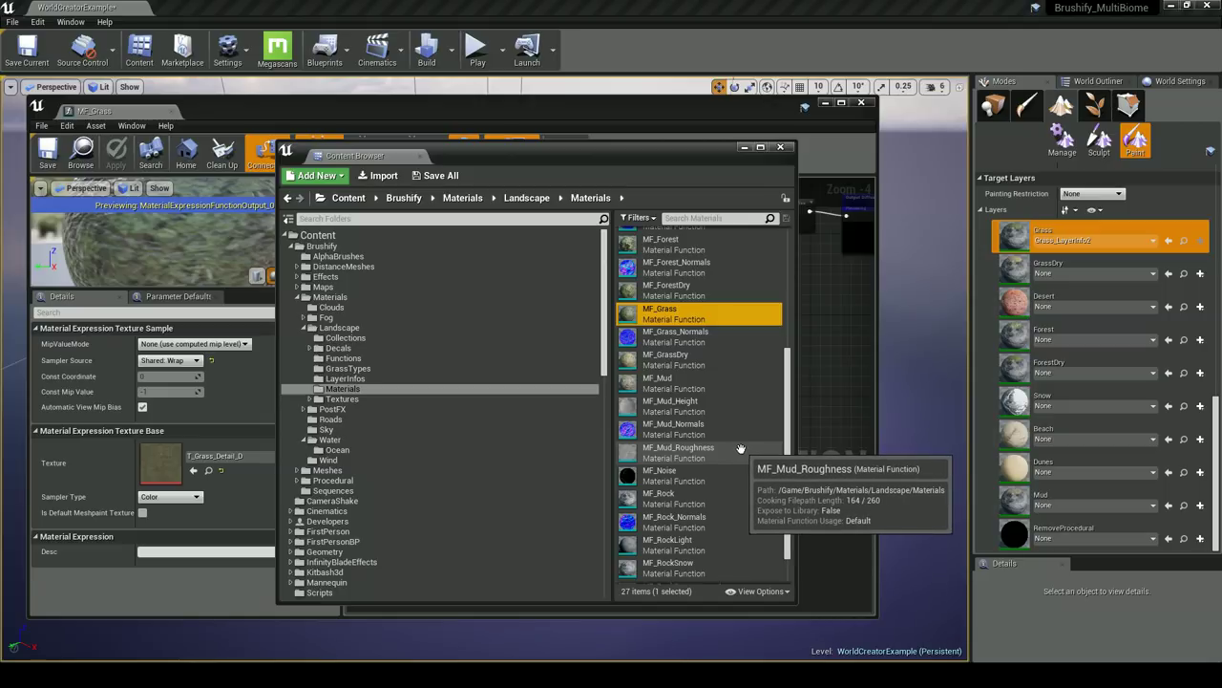
{"action": "left_click", "coordinate": [780, 148]}
{"action": "left_click", "coordinate": [862, 103]}
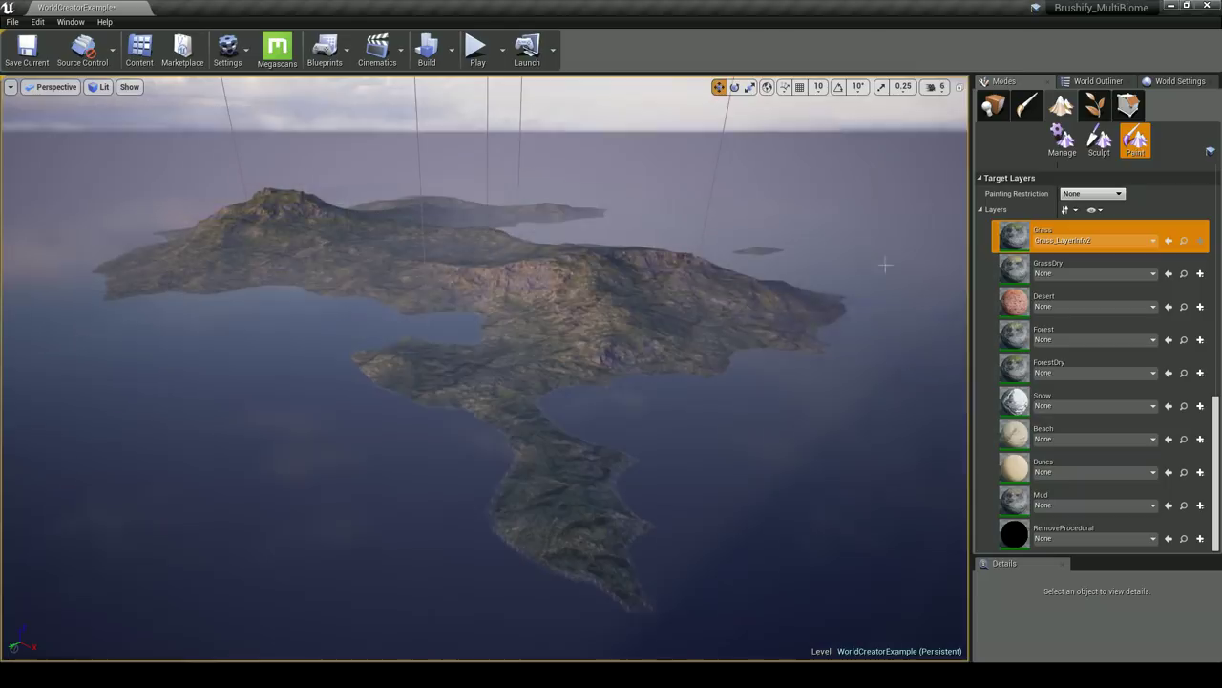
Create a weight-blended layer info named Beach_LayerInfo for the Beach layer in the WorldCreatorExample/Layerinfos folder
{"action": "left_click", "coordinate": [1021, 439]}
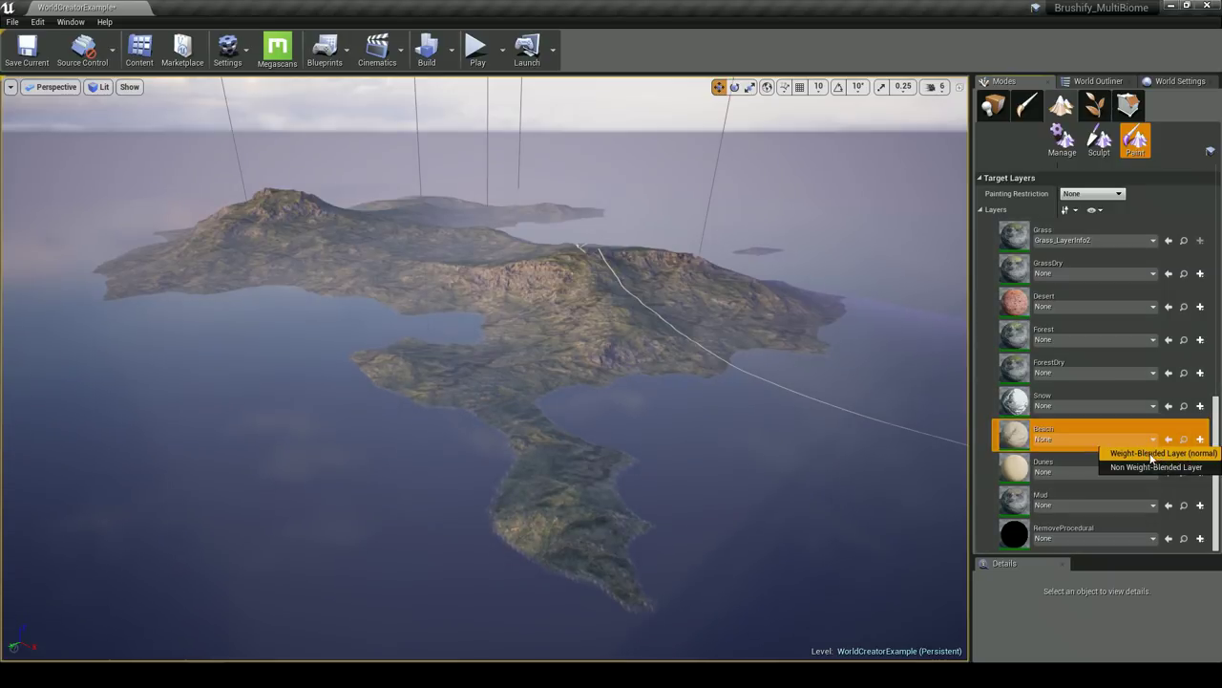
{"action": "left_click", "coordinate": [1167, 454]}
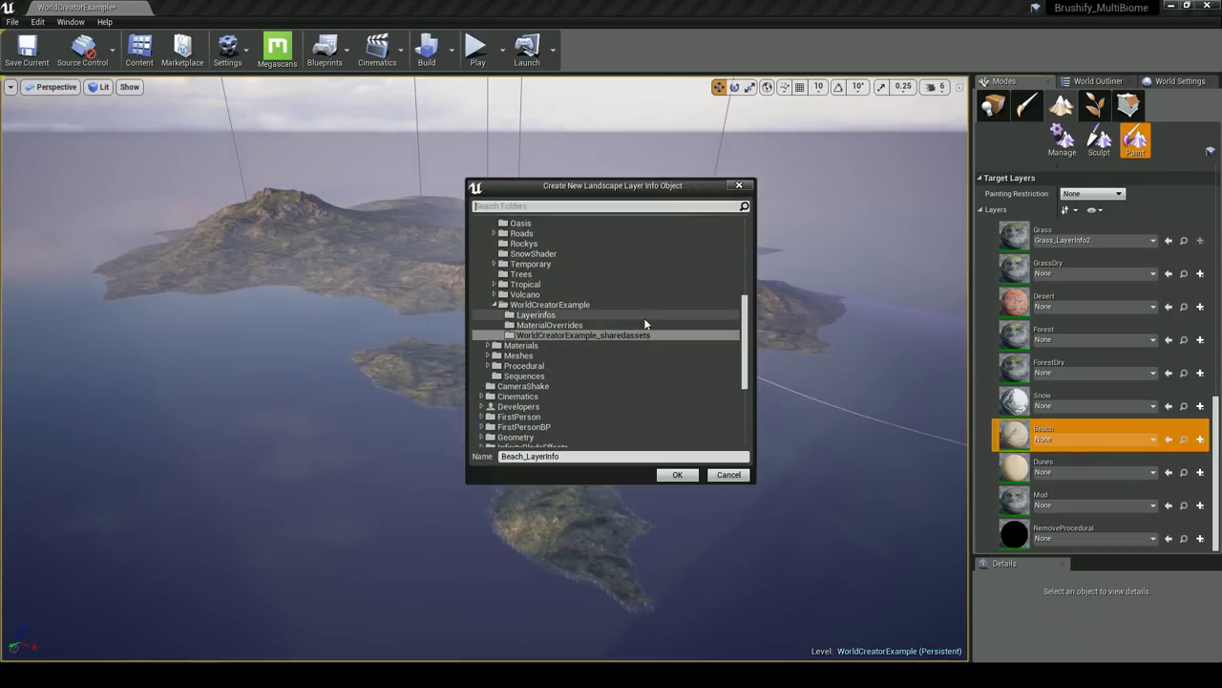
{"action": "left_click", "coordinate": [597, 314]}
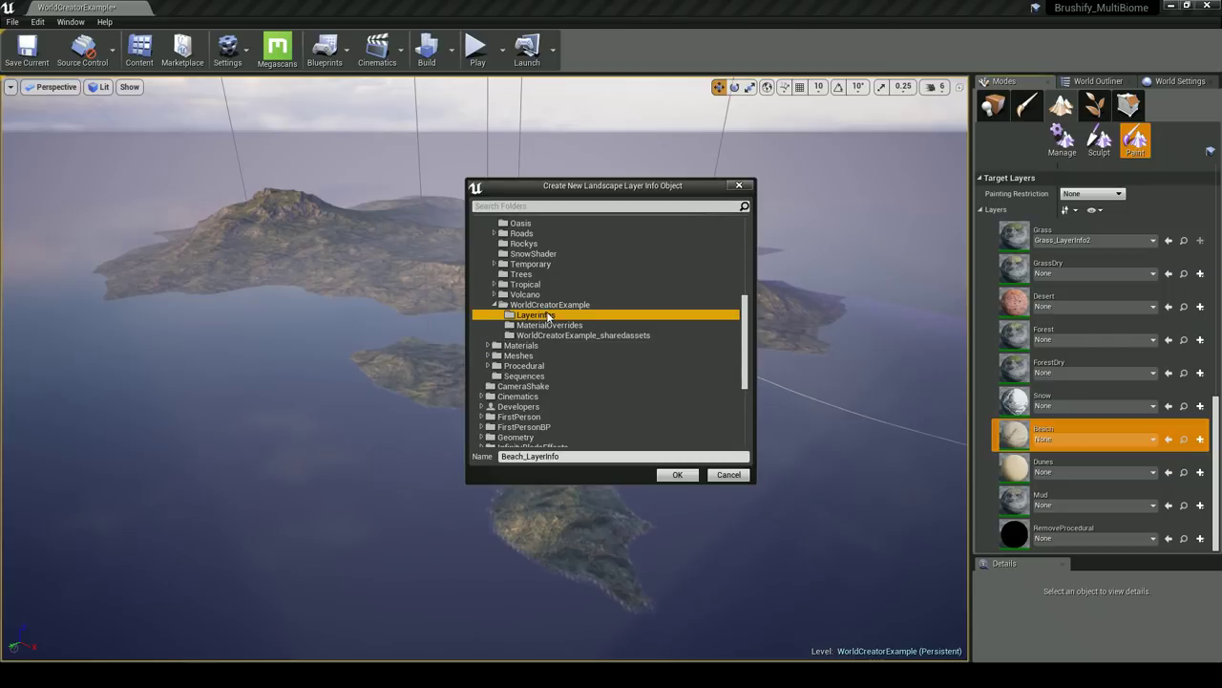
{"action": "left_click", "coordinate": [675, 475]}
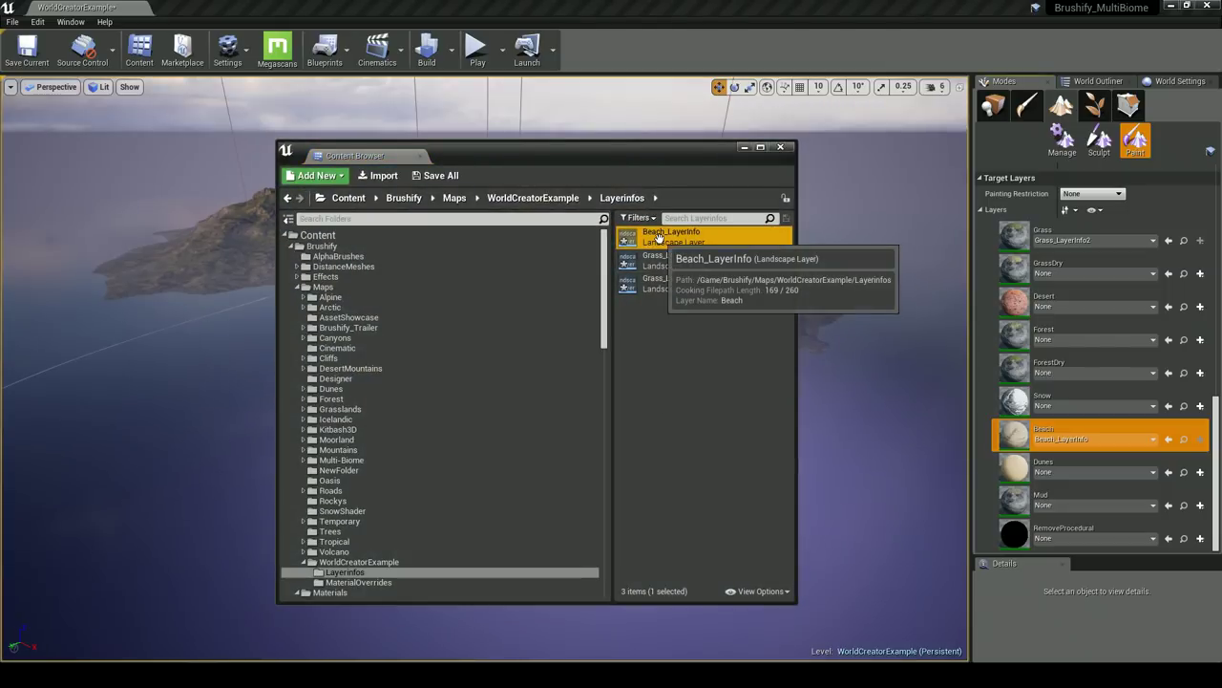
Save Beach_LayerInfo, Grass_LayerInfo and Grass_LayerInfo2 together, and close the Content Browser
{"action": "left_click", "coordinate": [655, 280], "text": "shift"}
{"action": "right_click", "coordinate": [676, 287]}
{"action": "left_click", "coordinate": [721, 355]}
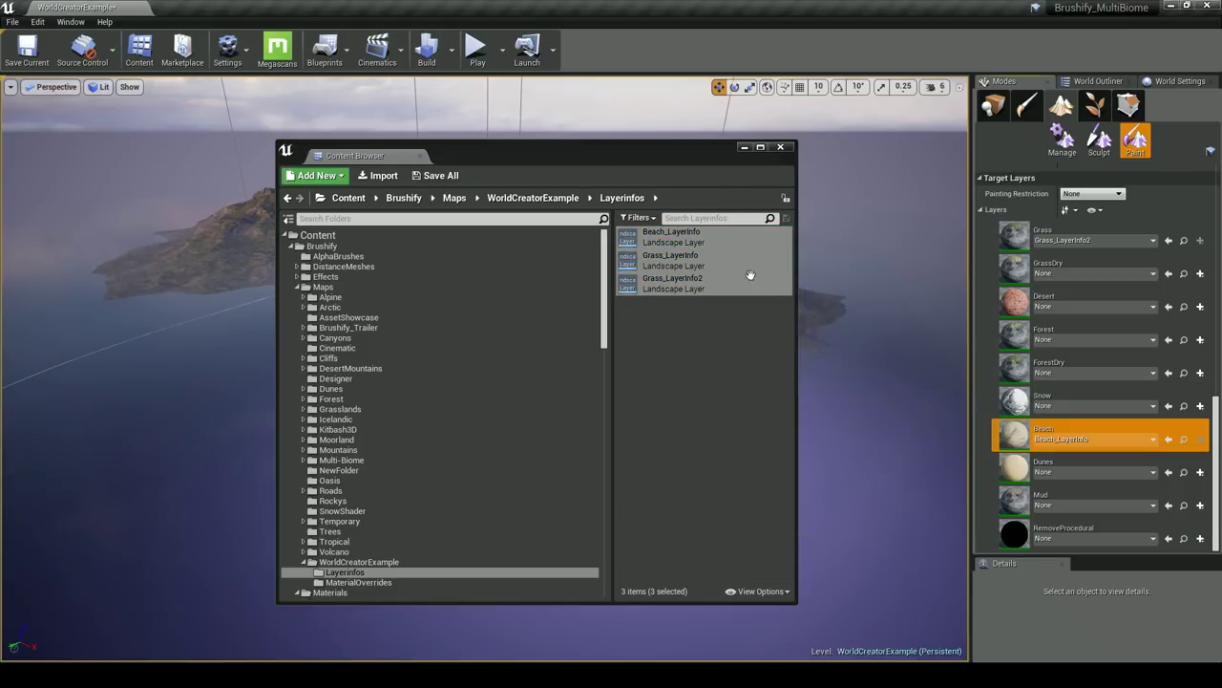
{"action": "left_click", "coordinate": [780, 147]}
Set the landscape paint brush size to 4048 for painting the island's shoreline
{"action": "scroll", "coordinate": [1119, 394], "scroll_direction": "up", "scroll_amount": 3}
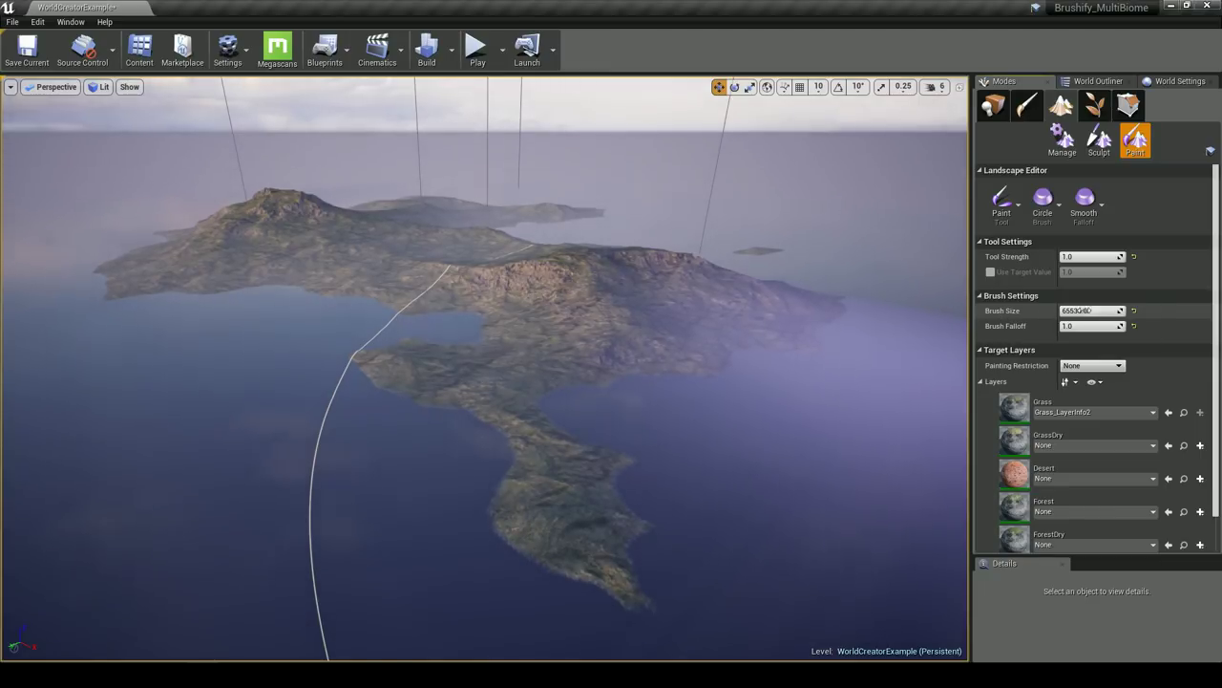
{"action": "left_click", "coordinate": [1133, 312]}
{"action": "right_click_drag", "start_coordinate": [533, 440], "coordinate": [533, 492]}
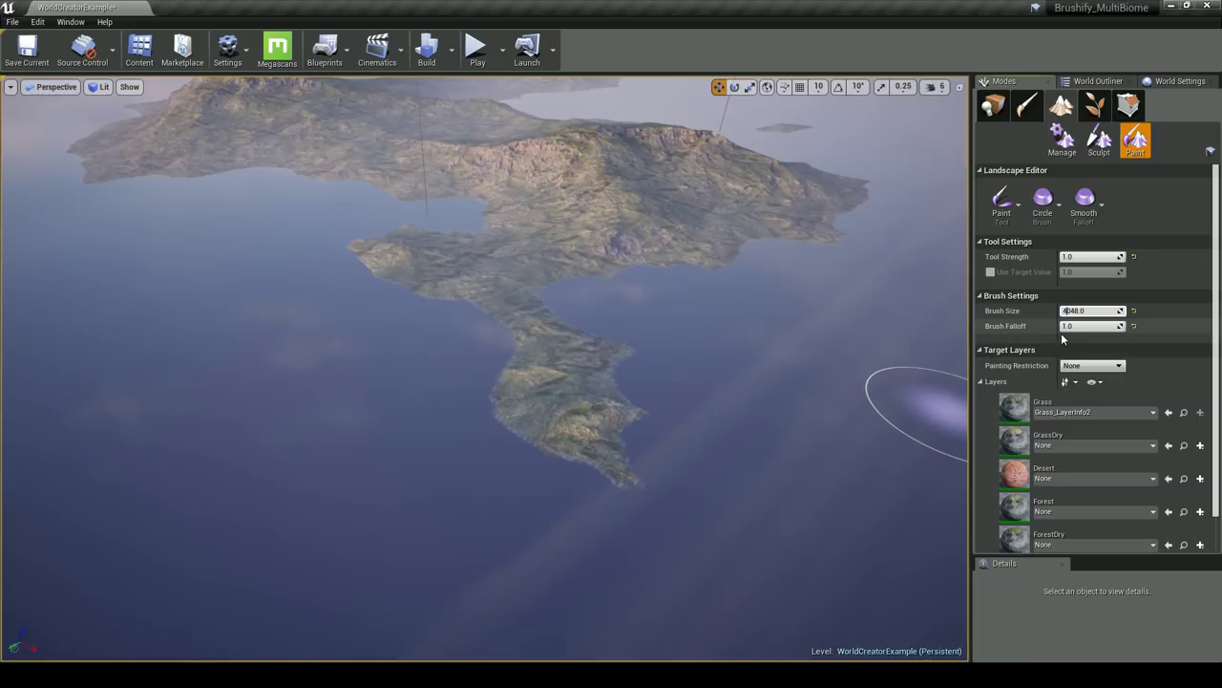
{"action": "scroll", "coordinate": [1027, 496], "scroll_direction": "down", "scroll_amount": 3}
{"action": "scroll", "coordinate": [1027, 497], "scroll_direction": "up", "scroll_amount": 1}
{"action": "scroll", "coordinate": [1027, 497], "scroll_direction": "up", "scroll_amount": 2}
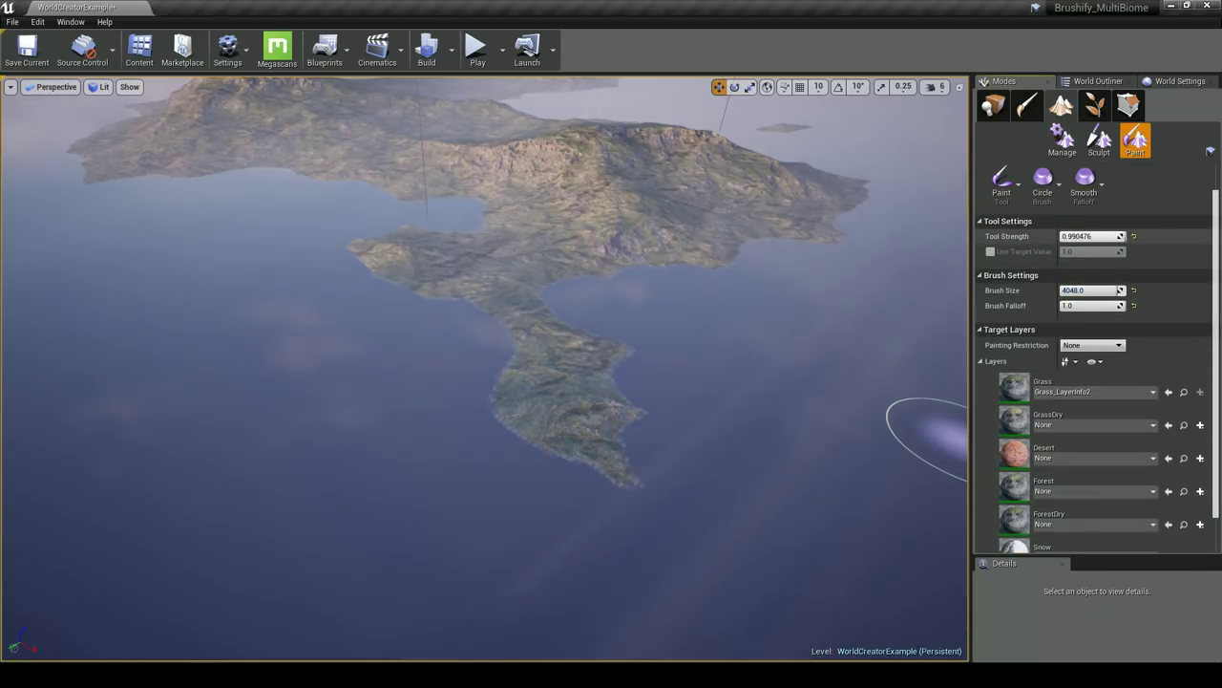
Lower the tool strength to about 0.47 and paint the Beach layer along one side of the narrow peninsula
{"action": "mouse_move", "coordinate": [521, 464]}
{"action": "left_mouse_down"}
{"action": "mouse_move", "coordinate": [562, 480]}
{"action": "mouse_move", "coordinate": [497, 457]}
{"action": "left_mouse_up"}
{"action": "right_click_drag", "start_coordinate": [498, 458], "coordinate": [514, 485]}
{"action": "key", "text": "w"}
{"action": "key", "text": "s"}
{"action": "key", "text": "w"}
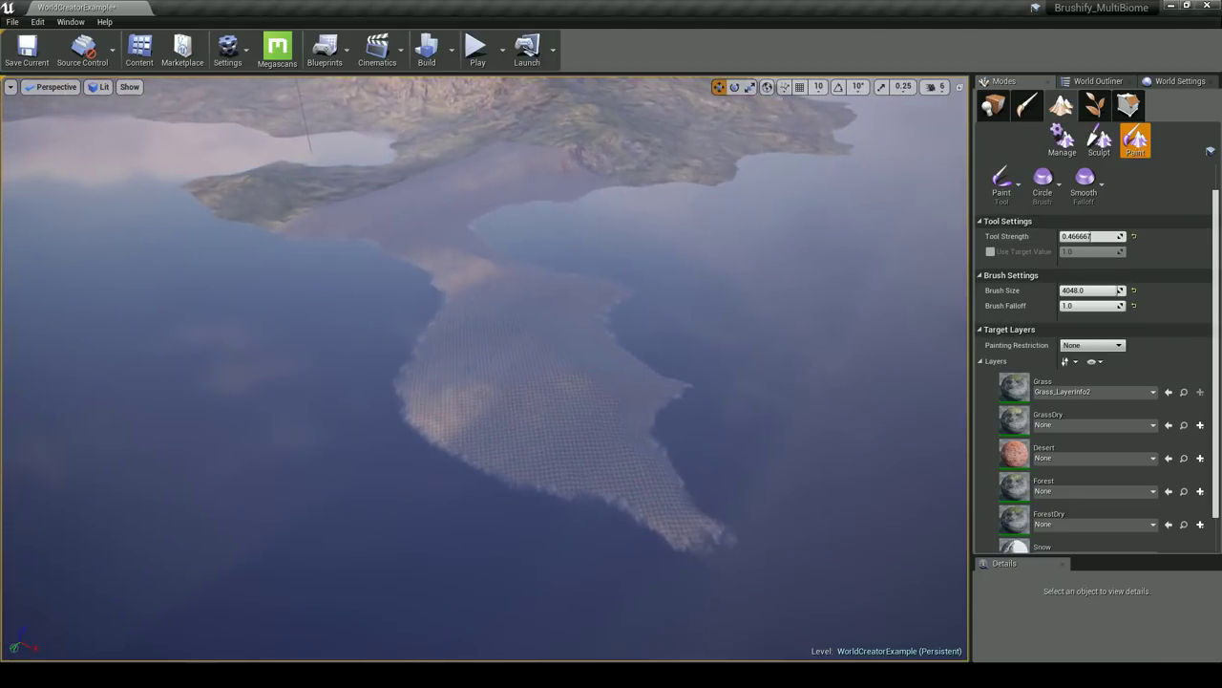
{"action": "mouse_move", "coordinate": [482, 527]}
{"action": "left_mouse_down"}
{"action": "mouse_move", "coordinate": [417, 491]}
{"action": "mouse_move", "coordinate": [357, 429]}
{"action": "mouse_move", "coordinate": [394, 296]}
{"action": "left_mouse_up"}
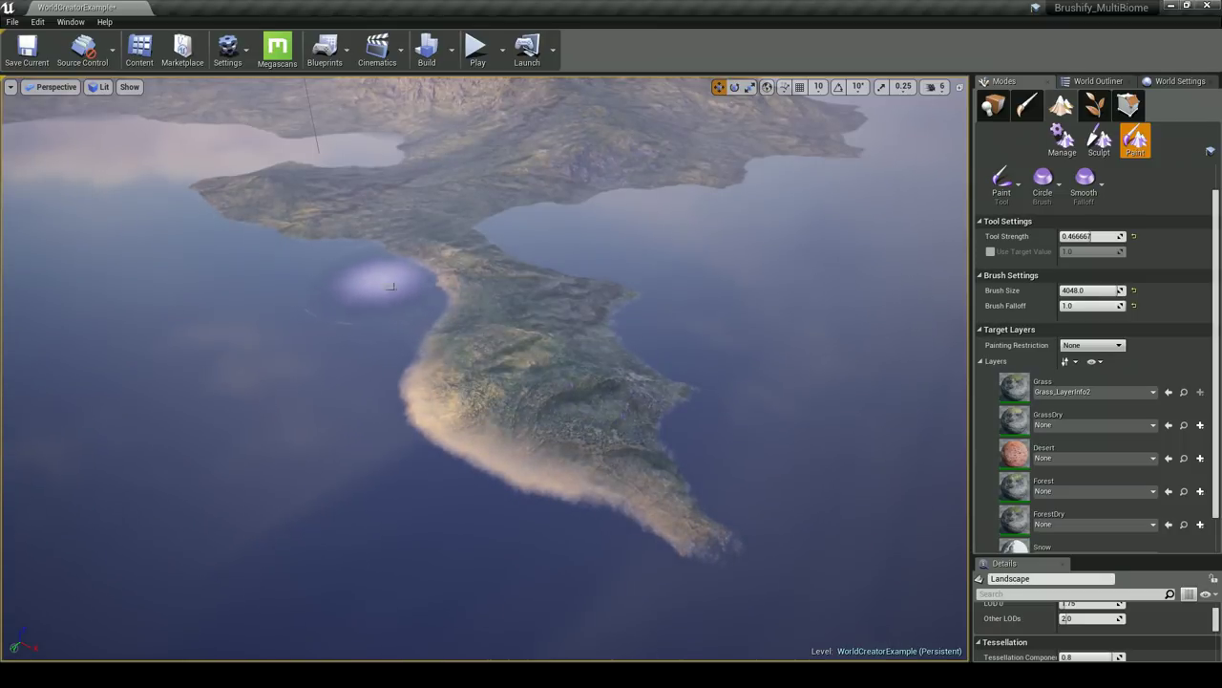
Paint Beach sand along the peninsula's opposite shore, its narrow neck and the start of the adjoining headland
{"action": "key", "text": "s"}
{"action": "mouse_move", "coordinate": [404, 325]}
{"action": "right_mouse_down"}
{"action": "mouse_move", "coordinate": [603, 363]}
{"action": "mouse_move", "coordinate": [628, 424]}
{"action": "right_mouse_up"}
{"action": "key", "text": "w"}
{"action": "key", "text": "d"}
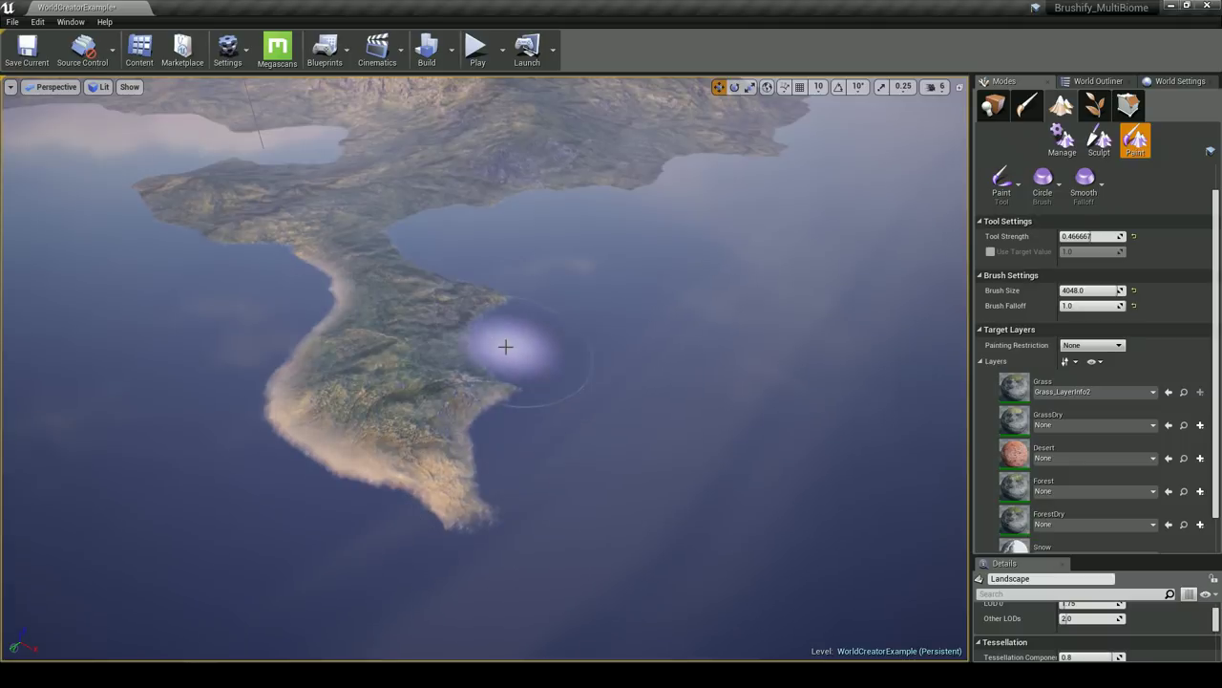
{"action": "mouse_move", "coordinate": [636, 344]}
{"action": "right_mouse_down"}
{"action": "mouse_move", "coordinate": [638, 363]}
{"action": "mouse_move", "coordinate": [595, 330]}
{"action": "right_mouse_up"}
{"action": "right_click_drag", "start_coordinate": [363, 296], "coordinate": [560, 414]}
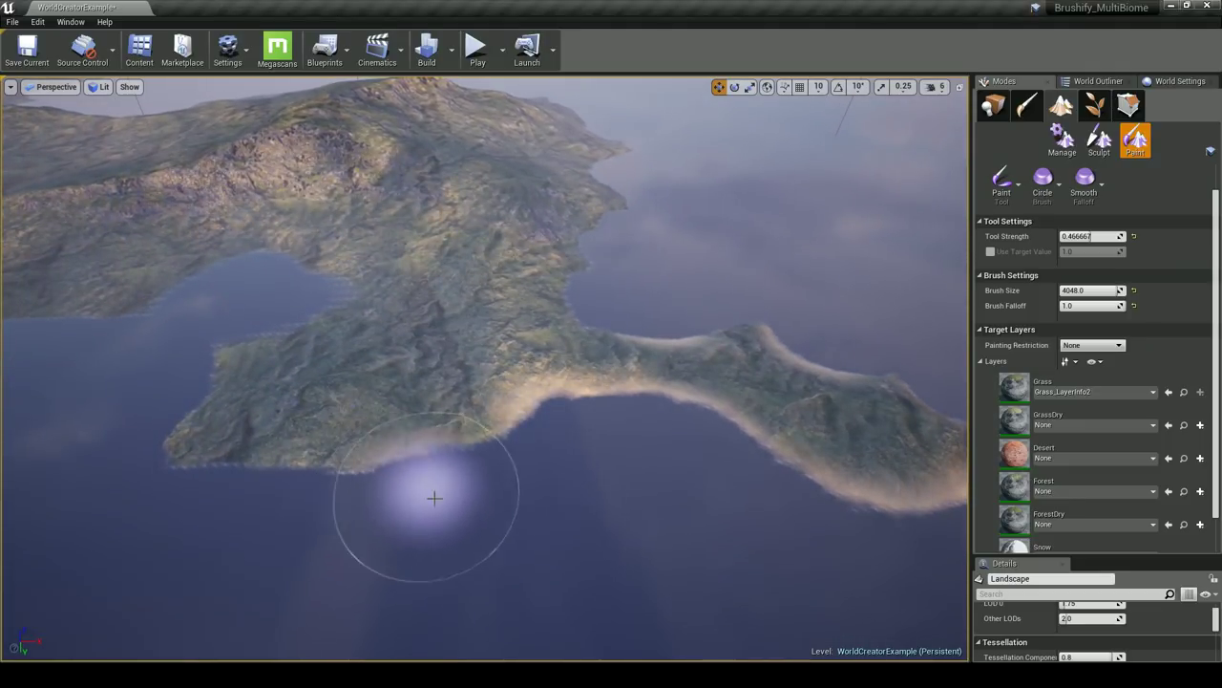
Paint a sandy Beach edge around the headland beside the peninsula and along the inside of the rounded cove
{"action": "right_click_drag", "start_coordinate": [503, 548], "coordinate": [494, 570]}
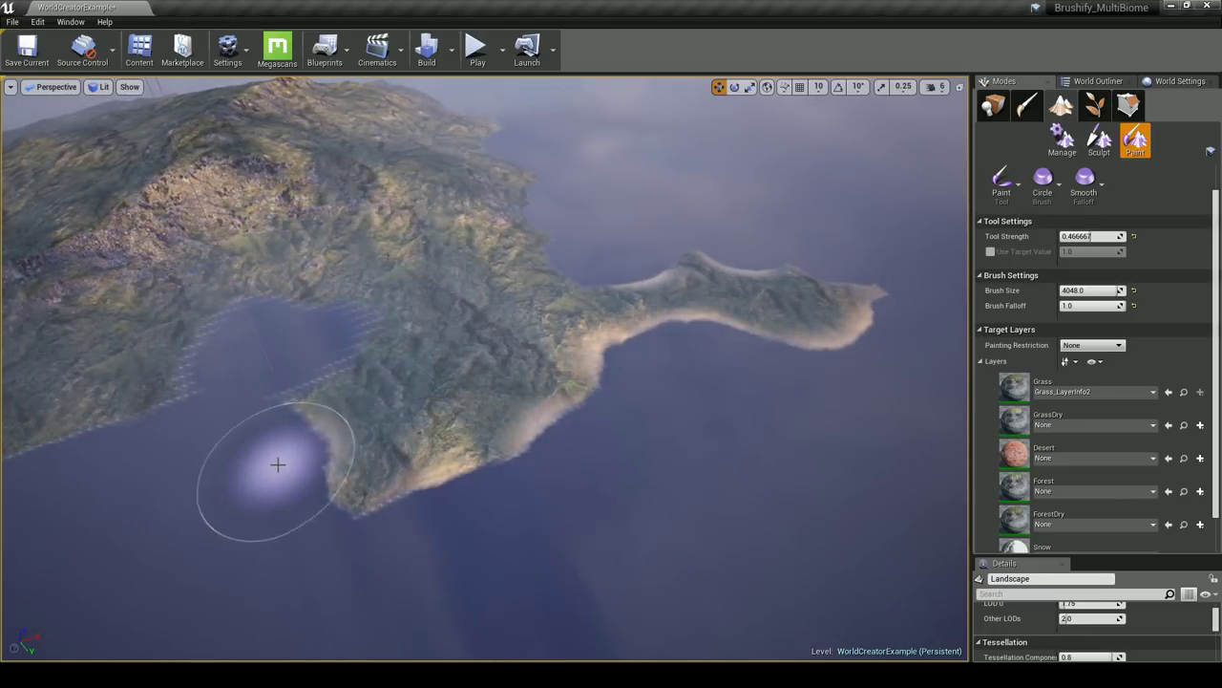
{"action": "right_click_drag", "start_coordinate": [227, 500], "coordinate": [206, 504]}
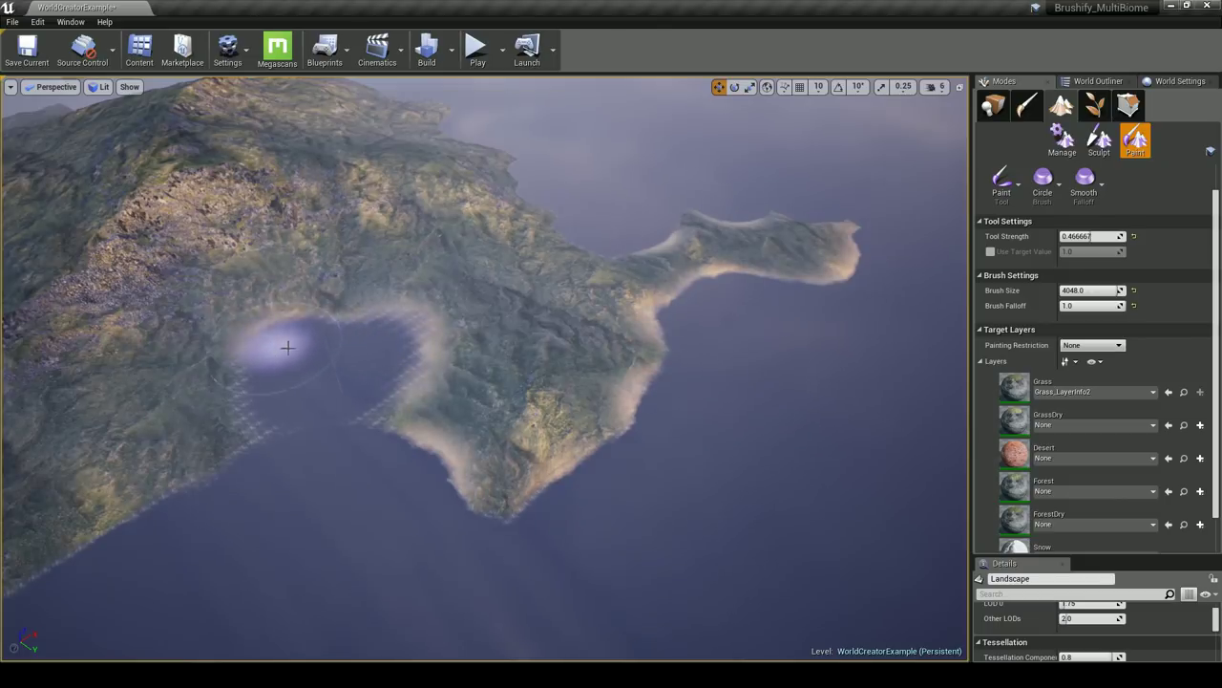
{"action": "right_click_drag", "start_coordinate": [275, 387], "coordinate": [345, 430]}
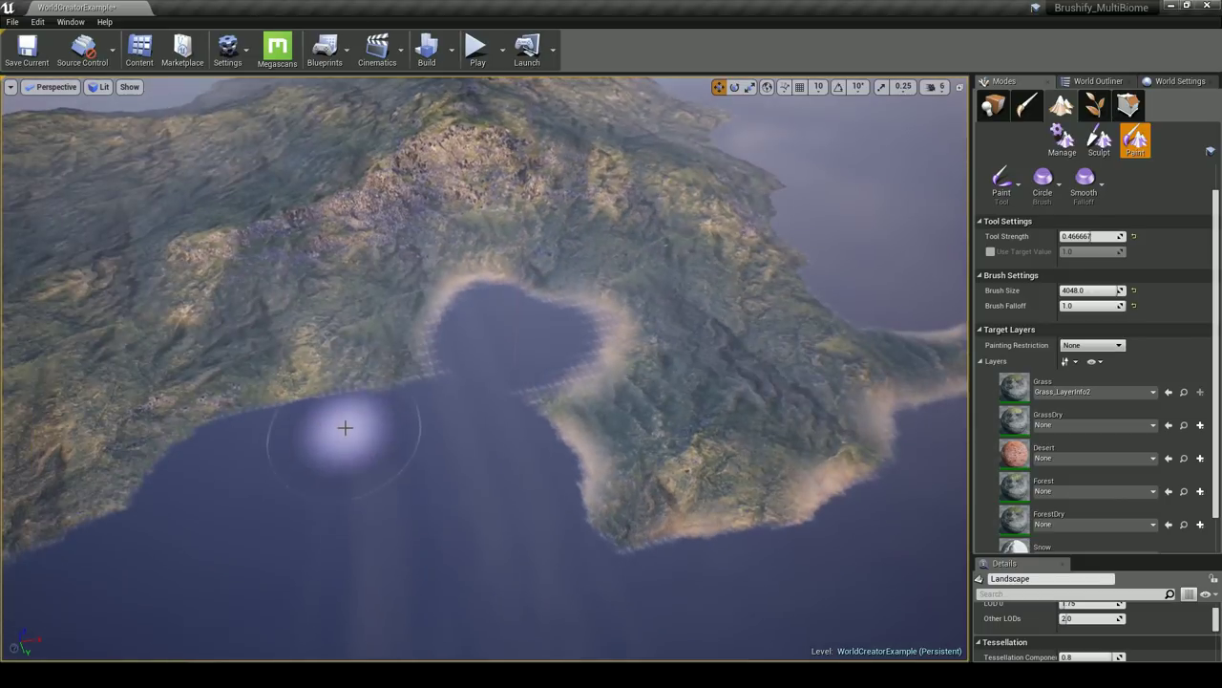
{"action": "right_click_drag", "start_coordinate": [510, 472], "coordinate": [353, 413]}
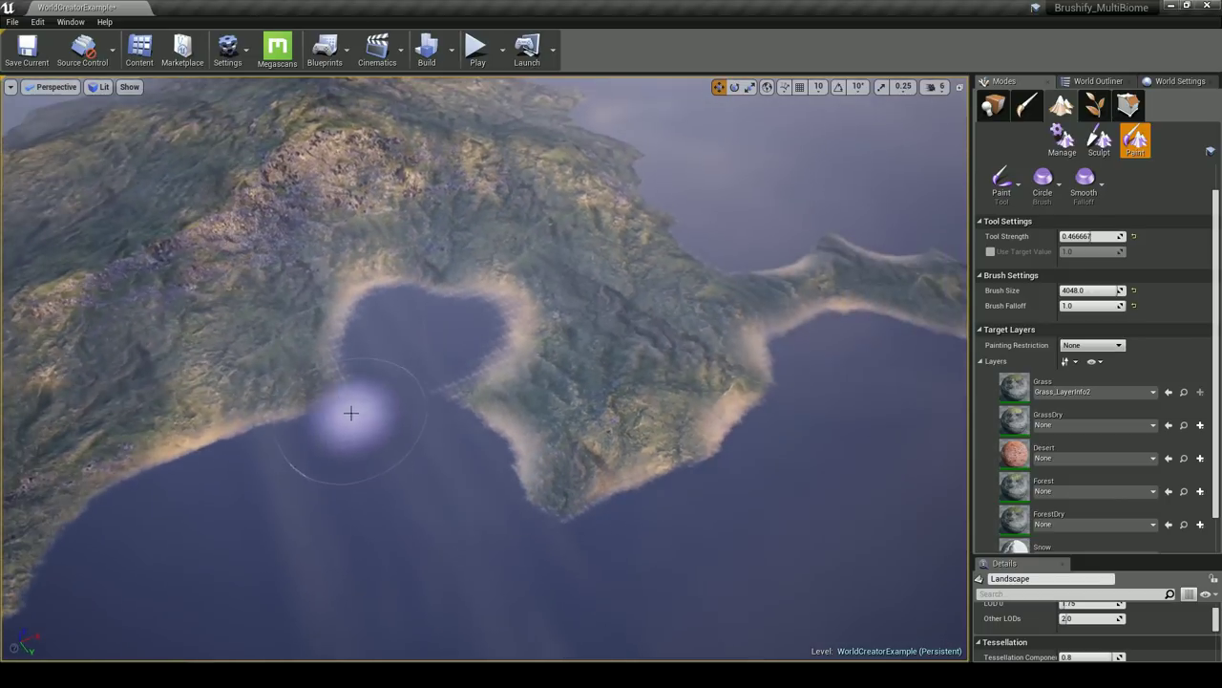
Continue painting the Beach layer along the coast beyond the cove and around the next pointed headland
{"action": "right_click_drag", "start_coordinate": [465, 435], "coordinate": [478, 437]}
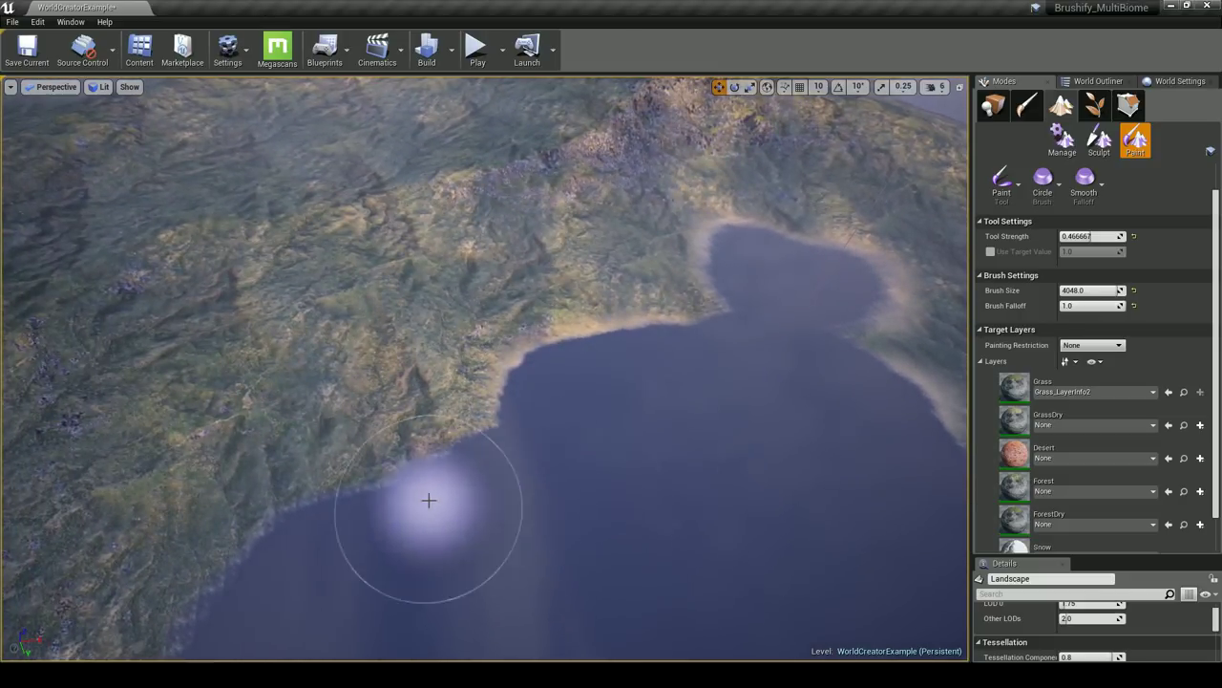
{"action": "right_click_drag", "start_coordinate": [551, 503], "coordinate": [416, 467]}
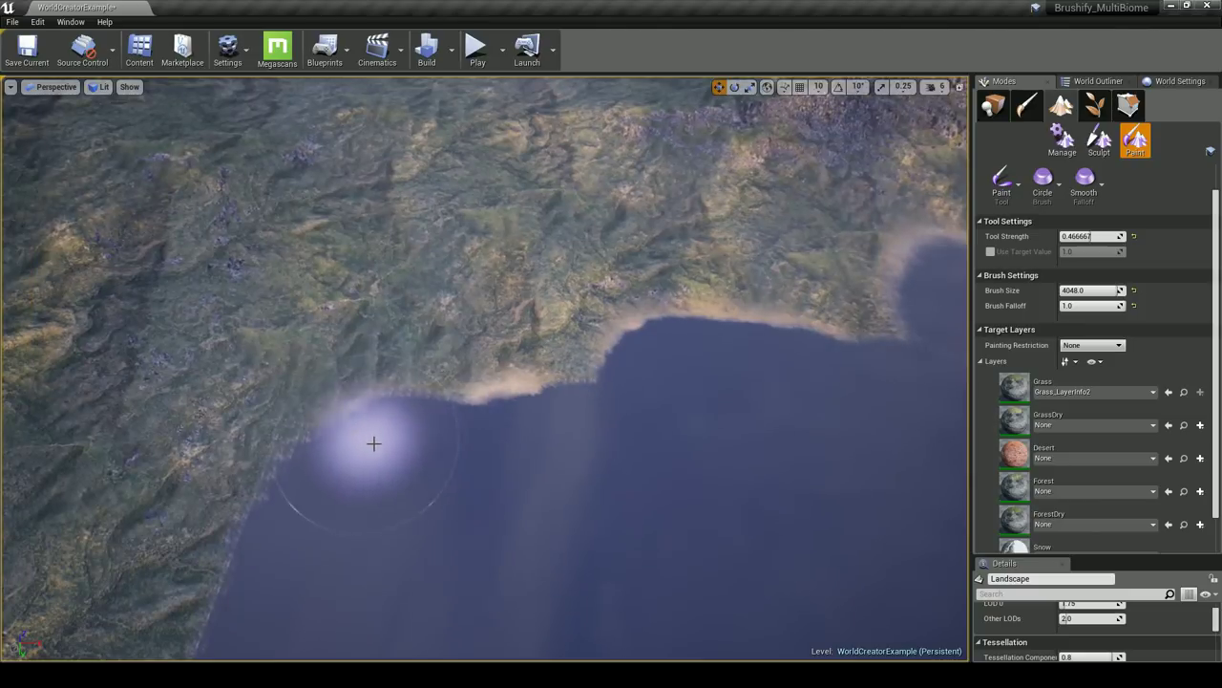
{"action": "mouse_move", "coordinate": [436, 502]}
{"action": "right_mouse_down"}
{"action": "mouse_move", "coordinate": [450, 483]}
{"action": "mouse_move", "coordinate": [368, 489]}
{"action": "right_mouse_up"}
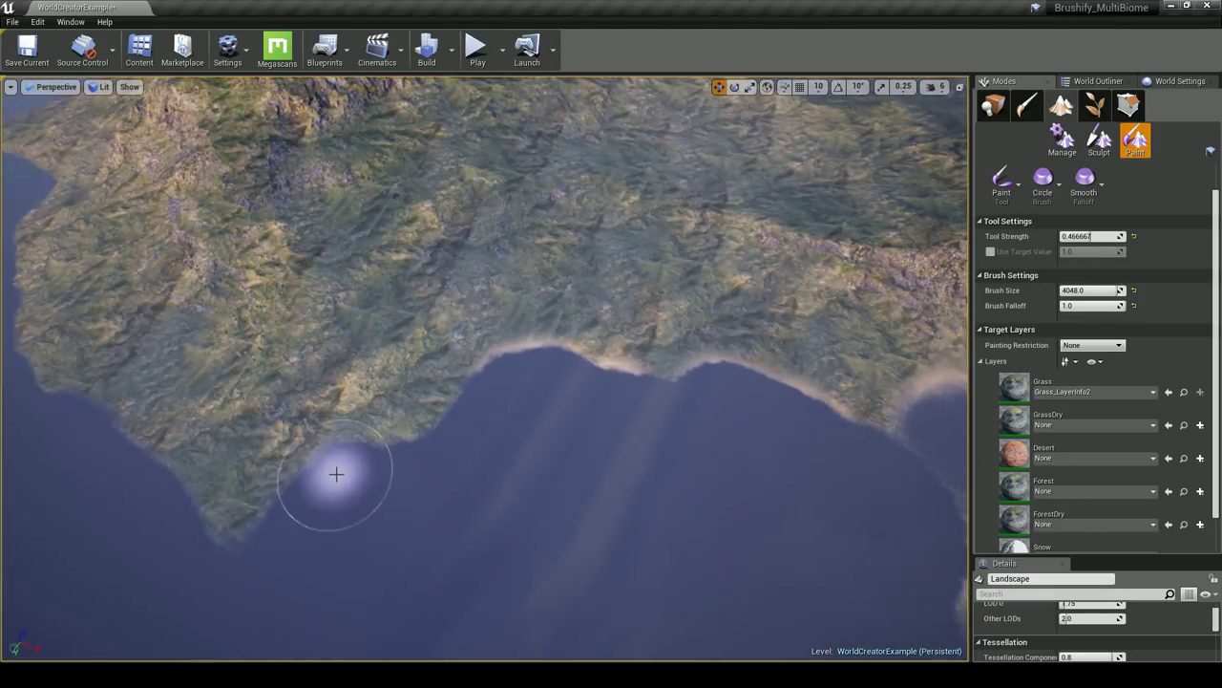
{"action": "right_click_drag", "start_coordinate": [391, 534], "coordinate": [452, 505]}
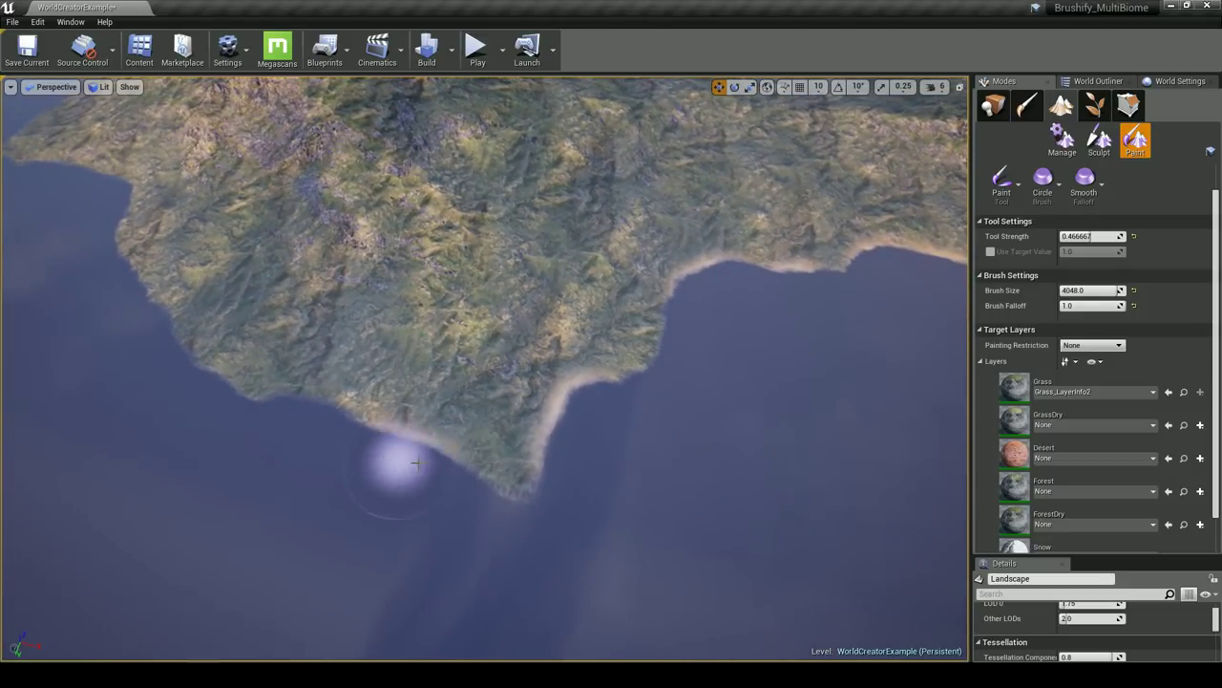
{"action": "right_click_drag", "start_coordinate": [370, 444], "coordinate": [457, 444]}
{"action": "mouse_move", "coordinate": [483, 491]}
{"action": "right_mouse_down"}
{"action": "mouse_move", "coordinate": [458, 491]}
{"action": "mouse_move", "coordinate": [484, 491]}
{"action": "right_mouse_up"}
Paint a wider strip of Beach sand along the curved bay below the rocky mountain
{"action": "mouse_move", "coordinate": [563, 485]}
{"action": "left_mouse_down"}
{"action": "mouse_move", "coordinate": [510, 480]}
{"action": "mouse_move", "coordinate": [353, 406]}
{"action": "left_mouse_up"}
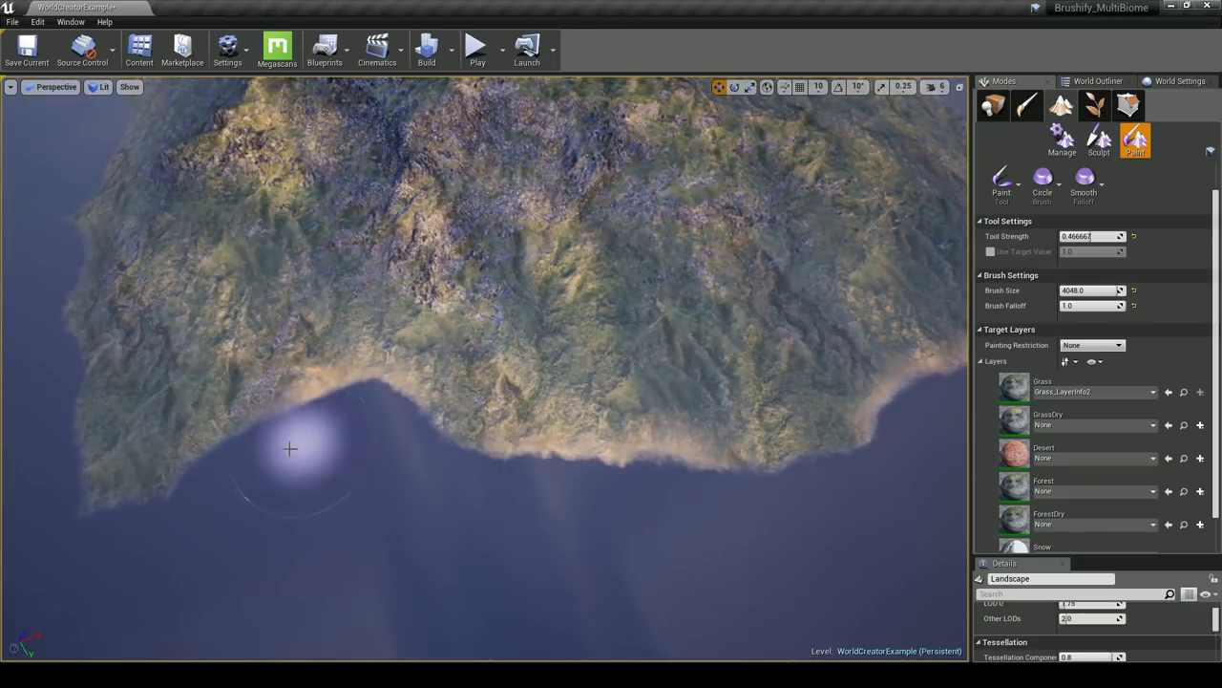
{"action": "mouse_move", "coordinate": [260, 462]}
{"action": "left_mouse_down"}
{"action": "mouse_move", "coordinate": [208, 478]}
{"action": "mouse_move", "coordinate": [377, 400]}
{"action": "left_mouse_up"}
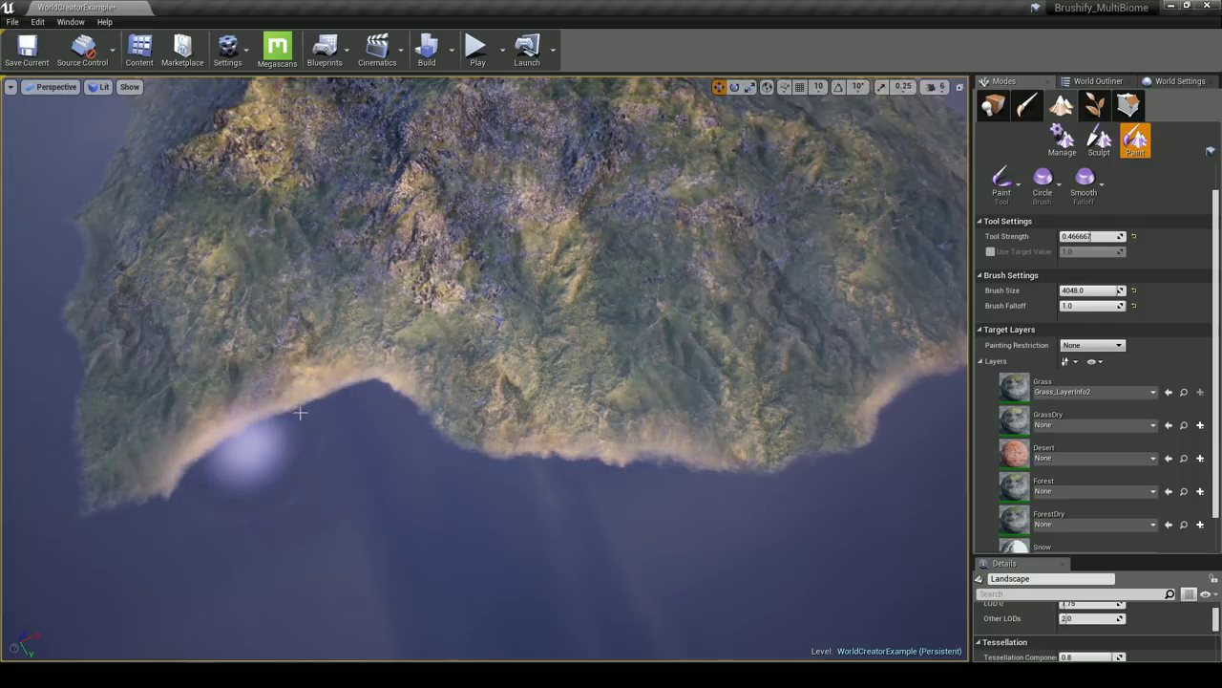
{"action": "left_click_drag", "start_coordinate": [202, 462], "coordinate": [351, 387]}
{"action": "right_click_drag", "start_coordinate": [427, 415], "coordinate": [568, 382]}
{"action": "mouse_move", "coordinate": [563, 310]}
{"action": "left_mouse_down"}
{"action": "mouse_move", "coordinate": [519, 372]}
{"action": "mouse_move", "coordinate": [515, 409]}
{"action": "left_mouse_up"}
Paint Beach sand along the shore beyond the rocky mountain's curved bay and around the adjoining wide cove
{"action": "right_click_drag", "start_coordinate": [620, 404], "coordinate": [367, 191]}
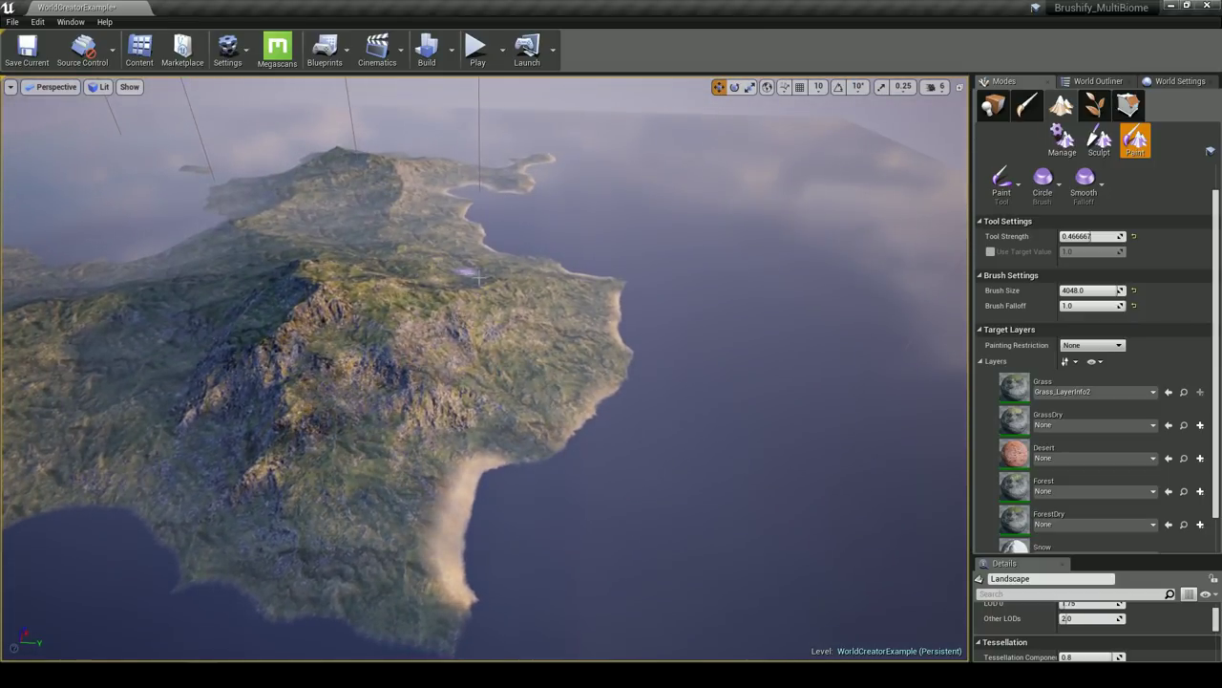
{"action": "right_click_drag", "start_coordinate": [464, 505], "coordinate": [454, 561]}
{"action": "mouse_move", "coordinate": [502, 504]}
{"action": "right_mouse_down"}
{"action": "mouse_move", "coordinate": [563, 516]}
{"action": "mouse_move", "coordinate": [560, 495]}
{"action": "right_mouse_up"}
{"action": "right_click_drag", "start_coordinate": [445, 500], "coordinate": [371, 542]}
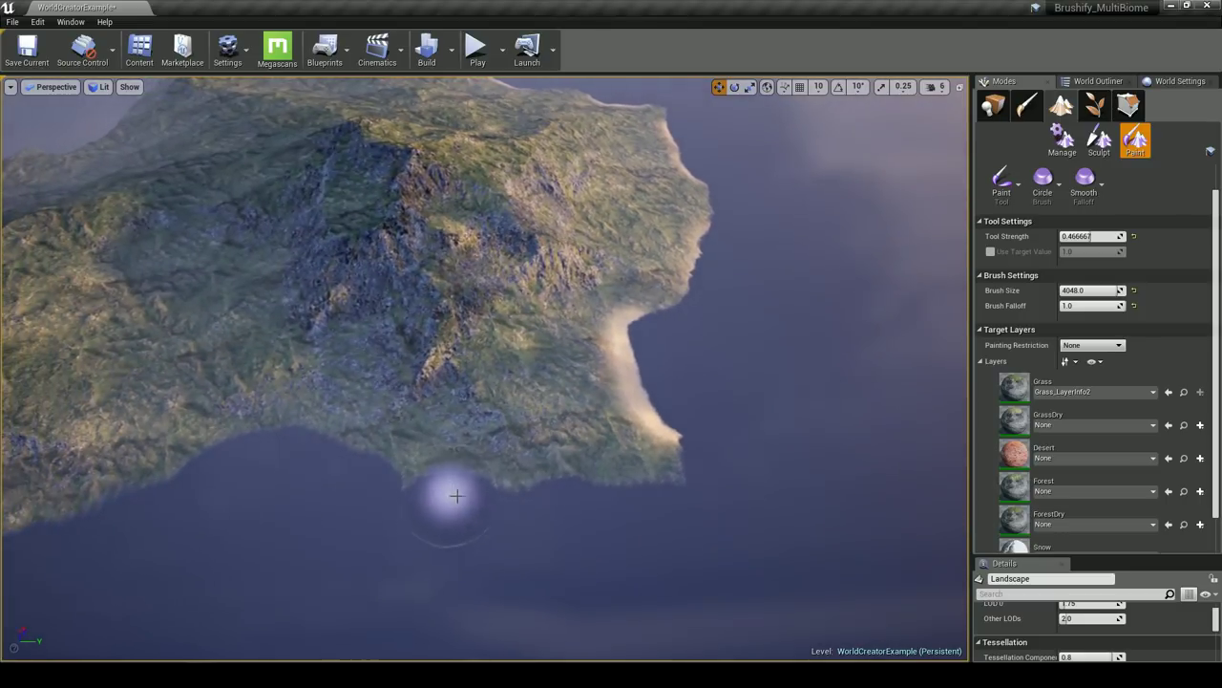
{"action": "left_click", "coordinate": [570, 508]}
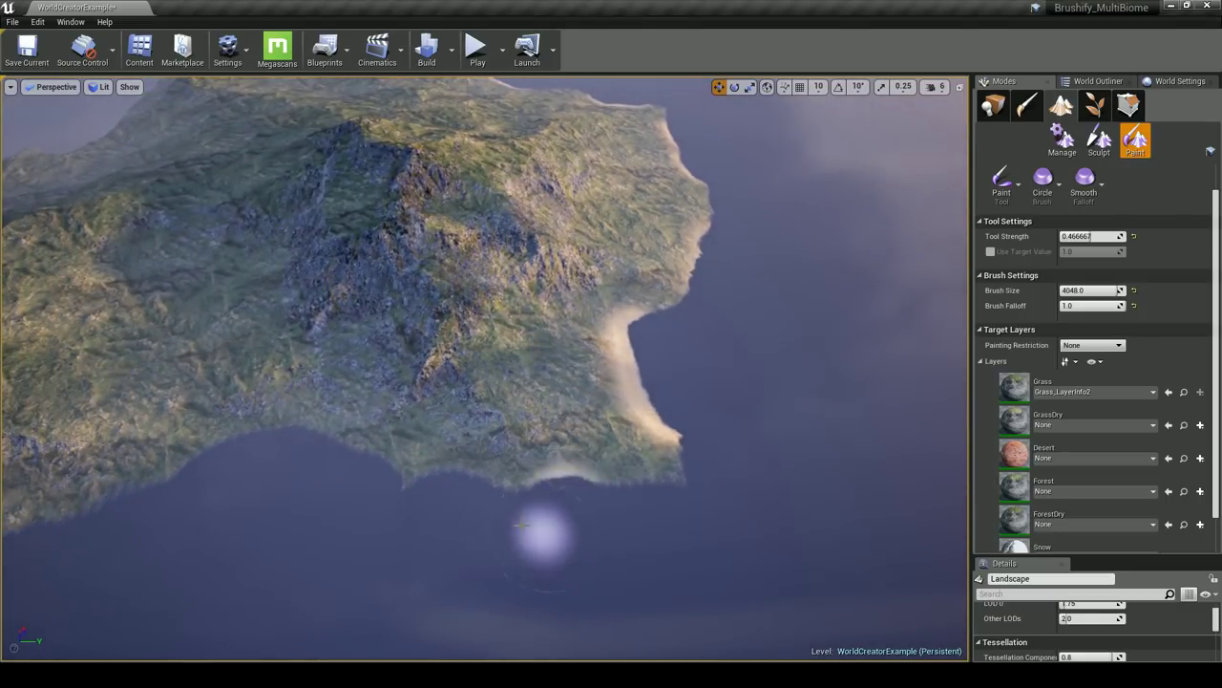
{"action": "right_click_drag", "start_coordinate": [484, 501], "coordinate": [355, 421]}
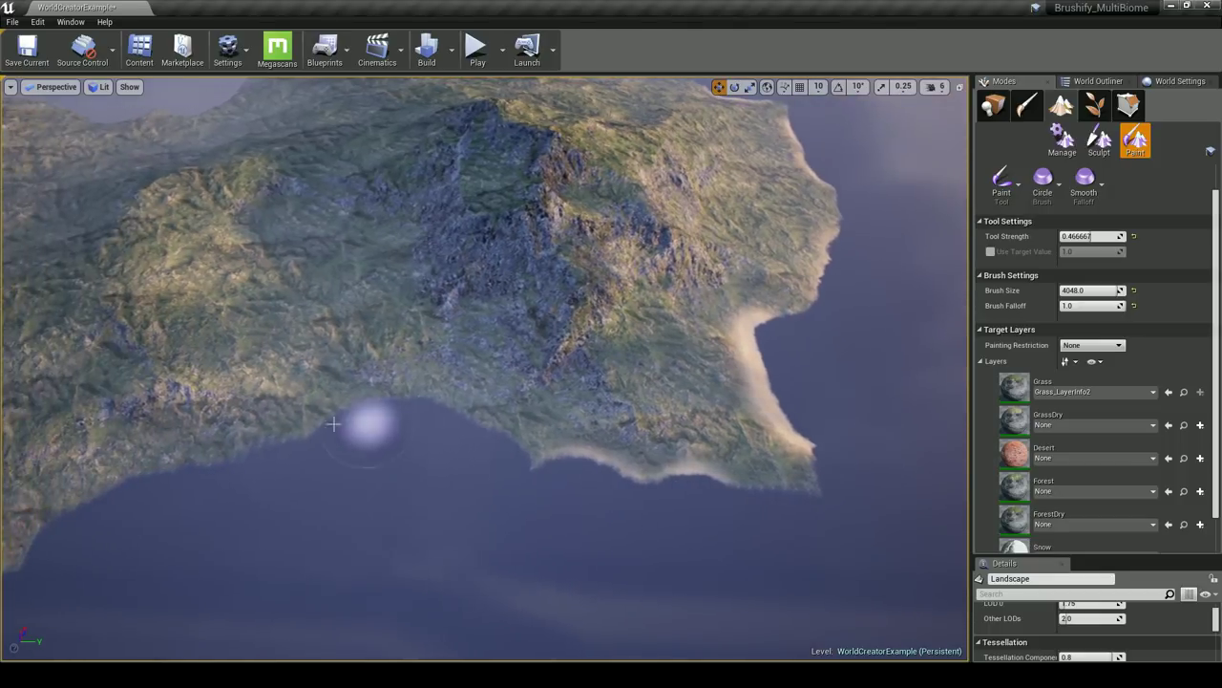
{"action": "right_click_drag", "start_coordinate": [375, 421], "coordinate": [541, 459]}
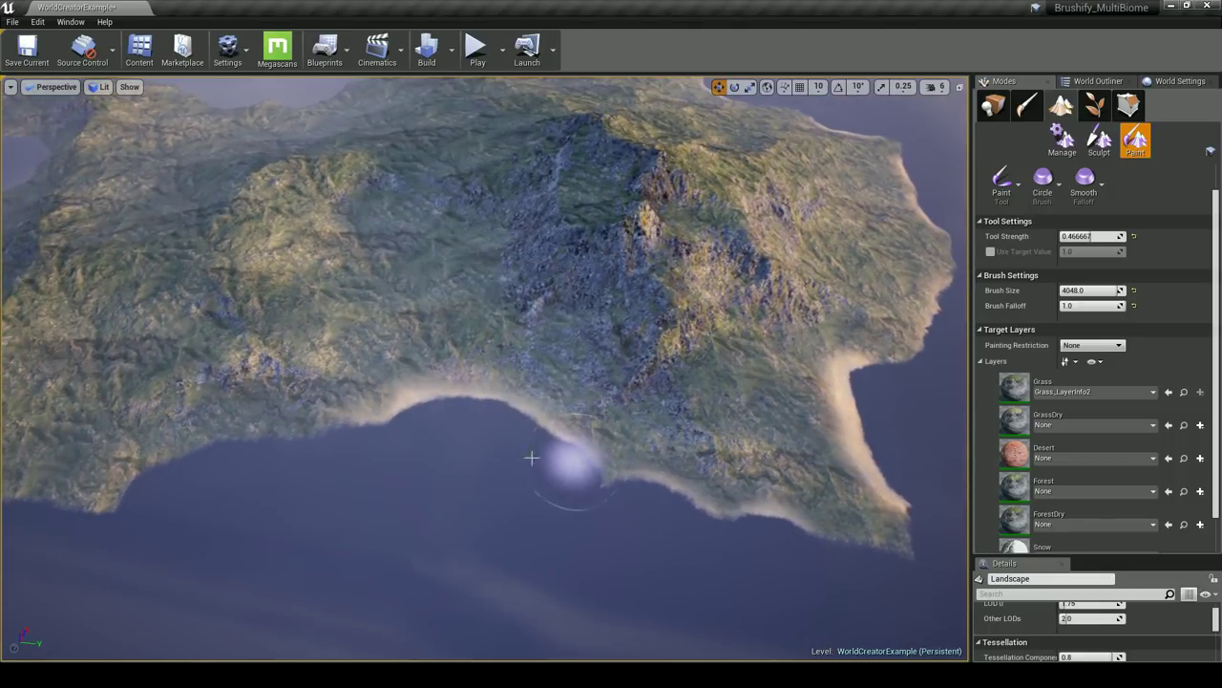
Extend the Beach sand from the wide cove along the coast toward the next pointed headland
{"action": "right_click_drag", "start_coordinate": [572, 465], "coordinate": [500, 459]}
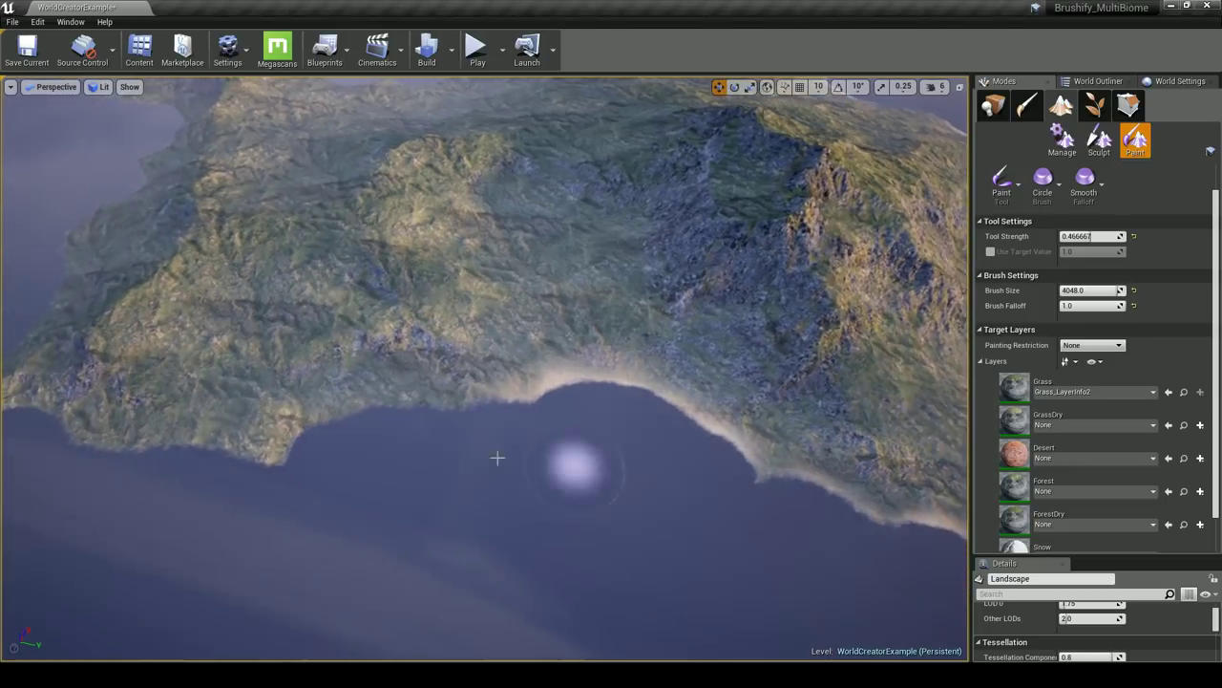
{"action": "right_click_drag", "start_coordinate": [385, 431], "coordinate": [445, 440]}
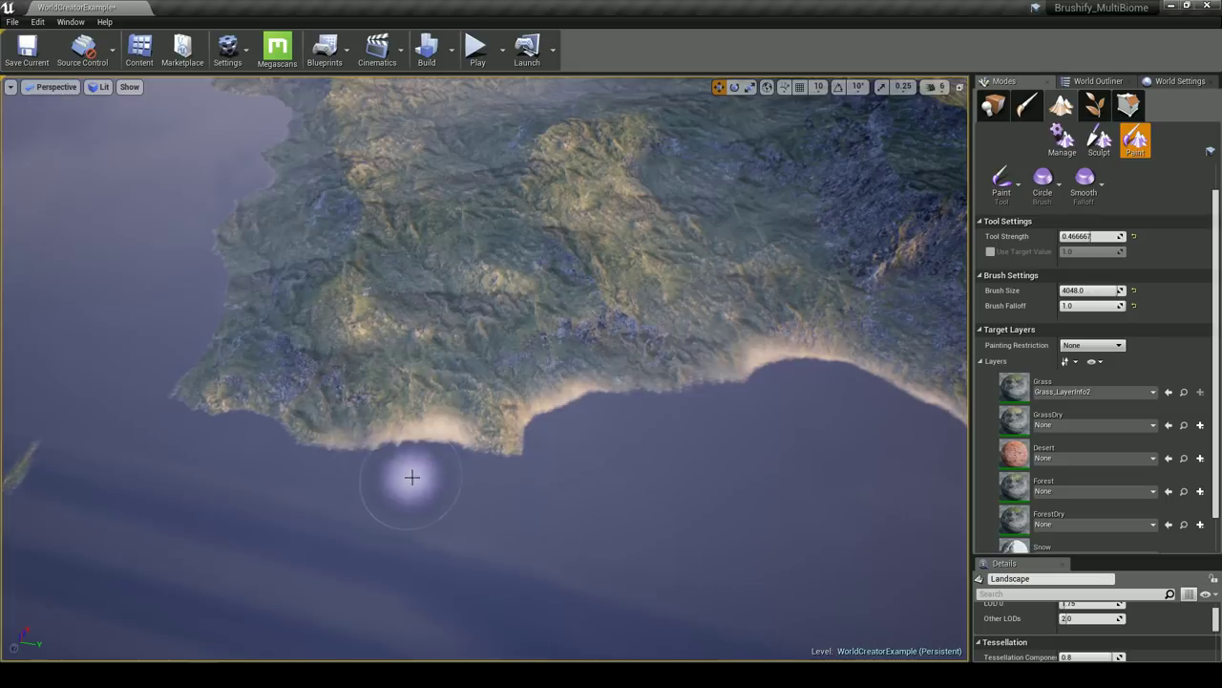
{"action": "mouse_move", "coordinate": [514, 474]}
{"action": "right_mouse_down"}
{"action": "mouse_move", "coordinate": [467, 442]}
{"action": "mouse_move", "coordinate": [402, 509]}
{"action": "right_mouse_up"}
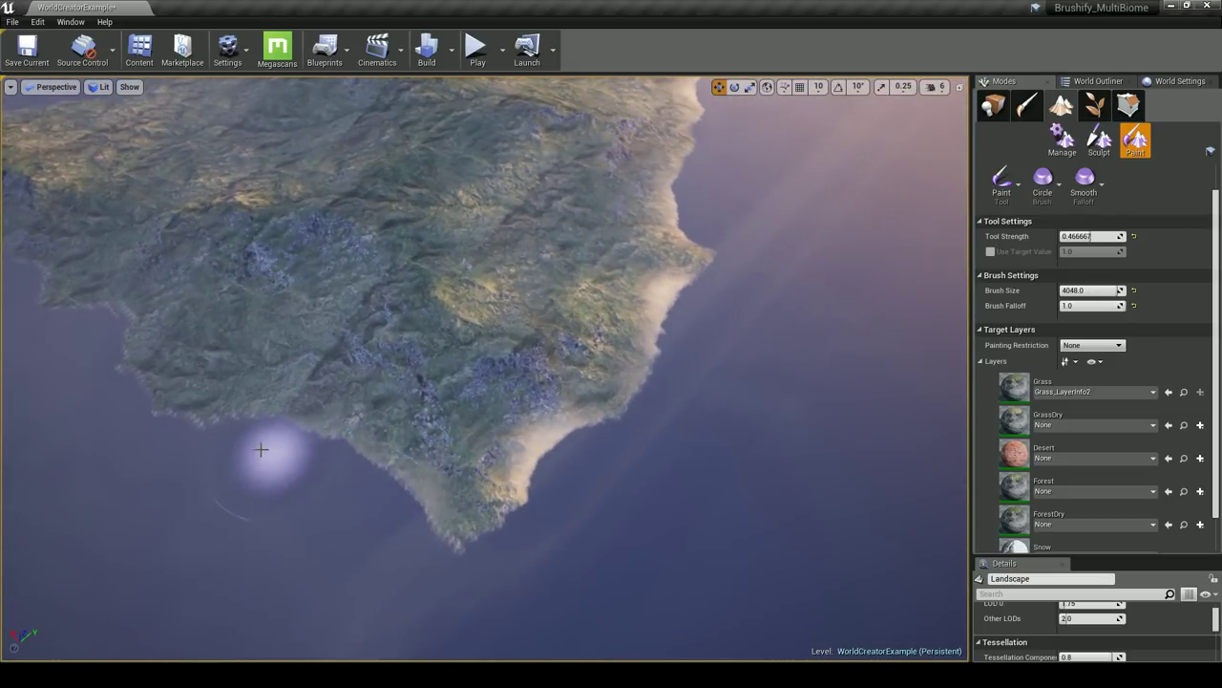
Smooth the bumpy sand along the beach below the mountain with the landscape Smooth sculpting tool
{"action": "right_click_drag", "start_coordinate": [308, 449], "coordinate": [287, 354]}
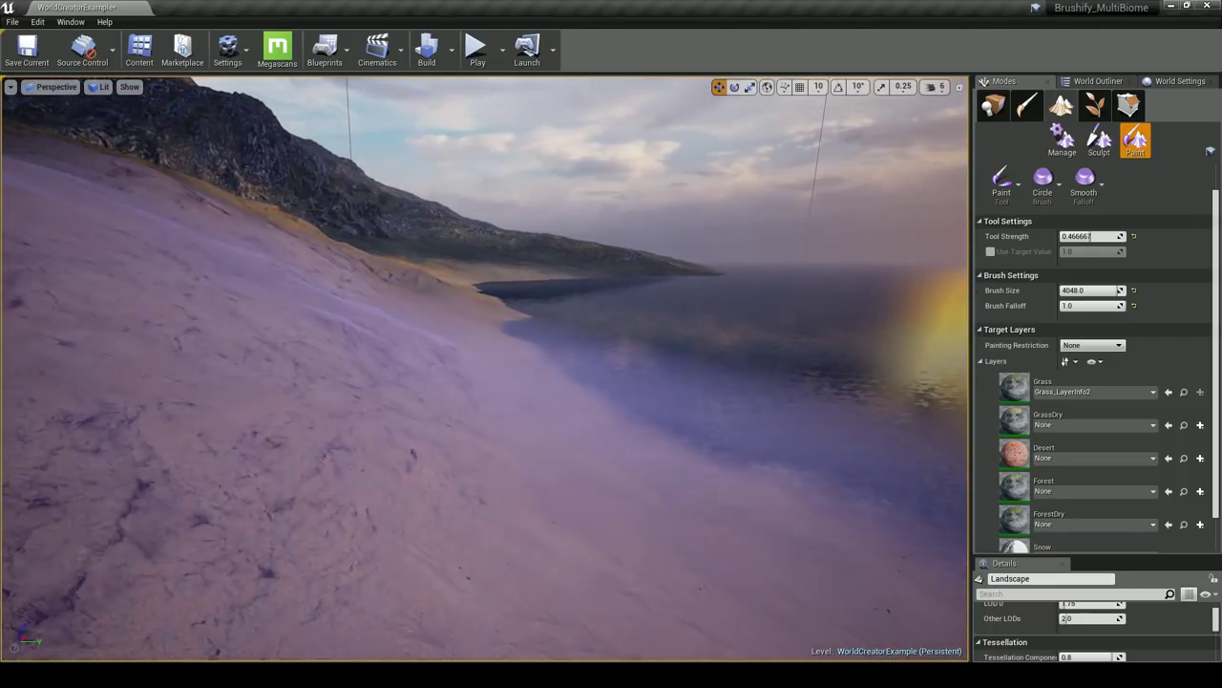
{"action": "mouse_move", "coordinate": [528, 363]}
{"action": "right_mouse_down"}
{"action": "mouse_move", "coordinate": [487, 382]}
{"action": "mouse_move", "coordinate": [516, 382]}
{"action": "right_mouse_up"}
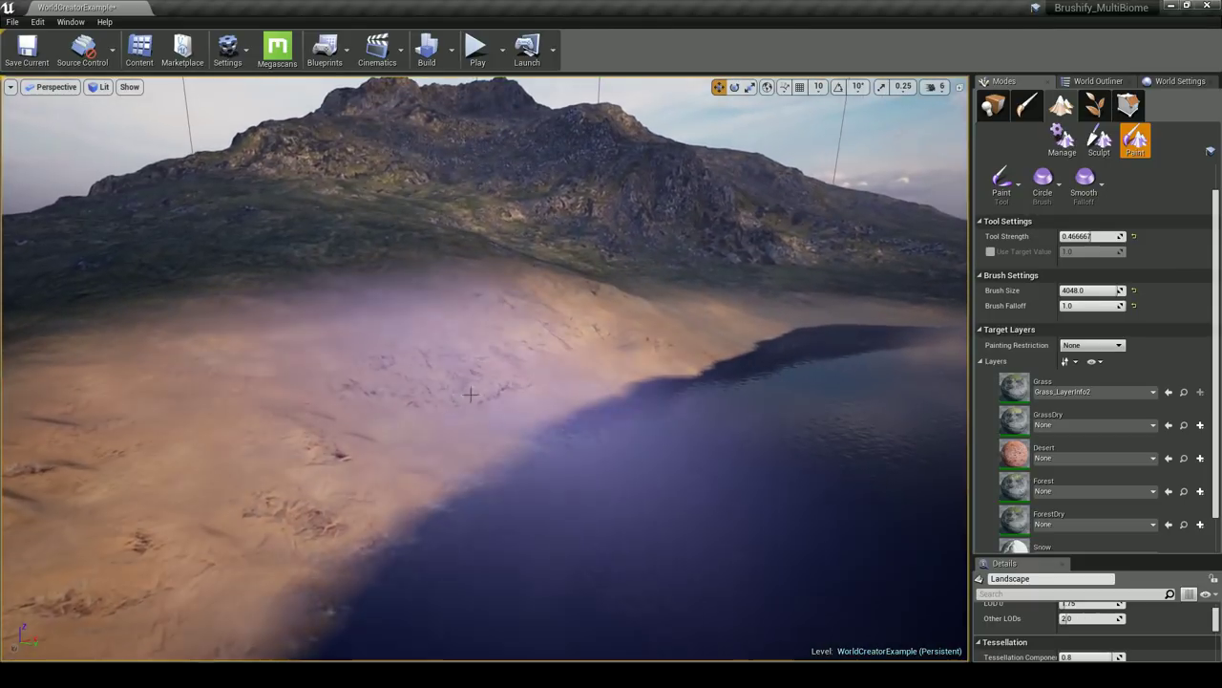
{"action": "mouse_move", "coordinate": [627, 332]}
{"action": "right_mouse_down"}
{"action": "mouse_move", "coordinate": [671, 357]}
{"action": "mouse_move", "coordinate": [611, 376]}
{"action": "mouse_move", "coordinate": [645, 369]}
{"action": "mouse_move", "coordinate": [582, 344]}
{"action": "right_mouse_up"}
{"action": "right_click_drag", "start_coordinate": [381, 316], "coordinate": [371, 311]}
{"action": "right_click_drag", "start_coordinate": [355, 362], "coordinate": [347, 360]}
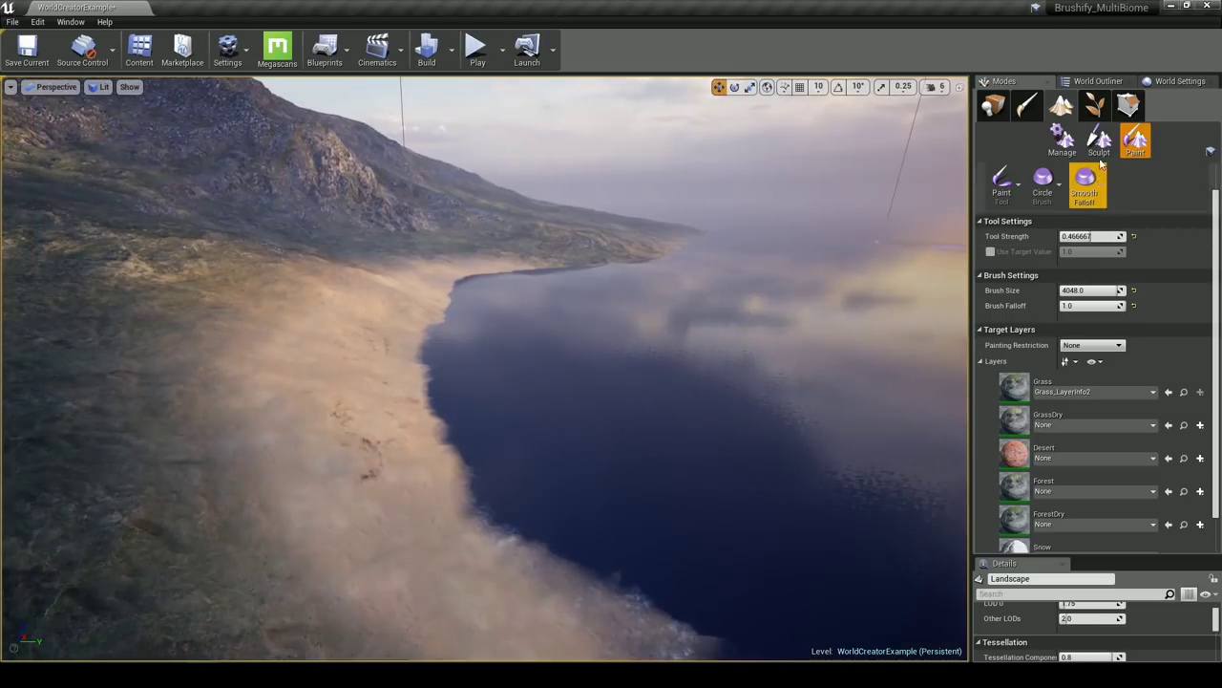
{"action": "left_click", "coordinate": [1099, 138]}
{"action": "left_click", "coordinate": [1009, 215]}
{"action": "left_click", "coordinate": [1050, 264]}
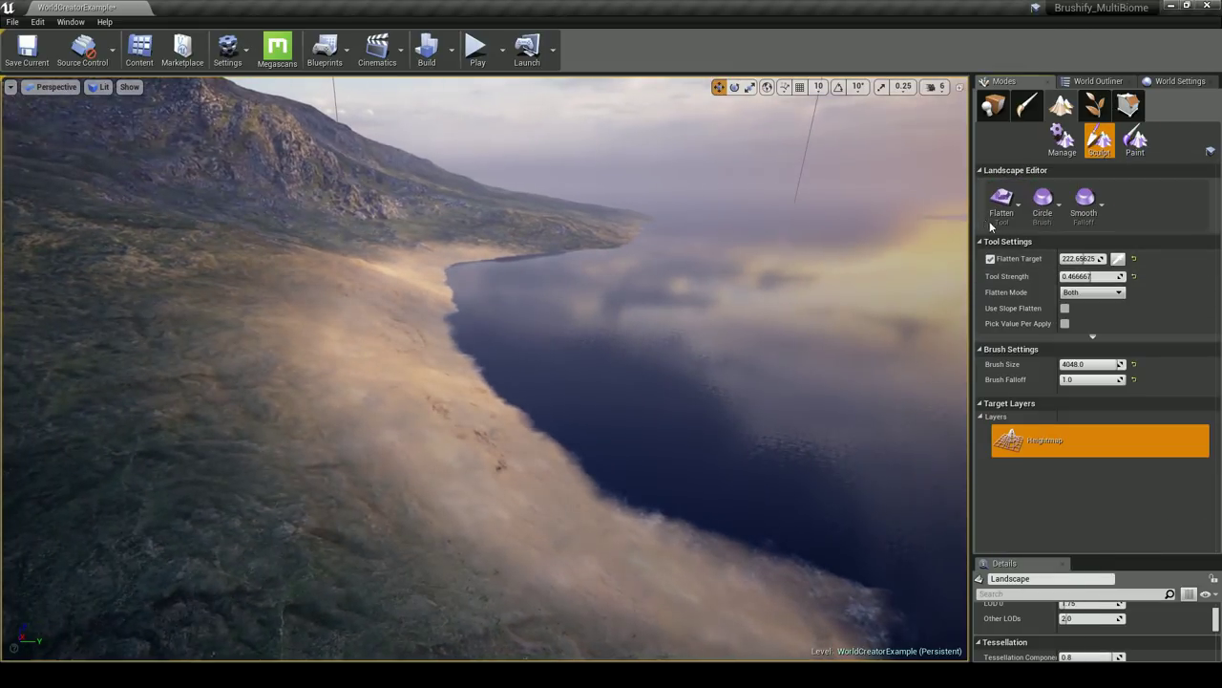
{"action": "left_click", "coordinate": [1002, 203]}
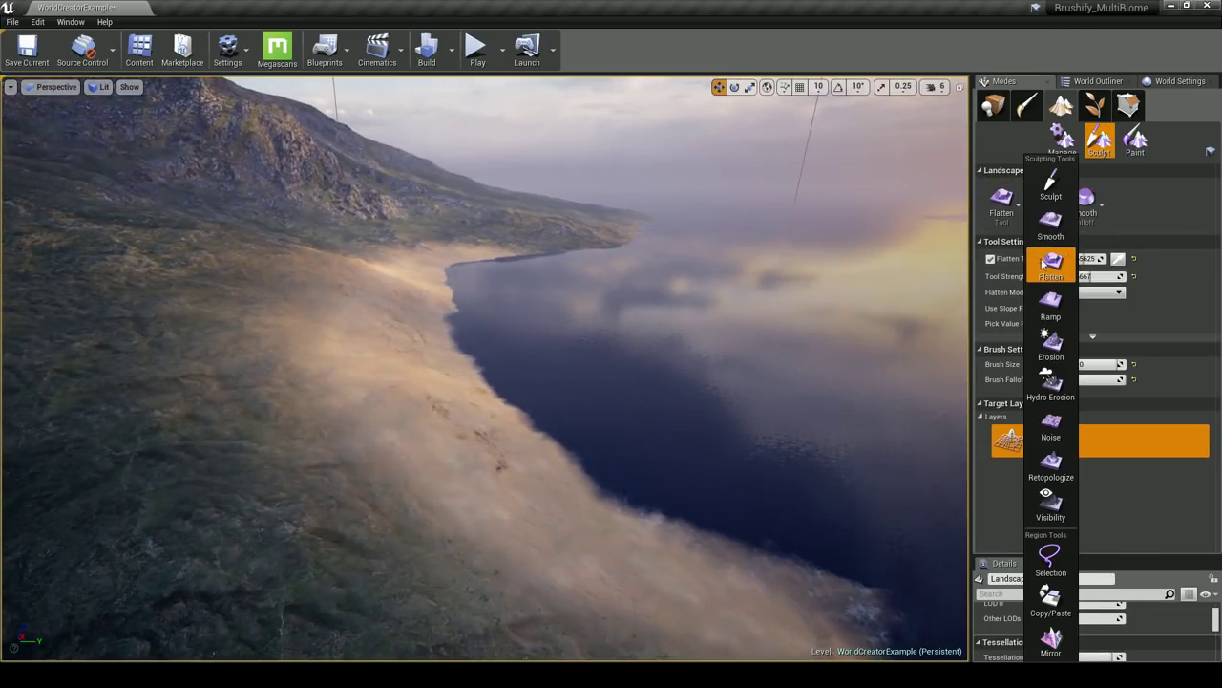
{"action": "left_click", "coordinate": [1049, 287]}
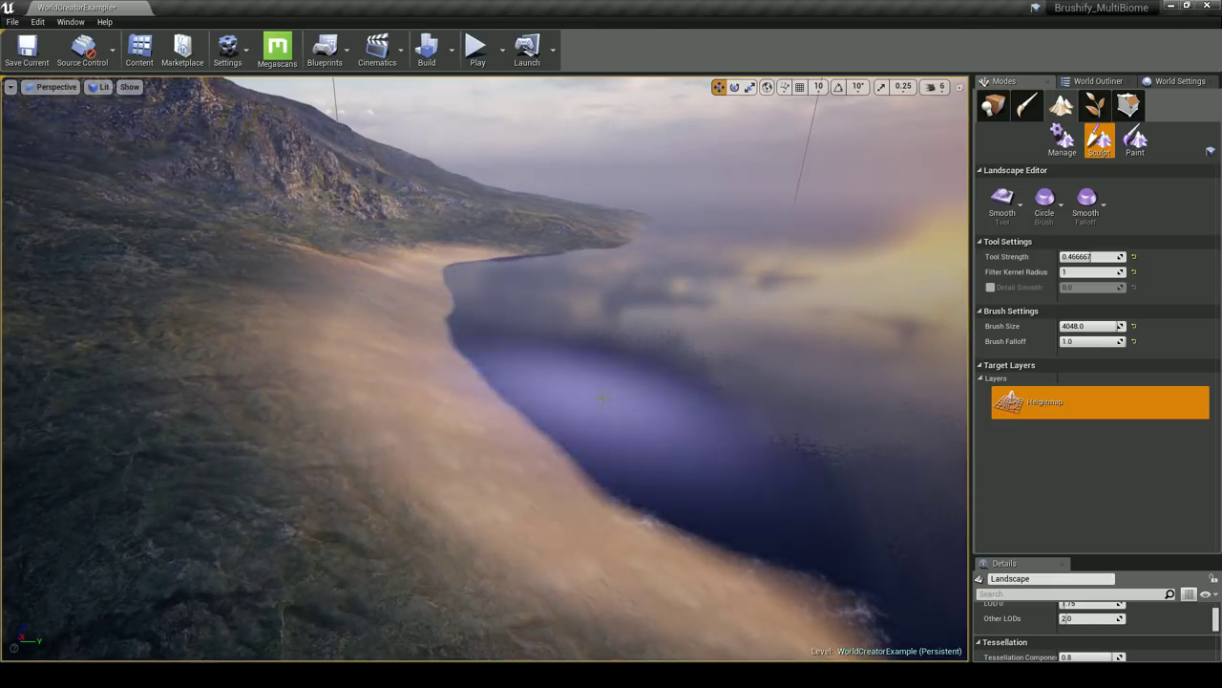
Flatten the beach beside the water with the Flatten tool, using a target height picked from the terrain and tool strength 0.12381
{"action": "left_click", "coordinate": [1001, 203]}
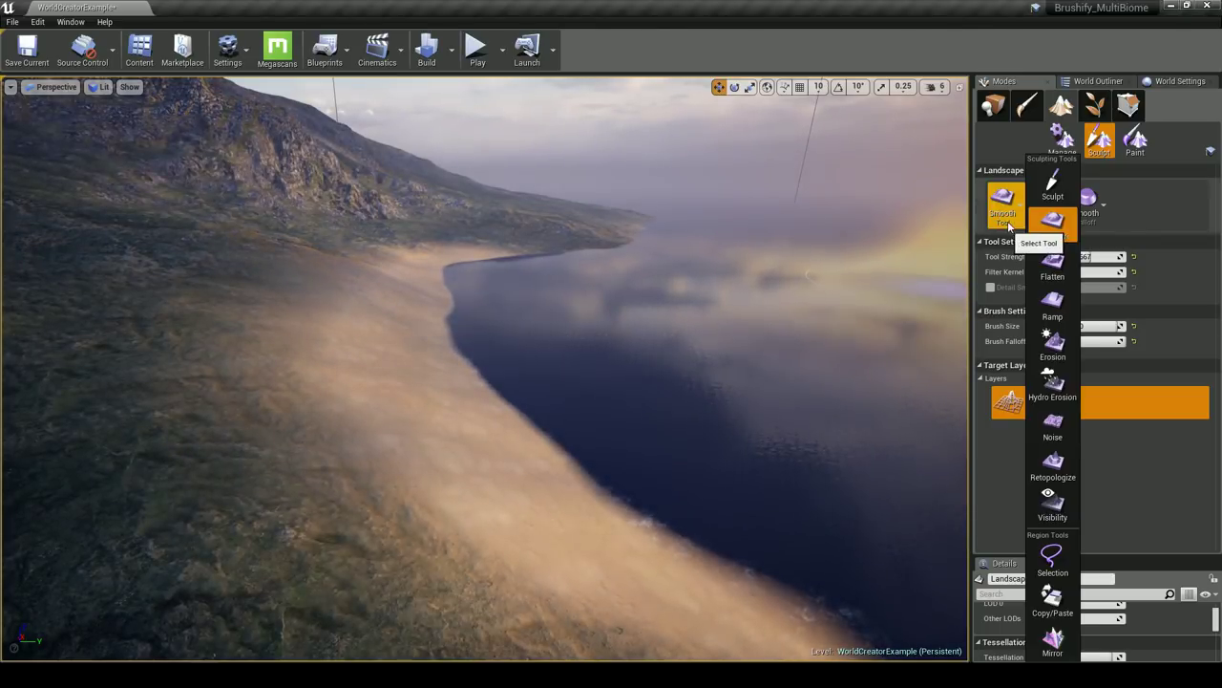
{"action": "left_click", "coordinate": [1049, 234]}
{"action": "left_click", "coordinate": [1026, 210]}
{"action": "left_click", "coordinate": [1053, 275]}
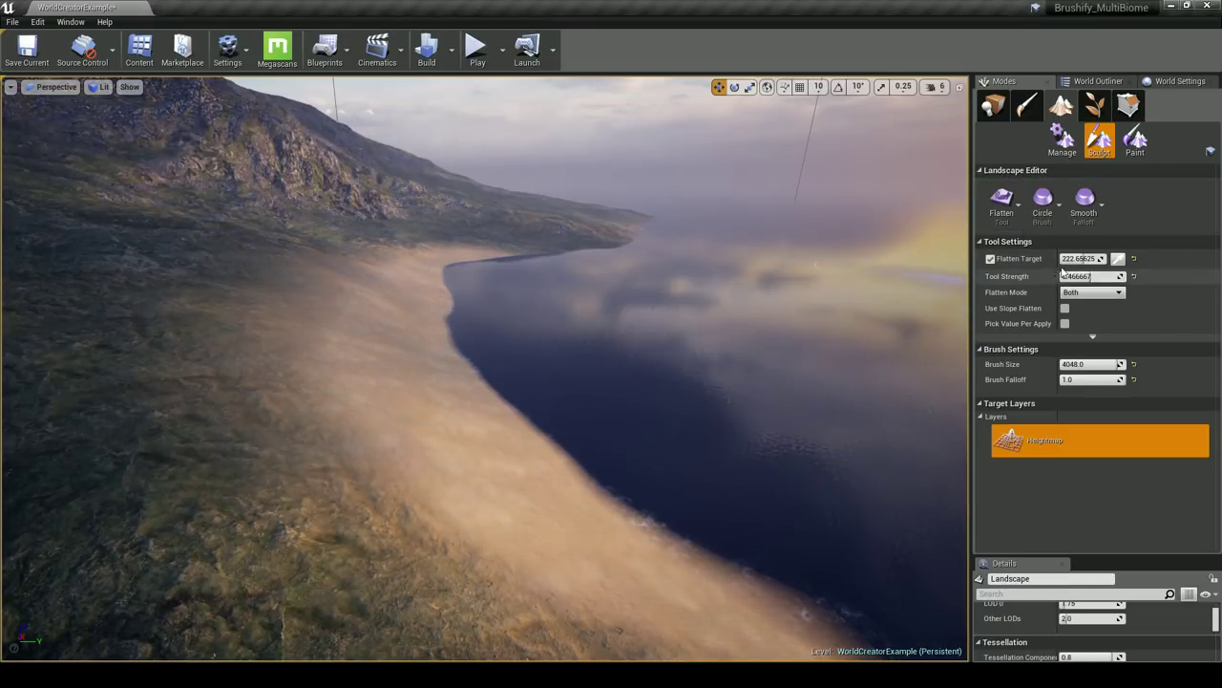
{"action": "left_click", "coordinate": [1118, 259]}
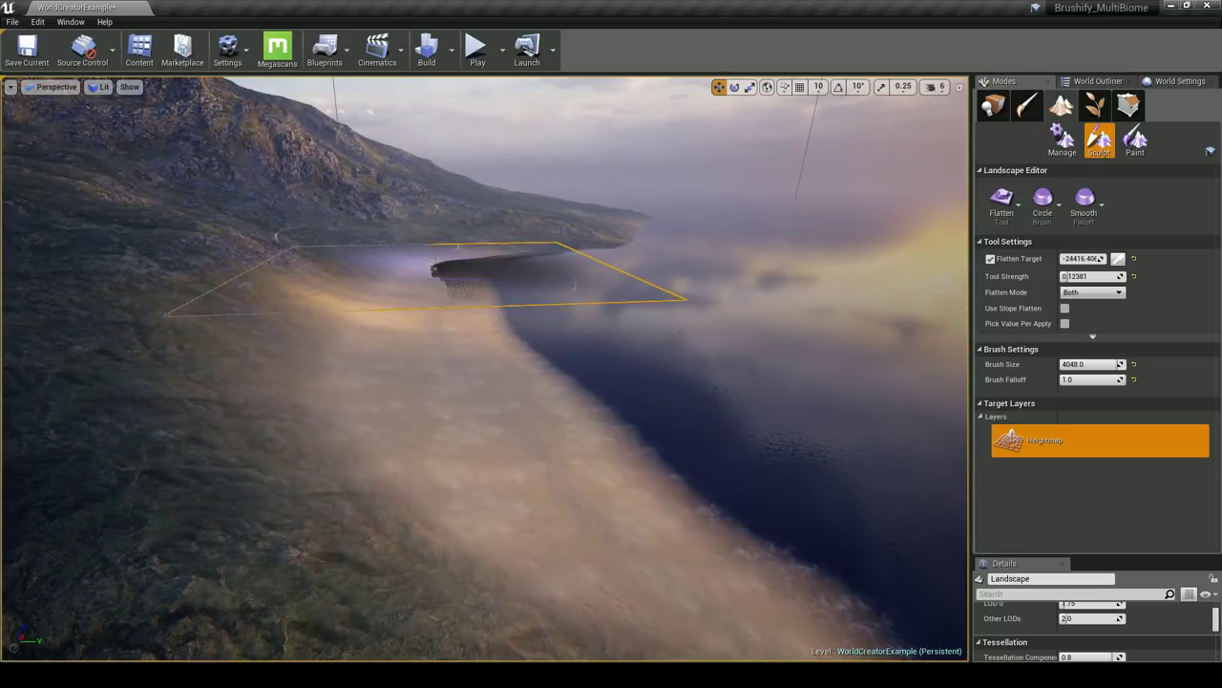
{"action": "key", "text": "w"}
{"action": "right_click_drag", "start_coordinate": [864, 277], "coordinate": [782, 316]}
{"action": "key", "text": "s"}
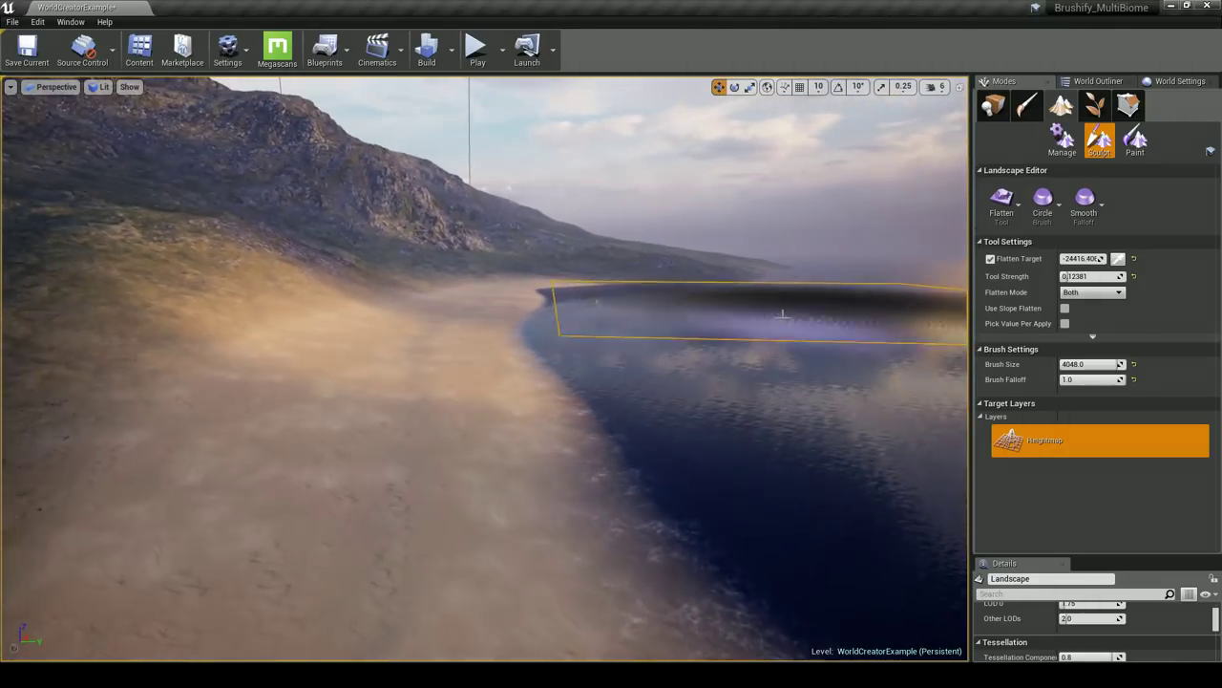
Play the level and run the character along the flattened beach to examine it, then stop playing
{"action": "left_click", "coordinate": [487, 67]}
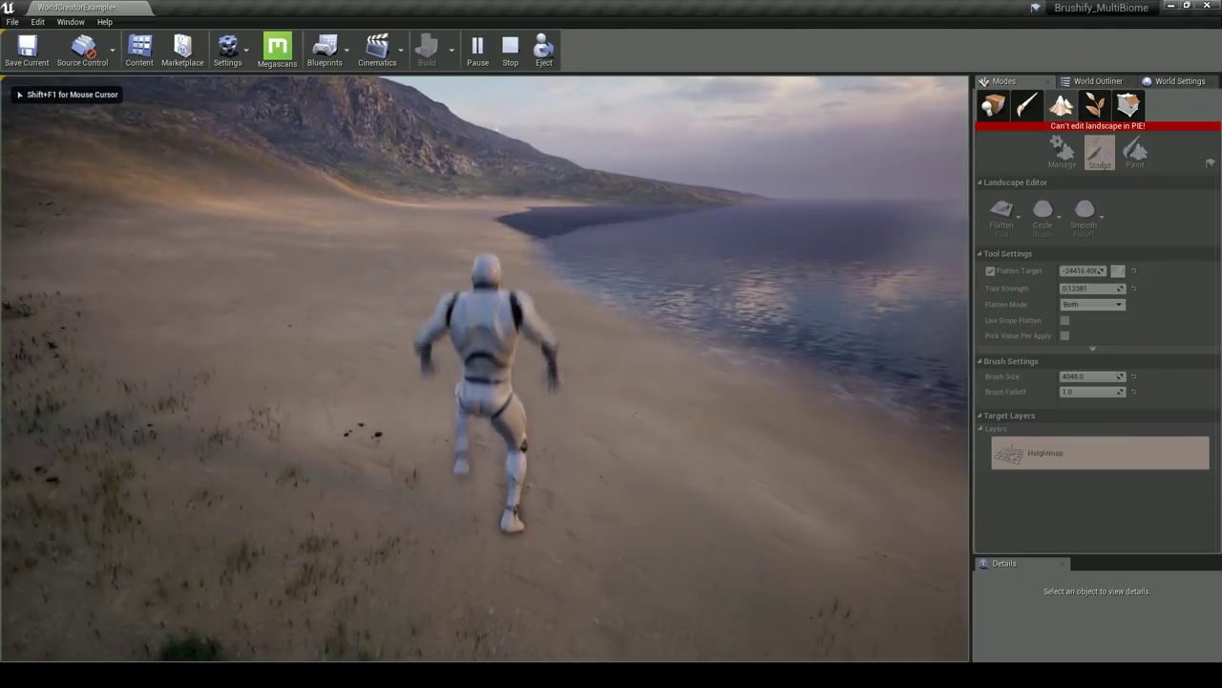
{"action": "key", "text": "w"}
{"action": "key", "text": "w"}
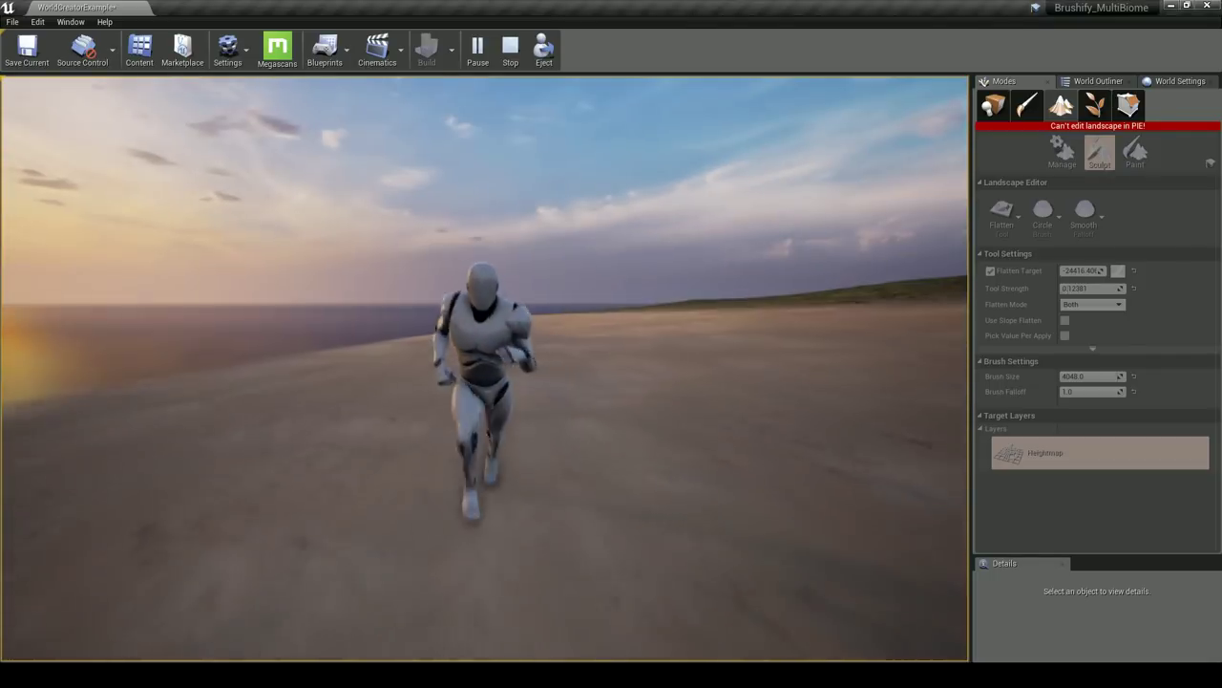
{"action": "key", "text": "Escape"}
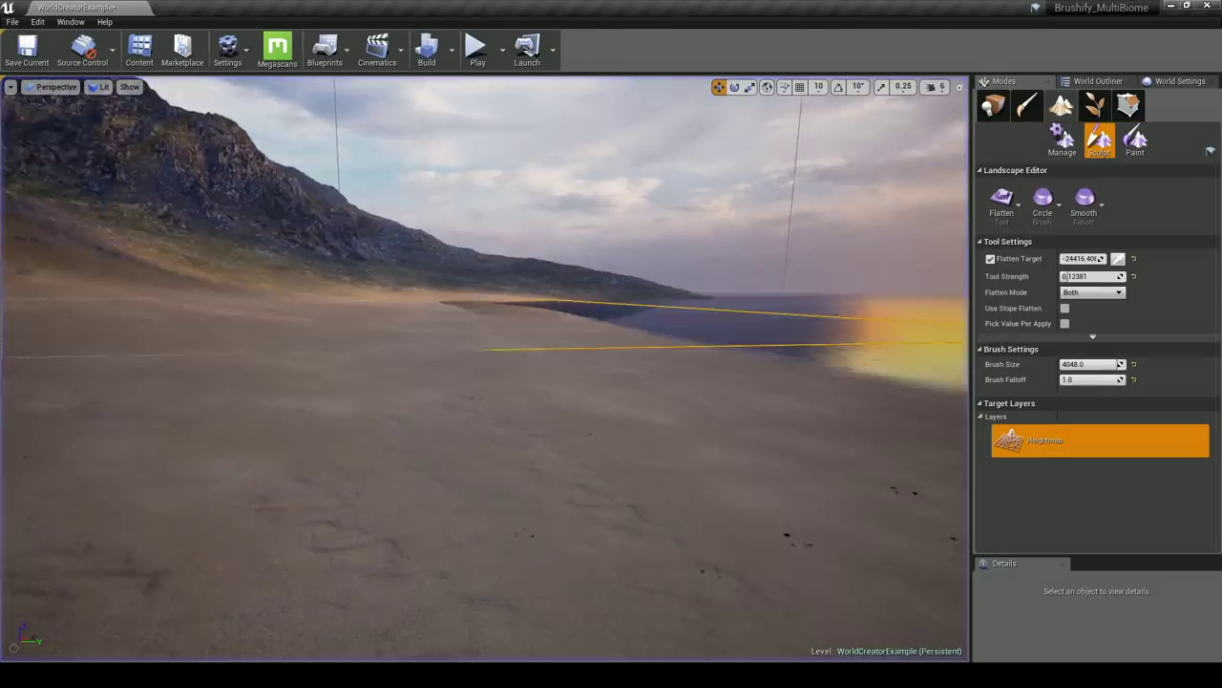
Return to landscape painting with the Beach layer and paint a sandy edge around the small bay on the unpainted coast
{"action": "right_click_drag", "start_coordinate": [597, 363], "coordinate": [324, 334]}
{"action": "left_click", "coordinate": [1133, 143]}
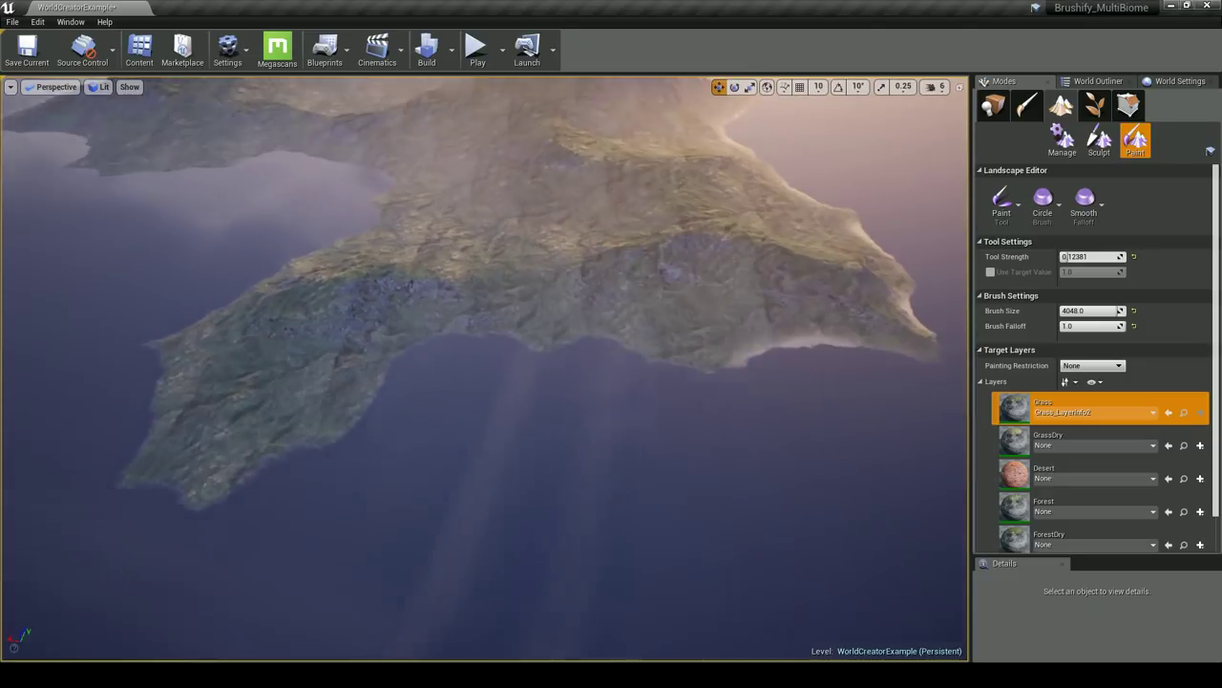
{"action": "scroll", "coordinate": [1063, 426], "scroll_direction": "down", "scroll_amount": 5}
{"action": "left_click", "coordinate": [1014, 487]}
{"action": "right_click_drag", "start_coordinate": [812, 444], "coordinate": [903, 411]}
{"action": "right_click_drag", "start_coordinate": [783, 411], "coordinate": [647, 346]}
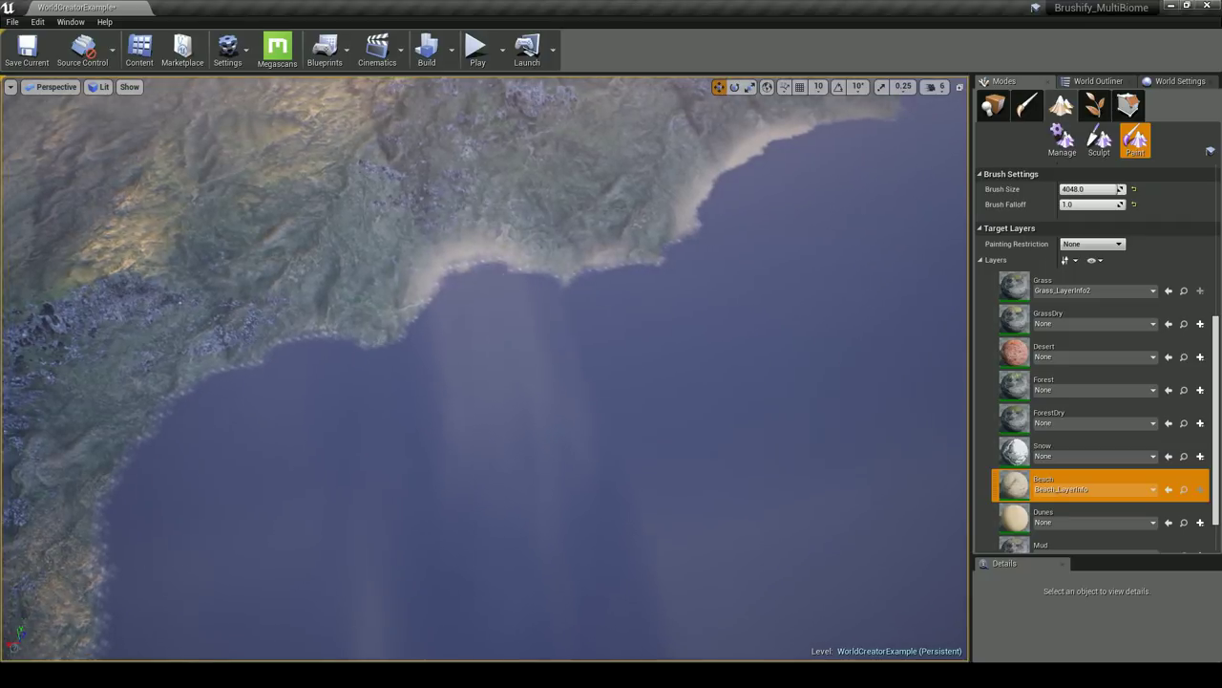
Paint Beach sand around the next rounded bay and along the near edge of its headland
{"action": "right_click_drag", "start_coordinate": [563, 324], "coordinate": [506, 323]}
{"action": "right_click_drag", "start_coordinate": [235, 372], "coordinate": [369, 319]}
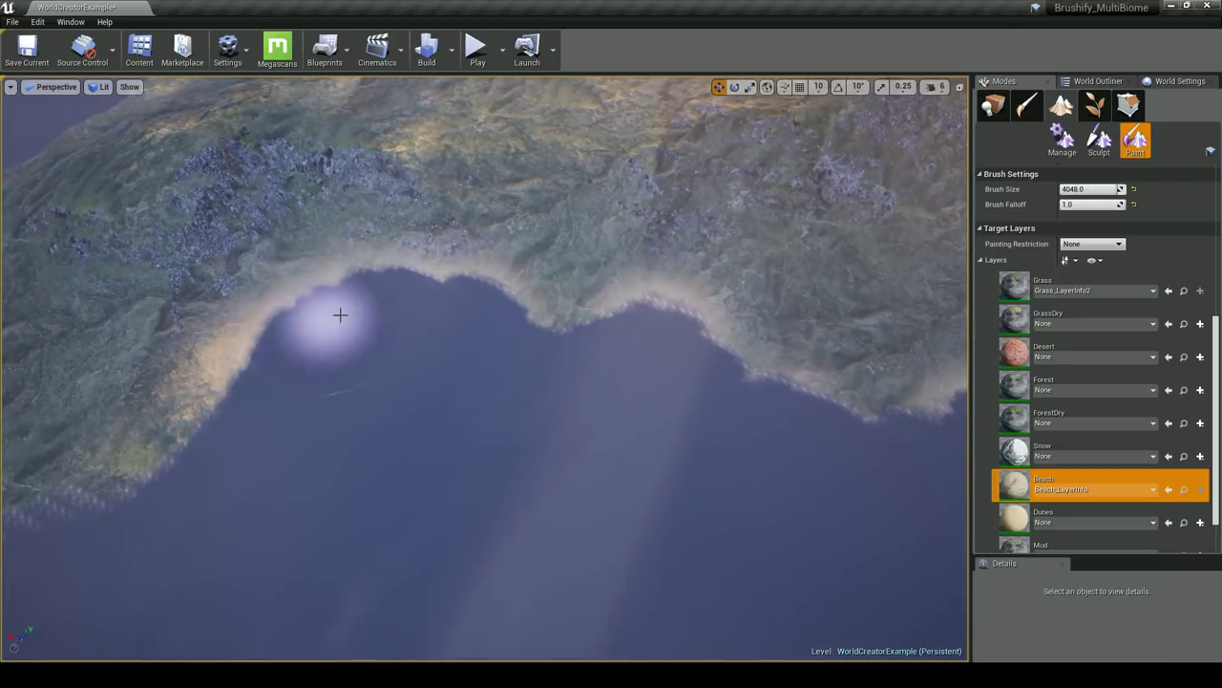
{"action": "right_click_drag", "start_coordinate": [391, 347], "coordinate": [436, 391]}
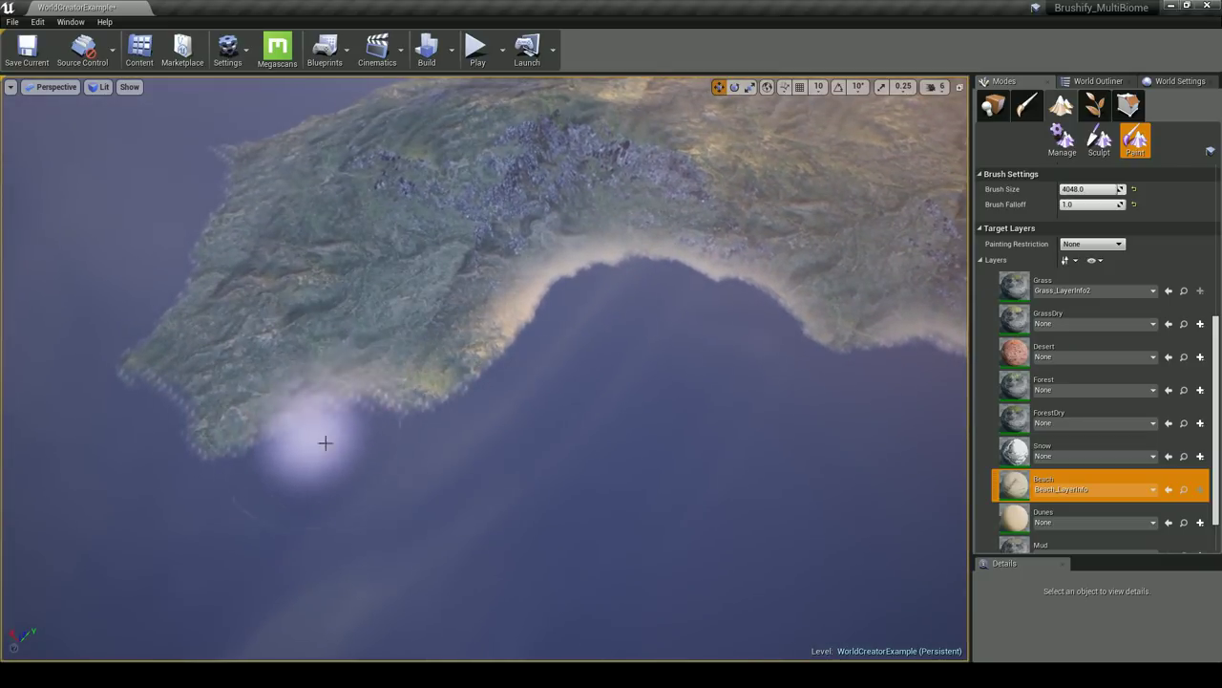
Paint Beach sand beyond the headland's tip and along the shore of the following inlet
{"action": "right_click_drag", "start_coordinate": [330, 430], "coordinate": [664, 510]}
{"action": "mouse_move", "coordinate": [664, 511]}
{"action": "left_mouse_down"}
{"action": "mouse_move", "coordinate": [702, 512]}
{"action": "mouse_move", "coordinate": [506, 442]}
{"action": "mouse_move", "coordinate": [559, 465]}
{"action": "mouse_move", "coordinate": [388, 357]}
{"action": "mouse_move", "coordinate": [499, 429]}
{"action": "left_mouse_up"}
{"action": "mouse_move", "coordinate": [499, 429]}
{"action": "right_mouse_down"}
{"action": "mouse_move", "coordinate": [582, 401]}
{"action": "mouse_move", "coordinate": [532, 423]}
{"action": "right_mouse_up"}
{"action": "mouse_move", "coordinate": [532, 423]}
{"action": "left_mouse_down"}
{"action": "mouse_move", "coordinate": [485, 450]}
{"action": "mouse_move", "coordinate": [647, 475]}
{"action": "mouse_move", "coordinate": [659, 481]}
{"action": "mouse_move", "coordinate": [510, 464]}
{"action": "mouse_move", "coordinate": [491, 450]}
{"action": "mouse_move", "coordinate": [655, 489]}
{"action": "left_mouse_up"}
{"action": "right_click_drag", "start_coordinate": [535, 463], "coordinate": [407, 431]}
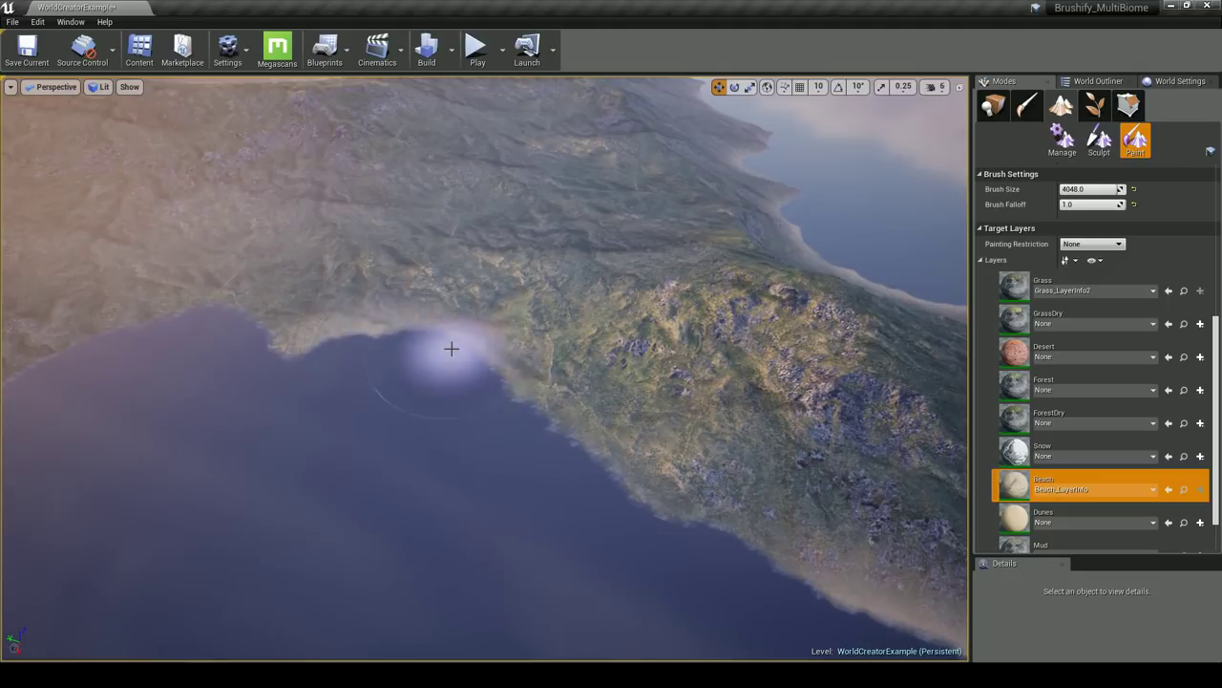
Set the brush size to 3559.042725 and tool strength to 0.390477, and paint stronger Beach sand around the double-curved cove and adjoining headland
{"action": "mouse_move", "coordinate": [455, 345]}
{"action": "right_mouse_down"}
{"action": "mouse_move", "coordinate": [545, 404]}
{"action": "mouse_move", "coordinate": [526, 423]}
{"action": "right_mouse_up"}
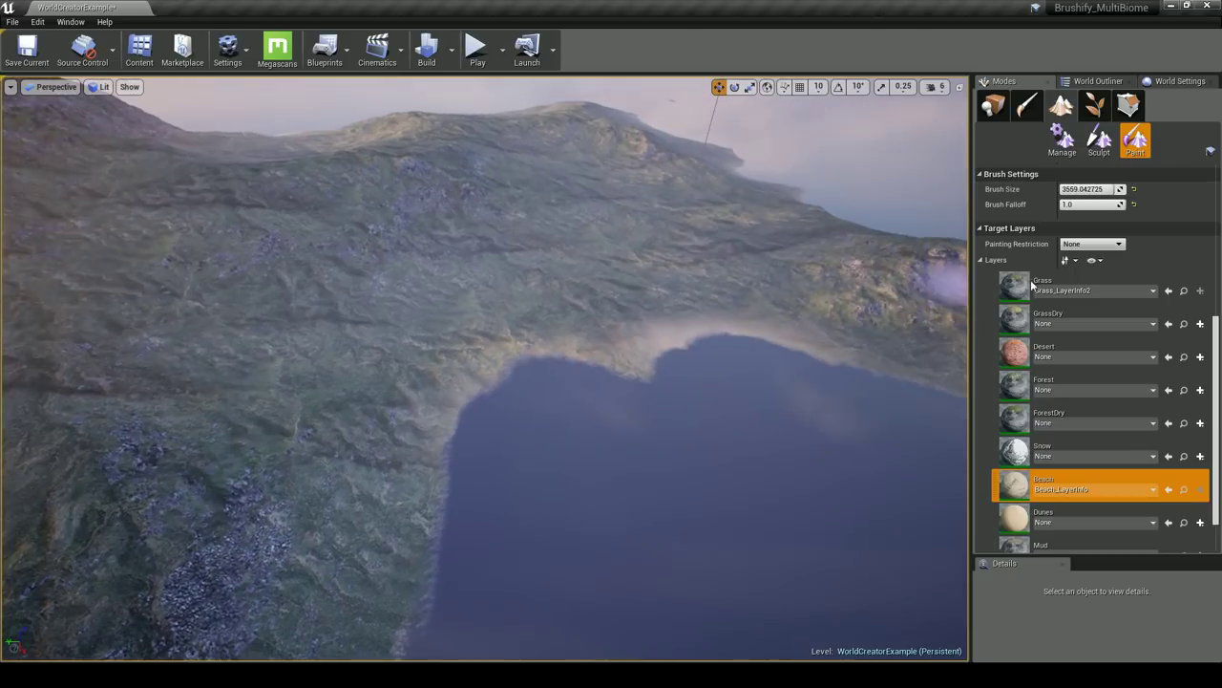
{"action": "scroll", "coordinate": [1075, 196], "scroll_direction": "up", "scroll_amount": 3}
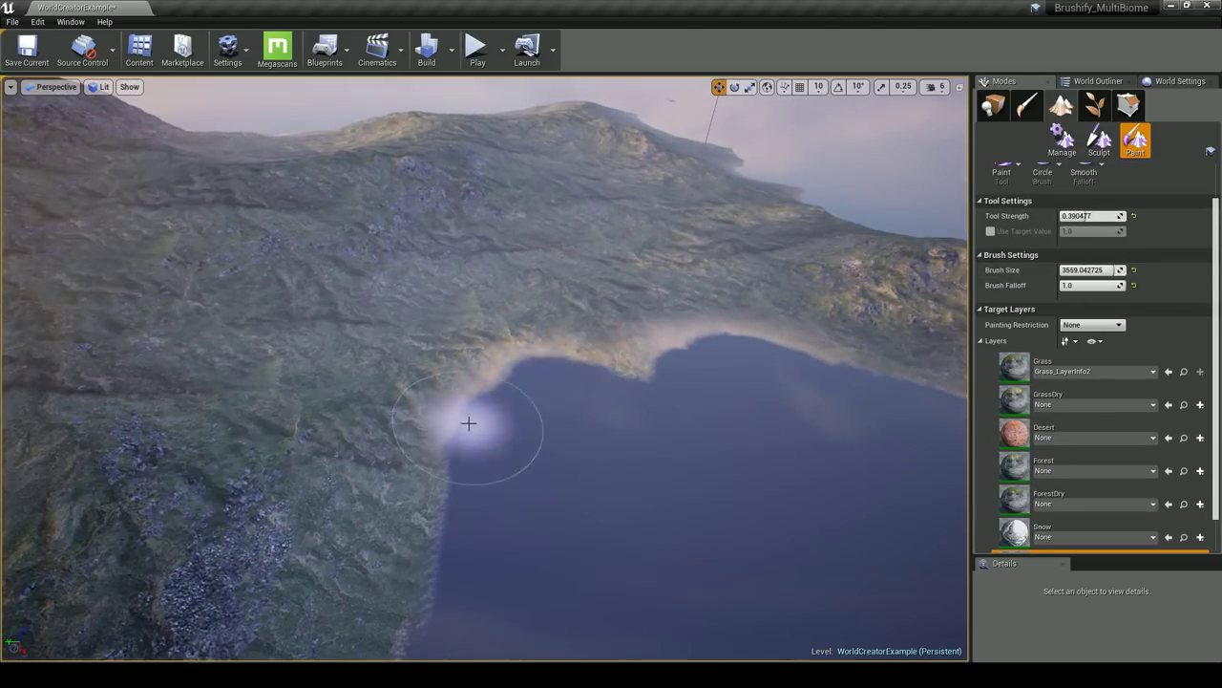
{"action": "right_click_drag", "start_coordinate": [561, 372], "coordinate": [630, 406]}
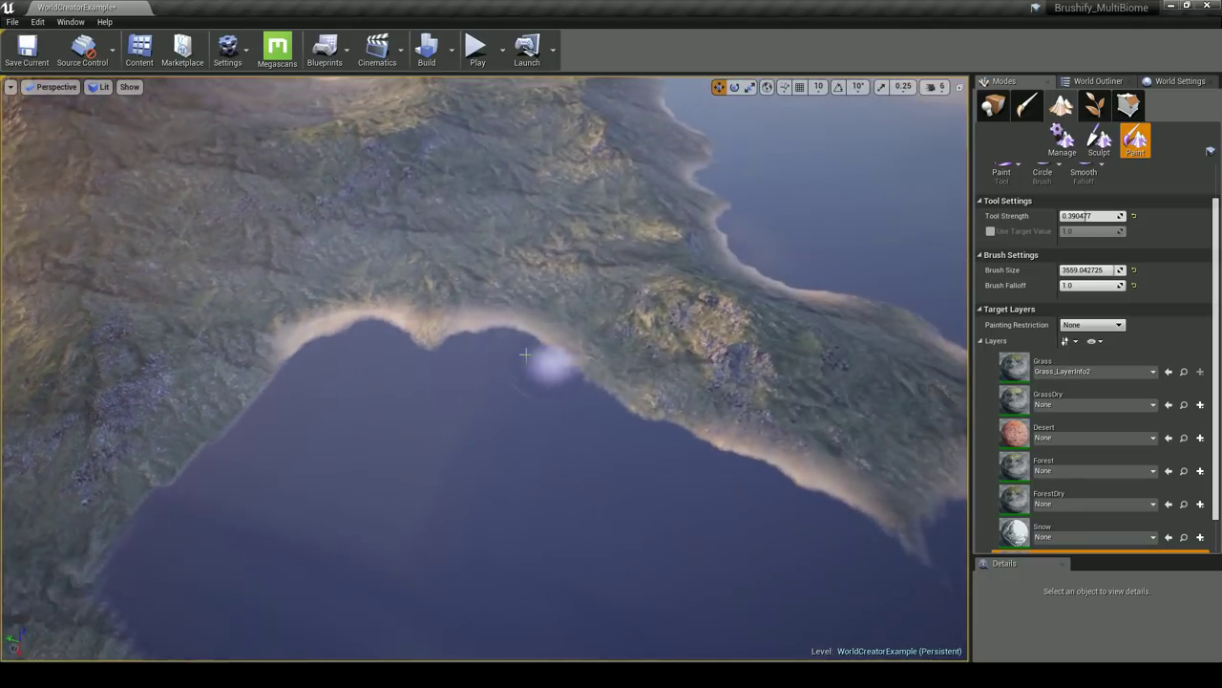
{"action": "mouse_move", "coordinate": [540, 352]}
{"action": "right_mouse_down"}
{"action": "mouse_move", "coordinate": [559, 346]}
{"action": "mouse_move", "coordinate": [618, 463]}
{"action": "right_mouse_up"}
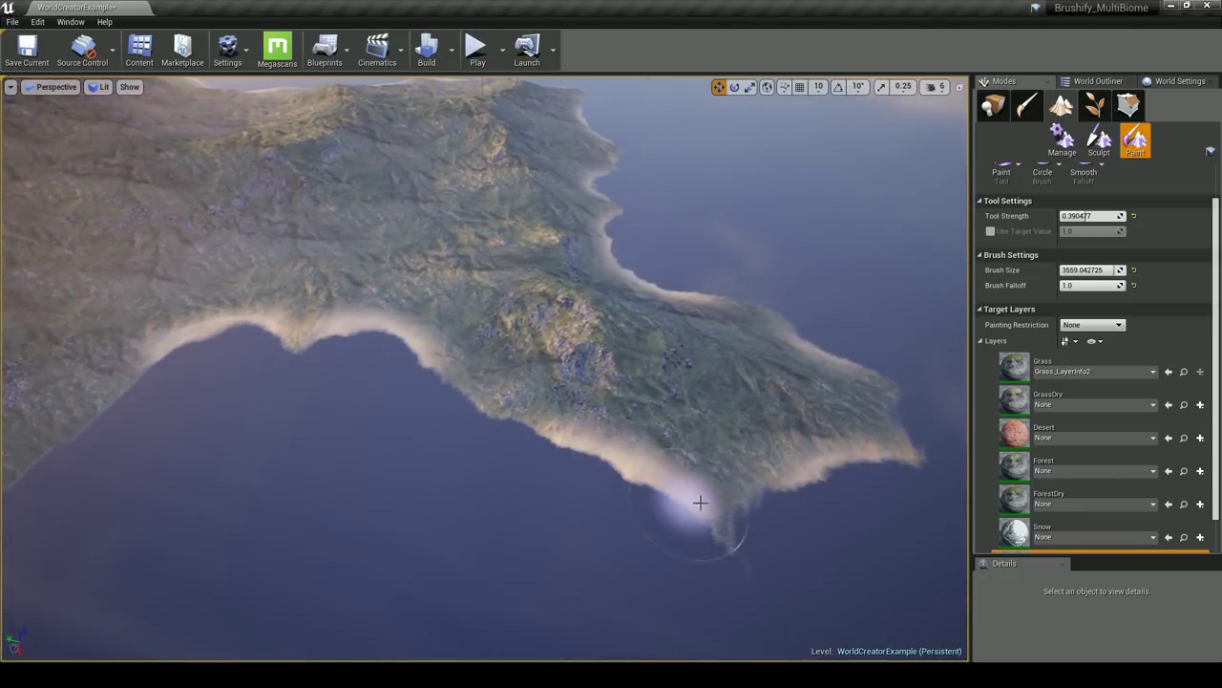
Paint Beach sand along the inner shore of the large bay beside the double-curved cove
{"action": "right_click_drag", "start_coordinate": [832, 344], "coordinate": [649, 342]}
{"action": "right_click_drag", "start_coordinate": [423, 412], "coordinate": [363, 415]}
{"action": "mouse_move", "coordinate": [403, 424]}
{"action": "left_mouse_down"}
{"action": "mouse_move", "coordinate": [394, 480]}
{"action": "mouse_move", "coordinate": [425, 387]}
{"action": "left_mouse_up"}
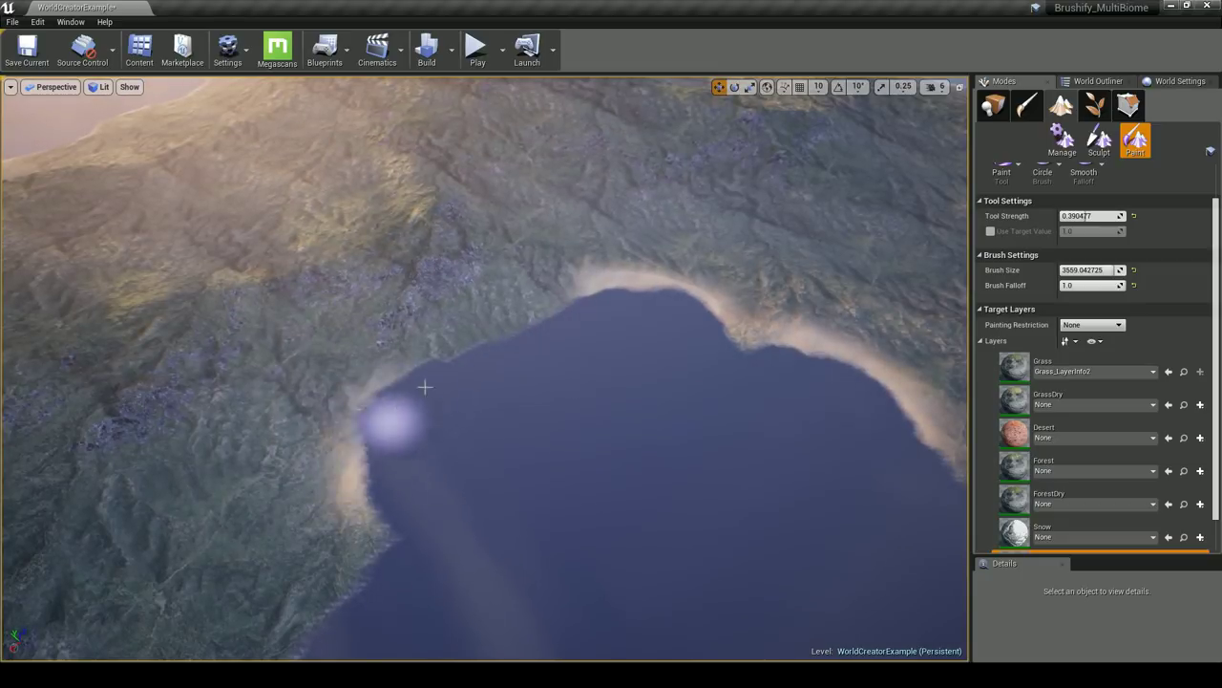
Paint wide Beach strips around the jagged headland beyond the large bay and along the crescent cove behind it
{"action": "right_click_drag", "start_coordinate": [388, 457], "coordinate": [570, 439]}
{"action": "left_click_drag", "start_coordinate": [420, 487], "coordinate": [248, 555]}
{"action": "right_click_drag", "start_coordinate": [415, 491], "coordinate": [395, 414]}
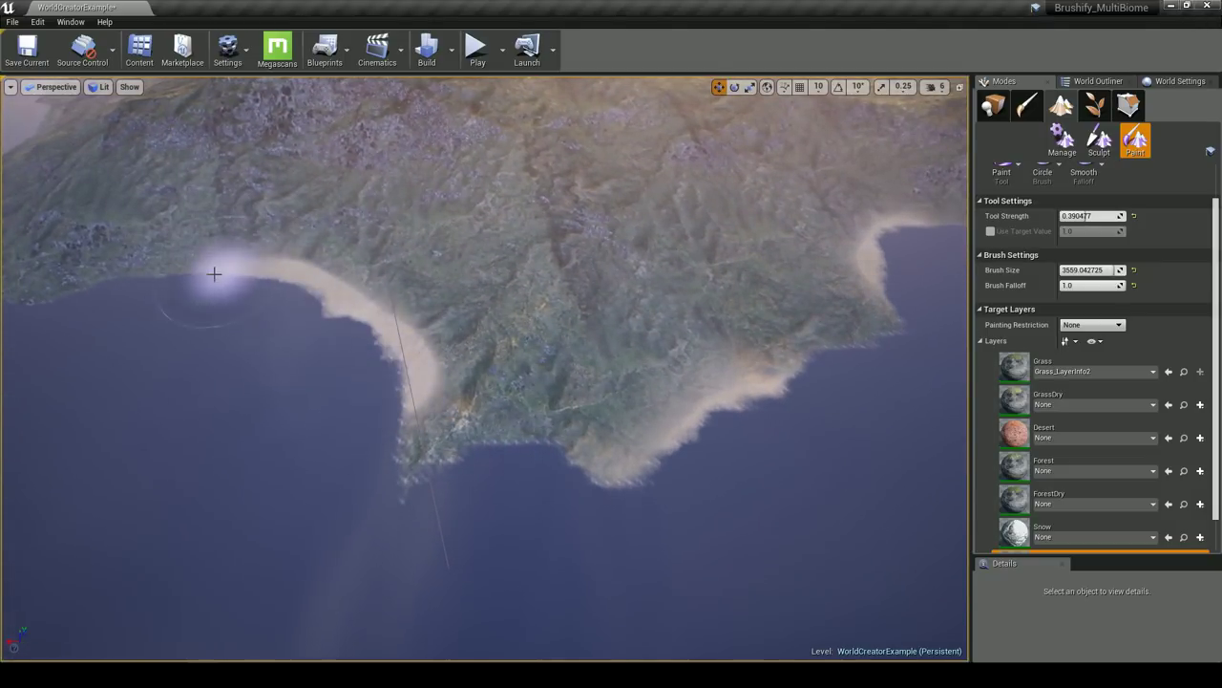
Paint Beach sand around the bays at the island's end and toward the neck of the narrow peninsula
{"action": "mouse_move", "coordinate": [369, 409]}
{"action": "right_mouse_down"}
{"action": "mouse_move", "coordinate": [249, 412]}
{"action": "mouse_move", "coordinate": [401, 399]}
{"action": "right_mouse_up"}
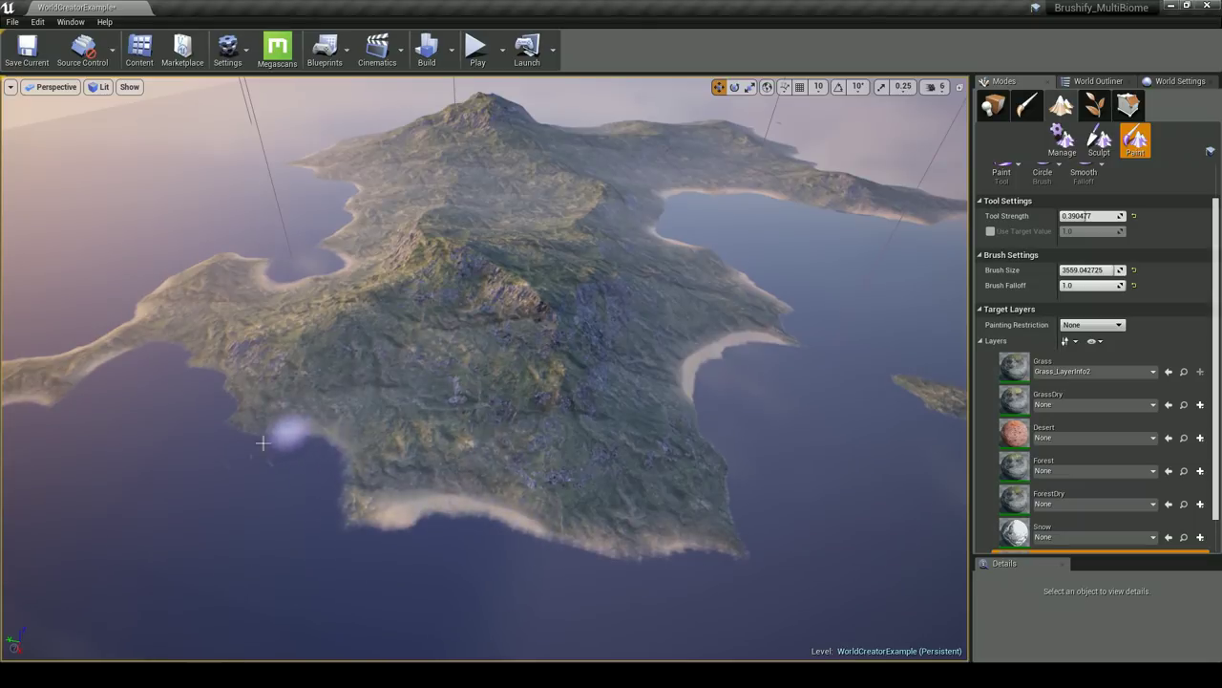
{"action": "right_click_drag", "start_coordinate": [303, 494], "coordinate": [503, 448]}
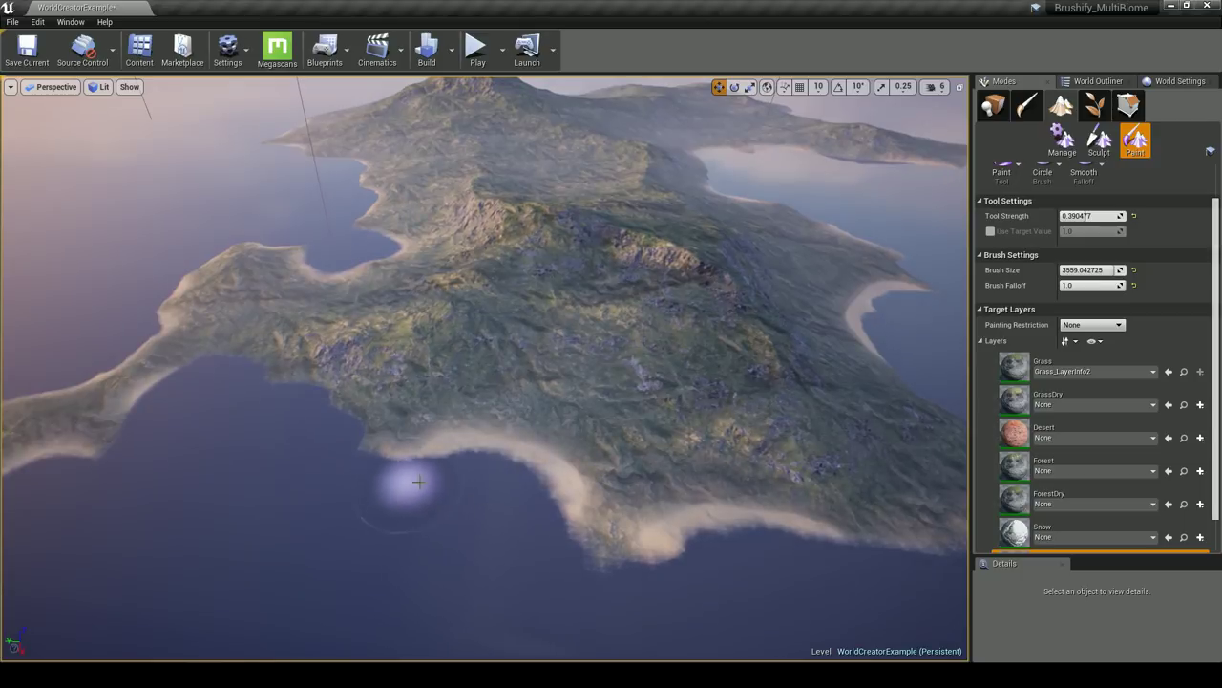
{"action": "right_click_drag", "start_coordinate": [466, 509], "coordinate": [509, 421]}
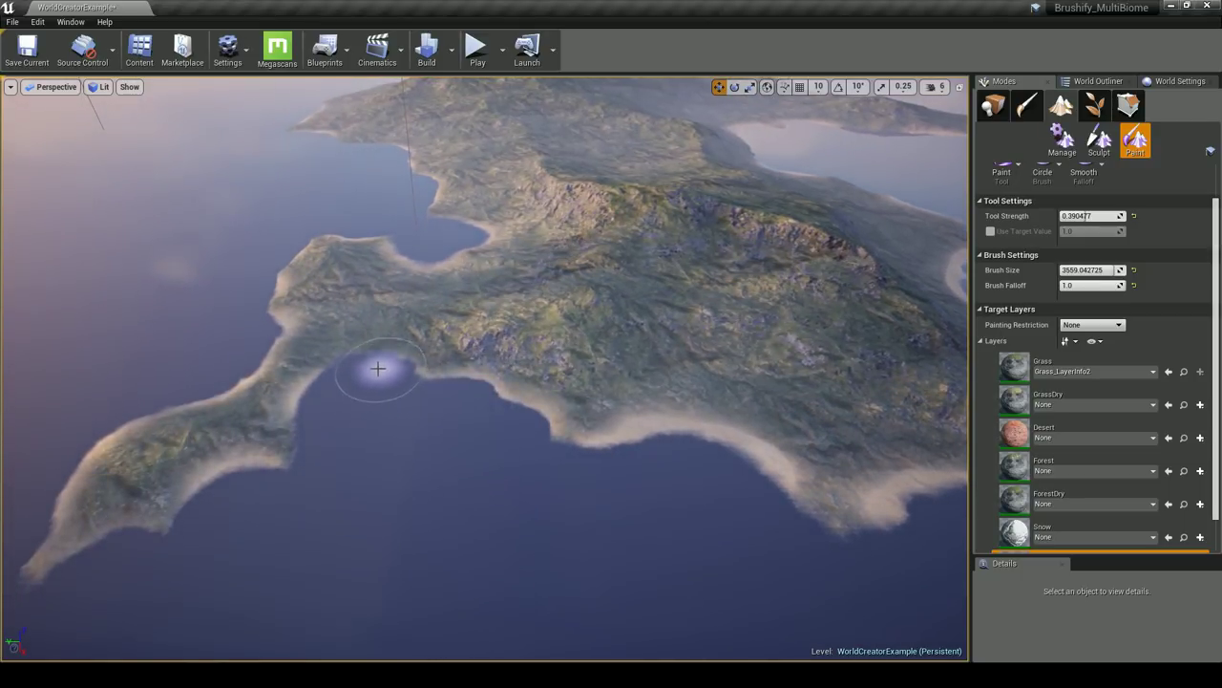
Paint Beach sand around the shores of the small offshore islet
{"action": "right_click_drag", "start_coordinate": [361, 384], "coordinate": [468, 375]}
{"action": "key", "text": "g"}
{"action": "mouse_move", "coordinate": [476, 432]}
{"action": "right_mouse_down"}
{"action": "mouse_move", "coordinate": [307, 430]}
{"action": "mouse_move", "coordinate": [530, 472]}
{"action": "mouse_move", "coordinate": [557, 513]}
{"action": "mouse_move", "coordinate": [611, 501]}
{"action": "mouse_move", "coordinate": [697, 512]}
{"action": "right_mouse_up"}
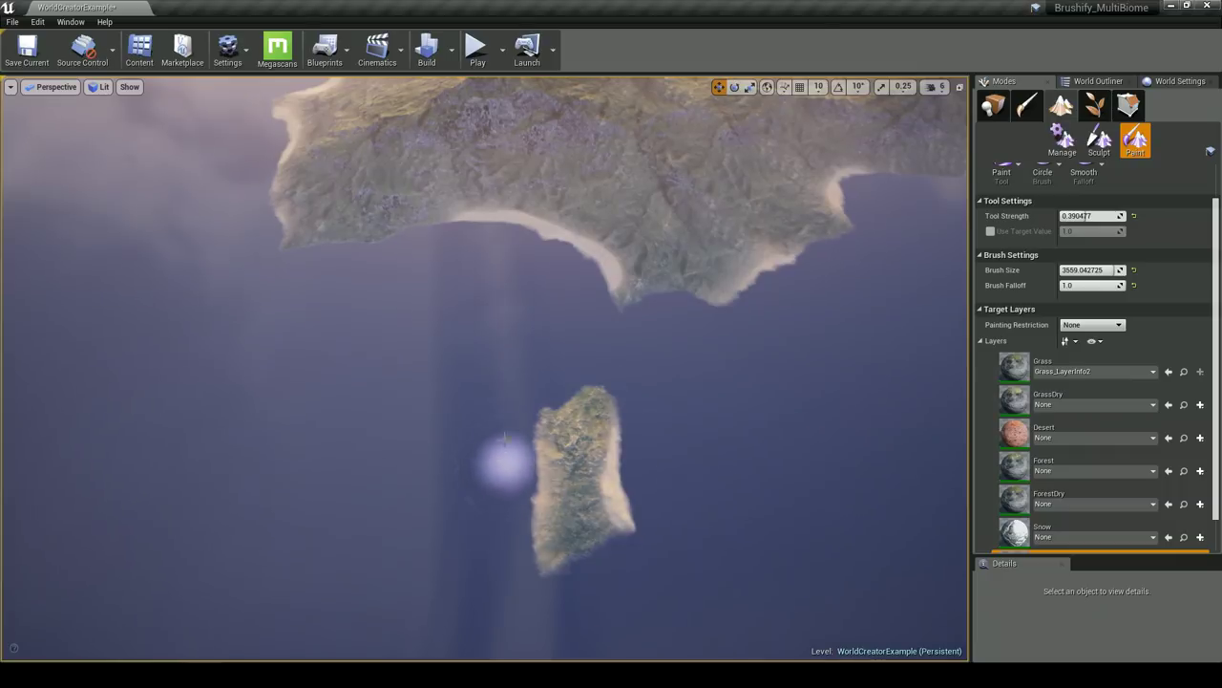
{"action": "right_click_drag", "start_coordinate": [584, 465], "coordinate": [462, 593]}
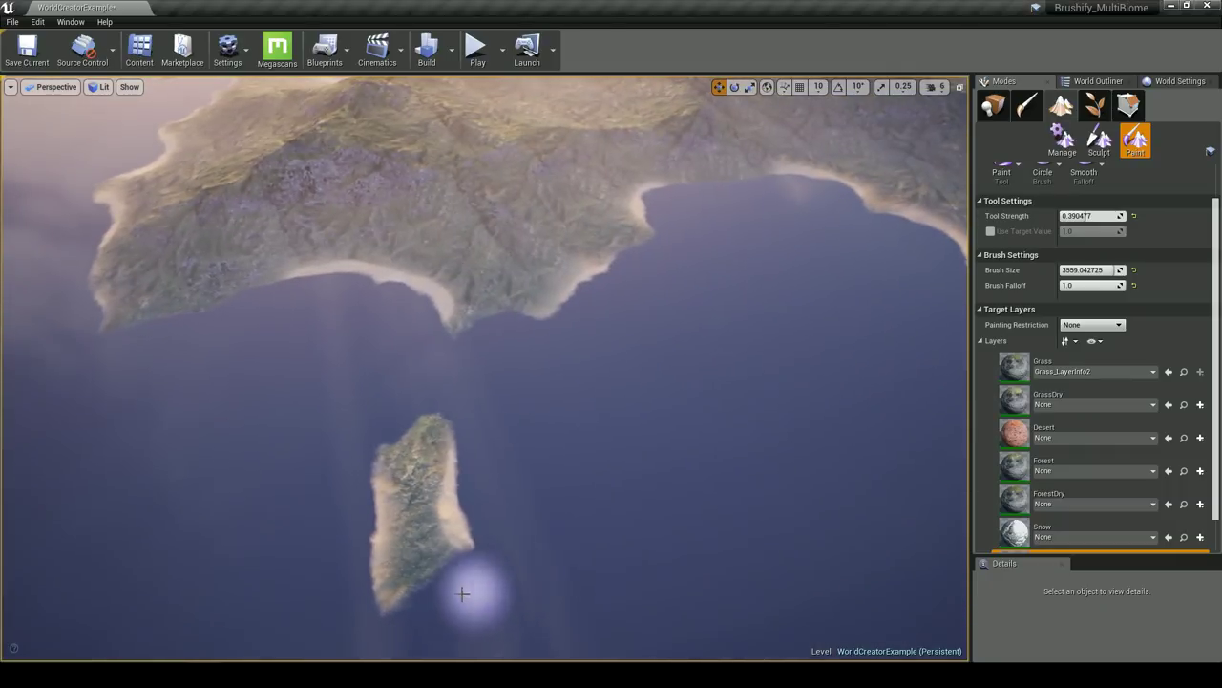
{"action": "mouse_move", "coordinate": [618, 493]}
{"action": "right_mouse_down"}
{"action": "mouse_move", "coordinate": [674, 420]}
{"action": "mouse_move", "coordinate": [731, 397]}
{"action": "mouse_move", "coordinate": [430, 396]}
{"action": "mouse_move", "coordinate": [387, 382]}
{"action": "right_mouse_up"}
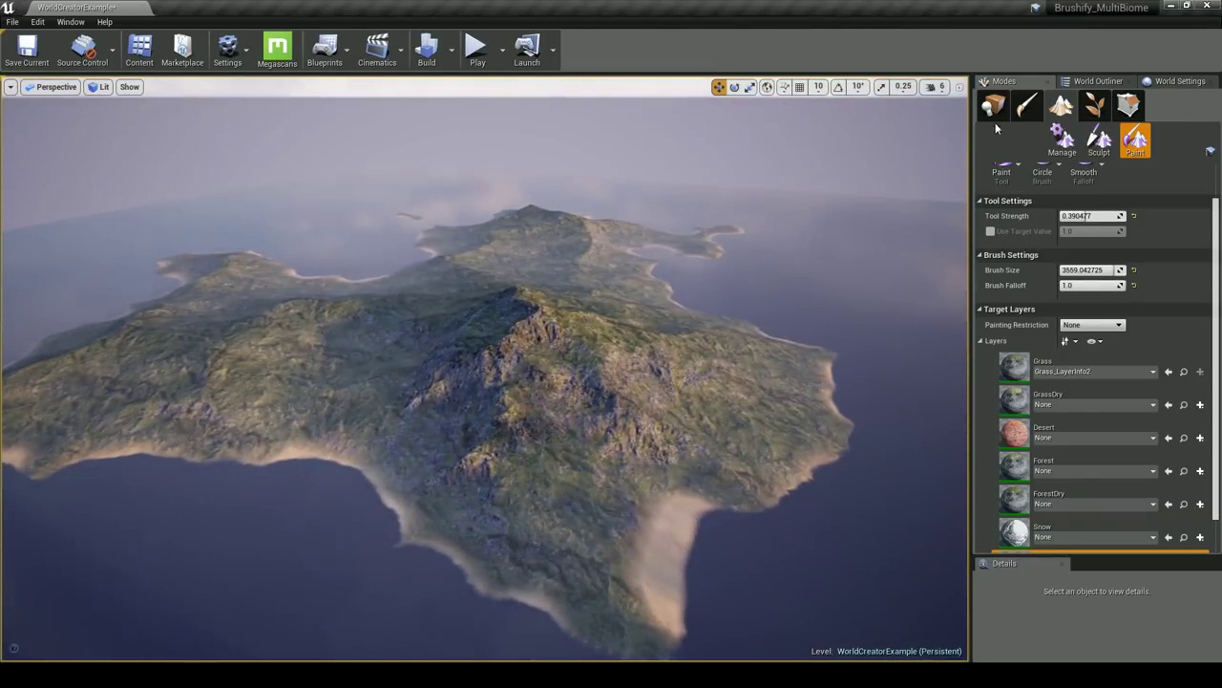
Leave landscape editing for actor placement and save the WorldCreatorExample level
{"action": "left_click", "coordinate": [993, 106]}
{"action": "mouse_move", "coordinate": [735, 310]}
{"action": "right_mouse_down"}
{"action": "mouse_move", "coordinate": [697, 291]}
{"action": "mouse_move", "coordinate": [693, 330]}
{"action": "right_mouse_up"}
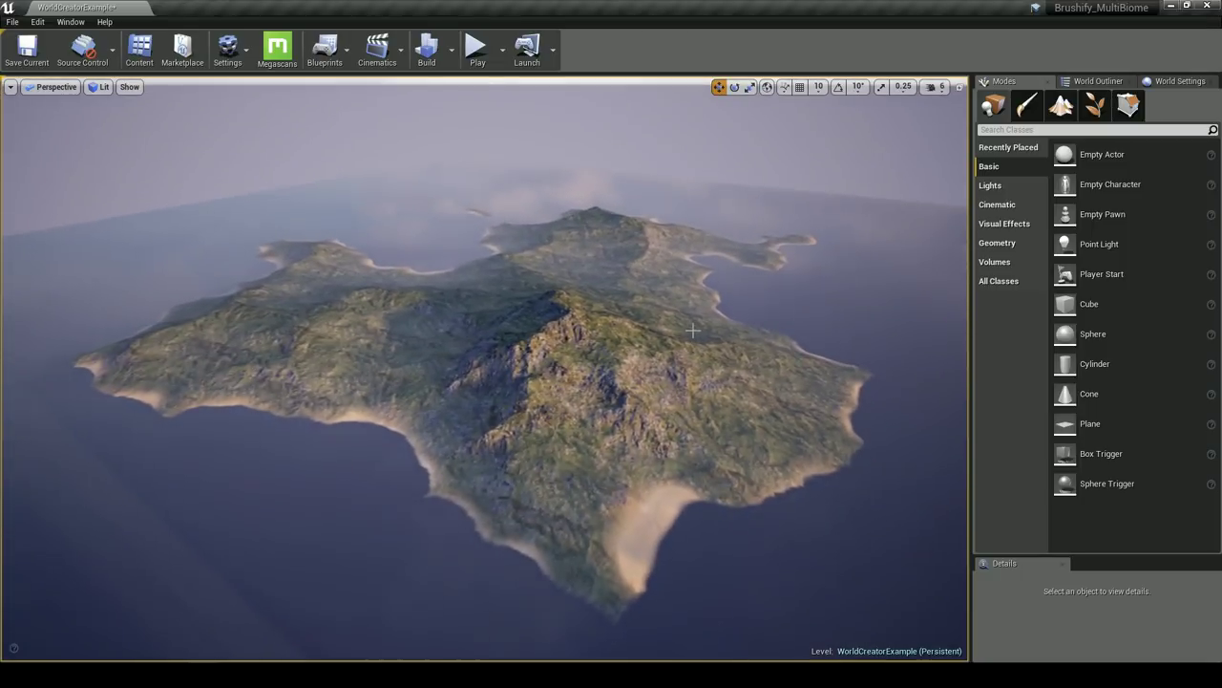
{"action": "key", "text": "ctrl+s"}
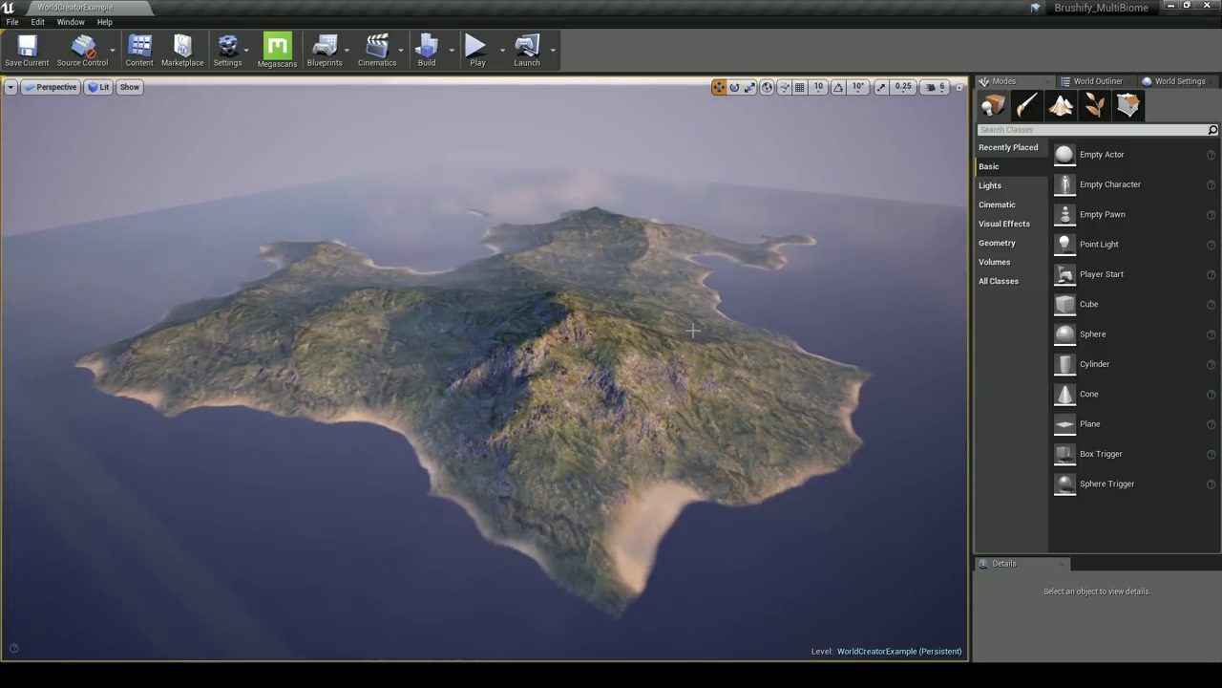
Examine the painted coastline and overall island terrain from several sides
{"action": "key", "text": "alt+z"}
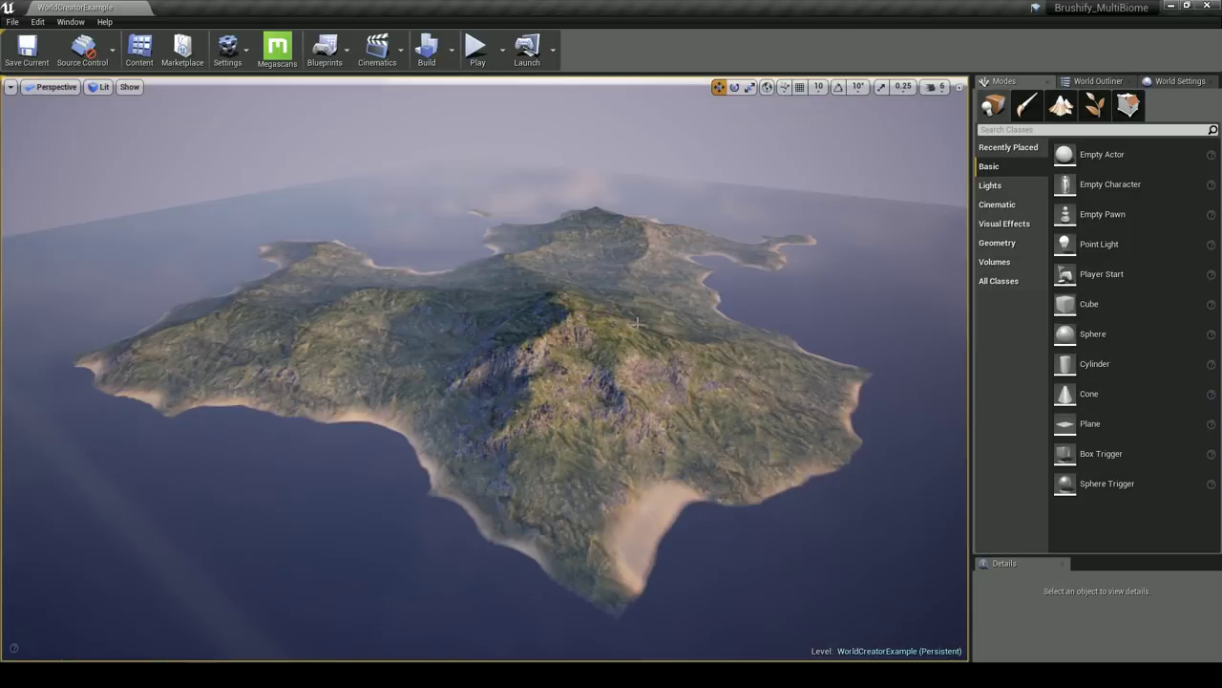
{"action": "right_click_drag", "start_coordinate": [612, 363], "coordinate": [941, 364]}
{"action": "key", "text": "w"}
{"action": "key", "text": "s"}
{"action": "key", "text": "a"}
{"action": "key", "text": "w"}
{"action": "right_click_drag", "start_coordinate": [637, 324], "coordinate": [614, 342]}
{"action": "key", "text": "s"}
{"action": "key", "text": "alt+z"}
{"action": "key", "text": "alt+z"}
{"action": "key", "text": "w"}
{"action": "right_click_drag", "start_coordinate": [438, 336], "coordinate": [439, 336]}
{"action": "key", "text": "a"}
{"action": "key", "text": "w"}
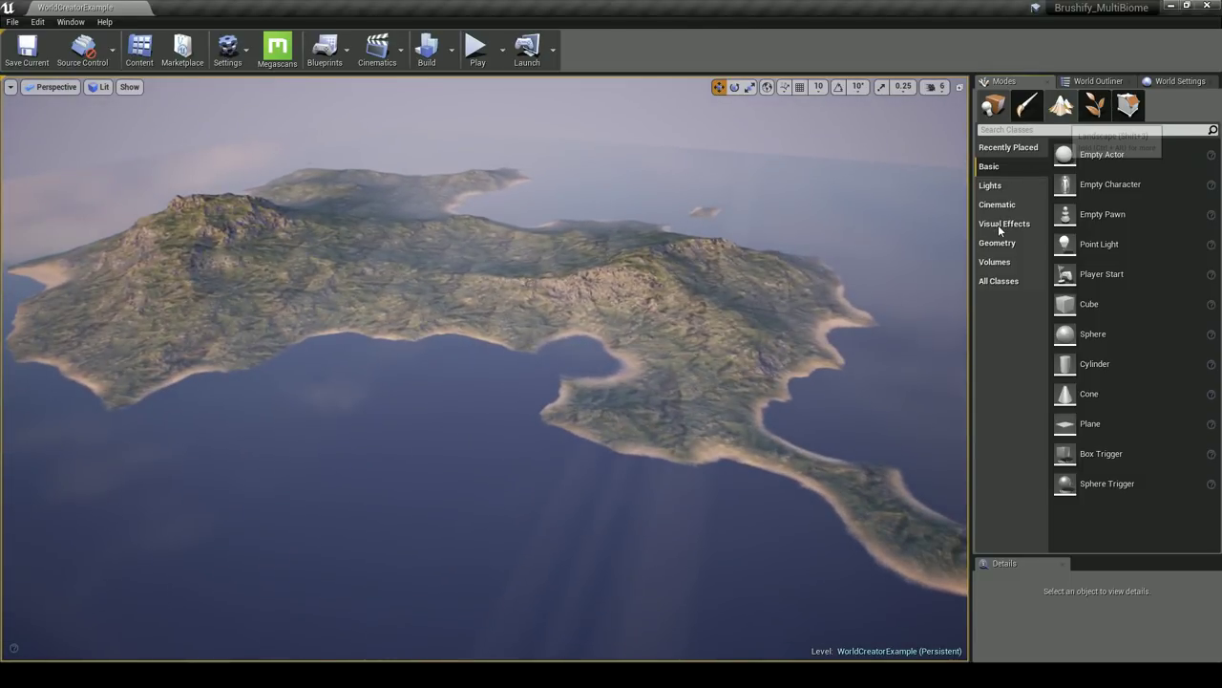
Create a layer info object for the Forest paint layer, named Forest_LayerInfo, in the WorldCreatorExample Layerinfos folder
{"action": "key", "text": "shift+3"}
{"action": "scroll", "coordinate": [1059, 410], "scroll_direction": "down", "scroll_amount": 3}
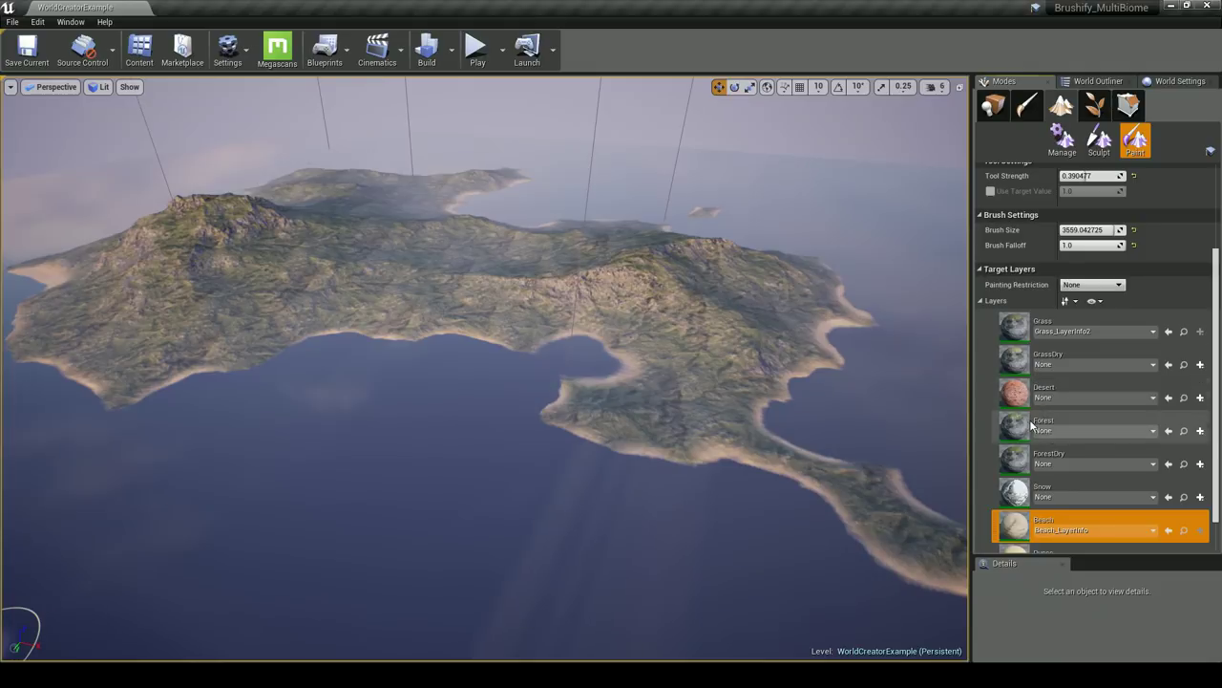
{"action": "left_click", "coordinate": [1051, 432]}
{"action": "left_click", "coordinate": [1051, 435]}
{"action": "left_click", "coordinate": [1017, 432]}
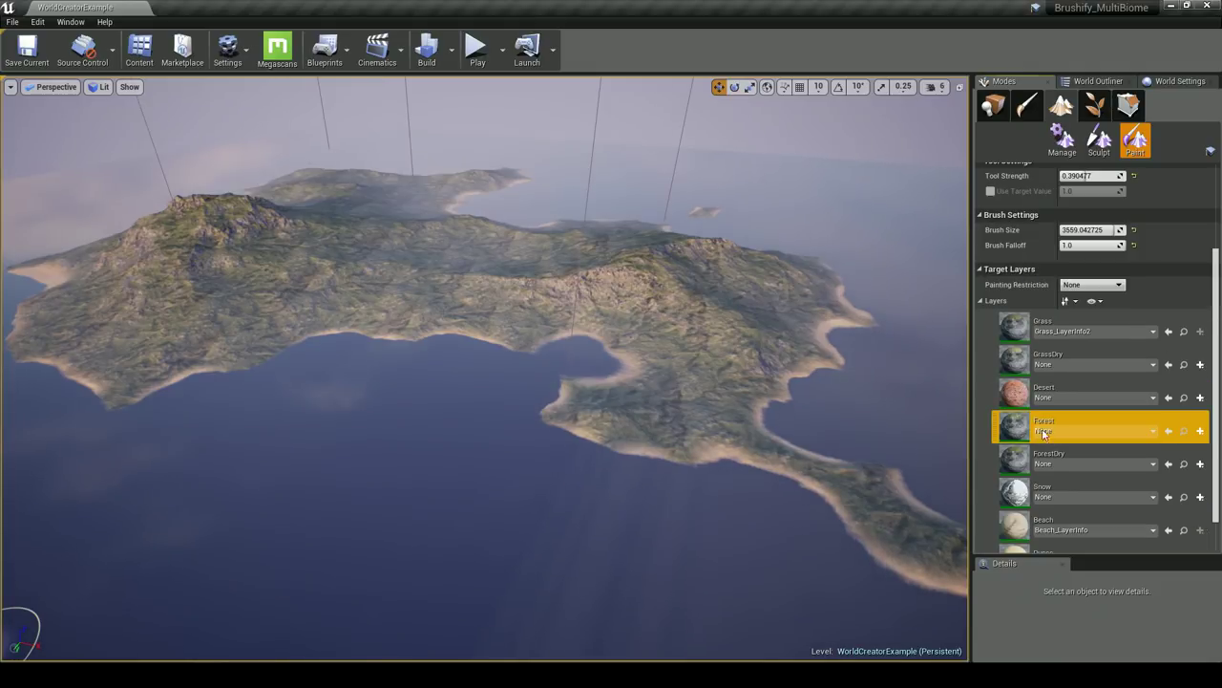
{"action": "left_click", "coordinate": [1184, 445]}
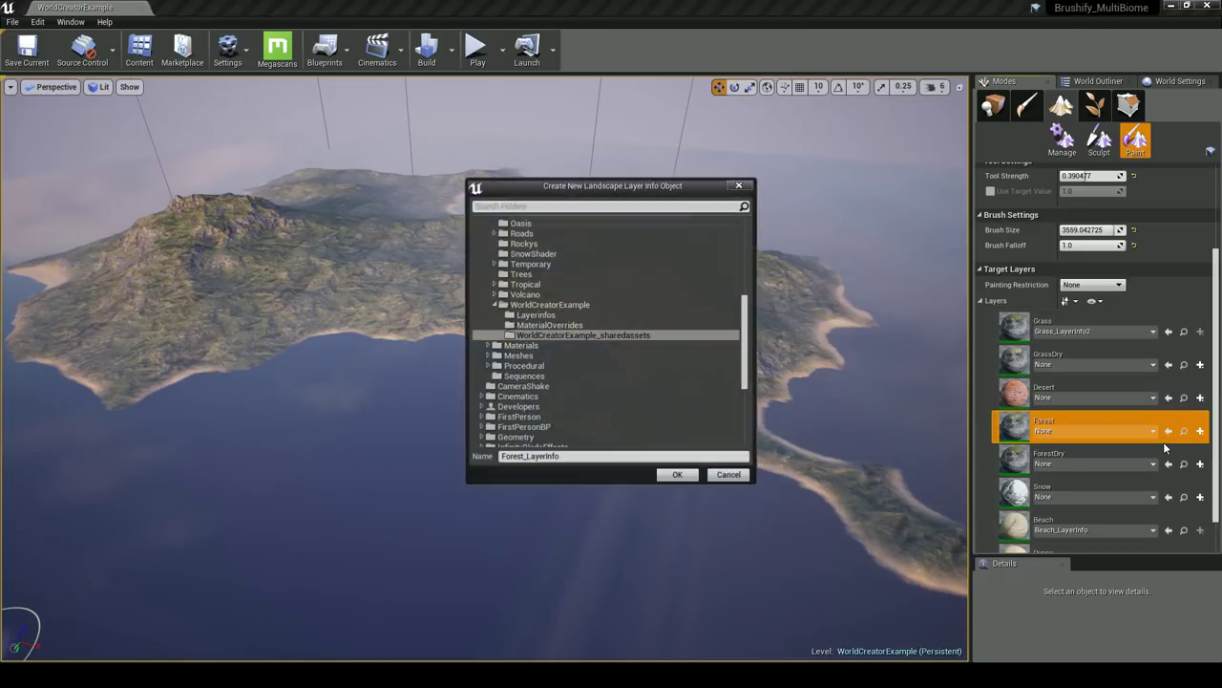
{"action": "left_click", "coordinate": [582, 314]}
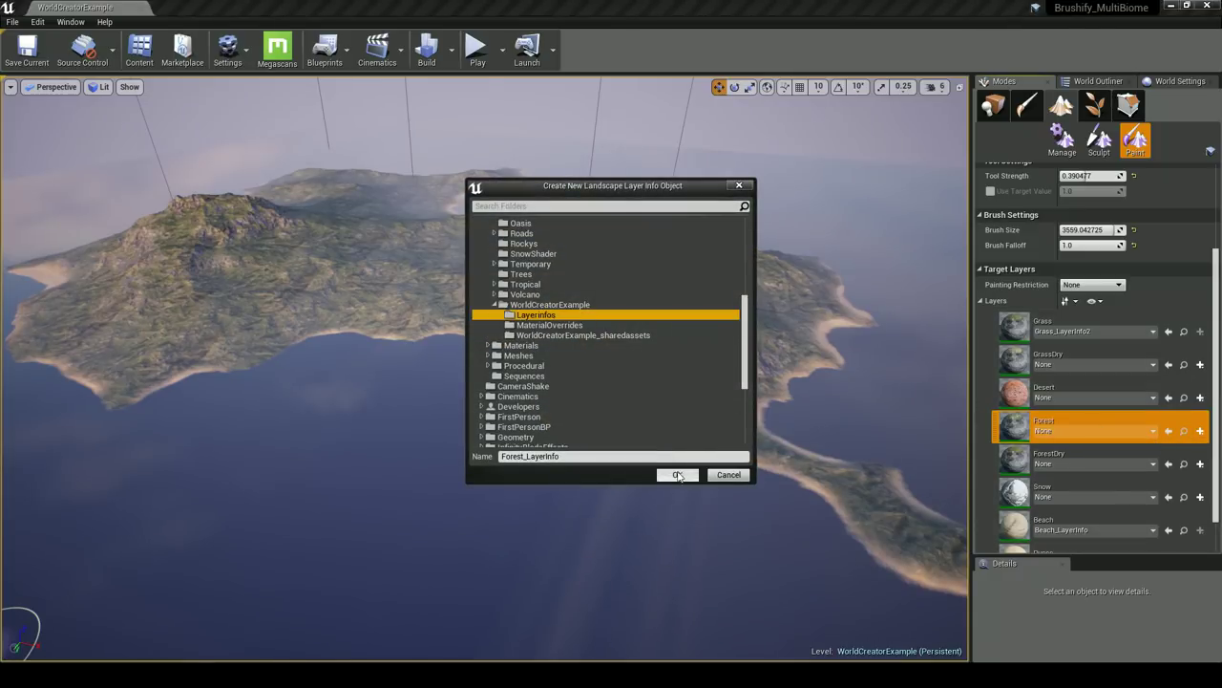
{"action": "left_click", "coordinate": [682, 475]}
Save the Forest_LayerInfo asset and close the Content Browser
{"action": "right_click", "coordinate": [672, 264]}
{"action": "mouse_move", "coordinate": [713, 353]}
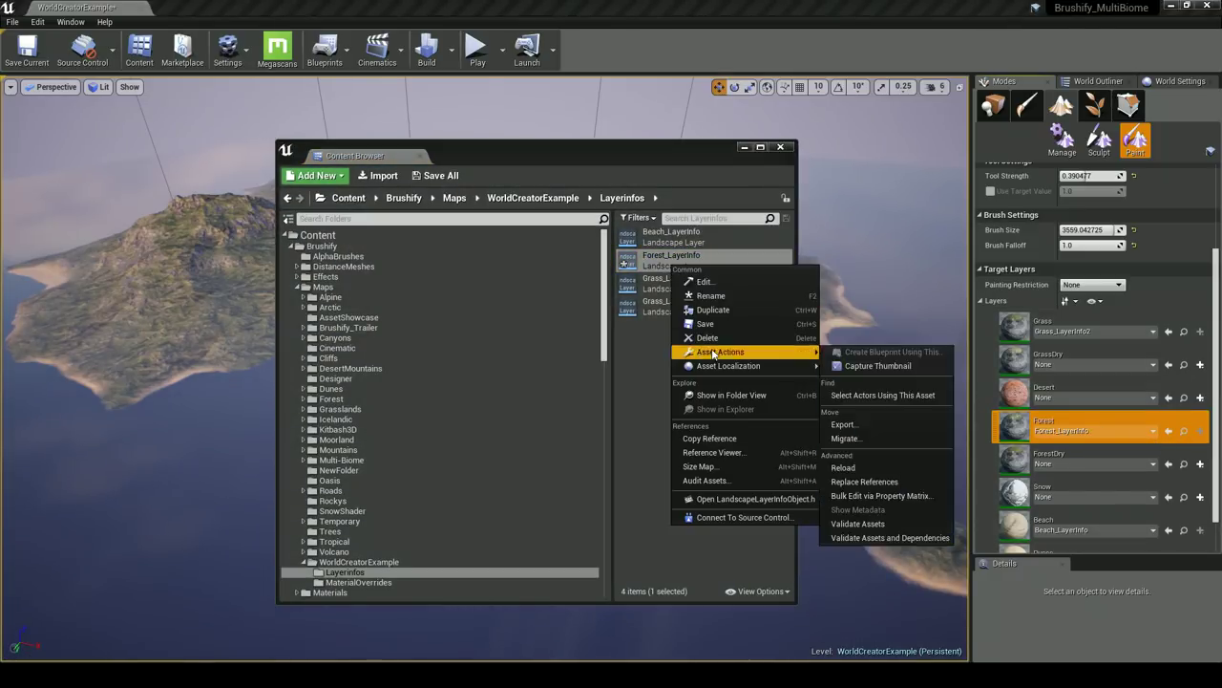
{"action": "left_click", "coordinate": [704, 325]}
{"action": "left_click", "coordinate": [780, 147]}
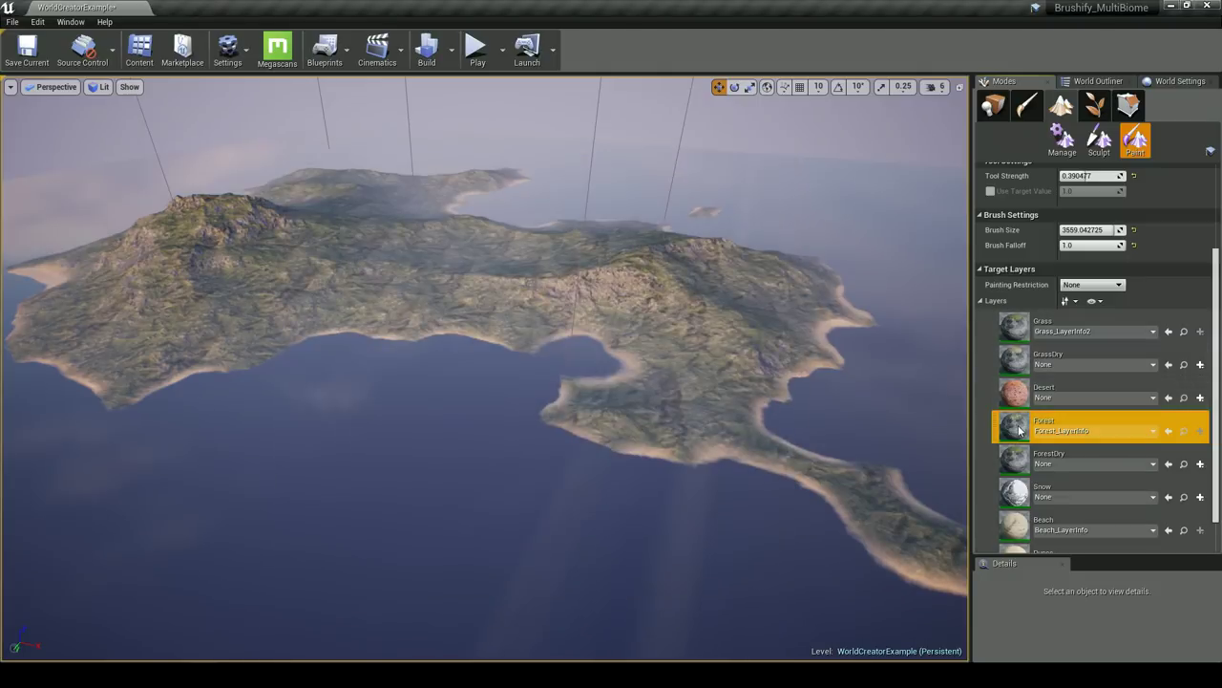
Paint a Forest patch on the lowland between the rounded cove and the opposite shore
{"action": "key", "text": "w"}
{"action": "right_click_drag", "start_coordinate": [636, 360], "coordinate": [678, 377]}
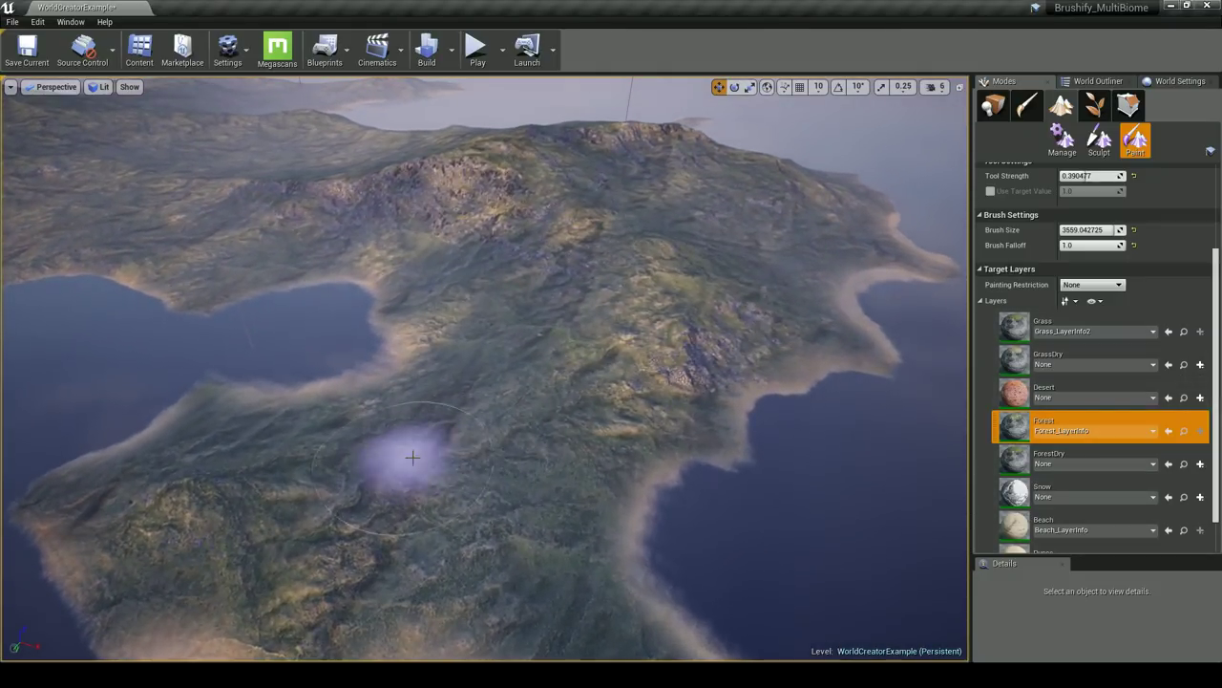
{"action": "left_click_drag", "start_coordinate": [412, 456], "coordinate": [473, 465]}
{"action": "scroll", "coordinate": [595, 415], "scroll_direction": "up", "scroll_amount": 5}
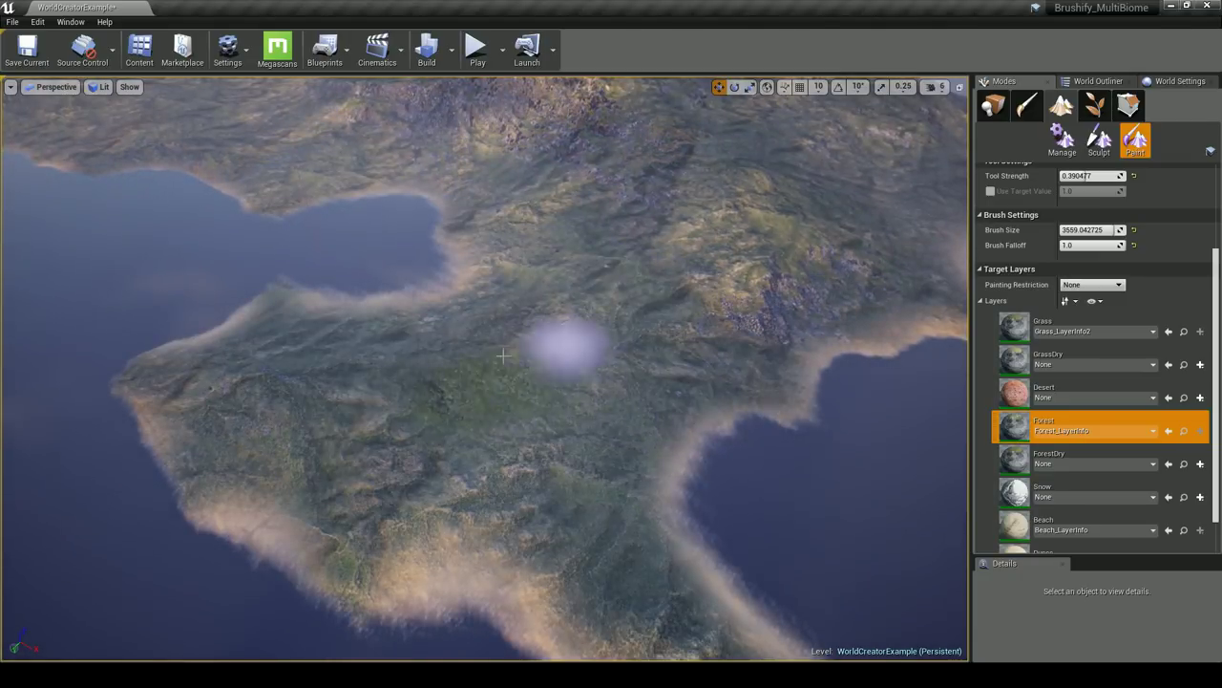
{"action": "mouse_move", "coordinate": [715, 296]}
{"action": "right_mouse_down"}
{"action": "mouse_move", "coordinate": [769, 297]}
{"action": "mouse_move", "coordinate": [717, 300]}
{"action": "right_mouse_up"}
{"action": "key", "text": "a"}
{"action": "key", "text": "s"}
{"action": "key", "text": "w"}
{"action": "right_click_drag", "start_coordinate": [590, 414], "coordinate": [625, 418]}
{"action": "key", "text": "s"}
{"action": "key", "text": "w"}
{"action": "scroll", "coordinate": [1054, 330], "scroll_direction": "up", "scroll_amount": 1}
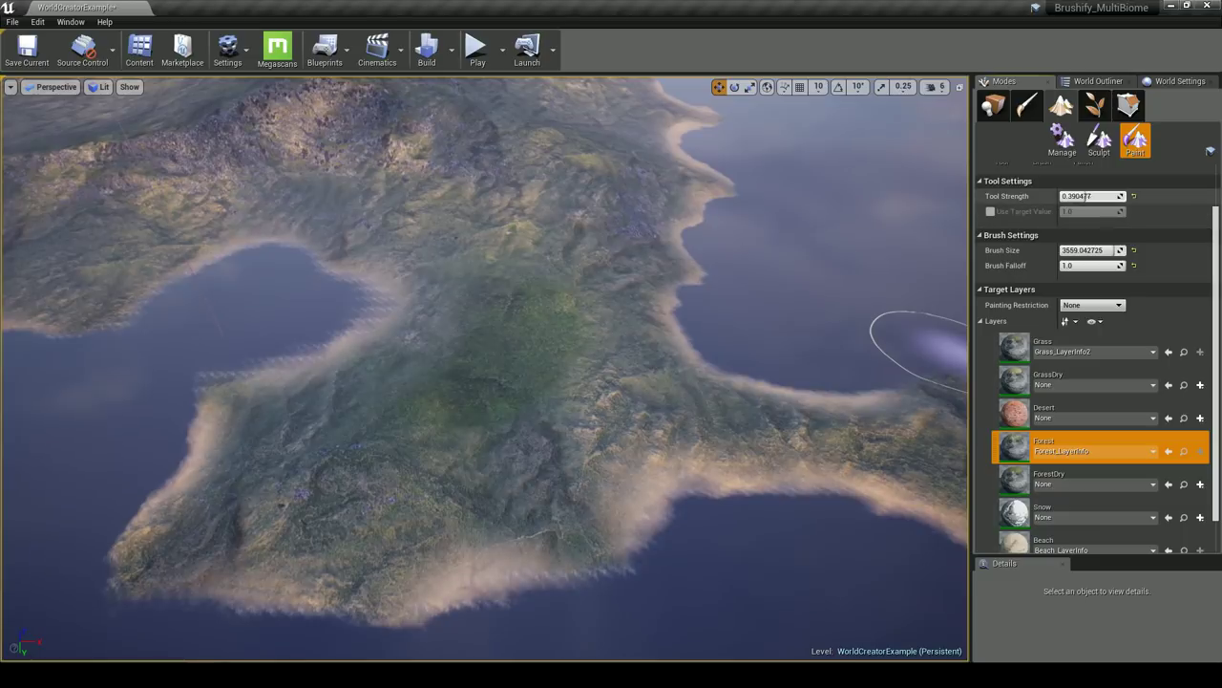
Set the tool strength to 0.209525 and paint softer Forest patches around the rounded cove and below the rocky ridge
{"action": "left_click_drag", "start_coordinate": [1089, 196], "coordinate": [1074, 196]}
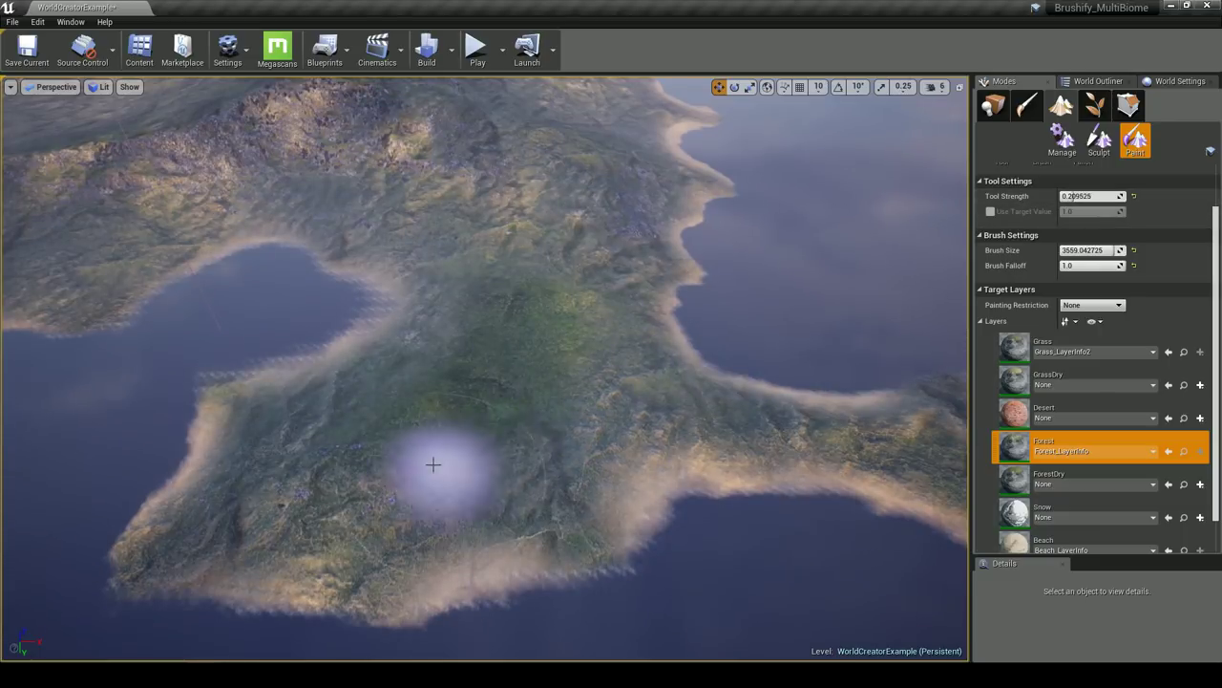
{"action": "right_click_drag", "start_coordinate": [726, 388], "coordinate": [594, 285]}
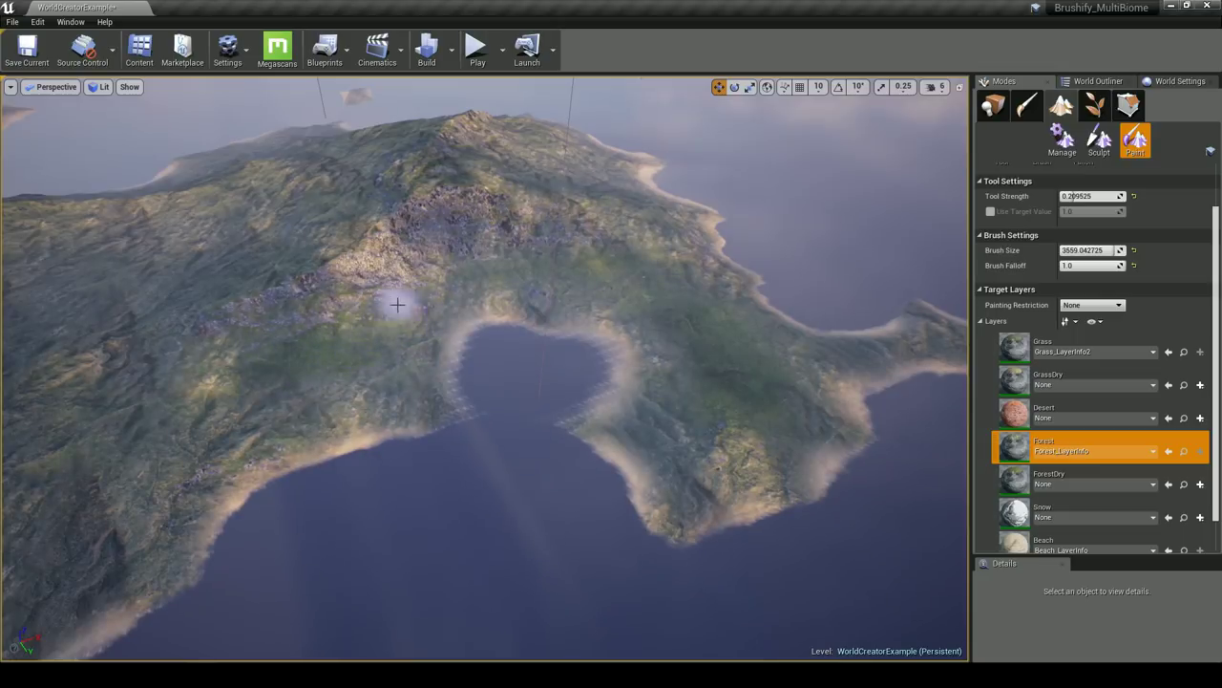
{"action": "key", "text": "a"}
{"action": "right_click_drag", "start_coordinate": [243, 376], "coordinate": [489, 321]}
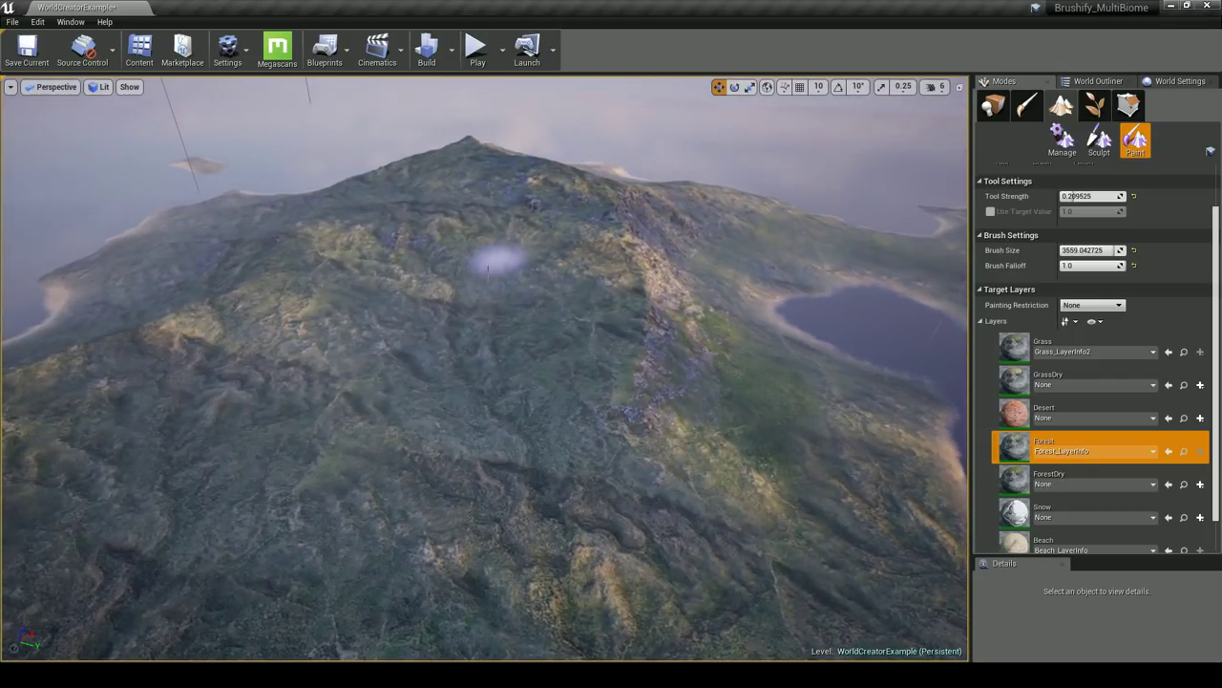
Paint Forest patches on the hillside behind the rocky ridge and across its upper slope
{"action": "mouse_move", "coordinate": [541, 281]}
{"action": "left_mouse_down"}
{"action": "mouse_move", "coordinate": [559, 321]}
{"action": "mouse_move", "coordinate": [467, 216]}
{"action": "mouse_move", "coordinate": [619, 354]}
{"action": "mouse_move", "coordinate": [528, 350]}
{"action": "left_mouse_up"}
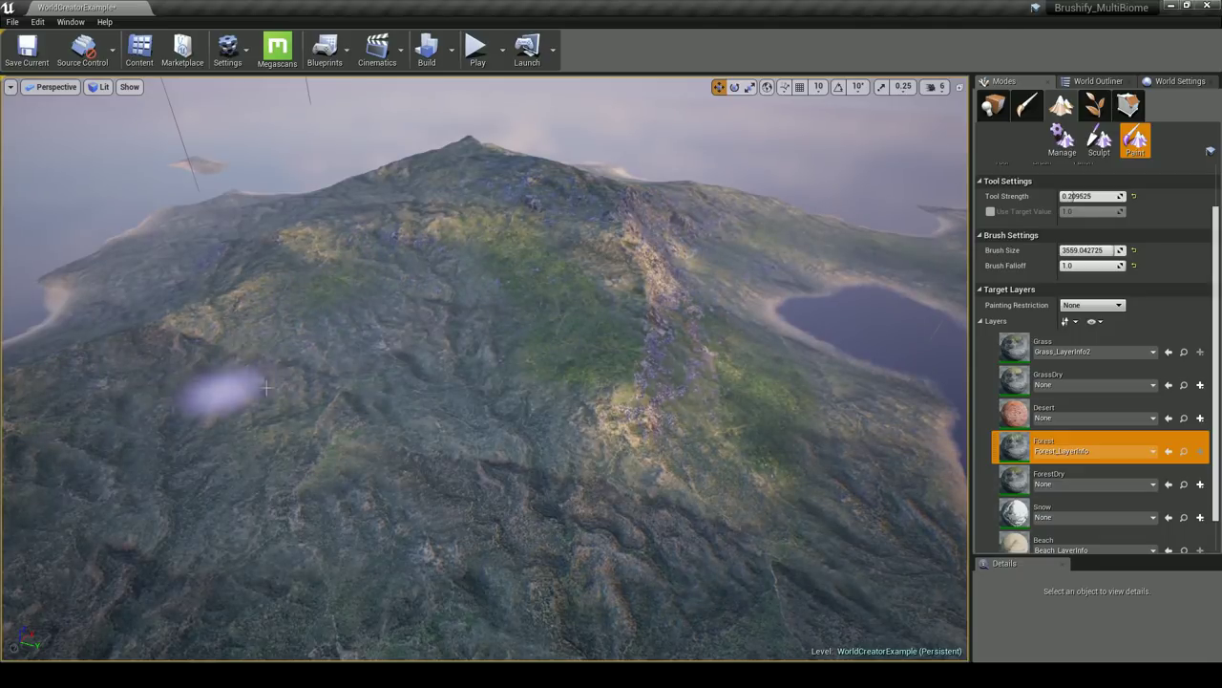
{"action": "mouse_move", "coordinate": [326, 326]}
{"action": "left_mouse_down"}
{"action": "mouse_move", "coordinate": [109, 468]}
{"action": "mouse_move", "coordinate": [282, 340]}
{"action": "mouse_move", "coordinate": [622, 446]}
{"action": "left_mouse_up"}
{"action": "mouse_move", "coordinate": [621, 446]}
{"action": "right_mouse_down"}
{"action": "mouse_move", "coordinate": [606, 468]}
{"action": "mouse_move", "coordinate": [754, 516]}
{"action": "mouse_move", "coordinate": [659, 492]}
{"action": "mouse_move", "coordinate": [754, 506]}
{"action": "mouse_move", "coordinate": [740, 515]}
{"action": "right_mouse_up"}
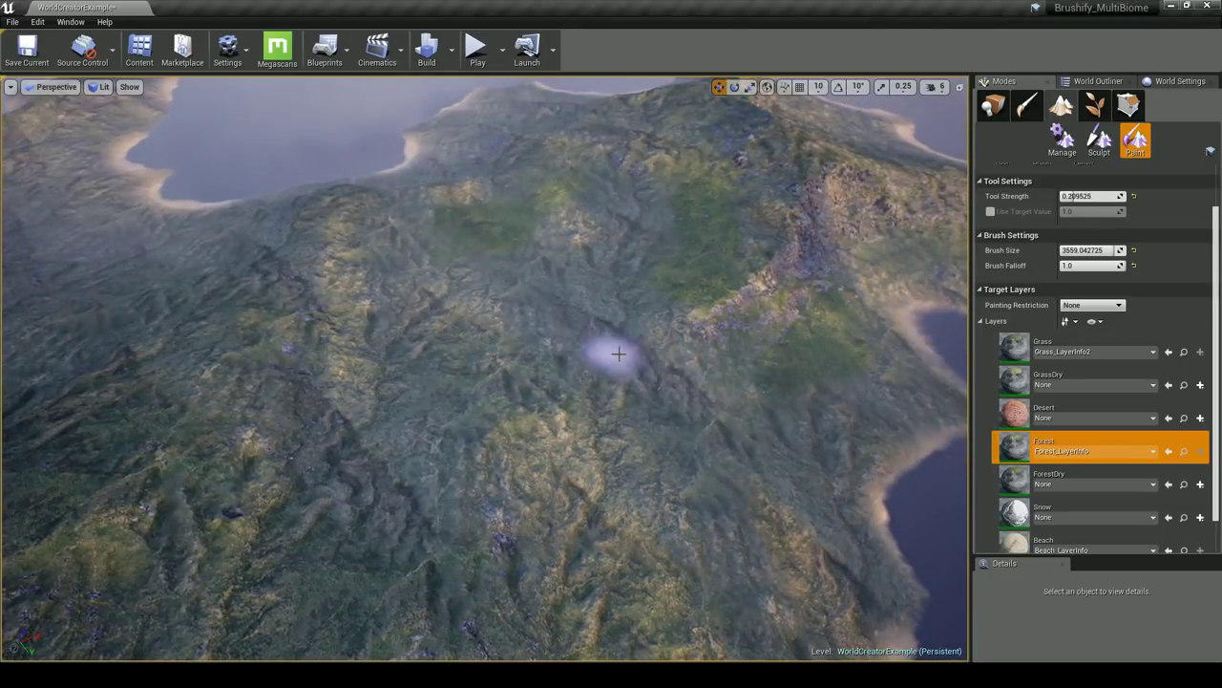
Paint Forest strips along the hillside ridges and gullies between the large bay and the rocky ridge
{"action": "right_click_drag", "start_coordinate": [368, 370], "coordinate": [382, 372]}
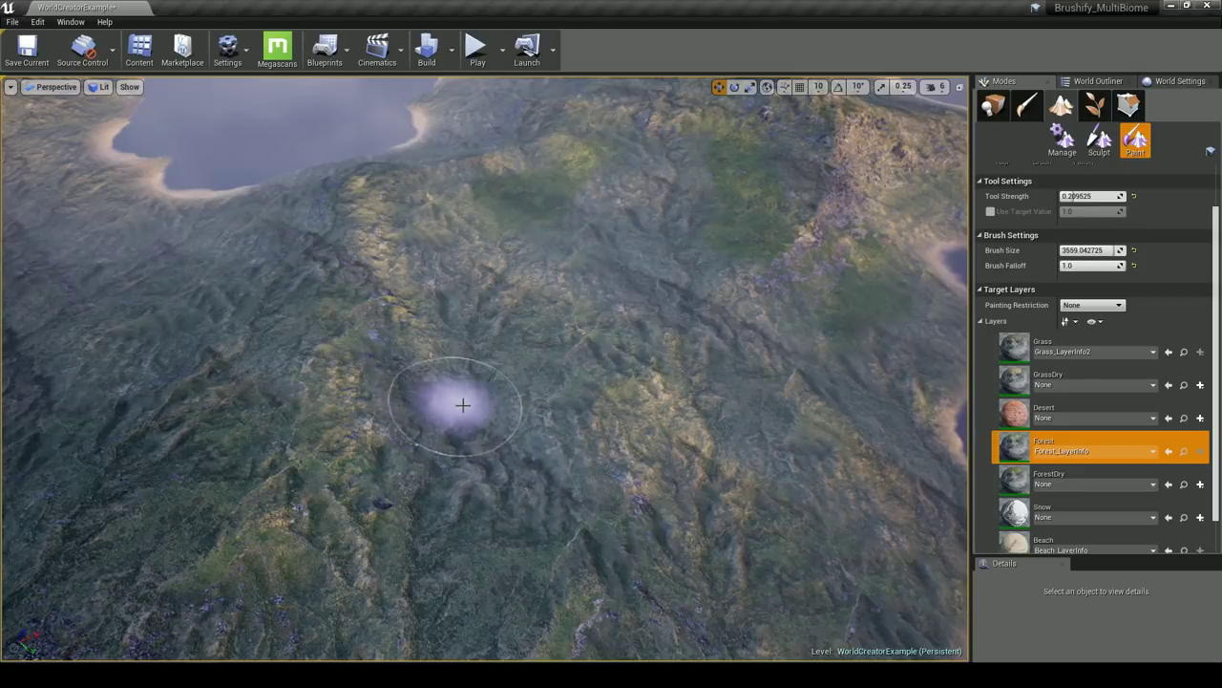
{"action": "mouse_move", "coordinate": [437, 390]}
{"action": "left_mouse_down"}
{"action": "mouse_move", "coordinate": [464, 396]}
{"action": "mouse_move", "coordinate": [541, 477]}
{"action": "mouse_move", "coordinate": [484, 330]}
{"action": "mouse_move", "coordinate": [587, 455]}
{"action": "mouse_move", "coordinate": [564, 420]}
{"action": "mouse_move", "coordinate": [544, 439]}
{"action": "mouse_move", "coordinate": [597, 420]}
{"action": "mouse_move", "coordinate": [429, 311]}
{"action": "left_mouse_up"}
{"action": "left_click_drag", "start_coordinate": [308, 244], "coordinate": [302, 311]}
{"action": "left_click_drag", "start_coordinate": [357, 253], "coordinate": [382, 284]}
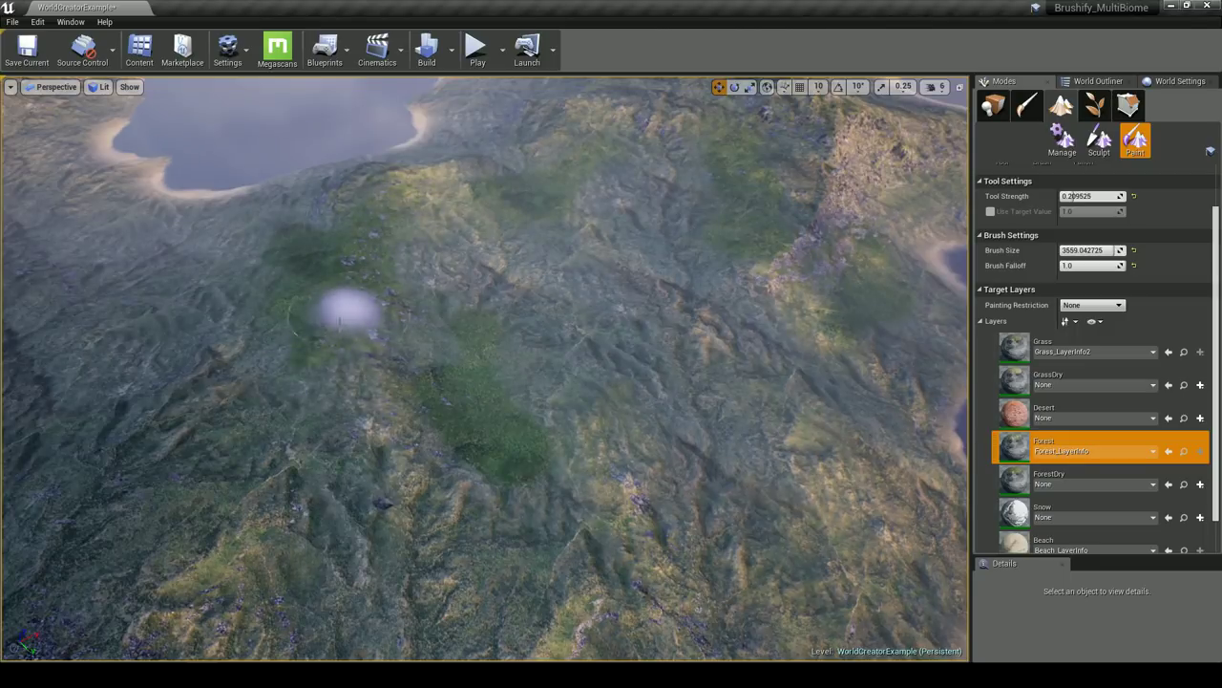
{"action": "left_click_drag", "start_coordinate": [339, 322], "coordinate": [305, 368]}
{"action": "mouse_move", "coordinate": [199, 382]}
{"action": "left_mouse_down"}
{"action": "mouse_move", "coordinate": [213, 363]}
{"action": "mouse_move", "coordinate": [185, 419]}
{"action": "mouse_move", "coordinate": [166, 363]}
{"action": "mouse_move", "coordinate": [216, 333]}
{"action": "mouse_move", "coordinate": [129, 316]}
{"action": "left_mouse_up"}
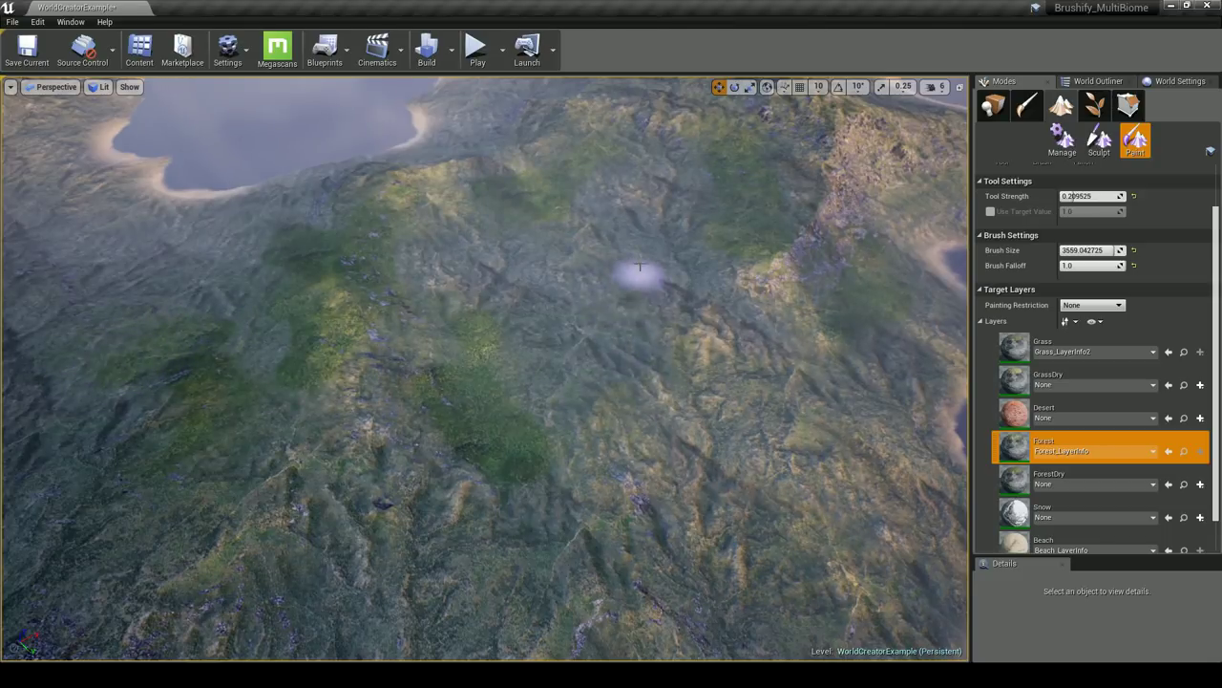
{"action": "mouse_move", "coordinate": [489, 280]}
{"action": "left_mouse_down"}
{"action": "mouse_move", "coordinate": [586, 452]}
{"action": "mouse_move", "coordinate": [599, 327]}
{"action": "mouse_move", "coordinate": [554, 427]}
{"action": "mouse_move", "coordinate": [577, 526]}
{"action": "mouse_move", "coordinate": [471, 536]}
{"action": "mouse_move", "coordinate": [754, 402]}
{"action": "mouse_move", "coordinate": [755, 325]}
{"action": "left_mouse_up"}
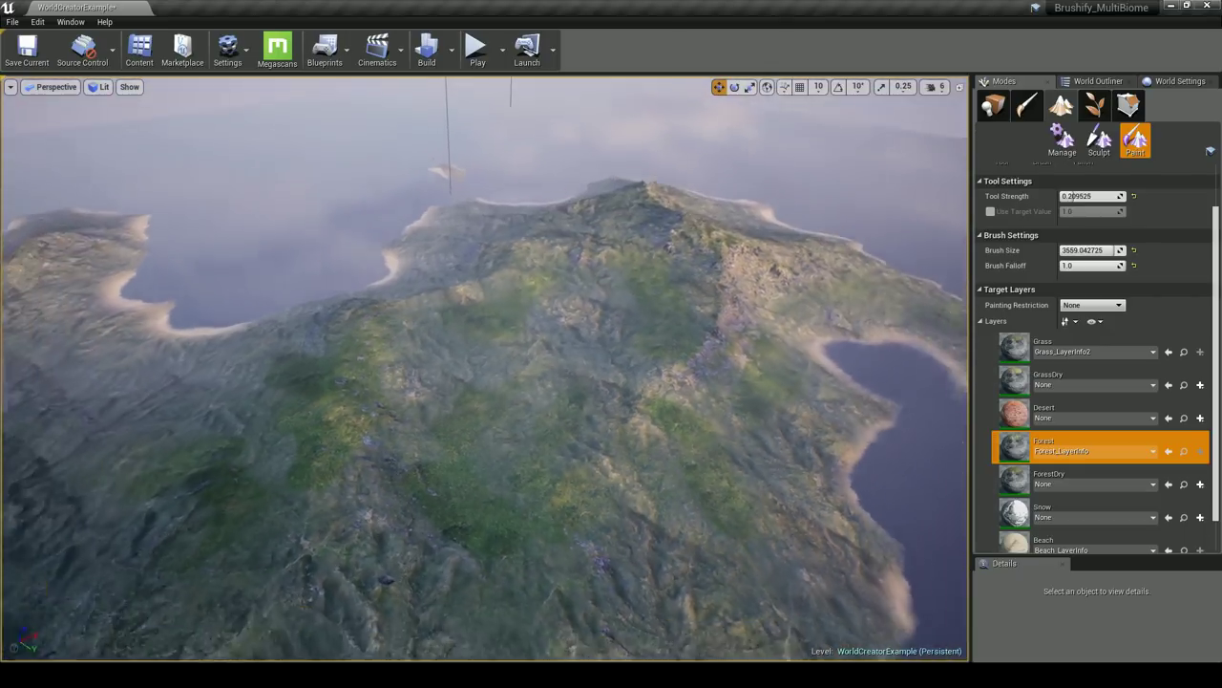
Extend the Forest painting across the island's central hills toward the tall rocky mountain
{"action": "mouse_move", "coordinate": [604, 354]}
{"action": "right_mouse_down"}
{"action": "mouse_move", "coordinate": [590, 353]}
{"action": "mouse_move", "coordinate": [604, 354]}
{"action": "right_mouse_up"}
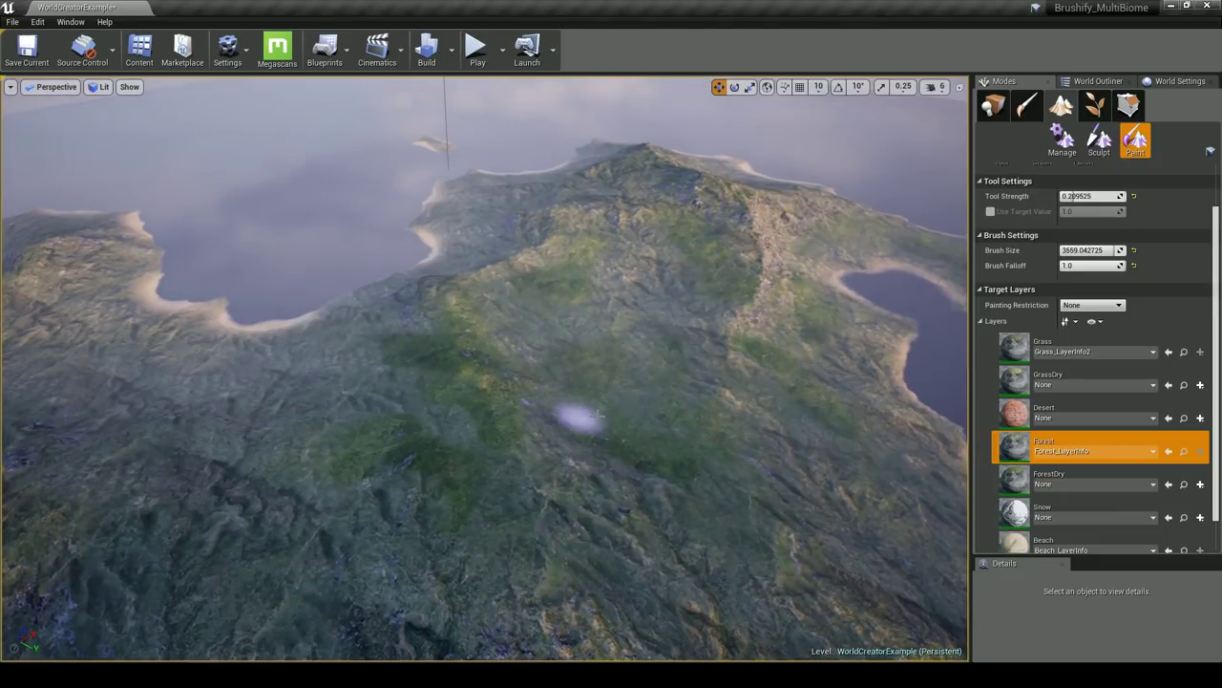
{"action": "right_click_drag", "start_coordinate": [716, 462], "coordinate": [716, 462]}
{"action": "right_click_drag", "start_coordinate": [389, 340], "coordinate": [390, 340]}
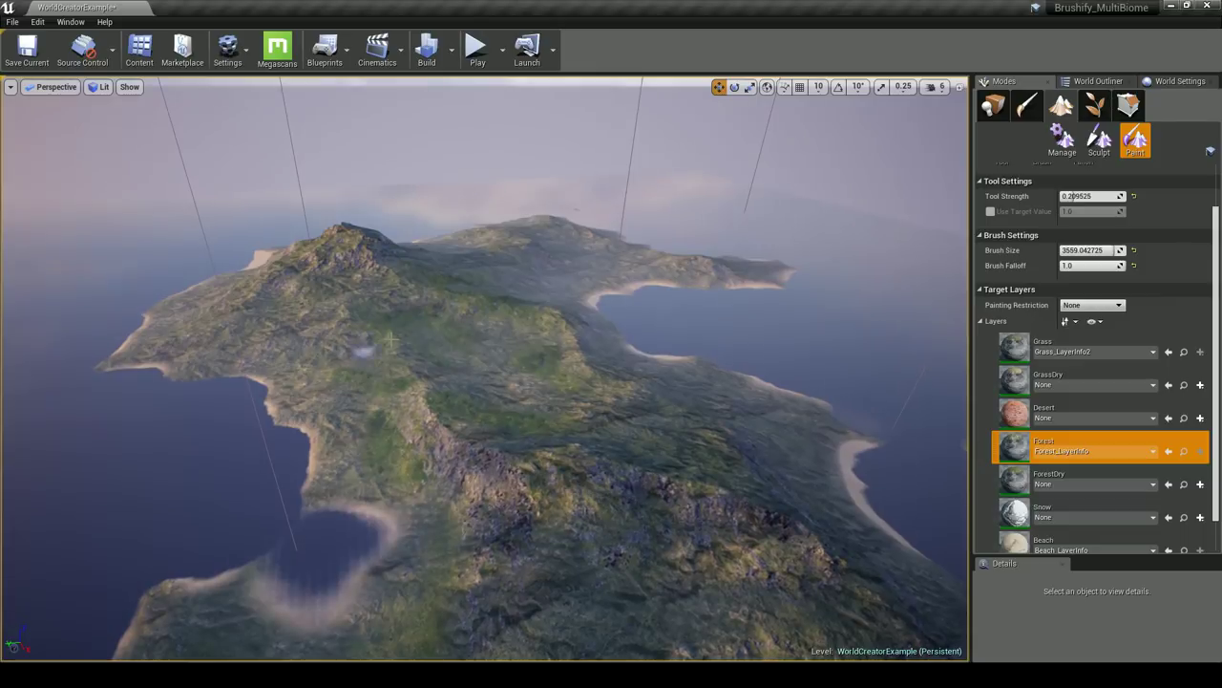
{"action": "right_click_drag", "start_coordinate": [591, 393], "coordinate": [591, 394]}
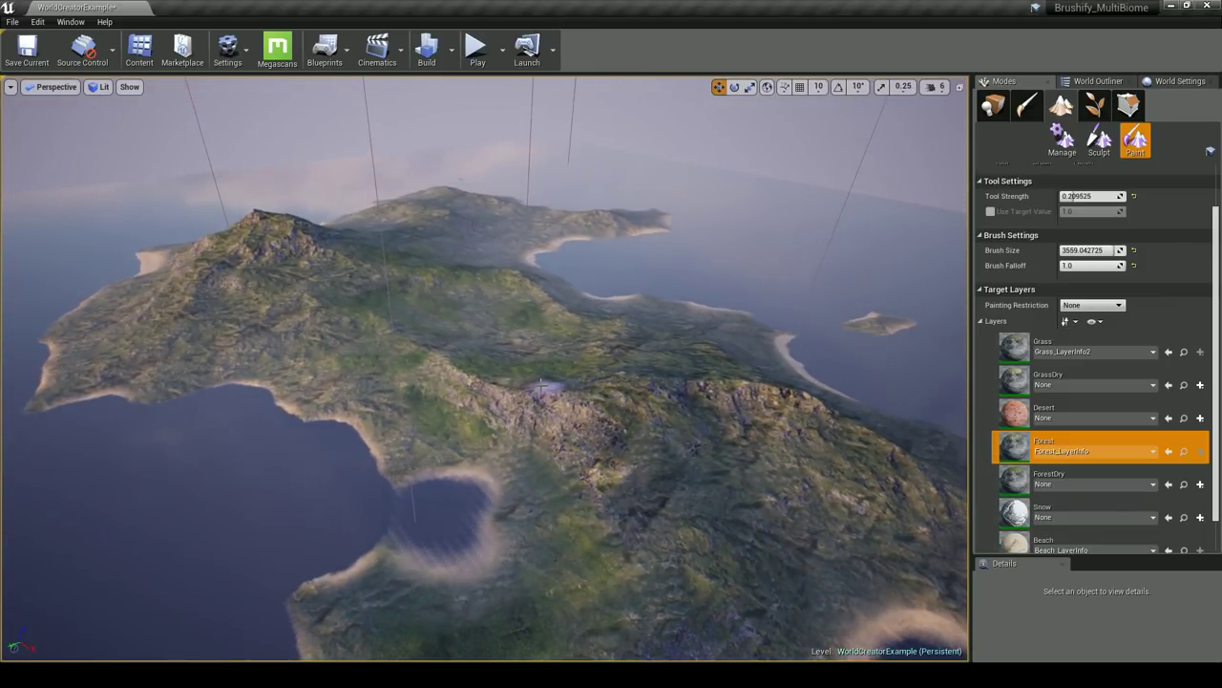
{"action": "right_click_drag", "start_coordinate": [534, 393], "coordinate": [533, 393]}
{"action": "right_click_drag", "start_coordinate": [676, 413], "coordinate": [676, 413]}
Paint Forest patches on the slopes and grassy shelves beside the tall rocky mountain
{"action": "right_click_drag", "start_coordinate": [581, 410], "coordinate": [582, 410]}
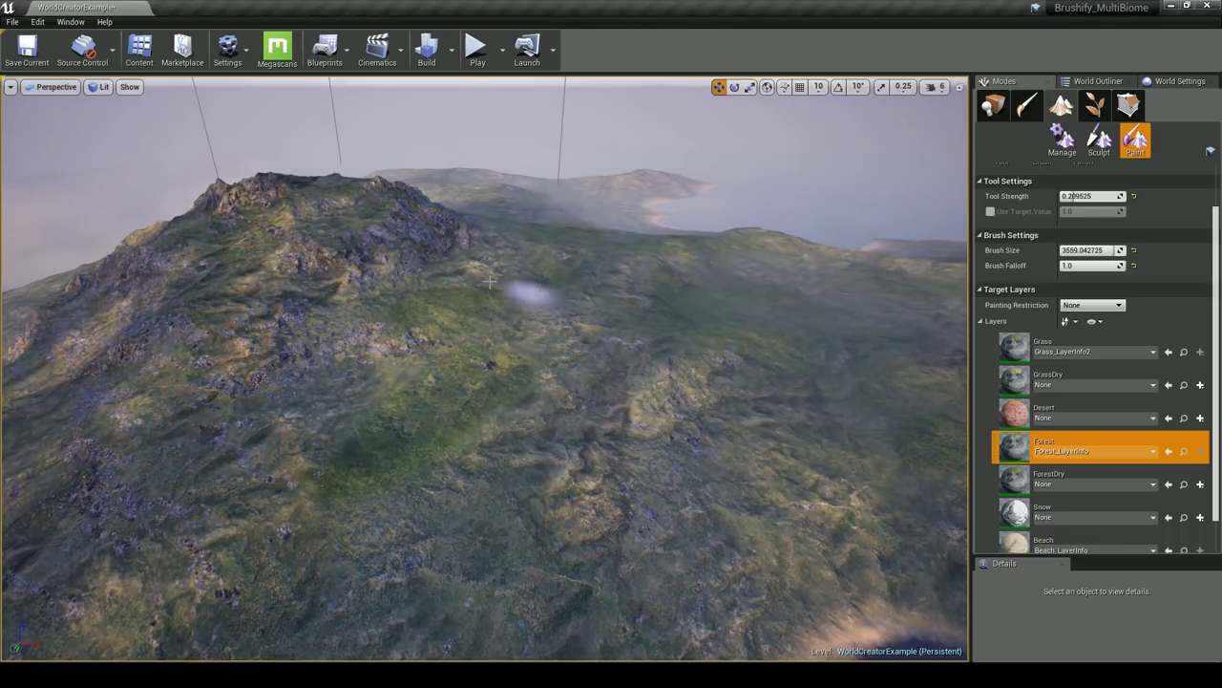
{"action": "right_click_drag", "start_coordinate": [519, 421], "coordinate": [519, 421]}
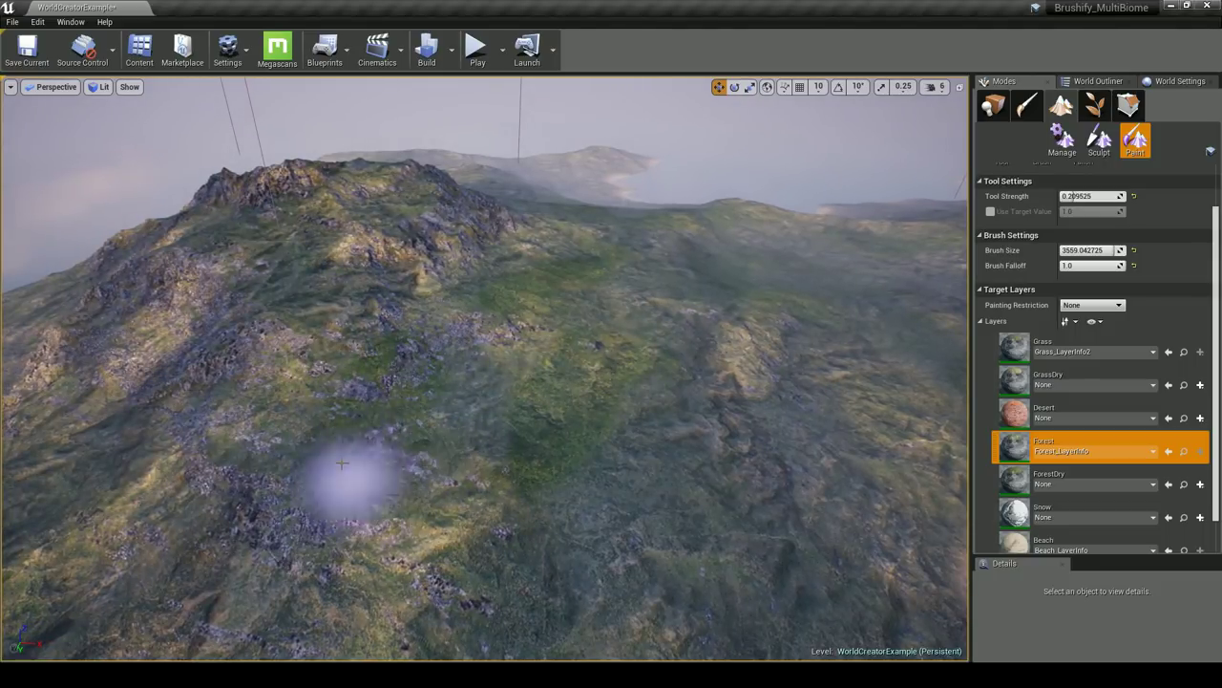
{"action": "right_click_drag", "start_coordinate": [483, 391], "coordinate": [482, 392]}
{"action": "right_click_drag", "start_coordinate": [562, 384], "coordinate": [561, 385]}
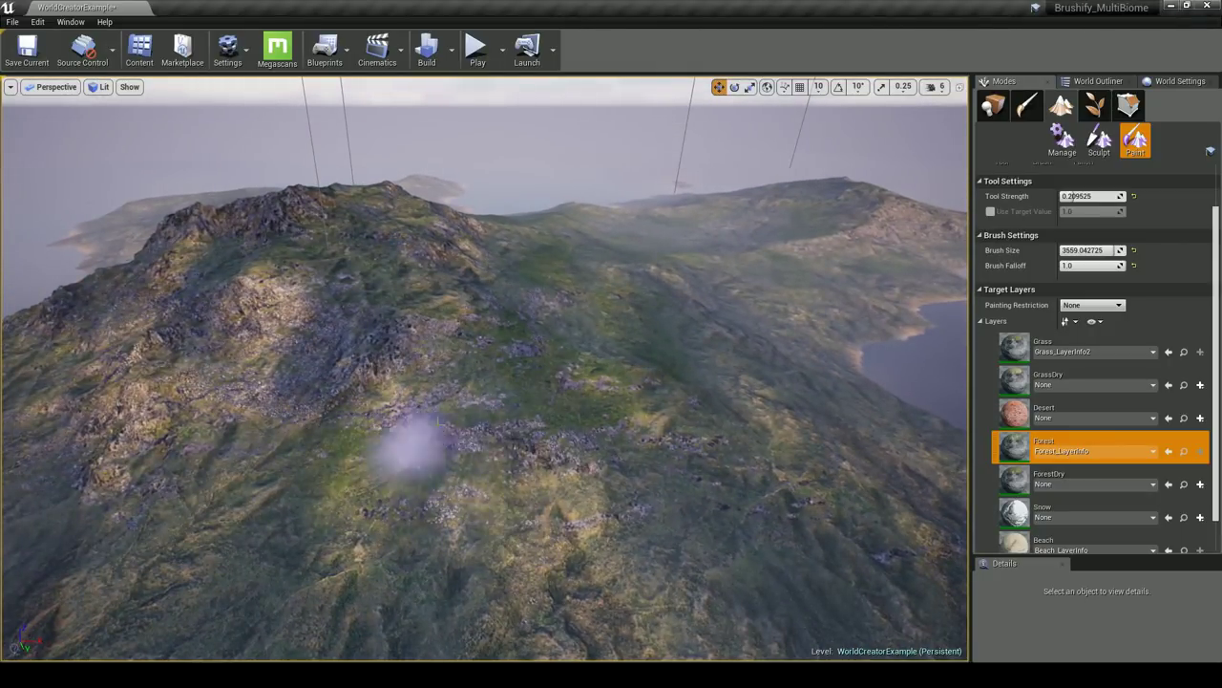
Paint Forest around the rocky mountain's foot above the wide beach and on the ledges near its summit
{"action": "right_click_drag", "start_coordinate": [544, 540], "coordinate": [545, 539]}
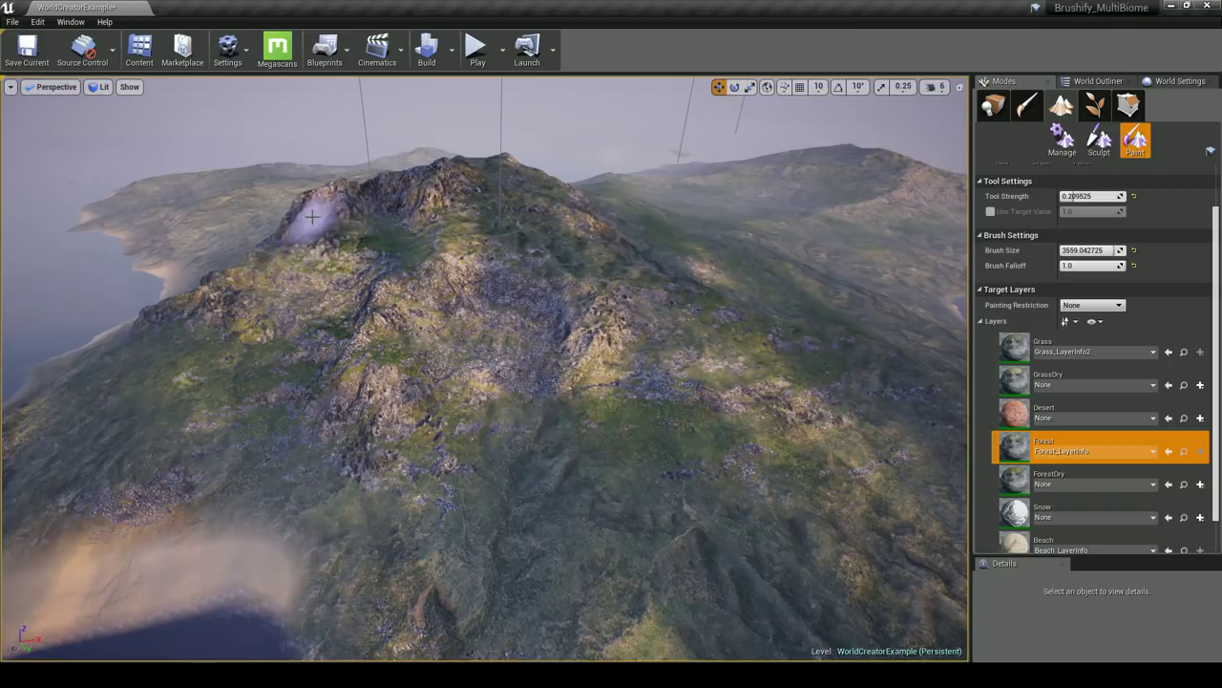
{"action": "right_click_drag", "start_coordinate": [292, 219], "coordinate": [292, 219]}
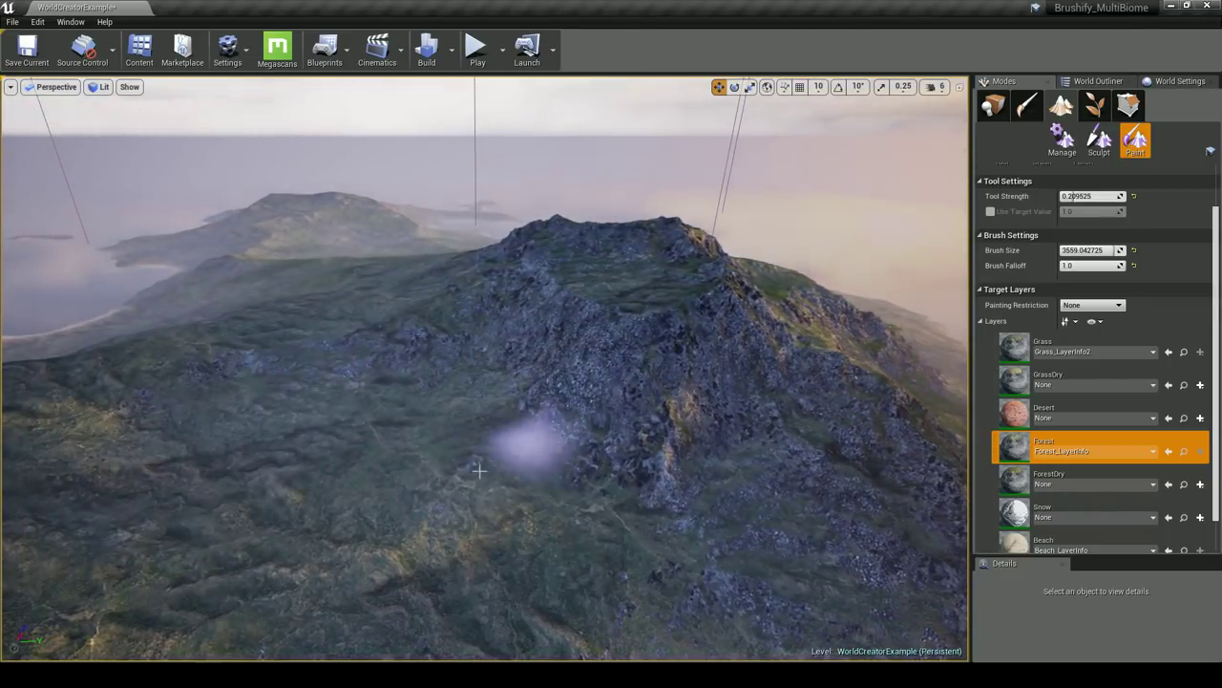
{"action": "right_click_drag", "start_coordinate": [290, 588], "coordinate": [290, 588]}
Switch the landscape tool from Flatten to Sculpt and choose the Alpha brush
{"action": "right_click_drag", "start_coordinate": [592, 413], "coordinate": [564, 396]}
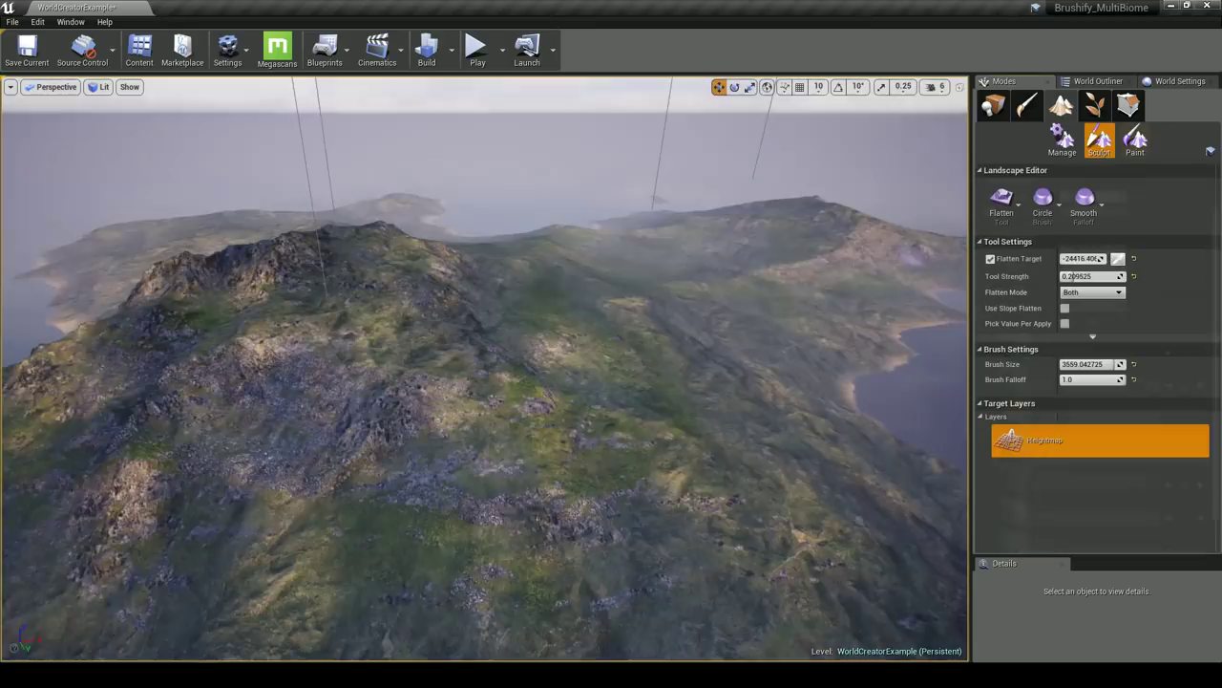
{"action": "right_click_drag", "start_coordinate": [485, 369], "coordinate": [485, 368]}
{"action": "right_click_drag", "start_coordinate": [767, 281], "coordinate": [767, 281]}
{"action": "right_click_drag", "start_coordinate": [684, 305], "coordinate": [463, 331]}
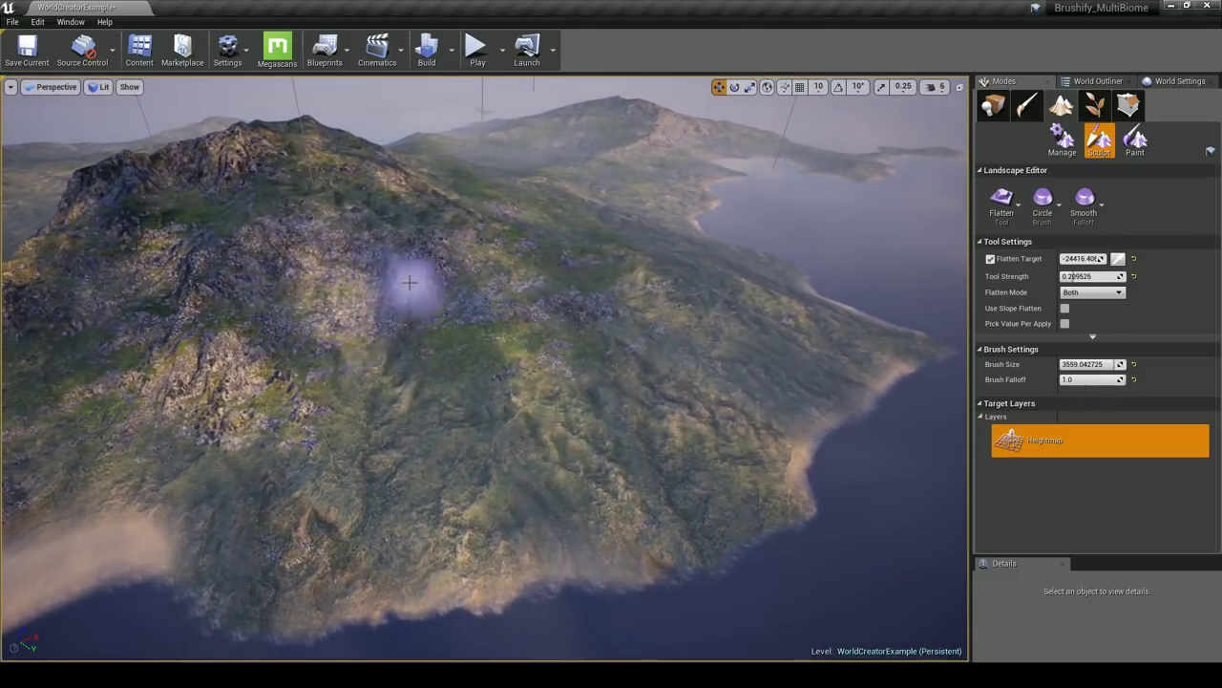
{"action": "right_click_drag", "start_coordinate": [455, 289], "coordinate": [545, 319]}
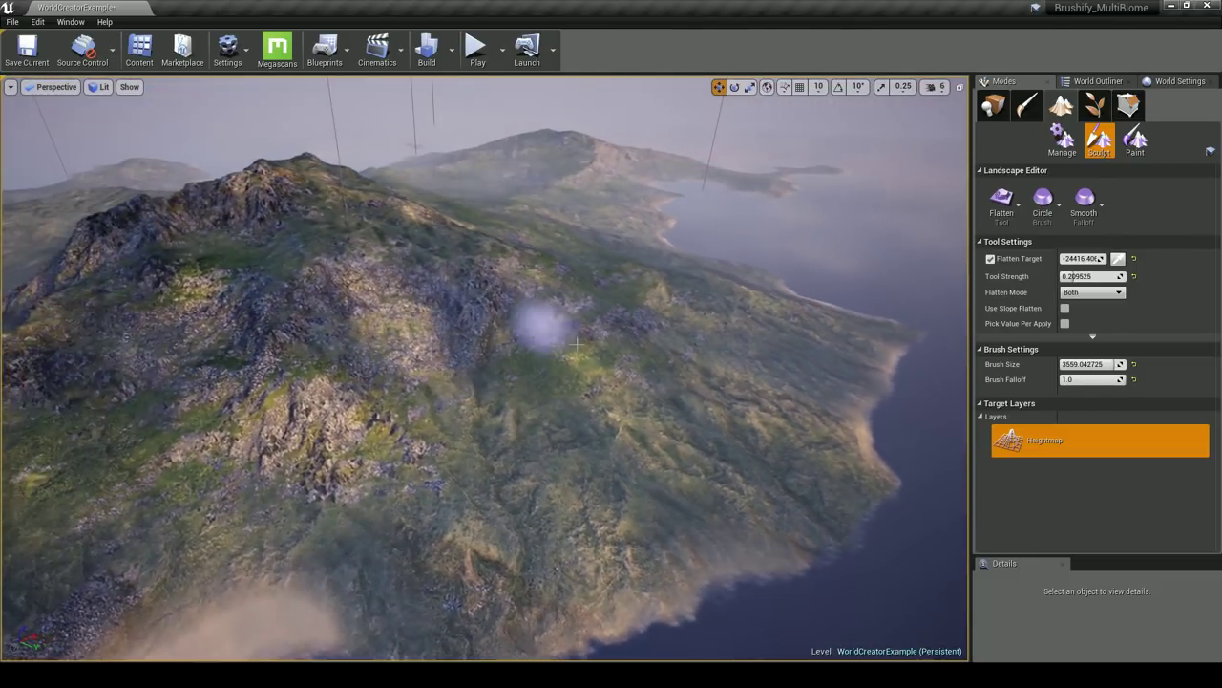
{"action": "left_click", "coordinate": [1008, 220]}
{"action": "left_click", "coordinate": [1048, 189]}
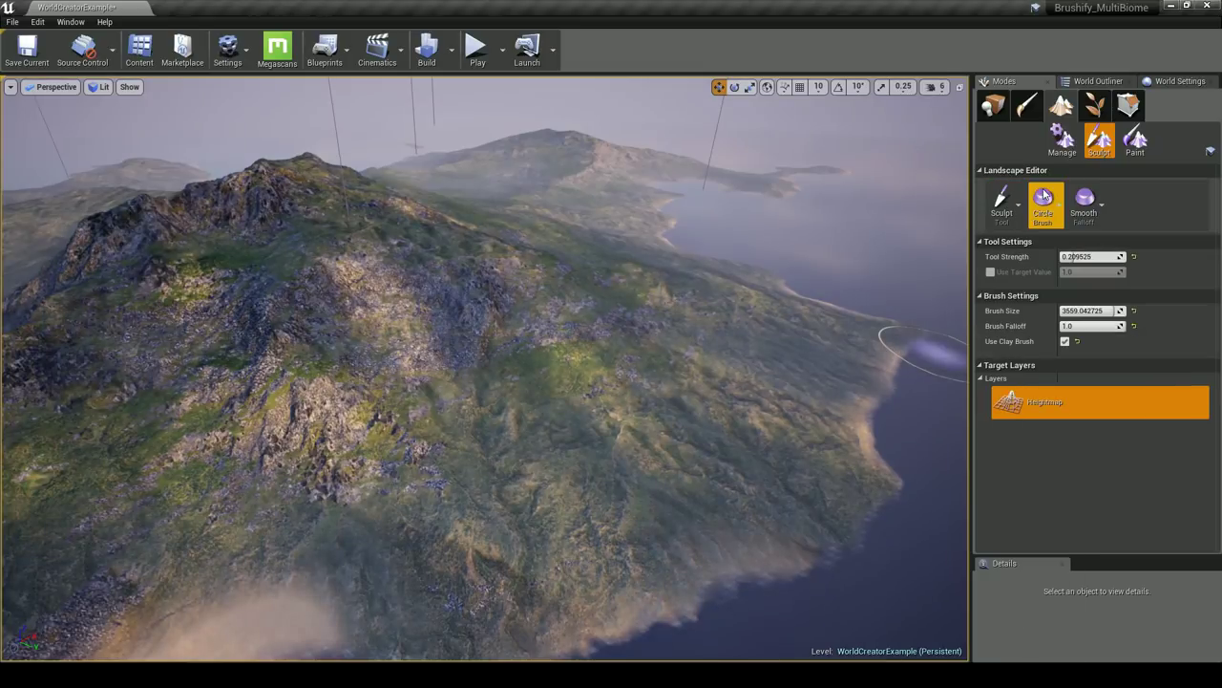
{"action": "left_click", "coordinate": [1047, 219]}
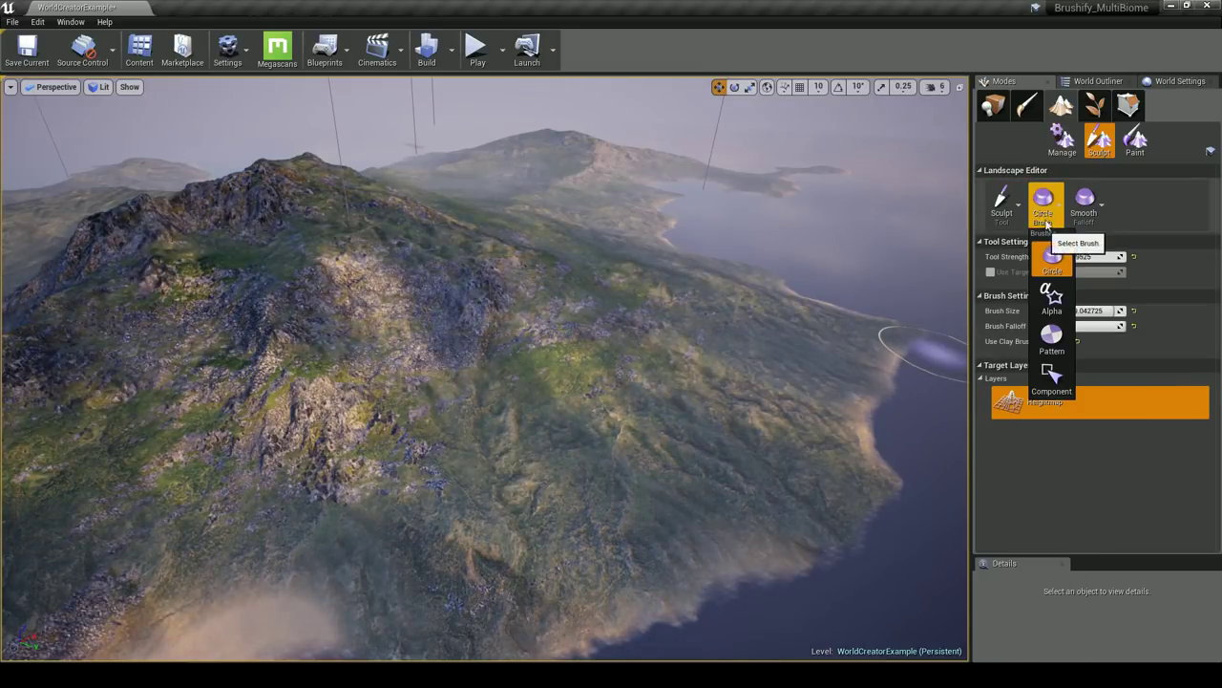
{"action": "left_click", "coordinate": [1051, 301]}
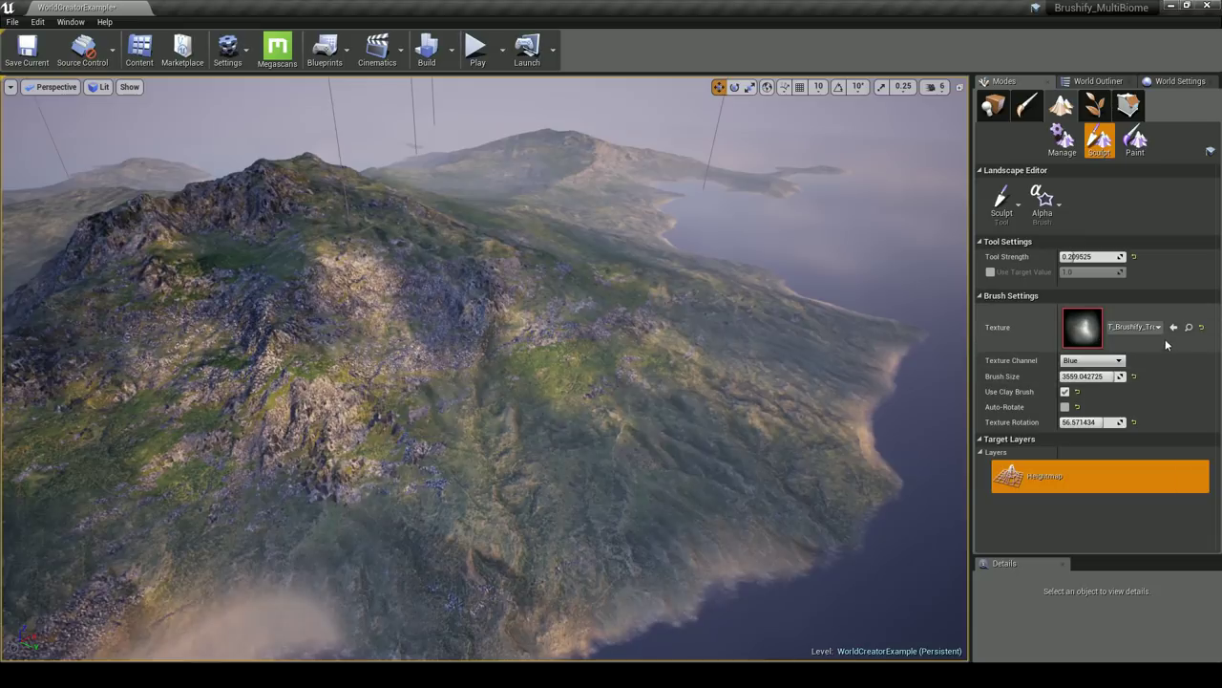
Locate the AlphaBrushes textures and assign T_Brushify_Erosion_A as the alpha brush's texture
{"action": "left_click", "coordinate": [1188, 327]}
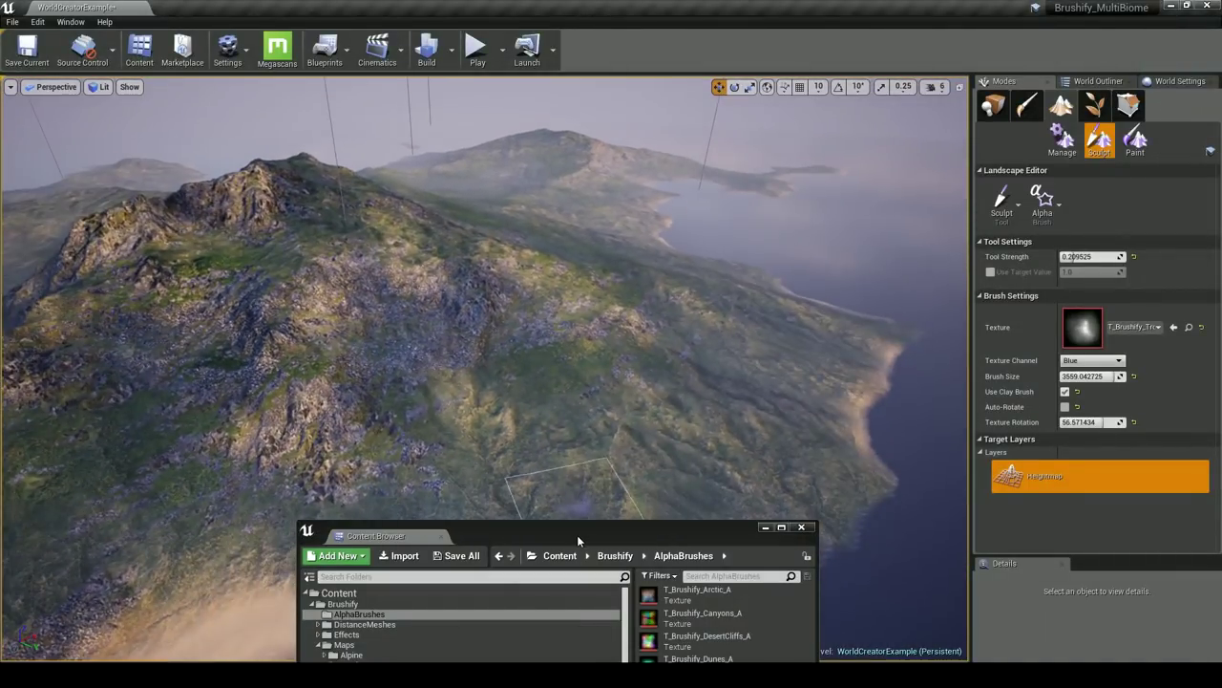
{"action": "left_click_drag", "start_coordinate": [577, 535], "coordinate": [572, 204]}
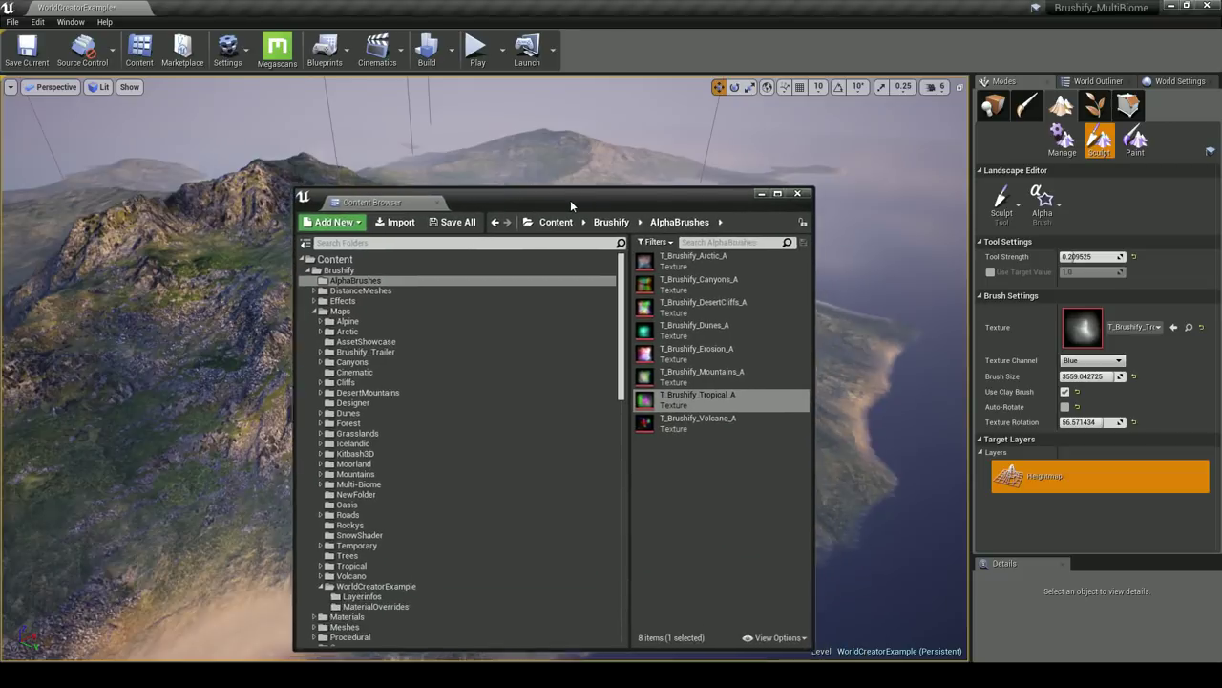
{"action": "left_click_drag", "start_coordinate": [645, 212], "coordinate": [666, 191]}
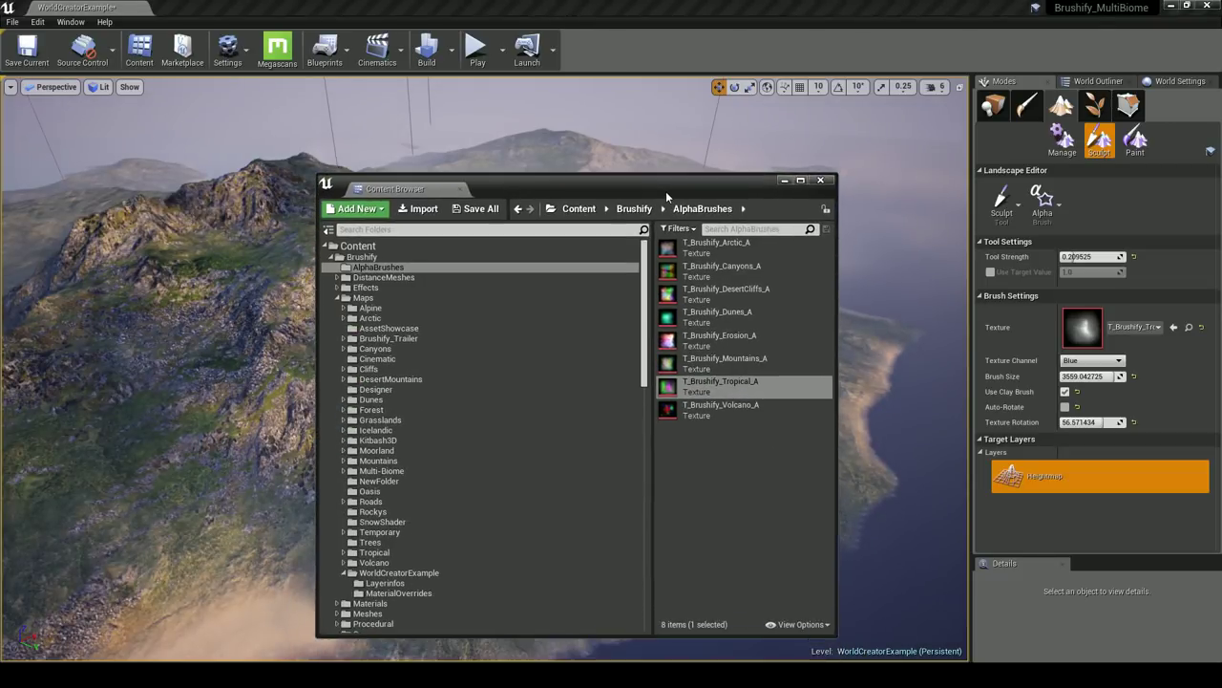
{"action": "left_click", "coordinate": [768, 345]}
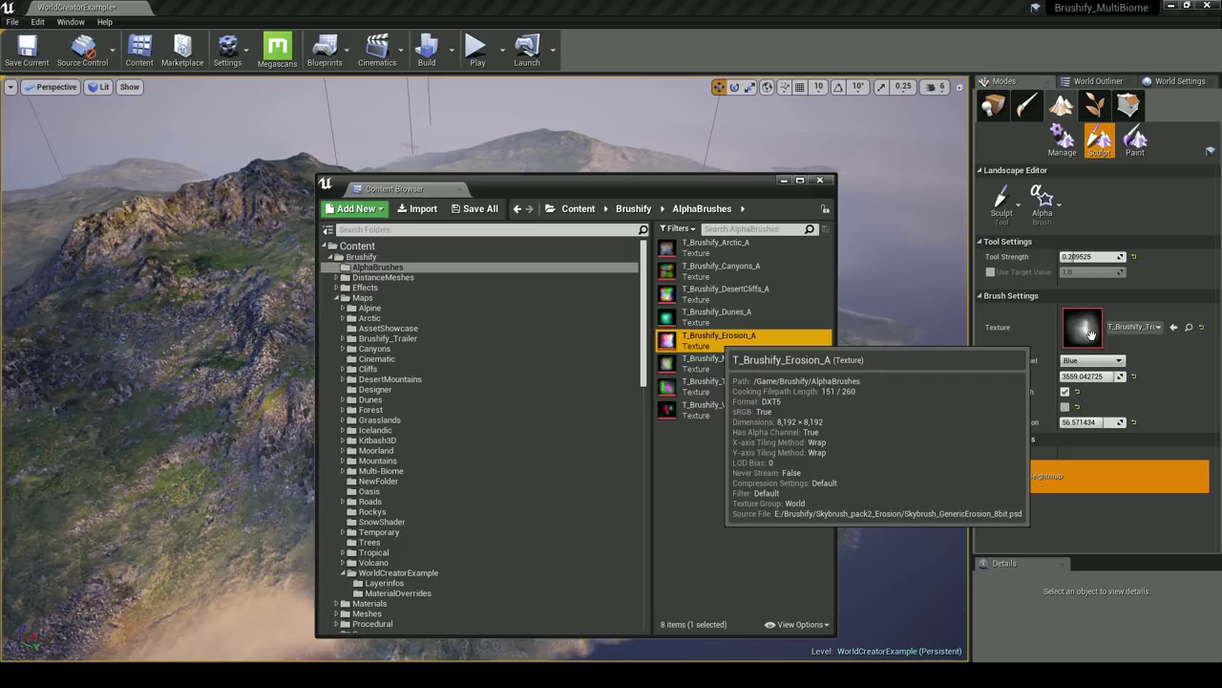
{"action": "left_click_drag", "start_coordinate": [1091, 332], "coordinate": [1092, 334]}
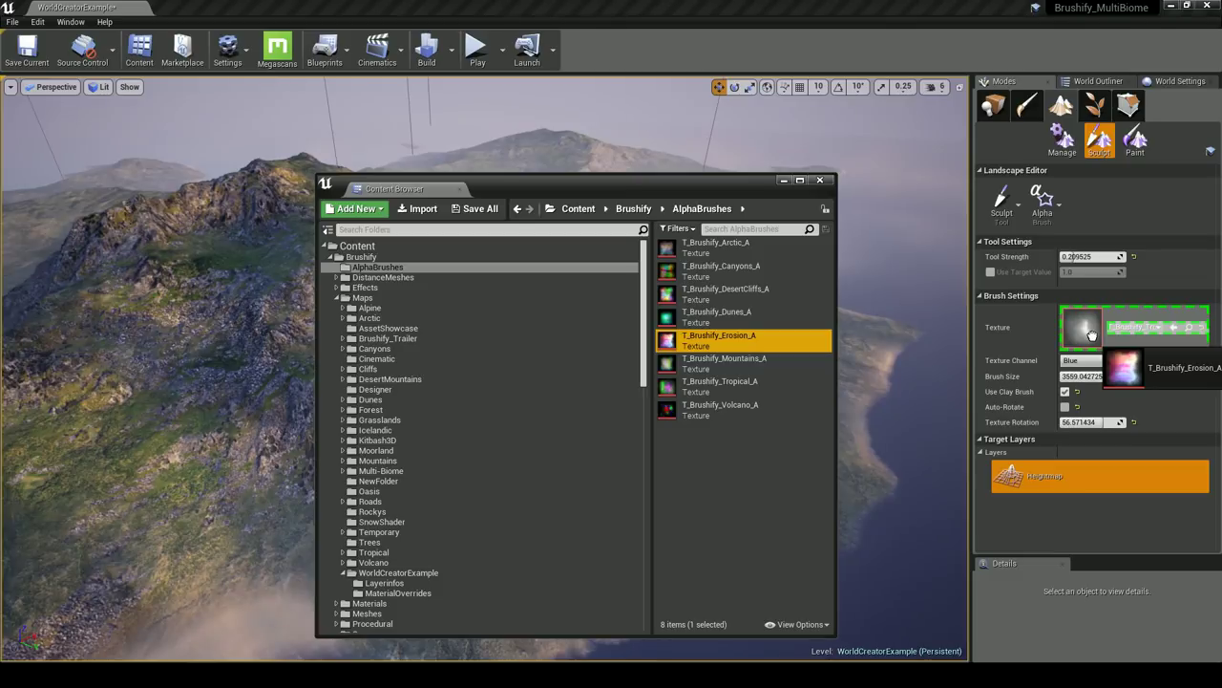
{"action": "left_click_drag", "start_coordinate": [1091, 334], "coordinate": [1094, 341]}
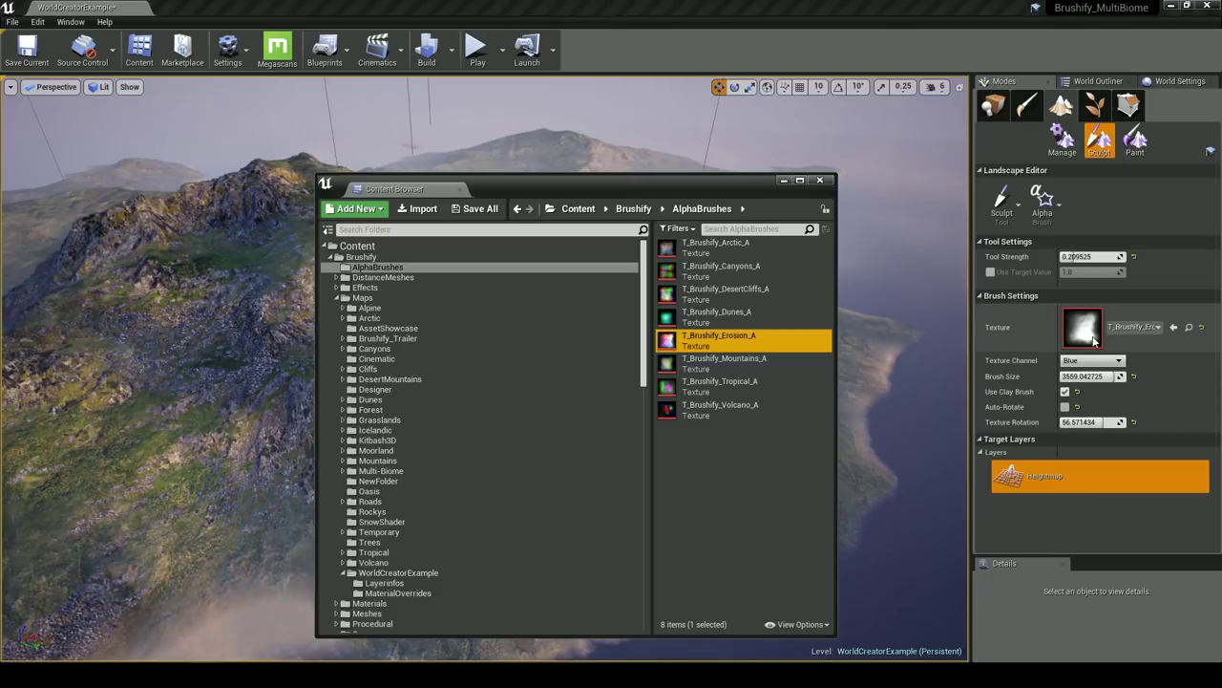
Preview the erosion texture's Red channel, set the texture channel to Green, and dismiss the Content Browser window
{"action": "left_click", "coordinate": [1095, 360]}
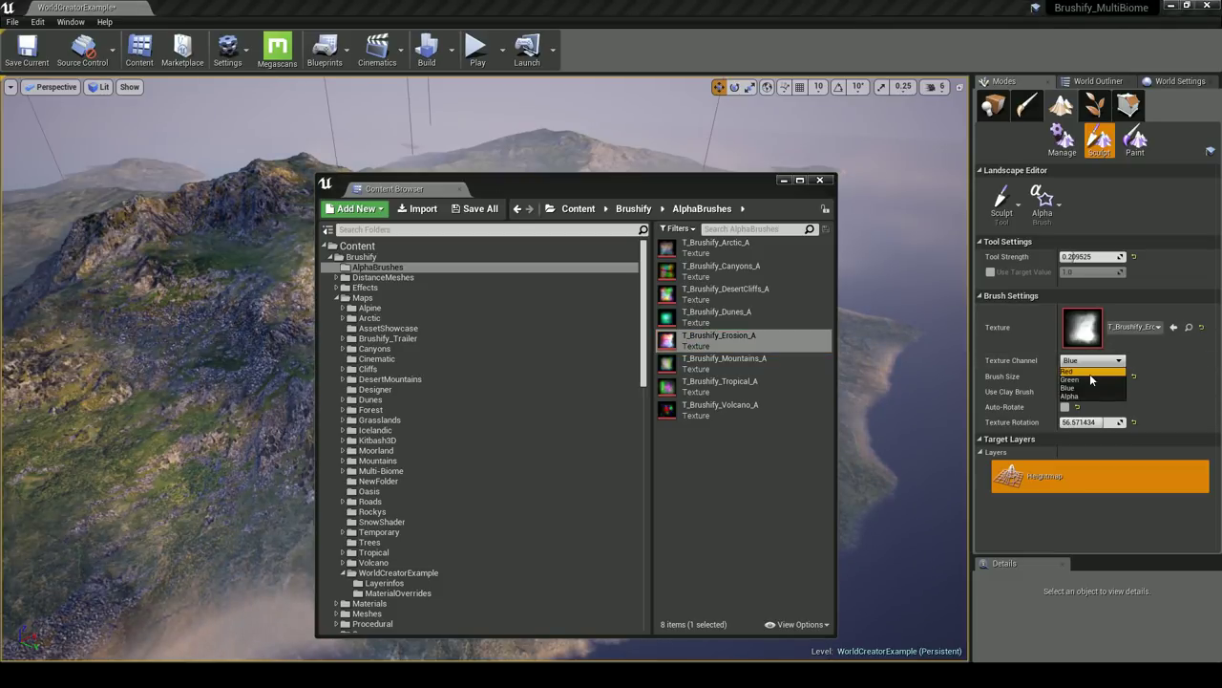
{"action": "left_click", "coordinate": [1089, 372]}
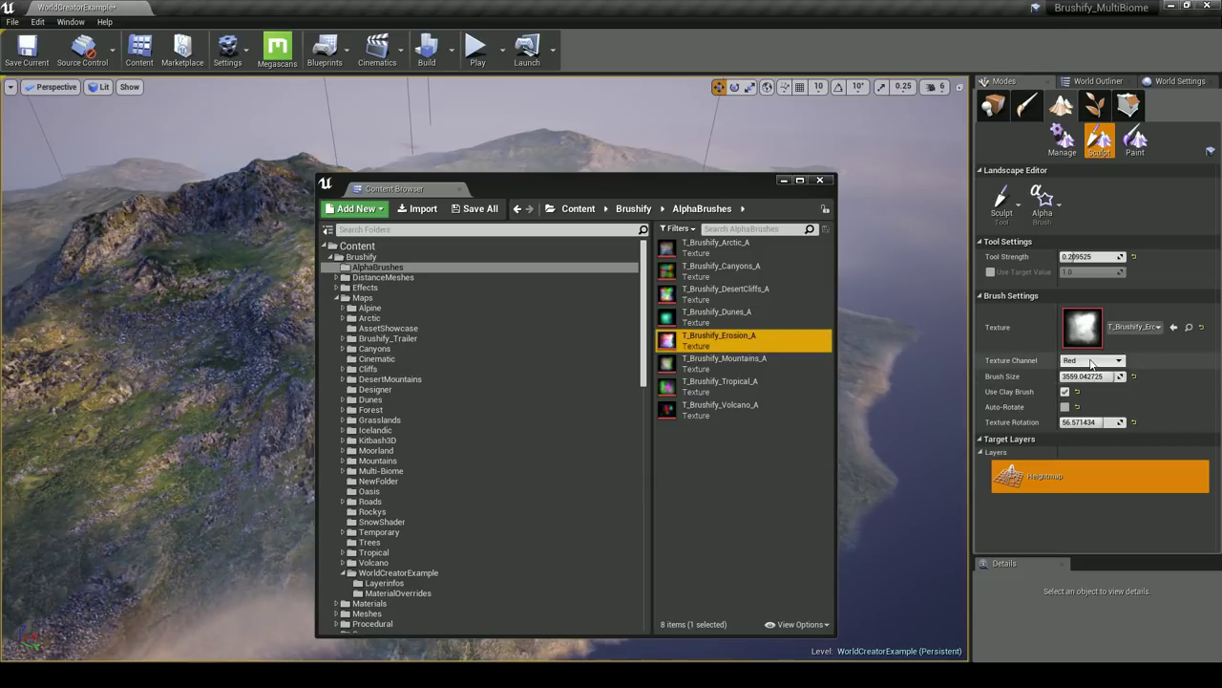
{"action": "left_click", "coordinate": [1088, 364]}
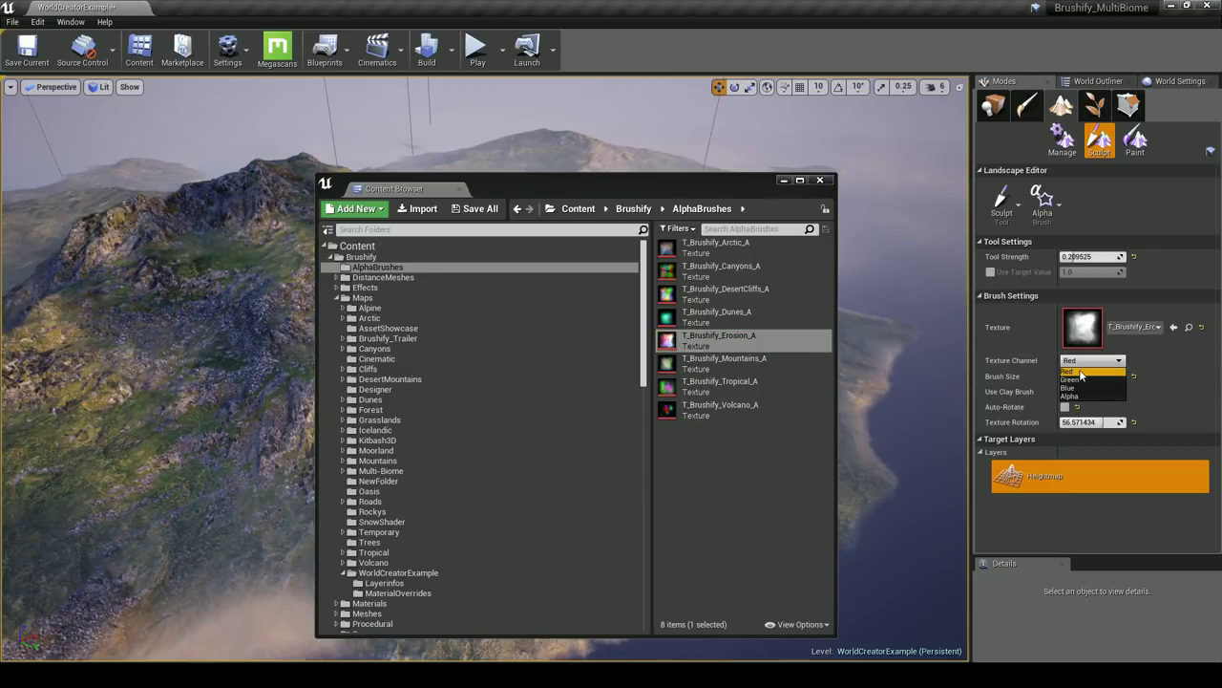
{"action": "left_click", "coordinate": [1077, 372]}
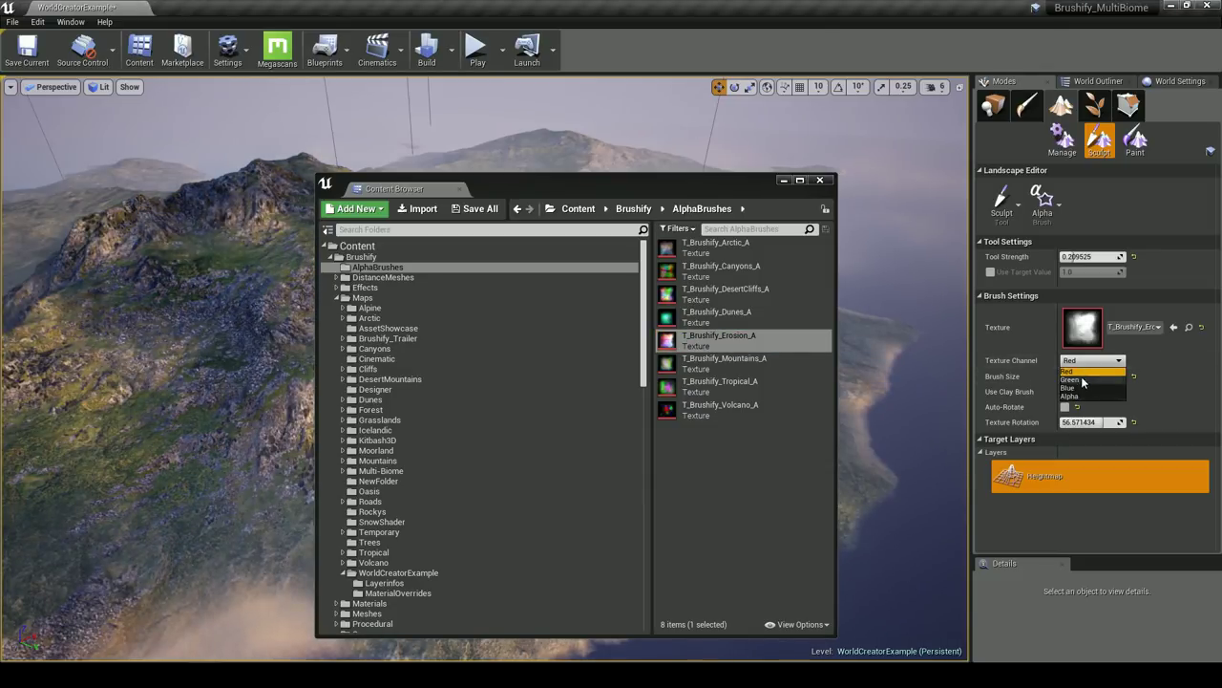
{"action": "left_click", "coordinate": [1079, 380]}
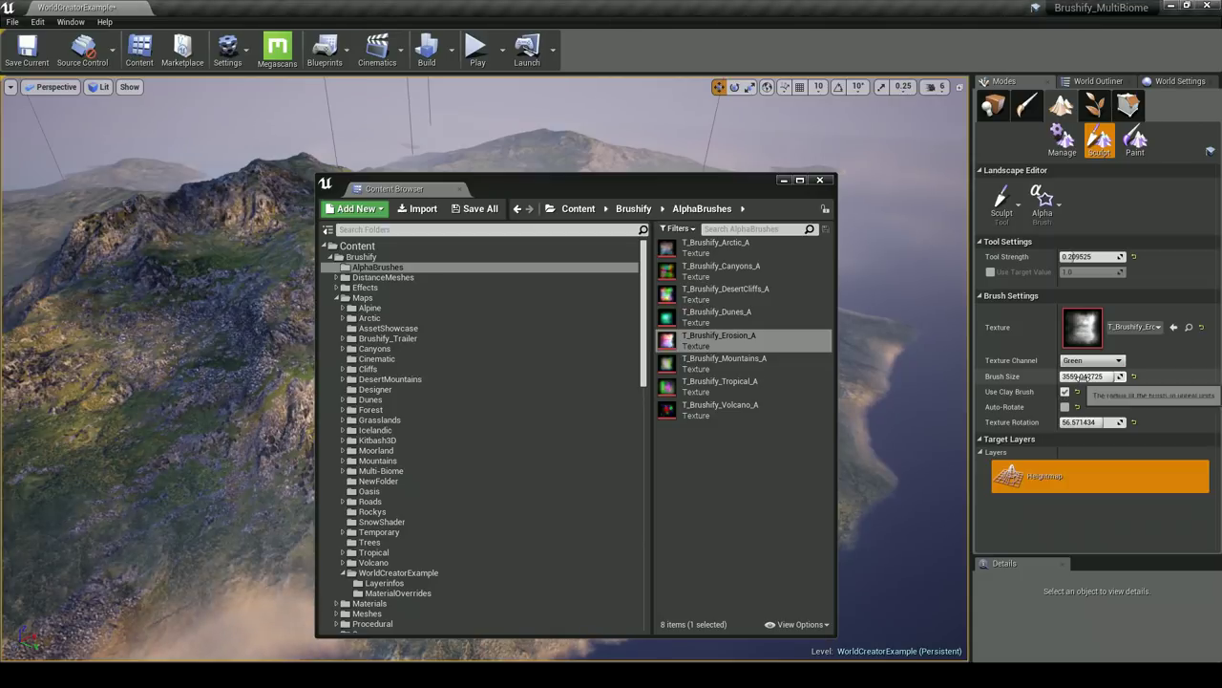
{"action": "left_click", "coordinate": [1089, 361]}
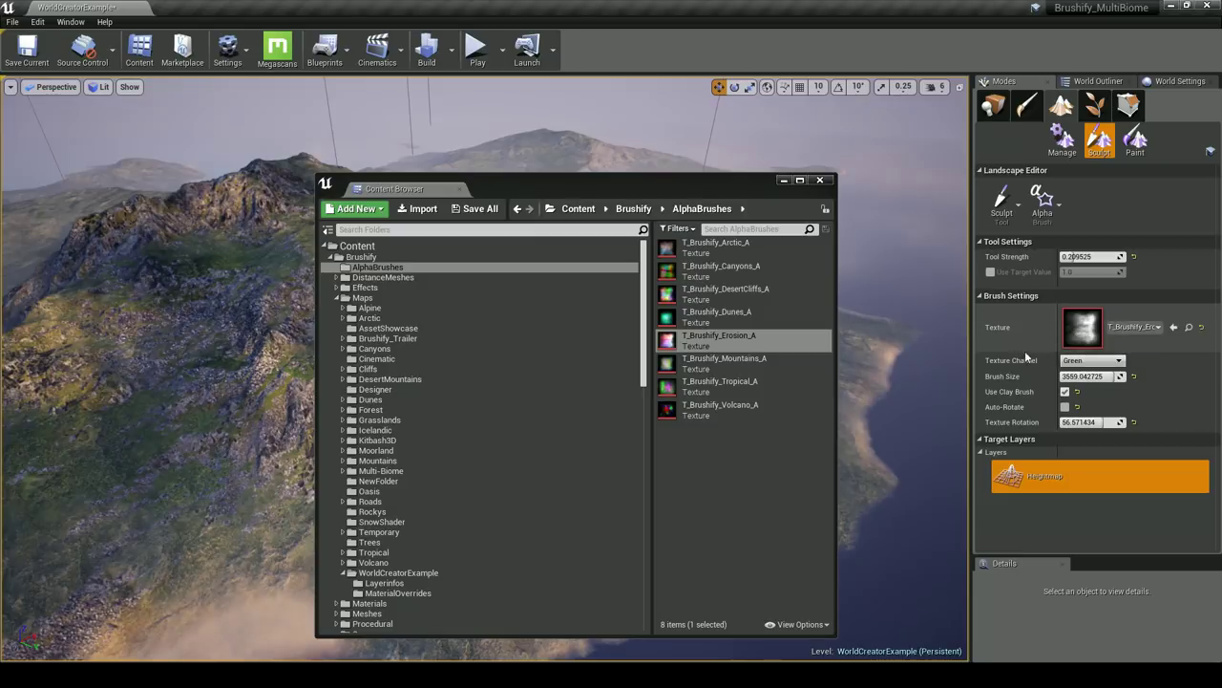
{"action": "left_click", "coordinate": [782, 182]}
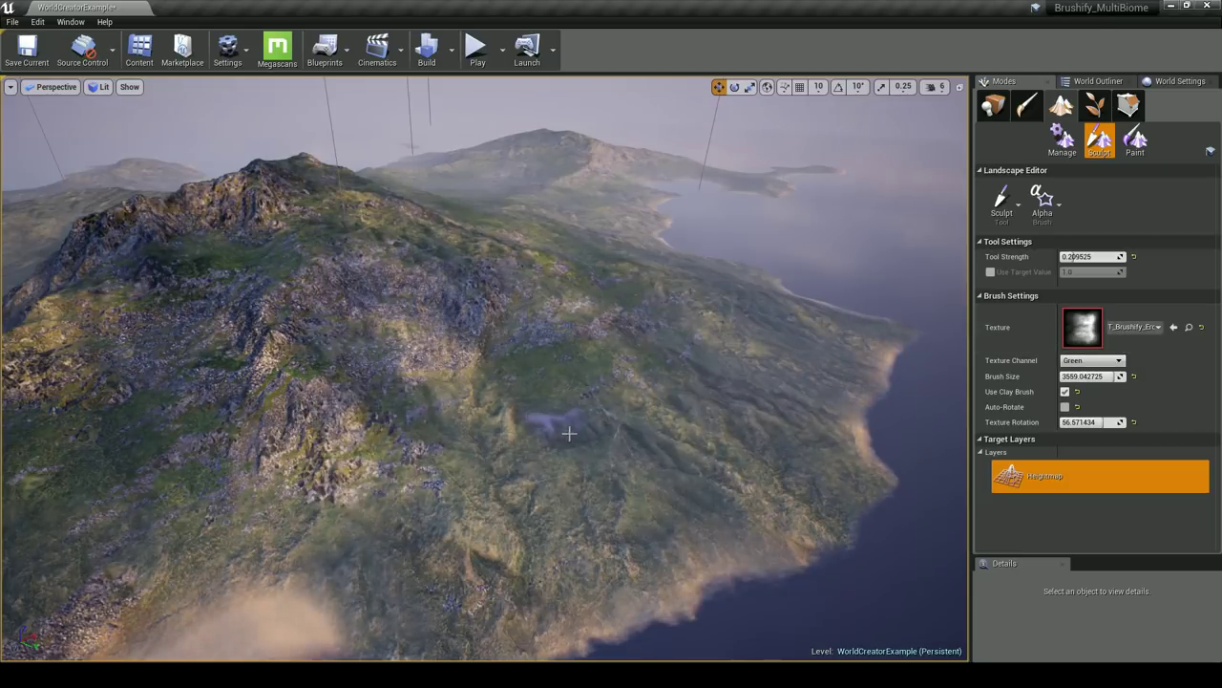
Set the alpha brush size to 15536 and its texture rotation to about 90.86 over the coastal mountain slope
{"action": "scroll", "coordinate": [458, 439], "scroll_direction": "up", "scroll_amount": 5}
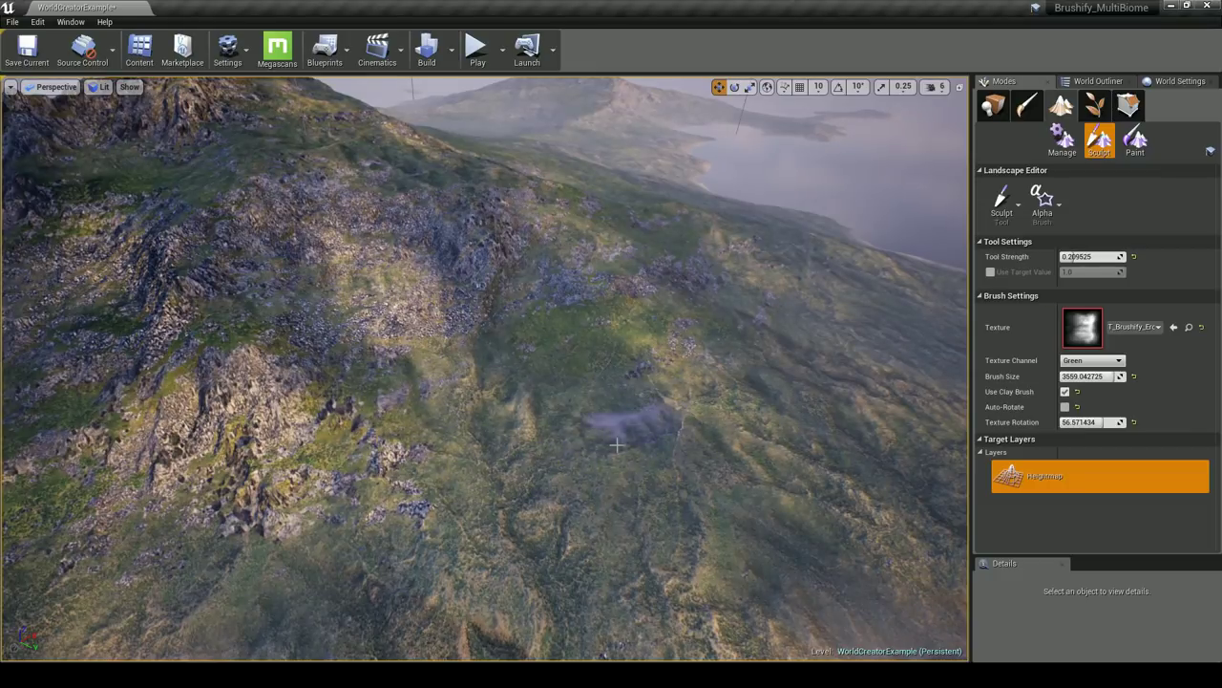
{"action": "key", "text": "Return"}
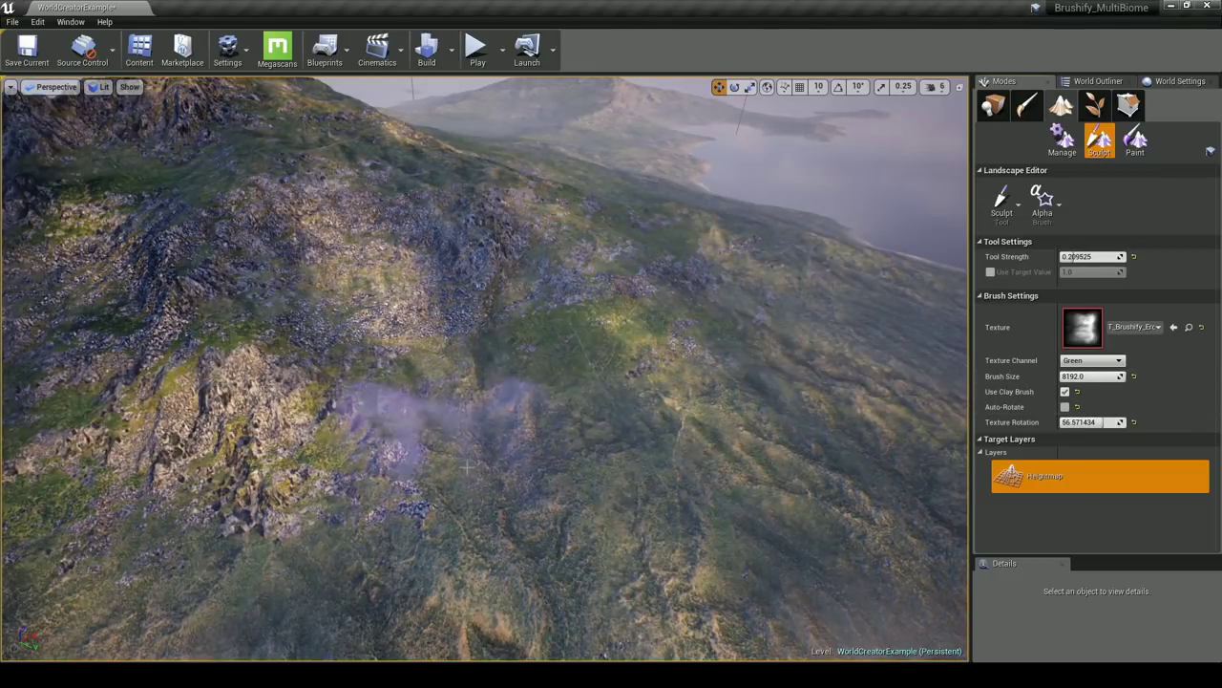
{"action": "key", "text": "Return"}
{"action": "key", "text": "s"}
{"action": "mouse_move", "coordinate": [596, 415]}
{"action": "right_mouse_down"}
{"action": "mouse_move", "coordinate": [596, 449]}
{"action": "mouse_move", "coordinate": [596, 420]}
{"action": "right_mouse_up"}
{"action": "left_click", "coordinate": [1067, 380]}
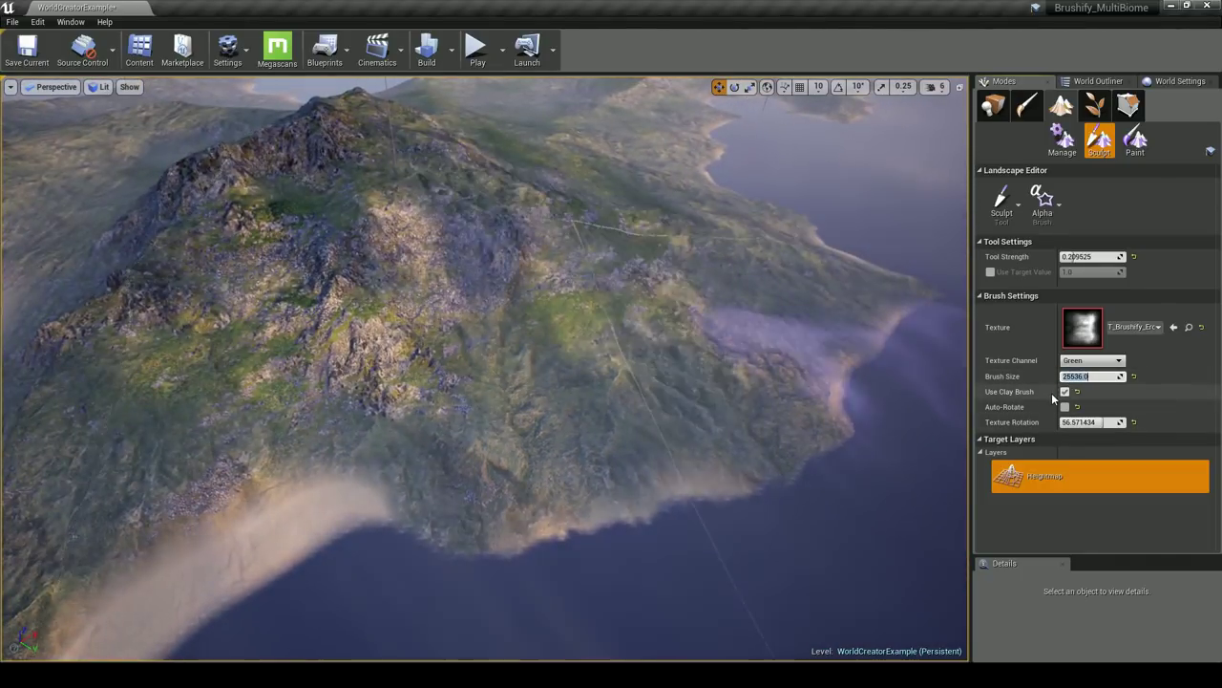
{"action": "left_click", "coordinate": [1066, 377]}
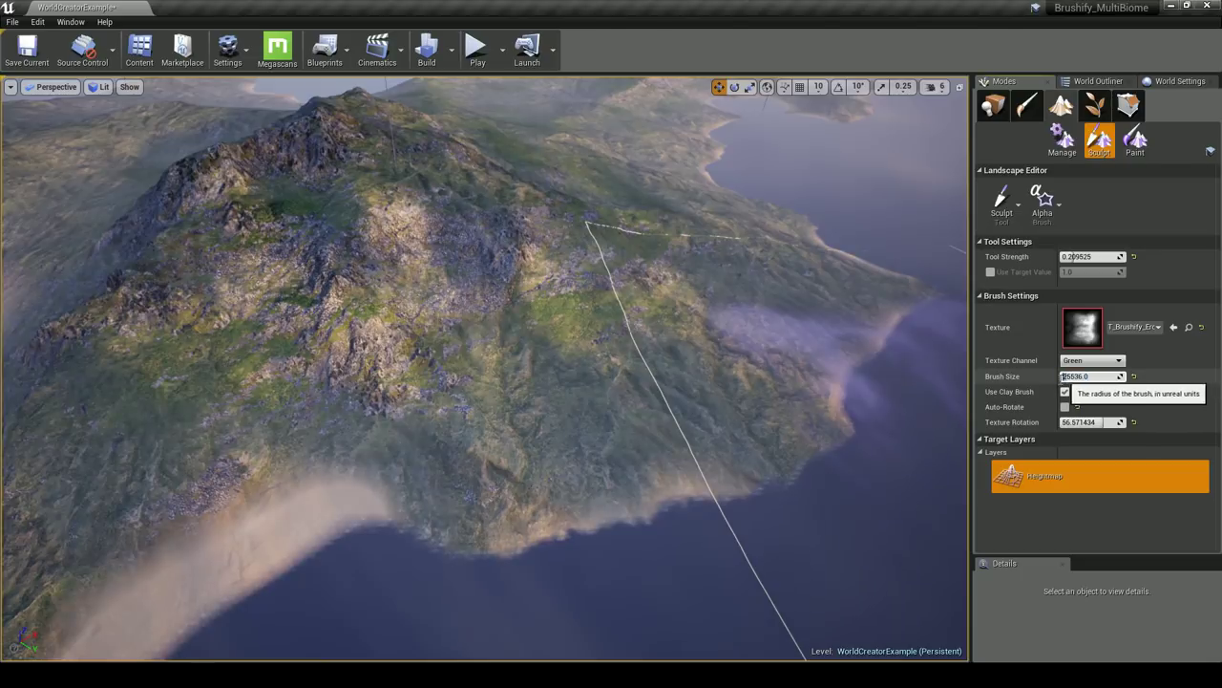
{"action": "left_click", "coordinate": [1065, 392]}
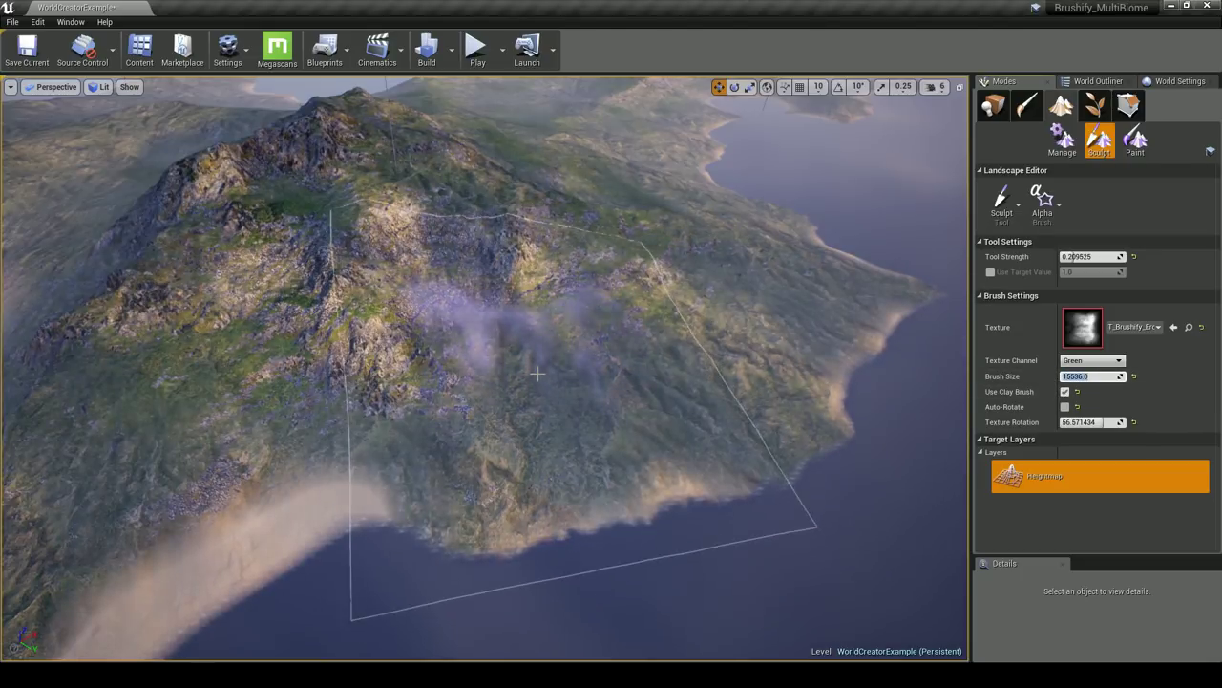
{"action": "left_click_drag", "start_coordinate": [1090, 421], "coordinate": [1108, 421]}
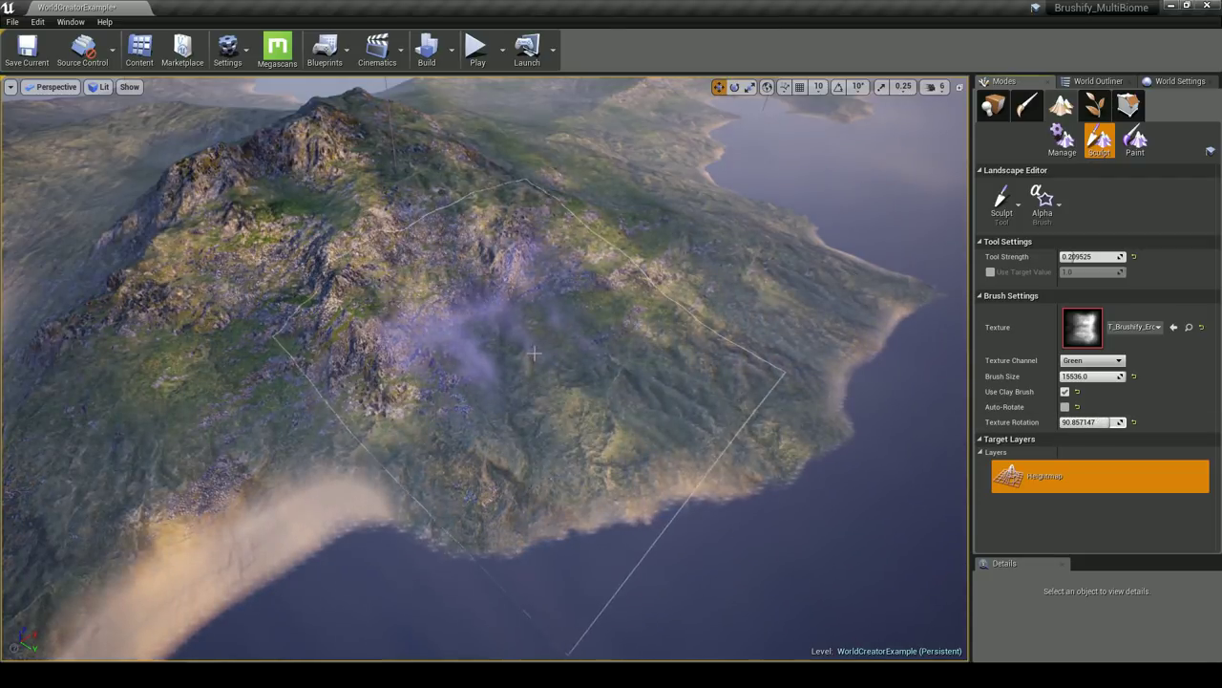
Set the tool strength to 3, try an erosion stamp on the coastal mountain slope, and undo it
{"action": "left_click", "coordinate": [1086, 257]}
{"action": "type", "text": "3"}
{"action": "key", "text": "Return"}
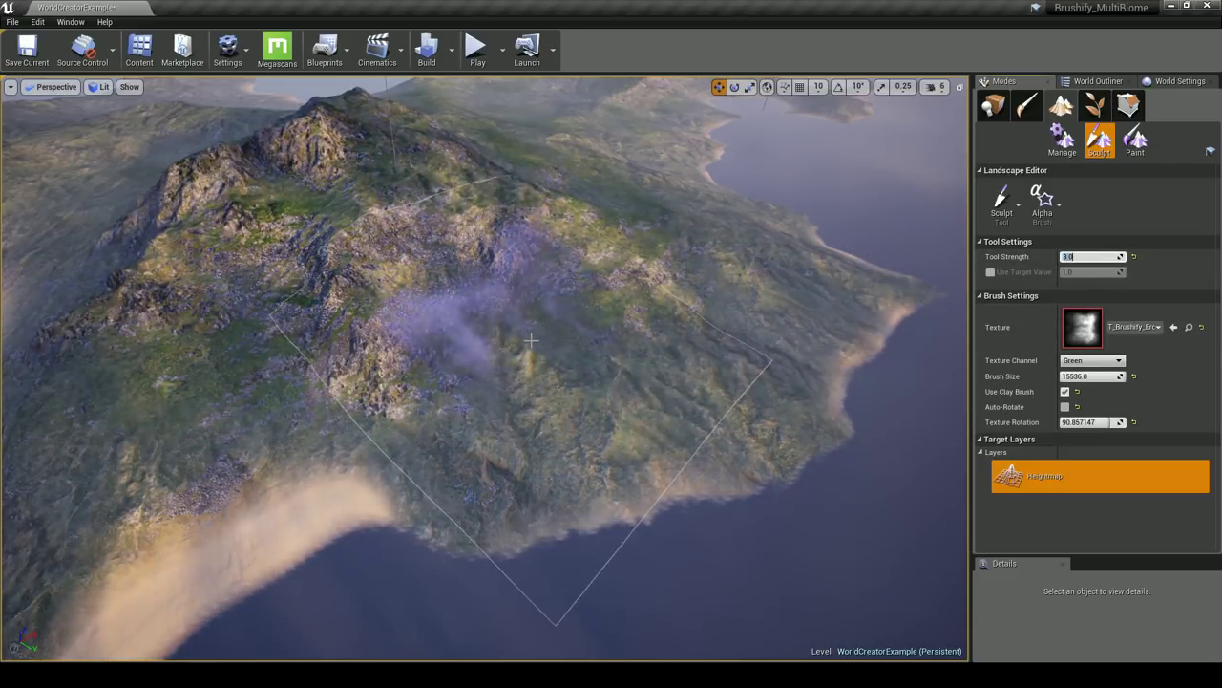
{"action": "left_click", "coordinate": [531, 340]}
{"action": "key", "text": "ctrl+z"}
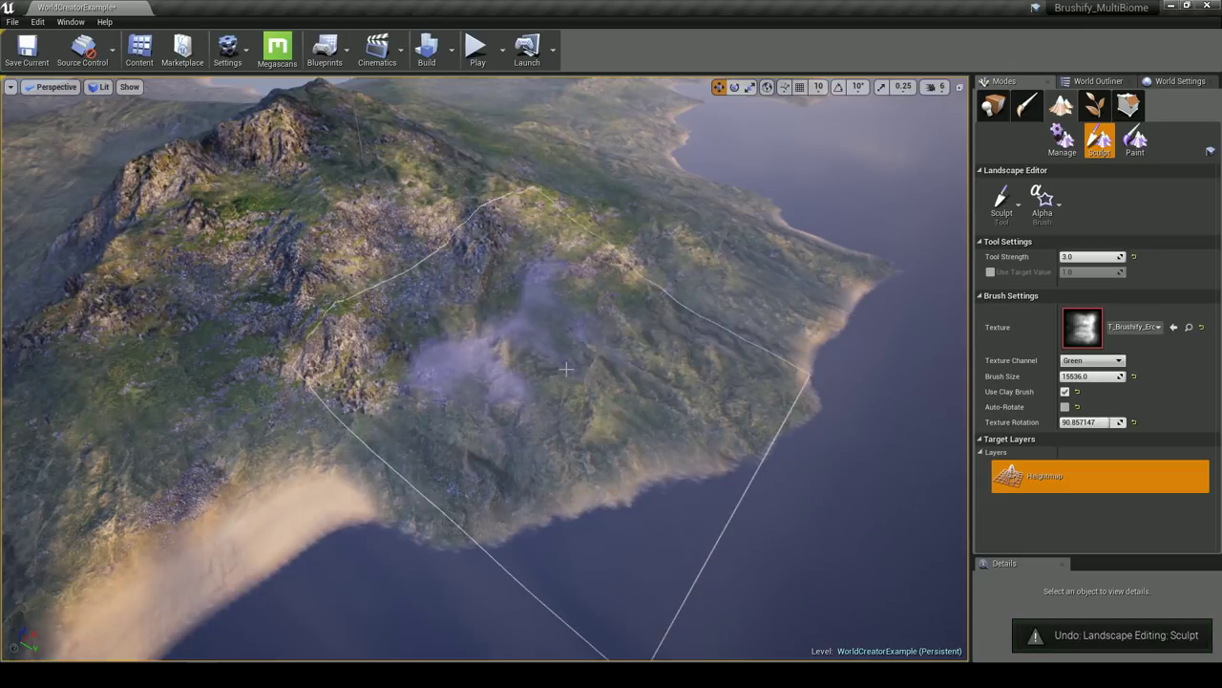
Raise the tool strength to 8, try another erosion sculpt on the coastal slope, and undo it
{"action": "left_click", "coordinate": [1085, 257]}
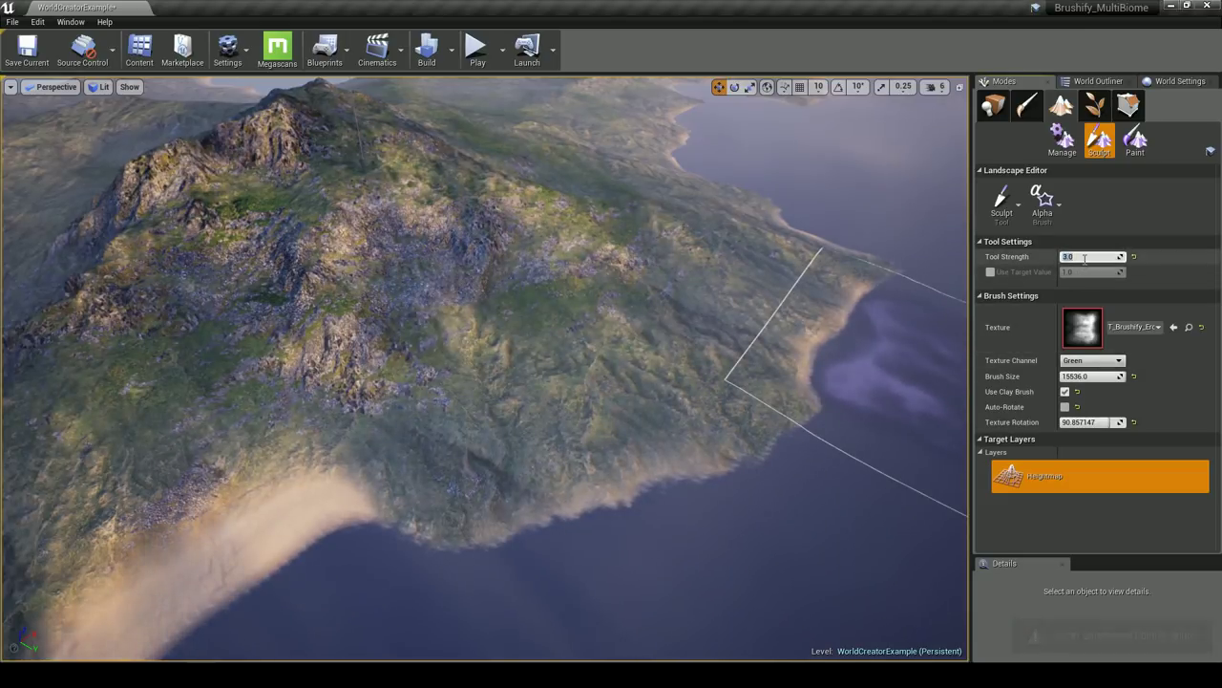
{"action": "type", "text": "8"}
{"action": "key", "text": "Return"}
{"action": "mouse_move", "coordinate": [450, 287]}
{"action": "left_mouse_down"}
{"action": "mouse_move", "coordinate": [478, 315]}
{"action": "mouse_move", "coordinate": [640, 382]}
{"action": "mouse_move", "coordinate": [754, 375]}
{"action": "mouse_move", "coordinate": [625, 329]}
{"action": "left_mouse_up"}
{"action": "key", "text": "ctrl+z"}
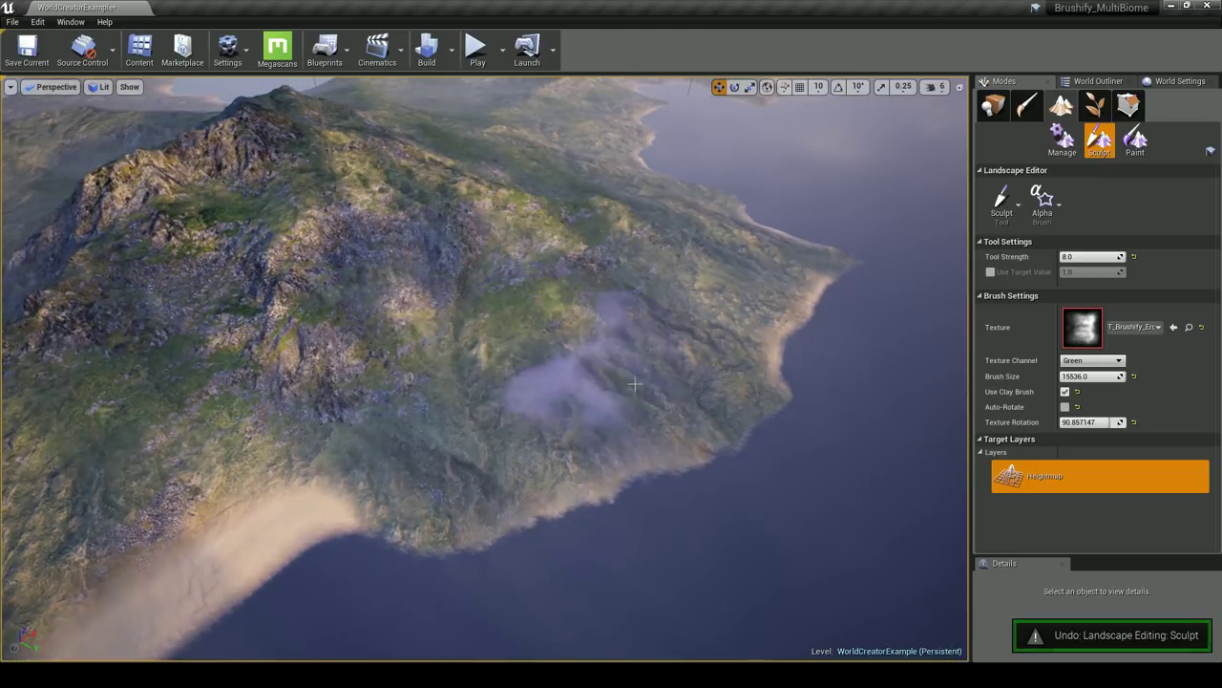
Assign T_Brushify_Volcano_A as the brush texture and set its channel to Blue after previewing Alpha, Green and Red
{"action": "right_click_drag", "start_coordinate": [455, 306], "coordinate": [335, 229]}
{"action": "left_click_drag", "start_coordinate": [721, 409], "coordinate": [1085, 339]}
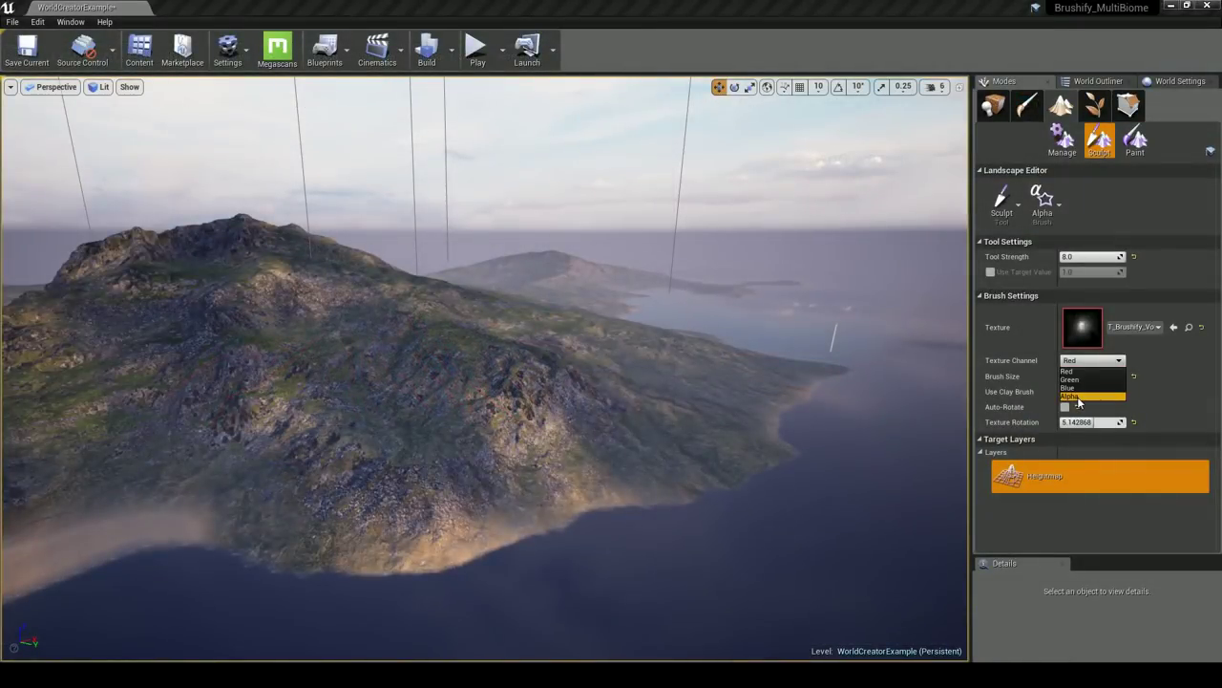
{"action": "left_click", "coordinate": [1079, 395]}
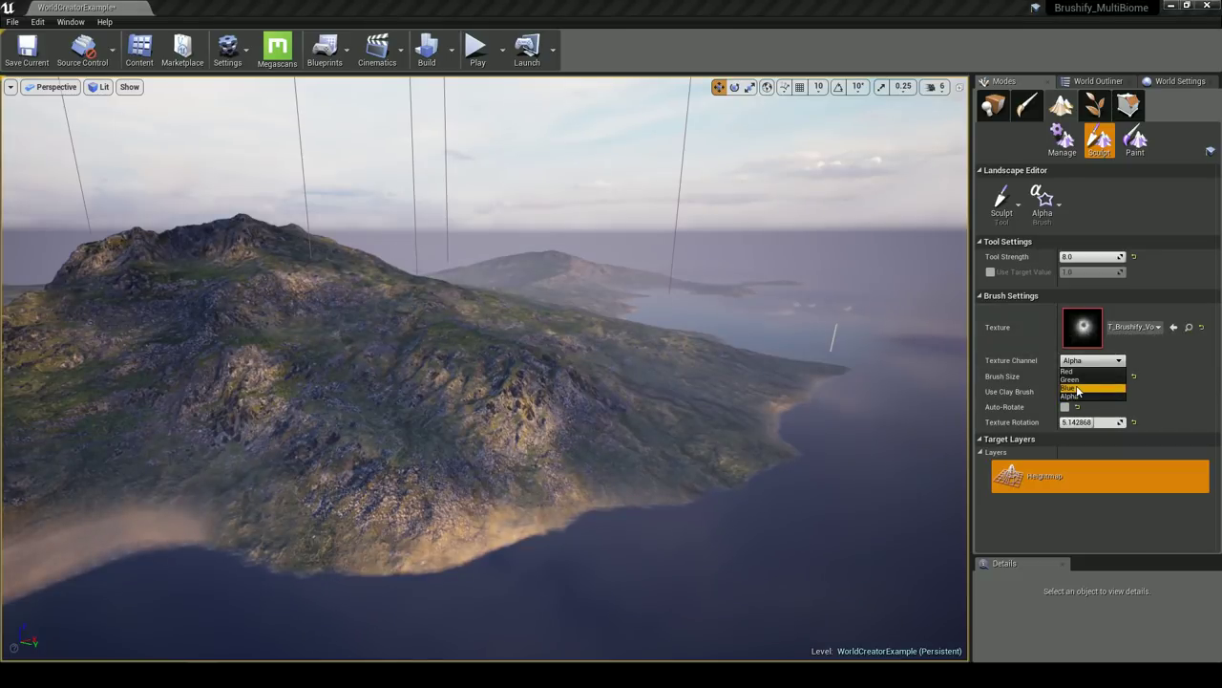
{"action": "left_click", "coordinate": [1078, 387]}
{"action": "left_click", "coordinate": [1086, 362]}
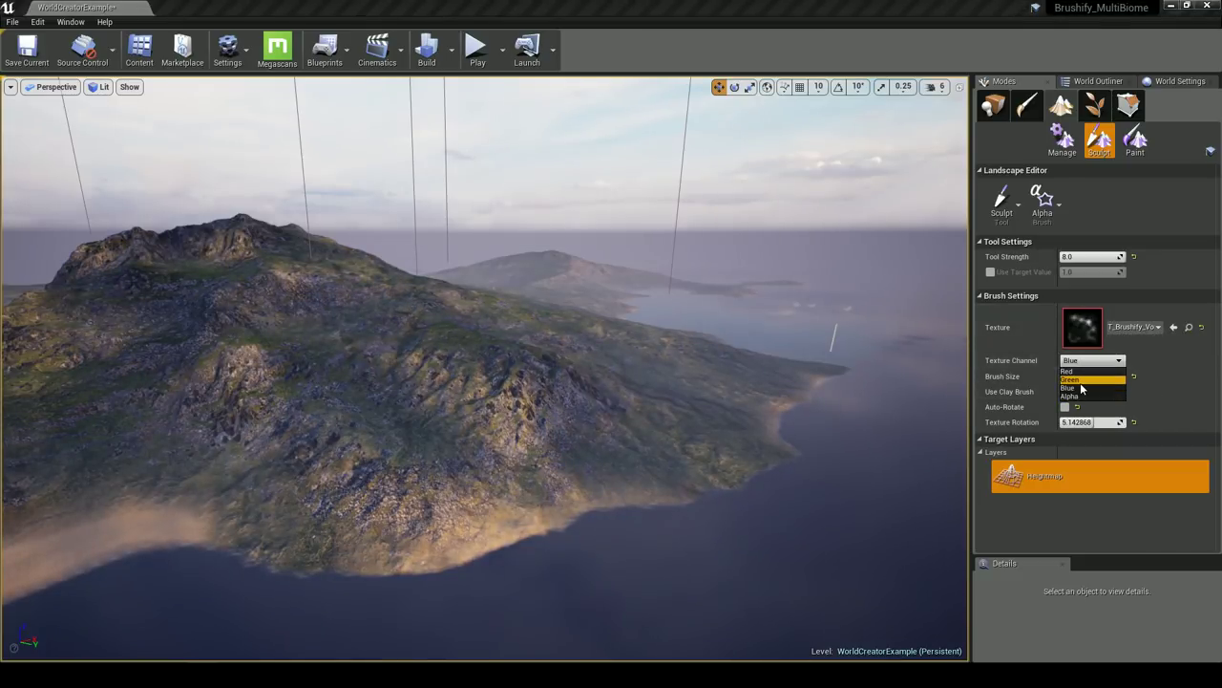
{"action": "left_click", "coordinate": [1081, 381]}
{"action": "left_click", "coordinate": [1085, 363]}
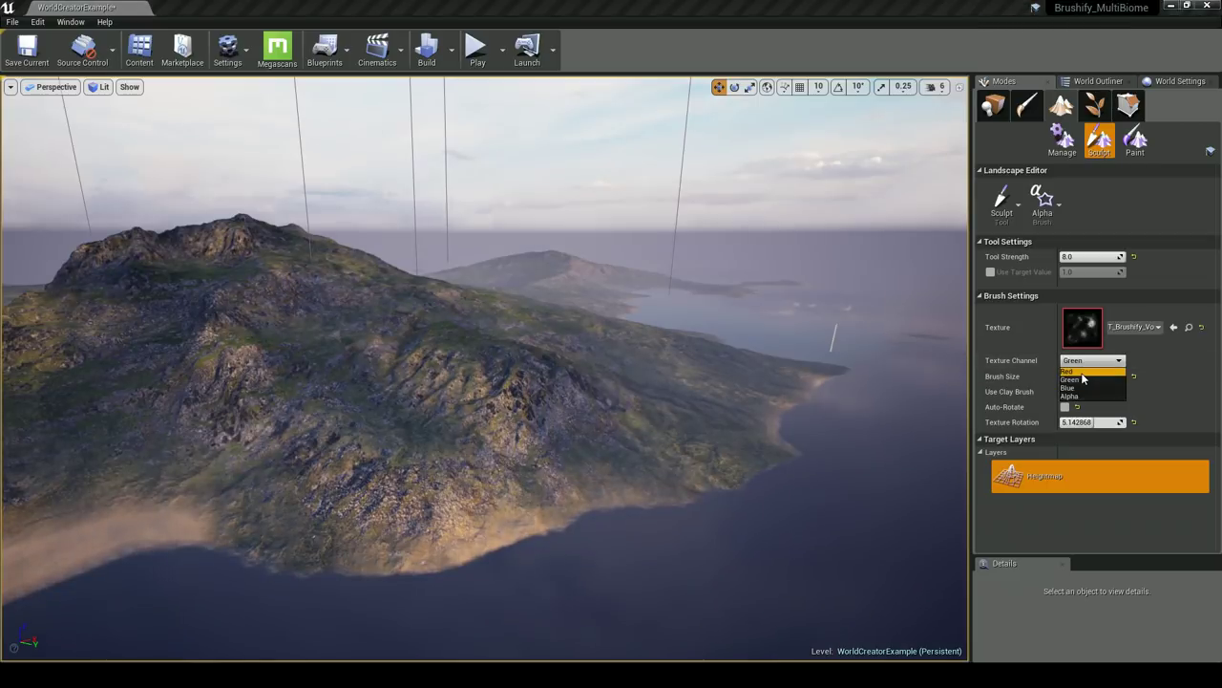
{"action": "left_click", "coordinate": [1083, 372]}
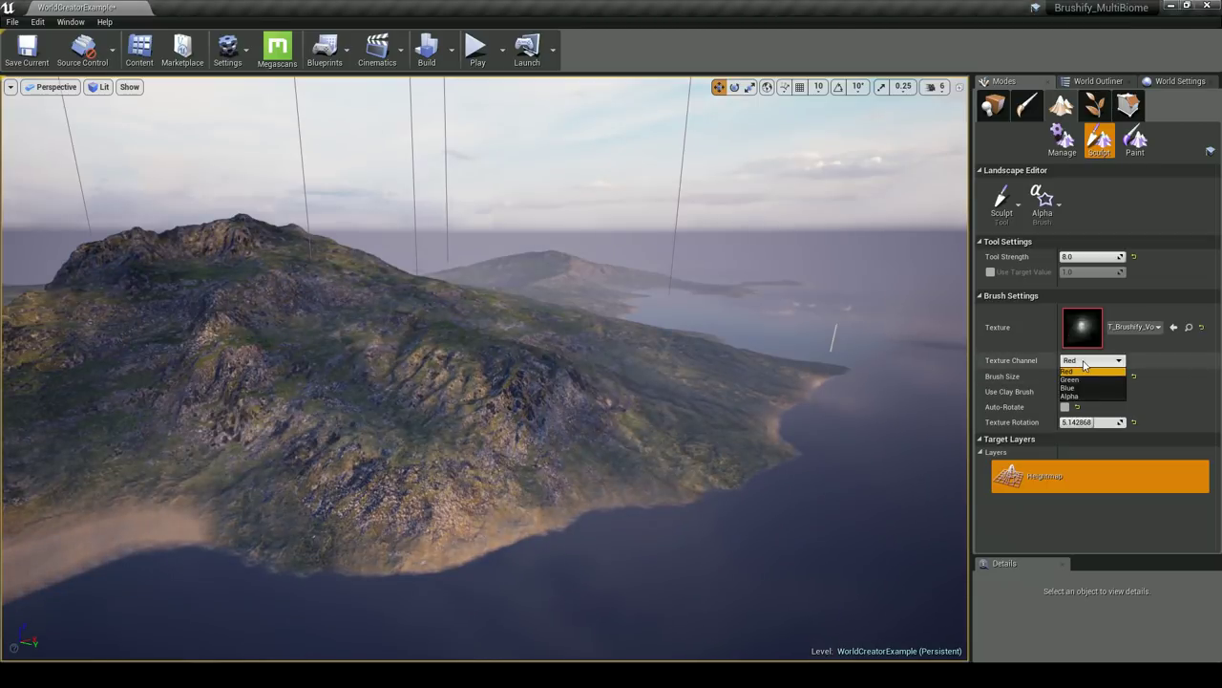
{"action": "left_click", "coordinate": [1079, 390]}
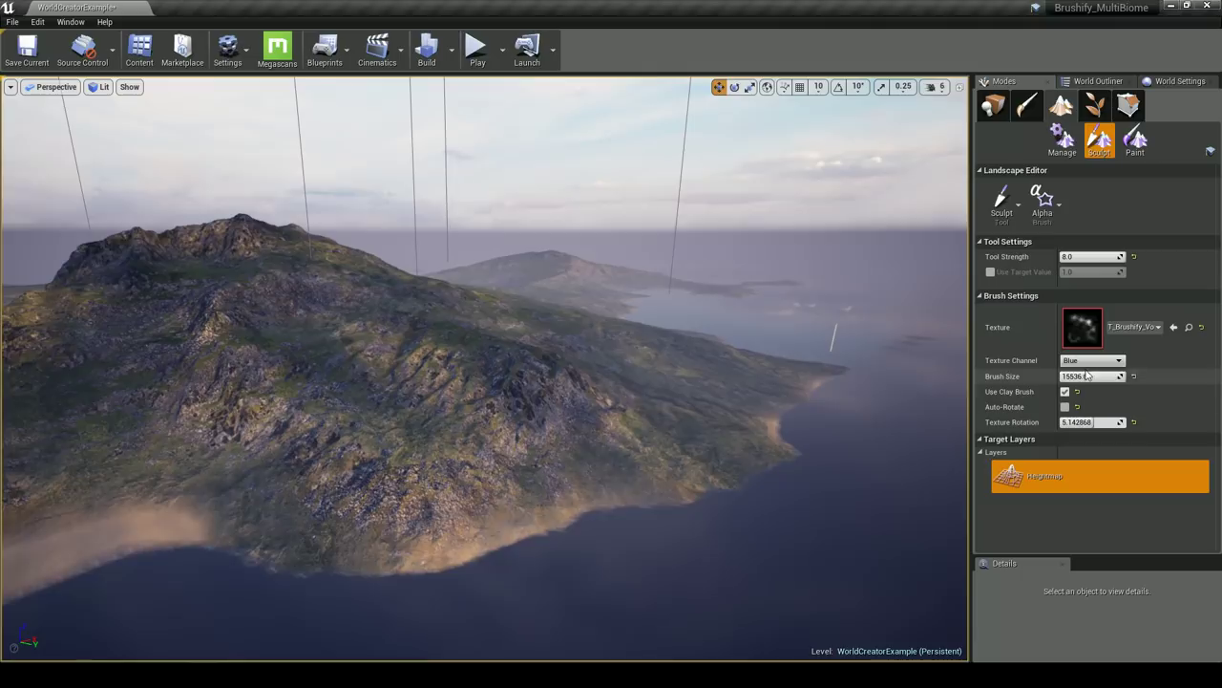
Set the volcano brush's texture channel to Alpha and its brush size to 25536
{"action": "left_click", "coordinate": [1082, 397]}
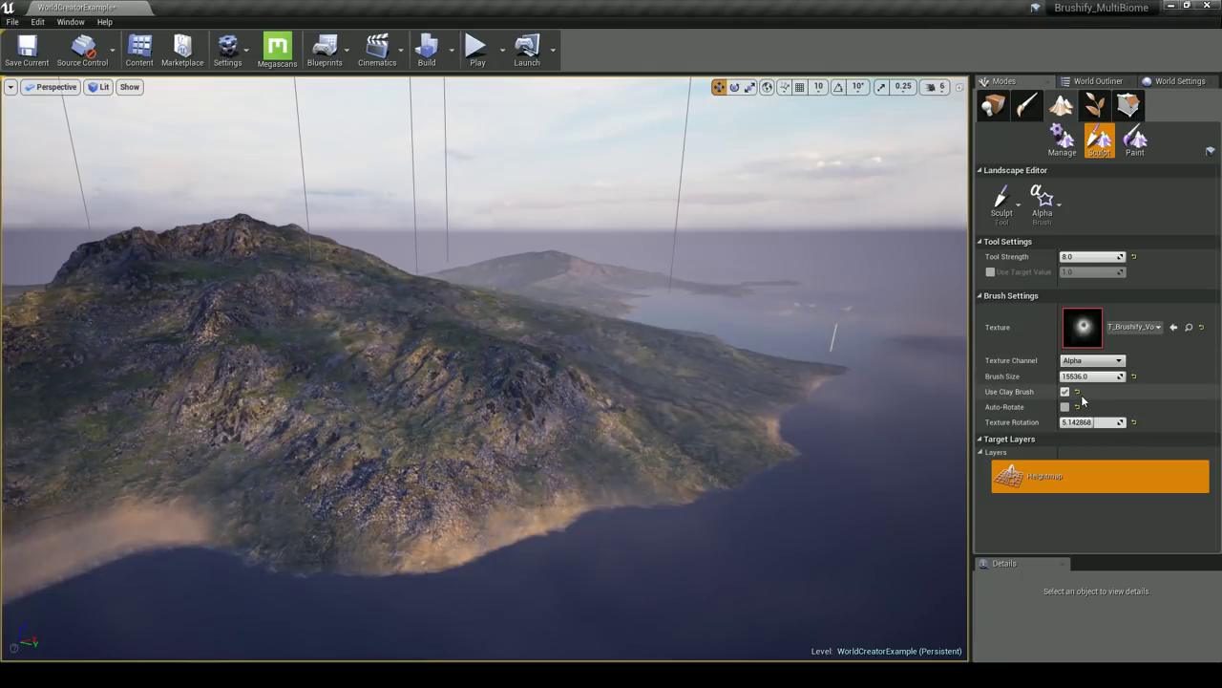
{"action": "mouse_move", "coordinate": [602, 434]}
{"action": "right_mouse_down"}
{"action": "mouse_move", "coordinate": [609, 386]}
{"action": "mouse_move", "coordinate": [573, 305]}
{"action": "mouse_move", "coordinate": [611, 420]}
{"action": "mouse_move", "coordinate": [471, 416]}
{"action": "right_mouse_up"}
{"action": "key", "text": "w"}
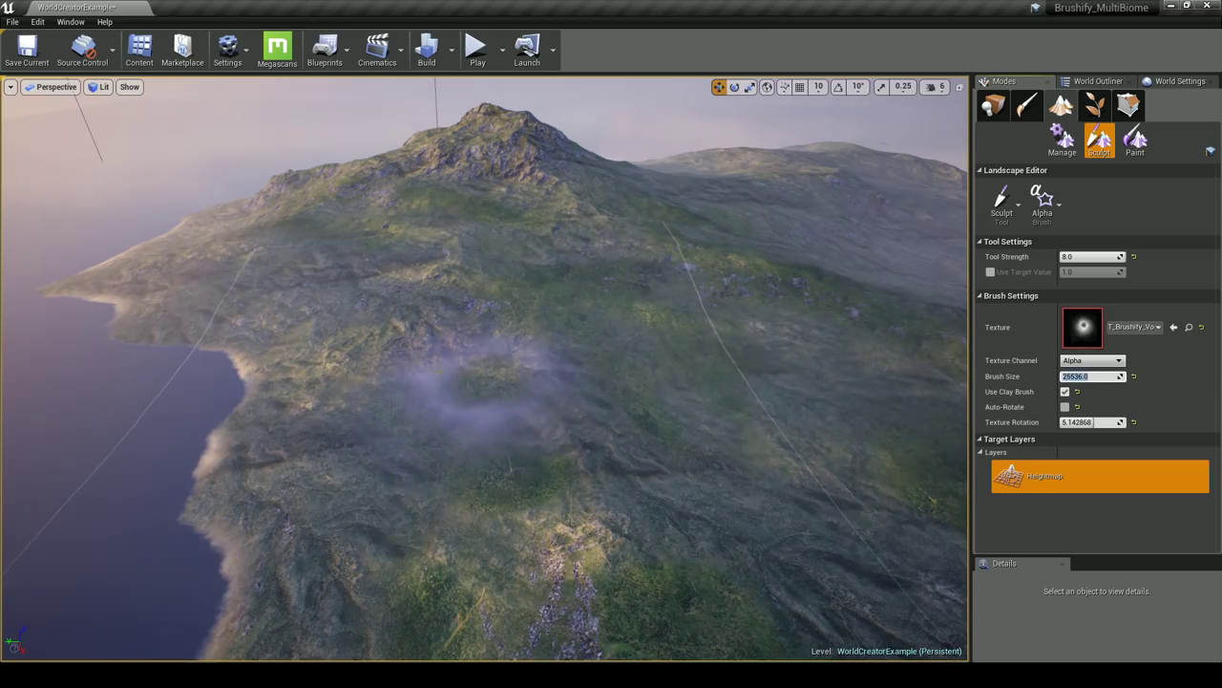
Stamp the volcano crater shape onto the coastal mountain's peak and check it from several sides
{"action": "mouse_move", "coordinate": [442, 379]}
{"action": "right_mouse_down"}
{"action": "mouse_move", "coordinate": [506, 406]}
{"action": "mouse_move", "coordinate": [454, 334]}
{"action": "mouse_move", "coordinate": [468, 330]}
{"action": "mouse_move", "coordinate": [554, 401]}
{"action": "mouse_move", "coordinate": [720, 394]}
{"action": "right_mouse_up"}
{"action": "key", "text": "w"}
{"action": "key", "text": "a"}
{"action": "right_click_drag", "start_coordinate": [639, 393], "coordinate": [372, 367]}
{"action": "key", "text": "s"}
{"action": "right_click_drag", "start_coordinate": [611, 374], "coordinate": [445, 384]}
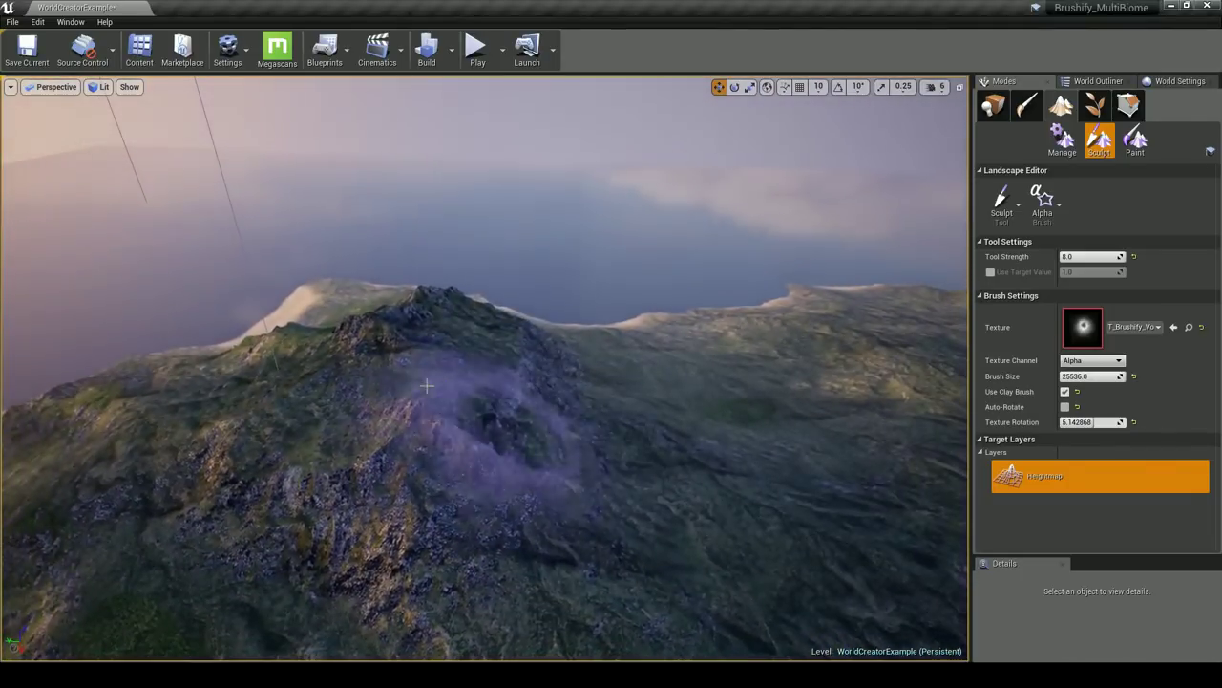
{"action": "key", "text": "a"}
{"action": "mouse_move", "coordinate": [344, 354]}
{"action": "right_mouse_down"}
{"action": "mouse_move", "coordinate": [420, 359]}
{"action": "mouse_move", "coordinate": [515, 396]}
{"action": "mouse_move", "coordinate": [669, 353]}
{"action": "mouse_move", "coordinate": [889, 348]}
{"action": "right_mouse_up"}
{"action": "right_click_drag", "start_coordinate": [415, 358], "coordinate": [525, 359]}
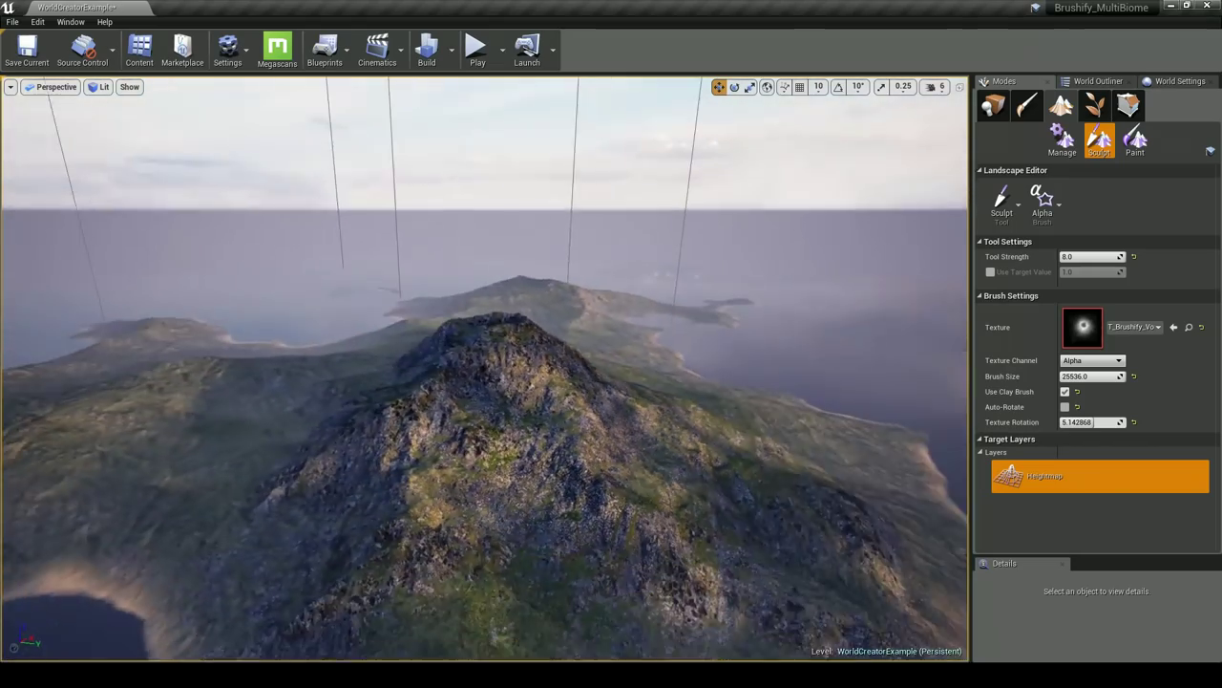
{"action": "right_click_drag", "start_coordinate": [603, 366], "coordinate": [611, 411]}
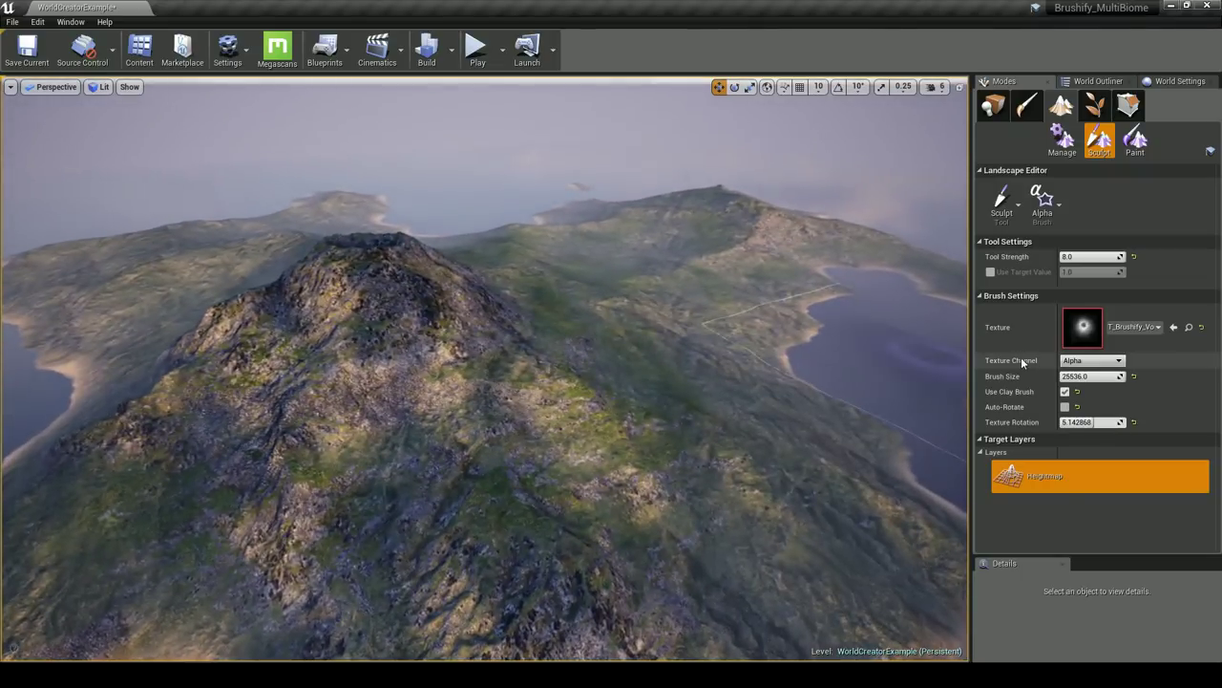
Assign T_Brushify_Canyons_A as the brush texture with the Blue channel, try a stamp beside the volcano, and undo it
{"action": "left_click", "coordinate": [1188, 327]}
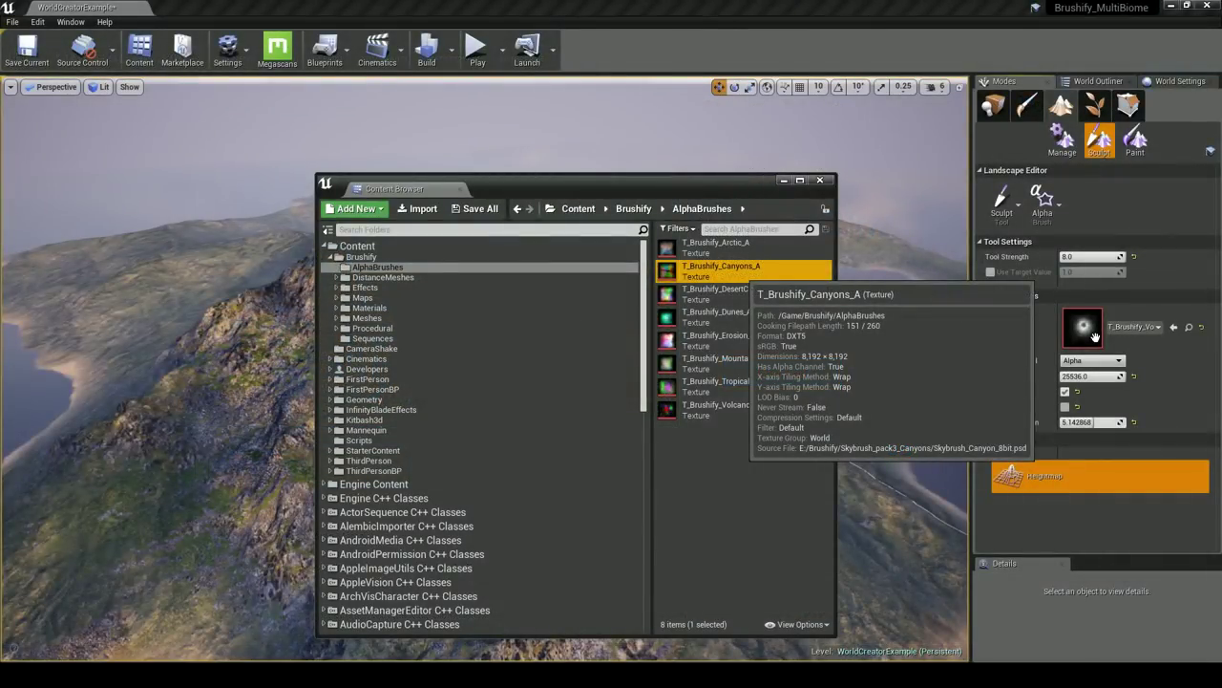
{"action": "key", "text": "ctrl+z"}
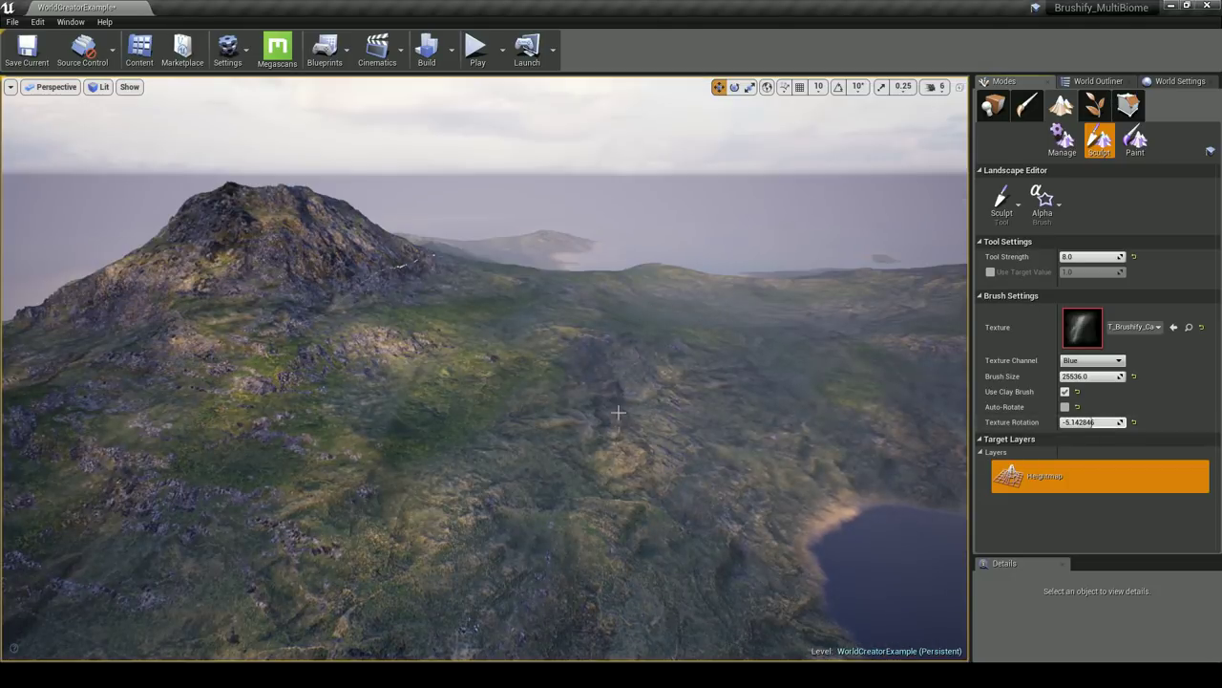
{"action": "right_click_drag", "start_coordinate": [630, 399], "coordinate": [760, 408]}
{"action": "key", "text": "s"}
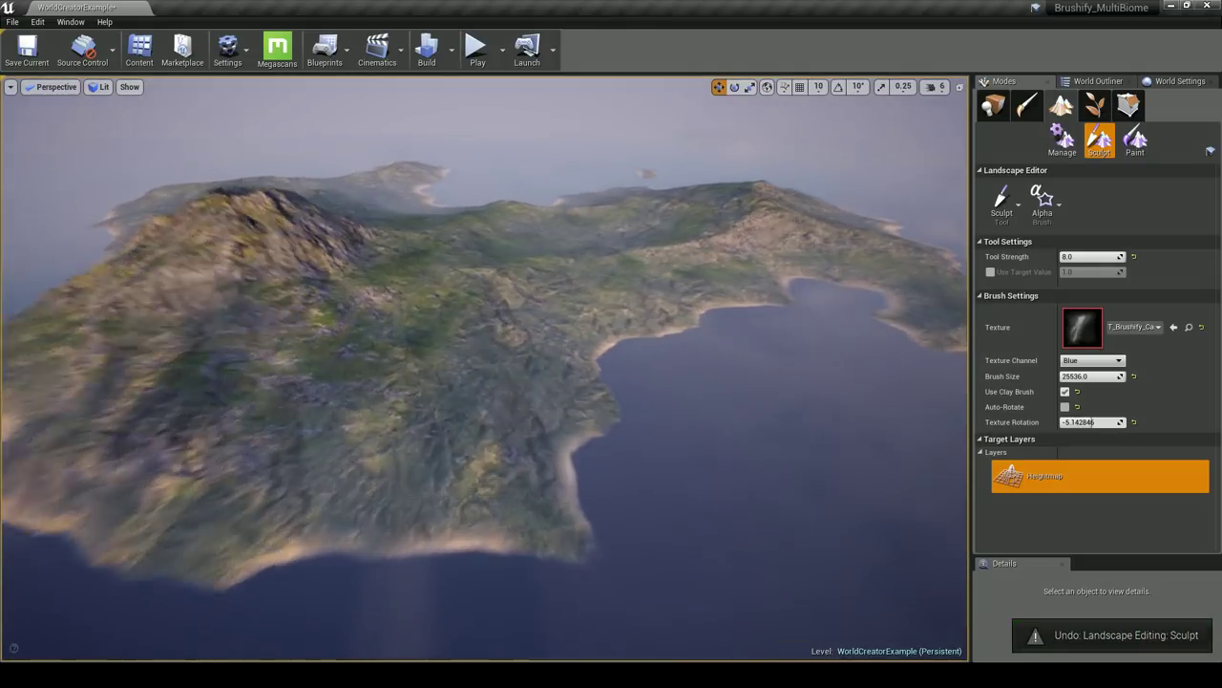
Set the texture rotation to about -63.43, try a canyon stamp on the ridge above the bay, and undo it
{"action": "scroll", "coordinate": [571, 365], "scroll_direction": "up", "scroll_amount": 5}
{"action": "key", "text": "w"}
{"action": "mouse_move", "coordinate": [576, 362]}
{"action": "right_mouse_down"}
{"action": "mouse_move", "coordinate": [602, 377]}
{"action": "mouse_move", "coordinate": [606, 368]}
{"action": "mouse_move", "coordinate": [578, 343]}
{"action": "mouse_move", "coordinate": [457, 348]}
{"action": "mouse_move", "coordinate": [468, 368]}
{"action": "mouse_move", "coordinate": [630, 382]}
{"action": "mouse_move", "coordinate": [687, 358]}
{"action": "mouse_move", "coordinate": [380, 357]}
{"action": "right_mouse_up"}
{"action": "key", "text": "w"}
{"action": "key", "text": "w"}
{"action": "key", "text": "w"}
{"action": "right_click_drag", "start_coordinate": [492, 315], "coordinate": [553, 277]}
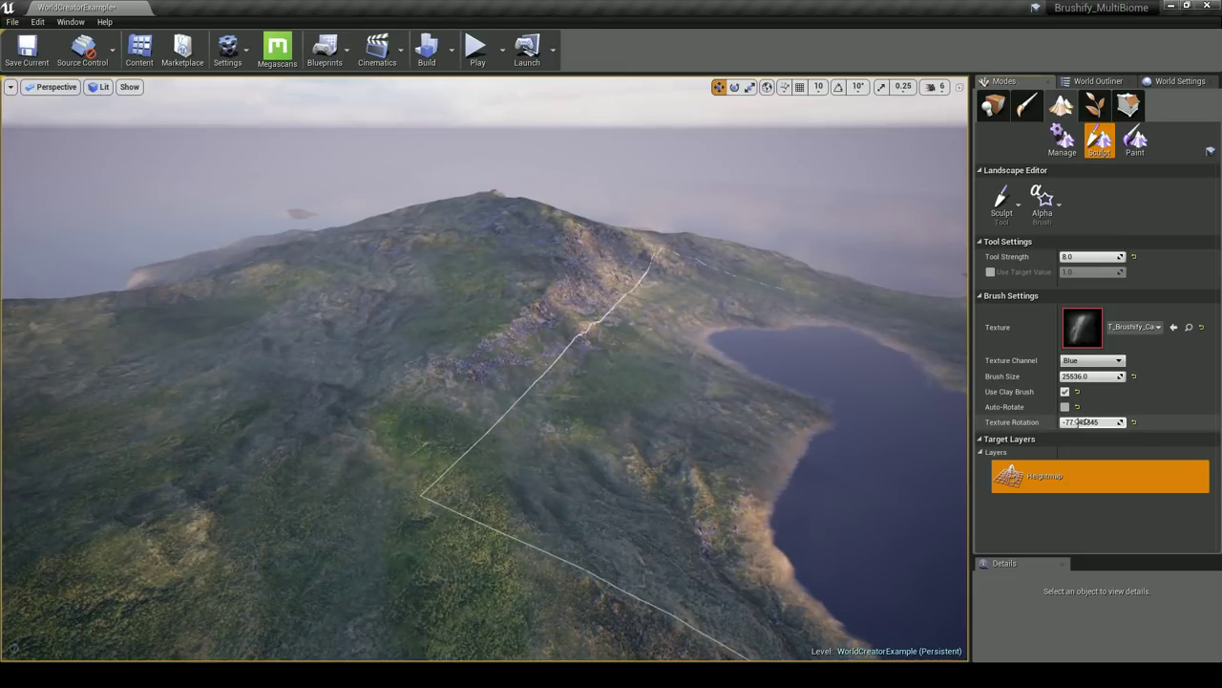
{"action": "left_click", "coordinate": [489, 384]}
{"action": "mouse_move", "coordinate": [642, 401]}
{"action": "right_mouse_down"}
{"action": "mouse_move", "coordinate": [688, 425]}
{"action": "mouse_move", "coordinate": [643, 402]}
{"action": "right_mouse_up"}
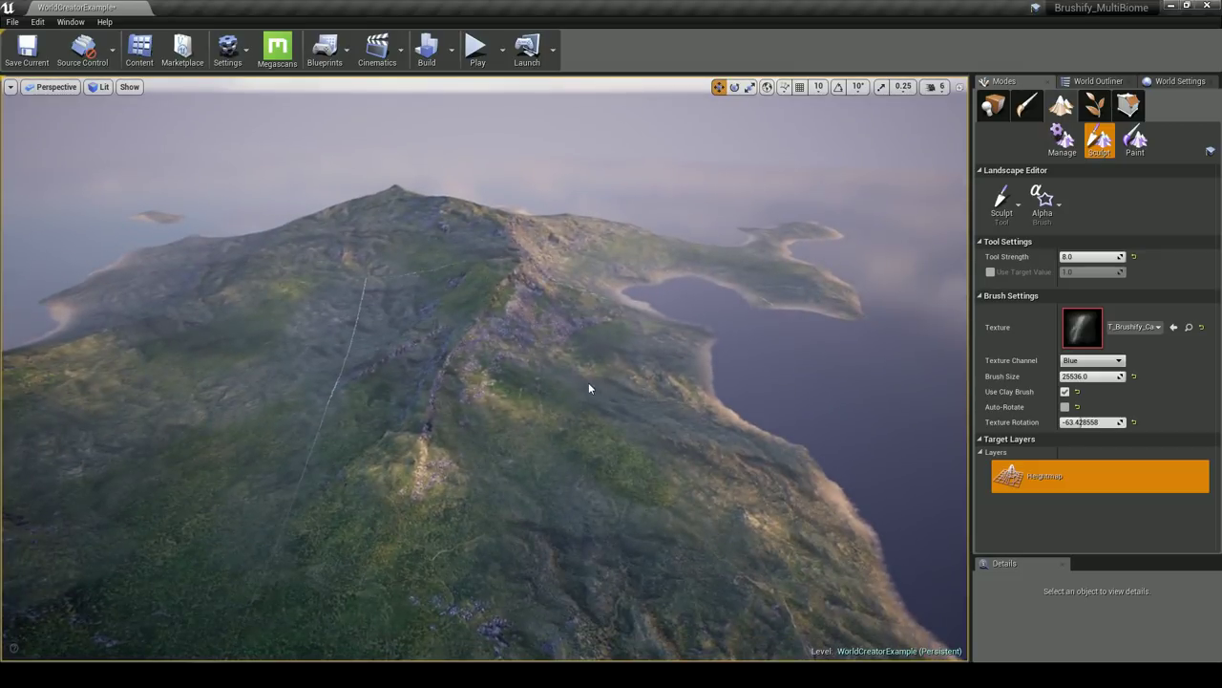
{"action": "key", "text": "ctrl+z"}
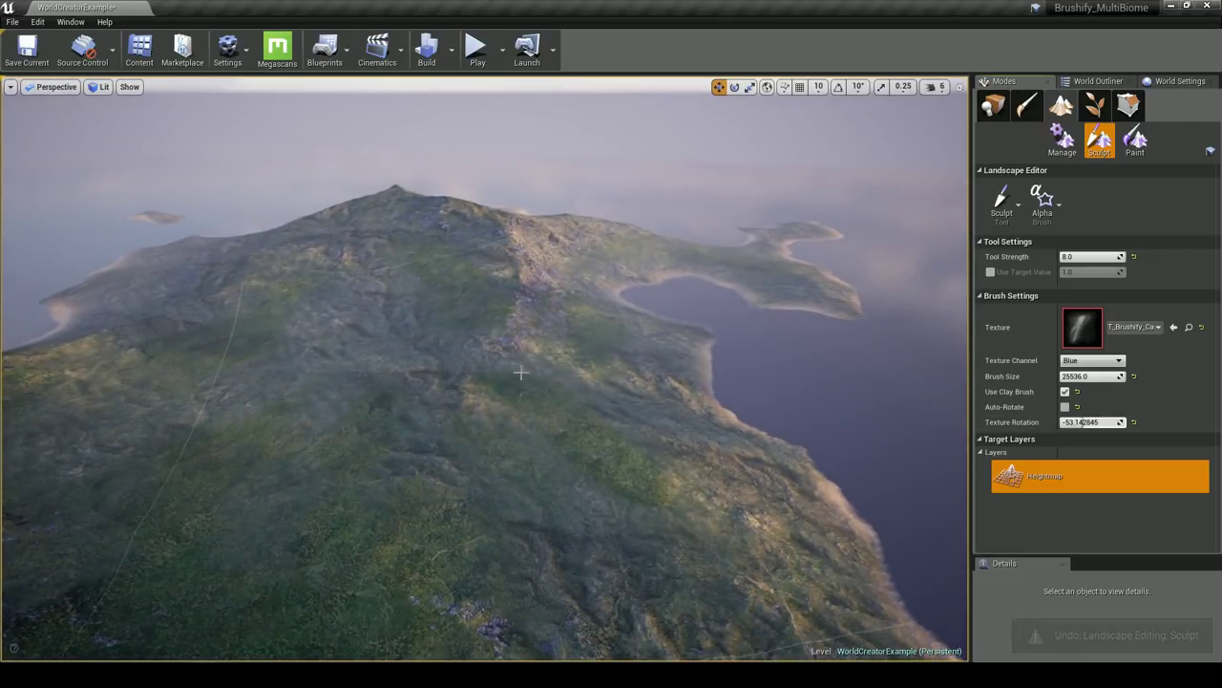
Set the texture rotation to about -53.14, undo a trial stamp, and sculpt canyon ridges along the slope above the bay
{"action": "left_click", "coordinate": [521, 373]}
{"action": "key", "text": "ctrl+z"}
{"action": "key", "text": "ctrl+z"}
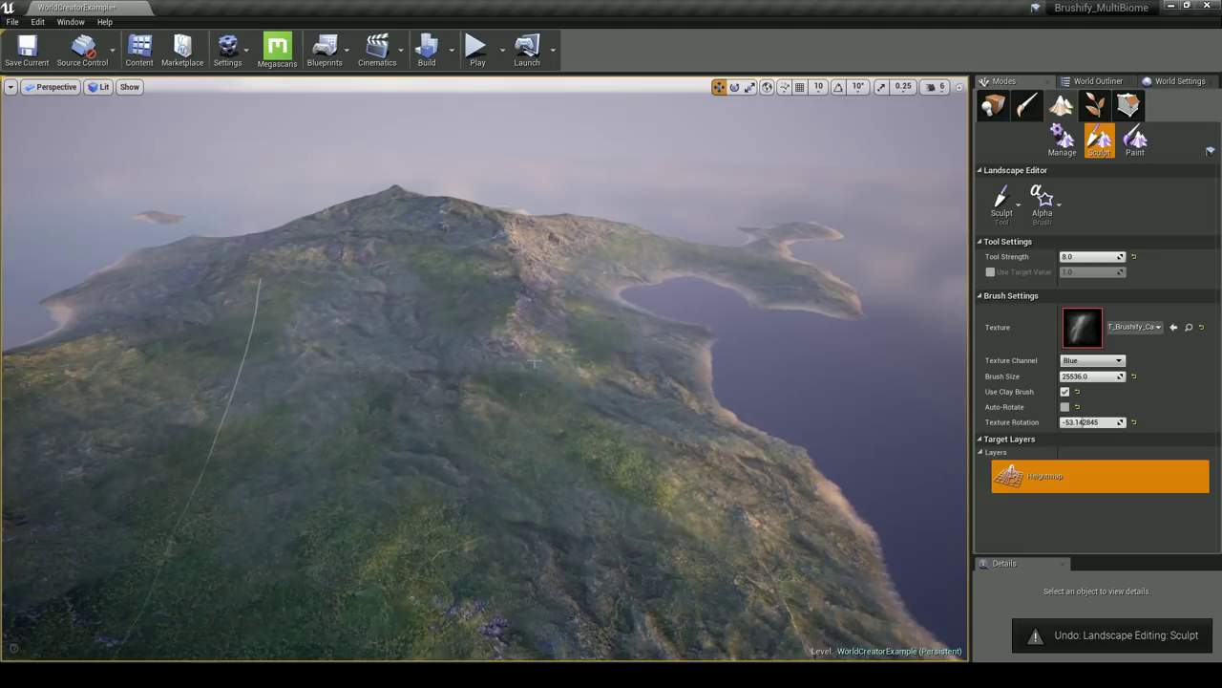
{"action": "mouse_move", "coordinate": [537, 359]}
{"action": "right_mouse_down"}
{"action": "mouse_move", "coordinate": [740, 359]}
{"action": "mouse_move", "coordinate": [582, 363]}
{"action": "mouse_move", "coordinate": [258, 334]}
{"action": "mouse_move", "coordinate": [520, 377]}
{"action": "mouse_move", "coordinate": [258, 372]}
{"action": "mouse_move", "coordinate": [516, 348]}
{"action": "mouse_move", "coordinate": [520, 377]}
{"action": "right_mouse_up"}
{"action": "key", "text": "w"}
{"action": "right_click_drag", "start_coordinate": [630, 378], "coordinate": [631, 377]}
{"action": "right_click_drag", "start_coordinate": [533, 328], "coordinate": [582, 342]}
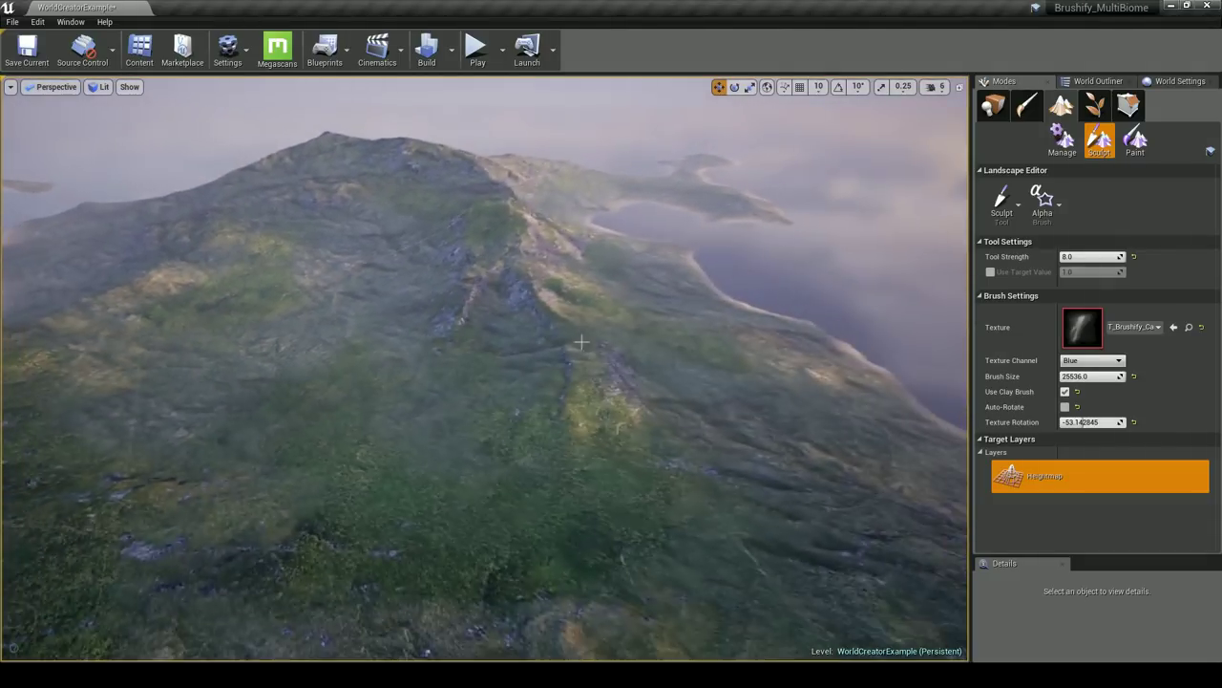
Switch the Sculpt tool to a Circle brush with Smooth falloff and set the brush size to about 2983
{"action": "left_click", "coordinate": [1005, 205]}
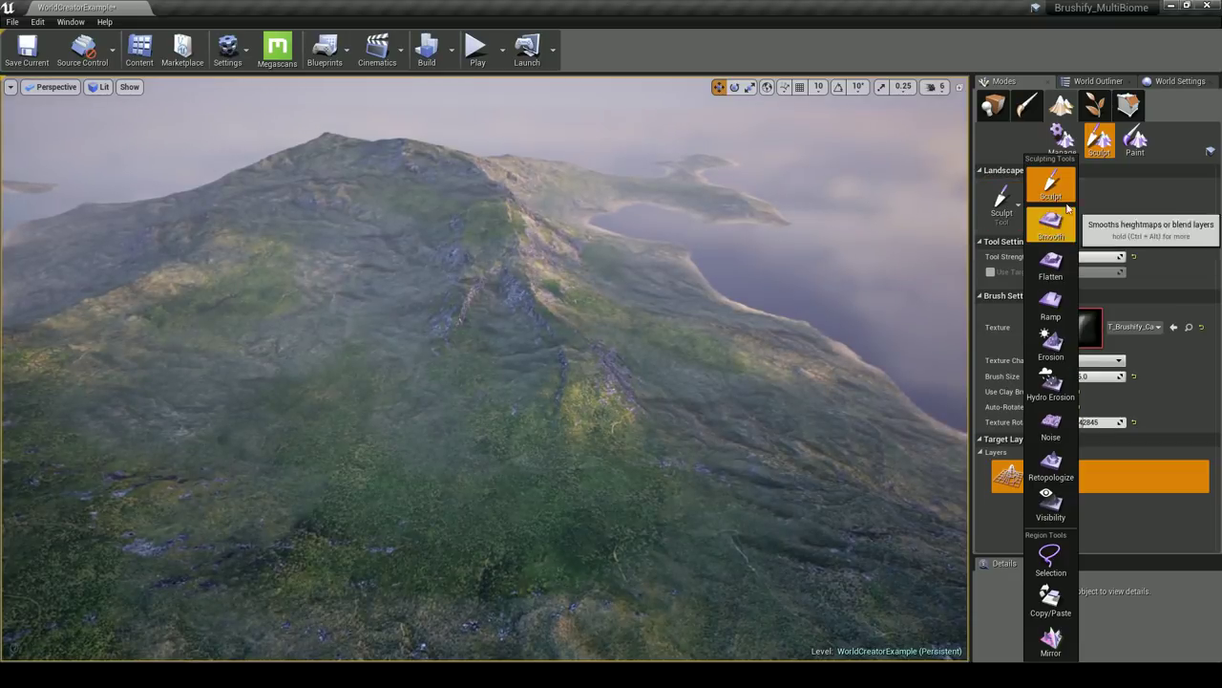
{"action": "left_click", "coordinate": [1100, 206]}
{"action": "left_click", "coordinate": [1047, 206]}
{"action": "left_click", "coordinate": [1051, 250]}
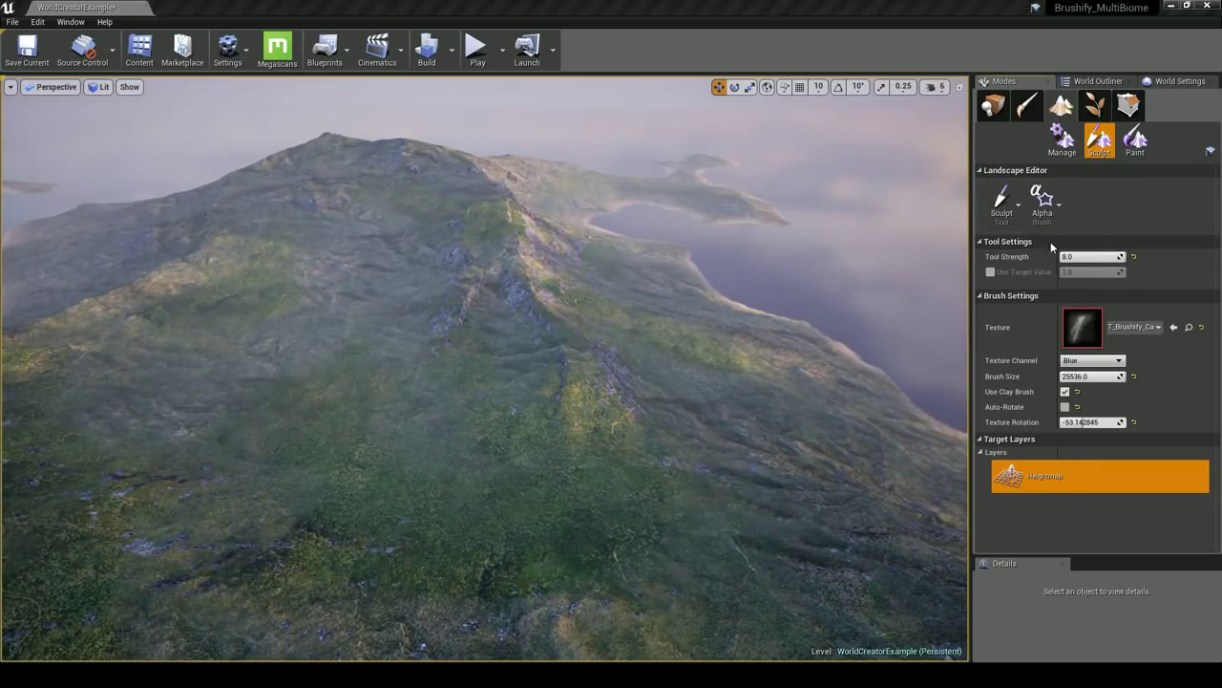
{"action": "right_click_drag", "start_coordinate": [613, 333], "coordinate": [668, 334]}
{"action": "left_click_drag", "start_coordinate": [1090, 311], "coordinate": [1060, 311]}
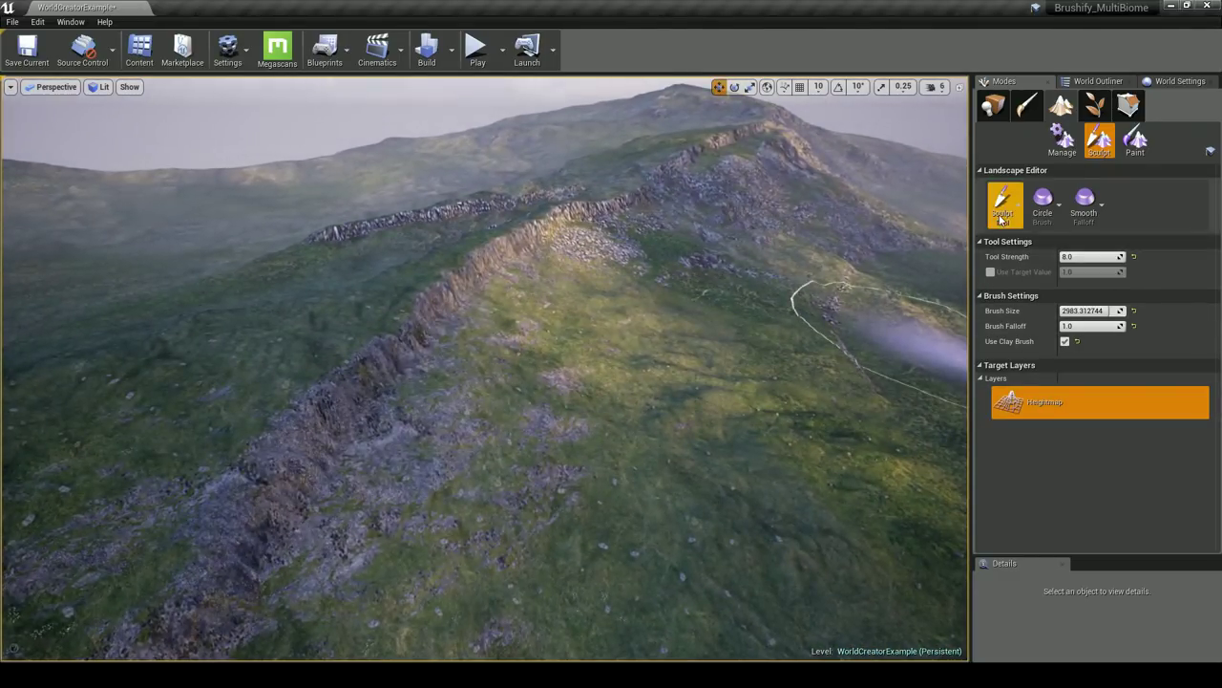
Use the Flatten tool with the brush size reduced to about 1003 to cut a level terrace into the volcano's rocky slope
{"action": "left_click", "coordinate": [1001, 206]}
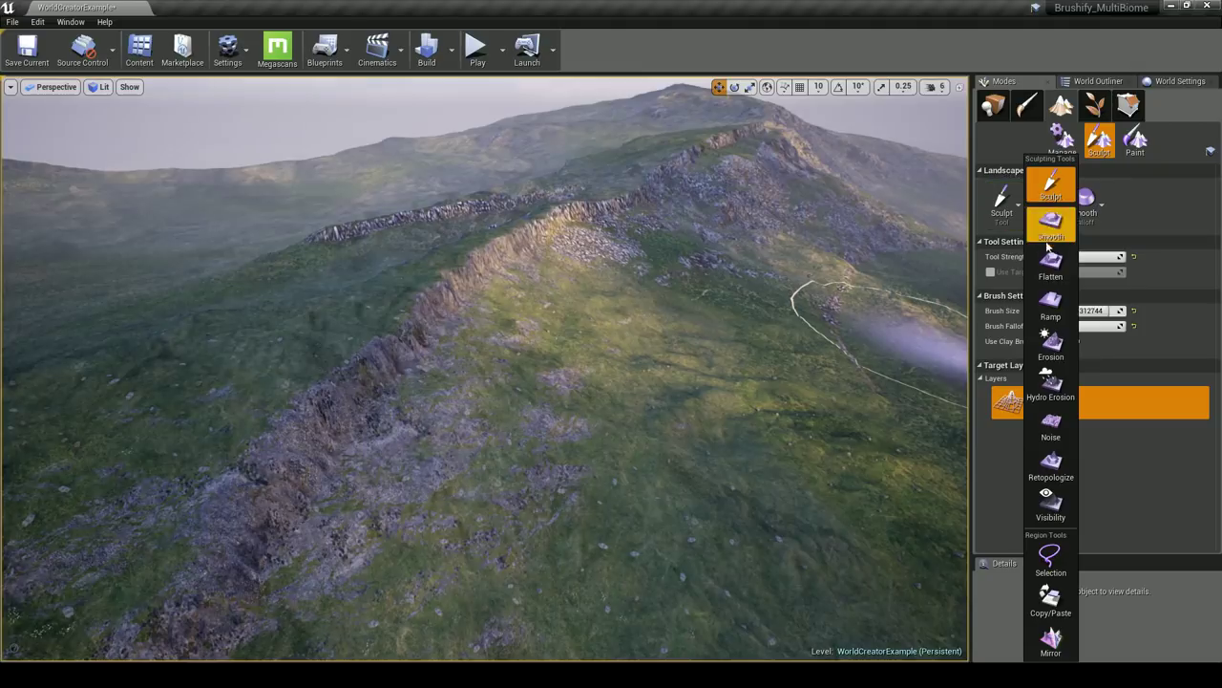
{"action": "left_click", "coordinate": [1050, 305]}
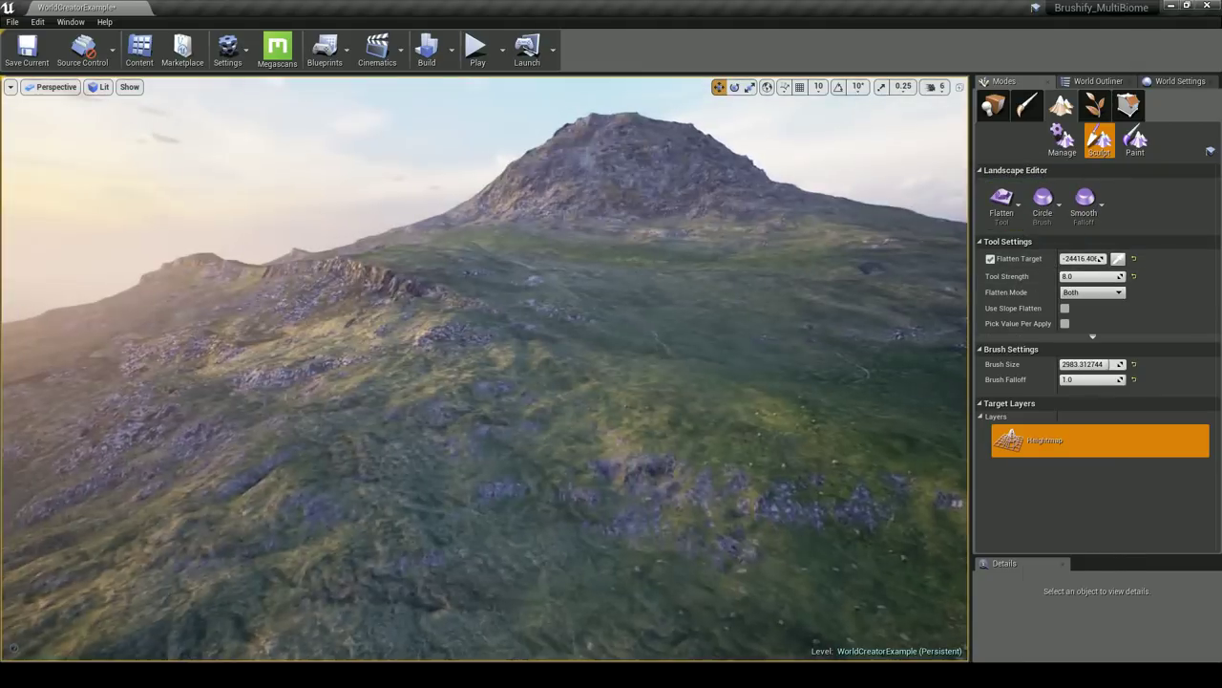
{"action": "key", "text": "w"}
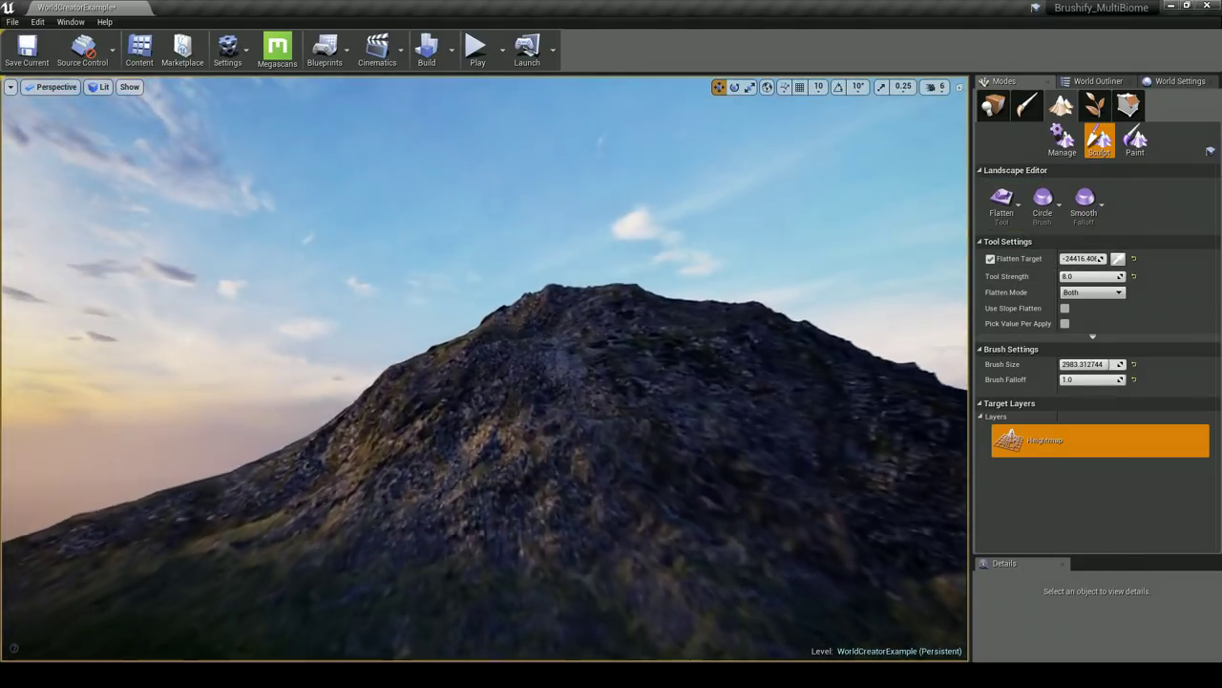
{"action": "key", "text": "w"}
{"action": "mouse_move", "coordinate": [611, 325]}
{"action": "right_mouse_down"}
{"action": "mouse_move", "coordinate": [621, 420]}
{"action": "mouse_move", "coordinate": [564, 429]}
{"action": "right_mouse_up"}
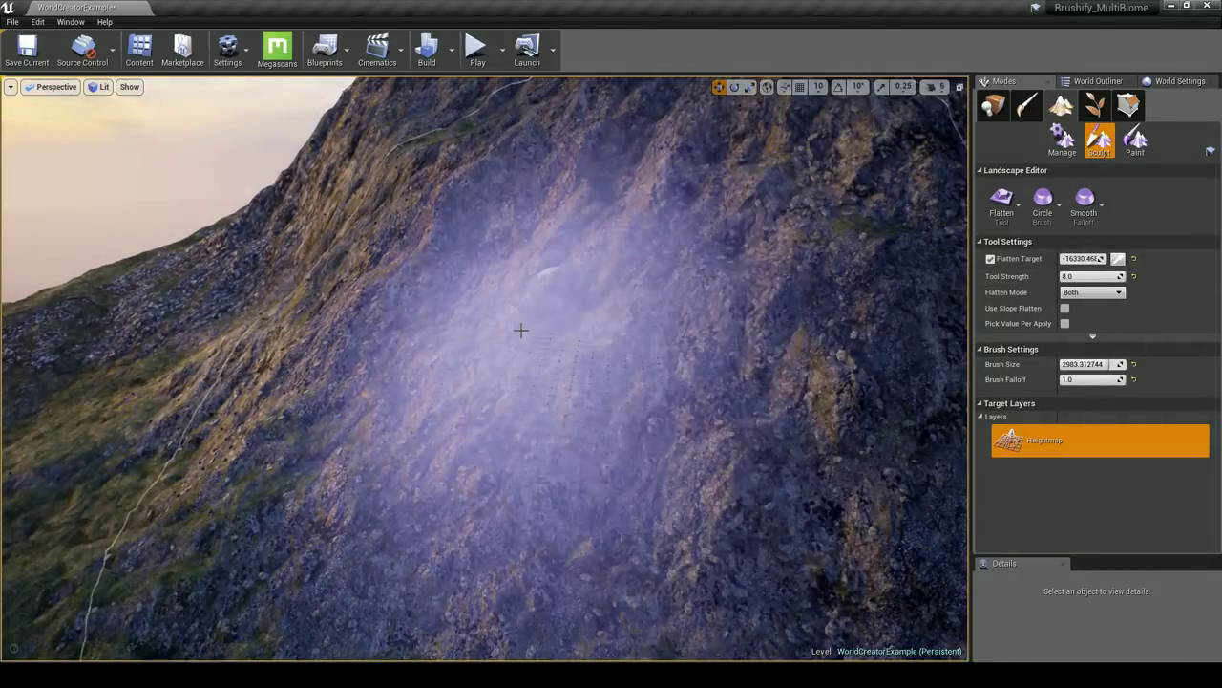
{"action": "left_click", "coordinate": [521, 329]}
{"action": "left_click_drag", "start_coordinate": [1108, 364], "coordinate": [1091, 364]}
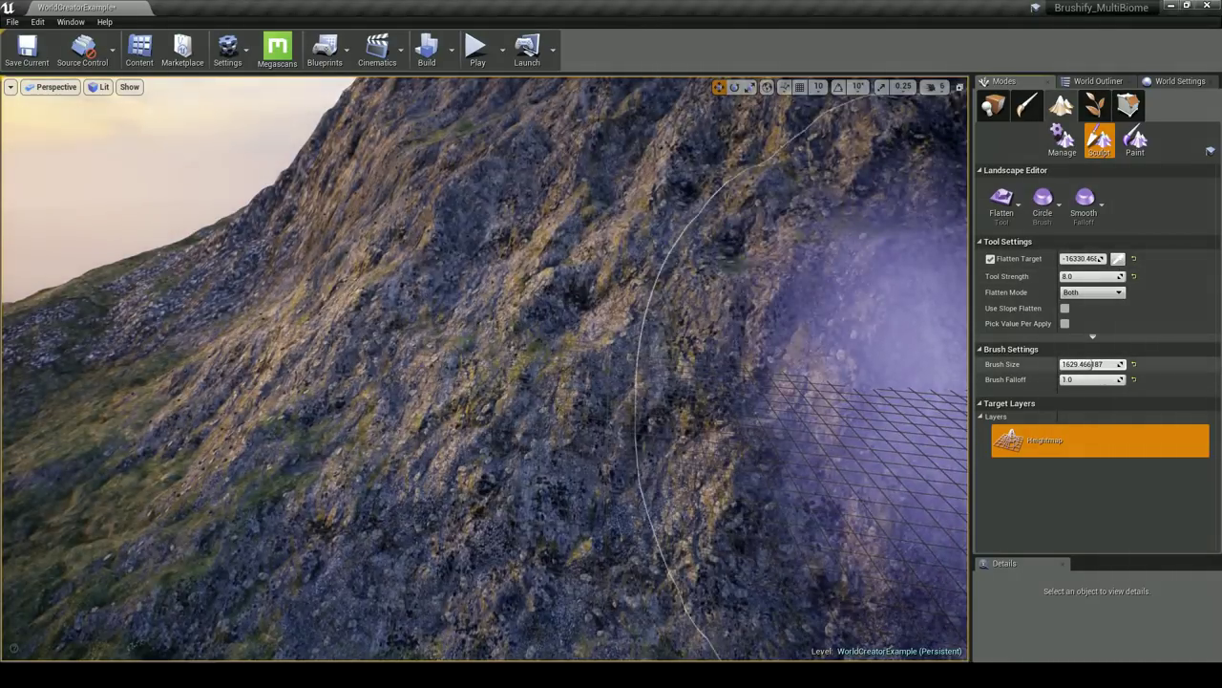
{"action": "key", "text": "s"}
{"action": "right_click_drag", "start_coordinate": [490, 326], "coordinate": [530, 334]}
{"action": "left_click_drag", "start_coordinate": [417, 338], "coordinate": [510, 351]}
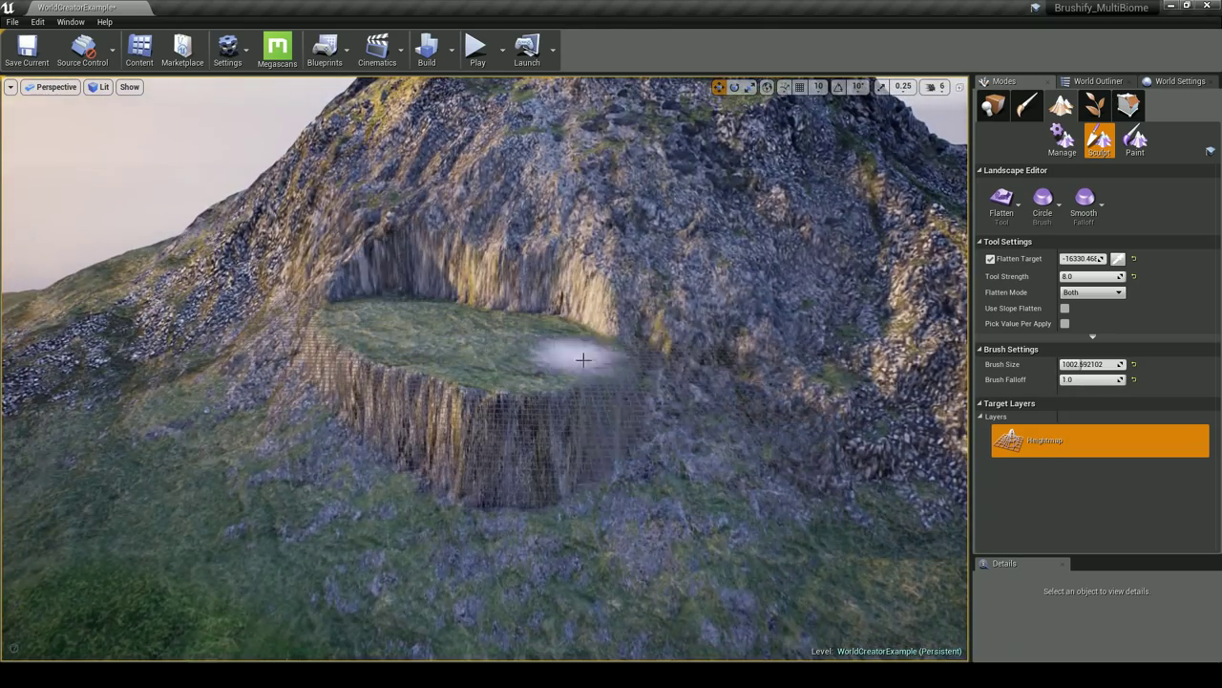
Place two Ramp tool points from the grass below the volcano up to the terrace edge
{"action": "key", "text": "a"}
{"action": "mouse_move", "coordinate": [581, 345]}
{"action": "right_mouse_down"}
{"action": "mouse_move", "coordinate": [692, 336]}
{"action": "mouse_move", "coordinate": [621, 334]}
{"action": "mouse_move", "coordinate": [458, 373]}
{"action": "right_mouse_up"}
{"action": "key", "text": "w"}
{"action": "key", "text": "s"}
{"action": "key", "text": "w"}
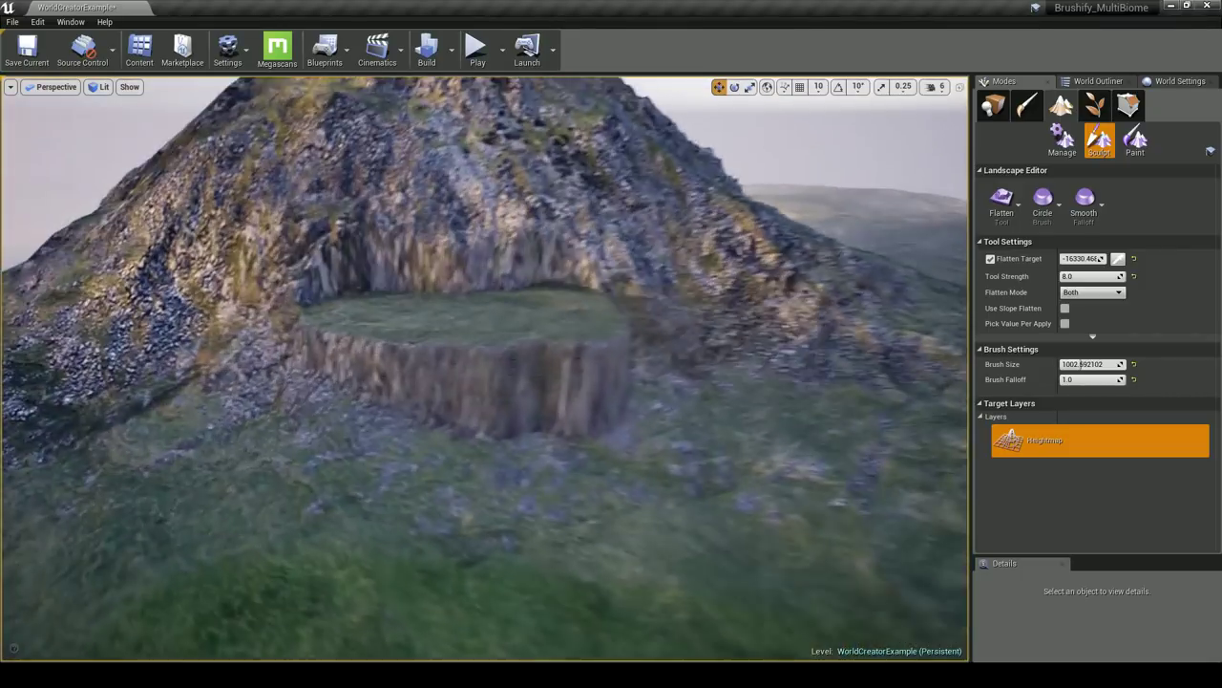
{"action": "left_click", "coordinate": [1009, 225]}
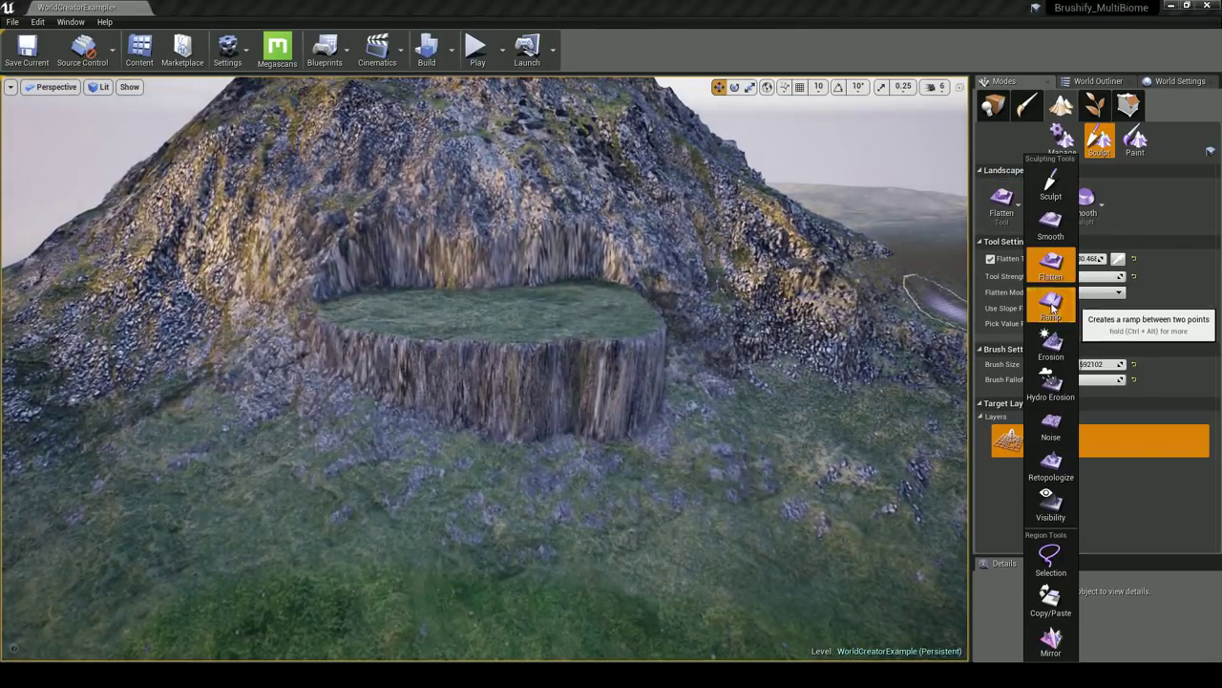
{"action": "left_click", "coordinate": [1044, 286]}
{"action": "right_click_drag", "start_coordinate": [535, 287], "coordinate": [439, 329]}
{"action": "left_click", "coordinate": [528, 240]}
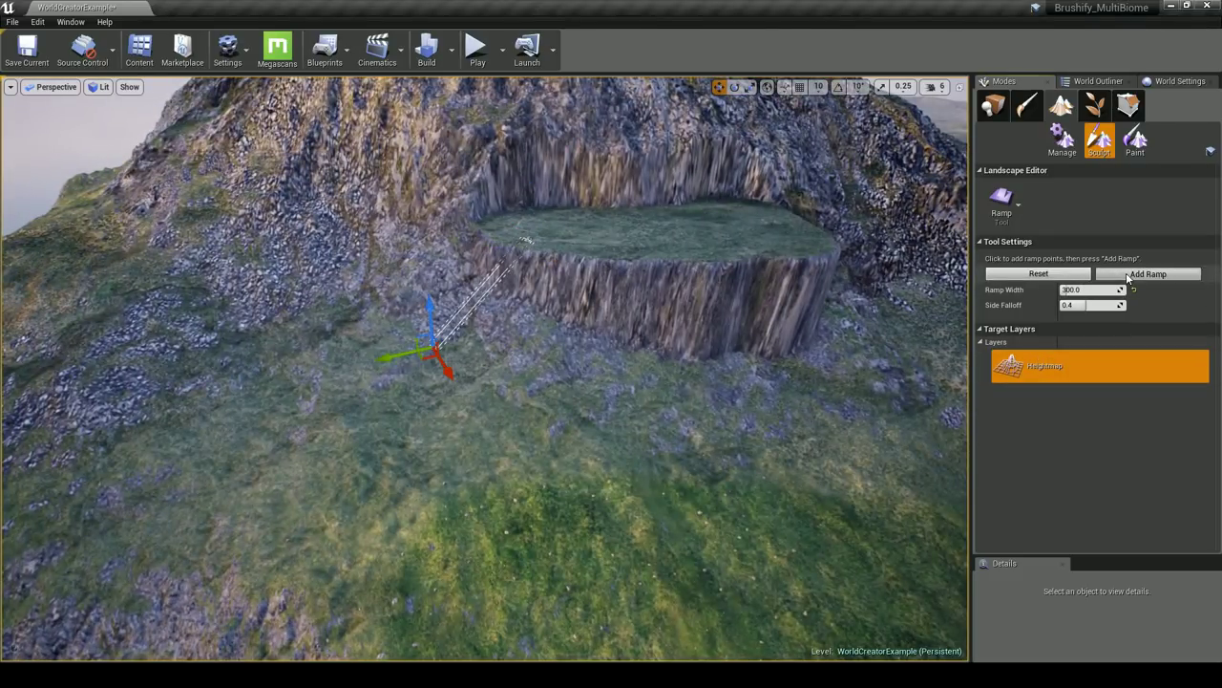
Add the ramp up to the terrace at a width of about 1005, then select its lower point and widen it to about 1323
{"action": "key", "text": "a"}
{"action": "mouse_move", "coordinate": [859, 315]}
{"action": "right_mouse_down"}
{"action": "mouse_move", "coordinate": [1013, 305]}
{"action": "mouse_move", "coordinate": [1017, 325]}
{"action": "mouse_move", "coordinate": [860, 315]}
{"action": "right_mouse_up"}
{"action": "key", "text": "w"}
{"action": "key", "text": "s"}
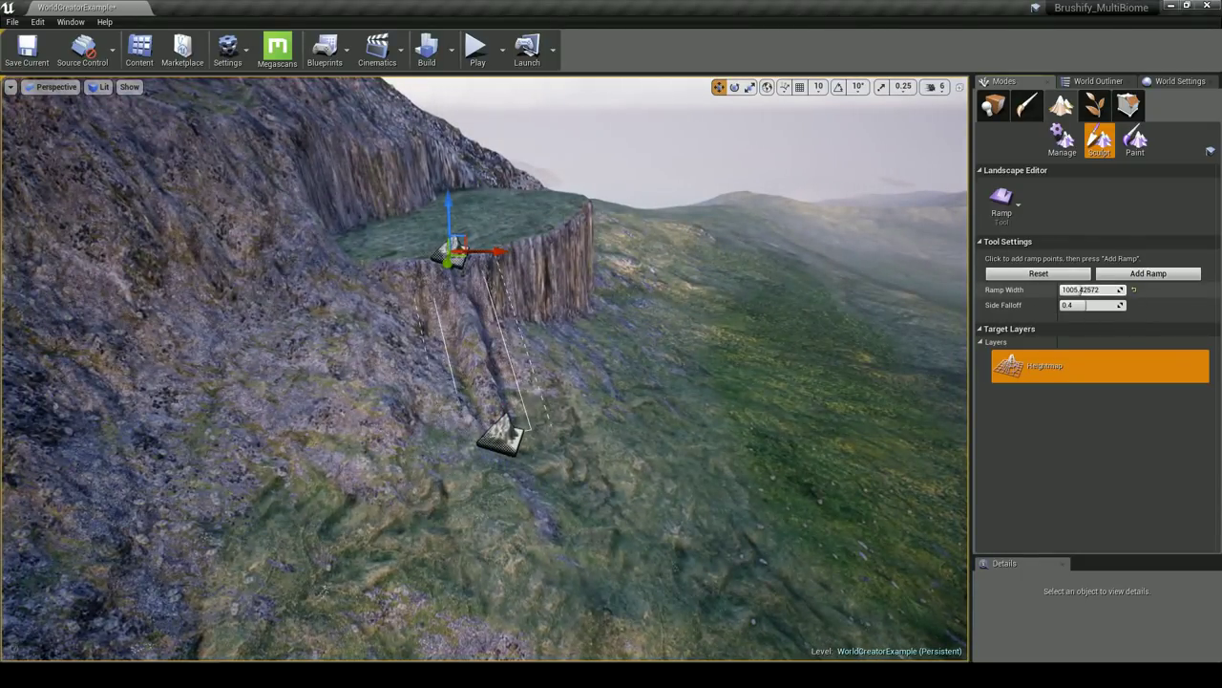
{"action": "left_click", "coordinate": [1124, 277]}
{"action": "left_click", "coordinate": [499, 428]}
{"action": "right_click_drag", "start_coordinate": [497, 418], "coordinate": [630, 408]}
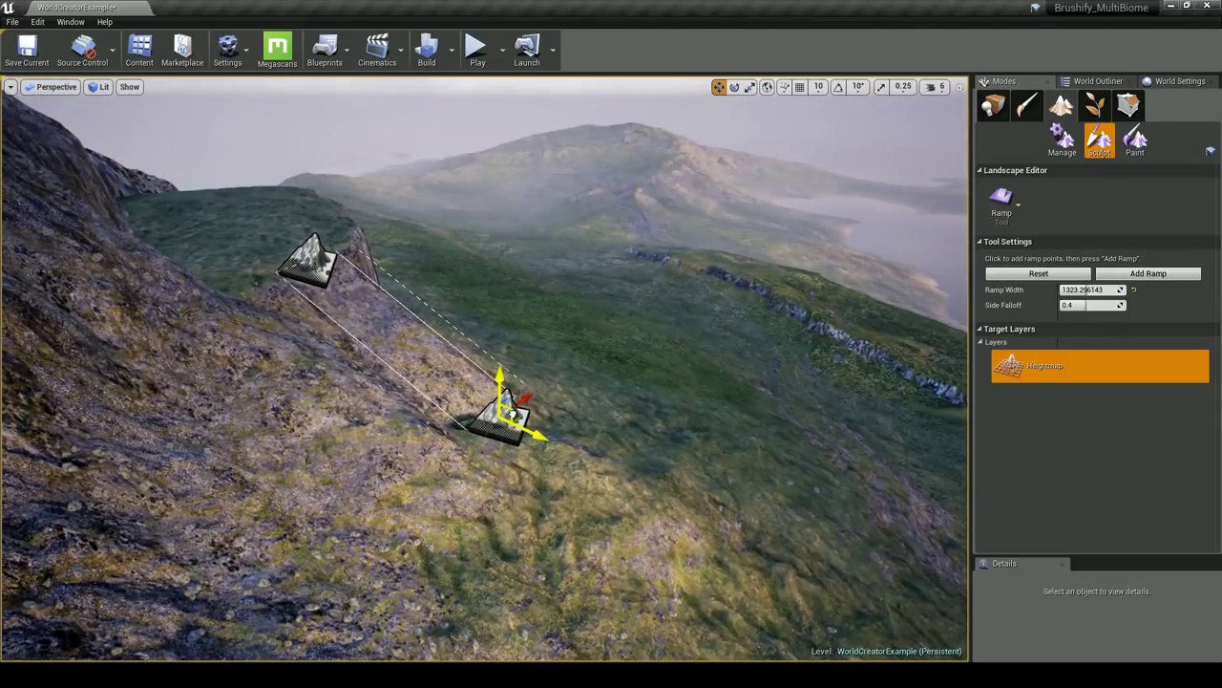
Soften the ramp and the terrace's cliff edges with the Smooth tool at strength 8 and filter kernel radius 1
{"action": "left_click", "coordinate": [1003, 205]}
{"action": "left_click", "coordinate": [1051, 224]}
{"action": "mouse_move", "coordinate": [622, 292]}
{"action": "right_mouse_down"}
{"action": "mouse_move", "coordinate": [545, 287]}
{"action": "mouse_move", "coordinate": [621, 292]}
{"action": "right_mouse_up"}
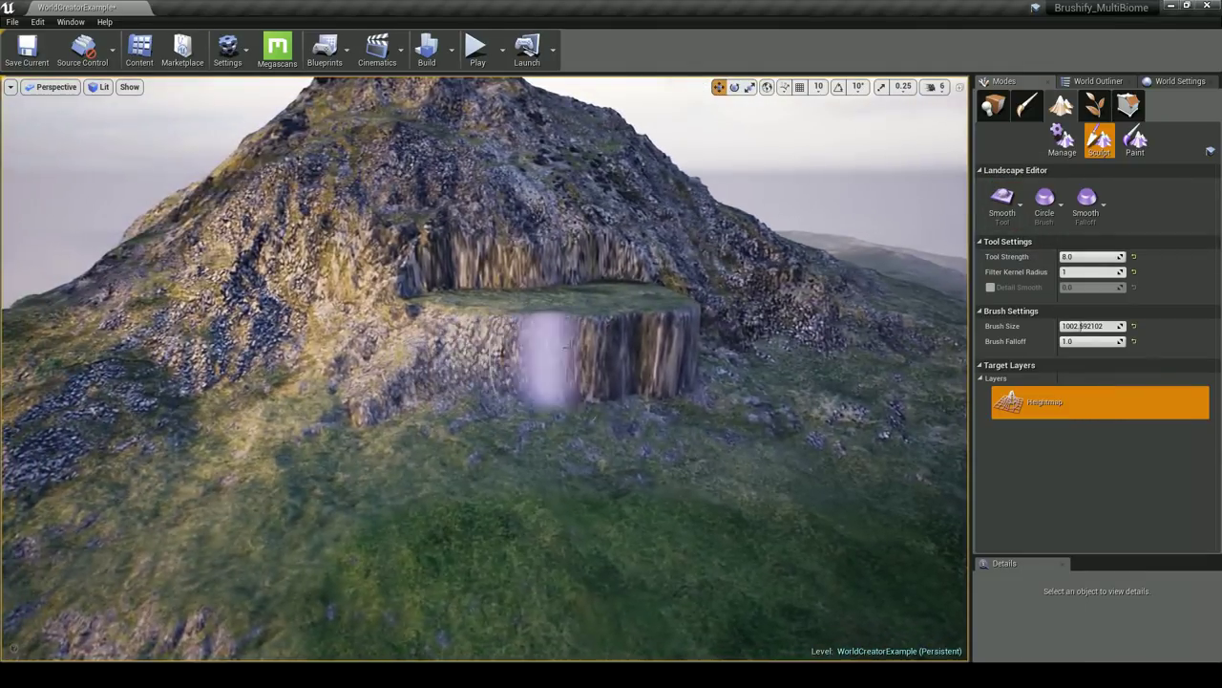
{"action": "right_click_drag", "start_coordinate": [355, 368], "coordinate": [485, 295]}
{"action": "left_click_drag", "start_coordinate": [344, 244], "coordinate": [392, 246]}
{"action": "mouse_move", "coordinate": [392, 253]}
{"action": "right_mouse_down"}
{"action": "mouse_move", "coordinate": [487, 243]}
{"action": "mouse_move", "coordinate": [420, 239]}
{"action": "right_mouse_up"}
{"action": "right_click_drag", "start_coordinate": [506, 254], "coordinate": [477, 98]}
Play-test the level by running the character up the smoothed ramp onto the terrace, and end the session
{"action": "left_click", "coordinate": [477, 50]}
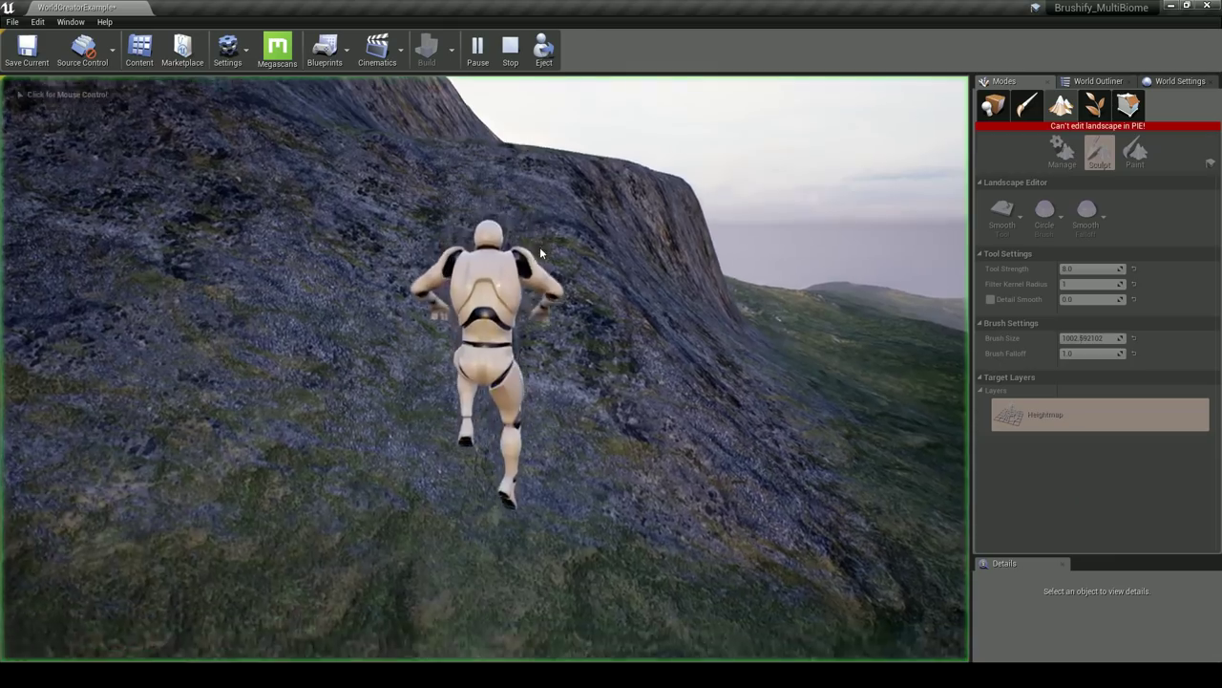
{"action": "left_click", "coordinate": [540, 248]}
{"action": "key", "text": "w"}
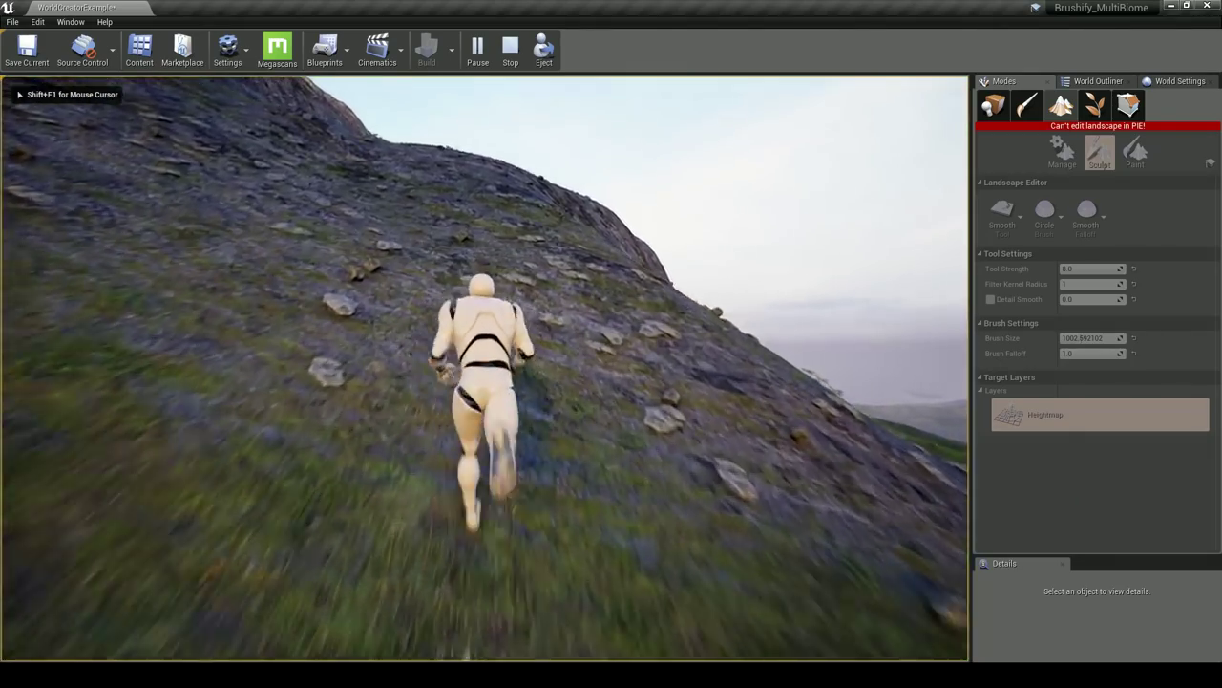
{"action": "key", "text": "a"}
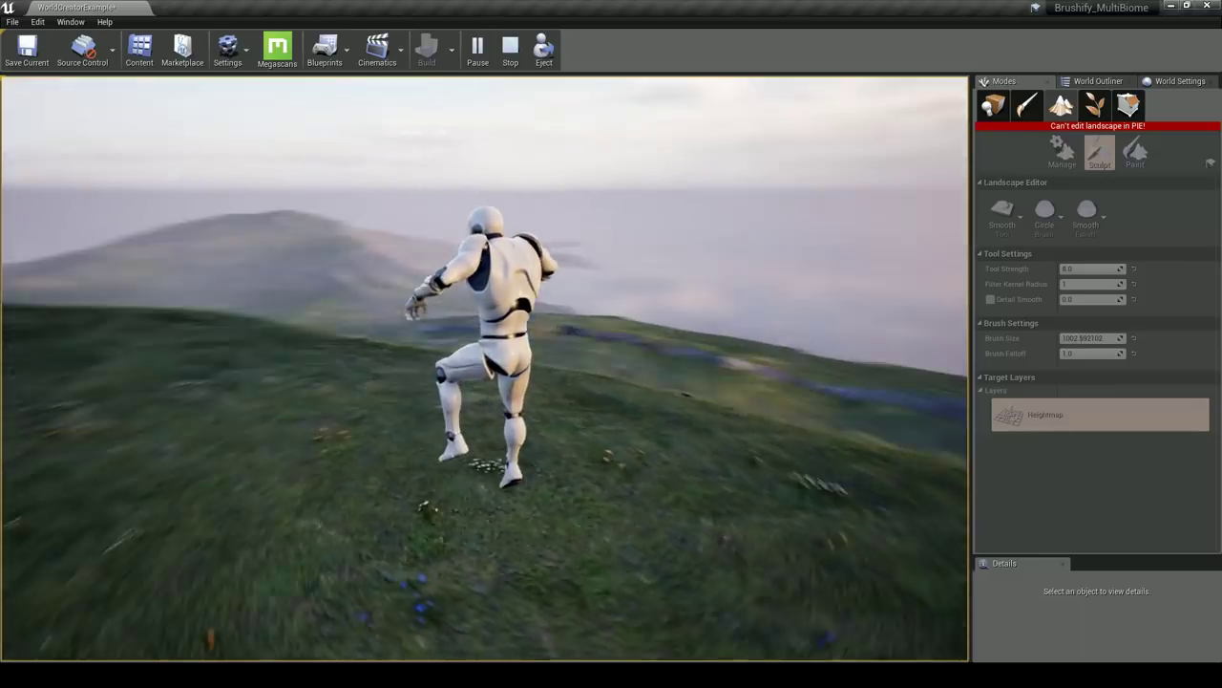
{"action": "key", "text": "Escape"}
Examine the sculpted island from above and close up, including the volcano crater, the coastline and the canyon ridges
{"action": "right_click_drag", "start_coordinate": [518, 403], "coordinate": [623, 463]}
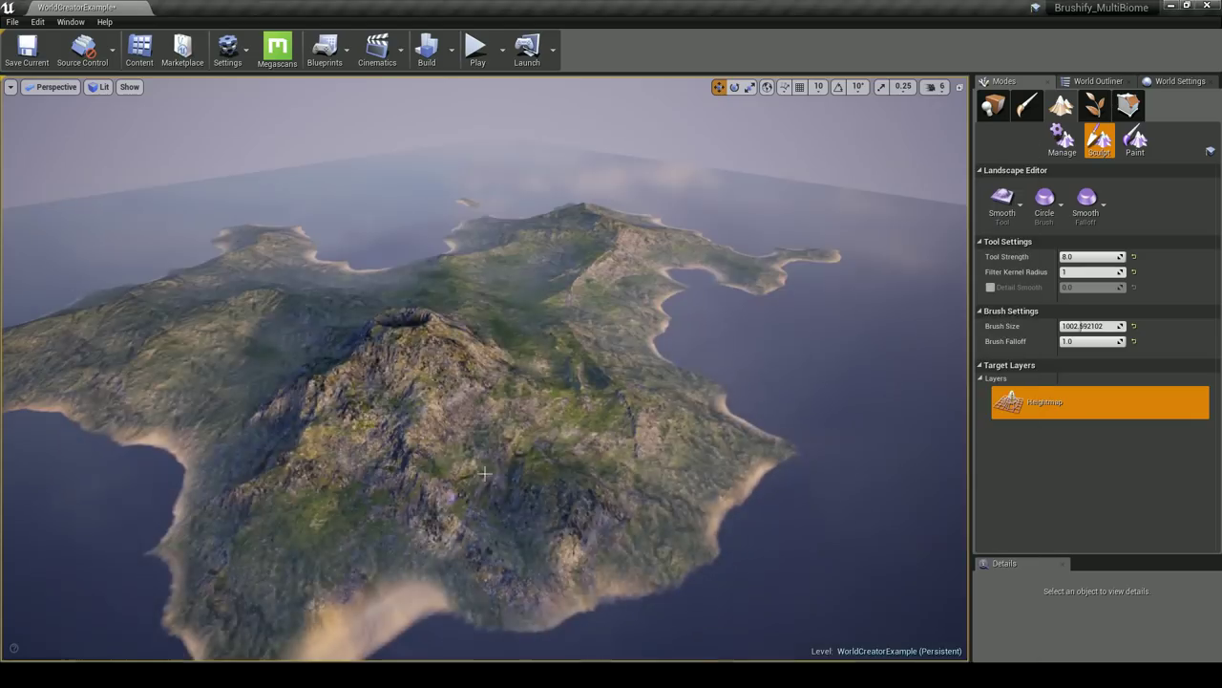
{"action": "right_click_drag", "start_coordinate": [495, 460], "coordinate": [496, 460]}
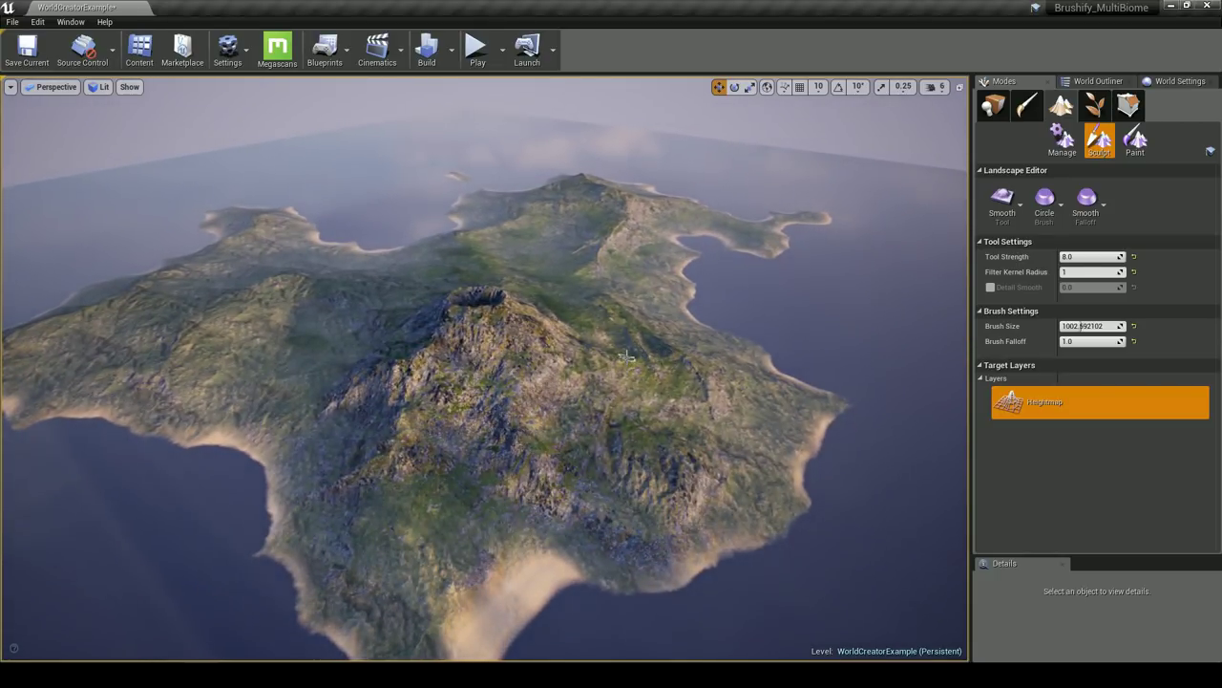
{"action": "key", "text": "w"}
{"action": "right_click_drag", "start_coordinate": [627, 357], "coordinate": [627, 357]}
{"action": "key", "text": "s"}
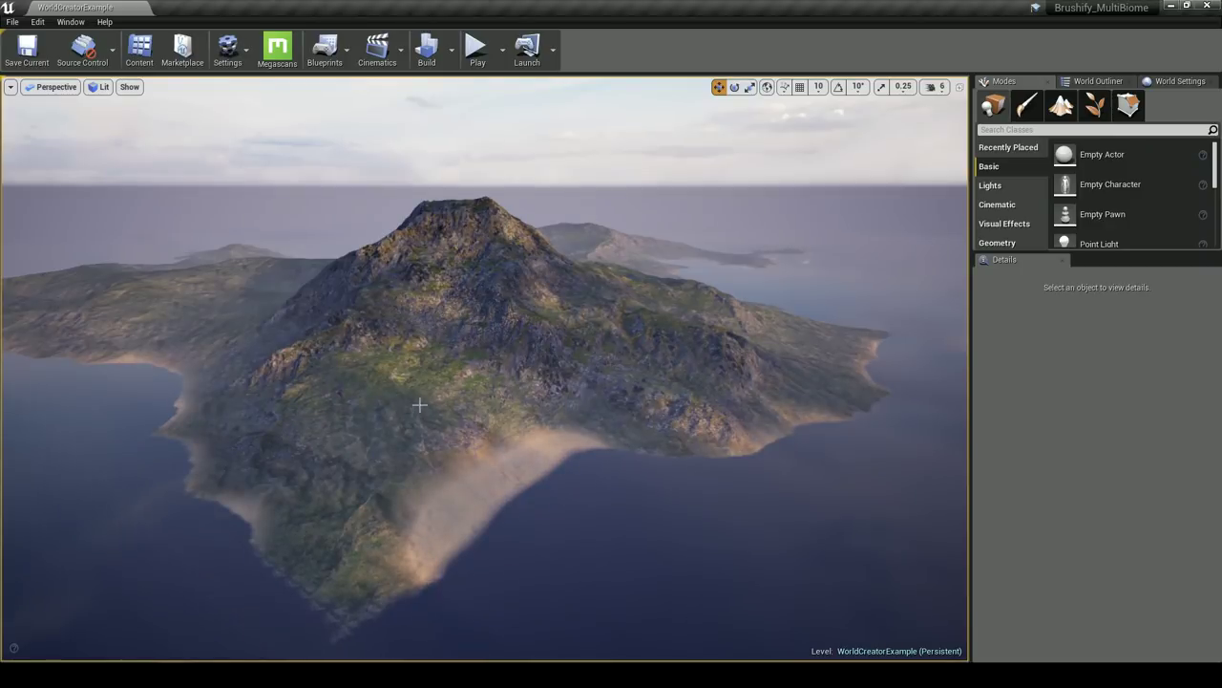
{"action": "key", "text": "d"}
{"action": "right_click_drag", "start_coordinate": [485, 369], "coordinate": [466, 331]}
{"action": "key", "text": "w"}
{"action": "key", "text": "s"}
{"action": "key", "text": "w"}
{"action": "right_click_drag", "start_coordinate": [533, 355], "coordinate": [562, 356]}
{"action": "key", "text": "w"}
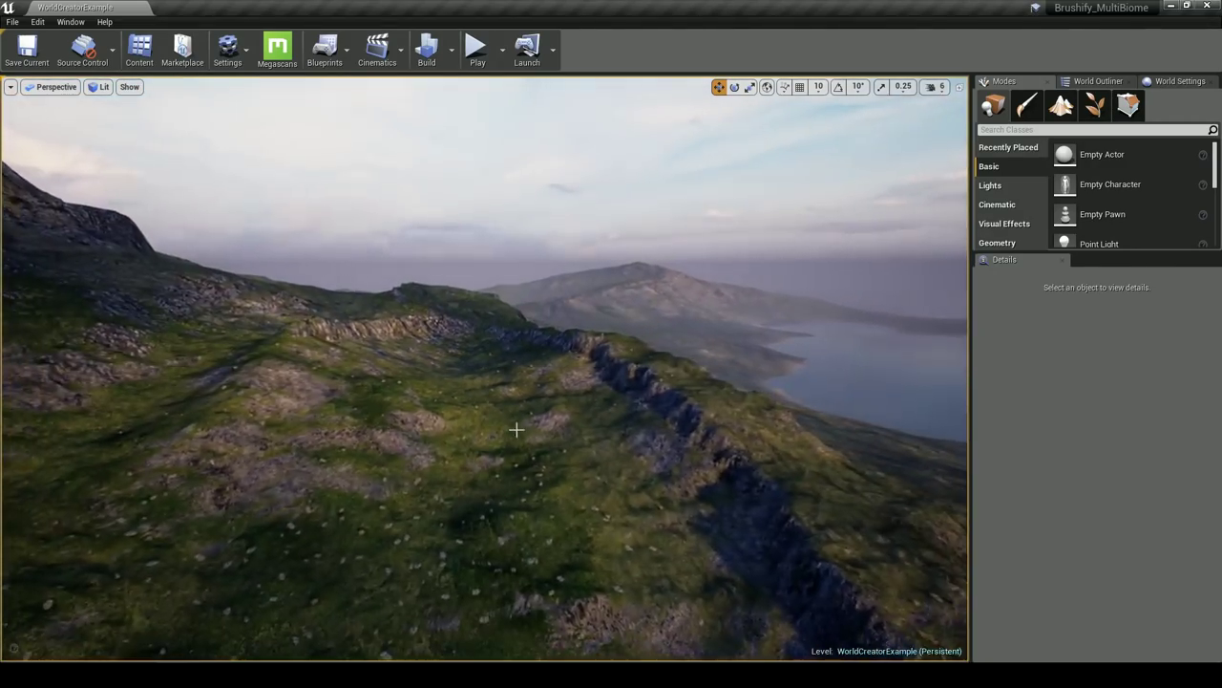
Inspect the grass and flowers on the hillside up close, and the whole island from above the sea
{"action": "mouse_move", "coordinate": [517, 429]}
{"action": "right_mouse_down"}
{"action": "mouse_move", "coordinate": [613, 447]}
{"action": "mouse_move", "coordinate": [516, 430]}
{"action": "right_mouse_up"}
{"action": "key", "text": "w"}
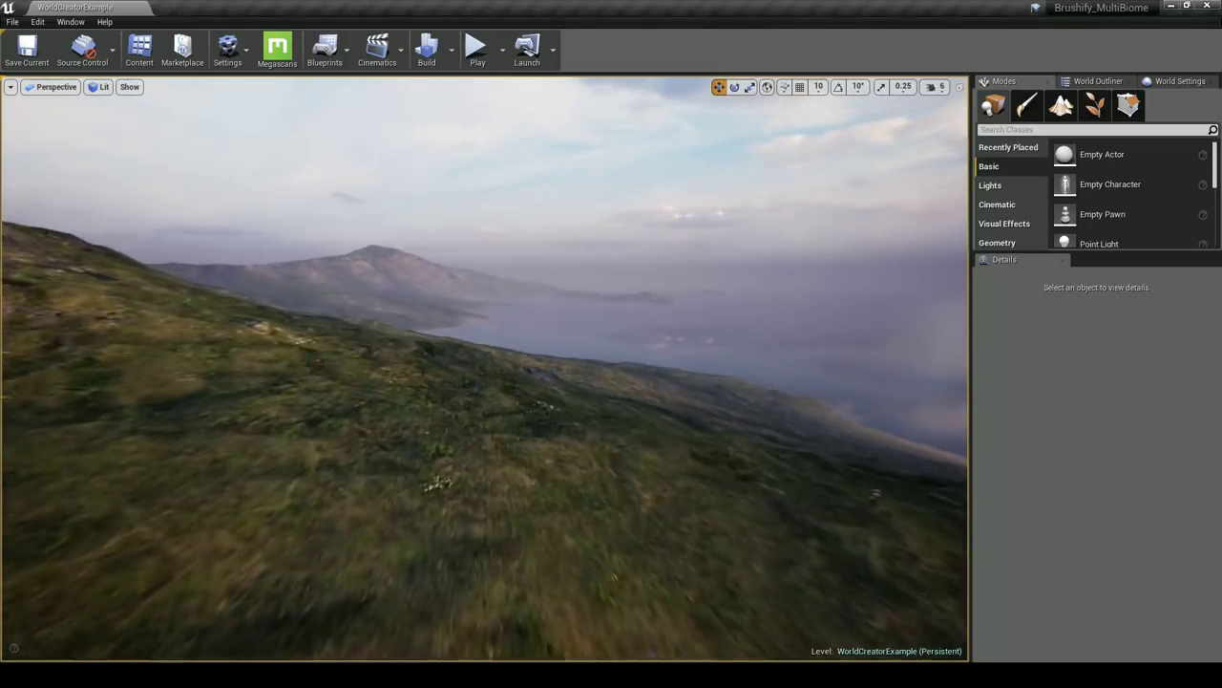
{"action": "right_click_drag", "start_coordinate": [443, 459], "coordinate": [443, 459]}
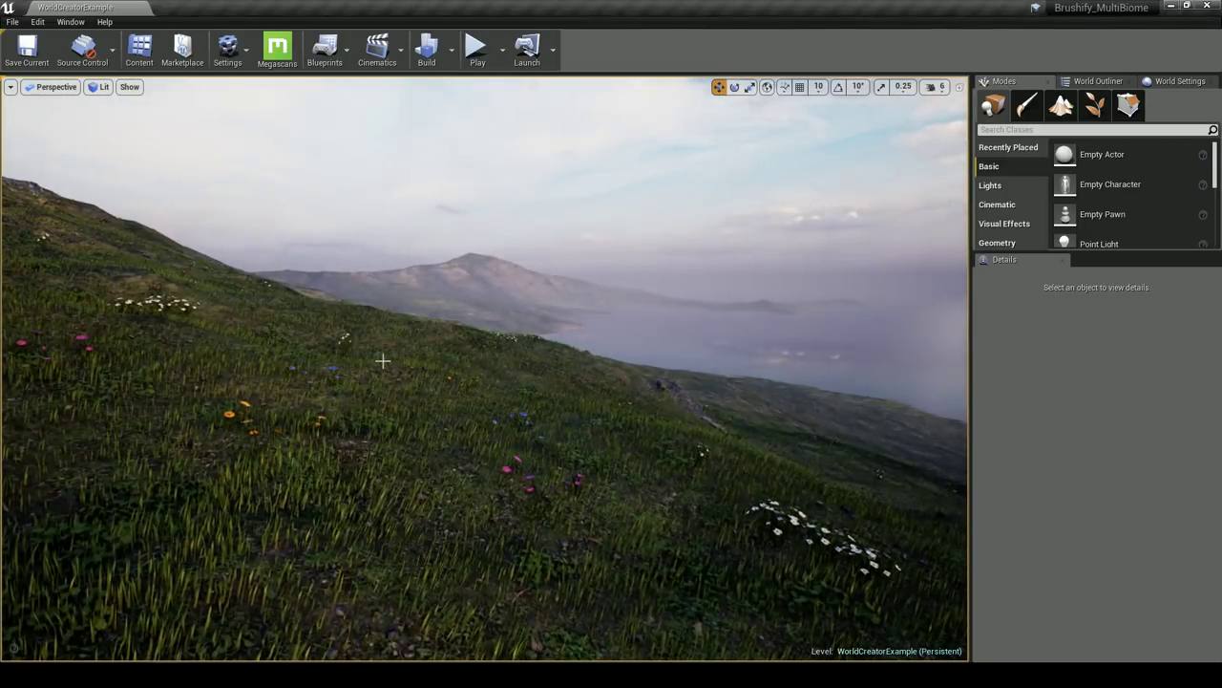
{"action": "right_click_drag", "start_coordinate": [298, 331], "coordinate": [298, 330]}
{"action": "right_click_drag", "start_coordinate": [612, 466], "coordinate": [646, 462]}
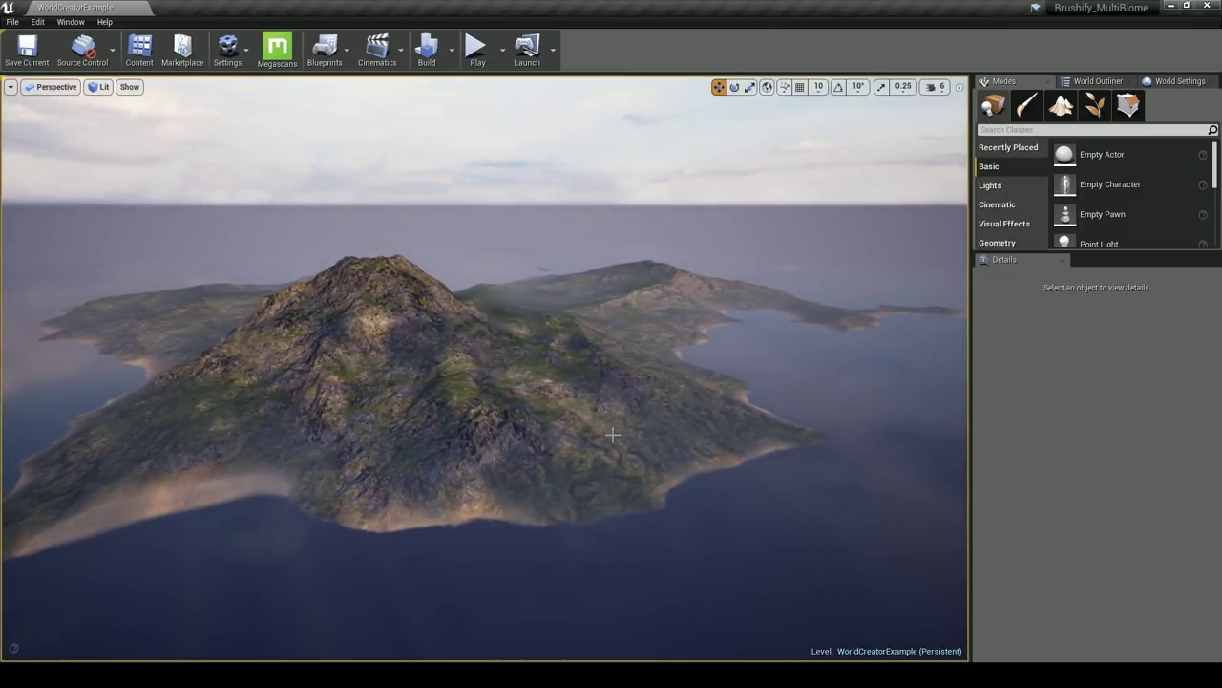
{"action": "right_click_drag", "start_coordinate": [612, 435], "coordinate": [612, 435]}
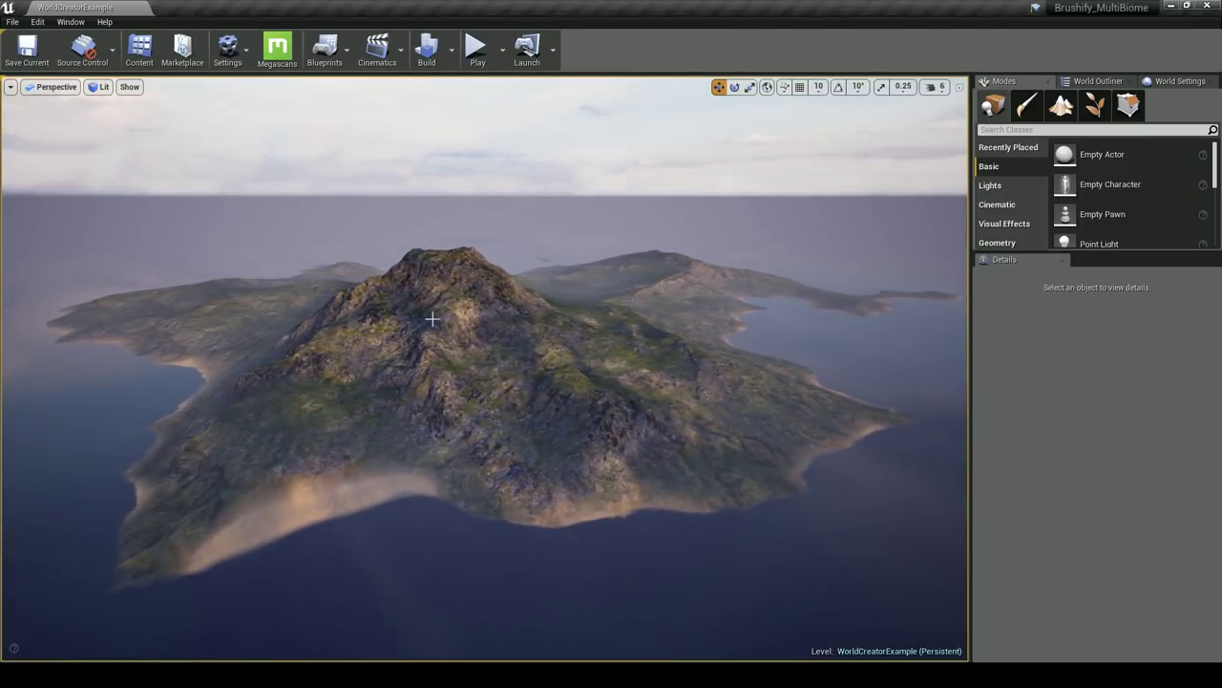
Look up "foliage" in the Editor Preferences to check that experimental Procedural Foliage is enabled, and close the preferences
{"action": "left_click", "coordinate": [37, 22]}
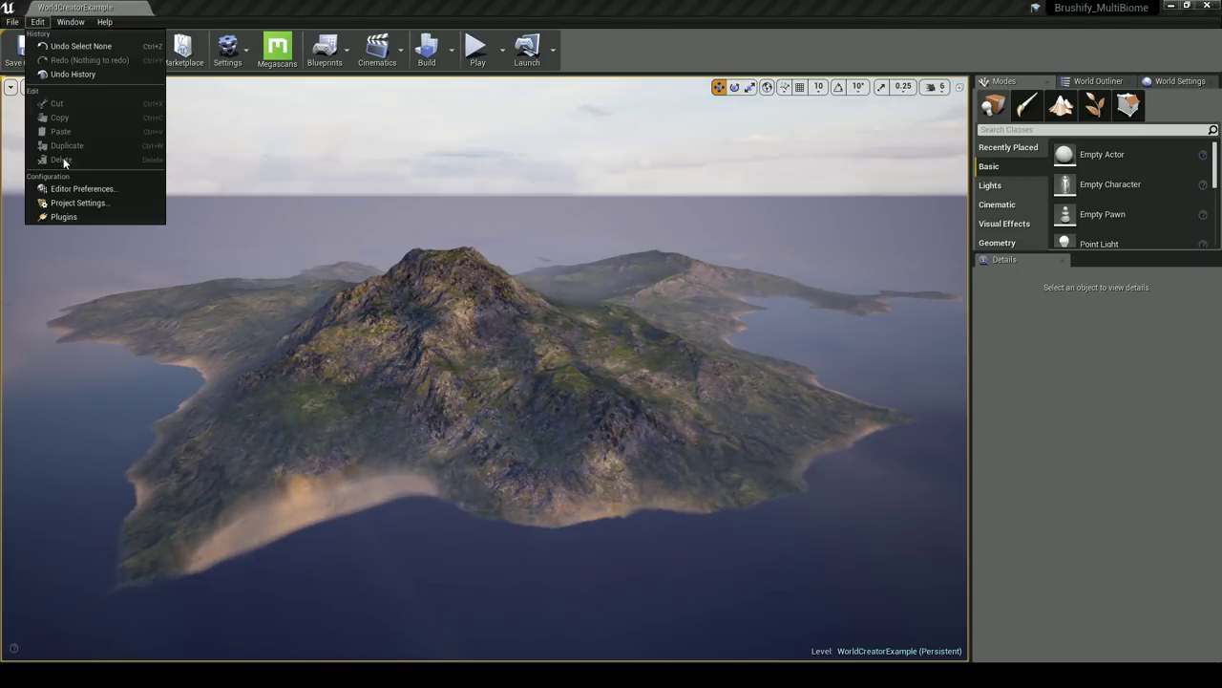
{"action": "left_click", "coordinate": [67, 189]}
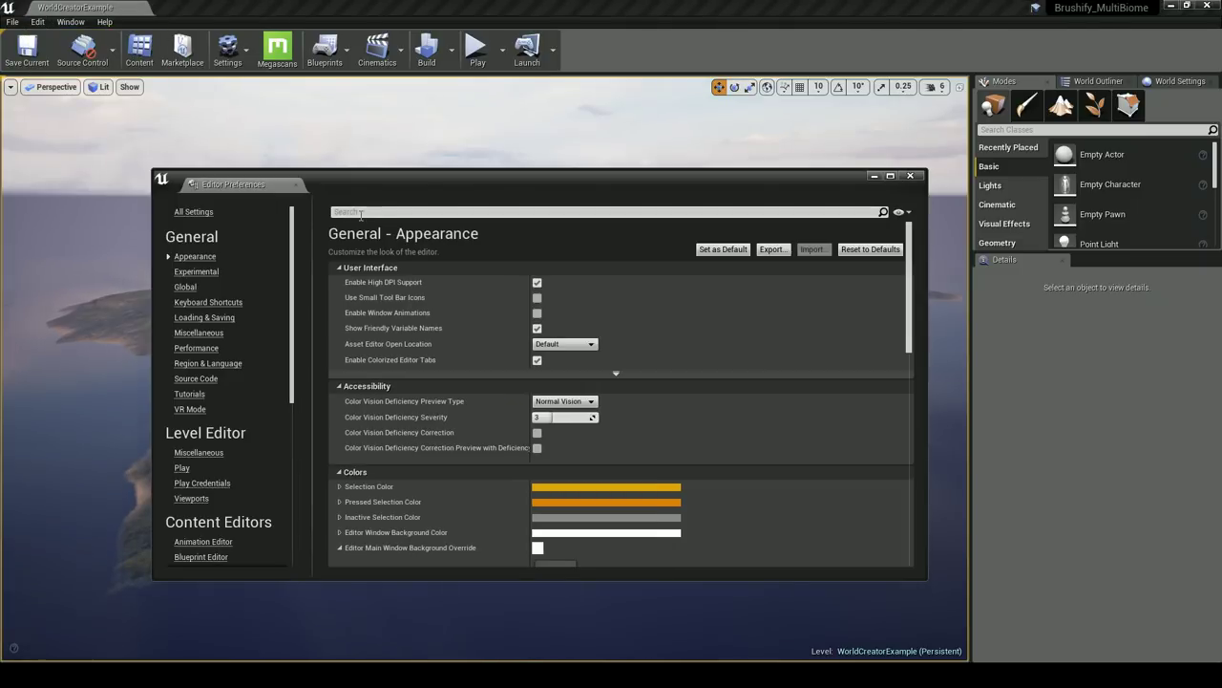
{"action": "type", "text": "foliage"}
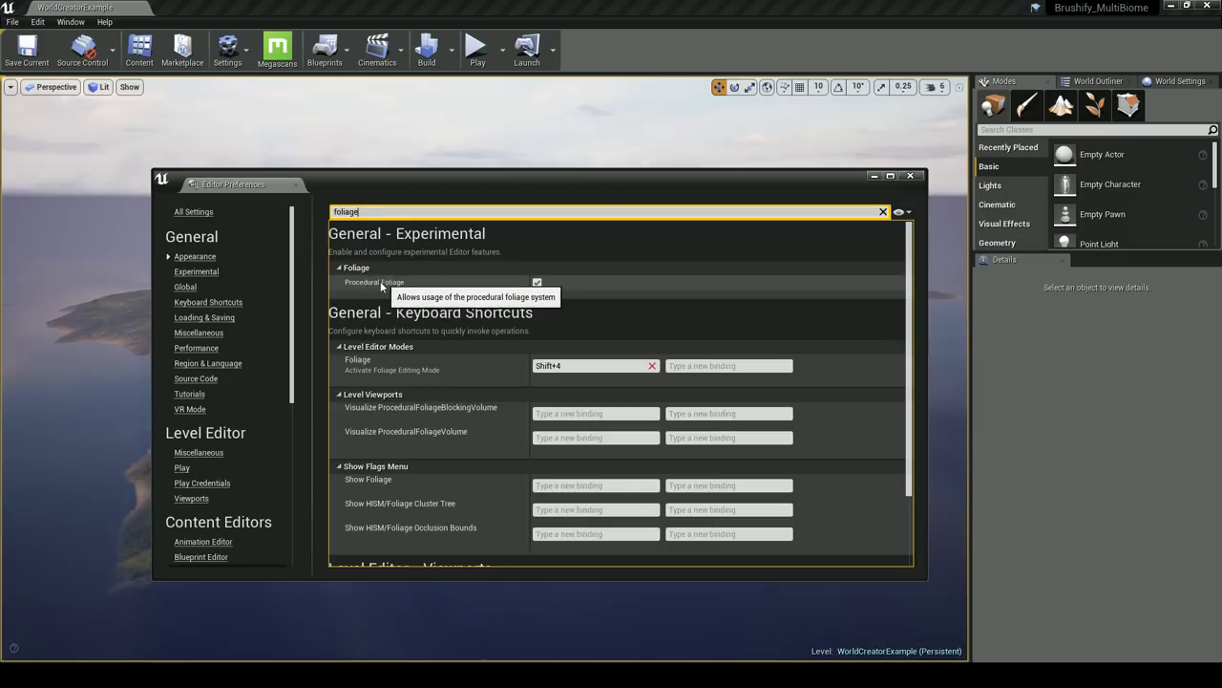
{"action": "left_click", "coordinate": [536, 282]}
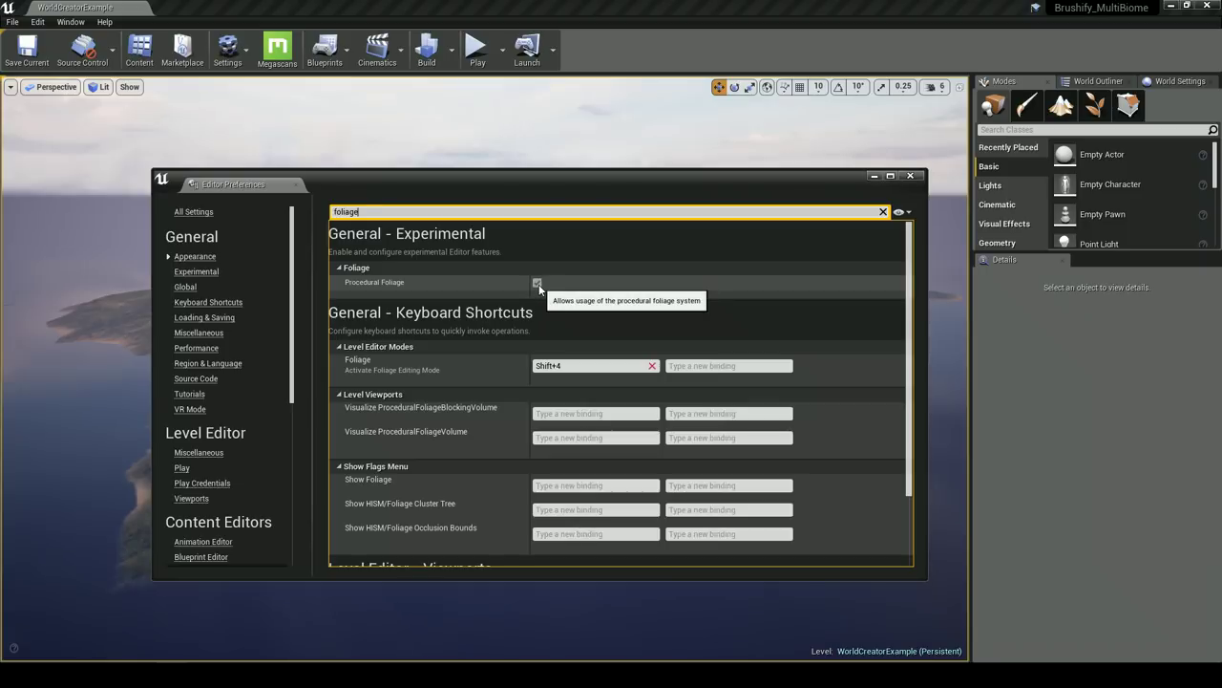
{"action": "left_click", "coordinate": [910, 177]}
Search the placeable actors for "procedural" and place a Procedural Foliage Volume on the slope beside the volcano
{"action": "right_click_drag", "start_coordinate": [598, 306], "coordinate": [961, 161]}
{"action": "key", "text": "w"}
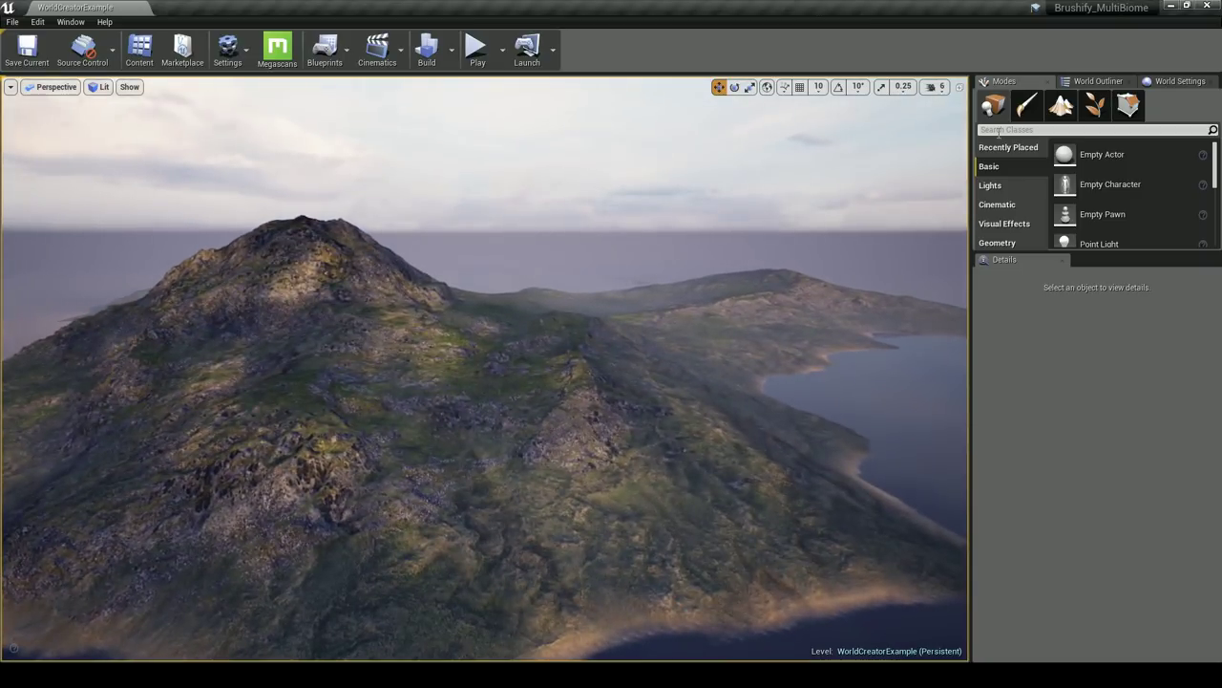
{"action": "type", "text": "procedural"}
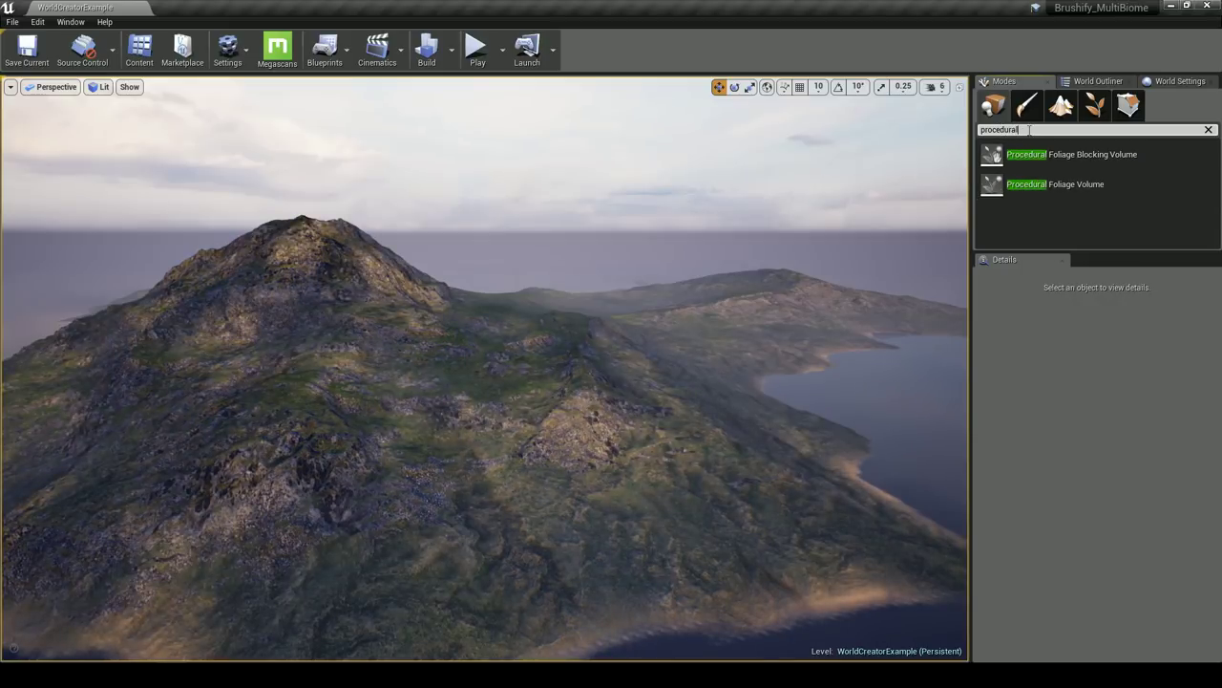
{"action": "left_click_drag", "start_coordinate": [1025, 188], "coordinate": [585, 414]}
{"action": "left_click_drag", "start_coordinate": [493, 412], "coordinate": [492, 411]}
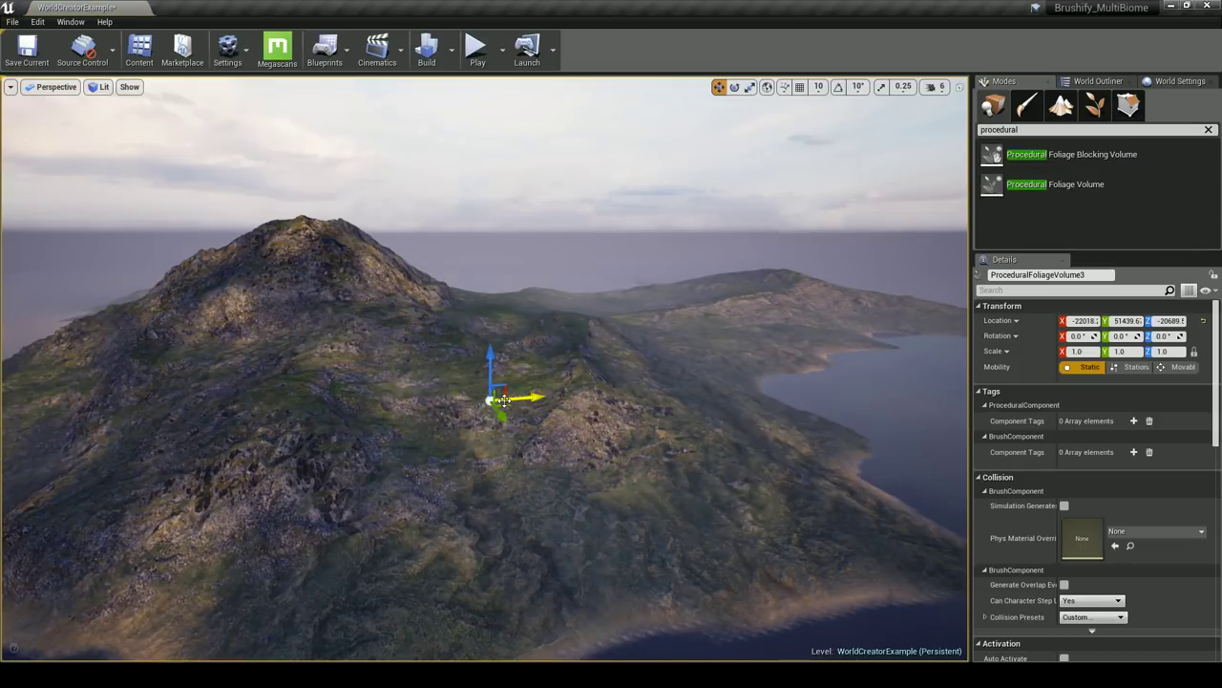
{"action": "right_click_drag", "start_coordinate": [495, 445], "coordinate": [562, 440]}
{"action": "right_click_drag", "start_coordinate": [507, 354], "coordinate": [500, 373]}
Set the foliage volume's box brush size to 10000 in X, Y and Z
{"action": "scroll", "coordinate": [509, 355], "scroll_direction": "down", "scroll_amount": 6}
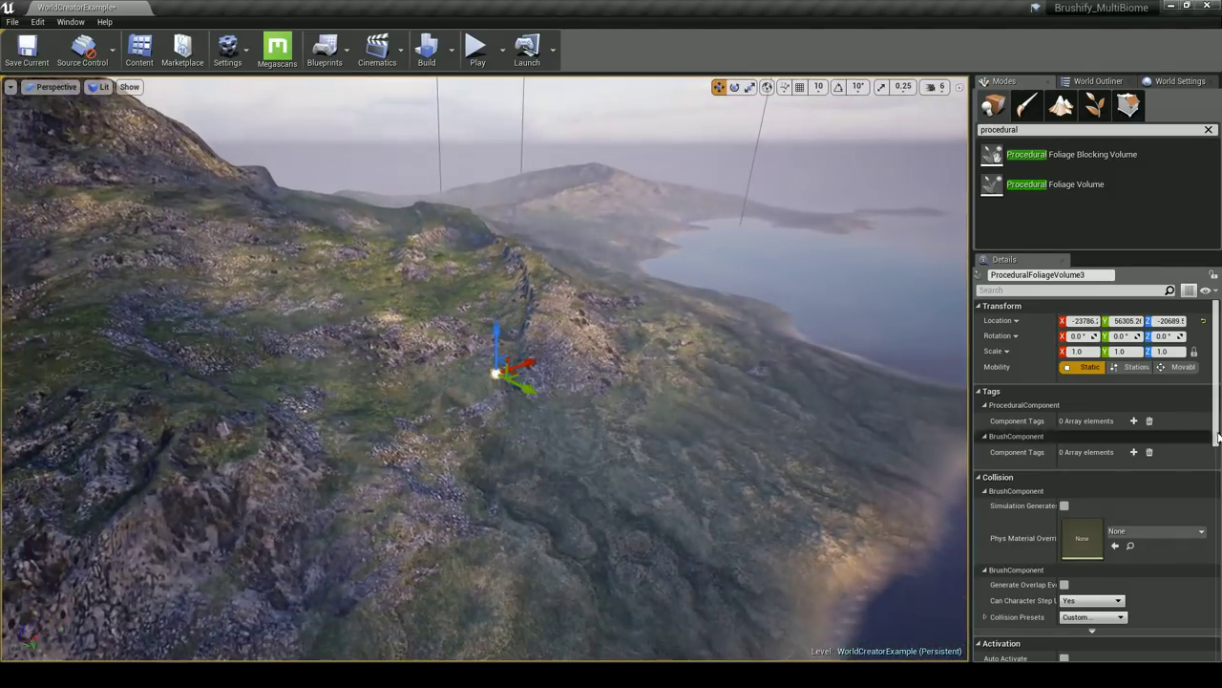
{"action": "scroll", "coordinate": [1205, 471], "scroll_direction": "down", "scroll_amount": 6}
{"action": "scroll", "coordinate": [1193, 483], "scroll_direction": "down", "scroll_amount": 2}
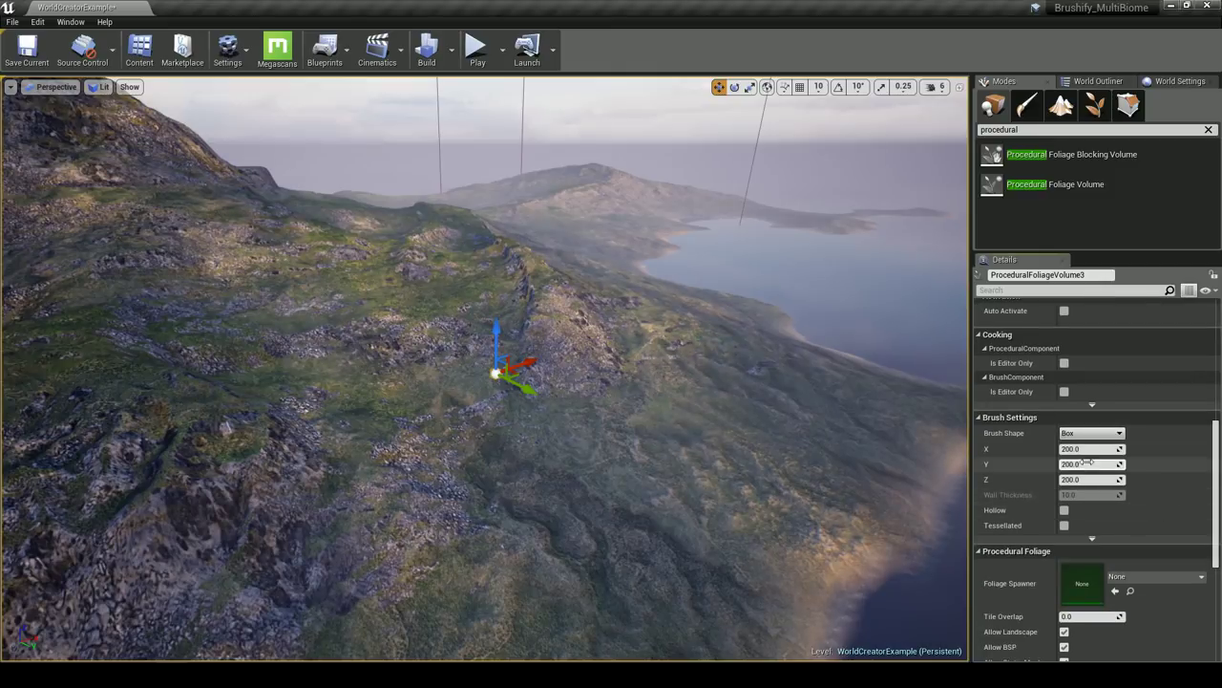
{"action": "scroll", "coordinate": [1219, 382], "scroll_direction": "up", "scroll_amount": 5}
{"action": "scroll", "coordinate": [1220, 382], "scroll_direction": "up", "scroll_amount": 5}
{"action": "scroll", "coordinate": [1213, 411], "scroll_direction": "down", "scroll_amount": 10}
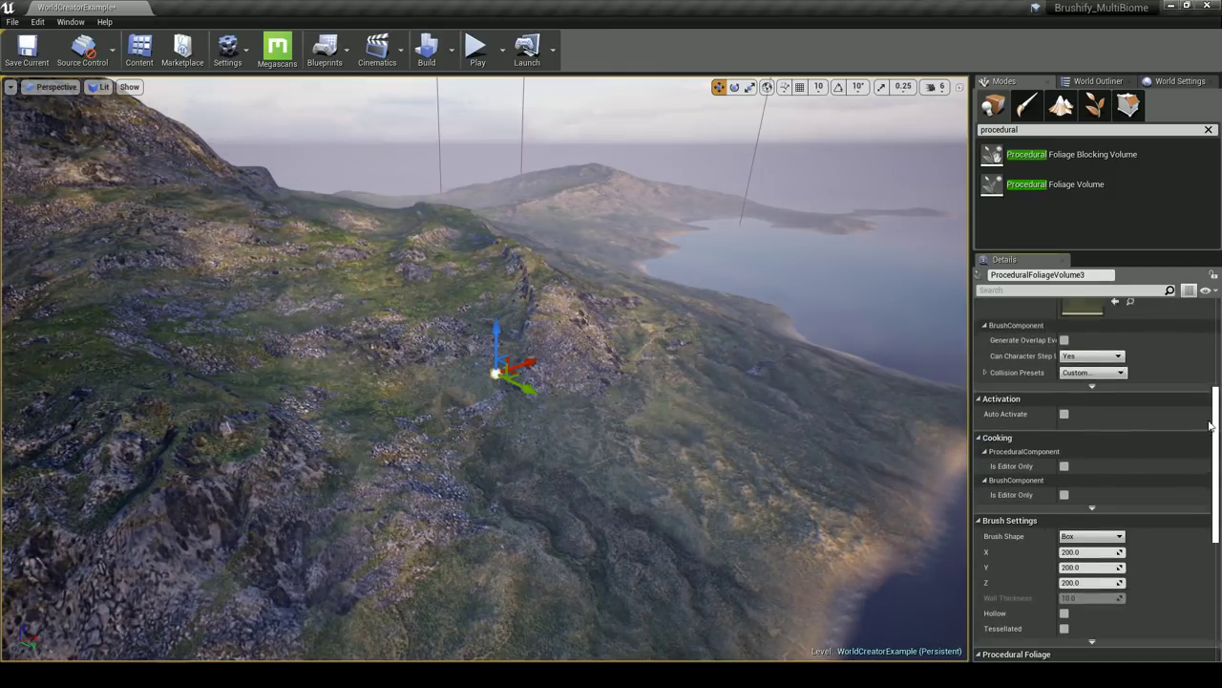
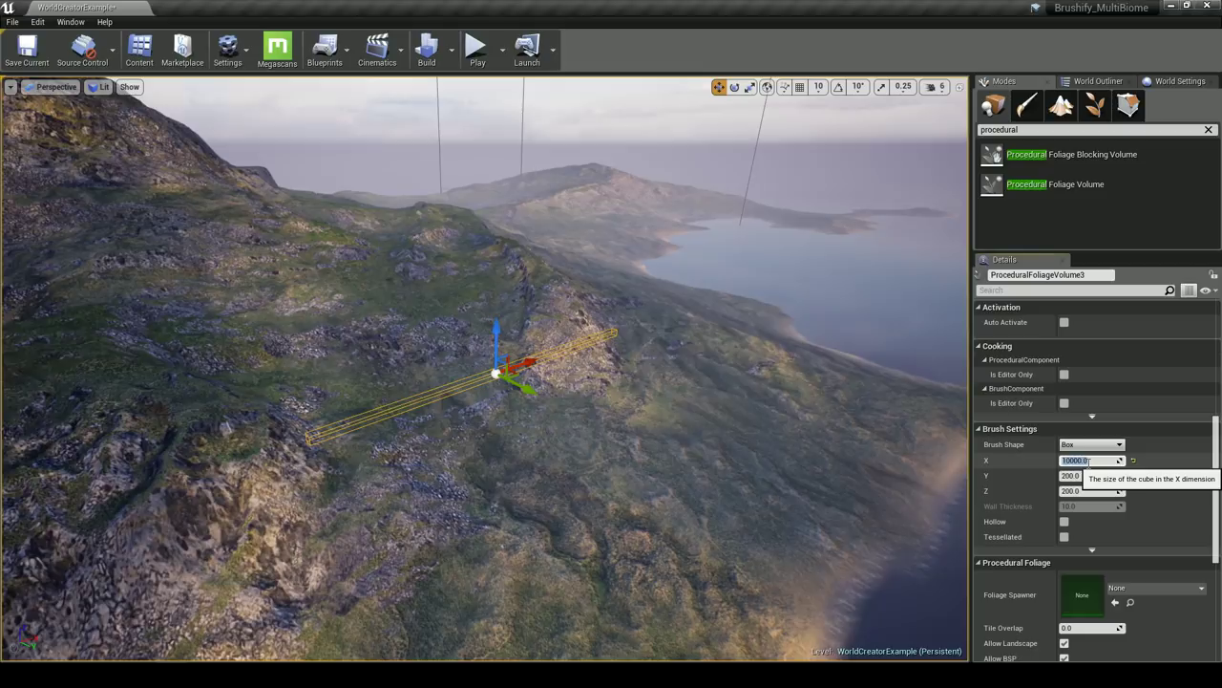
{"action": "key", "text": "Tab"}
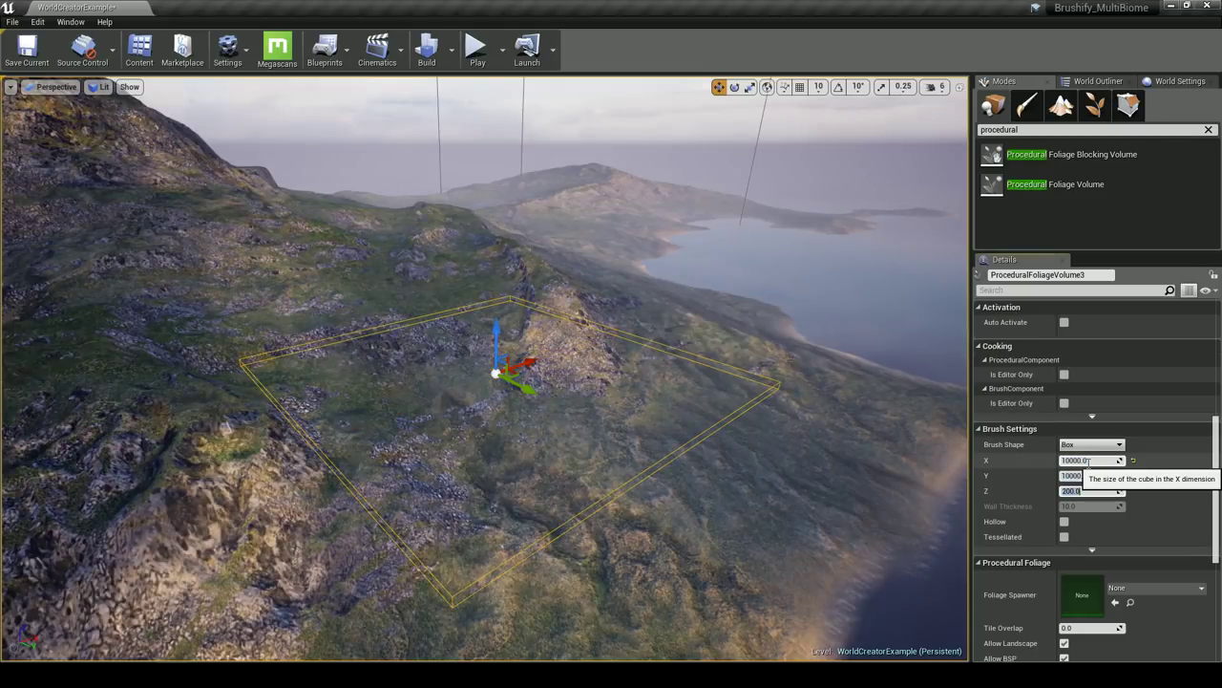
{"action": "type", "text": "10000"}
{"action": "key", "text": "Return"}
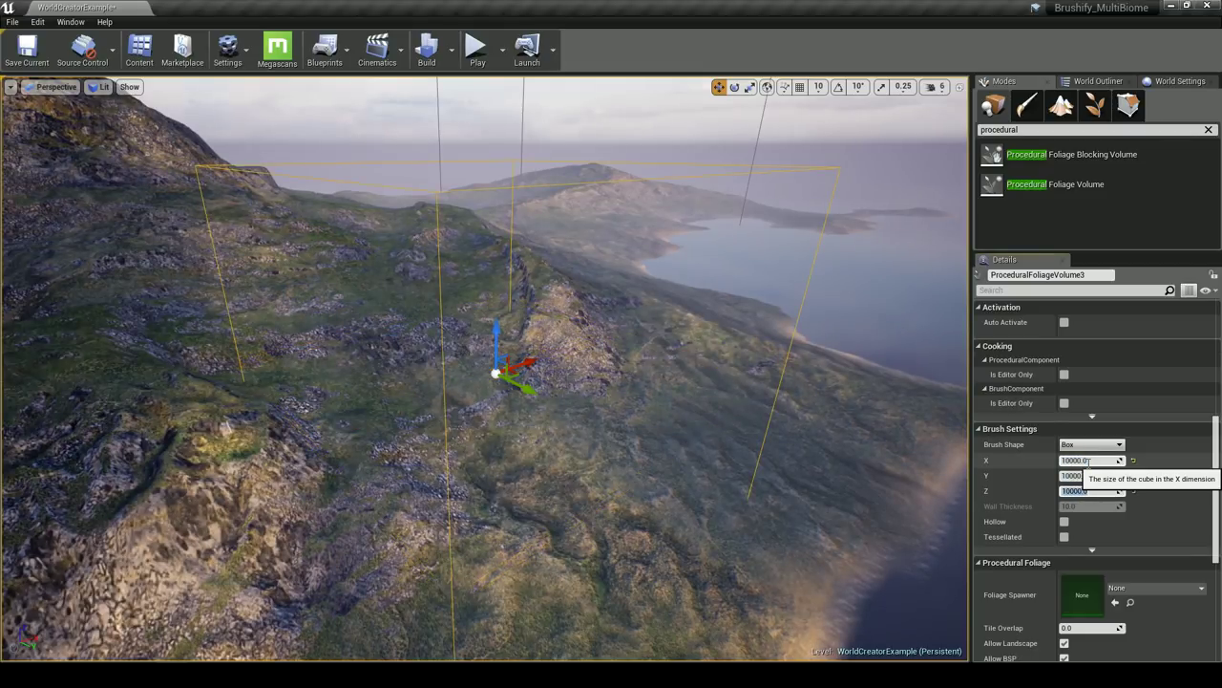
Reposition the foliage volume over the slope and extend its brush to 25000 in X
{"action": "left_click_drag", "start_coordinate": [517, 378], "coordinate": [415, 323]}
{"action": "key", "text": "s"}
{"action": "right_click_drag", "start_coordinate": [416, 324], "coordinate": [358, 324]}
{"action": "right_click_drag", "start_coordinate": [520, 380], "coordinate": [524, 387]}
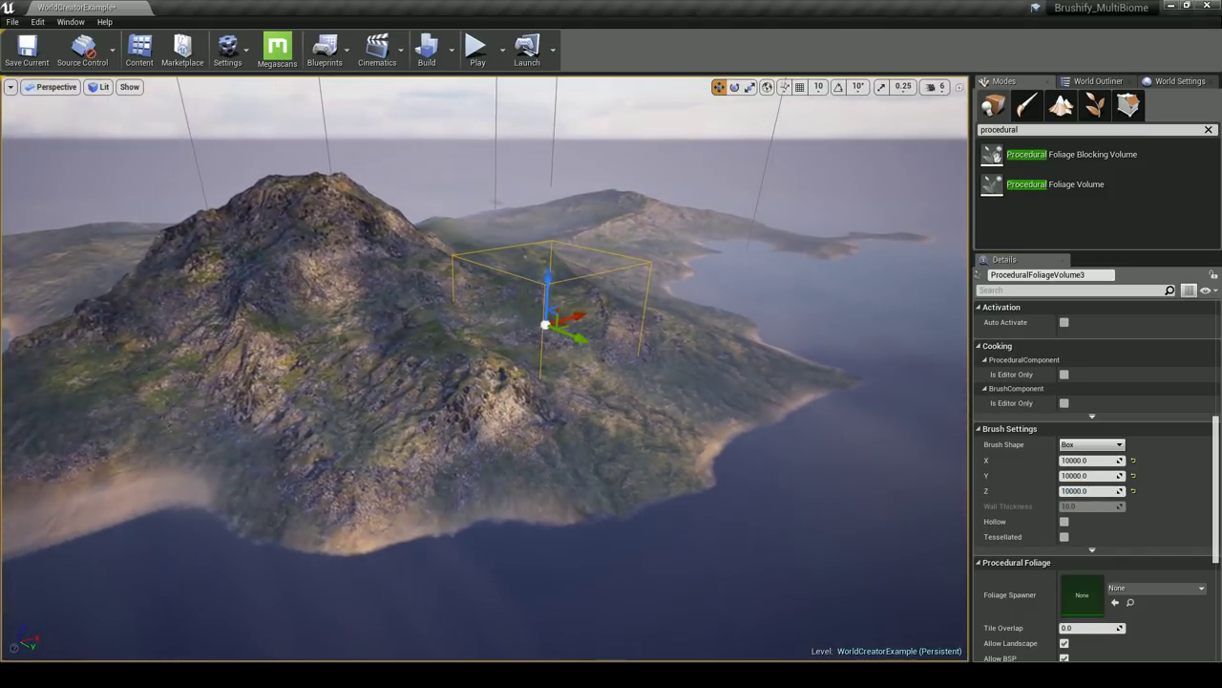
{"action": "left_click", "coordinate": [1061, 460]}
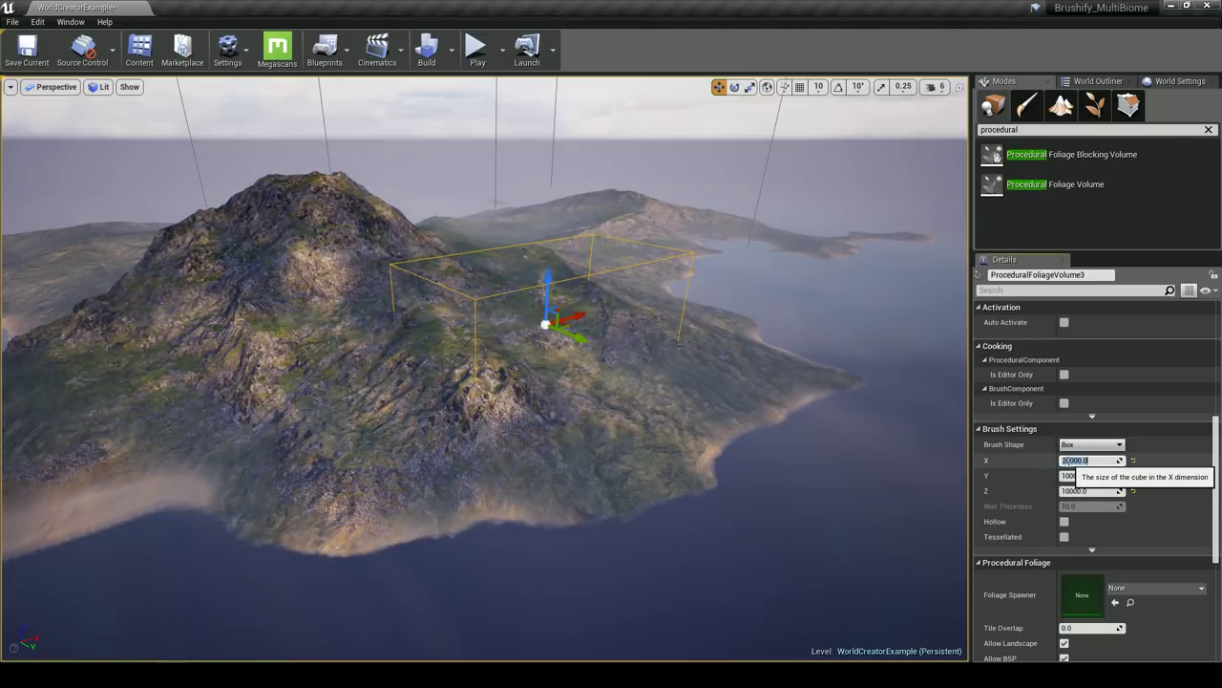
{"action": "type", "text": "5"}
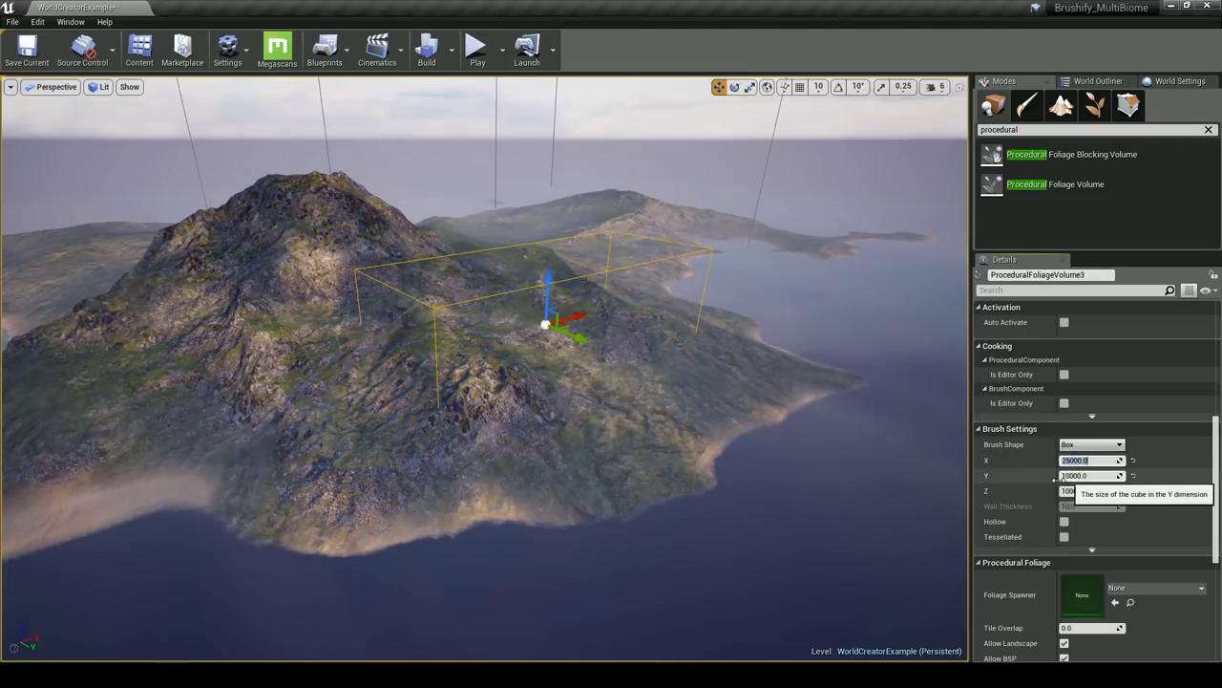
Extend the foliage volume to 30000 in X, then rotate and shift it along the slope above the coast
{"action": "left_click_drag", "start_coordinate": [570, 329], "coordinate": [545, 340]}
{"action": "right_click_drag", "start_coordinate": [545, 341], "coordinate": [668, 358]}
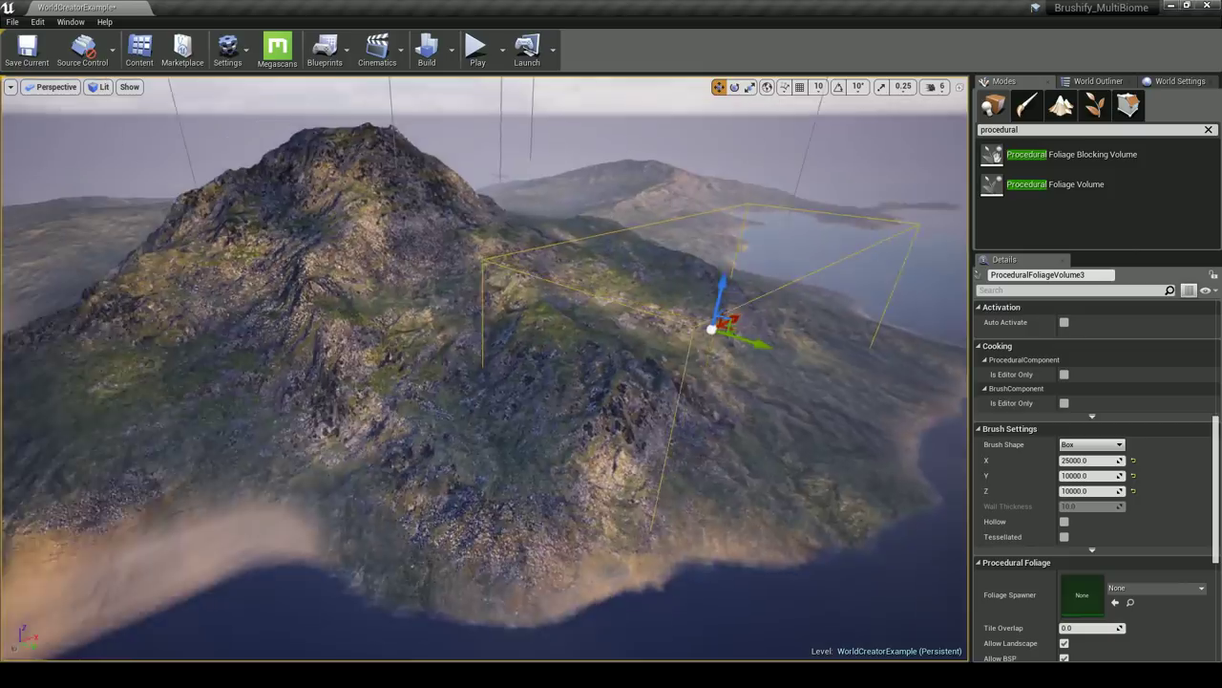
{"action": "right_click_drag", "start_coordinate": [921, 477], "coordinate": [958, 479]}
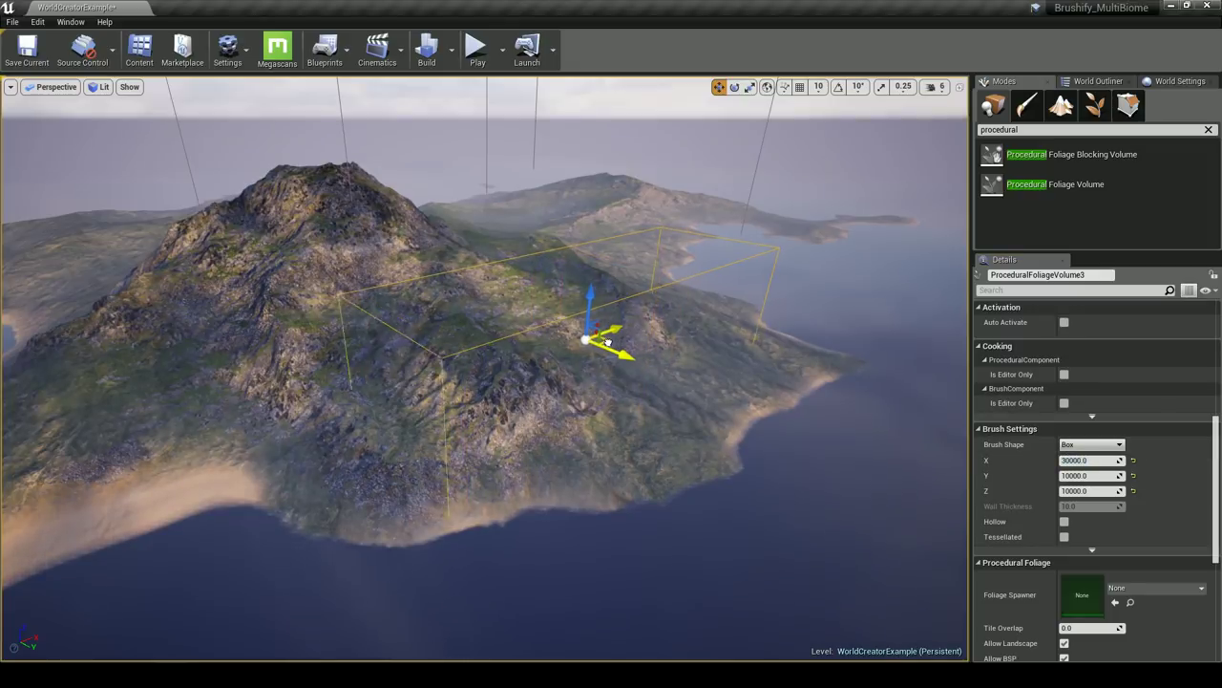
{"action": "key", "text": "e"}
{"action": "left_click_drag", "start_coordinate": [621, 348], "coordinate": [632, 326]}
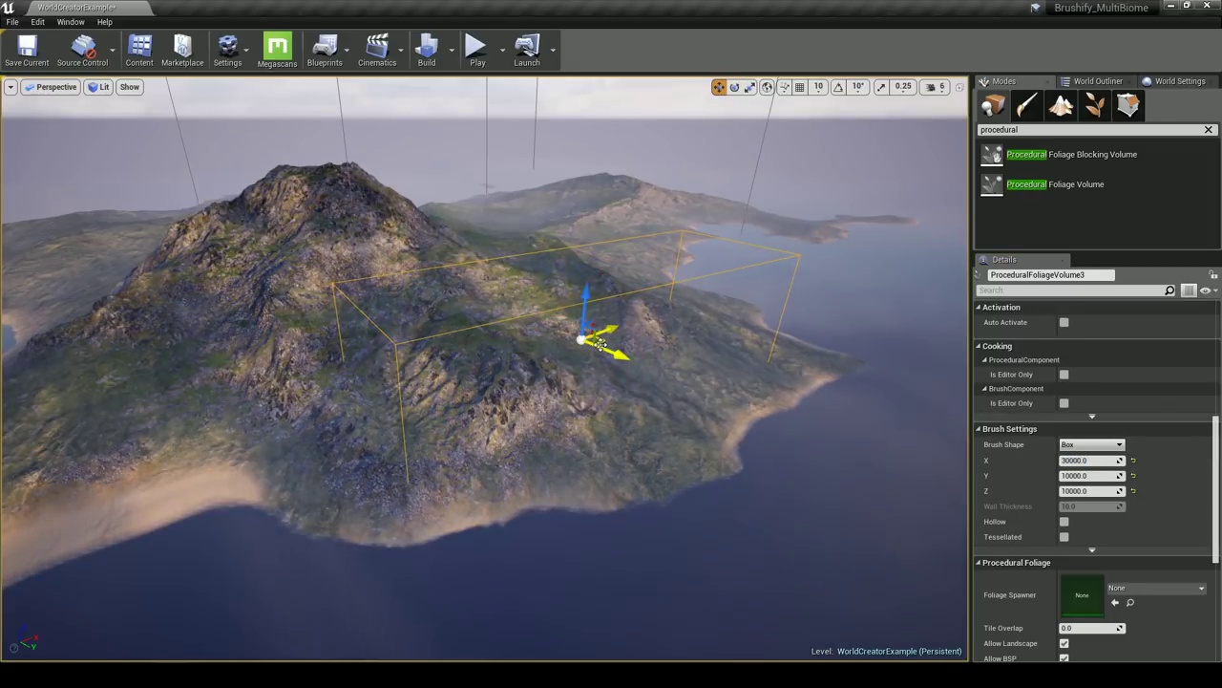
{"action": "right_click_drag", "start_coordinate": [597, 349], "coordinate": [588, 346]}
{"action": "key", "text": "w"}
Open a narrowed Content Browser at the Palm tree folder under Brushify, Meshes, Foliage, Trees
{"action": "left_click_drag", "start_coordinate": [1213, 542], "coordinate": [1213, 554]}
{"action": "right_click_drag", "start_coordinate": [689, 471], "coordinate": [720, 472]}
{"action": "key", "text": "a"}
{"action": "right_click_drag", "start_coordinate": [641, 462], "coordinate": [363, 455]}
{"action": "key", "text": "d"}
{"action": "mouse_move", "coordinate": [636, 449]}
{"action": "left_mouse_down"}
{"action": "mouse_move", "coordinate": [632, 439]}
{"action": "mouse_move", "coordinate": [635, 449]}
{"action": "left_mouse_up"}
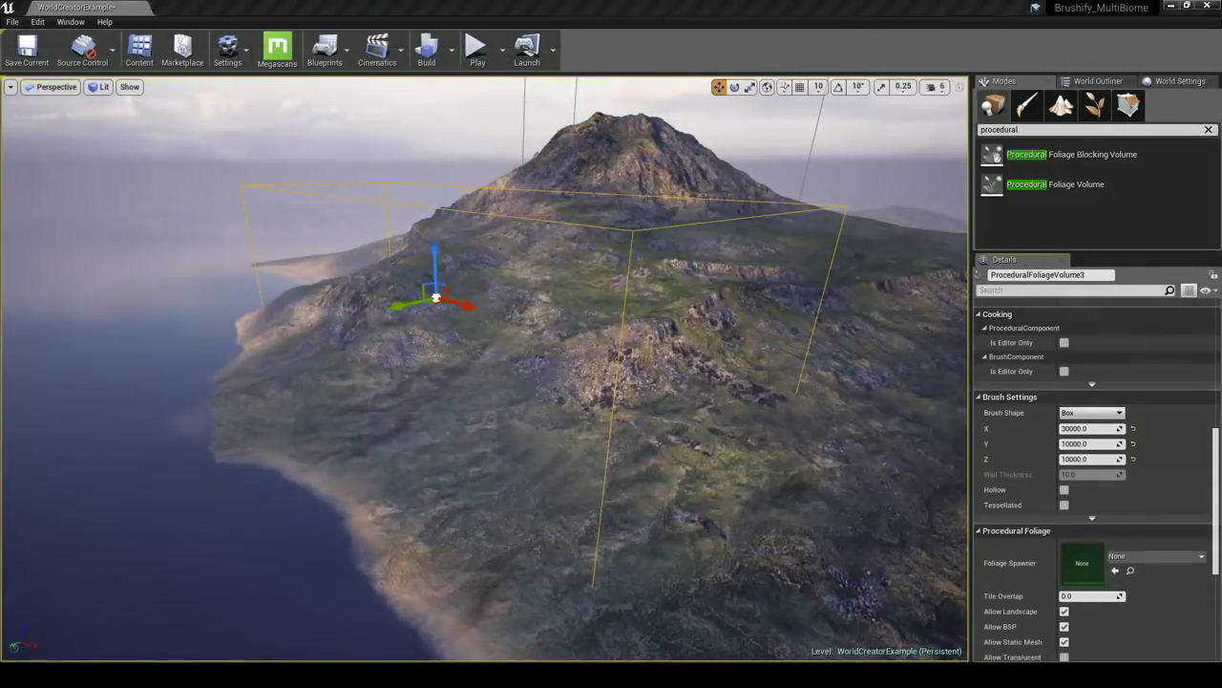
{"action": "key", "text": "ctrl+shift+f"}
{"action": "left_click_drag", "start_coordinate": [244, 168], "coordinate": [259, 171]}
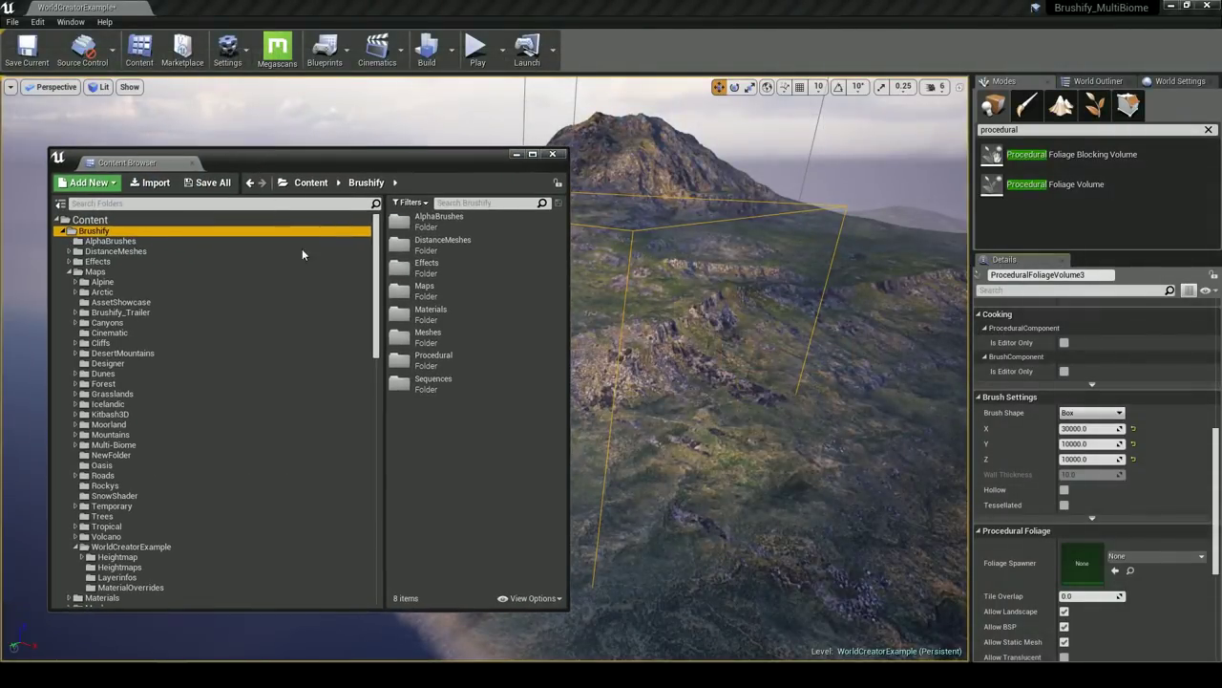
{"action": "left_click_drag", "start_coordinate": [558, 368], "coordinate": [384, 381]}
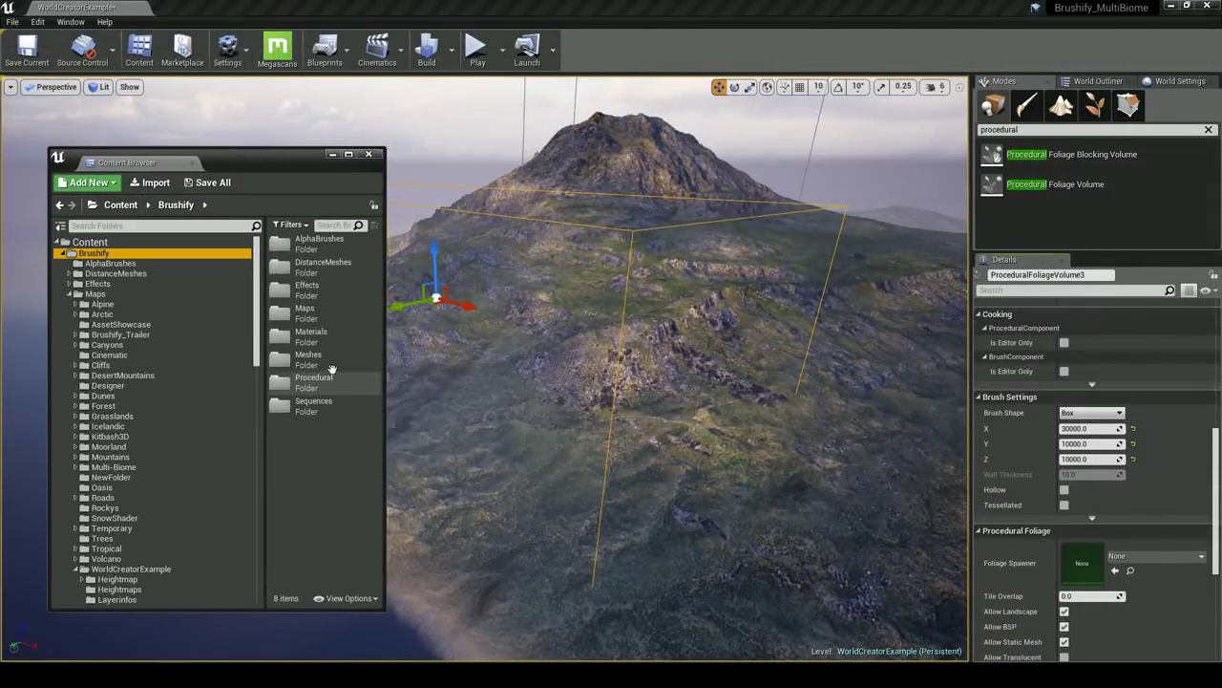
{"action": "double_click", "coordinate": [314, 360]}
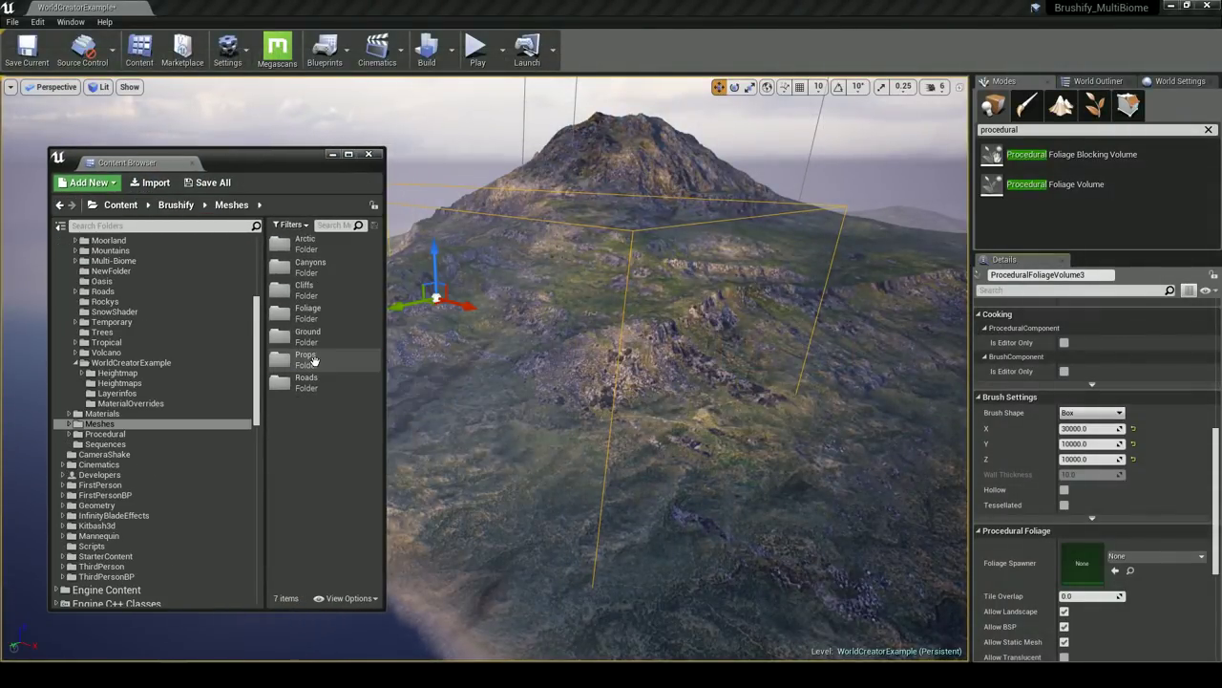
{"action": "double_click", "coordinate": [324, 309]}
{"action": "double_click", "coordinate": [314, 290]}
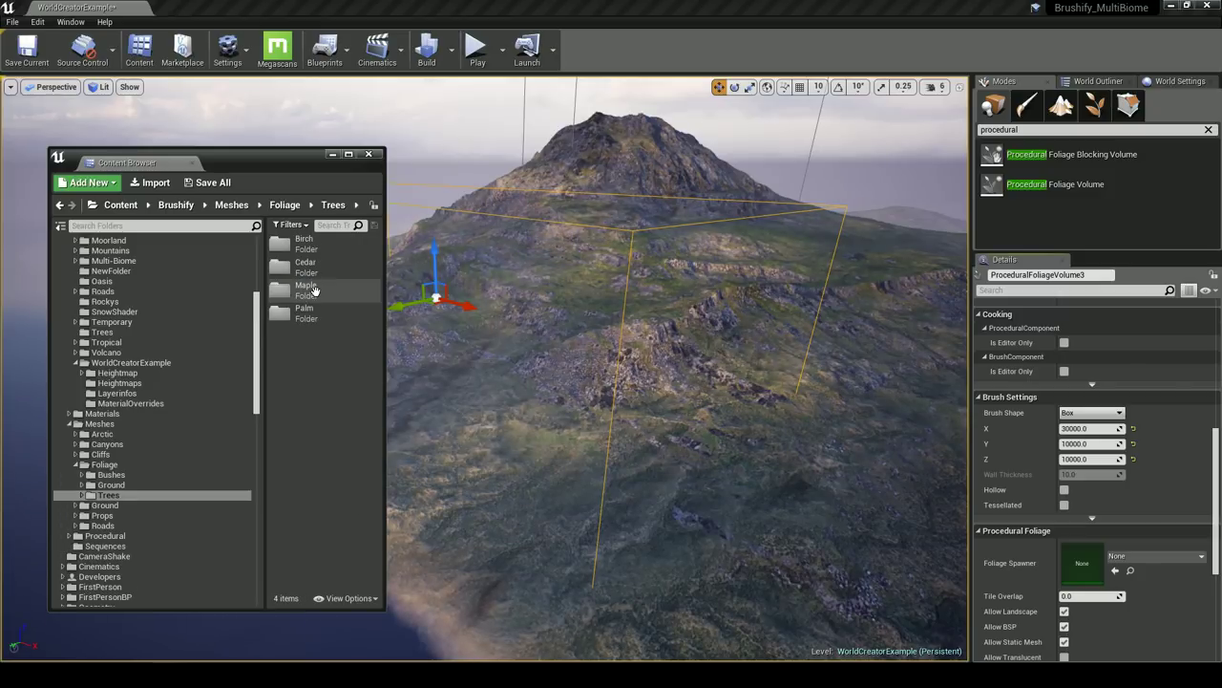
{"action": "double_click", "coordinate": [309, 313]}
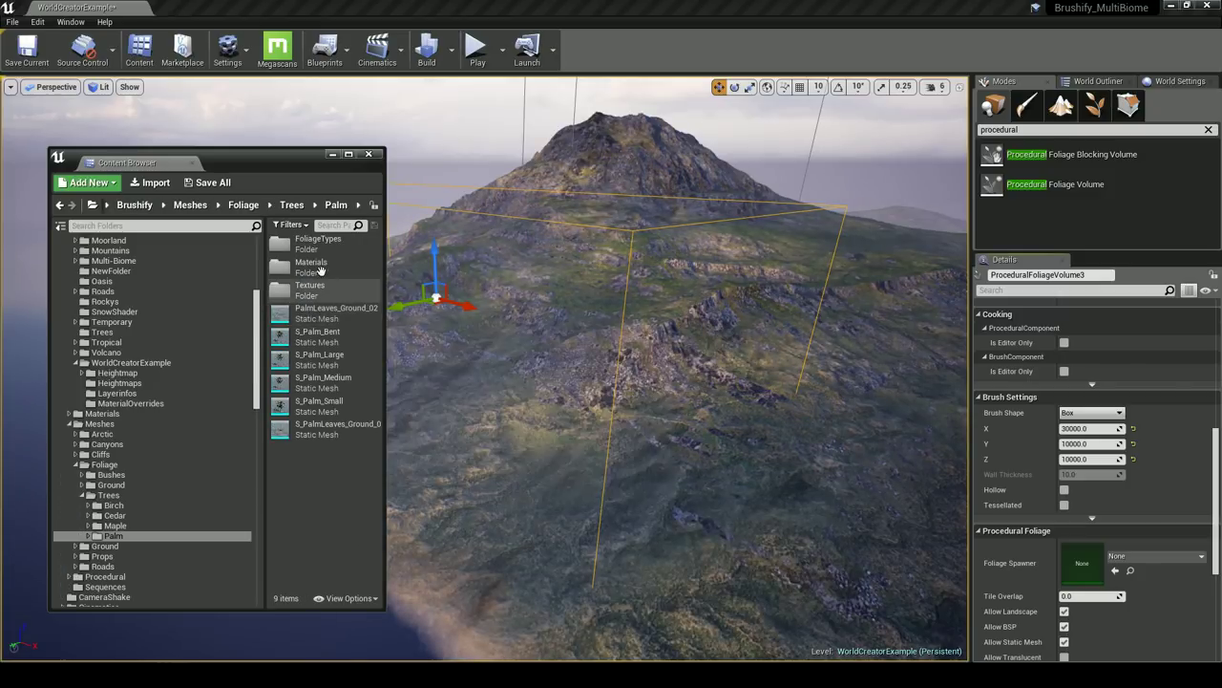
Place the S_Palm_Bent, S_Palm_Large, S_Palm_Medium and S_Palm_Small meshes on the slope as samples and rotate the medium palm about its vertical axis
{"action": "right_click_drag", "start_coordinate": [516, 420], "coordinate": [468, 401]}
{"action": "key", "text": "w"}
{"action": "left_click", "coordinate": [502, 375]}
{"action": "left_click_drag", "start_coordinate": [319, 355], "coordinate": [561, 420]}
{"action": "left_click_drag", "start_coordinate": [358, 392], "coordinate": [594, 428]}
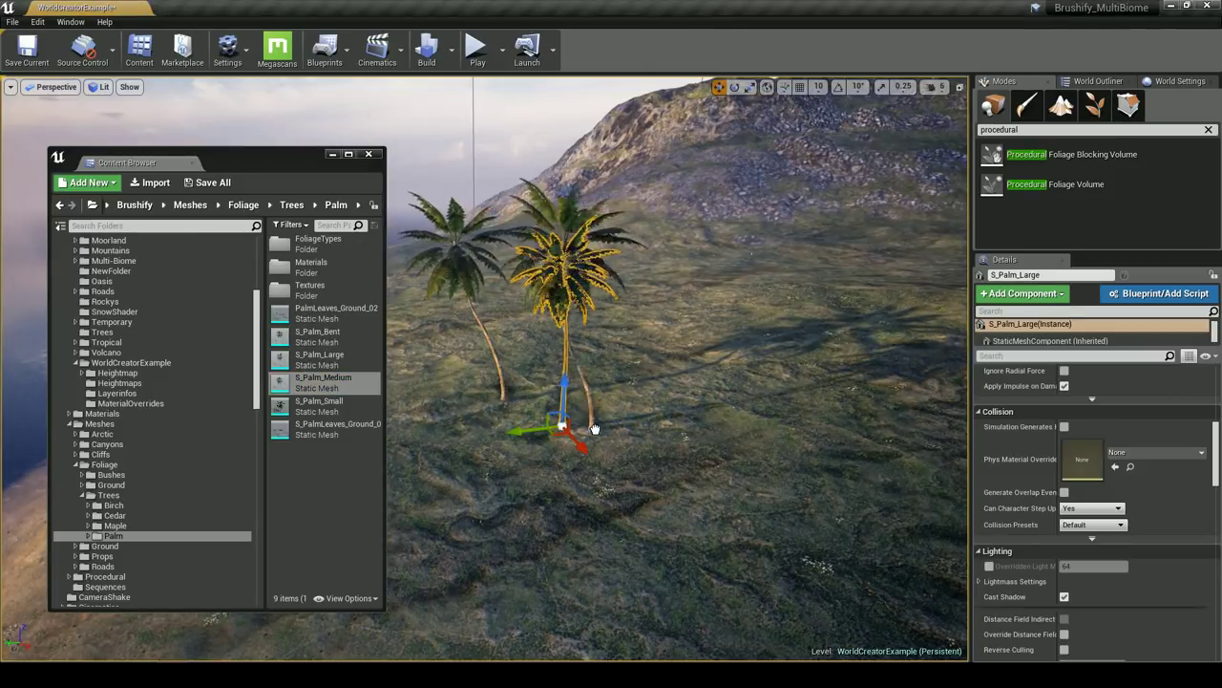
{"action": "left_click_drag", "start_coordinate": [319, 405], "coordinate": [735, 494]}
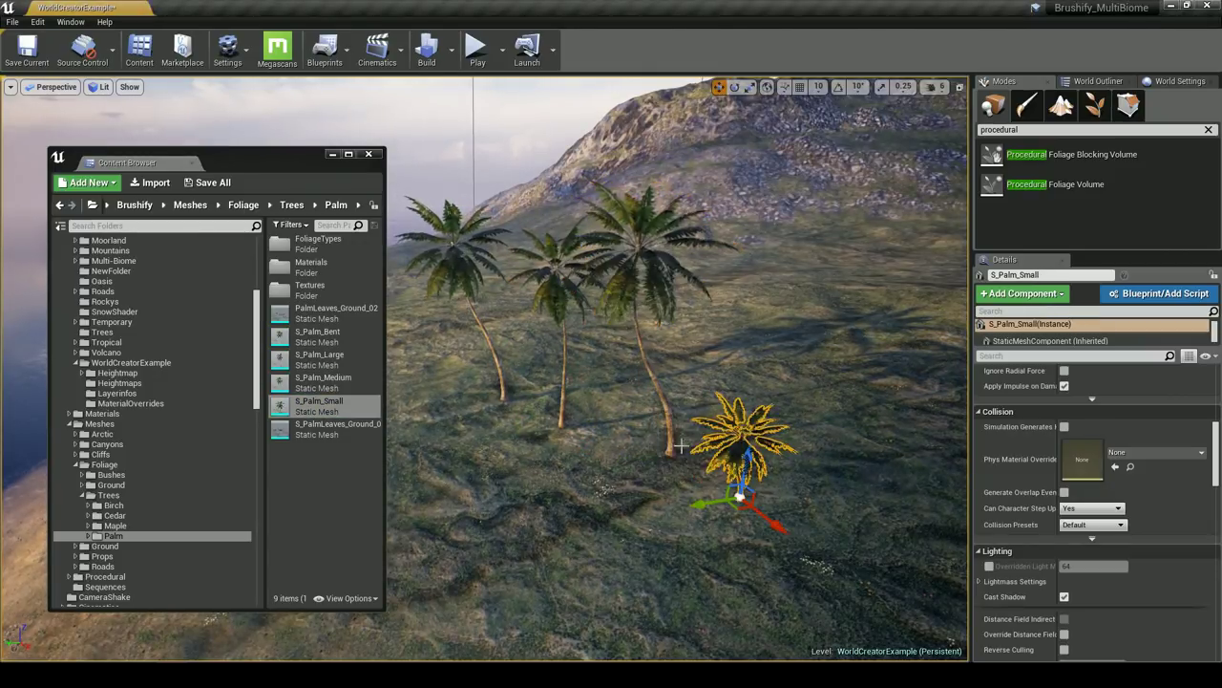
{"action": "left_click_drag", "start_coordinate": [658, 474], "coordinate": [755, 473]}
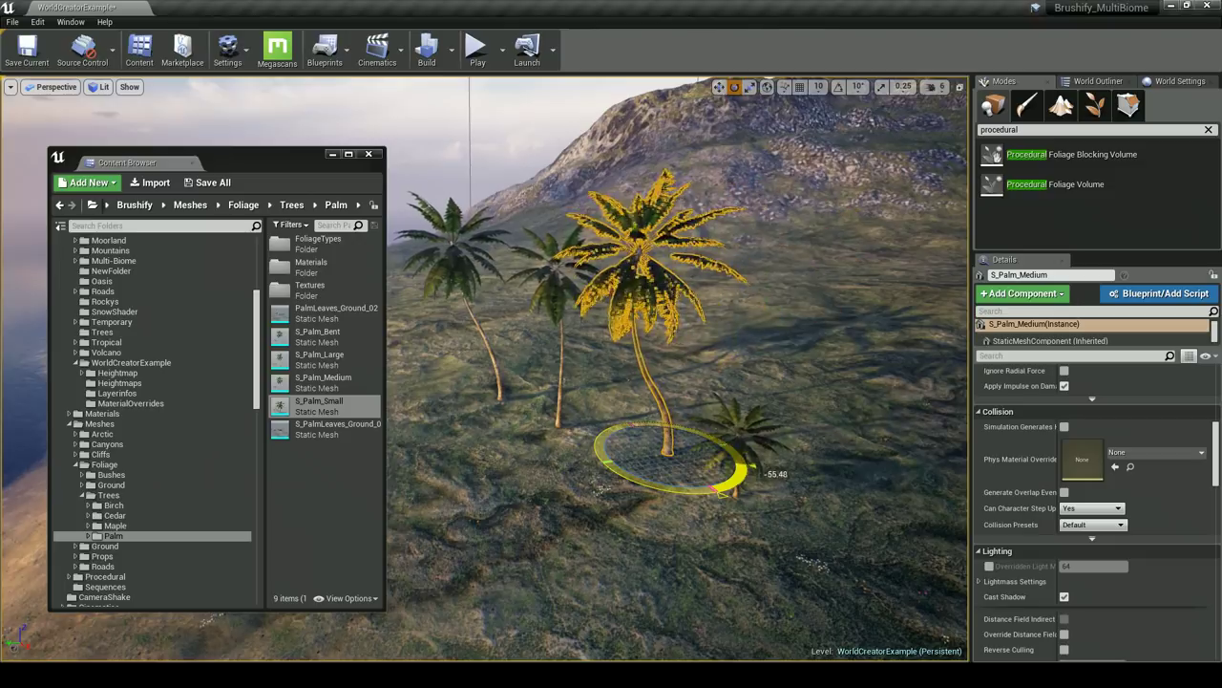
{"action": "right_click_drag", "start_coordinate": [653, 485], "coordinate": [750, 506]}
Place the S_PalmLeaves_Ground mesh on the grass near the sample palms and view it up close
{"action": "left_click_drag", "start_coordinate": [329, 428], "coordinate": [490, 461]}
{"action": "left_click_drag", "start_coordinate": [528, 439], "coordinate": [530, 441]}
{"action": "right_click_drag", "start_coordinate": [548, 433], "coordinate": [573, 501]}
{"action": "key", "text": "Escape"}
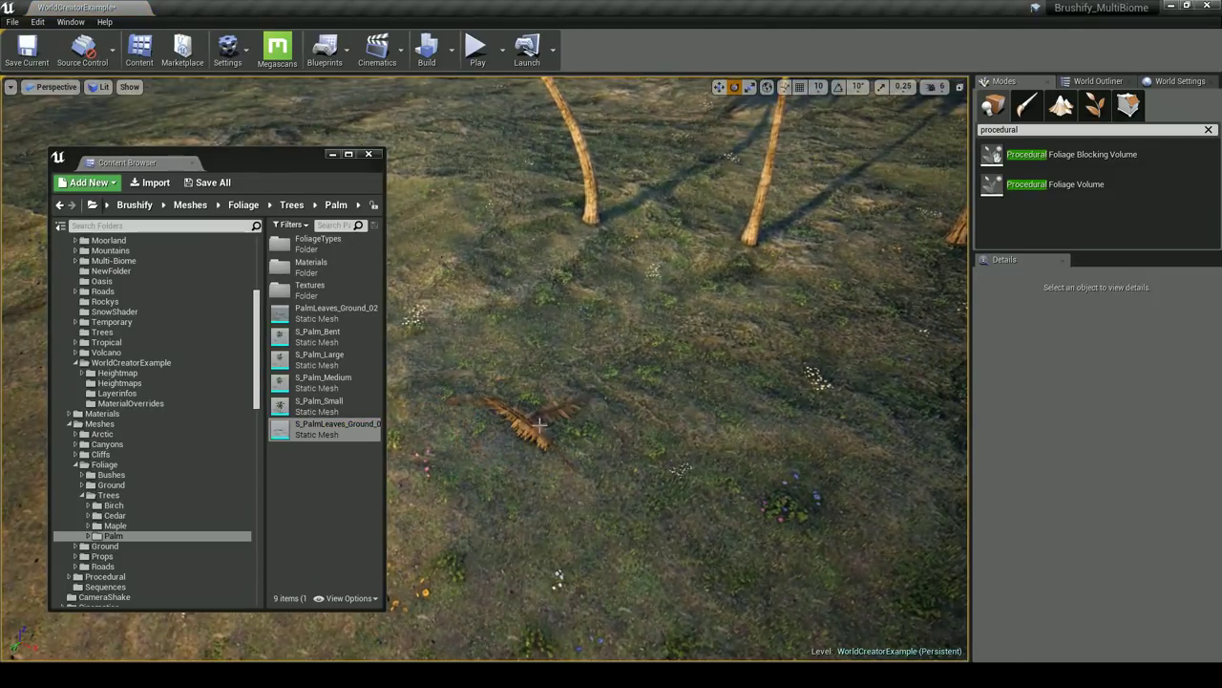
Delete the sample palm trees and palm leaves from the slope
{"action": "left_click", "coordinate": [515, 416]}
{"action": "right_click_drag", "start_coordinate": [514, 417], "coordinate": [653, 367]}
{"action": "left_click", "coordinate": [653, 367]}
{"action": "left_click", "coordinate": [653, 368]}
{"action": "key", "text": "Delete"}
{"action": "left_click", "coordinate": [724, 359]}
{"action": "key", "text": "Delete"}
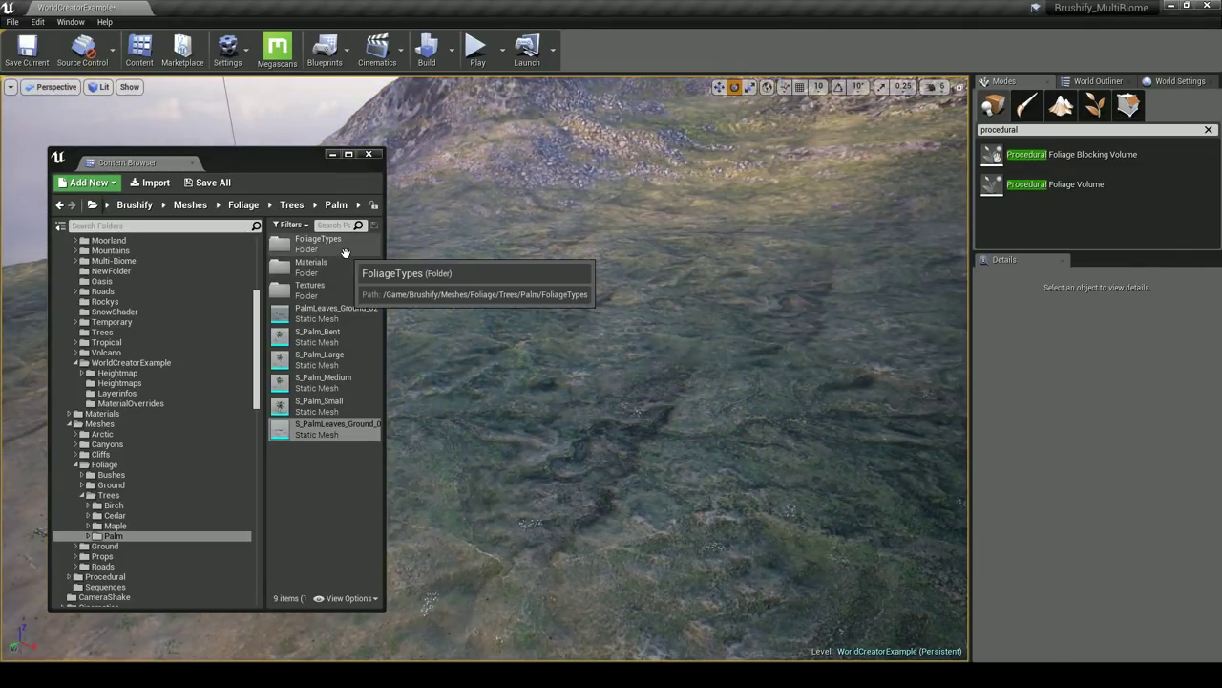
Select the Procedural Foliage Volume above the coast again
{"action": "right_click_drag", "start_coordinate": [924, 143], "coordinate": [754, 208]}
{"action": "right_click", "coordinate": [753, 208]}
{"action": "left_click", "coordinate": [451, 147]}
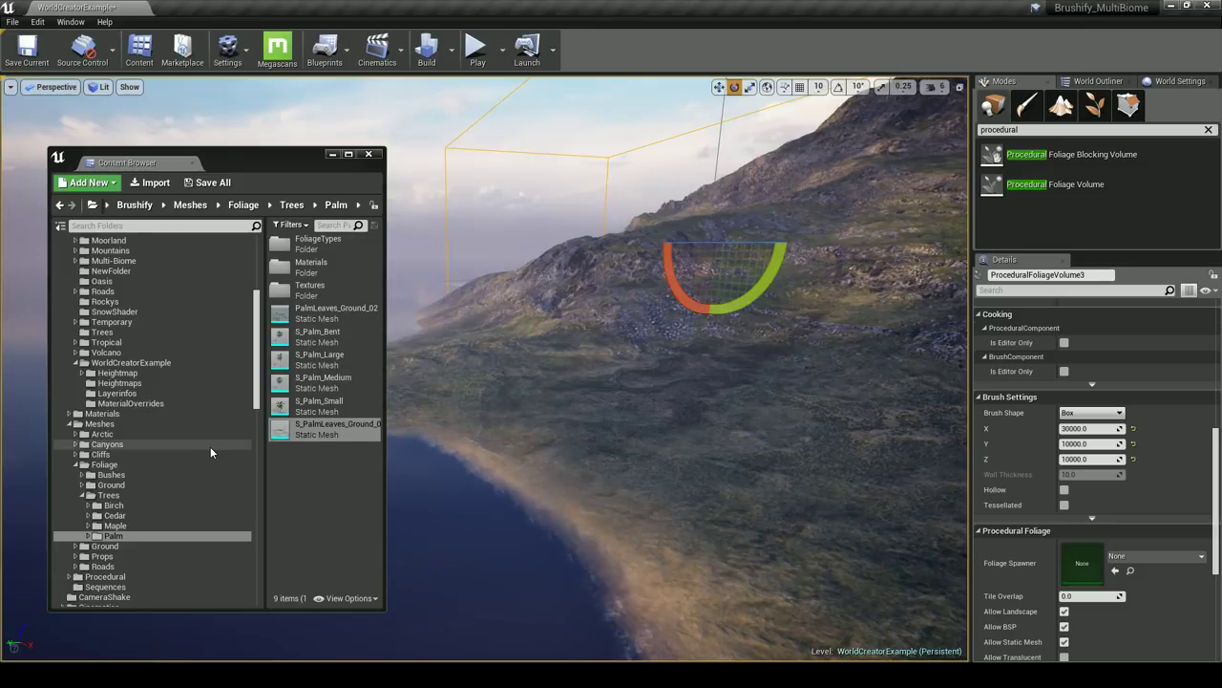
Find the Trees_Tropical spawner in Brushify/Procedural/Foliage/Tropical and assign it as the volume's Foliage Spawner
{"action": "scroll", "coordinate": [210, 446], "scroll_direction": "down", "scroll_amount": 1}
{"action": "scroll", "coordinate": [153, 540], "scroll_direction": "down", "scroll_amount": 4}
{"action": "scroll", "coordinate": [230, 441], "scroll_direction": "up", "scroll_amount": 15}
{"action": "left_click", "coordinate": [112, 254]}
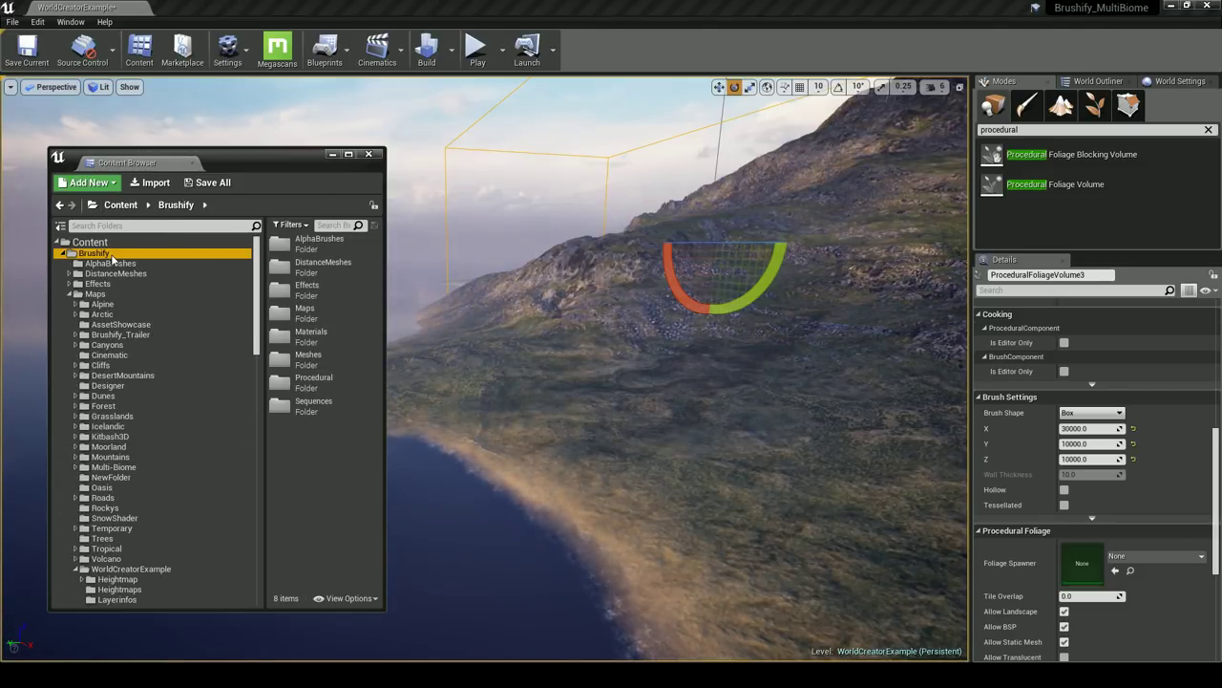
{"action": "double_click", "coordinate": [315, 382]}
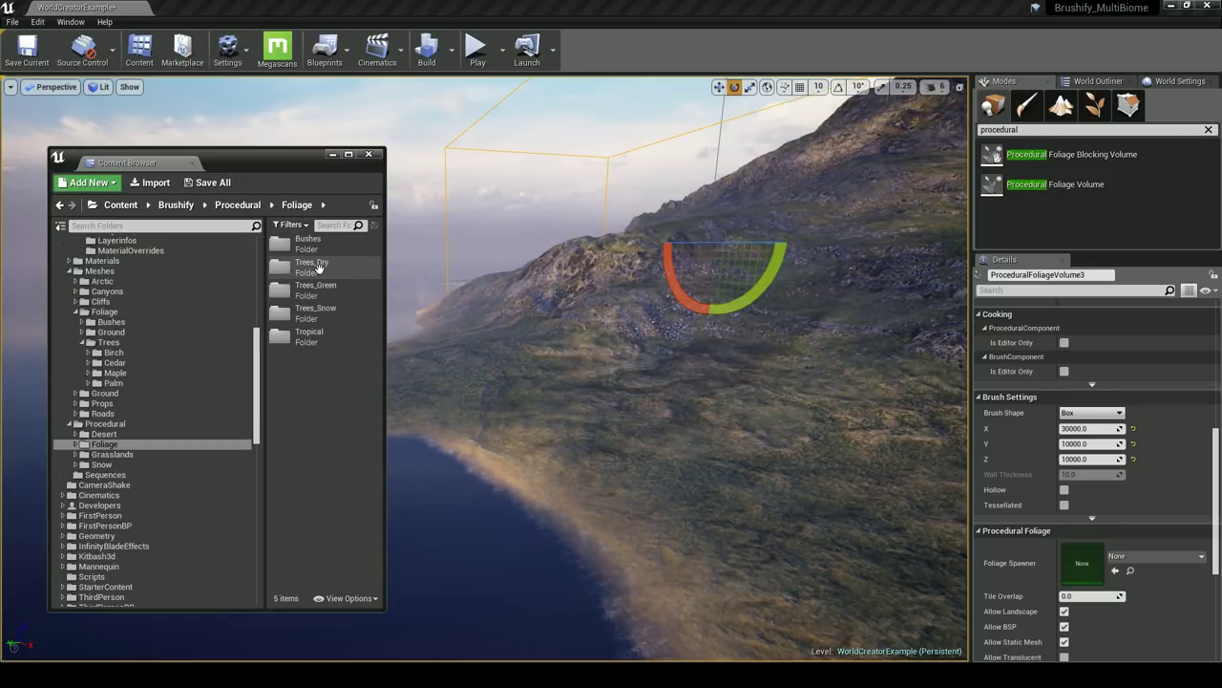
{"action": "double_click", "coordinate": [315, 268]}
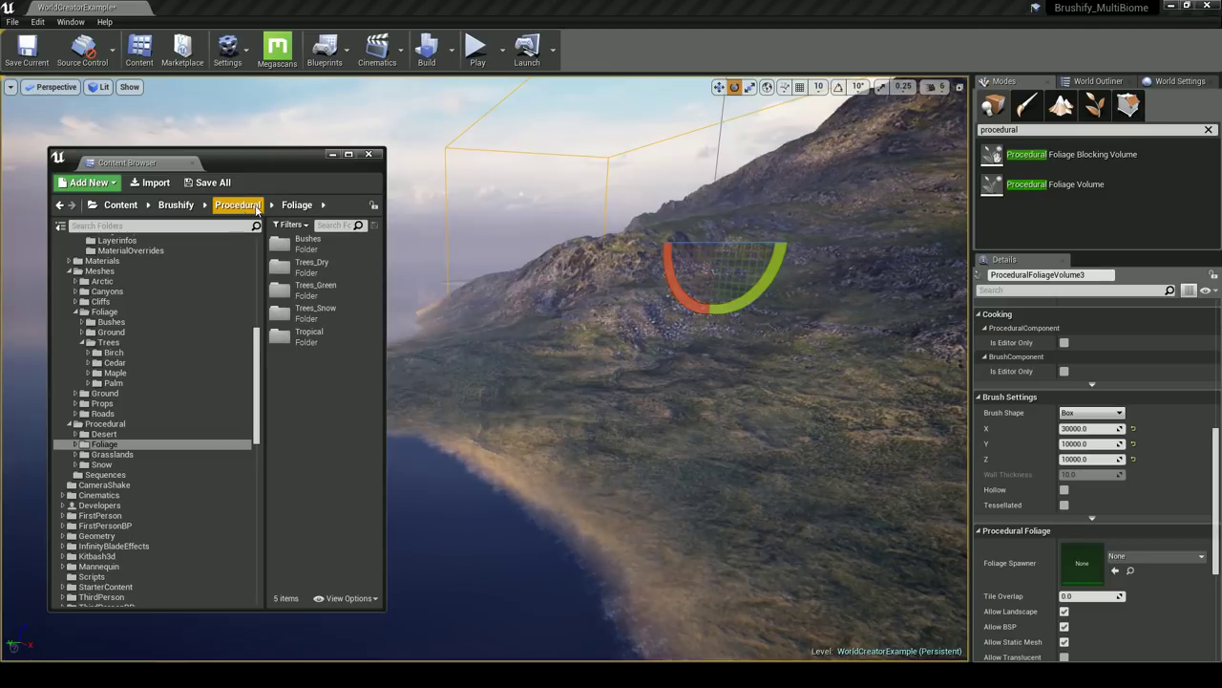
{"action": "double_click", "coordinate": [310, 336]}
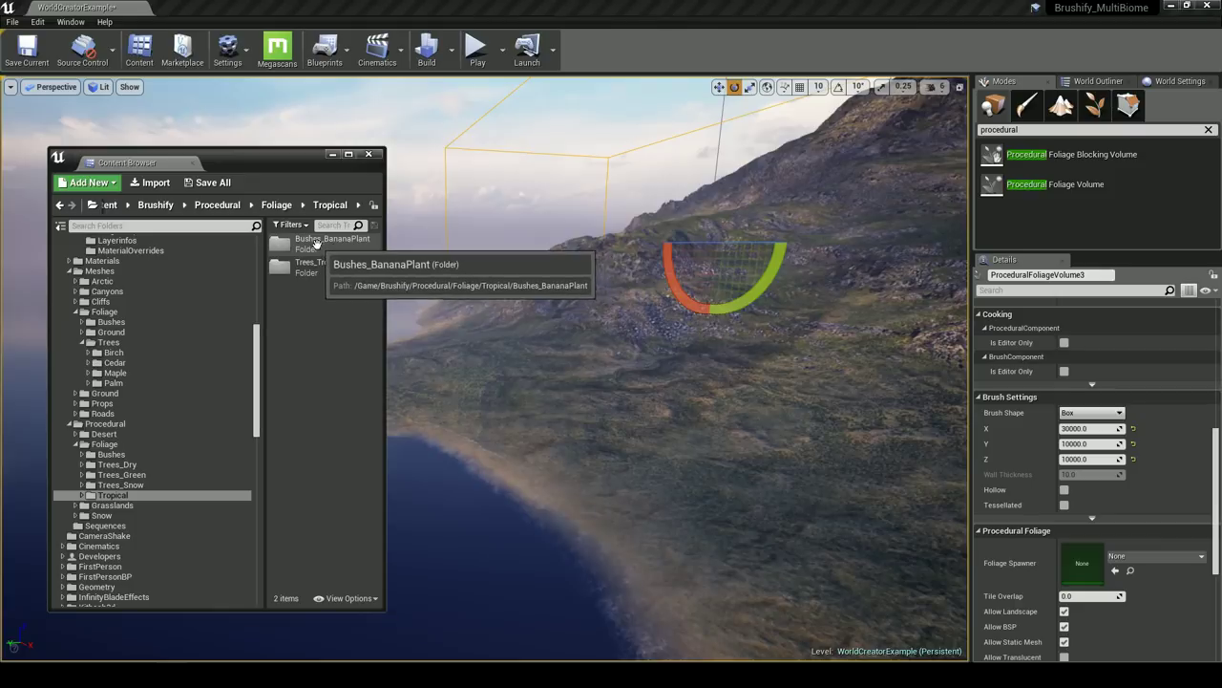
{"action": "double_click", "coordinate": [326, 266]}
{"action": "left_click_drag", "start_coordinate": [385, 277], "coordinate": [499, 291]}
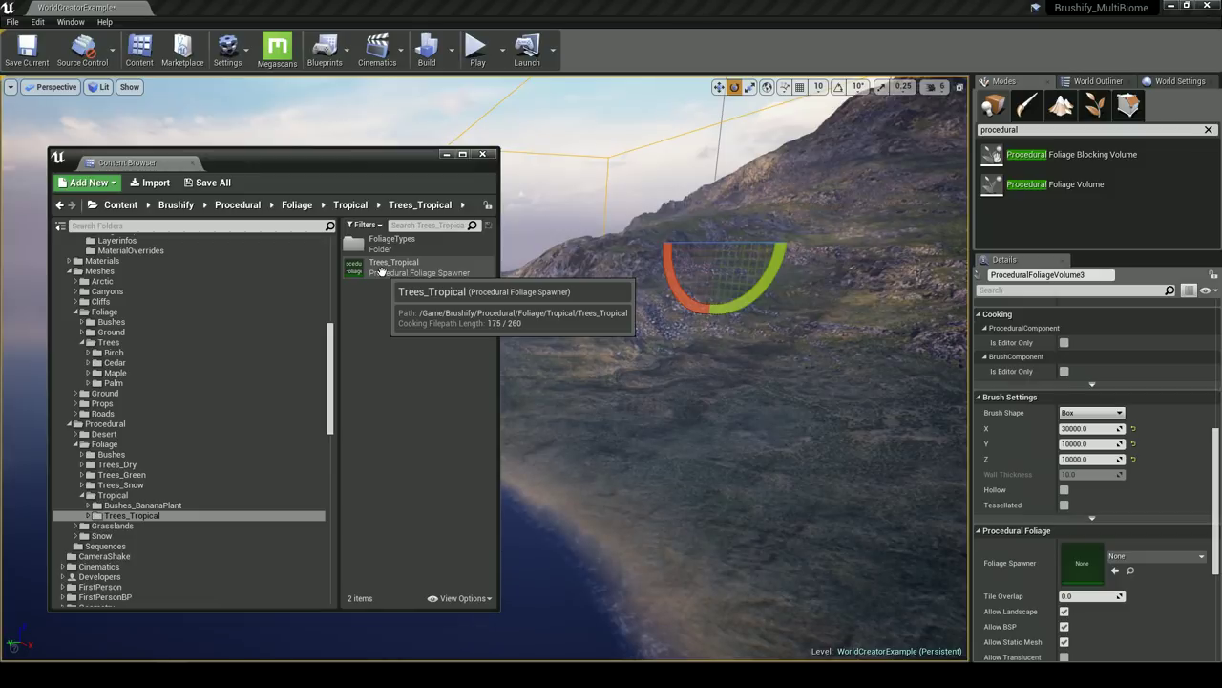
{"action": "left_click_drag", "start_coordinate": [381, 272], "coordinate": [1085, 570]}
Examine the Bushes_BananaPlant folder and the foliage types listed in the Trees_Tropical spawner
{"action": "left_click", "coordinate": [350, 204]}
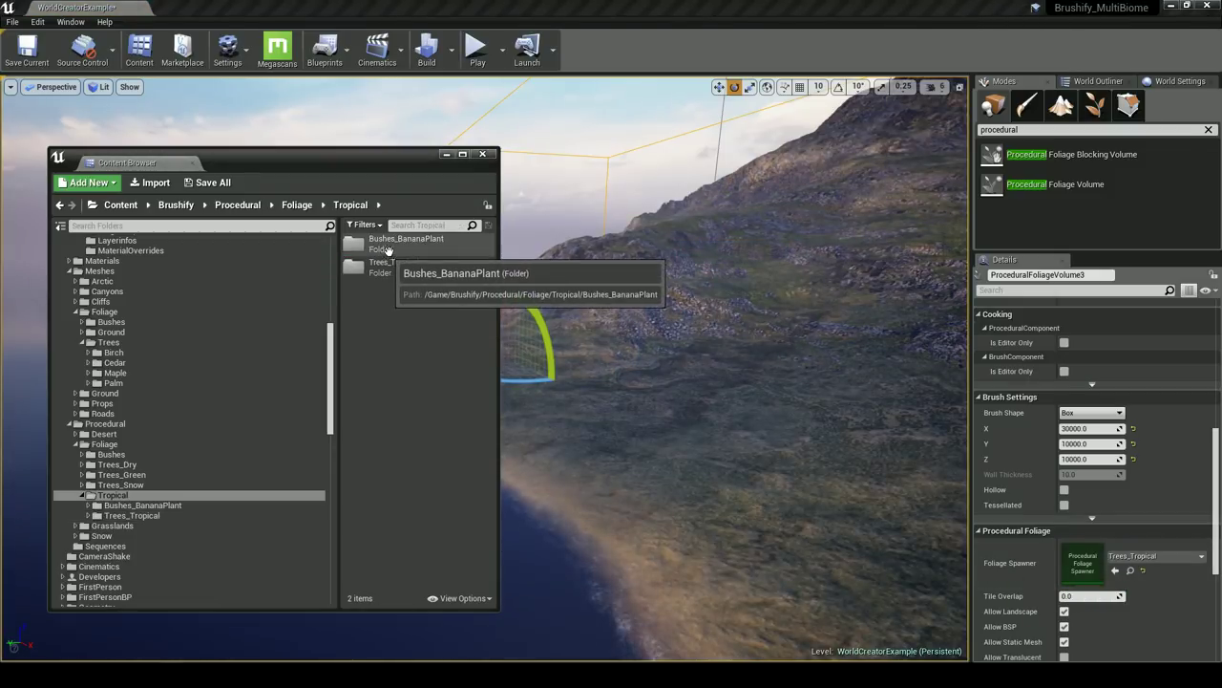
{"action": "double_click", "coordinate": [382, 243]}
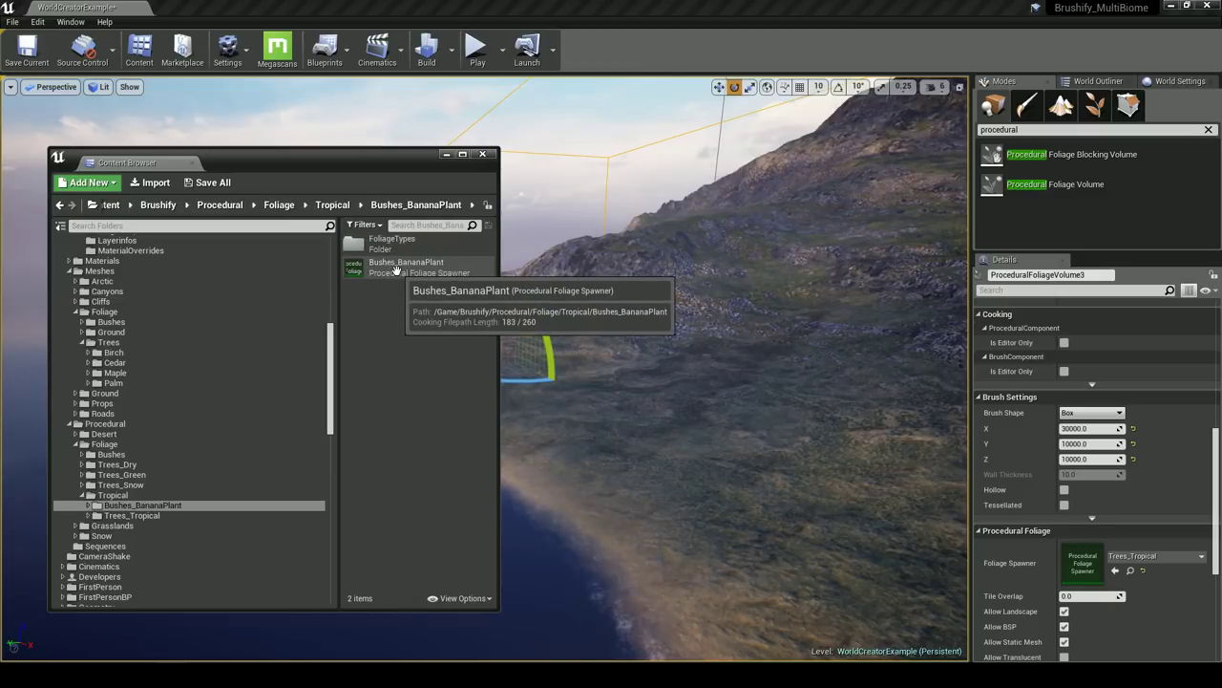
{"action": "left_click", "coordinate": [334, 204]}
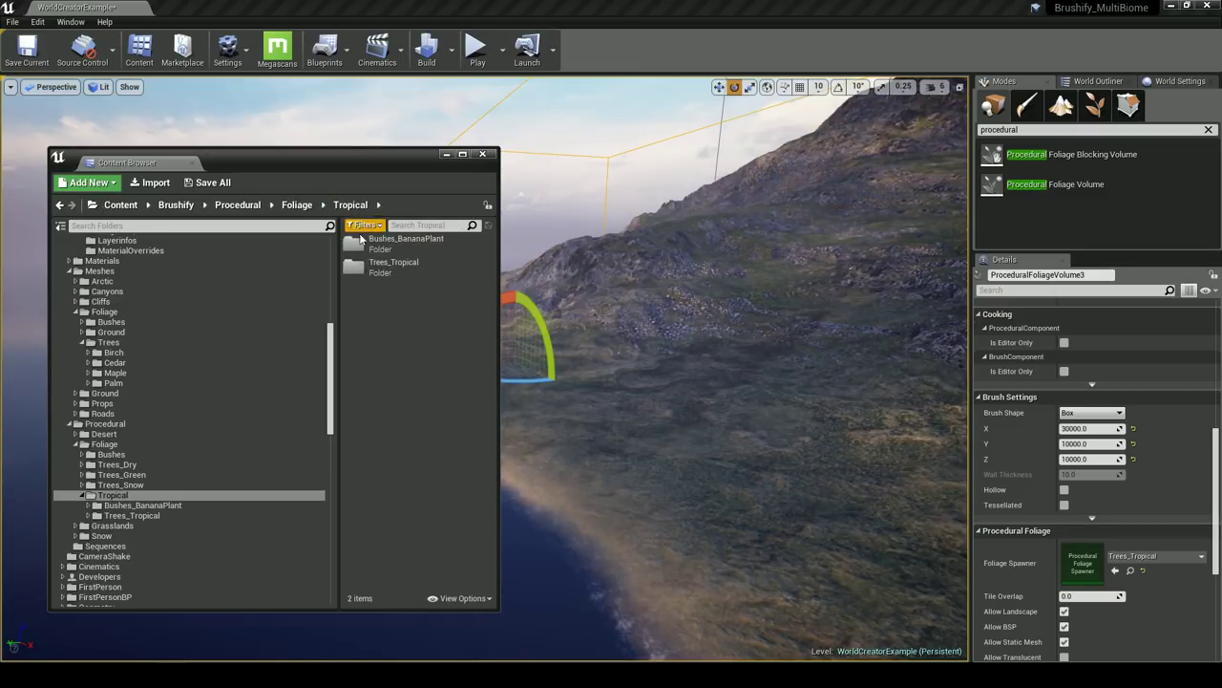
{"action": "double_click", "coordinate": [380, 265]}
{"action": "left_click", "coordinate": [379, 269]}
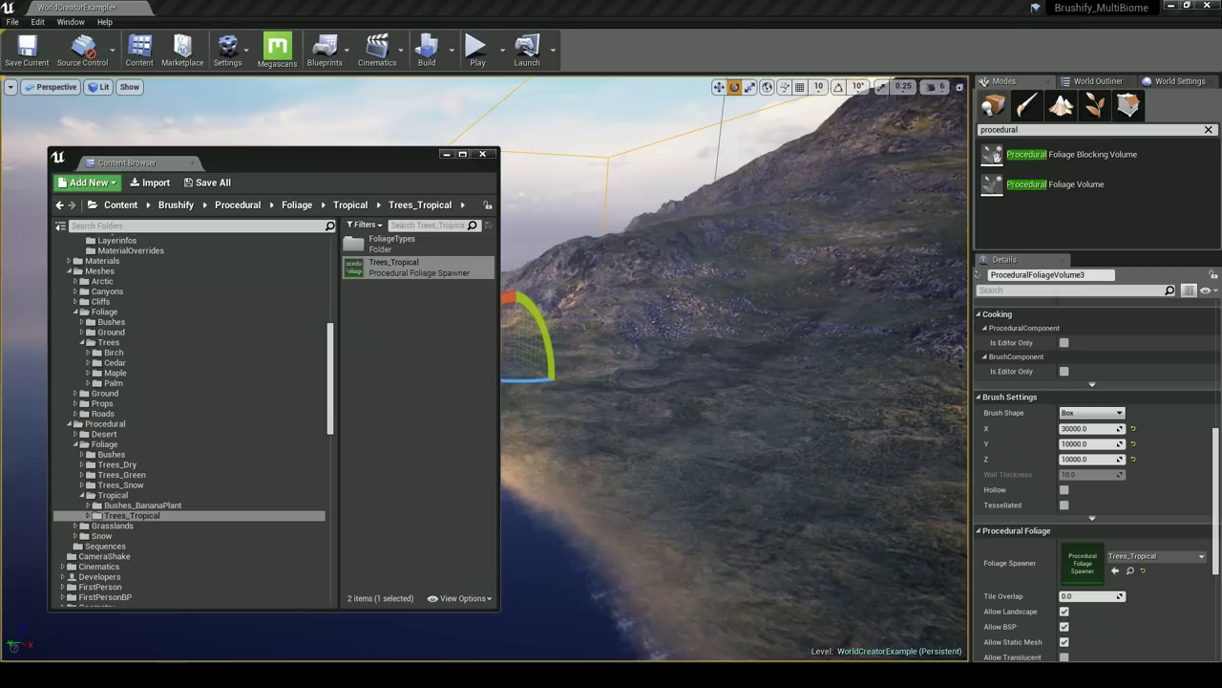
{"action": "double_click", "coordinate": [379, 268]}
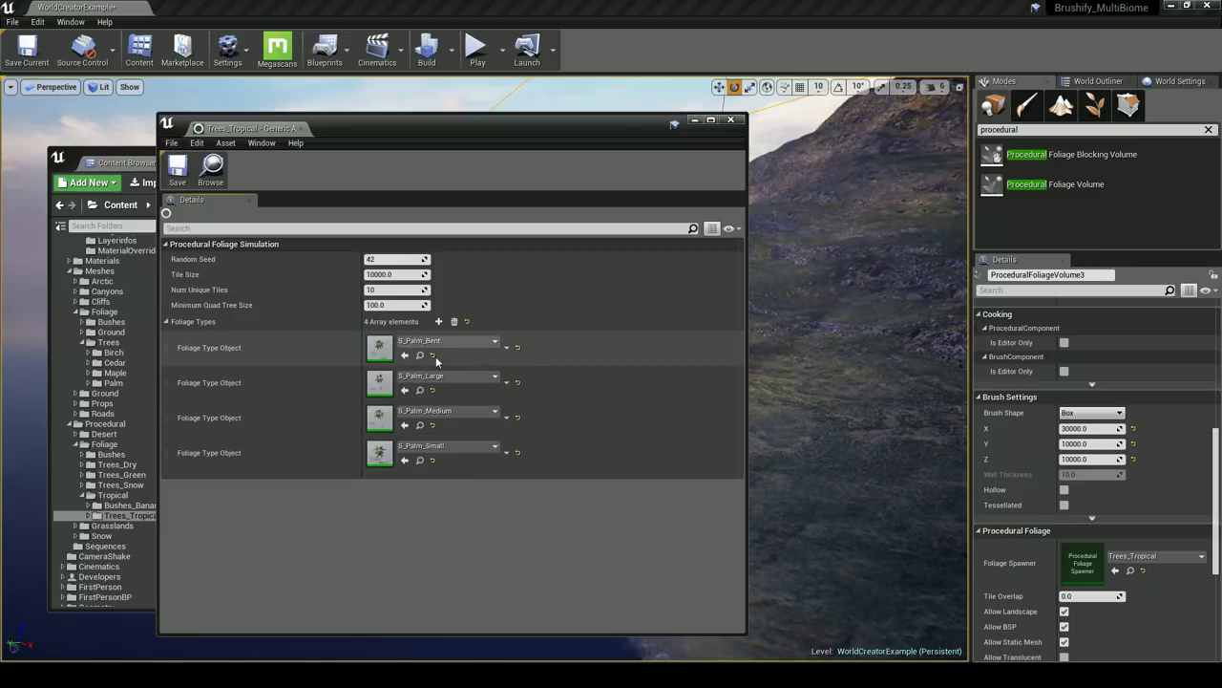
{"action": "left_click", "coordinate": [731, 121]}
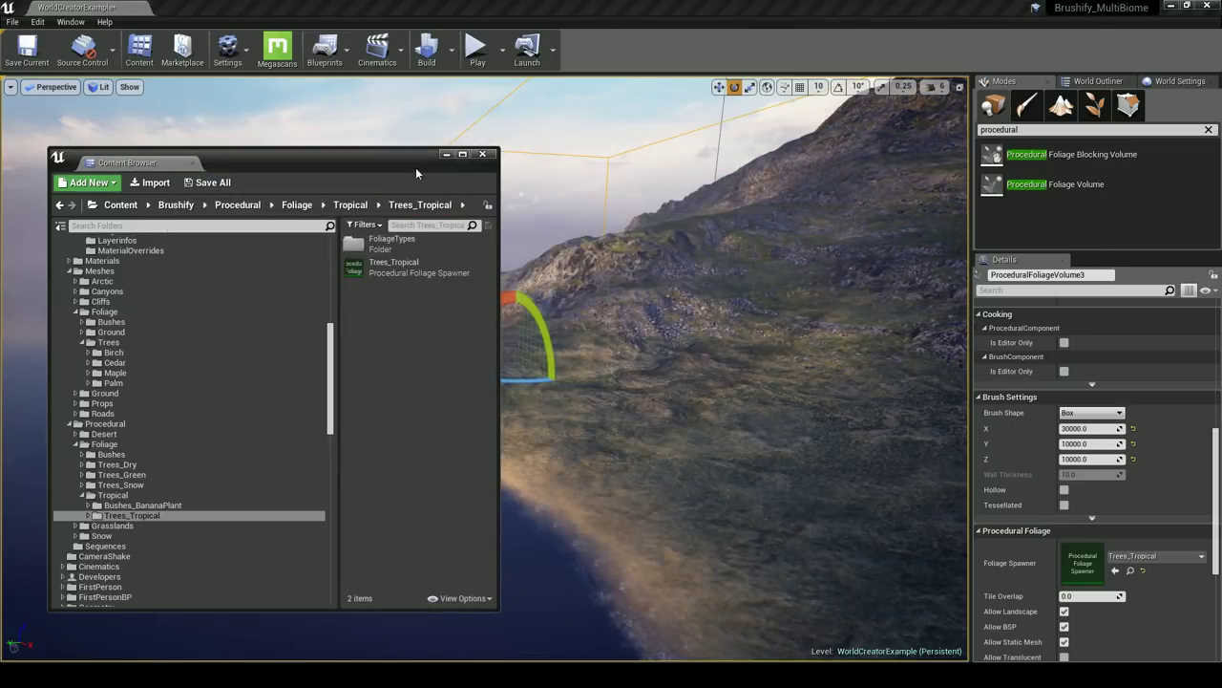
{"action": "left_click_drag", "start_coordinate": [415, 173], "coordinate": [419, 178]}
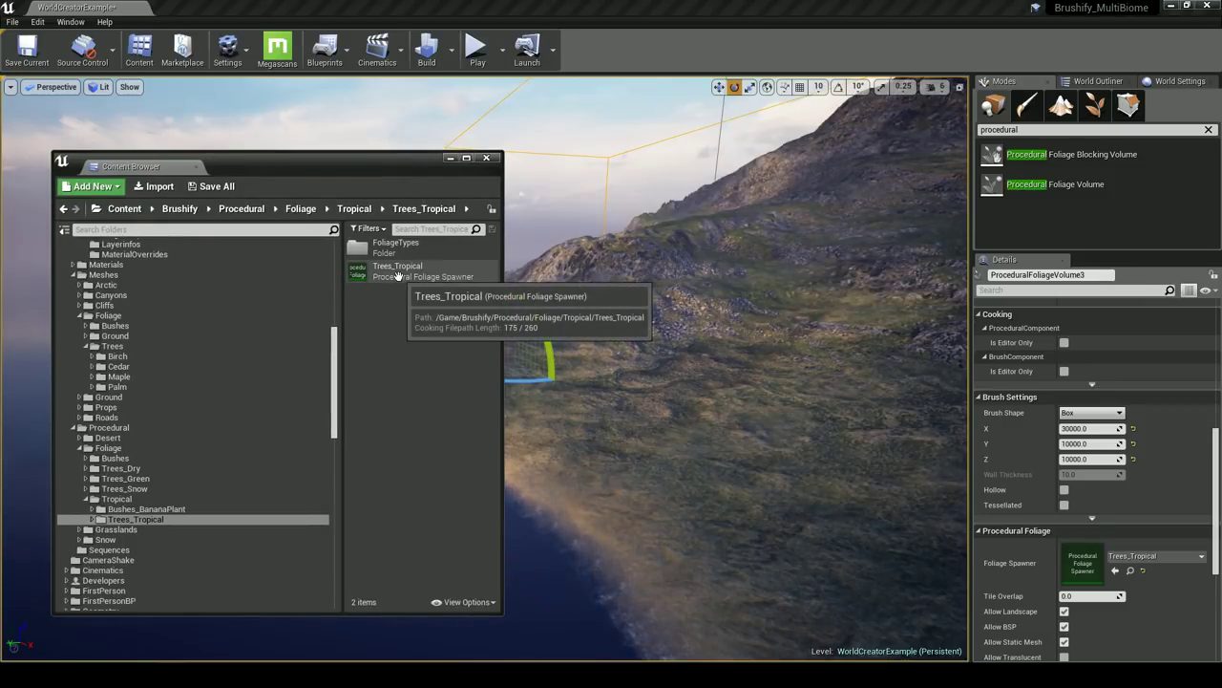
Reselect the Procedural Foliage Volume above the slope and resimulate it to spawn the palms
{"action": "right_click_drag", "start_coordinate": [611, 329], "coordinate": [649, 320]}
{"action": "right_click", "coordinate": [614, 331]}
{"action": "left_click", "coordinate": [439, 307]}
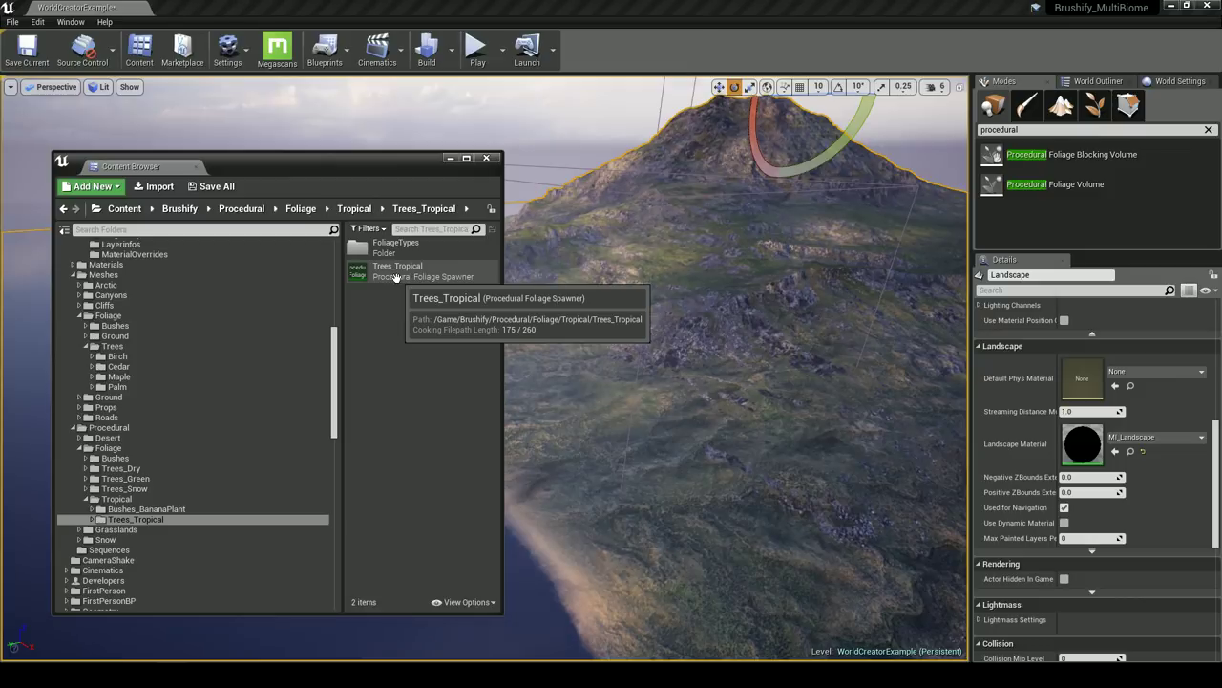
{"action": "left_click_drag", "start_coordinate": [607, 191], "coordinate": [608, 191]}
{"action": "right_click_drag", "start_coordinate": [706, 382], "coordinate": [642, 359]}
{"action": "scroll", "coordinate": [1153, 561], "scroll_direction": "down", "scroll_amount": 3}
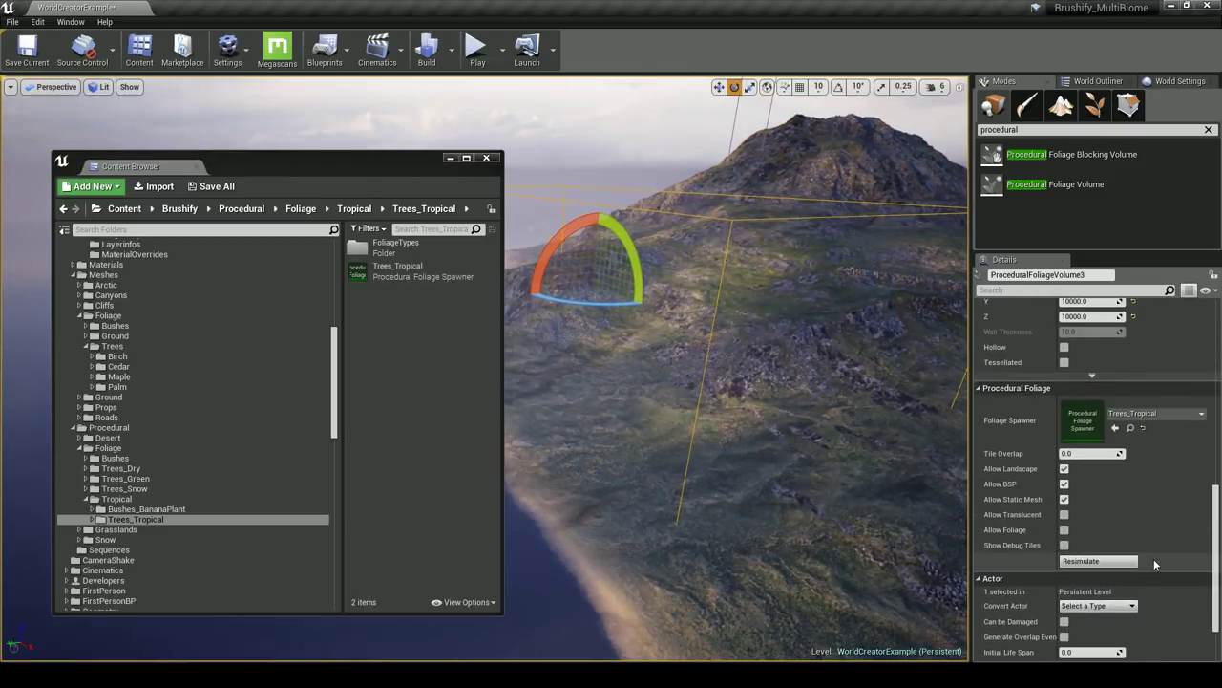
{"action": "left_click", "coordinate": [1093, 563]}
{"action": "left_click", "coordinate": [451, 158]}
Select the bent palm on the stony patch as a single foliage instance and rotate it about its vertical axis
{"action": "right_click_drag", "start_coordinate": [420, 322], "coordinate": [497, 322]}
{"action": "key", "text": "Escape"}
{"action": "right_click_drag", "start_coordinate": [420, 322], "coordinate": [435, 280]}
{"action": "key", "text": "w"}
{"action": "right_click_drag", "start_coordinate": [477, 377], "coordinate": [731, 380]}
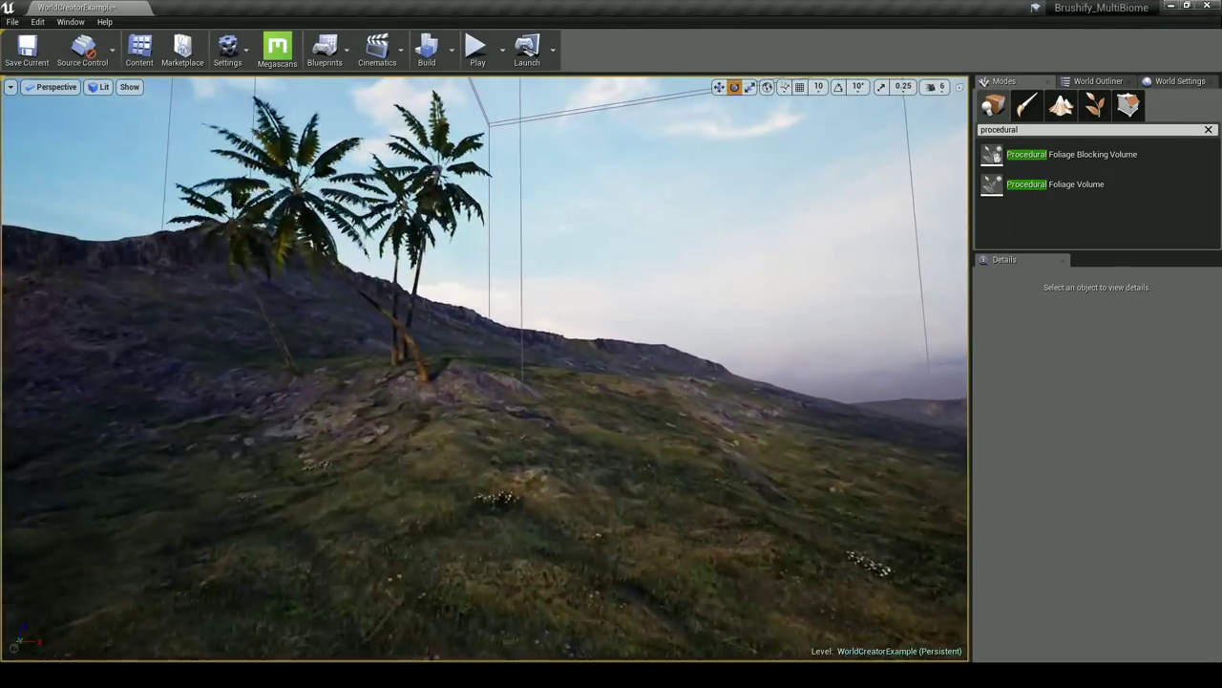
{"action": "right_click_drag", "start_coordinate": [382, 387], "coordinate": [377, 387]}
{"action": "left_click", "coordinate": [1095, 105]}
{"action": "left_click", "coordinate": [991, 177]}
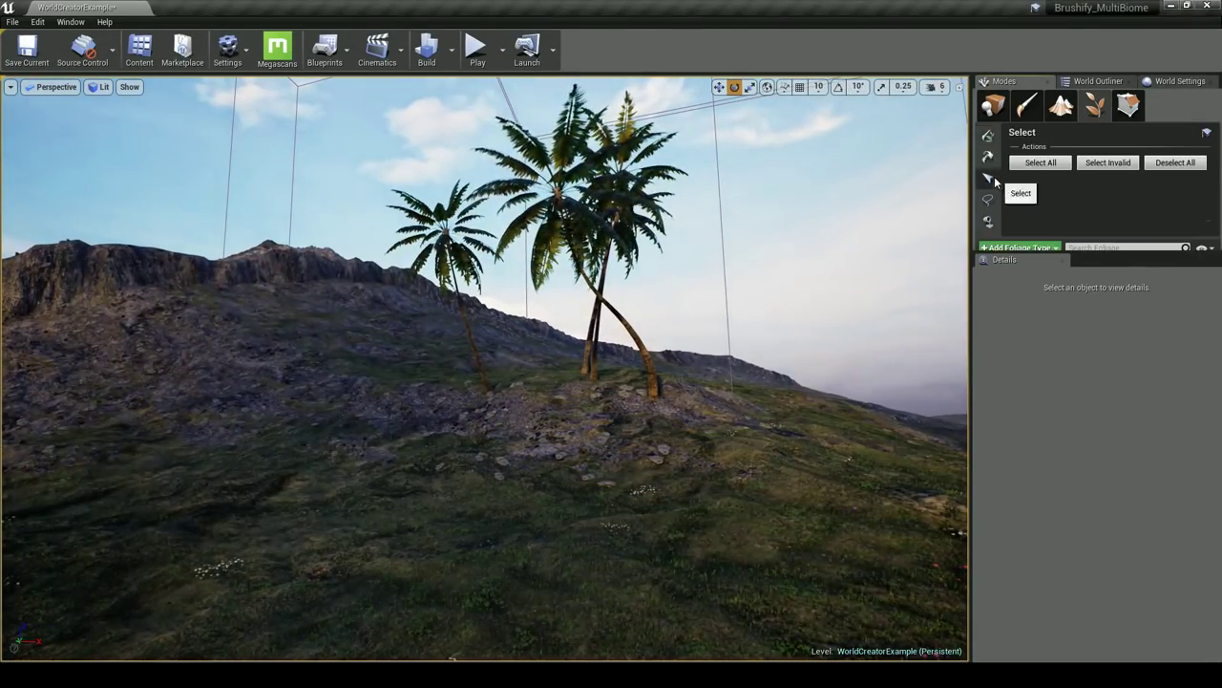
{"action": "left_click", "coordinate": [655, 377]}
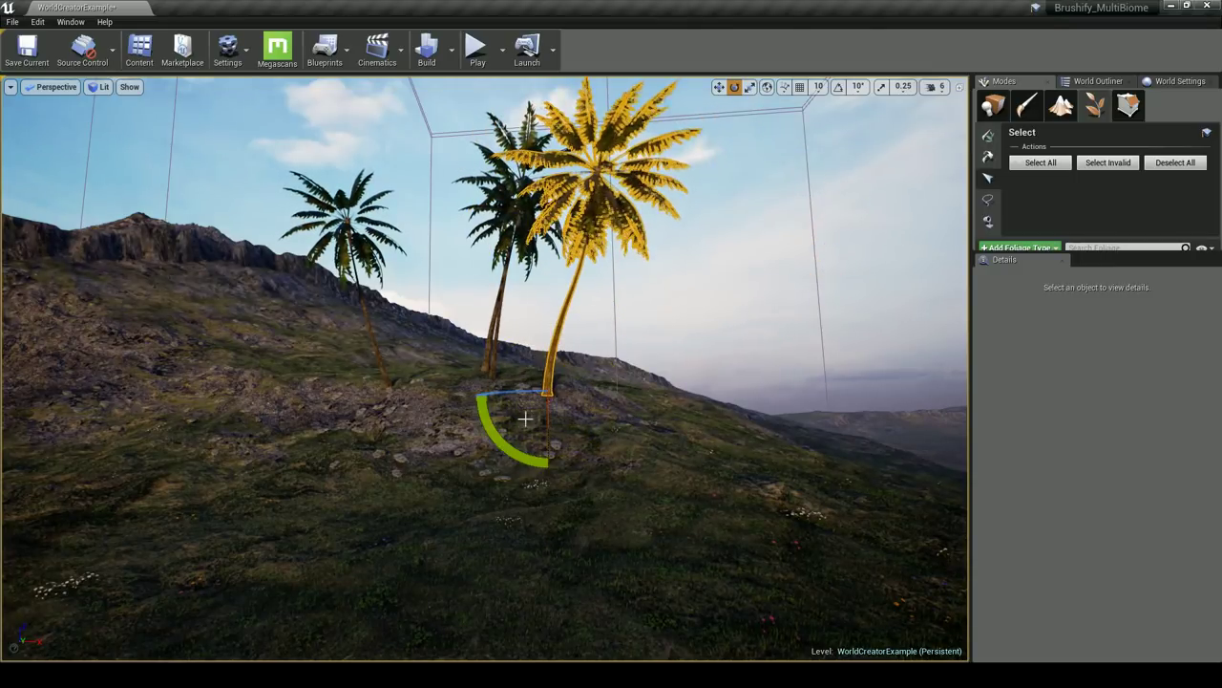
{"action": "right_click_drag", "start_coordinate": [620, 395], "coordinate": [811, 411]}
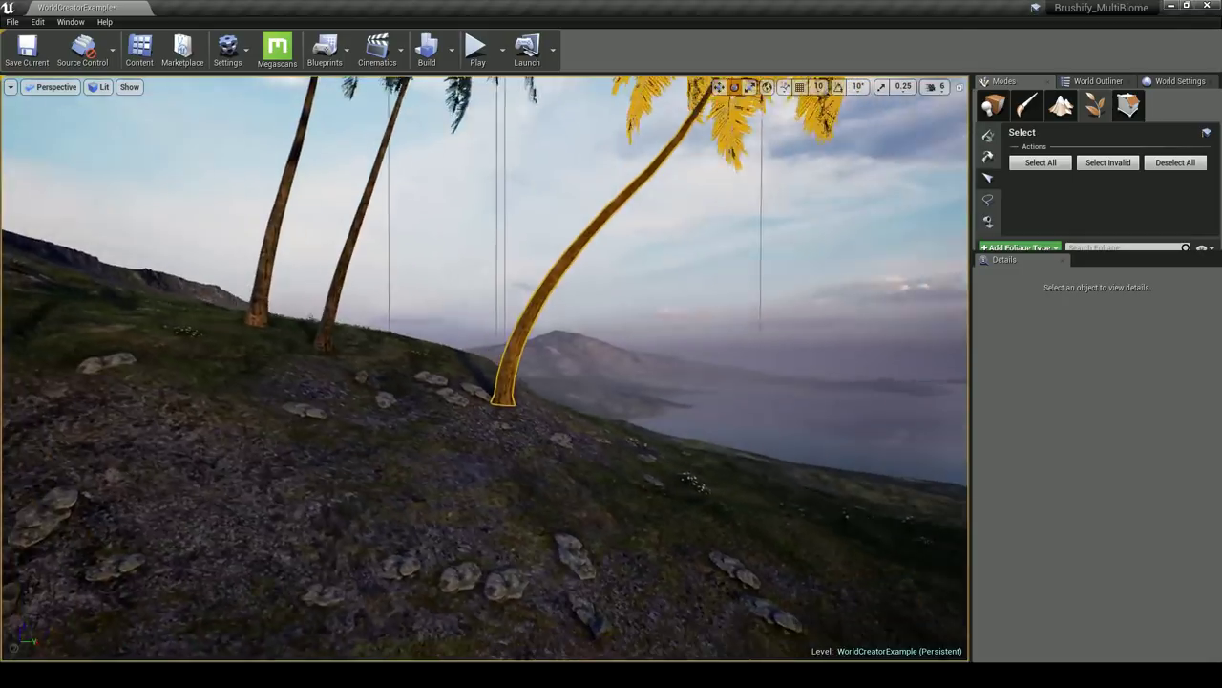
{"action": "key", "text": "w"}
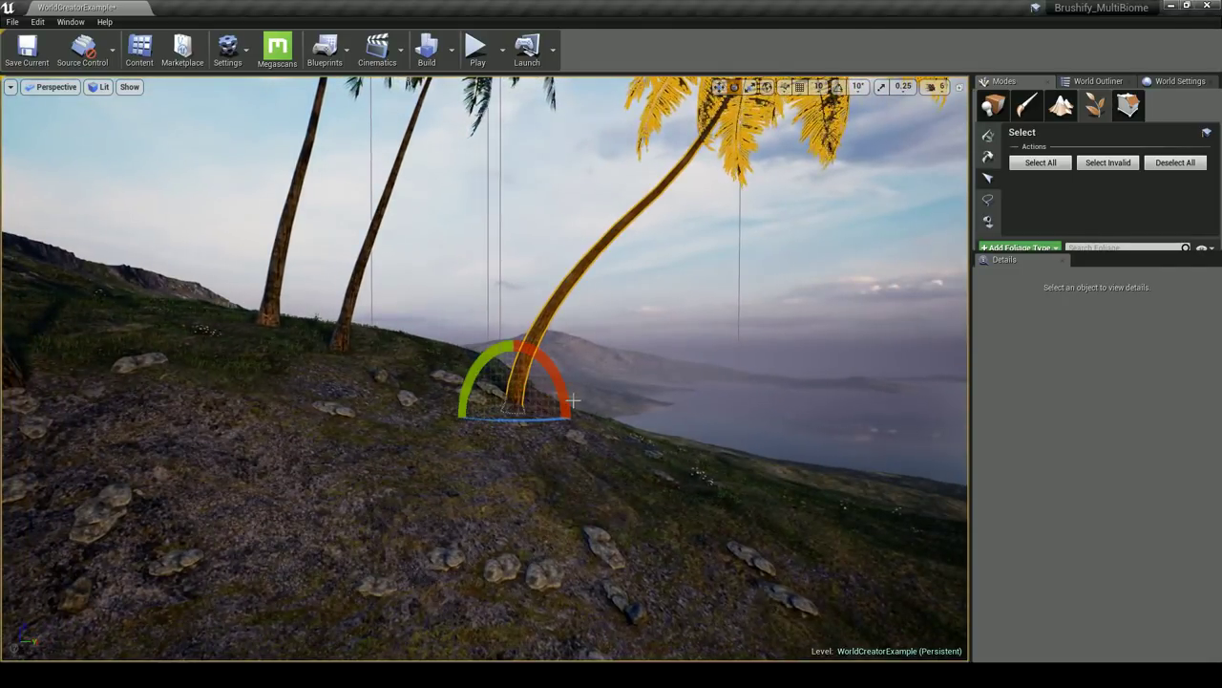
{"action": "key", "text": "s"}
Rotate individual palm instances at the edge of the grove about their vertical axes
{"action": "right_click_drag", "start_coordinate": [638, 418], "coordinate": [224, 365]}
{"action": "key", "text": "w"}
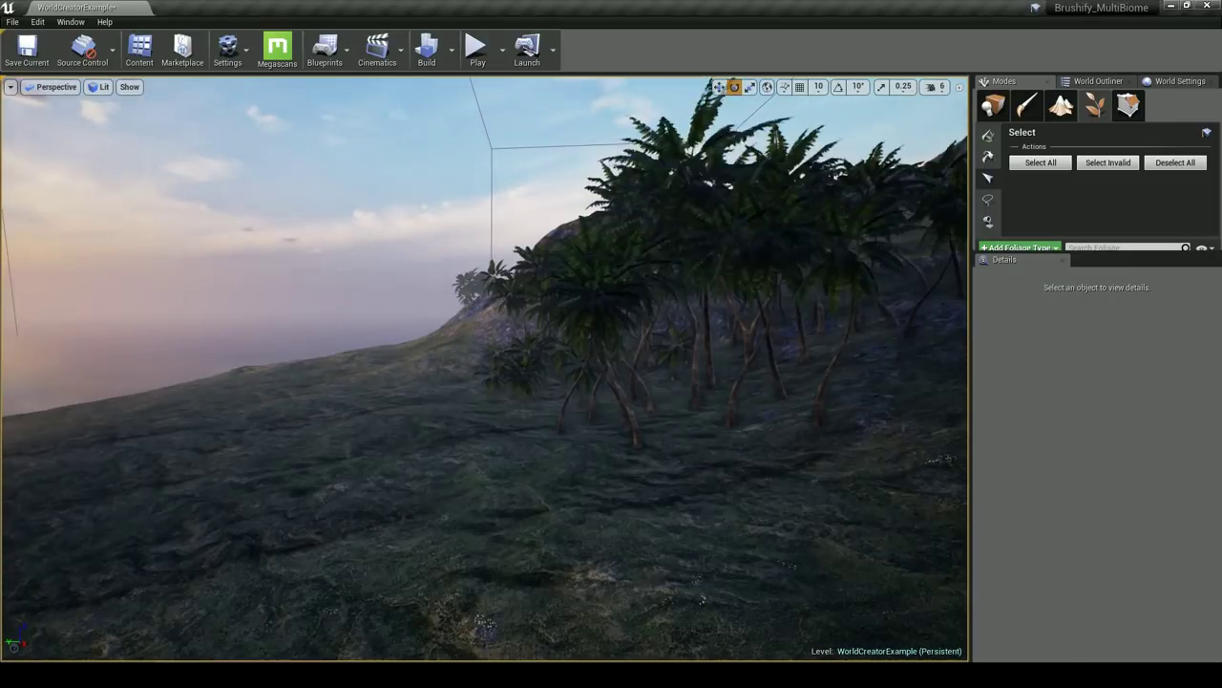
{"action": "left_click", "coordinate": [563, 434]}
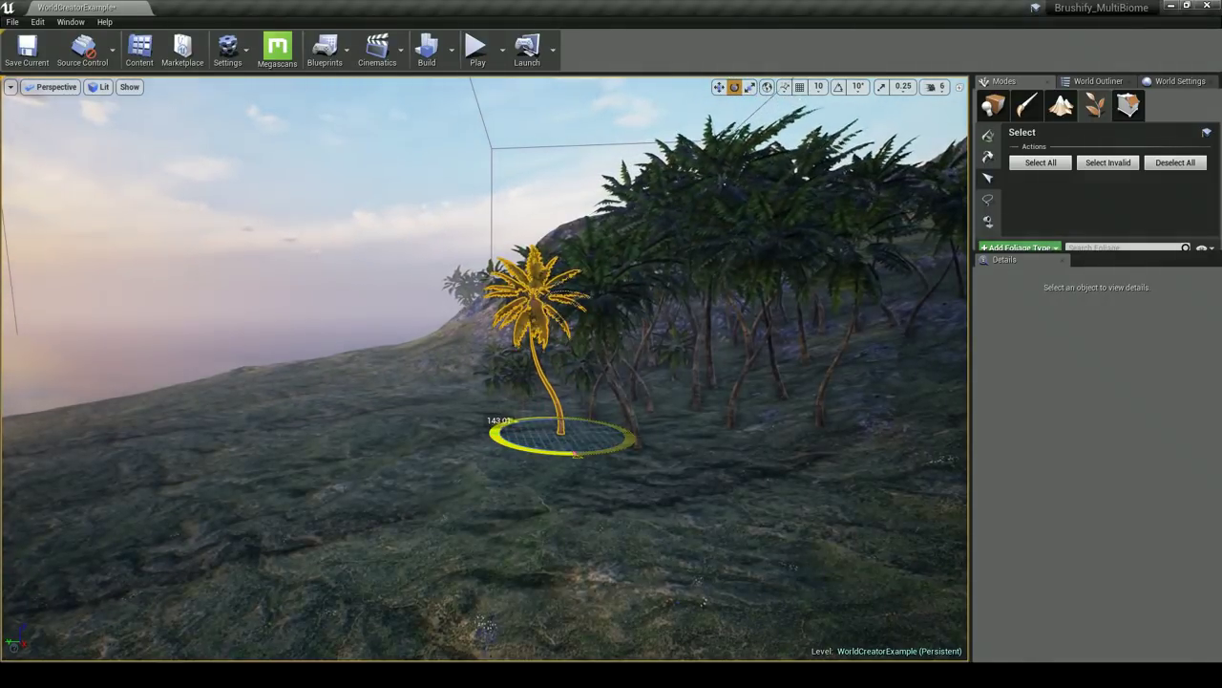
{"action": "right_click_drag", "start_coordinate": [430, 383], "coordinate": [559, 391]}
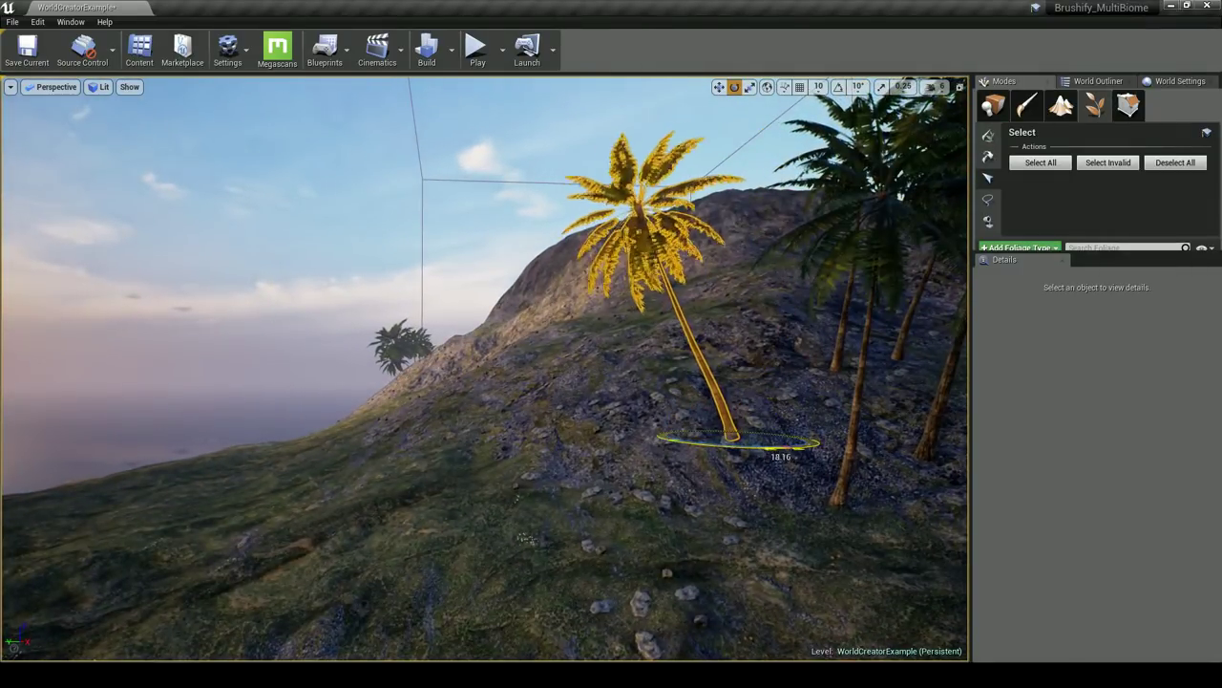
{"action": "left_click", "coordinate": [722, 466]}
{"action": "right_click_drag", "start_coordinate": [722, 466], "coordinate": [755, 484]}
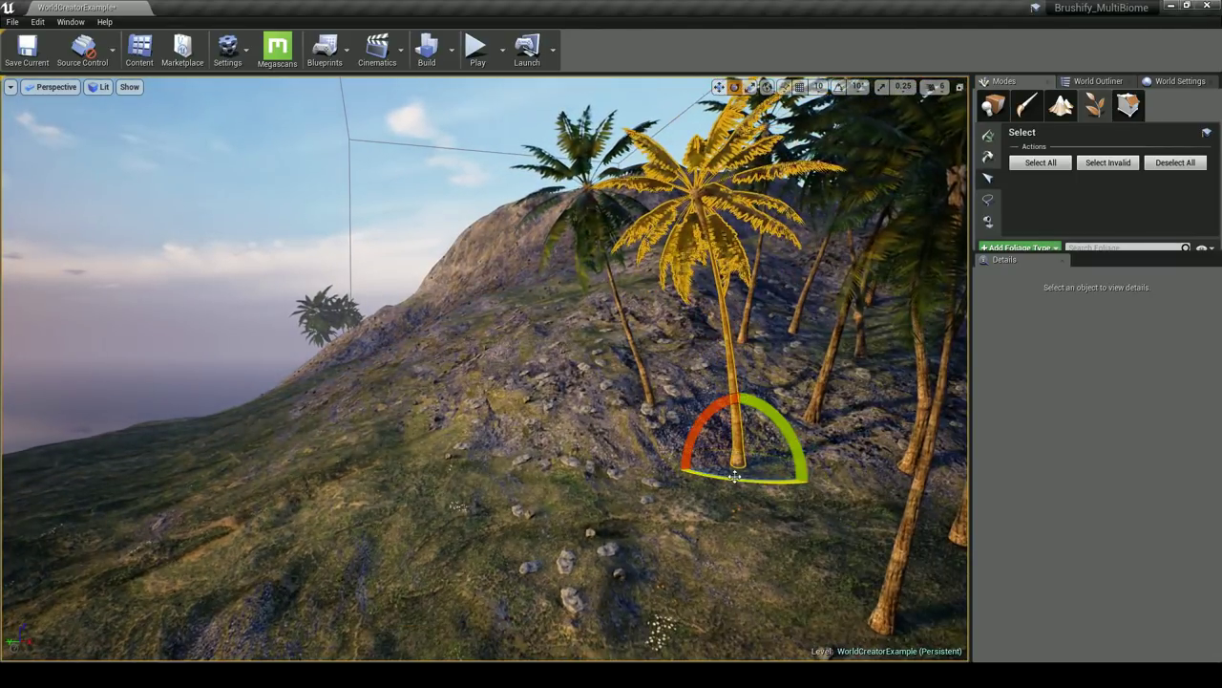
{"action": "key", "text": "w"}
{"action": "right_click_drag", "start_coordinate": [746, 482], "coordinate": [535, 435]}
Select the leaning palm on the rocky slope above the shore and reposition it along the ground
{"action": "left_click", "coordinate": [569, 414]}
{"action": "left_click", "coordinate": [618, 433]}
{"action": "key", "text": "w"}
{"action": "left_click", "coordinate": [608, 436]}
{"action": "right_click_drag", "start_coordinate": [608, 437], "coordinate": [669, 436]}
{"action": "right_click_drag", "start_coordinate": [595, 398], "coordinate": [718, 398]}
{"action": "key", "text": "w"}
{"action": "mouse_move", "coordinate": [522, 389]}
{"action": "right_mouse_down"}
{"action": "mouse_move", "coordinate": [650, 389]}
{"action": "mouse_move", "coordinate": [511, 389]}
{"action": "right_mouse_up"}
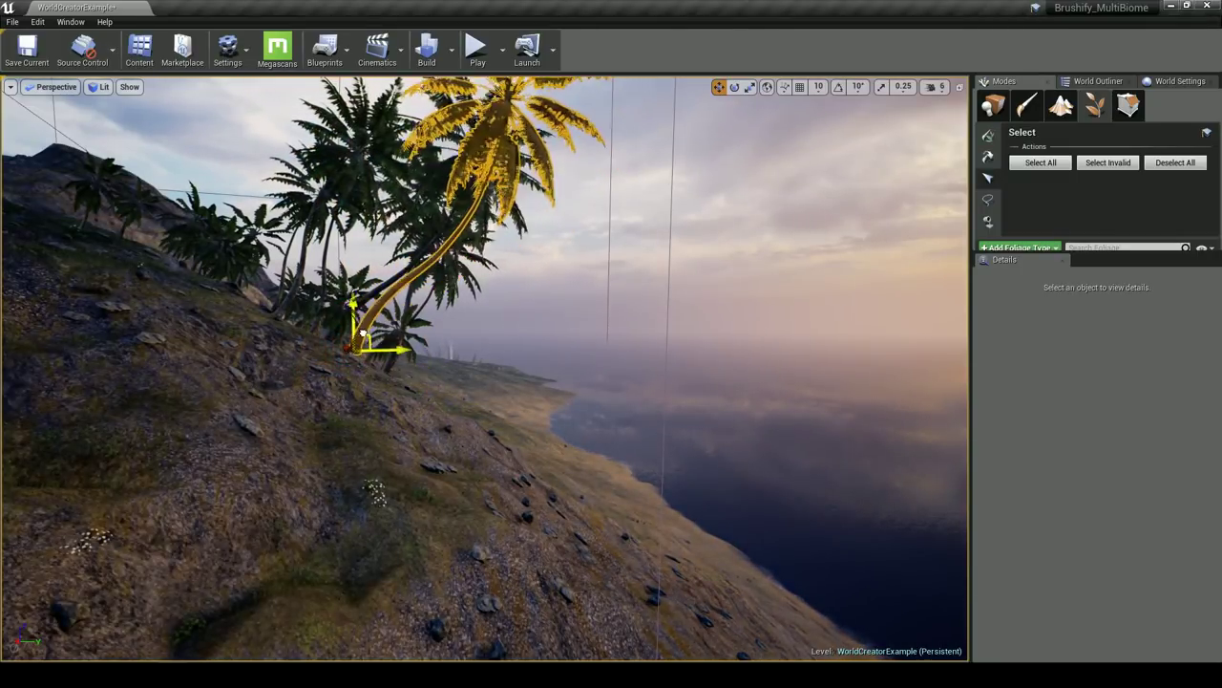
{"action": "mouse_move", "coordinate": [436, 362]}
{"action": "right_mouse_down"}
{"action": "mouse_move", "coordinate": [449, 359]}
{"action": "mouse_move", "coordinate": [437, 359]}
{"action": "right_mouse_up"}
{"action": "key", "text": "s"}
{"action": "key", "text": "w"}
Return to placement mode and duplicate the foliage volume onto the open slope below the mountain
{"action": "left_click", "coordinate": [993, 105]}
{"action": "right_click_drag", "start_coordinate": [535, 324], "coordinate": [248, 334]}
{"action": "key", "text": "s"}
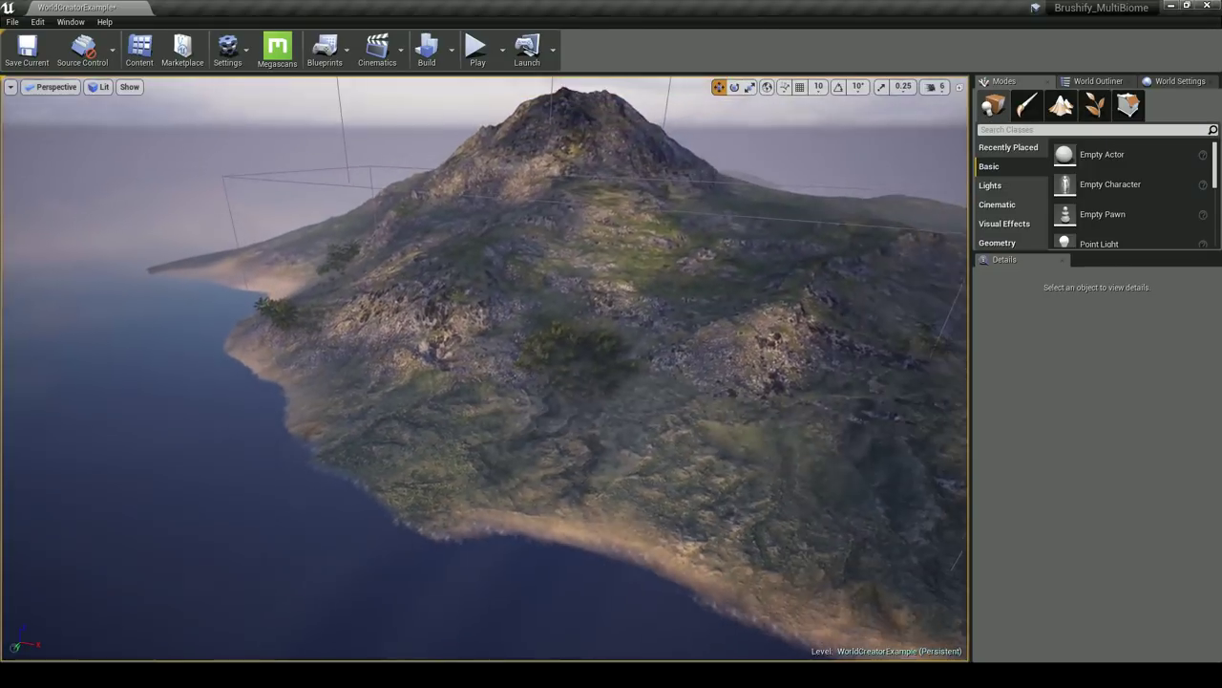
{"action": "right_click_drag", "start_coordinate": [475, 181], "coordinate": [468, 216]}
{"action": "right_click", "coordinate": [474, 180]}
{"action": "left_click", "coordinate": [459, 191]}
{"action": "left_click", "coordinate": [454, 216]}
{"action": "key", "text": "d"}
{"action": "right_click_drag", "start_coordinate": [494, 262], "coordinate": [458, 263]}
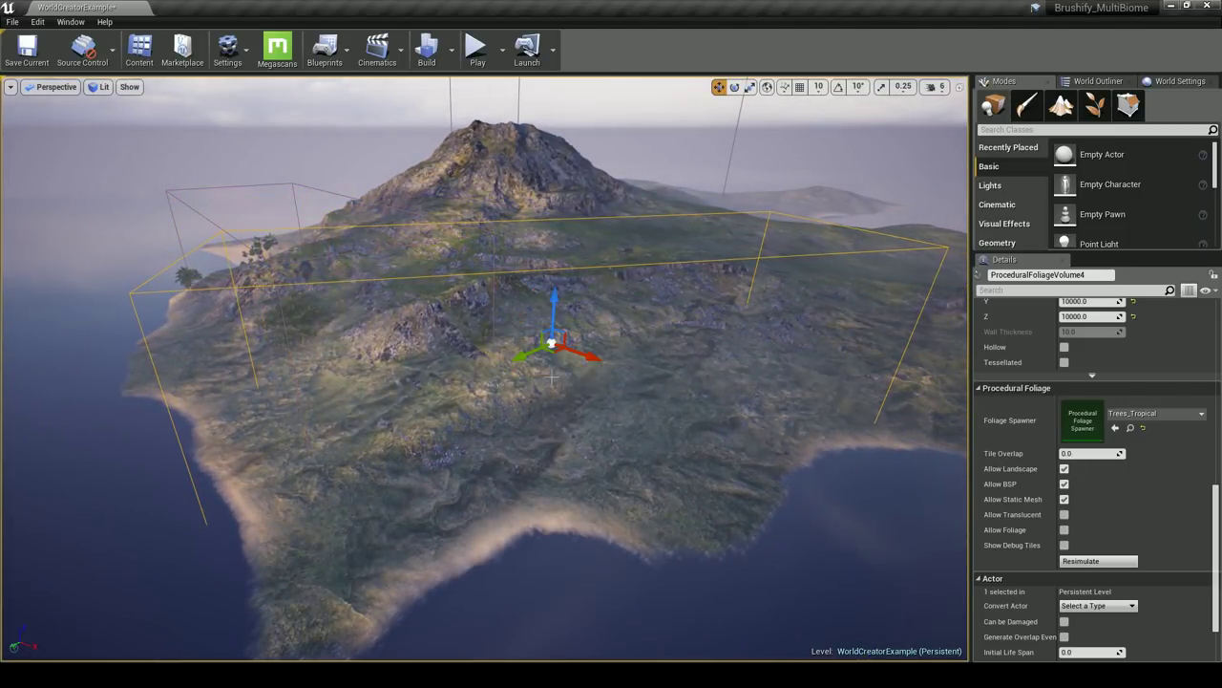
Resimulate the duplicated foliage volume and view the palm clusters from over the water
{"action": "key", "text": "a"}
{"action": "right_click_drag", "start_coordinate": [599, 339], "coordinate": [721, 339]}
{"action": "scroll", "coordinate": [1141, 546], "scroll_direction": "down", "scroll_amount": 3}
{"action": "right_click_drag", "start_coordinate": [725, 432], "coordinate": [487, 382]}
{"action": "key", "text": "w"}
{"action": "key", "text": "s"}
{"action": "key", "text": "Escape"}
{"action": "key", "text": "s"}
{"action": "mouse_move", "coordinate": [387, 273]}
{"action": "right_mouse_down"}
{"action": "mouse_move", "coordinate": [453, 320]}
{"action": "mouse_move", "coordinate": [410, 339]}
{"action": "mouse_move", "coordinate": [387, 273]}
{"action": "right_mouse_up"}
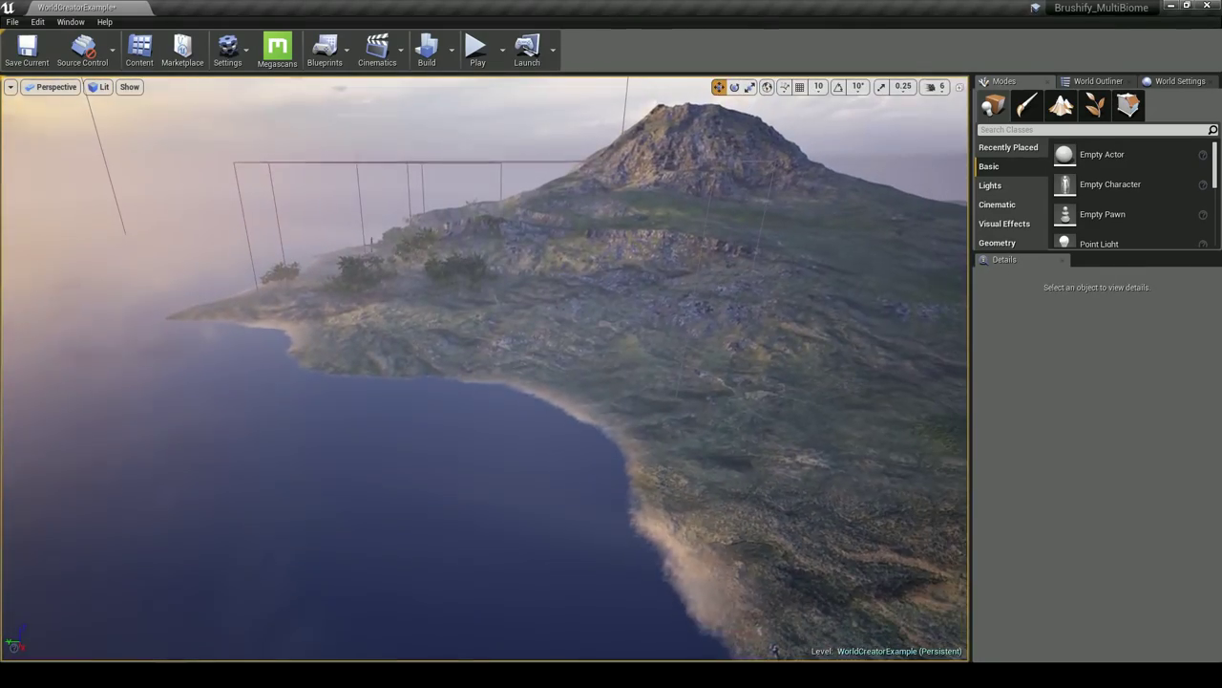
Duplicate the newest foliage volume further along the coast and orient it to follow the shoreline
{"action": "left_click", "coordinate": [382, 163]}
{"action": "key", "text": "f"}
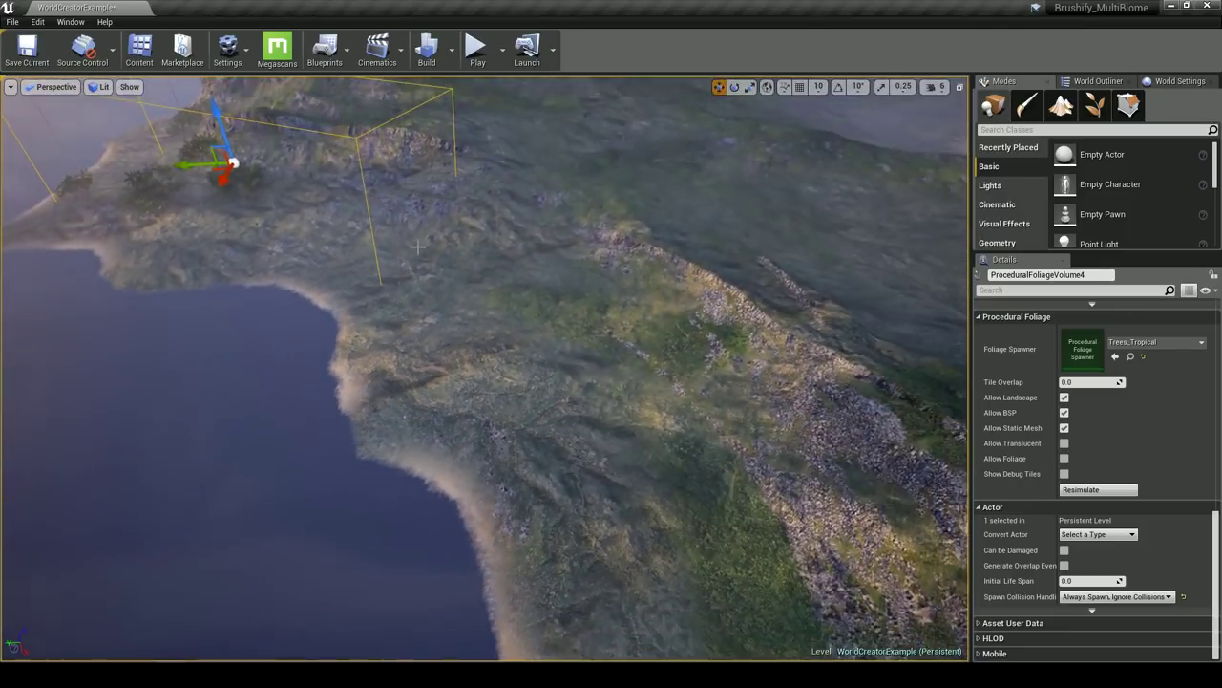
{"action": "left_click_drag", "start_coordinate": [218, 173], "coordinate": [456, 340], "text": "alt"}
{"action": "key", "text": "e"}
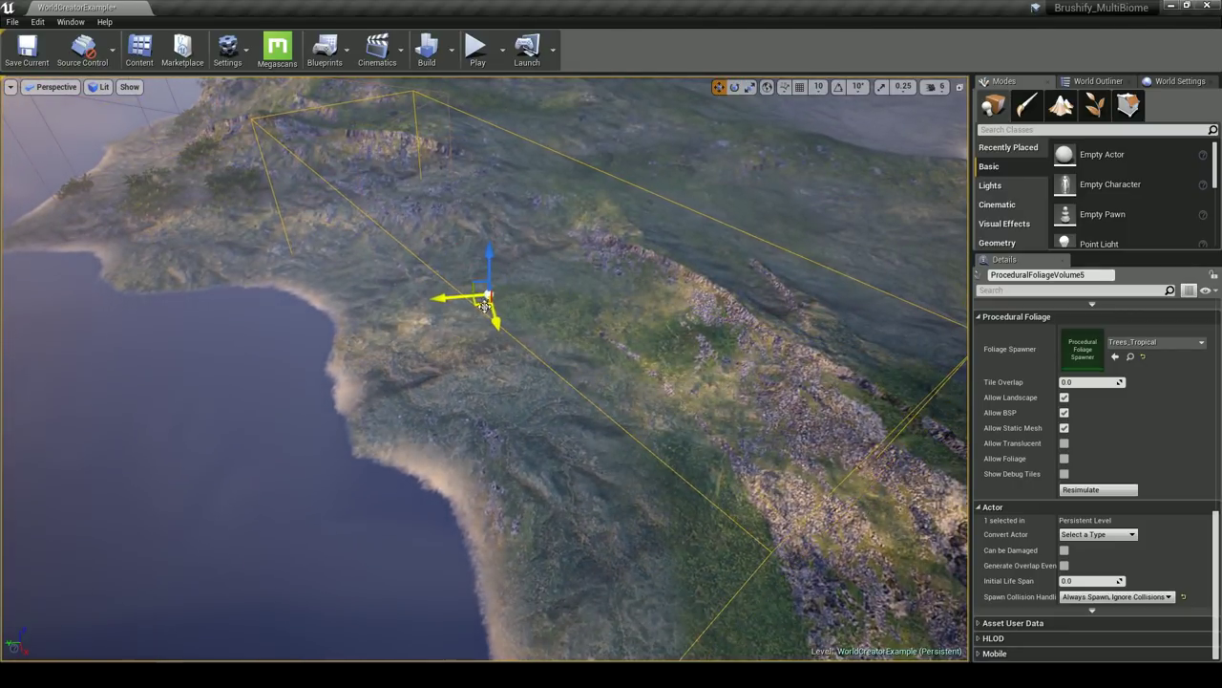
{"action": "scroll", "coordinate": [493, 307], "scroll_direction": "up", "scroll_amount": 3}
{"action": "right_click_drag", "start_coordinate": [726, 401], "coordinate": [907, 316]}
{"action": "right_click_drag", "start_coordinate": [170, 328], "coordinate": [176, 328]}
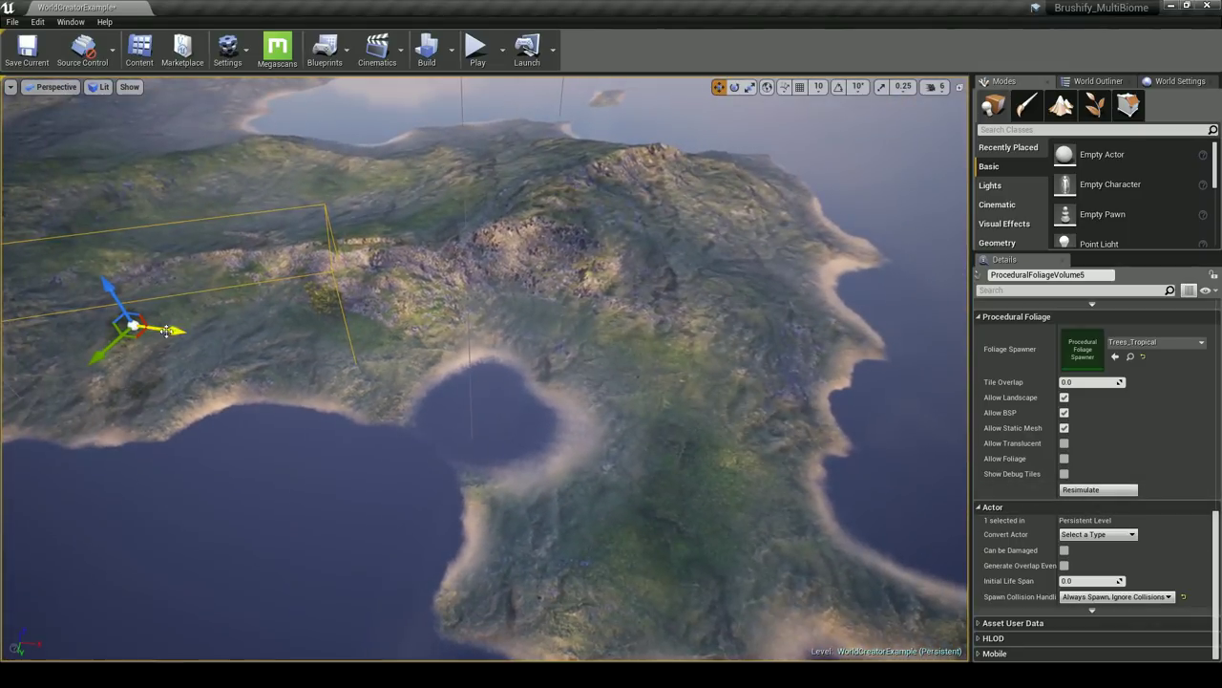
Duplicate the foliage volume over the ridge behind the round bay, angle it along the land and resimulate it
{"action": "left_click_drag", "start_coordinate": [140, 334], "coordinate": [594, 328], "text": "alt"}
{"action": "key", "text": "w"}
{"action": "left_click", "coordinate": [1077, 490]}
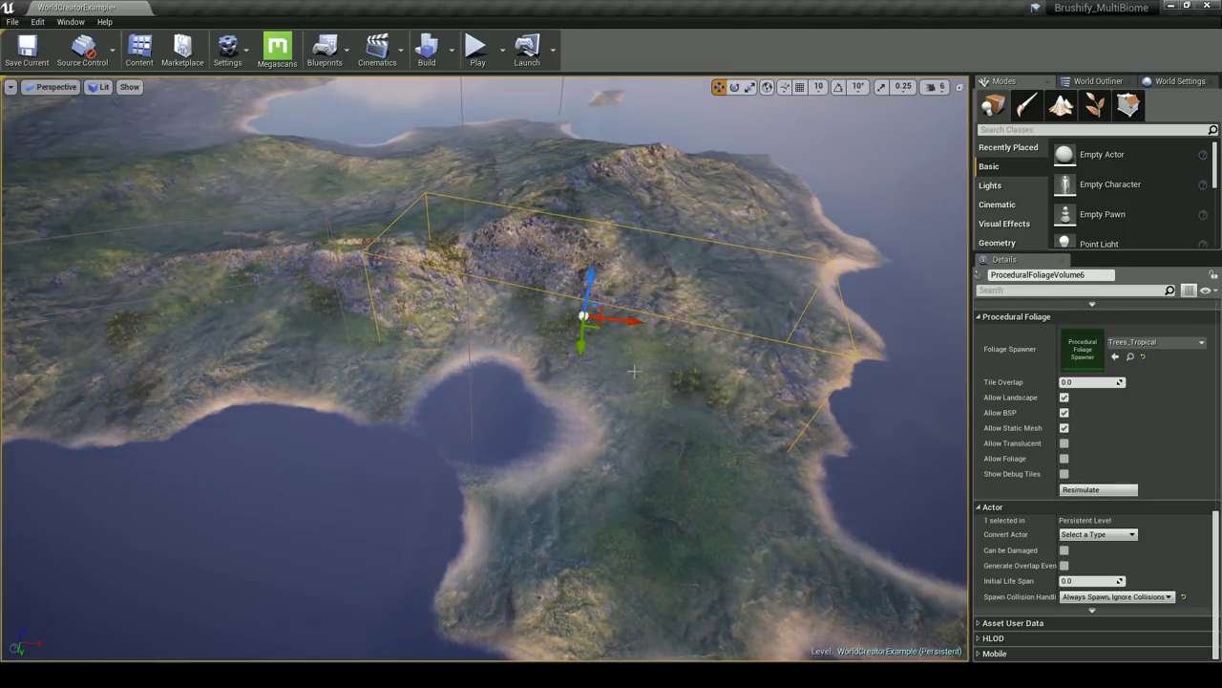
Duplicate the foliage volume onto the peninsula beside the round bay, rotate it along the land and resimulate it
{"action": "right_click_drag", "start_coordinate": [474, 313], "coordinate": [579, 315]}
{"action": "left_click_drag", "start_coordinate": [467, 314], "coordinate": [615, 421], "text": "alt"}
{"action": "key", "text": "e"}
{"action": "mouse_move", "coordinate": [606, 465]}
{"action": "left_mouse_down"}
{"action": "mouse_move", "coordinate": [539, 449]}
{"action": "mouse_move", "coordinate": [597, 460]}
{"action": "left_mouse_up"}
{"action": "key", "text": "w"}
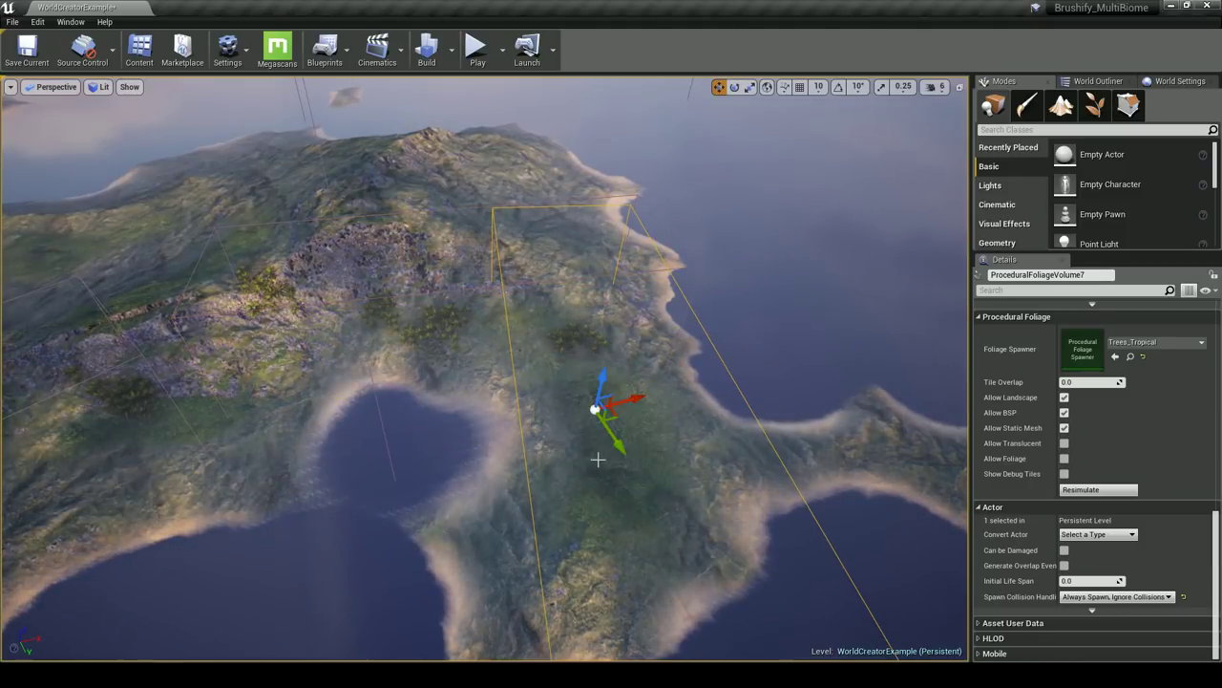
{"action": "left_click_drag", "start_coordinate": [616, 418], "coordinate": [593, 325]}
{"action": "left_click", "coordinate": [1098, 488]}
Switch to foliage painting on the landscape and select all four palm foliage types for the brush
{"action": "left_click", "coordinate": [1095, 106]}
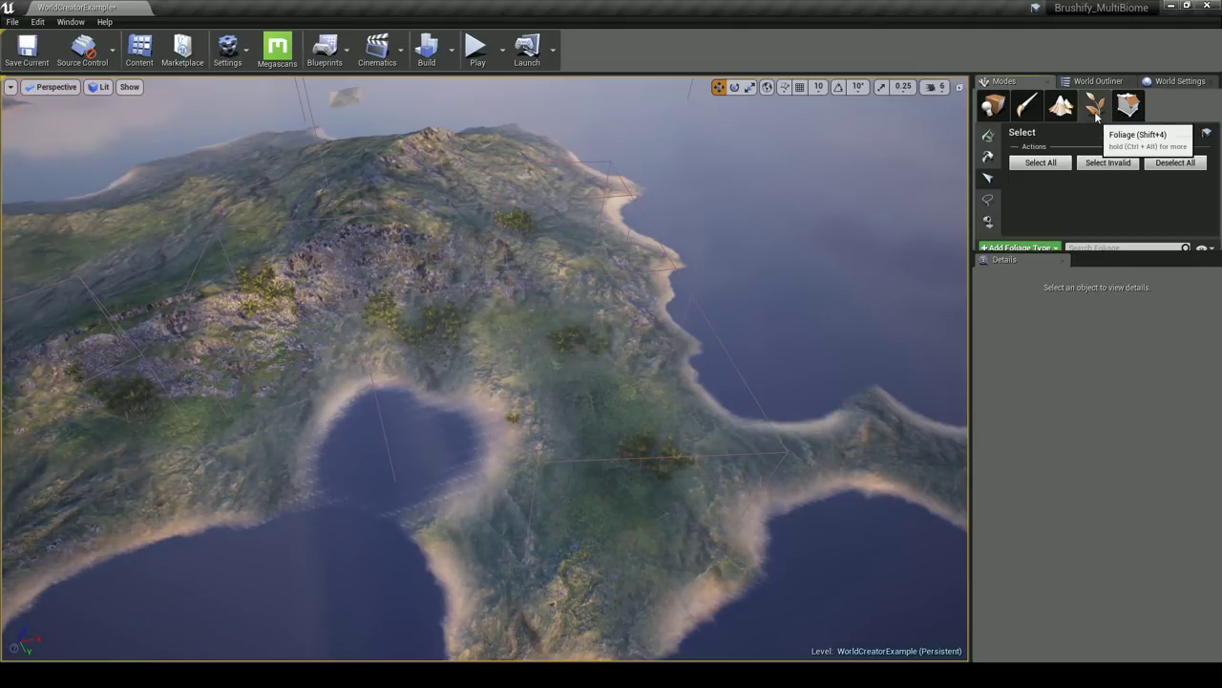
{"action": "key", "text": "w"}
{"action": "right_click_drag", "start_coordinate": [485, 369], "coordinate": [487, 468]}
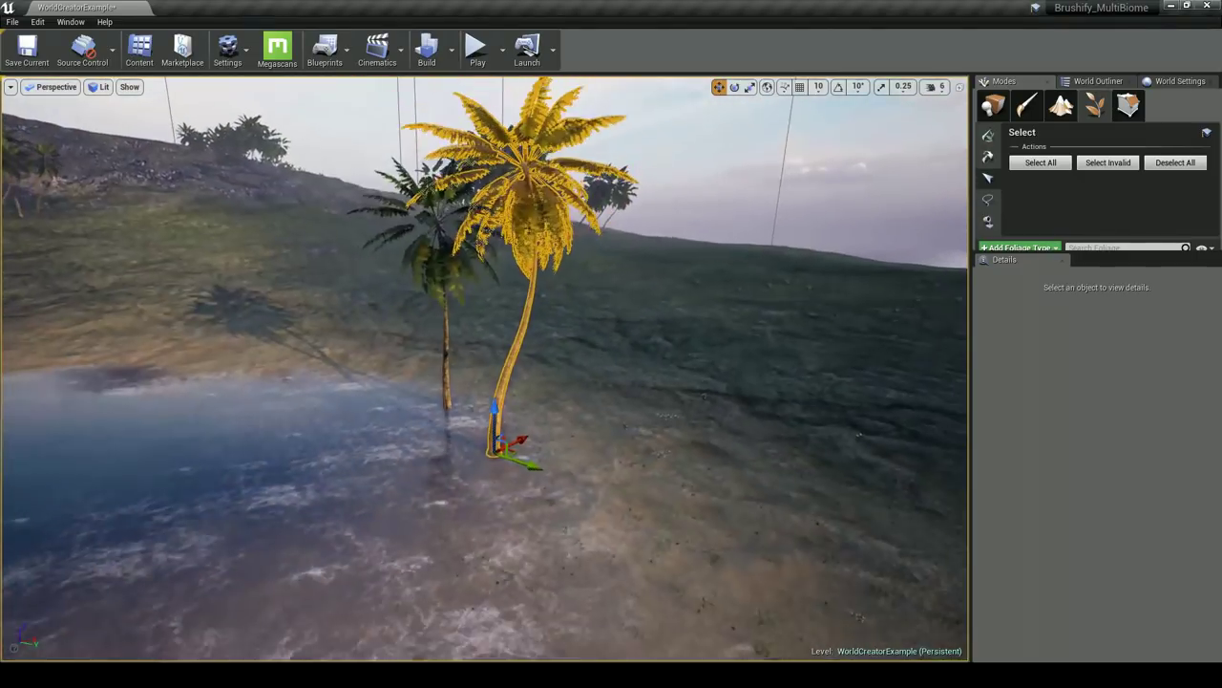
{"action": "left_click", "coordinate": [990, 134]}
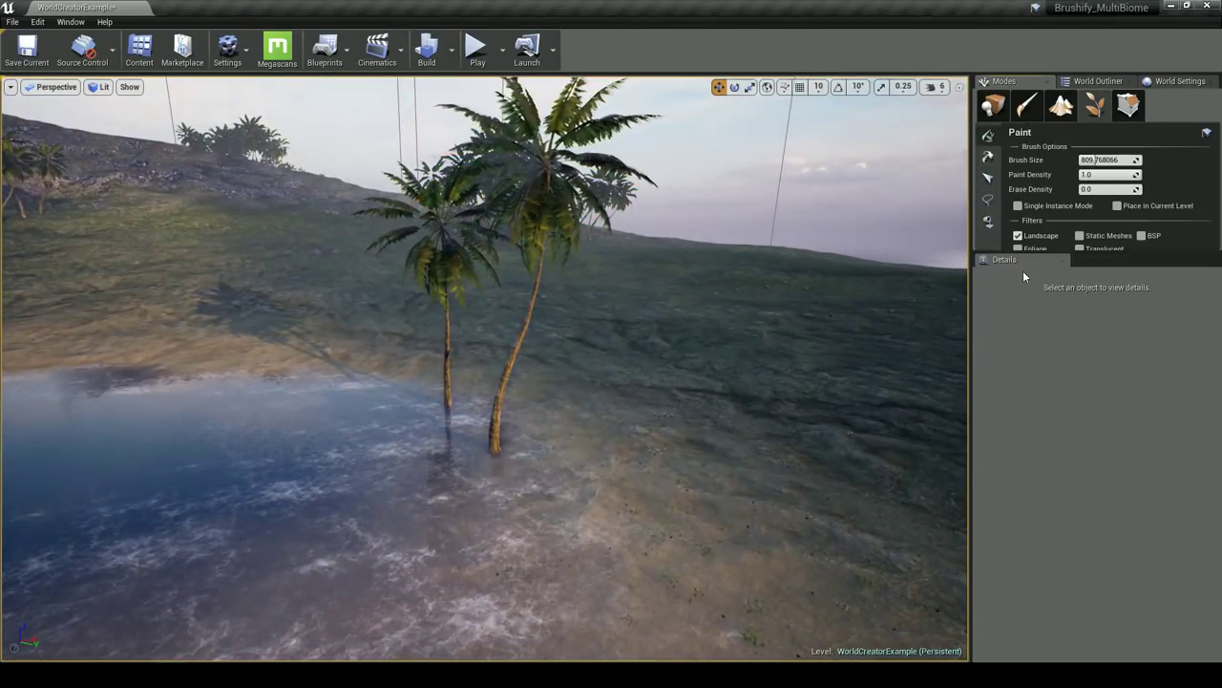
{"action": "left_click_drag", "start_coordinate": [1026, 253], "coordinate": [1021, 431]}
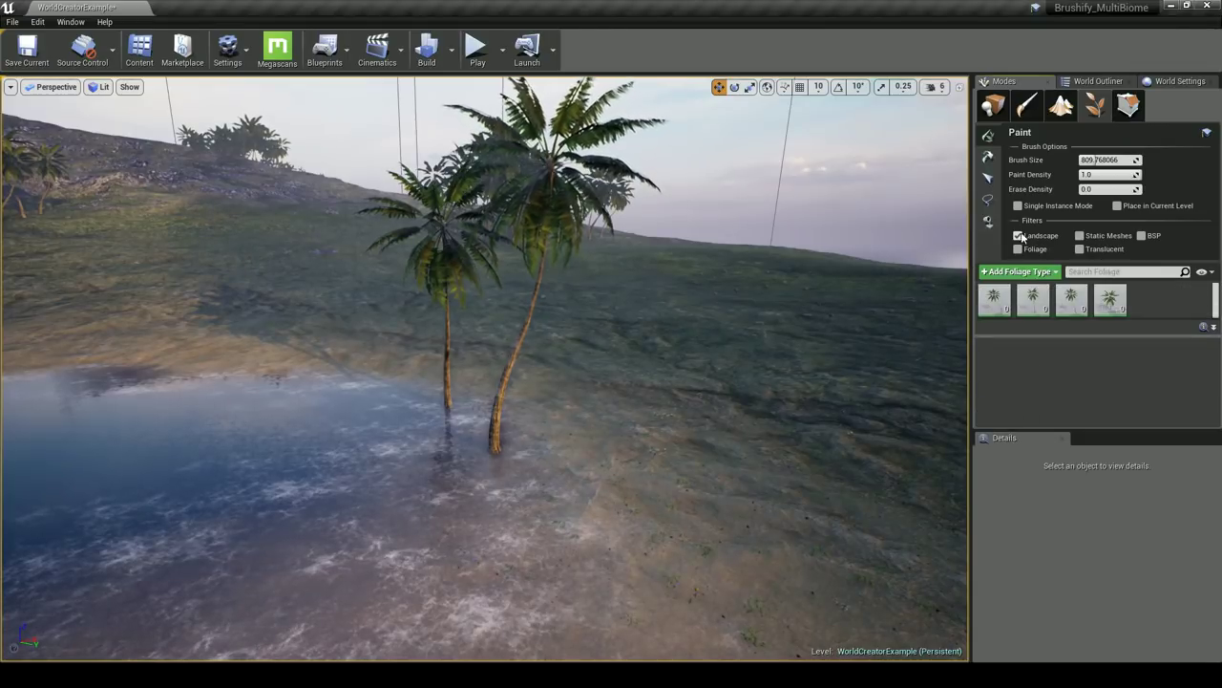
{"action": "left_click", "coordinate": [1006, 308]}
{"action": "left_click", "coordinate": [1113, 304], "text": "shift"}
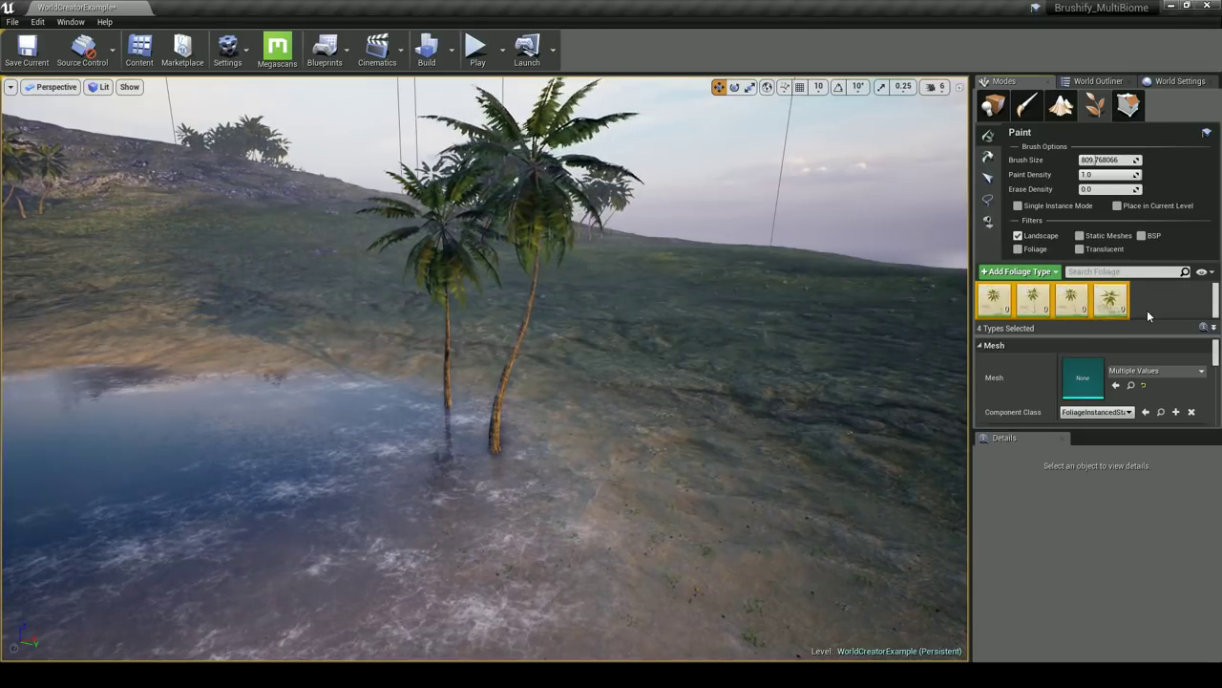
Erase the palms at the round bay's shoreline with the foliage brush
{"action": "left_click", "coordinate": [1101, 295]}
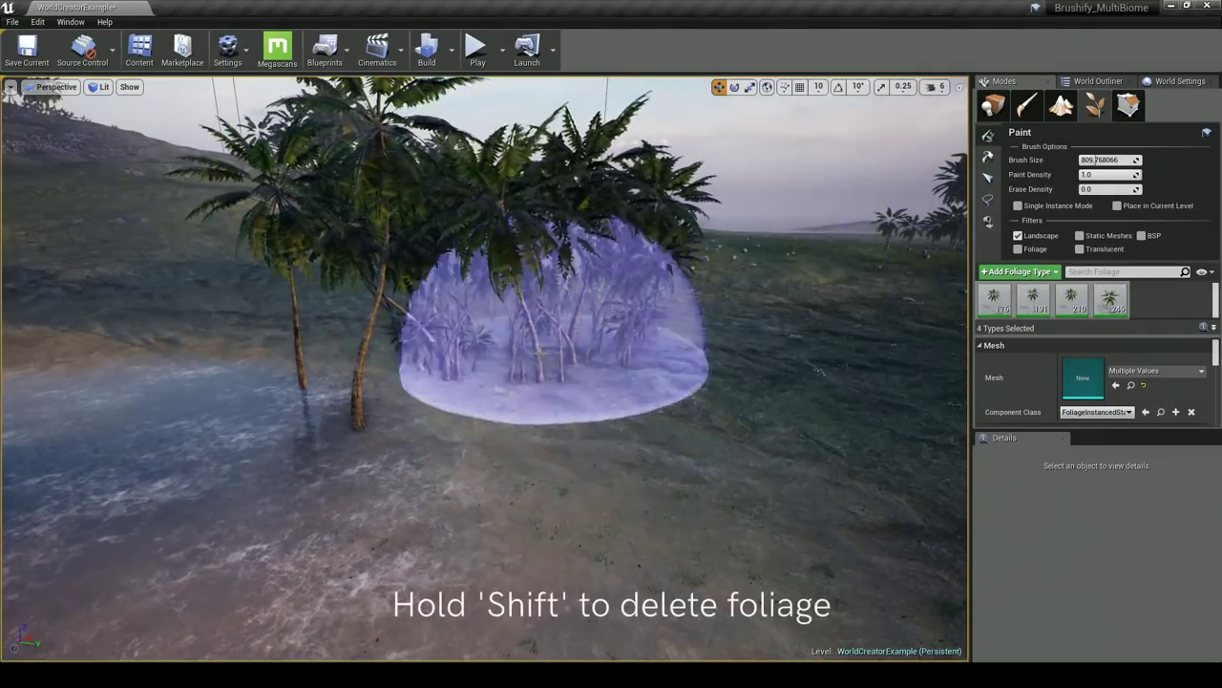
{"action": "mouse_move", "coordinate": [554, 378]}
{"action": "left_mouse_down", "text": "shift"}
{"action": "mouse_move", "coordinate": [559, 322]}
{"action": "mouse_move", "coordinate": [491, 395]}
{"action": "mouse_move", "coordinate": [450, 395]}
{"action": "mouse_move", "coordinate": [662, 326]}
{"action": "left_mouse_up", "text": "shift"}
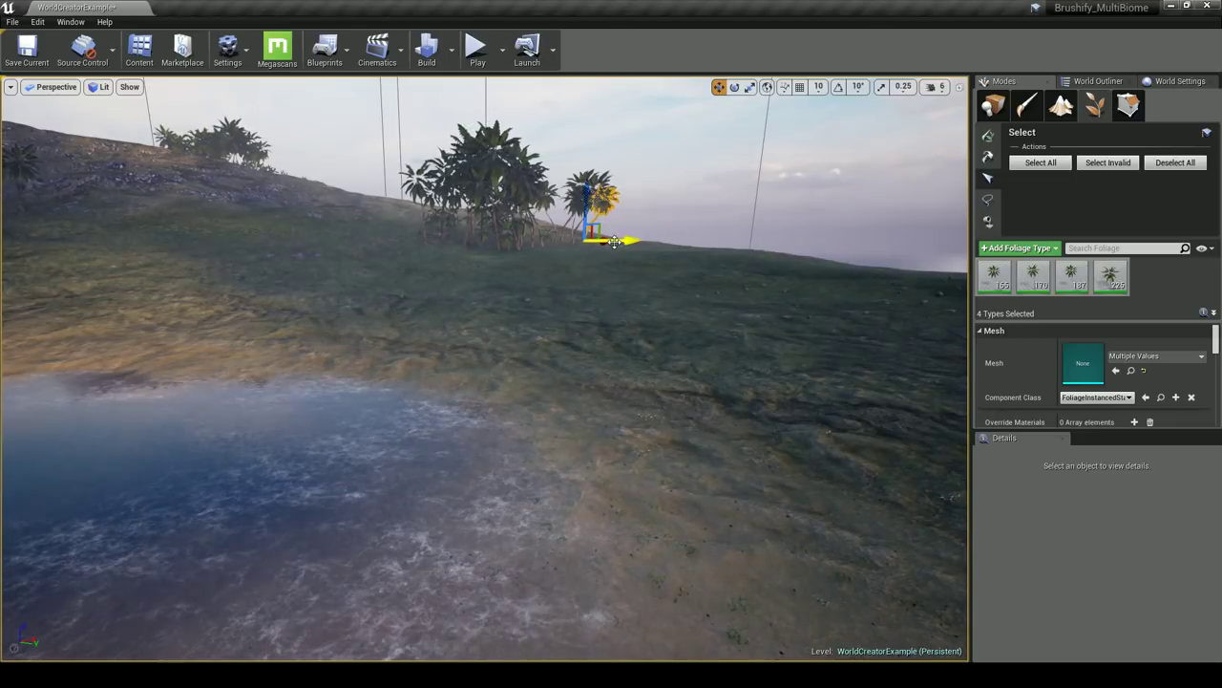
{"action": "right_click_drag", "start_coordinate": [585, 368], "coordinate": [415, 435]}
Return to foliage painting and set the painting density of the four palm types to 2
{"action": "left_click", "coordinate": [988, 136]}
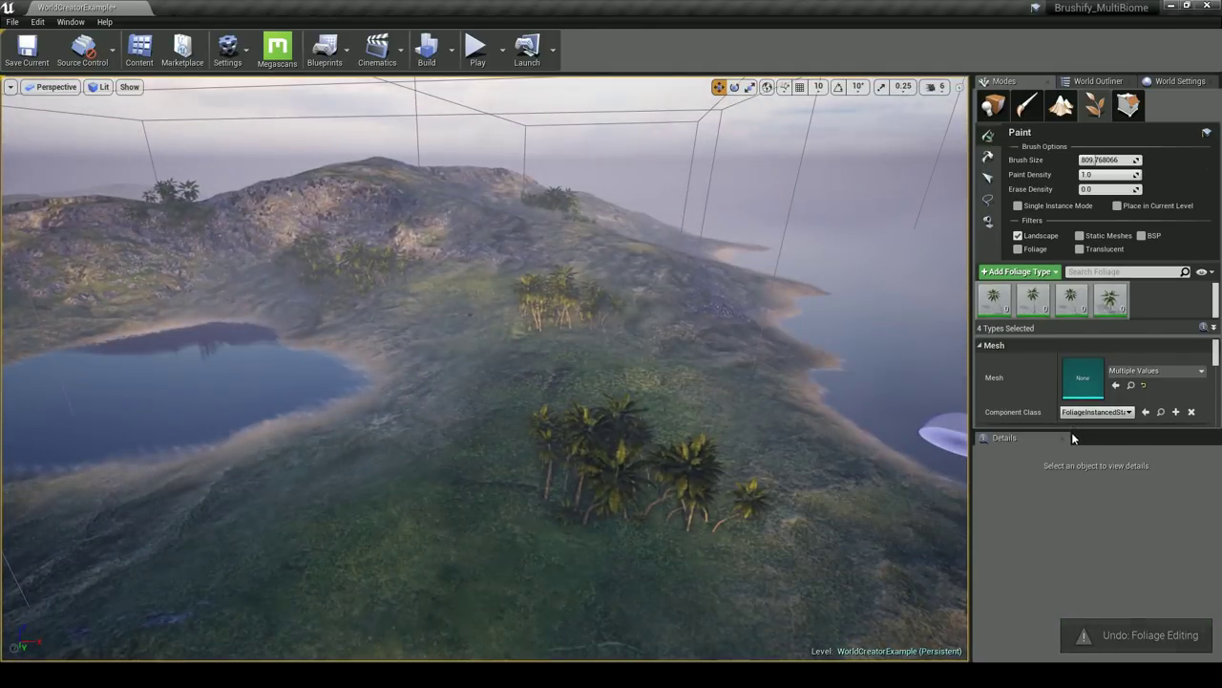
{"action": "left_click_drag", "start_coordinate": [1074, 430], "coordinate": [1068, 565]}
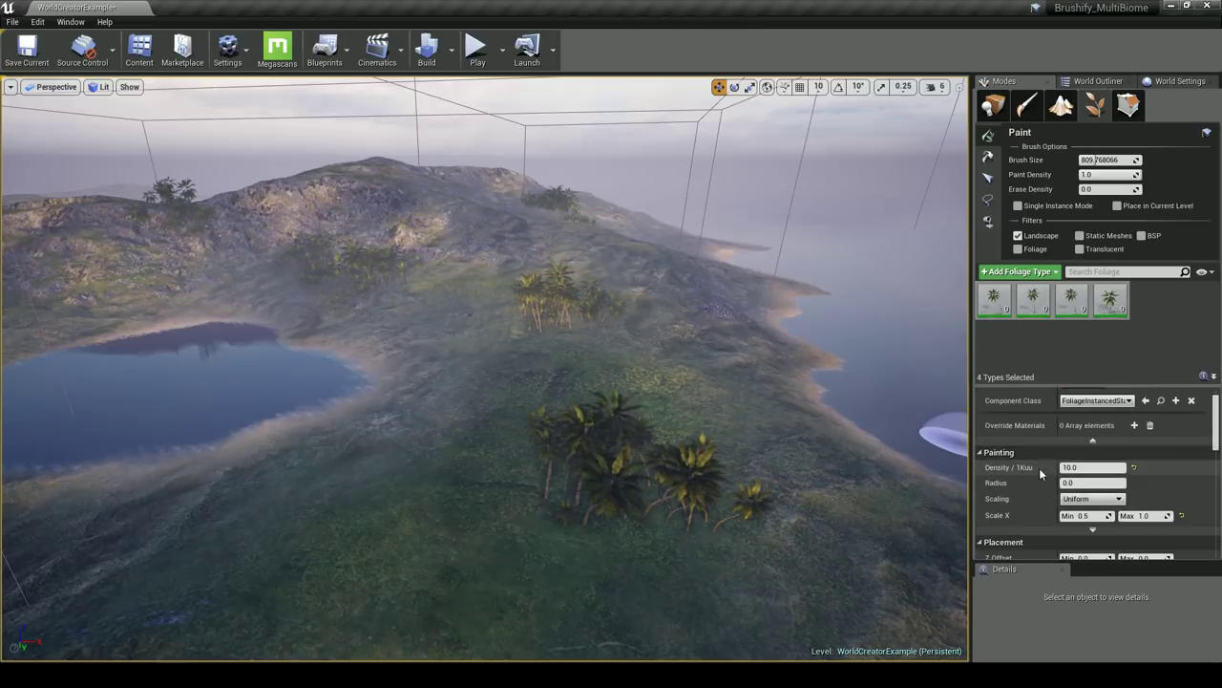
{"action": "mouse_move", "coordinate": [621, 363]}
{"action": "right_mouse_down"}
{"action": "mouse_move", "coordinate": [564, 372]}
{"action": "mouse_move", "coordinate": [649, 344]}
{"action": "right_mouse_up"}
{"action": "key", "text": "w"}
{"action": "key", "text": "s"}
{"action": "mouse_move", "coordinate": [573, 367]}
{"action": "right_mouse_down"}
{"action": "mouse_move", "coordinate": [439, 363]}
{"action": "mouse_move", "coordinate": [516, 382]}
{"action": "mouse_move", "coordinate": [582, 377]}
{"action": "mouse_move", "coordinate": [572, 354]}
{"action": "mouse_move", "coordinate": [751, 423]}
{"action": "right_mouse_up"}
{"action": "key", "text": "w"}
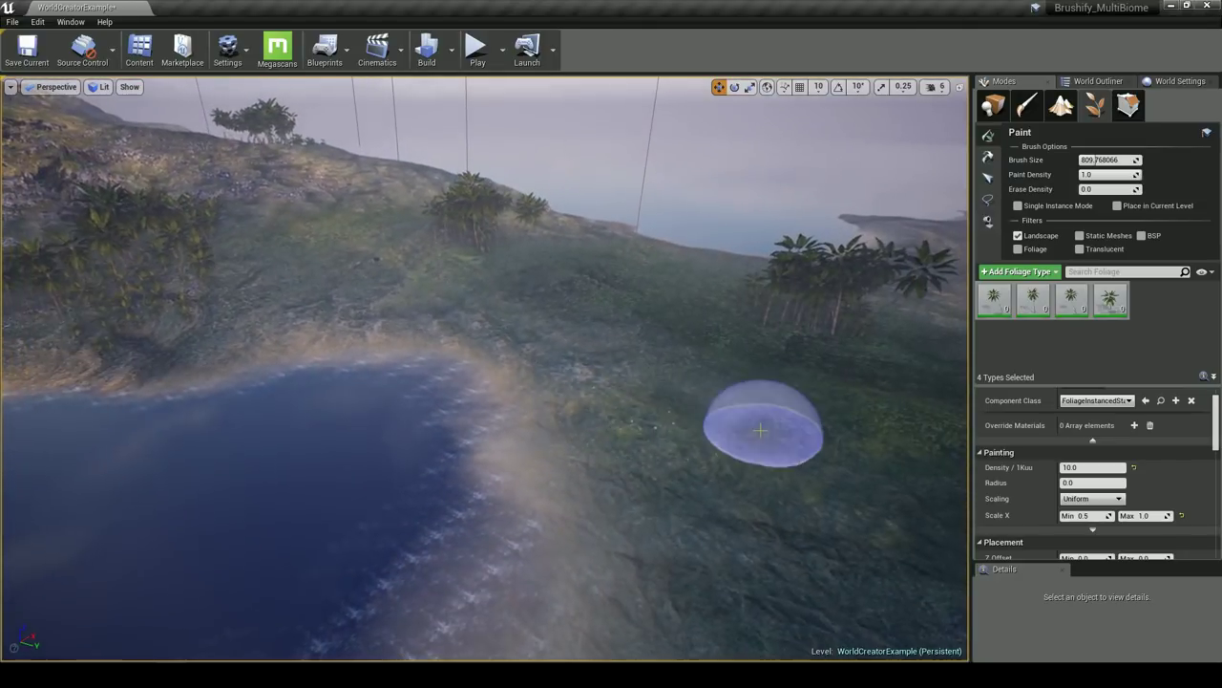
{"action": "left_click", "coordinate": [1096, 468]}
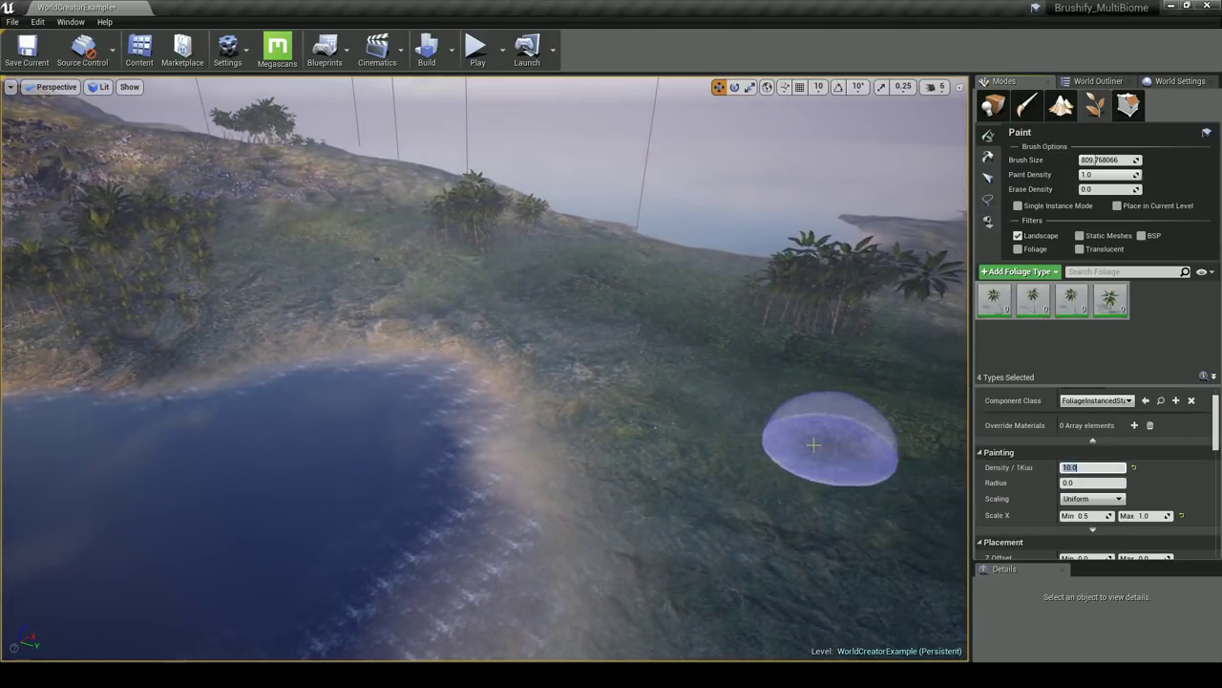
{"action": "right_click_drag", "start_coordinate": [791, 438], "coordinate": [818, 445]}
{"action": "left_click", "coordinate": [1084, 468]}
{"action": "type", "text": "2"}
{"action": "mouse_move", "coordinate": [1069, 322]}
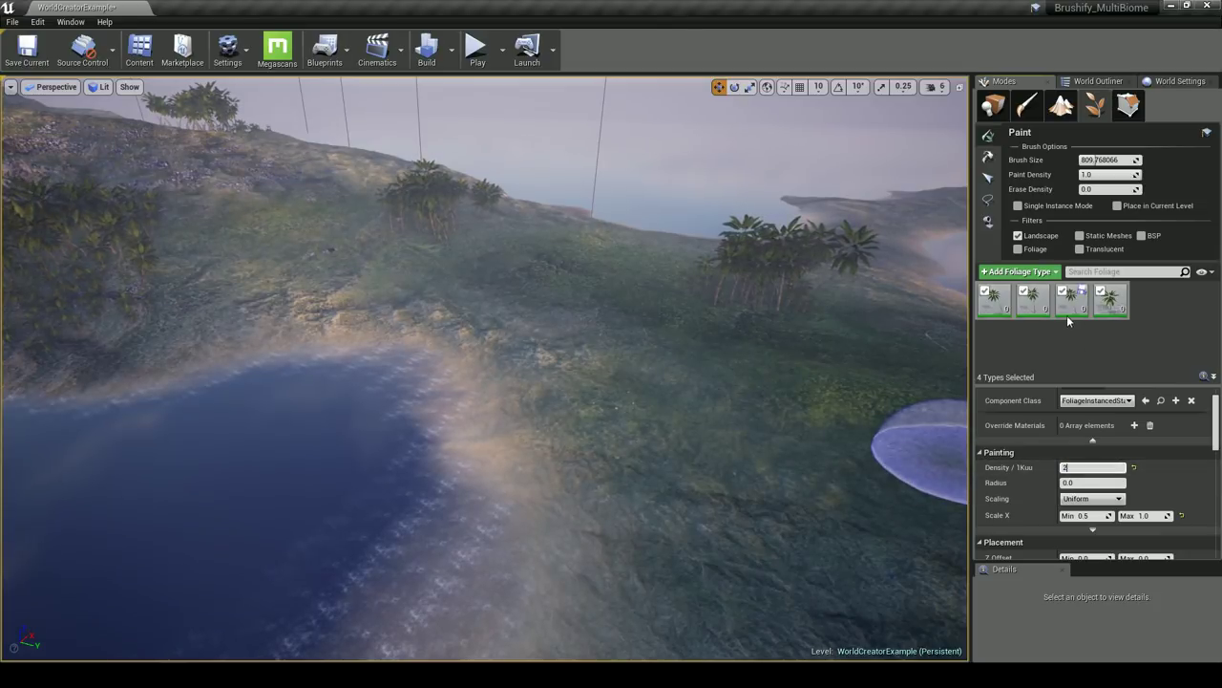
Paint a trial strip of palms on the slope beside the round bay and erase it
{"action": "left_click_drag", "start_coordinate": [544, 310], "coordinate": [611, 406]}
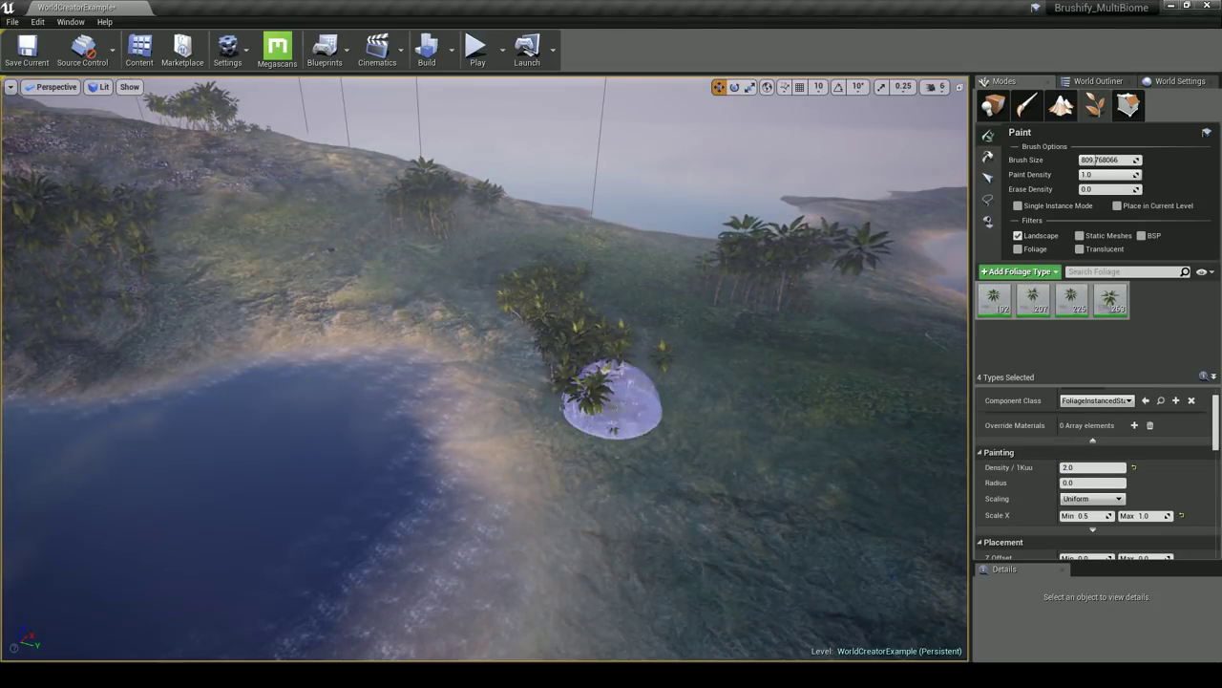
{"action": "mouse_move", "coordinate": [679, 425]}
{"action": "right_mouse_down"}
{"action": "mouse_move", "coordinate": [731, 439]}
{"action": "mouse_move", "coordinate": [754, 411]}
{"action": "mouse_move", "coordinate": [702, 430]}
{"action": "right_mouse_up"}
{"action": "mouse_move", "coordinate": [585, 437]}
{"action": "left_mouse_down", "text": "shift"}
{"action": "mouse_move", "coordinate": [422, 299]}
{"action": "mouse_move", "coordinate": [600, 418]}
{"action": "mouse_move", "coordinate": [551, 327]}
{"action": "left_mouse_up", "text": "shift"}
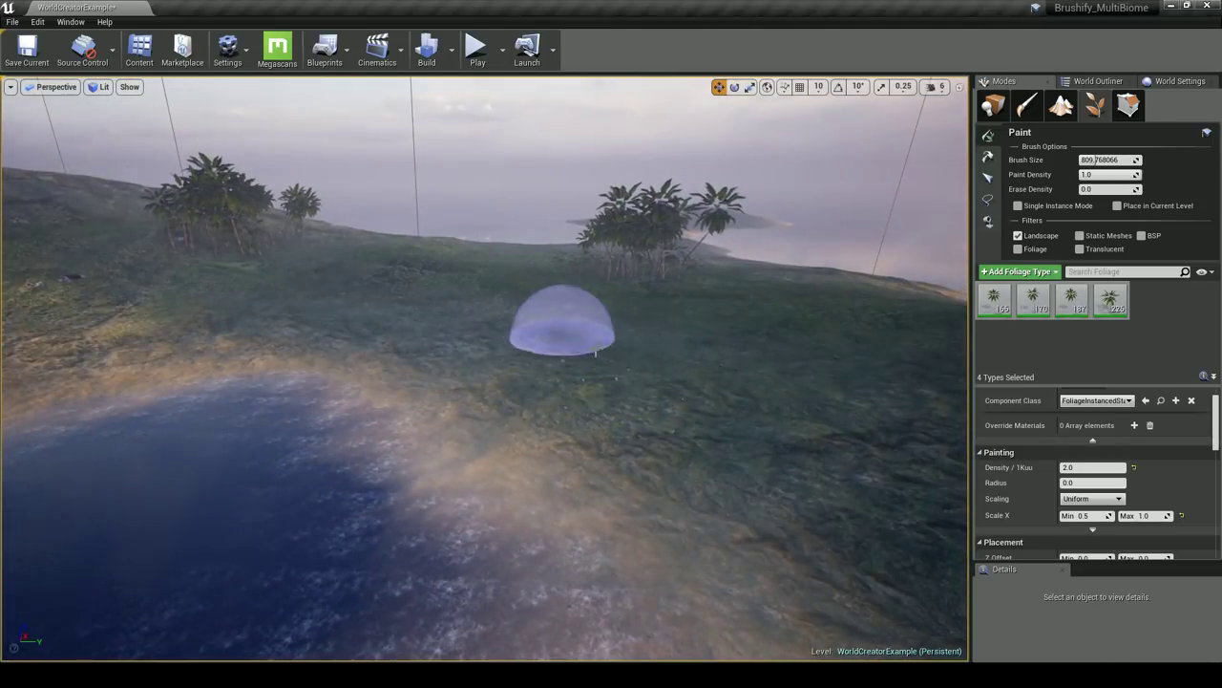
Set the palm types' density to 1 and the brush size to 400 while painting and erasing trial palms near the bay
{"action": "left_click", "coordinate": [1083, 468]}
{"action": "type", "text": "1"}
{"action": "left_click_drag", "start_coordinate": [473, 358], "coordinate": [625, 401]}
{"action": "right_click_drag", "start_coordinate": [709, 409], "coordinate": [698, 414]}
{"action": "left_click_drag", "start_coordinate": [649, 373], "coordinate": [534, 313], "text": "shift"}
{"action": "right_click_drag", "start_coordinate": [611, 335], "coordinate": [534, 329]}
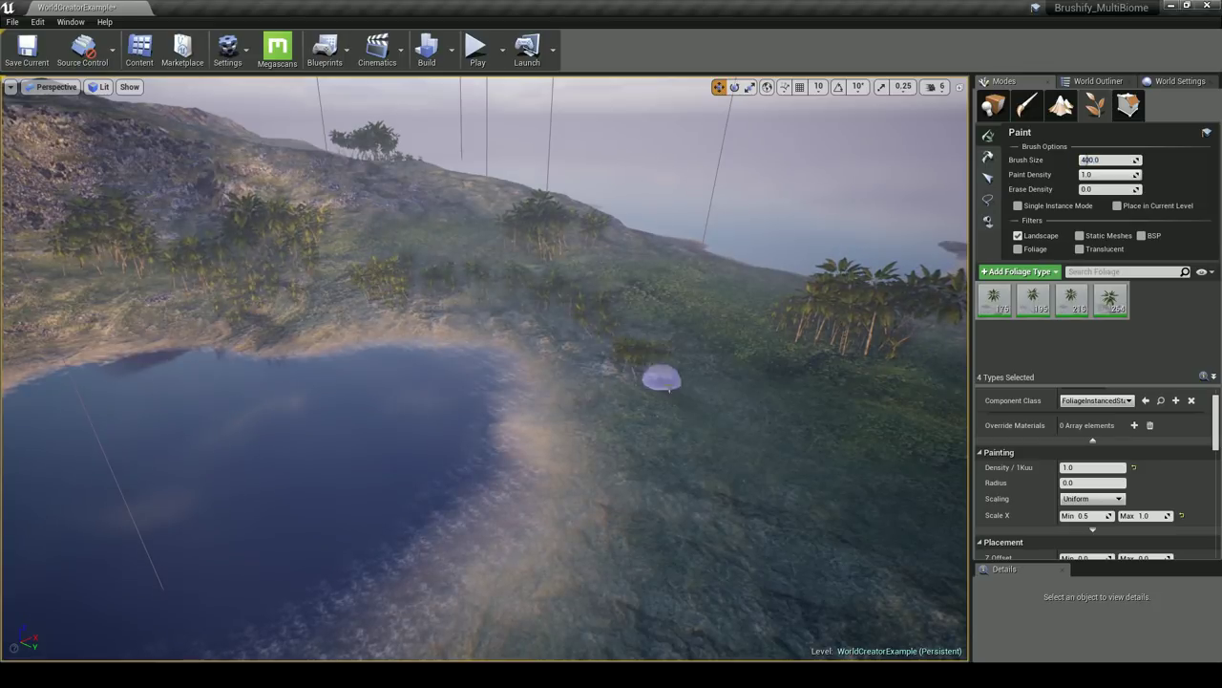
Paint palms along the bay's shore with the smaller brush and erase them
{"action": "left_click_drag", "start_coordinate": [668, 390], "coordinate": [761, 514]}
{"action": "right_click_drag", "start_coordinate": [761, 514], "coordinate": [955, 466]}
{"action": "mouse_move", "coordinate": [452, 467]}
{"action": "left_mouse_down", "text": "shift"}
{"action": "mouse_move", "coordinate": [350, 431]}
{"action": "mouse_move", "coordinate": [283, 368]}
{"action": "mouse_move", "coordinate": [625, 346]}
{"action": "mouse_move", "coordinate": [398, 346]}
{"action": "mouse_move", "coordinate": [436, 333]}
{"action": "mouse_move", "coordinate": [158, 412]}
{"action": "left_mouse_up", "text": "shift"}
{"action": "mouse_move", "coordinate": [177, 425]}
{"action": "right_mouse_down"}
{"action": "mouse_move", "coordinate": [200, 448]}
{"action": "mouse_move", "coordinate": [382, 421]}
{"action": "mouse_move", "coordinate": [458, 319]}
{"action": "right_mouse_up"}
{"action": "left_click_drag", "start_coordinate": [458, 319], "coordinate": [366, 302], "text": "shift"}
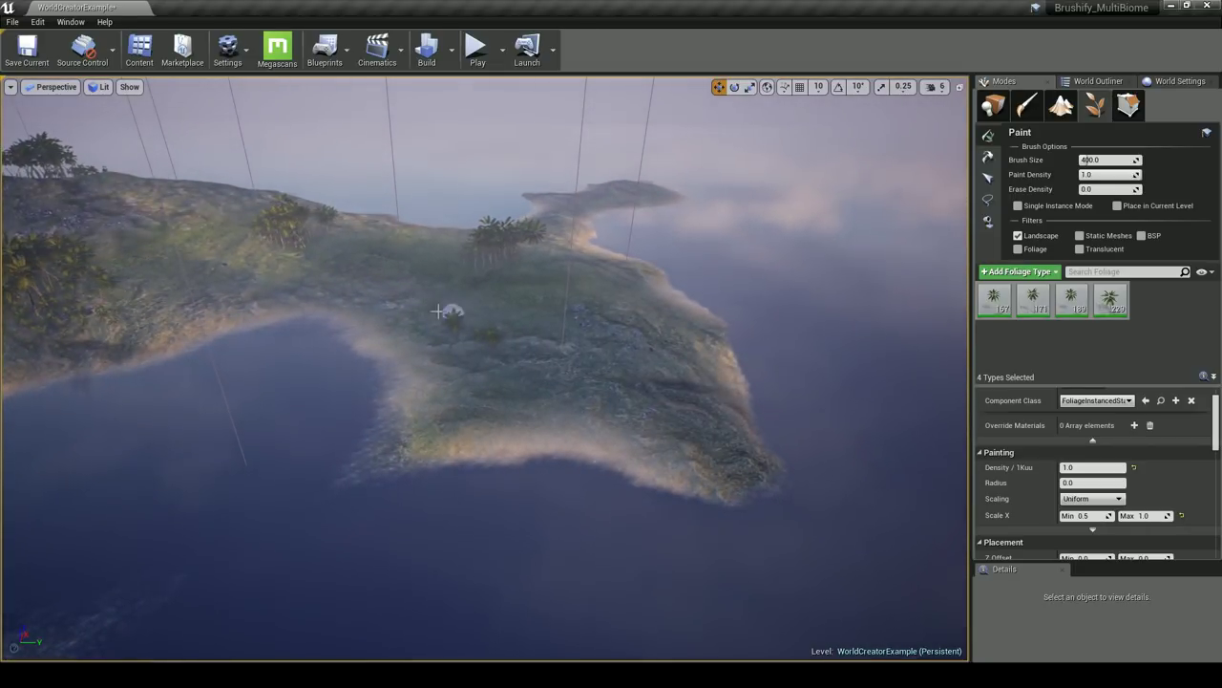
Set the palm types' Scale X to 1.0 minimum and 3.0 maximum, and paint palms behind the bay
{"action": "key", "text": "w"}
{"action": "mouse_move", "coordinate": [590, 354]}
{"action": "right_mouse_down"}
{"action": "mouse_move", "coordinate": [516, 315]}
{"action": "mouse_move", "coordinate": [535, 310]}
{"action": "right_mouse_up"}
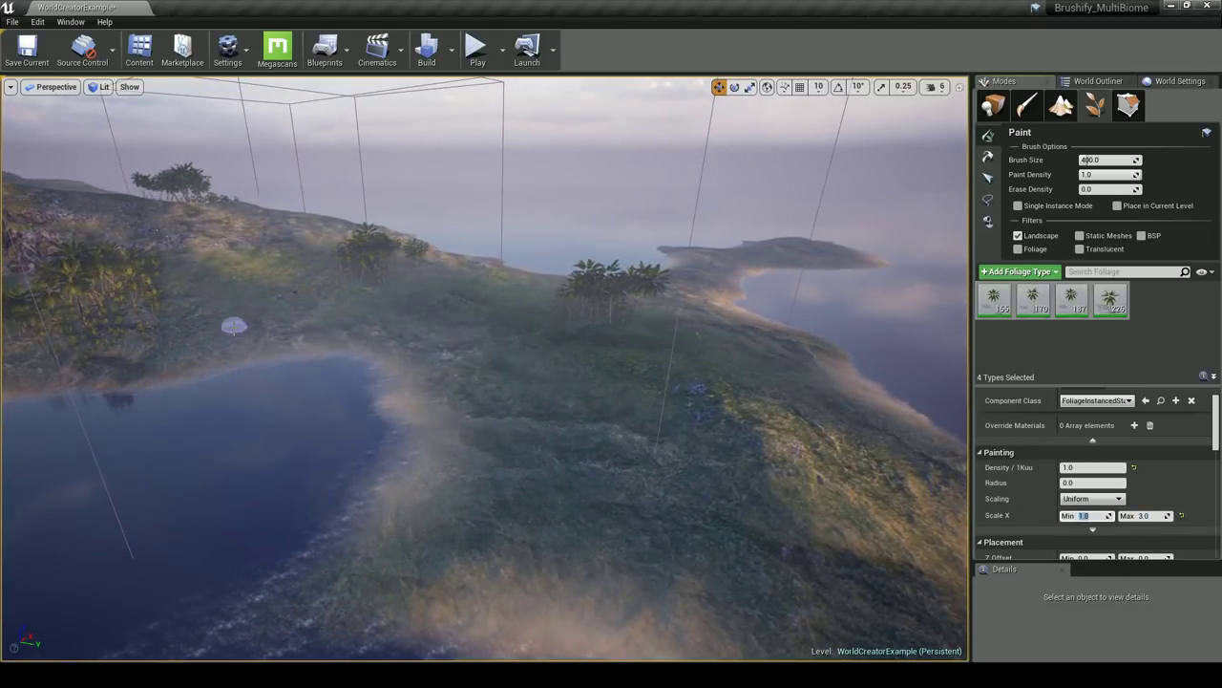
{"action": "left_click_drag", "start_coordinate": [236, 326], "coordinate": [309, 305]}
{"action": "right_click_drag", "start_coordinate": [405, 336], "coordinate": [334, 310]}
{"action": "key", "text": "w"}
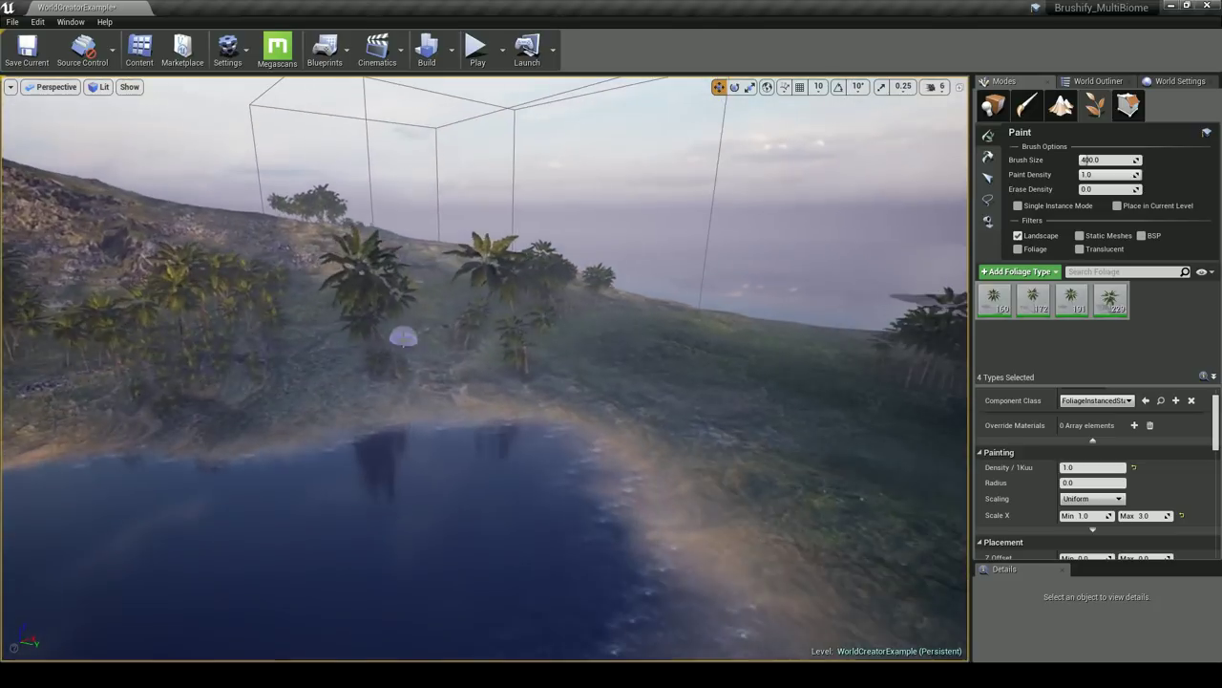
Erase the oversized palms behind the bay and set the maximum Scale X to 2.5
{"action": "left_click_drag", "start_coordinate": [377, 355], "coordinate": [406, 376], "text": "shift"}
{"action": "left_click_drag", "start_coordinate": [468, 333], "coordinate": [519, 362], "text": "shift"}
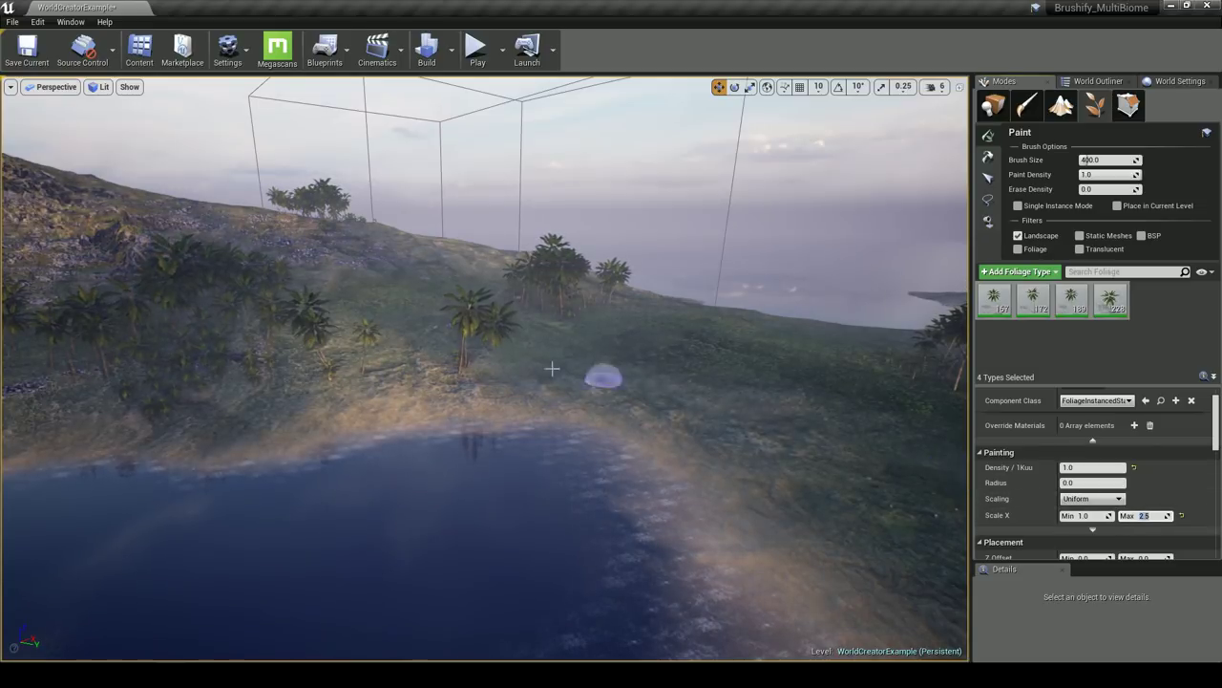
Paint small palm clusters along the round bay's shore and out over the adjoining peninsula
{"action": "right_click_drag", "start_coordinate": [697, 404], "coordinate": [804, 426]}
{"action": "left_click", "coordinate": [603, 393]}
{"action": "left_click_drag", "start_coordinate": [647, 418], "coordinate": [612, 403]}
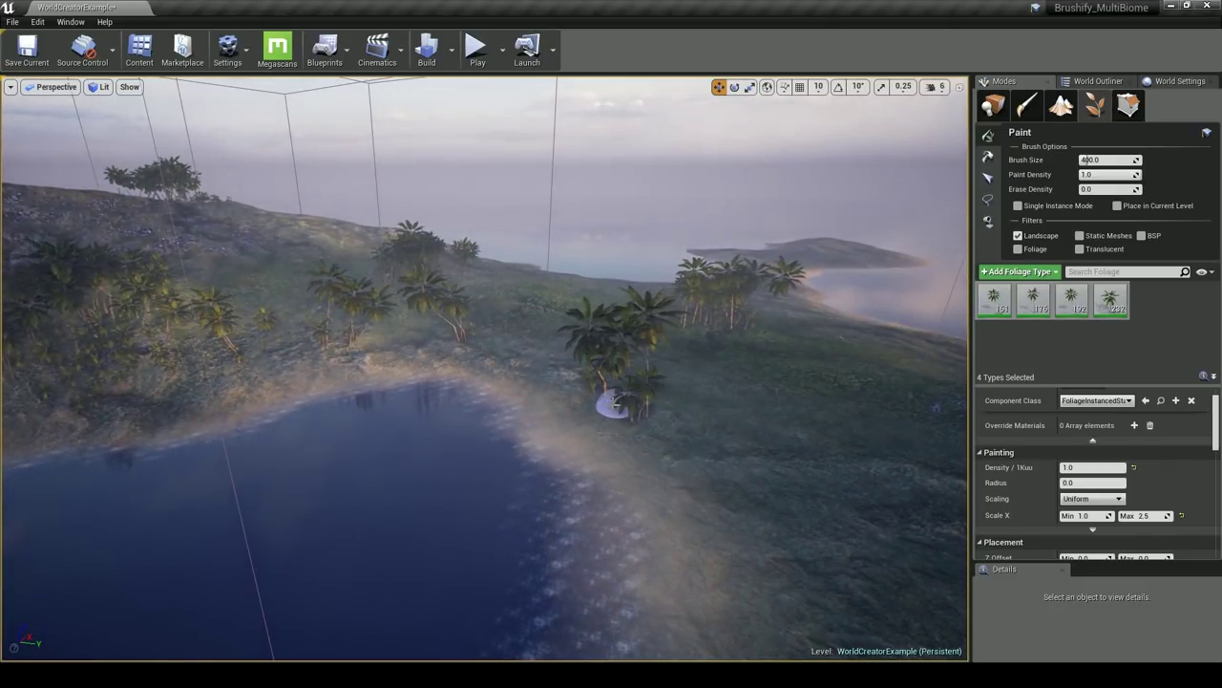
{"action": "right_click_drag", "start_coordinate": [666, 443], "coordinate": [755, 458]}
{"action": "left_click", "coordinate": [626, 420]}
{"action": "left_click", "coordinate": [620, 494]}
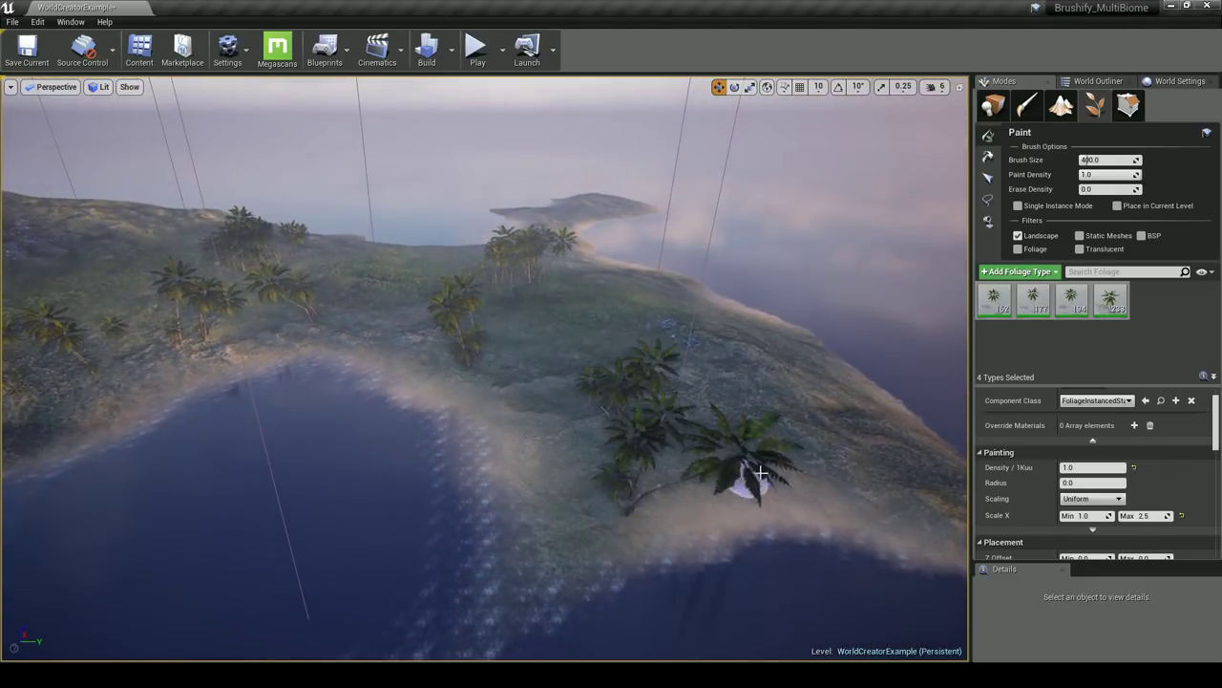
{"action": "right_click_drag", "start_coordinate": [843, 459], "coordinate": [898, 454]}
{"action": "right_click_drag", "start_coordinate": [735, 457], "coordinate": [783, 457]}
{"action": "left_click", "coordinate": [685, 431]}
{"action": "left_click", "coordinate": [618, 356]}
{"action": "left_click", "coordinate": [573, 327]}
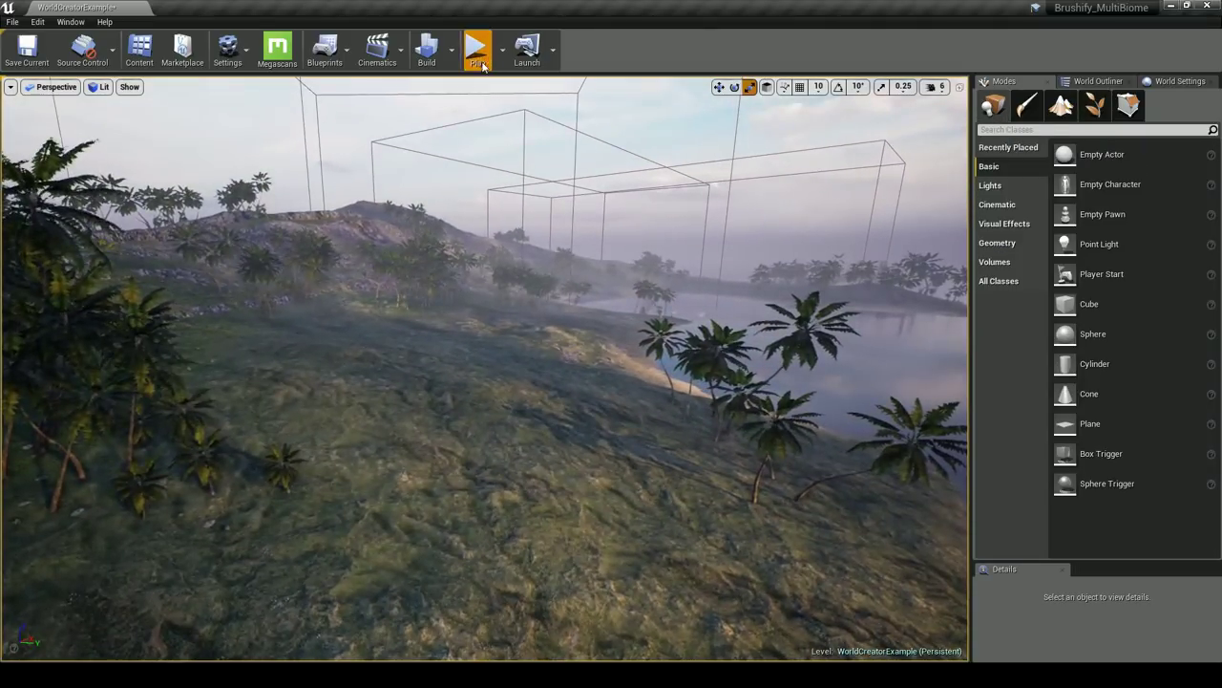
Play the level and run the character across the grass among the palm clusters
{"action": "left_click", "coordinate": [477, 52]}
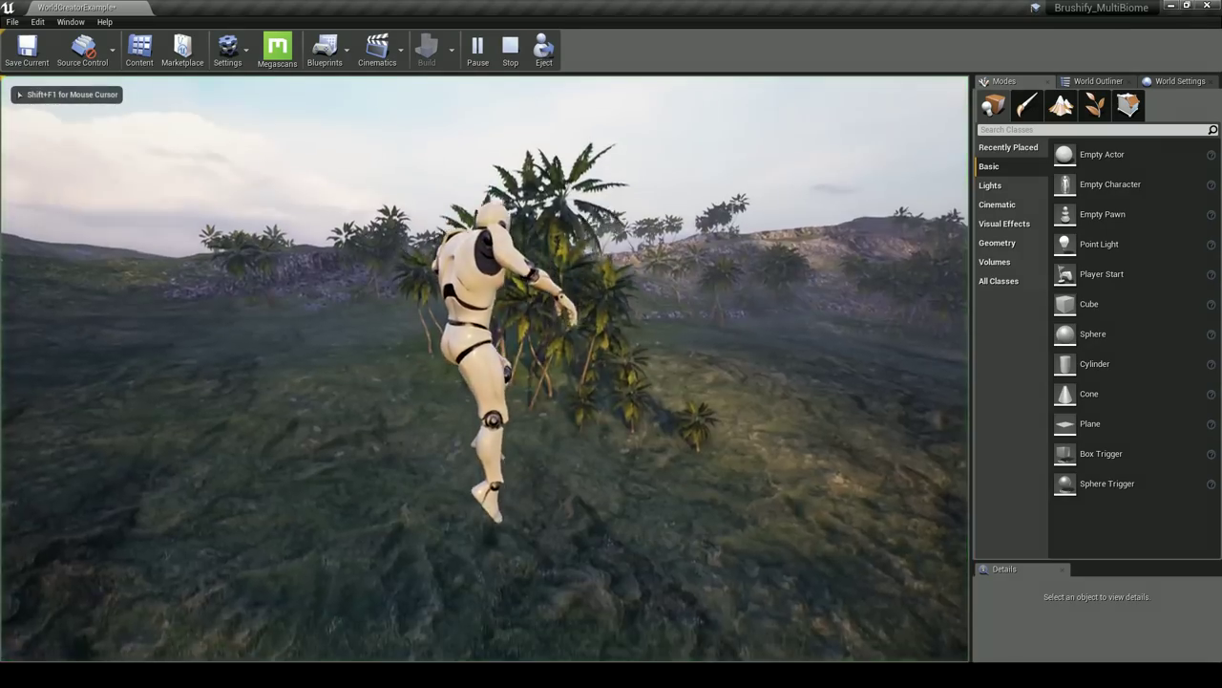
{"action": "key", "text": "w"}
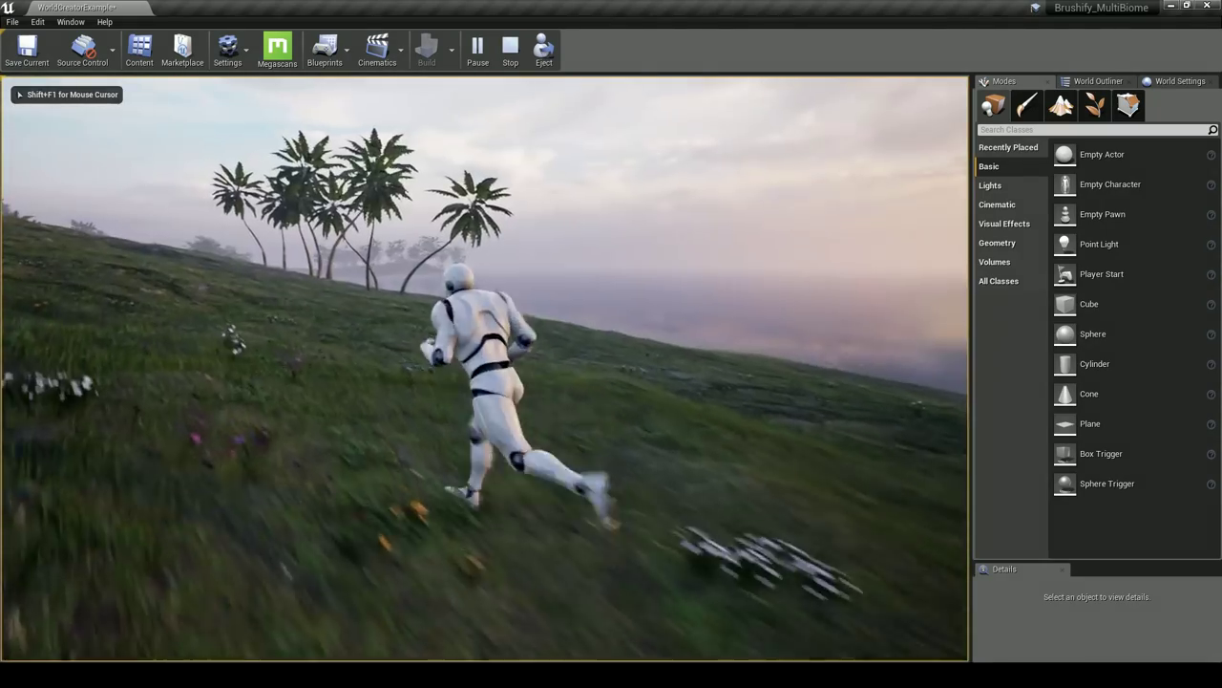
{"action": "key", "text": "w"}
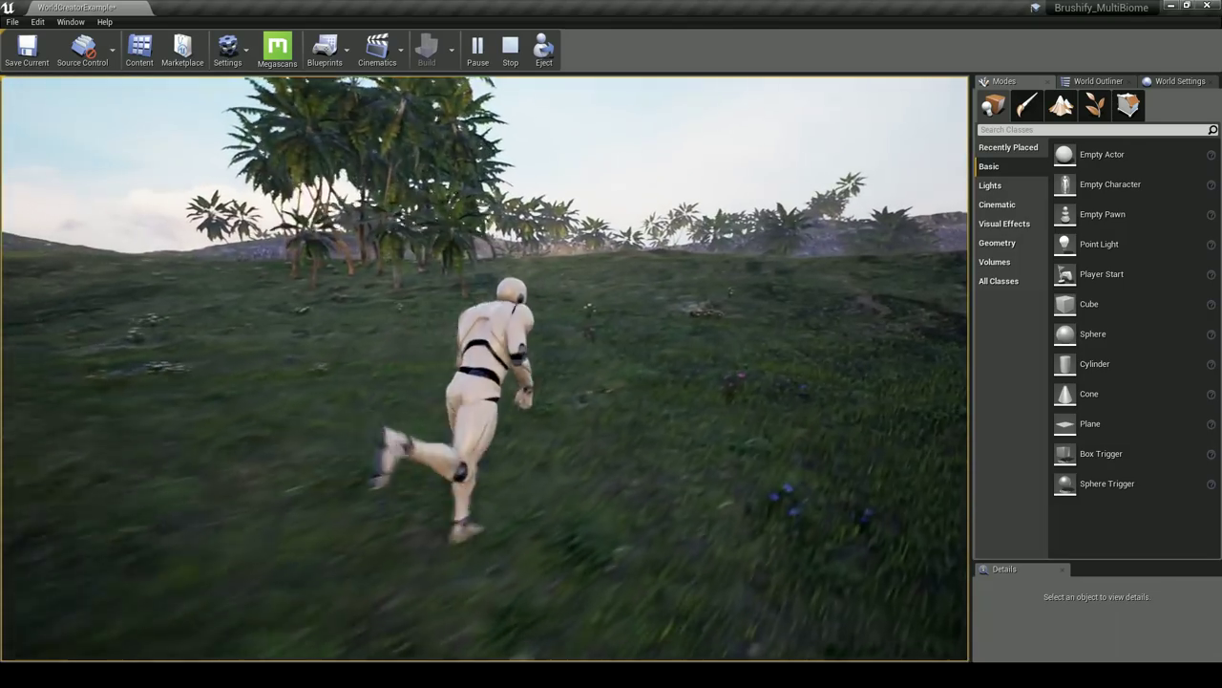
{"action": "key", "text": "space"}
{"action": "key", "text": "w"}
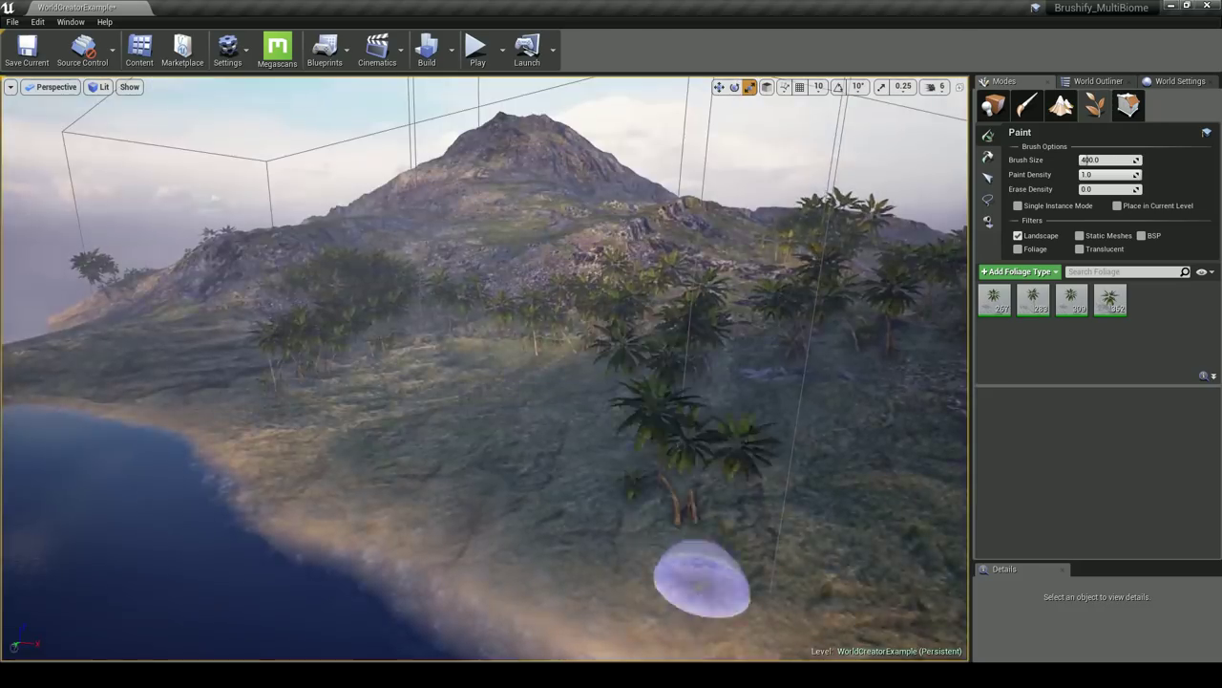
Paint more palms along the shores and beach around the mountain, erasing stray ones
{"action": "mouse_move", "coordinate": [702, 578]}
{"action": "right_mouse_down"}
{"action": "mouse_move", "coordinate": [663, 483]}
{"action": "mouse_move", "coordinate": [611, 496]}
{"action": "mouse_move", "coordinate": [556, 477]}
{"action": "mouse_move", "coordinate": [496, 478]}
{"action": "right_mouse_up"}
{"action": "left_click", "coordinate": [662, 483]}
{"action": "mouse_move", "coordinate": [573, 448]}
{"action": "right_mouse_down"}
{"action": "mouse_move", "coordinate": [636, 433]}
{"action": "mouse_move", "coordinate": [726, 440]}
{"action": "right_mouse_up"}
{"action": "left_click", "coordinate": [614, 437]}
{"action": "left_click", "coordinate": [636, 433]}
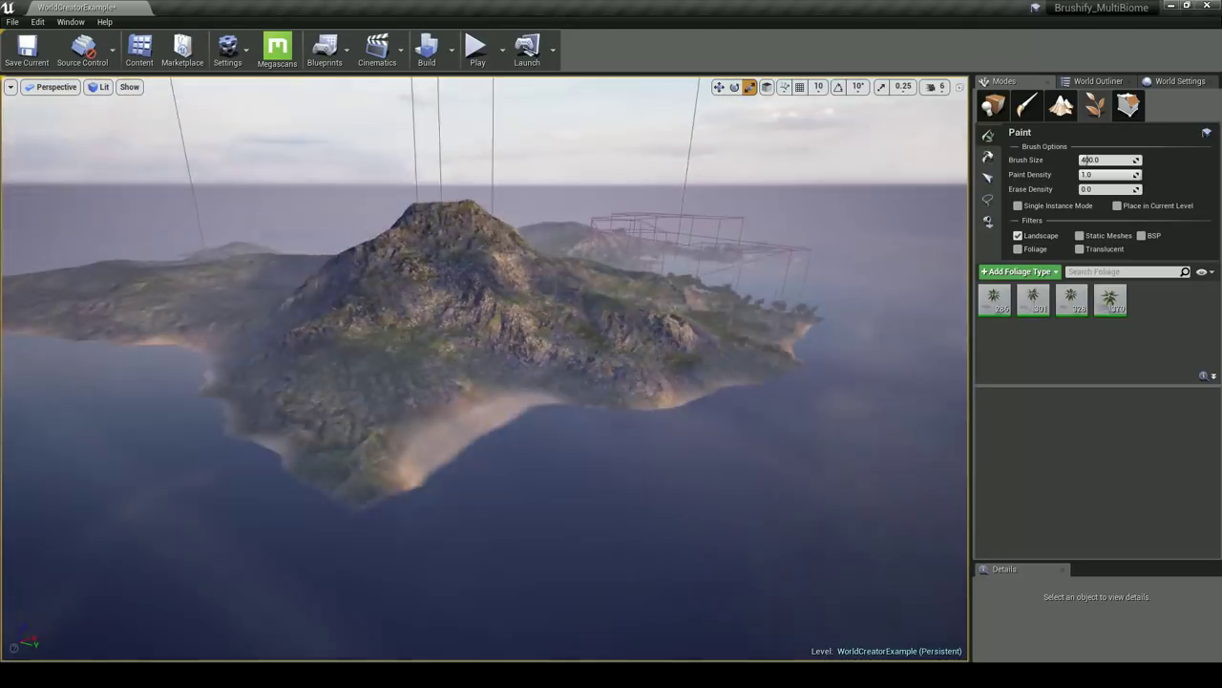
{"action": "scroll", "coordinate": [489, 415], "scroll_direction": "up", "scroll_amount": 5}
{"action": "left_click", "coordinate": [722, 458], "text": "shift"}
{"action": "mouse_move", "coordinate": [723, 459]}
{"action": "right_mouse_down"}
{"action": "mouse_move", "coordinate": [630, 497]}
{"action": "mouse_move", "coordinate": [433, 345]}
{"action": "right_mouse_up"}
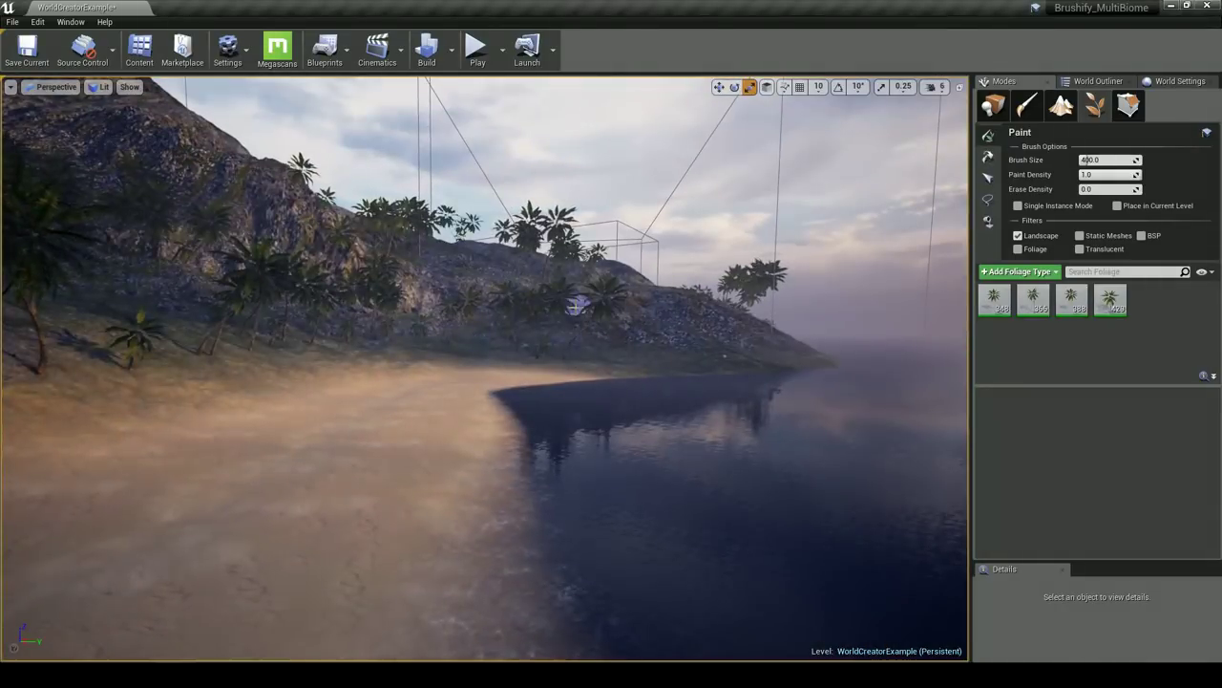
{"action": "right_click_drag", "start_coordinate": [668, 337], "coordinate": [564, 292]}
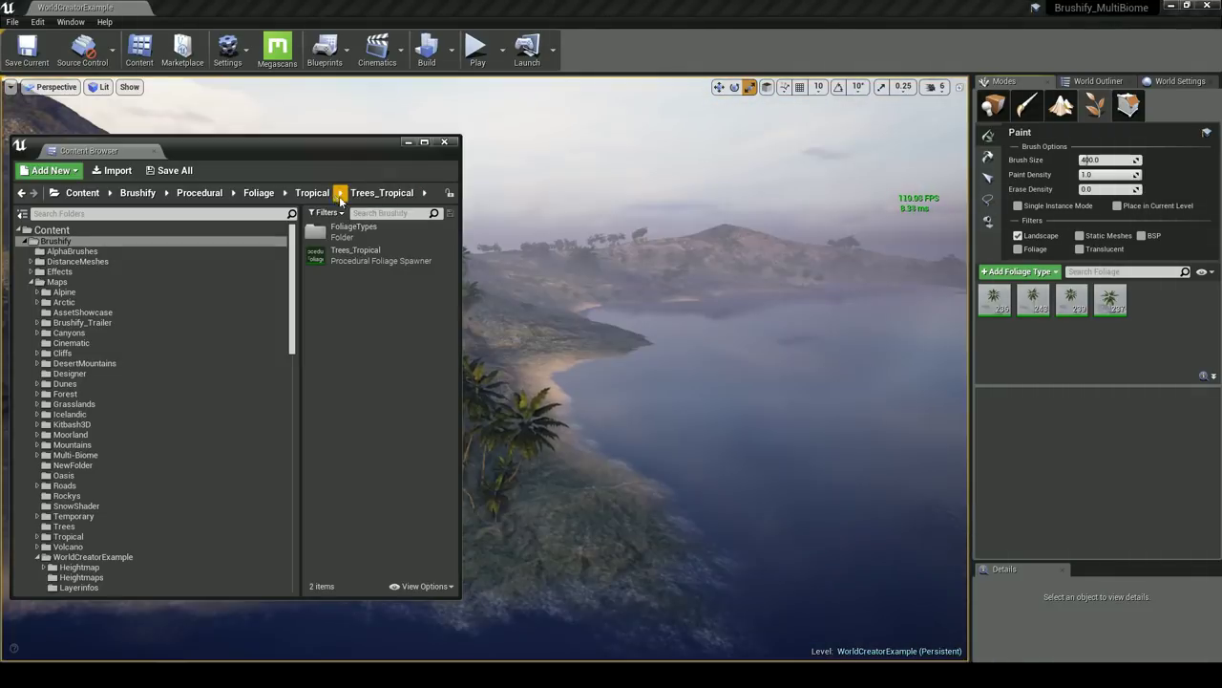
Locate and select the Bushes_BananaPlant procedural foliage spawner among the Tropical foliage assets
{"action": "left_click", "coordinate": [312, 193]}
{"action": "double_click", "coordinate": [361, 230]}
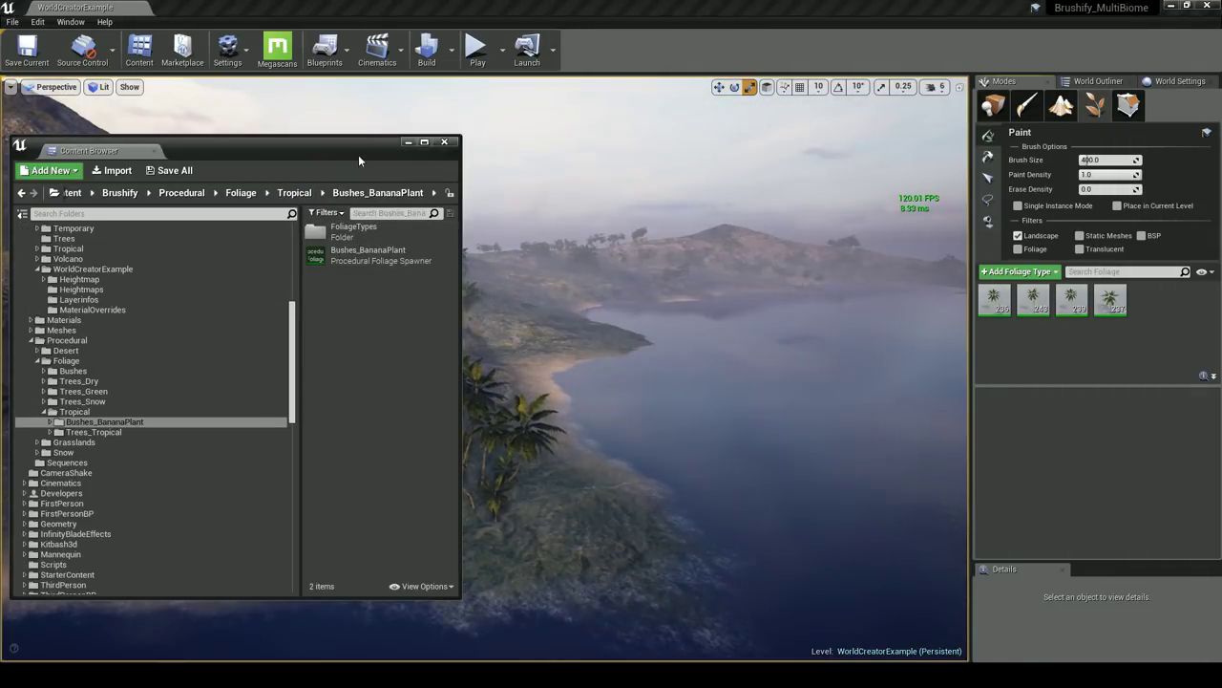
{"action": "left_click", "coordinate": [353, 251]}
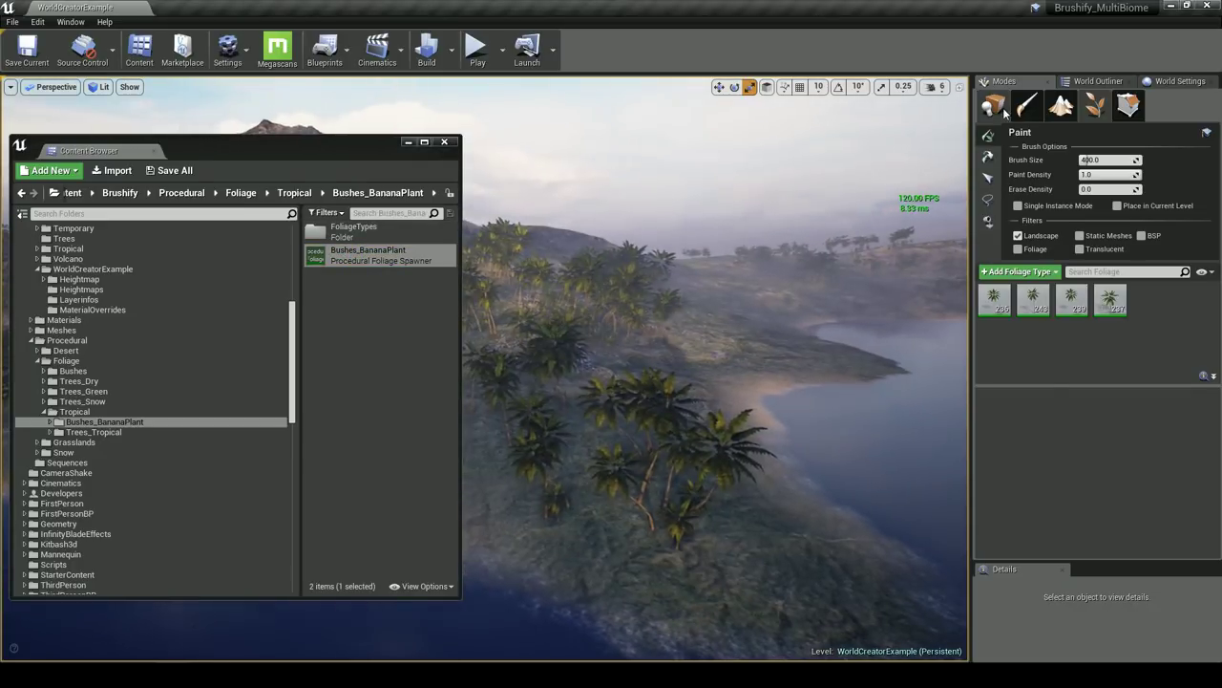
Leave foliage painting and select the procedural foliage volume on the mountain's coastal slope, bringing it into view
{"action": "left_click", "coordinate": [994, 106]}
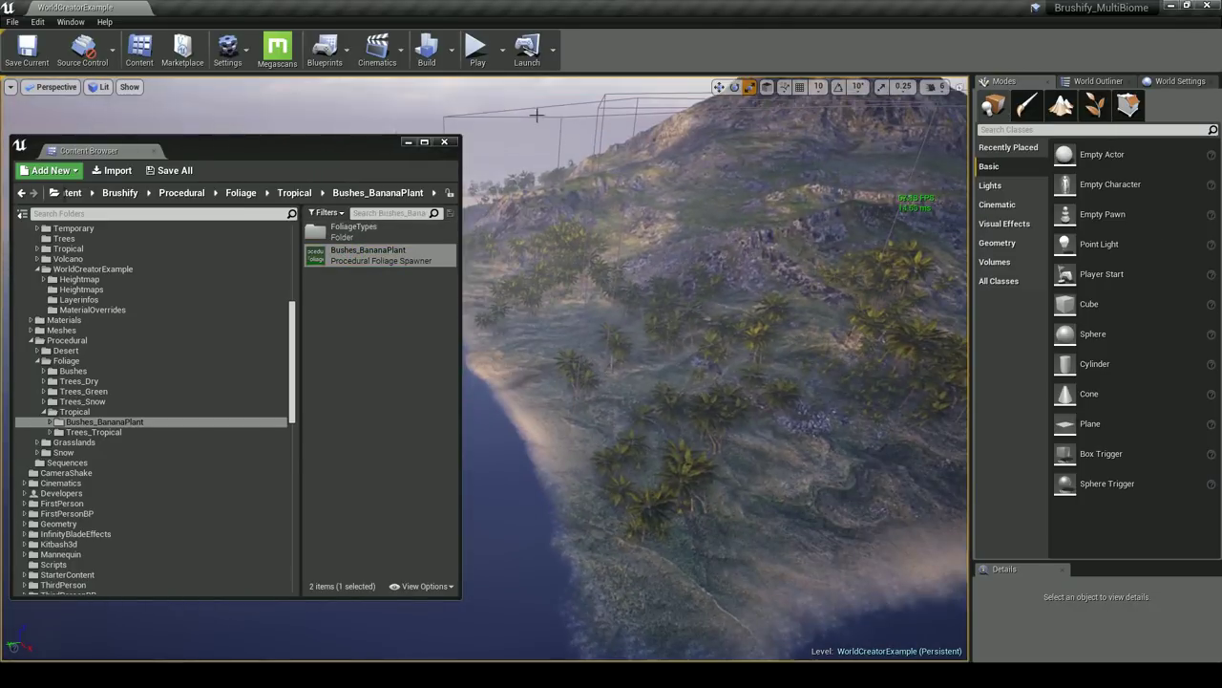
{"action": "left_click", "coordinate": [535, 104]}
{"action": "key", "text": "f"}
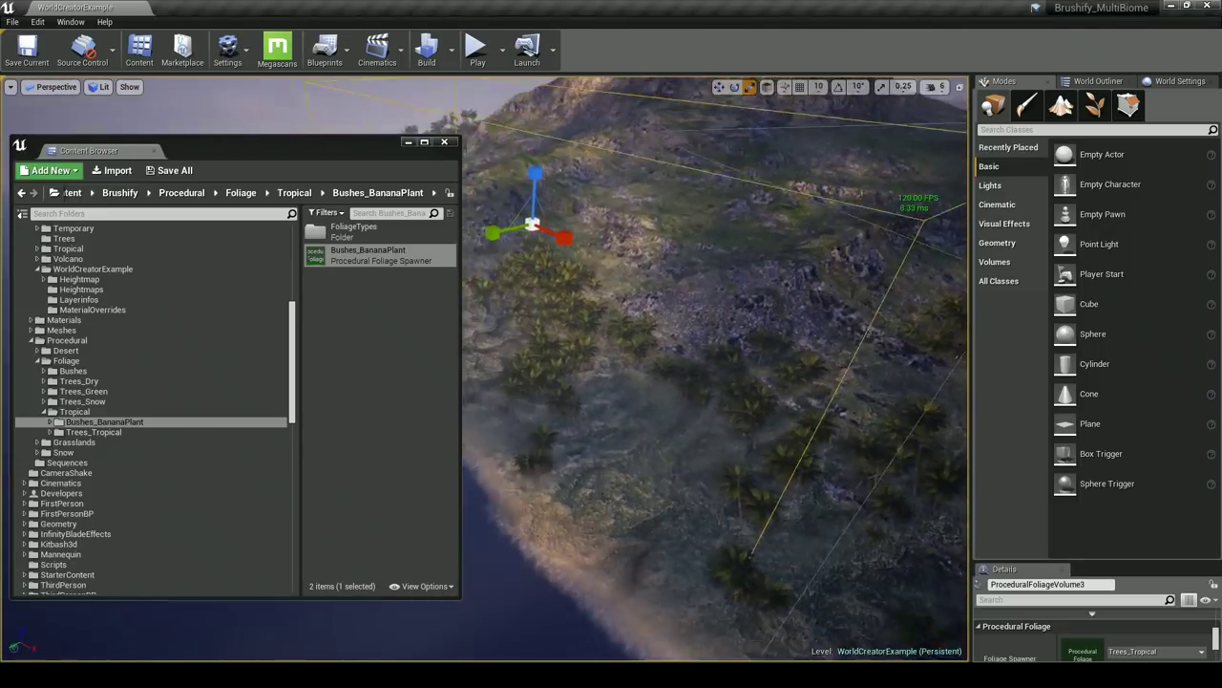
{"action": "right_click_drag", "start_coordinate": [610, 240], "coordinate": [610, 215]}
{"action": "key", "text": "w"}
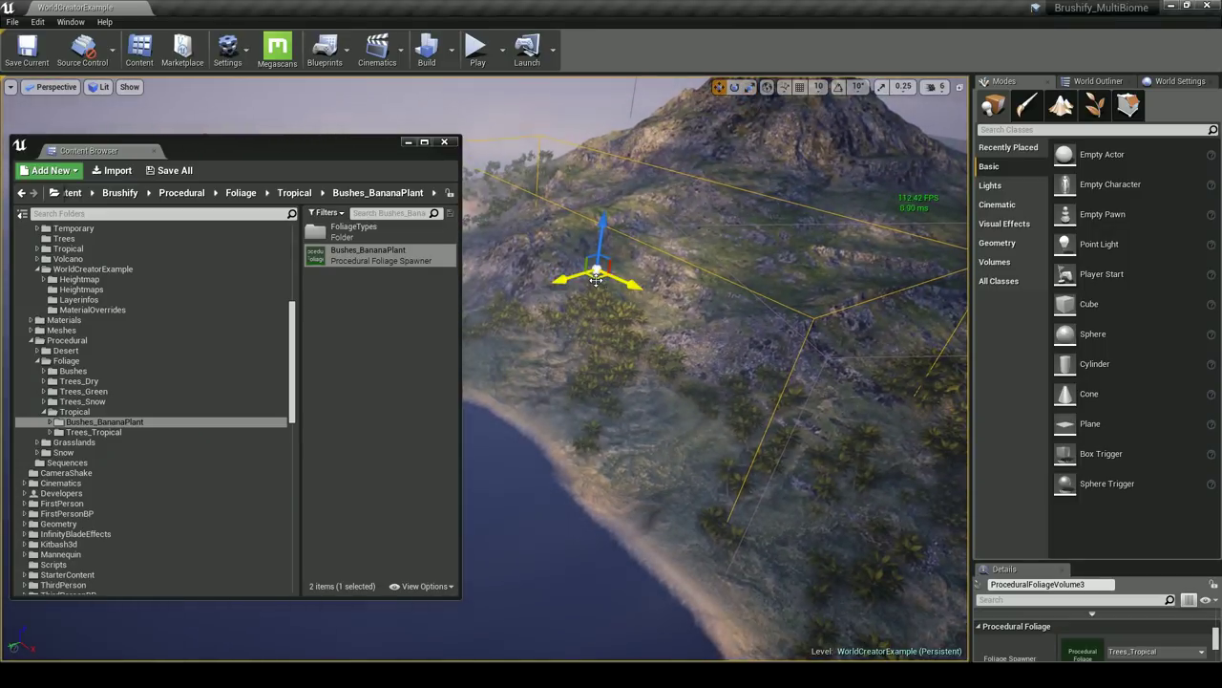
Duplicate the Trees_Tropical procedural foliage volume and place the copy along the island's coastline
{"action": "left_click_drag", "start_coordinate": [794, 413], "coordinate": [549, 328], "text": "alt"}
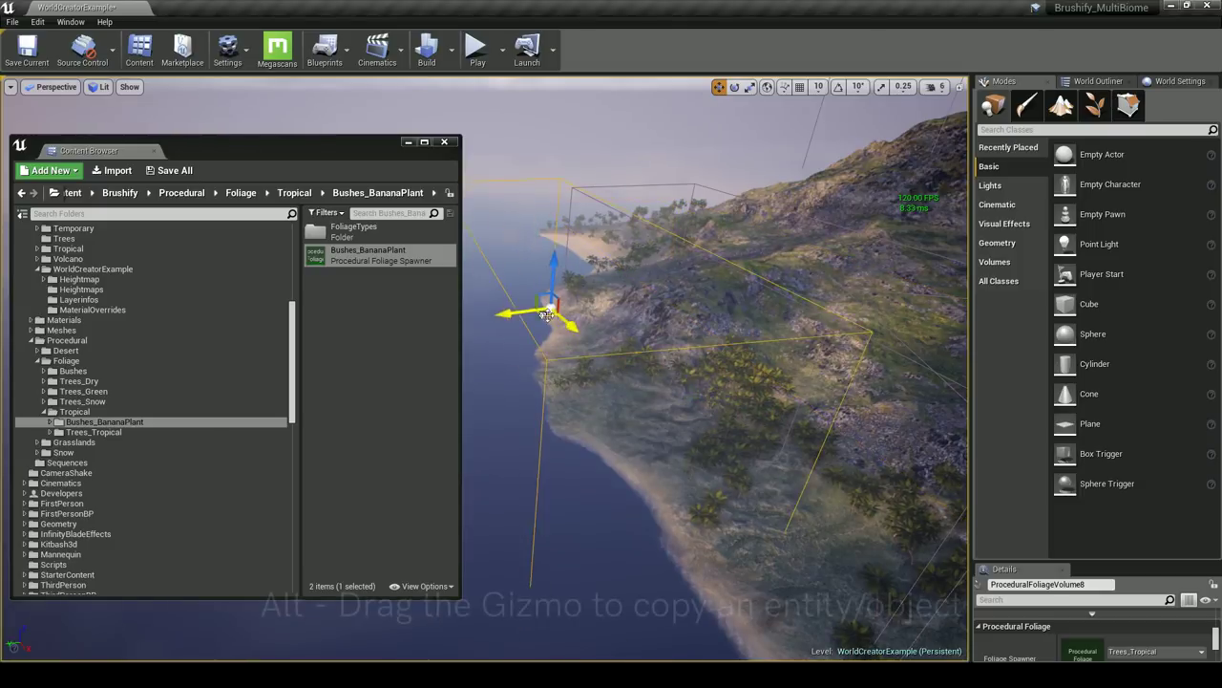
{"action": "right_click_drag", "start_coordinate": [551, 329], "coordinate": [478, 330]}
{"action": "right_click_drag", "start_coordinate": [667, 363], "coordinate": [639, 355]}
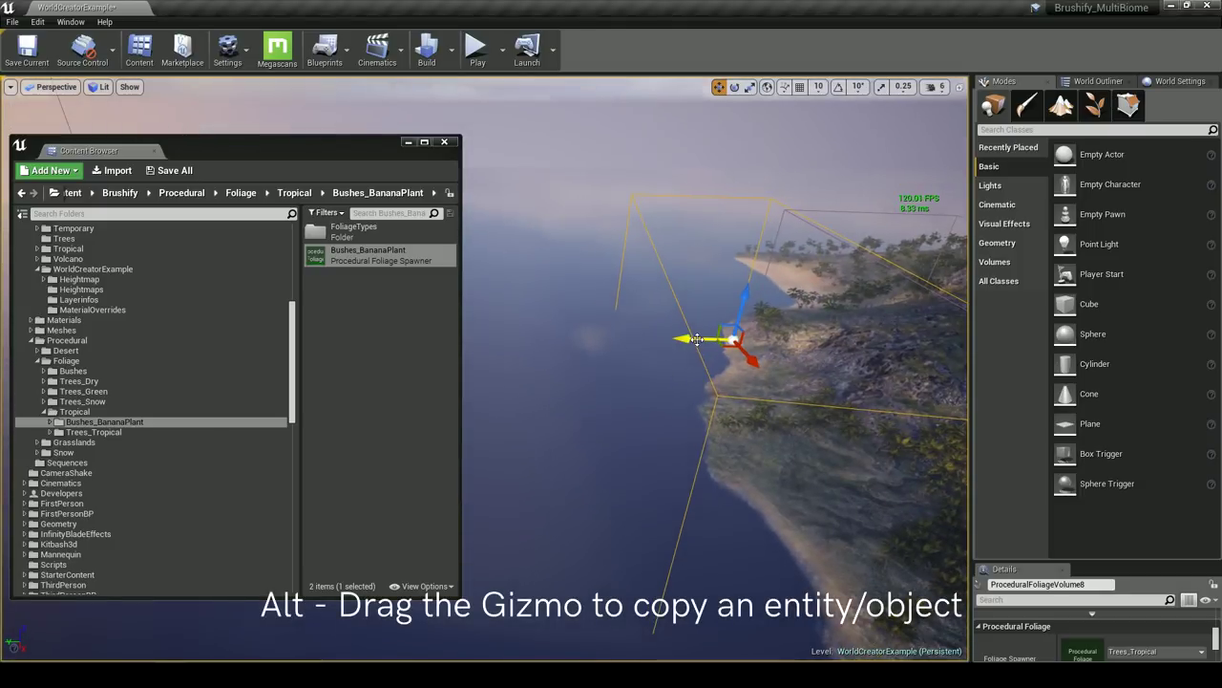
{"action": "left_click_drag", "start_coordinate": [698, 339], "coordinate": [633, 340], "text": "alt"}
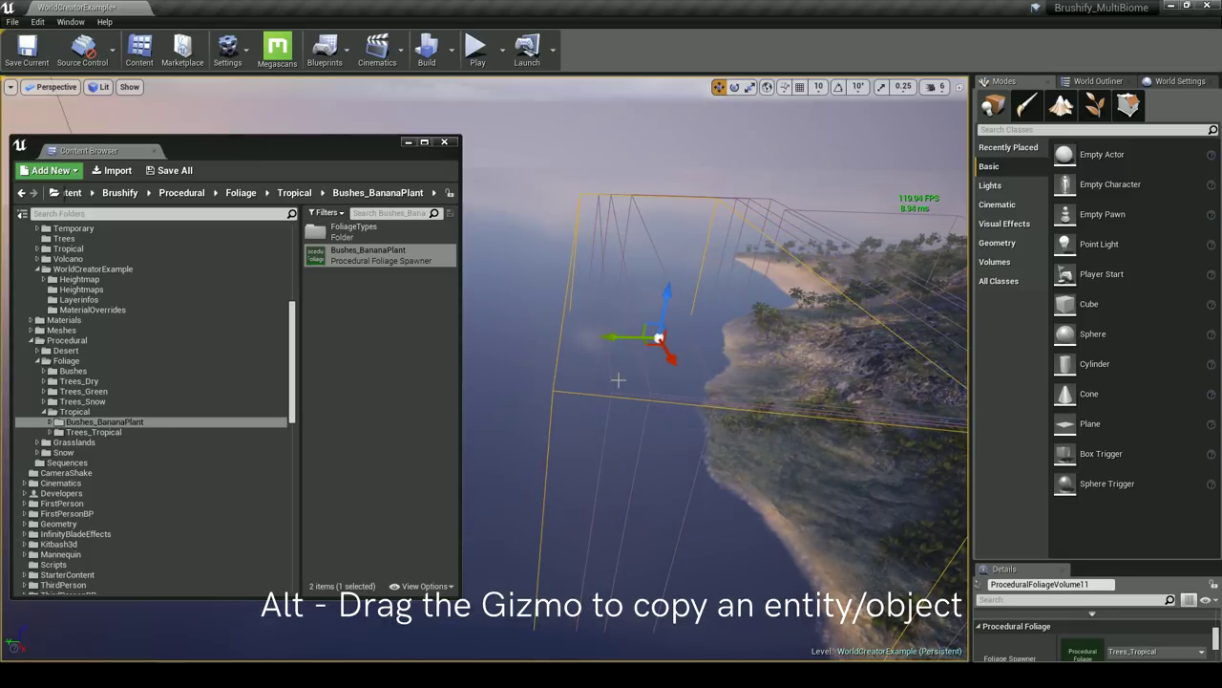
{"action": "right_click_drag", "start_coordinate": [613, 358], "coordinate": [678, 379]}
{"action": "left_click", "coordinate": [516, 286]}
{"action": "left_click", "coordinate": [516, 286]}
{"action": "key", "text": "Delete"}
{"action": "left_click", "coordinate": [545, 292]}
{"action": "key", "text": "Delete"}
Move the duplicated foliage volume further out over the shoreline and set its foliage spawner to Bushes_BananaPlant
{"action": "left_click", "coordinate": [586, 280]}
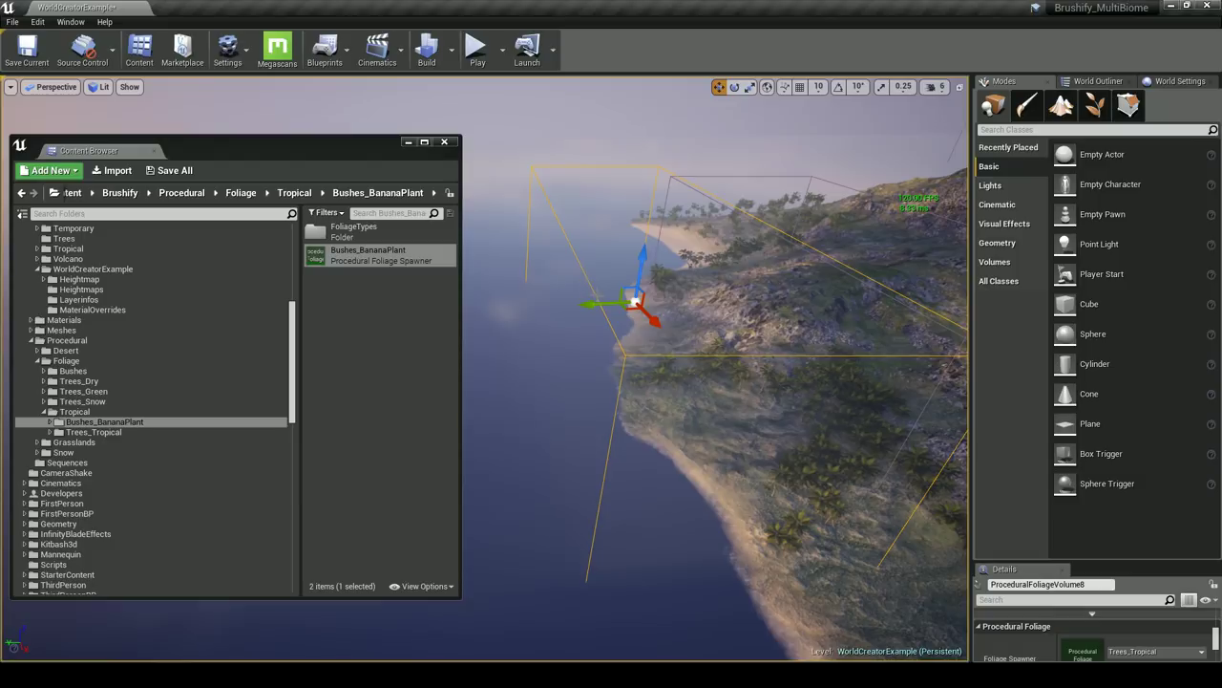
{"action": "left_click_drag", "start_coordinate": [629, 307], "coordinate": [595, 299]}
{"action": "left_click_drag", "start_coordinate": [1077, 563], "coordinate": [1096, 260]}
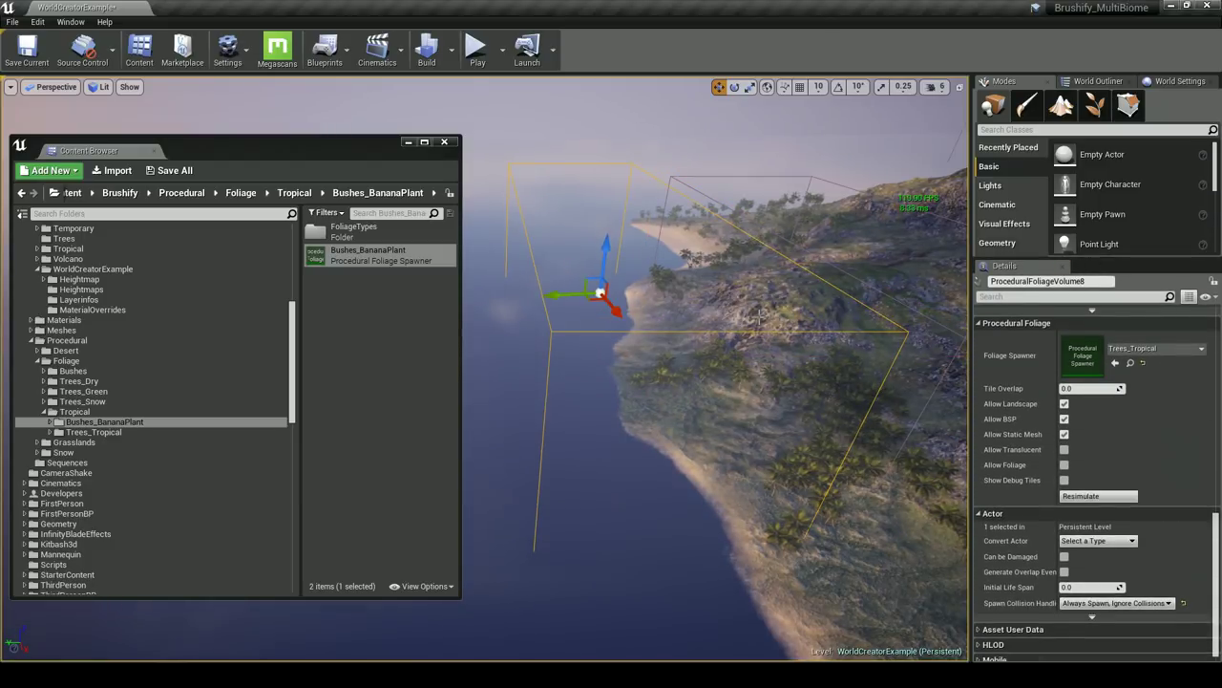
{"action": "mouse_move", "coordinate": [701, 342]}
{"action": "right_mouse_down"}
{"action": "mouse_move", "coordinate": [703, 325]}
{"action": "mouse_move", "coordinate": [701, 341]}
{"action": "right_mouse_up"}
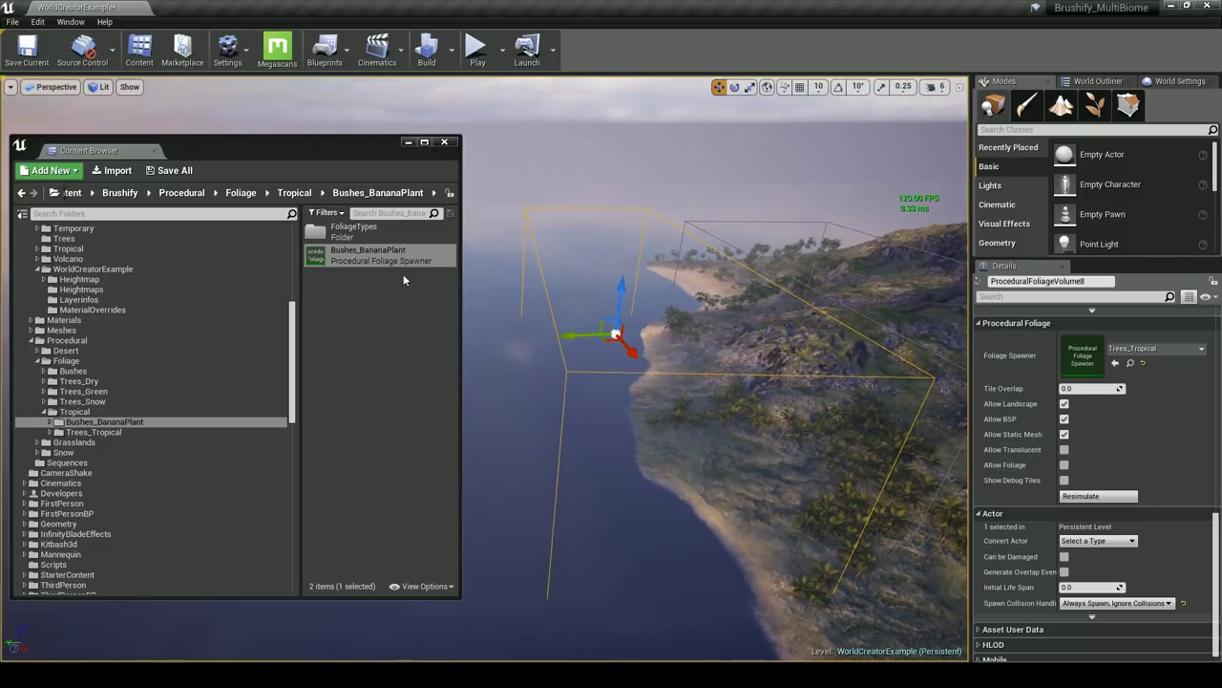
{"action": "left_click_drag", "start_coordinate": [354, 261], "coordinate": [1071, 366]}
{"action": "mouse_move", "coordinate": [701, 361]}
{"action": "right_mouse_down"}
{"action": "mouse_move", "coordinate": [668, 359]}
{"action": "mouse_move", "coordinate": [701, 382]}
{"action": "right_mouse_up"}
Clear the Content Browser from the viewport and reposition the Bushes_BananaPlant volume over the island's coastal slope
{"action": "left_click_drag", "start_coordinate": [354, 143], "coordinate": [0, 163]}
{"action": "right_click_drag", "start_coordinate": [143, 195], "coordinate": [239, 225]}
{"action": "left_click_drag", "start_coordinate": [103, 387], "coordinate": [358, 382]}
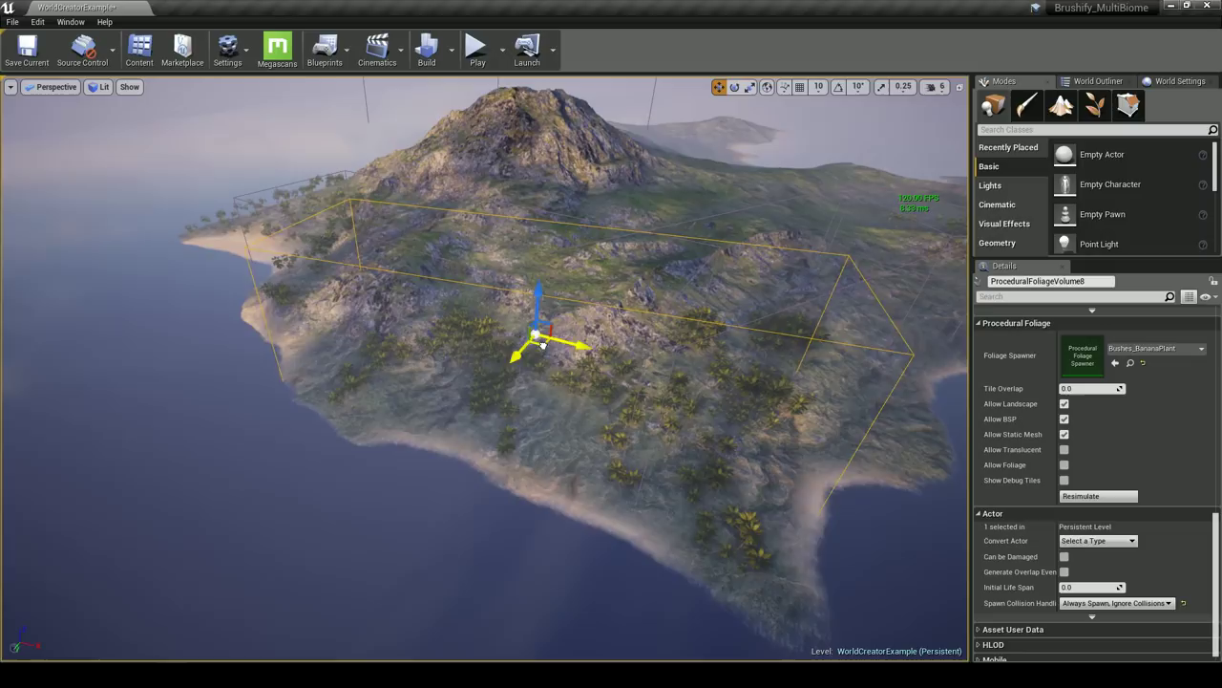
{"action": "mouse_move", "coordinate": [750, 425]}
{"action": "right_mouse_down"}
{"action": "mouse_move", "coordinate": [733, 447]}
{"action": "mouse_move", "coordinate": [945, 444]}
{"action": "mouse_move", "coordinate": [748, 424]}
{"action": "right_mouse_up"}
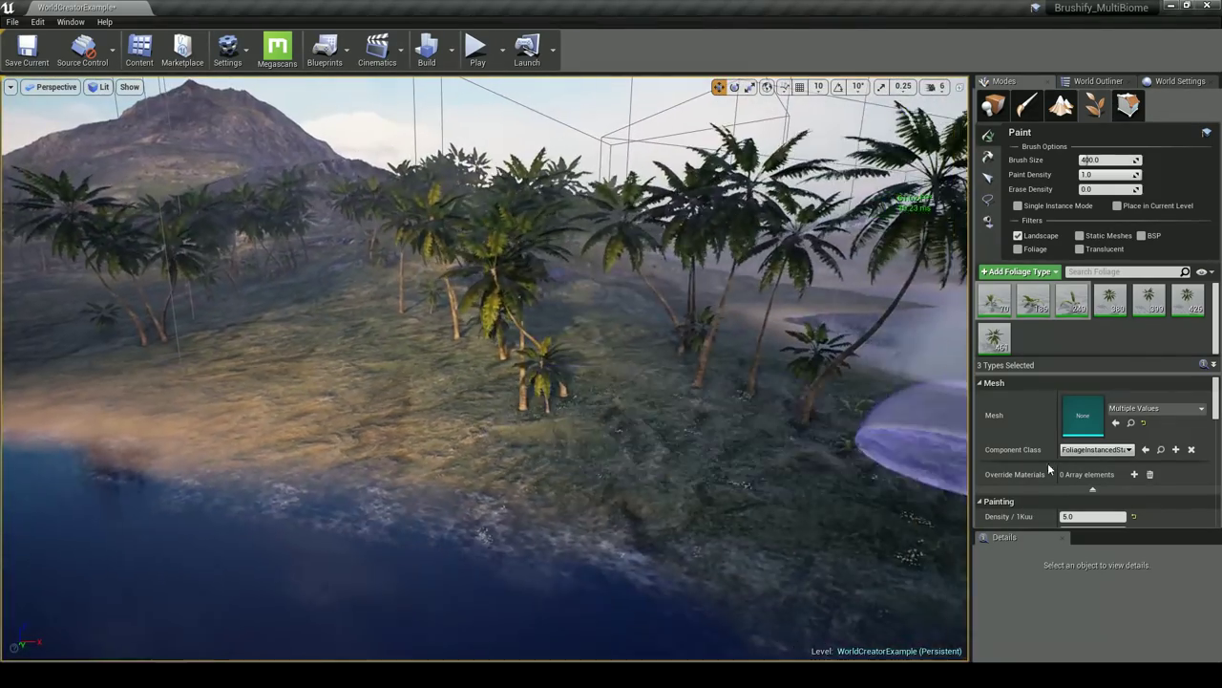
Select the first three foliage types and paint them around the palms beside the shore with a 400 brush
{"action": "mouse_move", "coordinate": [996, 339]}
{"action": "left_click", "coordinate": [1000, 311]}
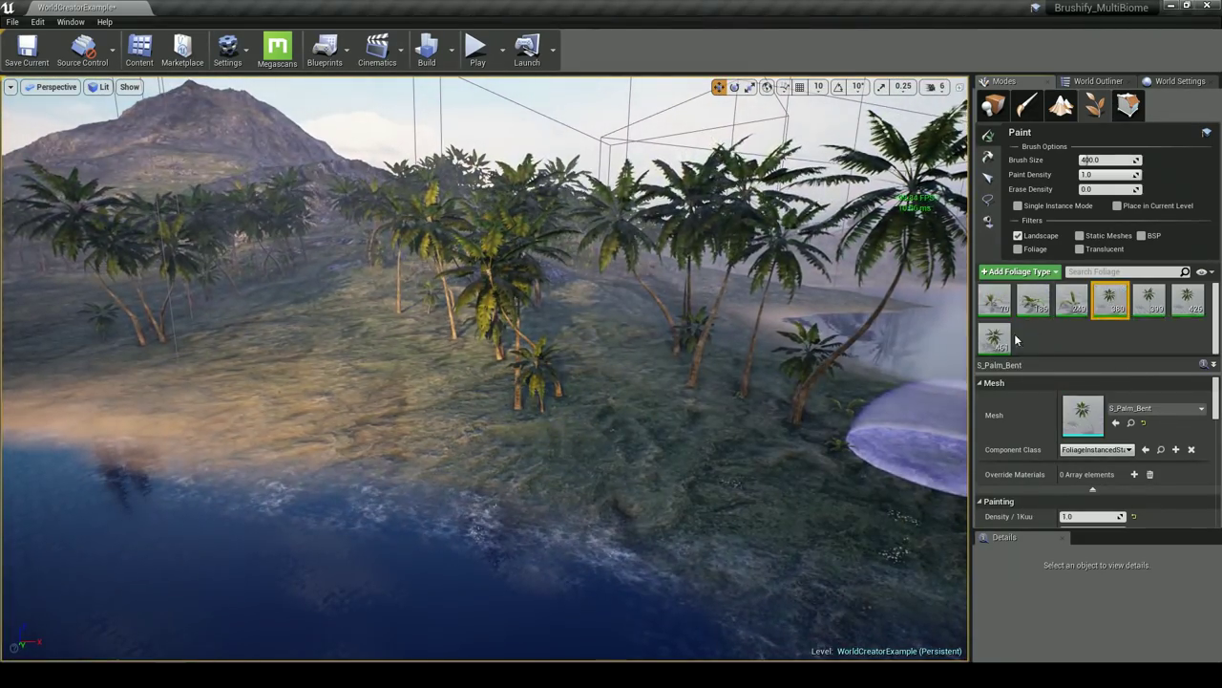
{"action": "left_click", "coordinate": [1003, 339], "text": "shift"}
{"action": "left_click", "coordinate": [998, 308]}
{"action": "left_click", "coordinate": [1074, 307], "text": "shift"}
{"action": "left_click_drag", "start_coordinate": [436, 349], "coordinate": [736, 396]}
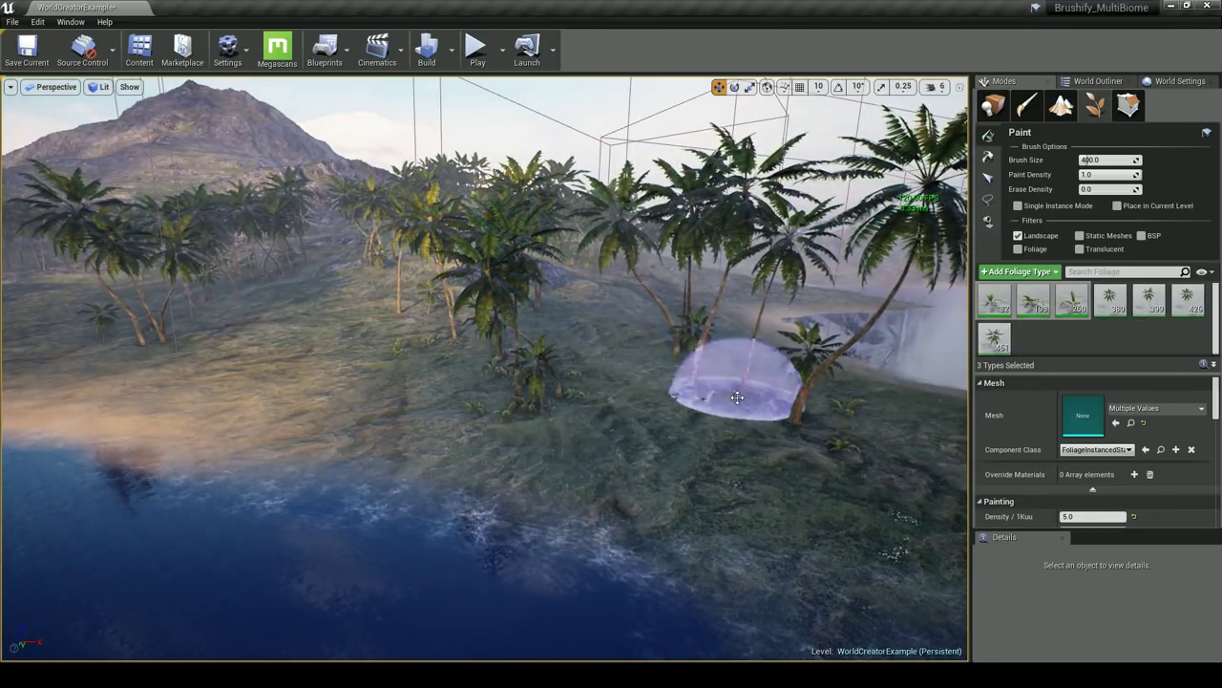
{"action": "left_click_drag", "start_coordinate": [826, 427], "coordinate": [619, 346]}
Paint the three selected foliage types on the ground between the palm trunks further inland
{"action": "mouse_move", "coordinate": [349, 354]}
{"action": "right_mouse_down"}
{"action": "mouse_move", "coordinate": [468, 354]}
{"action": "mouse_move", "coordinate": [438, 329]}
{"action": "mouse_move", "coordinate": [411, 334]}
{"action": "right_mouse_up"}
{"action": "key", "text": "a"}
{"action": "key", "text": "w"}
{"action": "mouse_move", "coordinate": [220, 411]}
{"action": "left_mouse_down"}
{"action": "mouse_move", "coordinate": [238, 358]}
{"action": "mouse_move", "coordinate": [425, 425]}
{"action": "mouse_move", "coordinate": [630, 410]}
{"action": "left_mouse_up"}
{"action": "key", "text": "w"}
{"action": "right_click_drag", "start_coordinate": [631, 411], "coordinate": [544, 420]}
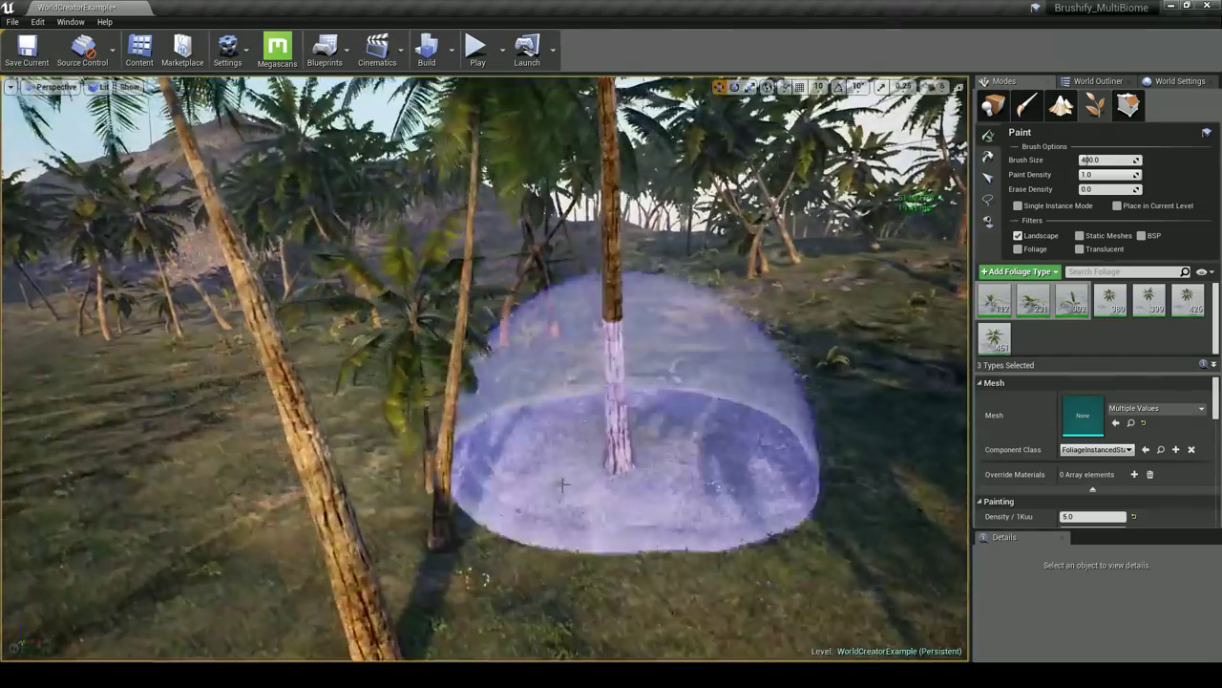
{"action": "key", "text": "a"}
{"action": "right_click_drag", "start_coordinate": [626, 405], "coordinate": [521, 405]}
{"action": "left_click_drag", "start_coordinate": [472, 333], "coordinate": [652, 355]}
{"action": "right_click_drag", "start_coordinate": [652, 356], "coordinate": [611, 334]}
{"action": "key", "text": "a"}
{"action": "left_click_drag", "start_coordinate": [439, 379], "coordinate": [77, 468]}
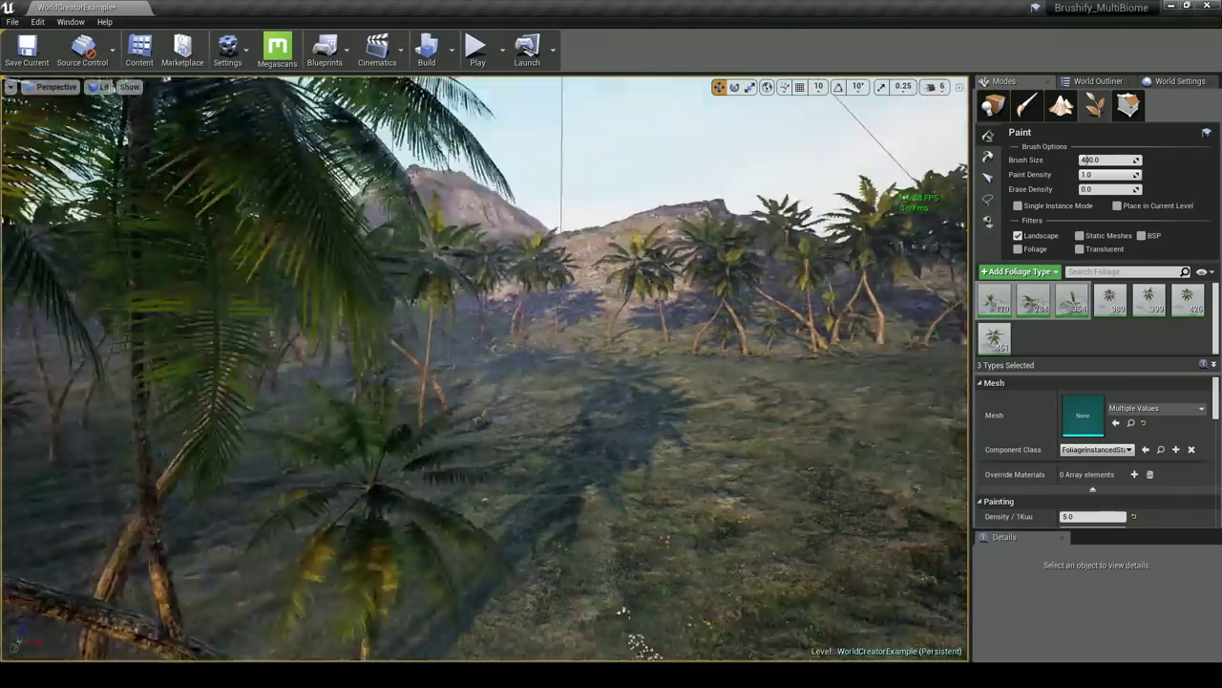
Paint small plants across the grassy clearing and along the edge of the palm grove facing the mountain
{"action": "right_click_drag", "start_coordinate": [535, 405], "coordinate": [528, 409]}
{"action": "key", "text": "s"}
{"action": "mouse_move", "coordinate": [528, 410]}
{"action": "left_mouse_down"}
{"action": "mouse_move", "coordinate": [388, 436]}
{"action": "mouse_move", "coordinate": [630, 468]}
{"action": "mouse_move", "coordinate": [656, 398]}
{"action": "left_mouse_up"}
{"action": "right_click_drag", "start_coordinate": [667, 466], "coordinate": [563, 457]}
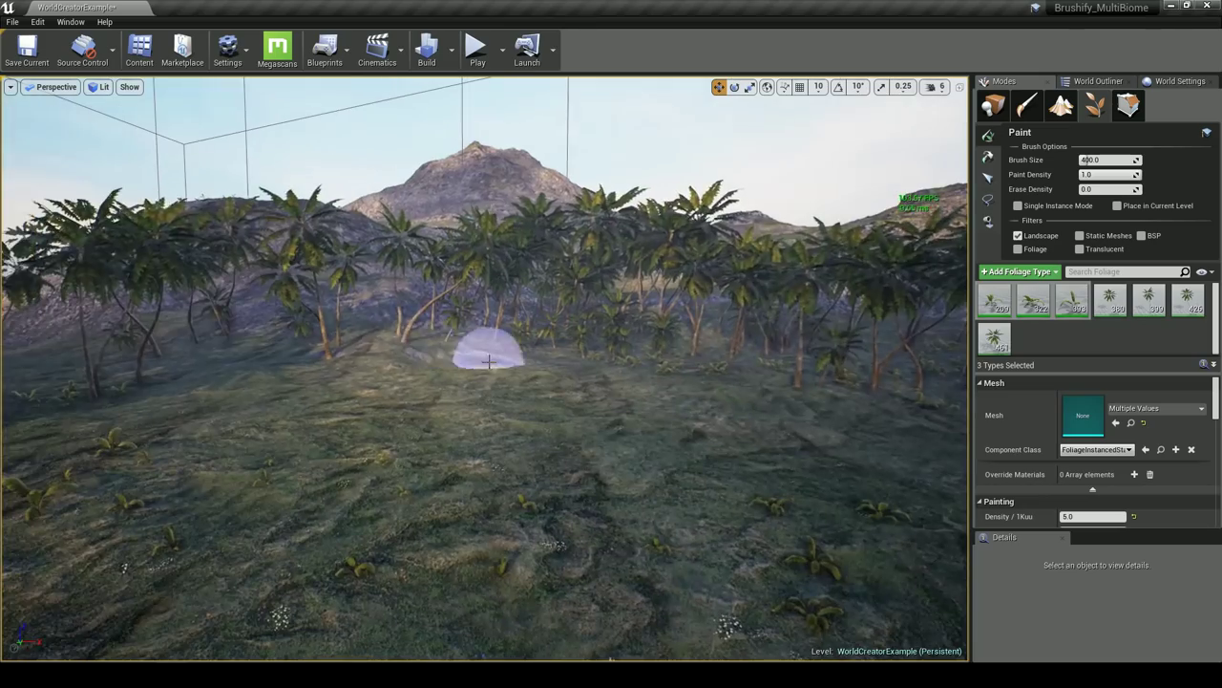
{"action": "left_click_drag", "start_coordinate": [488, 361], "coordinate": [258, 361]}
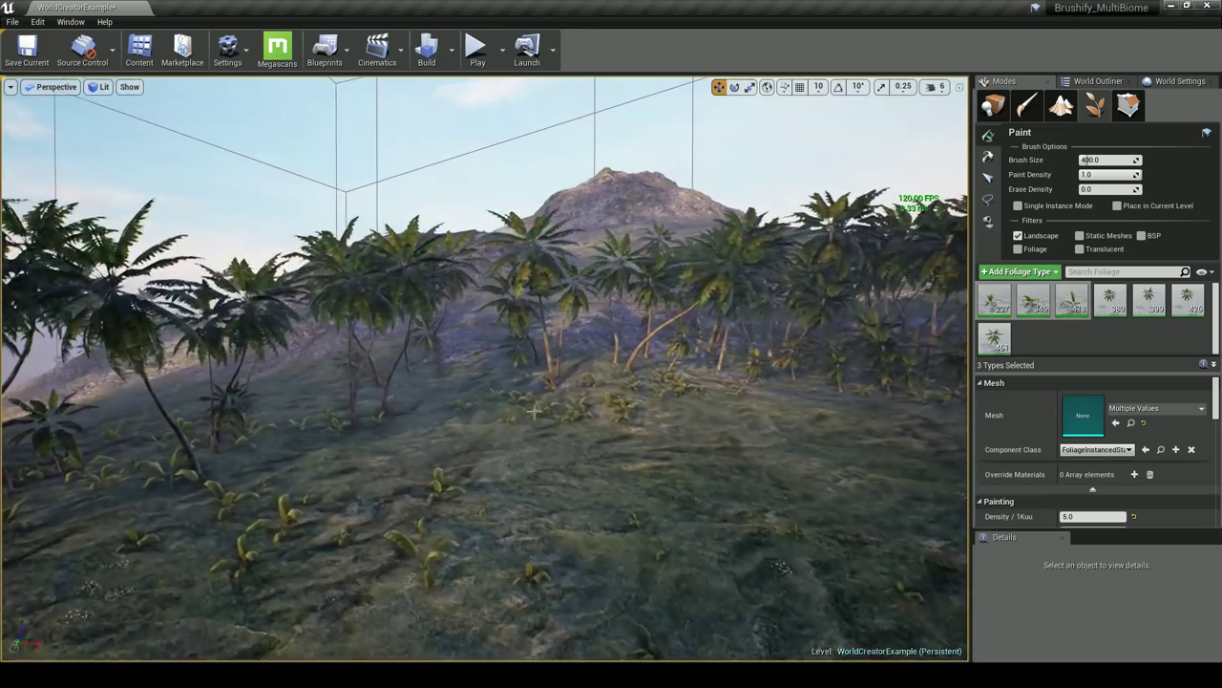
{"action": "left_click_drag", "start_coordinate": [534, 410], "coordinate": [403, 371]}
{"action": "mouse_move", "coordinate": [580, 426]}
{"action": "right_mouse_down"}
{"action": "mouse_move", "coordinate": [549, 441]}
{"action": "mouse_move", "coordinate": [546, 486]}
{"action": "right_mouse_up"}
{"action": "left_click_drag", "start_coordinate": [546, 485], "coordinate": [402, 457]}
{"action": "right_click_drag", "start_coordinate": [402, 456], "coordinate": [249, 448]}
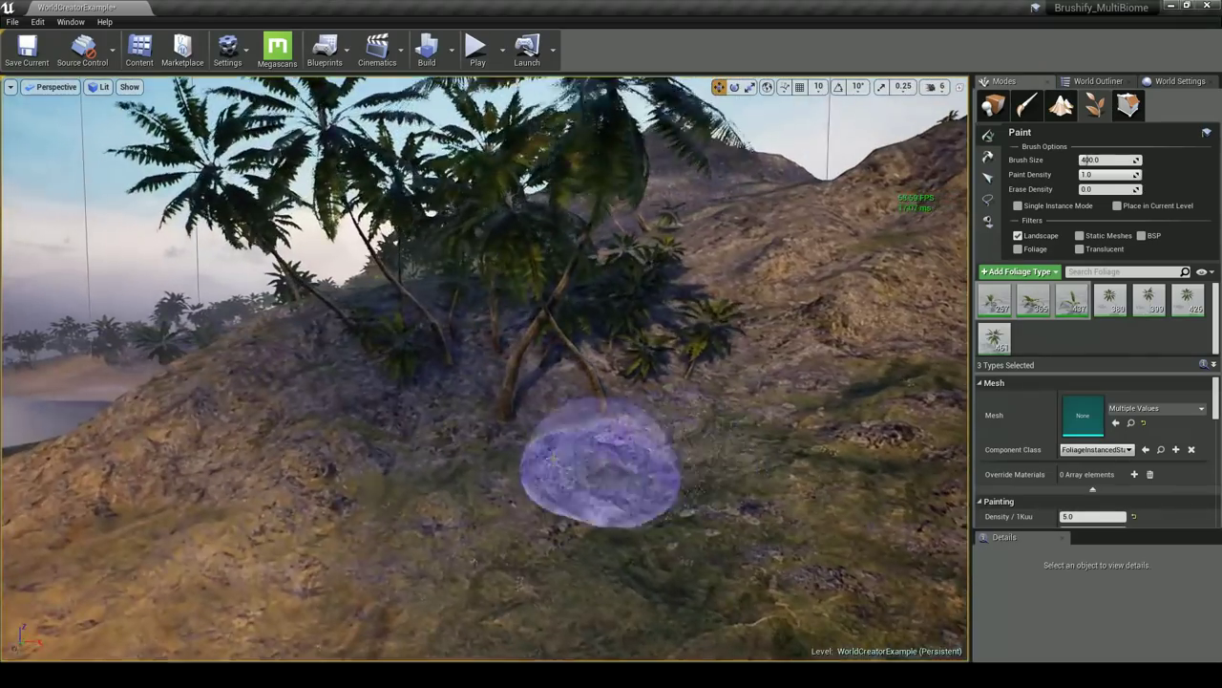
Paint small plants around the palm clusters on the rocky hillside
{"action": "left_click_drag", "start_coordinate": [599, 461], "coordinate": [593, 382]}
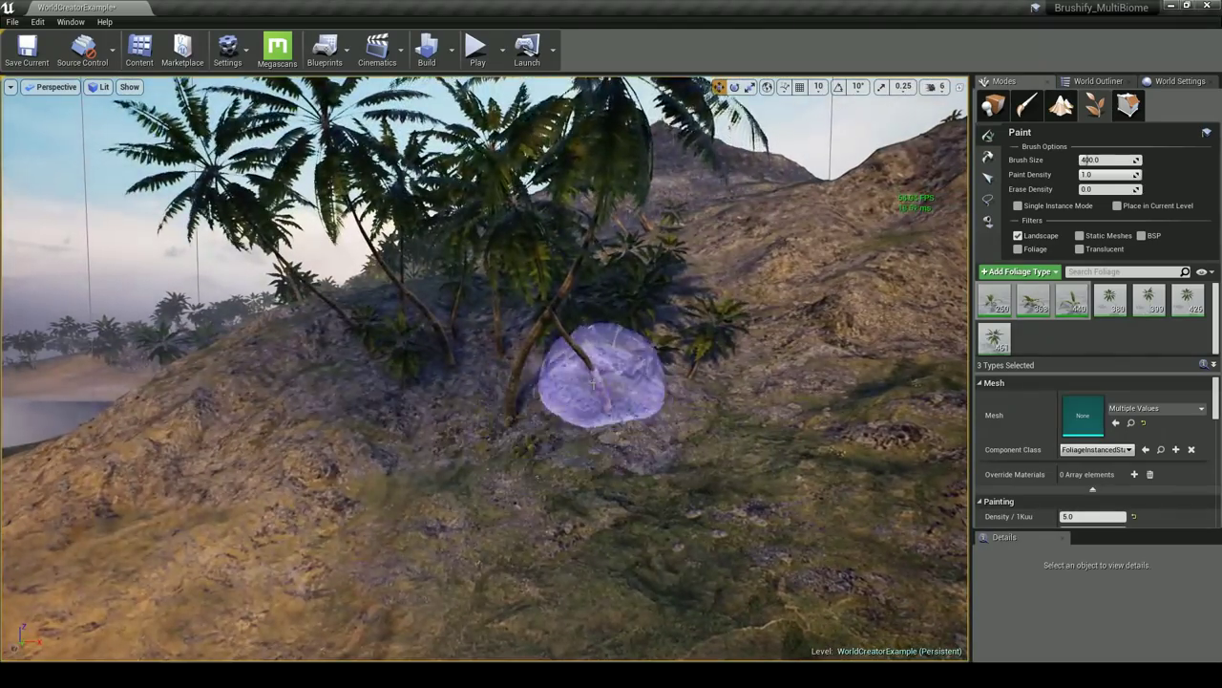
{"action": "mouse_move", "coordinate": [355, 402]}
{"action": "left_mouse_down"}
{"action": "mouse_move", "coordinate": [505, 344]}
{"action": "mouse_move", "coordinate": [678, 359]}
{"action": "mouse_move", "coordinate": [695, 337]}
{"action": "left_mouse_up"}
{"action": "mouse_move", "coordinate": [695, 336]}
{"action": "right_mouse_down"}
{"action": "mouse_move", "coordinate": [518, 535]}
{"action": "mouse_move", "coordinate": [363, 487]}
{"action": "mouse_move", "coordinate": [535, 449]}
{"action": "mouse_move", "coordinate": [657, 391]}
{"action": "right_mouse_up"}
{"action": "left_click_drag", "start_coordinate": [701, 397], "coordinate": [571, 299]}
{"action": "right_click_drag", "start_coordinate": [659, 399], "coordinate": [518, 327]}
{"action": "mouse_move", "coordinate": [519, 327]}
{"action": "left_mouse_down"}
{"action": "mouse_move", "coordinate": [308, 338]}
{"action": "mouse_move", "coordinate": [567, 440]}
{"action": "left_mouse_up"}
{"action": "right_click_drag", "start_coordinate": [567, 439], "coordinate": [497, 411]}
{"action": "left_click_drag", "start_coordinate": [544, 463], "coordinate": [635, 284]}
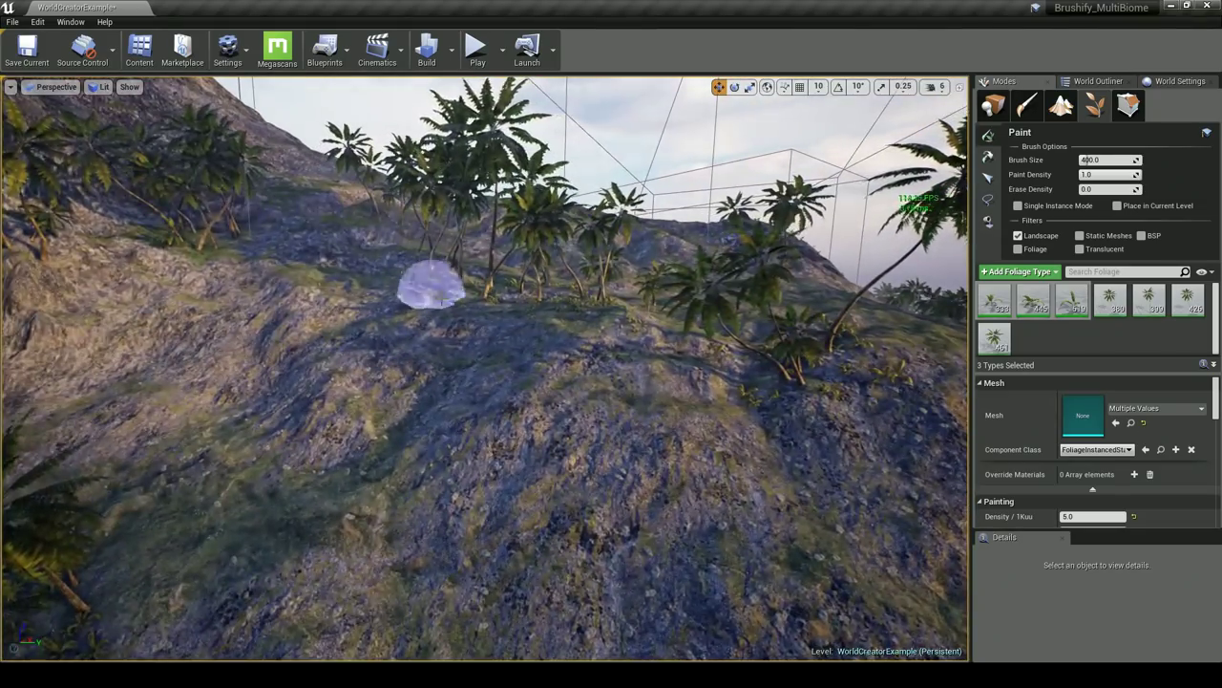
{"action": "right_click_drag", "start_coordinate": [432, 285], "coordinate": [449, 315]}
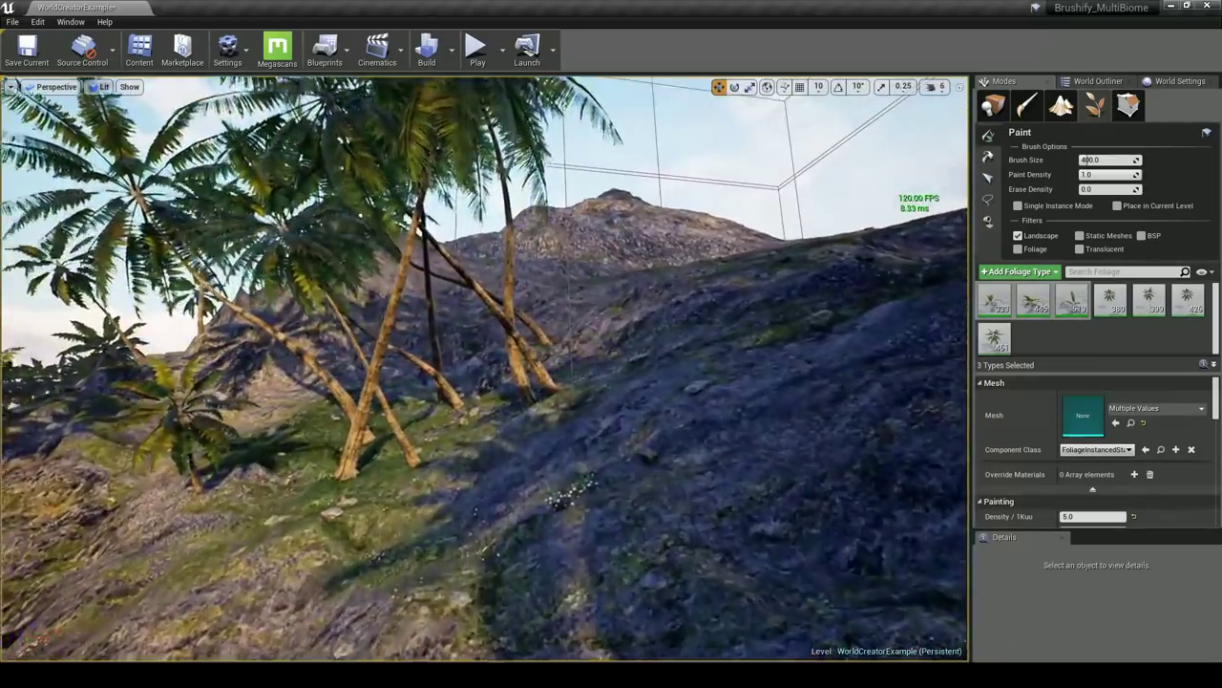
{"action": "right_click_drag", "start_coordinate": [431, 411], "coordinate": [429, 423]}
{"action": "key", "text": "w"}
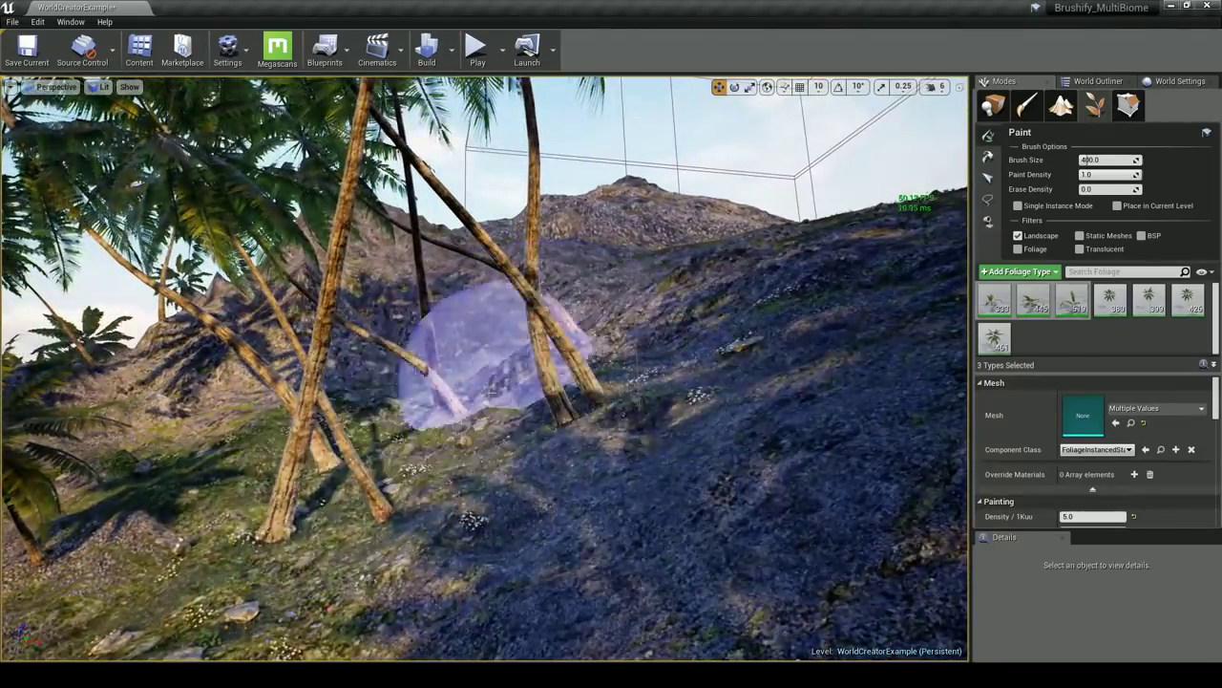
{"action": "left_click", "coordinate": [366, 490]}
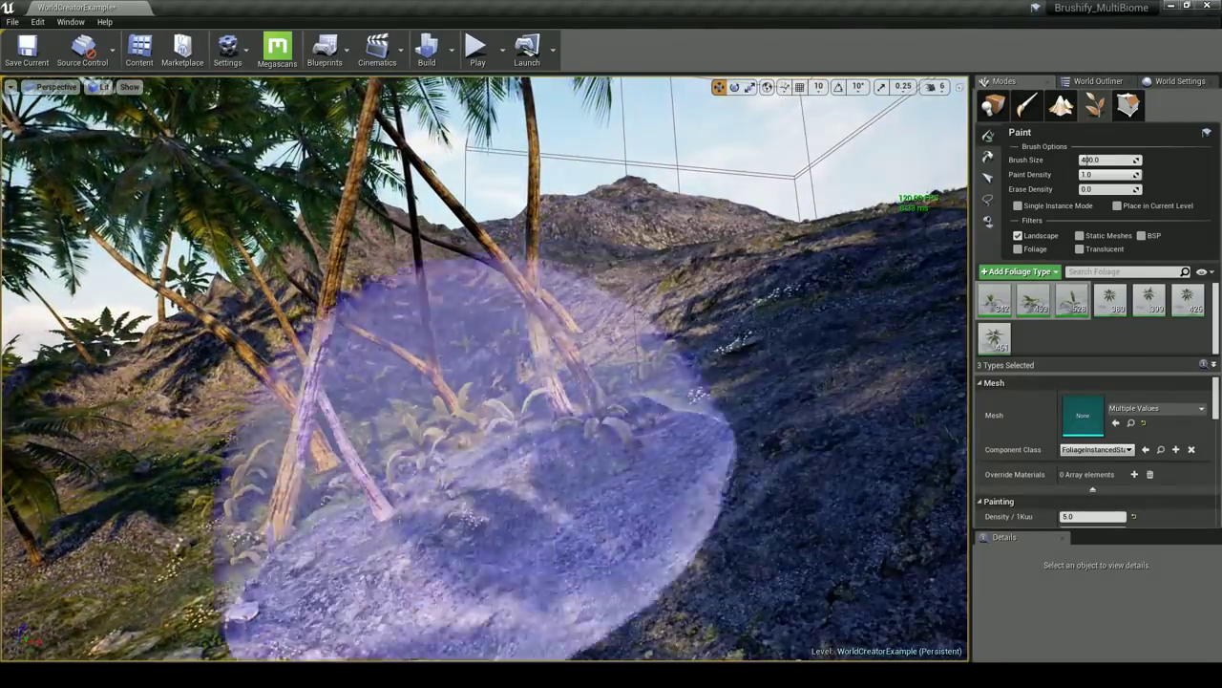
{"action": "key", "text": "ctrl+z"}
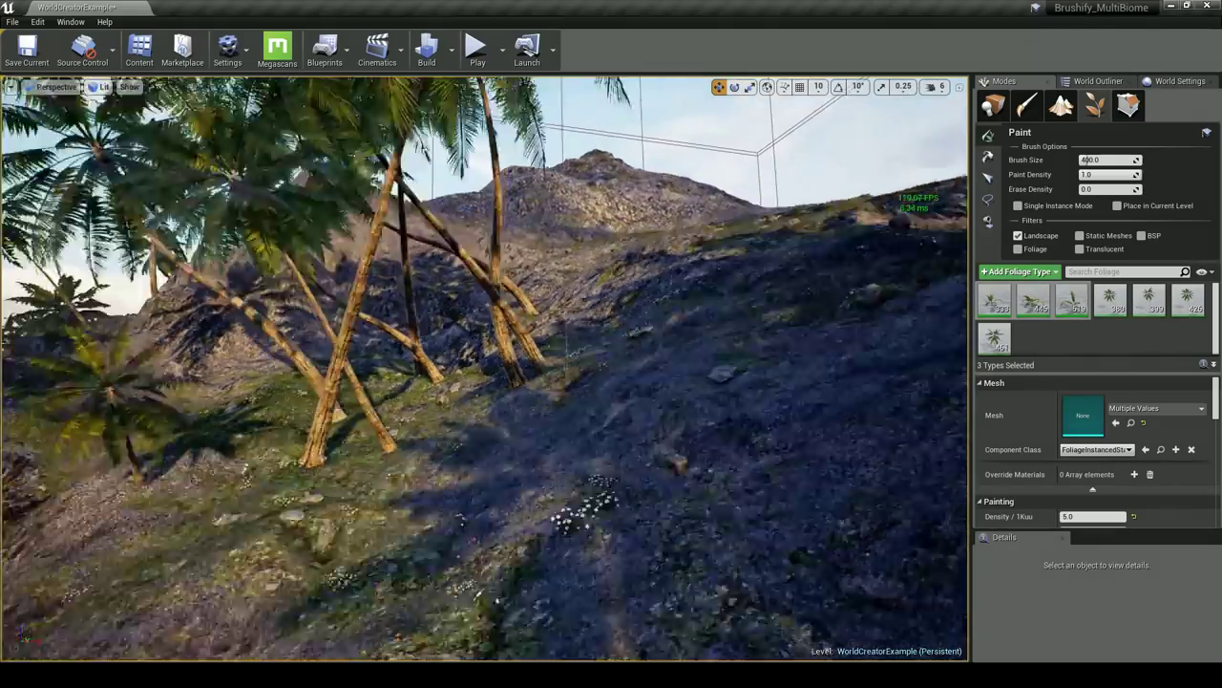
Paint the selected plants beneath the palms on the grassy slope behind the beach
{"action": "key", "text": "s"}
{"action": "right_click_drag", "start_coordinate": [567, 373], "coordinate": [553, 420]}
{"action": "key", "text": "w"}
{"action": "key", "text": "s"}
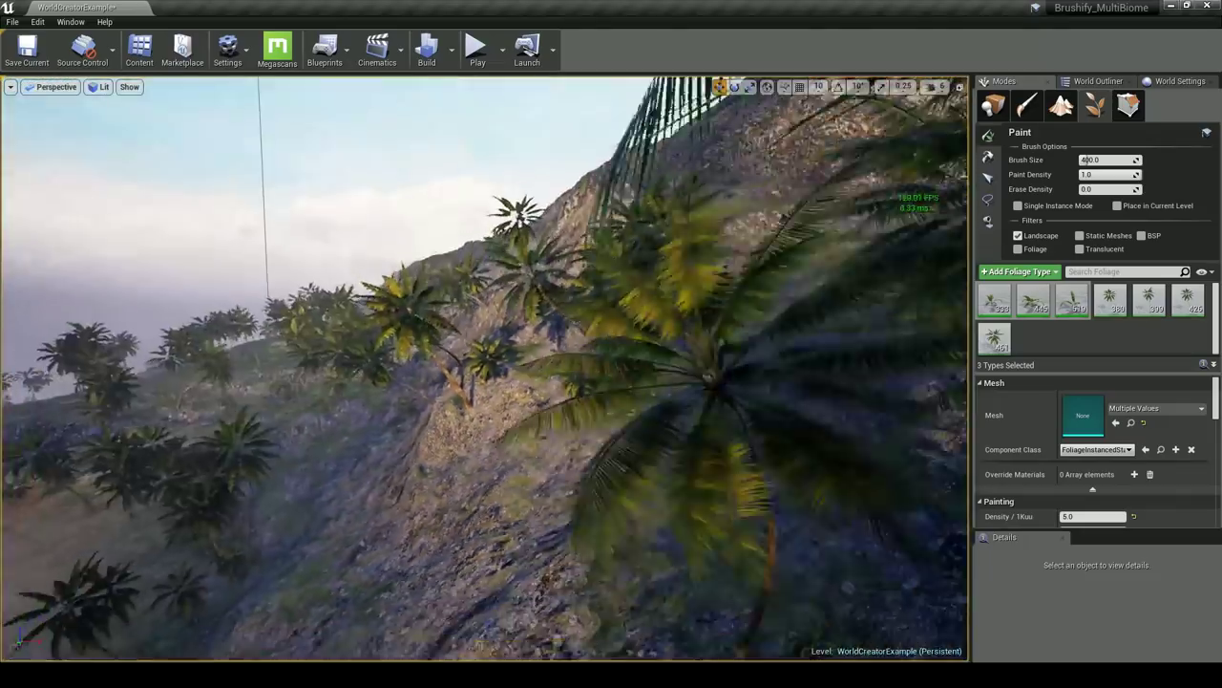
{"action": "right_click_drag", "start_coordinate": [554, 420], "coordinate": [530, 496]}
{"action": "key", "text": "w"}
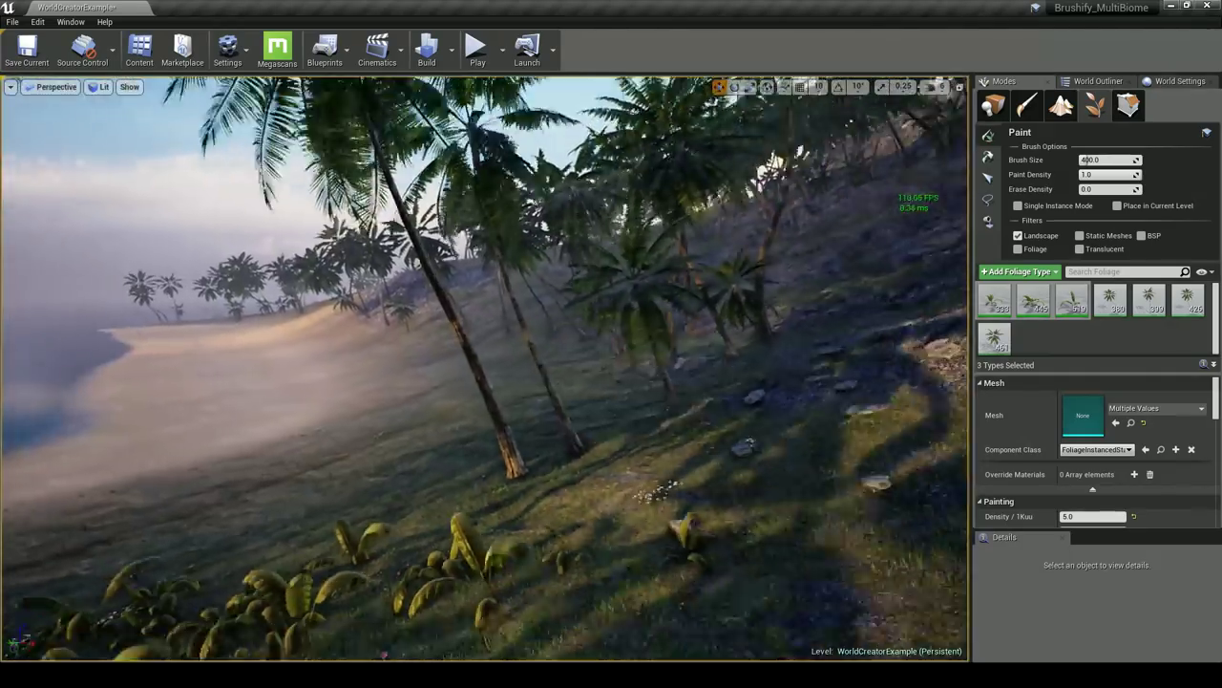
{"action": "right_click_drag", "start_coordinate": [487, 440], "coordinate": [520, 434]}
{"action": "key", "text": "s"}
{"action": "left_click_drag", "start_coordinate": [504, 444], "coordinate": [533, 332]}
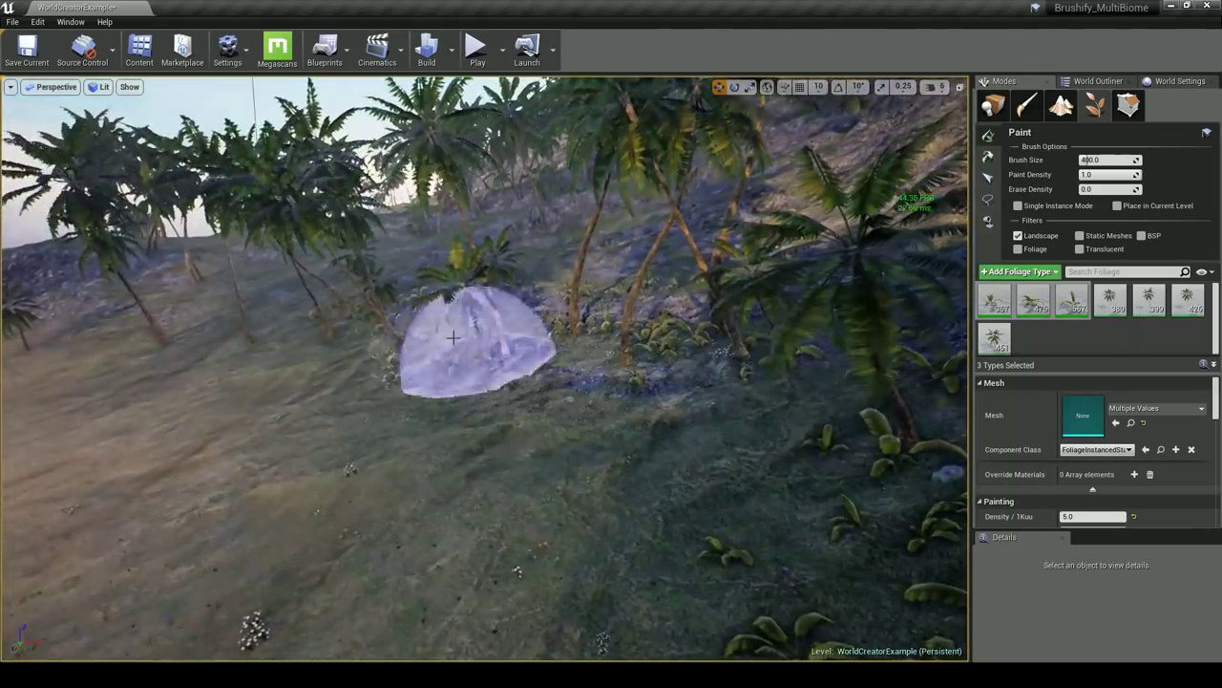
{"action": "left_click_drag", "start_coordinate": [454, 336], "coordinate": [247, 351]}
Paint small plants around the palm bases along the sandy rise
{"action": "right_click_drag", "start_coordinate": [485, 368], "coordinate": [391, 368]}
{"action": "key", "text": "w"}
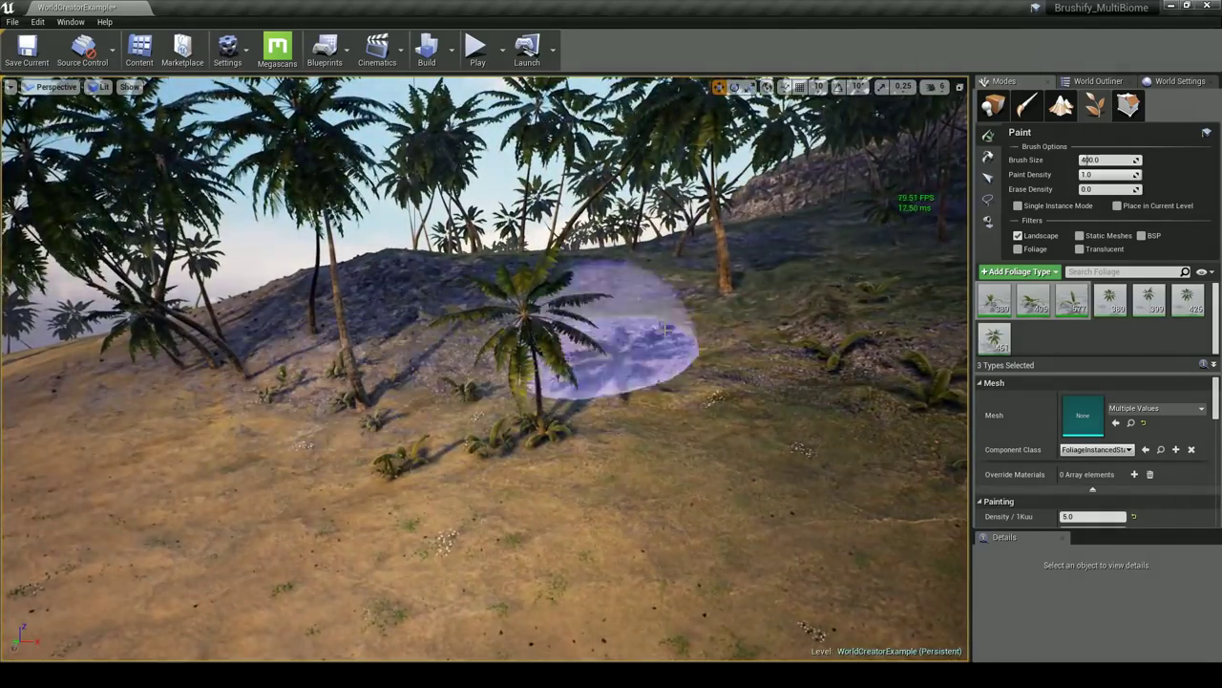
{"action": "left_click_drag", "start_coordinate": [666, 330], "coordinate": [468, 327]}
{"action": "right_click_drag", "start_coordinate": [570, 336], "coordinate": [440, 337]}
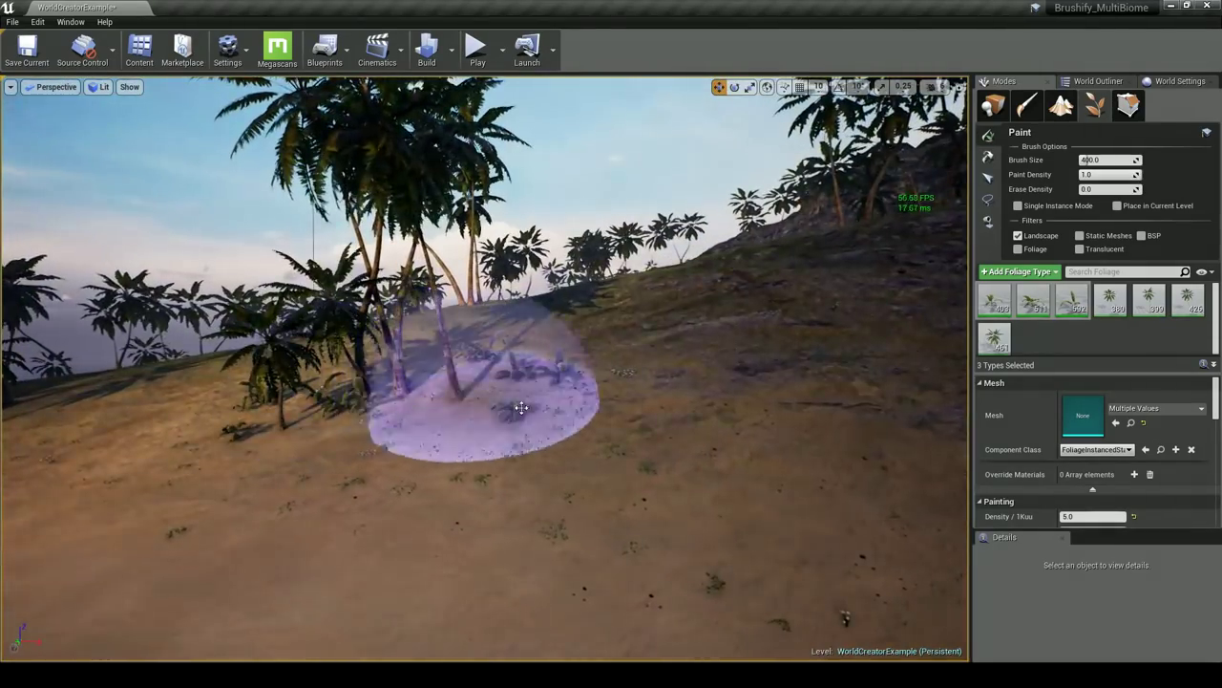
{"action": "left_click_drag", "start_coordinate": [521, 407], "coordinate": [635, 373]}
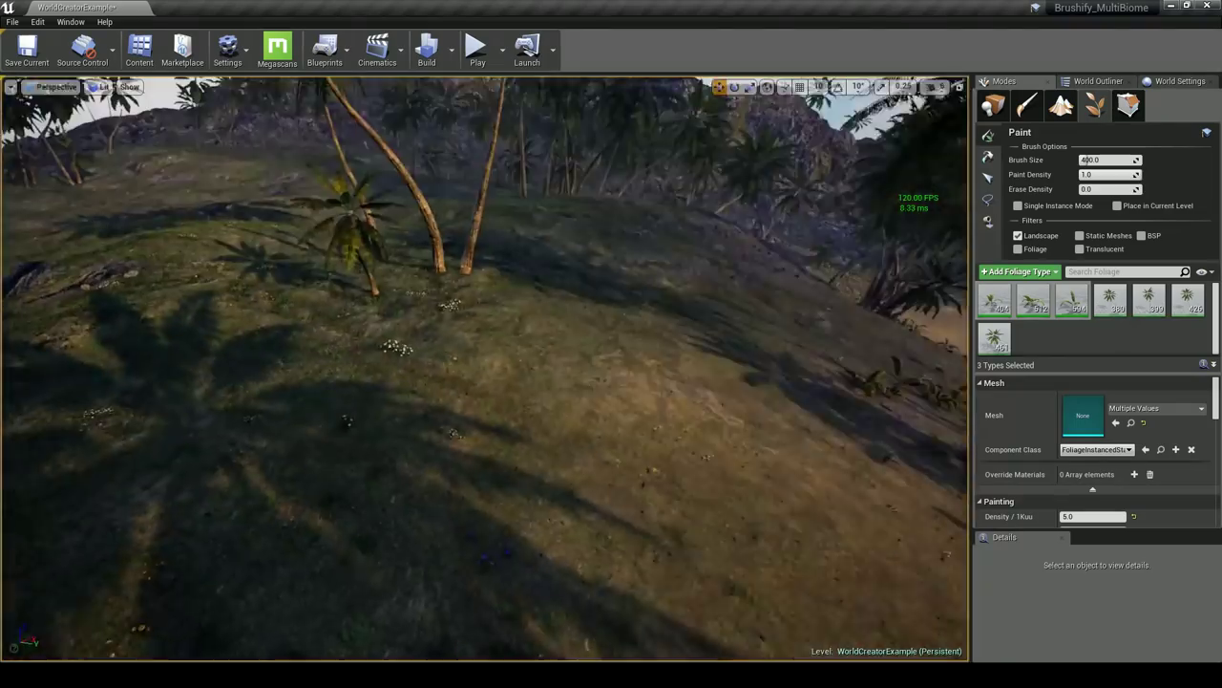
Paint more undergrowth around the palms on the grassy hilltop and the shaded slope near the water
{"action": "right_click_drag", "start_coordinate": [477, 363], "coordinate": [478, 329]}
{"action": "left_click_drag", "start_coordinate": [411, 329], "coordinate": [287, 243]}
{"action": "right_click_drag", "start_coordinate": [594, 335], "coordinate": [594, 304]}
{"action": "right_click_drag", "start_coordinate": [551, 449], "coordinate": [458, 530]}
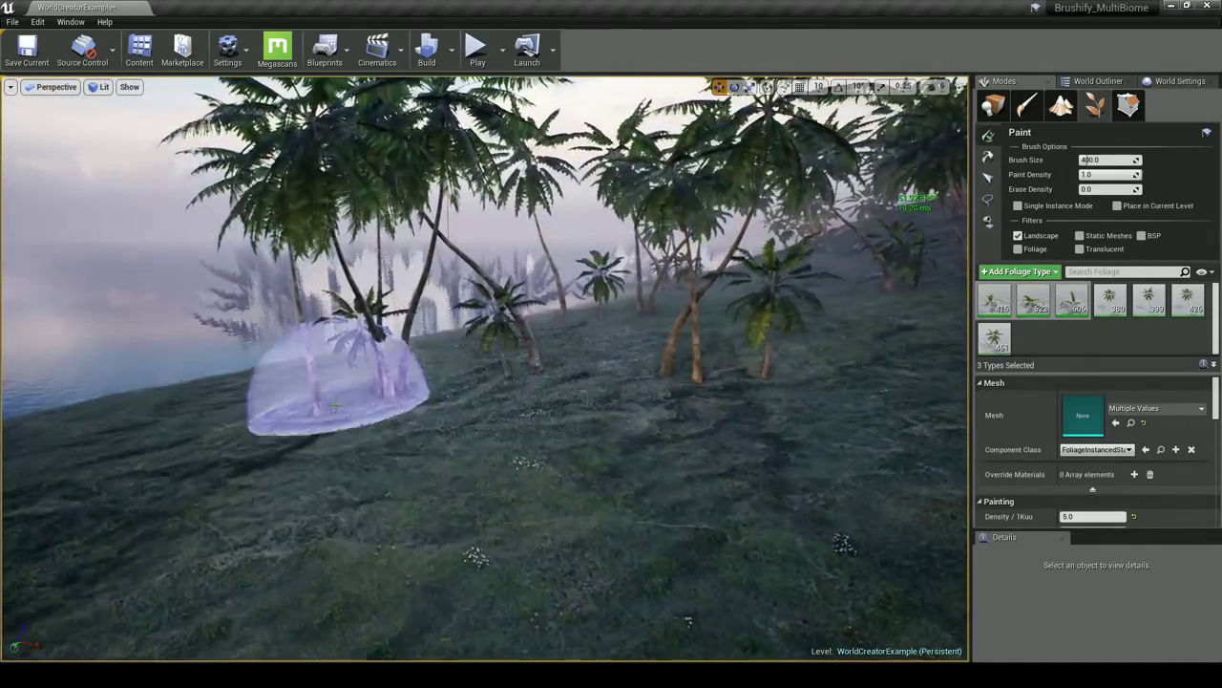
{"action": "left_click_drag", "start_coordinate": [335, 406], "coordinate": [485, 367]}
{"action": "left_click_drag", "start_coordinate": [666, 382], "coordinate": [752, 384]}
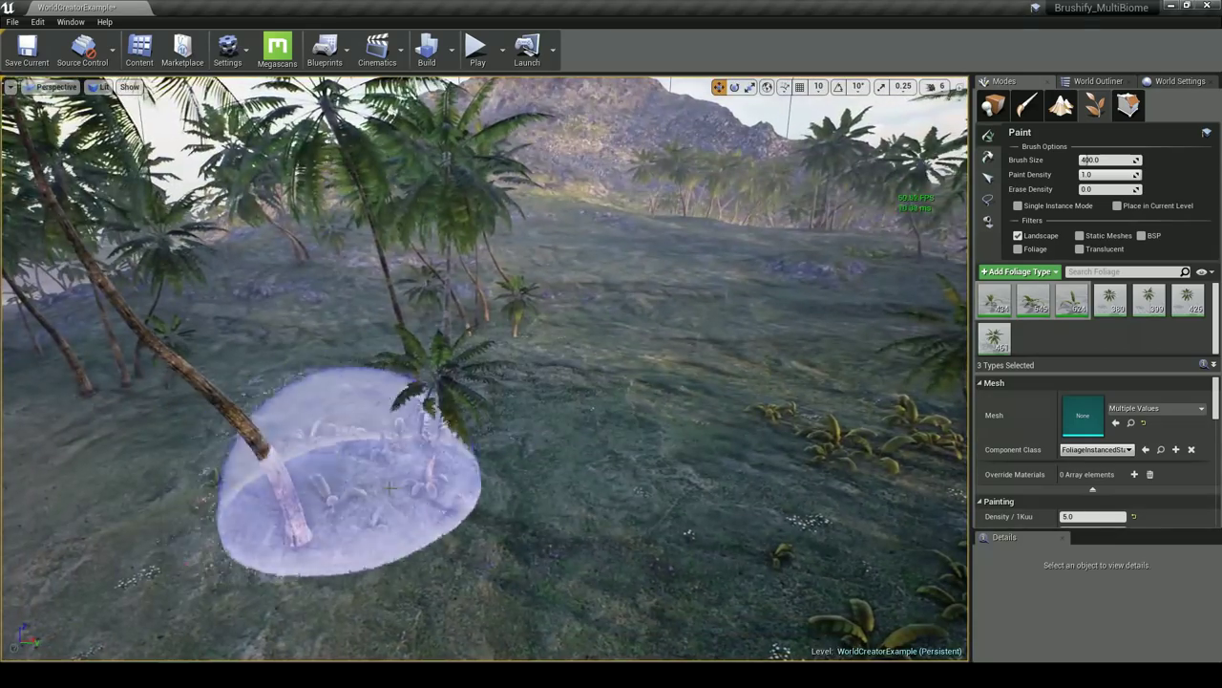
{"action": "mouse_move", "coordinate": [479, 349]}
{"action": "left_mouse_down"}
{"action": "mouse_move", "coordinate": [437, 380]}
{"action": "mouse_move", "coordinate": [127, 373]}
{"action": "left_mouse_up"}
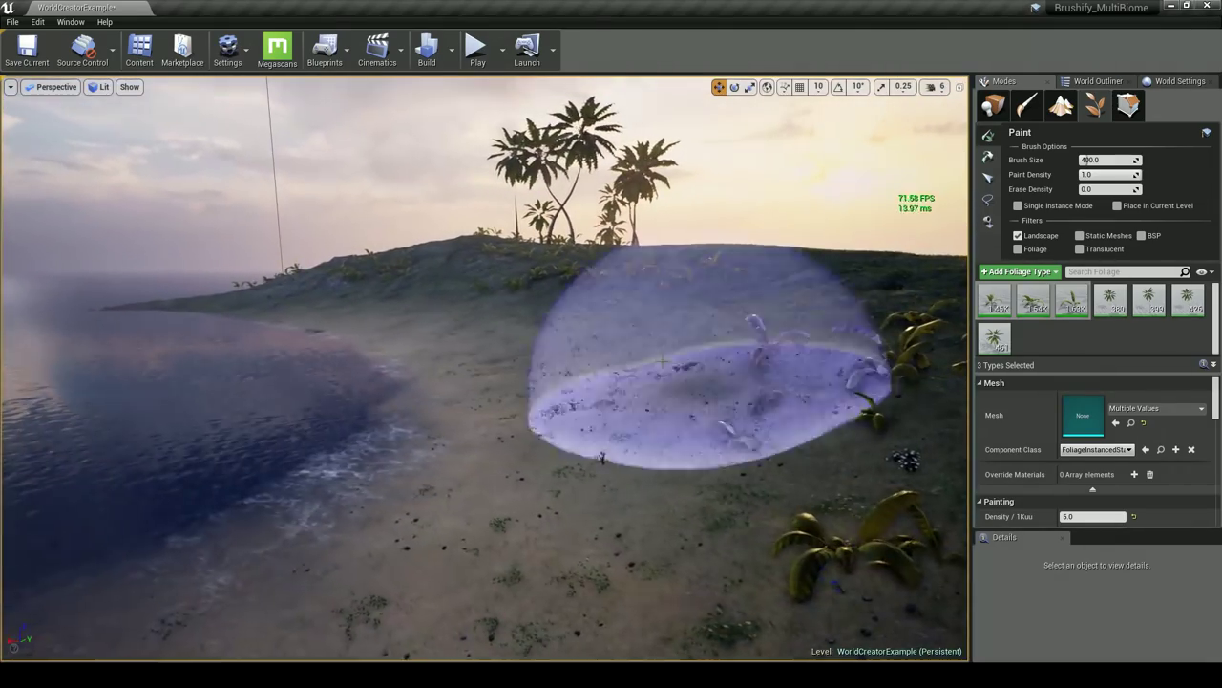
Play the level, run the character through the painted vegetation, and return to the editor to inspect the palms
{"action": "left_click", "coordinate": [477, 47]}
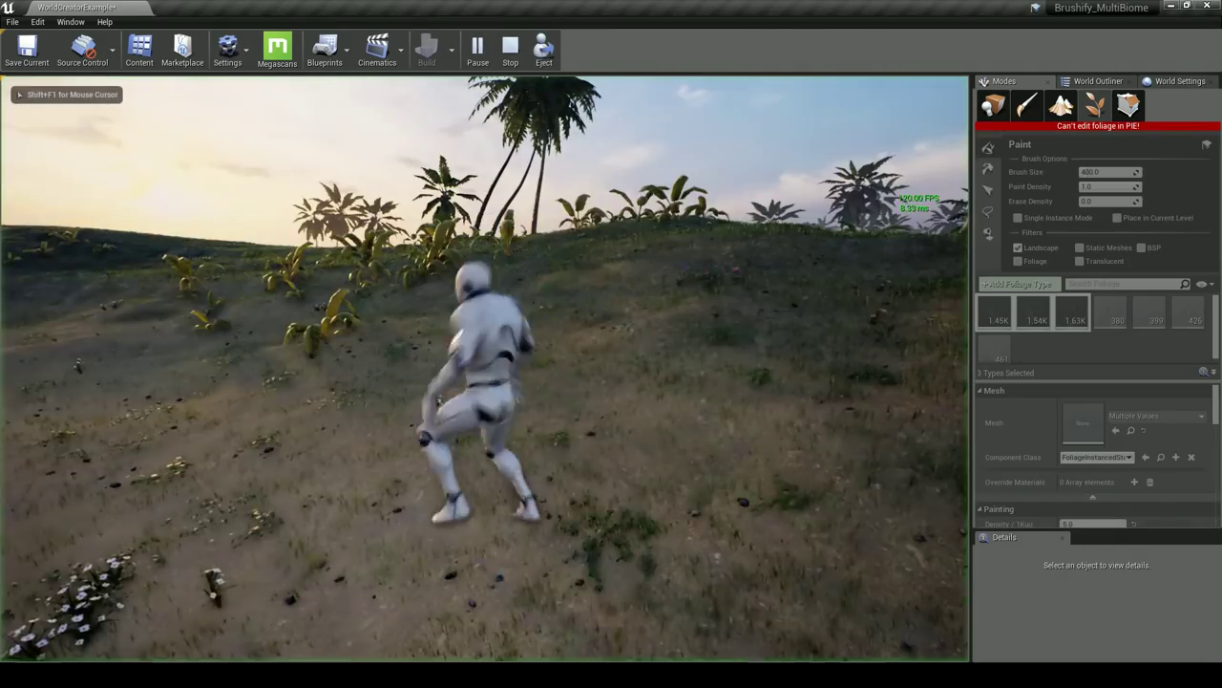
{"action": "key", "text": "w"}
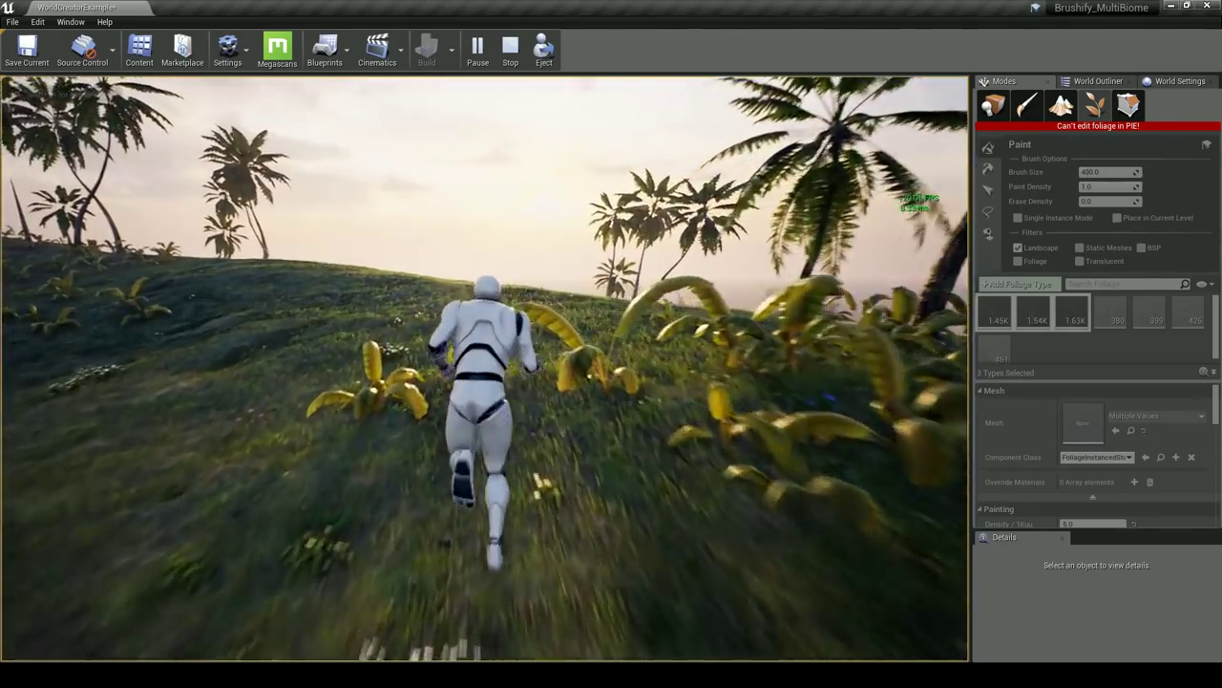
{"action": "key", "text": "w"}
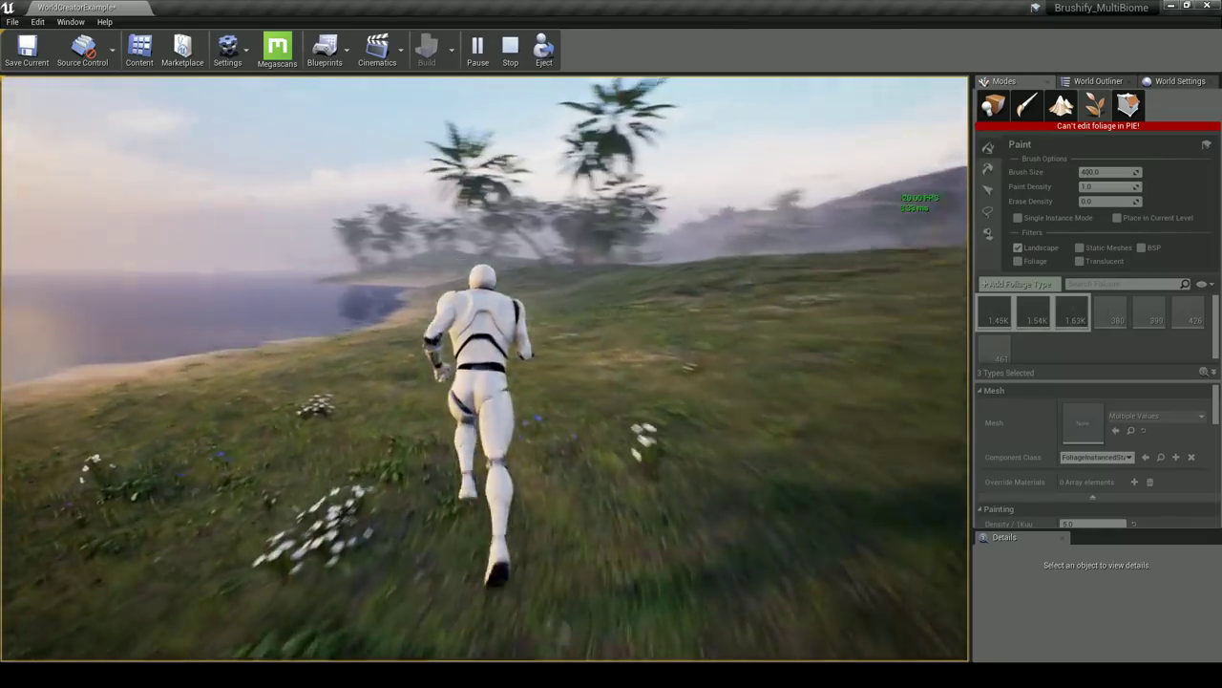
{"action": "key", "text": "Escape"}
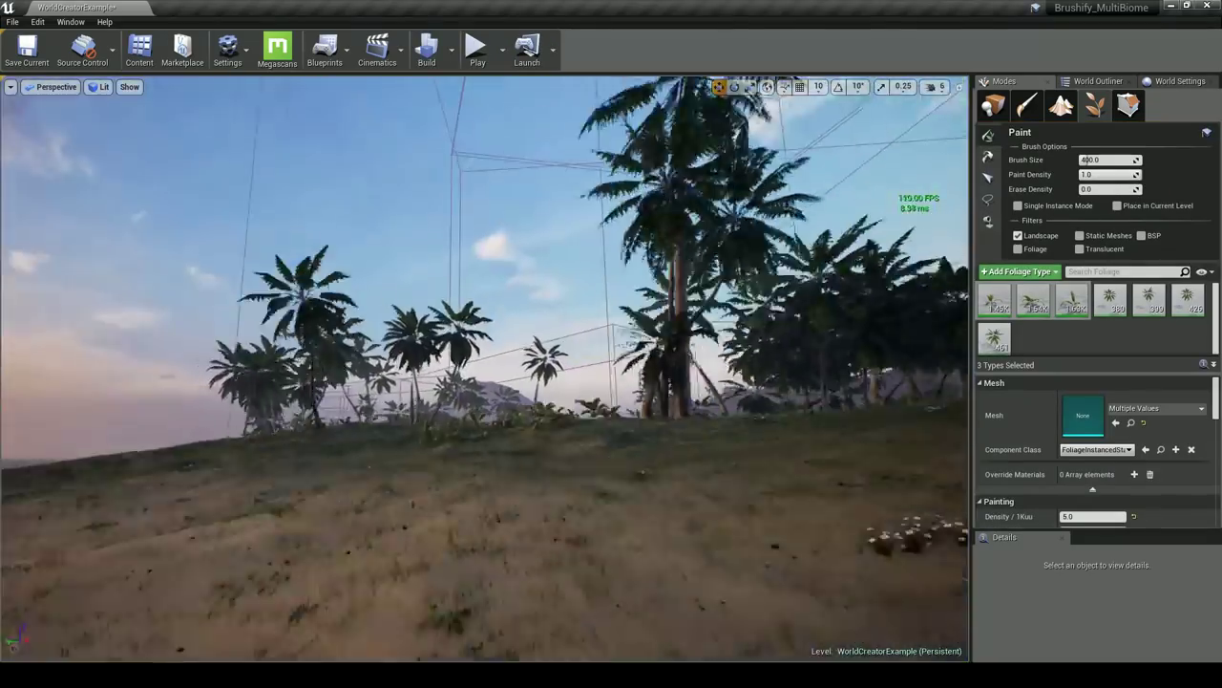
{"action": "key", "text": "w"}
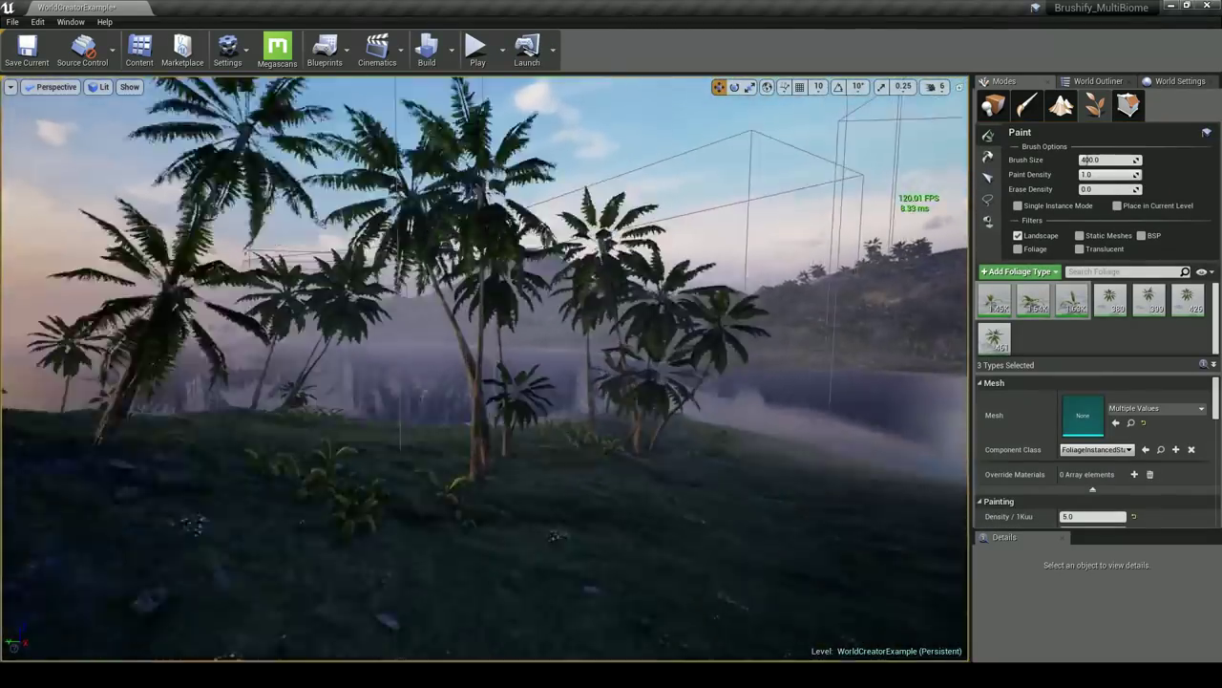
Play the level from the grassy hilltop and run the character past the palms toward the water
{"action": "right_click", "coordinate": [828, 255]}
{"action": "left_click", "coordinate": [880, 474]}
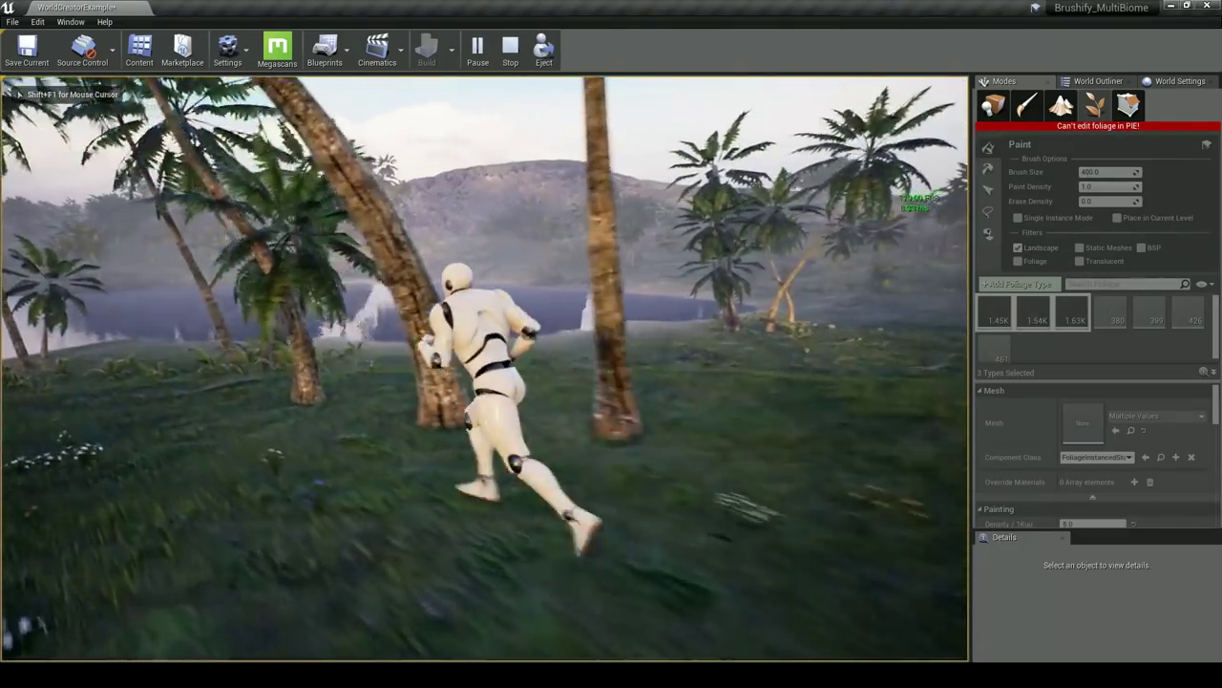
{"action": "key", "text": "w"}
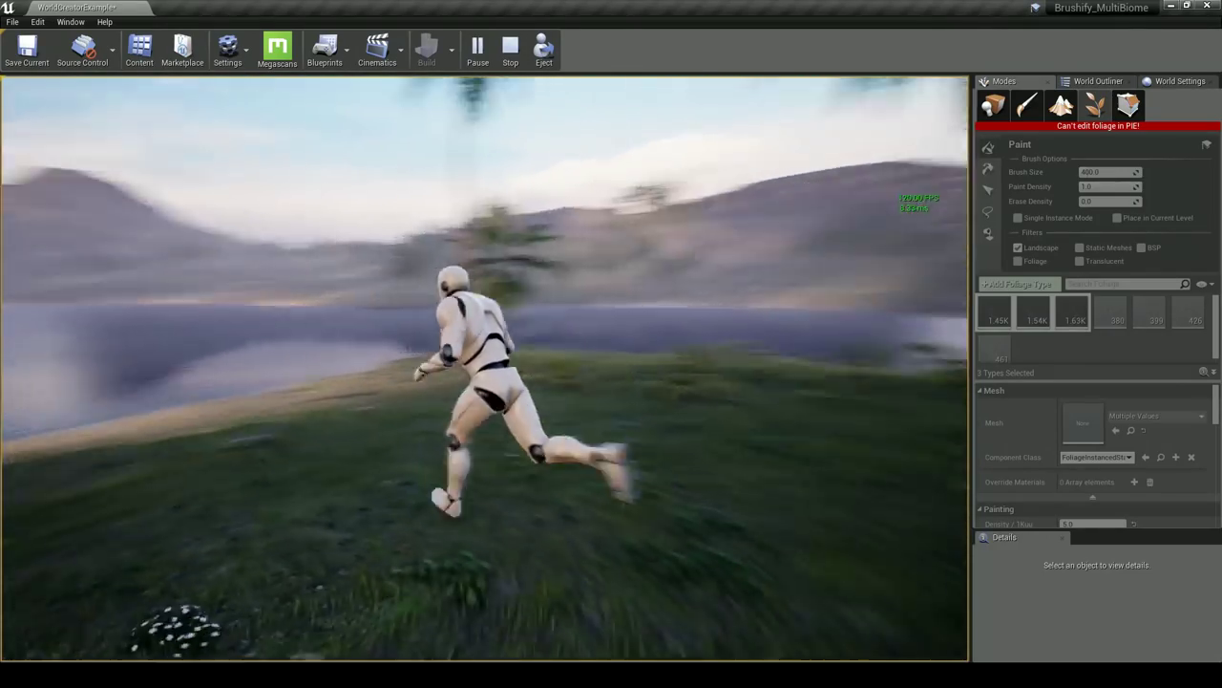
{"action": "key", "text": "Escape"}
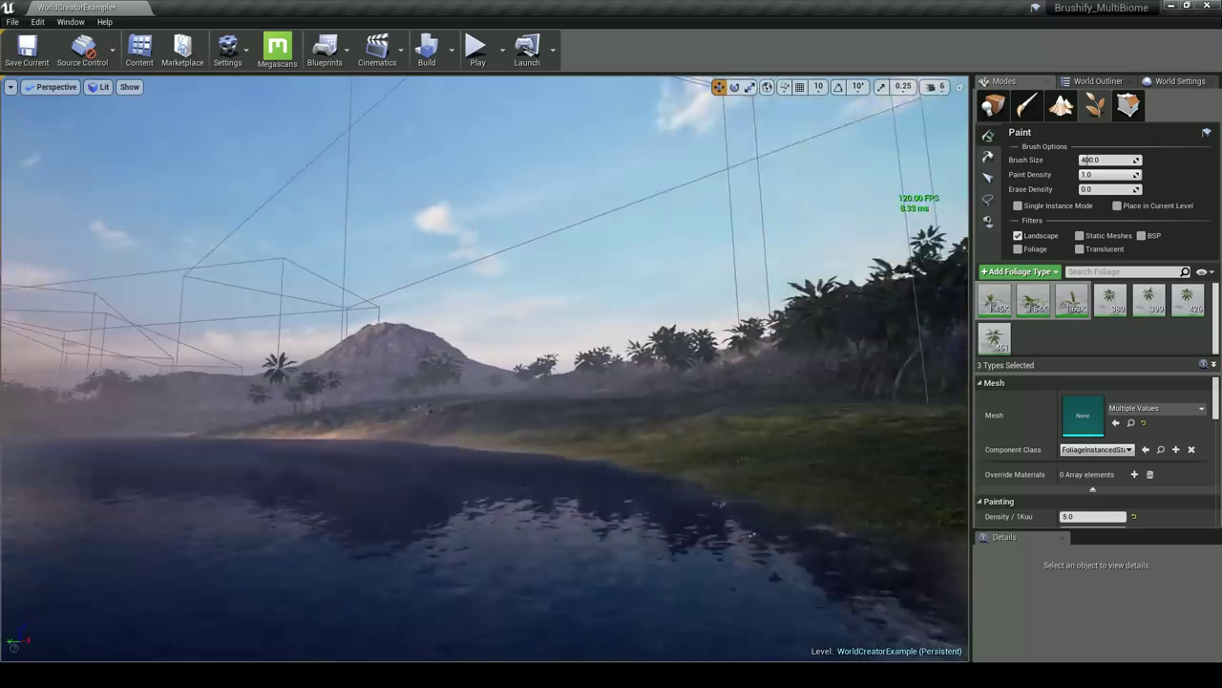
Play from the grassy slope above the shoreline, run the character through the banana plants and palms, and stop the session
{"action": "key", "text": "w"}
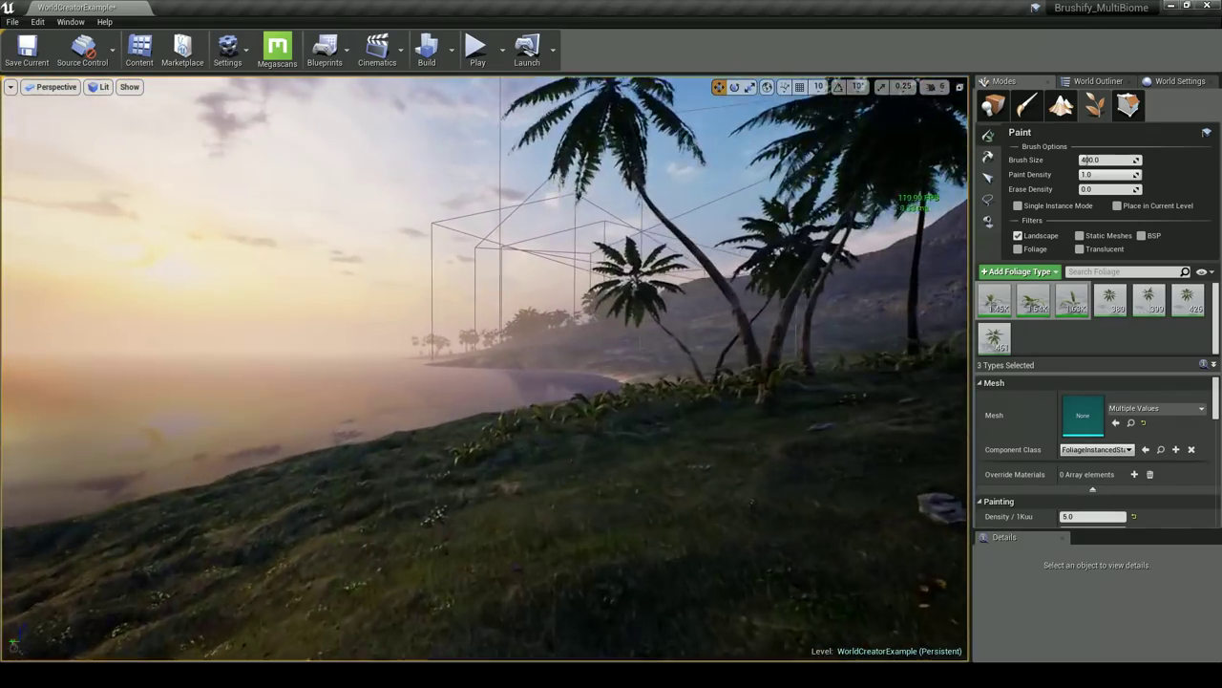
{"action": "key", "text": "w"}
{"action": "right_click", "coordinate": [614, 275]}
{"action": "left_click", "coordinate": [478, 50]}
{"action": "key", "text": "w"}
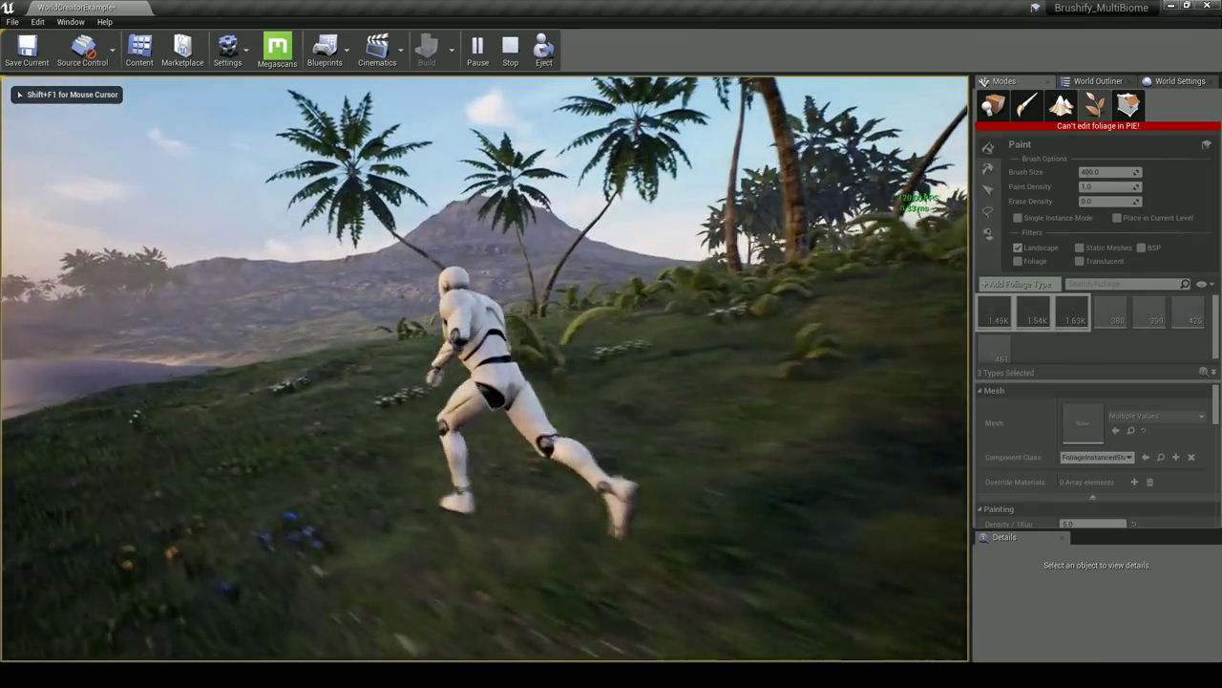
{"action": "key", "text": "w"}
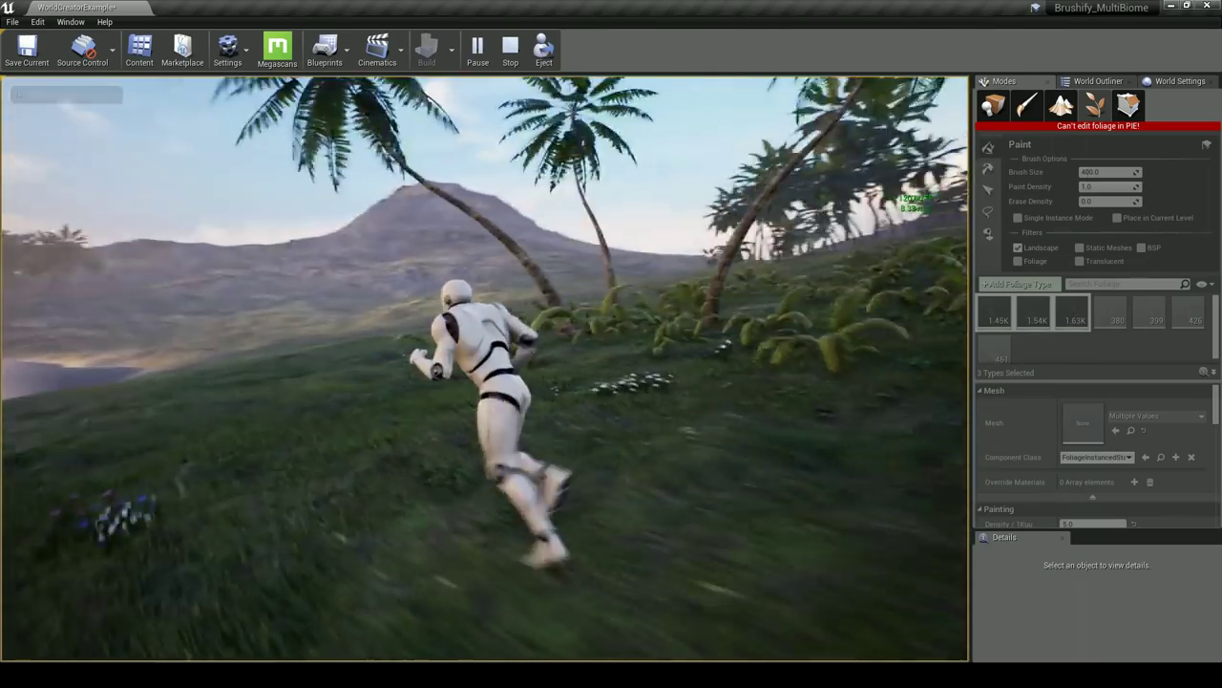
{"action": "key", "text": "w"}
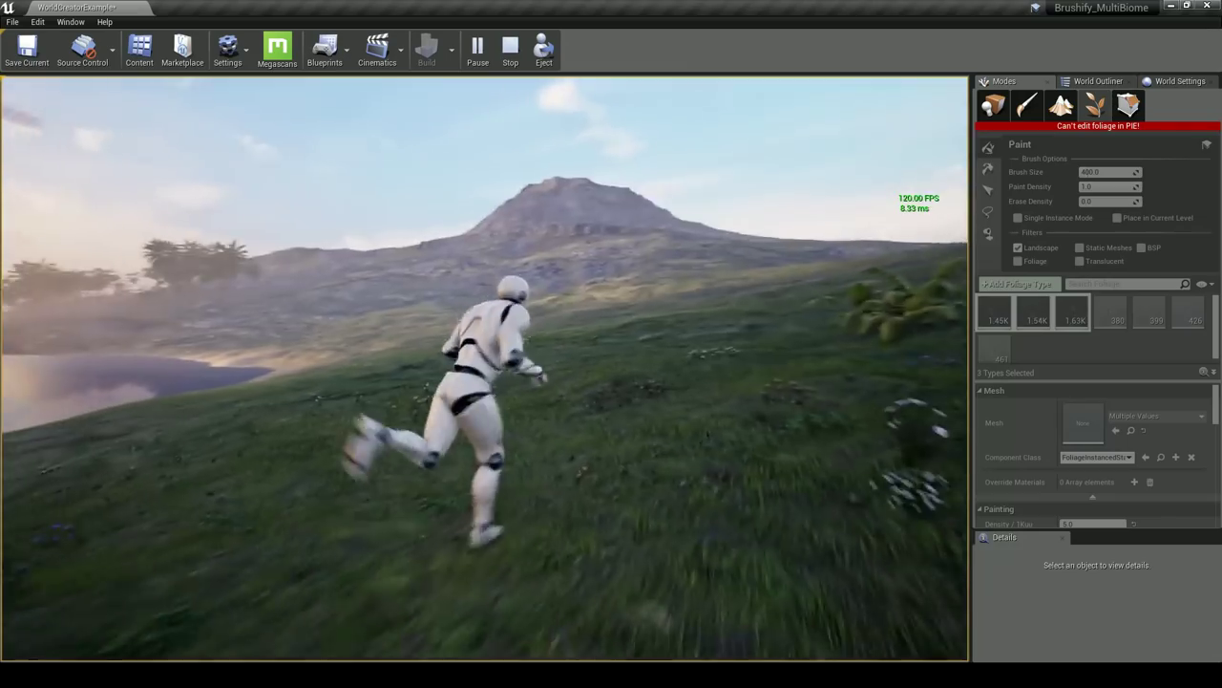
{"action": "key", "text": "Escape"}
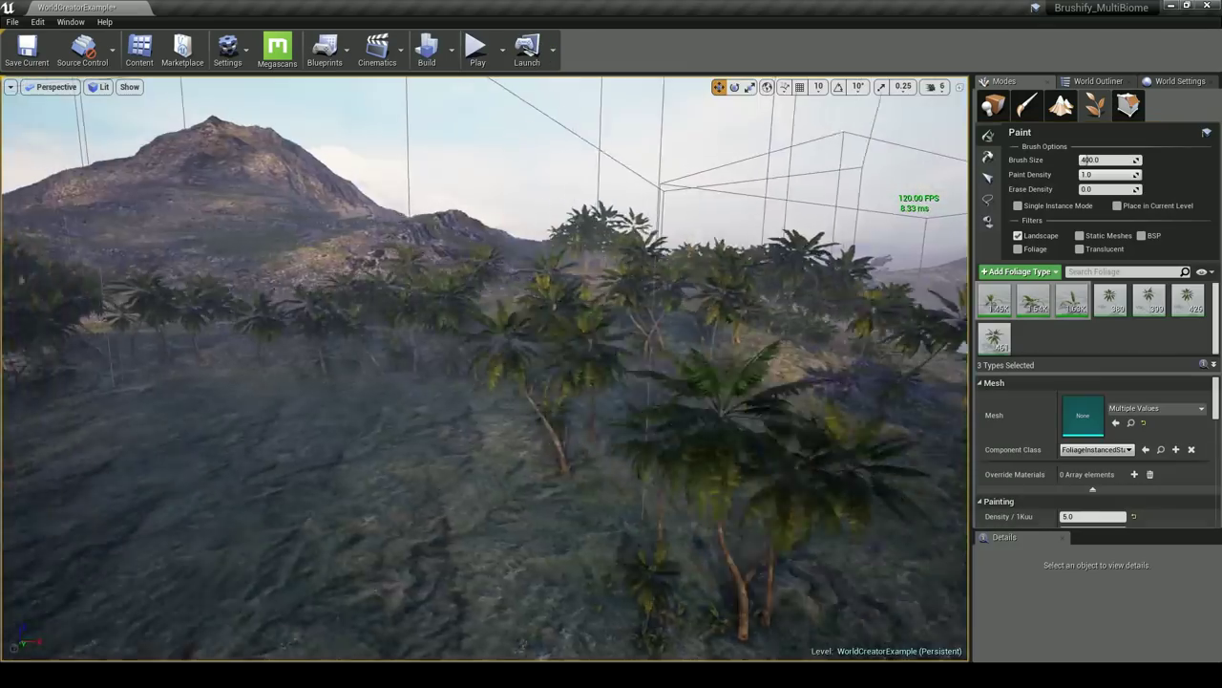
Frame a low view along the curved sandy beach, with leaning palms on one side and the sea on the other
{"action": "key", "text": "s"}
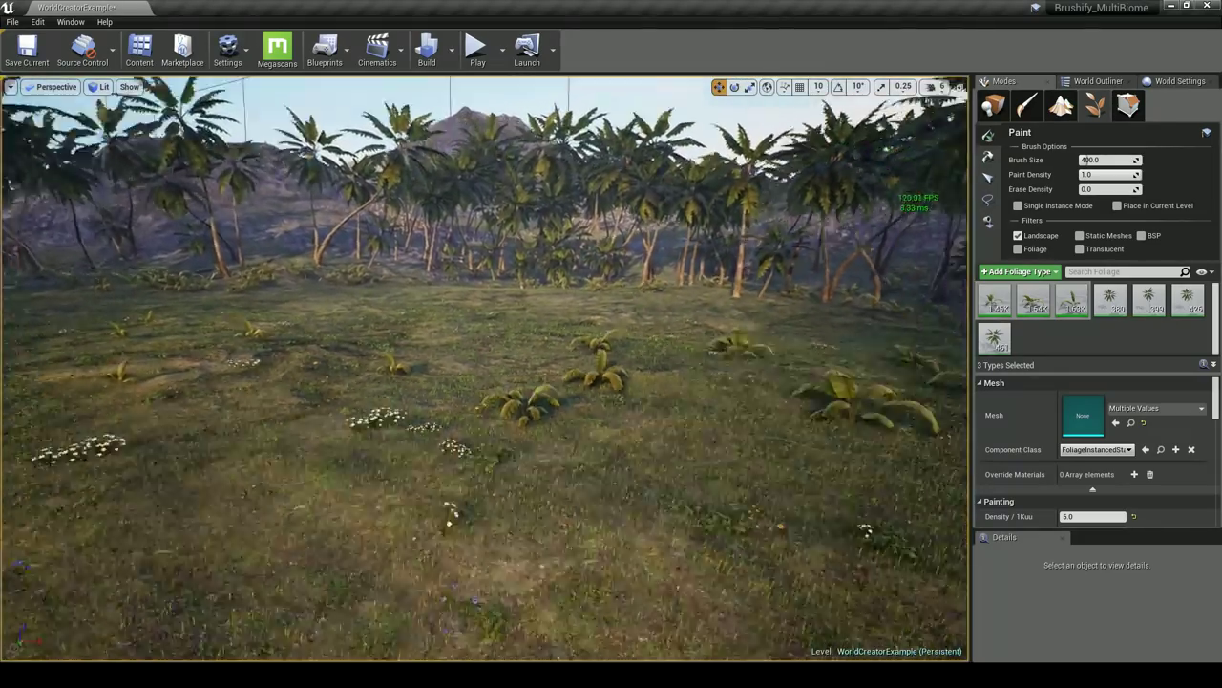
{"action": "key", "text": "a"}
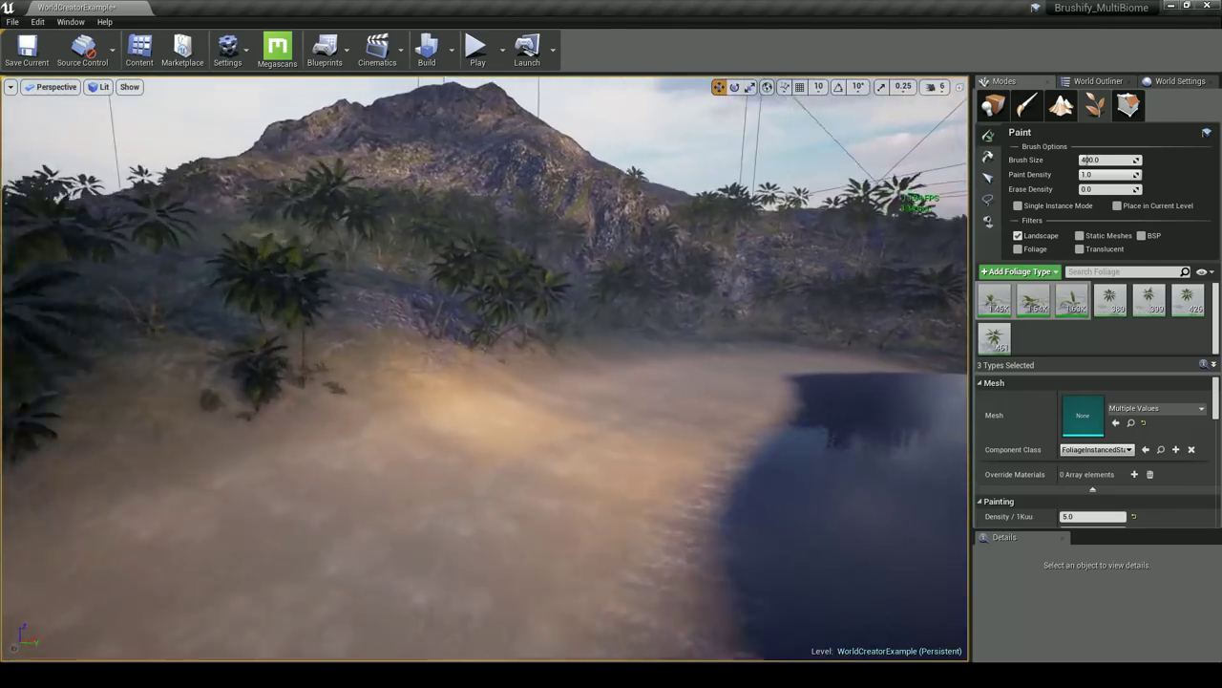
{"action": "right_click", "coordinate": [896, 302]}
{"action": "key", "text": "s"}
{"action": "right_click_drag", "start_coordinate": [847, 308], "coordinate": [824, 310]}
{"action": "key", "text": "s"}
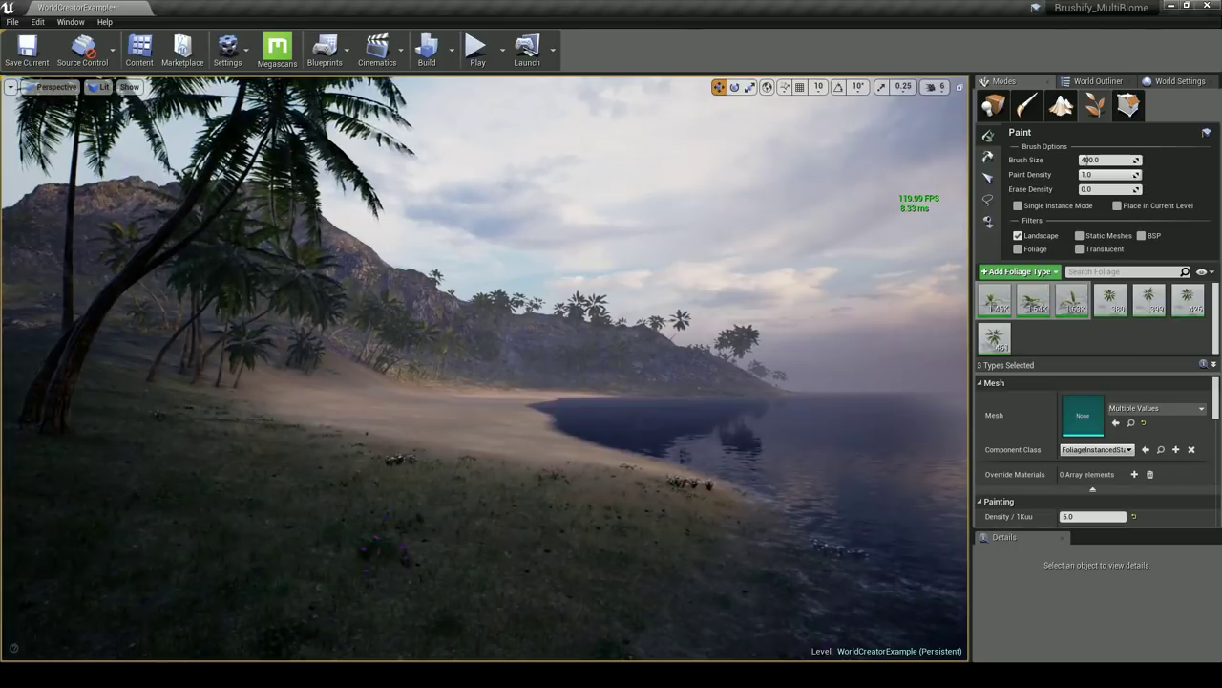
{"action": "right_click_drag", "start_coordinate": [581, 310], "coordinate": [608, 301]}
{"action": "key", "text": "q"}
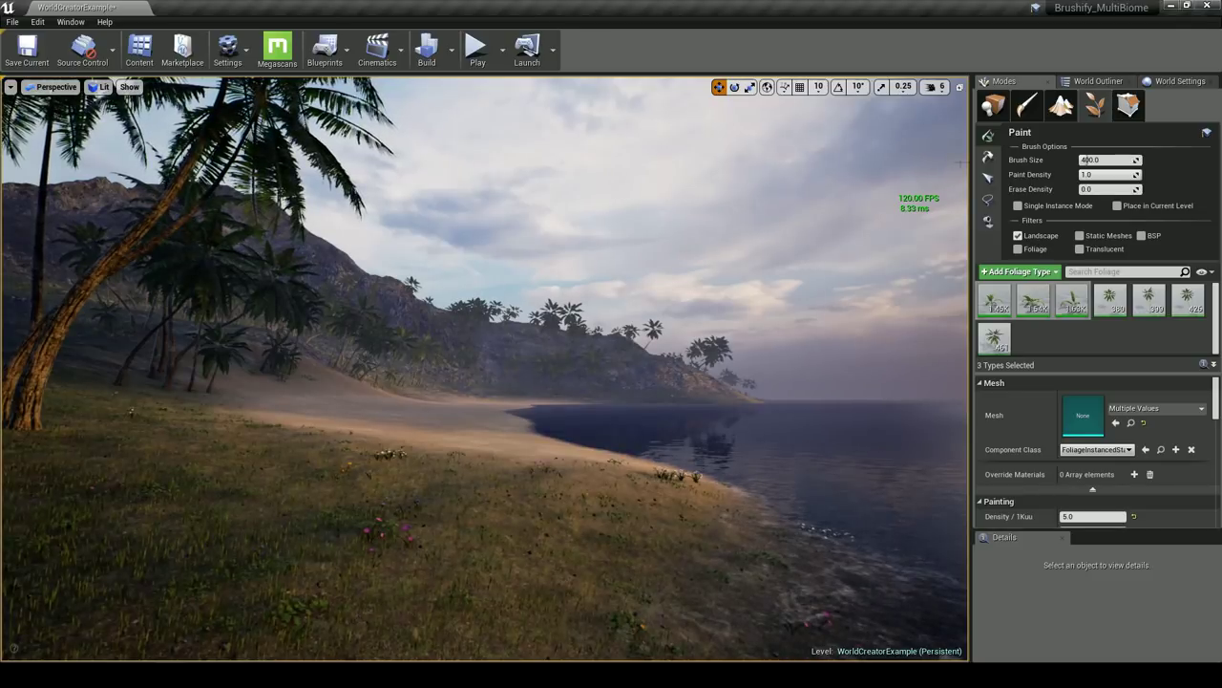
Save the beach view as Bookmark 1 and test it by jumping to Bookmark 2 and back
{"action": "left_click", "coordinate": [10, 87]}
{"action": "mouse_move", "coordinate": [77, 285]}
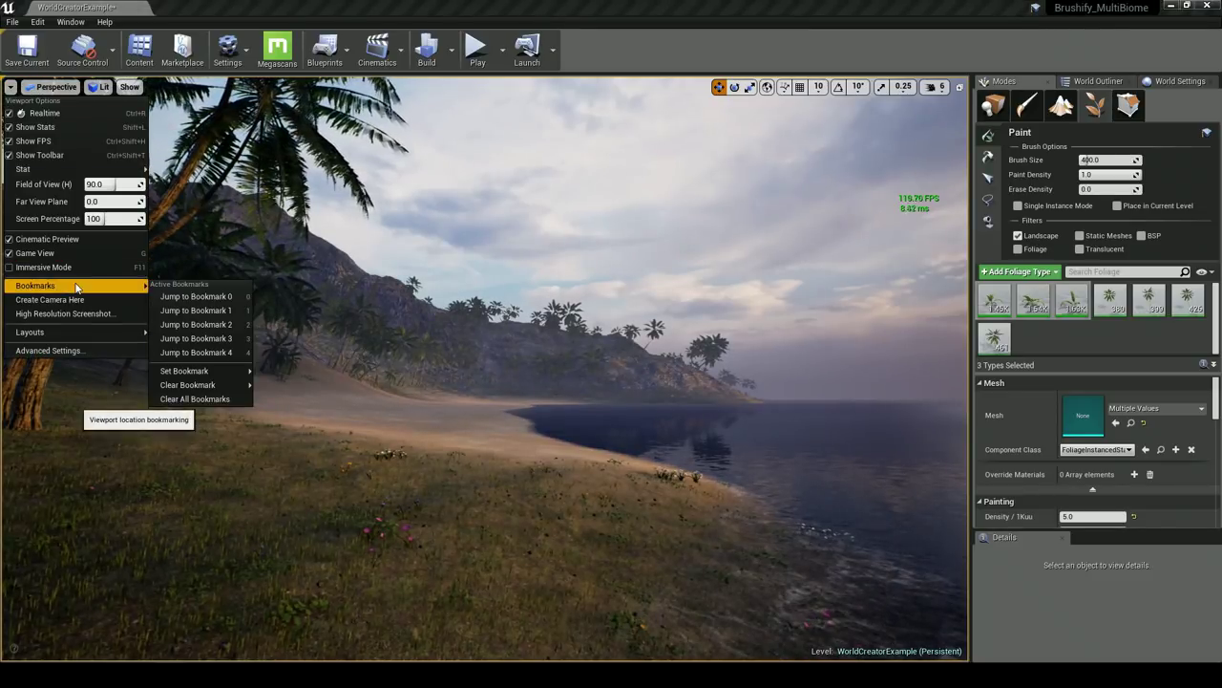
{"action": "mouse_move", "coordinate": [190, 370]}
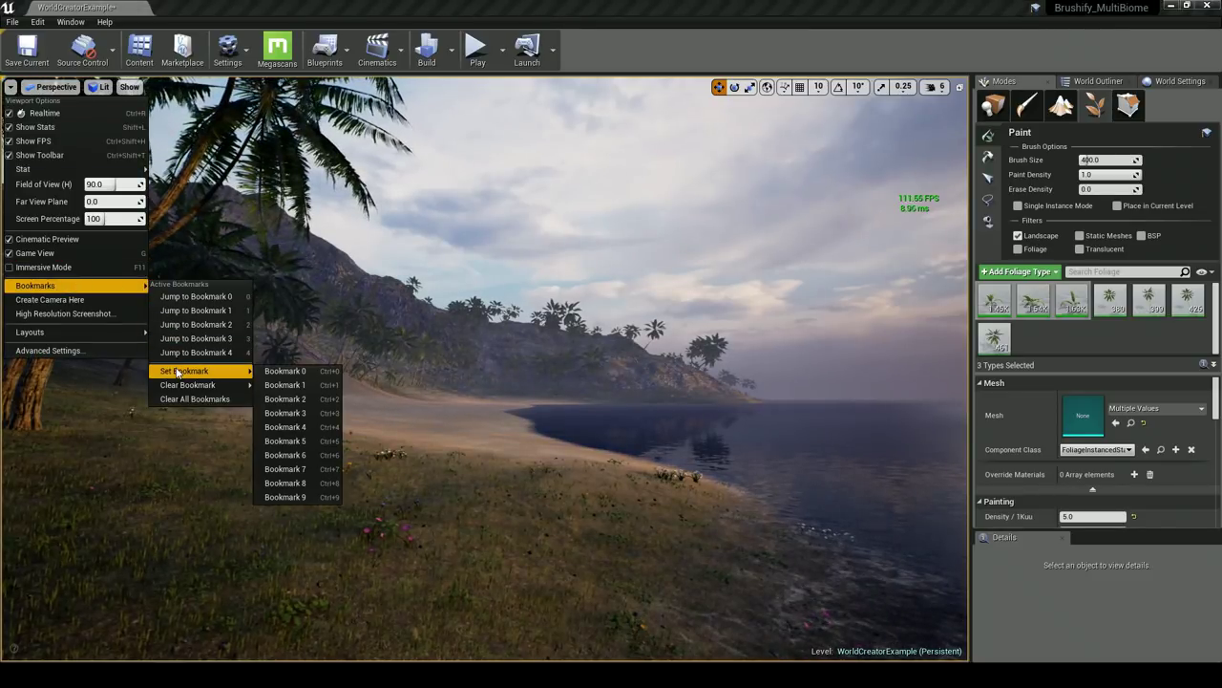
{"action": "left_click", "coordinate": [290, 386]}
{"action": "key", "text": "2"}
{"action": "key", "text": "1"}
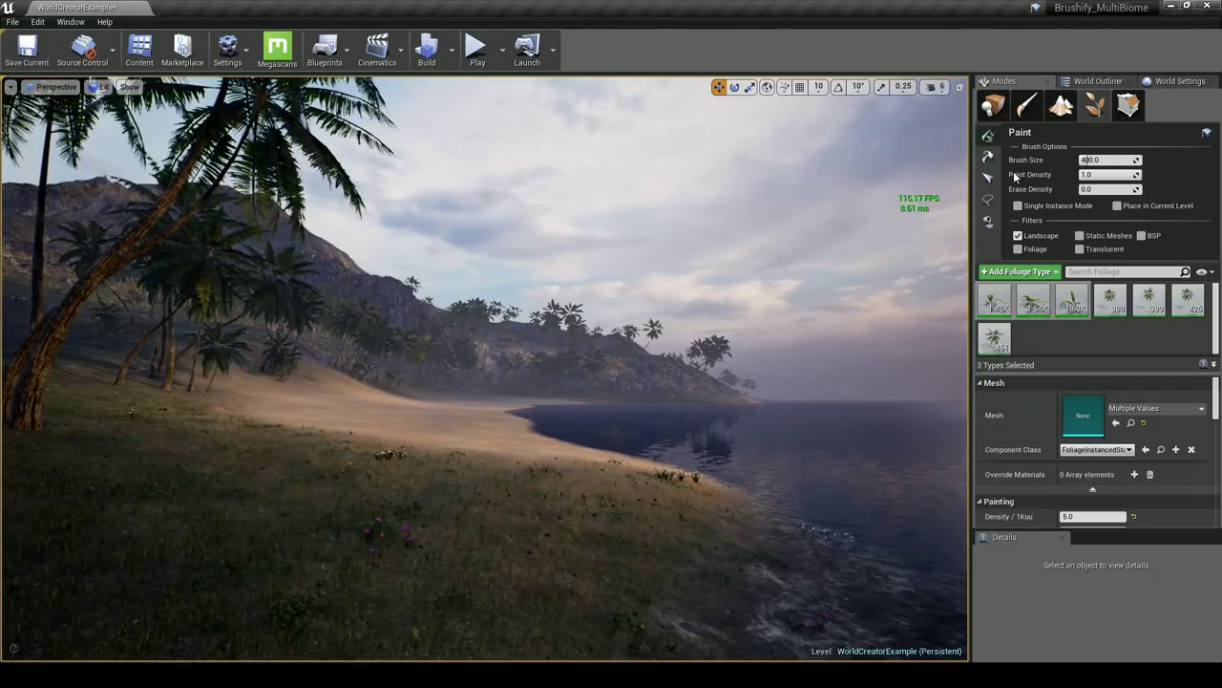
Select the leaning foreground palm, move it closer to the beach and rotate it more upright
{"action": "left_click", "coordinate": [987, 178]}
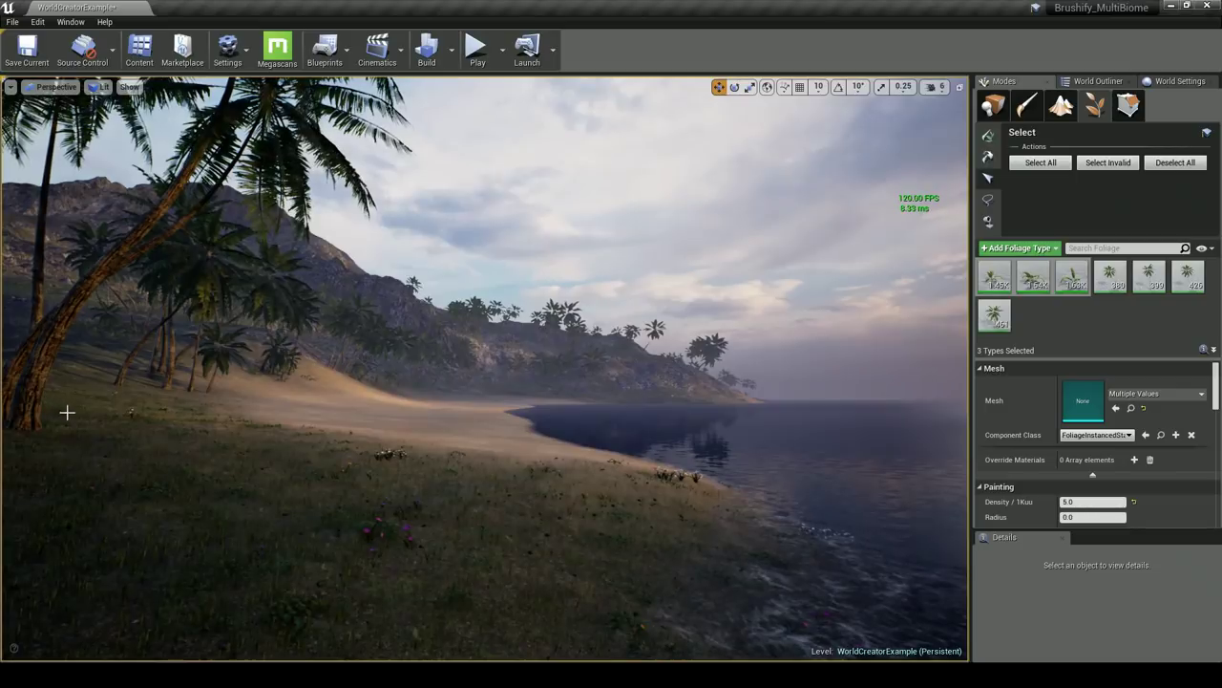
{"action": "left_click", "coordinate": [34, 406]}
{"action": "left_click_drag", "start_coordinate": [61, 430], "coordinate": [143, 411]}
{"action": "key", "text": "e"}
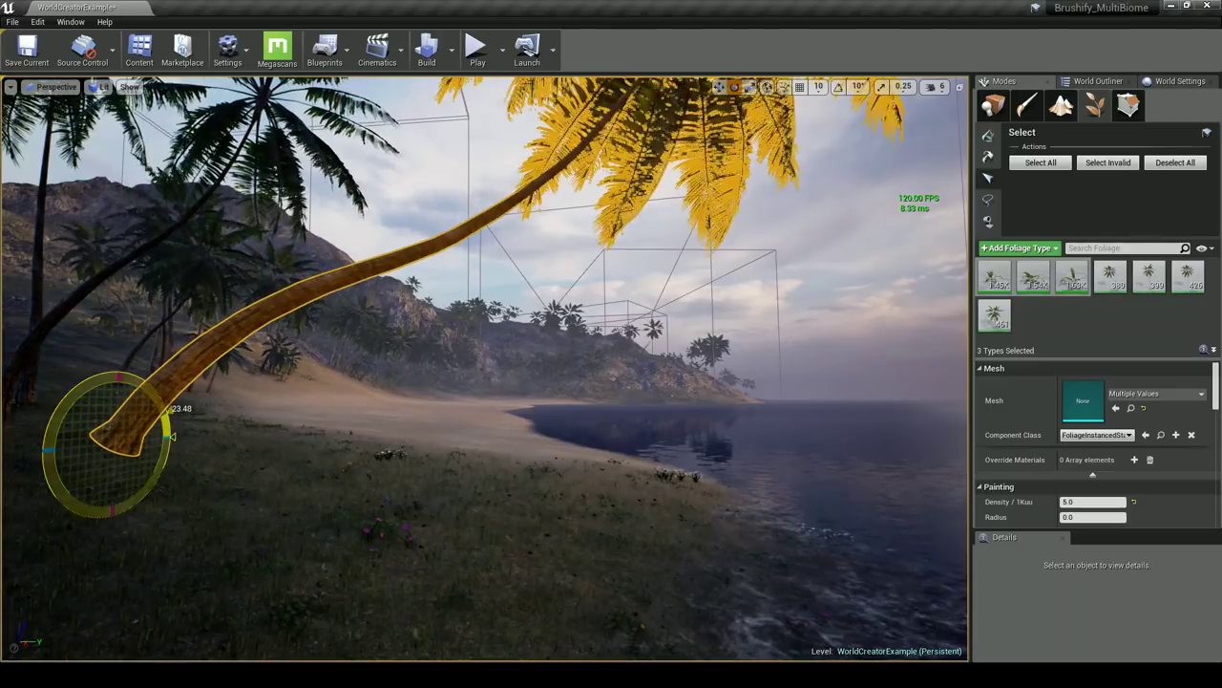
{"action": "key", "text": "w"}
Select all seven foliage types and paint a dense cluster of palms and banana plants behind the foreground palm
{"action": "left_click", "coordinate": [987, 135]}
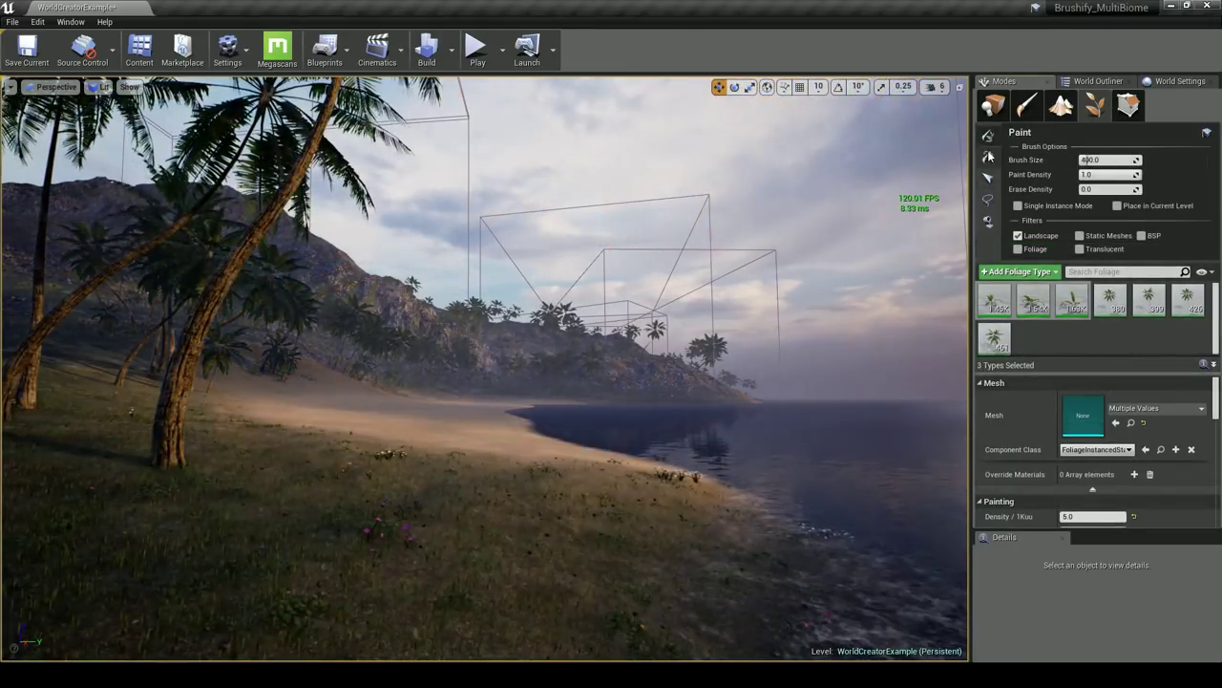
{"action": "left_click", "coordinate": [1109, 299]}
{"action": "key", "text": "ctrl+a"}
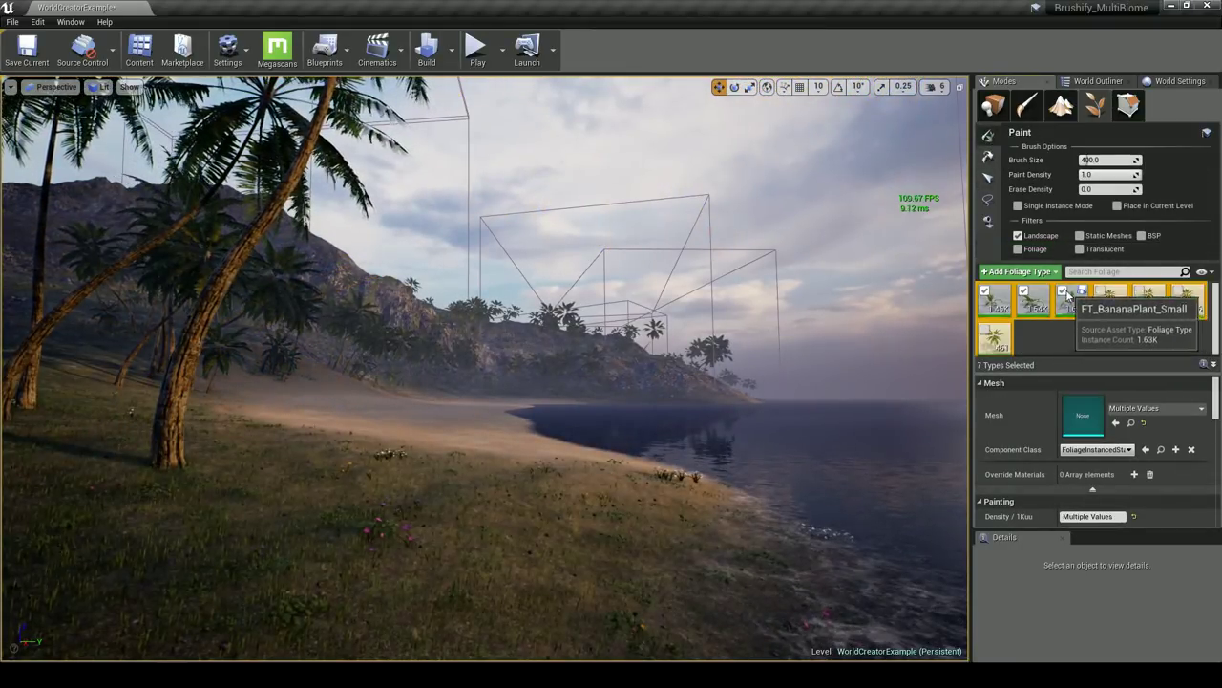
{"action": "mouse_move", "coordinate": [196, 412]}
{"action": "left_mouse_down"}
{"action": "mouse_move", "coordinate": [109, 429]}
{"action": "mouse_move", "coordinate": [136, 361]}
{"action": "mouse_move", "coordinate": [216, 363]}
{"action": "mouse_move", "coordinate": [191, 380]}
{"action": "mouse_move", "coordinate": [305, 359]}
{"action": "mouse_move", "coordinate": [350, 364]}
{"action": "mouse_move", "coordinate": [373, 384]}
{"action": "mouse_move", "coordinate": [404, 374]}
{"action": "mouse_move", "coordinate": [368, 361]}
{"action": "mouse_move", "coordinate": [336, 272]}
{"action": "left_mouse_up"}
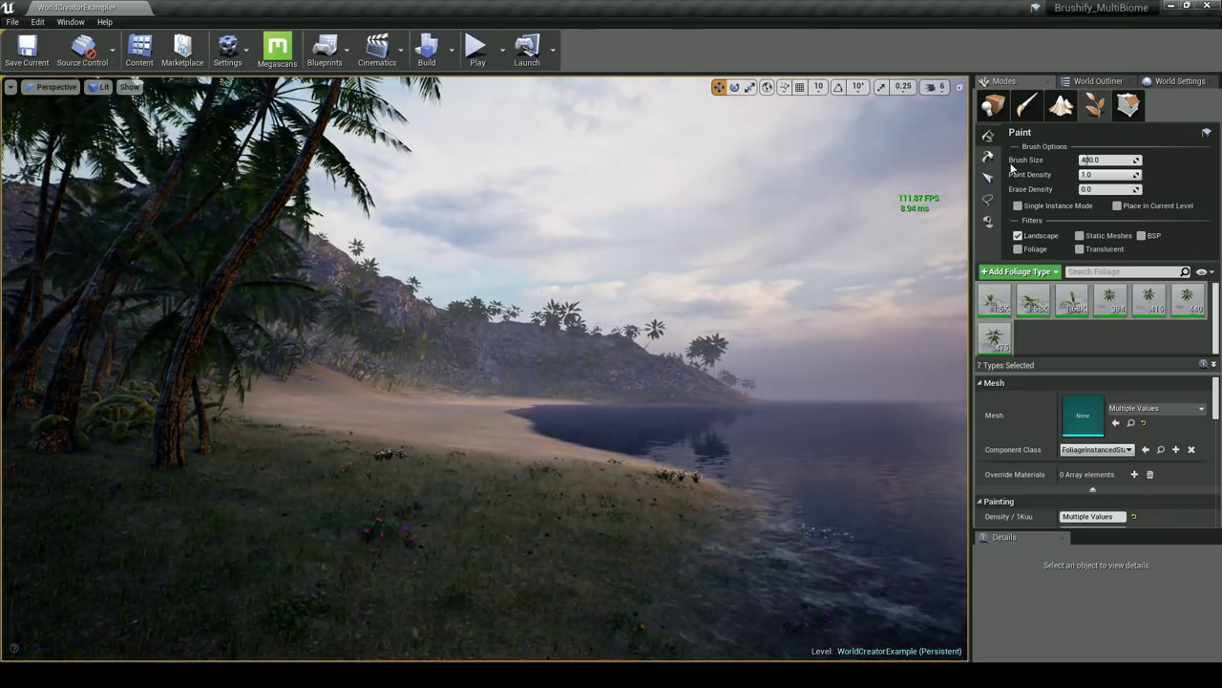
Select the Light Source in the 0_Lighting folder and set its rotation to about 151°, 0° and 14.4°
{"action": "left_click", "coordinate": [993, 105]}
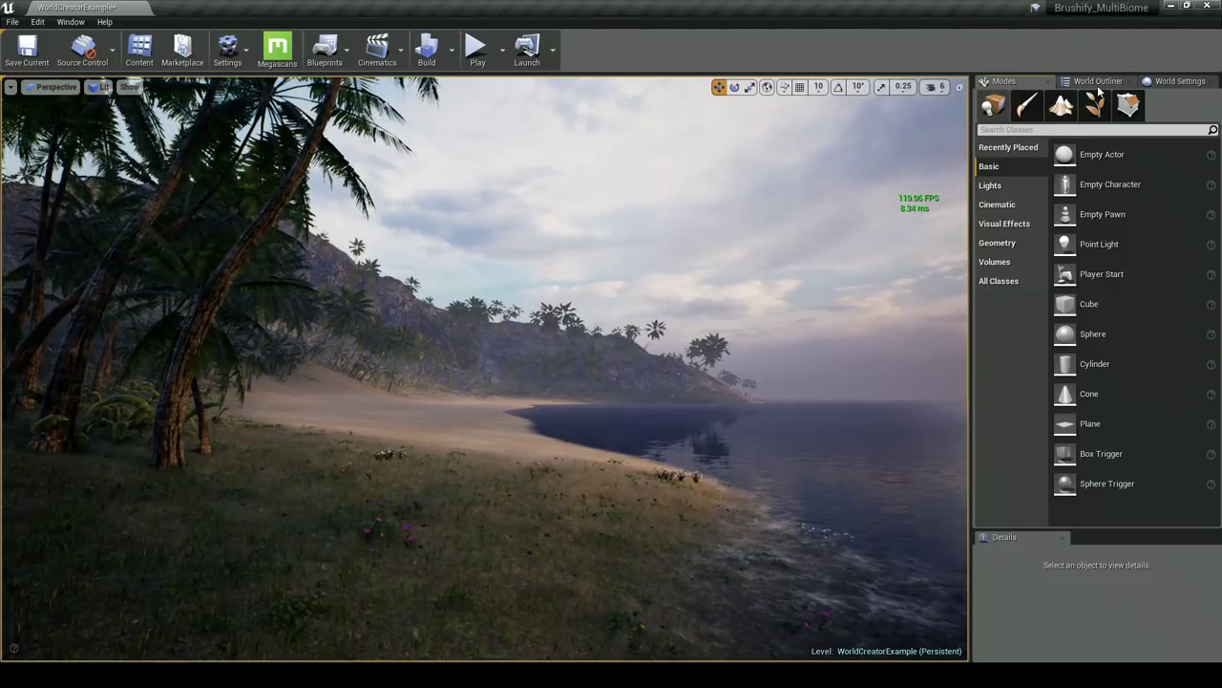
{"action": "left_click", "coordinate": [1096, 81]}
{"action": "left_click", "coordinate": [1049, 175]}
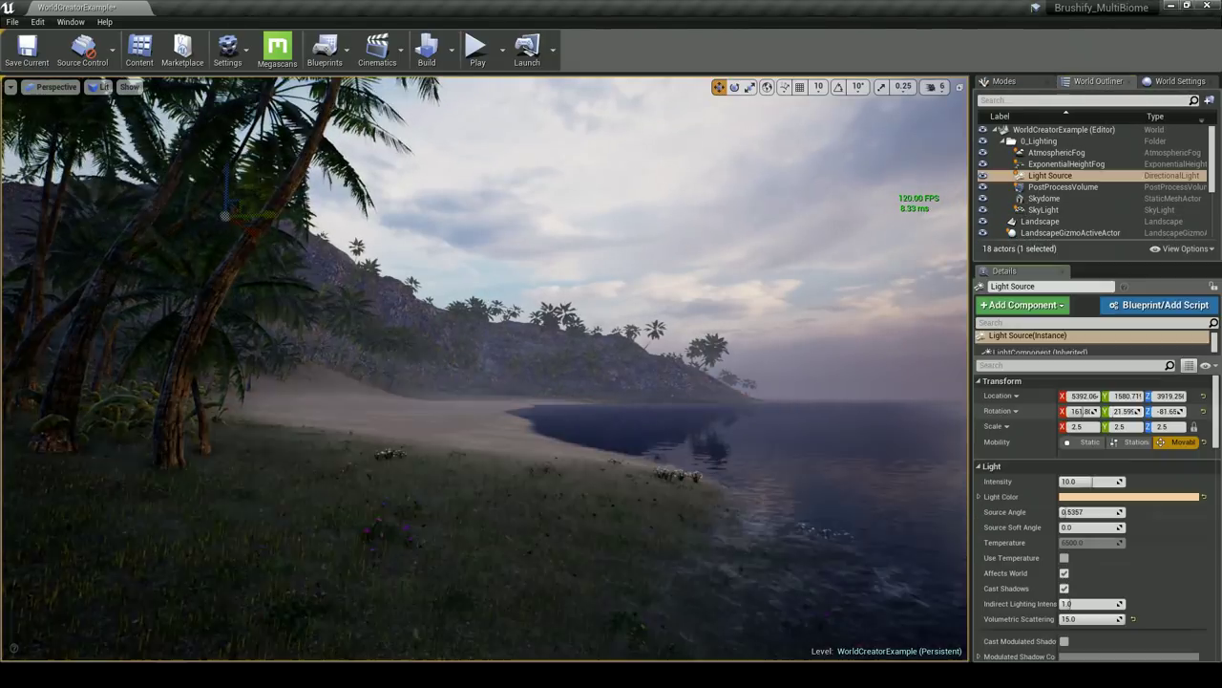
{"action": "left_click_drag", "start_coordinate": [1119, 412], "coordinate": [1166, 411]}
{"action": "left_click_drag", "start_coordinate": [1123, 411], "coordinate": [1109, 411]}
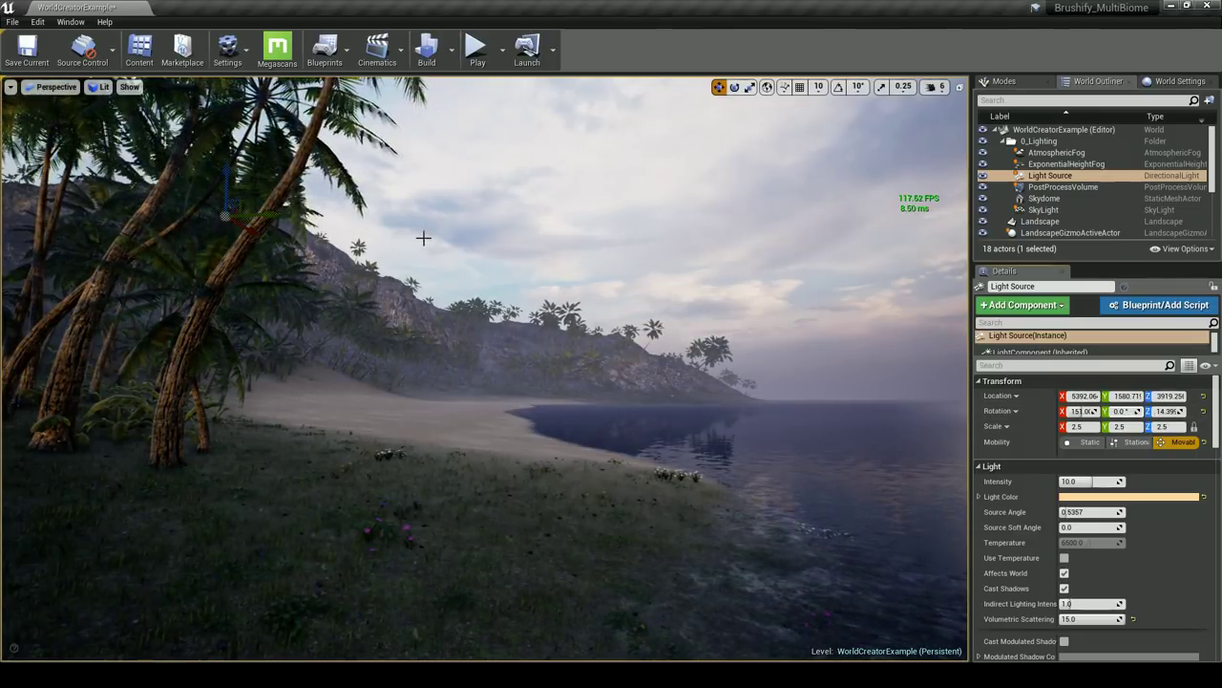
Rotate the Light Source freehand to about 183°, -47.5° and -72.8° so warm sunlight reaches the beach
{"action": "right_click_drag", "start_coordinate": [423, 237], "coordinate": [424, 239]}
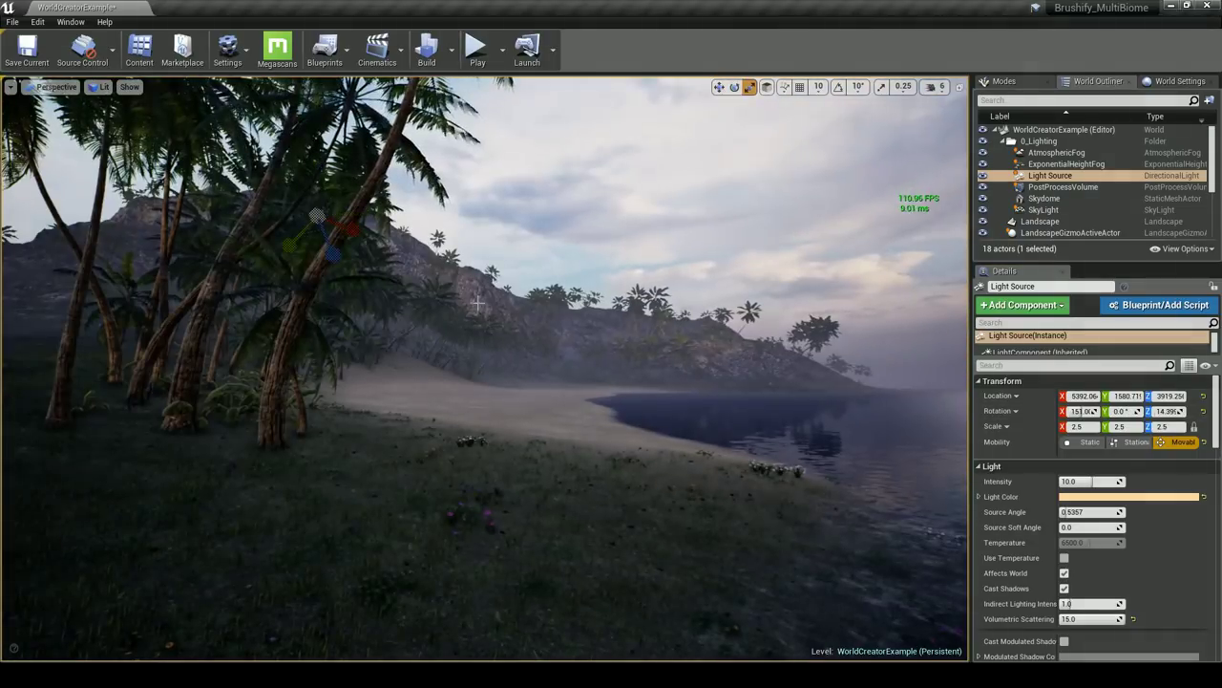
{"action": "left_click_drag", "start_coordinate": [316, 144], "coordinate": [280, 164]}
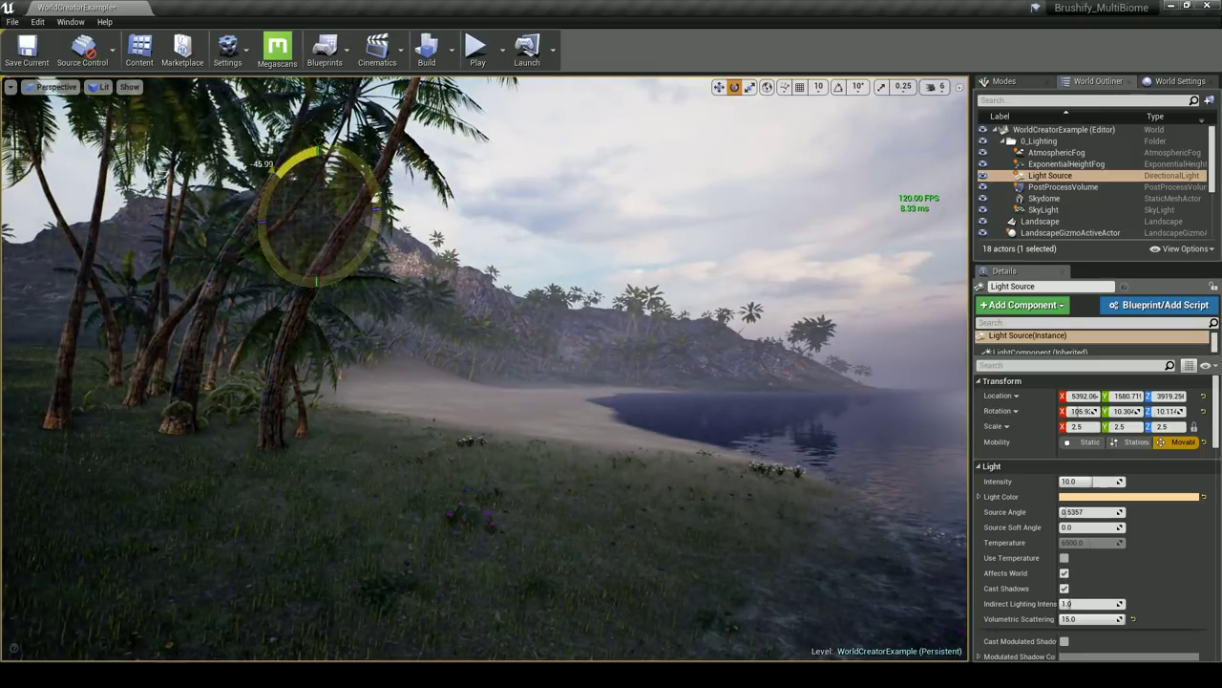
{"action": "left_click_drag", "start_coordinate": [308, 281], "coordinate": [313, 310]}
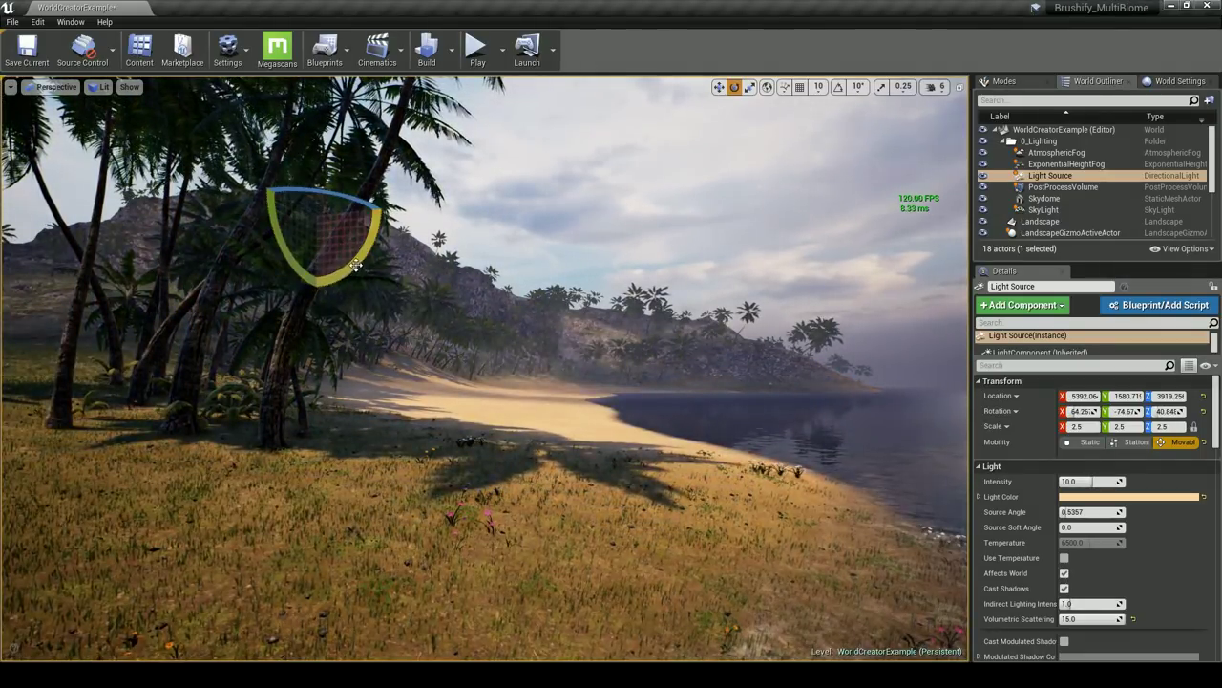
{"action": "left_click_drag", "start_coordinate": [278, 263], "coordinate": [266, 246]}
{"action": "left_click_drag", "start_coordinate": [334, 143], "coordinate": [373, 162]}
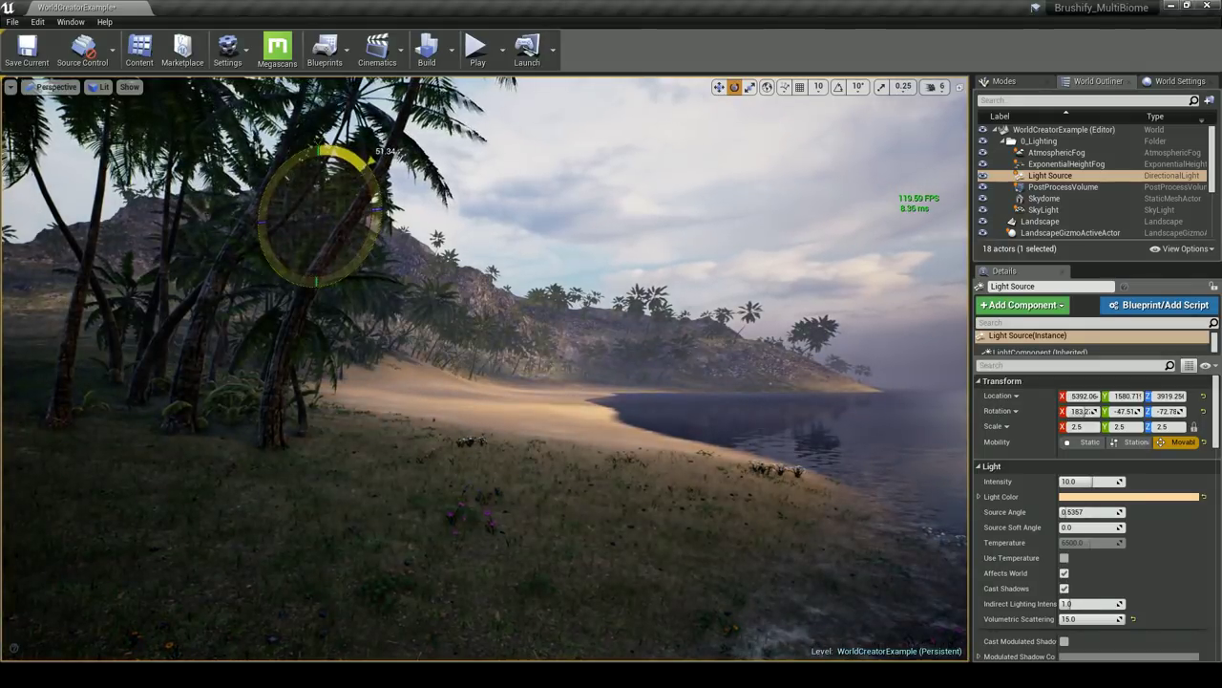
Clear the Light Source's MI_Clouds_Slow light function material and rotate the light until palm shadows fall across the foreground grass
{"action": "scroll", "coordinate": [1135, 512], "scroll_direction": "down", "scroll_amount": 10}
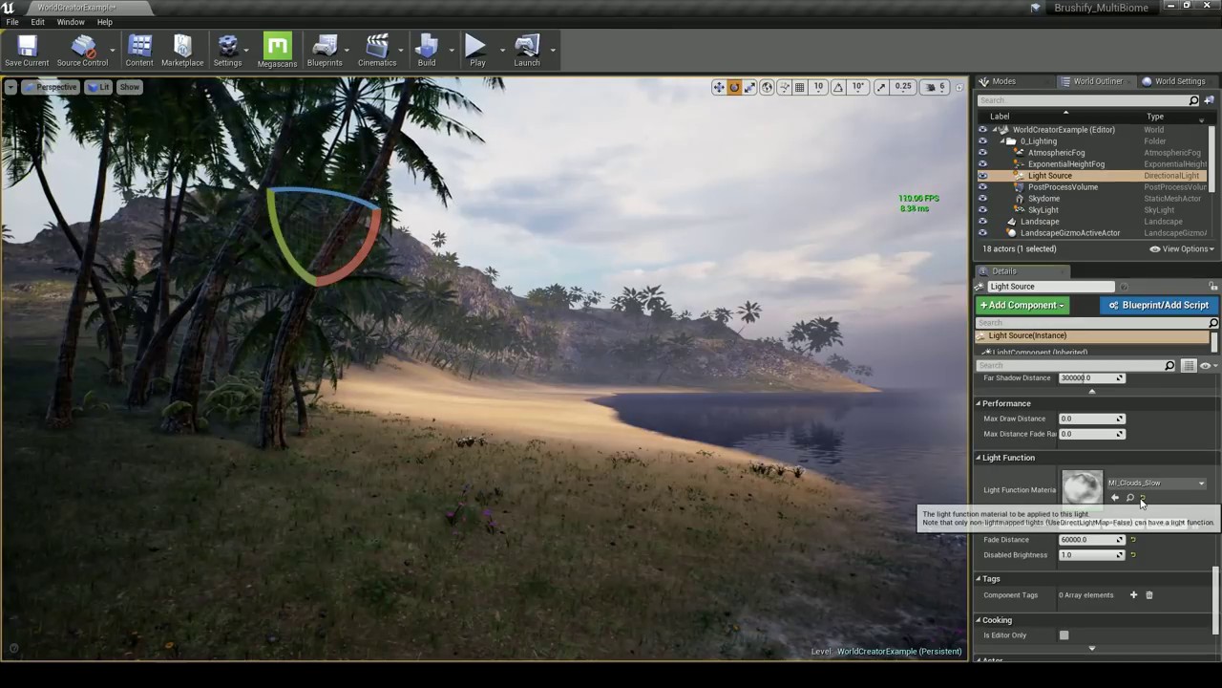
{"action": "left_click", "coordinate": [1143, 497]}
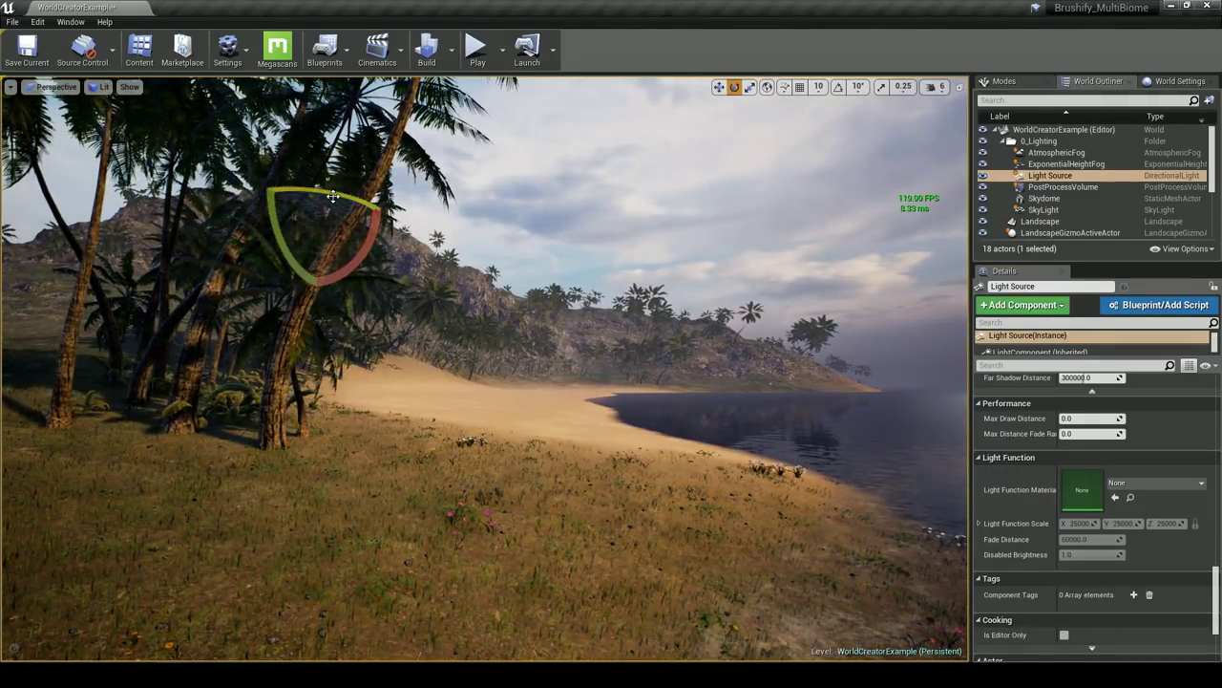
{"action": "left_click_drag", "start_coordinate": [344, 247], "coordinate": [256, 233]}
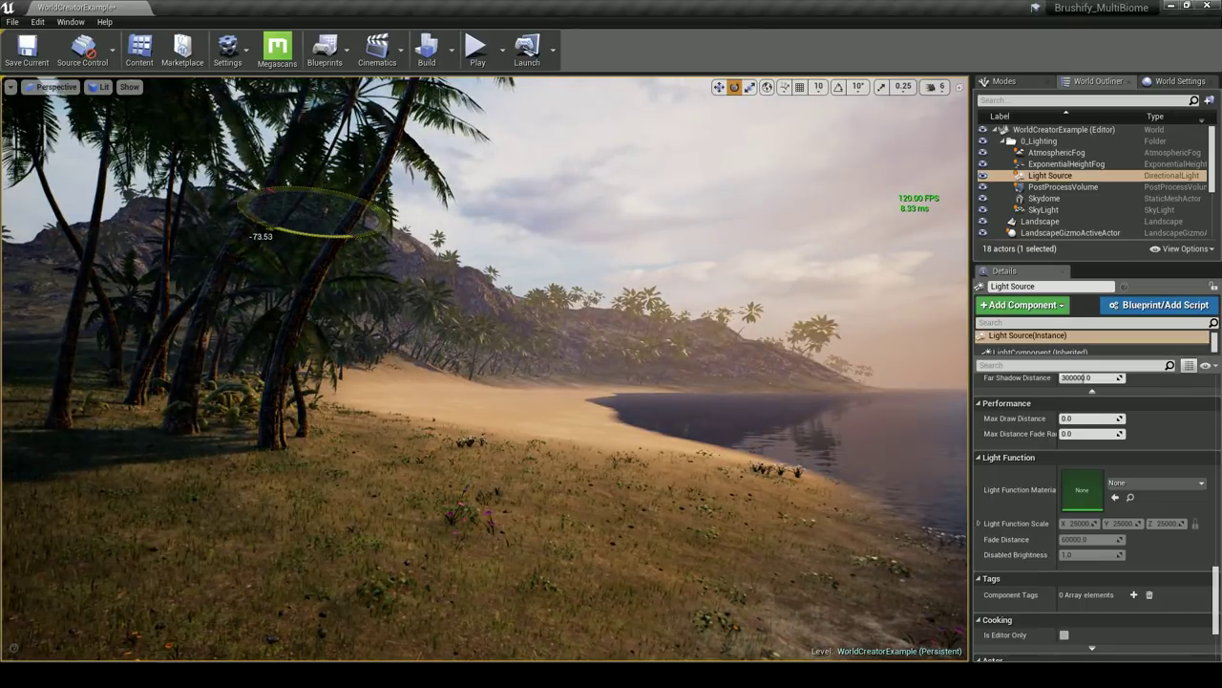
{"action": "left_click_drag", "start_coordinate": [353, 251], "coordinate": [336, 249]}
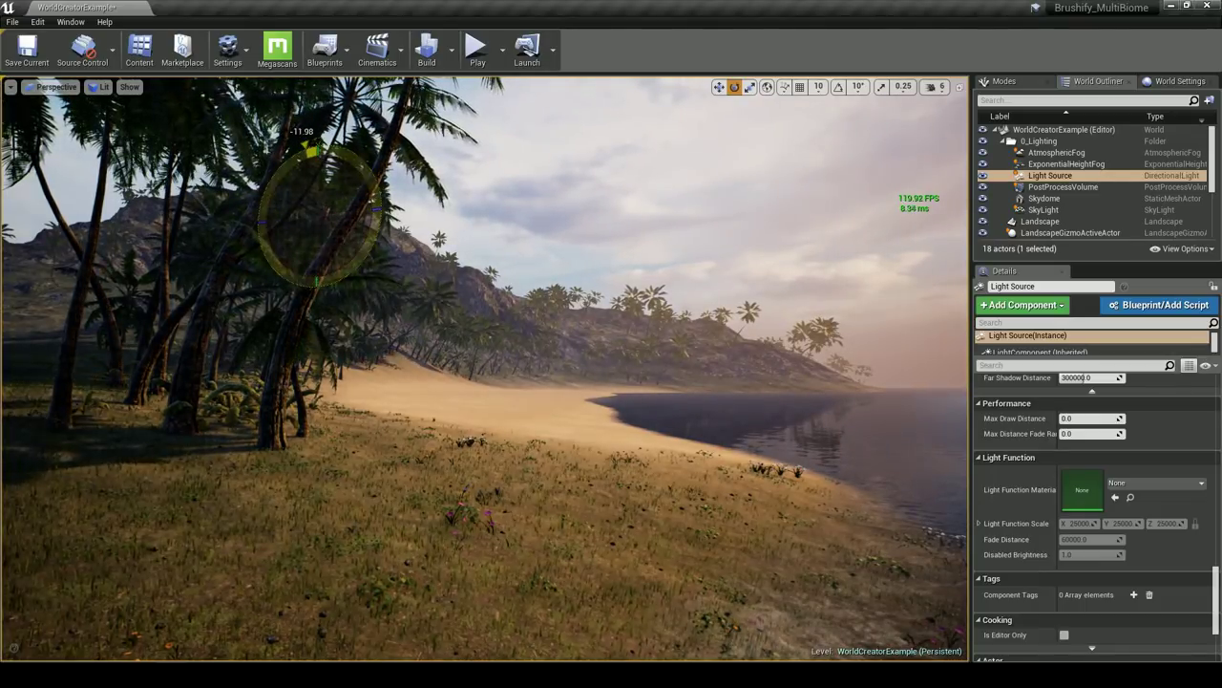
{"action": "left_click_drag", "start_coordinate": [305, 133], "coordinate": [276, 153]}
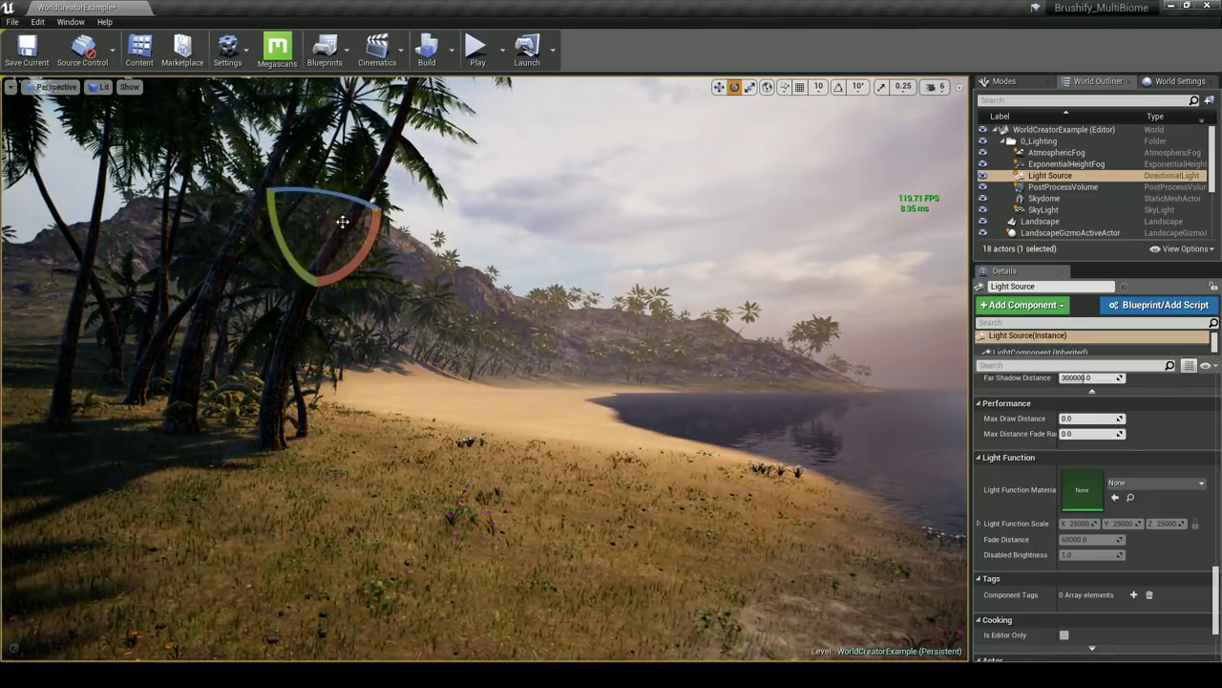
{"action": "left_click_drag", "start_coordinate": [386, 244], "coordinate": [237, 229]}
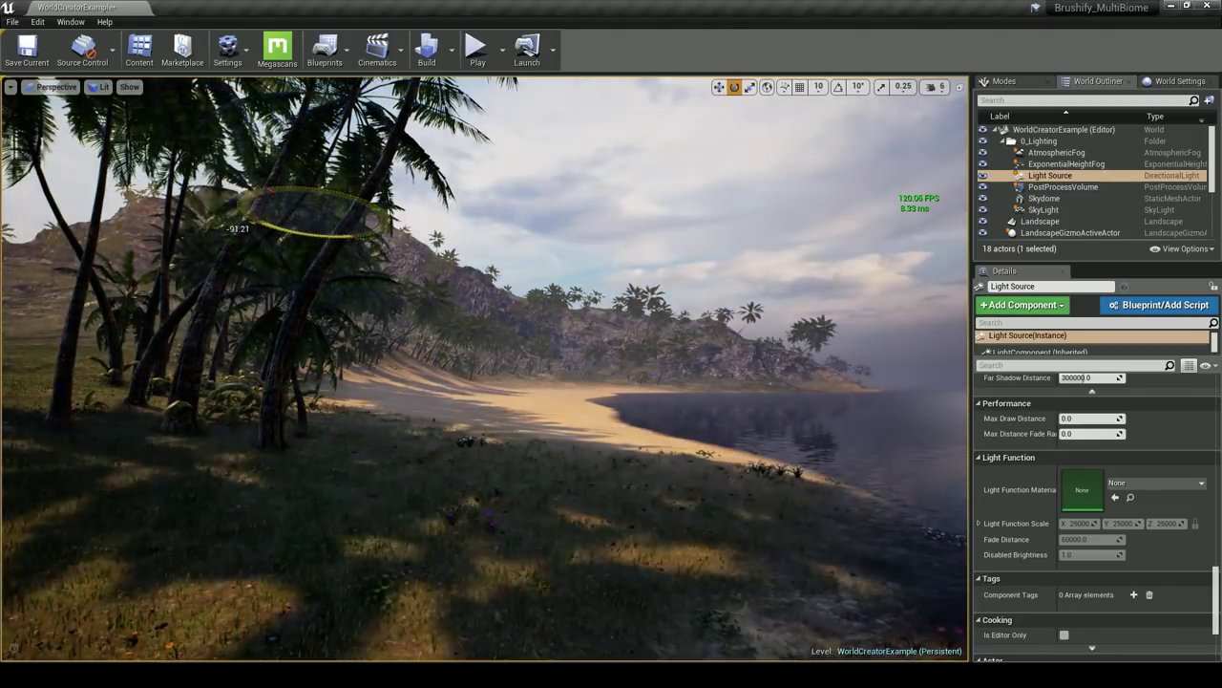
{"action": "left_click_drag", "start_coordinate": [358, 240], "coordinate": [334, 229]}
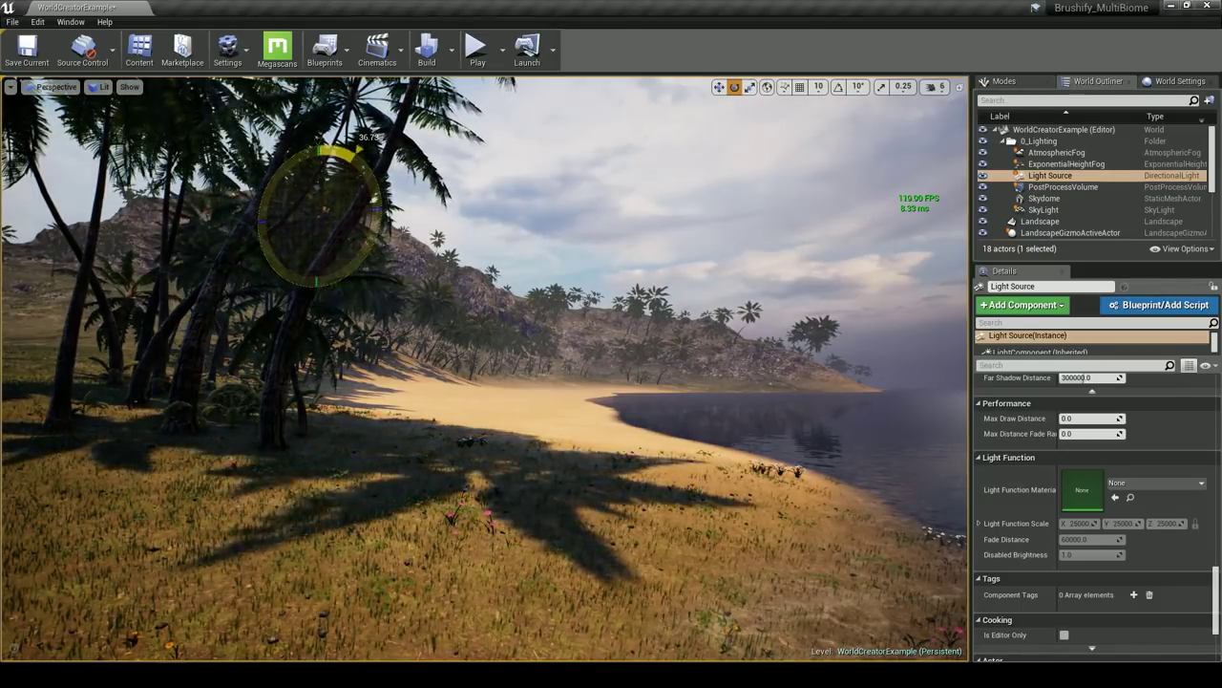
Paint a dense stand of palms and banana plants with the foliage brush beside the foreground palms, and return to Place mode
{"action": "left_click", "coordinate": [1006, 82]}
{"action": "left_click", "coordinate": [1094, 106]}
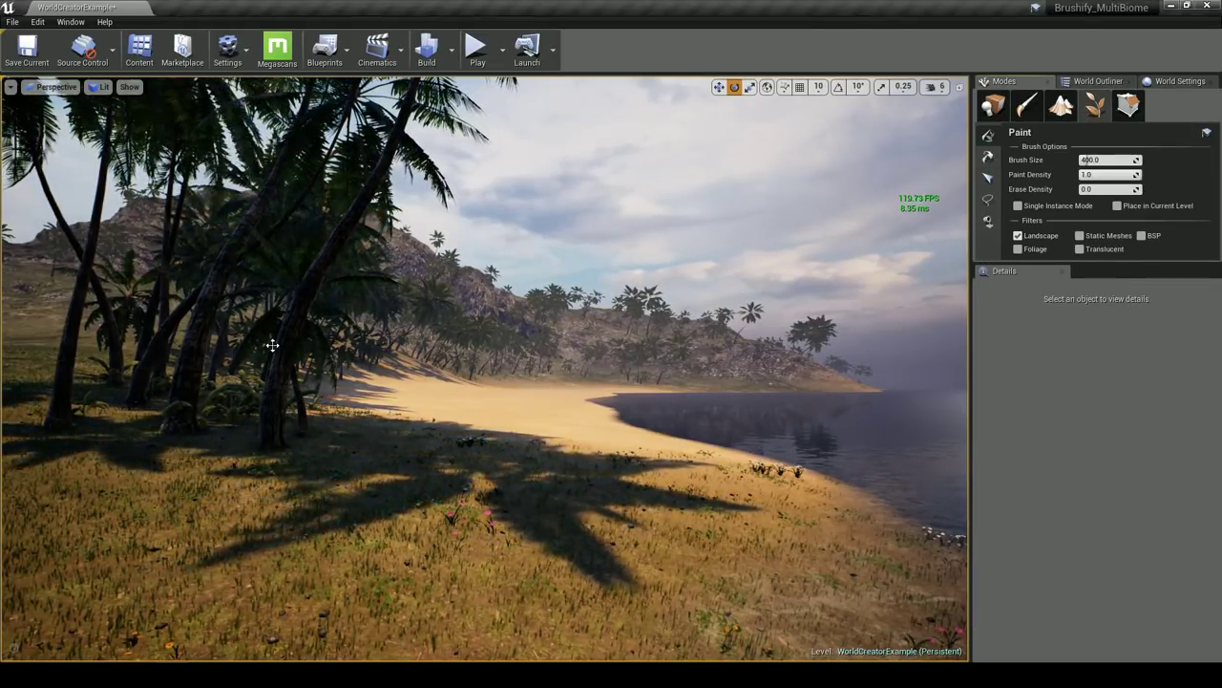
{"action": "right_click_drag", "start_coordinate": [611, 359], "coordinate": [586, 350]}
{"action": "left_click_drag", "start_coordinate": [1012, 262], "coordinate": [1012, 490]}
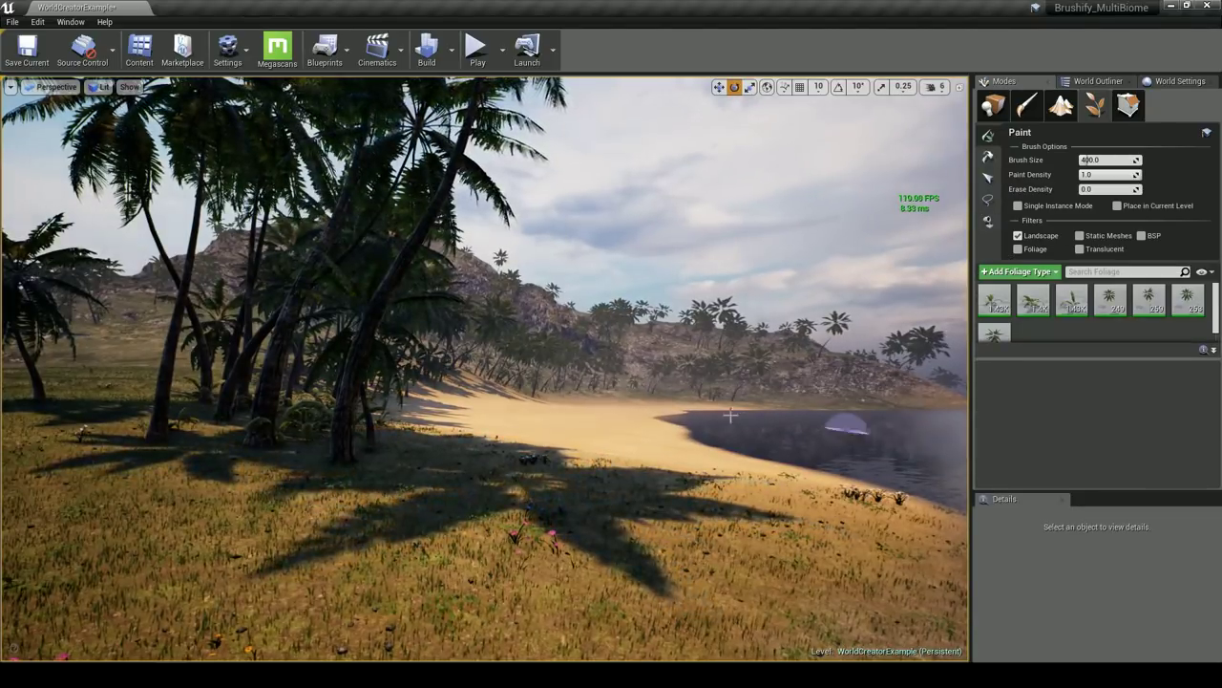
{"action": "right_click_drag", "start_coordinate": [611, 411], "coordinate": [526, 425]}
{"action": "left_click", "coordinate": [293, 409]}
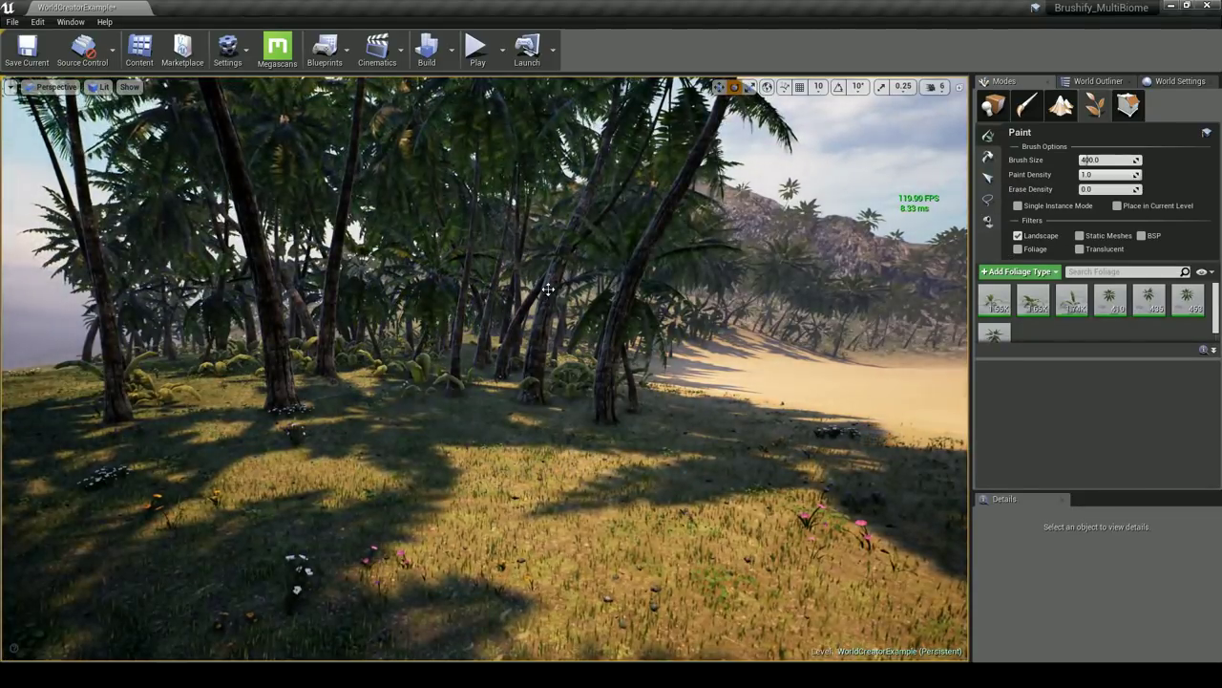
{"action": "right_click_drag", "start_coordinate": [462, 318], "coordinate": [592, 330]}
{"action": "key", "text": "shift+1"}
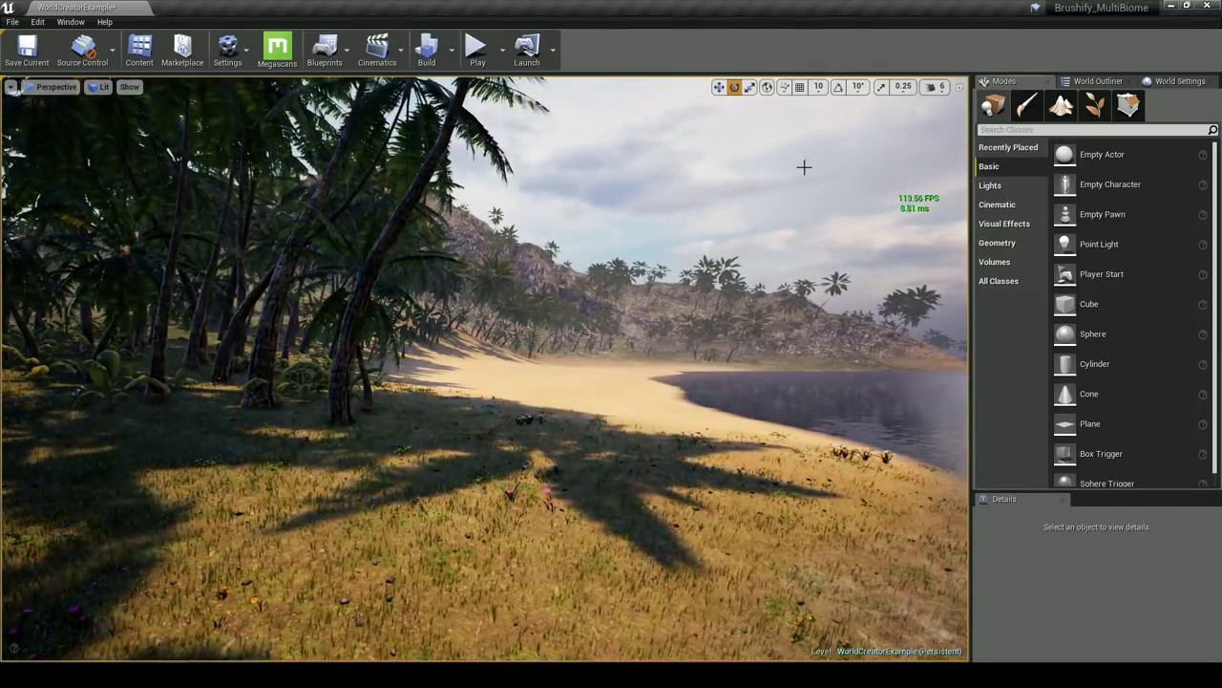
{"action": "right_click_drag", "start_coordinate": [838, 156], "coordinate": [799, 174]}
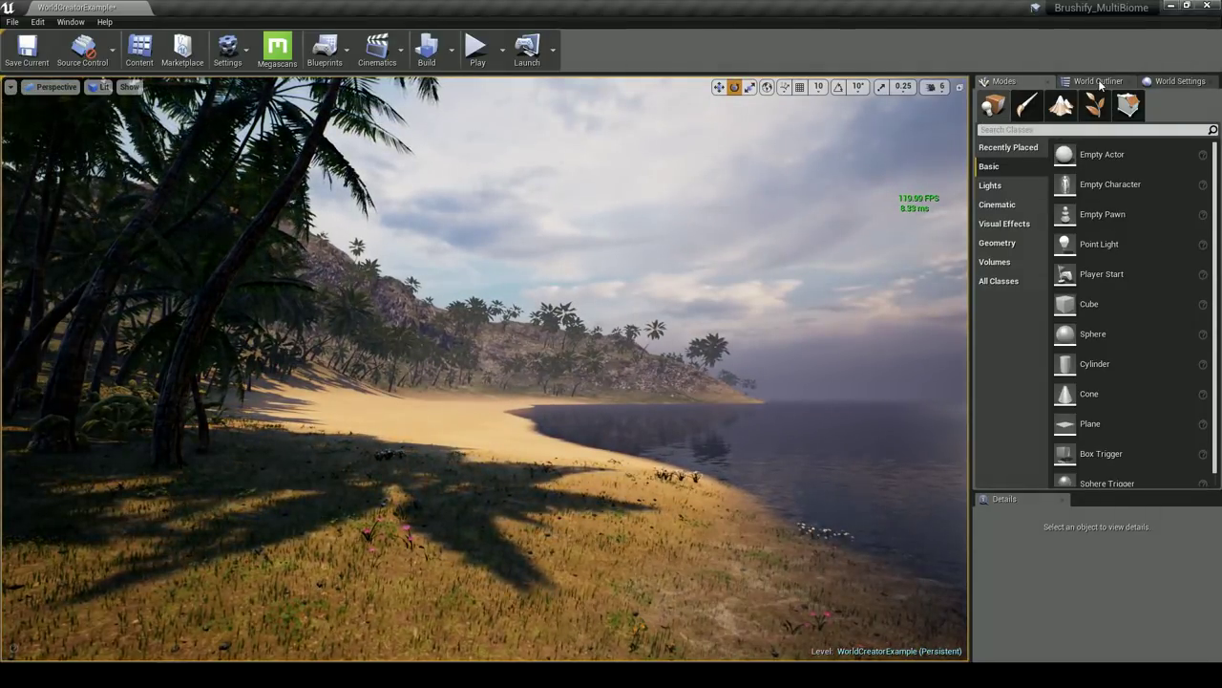
Set the Light Source's light color to a warm pale yellow, about FFF9E2 in sRGB hex
{"action": "left_click", "coordinate": [1095, 82]}
{"action": "left_click", "coordinate": [1050, 176]}
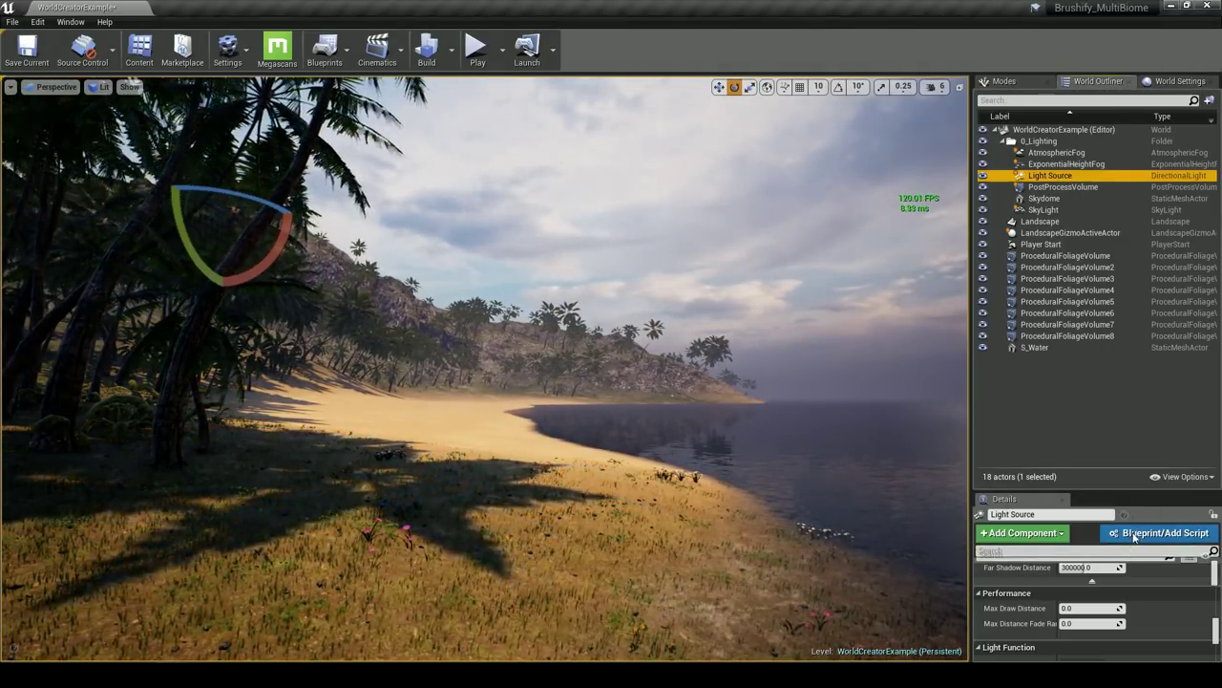
{"action": "left_click_drag", "start_coordinate": [1125, 491], "coordinate": [1121, 228]}
{"action": "scroll", "coordinate": [1095, 429], "scroll_direction": "up", "scroll_amount": 20}
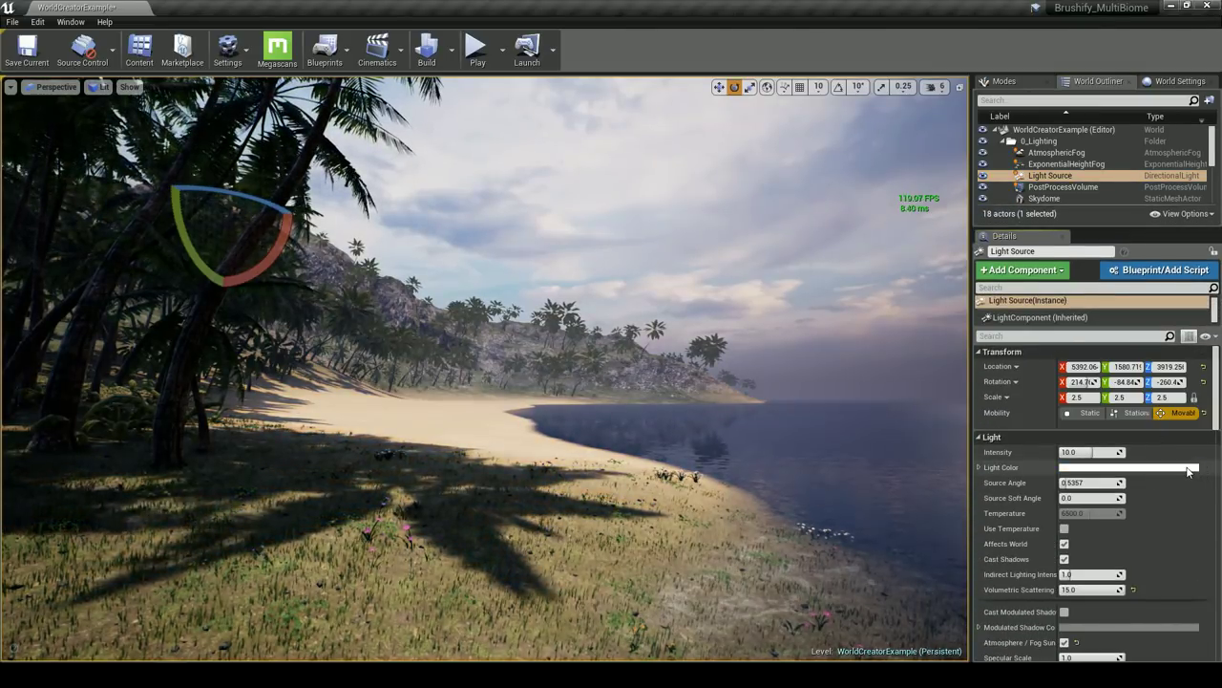
{"action": "left_click", "coordinate": [1192, 469]}
{"action": "left_click_drag", "start_coordinate": [990, 434], "coordinate": [997, 444]}
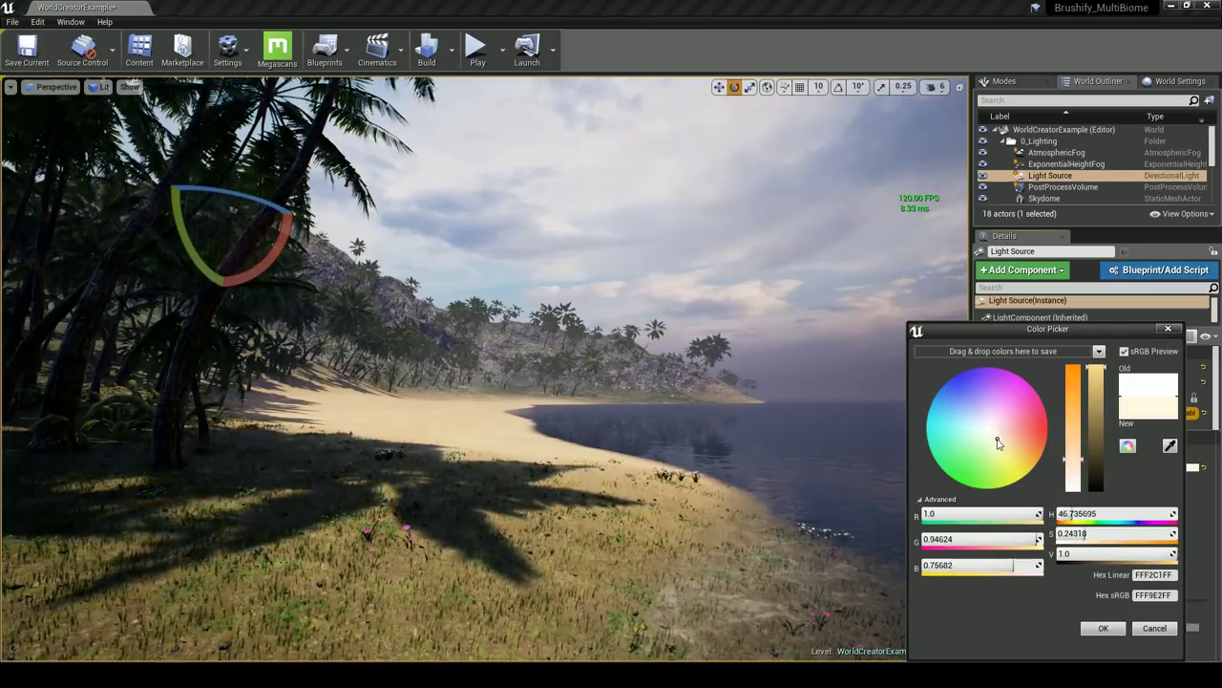
{"action": "left_click", "coordinate": [1102, 628]}
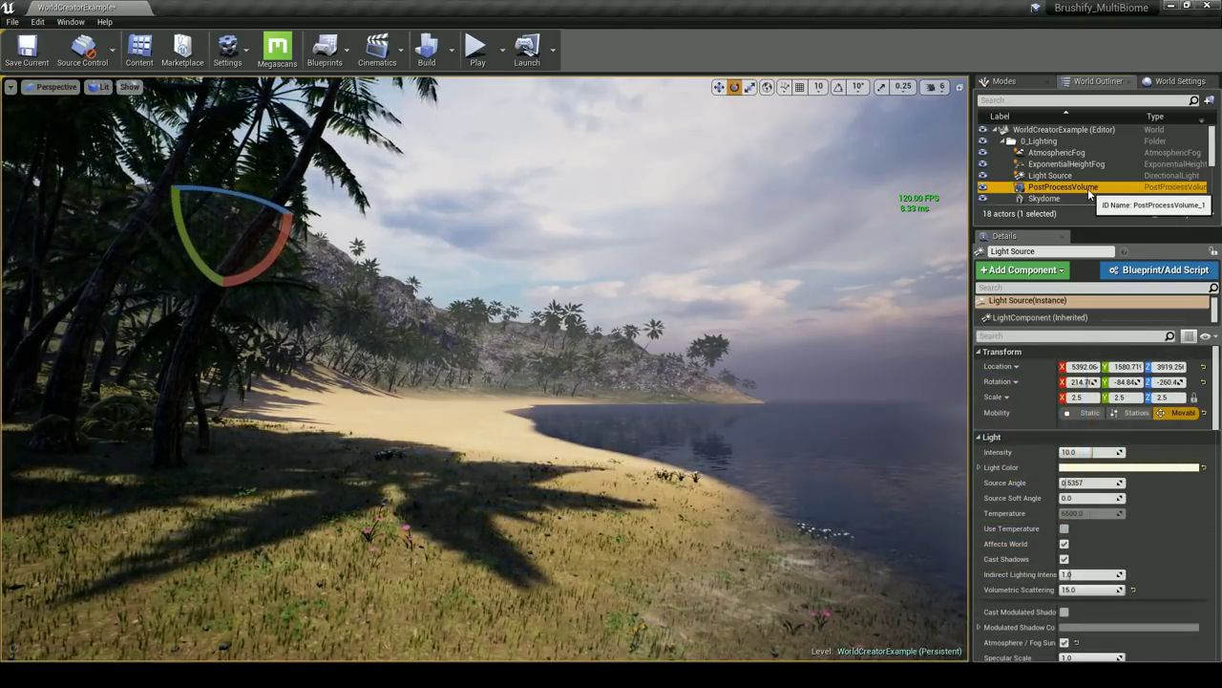
Assign the MI_SkyHDR_Inst material from the Maps/Tropical/MaterialInstances folder to the Skydome
{"action": "left_click", "coordinate": [1088, 188]}
{"action": "scroll", "coordinate": [1060, 158], "scroll_direction": "down", "scroll_amount": 2}
{"action": "right_click_drag", "start_coordinate": [732, 314], "coordinate": [738, 341]}
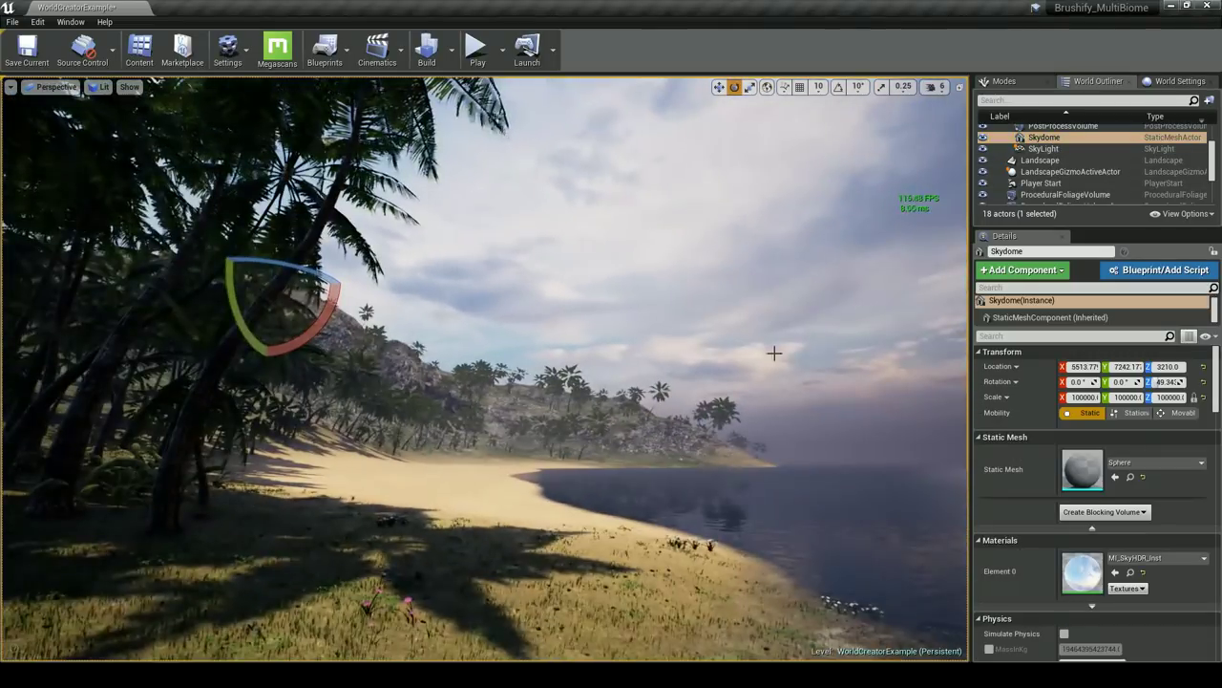
{"action": "left_click", "coordinate": [1129, 573]}
{"action": "left_click_drag", "start_coordinate": [592, 183], "coordinate": [450, 143]}
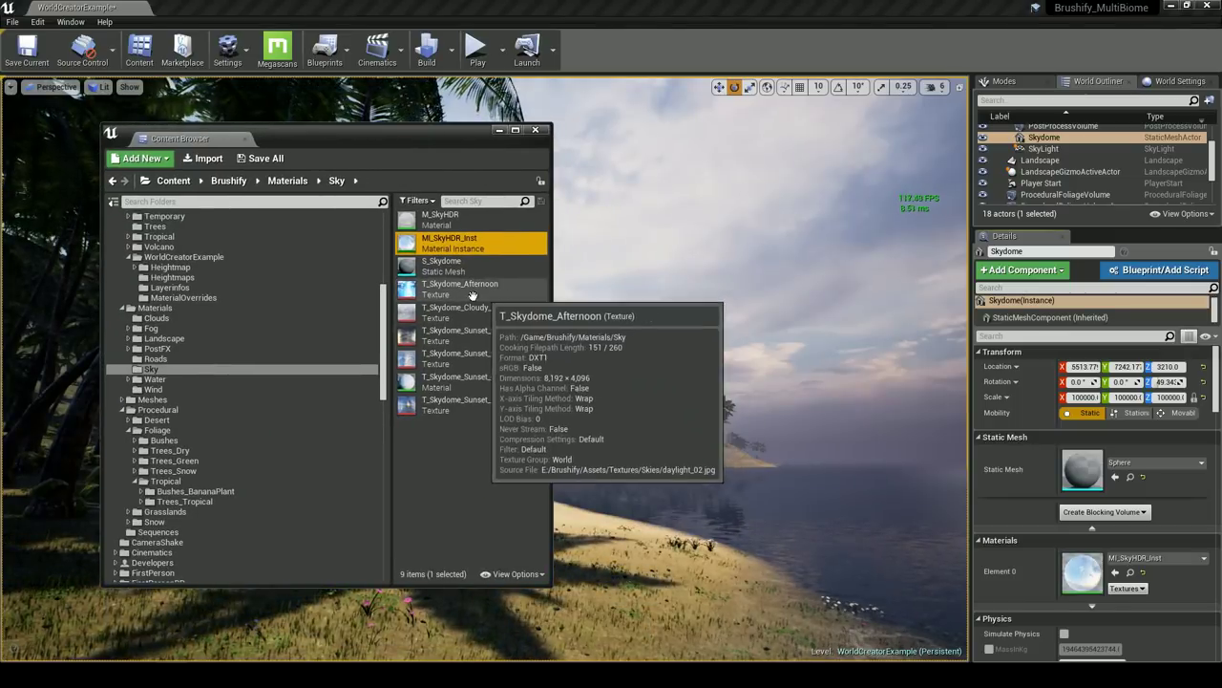
{"action": "scroll", "coordinate": [335, 349], "scroll_direction": "up", "scroll_amount": 4}
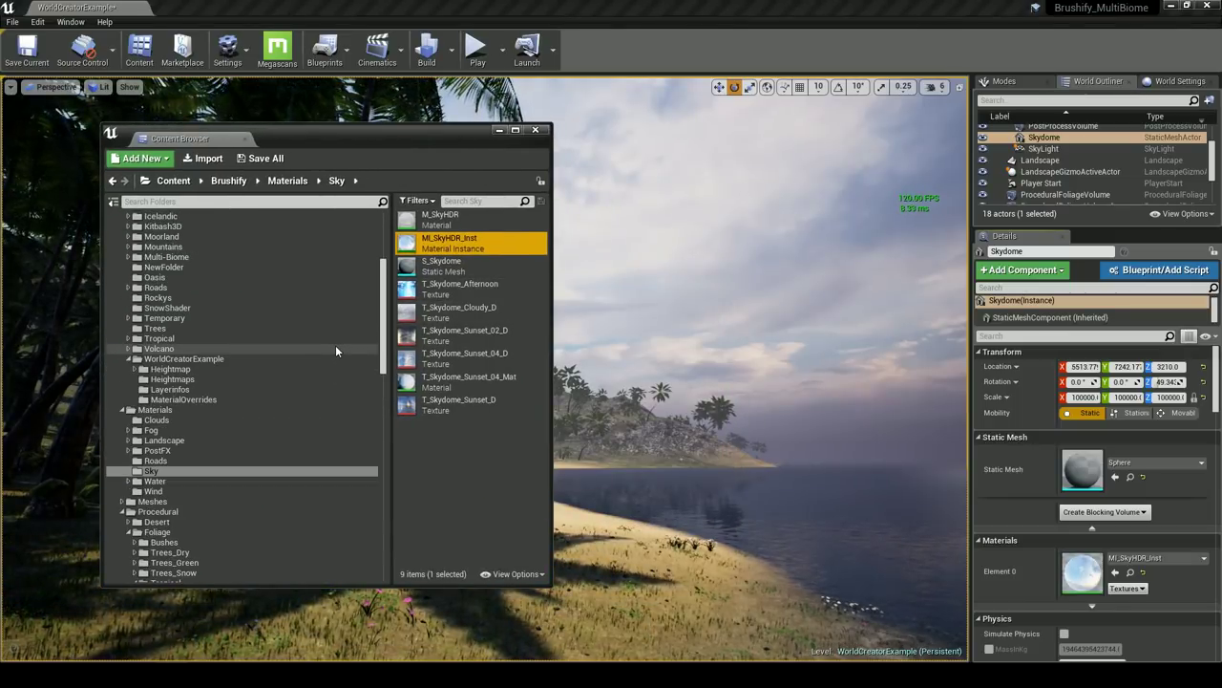
{"action": "left_click", "coordinate": [271, 339]}
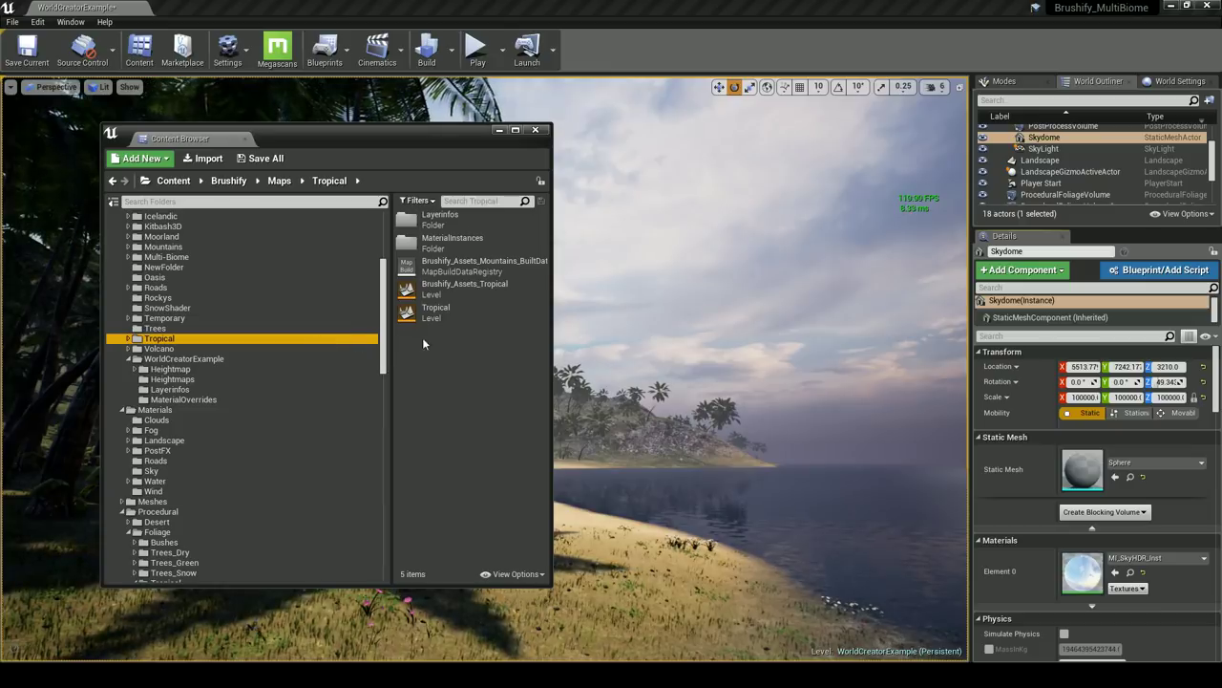
{"action": "double_click", "coordinate": [456, 244]}
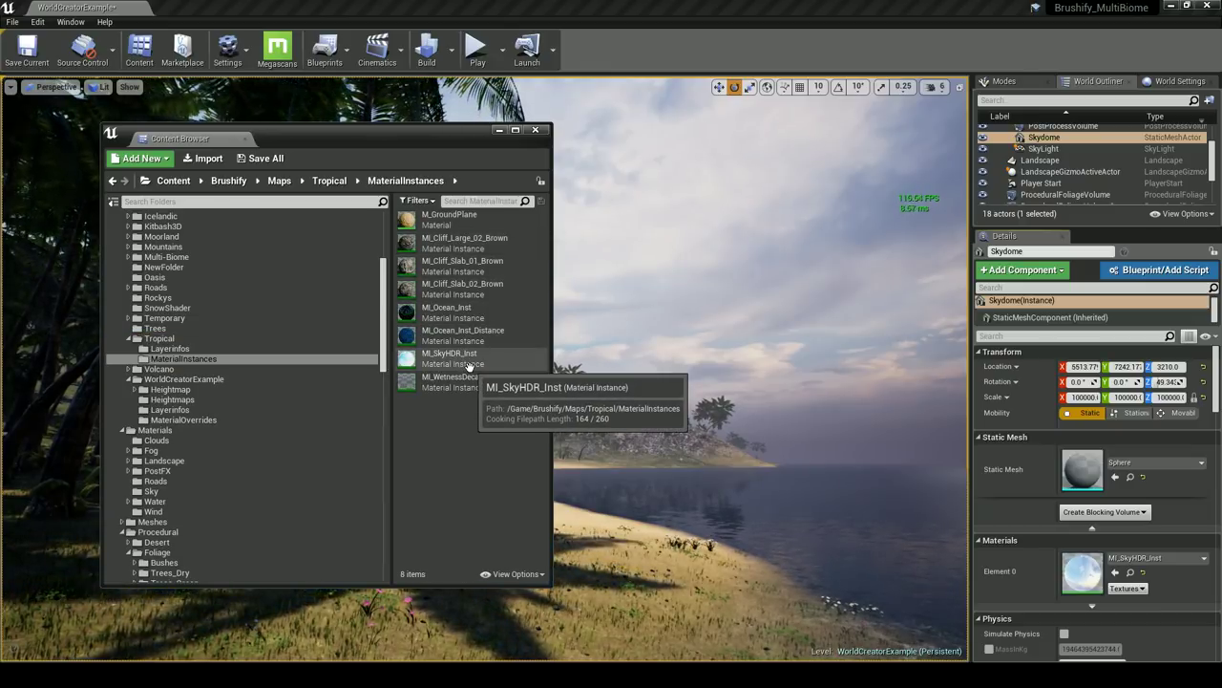
{"action": "left_click_drag", "start_coordinate": [435, 357], "coordinate": [1071, 571]}
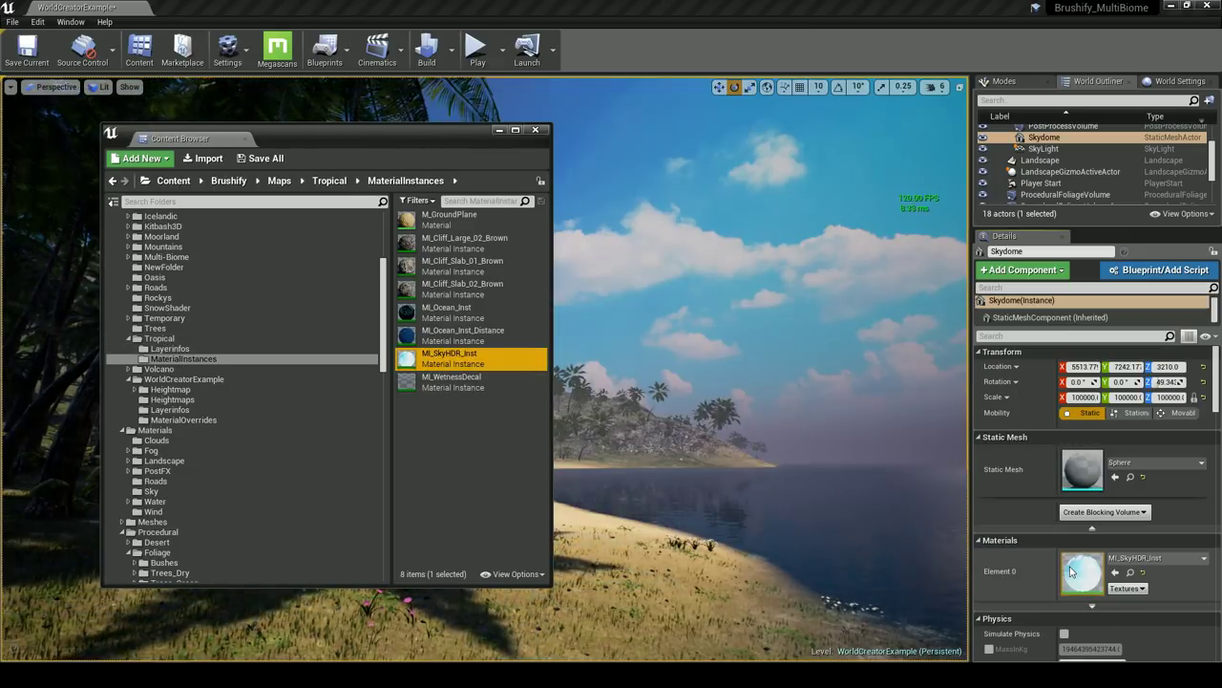
{"action": "left_click", "coordinate": [535, 130]}
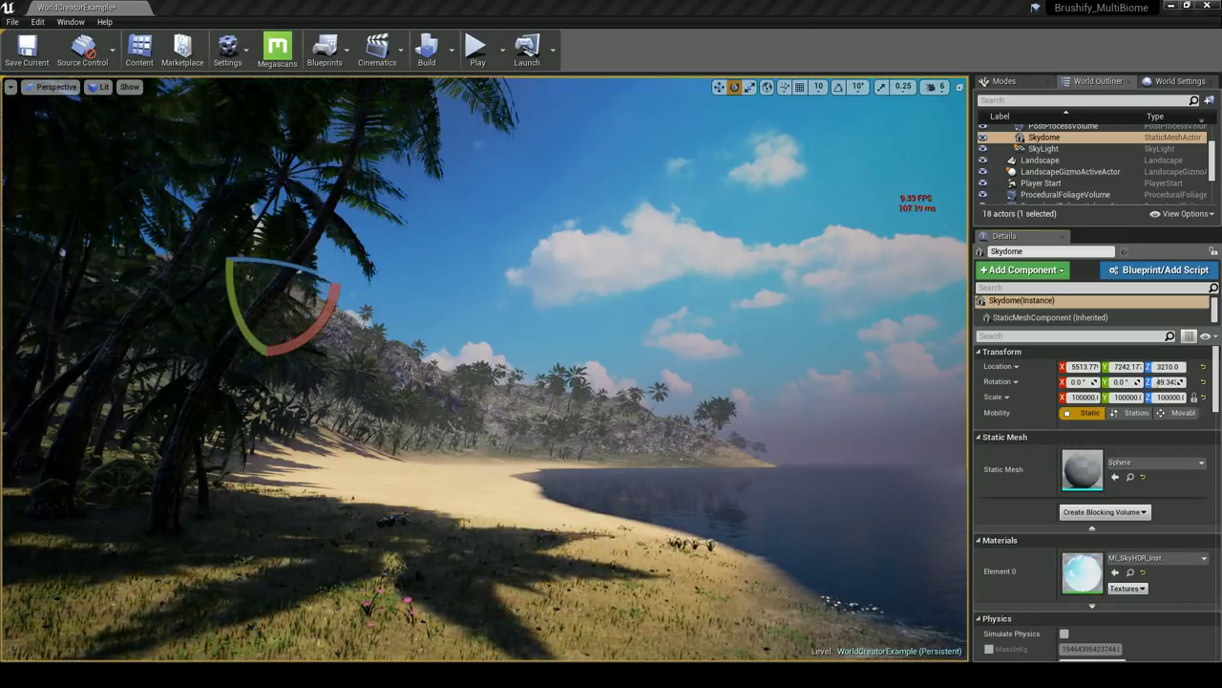
Rotate the Skydome around its vertical axis to about -251.6° to reposition the clouds above the bay, and deselect it
{"action": "left_click_drag", "start_coordinate": [295, 268], "coordinate": [382, 297]}
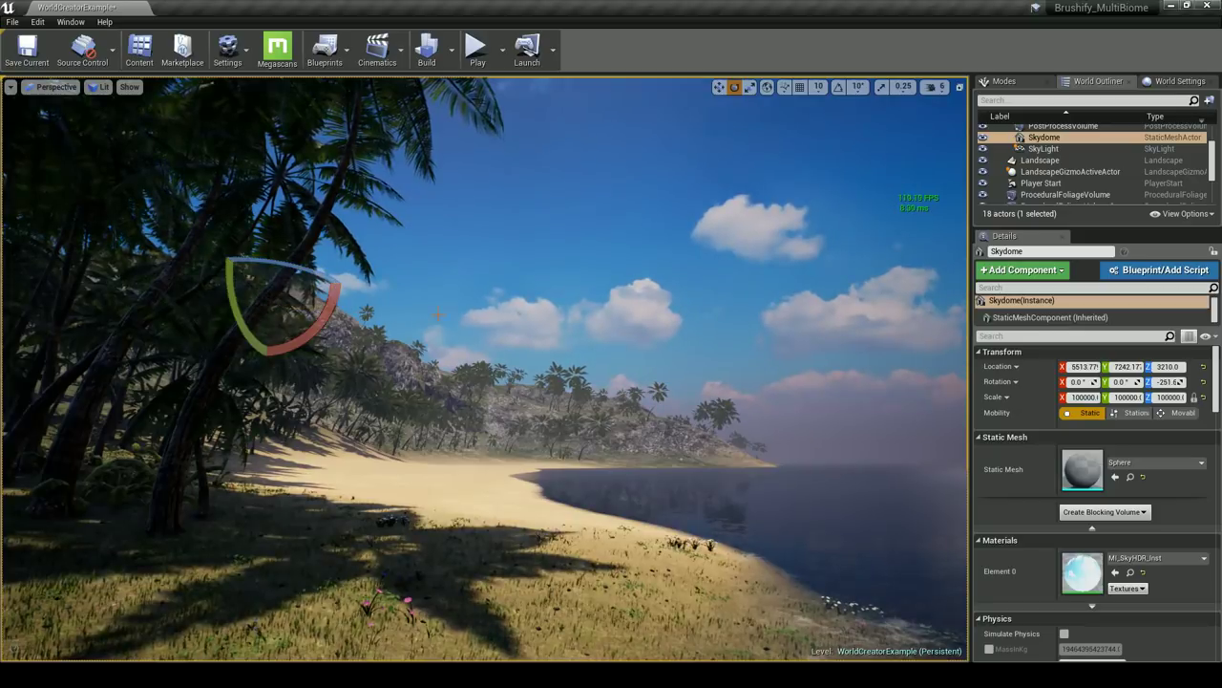
{"action": "key", "text": "Escape"}
{"action": "mouse_move", "coordinate": [603, 274]}
{"action": "right_mouse_down"}
{"action": "mouse_move", "coordinate": [841, 292]}
{"action": "mouse_move", "coordinate": [603, 296]}
{"action": "right_mouse_up"}
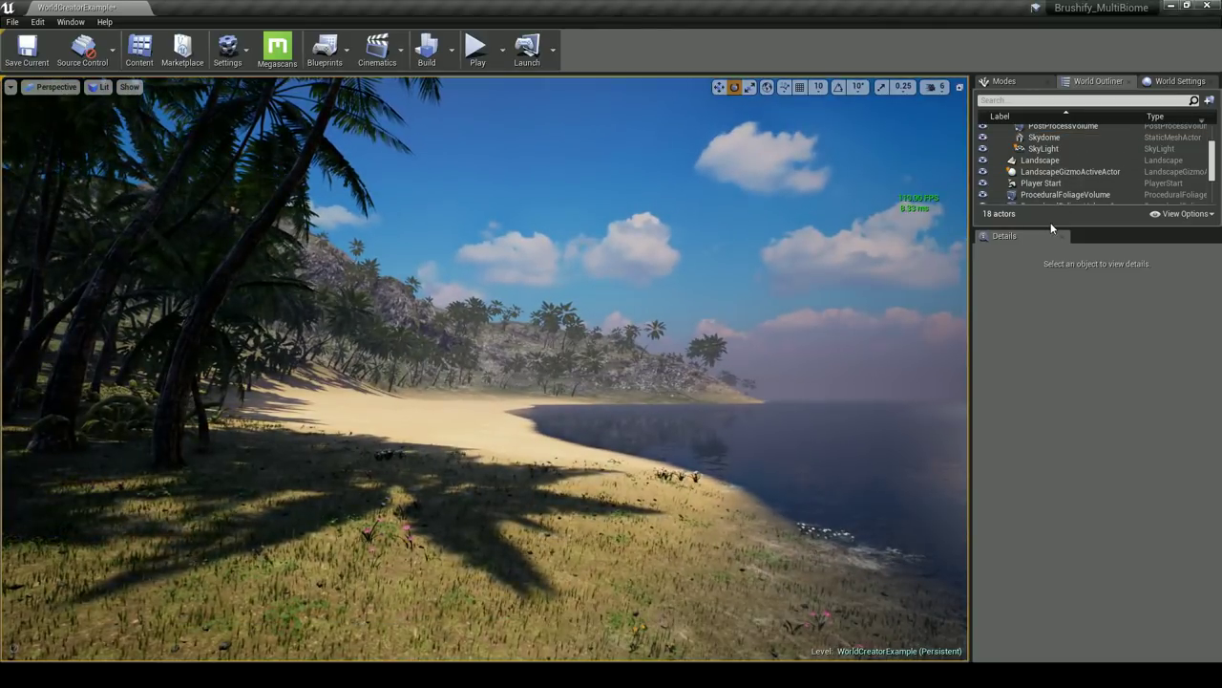
Reset the ExponentialHeightFog's inscattering color to its default and set its fog density to 0.005
{"action": "left_click_drag", "start_coordinate": [1053, 244], "coordinate": [1065, 485]}
{"action": "left_click", "coordinate": [1077, 165]}
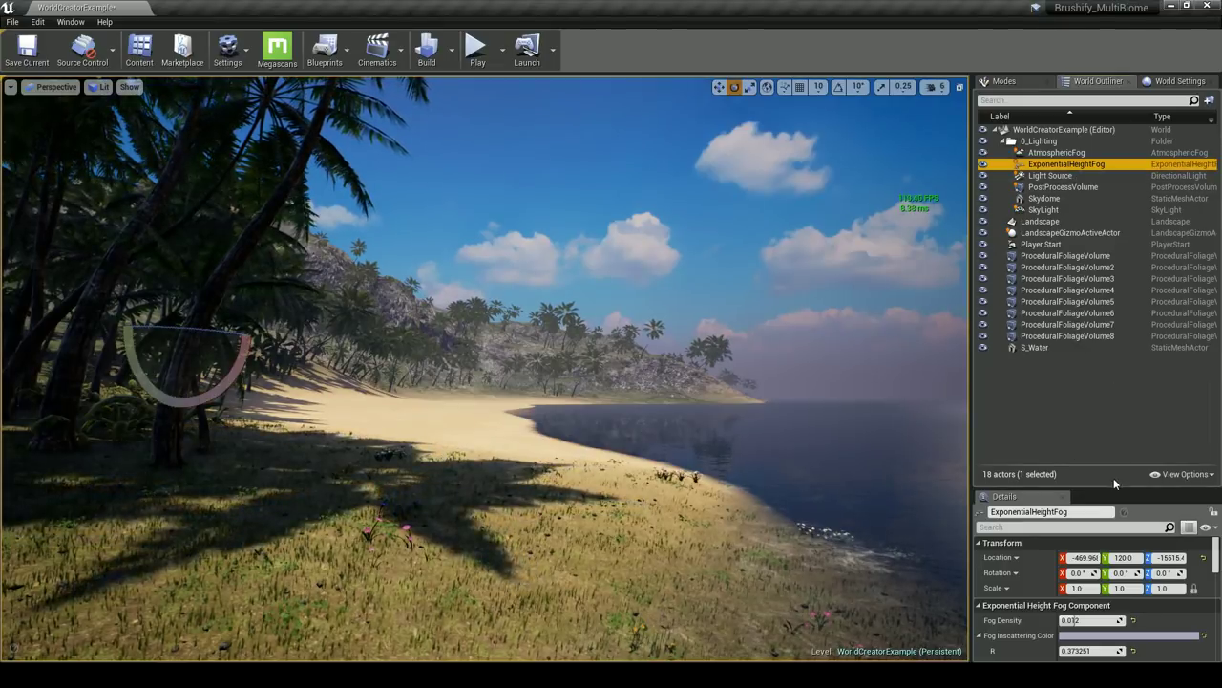
{"action": "left_click", "coordinate": [1204, 637]}
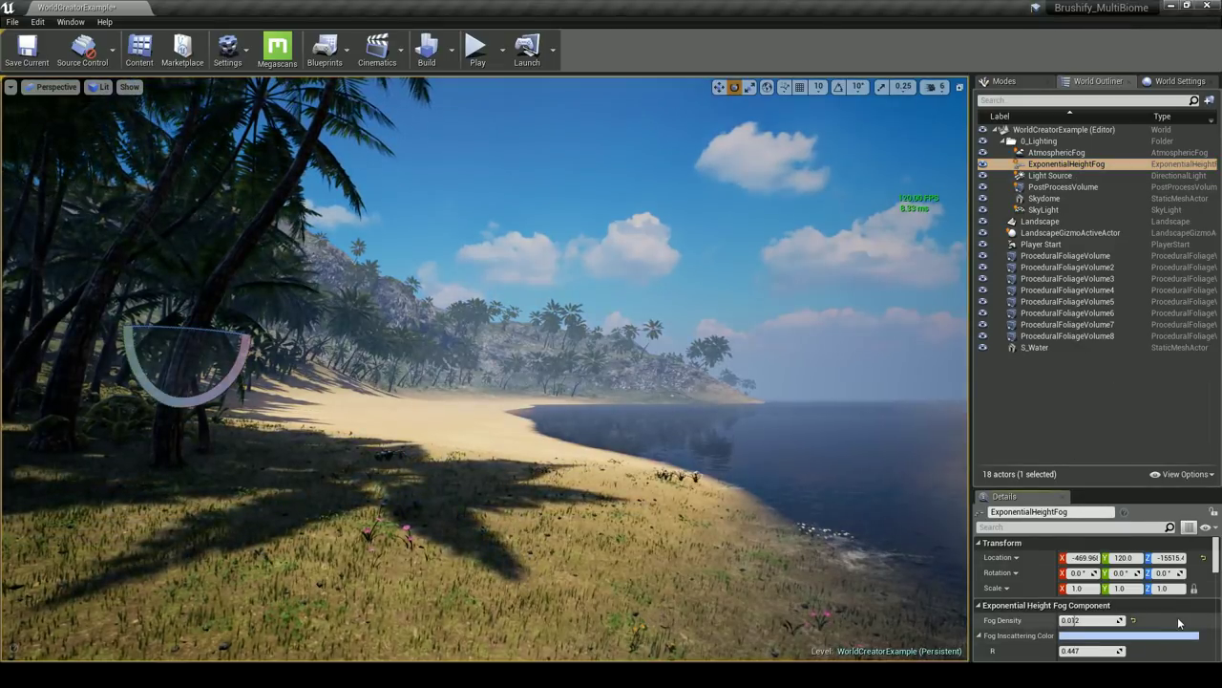
{"action": "left_click", "coordinate": [1093, 621]}
{"action": "type", "text": "0.005"}
{"action": "key", "text": "Return"}
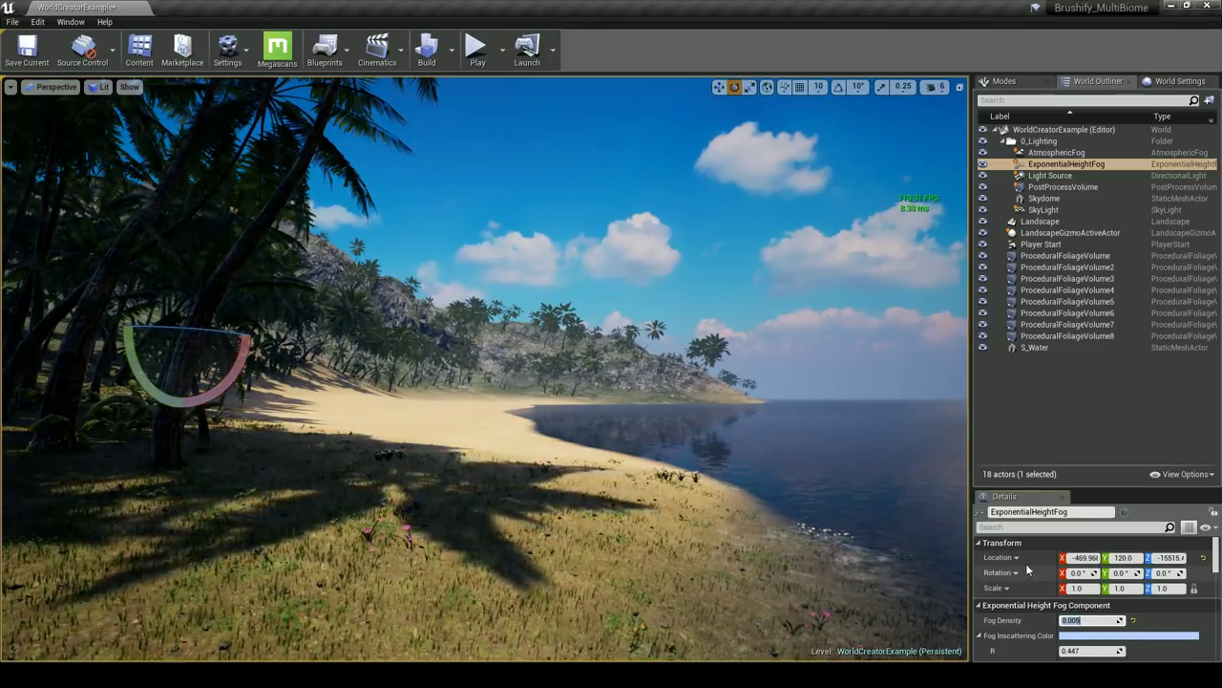
{"action": "key", "text": "Escape"}
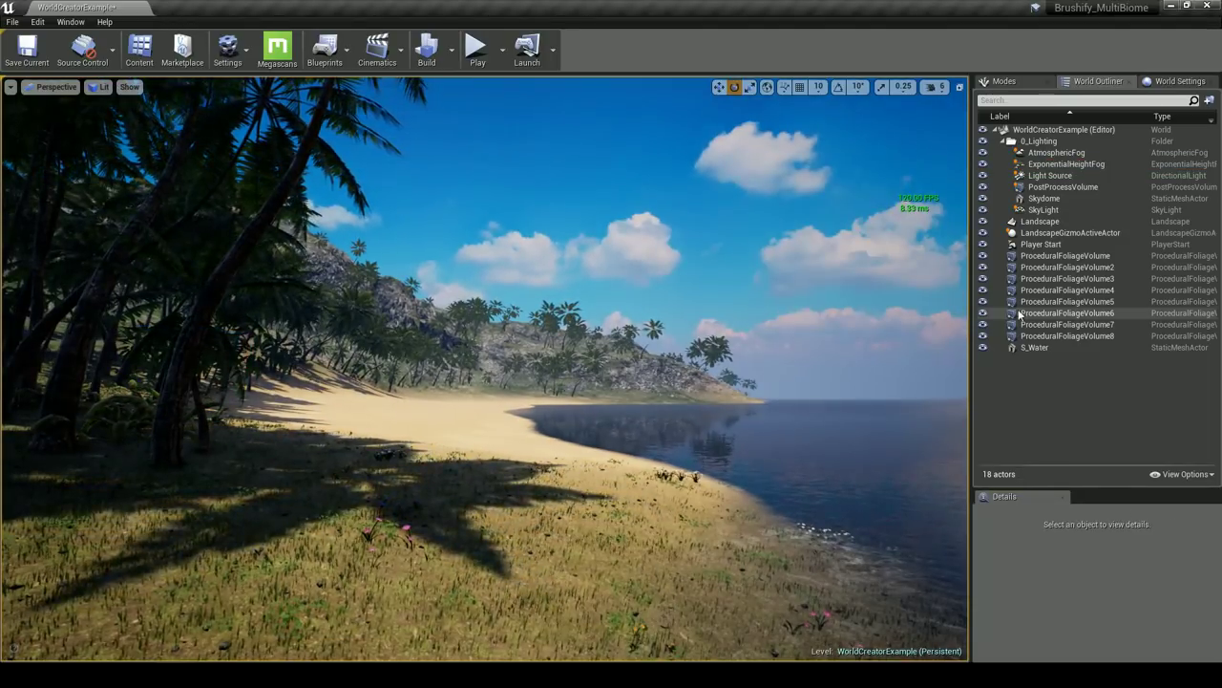
Hide the Light Source and recapture the scene for the SkyLight
{"action": "left_click", "coordinate": [1043, 210]}
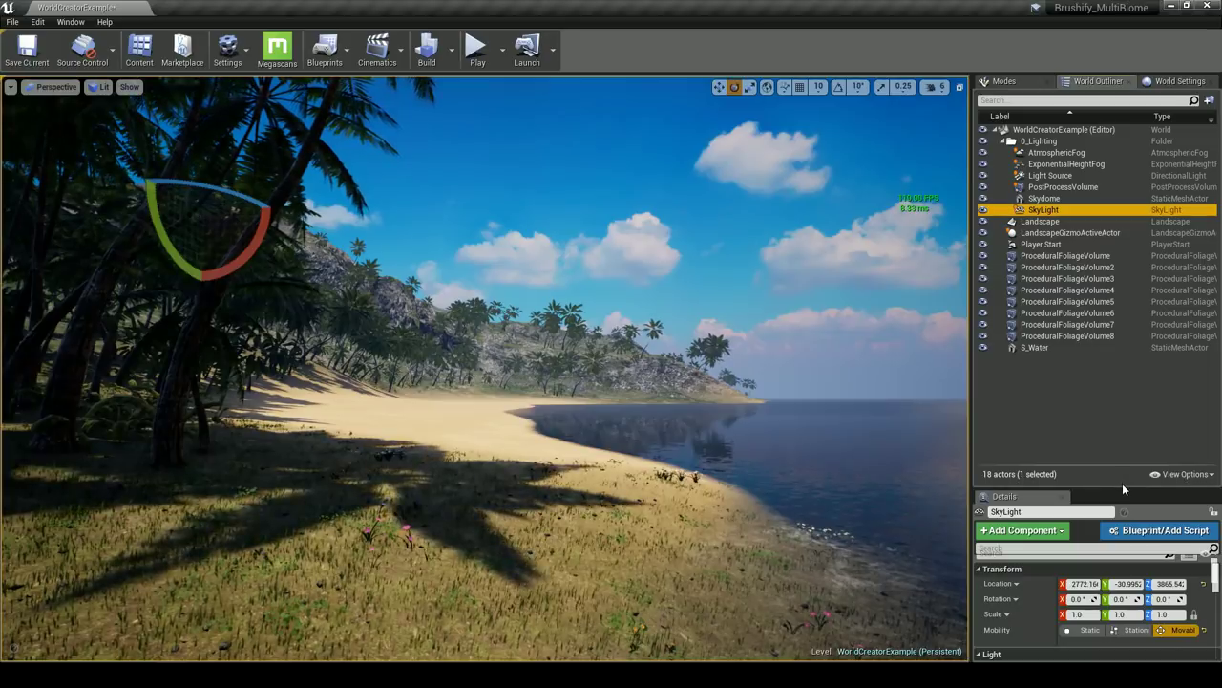
{"action": "left_click_drag", "start_coordinate": [1122, 483], "coordinate": [1122, 332]}
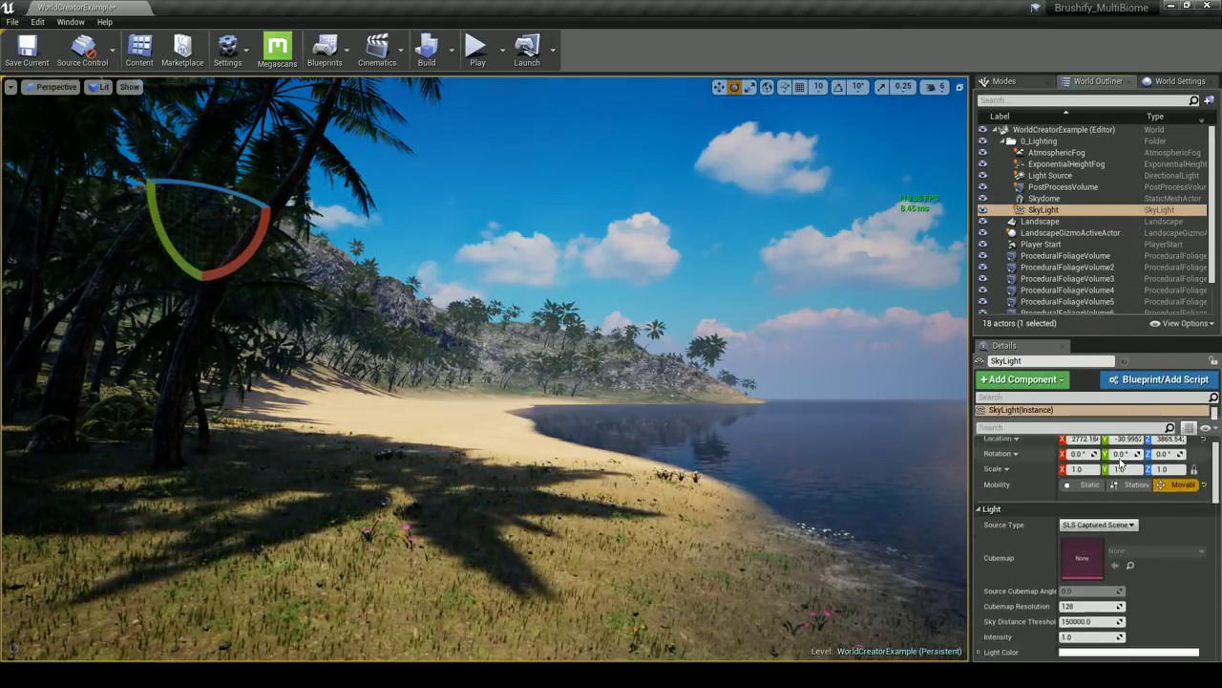
{"action": "scroll", "coordinate": [1139, 539], "scroll_direction": "down", "scroll_amount": 5}
{"action": "left_click", "coordinate": [983, 176]}
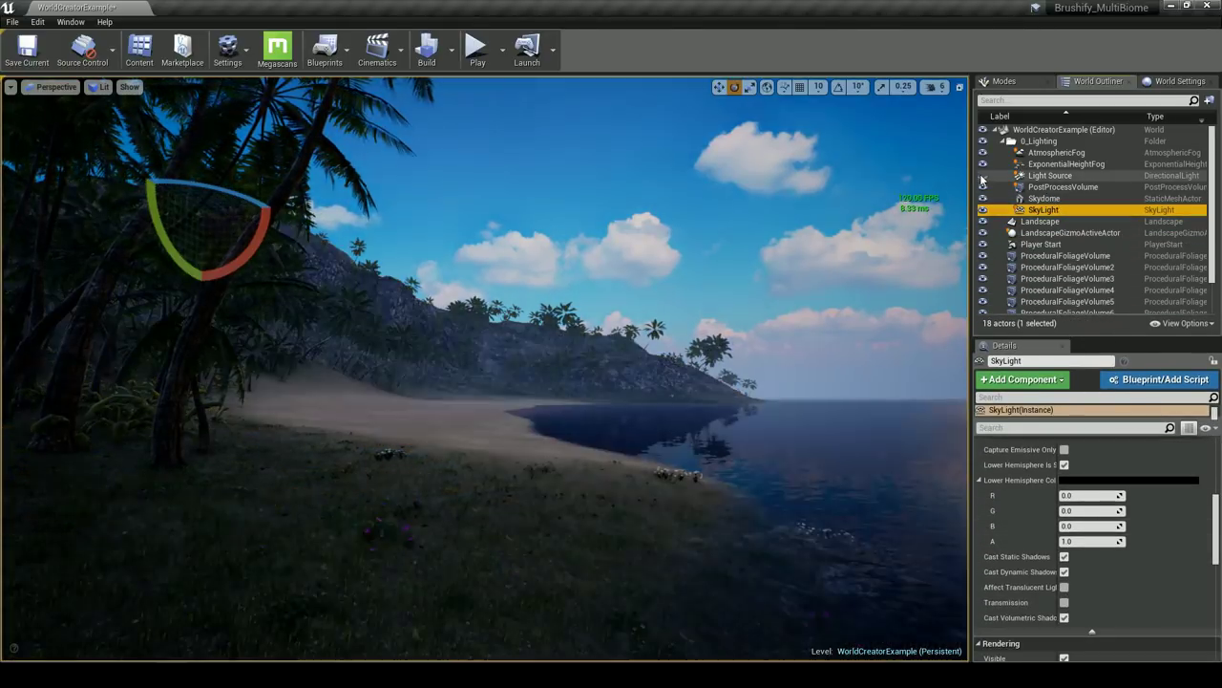
{"action": "scroll", "coordinate": [1101, 500], "scroll_direction": "down", "scroll_amount": 8}
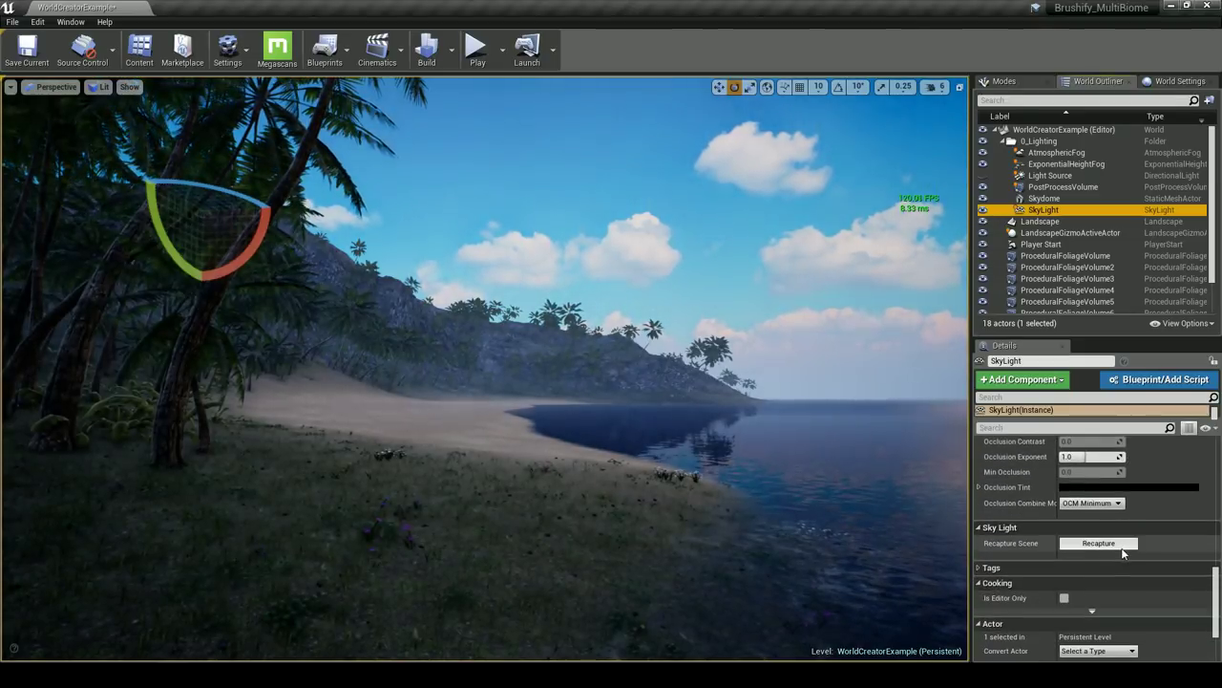
{"action": "left_click", "coordinate": [1099, 543]}
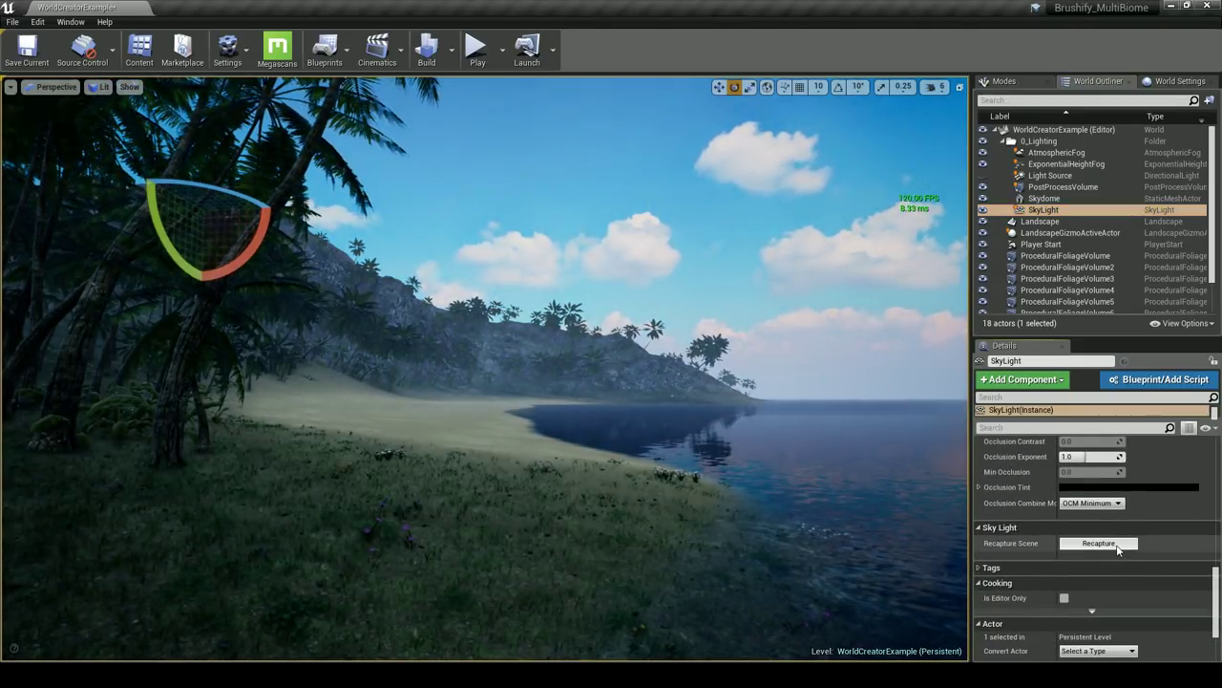
{"action": "scroll", "coordinate": [1127, 544], "scroll_direction": "up", "scroll_amount": 8}
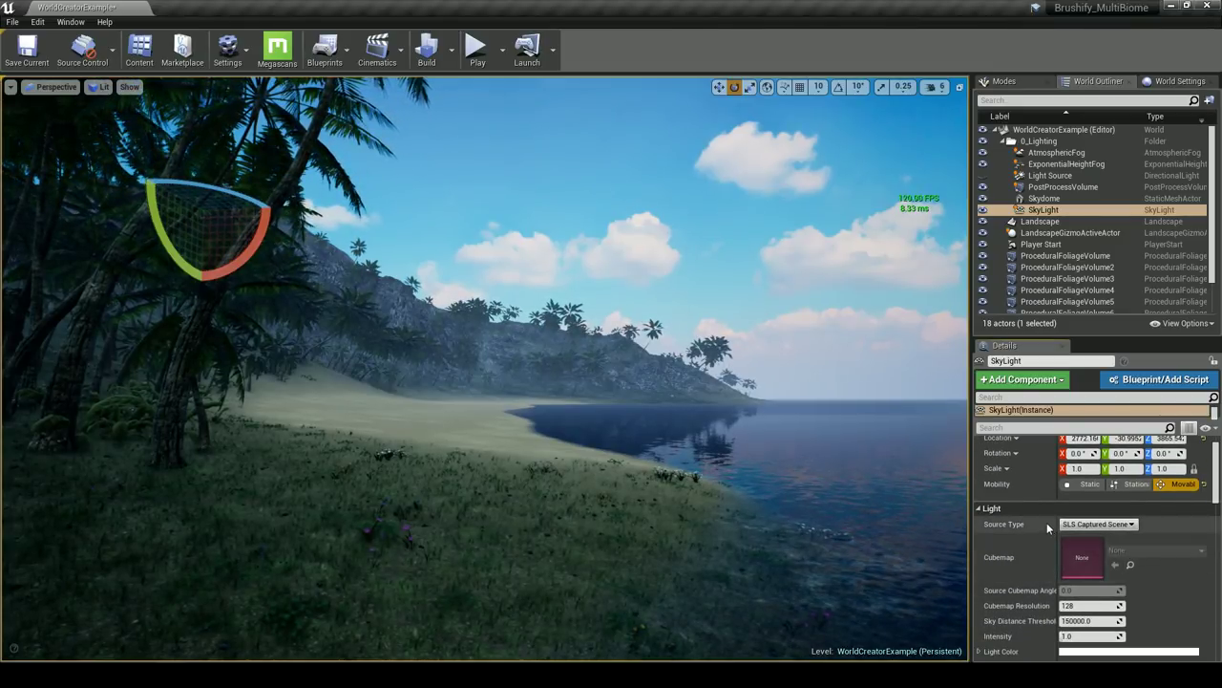
Make the Light Source visible again and fine-tune its rotation freehand
{"action": "left_click", "coordinate": [1047, 175]}
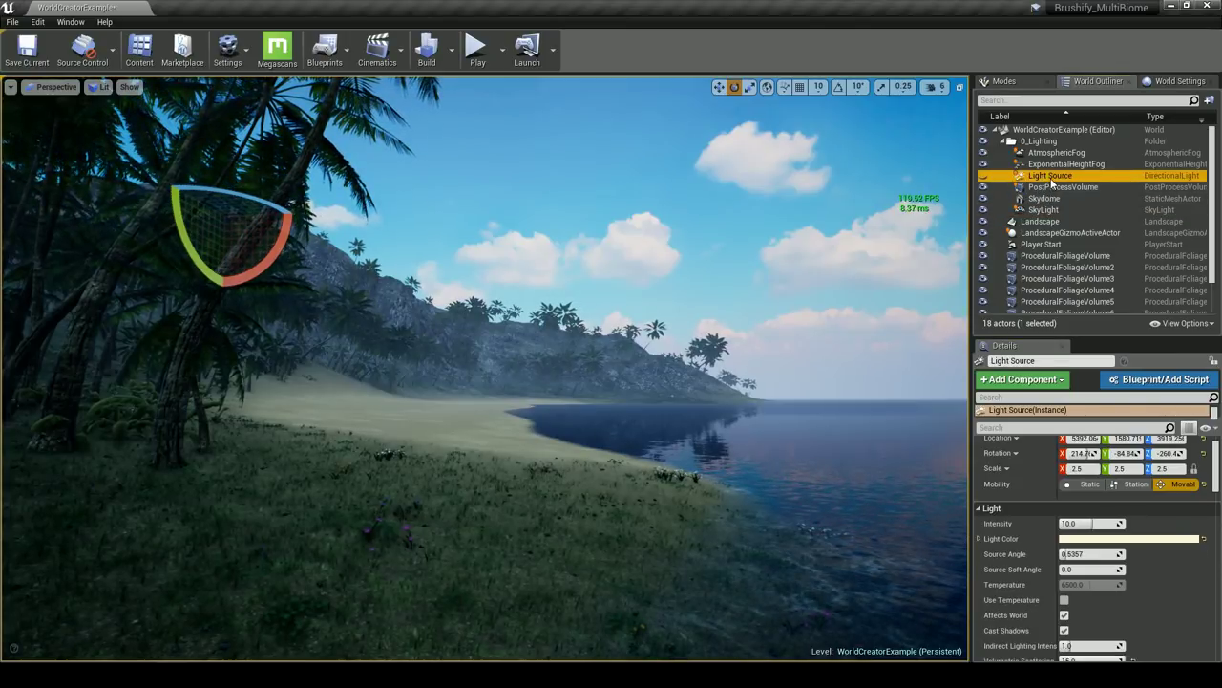
{"action": "left_click", "coordinate": [984, 178]}
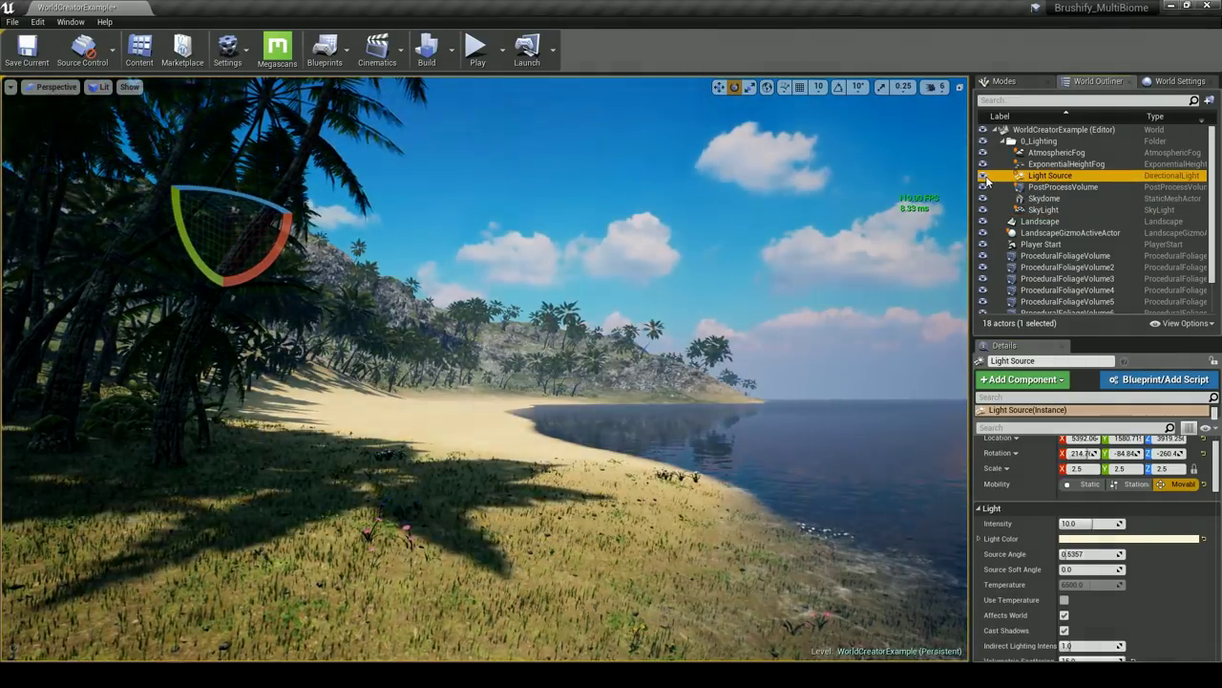
{"action": "key", "text": "Escape"}
{"action": "right_click_drag", "start_coordinate": [663, 281], "coordinate": [793, 291]}
{"action": "left_click", "coordinate": [1048, 176]}
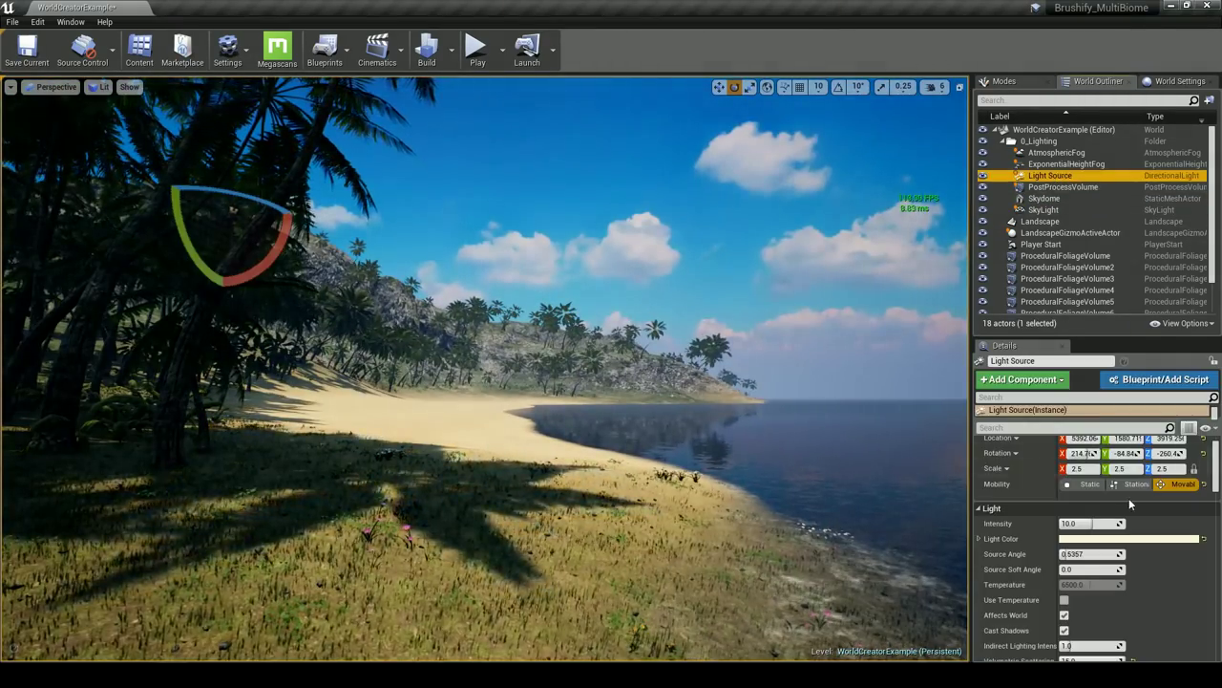
{"action": "left_click_drag", "start_coordinate": [231, 145], "coordinate": [212, 147]}
{"action": "left_click_drag", "start_coordinate": [1086, 453], "coordinate": [1086, 454]}
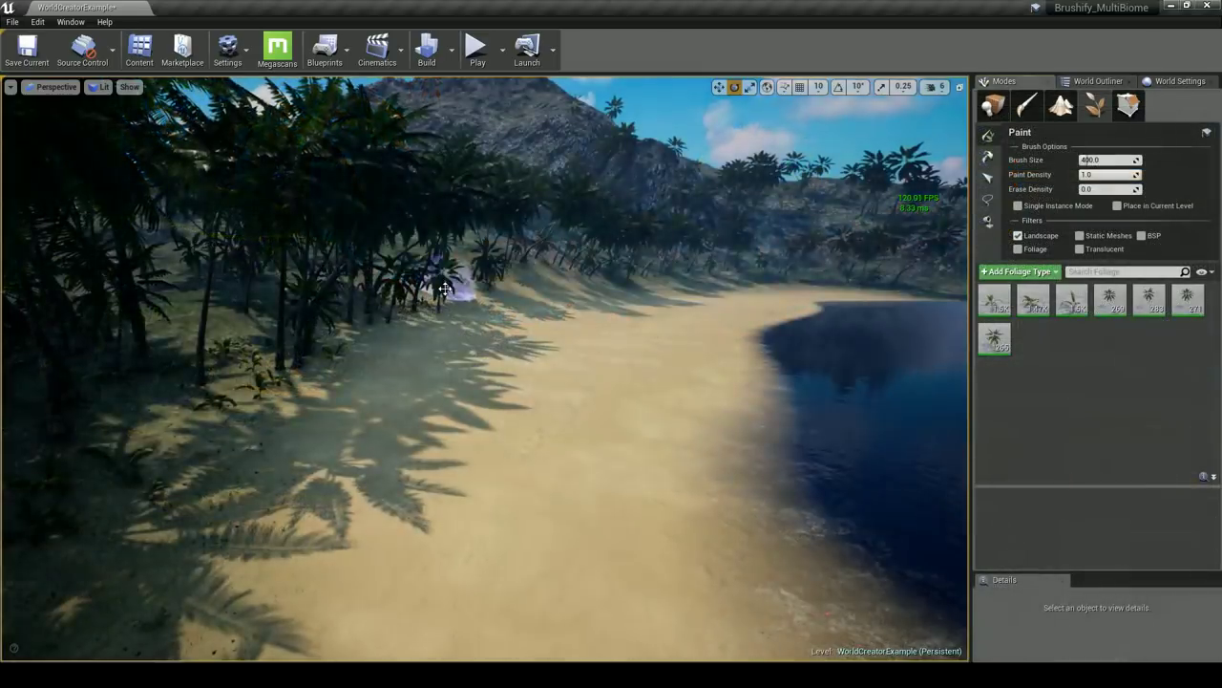
Select only the first three foliage types and paint low plants along the edge between the palms and the sand
{"action": "mouse_move", "coordinate": [485, 368]}
{"action": "right_mouse_down"}
{"action": "mouse_move", "coordinate": [506, 369]}
{"action": "mouse_move", "coordinate": [485, 369]}
{"action": "right_mouse_up"}
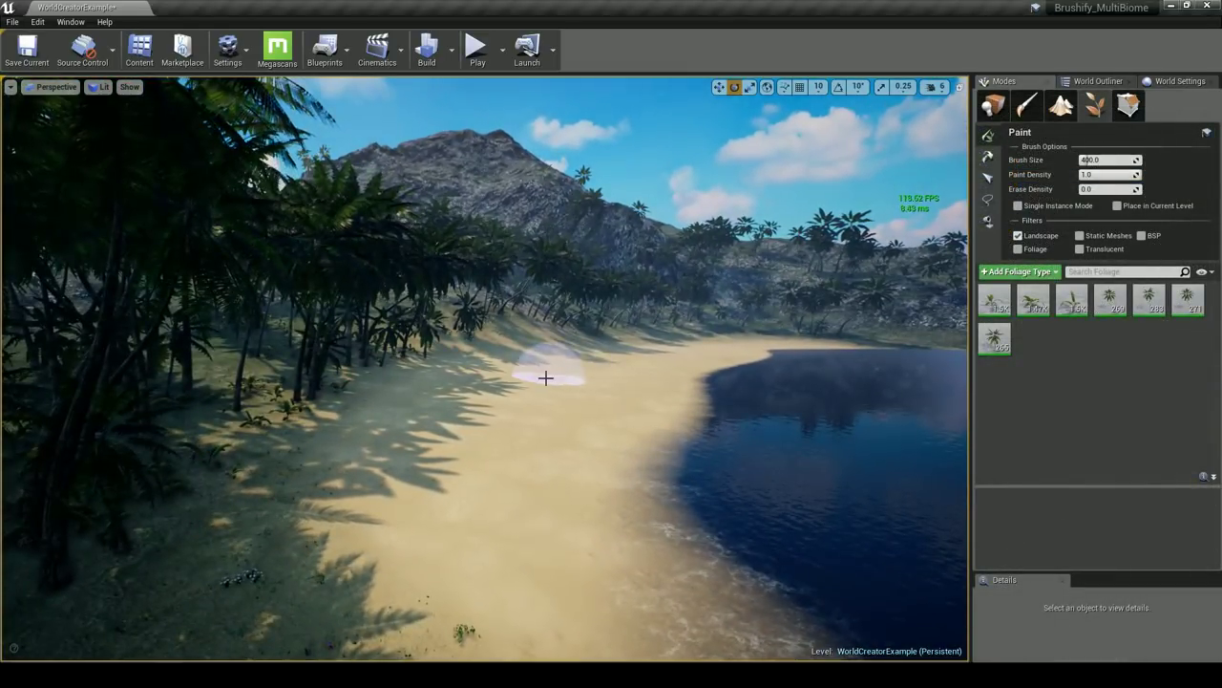
{"action": "left_click", "coordinate": [1006, 309]}
{"action": "key", "text": "ctrl+a"}
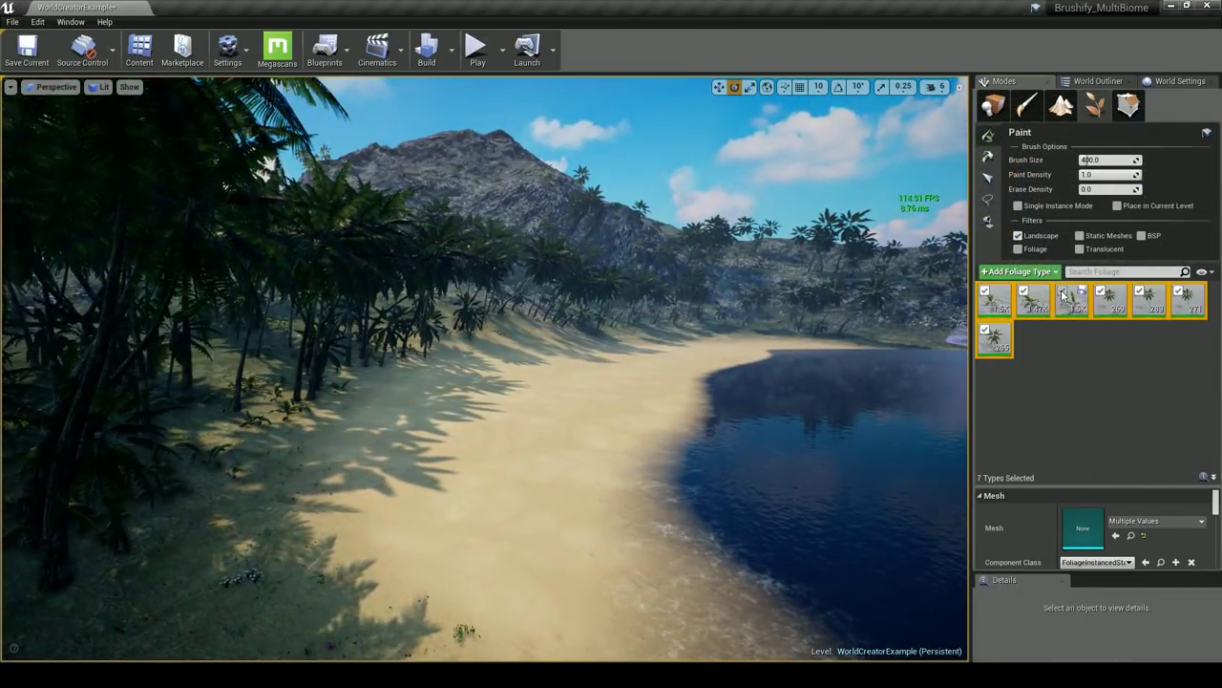
{"action": "left_click", "coordinate": [1063, 291]}
{"action": "left_click", "coordinate": [1070, 307]}
{"action": "left_click", "coordinate": [1002, 309], "text": "shift"}
{"action": "mouse_move", "coordinate": [429, 369]}
{"action": "left_mouse_down"}
{"action": "mouse_move", "coordinate": [497, 348]}
{"action": "mouse_move", "coordinate": [582, 346]}
{"action": "mouse_move", "coordinate": [524, 336]}
{"action": "mouse_move", "coordinate": [649, 340]}
{"action": "left_mouse_up"}
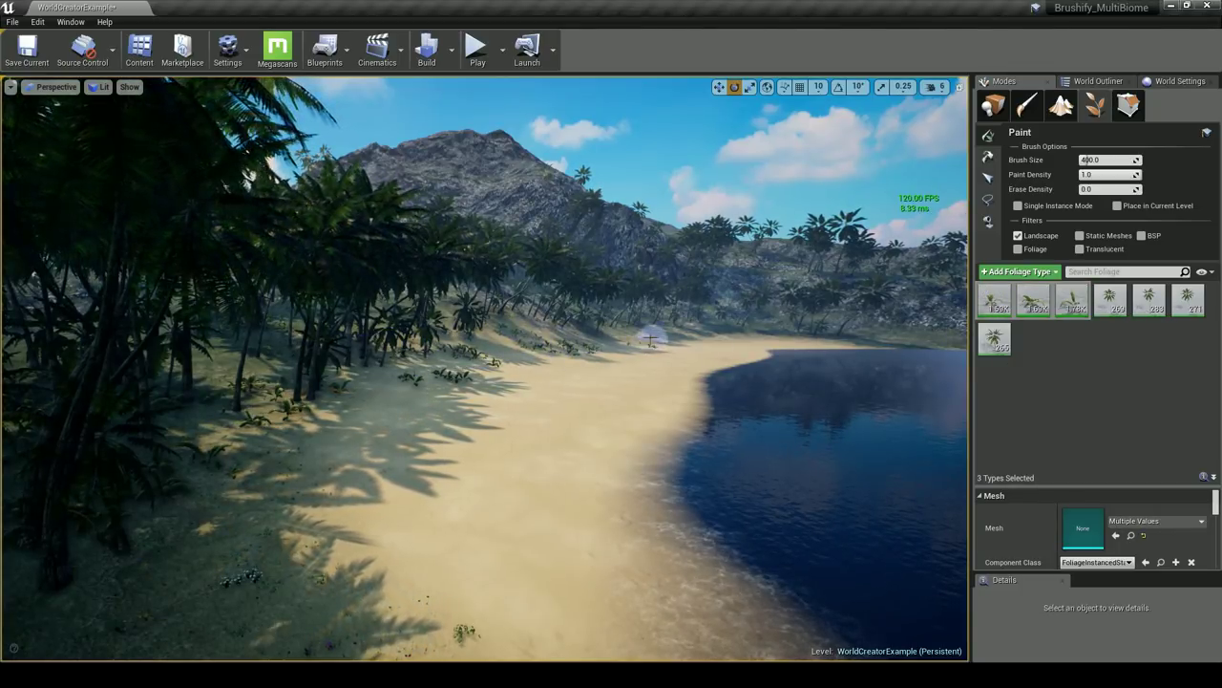
Paint more low plants with the three selected foliage types on the shaded sand beside the palms, leaving foliage mode when done
{"action": "left_click_drag", "start_coordinate": [258, 468], "coordinate": [212, 467]}
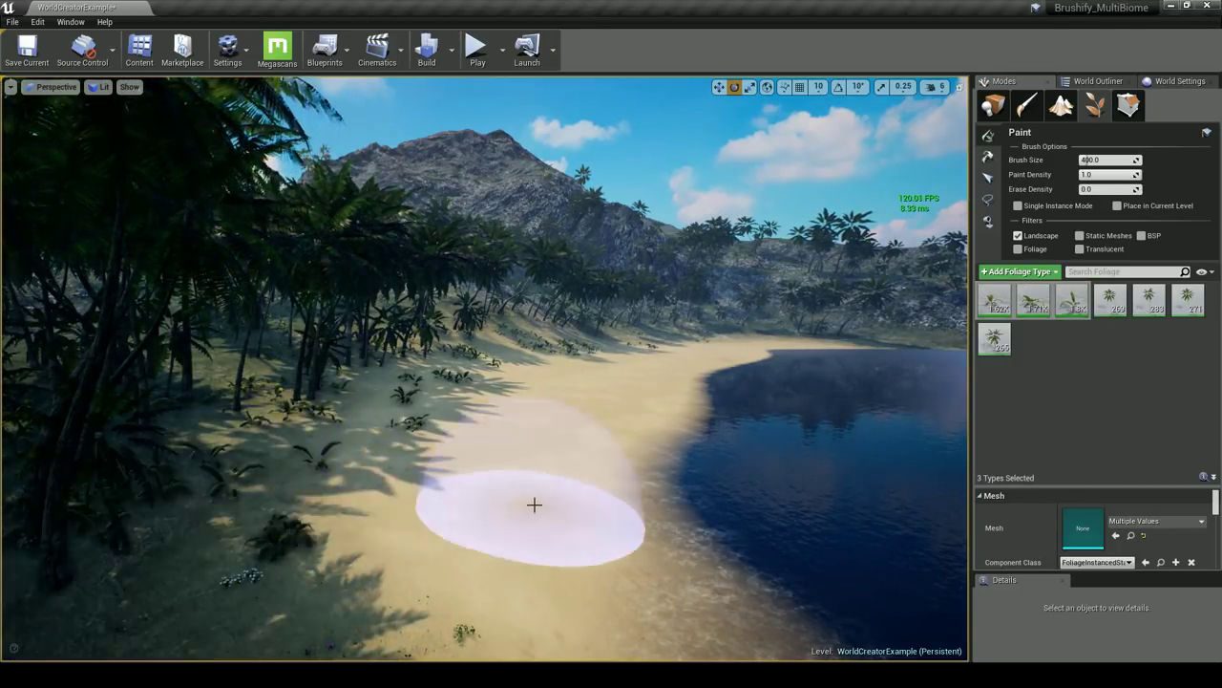
{"action": "right_click_drag", "start_coordinate": [546, 503], "coordinate": [473, 549]}
{"action": "key", "text": "shift+1"}
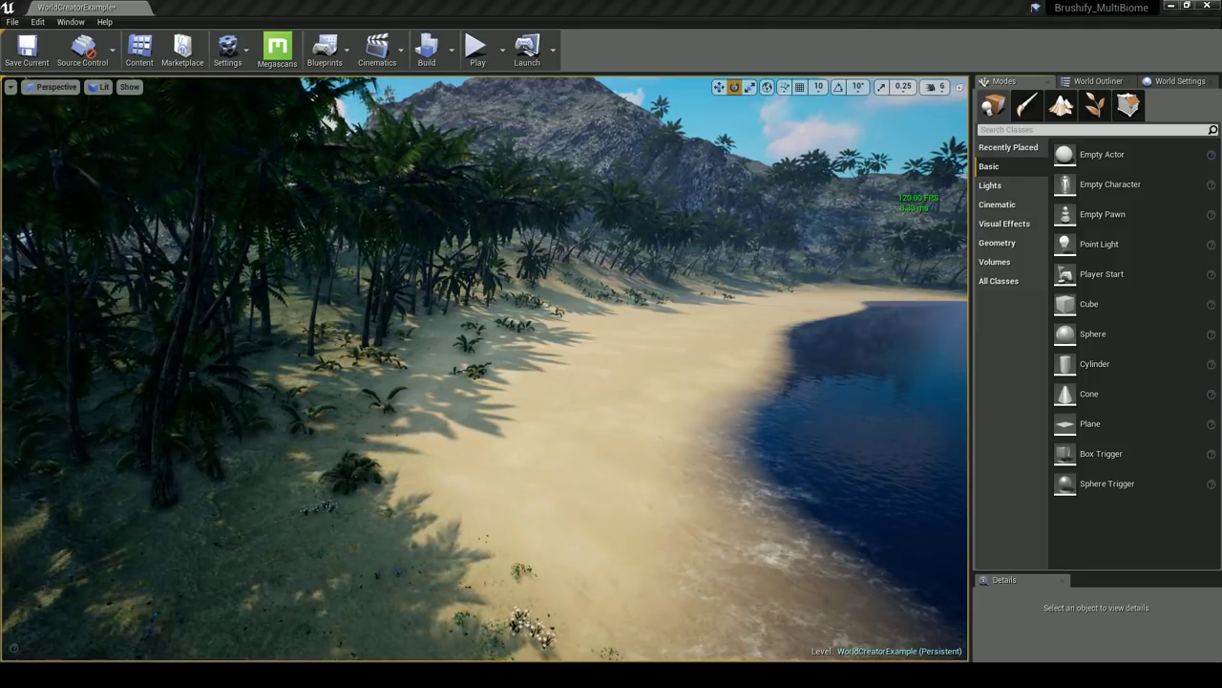
Browse the project content to the Palm folder under Brushify, Meshes, Foliage, Trees
{"action": "left_click_drag", "start_coordinate": [0, 137], "coordinate": [319, 144]}
{"action": "left_click", "coordinate": [116, 273]}
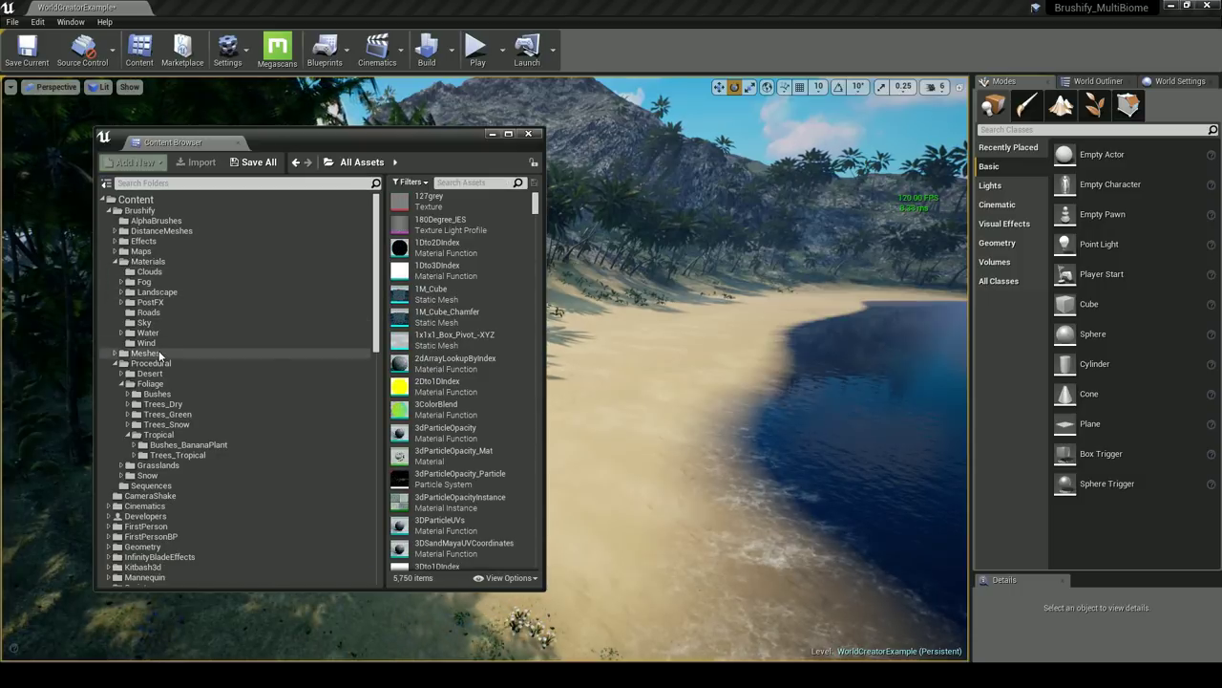
{"action": "left_click", "coordinate": [145, 353]}
{"action": "double_click", "coordinate": [438, 272]}
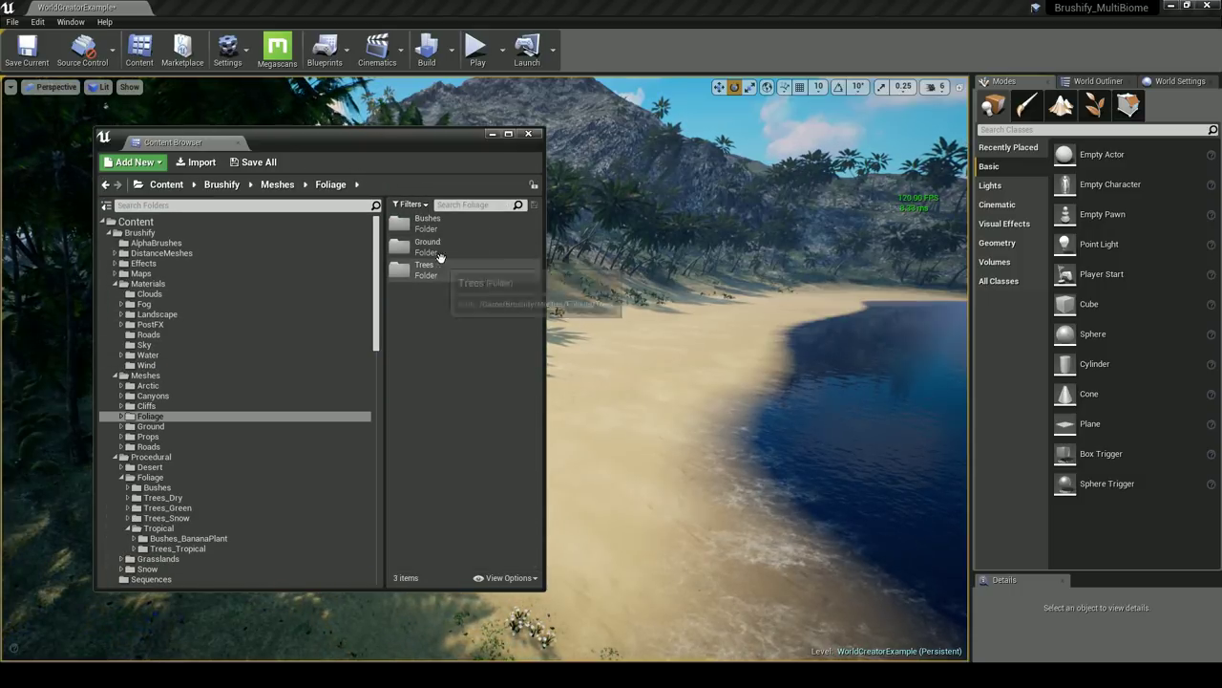
{"action": "double_click", "coordinate": [443, 246]}
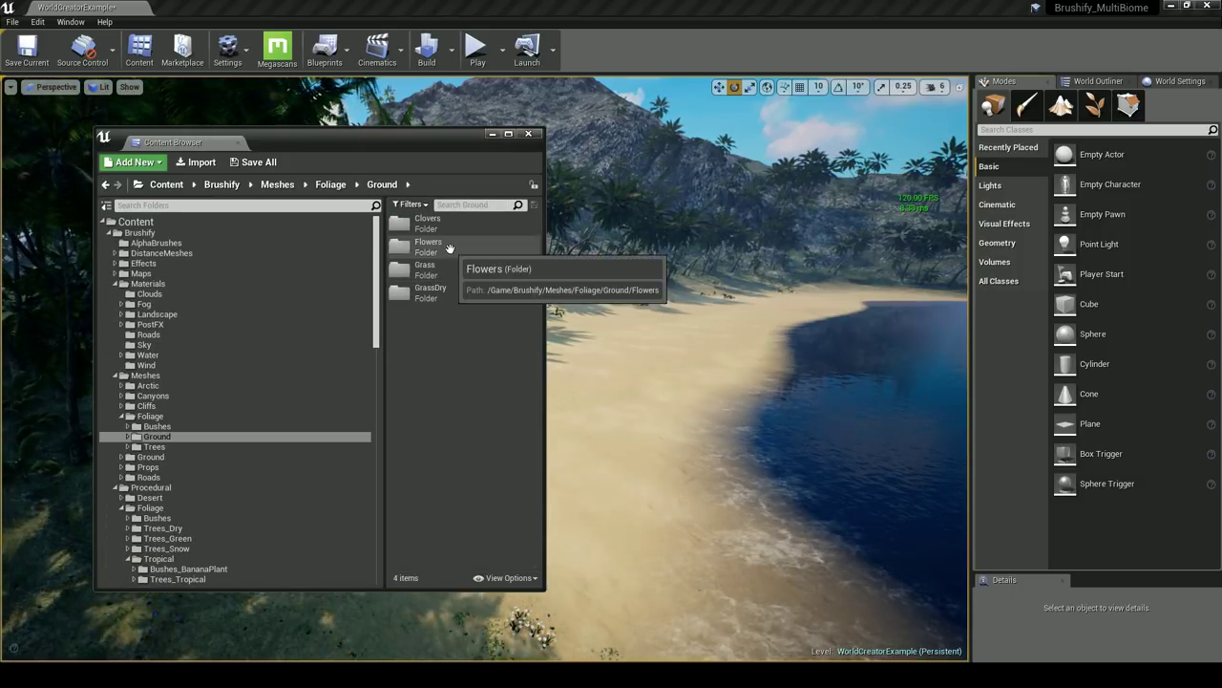
{"action": "left_click", "coordinate": [195, 446]}
{"action": "double_click", "coordinate": [428, 291]}
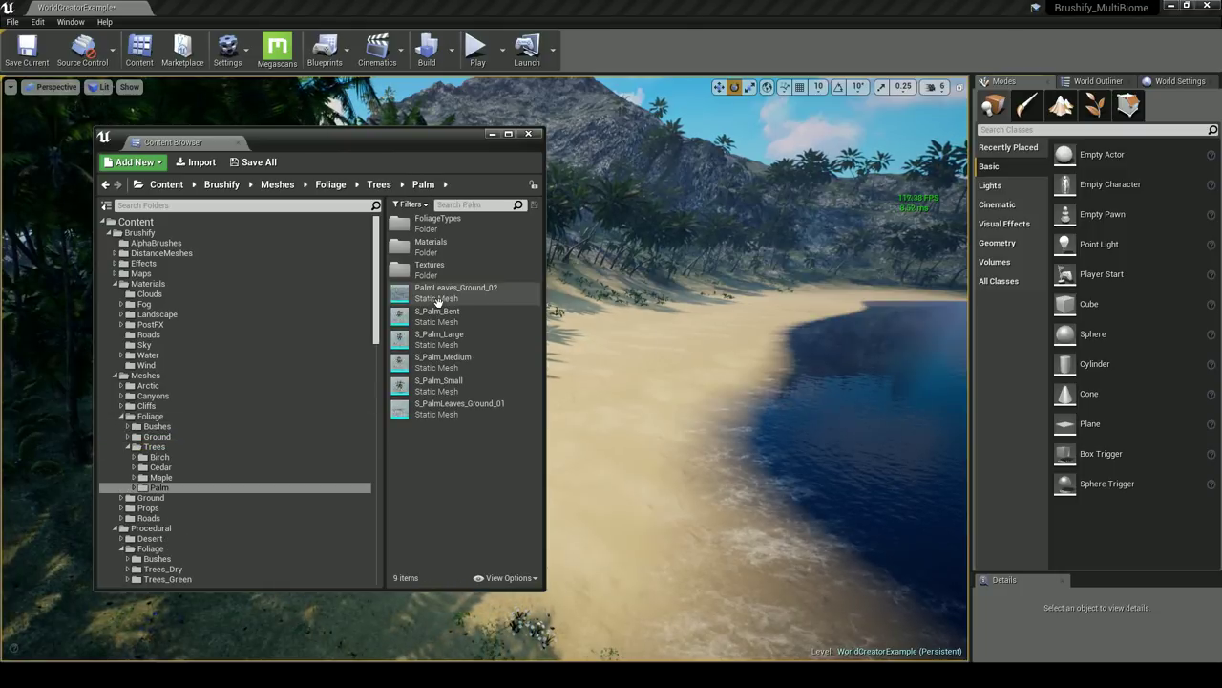
Add S_Palm_LeavesGround_01 and S_Palm_LeavesGround_02 from the Palm FoliageTypes folder to the foliage painting palette
{"action": "left_click", "coordinate": [463, 294]}
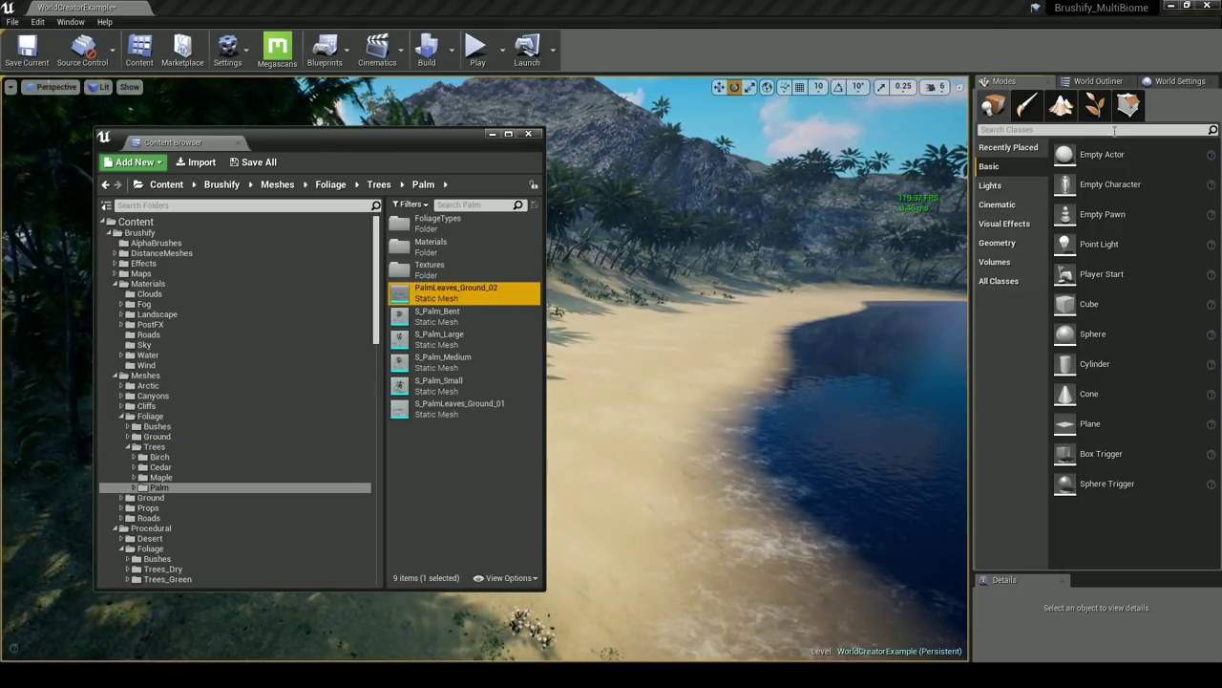
{"action": "double_click", "coordinate": [439, 223]}
{"action": "left_click", "coordinate": [463, 270]}
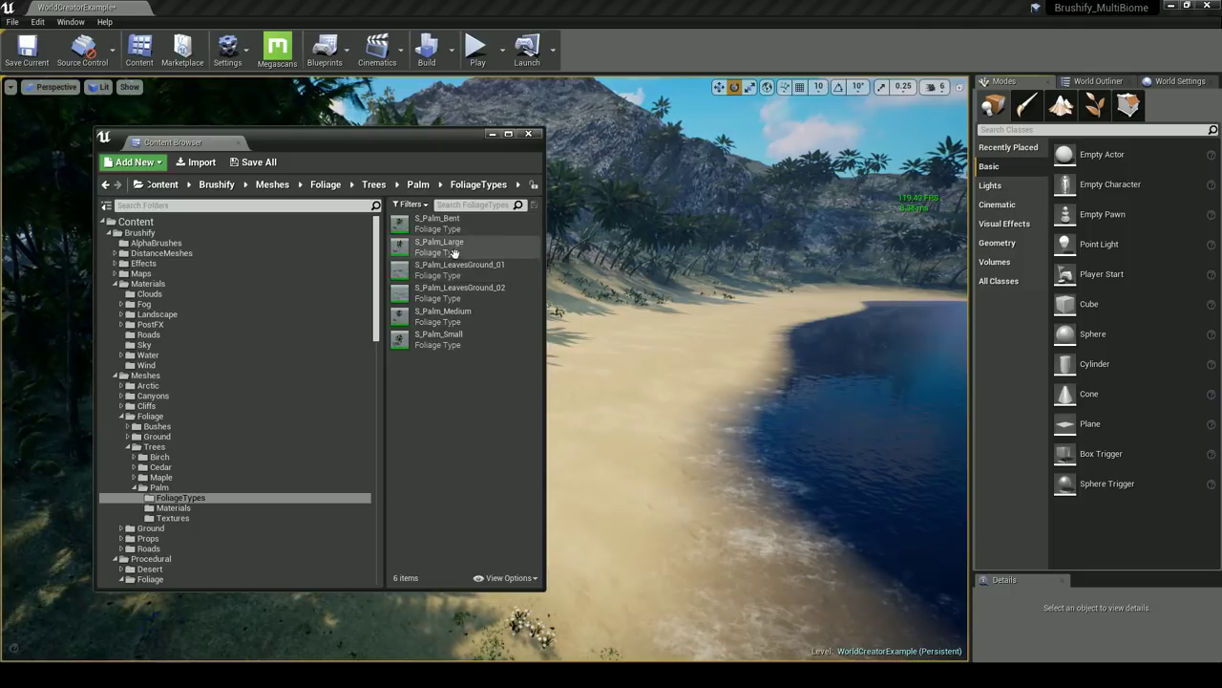
{"action": "left_click", "coordinate": [473, 293], "text": "ctrl"}
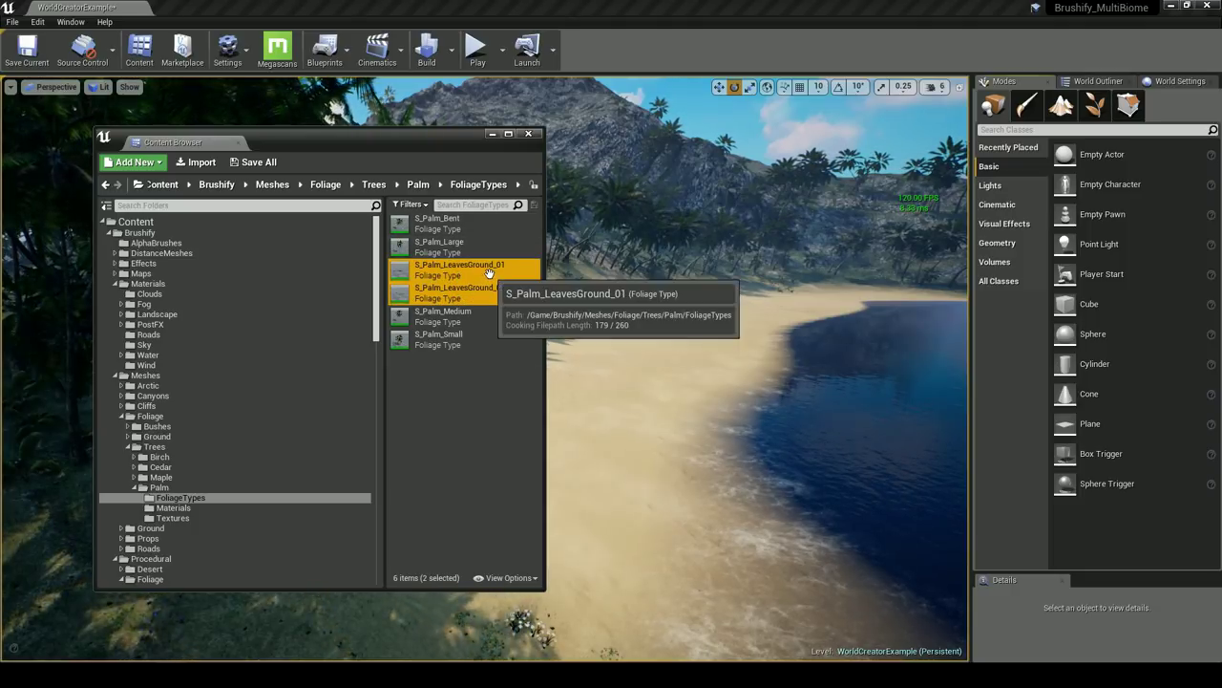
{"action": "left_click", "coordinate": [1096, 105]}
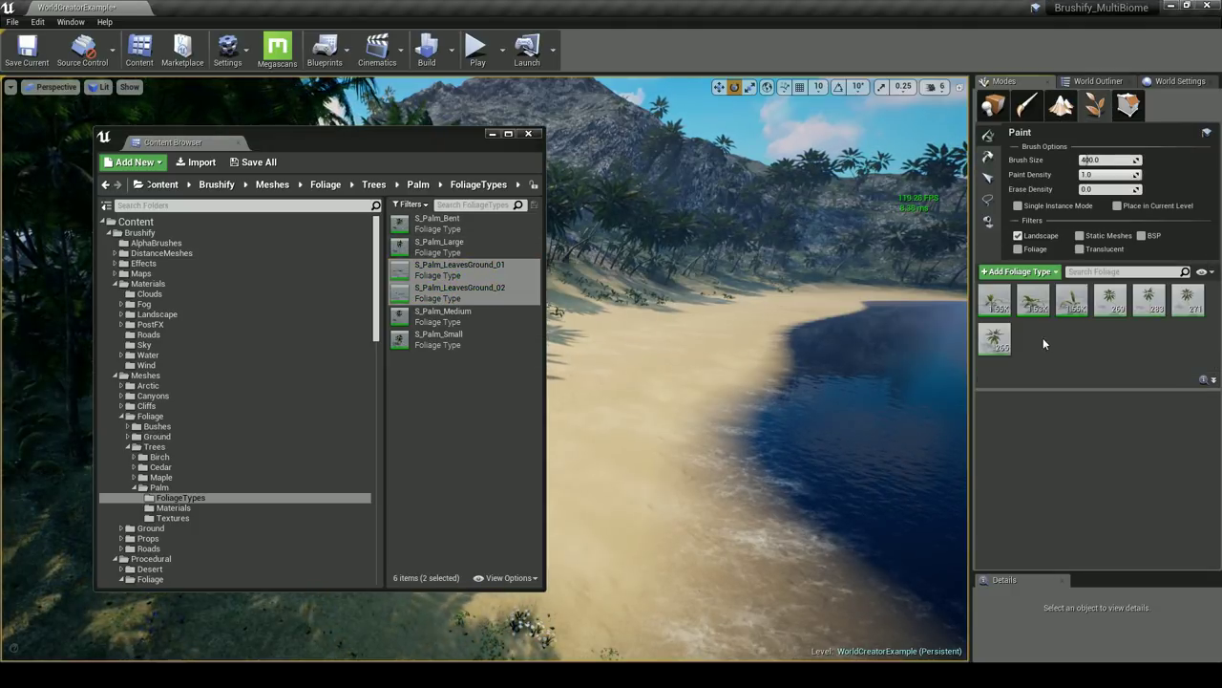
{"action": "left_click_drag", "start_coordinate": [459, 291], "coordinate": [1057, 355]}
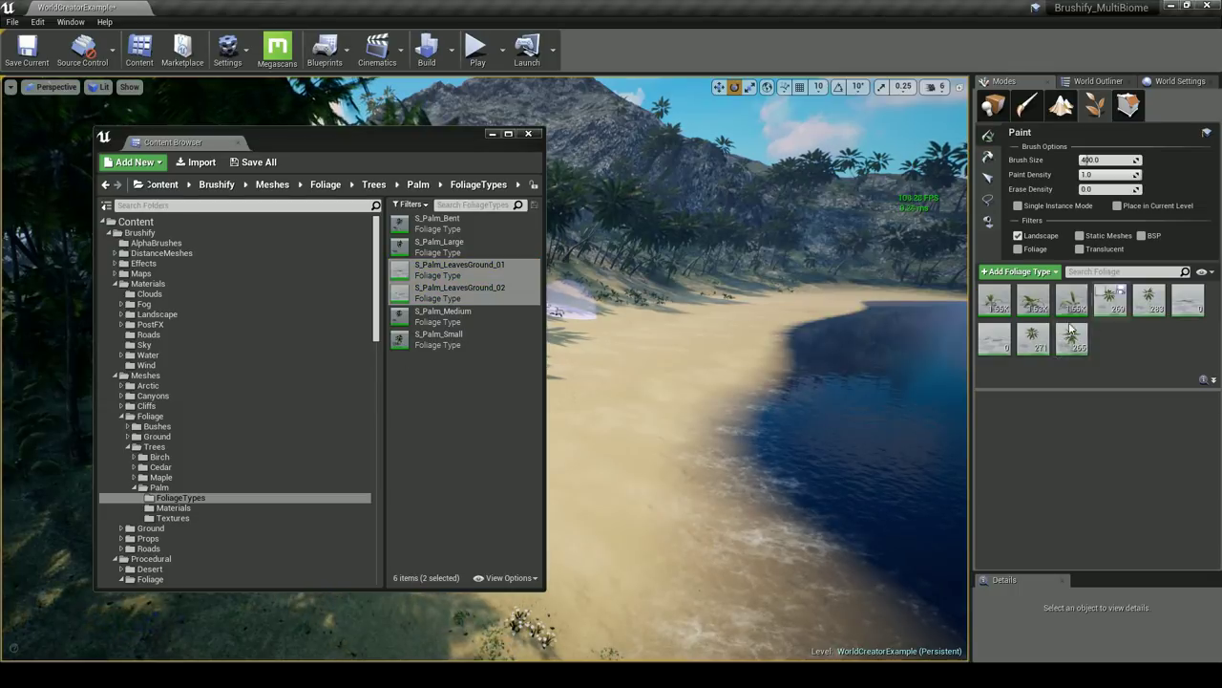
Deactivate all foliage types in the palette and activate only the two palm ground-leaf types
{"action": "left_click", "coordinate": [1183, 303]}
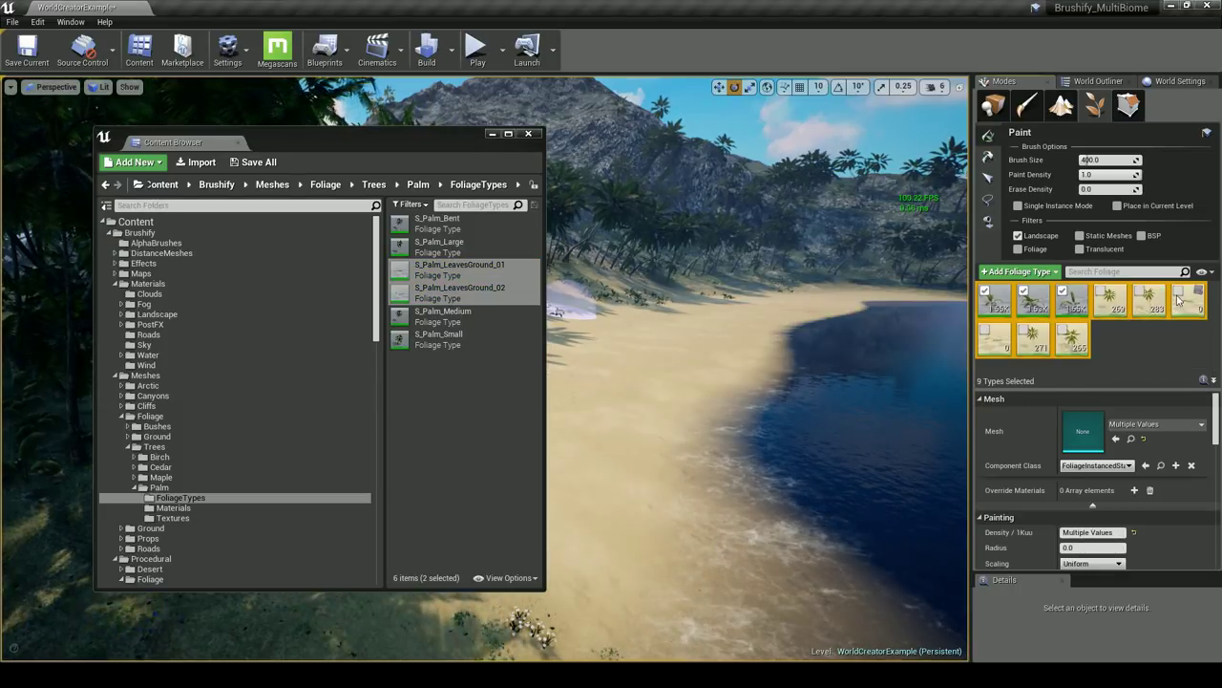
{"action": "left_click", "coordinate": [1151, 298]}
{"action": "key", "text": "ctrl+a"}
{"action": "left_click", "coordinate": [1140, 292]}
{"action": "left_click", "coordinate": [1140, 292]}
{"action": "left_click", "coordinate": [1186, 313]}
{"action": "left_click", "coordinate": [1185, 313]}
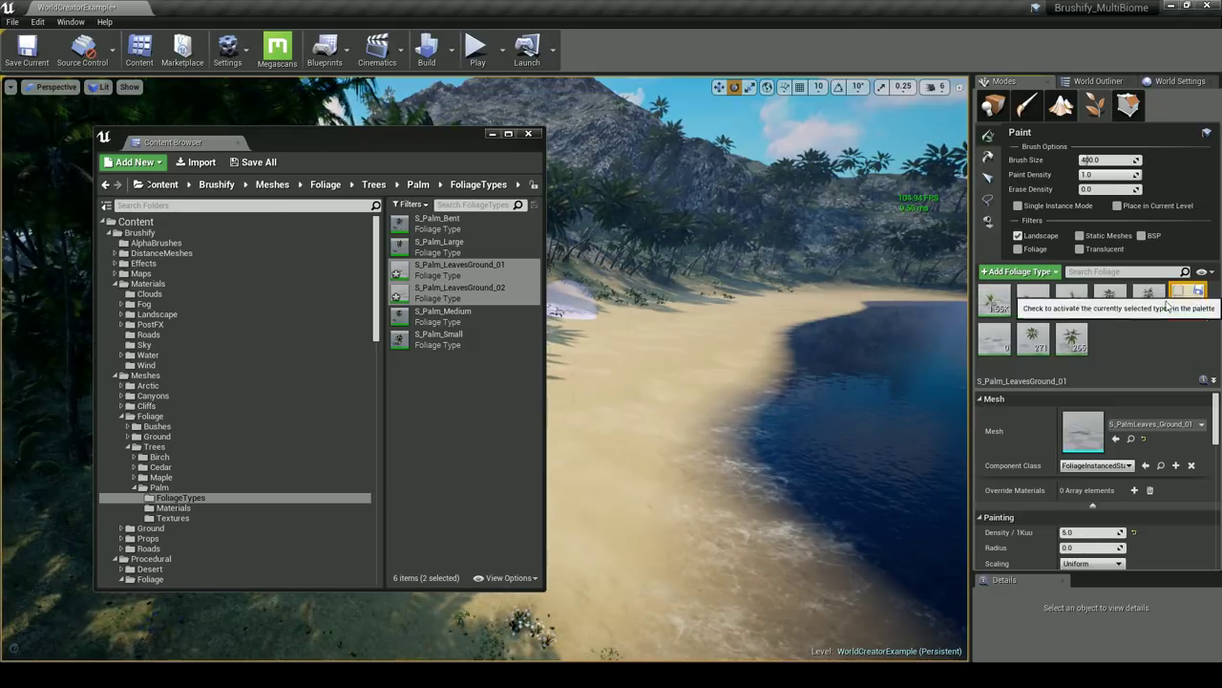
{"action": "left_click", "coordinate": [994, 339], "text": "ctrl"}
Paint fallen palm leaves on the shaded ground beneath the palms where the forest meets the sand
{"action": "left_click_drag", "start_coordinate": [490, 173], "coordinate": [442, 207]}
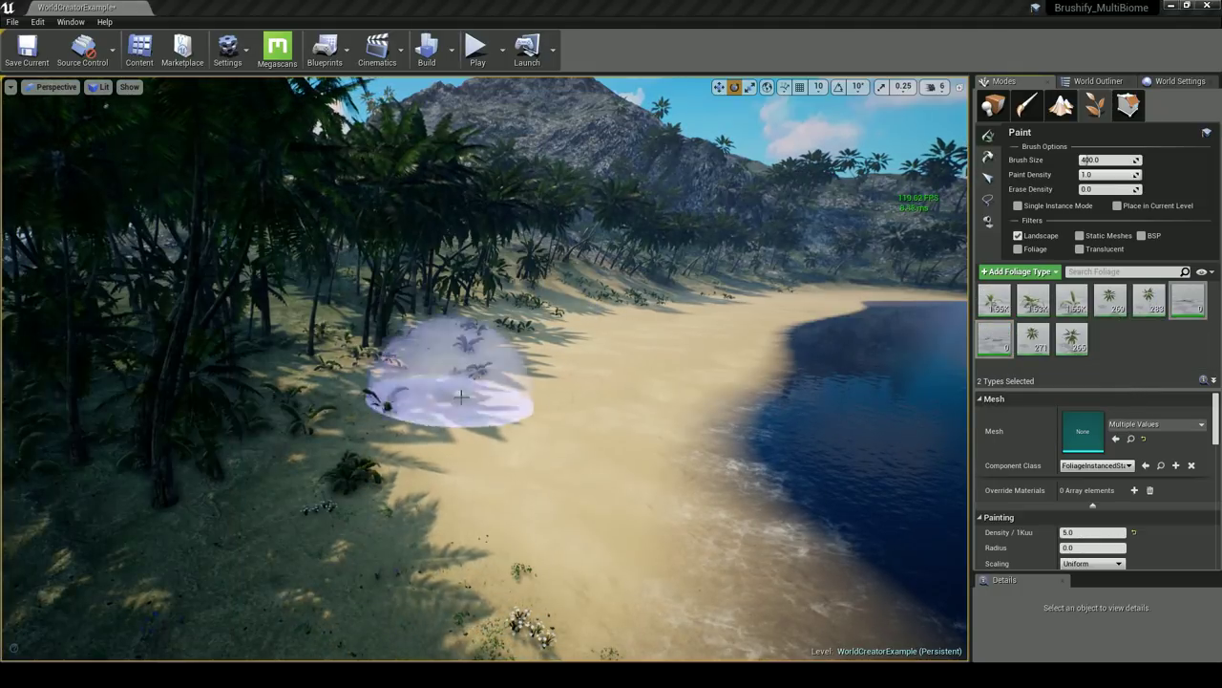
{"action": "right_click_drag", "start_coordinate": [341, 395], "coordinate": [325, 382]}
{"action": "mouse_move", "coordinate": [346, 232]}
{"action": "right_mouse_down"}
{"action": "mouse_move", "coordinate": [351, 310]}
{"action": "mouse_move", "coordinate": [364, 307]}
{"action": "right_mouse_up"}
{"action": "right_click_drag", "start_coordinate": [559, 160], "coordinate": [573, 344]}
{"action": "left_click_drag", "start_coordinate": [573, 344], "coordinate": [620, 376]}
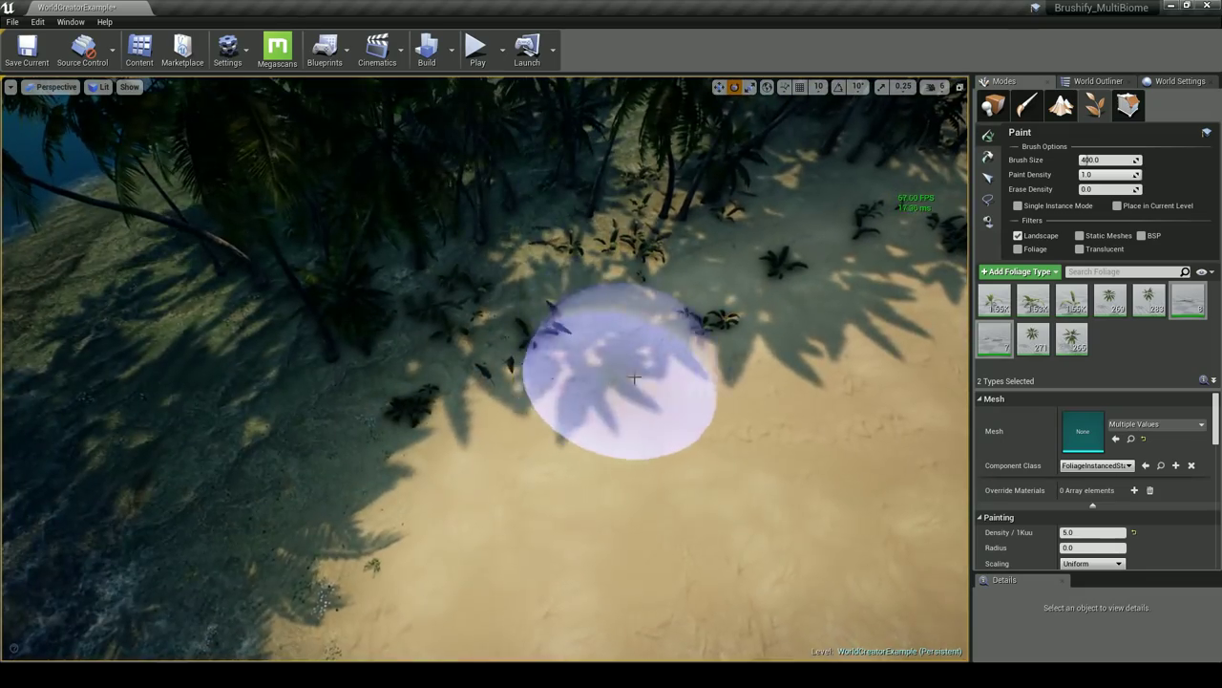
{"action": "mouse_move", "coordinate": [607, 223]}
{"action": "right_mouse_down"}
{"action": "mouse_move", "coordinate": [592, 205]}
{"action": "mouse_move", "coordinate": [566, 250]}
{"action": "right_mouse_up"}
{"action": "left_click_drag", "start_coordinate": [566, 250], "coordinate": [603, 263]}
{"action": "right_click_drag", "start_coordinate": [603, 263], "coordinate": [601, 229]}
{"action": "mouse_move", "coordinate": [611, 286]}
{"action": "right_mouse_down"}
{"action": "mouse_move", "coordinate": [659, 286]}
{"action": "mouse_move", "coordinate": [591, 277]}
{"action": "right_mouse_up"}
{"action": "mouse_move", "coordinate": [206, 305]}
{"action": "right_mouse_down"}
{"action": "mouse_move", "coordinate": [171, 310]}
{"action": "mouse_move", "coordinate": [229, 303]}
{"action": "right_mouse_up"}
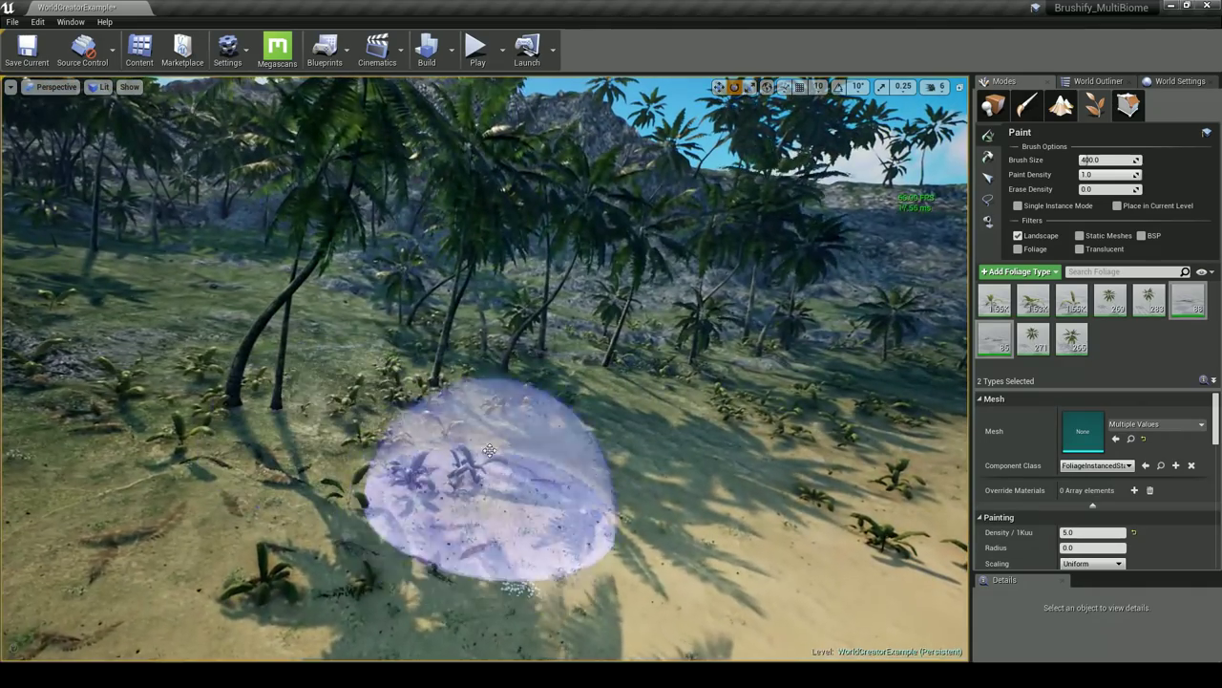
Scatter palm leaves around the palms beside the grassy slope, and erase the ones lying on the open sand
{"action": "right_click_drag", "start_coordinate": [629, 357], "coordinate": [845, 359]}
{"action": "left_click", "coordinate": [301, 370]}
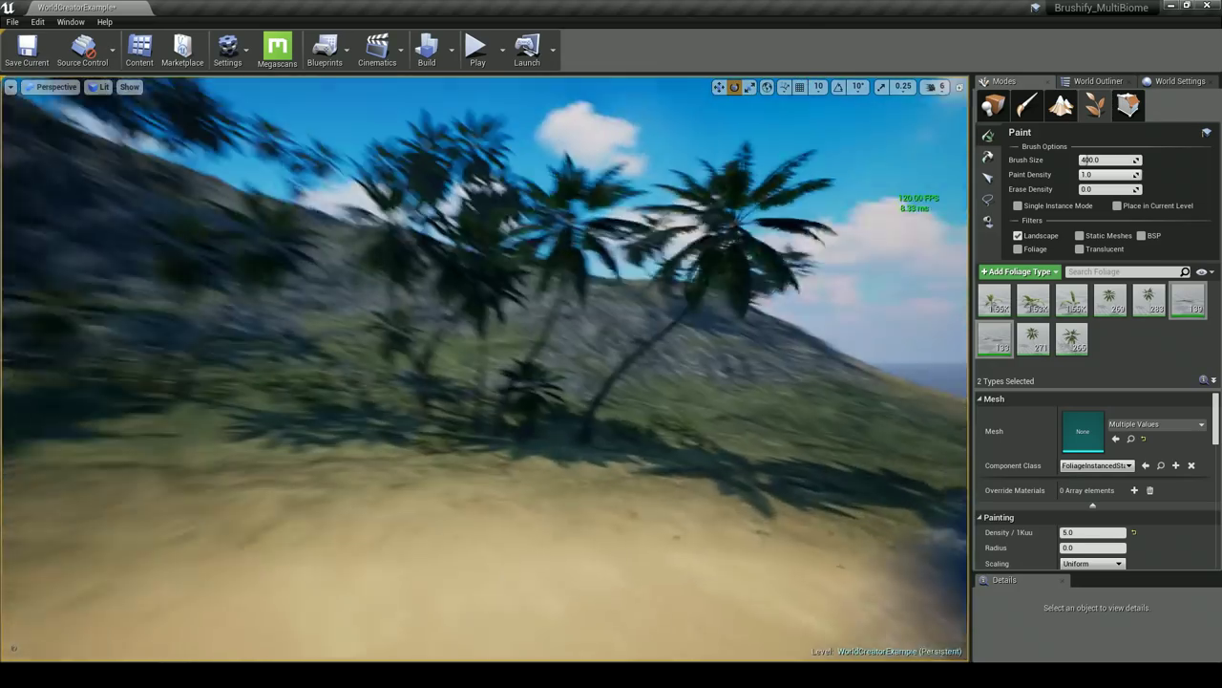
{"action": "left_click", "coordinate": [617, 457]}
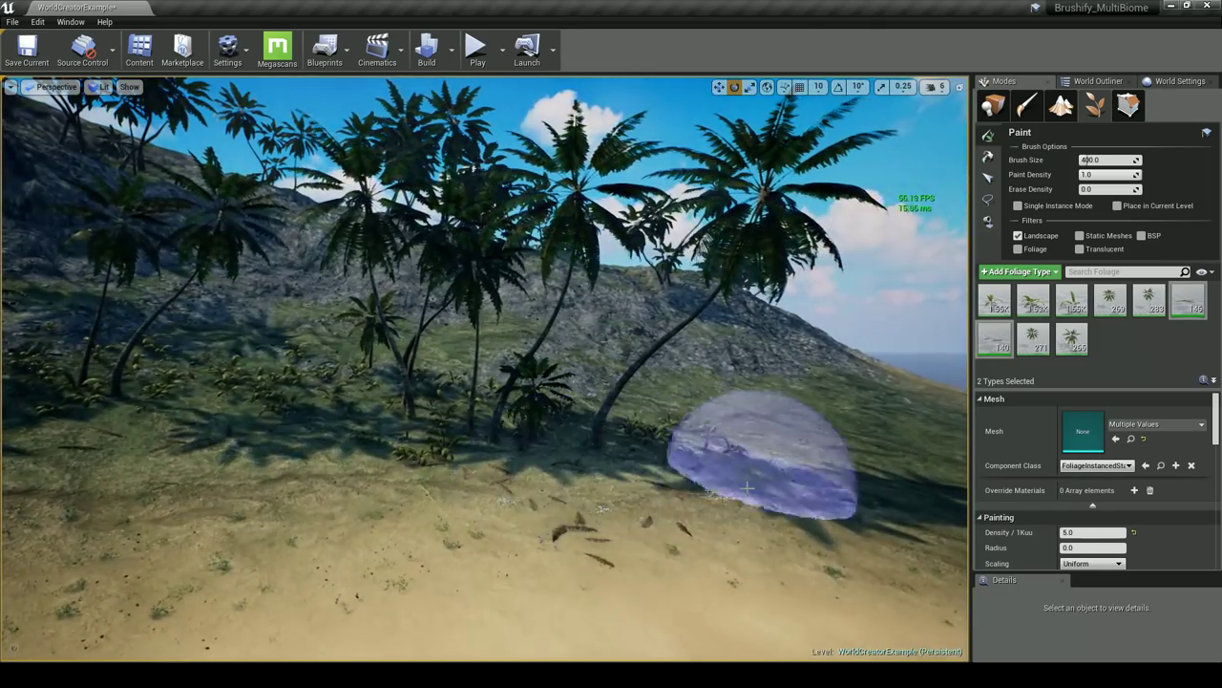
{"action": "right_click_drag", "start_coordinate": [674, 447], "coordinate": [722, 470]}
{"action": "left_click", "coordinate": [500, 496], "text": "shift"}
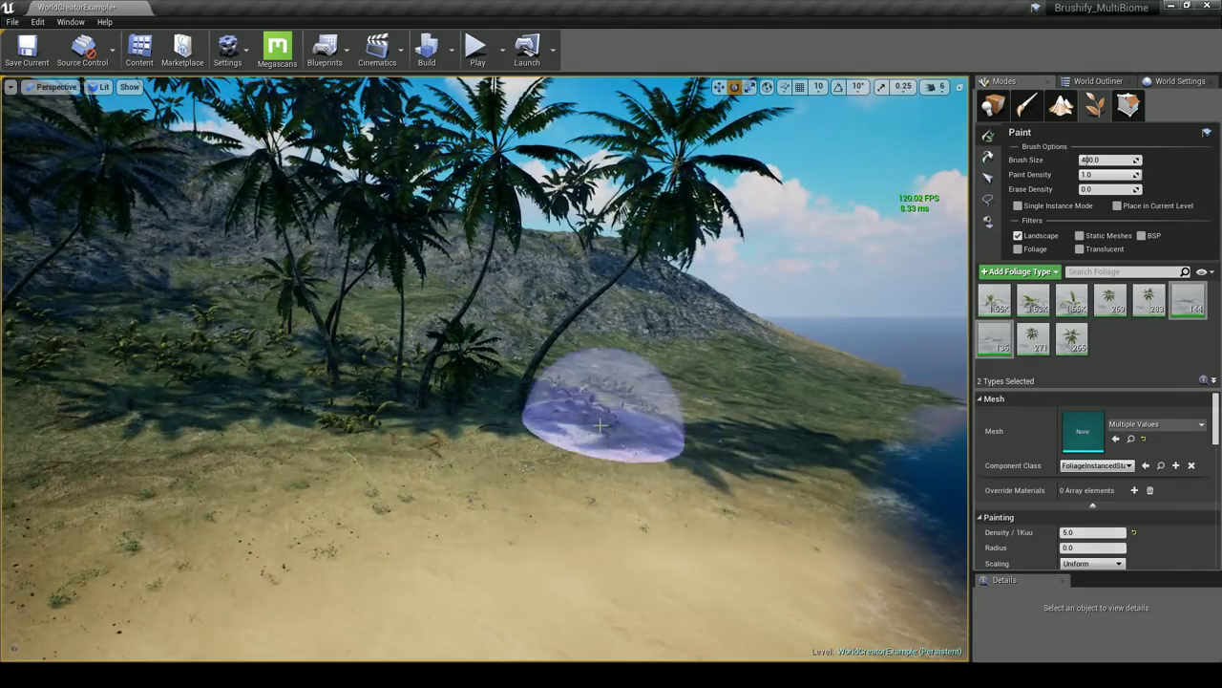
Paint a few more fallen palm leaves under the palms along the beach and leave foliage mode
{"action": "mouse_move", "coordinate": [639, 422]}
{"action": "right_mouse_down"}
{"action": "mouse_move", "coordinate": [717, 426]}
{"action": "mouse_move", "coordinate": [725, 506]}
{"action": "right_mouse_up"}
{"action": "left_click", "coordinate": [288, 489]}
{"action": "mouse_move", "coordinate": [376, 478]}
{"action": "right_mouse_down"}
{"action": "mouse_move", "coordinate": [542, 467]}
{"action": "mouse_move", "coordinate": [525, 501]}
{"action": "mouse_move", "coordinate": [554, 444]}
{"action": "right_mouse_up"}
{"action": "key", "text": "w"}
{"action": "key", "text": "s"}
{"action": "right_click_drag", "start_coordinate": [516, 326], "coordinate": [473, 258]}
{"action": "right_click_drag", "start_coordinate": [557, 394], "coordinate": [372, 406]}
{"action": "mouse_move", "coordinate": [201, 357]}
{"action": "right_mouse_down"}
{"action": "mouse_move", "coordinate": [249, 291]}
{"action": "mouse_move", "coordinate": [306, 272]}
{"action": "mouse_move", "coordinate": [354, 286]}
{"action": "mouse_move", "coordinate": [287, 291]}
{"action": "mouse_move", "coordinate": [229, 277]}
{"action": "mouse_move", "coordinate": [163, 296]}
{"action": "mouse_move", "coordinate": [196, 286]}
{"action": "right_mouse_up"}
{"action": "right_click_drag", "start_coordinate": [315, 320], "coordinate": [297, 401]}
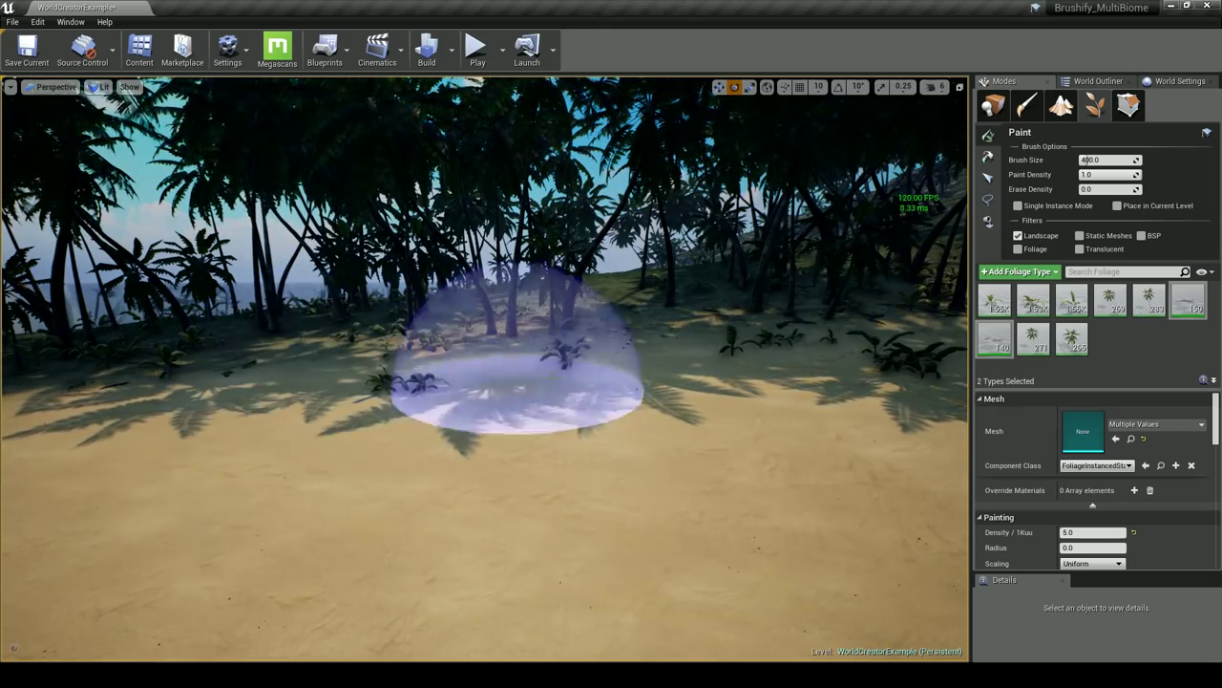
{"action": "right_click_drag", "start_coordinate": [763, 337], "coordinate": [966, 339]}
{"action": "right_click_drag", "start_coordinate": [418, 121], "coordinate": [459, 141]}
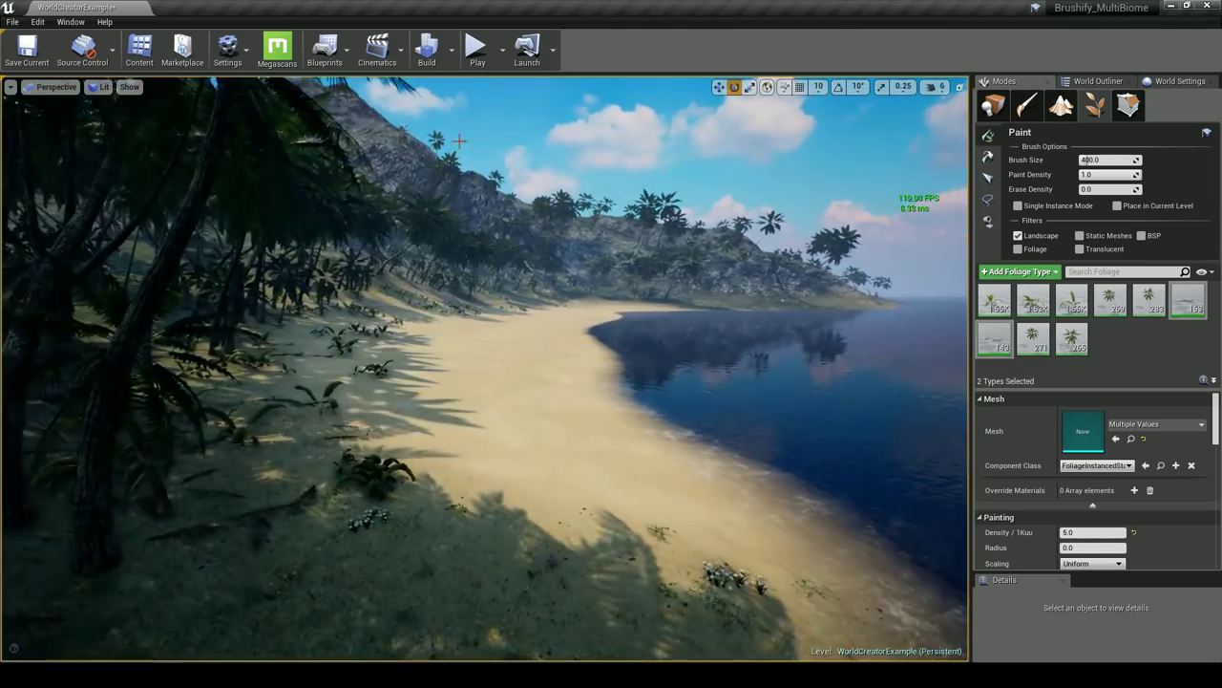
{"action": "key", "text": "shift+1"}
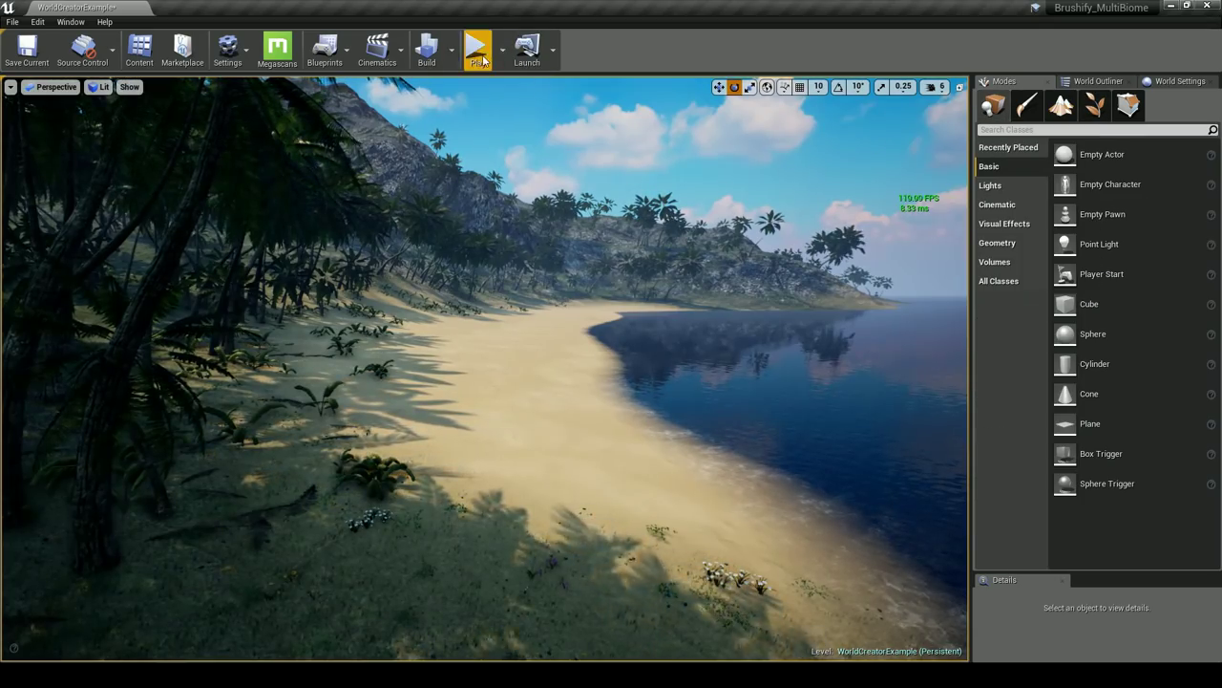
Play the level and run the character along the beach and through the palms to check the foliage, ending the play session
{"action": "left_click", "coordinate": [478, 52]}
{"action": "key", "text": "w"}
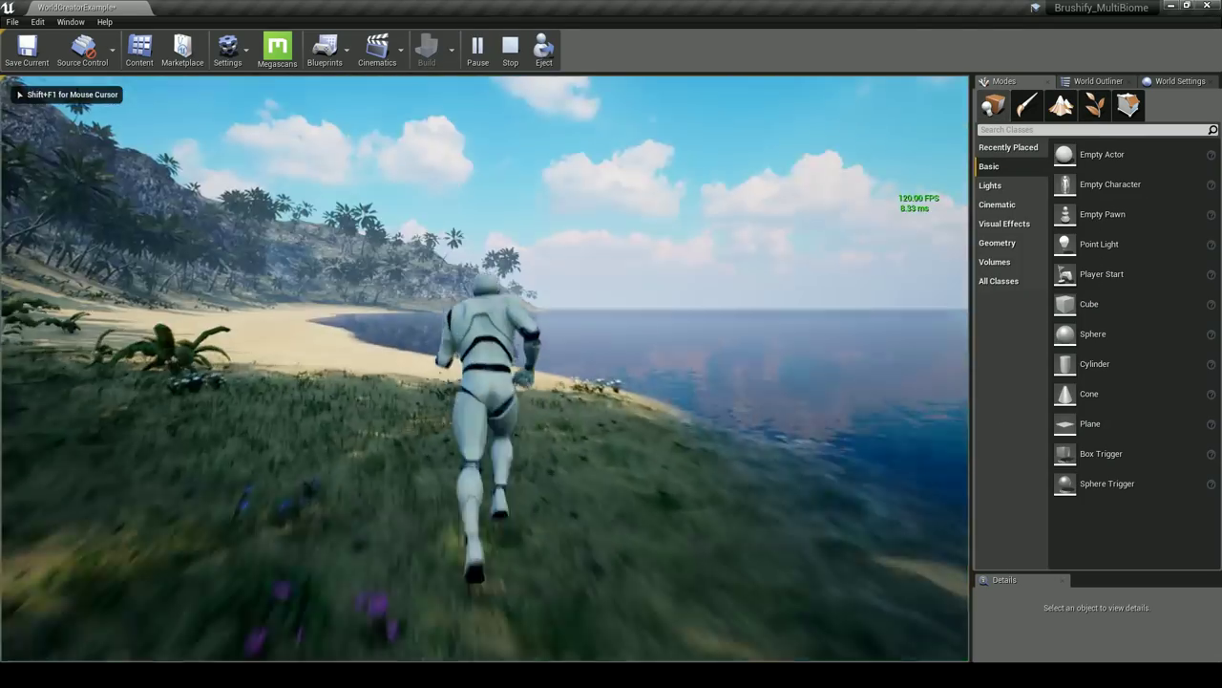
{"action": "key", "text": "a"}
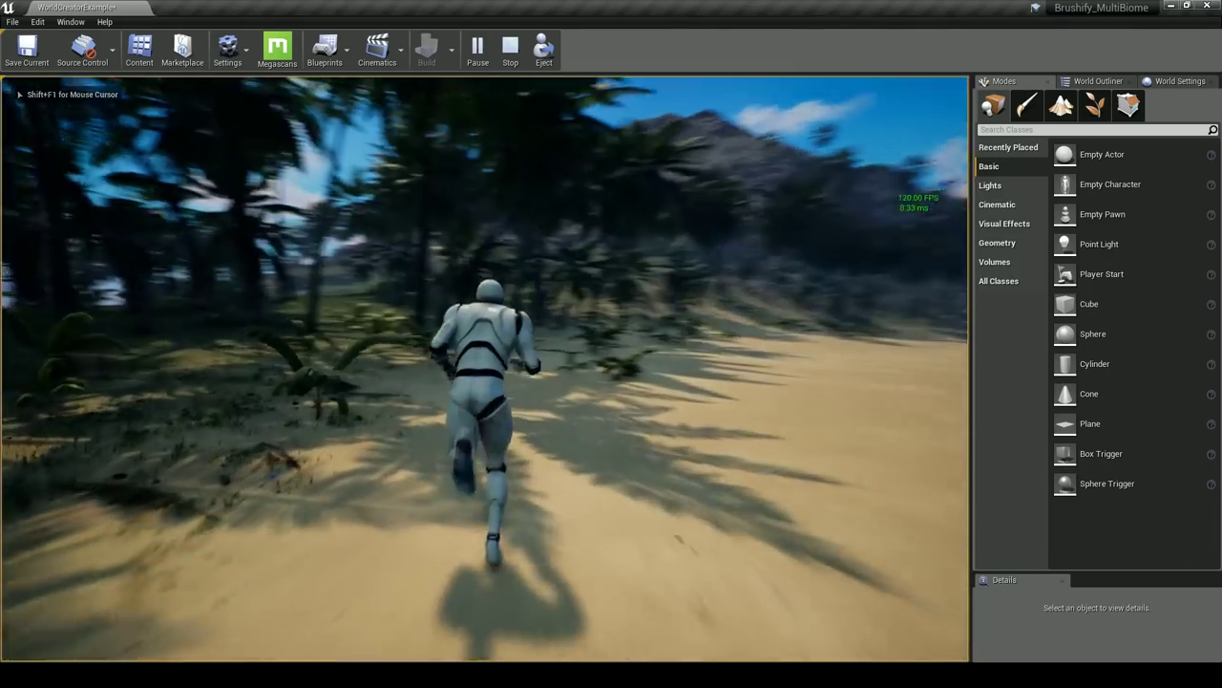
{"action": "key", "text": "w"}
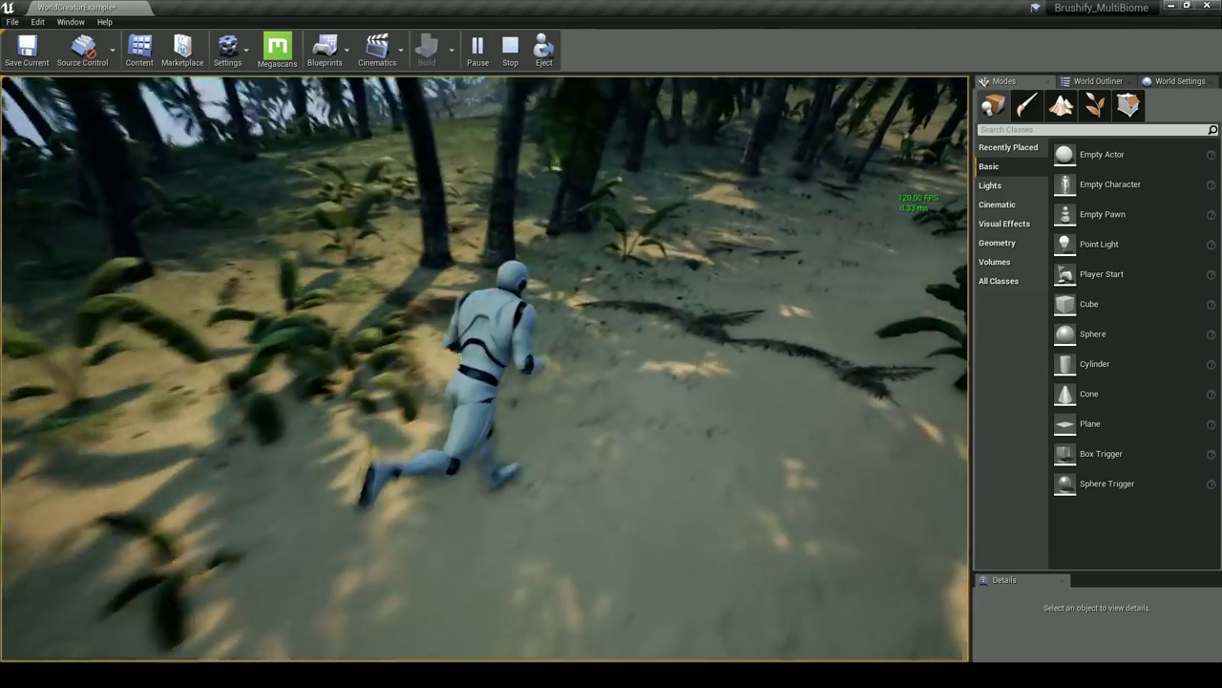
{"action": "key", "text": "w"}
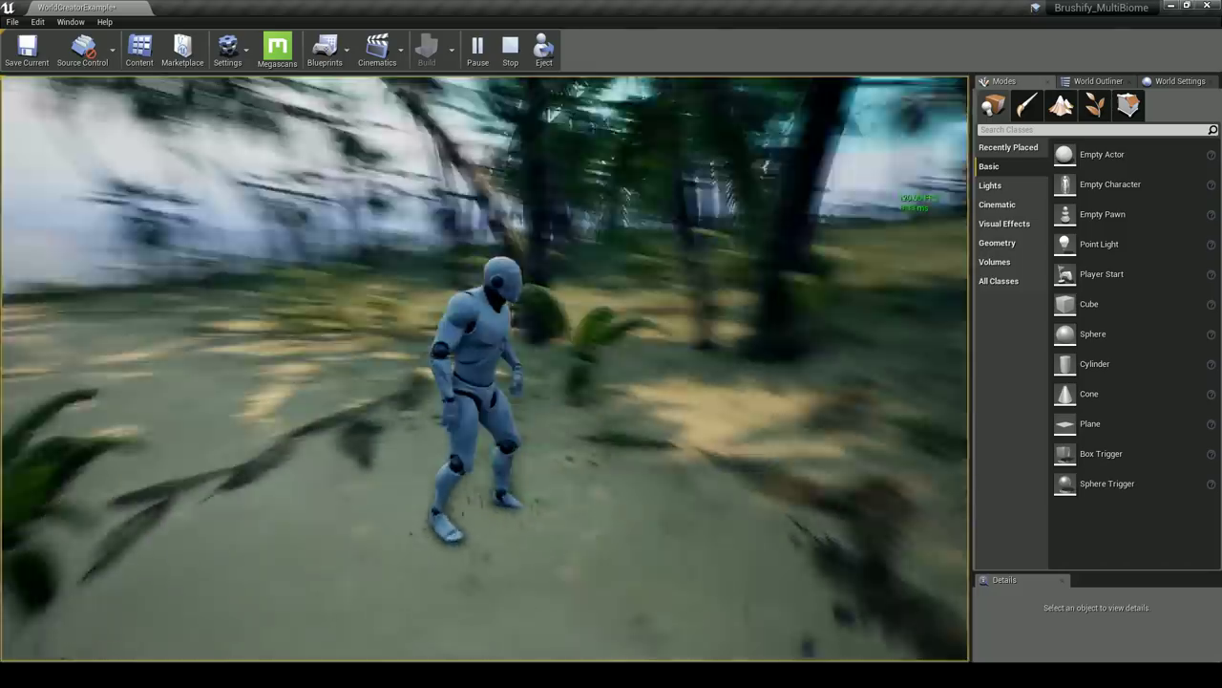
{"action": "key", "text": "w"}
{"action": "key", "text": "w"}
{"action": "key", "text": "w"}
{"action": "key", "text": "w"}
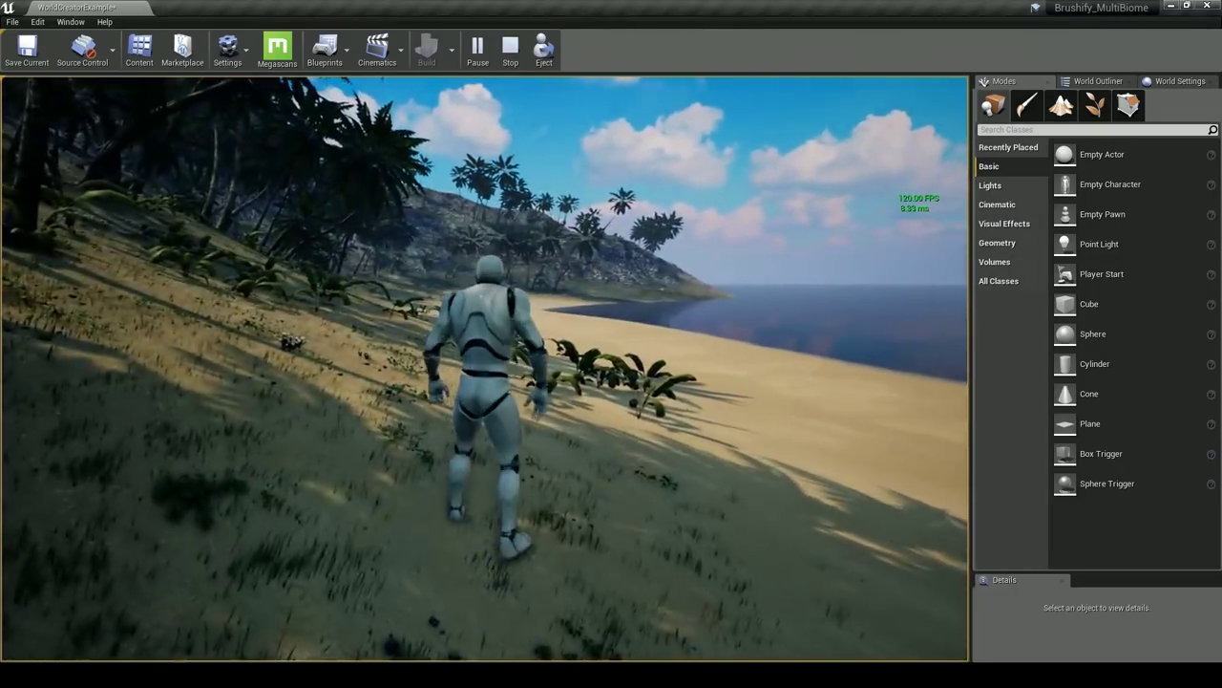
{"action": "key", "text": "Escape"}
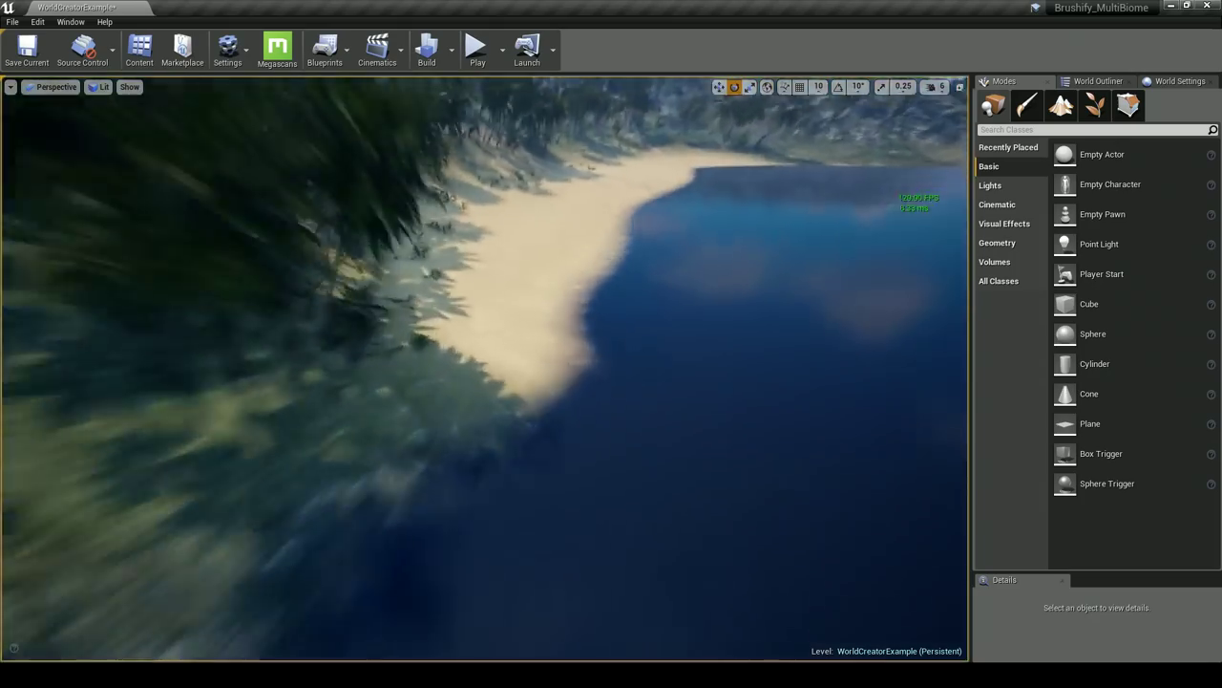
Examine the beach, palms and mountain from ground level and from above the water
{"action": "key", "text": "w"}
{"action": "mouse_move", "coordinate": [569, 254]}
{"action": "right_mouse_down"}
{"action": "mouse_move", "coordinate": [515, 210]}
{"action": "mouse_move", "coordinate": [573, 219]}
{"action": "mouse_move", "coordinate": [569, 254]}
{"action": "right_mouse_up"}
{"action": "right_click", "coordinate": [569, 254]}
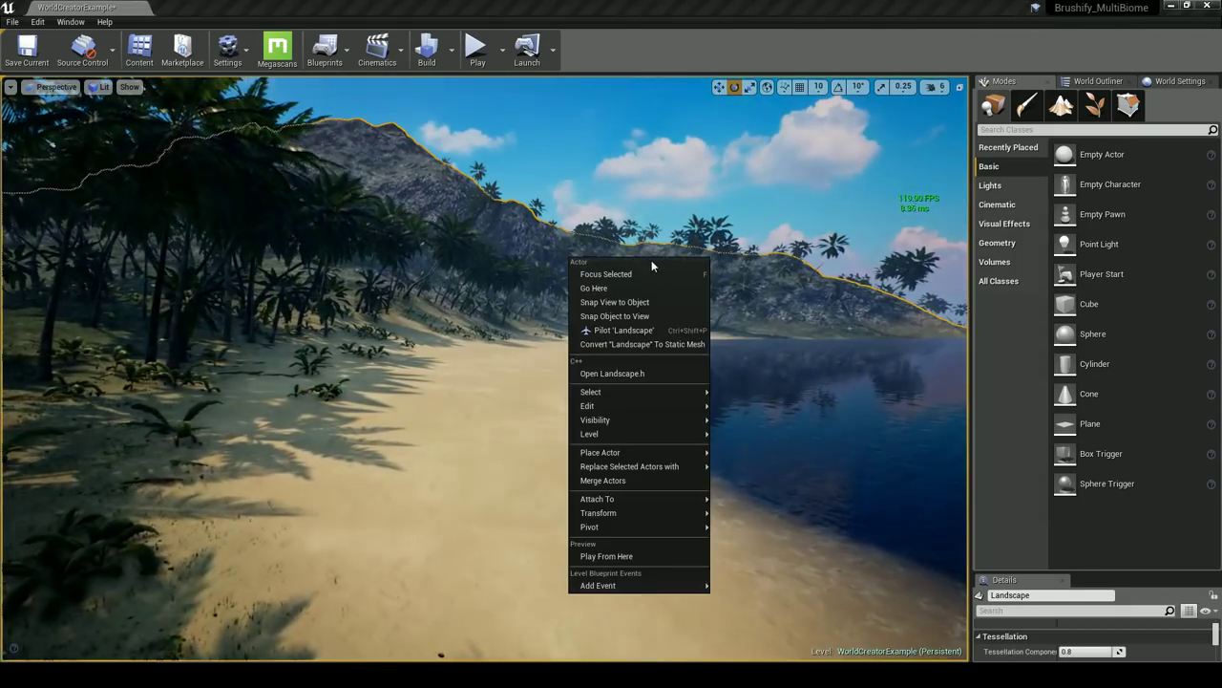
{"action": "right_click_drag", "start_coordinate": [731, 267], "coordinate": [740, 269]}
{"action": "key", "text": "Escape"}
{"action": "mouse_move", "coordinate": [586, 230]}
{"action": "right_mouse_down"}
{"action": "mouse_move", "coordinate": [535, 231]}
{"action": "mouse_move", "coordinate": [554, 263]}
{"action": "mouse_move", "coordinate": [583, 230]}
{"action": "right_mouse_up"}
{"action": "key", "text": "d"}
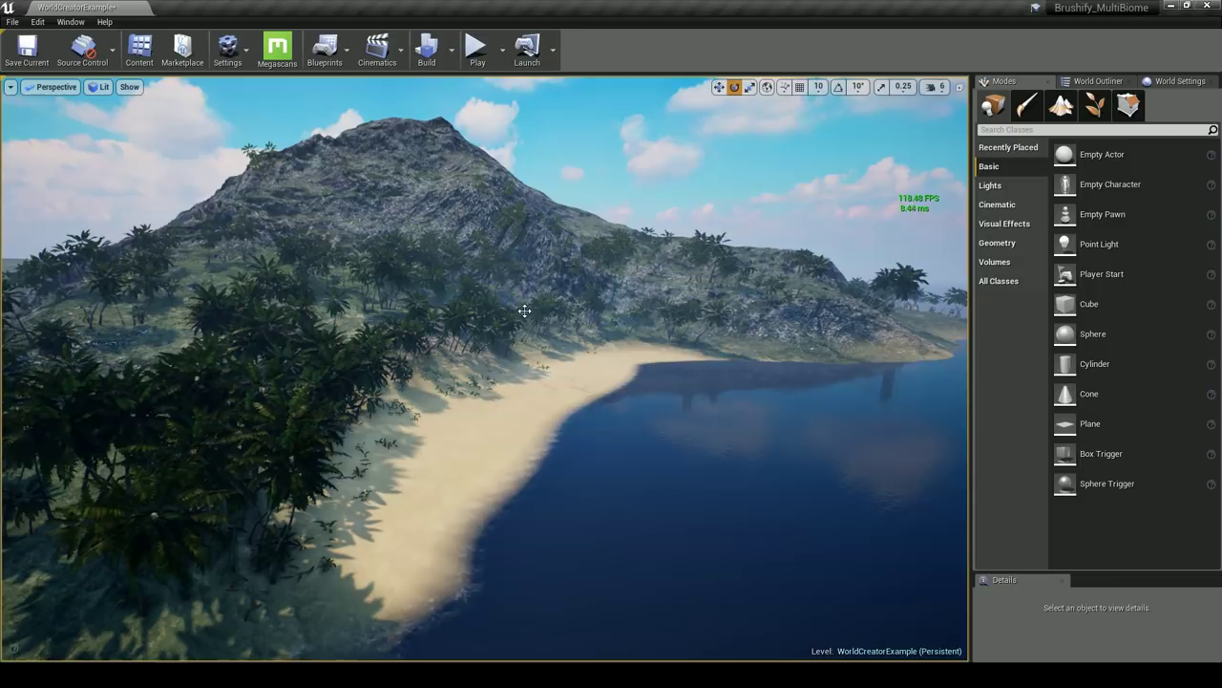
{"action": "right_click_drag", "start_coordinate": [540, 339], "coordinate": [531, 334]}
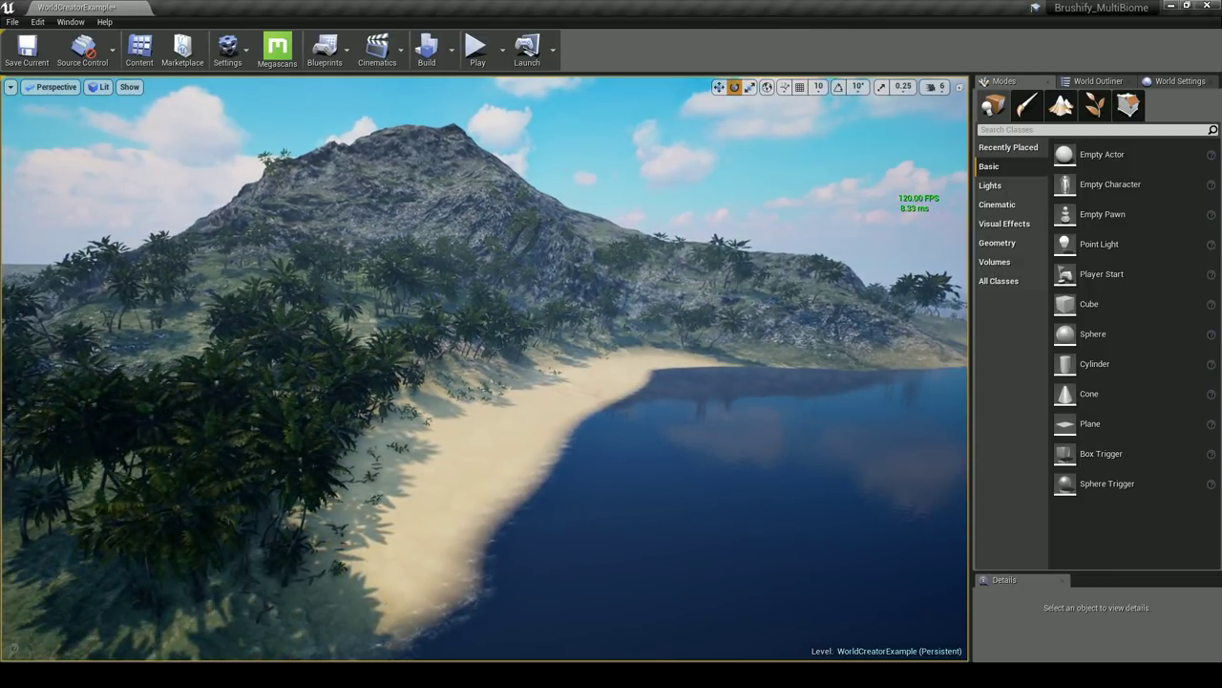
{"action": "right_click_drag", "start_coordinate": [530, 334], "coordinate": [537, 342]}
{"action": "key", "text": "s"}
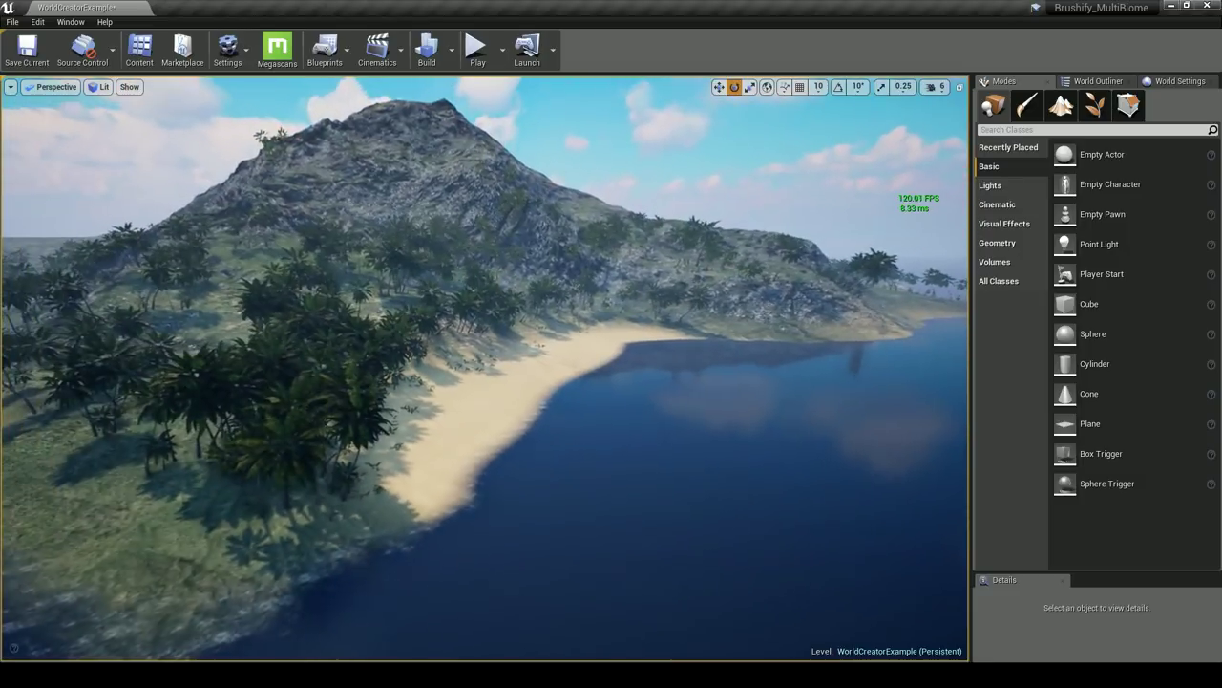
Browse to the Cliff_Large_01 folder in the cliff meshes and place the S_Cliff_Large_01 mesh on the open sand
{"action": "left_click_drag", "start_coordinate": [0, 196], "coordinate": [0, 191]}
{"action": "right_click_drag", "start_coordinate": [410, 373], "coordinate": [430, 373]}
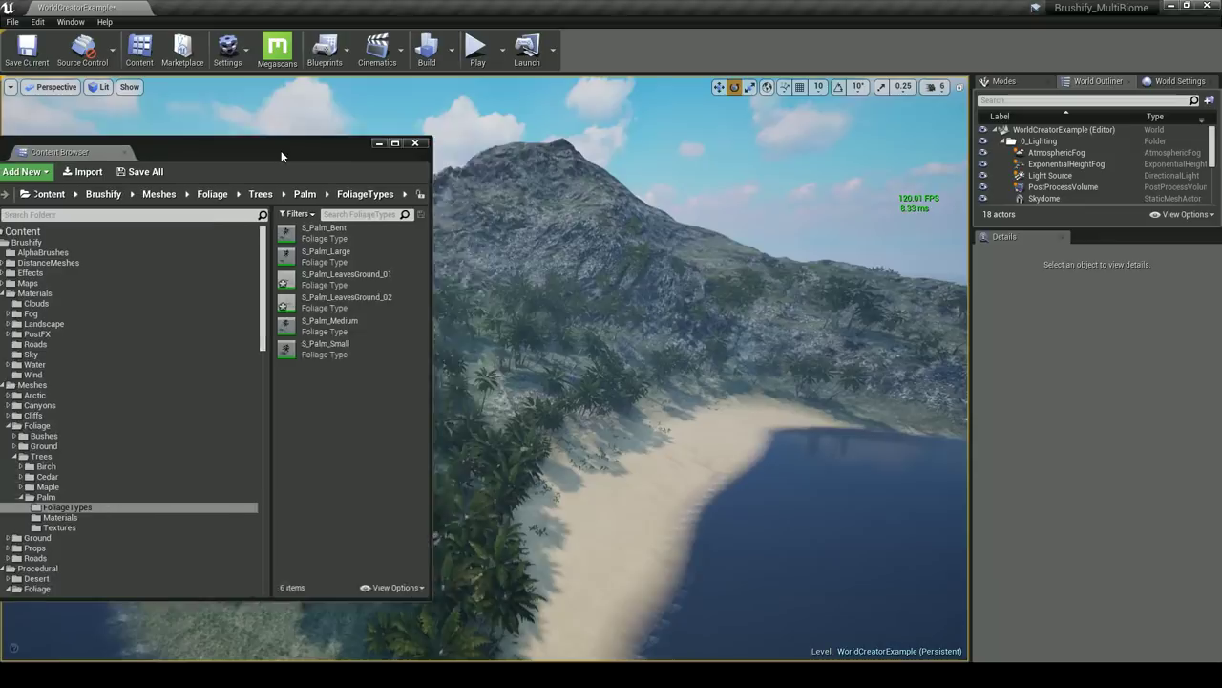
{"action": "left_click_drag", "start_coordinate": [281, 150], "coordinate": [335, 155]}
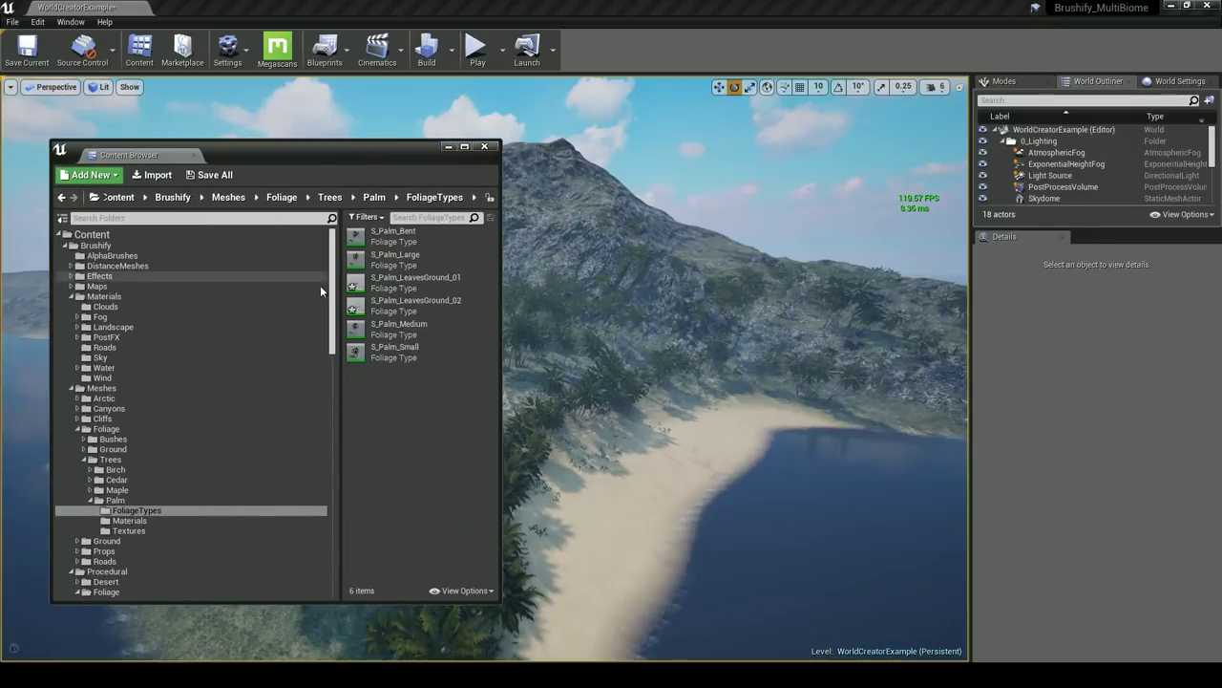
{"action": "left_click", "coordinate": [143, 418]}
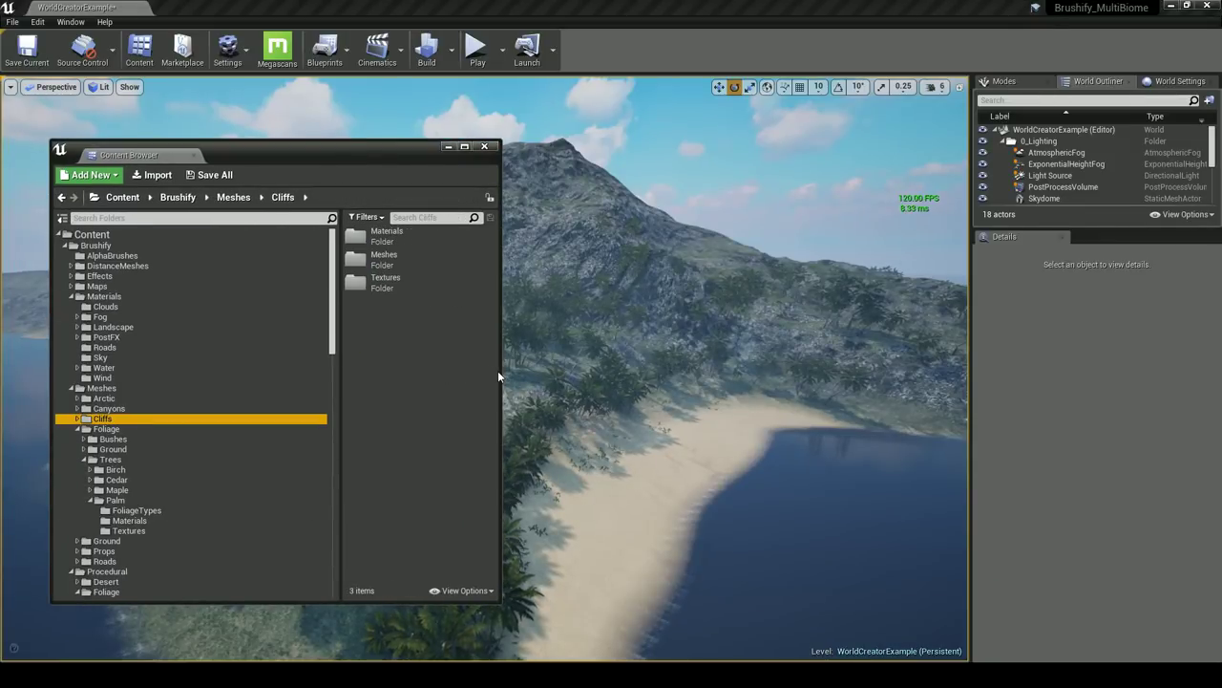
{"action": "double_click", "coordinate": [387, 258]}
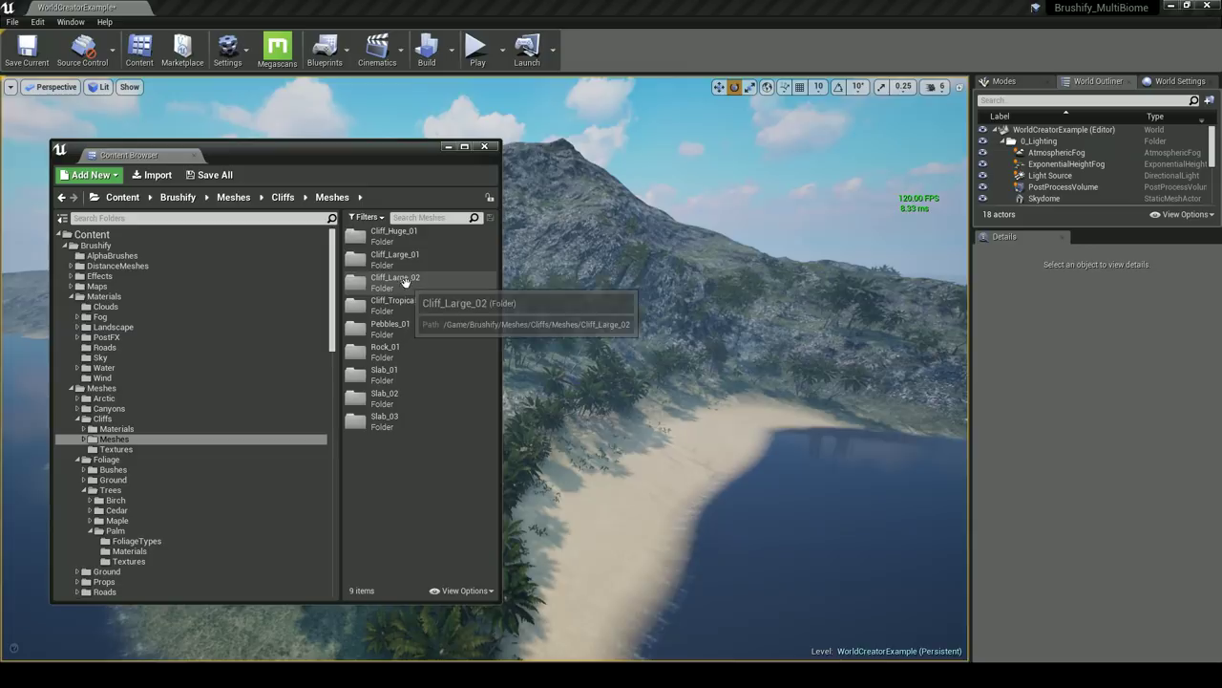
{"action": "double_click", "coordinate": [420, 263]}
{"action": "left_click_drag", "start_coordinate": [404, 352], "coordinate": [563, 482]}
{"action": "key", "text": "f"}
{"action": "right_click_drag", "start_coordinate": [625, 440], "coordinate": [642, 487]}
{"action": "left_click_drag", "start_coordinate": [643, 487], "coordinate": [726, 492]}
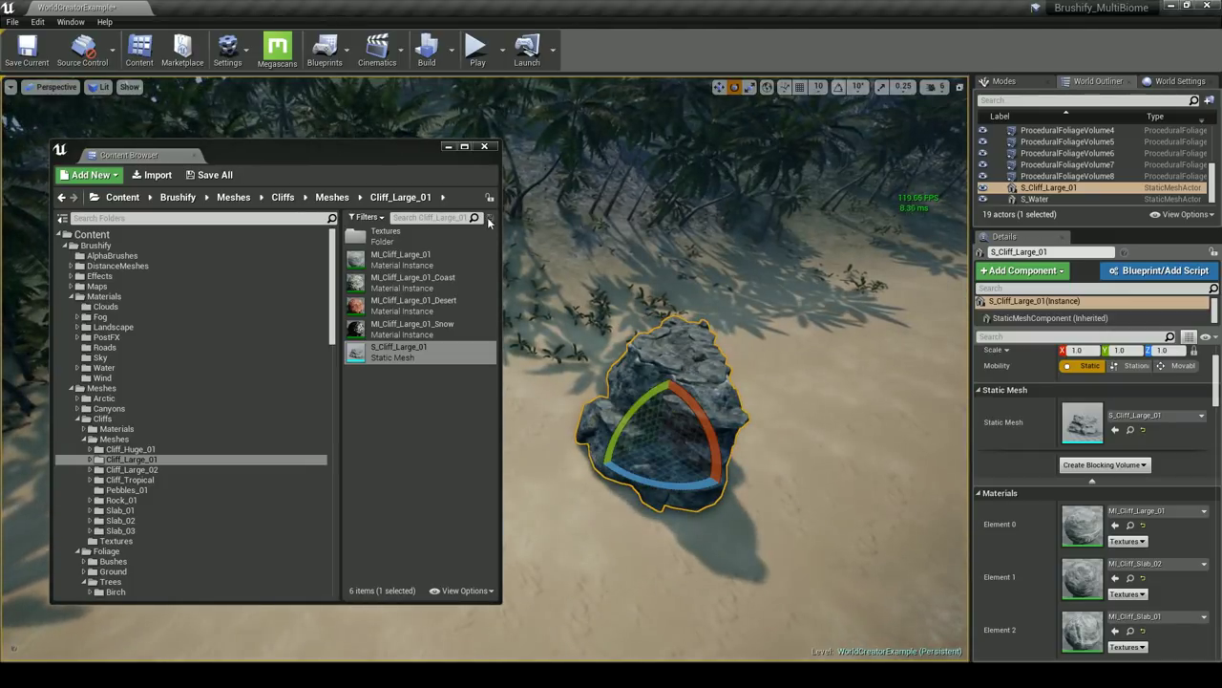
Narrow the asset browser, then rotate the rock on the sand and shift it slightly
{"action": "left_click_drag", "start_coordinate": [501, 420], "coordinate": [318, 420]}
{"action": "right_click_drag", "start_coordinate": [459, 421], "coordinate": [531, 406]}
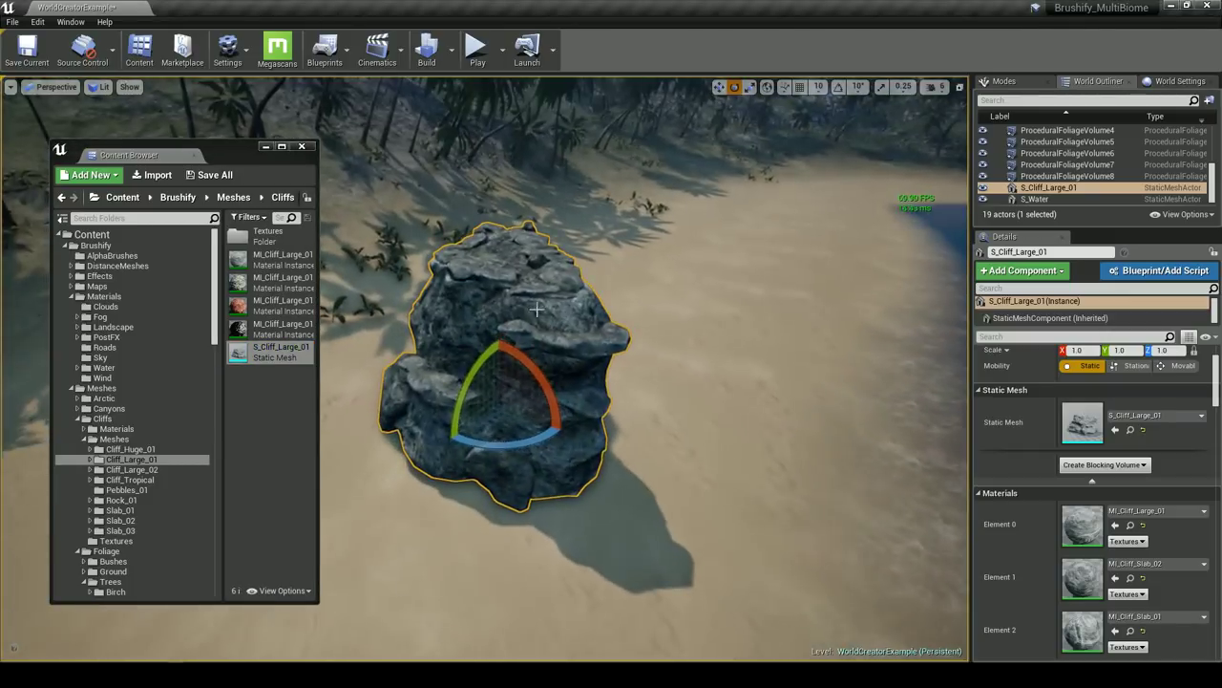
{"action": "left_click_drag", "start_coordinate": [522, 442], "coordinate": [434, 456]}
{"action": "key", "text": "w"}
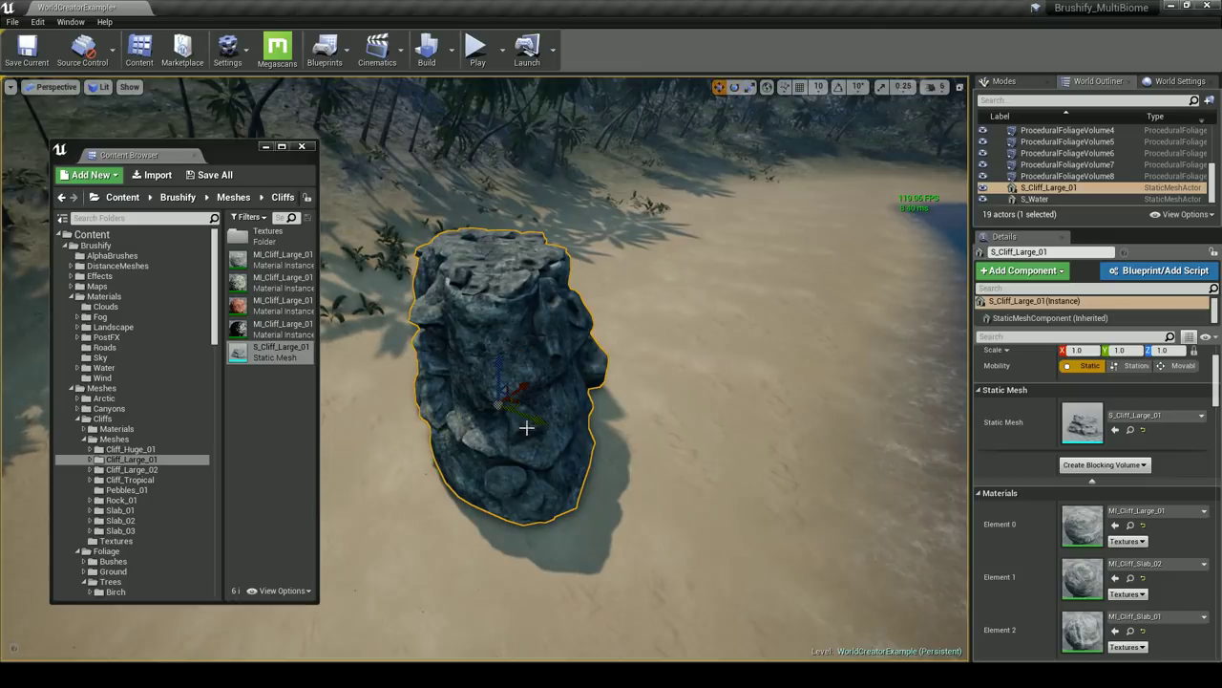
{"action": "mouse_move", "coordinate": [517, 406]}
{"action": "left_mouse_down"}
{"action": "mouse_move", "coordinate": [489, 420]}
{"action": "mouse_move", "coordinate": [505, 417]}
{"action": "left_mouse_up"}
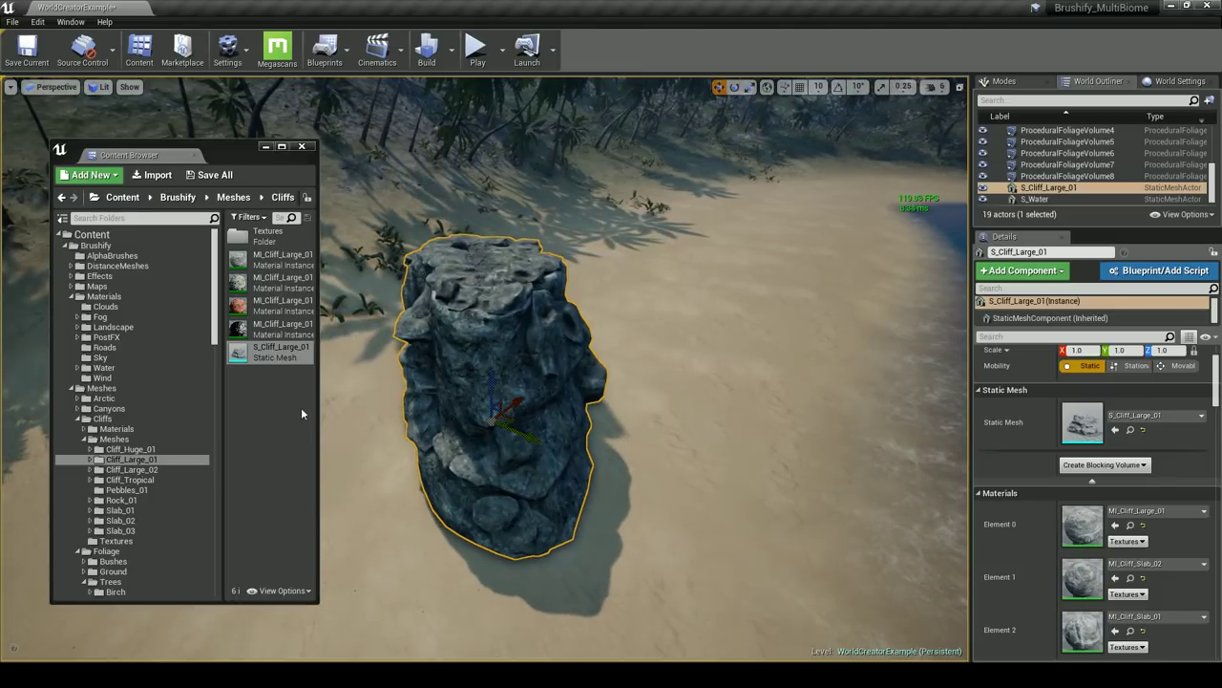
Place the S_Cliff_Huge_01 mesh across the beach behind the smaller rock, turned so its rocky face looks along the shore
{"action": "left_click", "coordinate": [134, 449]}
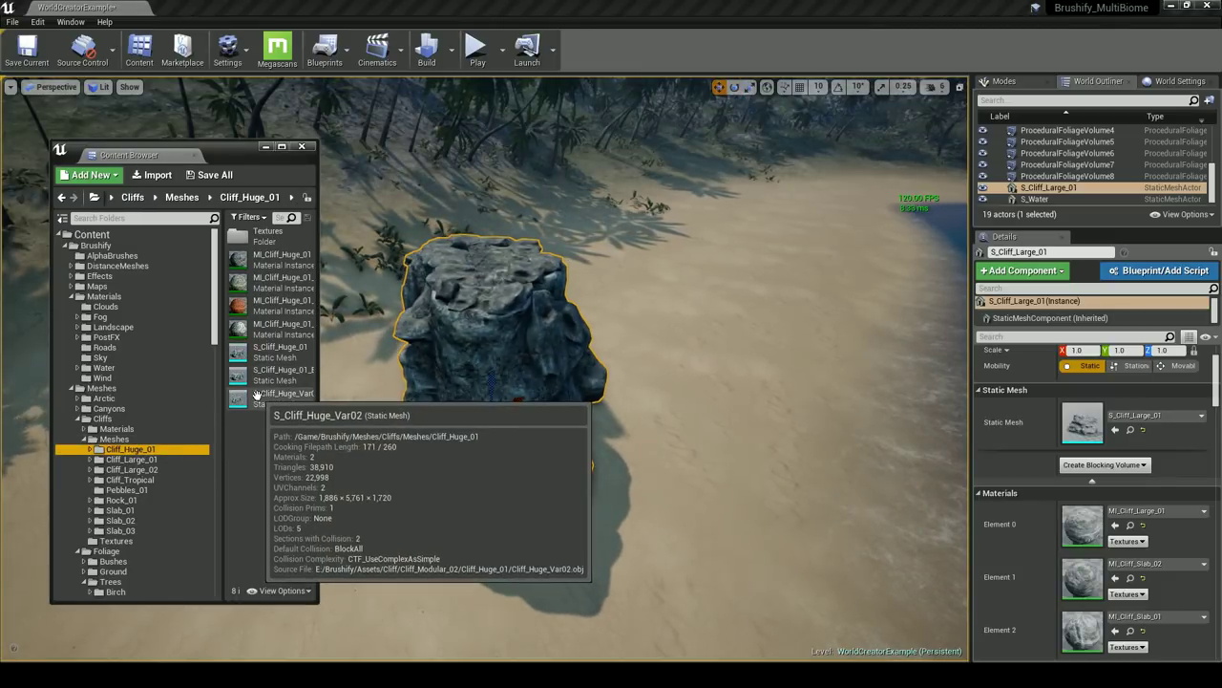
{"action": "left_click", "coordinate": [270, 352]}
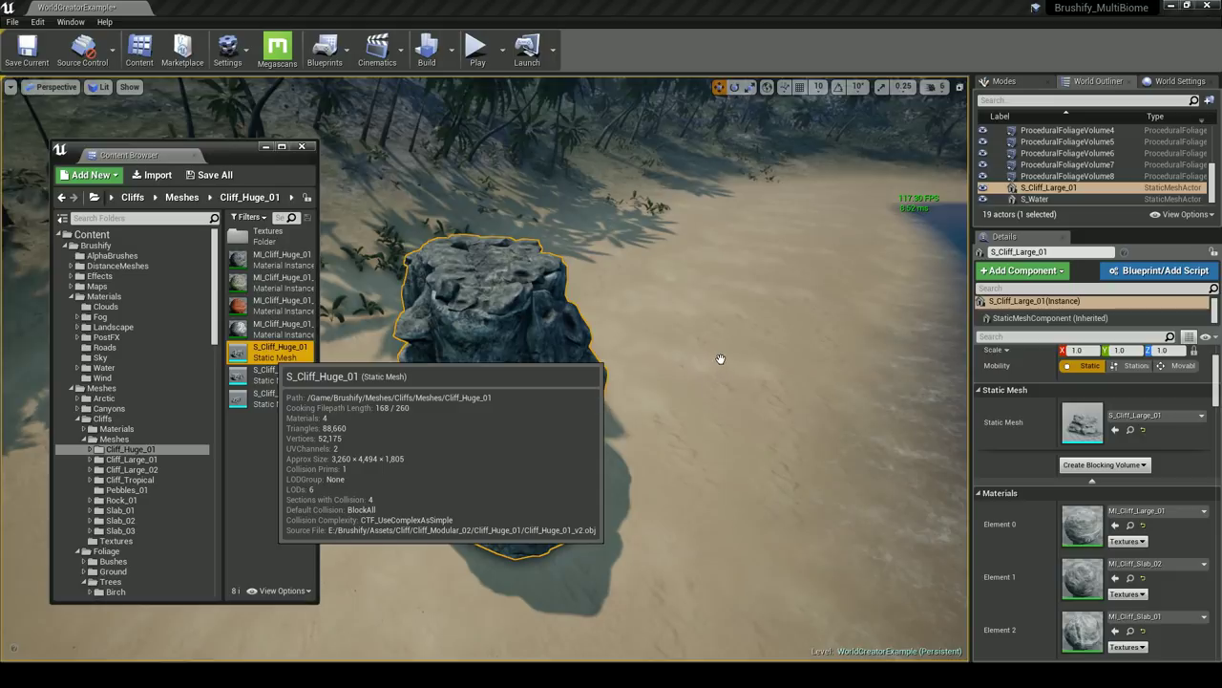
{"action": "right_click_drag", "start_coordinate": [420, 354], "coordinate": [477, 358]}
{"action": "left_click_drag", "start_coordinate": [317, 348], "coordinate": [616, 368]}
{"action": "key", "text": "e"}
{"action": "right_click_drag", "start_coordinate": [616, 368], "coordinate": [582, 371]}
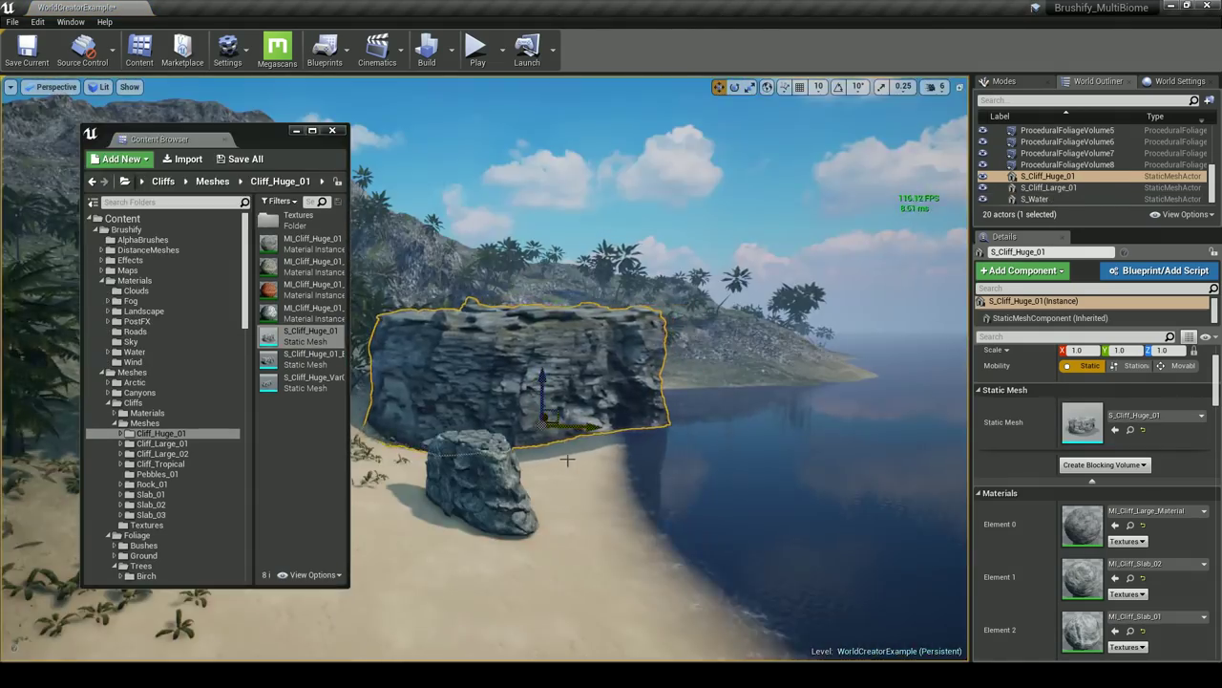
{"action": "key", "text": "Escape"}
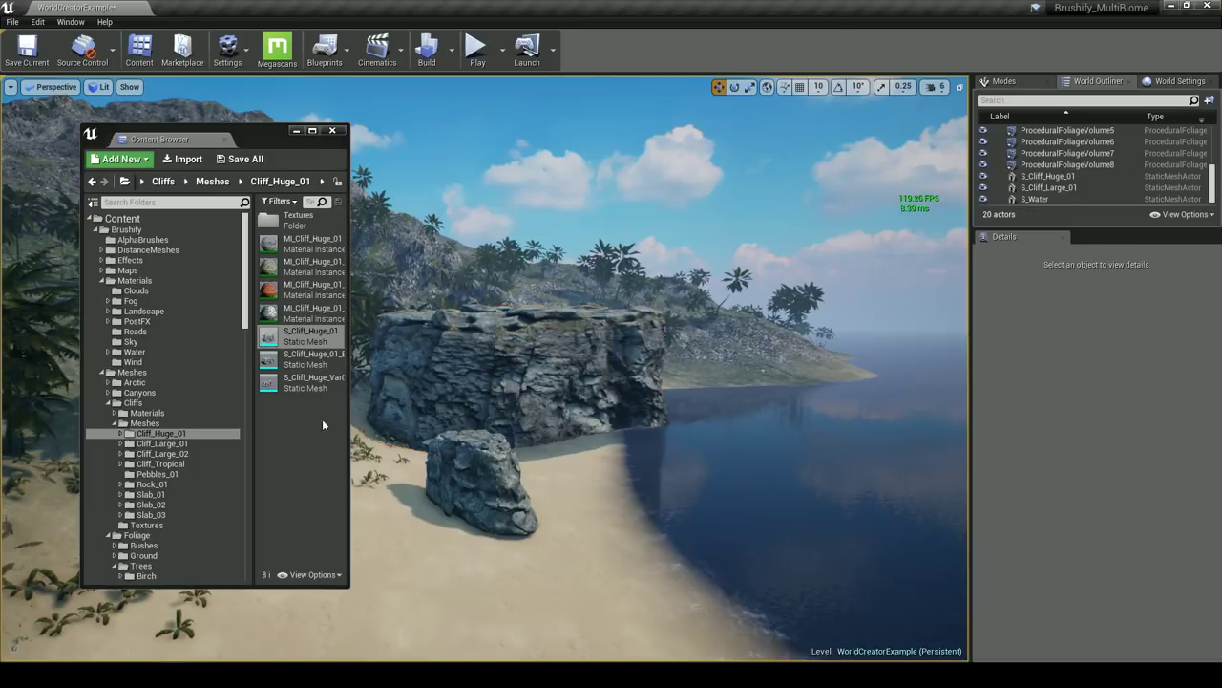
Place the S_Cliff_Large_02 mesh in the shallow water beside the beach and rotate it
{"action": "left_click", "coordinate": [161, 452]}
{"action": "left_click_drag", "start_coordinate": [298, 336], "coordinate": [551, 541]}
{"action": "key", "text": "e"}
{"action": "key", "text": "w"}
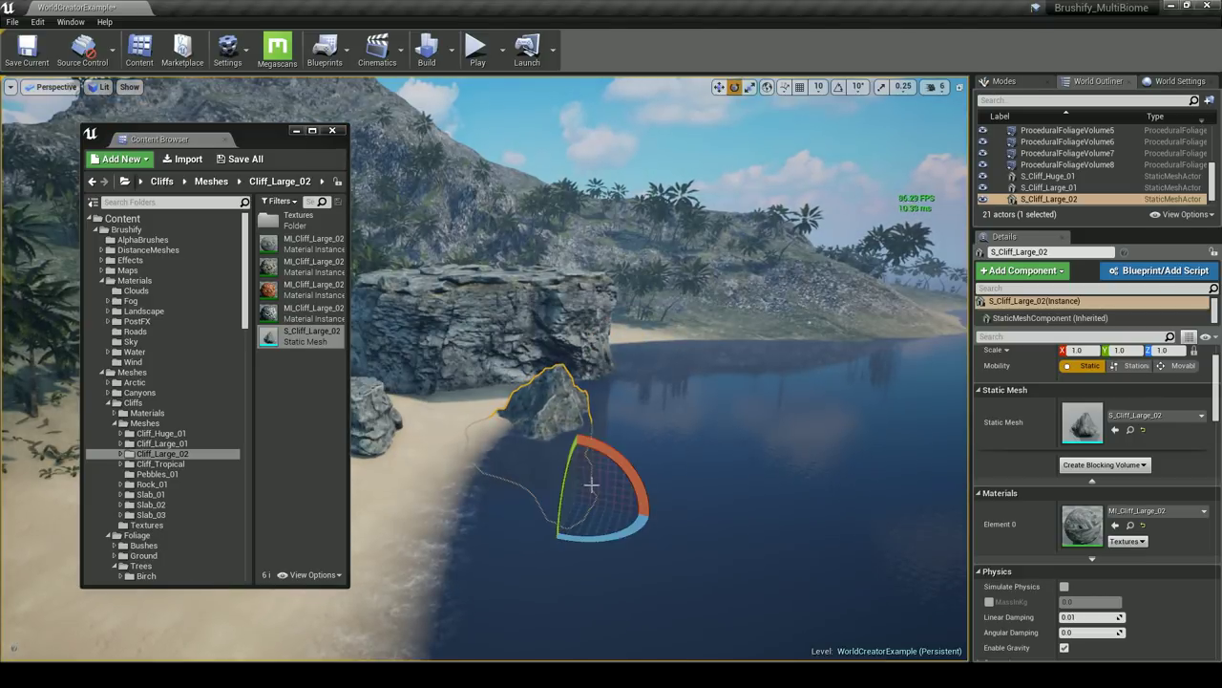
{"action": "left_click_drag", "start_coordinate": [616, 444], "coordinate": [646, 450]}
{"action": "mouse_move", "coordinate": [646, 450]}
{"action": "right_mouse_down"}
{"action": "mouse_move", "coordinate": [597, 492]}
{"action": "mouse_move", "coordinate": [646, 450]}
{"action": "right_mouse_up"}
Move the new cliff onto the waterline, tilt it and sink it partly into the sand
{"action": "key", "text": "w"}
{"action": "left_click_drag", "start_coordinate": [819, 475], "coordinate": [486, 512]}
{"action": "right_click_drag", "start_coordinate": [485, 512], "coordinate": [573, 458]}
{"action": "key", "text": "e"}
{"action": "left_click_drag", "start_coordinate": [561, 521], "coordinate": [547, 547]}
{"action": "key", "text": "w"}
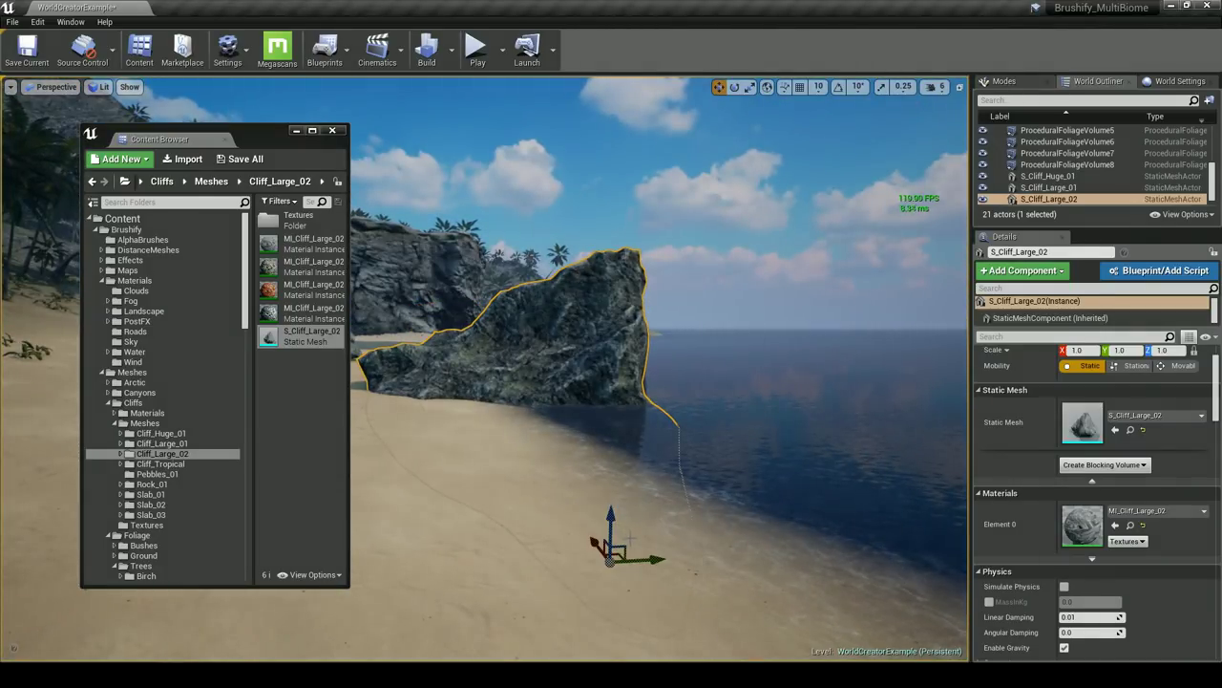
{"action": "left_click_drag", "start_coordinate": [625, 542], "coordinate": [654, 652]}
{"action": "key", "text": "Escape"}
Scale the waterline cliff down to about 0.67 and adjust its position at the edge of the sand
{"action": "left_click", "coordinate": [588, 375]}
{"action": "right_click_drag", "start_coordinate": [589, 375], "coordinate": [890, 395]}
{"action": "right_click_drag", "start_coordinate": [594, 535], "coordinate": [668, 536]}
{"action": "mouse_move", "coordinate": [521, 511]}
{"action": "left_mouse_down"}
{"action": "mouse_move", "coordinate": [530, 451]}
{"action": "mouse_move", "coordinate": [507, 516]}
{"action": "left_mouse_up"}
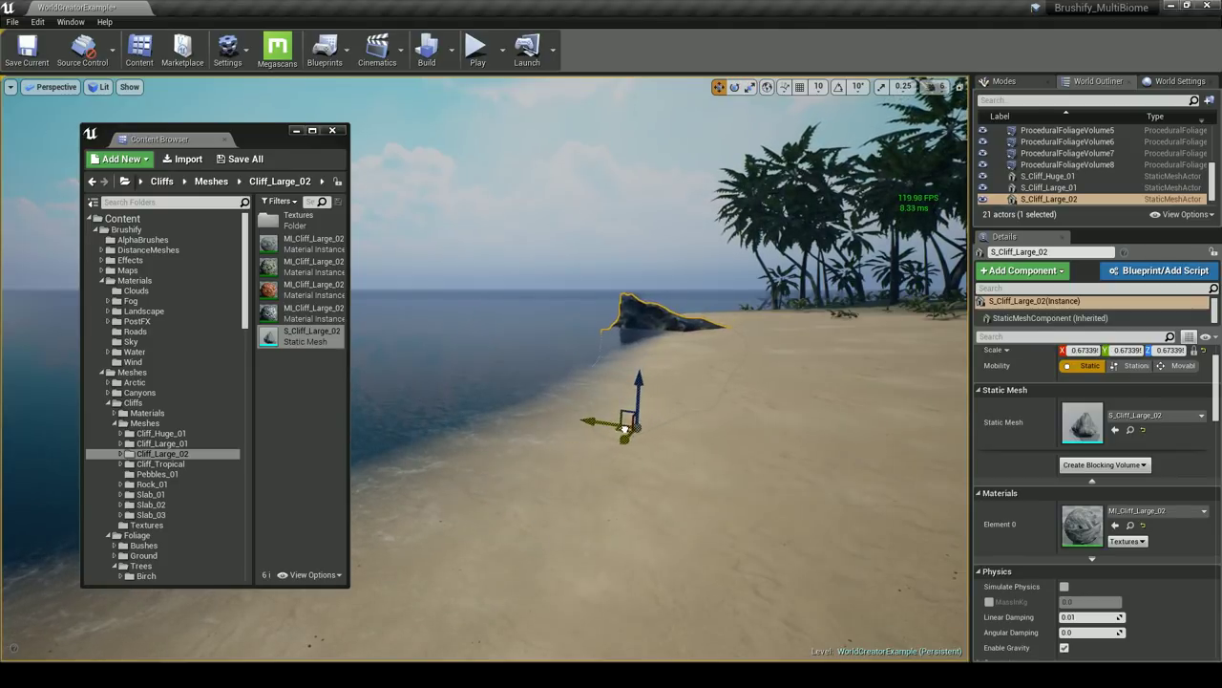
{"action": "key", "text": "Escape"}
Duplicate the waterline cliff and enlarge the copy to a scale of about 2.14
{"action": "right_click_drag", "start_coordinate": [646, 433], "coordinate": [617, 448]}
{"action": "left_click", "coordinate": [617, 426]}
{"action": "left_click_drag", "start_coordinate": [562, 447], "coordinate": [788, 317], "text": "alt"}
{"action": "right_click_drag", "start_coordinate": [788, 317], "coordinate": [845, 262]}
{"action": "key", "text": "e"}
{"action": "key", "text": "r"}
{"action": "left_click_drag", "start_coordinate": [616, 526], "coordinate": [581, 308]}
Move the enlarged cliff copy inland and set it on the mountain above the palms
{"action": "key", "text": "e"}
{"action": "key", "text": "w"}
{"action": "right_click_drag", "start_coordinate": [576, 318], "coordinate": [617, 469]}
{"action": "key", "text": "w"}
{"action": "left_click_drag", "start_coordinate": [620, 469], "coordinate": [540, 283]}
{"action": "right_click_drag", "start_coordinate": [540, 282], "coordinate": [453, 252]}
{"action": "key", "text": "w"}
{"action": "key", "text": "s"}
{"action": "left_click_drag", "start_coordinate": [615, 332], "coordinate": [867, 344]}
{"action": "right_click_drag", "start_coordinate": [857, 353], "coordinate": [931, 337]}
{"action": "key", "text": "w"}
{"action": "left_click_drag", "start_coordinate": [669, 430], "coordinate": [630, 458]}
{"action": "key", "text": "Escape"}
{"action": "key", "text": "s"}
Duplicate the cliff on the mountain, set the copy beside it on the ridge, rotate it and reduce its Z scale to about 1.79
{"action": "right_click_drag", "start_coordinate": [630, 459], "coordinate": [636, 411]}
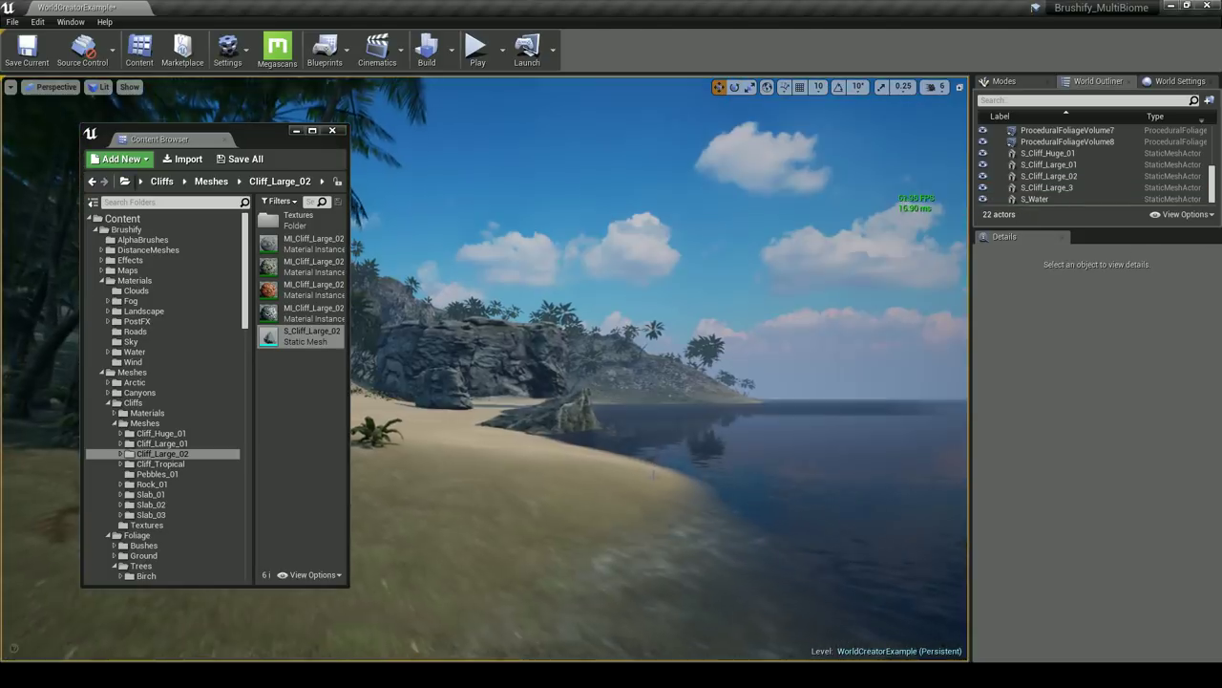
{"action": "mouse_move", "coordinate": [629, 392]}
{"action": "right_mouse_down"}
{"action": "mouse_move", "coordinate": [642, 395]}
{"action": "mouse_move", "coordinate": [611, 394]}
{"action": "right_mouse_up"}
{"action": "left_click", "coordinate": [510, 258]}
{"action": "right_click_drag", "start_coordinate": [510, 277], "coordinate": [527, 277]}
{"action": "key", "text": "d"}
{"action": "key", "text": "e"}
{"action": "key", "text": "r"}
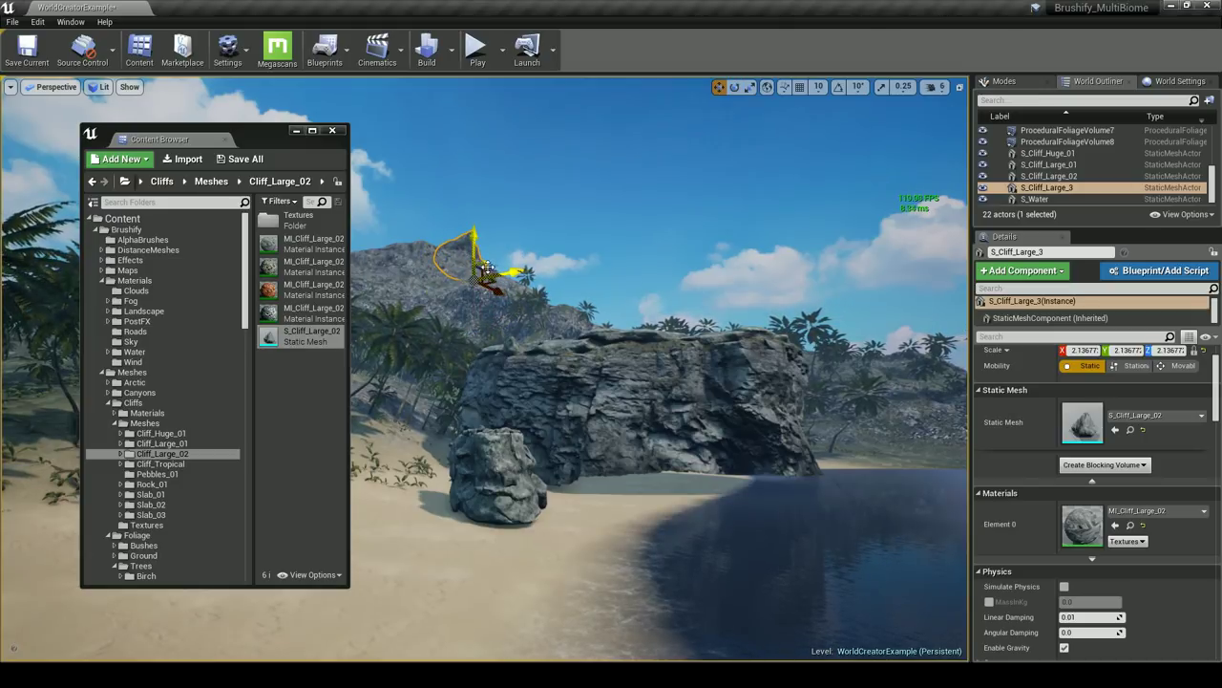
{"action": "left_click_drag", "start_coordinate": [487, 272], "coordinate": [481, 266], "text": "alt"}
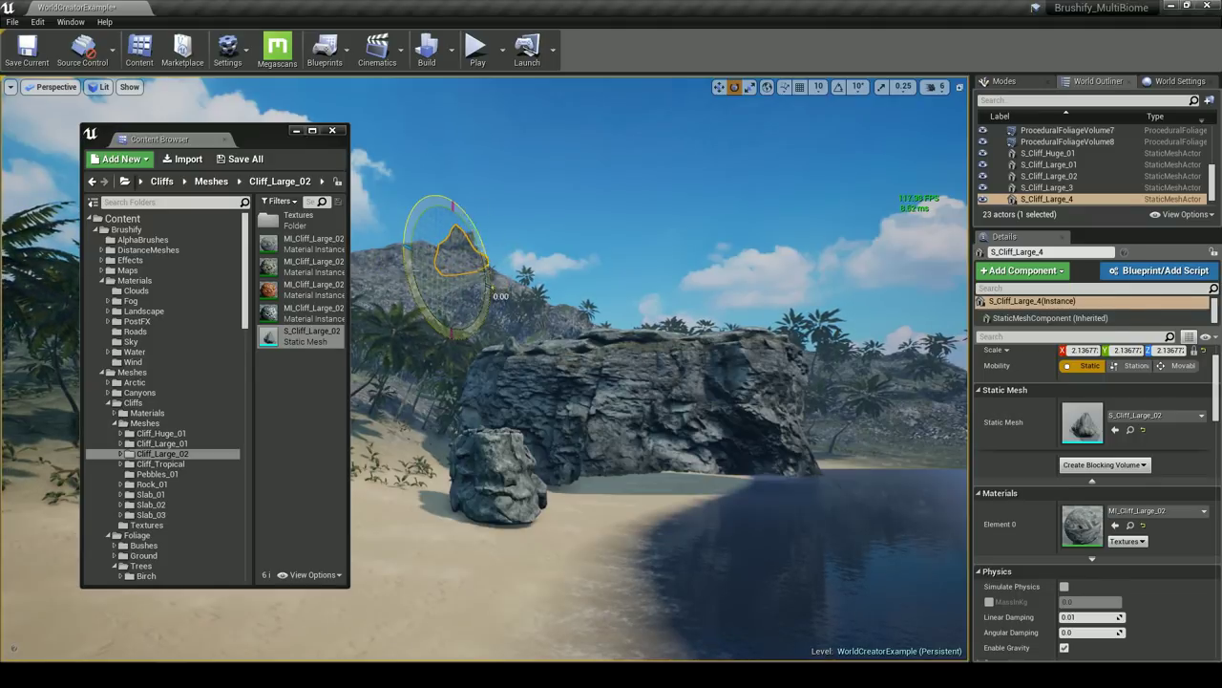
{"action": "left_click", "coordinate": [412, 274]}
{"action": "left_click", "coordinate": [468, 258]}
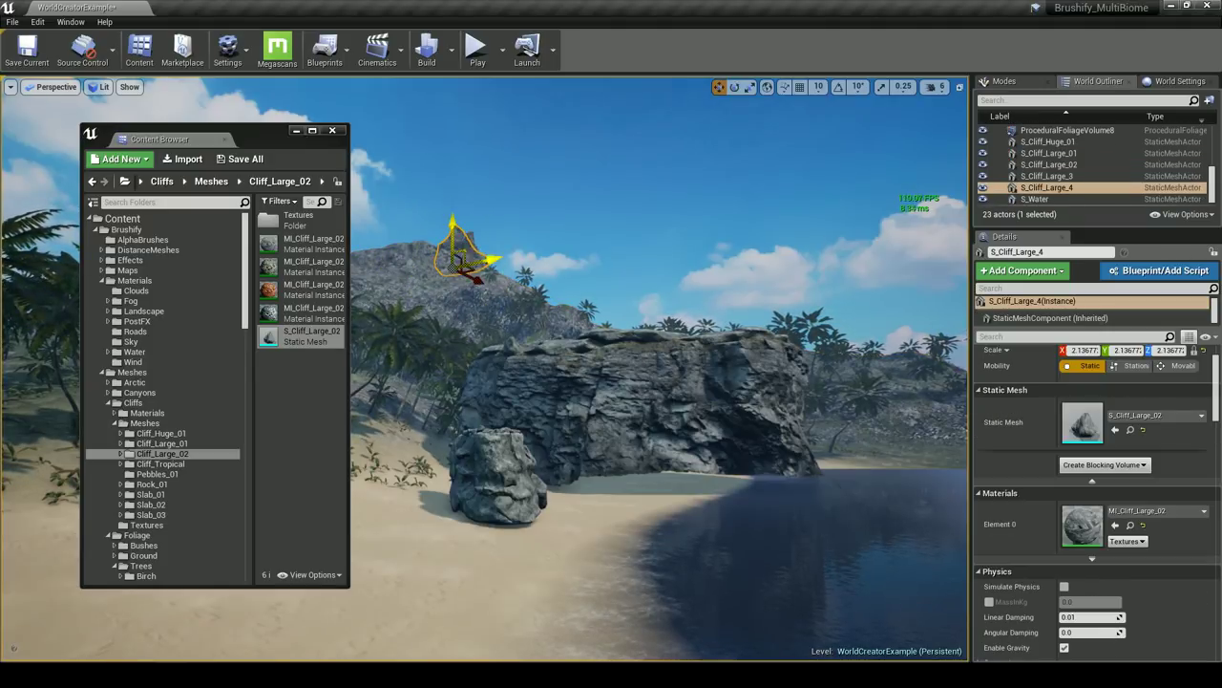
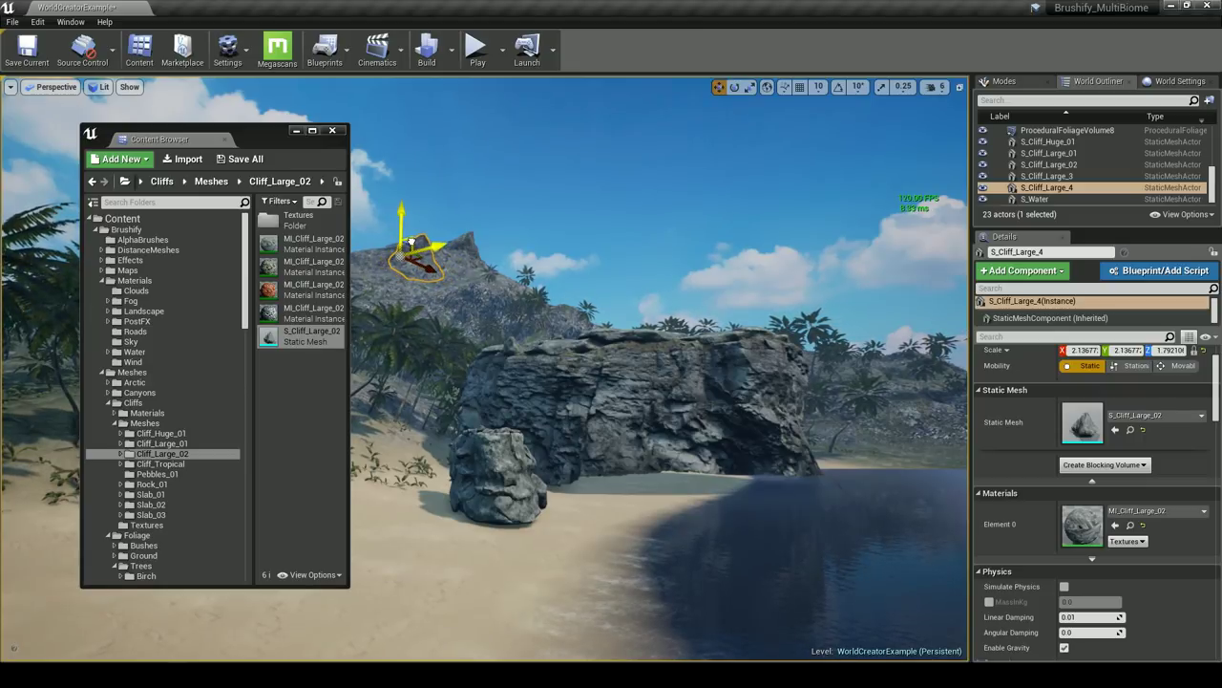
Duplicate the S_Cliff_Large_3 rock on the ridge and place the copy lower on the mountain slope
{"action": "left_click", "coordinate": [468, 242]}
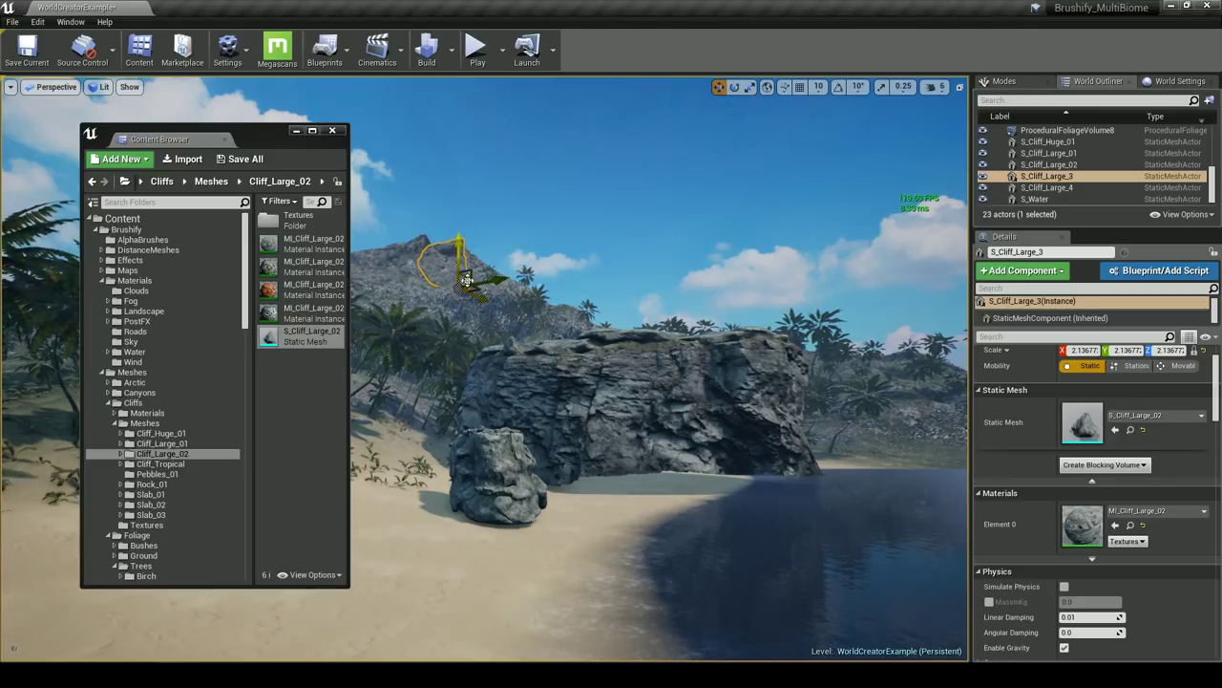
{"action": "key", "text": "Delete"}
{"action": "key", "text": "ctrl+z"}
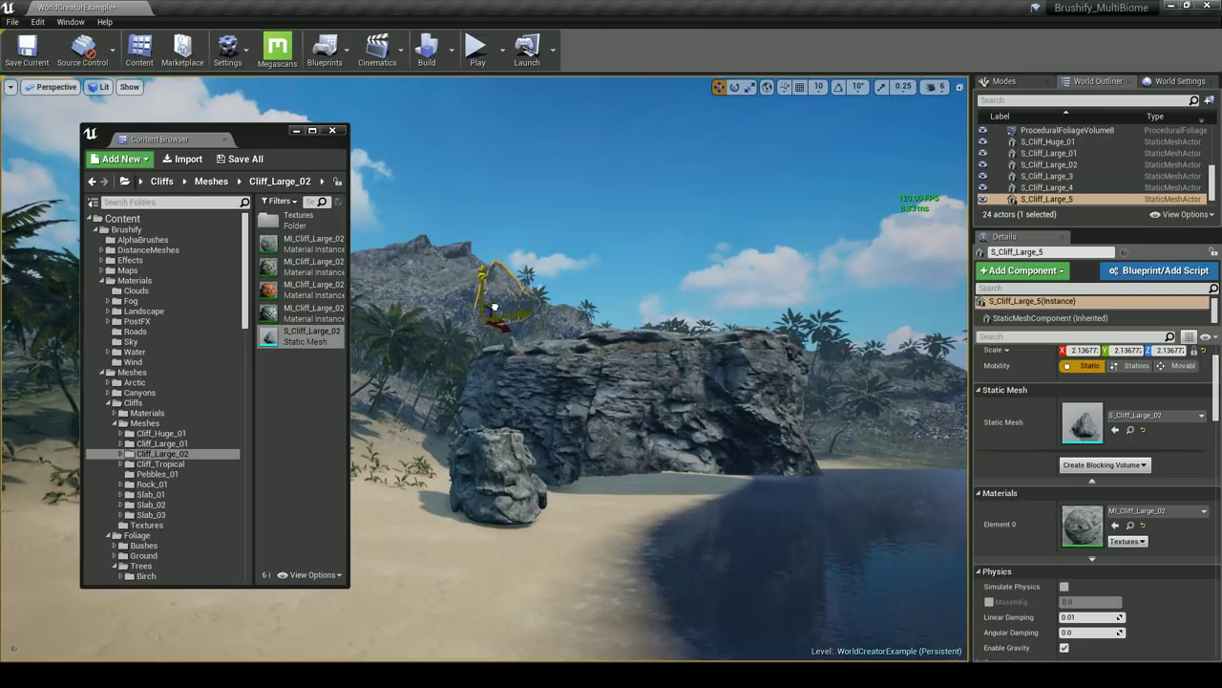
{"action": "key", "text": "s"}
{"action": "key", "text": "Escape"}
Rotate the lower rock copy on the mountain to vary its silhouette as seen from the beach
{"action": "mouse_move", "coordinate": [517, 335]}
{"action": "right_mouse_down"}
{"action": "mouse_move", "coordinate": [573, 373]}
{"action": "mouse_move", "coordinate": [521, 352]}
{"action": "mouse_move", "coordinate": [516, 335]}
{"action": "right_mouse_up"}
{"action": "key", "text": "w"}
{"action": "left_click", "coordinate": [469, 260]}
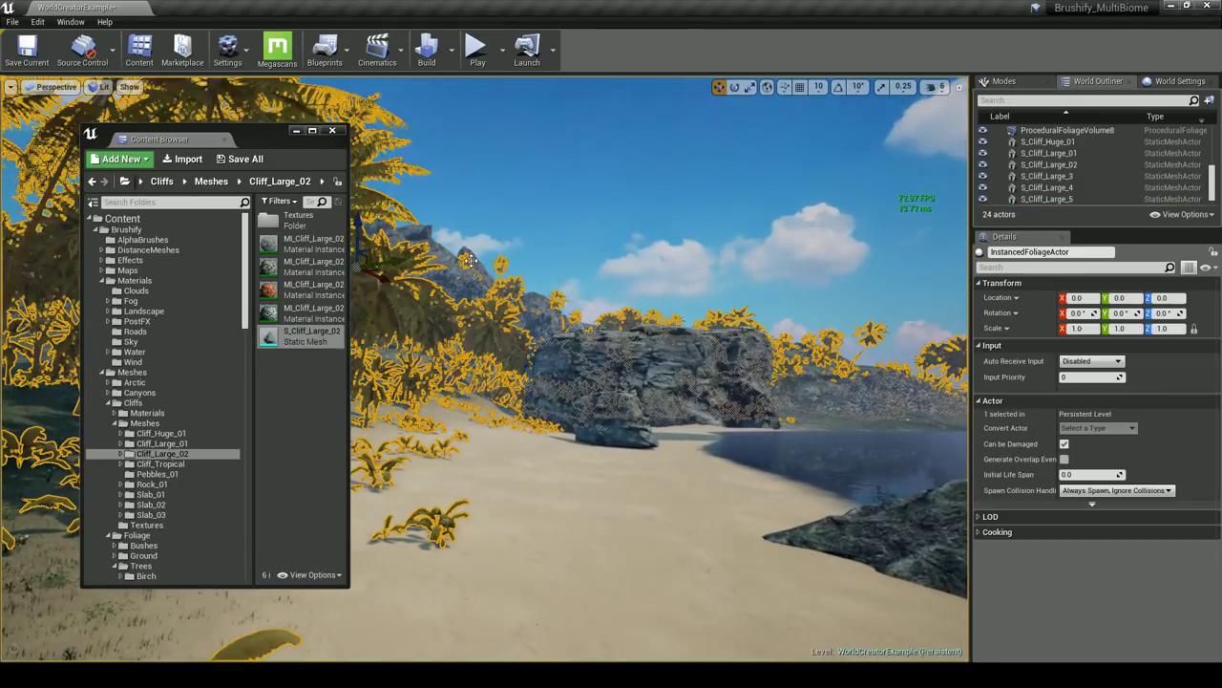
{"action": "left_click", "coordinate": [483, 278]}
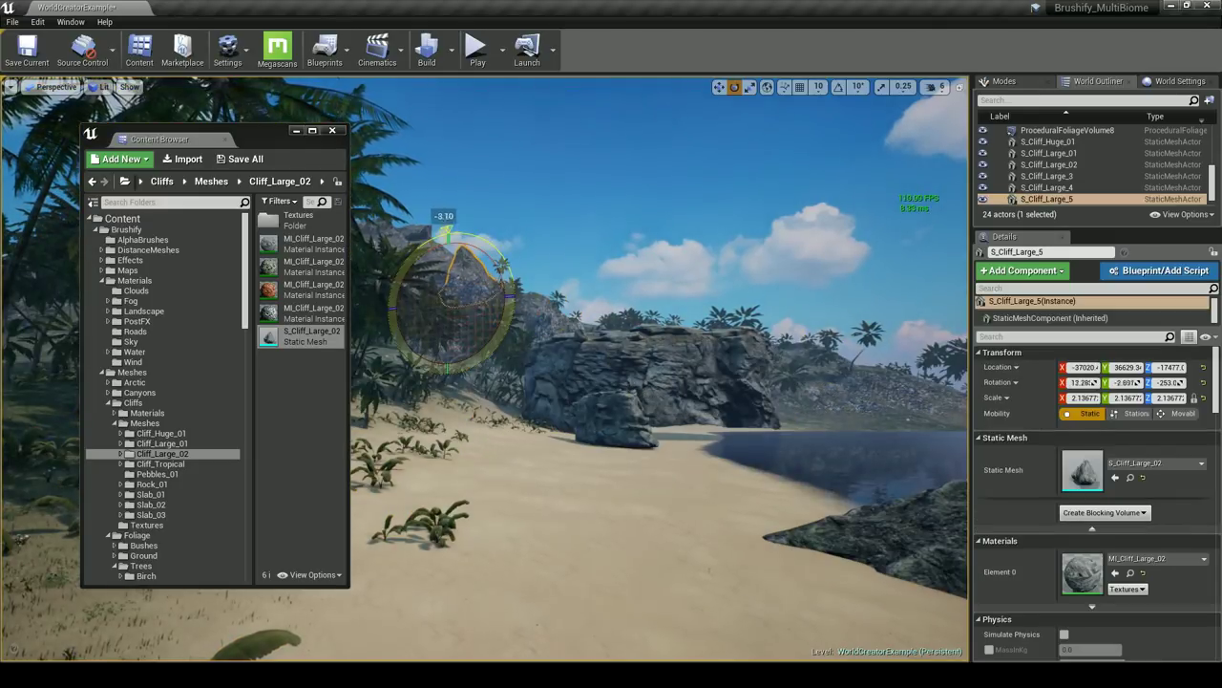
{"action": "key", "text": "Escape"}
Duplicate the rotated mountain rock and place the new copy further down the ridge, above the beach cliff
{"action": "left_click", "coordinate": [460, 268]}
{"action": "left_click_drag", "start_coordinate": [465, 297], "coordinate": [470, 293], "text": "alt"}
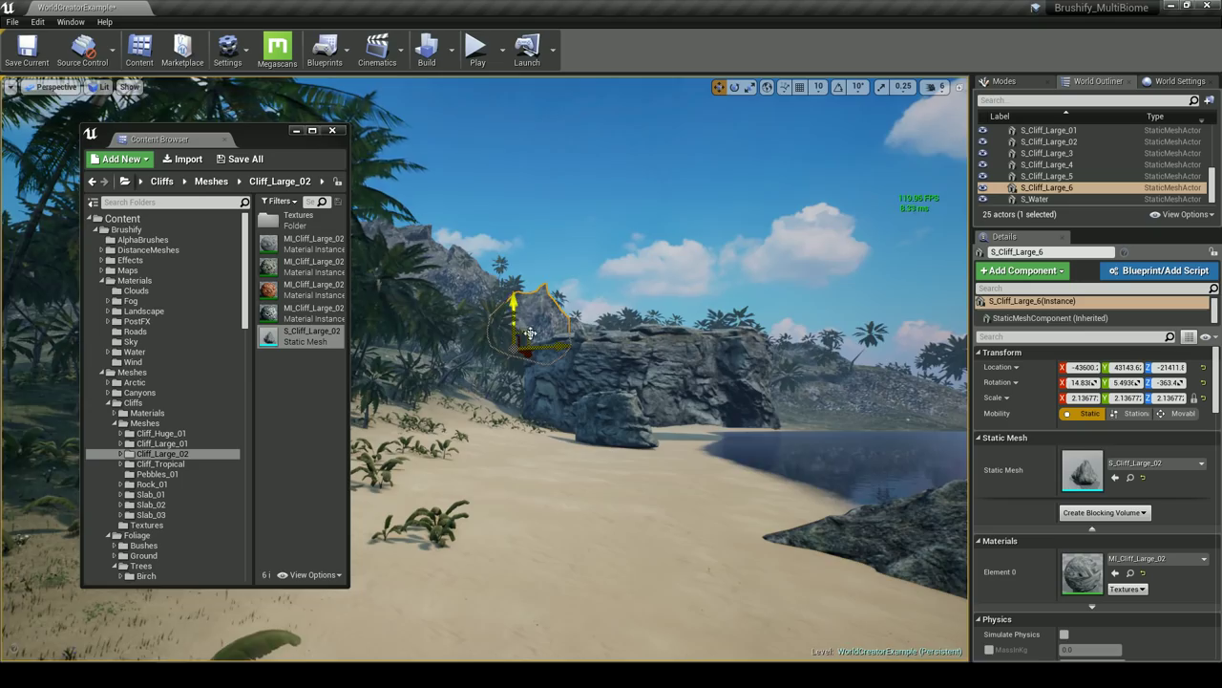
{"action": "key", "text": "f"}
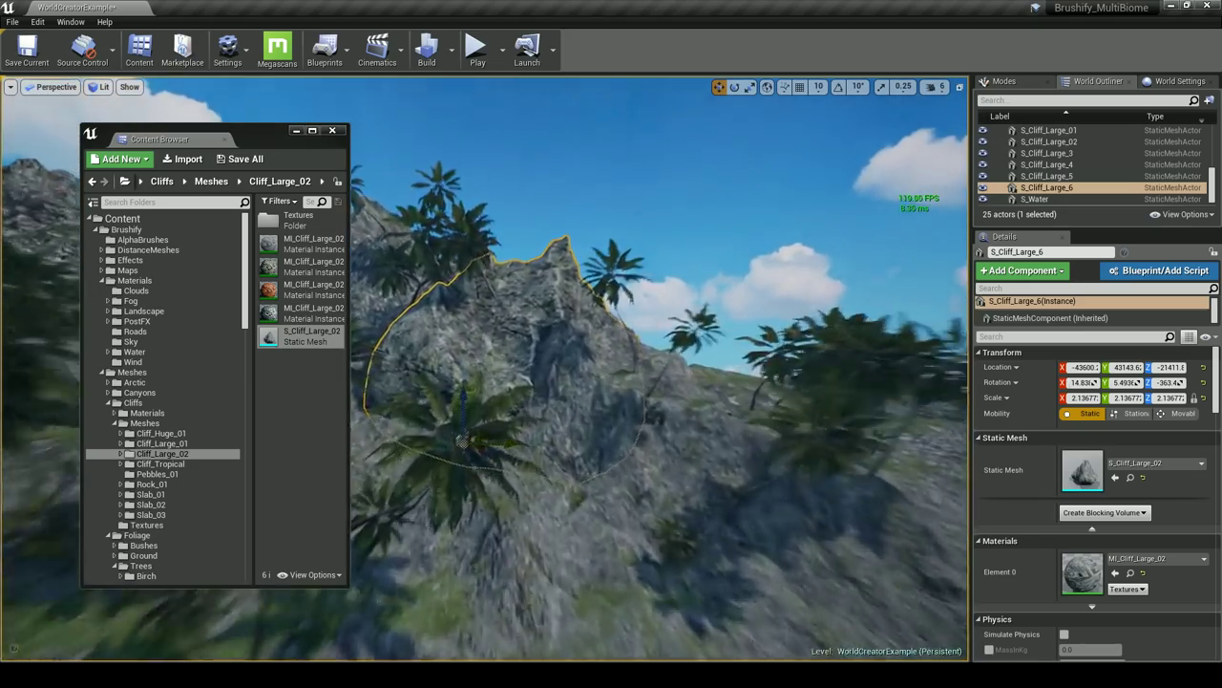
{"action": "key", "text": "Escape"}
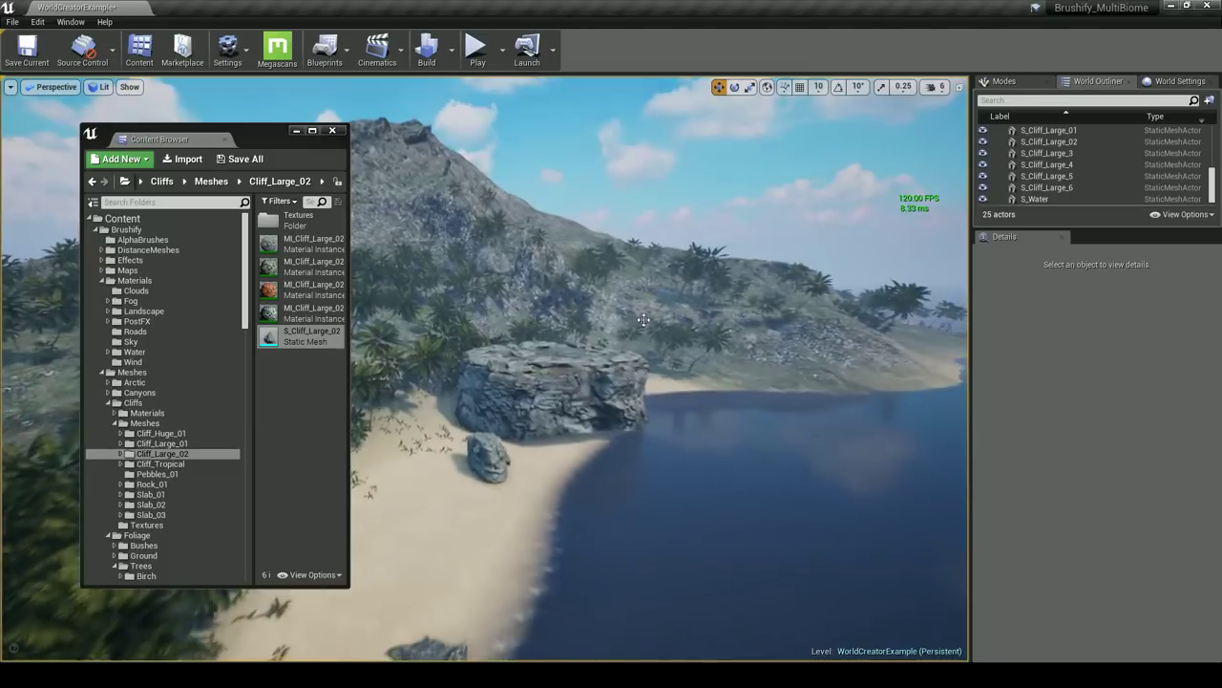
Move the huge cliff from the beach up the palm-covered hillside and embed it in the slope below the rocky peaks
{"action": "left_click", "coordinate": [553, 371]}
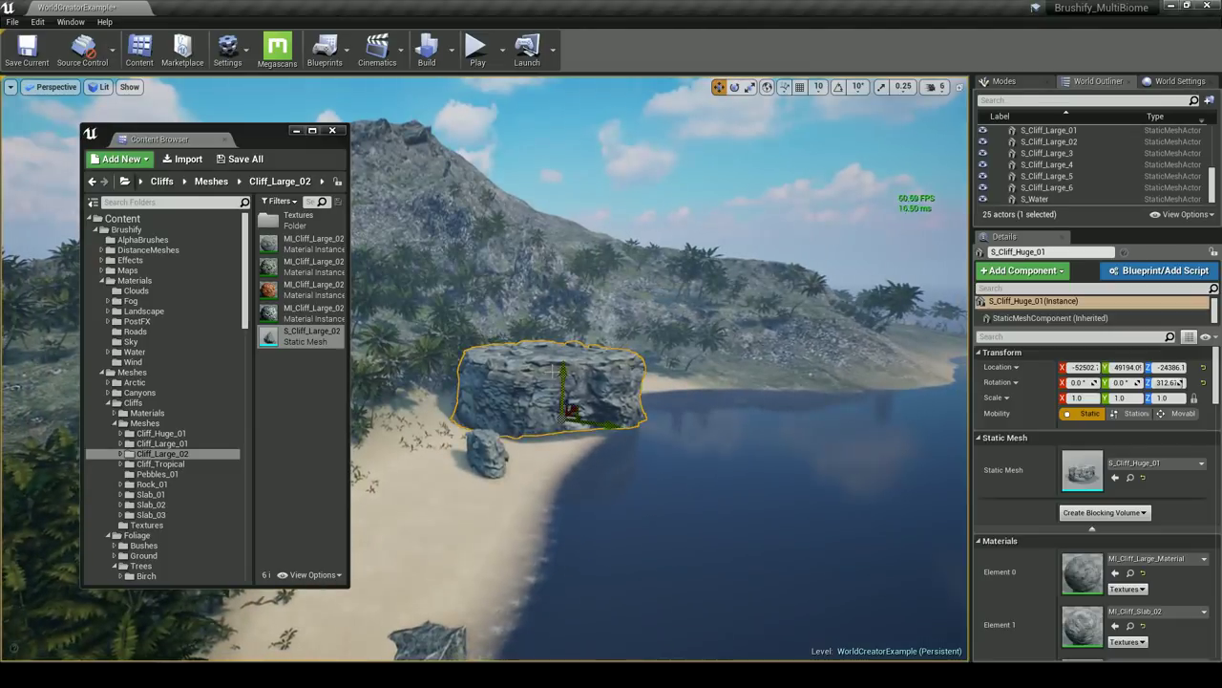
{"action": "key", "text": "f"}
{"action": "left_click_drag", "start_coordinate": [560, 474], "coordinate": [453, 351]}
{"action": "key", "text": "w"}
{"action": "mouse_move", "coordinate": [470, 379]}
{"action": "right_mouse_down"}
{"action": "mouse_move", "coordinate": [458, 379]}
{"action": "mouse_move", "coordinate": [470, 379]}
{"action": "right_mouse_up"}
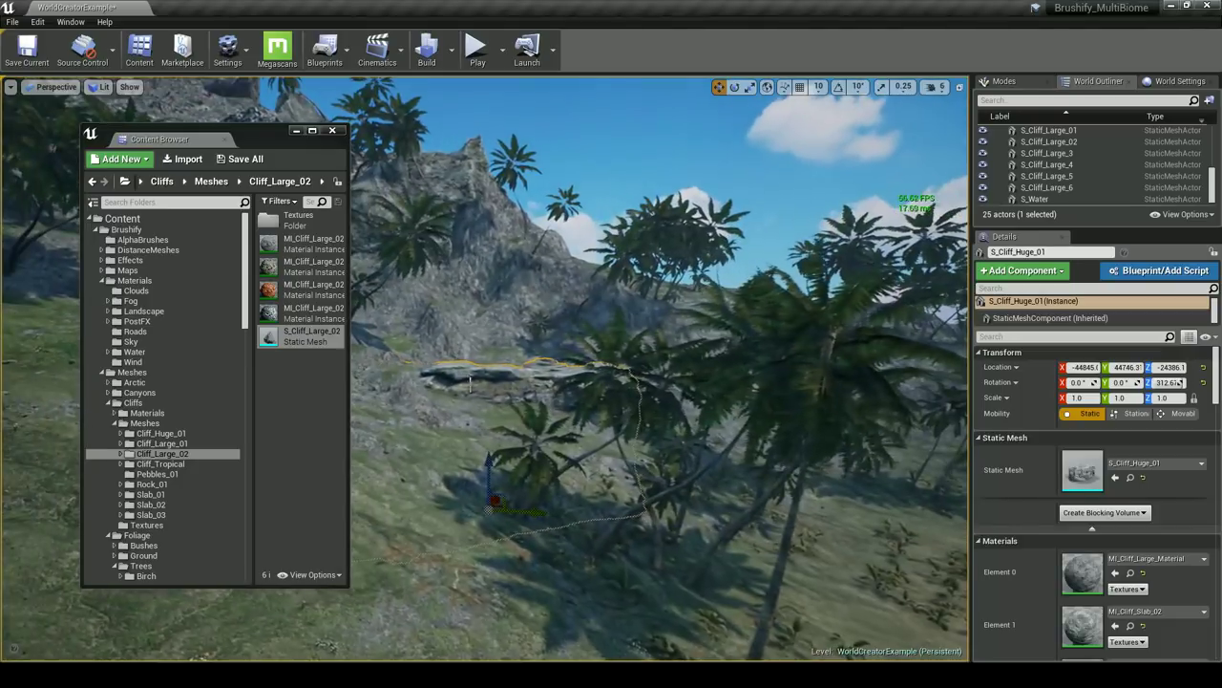
{"action": "left_click_drag", "start_coordinate": [487, 462], "coordinate": [486, 351]}
{"action": "key", "text": "f"}
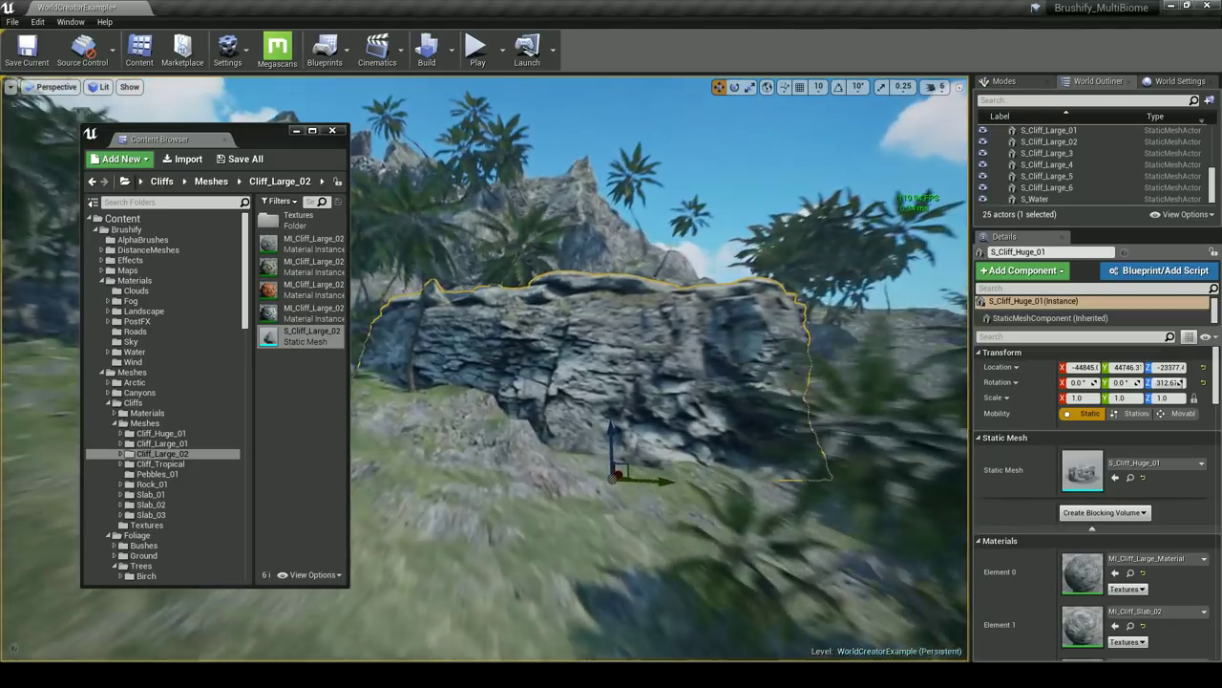
{"action": "left_click_drag", "start_coordinate": [622, 483], "coordinate": [628, 404]}
{"action": "mouse_move", "coordinate": [627, 404]}
{"action": "right_mouse_down"}
{"action": "mouse_move", "coordinate": [652, 401]}
{"action": "mouse_move", "coordinate": [617, 406]}
{"action": "right_mouse_up"}
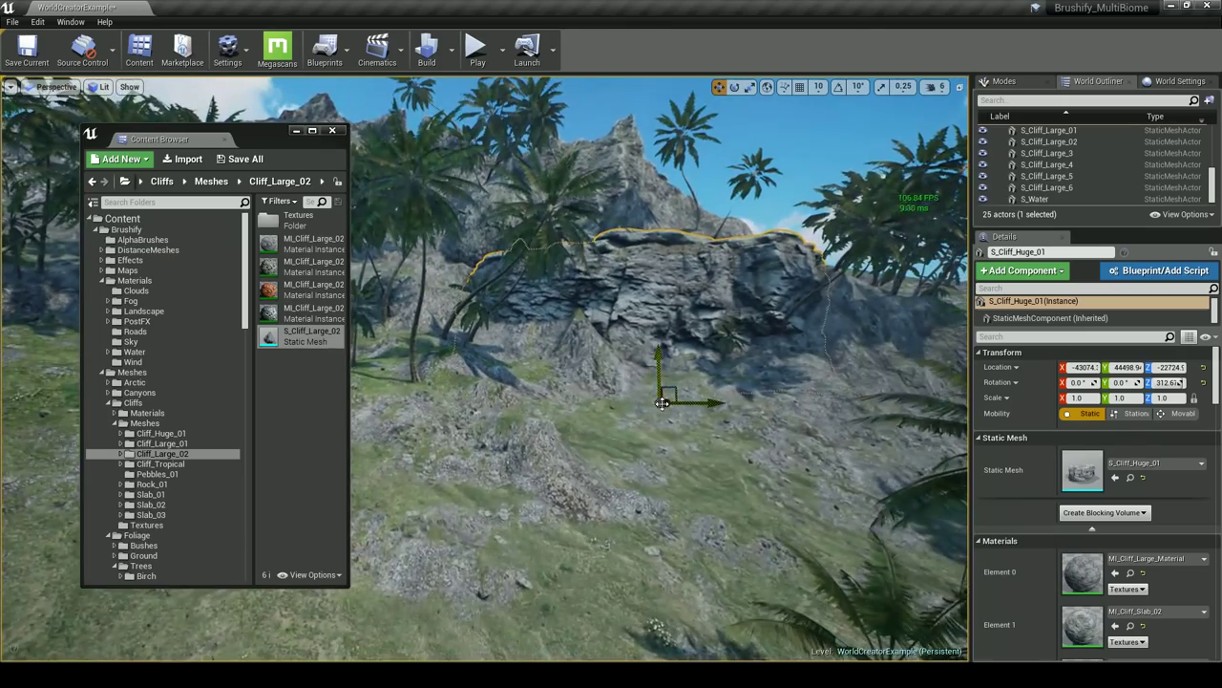
{"action": "left_click", "coordinate": [570, 346]}
{"action": "key", "text": "Escape"}
Smooth the pointed landscape bump in front of the huge cliff with the Smooth sculpting tool
{"action": "right_click_drag", "start_coordinate": [570, 345], "coordinate": [631, 377]}
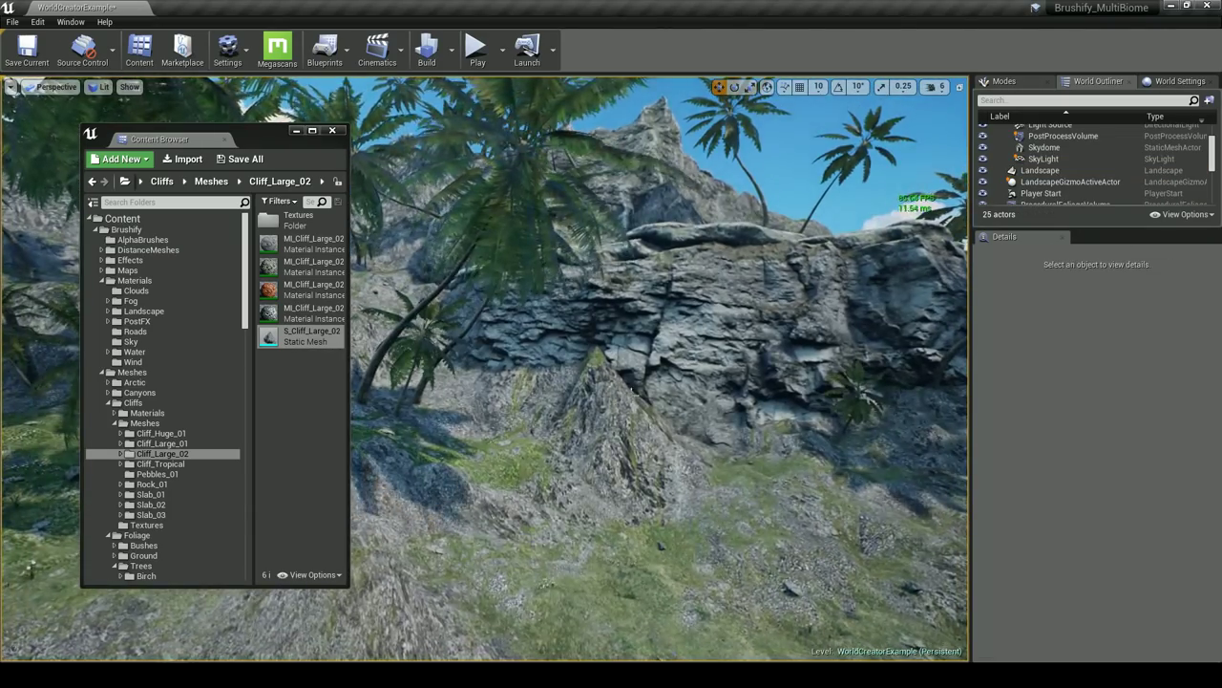
{"action": "key", "text": "shift+1"}
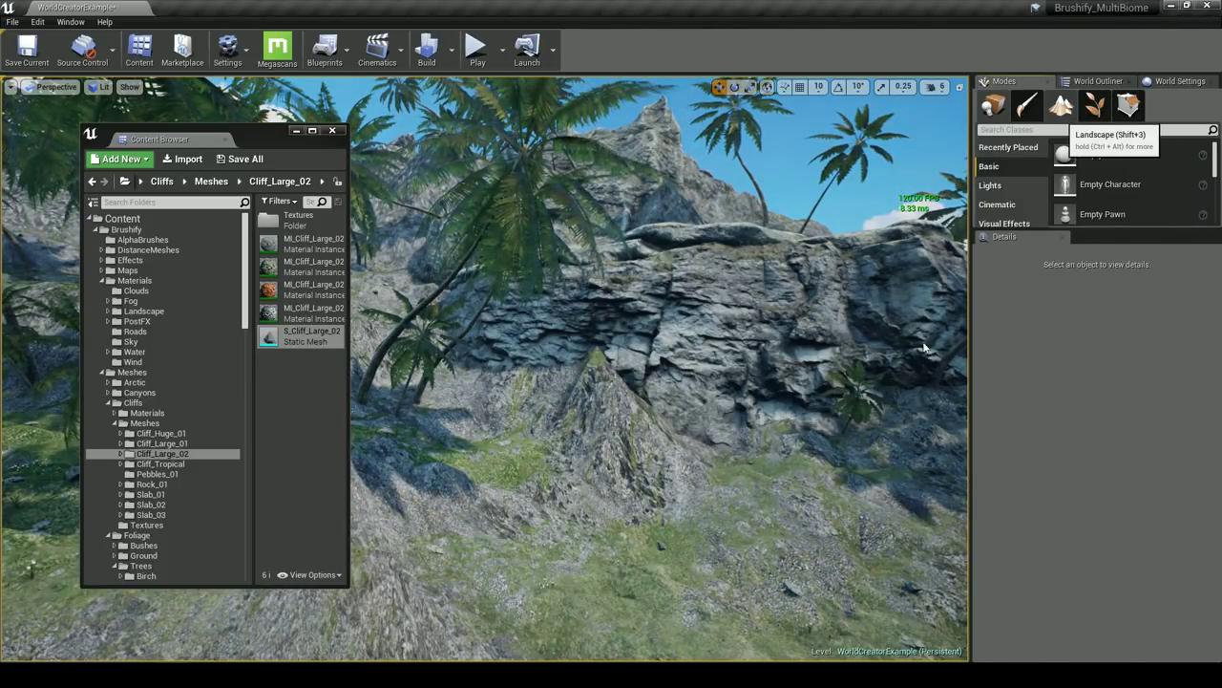
{"action": "key", "text": "shift+3"}
{"action": "left_click", "coordinate": [1009, 209]}
{"action": "left_click", "coordinate": [1051, 239]}
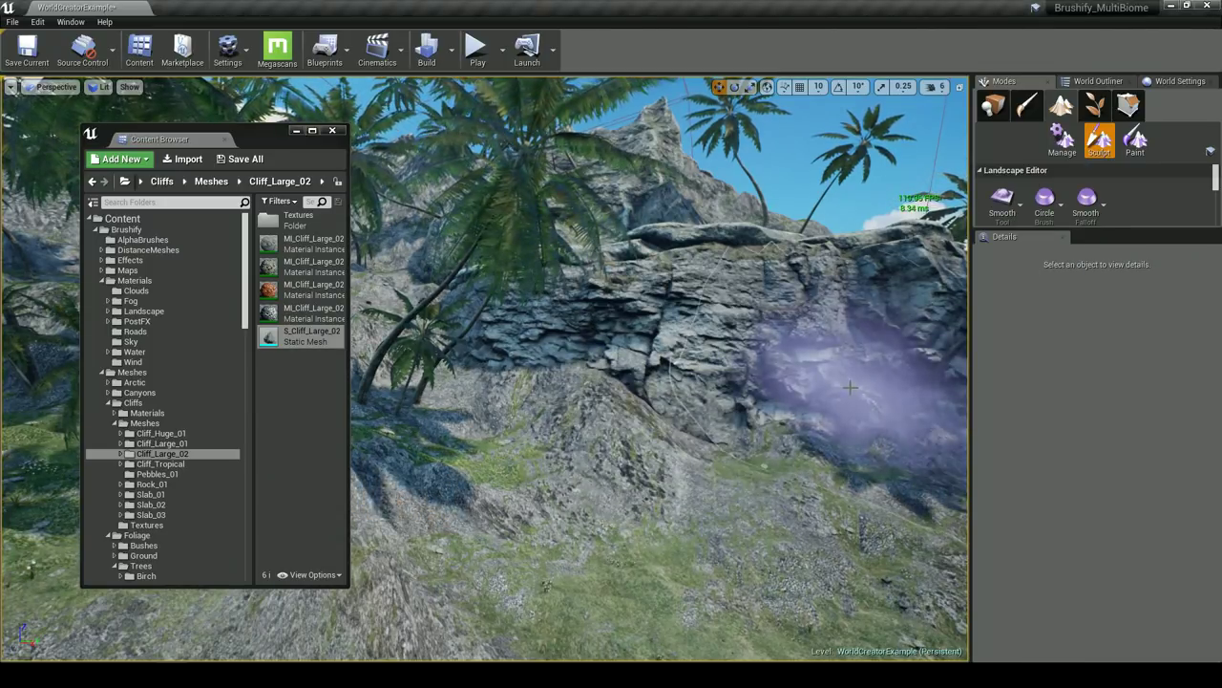
Duplicate the huge cliff, scale the rotated copy to about 0.6 and embed it at the foot of the original
{"action": "left_click", "coordinate": [992, 107]}
{"action": "left_click", "coordinate": [702, 334]}
{"action": "key", "text": "s"}
{"action": "right_click_drag", "start_coordinate": [697, 353], "coordinate": [657, 420]}
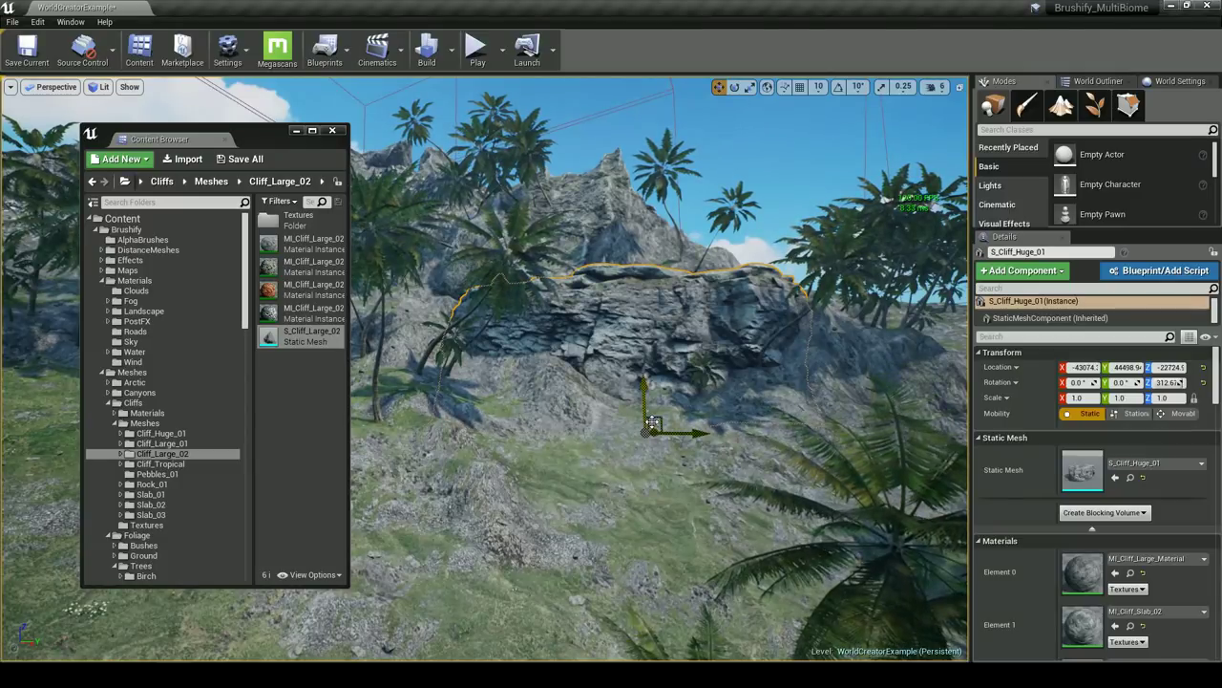
{"action": "left_click_drag", "start_coordinate": [660, 417], "coordinate": [706, 417], "text": "alt"}
{"action": "key", "text": "e"}
{"action": "key", "text": "w"}
{"action": "left_click_drag", "start_coordinate": [604, 409], "coordinate": [511, 516]}
{"action": "key", "text": "r"}
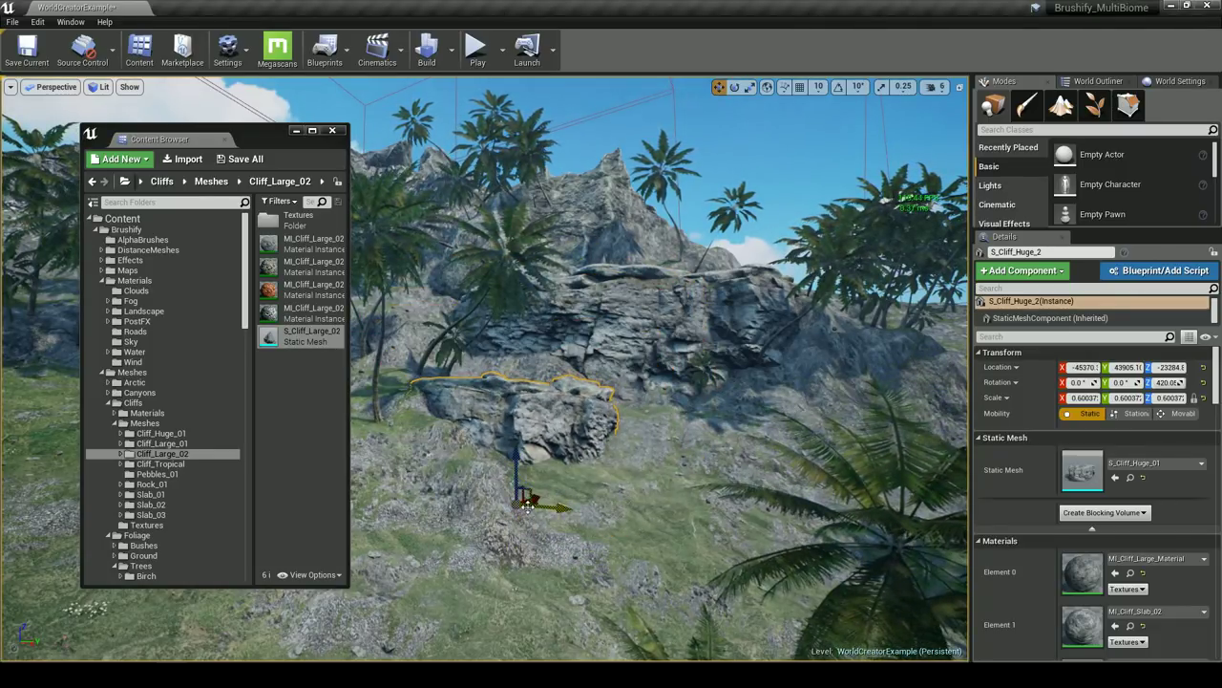
{"action": "mouse_move", "coordinate": [564, 468]}
{"action": "left_mouse_down"}
{"action": "mouse_move", "coordinate": [547, 455]}
{"action": "mouse_move", "coordinate": [565, 459]}
{"action": "left_mouse_up"}
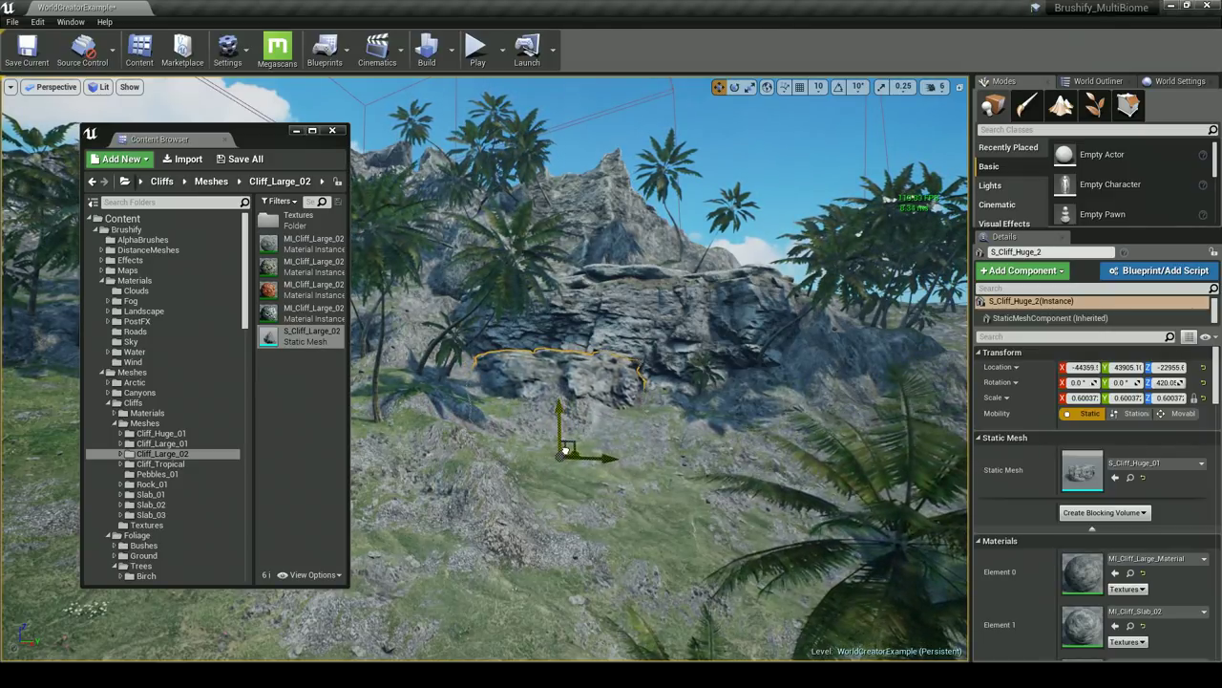
{"action": "key", "text": "Escape"}
Play-test the level in front of the huge cliff to check the rocks at character scale
{"action": "key", "text": "w"}
{"action": "mouse_move", "coordinate": [566, 451]}
{"action": "right_mouse_down"}
{"action": "mouse_move", "coordinate": [602, 477]}
{"action": "mouse_move", "coordinate": [555, 464]}
{"action": "mouse_move", "coordinate": [565, 468]}
{"action": "right_mouse_up"}
{"action": "left_click", "coordinate": [477, 46]}
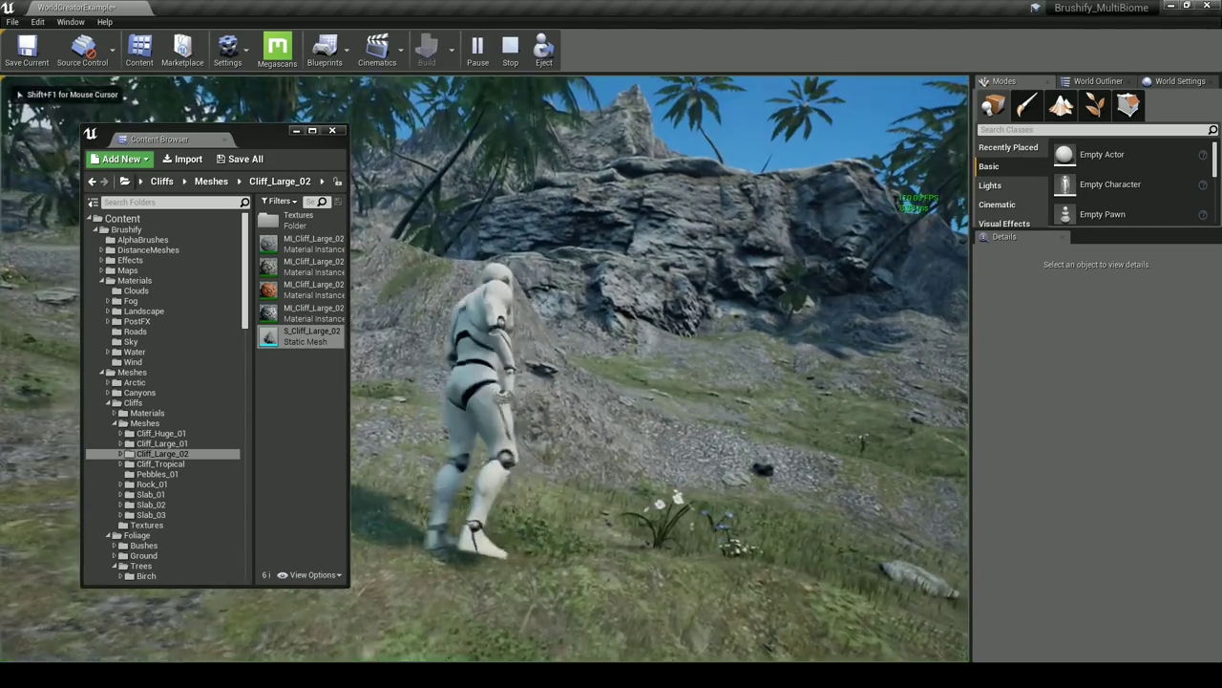
{"action": "key", "text": "Escape"}
Move the large cliff rock from the beach up onto the grassy slope below the huge cliff
{"action": "right_click_drag", "start_coordinate": [485, 368], "coordinate": [485, 401]}
{"action": "key", "text": "s"}
{"action": "key", "text": "w"}
{"action": "key", "text": "s"}
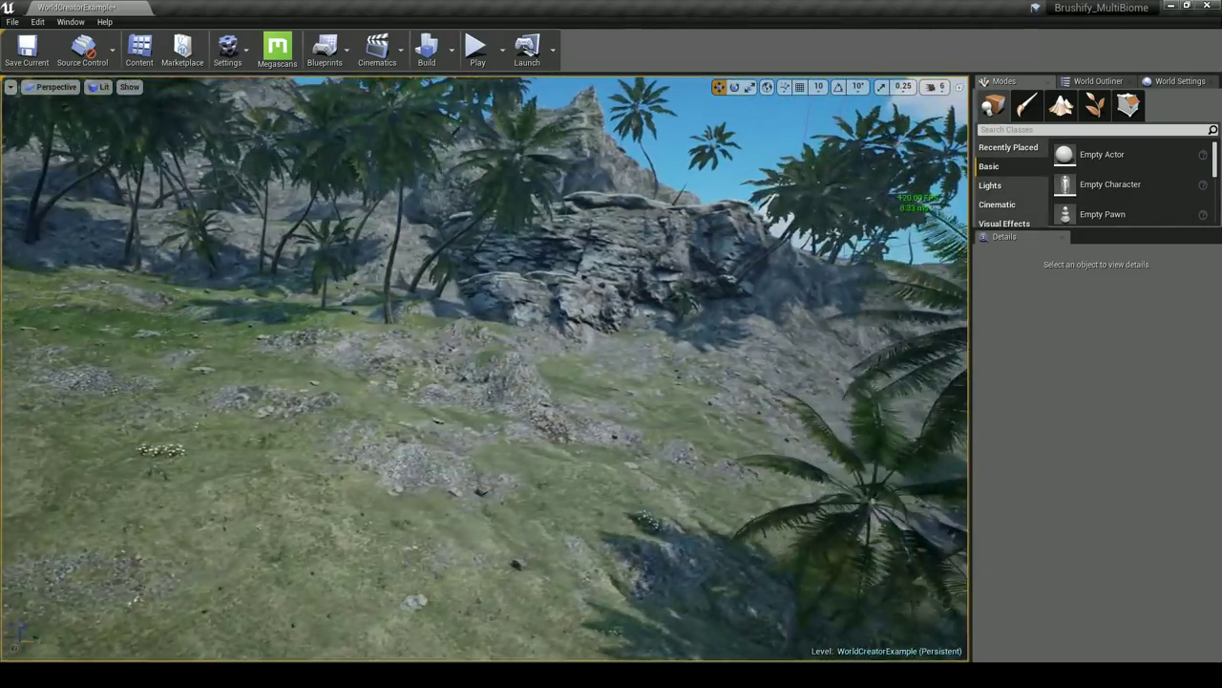
{"action": "right_click_drag", "start_coordinate": [420, 369], "coordinate": [762, 292]}
{"action": "left_click", "coordinate": [616, 260]}
{"action": "key", "text": "s"}
{"action": "right_click_drag", "start_coordinate": [615, 260], "coordinate": [632, 333]}
{"action": "left_click", "coordinate": [589, 540]}
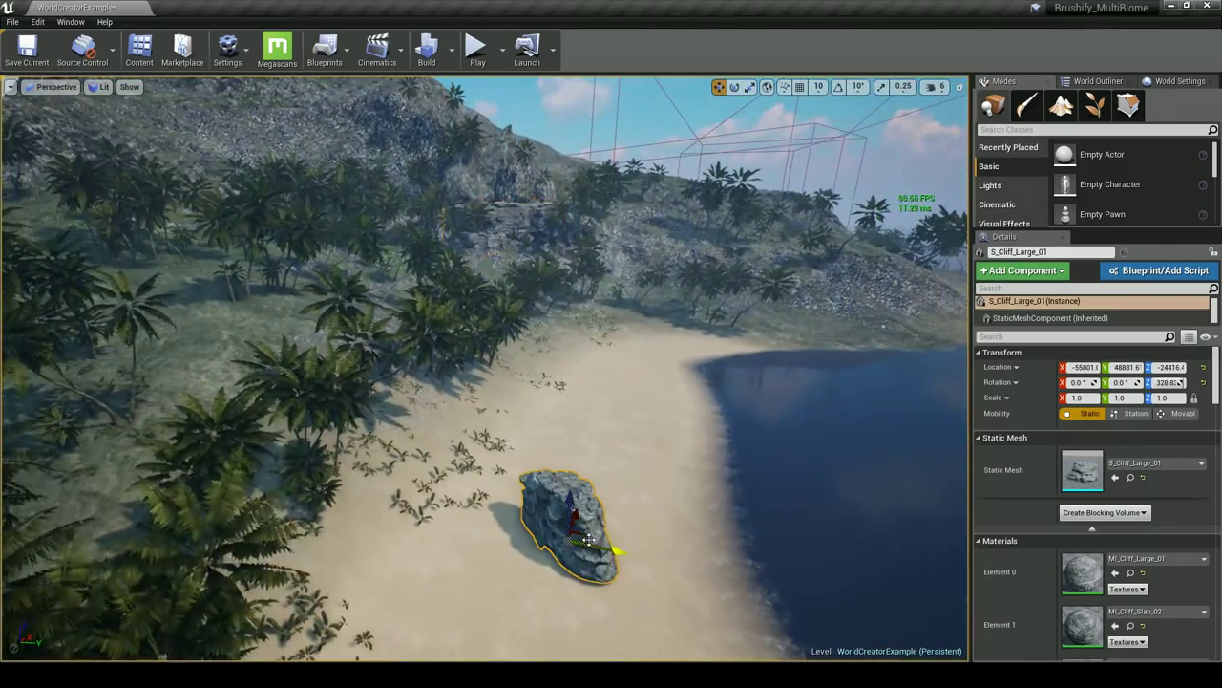
{"action": "key", "text": "w"}
{"action": "right_click_drag", "start_coordinate": [483, 337], "coordinate": [479, 407]}
{"action": "key", "text": "s"}
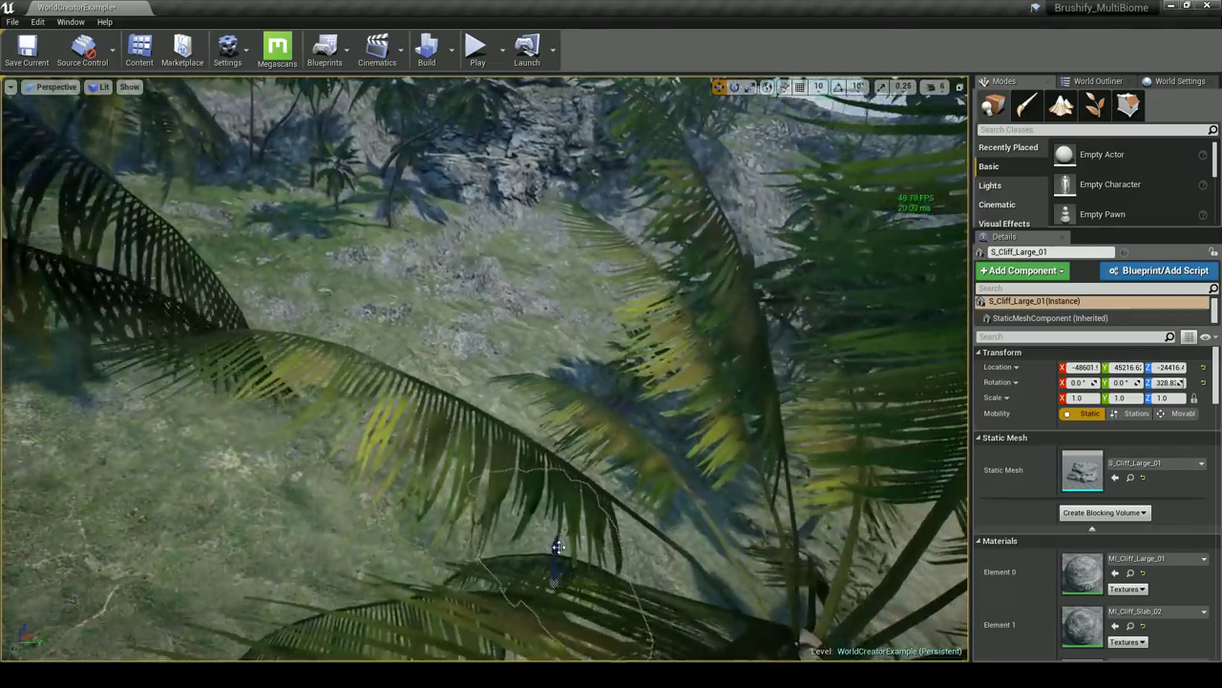
{"action": "left_click_drag", "start_coordinate": [554, 548], "coordinate": [553, 283]}
Duplicate the large rock and place the copy further up the slope, next to the original
{"action": "key", "text": "w"}
{"action": "right_click_drag", "start_coordinate": [554, 283], "coordinate": [554, 251]}
{"action": "key", "text": "w"}
{"action": "key", "text": "s"}
{"action": "right_click_drag", "start_coordinate": [606, 284], "coordinate": [573, 310]}
{"action": "left_click_drag", "start_coordinate": [197, 313], "coordinate": [647, 430]}
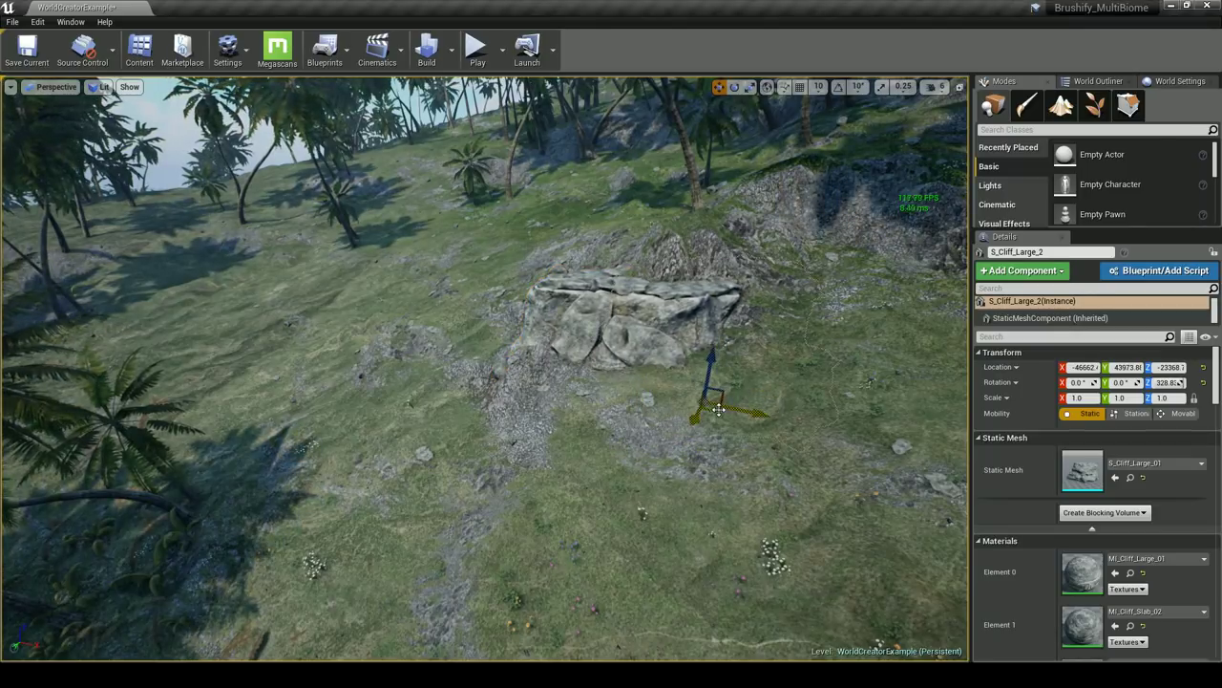
Rotate the new rock copy to about 507° and raise it so it sits embedded behind the first rock
{"action": "key", "text": "e"}
{"action": "left_click_drag", "start_coordinate": [726, 430], "coordinate": [611, 426]}
{"action": "key", "text": "w"}
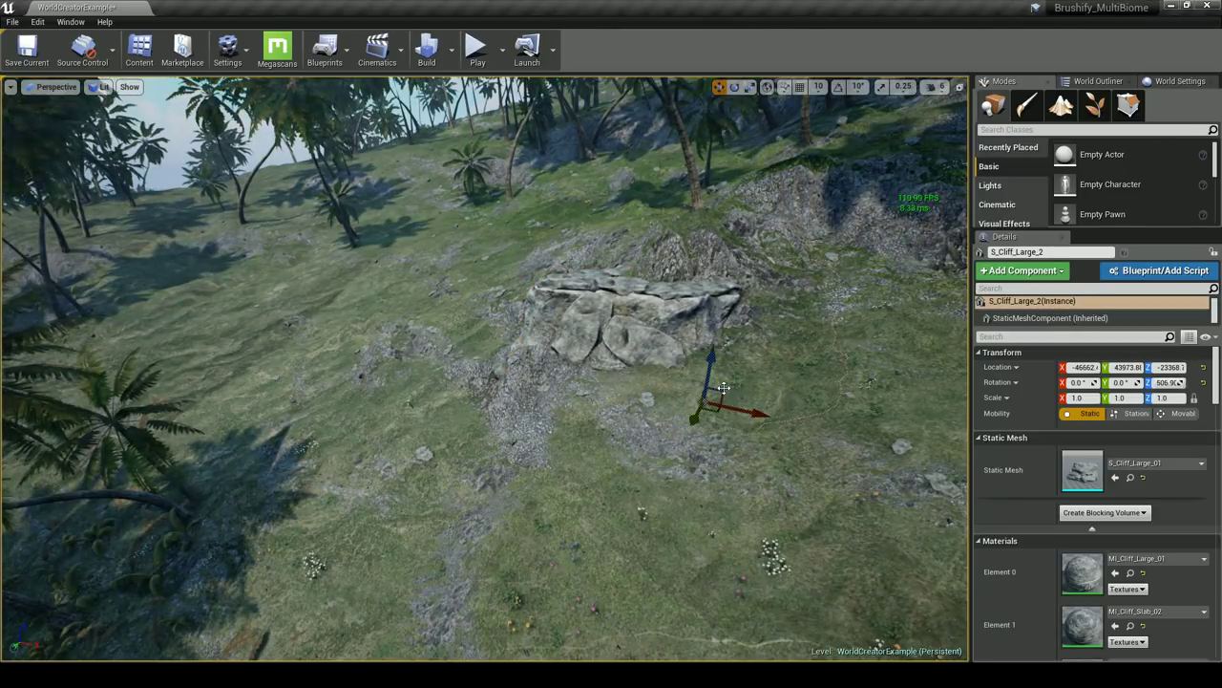
{"action": "left_click_drag", "start_coordinate": [714, 346], "coordinate": [714, 345]}
{"action": "right_click_drag", "start_coordinate": [713, 345], "coordinate": [917, 348]}
{"action": "key", "text": "w"}
{"action": "key", "text": "a"}
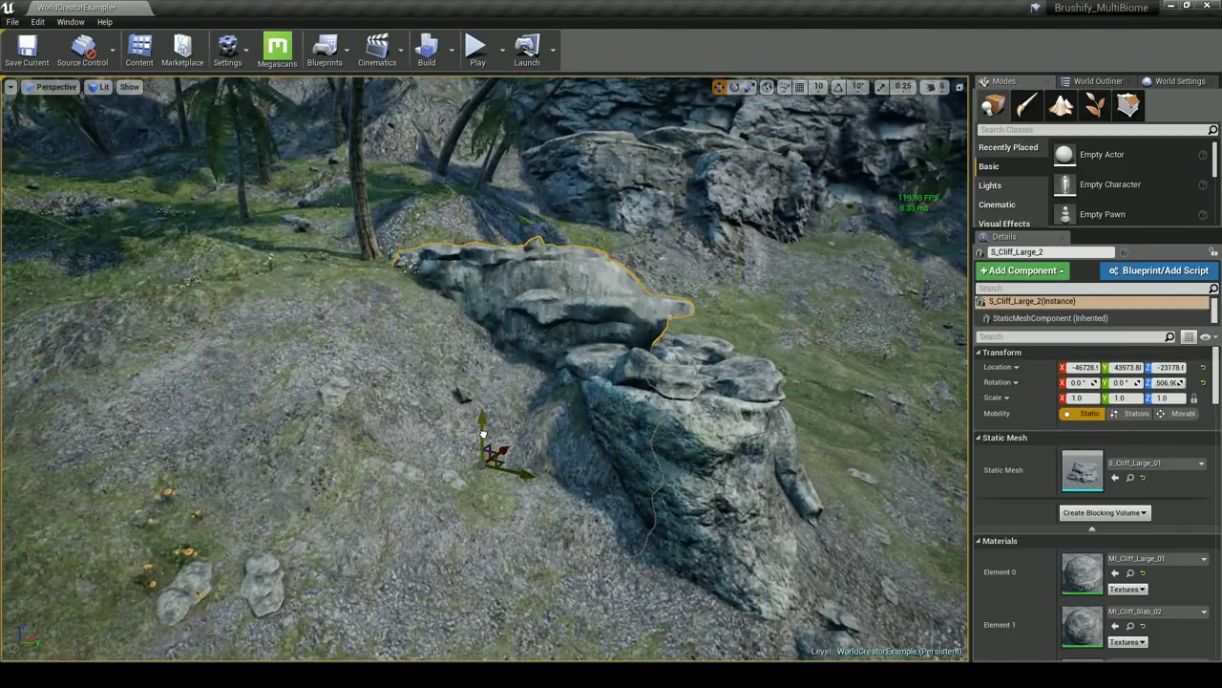
{"action": "key", "text": "Escape"}
Duplicate the upper large rock, rotate the copy to about 376° and embed it in the gravelly bump further up the slope
{"action": "right_click_drag", "start_coordinate": [482, 434], "coordinate": [325, 351]}
{"action": "key", "text": "w"}
{"action": "key", "text": "s"}
{"action": "left_click", "coordinate": [554, 349]}
{"action": "key", "text": "d"}
{"action": "key", "text": "w"}
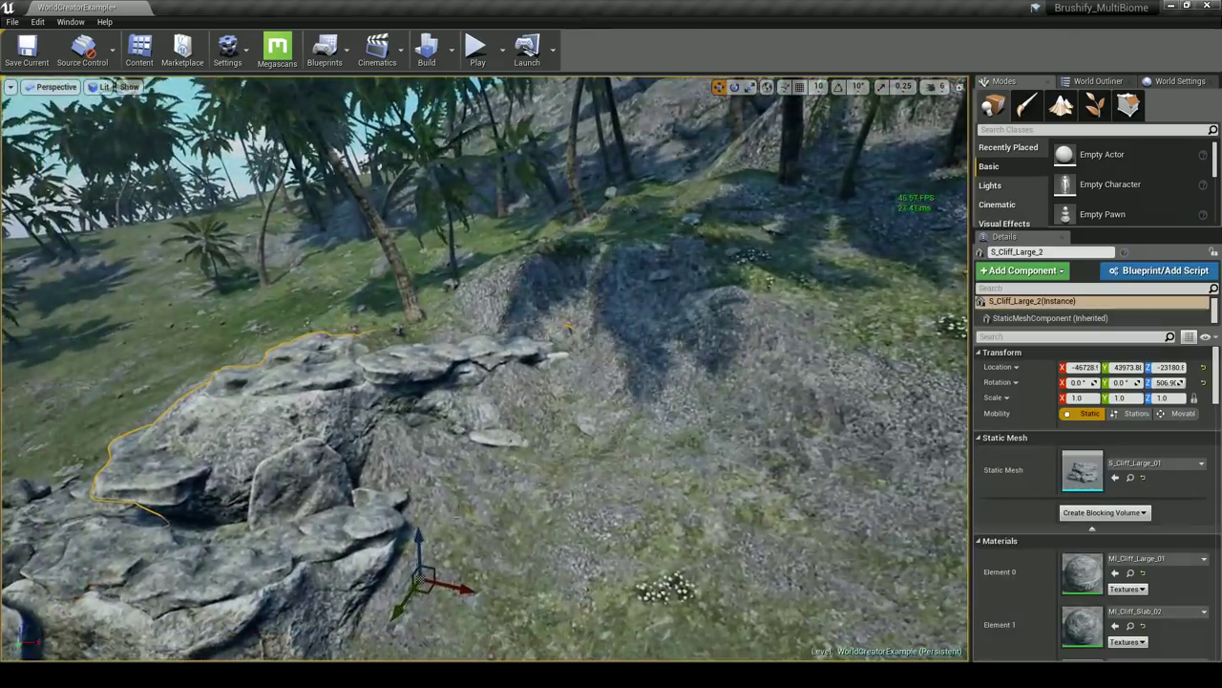
{"action": "left_click_drag", "start_coordinate": [428, 567], "coordinate": [621, 514], "text": "alt"}
{"action": "key", "text": "e"}
{"action": "left_click_drag", "start_coordinate": [549, 487], "coordinate": [700, 405]}
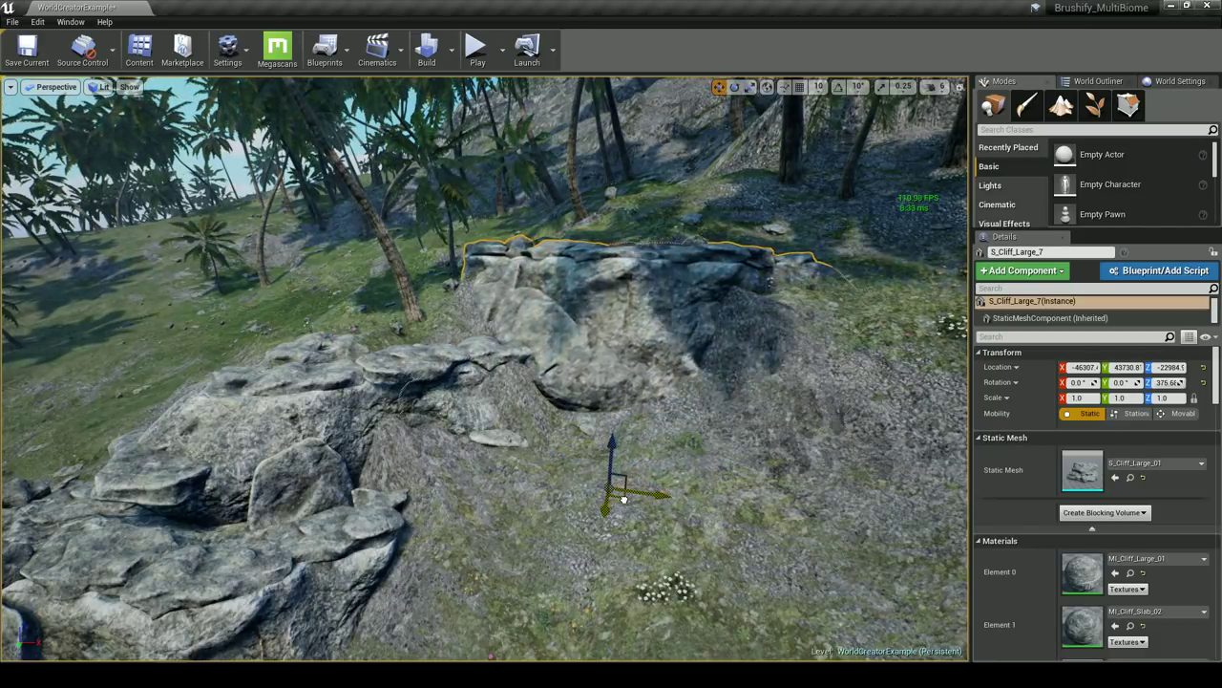
{"action": "right_click_drag", "start_coordinate": [611, 382], "coordinate": [434, 408]}
{"action": "key", "text": "Escape"}
Place another large rock copy on the bare slope beyond the huge cliff, scaled to about 1.33 and rotated to about 612°
{"action": "right_click_drag", "start_coordinate": [582, 406], "coordinate": [621, 406]}
{"action": "left_click", "coordinate": [216, 326]}
{"action": "left_click_drag", "start_coordinate": [260, 444], "coordinate": [775, 457], "text": "alt"}
{"action": "right_click_drag", "start_coordinate": [776, 457], "coordinate": [902, 444]}
{"action": "key", "text": "e"}
{"action": "left_click_drag", "start_coordinate": [470, 506], "coordinate": [641, 399]}
{"action": "key", "text": "w"}
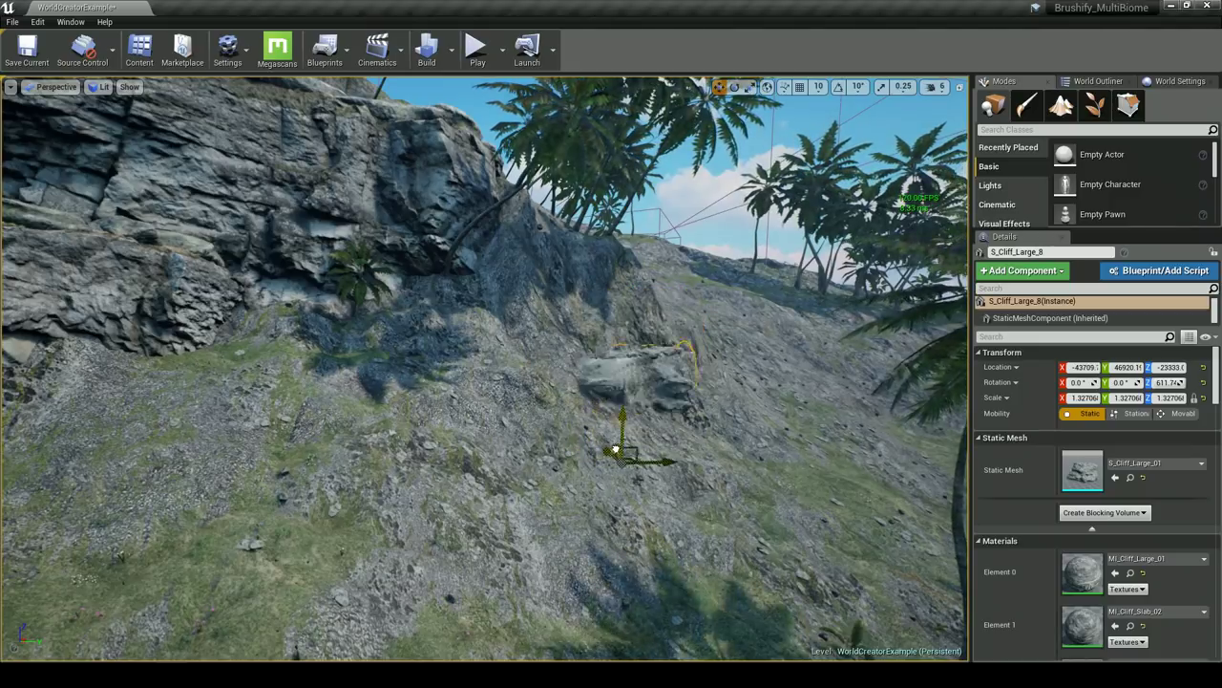
Duplicate the huge cliff, rotate and scale the copy to about 0.71, and embed it just above the far slope rock
{"action": "left_click", "coordinate": [445, 267]}
{"action": "right_click_drag", "start_coordinate": [445, 273], "coordinate": [416, 246]}
{"action": "left_click_drag", "start_coordinate": [376, 366], "coordinate": [783, 404], "text": "alt"}
{"action": "key", "text": "e"}
{"action": "key", "text": "r"}
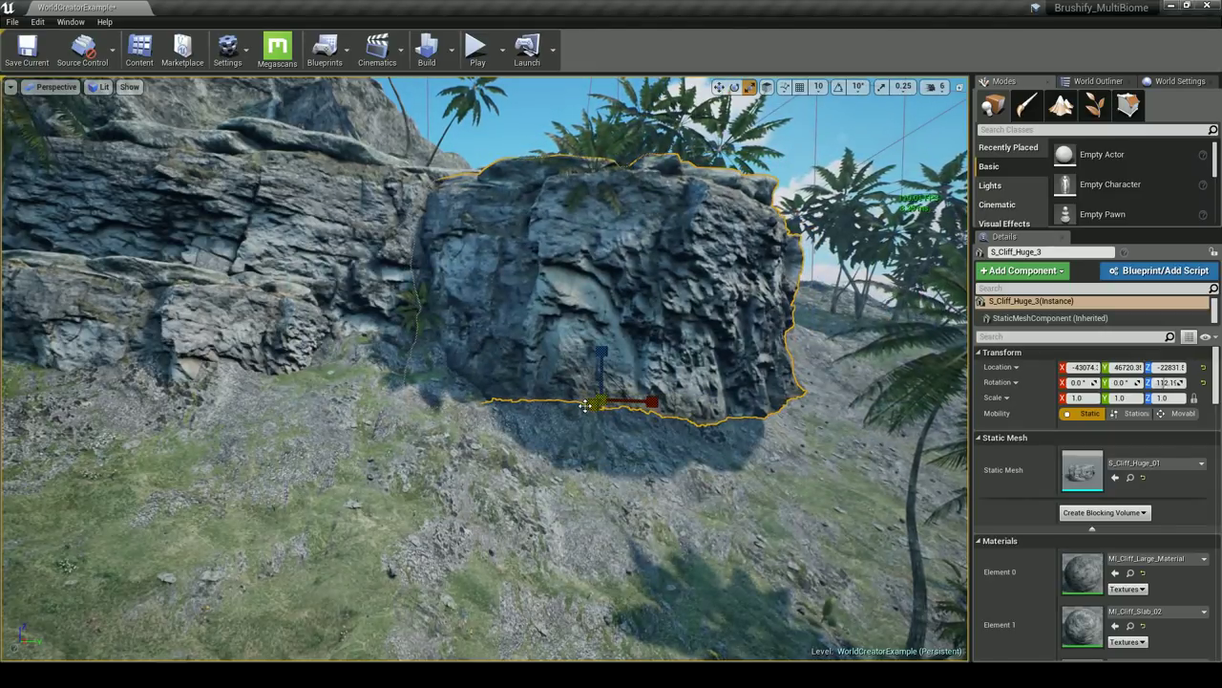
{"action": "left_click_drag", "start_coordinate": [602, 401], "coordinate": [557, 380]}
{"action": "key", "text": "w"}
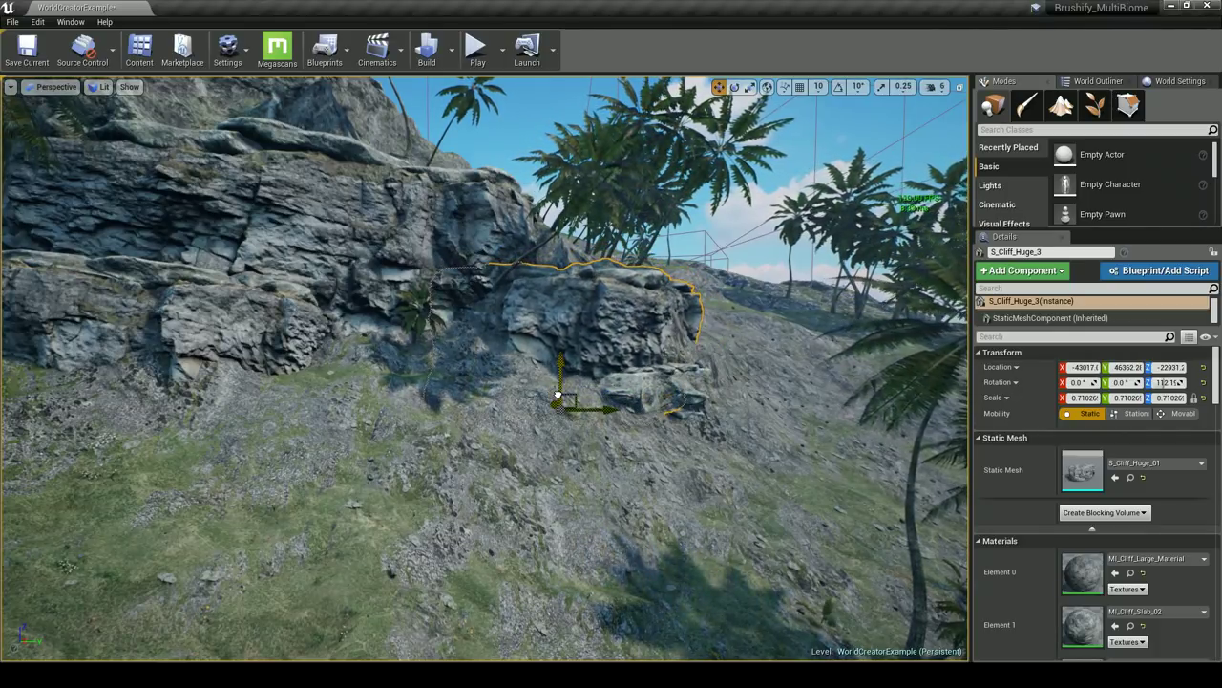
{"action": "key", "text": "Escape"}
Smooth the bumpy landscape on the slope in front of the new cliff group with the Smooth sculpting tool
{"action": "key", "text": "s"}
{"action": "mouse_move", "coordinate": [559, 394]}
{"action": "right_mouse_down"}
{"action": "mouse_move", "coordinate": [520, 396]}
{"action": "mouse_move", "coordinate": [563, 386]}
{"action": "mouse_move", "coordinate": [573, 420]}
{"action": "mouse_move", "coordinate": [635, 423]}
{"action": "mouse_move", "coordinate": [550, 401]}
{"action": "right_mouse_up"}
{"action": "key", "text": "s"}
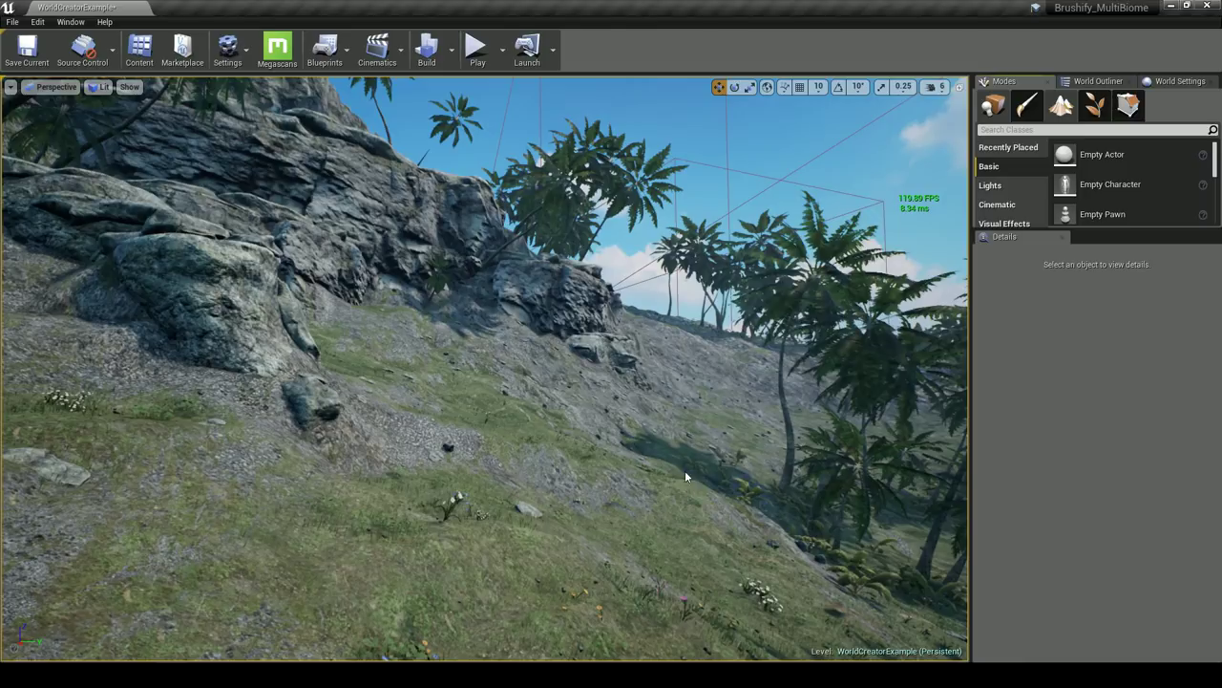
{"action": "key", "text": "shift+3"}
{"action": "mouse_move", "coordinate": [821, 478]}
{"action": "left_mouse_down"}
{"action": "mouse_move", "coordinate": [410, 423]}
{"action": "mouse_move", "coordinate": [495, 383]}
{"action": "left_mouse_up"}
{"action": "mouse_move", "coordinate": [399, 346]}
{"action": "left_mouse_down"}
{"action": "mouse_move", "coordinate": [423, 314]}
{"action": "mouse_move", "coordinate": [490, 338]}
{"action": "mouse_move", "coordinate": [633, 423]}
{"action": "mouse_move", "coordinate": [647, 376]}
{"action": "left_mouse_up"}
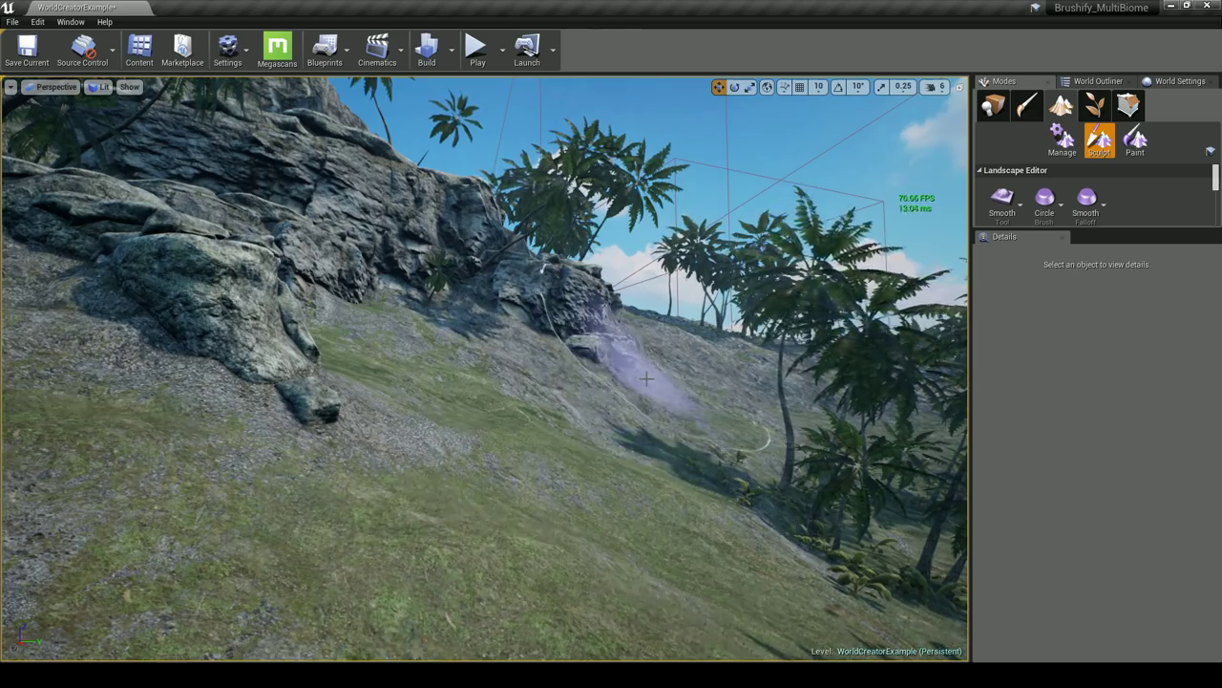
{"action": "key", "text": "w"}
{"action": "right_click_drag", "start_coordinate": [691, 369], "coordinate": [718, 369]}
{"action": "mouse_move", "coordinate": [465, 475]}
{"action": "left_mouse_down"}
{"action": "mouse_move", "coordinate": [450, 472]}
{"action": "mouse_move", "coordinate": [462, 464]}
{"action": "left_mouse_up"}
{"action": "key", "text": "s"}
{"action": "right_click_drag", "start_coordinate": [462, 464], "coordinate": [378, 458]}
{"action": "mouse_move", "coordinate": [449, 463]}
{"action": "left_mouse_down"}
{"action": "mouse_move", "coordinate": [257, 425]}
{"action": "mouse_move", "coordinate": [504, 453]}
{"action": "left_mouse_up"}
{"action": "right_click_drag", "start_coordinate": [504, 452], "coordinate": [493, 451]}
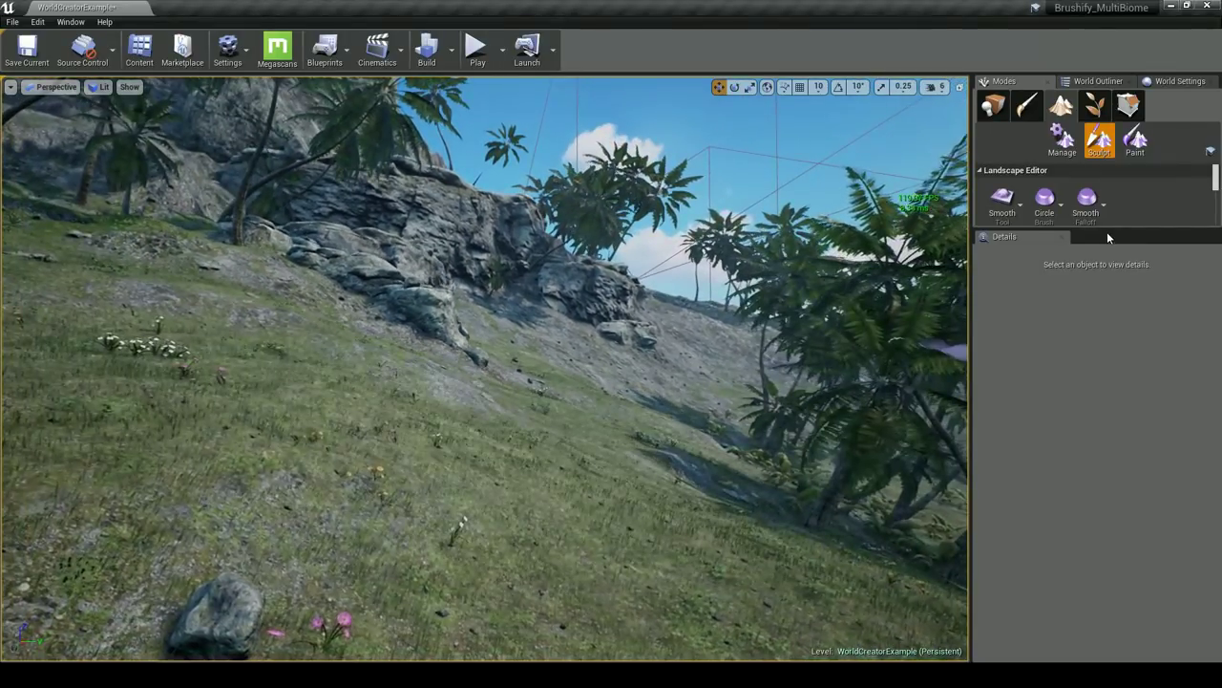
Enlarge the landscape tool settings area and play-test a run through the palm grove towards the cliffs
{"action": "left_click_drag", "start_coordinate": [1104, 229], "coordinate": [1093, 394]}
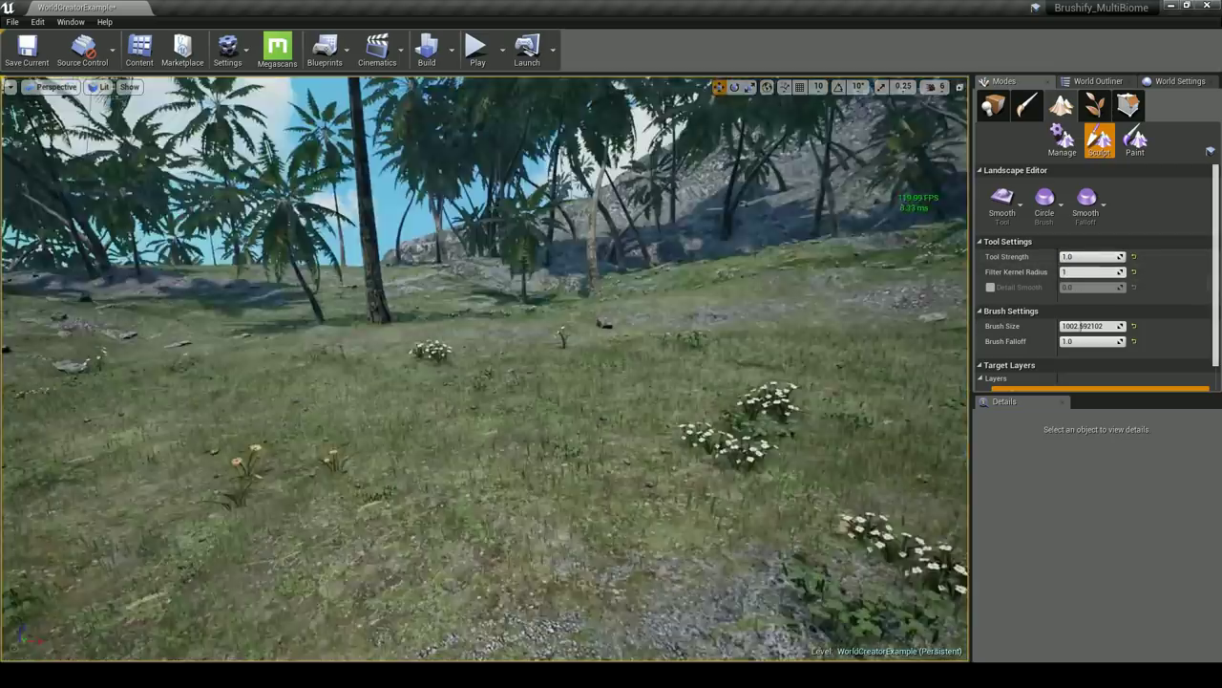
{"action": "right_click_drag", "start_coordinate": [485, 368], "coordinate": [630, 396]}
{"action": "right_click_drag", "start_coordinate": [458, 390], "coordinate": [472, 382]}
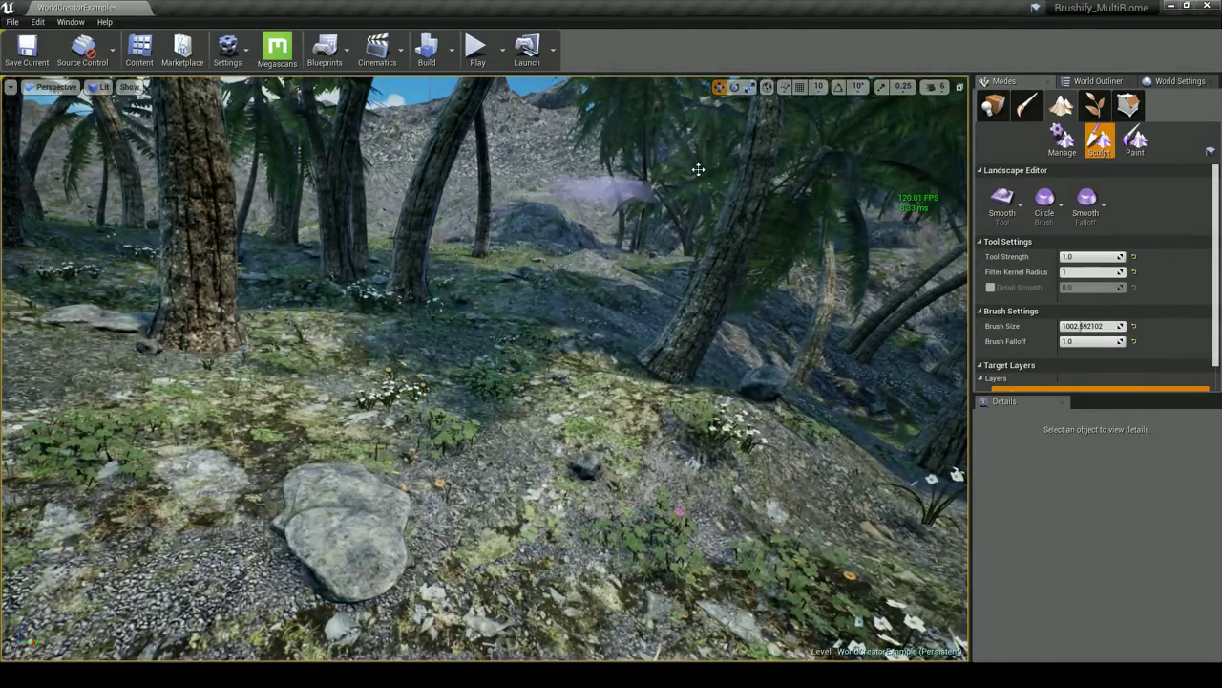
{"action": "key", "text": "alt+z"}
{"action": "key", "text": "alt+z"}
{"action": "left_click", "coordinate": [477, 53]}
{"action": "key", "text": "w"}
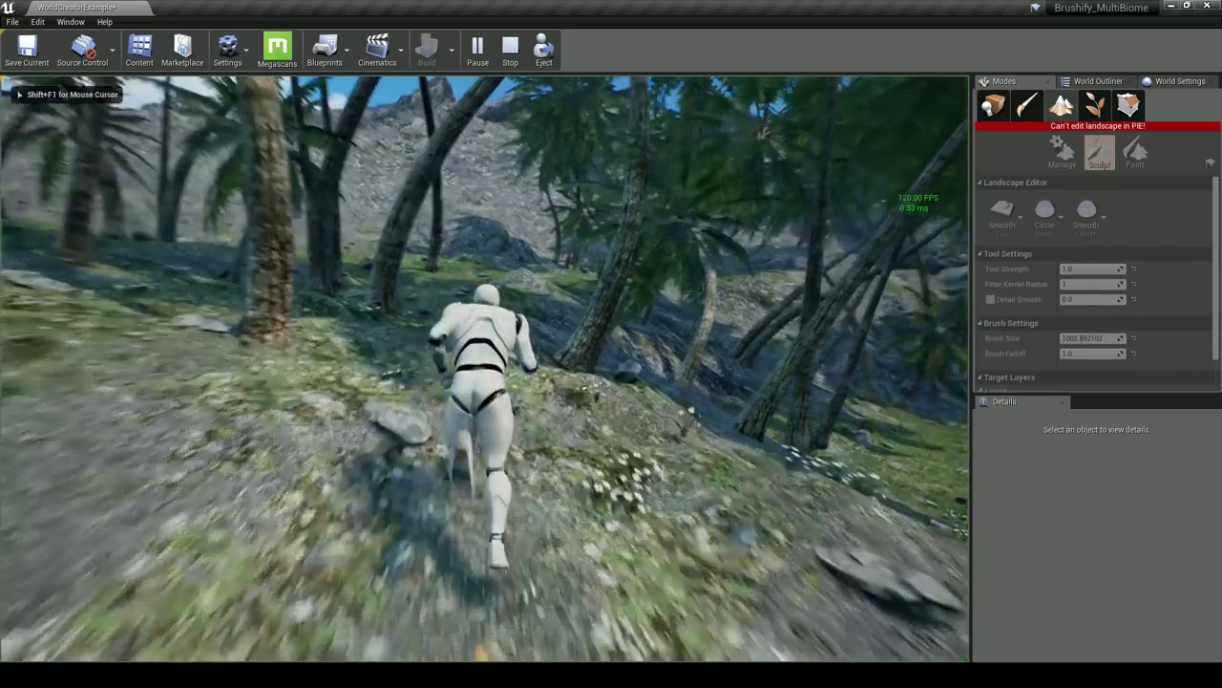
{"action": "key", "text": "w"}
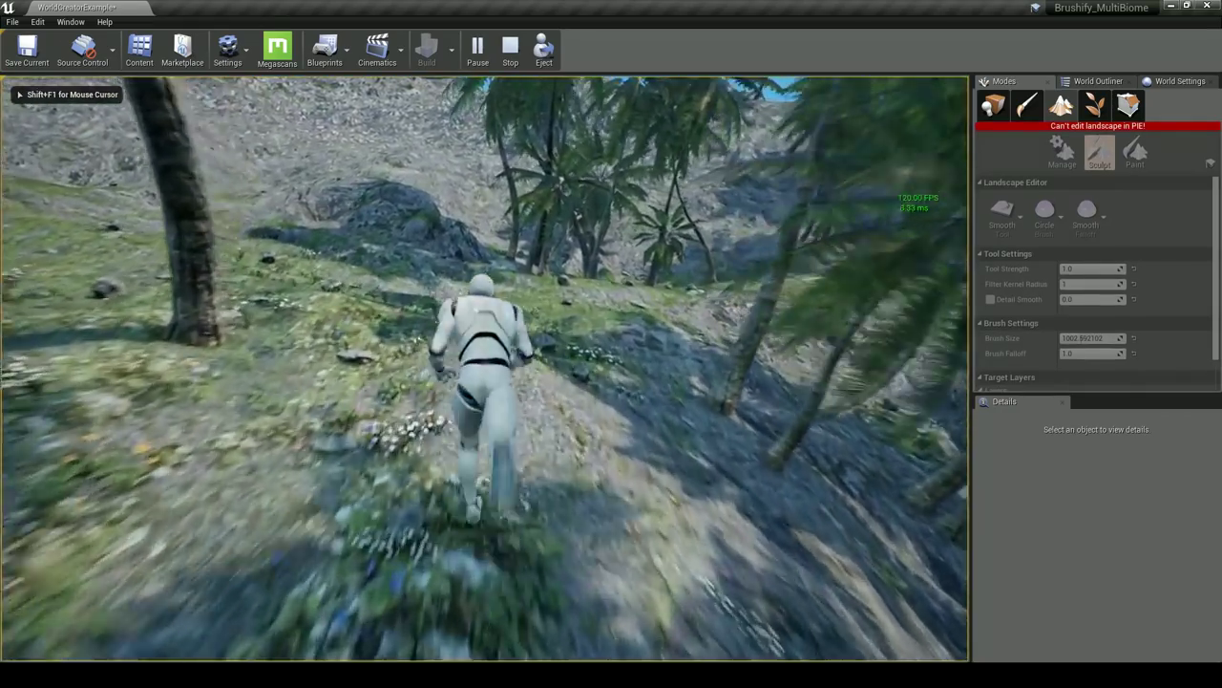
{"action": "key", "text": "w"}
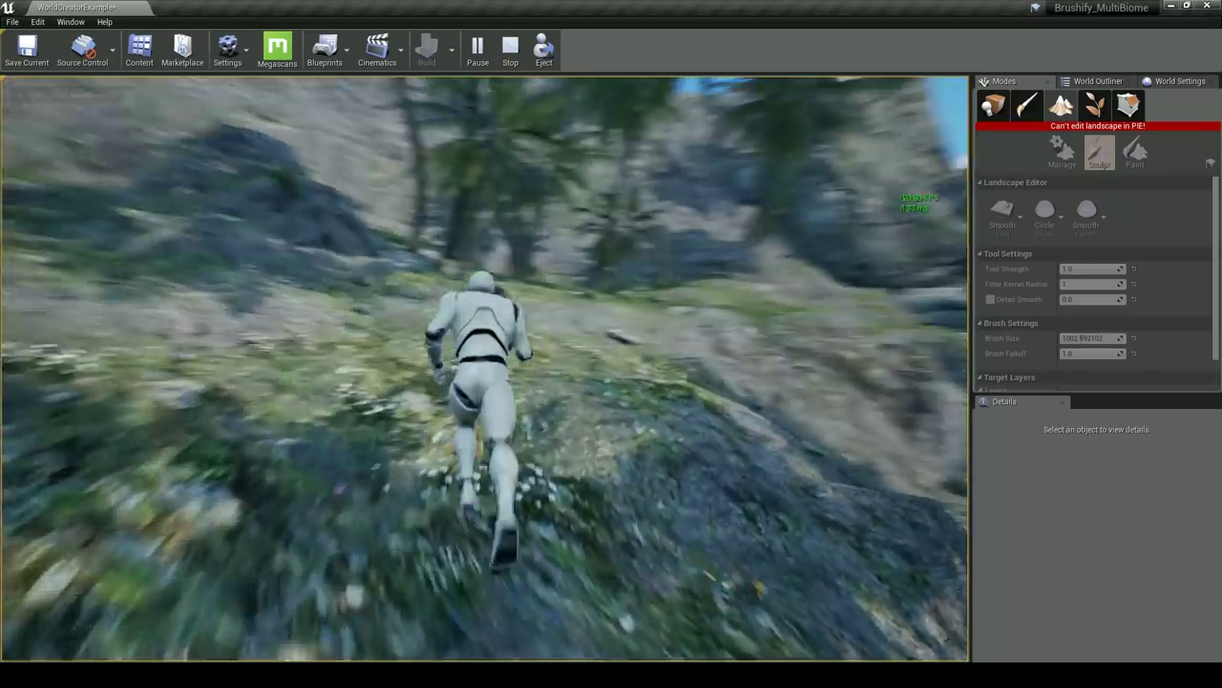
{"action": "key", "text": "w"}
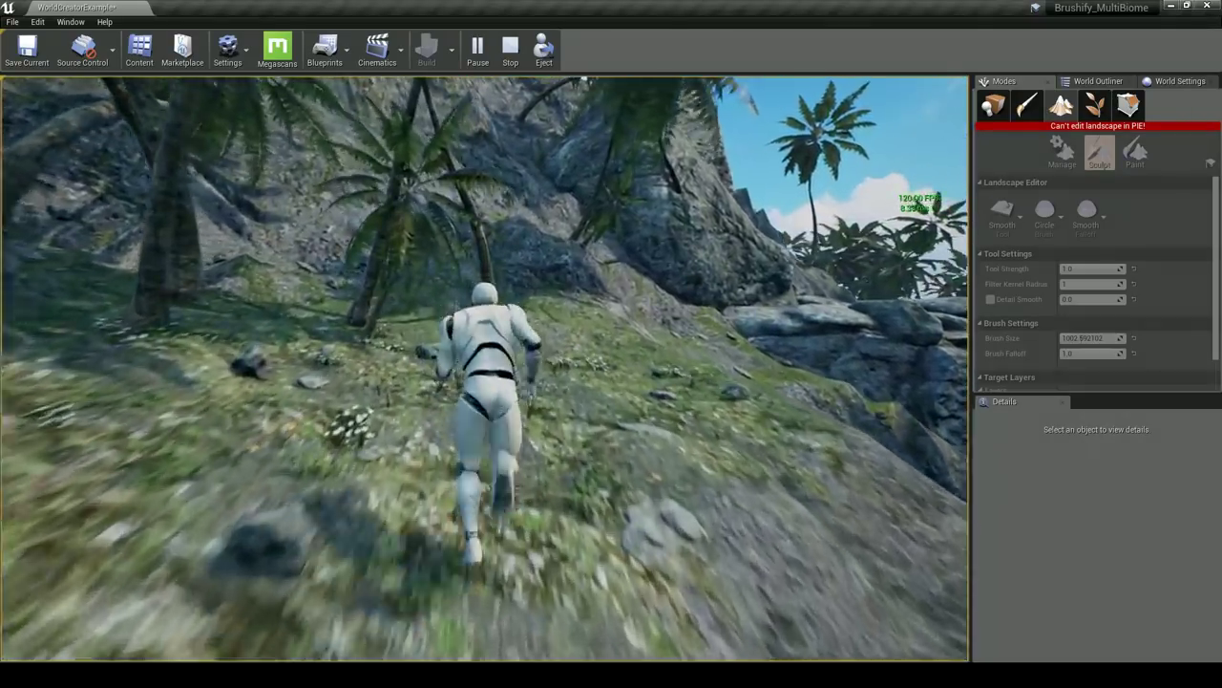
{"action": "key", "text": "Escape"}
Duplicate the large rock on the grassy slope and place the copy among the palms further along the hillside
{"action": "key", "text": "s"}
{"action": "mouse_move", "coordinate": [485, 369]}
{"action": "right_mouse_down"}
{"action": "mouse_move", "coordinate": [515, 372]}
{"action": "mouse_move", "coordinate": [516, 430]}
{"action": "mouse_move", "coordinate": [487, 449]}
{"action": "mouse_move", "coordinate": [482, 439]}
{"action": "mouse_move", "coordinate": [557, 484]}
{"action": "right_mouse_up"}
{"action": "key", "text": "s"}
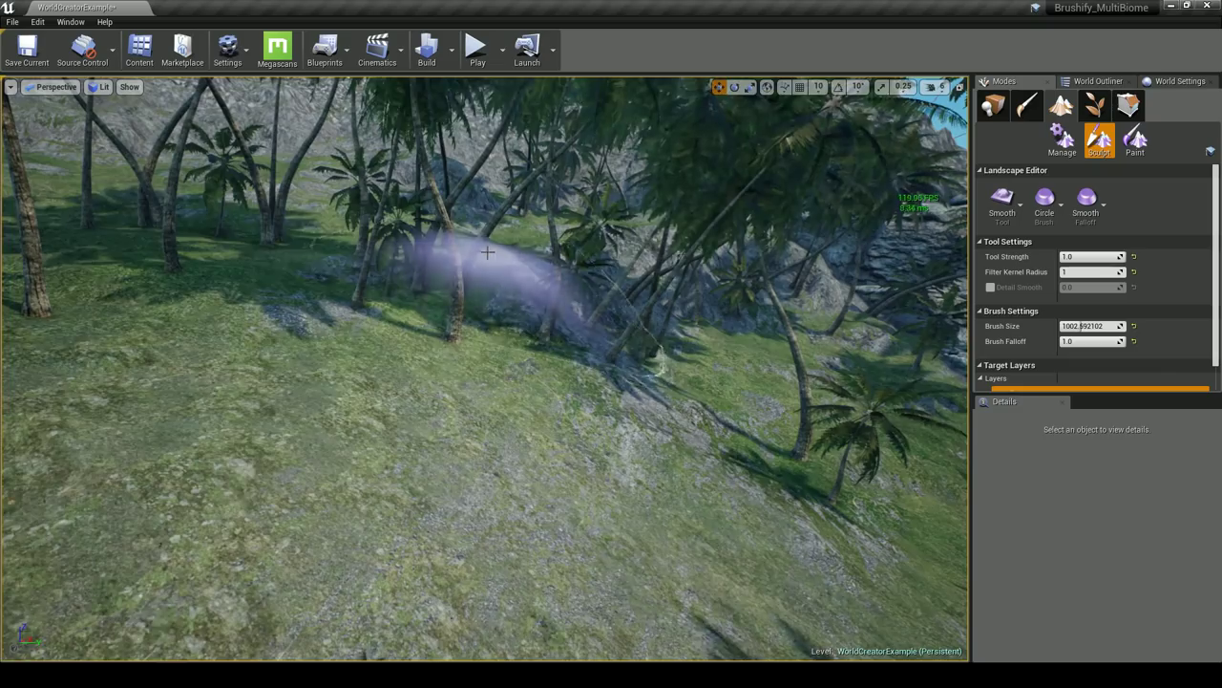
{"action": "mouse_move", "coordinate": [485, 254]}
{"action": "right_mouse_down"}
{"action": "mouse_move", "coordinate": [559, 273]}
{"action": "mouse_move", "coordinate": [521, 304]}
{"action": "right_mouse_up"}
{"action": "key", "text": "s"}
{"action": "right_click_drag", "start_coordinate": [664, 298], "coordinate": [942, 155]}
{"action": "left_click", "coordinate": [994, 105]}
{"action": "key", "text": "w"}
{"action": "mouse_move", "coordinate": [726, 249]}
{"action": "right_mouse_down"}
{"action": "mouse_move", "coordinate": [709, 289]}
{"action": "mouse_move", "coordinate": [822, 310]}
{"action": "right_mouse_up"}
{"action": "right_click_drag", "start_coordinate": [563, 334], "coordinate": [536, 335]}
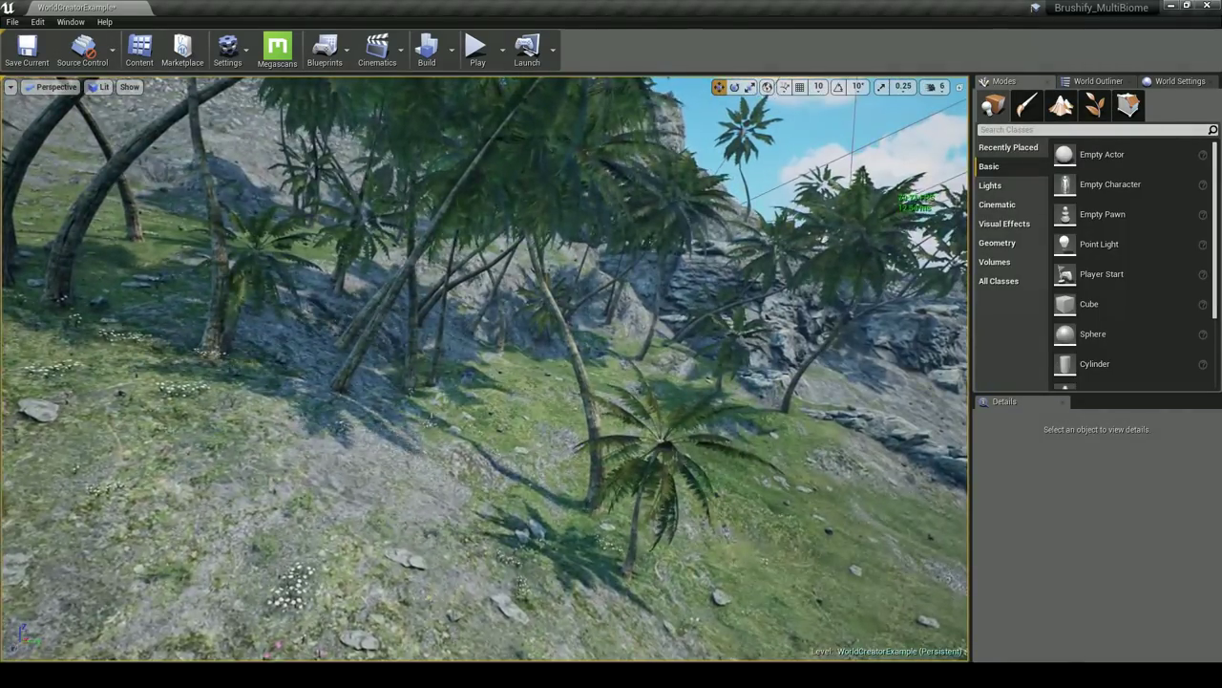
{"action": "right_click_drag", "start_coordinate": [375, 407], "coordinate": [324, 411]}
{"action": "left_click", "coordinate": [651, 369]}
{"action": "right_click_drag", "start_coordinate": [678, 409], "coordinate": [644, 407]}
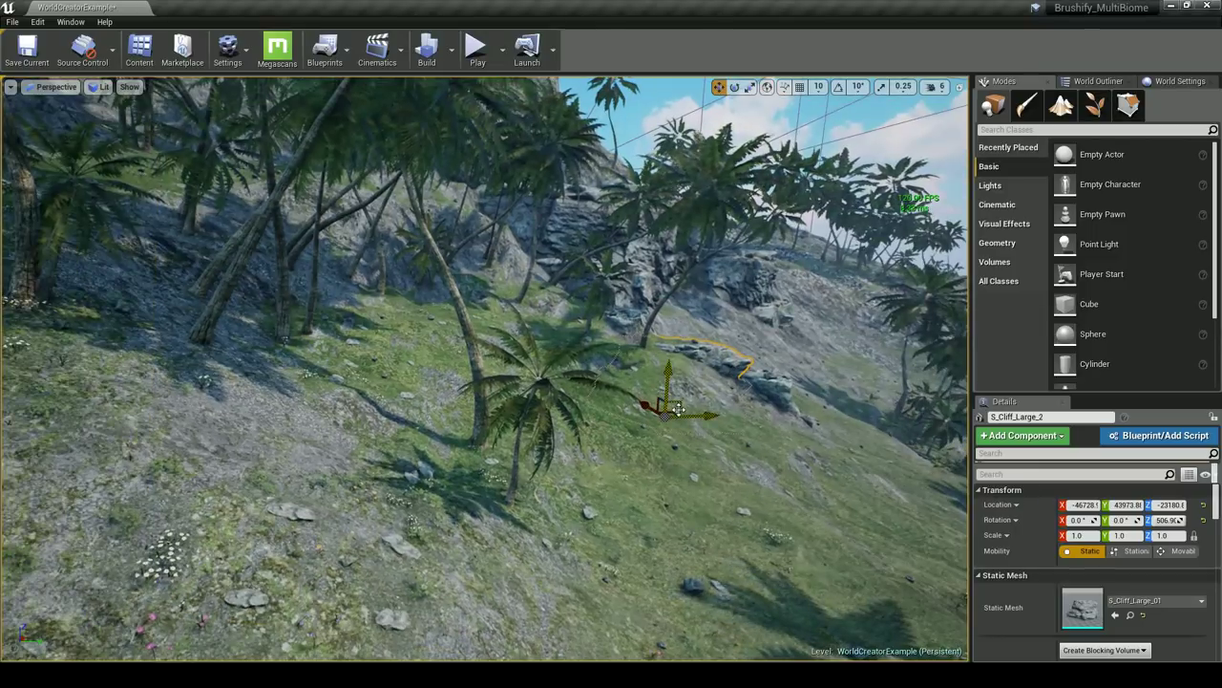
{"action": "left_click_drag", "start_coordinate": [234, 292], "coordinate": [99, 338]}
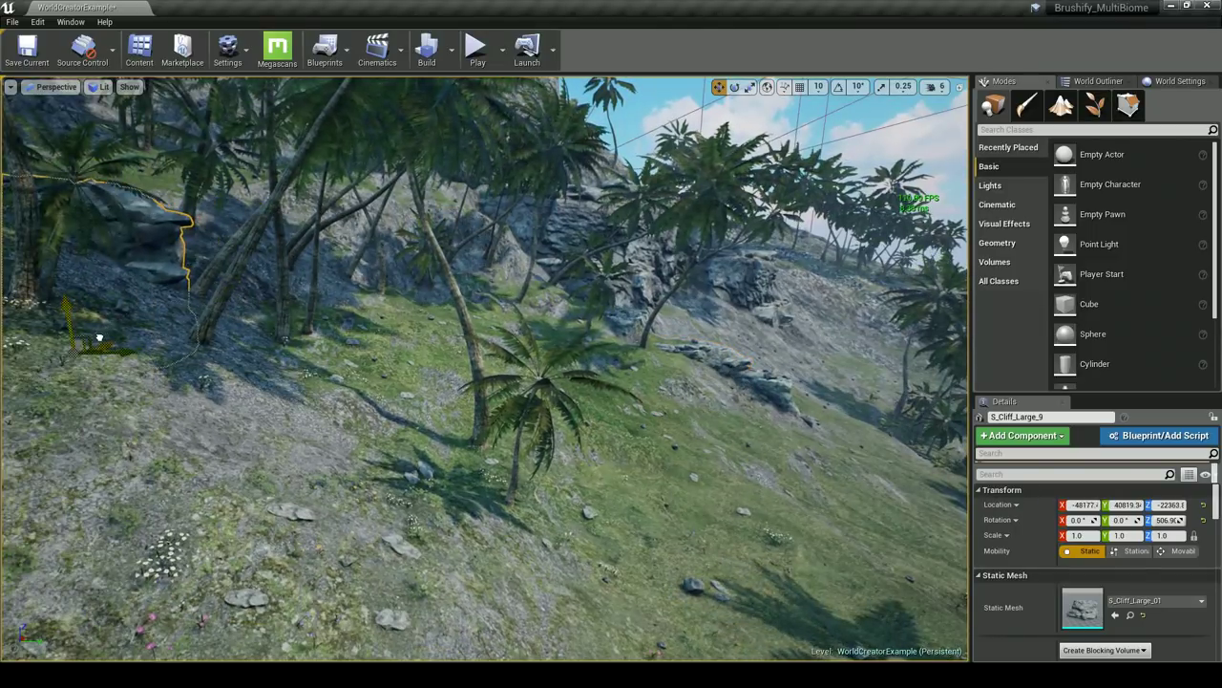
Rotate the rock among the palms to about 556° and sink it into the shaded bank behind the leaning trunks
{"action": "right_click_drag", "start_coordinate": [98, 338], "coordinate": [59, 324]}
{"action": "key", "text": "e"}
{"action": "left_click_drag", "start_coordinate": [291, 398], "coordinate": [363, 417]}
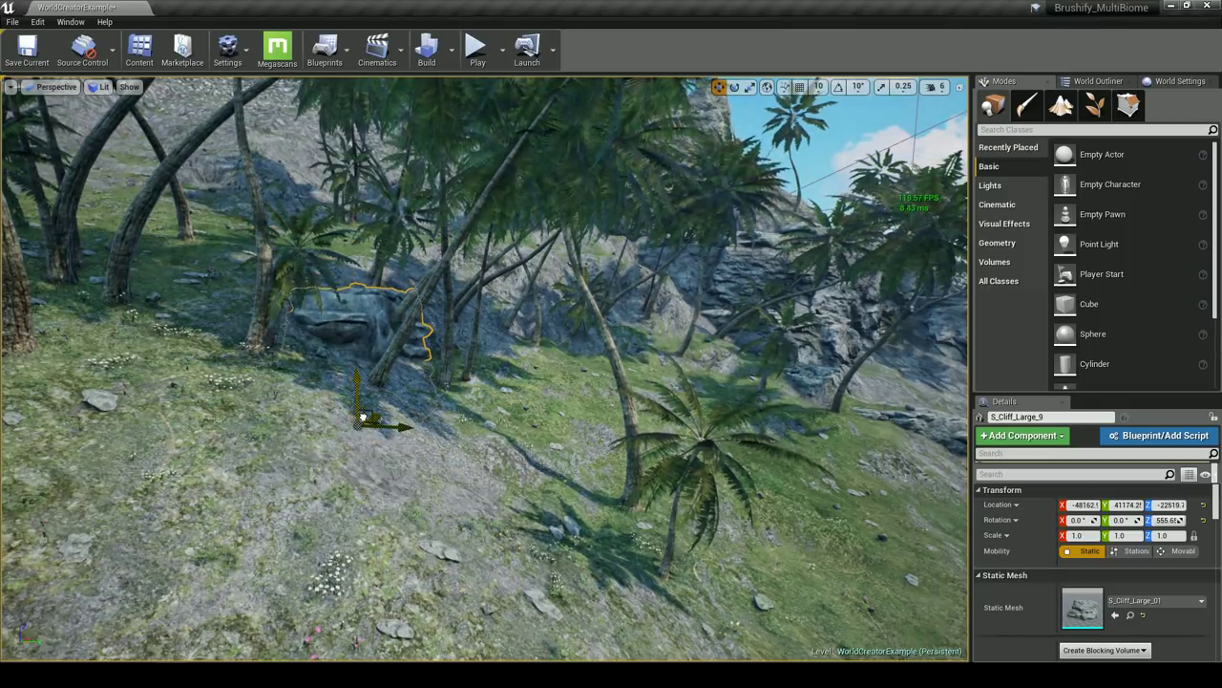
{"action": "mouse_move", "coordinate": [376, 418]}
{"action": "right_mouse_down"}
{"action": "mouse_move", "coordinate": [458, 421]}
{"action": "mouse_move", "coordinate": [377, 432]}
{"action": "right_mouse_up"}
Adjust the palm grove rock's rotation and place another rotated copy behind it, embedded in the bank
{"action": "key", "text": "w"}
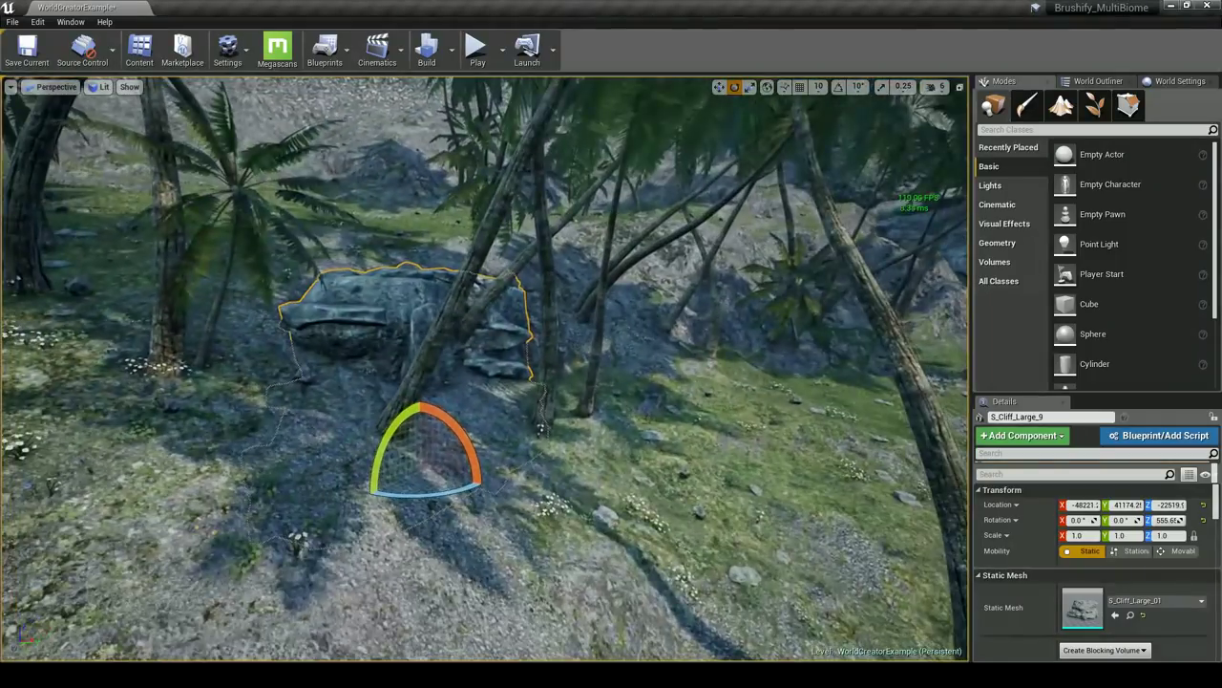
{"action": "left_click_drag", "start_coordinate": [402, 491], "coordinate": [388, 446]}
{"action": "key", "text": "w"}
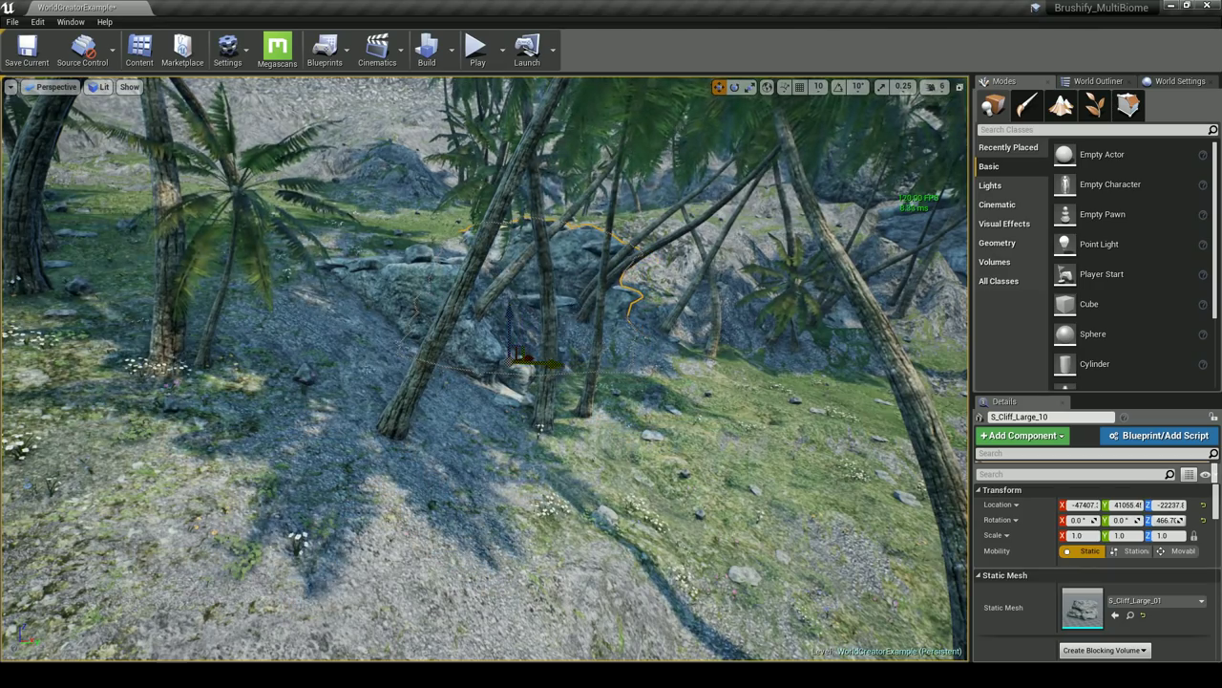
{"action": "key", "text": "Escape"}
Play-test the palm grove around the new rocks and inspect the finished hillside from above
{"action": "right_click_drag", "start_coordinate": [570, 360], "coordinate": [534, 352]}
{"action": "key", "text": "s"}
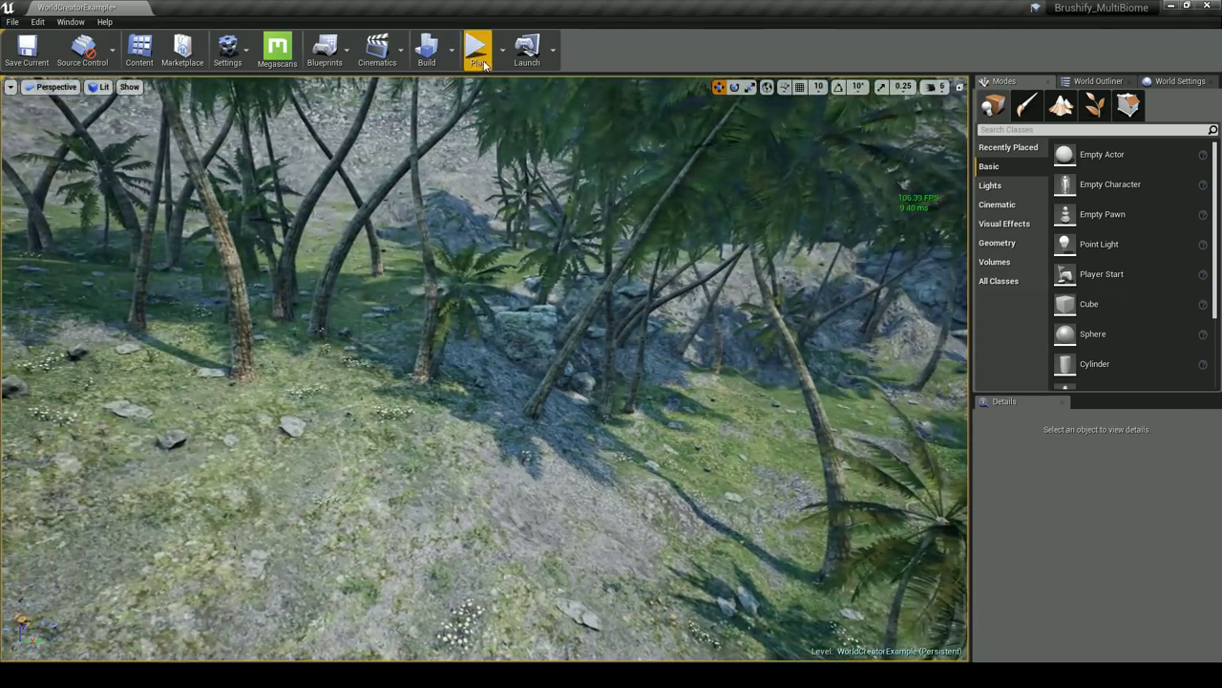
{"action": "left_click", "coordinate": [478, 49]}
{"action": "key", "text": "w"}
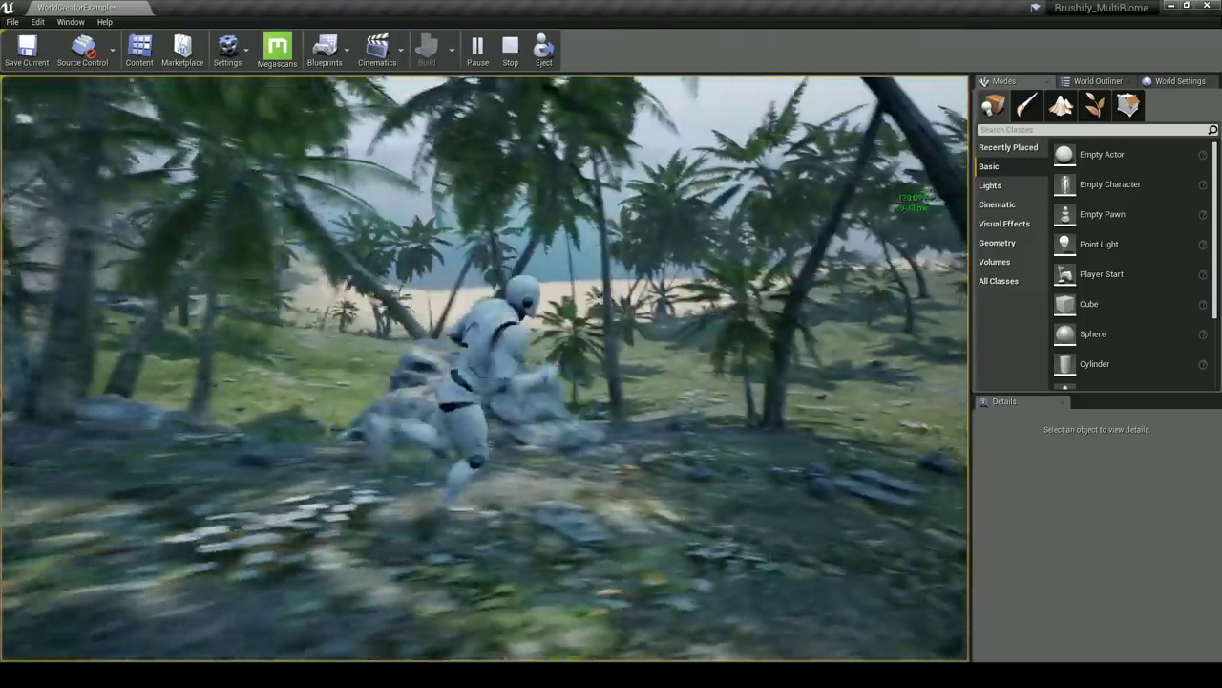
{"action": "key", "text": "Escape"}
{"action": "key", "text": "w"}
{"action": "key", "text": "s"}
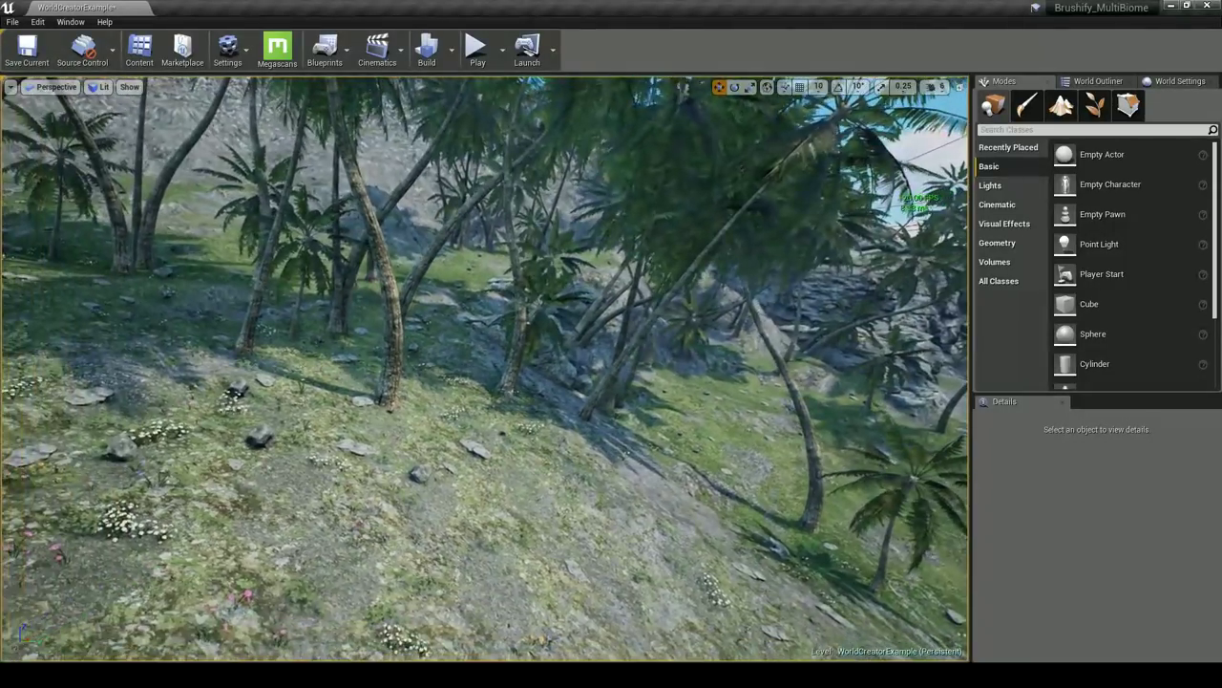
{"action": "key", "text": "w"}
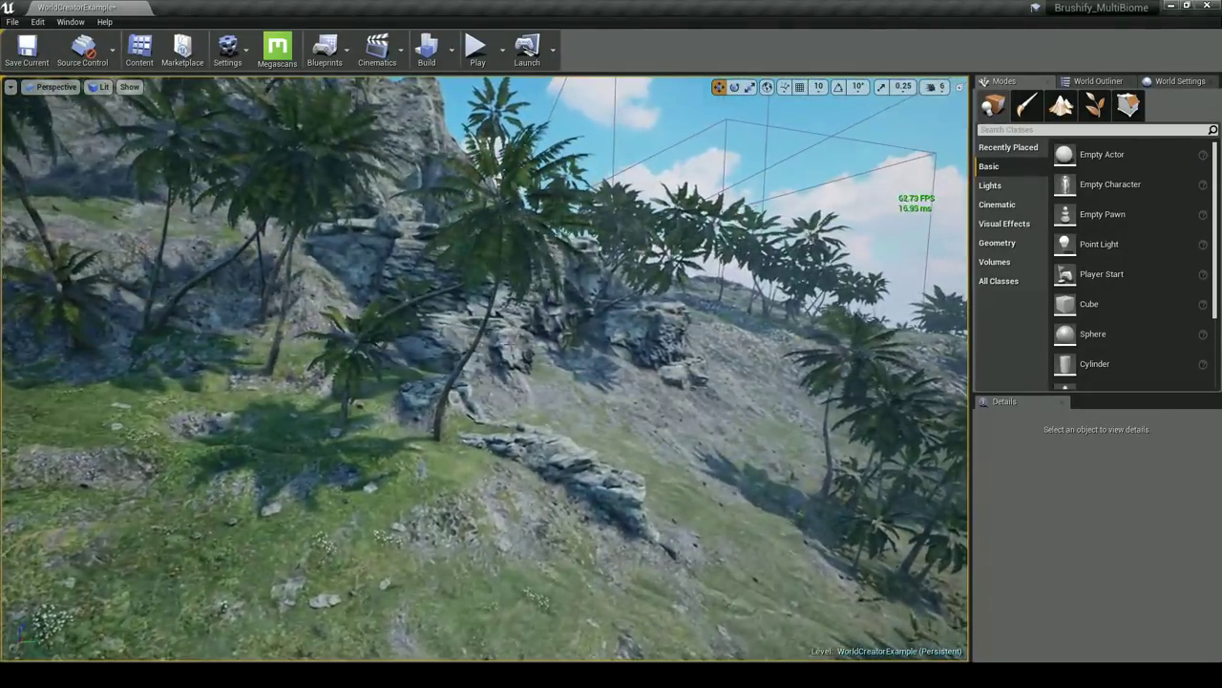
Play-test the rocky ground beneath the palms, looking at the embedded cliffs and the surrounding island
{"action": "right_click_drag", "start_coordinate": [449, 365], "coordinate": [511, 301]}
{"action": "left_click", "coordinate": [279, 282]}
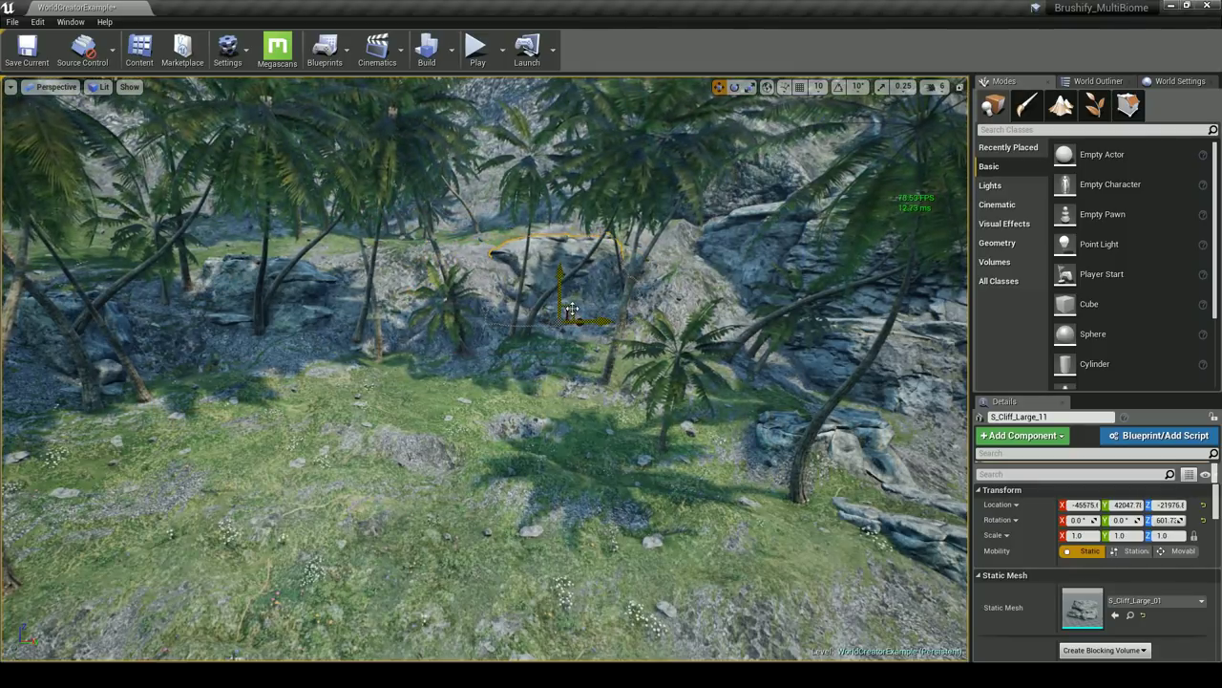
{"action": "left_click", "coordinate": [556, 377]}
{"action": "key", "text": "w"}
{"action": "right_click_drag", "start_coordinate": [555, 377], "coordinate": [559, 268]}
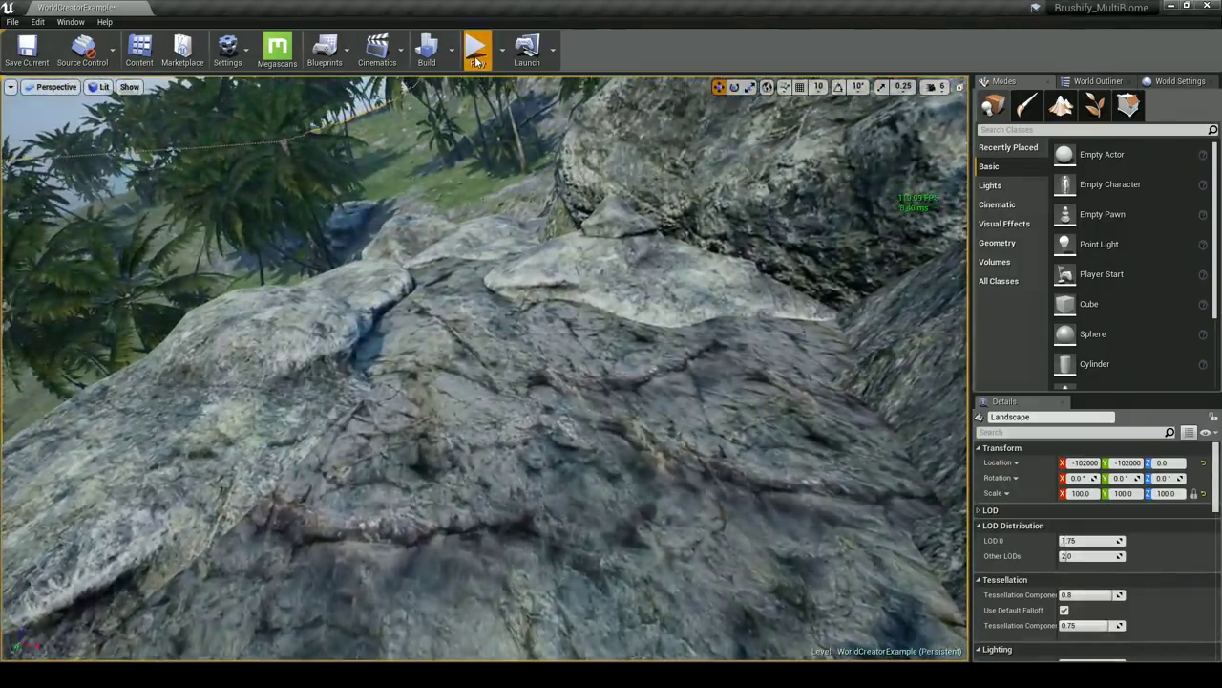
{"action": "left_click", "coordinate": [477, 50]}
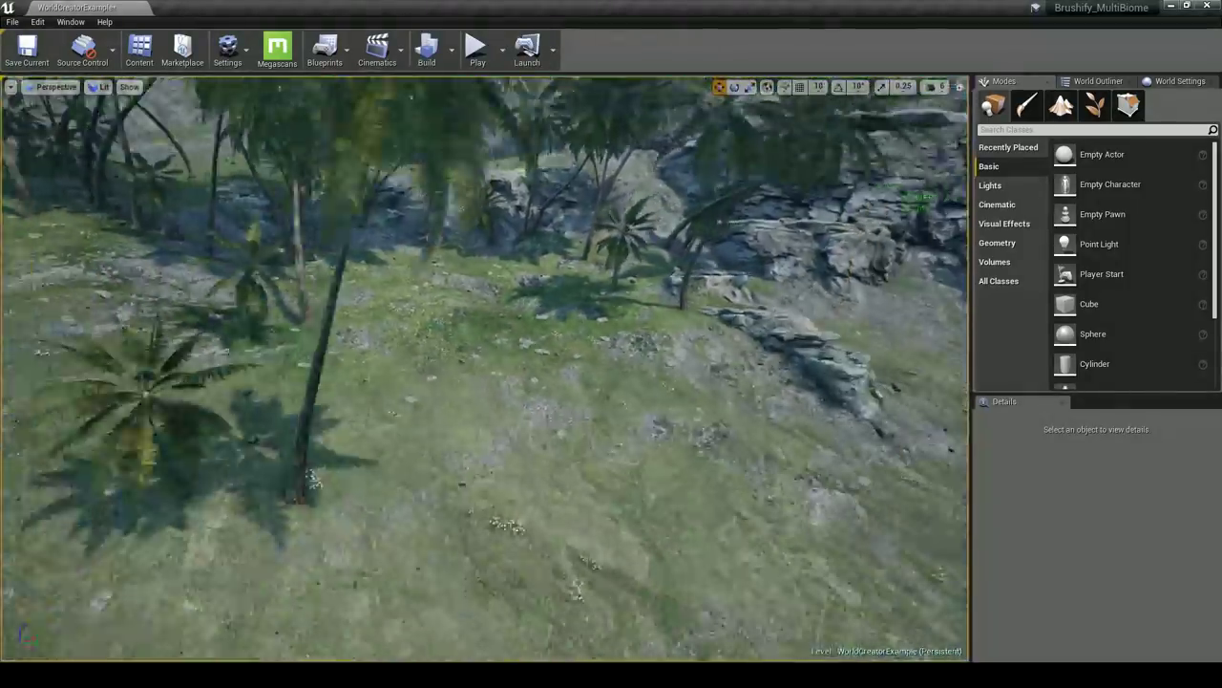
{"action": "key", "text": "s"}
{"action": "right_click_drag", "start_coordinate": [485, 368], "coordinate": [651, 253]}
{"action": "key", "text": "s"}
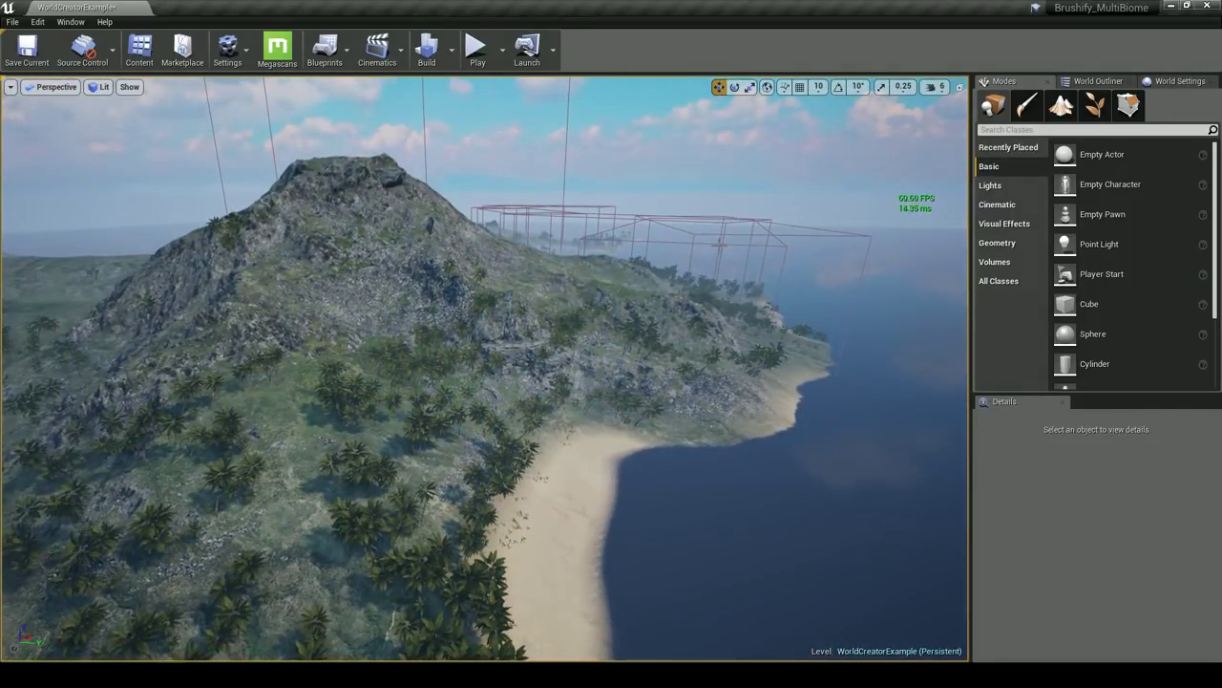
Select the procedural foliage volume over the hillside and locate its Trees_Tropical spawner in the content folders
{"action": "left_click", "coordinate": [685, 245]}
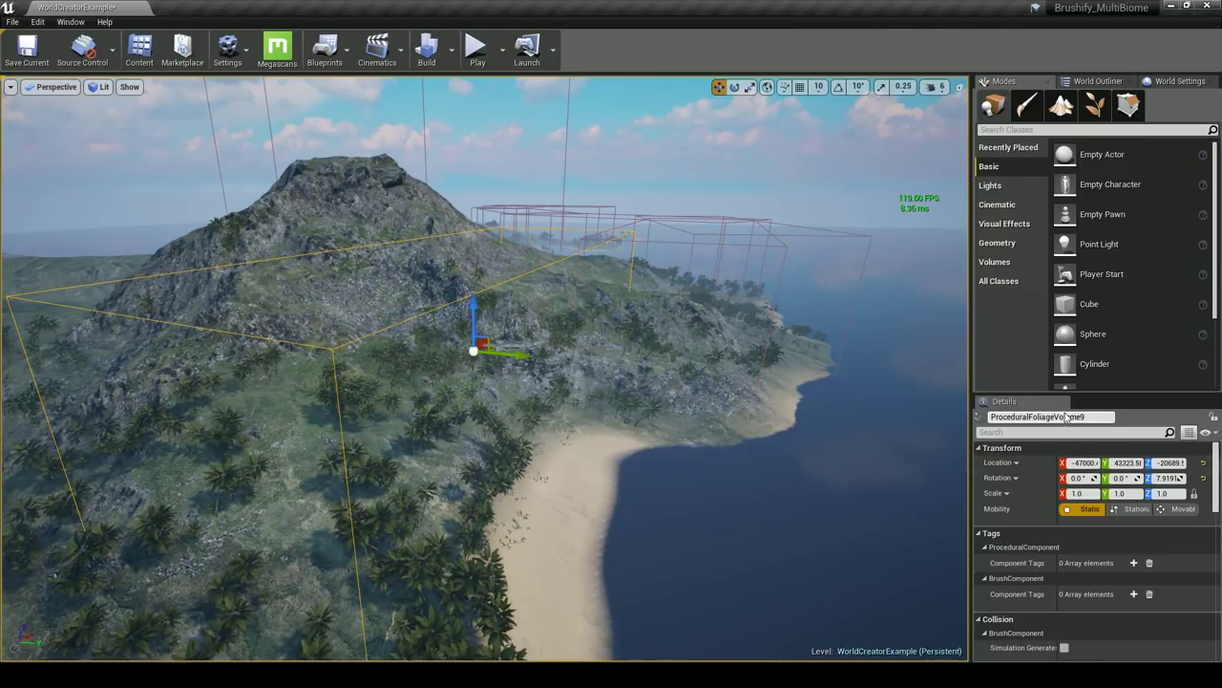
{"action": "left_click_drag", "start_coordinate": [1077, 393], "coordinate": [1077, 193]}
{"action": "scroll", "coordinate": [1098, 430], "scroll_direction": "down", "scroll_amount": 6}
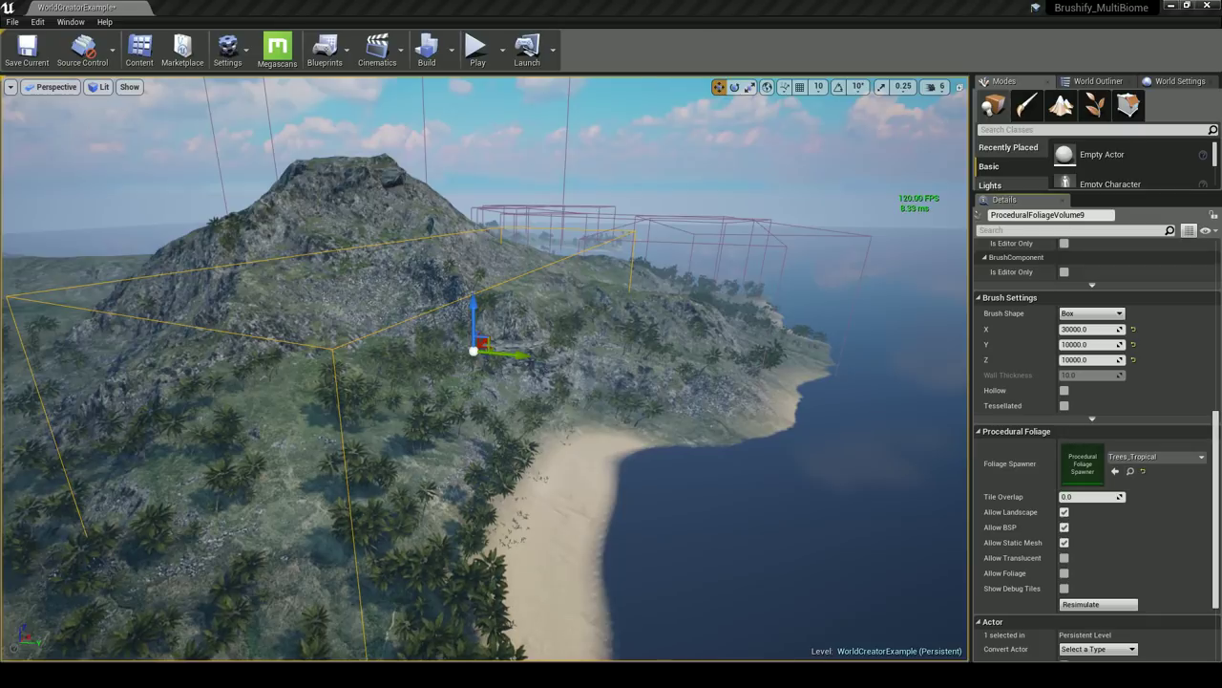
{"action": "left_click_drag", "start_coordinate": [0, 229], "coordinate": [280, 185]}
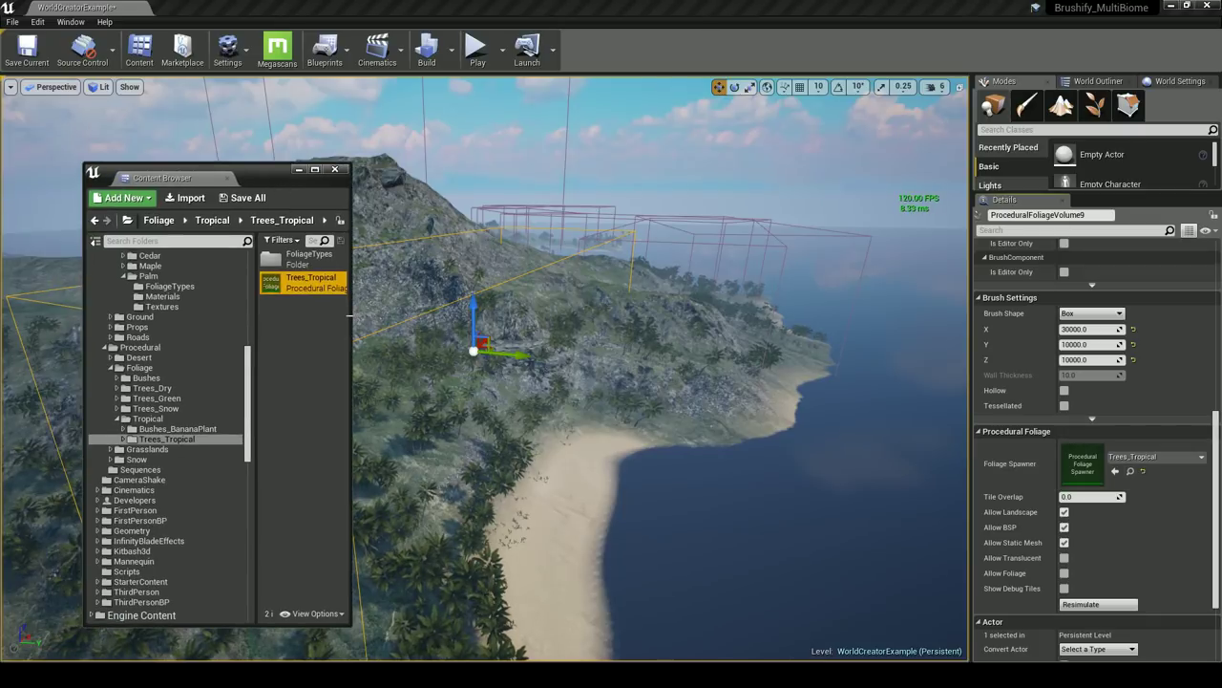
{"action": "left_click_drag", "start_coordinate": [351, 332], "coordinate": [541, 332]}
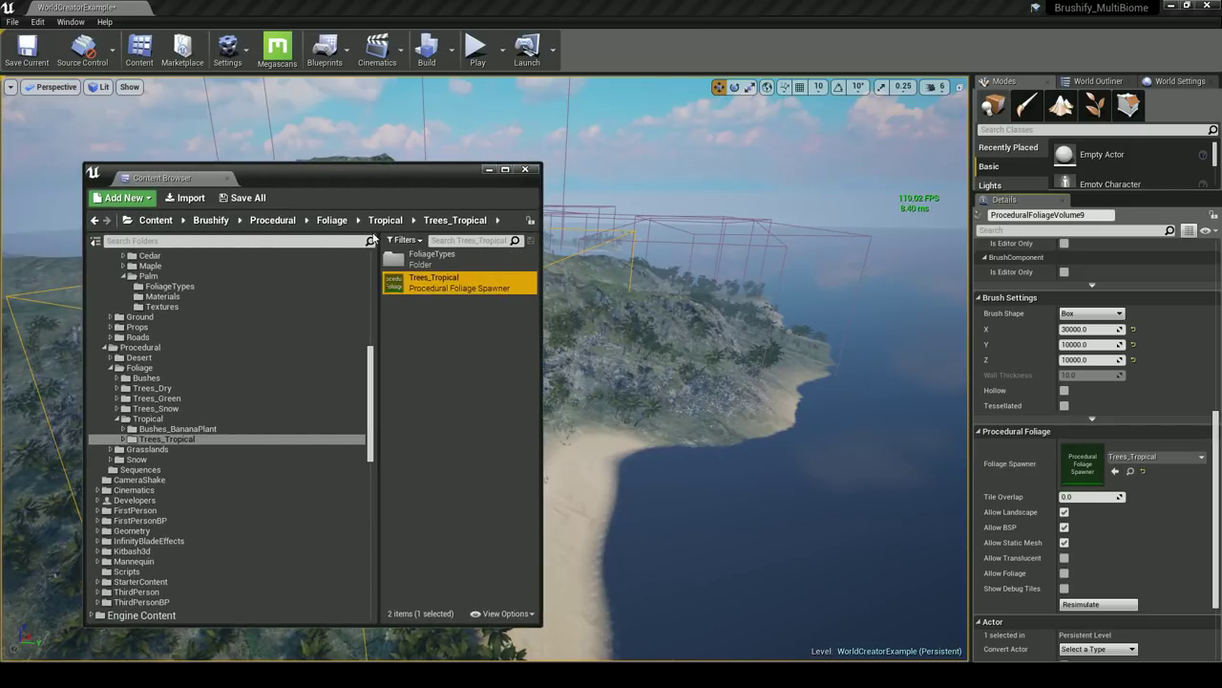
Assign the Cliffs_Grasslands spawner from the Grasslands Cliffs folder to the hillside foliage volume
{"action": "left_click", "coordinate": [289, 227]}
{"action": "right_click_drag", "start_coordinate": [668, 364], "coordinate": [575, 366]}
{"action": "double_click", "coordinate": [454, 282]}
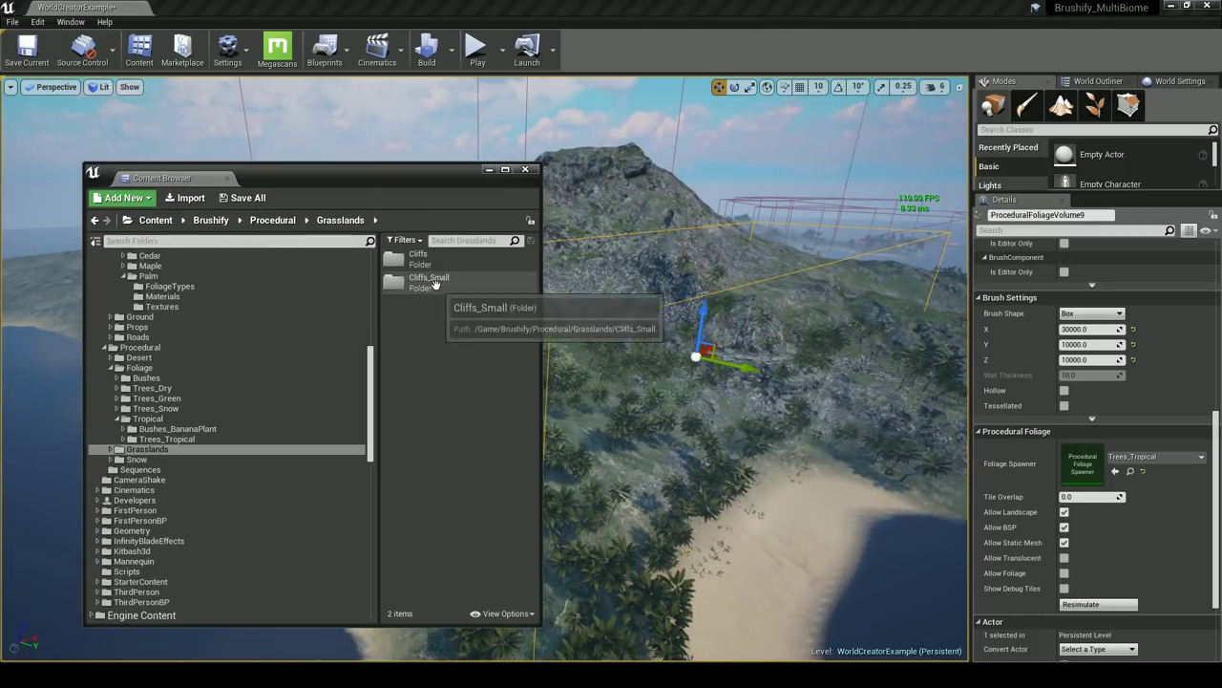
{"action": "double_click", "coordinate": [418, 257]}
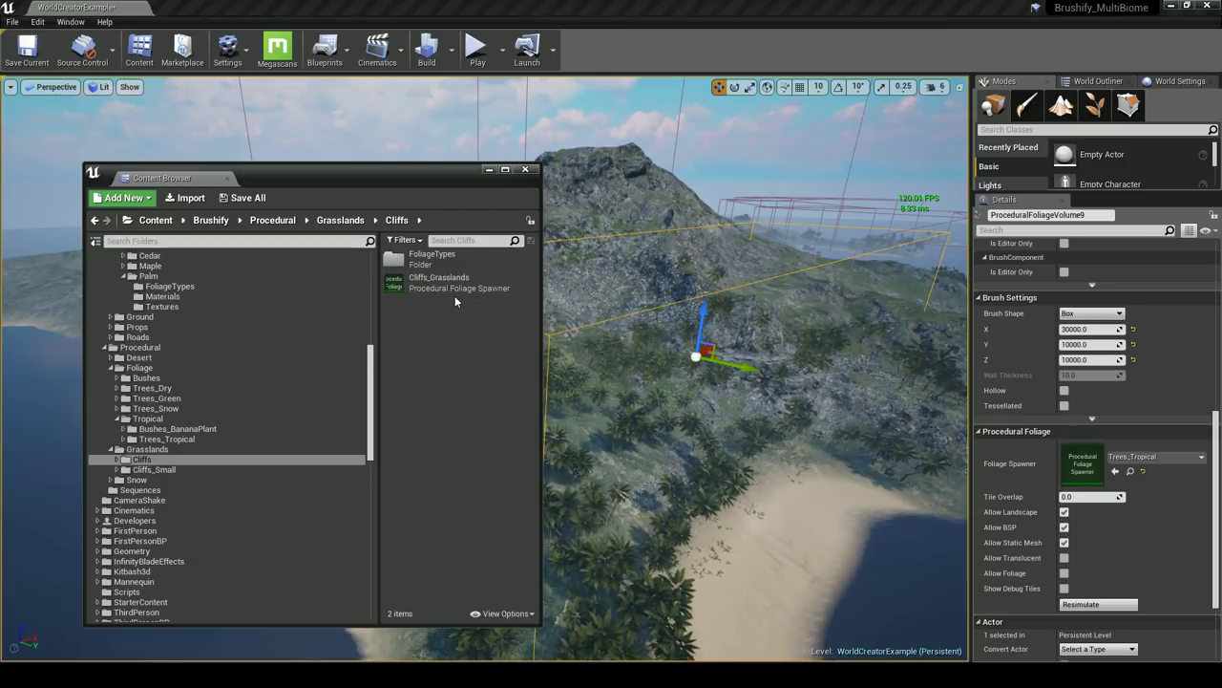
{"action": "left_click_drag", "start_coordinate": [454, 295], "coordinate": [1079, 468]}
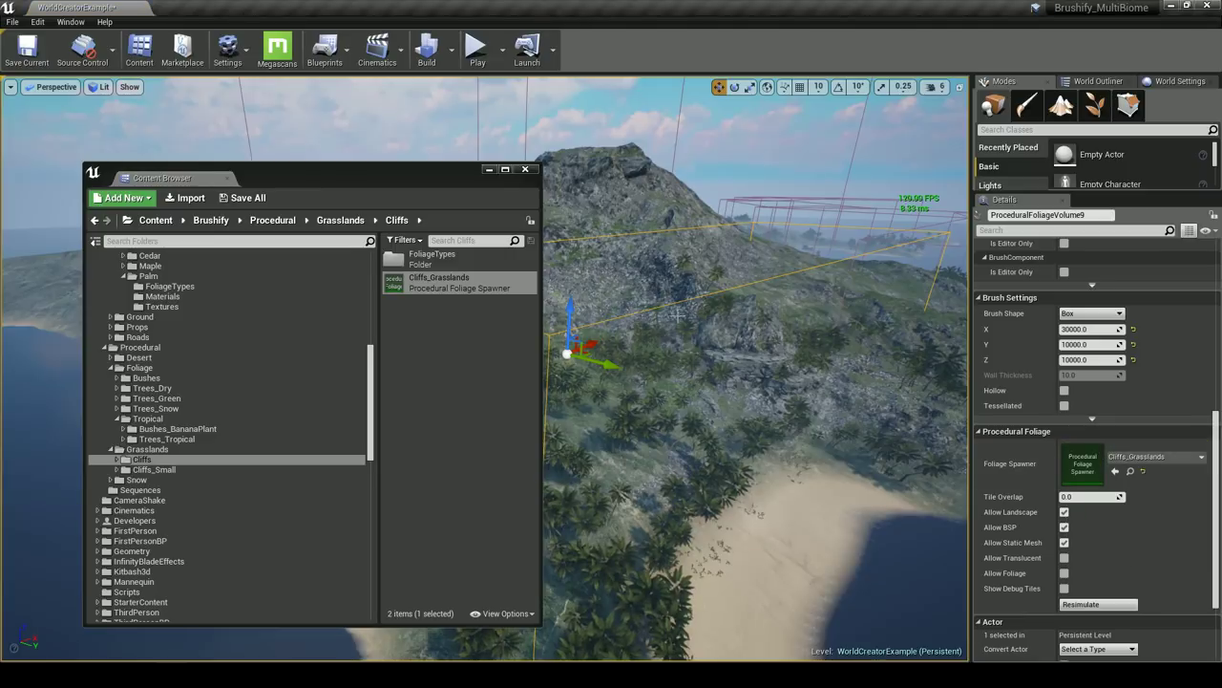
Set the cliff foliage volume's brush size to 20000 in X and 10000 in Y
{"action": "left_click", "coordinate": [1073, 345]}
{"action": "left_click_drag", "start_coordinate": [1067, 345], "coordinate": [1054, 349]}
{"action": "type", "text": "2"}
{"action": "left_click", "coordinate": [1074, 359]}
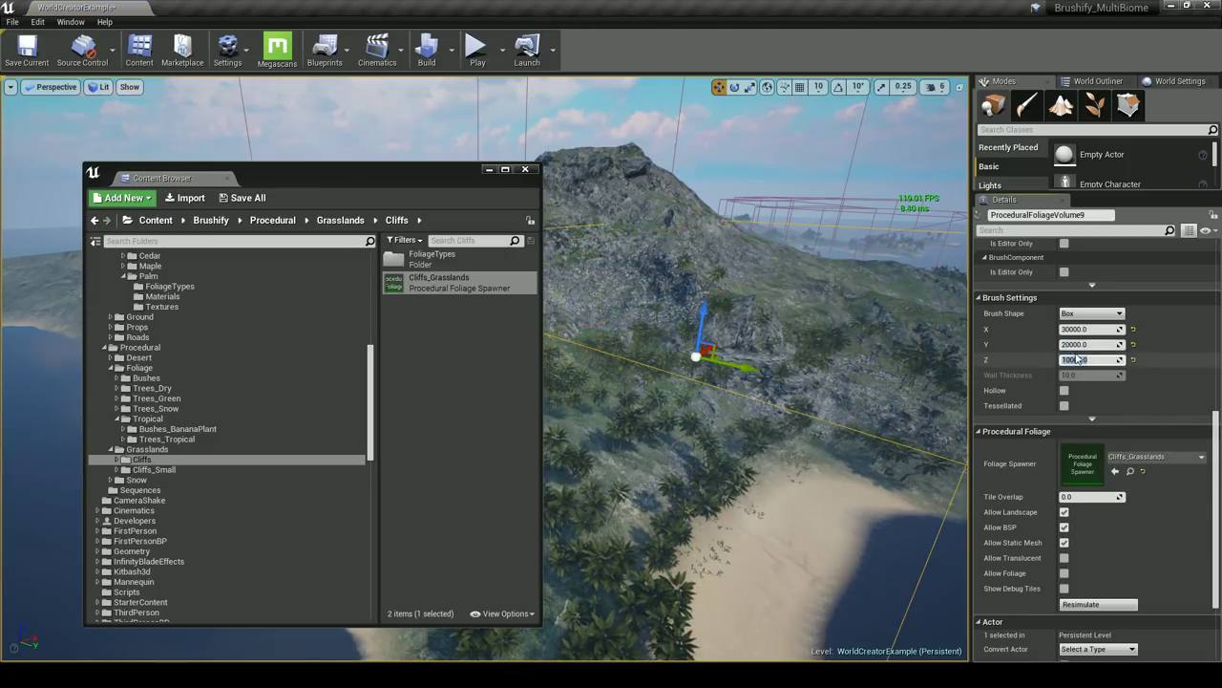
{"action": "left_click_drag", "start_coordinate": [1068, 344], "coordinate": [1049, 350]}
{"action": "key", "text": "f"}
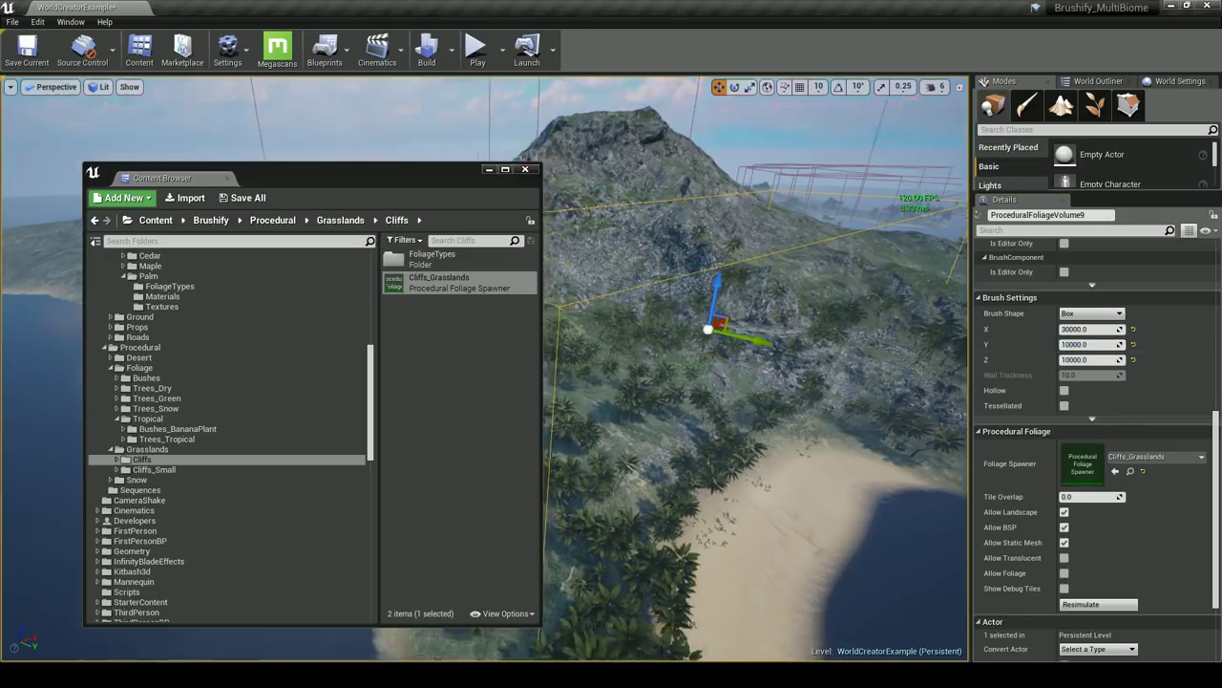
{"action": "left_click", "coordinate": [1061, 329]}
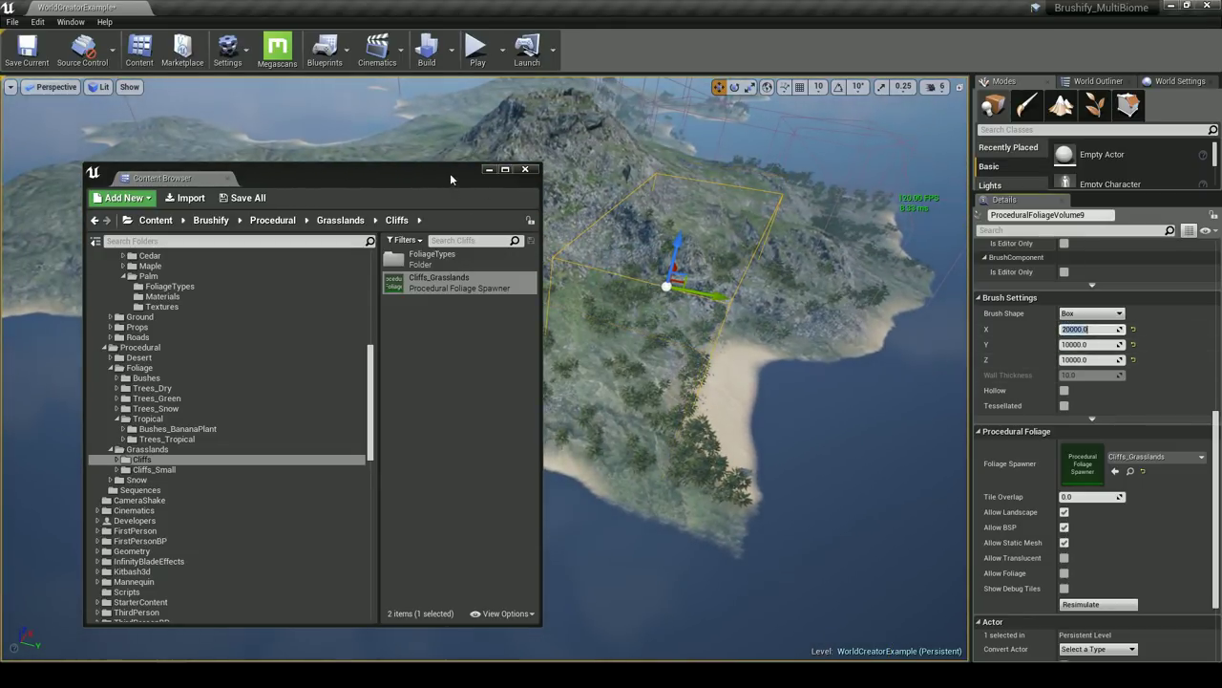
Check the volume's coverage of the palm hillside and resimulate it to scatter the Cliffs_Grasslands rocks
{"action": "left_click_drag", "start_coordinate": [451, 180], "coordinate": [0, 155]}
{"action": "right_click_drag", "start_coordinate": [458, 363], "coordinate": [573, 420]}
{"action": "key", "text": "w"}
{"action": "right_click_drag", "start_coordinate": [454, 401], "coordinate": [433, 229]}
{"action": "key", "text": "w"}
{"action": "right_click_drag", "start_coordinate": [592, 181], "coordinate": [527, 358]}
{"action": "key", "text": "e"}
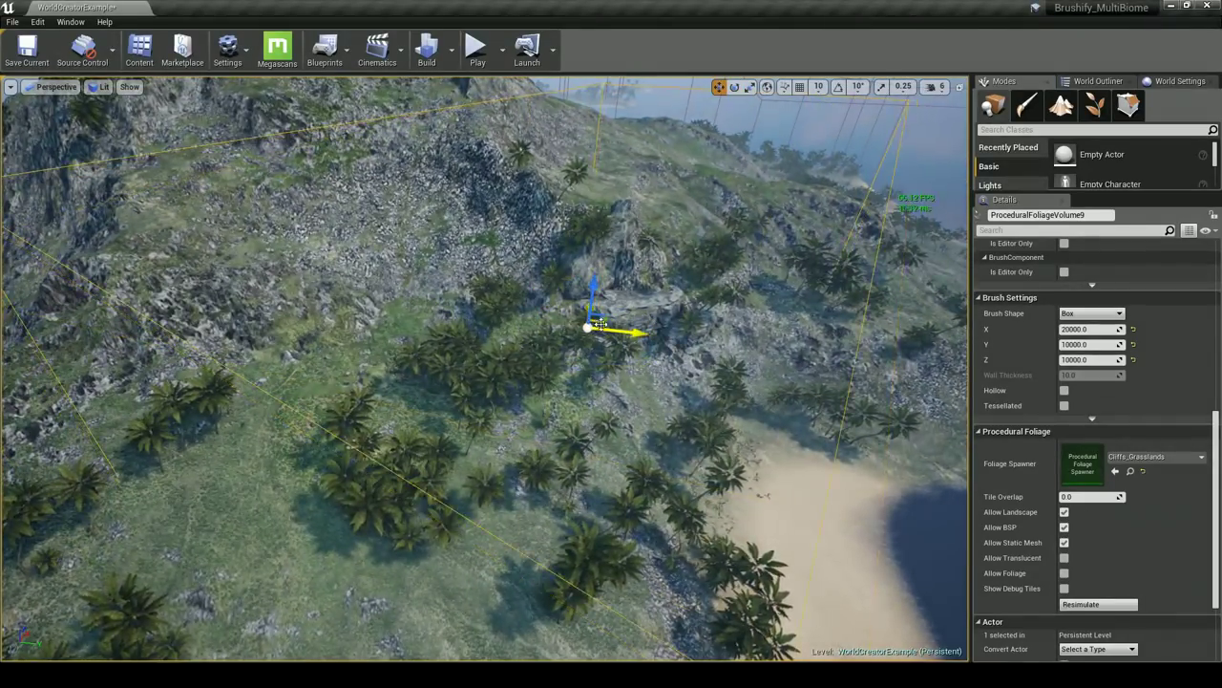
{"action": "right_click_drag", "start_coordinate": [599, 323], "coordinate": [586, 347]}
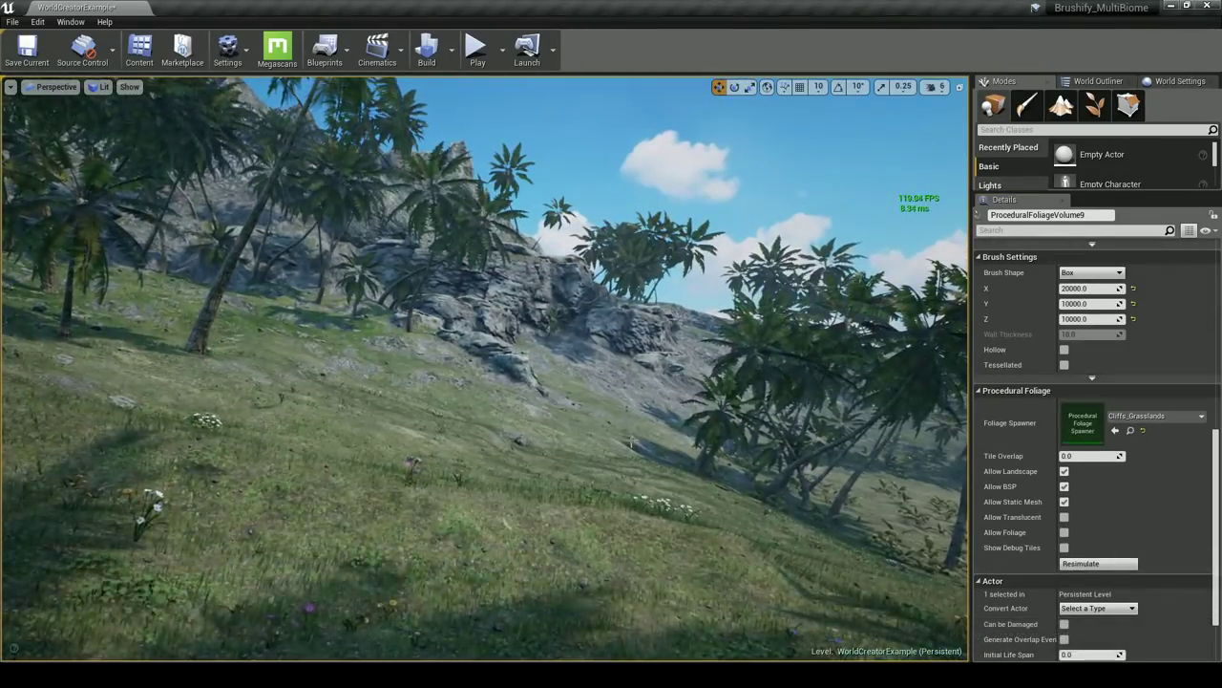
{"action": "left_click", "coordinate": [1081, 565]}
{"action": "right_click_drag", "start_coordinate": [688, 401], "coordinate": [563, 391]}
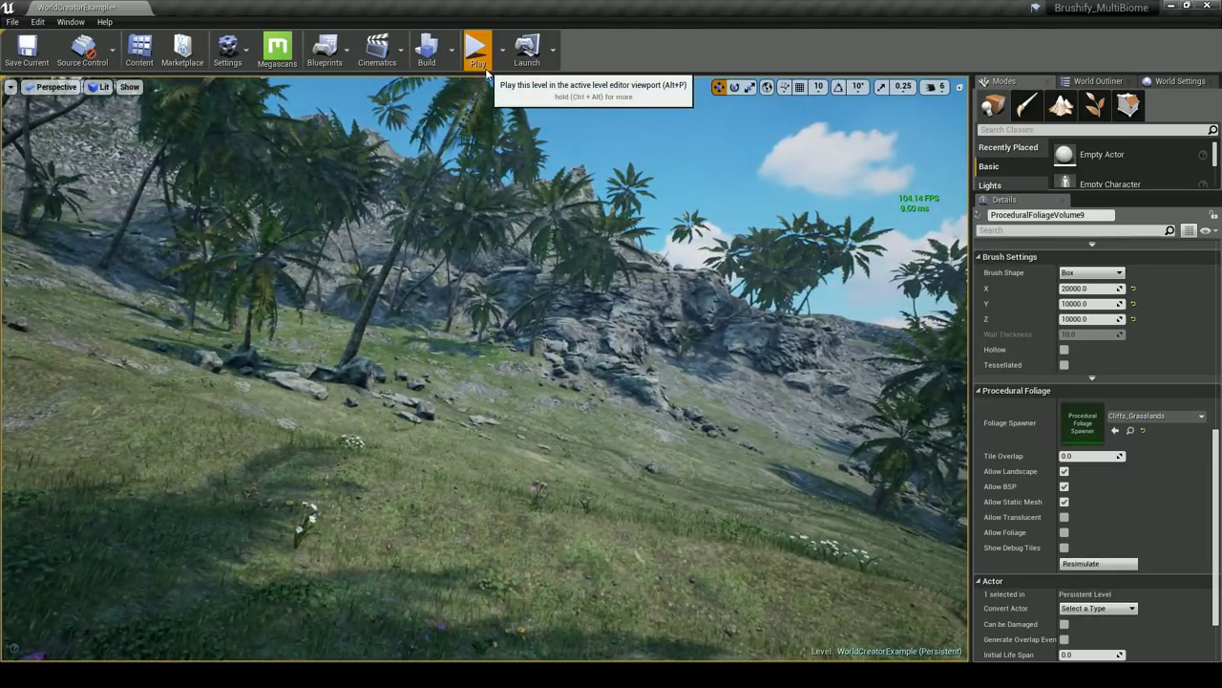
Play-test the palm slope to examine the newly scattered rocks from ground level
{"action": "left_click", "coordinate": [477, 49]}
{"action": "key", "text": "w"}
{"action": "key", "text": "a"}
{"action": "key", "text": "d"}
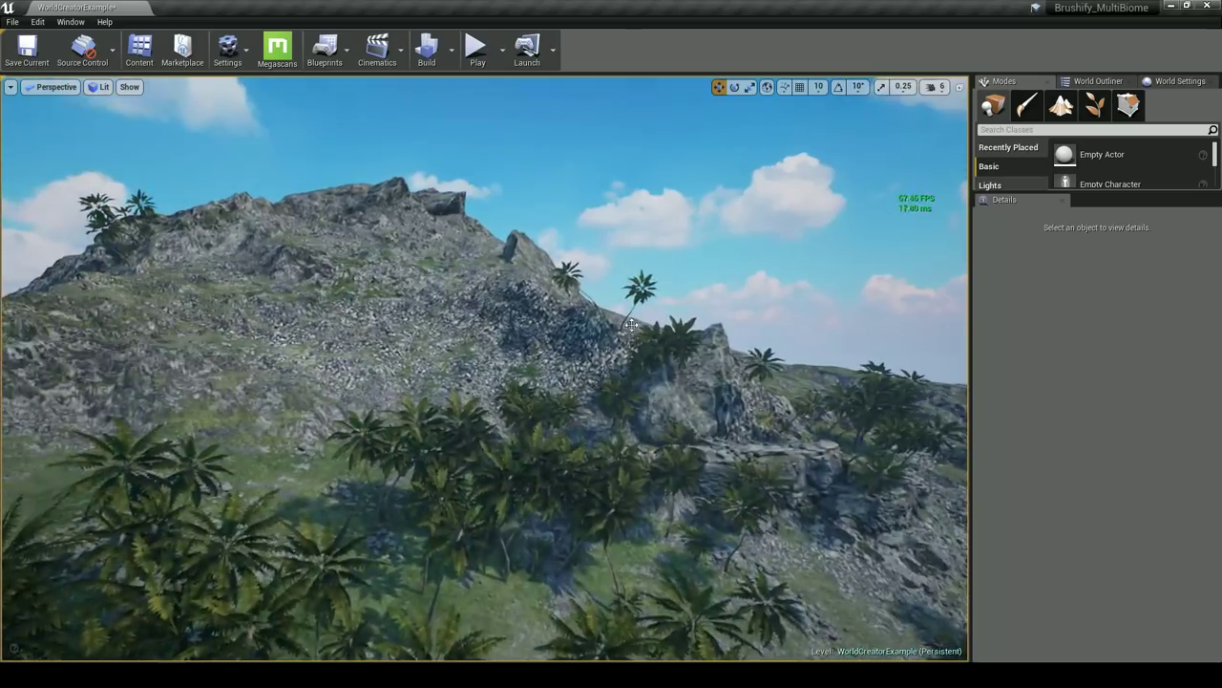
Copy the huge cliff ledge beside the palms onto the bare rocky slope of the mountain
{"action": "right_click_drag", "start_coordinate": [631, 325], "coordinate": [609, 317]}
{"action": "left_click", "coordinate": [858, 492]}
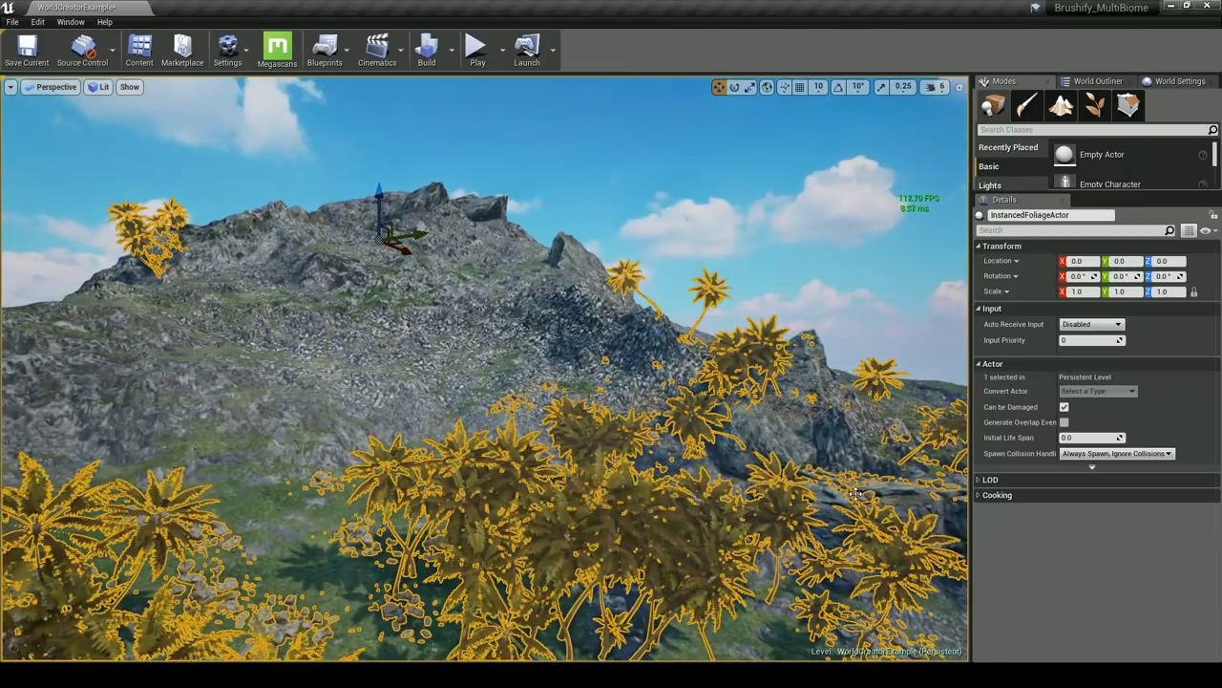
{"action": "left_click", "coordinate": [867, 488]}
{"action": "right_click_drag", "start_coordinate": [867, 488], "coordinate": [919, 516]}
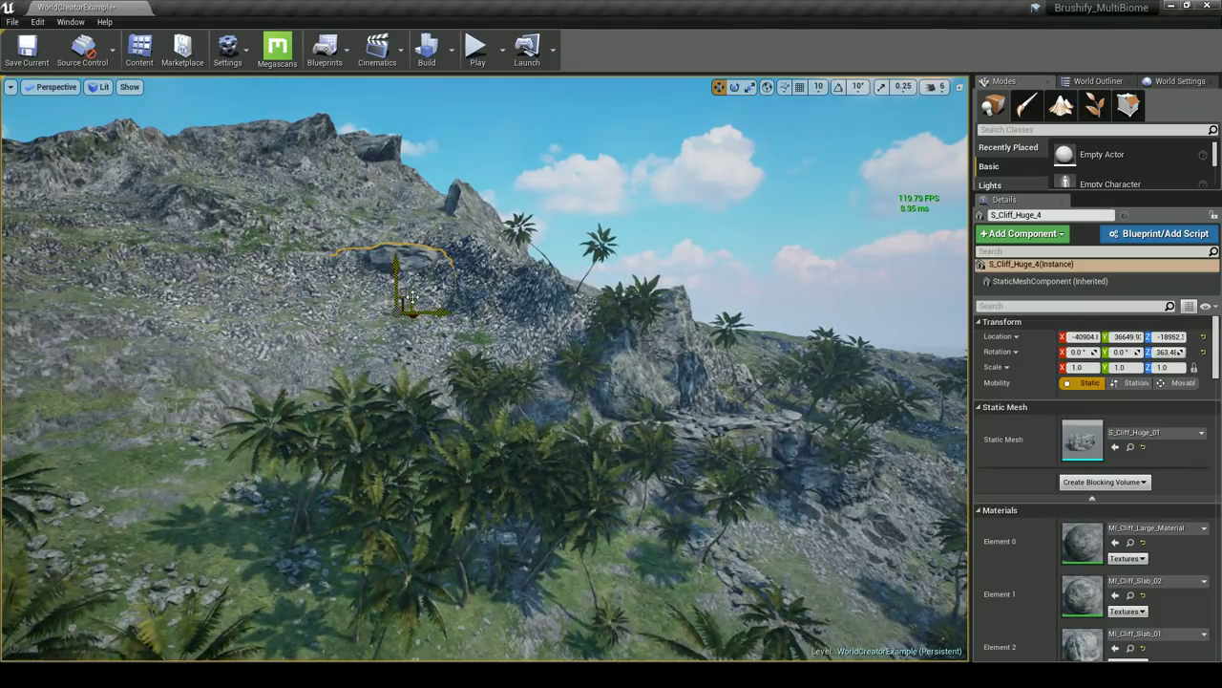
{"action": "right_click_drag", "start_coordinate": [454, 327], "coordinate": [372, 320]}
Place another copy of the huge cliff farther along the mountain slope and rotate it to fit the terrain
{"action": "left_click_drag", "start_coordinate": [637, 332], "coordinate": [386, 291], "text": "alt"}
{"action": "key", "text": "e"}
{"action": "left_click_drag", "start_coordinate": [404, 341], "coordinate": [420, 320]}
{"action": "key", "text": "w"}
{"action": "left_click_drag", "start_coordinate": [386, 292], "coordinate": [303, 319]}
{"action": "key", "text": "e"}
{"action": "key", "text": "w"}
Duplicate a huge cliff on the mountainside, rotating and scaling the copy before moving it across the slope
{"action": "left_click", "coordinate": [368, 217]}
{"action": "left_click_drag", "start_coordinate": [266, 273], "coordinate": [266, 294], "text": "alt"}
{"action": "key", "text": "e"}
{"action": "left_click_drag", "start_coordinate": [277, 340], "coordinate": [349, 340]}
{"action": "left_click_drag", "start_coordinate": [304, 286], "coordinate": [315, 304]}
{"action": "key", "text": "r"}
{"action": "left_click_drag", "start_coordinate": [266, 335], "coordinate": [256, 342]}
{"action": "key", "text": "w"}
{"action": "left_click_drag", "start_coordinate": [273, 328], "coordinate": [149, 374]}
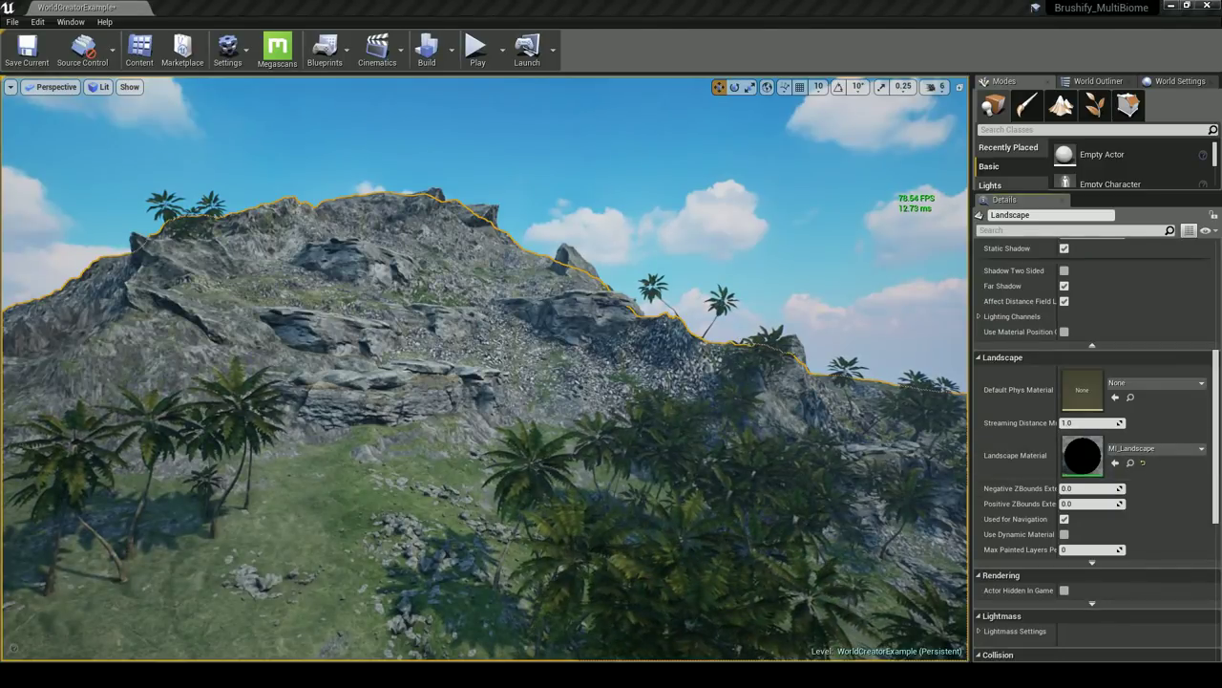
Open the landscape's MI_Landscape material instance and locate its distance tiling parameters
{"action": "left_click_drag", "start_coordinate": [1221, 166], "coordinate": [76, 174]}
{"action": "scroll", "coordinate": [388, 379], "scroll_direction": "down", "scroll_amount": 8}
{"action": "right_click_drag", "start_coordinate": [668, 382], "coordinate": [592, 396]}
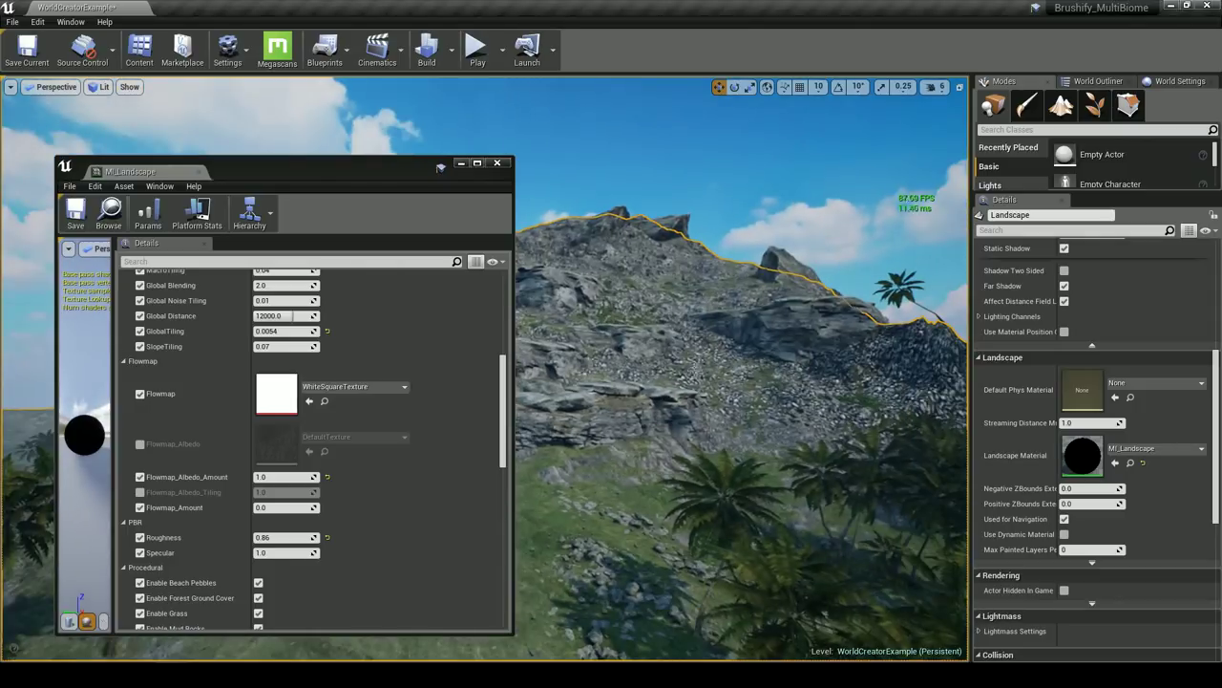
{"action": "scroll", "coordinate": [336, 417], "scroll_direction": "down", "scroll_amount": 10}
{"action": "scroll", "coordinate": [334, 437], "scroll_direction": "up", "scroll_amount": 5}
{"action": "scroll", "coordinate": [334, 442], "scroll_direction": "up", "scroll_amount": 5}
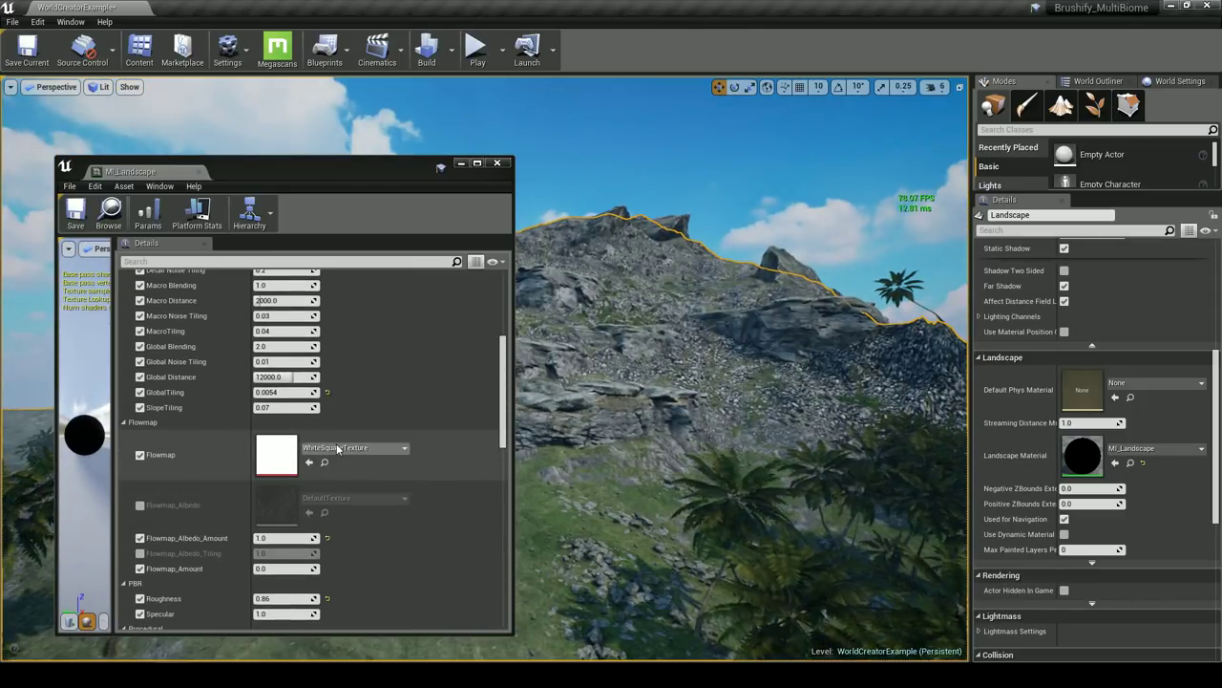
{"action": "scroll", "coordinate": [337, 449], "scroll_direction": "up", "scroll_amount": 5}
Set GlobalTiling to 0.006 in the landscape material instance, save it and leave its editor
{"action": "left_click", "coordinate": [275, 488]}
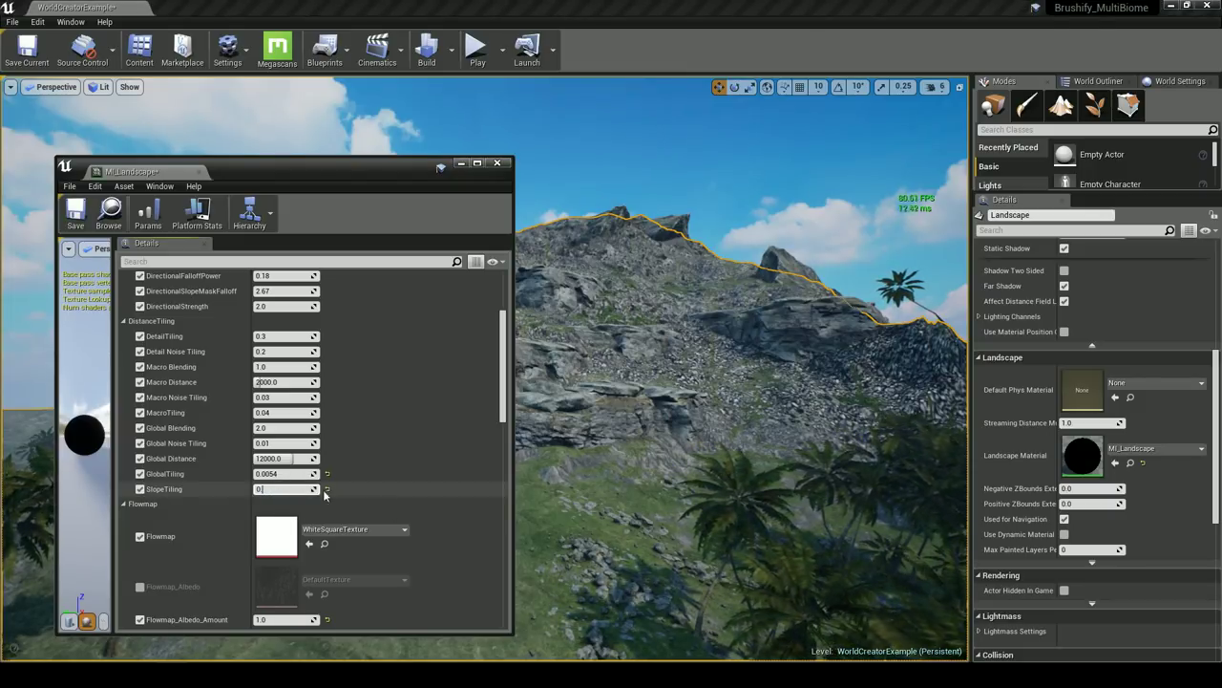
{"action": "left_click", "coordinate": [285, 474]}
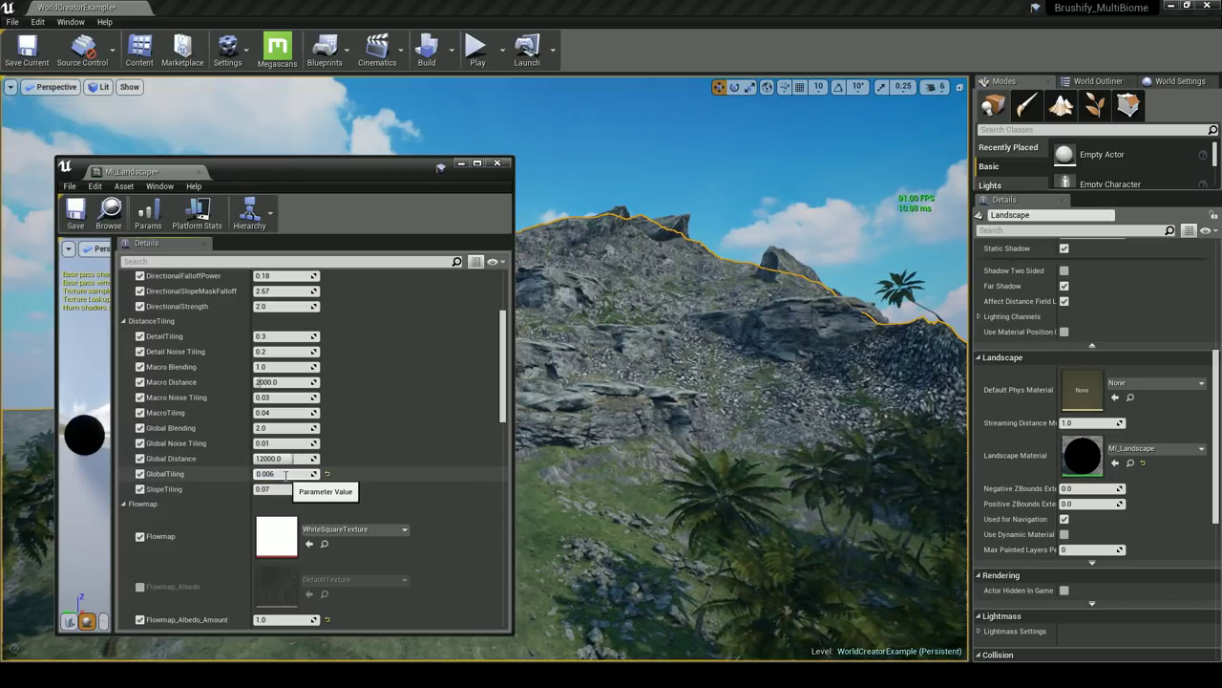
{"action": "left_click", "coordinate": [284, 474]}
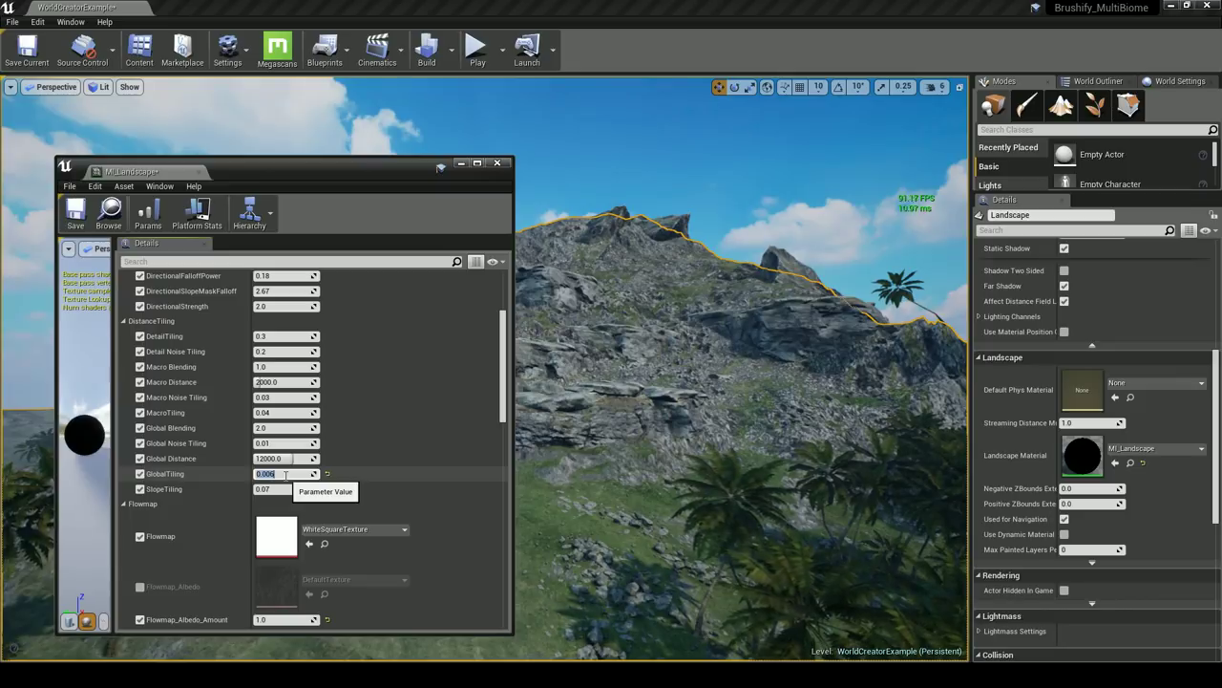
{"action": "right_click_drag", "start_coordinate": [593, 420], "coordinate": [561, 417]}
{"action": "left_click", "coordinate": [75, 212]}
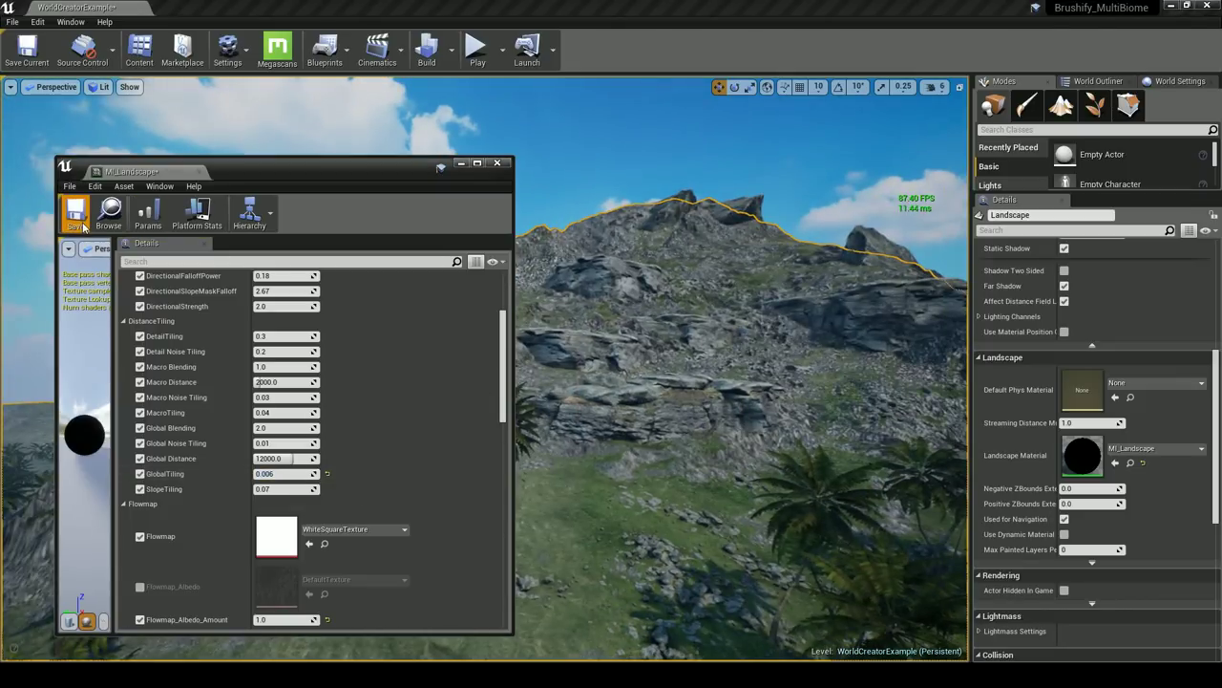
{"action": "left_click", "coordinate": [203, 174]}
Examine the retiled rock and grass textures on the mountain and the ridge from above
{"action": "right_click_drag", "start_coordinate": [399, 224], "coordinate": [429, 282]}
{"action": "key", "text": "s"}
{"action": "key", "text": "Escape"}
{"action": "key", "text": "d"}
{"action": "key", "text": "d"}
{"action": "key", "text": "a"}
{"action": "right_click_drag", "start_coordinate": [191, 182], "coordinate": [191, 177]}
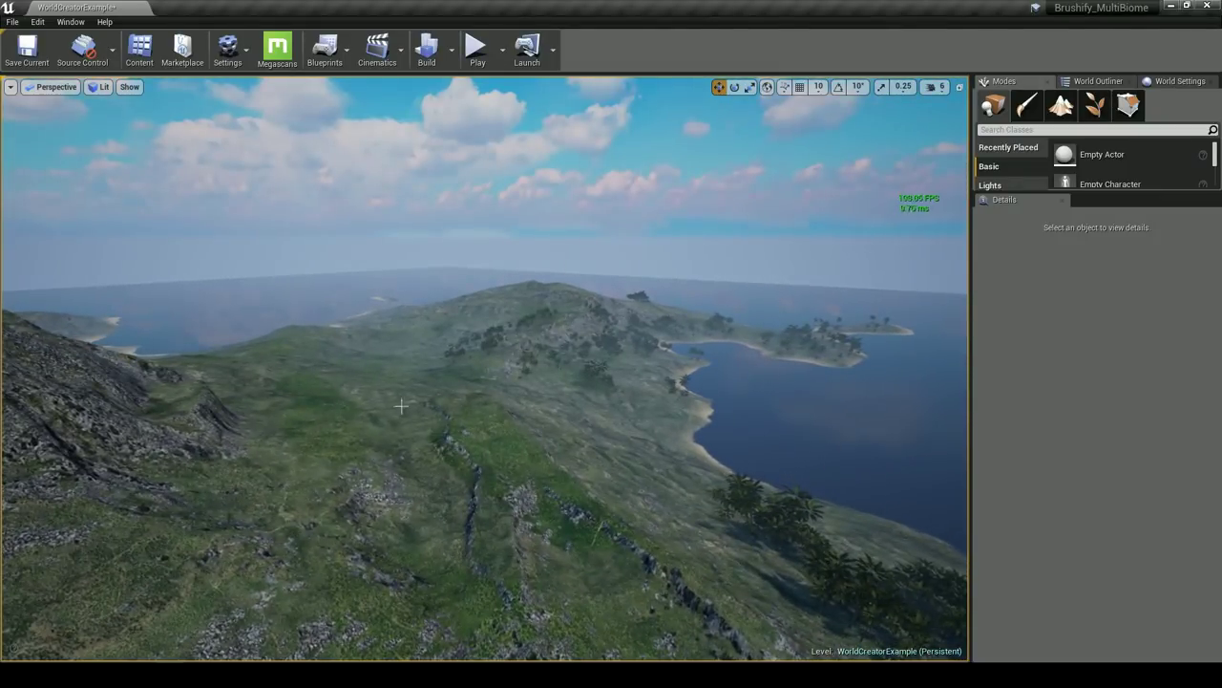
{"action": "right_click_drag", "start_coordinate": [621, 382], "coordinate": [607, 382]}
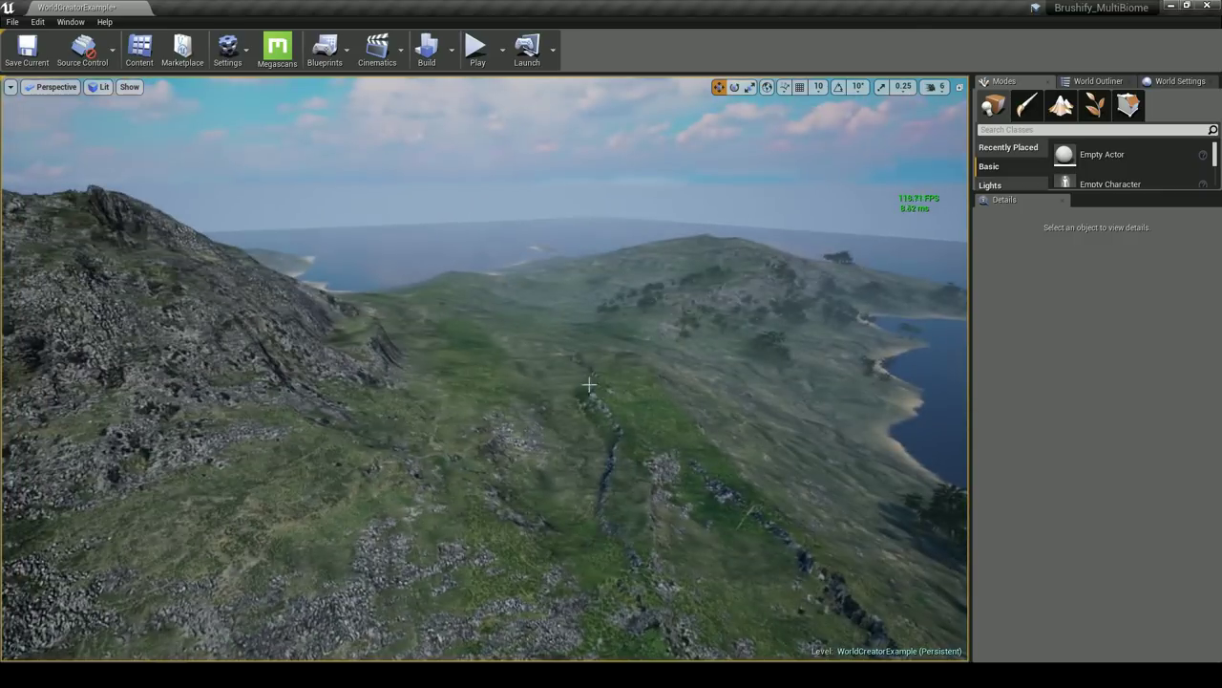
{"action": "right_click_drag", "start_coordinate": [485, 367], "coordinate": [523, 367]}
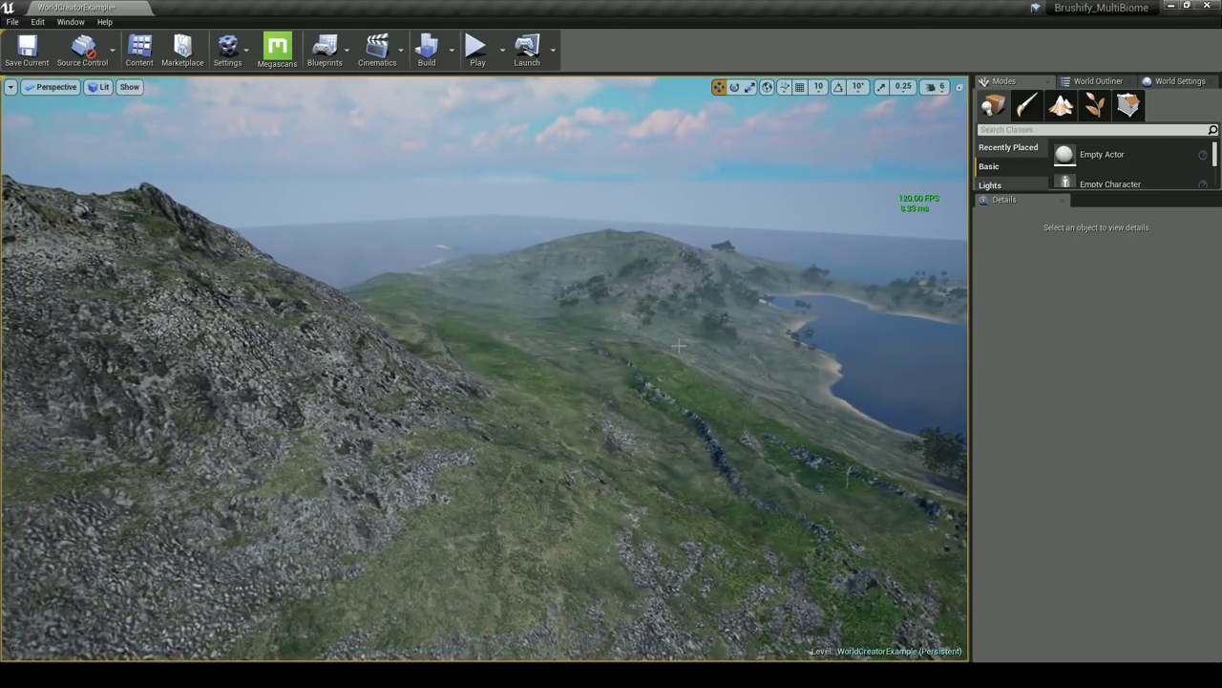
Play-test the grassy hillside, running the character below the palms and cliff walls
{"action": "key", "text": "alt+p"}
{"action": "key", "text": "w"}
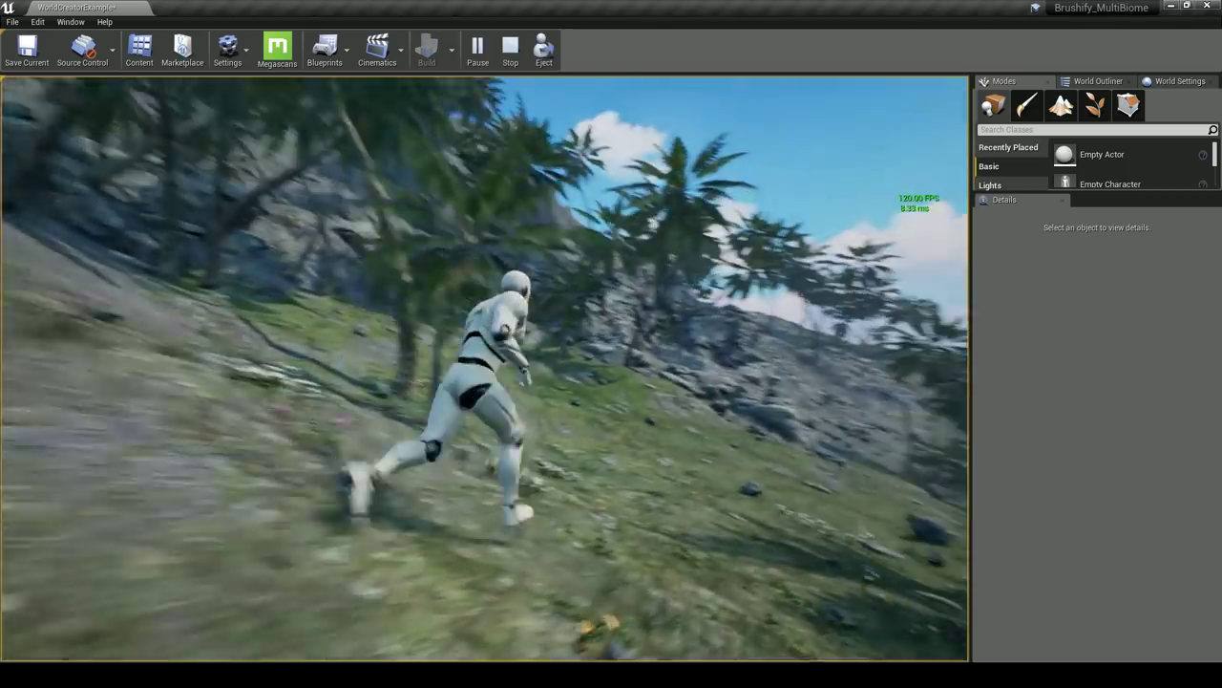
{"action": "key", "text": "d"}
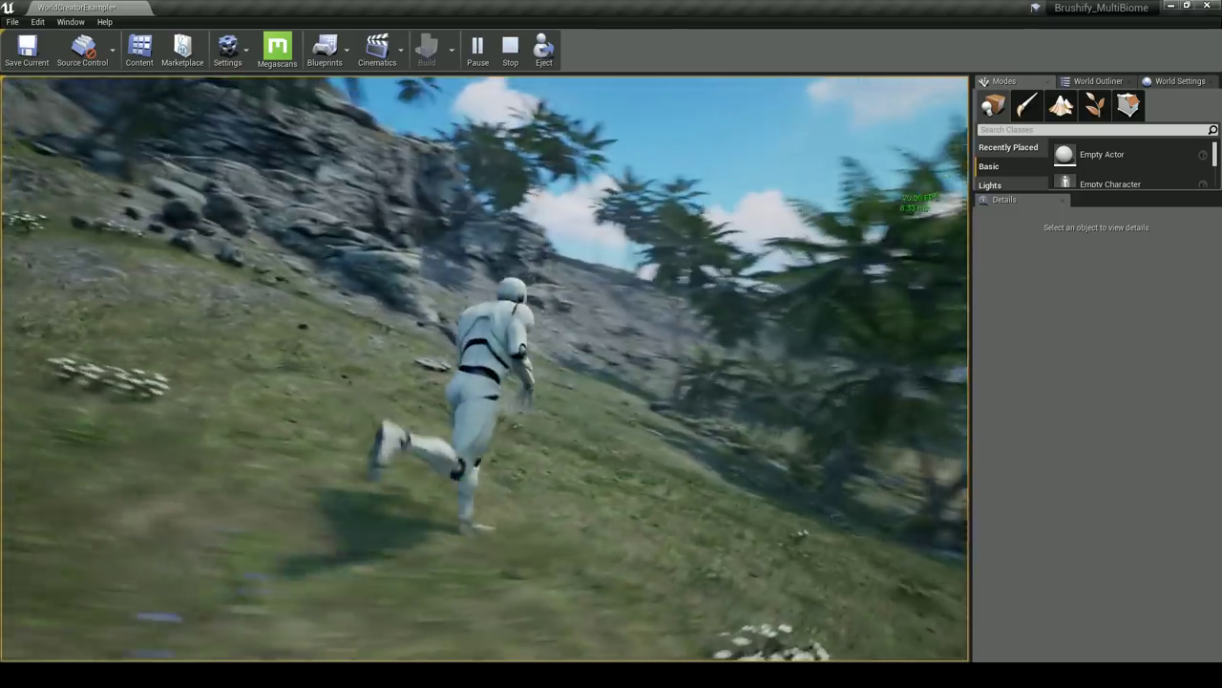
{"action": "key", "text": "s"}
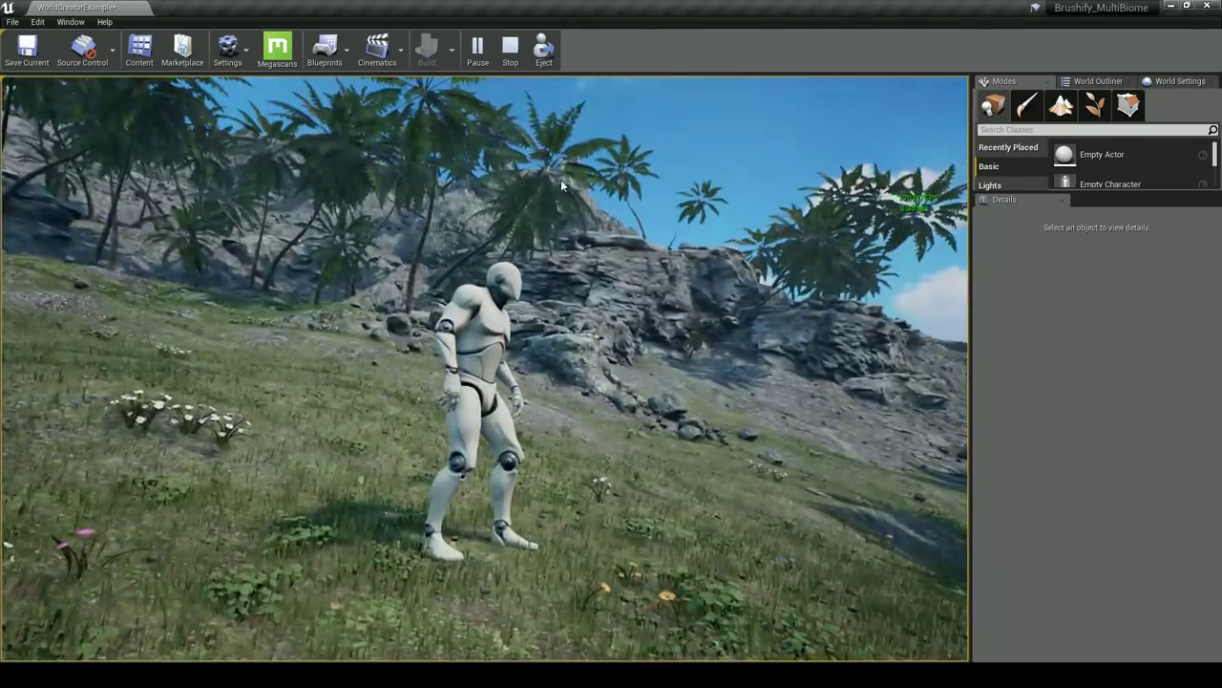
{"action": "key", "text": "Escape"}
Stop the play test and select the landscape on the grass beside the beach
{"action": "left_click", "coordinate": [1098, 80]}
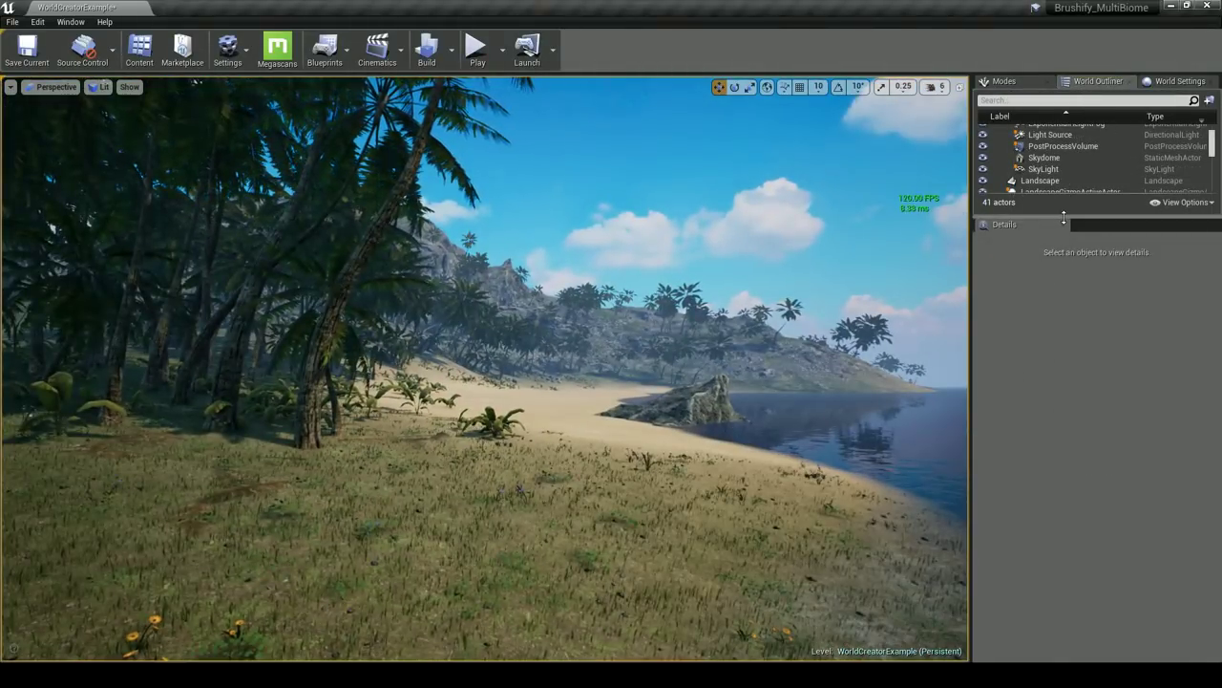
{"action": "left_click_drag", "start_coordinate": [1064, 219], "coordinate": [1065, 454]}
{"action": "right_click", "coordinate": [778, 423]}
{"action": "right_click_drag", "start_coordinate": [623, 441], "coordinate": [641, 434]}
{"action": "key", "text": "Escape"}
{"action": "left_click", "coordinate": [609, 444]}
{"action": "left_click_drag", "start_coordinate": [1077, 454], "coordinate": [1077, 203]}
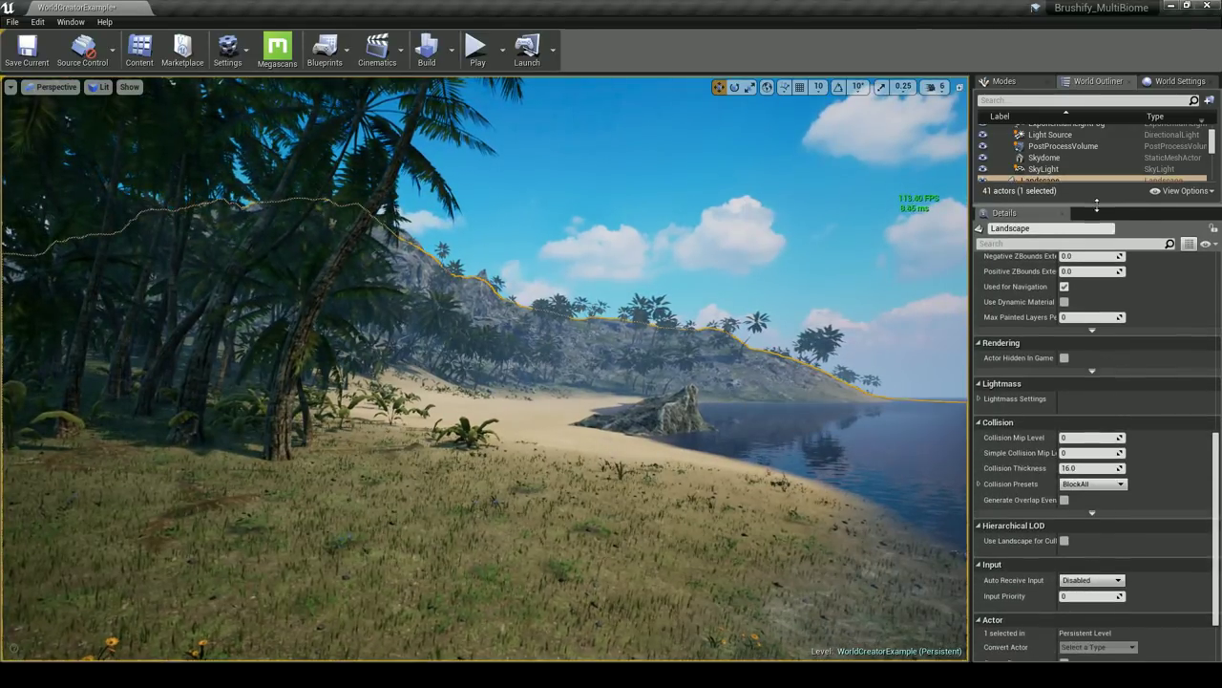
Open the selected landscape's MI_Landscape material instance and locate the Z_BiomeSpecific parameters
{"action": "scroll", "coordinate": [1152, 456], "scroll_direction": "up", "scroll_amount": 5}
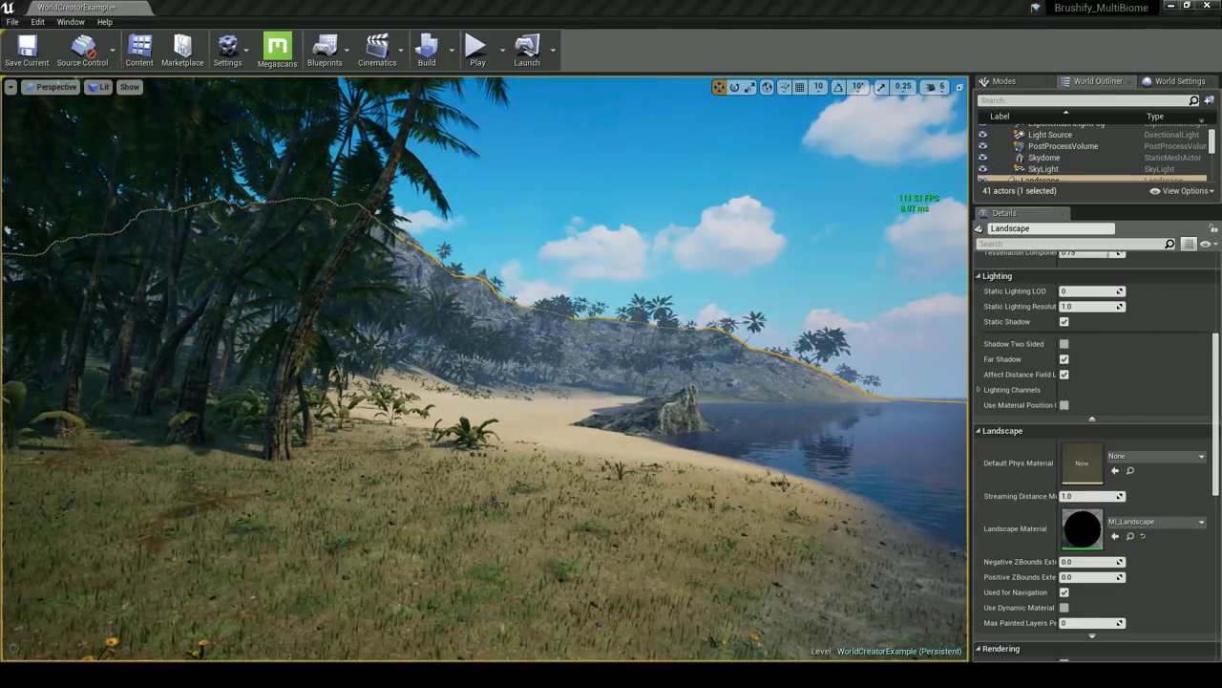
{"action": "left_click_drag", "start_coordinate": [0, 196], "coordinate": [113, 124]}
{"action": "scroll", "coordinate": [293, 351], "scroll_direction": "down", "scroll_amount": 15}
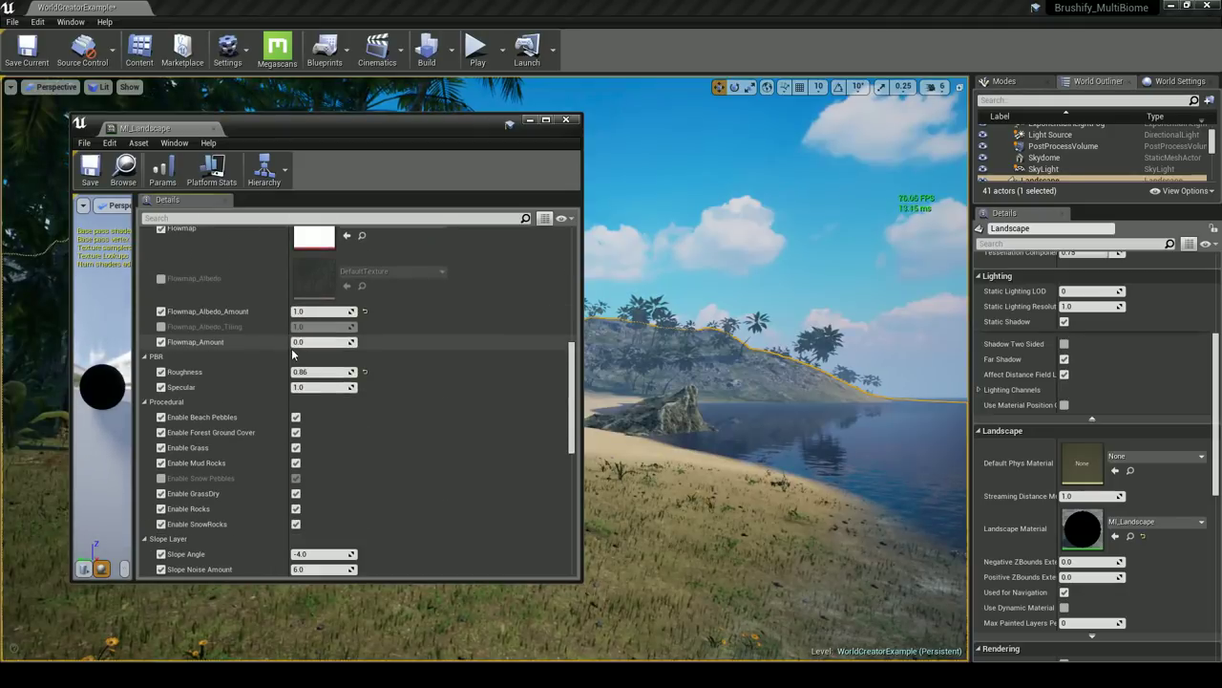
{"action": "scroll", "coordinate": [293, 351], "scroll_direction": "down", "scroll_amount": 3}
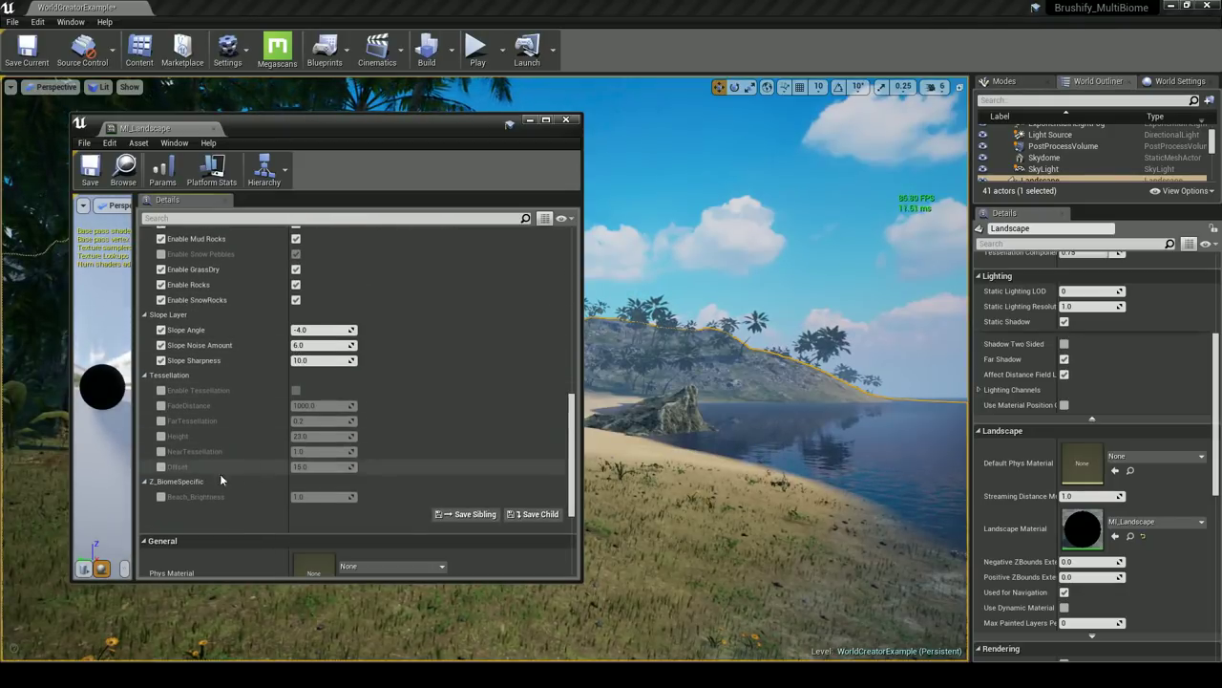
{"action": "right_click_drag", "start_coordinate": [668, 475], "coordinate": [573, 475]}
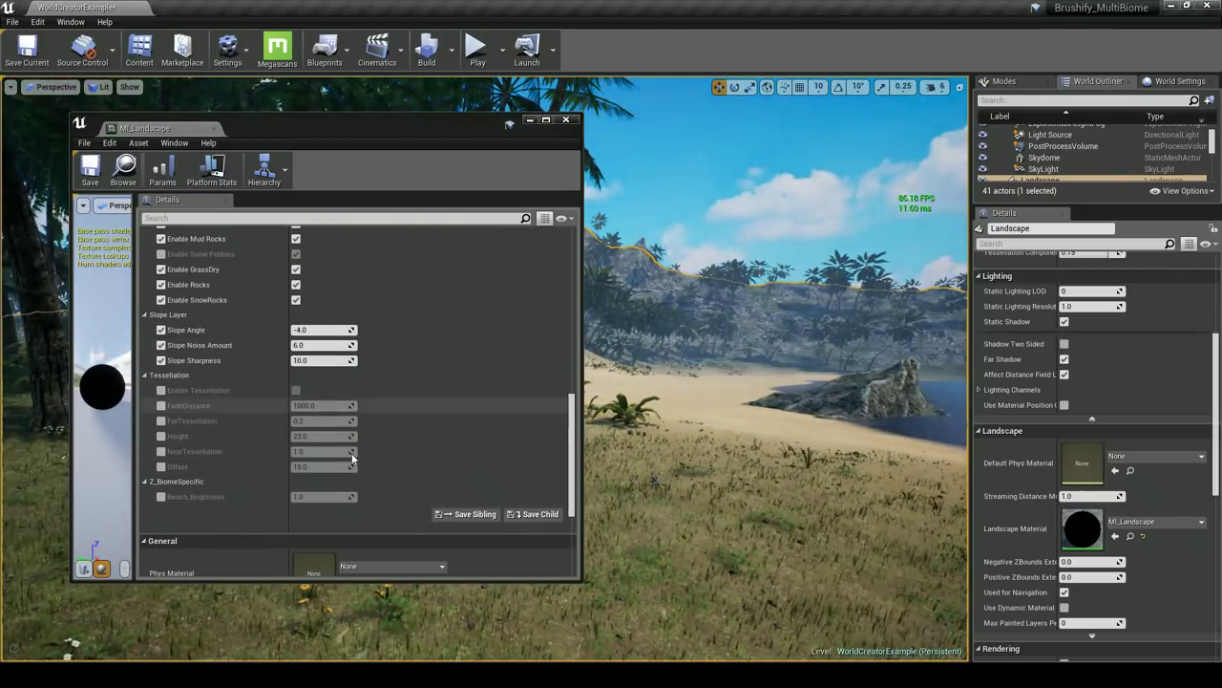
Enable the Beach_Brightness override in MI_Landscape, try 2.0, and set it to 1.5
{"action": "left_click", "coordinate": [162, 496]}
{"action": "left_click", "coordinate": [301, 496]}
{"action": "key", "text": "Return"}
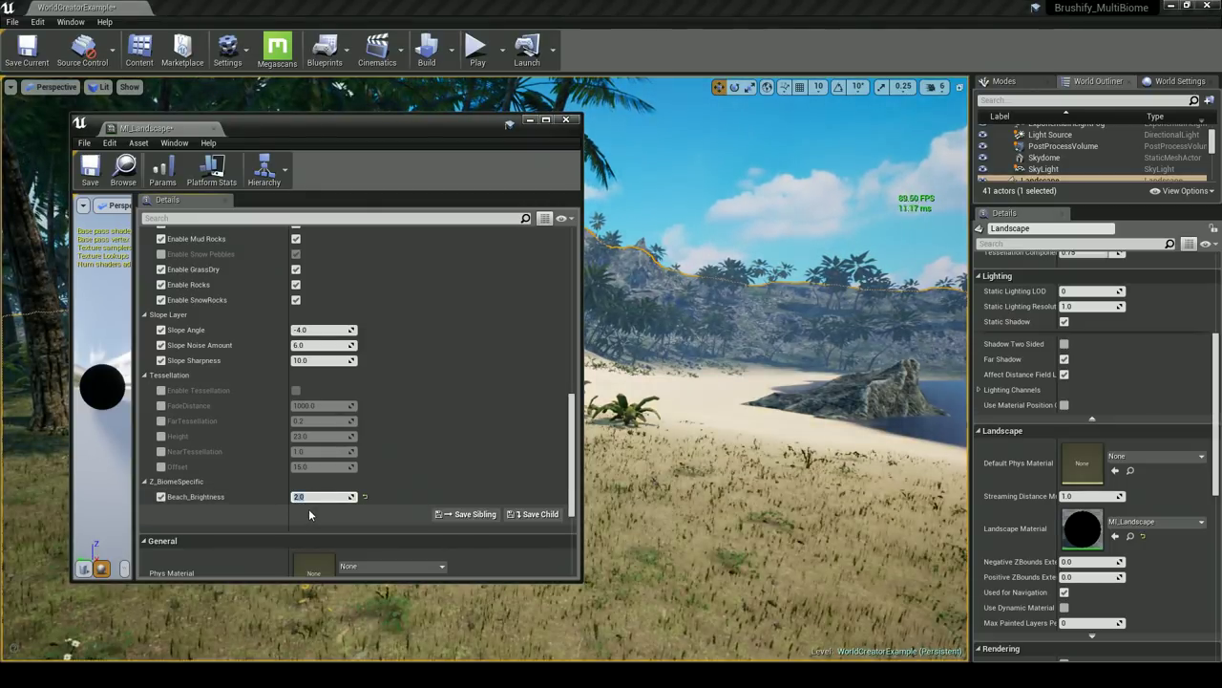
{"action": "type", "text": "1.5"}
{"action": "key", "text": "Return"}
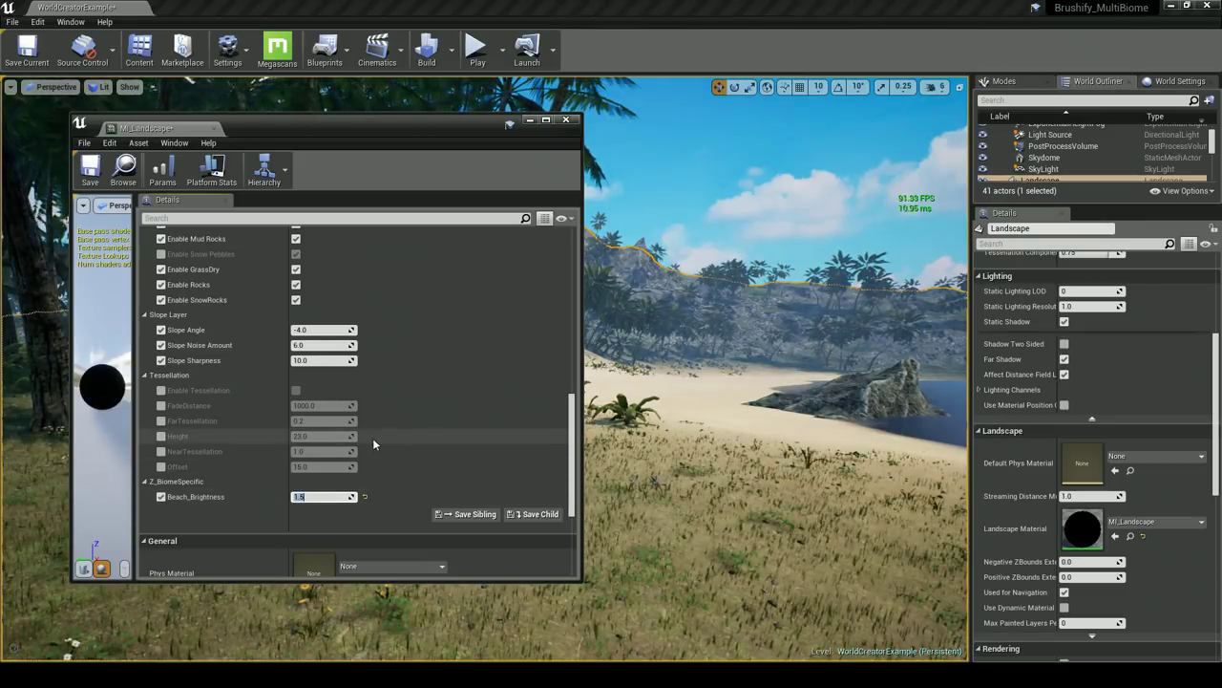
Reset Beach_Brightness to its default and try a value of 0.5 on the sand
{"action": "left_click", "coordinate": [362, 497]}
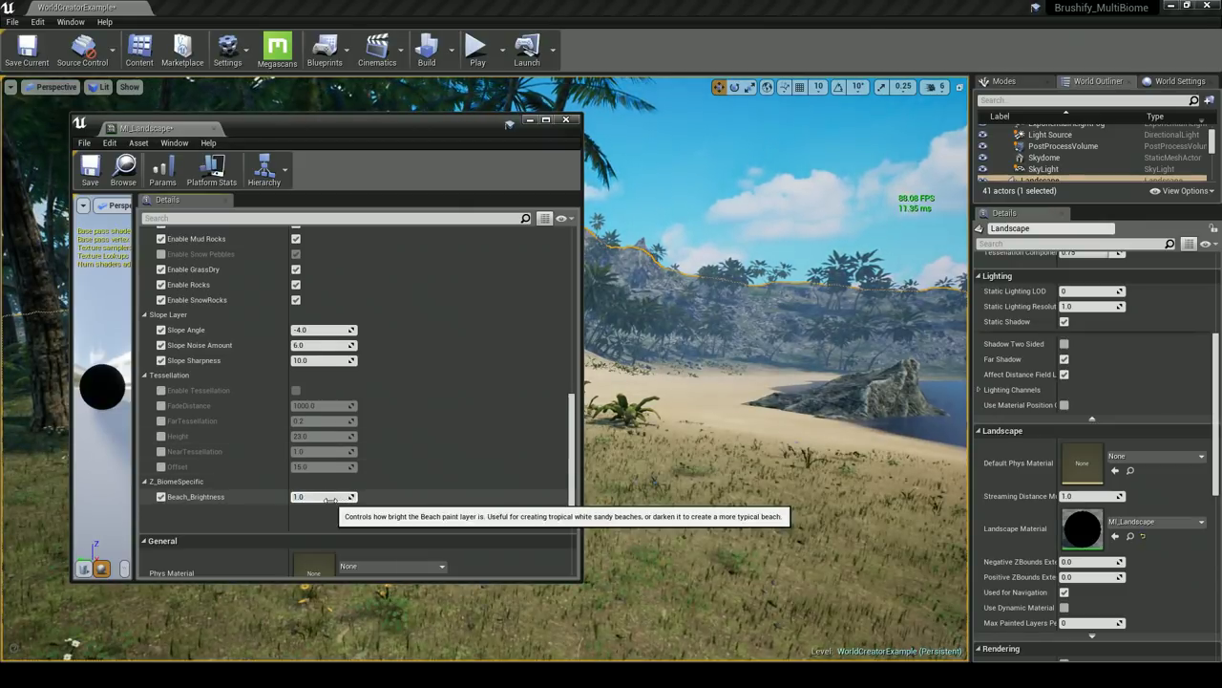
{"action": "type", "text": ".5"}
{"action": "key", "text": "Return"}
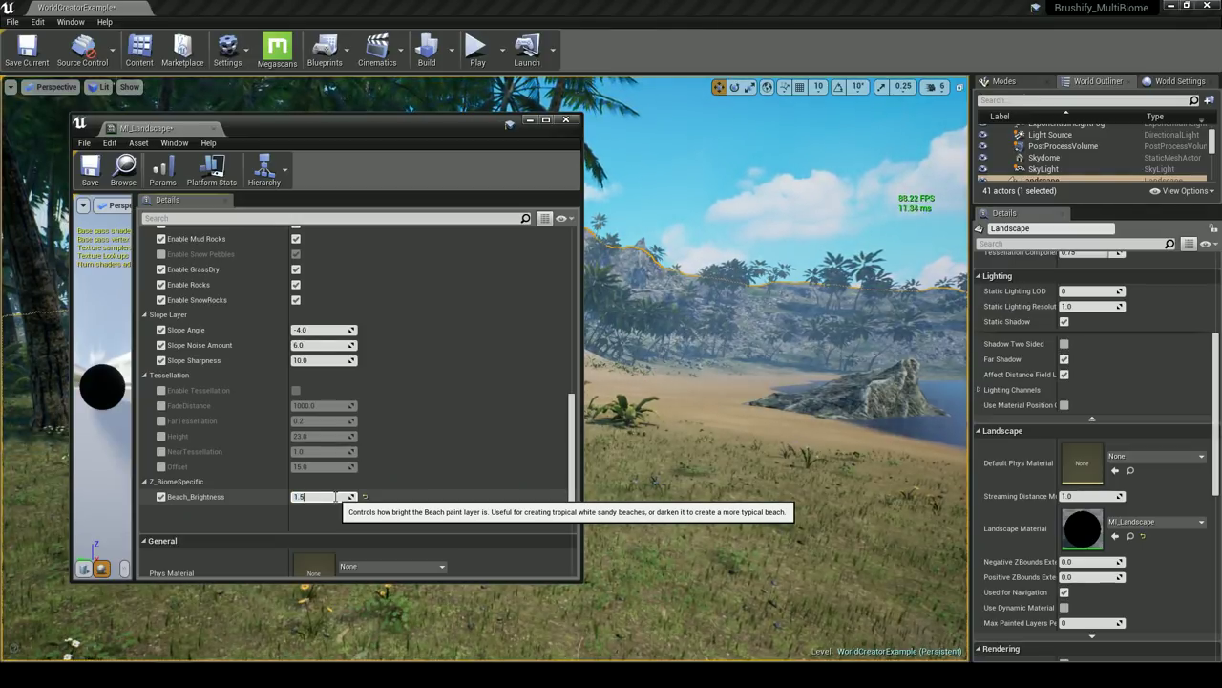
Set Beach_Brightness to 1.5, save the MI_Landscape material instance and close its editor
{"action": "type", "text": "1.5"}
{"action": "key", "text": "Return"}
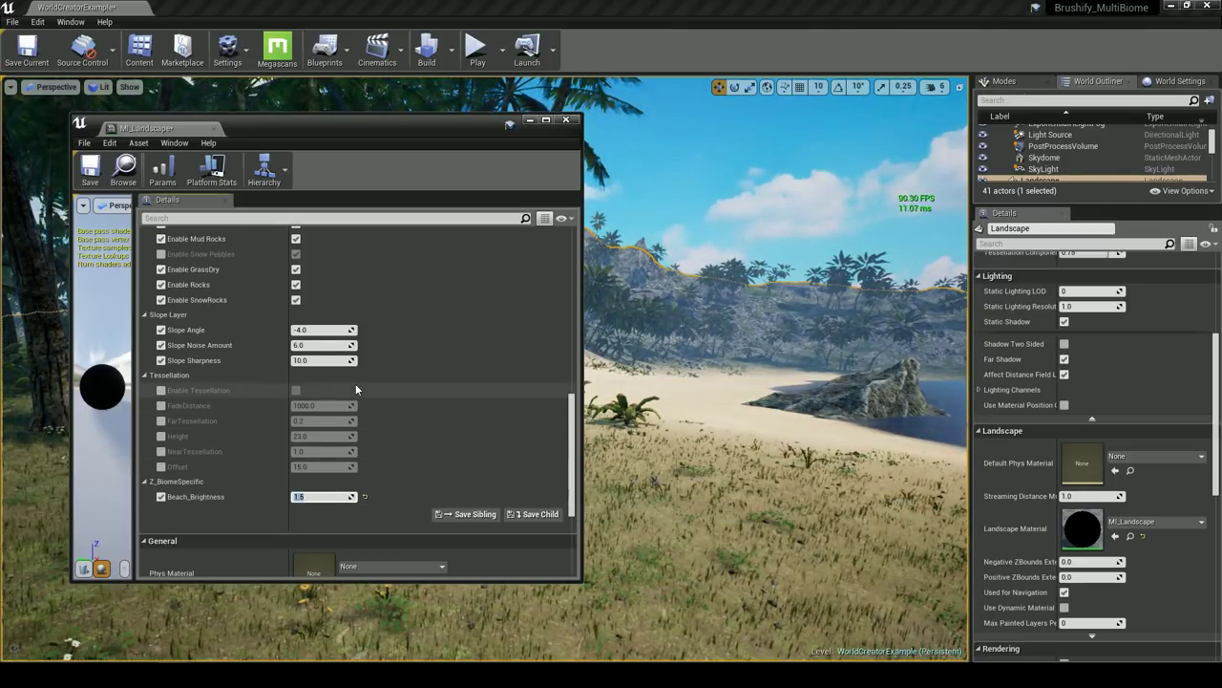
{"action": "left_click", "coordinate": [90, 170]}
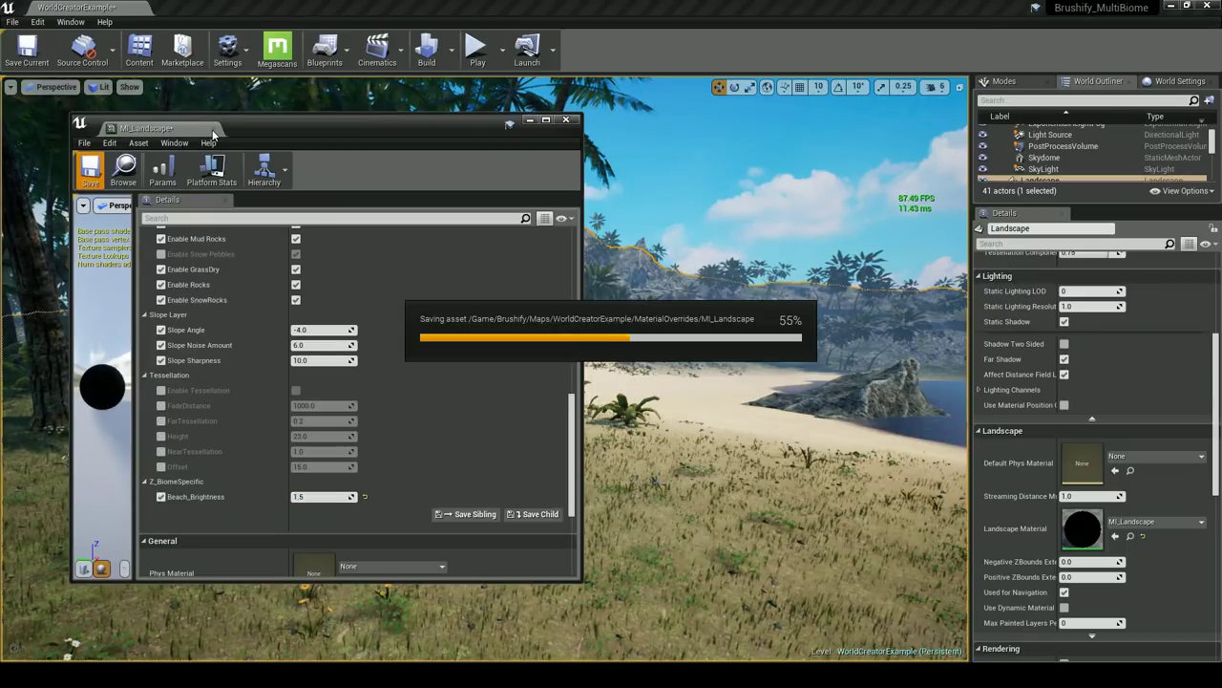
{"action": "left_click", "coordinate": [213, 128]}
Play-test the brightened beach, running the character along the sand beside the palms
{"action": "right_click_drag", "start_coordinate": [529, 218], "coordinate": [611, 206]}
{"action": "key", "text": "Escape"}
{"action": "right_click_drag", "start_coordinate": [504, 176], "coordinate": [491, 184]}
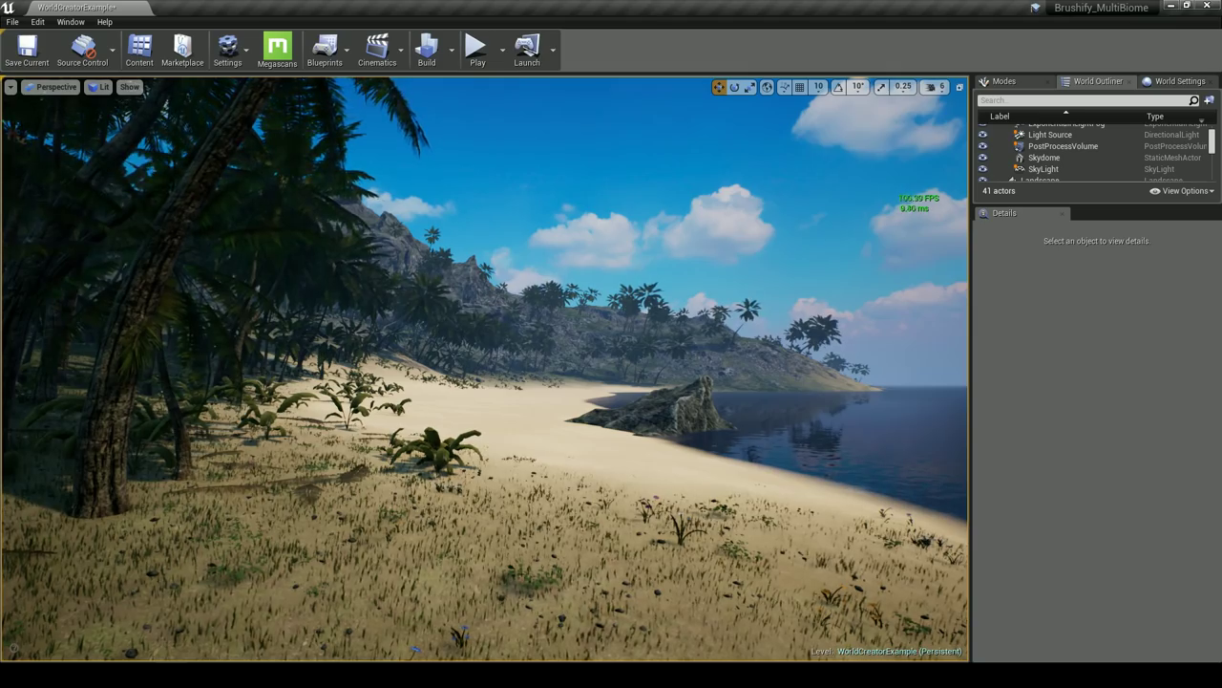
{"action": "key", "text": "w"}
{"action": "right_click_drag", "start_coordinate": [490, 102], "coordinate": [490, 115]}
{"action": "key", "text": "alt+p"}
{"action": "key", "text": "w"}
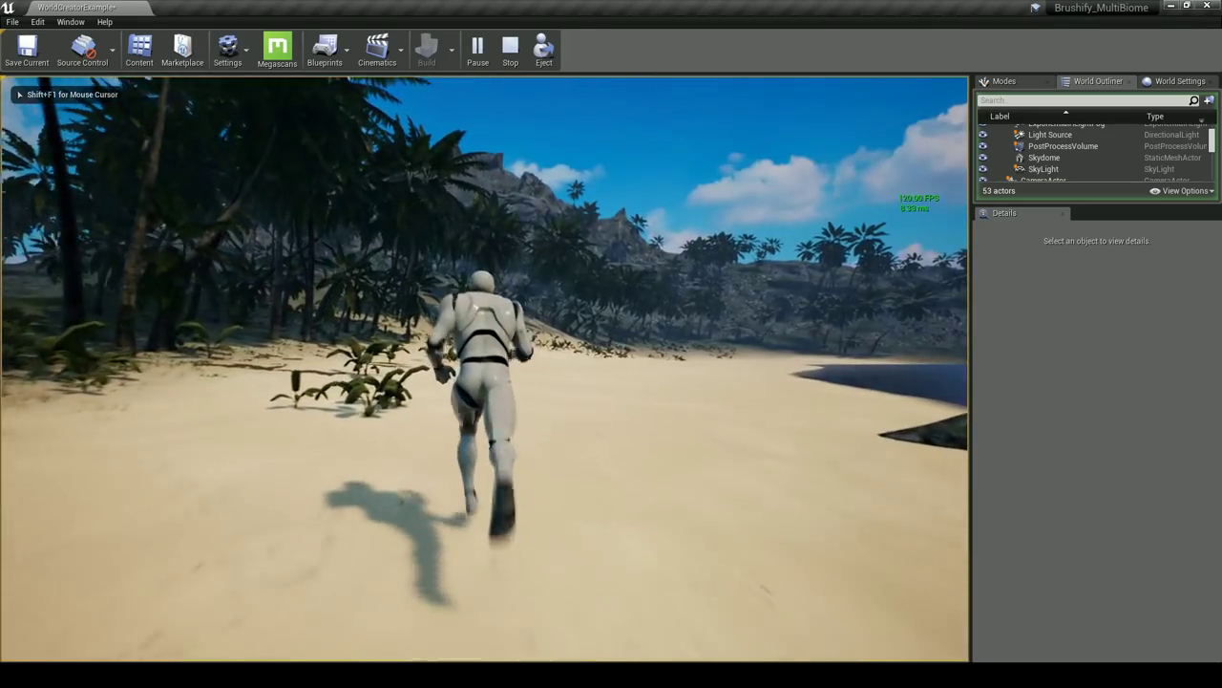
{"action": "key", "text": "w"}
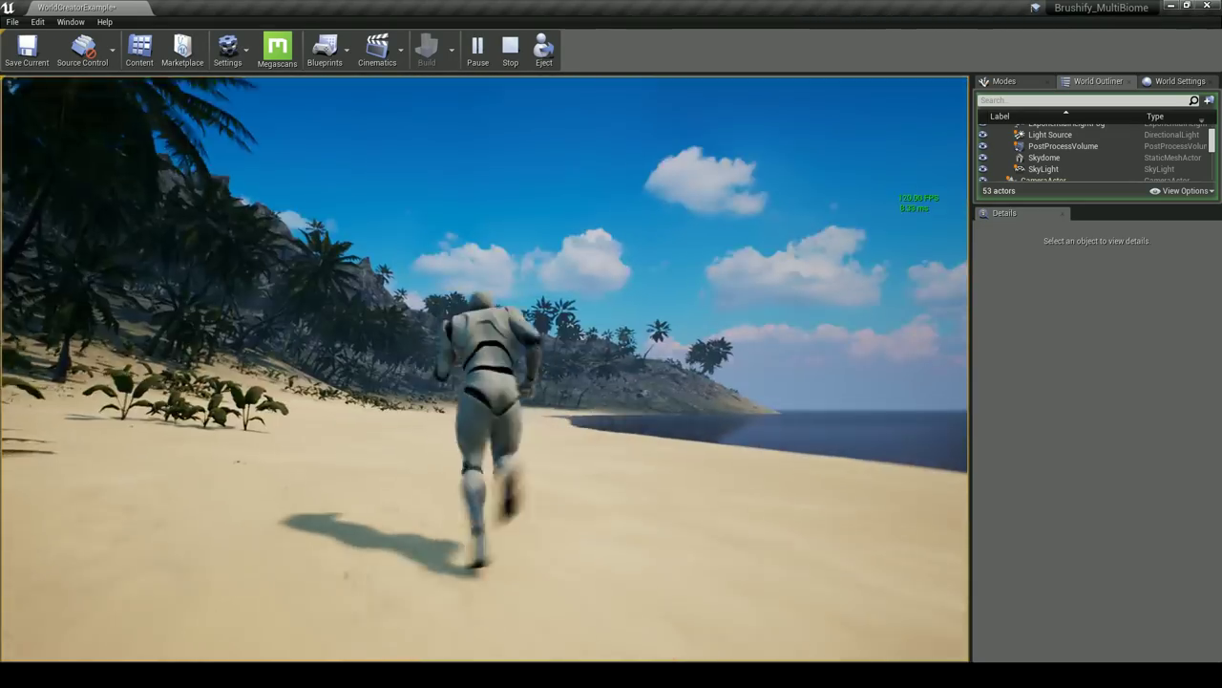
{"action": "key", "text": "Escape"}
Set the intensity of the Light Source directional light to 10
{"action": "left_click", "coordinate": [1050, 134]}
{"action": "scroll", "coordinate": [1107, 380], "scroll_direction": "up", "scroll_amount": 3}
{"action": "left_click", "coordinate": [1095, 375]}
{"action": "type", "text": "1"}
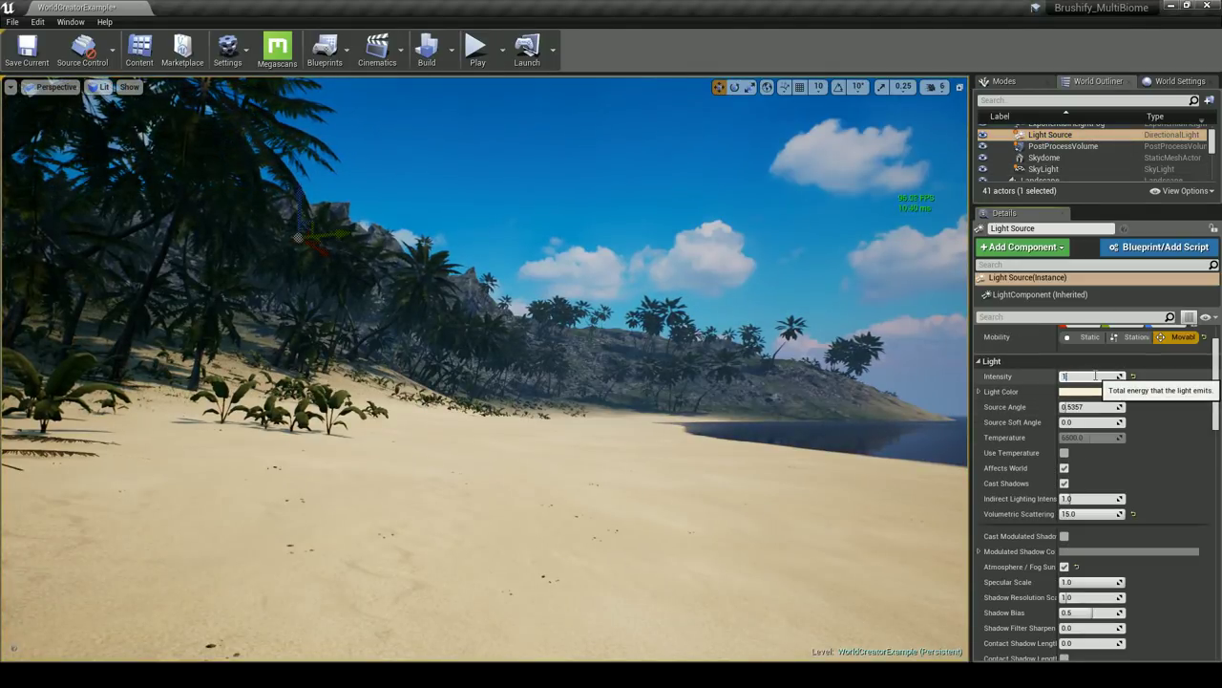
{"action": "type", "text": "0"}
{"action": "key", "text": "Return"}
Examine the relit beach and play-test it by running the character toward the palm grove
{"action": "mouse_move", "coordinate": [707, 287]}
{"action": "right_mouse_down"}
{"action": "mouse_move", "coordinate": [659, 358]}
{"action": "mouse_move", "coordinate": [692, 291]}
{"action": "right_mouse_up"}
{"action": "key", "text": "s"}
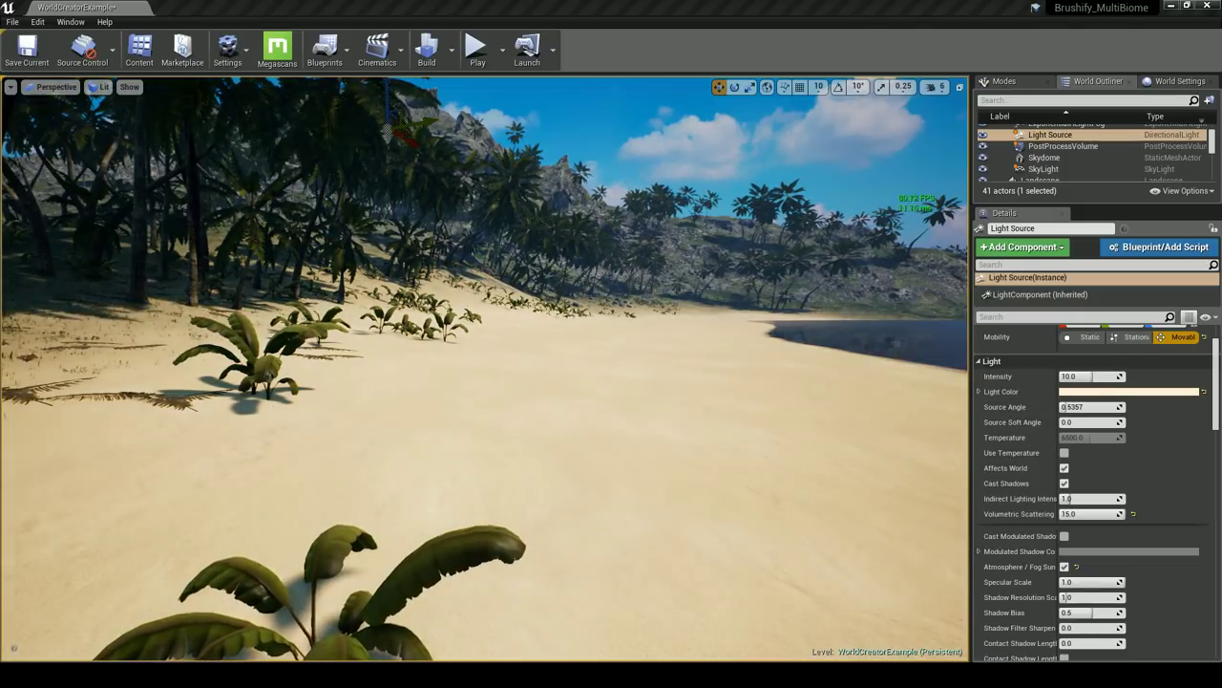
{"action": "right_click_drag", "start_coordinate": [485, 369], "coordinate": [573, 298]}
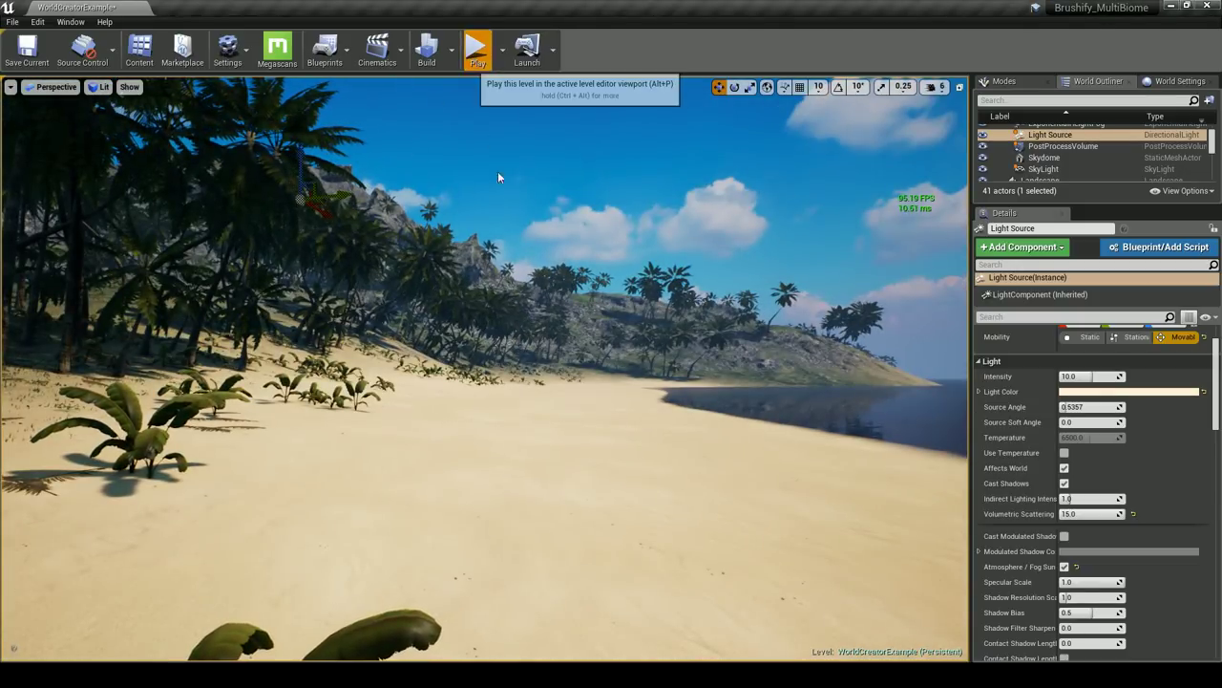
{"action": "left_click", "coordinate": [474, 46]}
{"action": "key", "text": "w"}
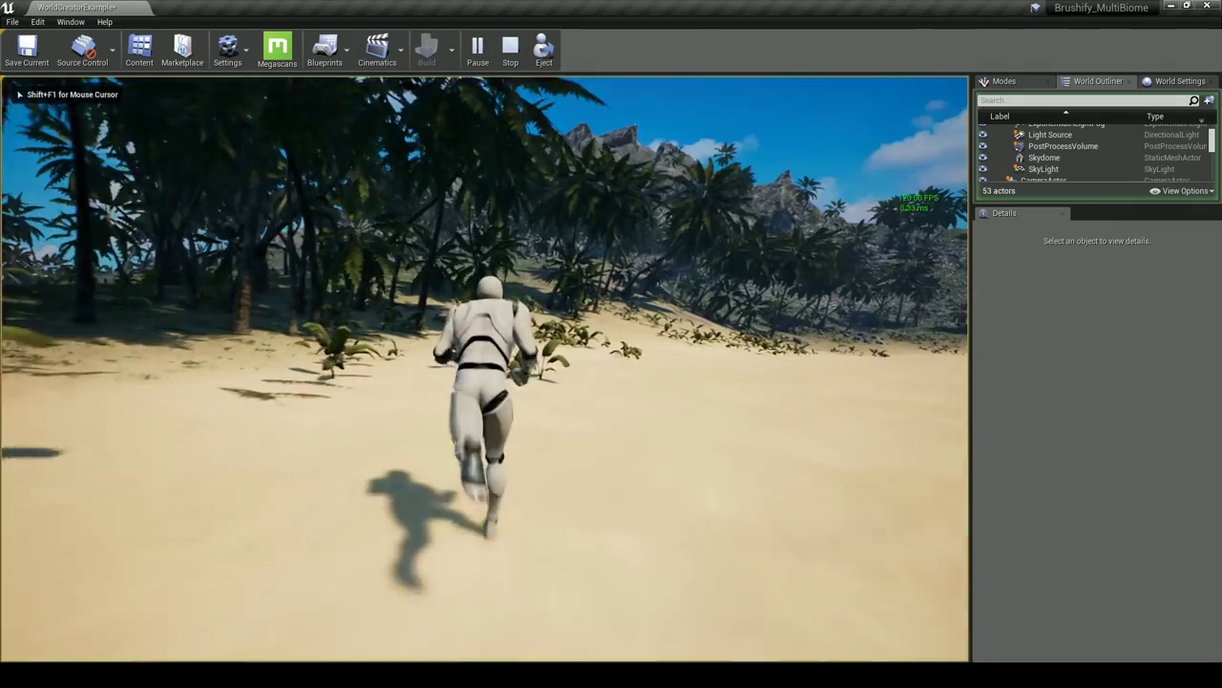
{"action": "key", "text": "Escape"}
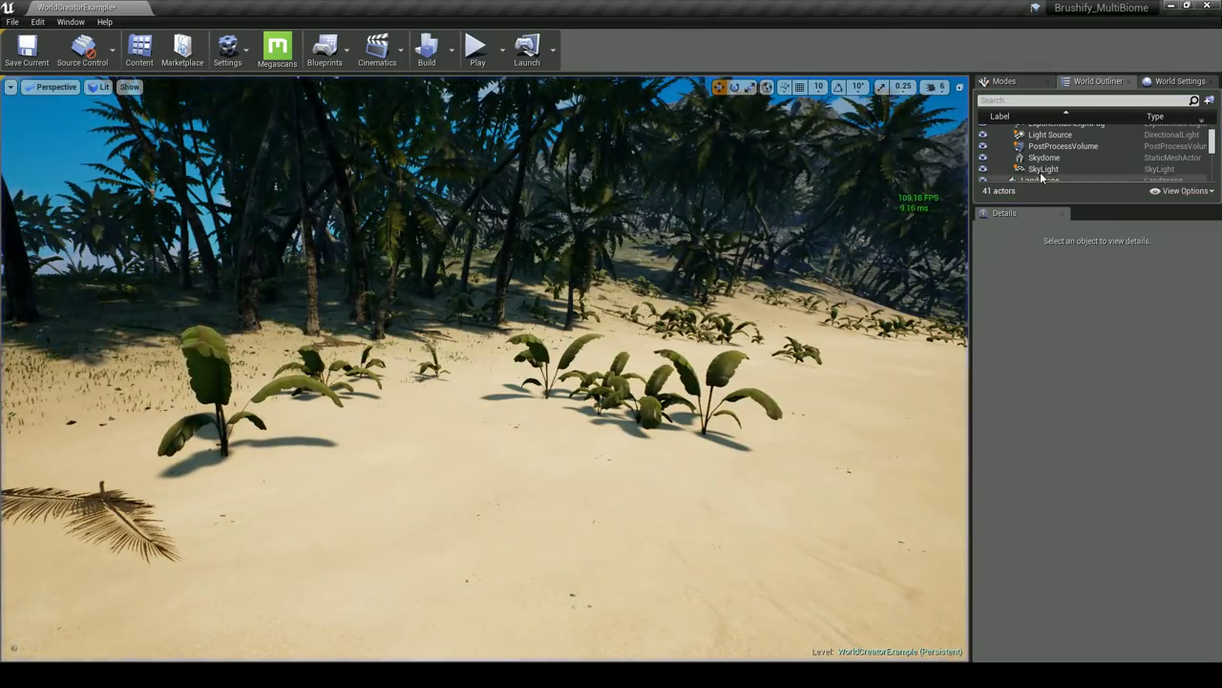
Reset the SkyLight's intensity to 1.0 and save the level
{"action": "left_click", "coordinate": [1040, 172]}
{"action": "left_click", "coordinate": [1134, 469]}
{"action": "right_click_drag", "start_coordinate": [763, 423], "coordinate": [721, 404]}
{"action": "left_click", "coordinate": [26, 47]}
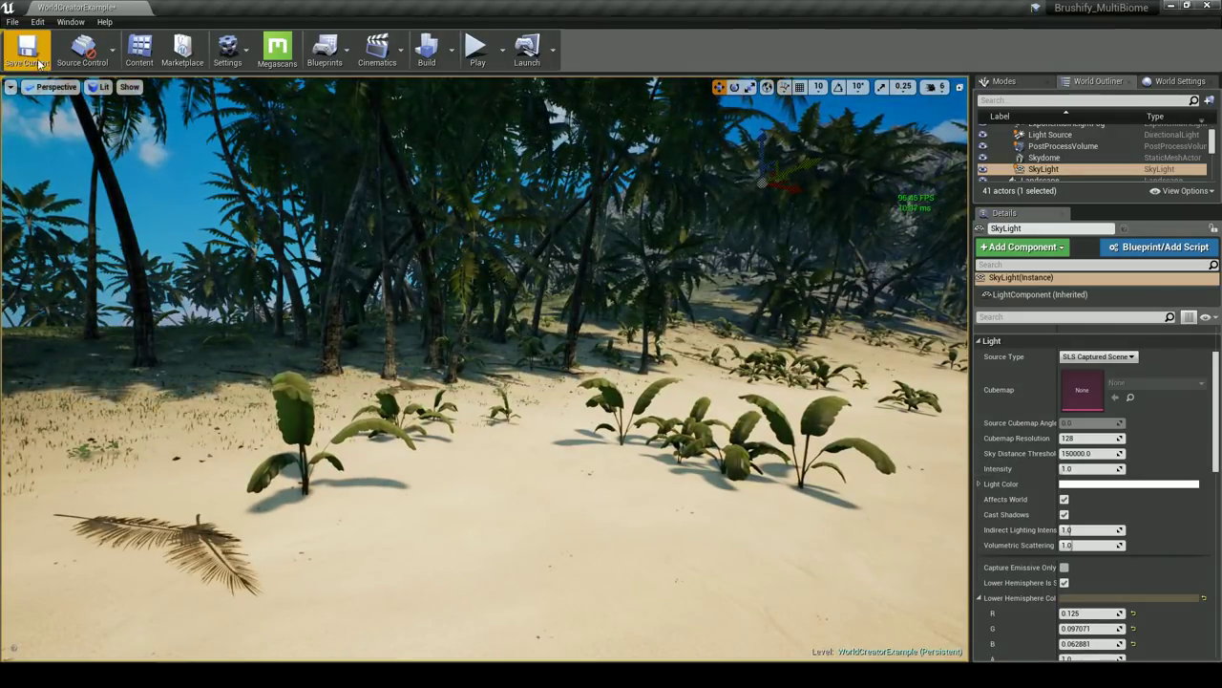
Play-test the sky-lit shore around the banana plants and sparse grass
{"action": "left_click", "coordinate": [478, 59]}
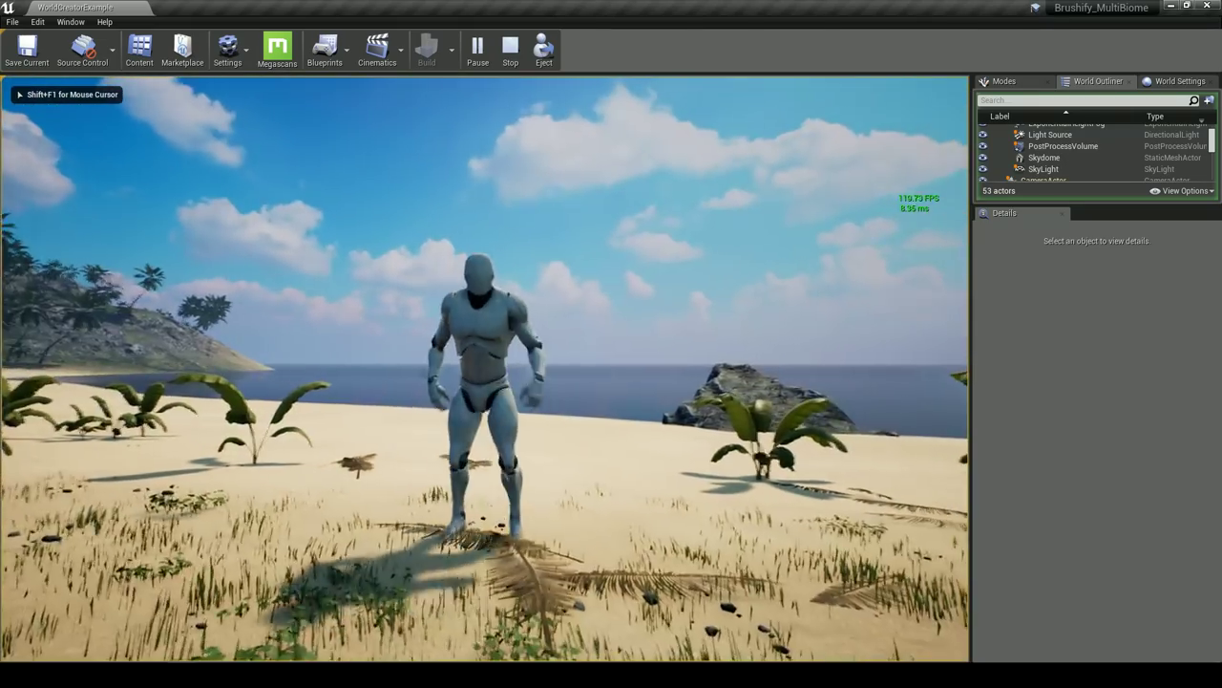
{"action": "key", "text": "w"}
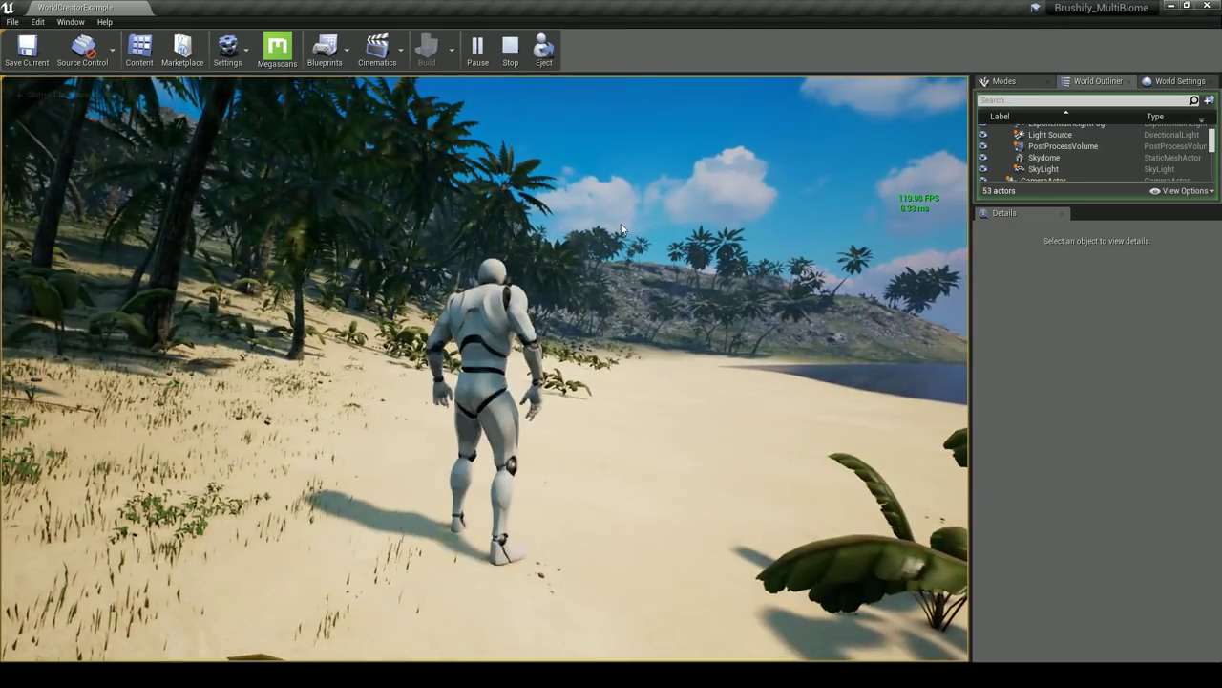
{"action": "key", "text": "Escape"}
Rotate the Light Source directional light so long palm shadows fall across the grassy shore while the beach stays sunlit
{"action": "left_click", "coordinate": [1051, 135]}
{"action": "right_click_drag", "start_coordinate": [774, 263], "coordinate": [771, 228]}
{"action": "key", "text": "e"}
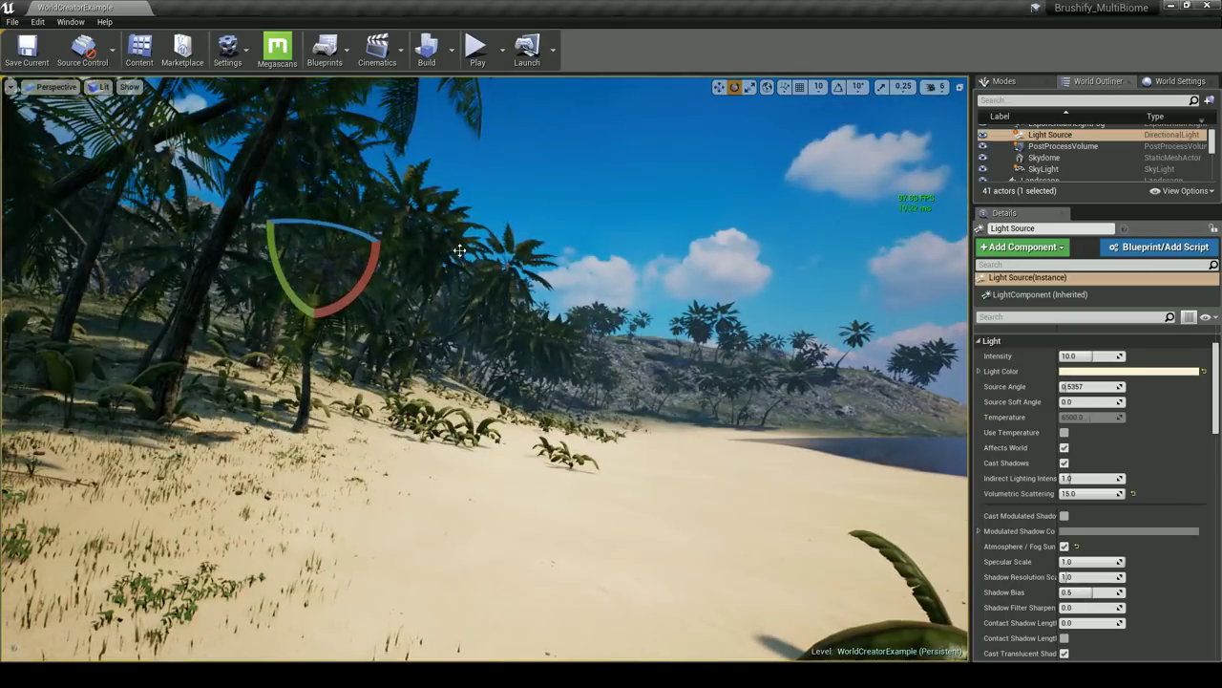
{"action": "left_click_drag", "start_coordinate": [307, 181], "coordinate": [282, 267]}
{"action": "right_click_drag", "start_coordinate": [282, 268], "coordinate": [229, 311]}
{"action": "key", "text": "w"}
{"action": "right_click_drag", "start_coordinate": [420, 301], "coordinate": [519, 289]}
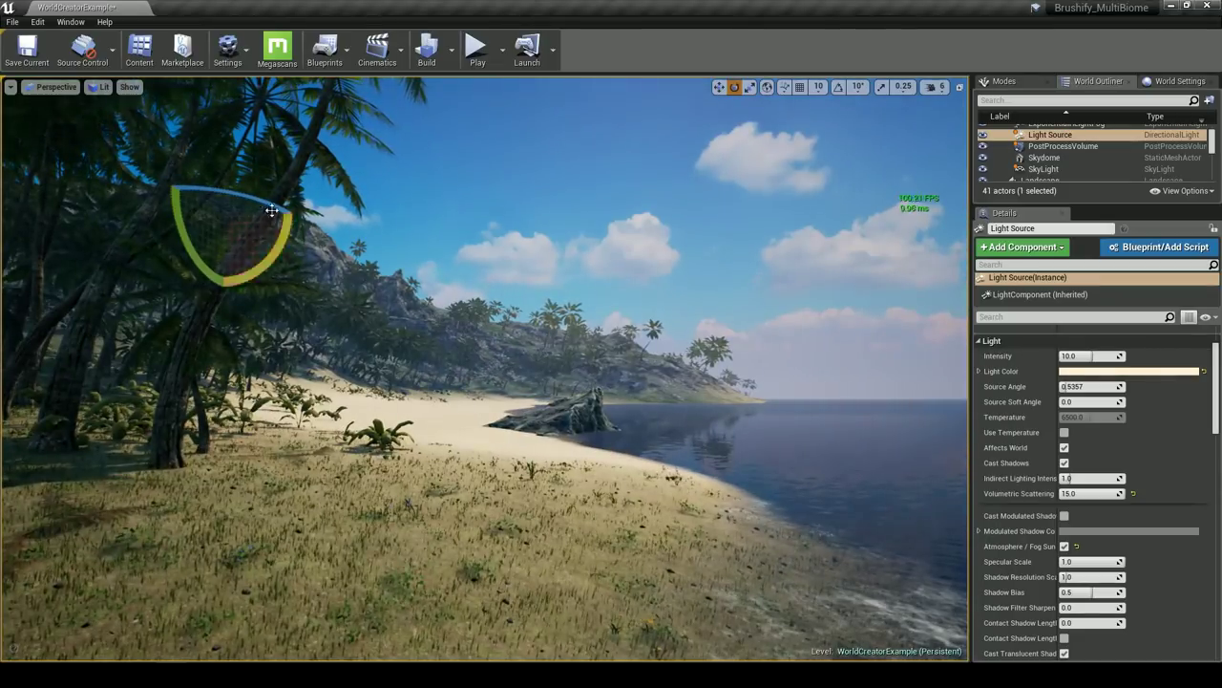
{"action": "left_click_drag", "start_coordinate": [255, 243], "coordinate": [105, 202]}
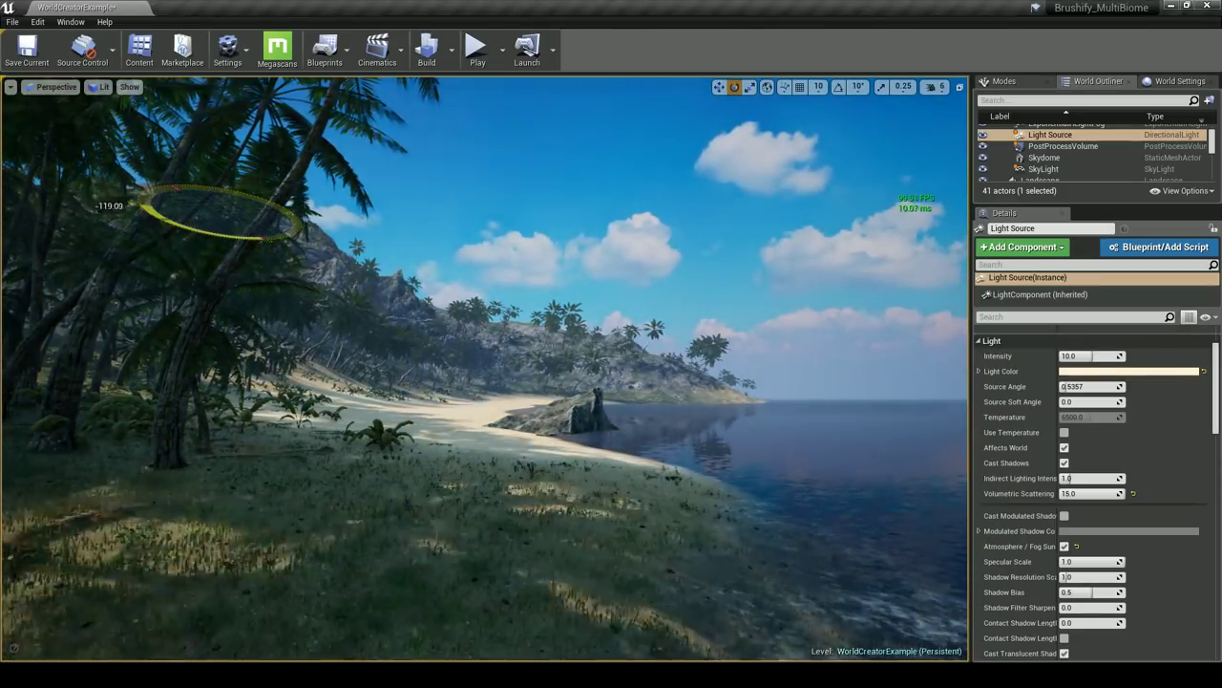
{"action": "left_click_drag", "start_coordinate": [145, 205], "coordinate": [157, 216]}
{"action": "left_click_drag", "start_coordinate": [275, 254], "coordinate": [266, 264]}
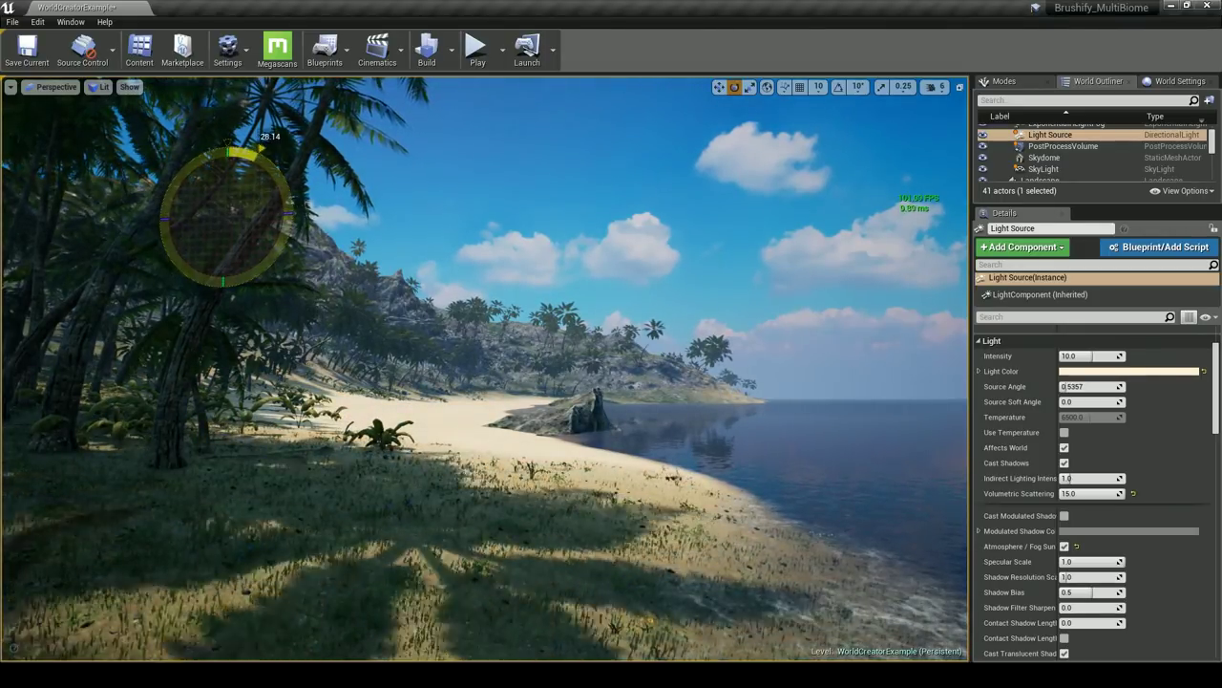
Set the Fog Density of the ExponentialHeightFog to 0.001
{"action": "left_click", "coordinate": [1060, 164]}
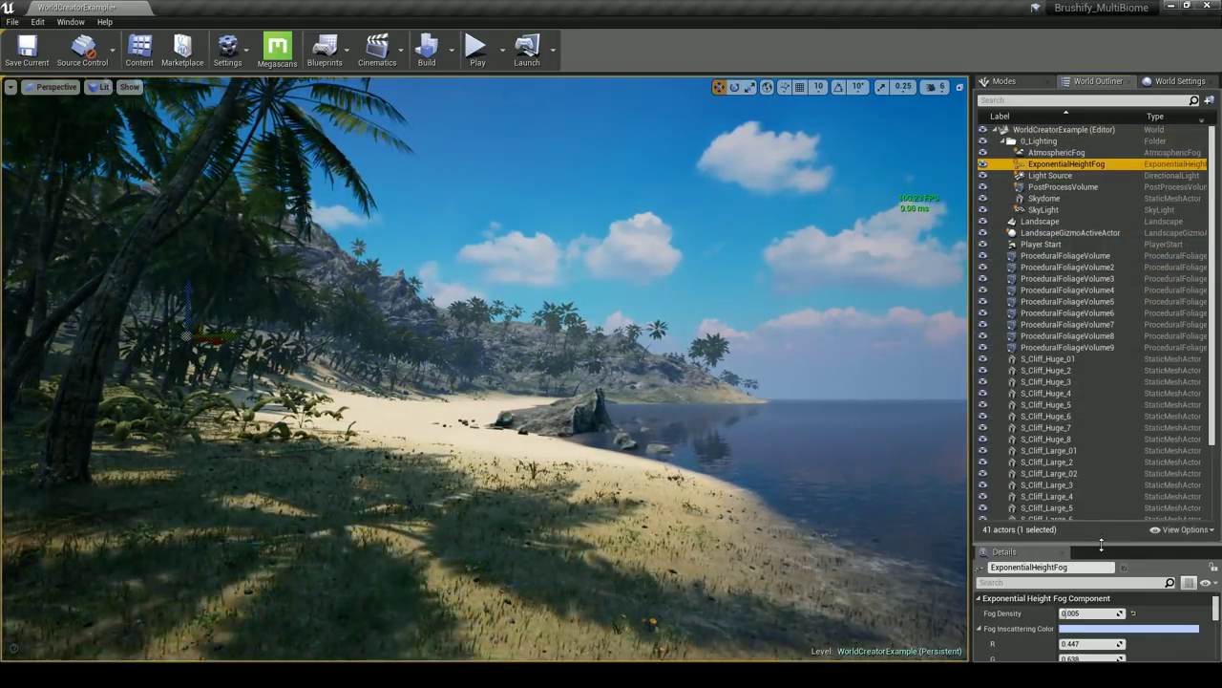
{"action": "left_click_drag", "start_coordinate": [1100, 544], "coordinate": [1102, 338]}
{"action": "mouse_move", "coordinate": [1103, 409]}
{"action": "left_mouse_down"}
{"action": "mouse_move", "coordinate": [1132, 409]}
{"action": "mouse_move", "coordinate": [1099, 409]}
{"action": "mouse_move", "coordinate": [1111, 408]}
{"action": "left_mouse_up"}
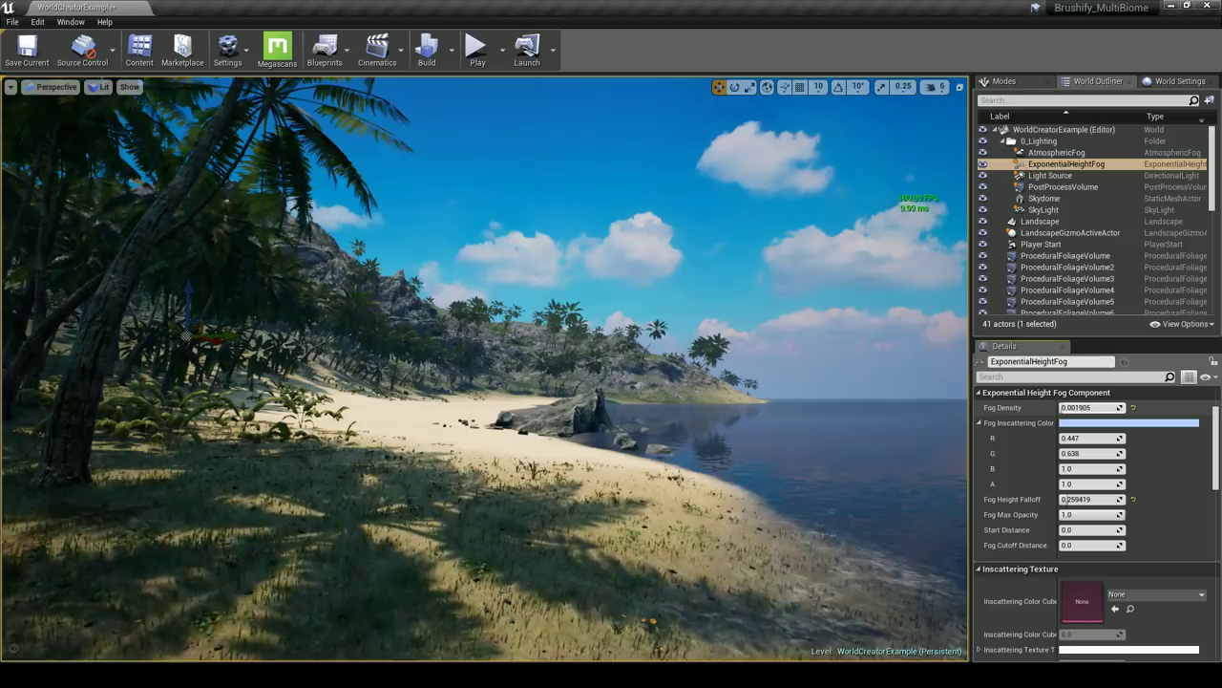
{"action": "left_click", "coordinate": [1077, 407]}
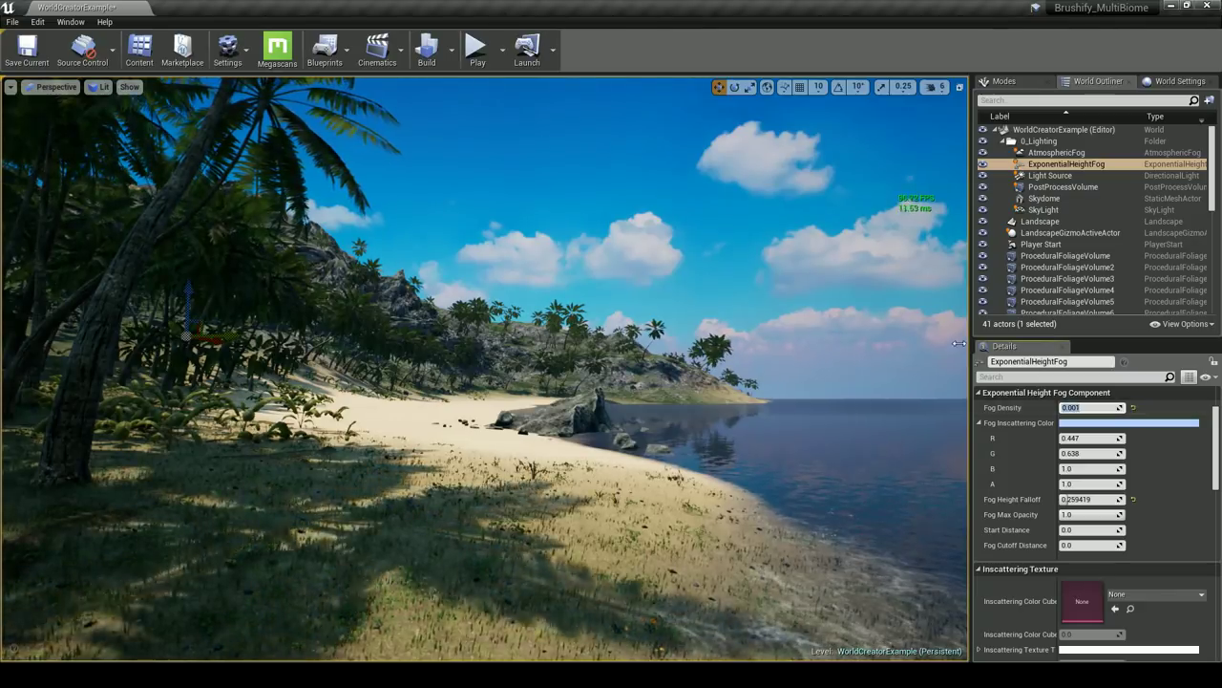
{"action": "left_click", "coordinate": [740, 305]}
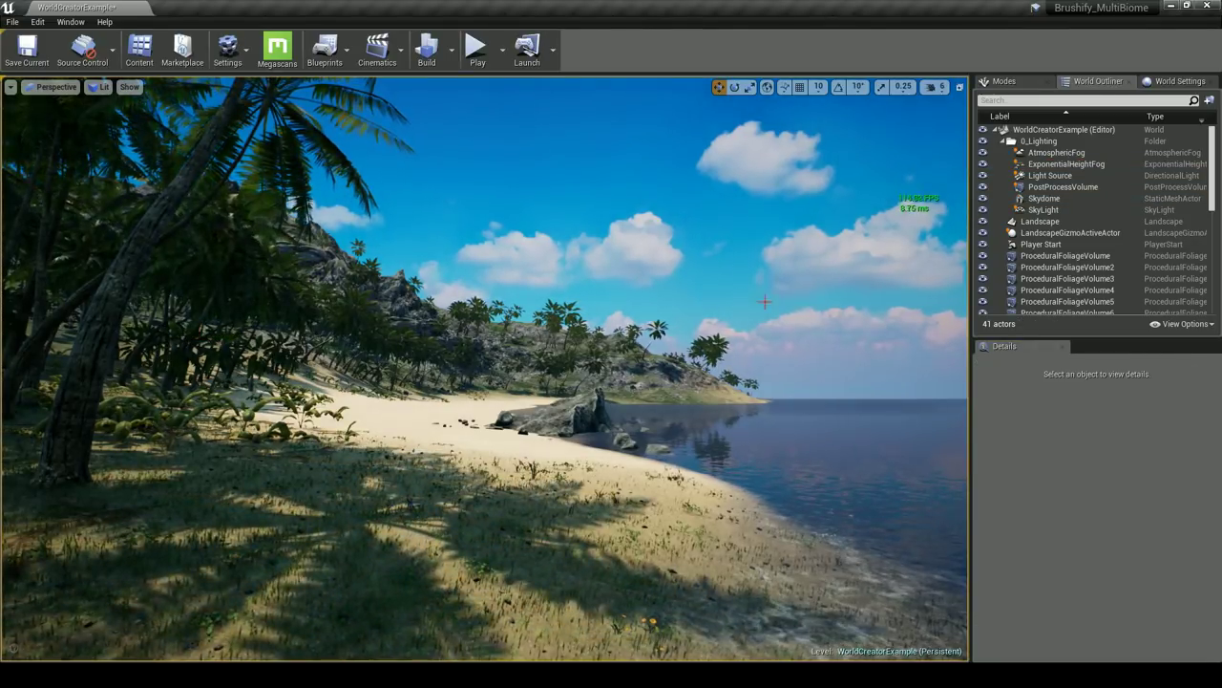
Set the ExponentialHeightFog's Fog Density to about 0.0005 and its Fog Height Falloff to about 0.58
{"action": "left_click", "coordinate": [1051, 175]}
{"action": "left_click", "coordinate": [1067, 164]}
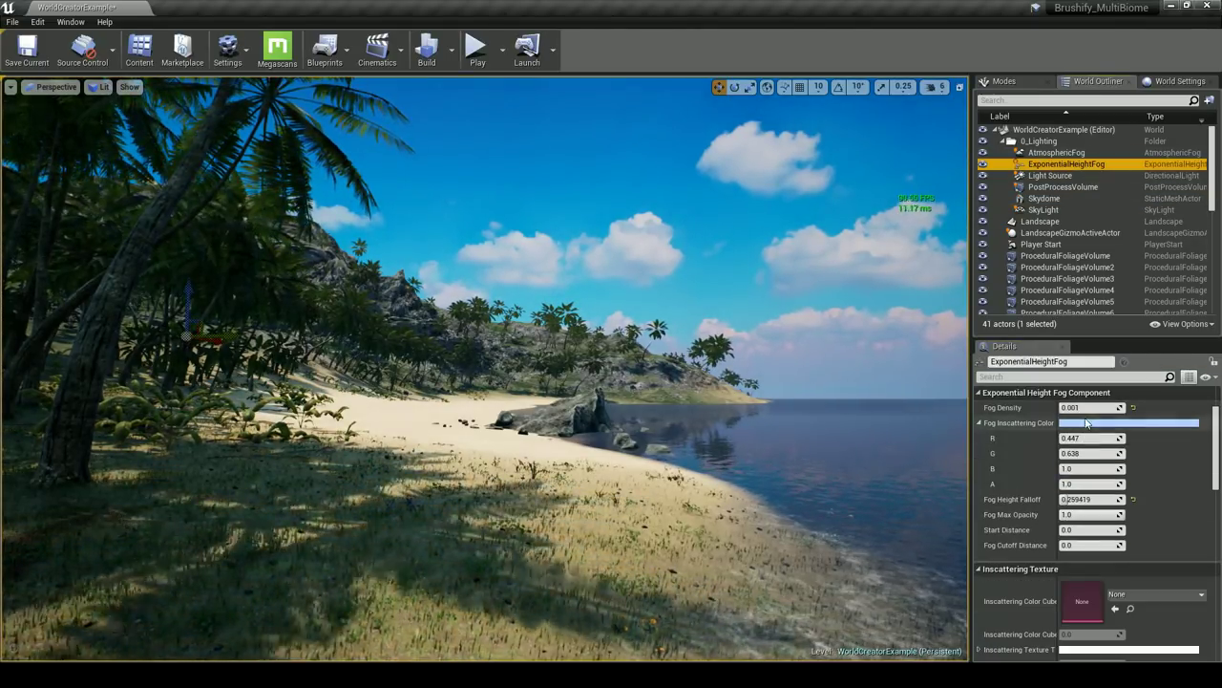
{"action": "left_click", "coordinate": [979, 423]}
{"action": "left_click_drag", "start_coordinate": [1077, 408], "coordinate": [1077, 437]}
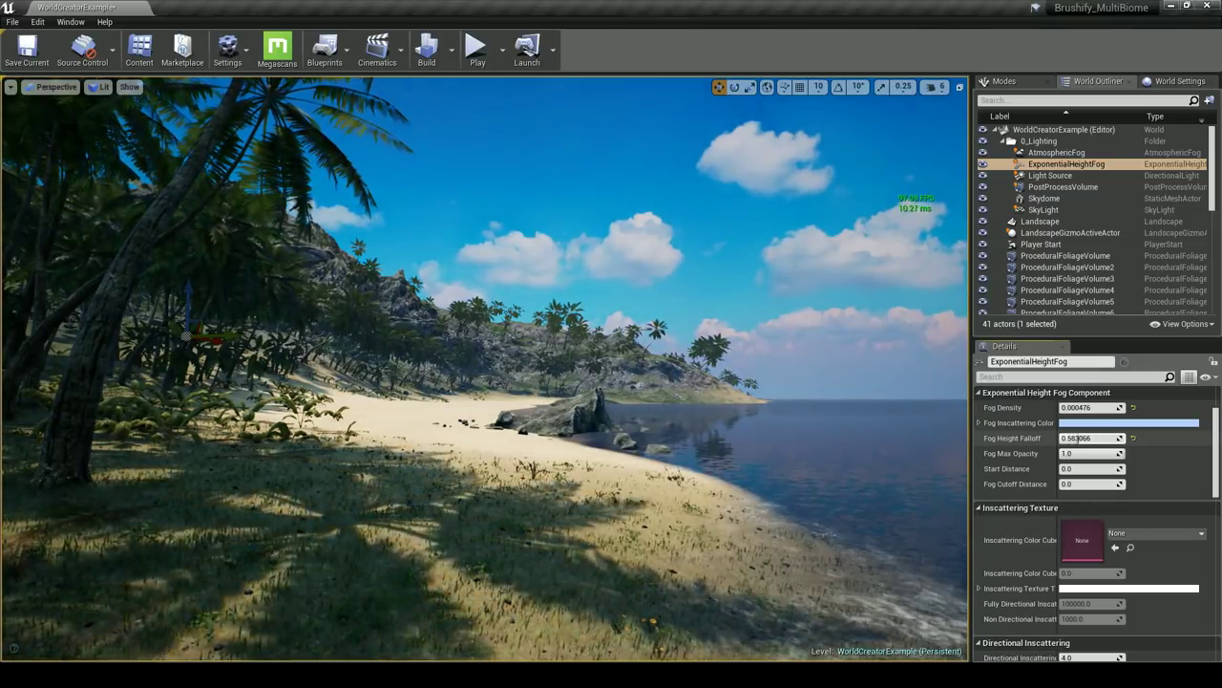
{"action": "left_click", "coordinate": [1076, 438]}
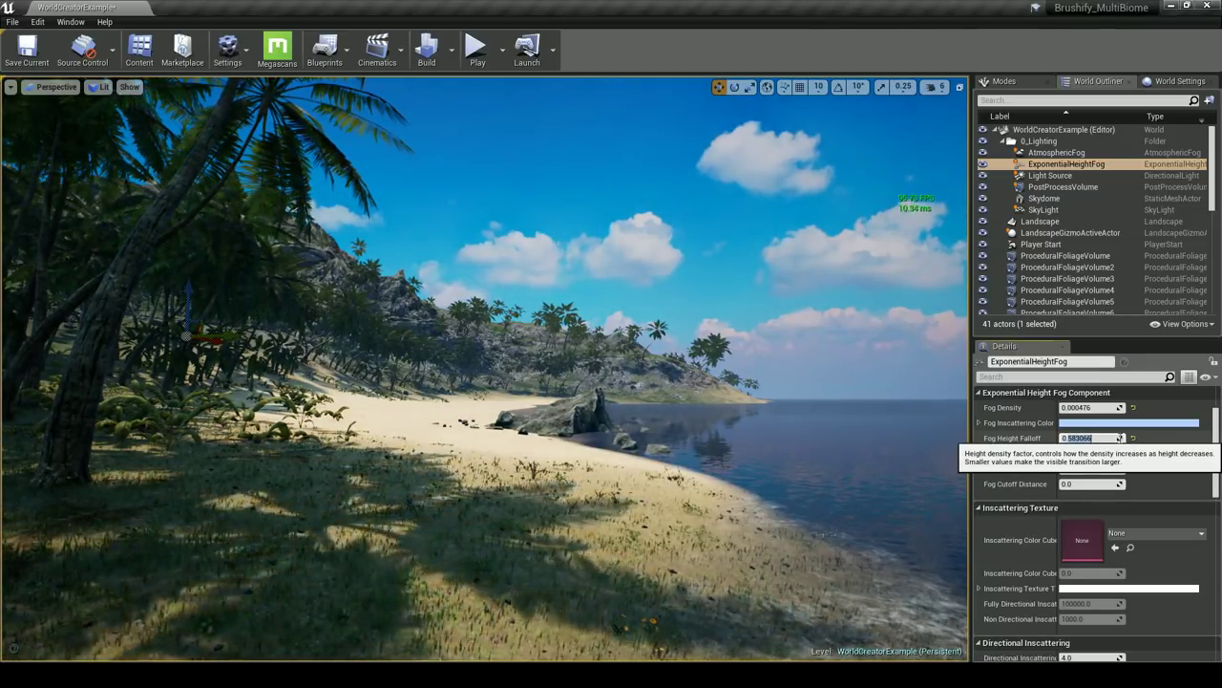
{"action": "left_click", "coordinate": [791, 304]}
{"action": "right_click_drag", "start_coordinate": [772, 302], "coordinate": [312, 380]}
{"action": "right_click_drag", "start_coordinate": [792, 392], "coordinate": [668, 384]}
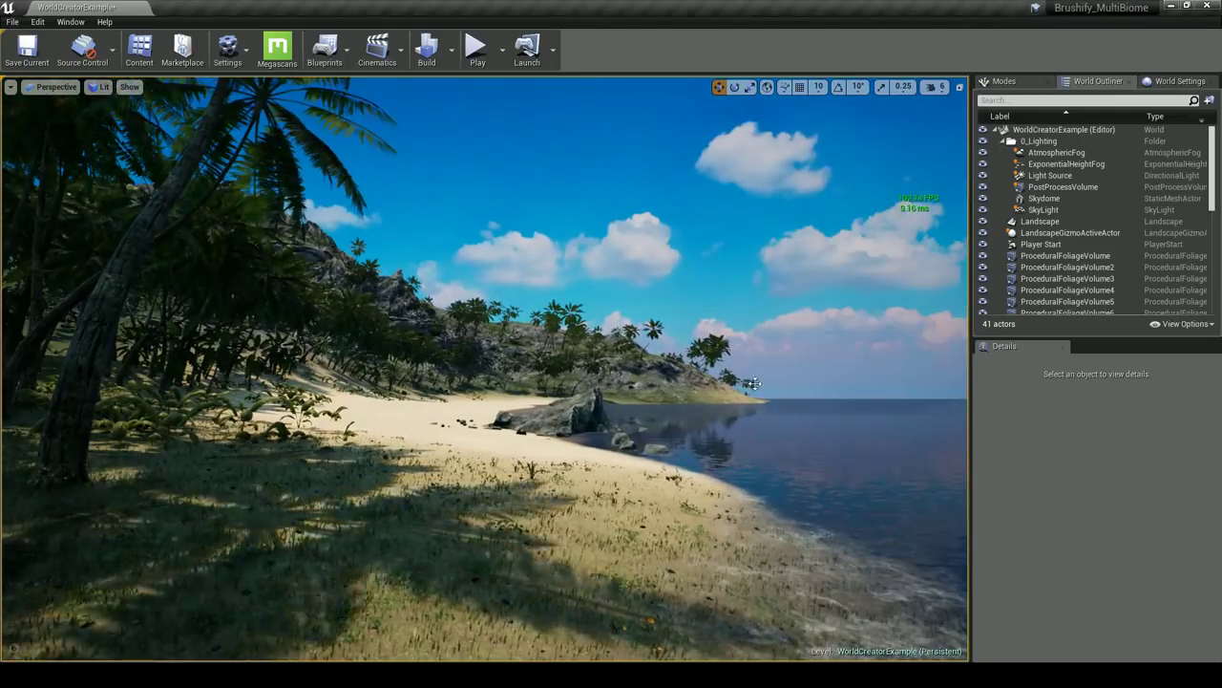
Set the ExponentialHeightFog's Fog Density to about 0.014 and its Start Distance to 30000
{"action": "left_click", "coordinate": [1073, 168]}
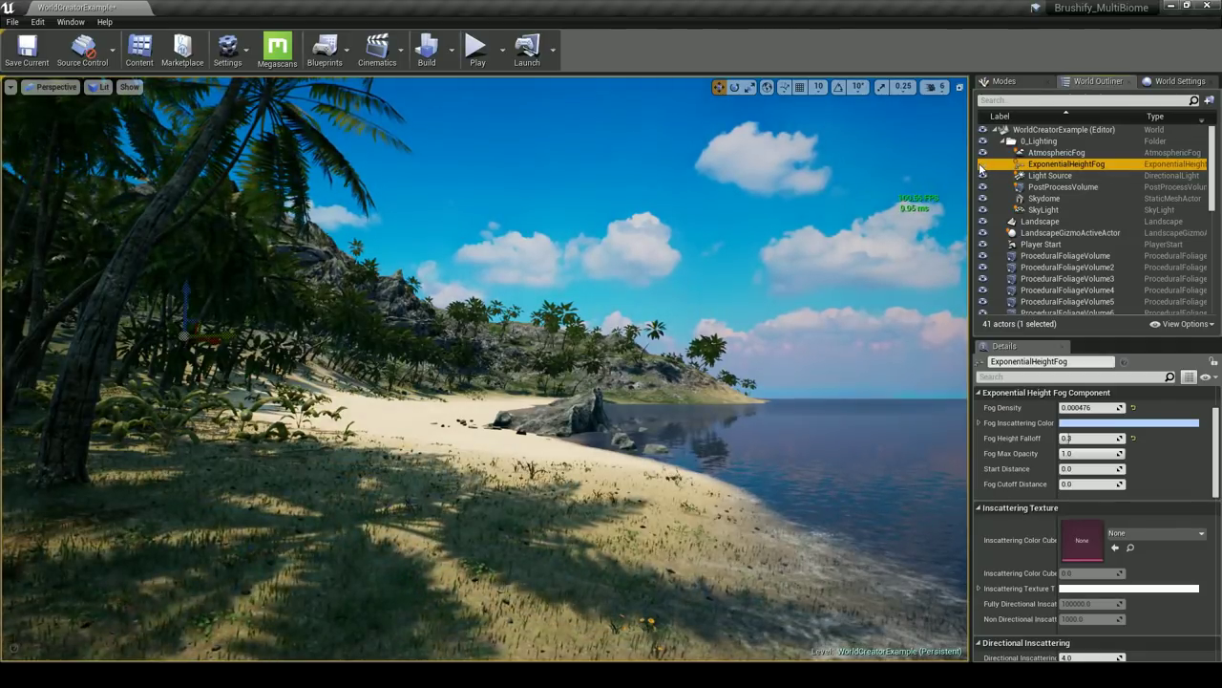
{"action": "left_click_drag", "start_coordinate": [1073, 408], "coordinate": [1075, 408]}
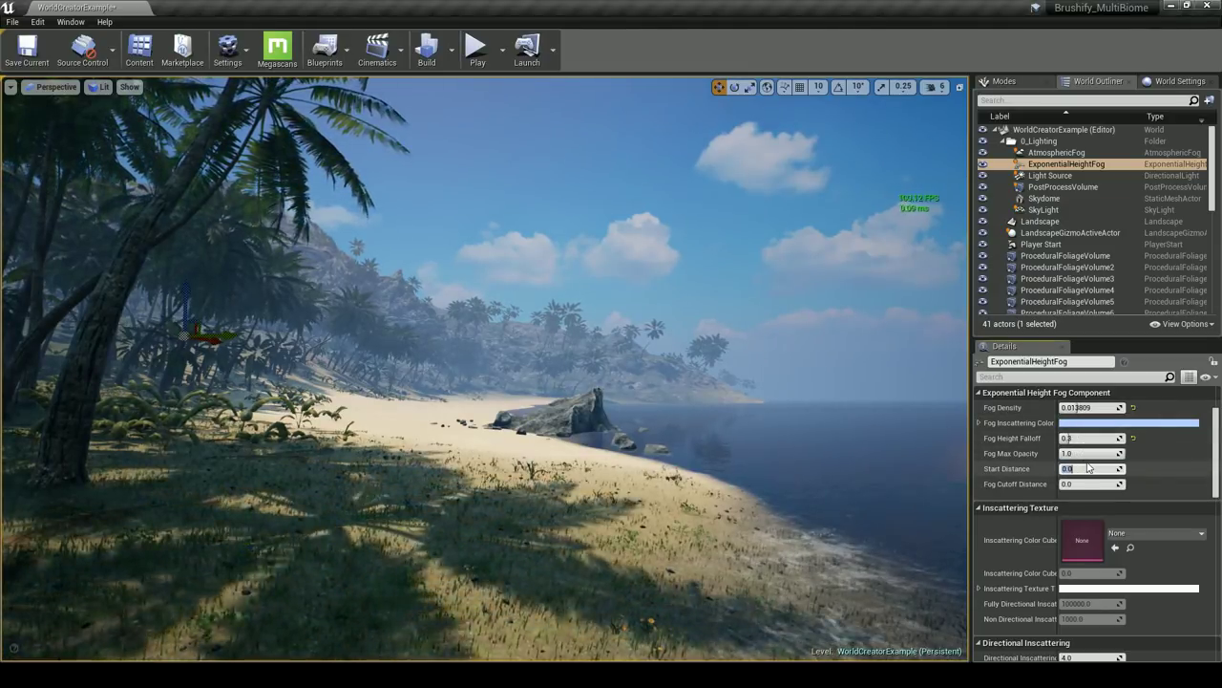
{"action": "key", "text": "Return"}
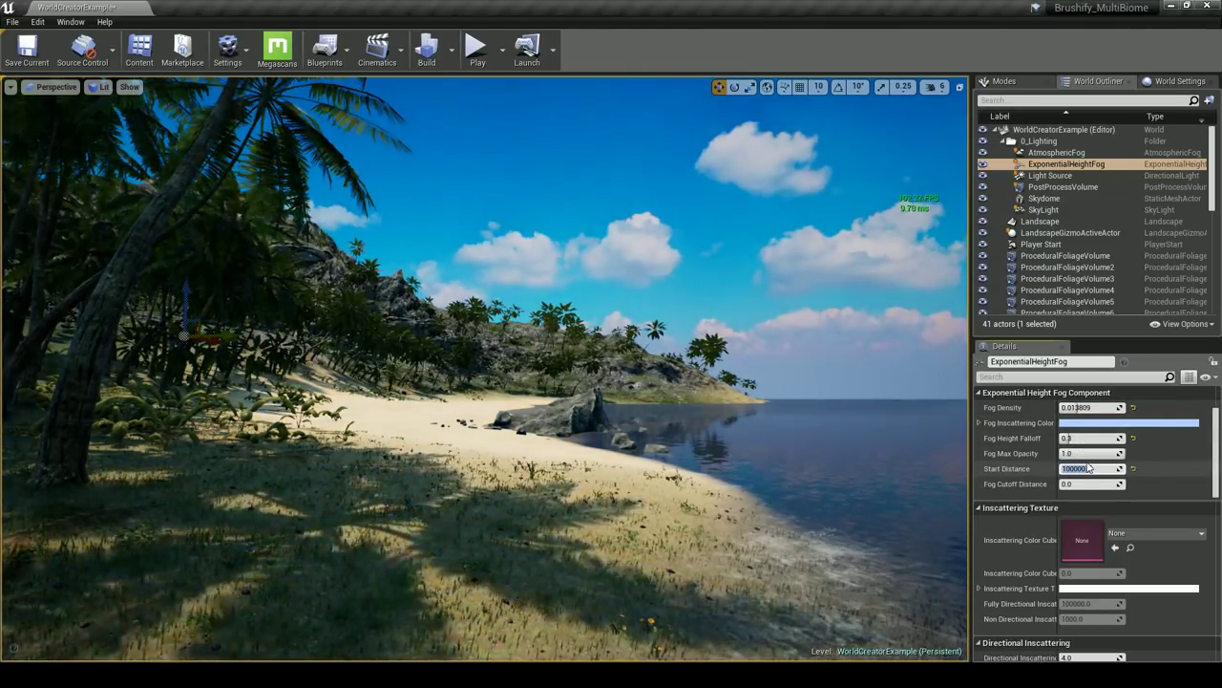
{"action": "type", "text": "10000"}
{"action": "key", "text": "Return"}
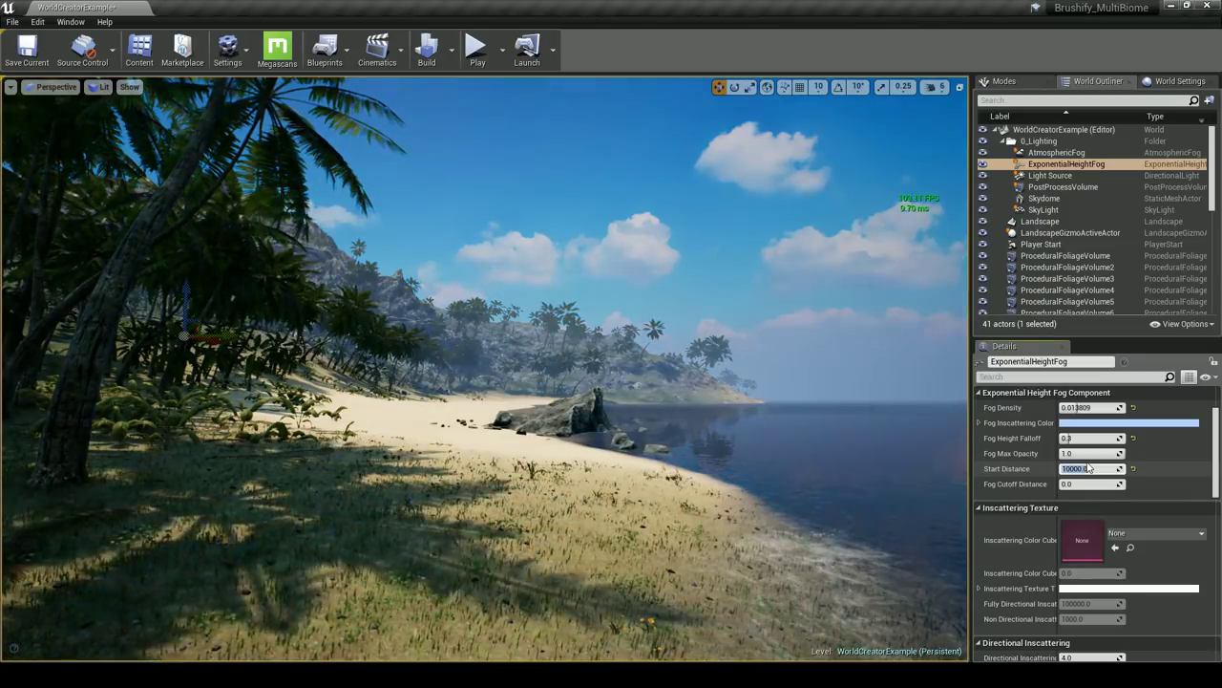
{"action": "type", "text": "20000"}
{"action": "key", "text": "Return"}
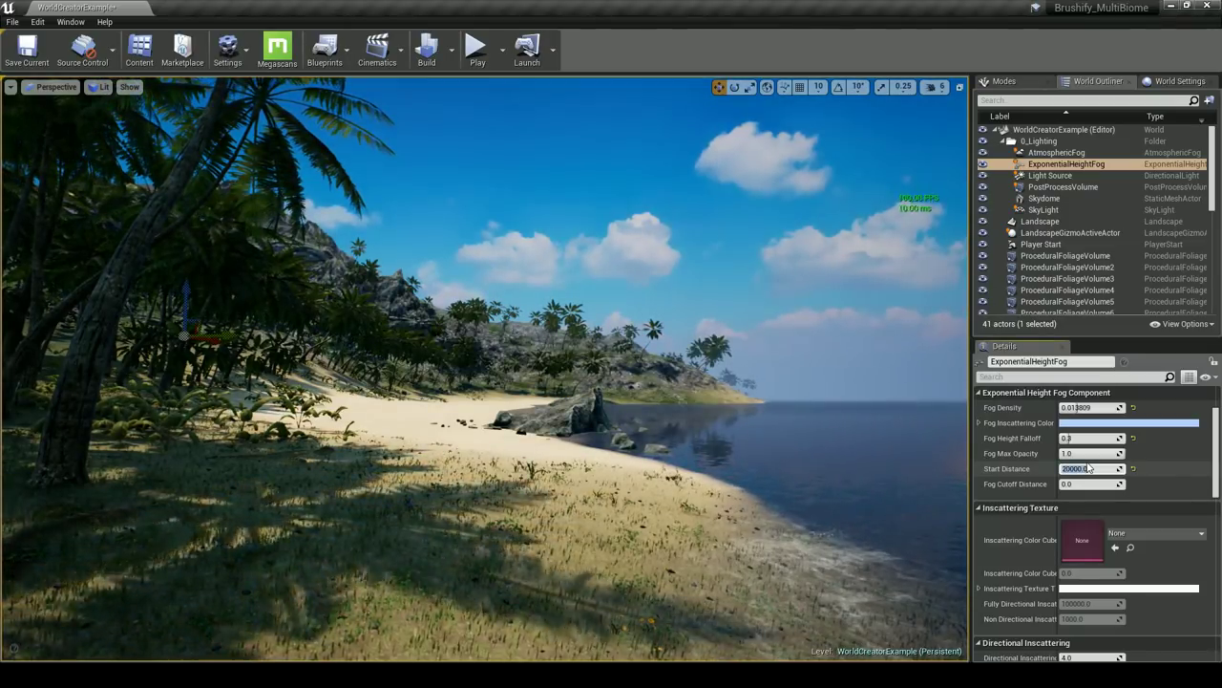
{"action": "type", "text": "30000"}
{"action": "key", "text": "Return"}
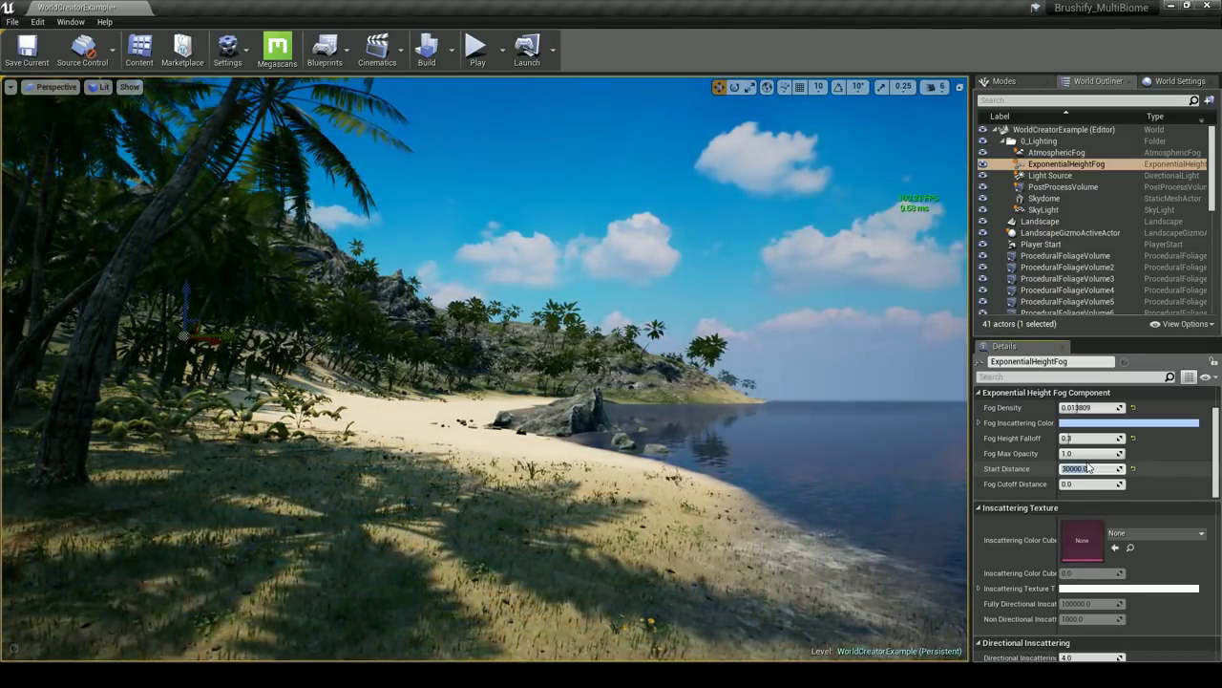
Set the ExponentialHeightFog's Fog Density to about 0.005 and look over the ocean horizon
{"action": "mouse_move", "coordinate": [1079, 408]}
{"action": "left_mouse_down"}
{"action": "mouse_move", "coordinate": [1045, 408]}
{"action": "mouse_move", "coordinate": [1058, 407]}
{"action": "left_mouse_up"}
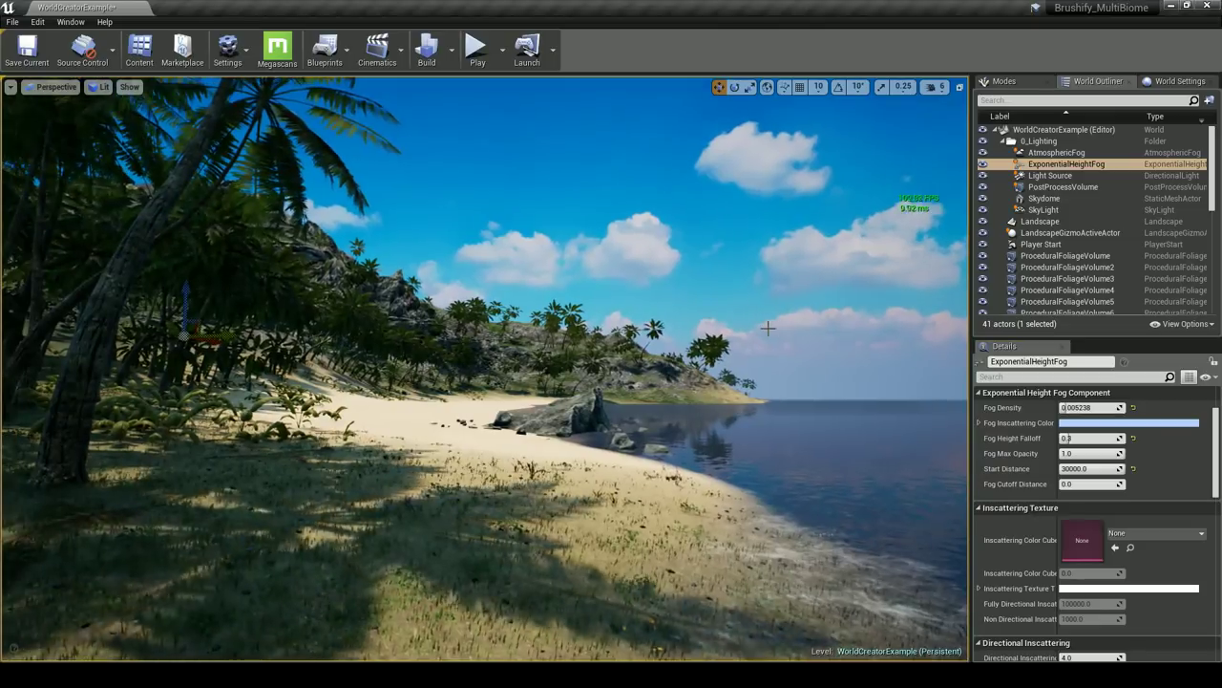
{"action": "key", "text": "Escape"}
{"action": "right_click_drag", "start_coordinate": [768, 328], "coordinate": [769, 319]}
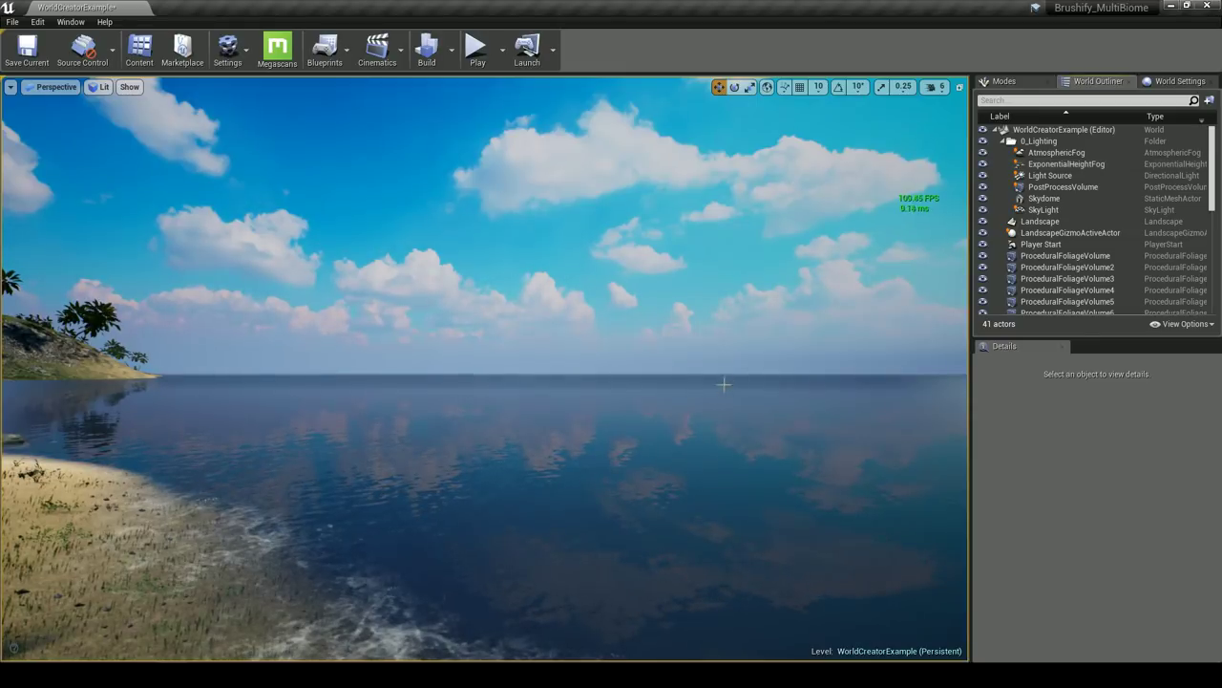
{"action": "right_click_drag", "start_coordinate": [774, 297], "coordinate": [768, 298]}
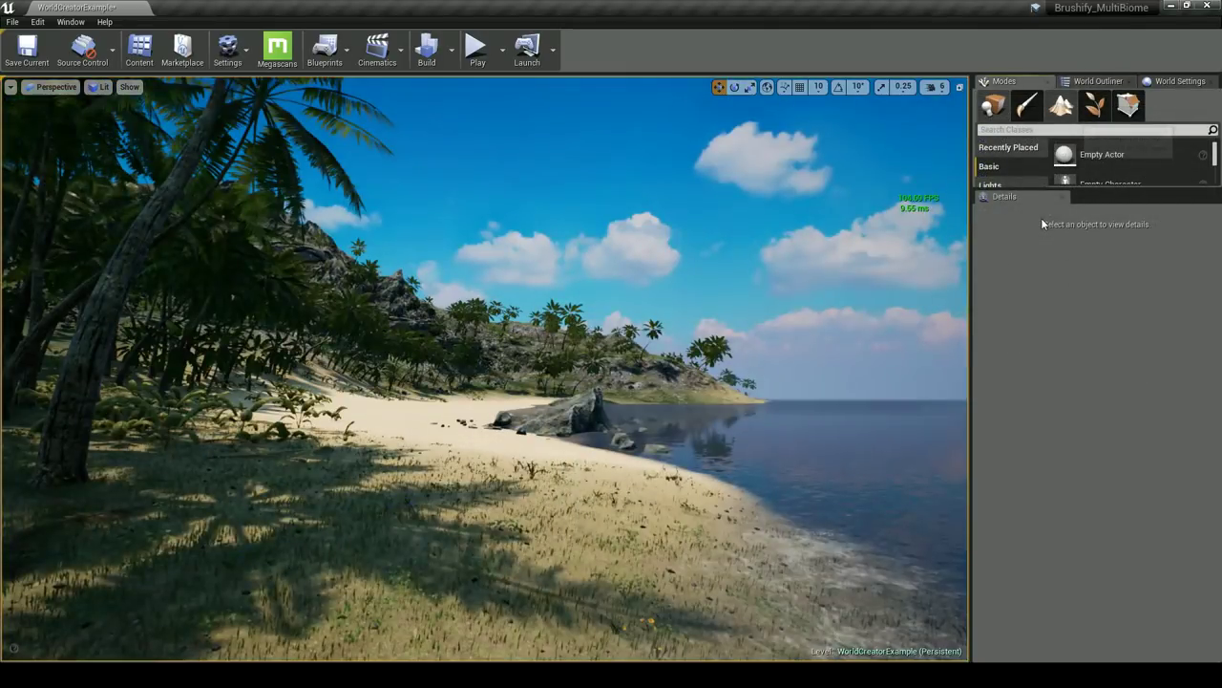
Paint the landscape's Beach layer over the grassy foreground shore, covering it with sand down to the waterline
{"action": "left_click", "coordinate": [1062, 106]}
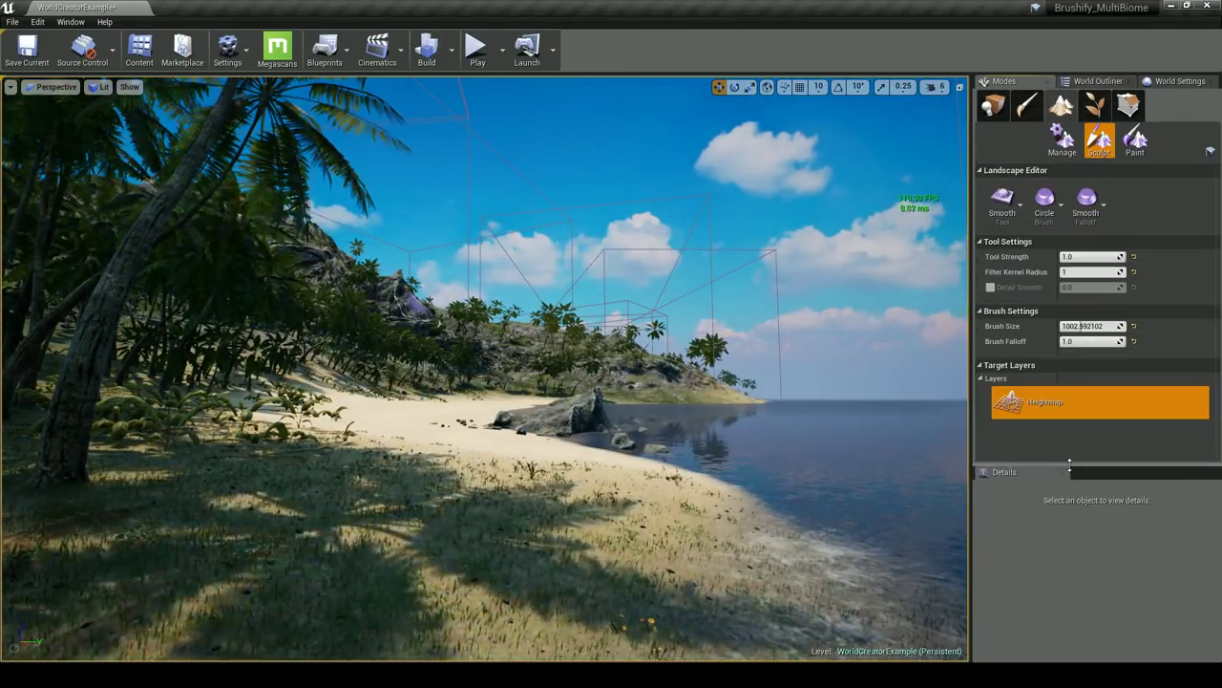
{"action": "left_click", "coordinate": [1134, 142]}
{"action": "scroll", "coordinate": [1121, 350], "scroll_direction": "down", "scroll_amount": 5}
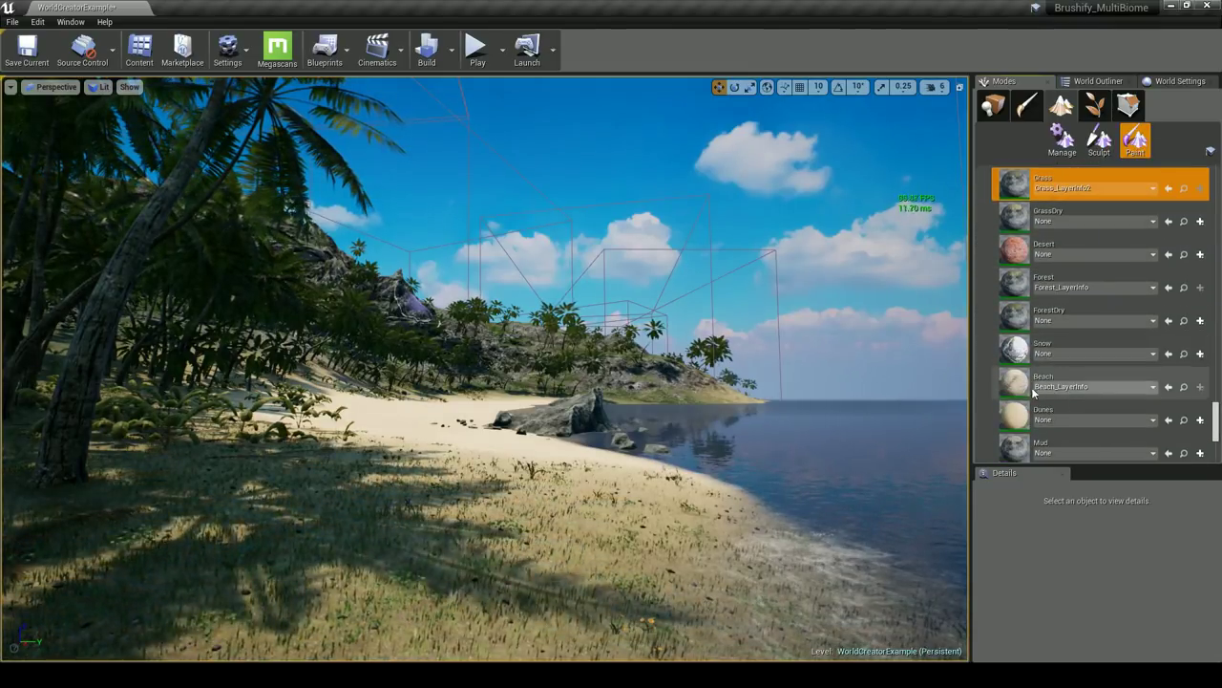
{"action": "left_click", "coordinate": [1093, 387]}
{"action": "mouse_move", "coordinate": [534, 535]}
{"action": "left_mouse_down"}
{"action": "mouse_move", "coordinate": [631, 488]}
{"action": "mouse_move", "coordinate": [573, 582]}
{"action": "mouse_move", "coordinate": [661, 649]}
{"action": "left_mouse_up"}
{"action": "right_click_drag", "start_coordinate": [442, 578], "coordinate": [442, 659]}
{"action": "right_click_drag", "start_coordinate": [768, 356], "coordinate": [793, 230]}
{"action": "left_click", "coordinate": [994, 106]}
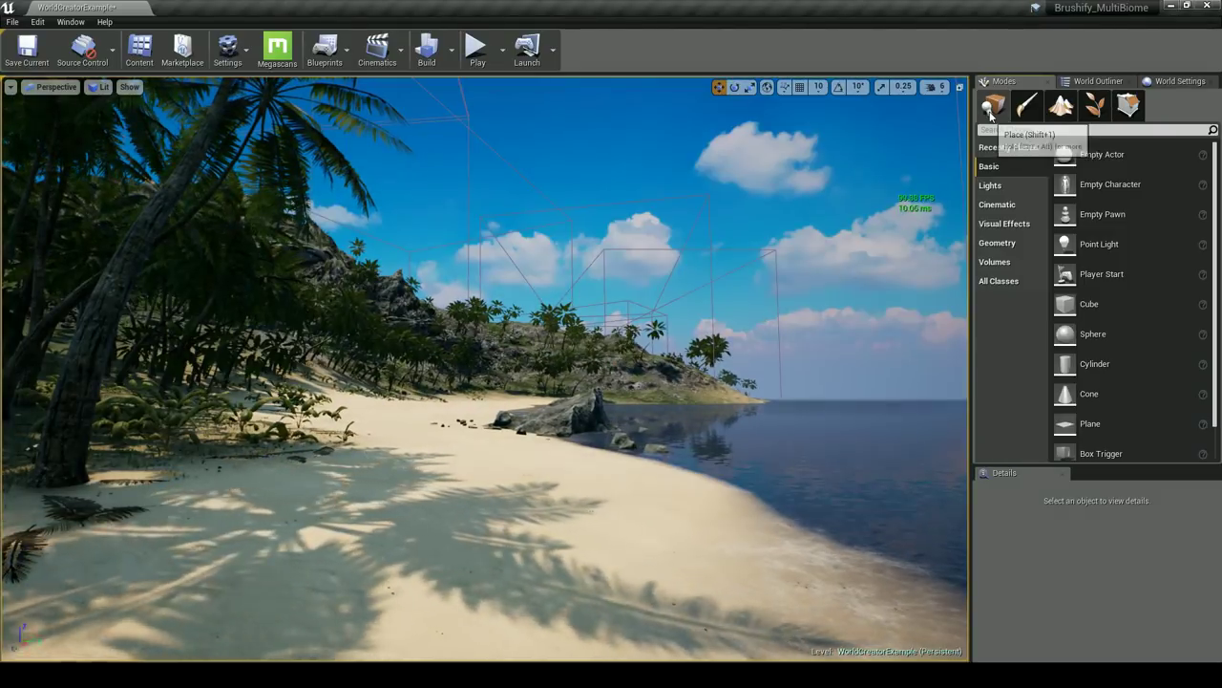
{"action": "left_click", "coordinate": [810, 195]}
{"action": "key", "text": "g"}
{"action": "key", "text": "Escape"}
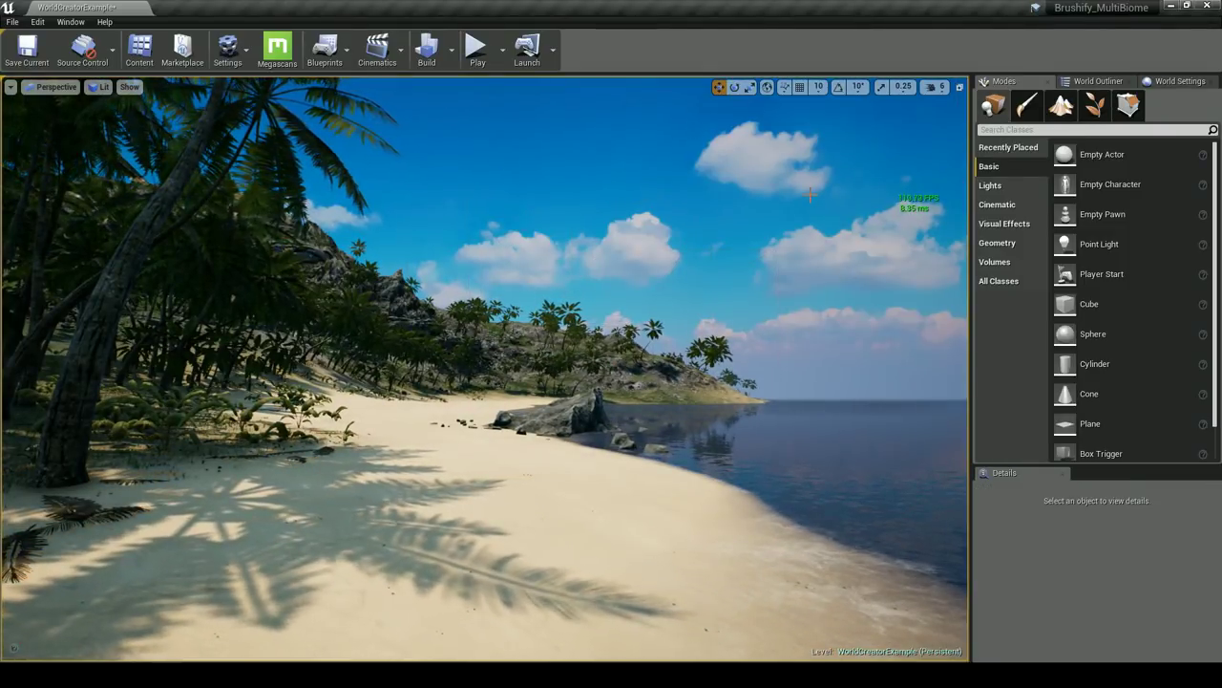
Remove the foreground leaning palm from the foliage and place a bent palm mesh, S_Palm_Bent, on the shore
{"action": "left_click", "coordinate": [1095, 105]}
{"action": "left_click", "coordinate": [994, 105]}
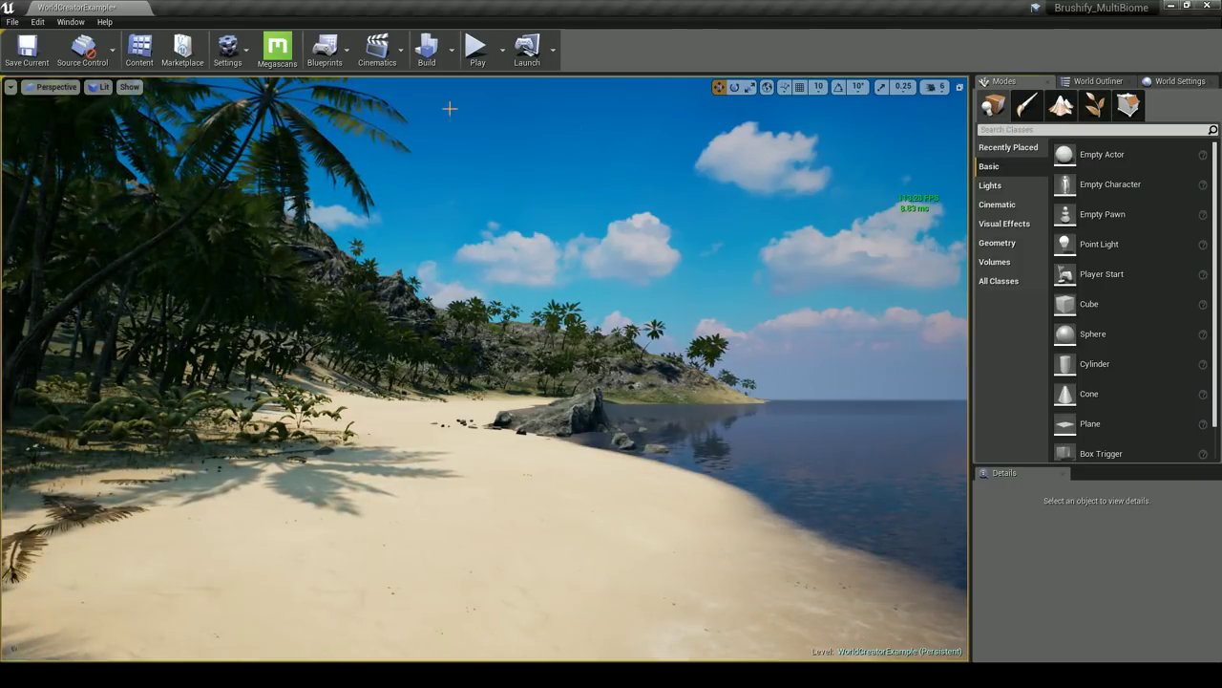
{"action": "left_click", "coordinate": [141, 50]}
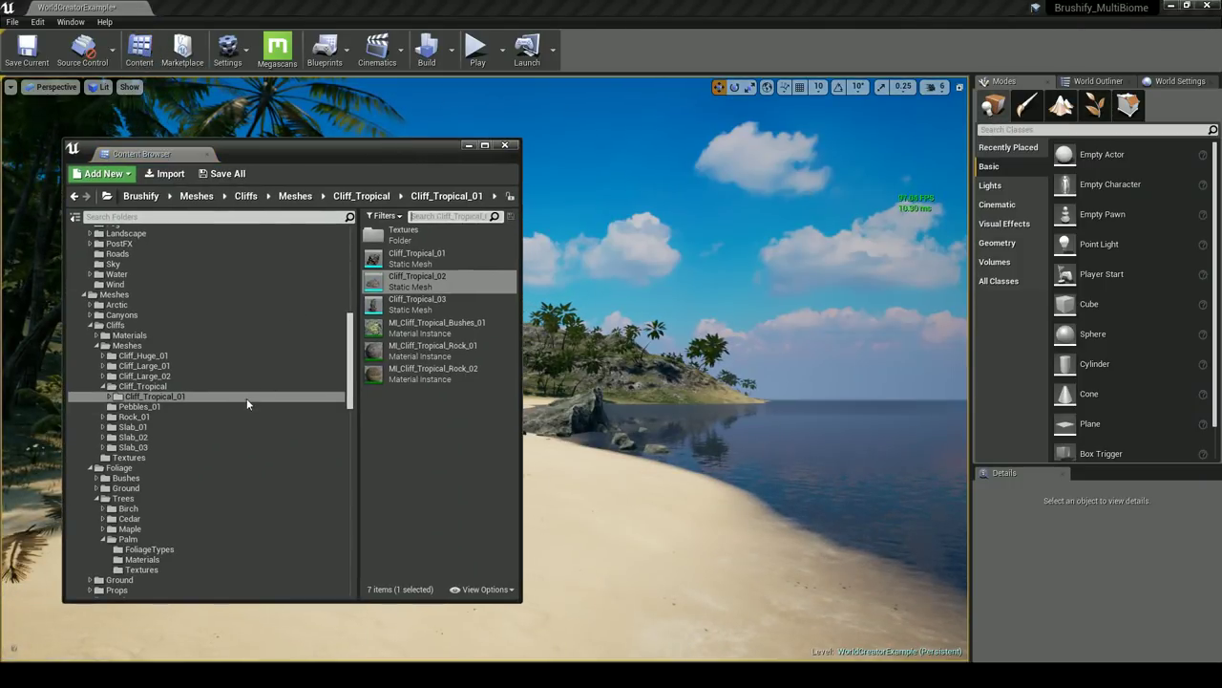
{"action": "left_click", "coordinate": [134, 519]}
{"action": "left_click_drag", "start_coordinate": [401, 325], "coordinate": [382, 518]}
{"action": "left_click", "coordinate": [504, 145]}
Move the bent palm beside the banana plants and rotate it so its trunk leans out over the beach
{"action": "key", "text": "e"}
{"action": "left_click_drag", "start_coordinate": [272, 489], "coordinate": [55, 426]}
{"action": "key", "text": "w"}
{"action": "key", "text": "e"}
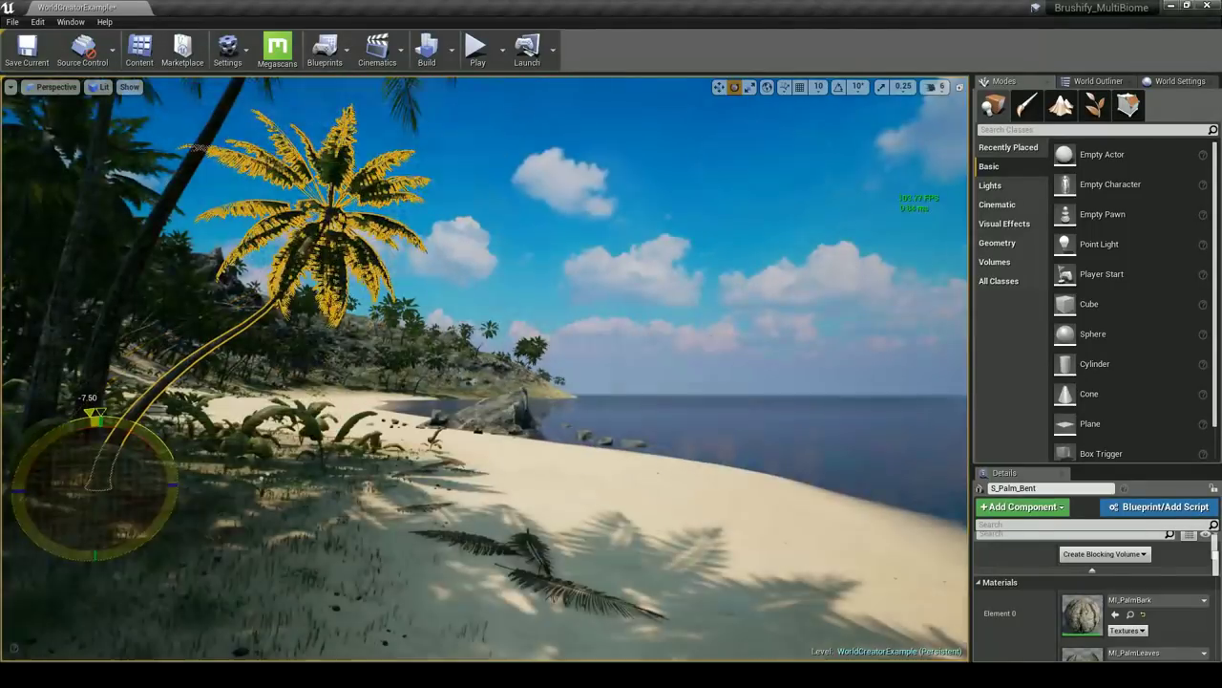
{"action": "left_click_drag", "start_coordinate": [55, 425], "coordinate": [147, 445]}
{"action": "key", "text": "w"}
{"action": "key", "text": "e"}
{"action": "left_click_drag", "start_coordinate": [75, 474], "coordinate": [78, 478]}
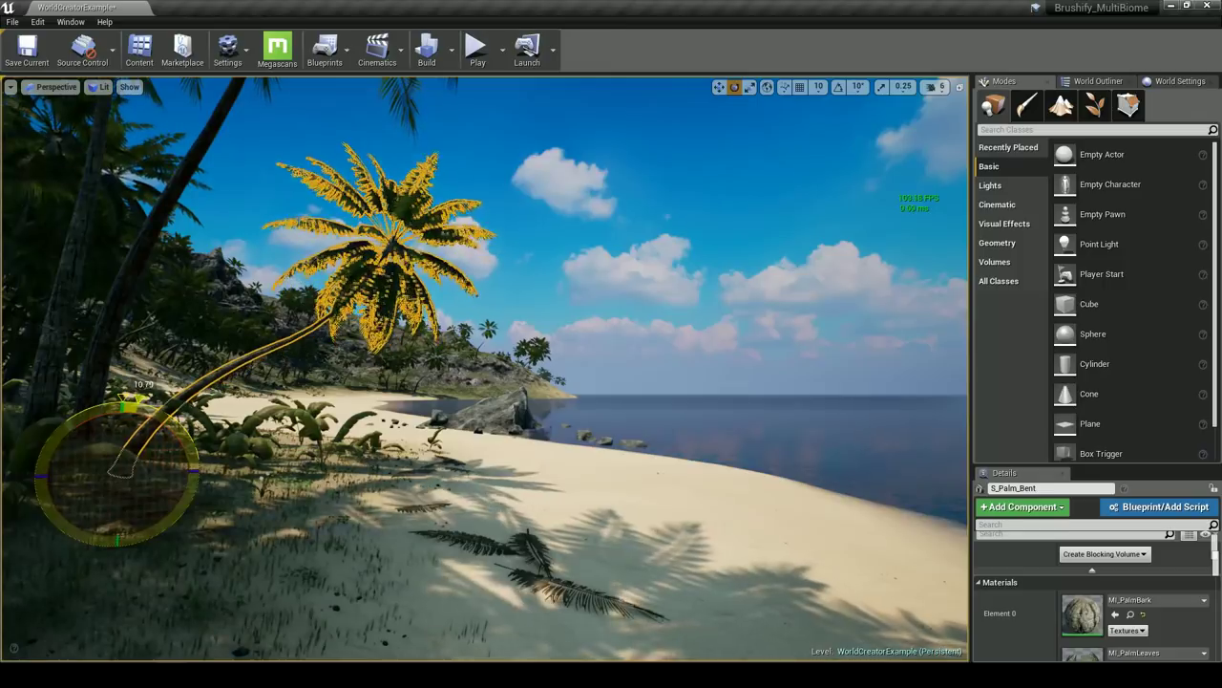
{"action": "left_click", "coordinate": [526, 326]}
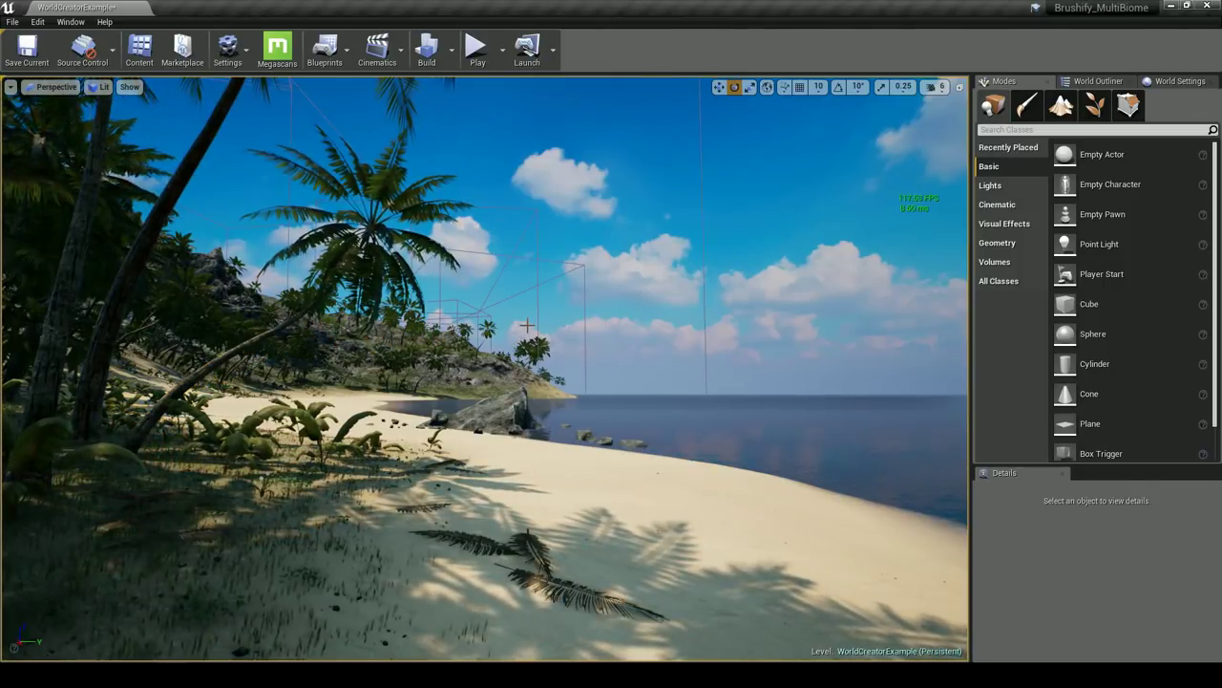
{"action": "left_click", "coordinate": [354, 247]}
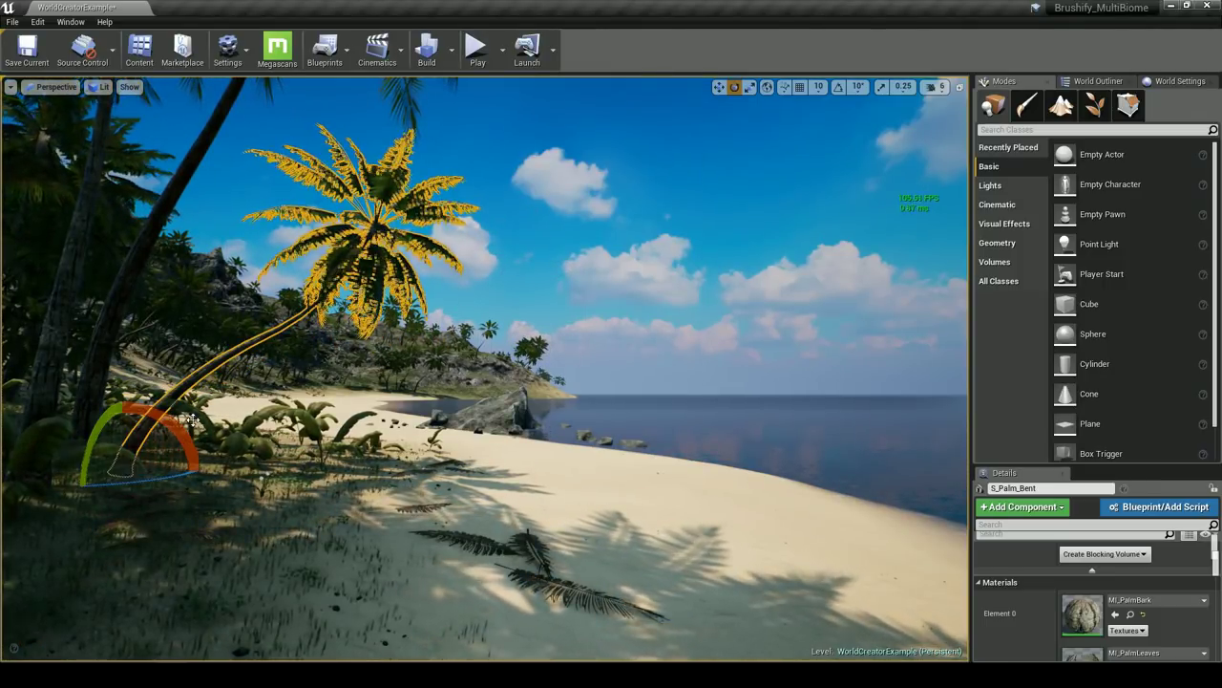
{"action": "left_click_drag", "start_coordinate": [196, 413], "coordinate": [191, 425]}
{"action": "left_click", "coordinate": [484, 279]}
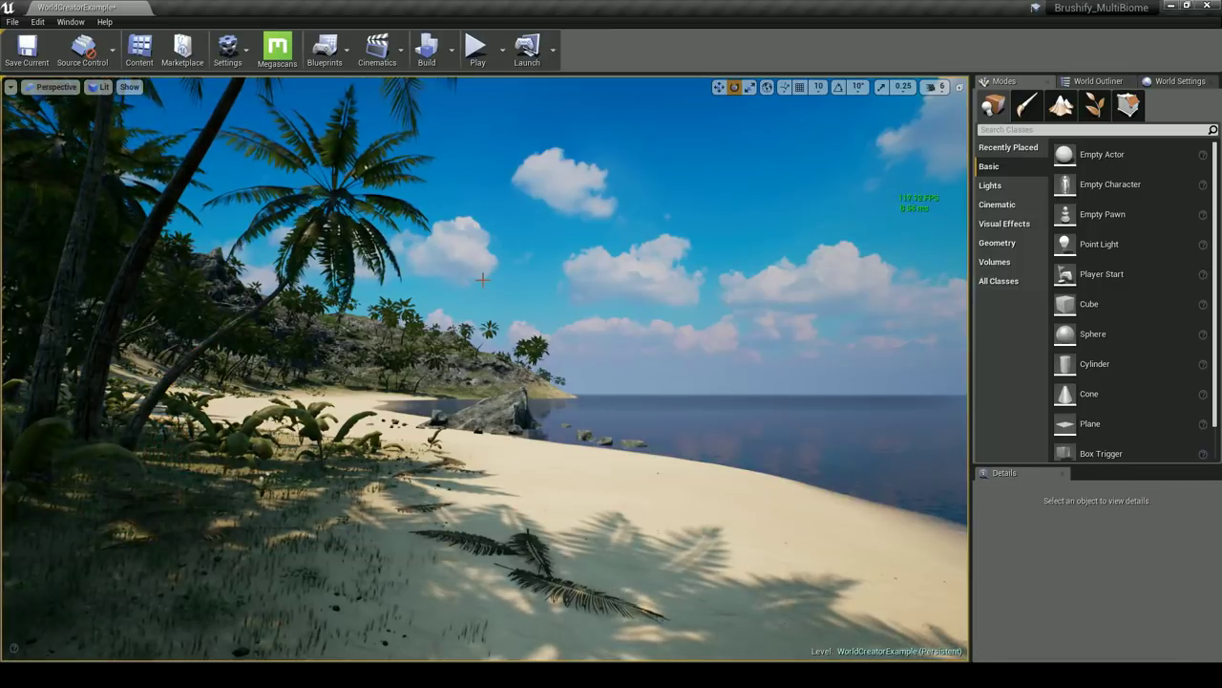
Move the large shoreline rock out into the shallow water
{"action": "left_click", "coordinate": [508, 403]}
{"action": "key", "text": "w"}
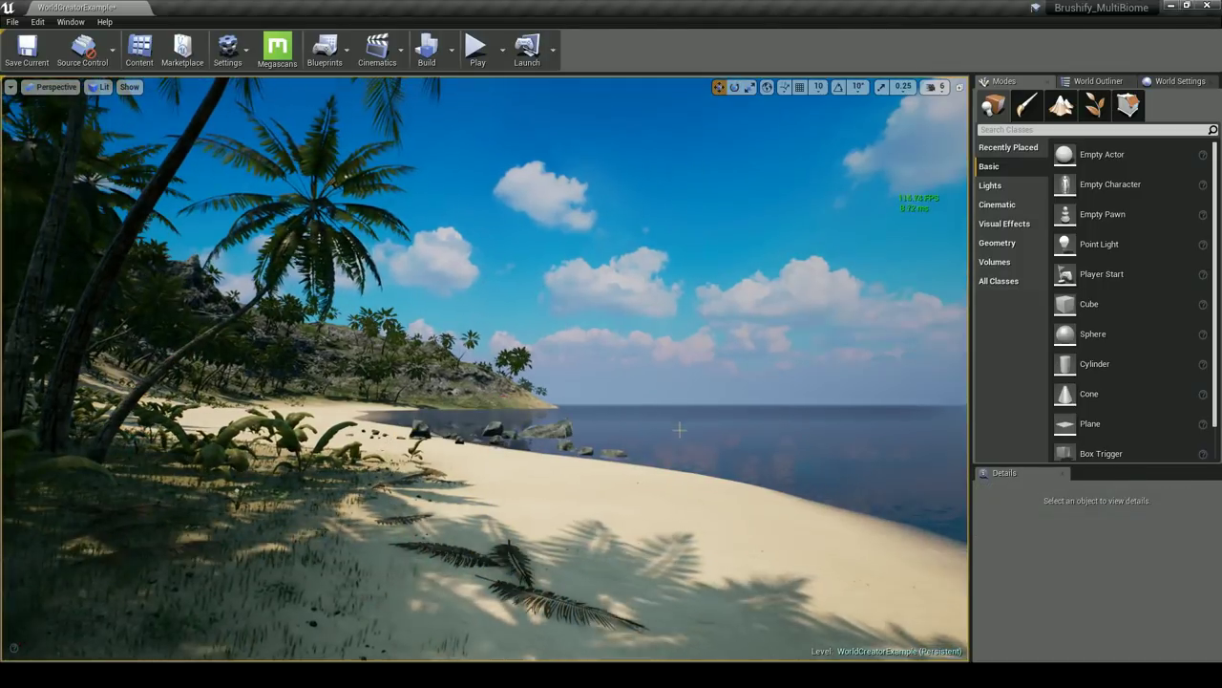
Enable the WaterColor override in S_Water's MI_Ocean_Inst material instance and close its editor
{"action": "left_click", "coordinate": [680, 429]}
{"action": "scroll", "coordinate": [1098, 573], "scroll_direction": "down", "scroll_amount": 3}
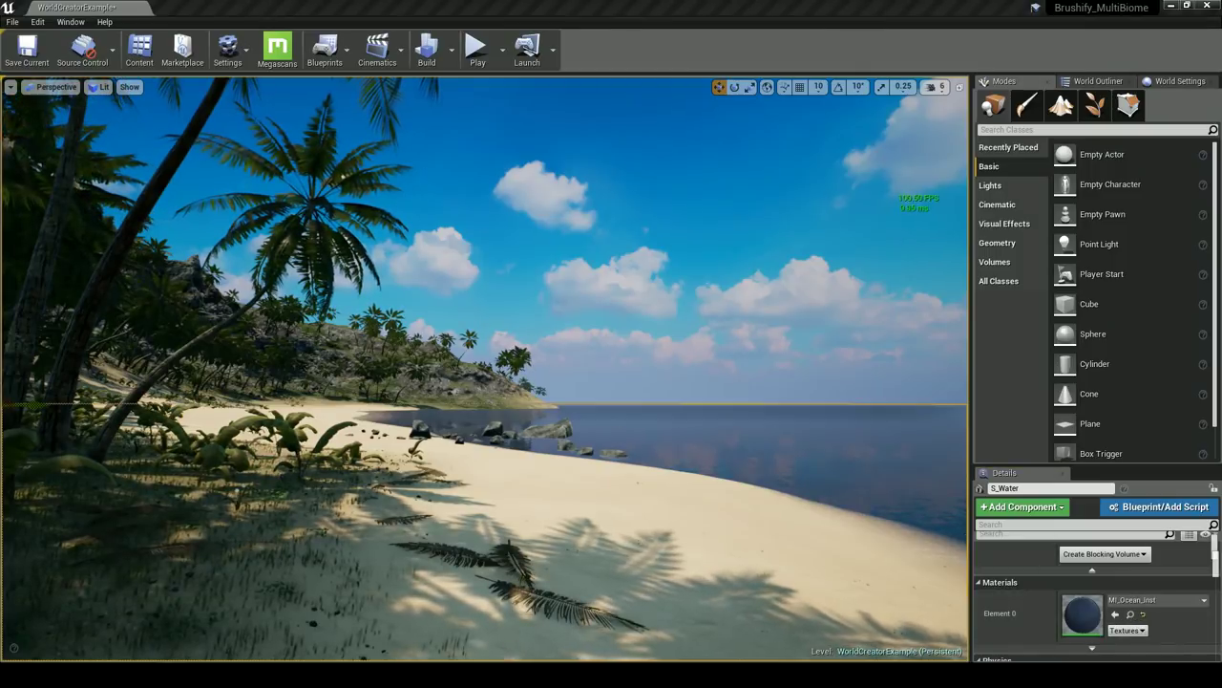
{"action": "left_click_drag", "start_coordinate": [0, 134], "coordinate": [485, 121]}
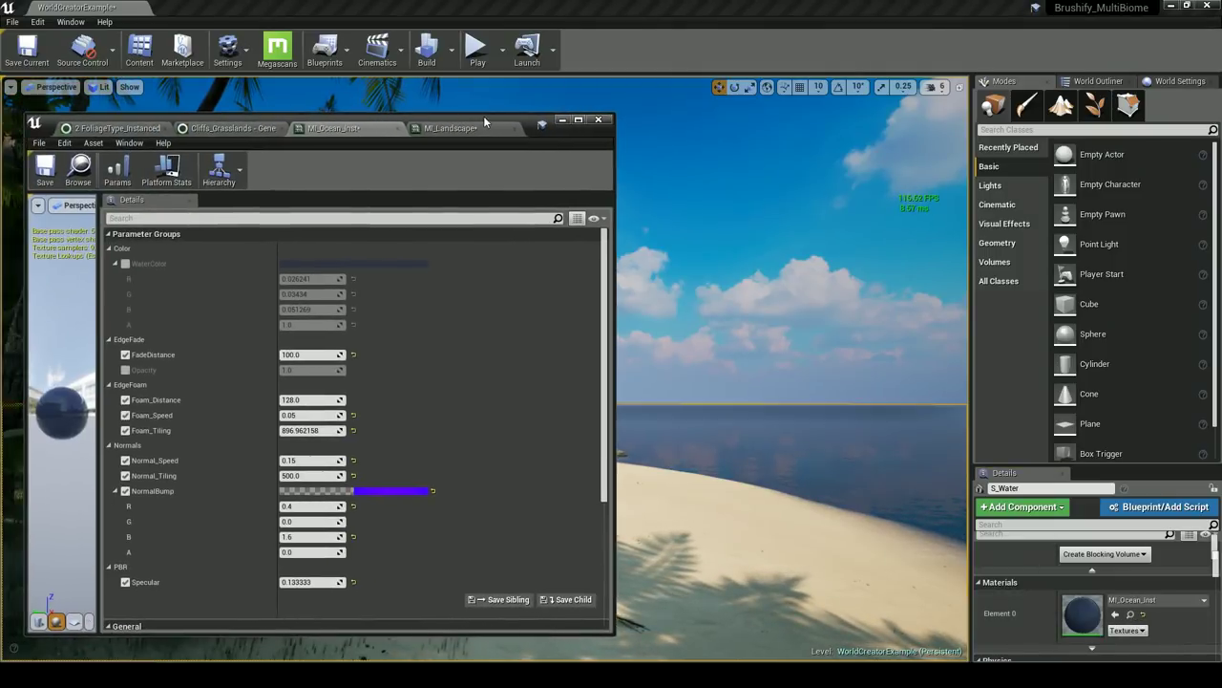
{"action": "scroll", "coordinate": [382, 291], "scroll_direction": "down", "scroll_amount": 1}
{"action": "left_click", "coordinate": [125, 250]}
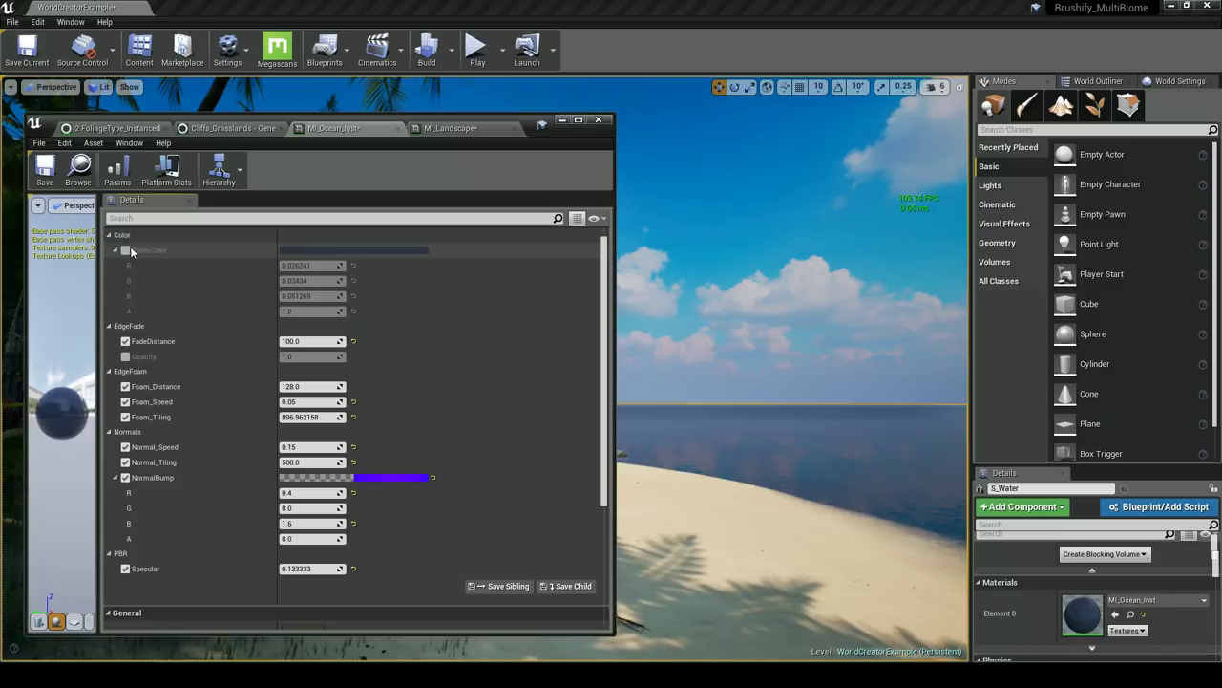
{"action": "left_click", "coordinate": [397, 129]}
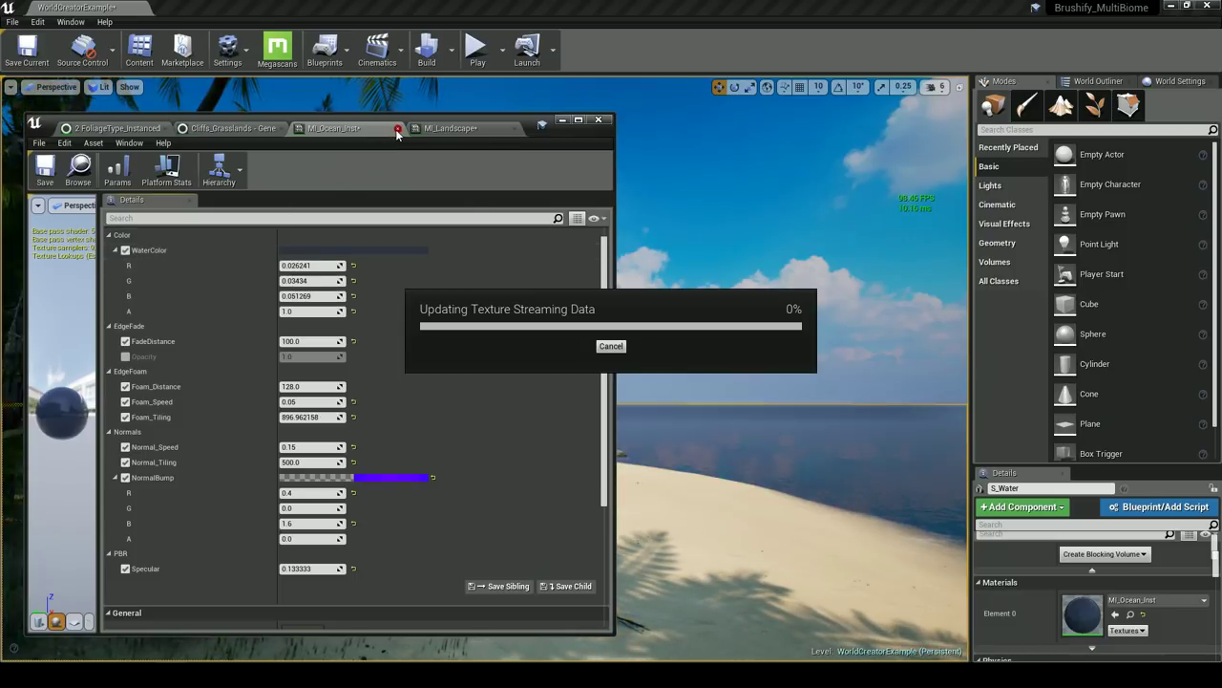
{"action": "left_click", "coordinate": [563, 120]}
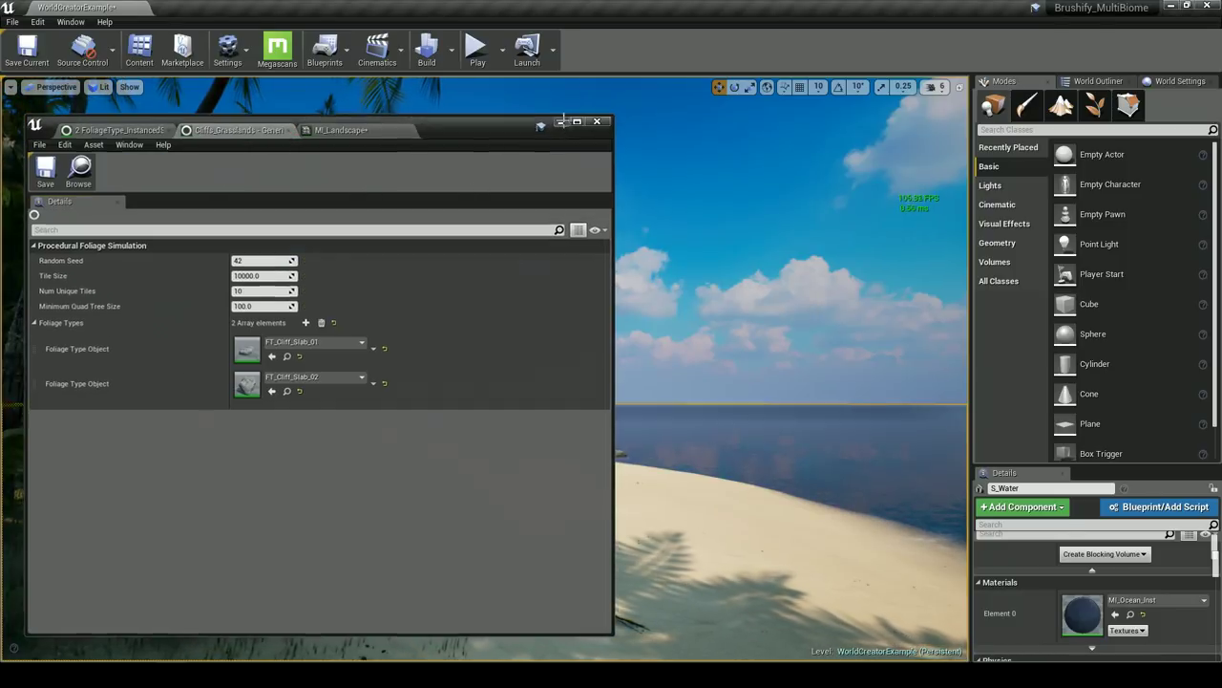
Switch the water surface to the clearer teal ocean material instance and inspect its WaterColor parameter
{"action": "left_click_drag", "start_coordinate": [1113, 467], "coordinate": [1112, 363]}
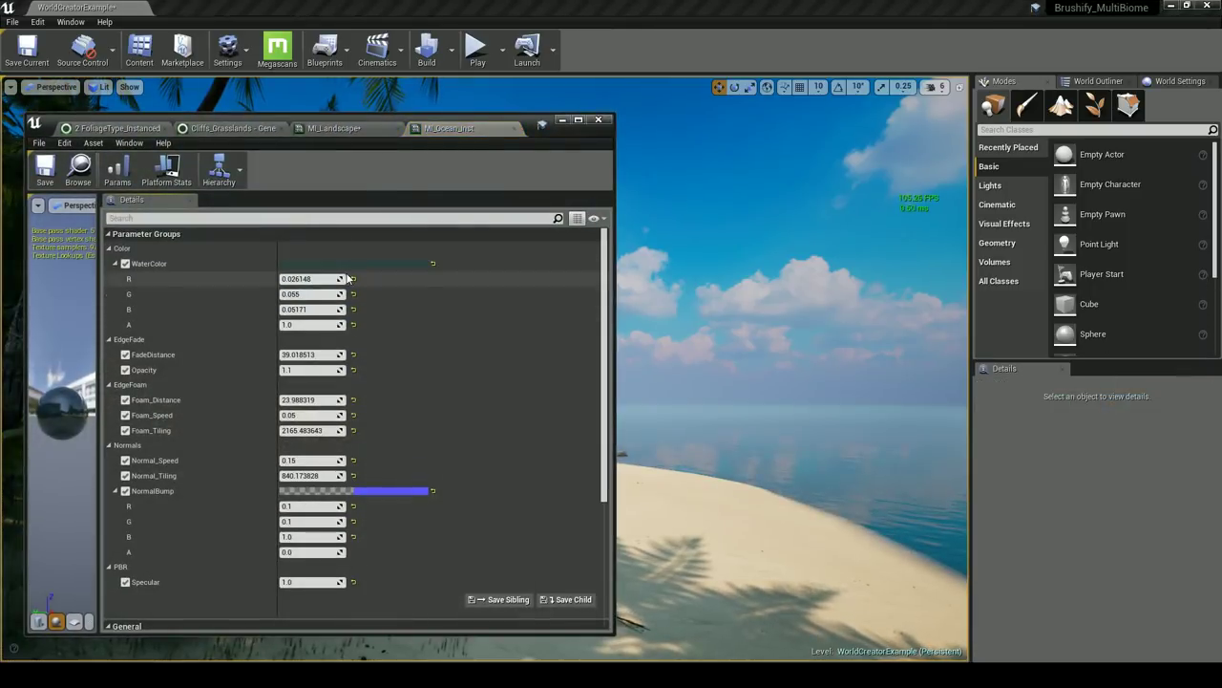
{"action": "left_click", "coordinate": [311, 265]}
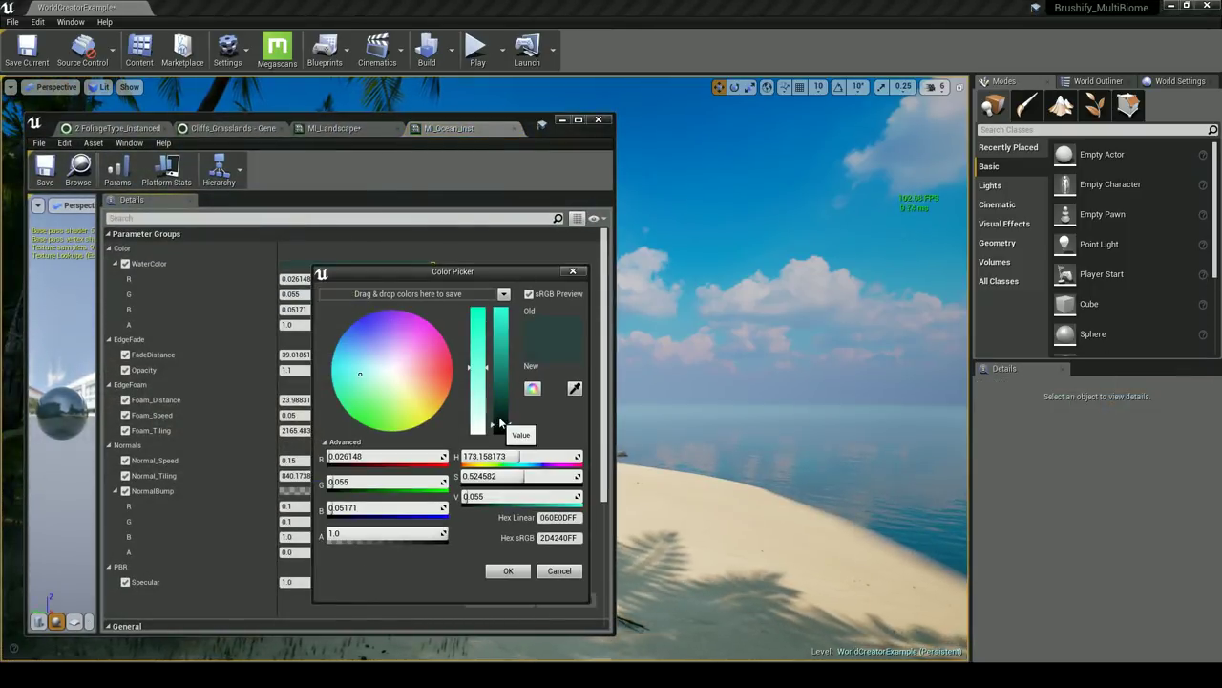
{"action": "left_click", "coordinate": [560, 570]}
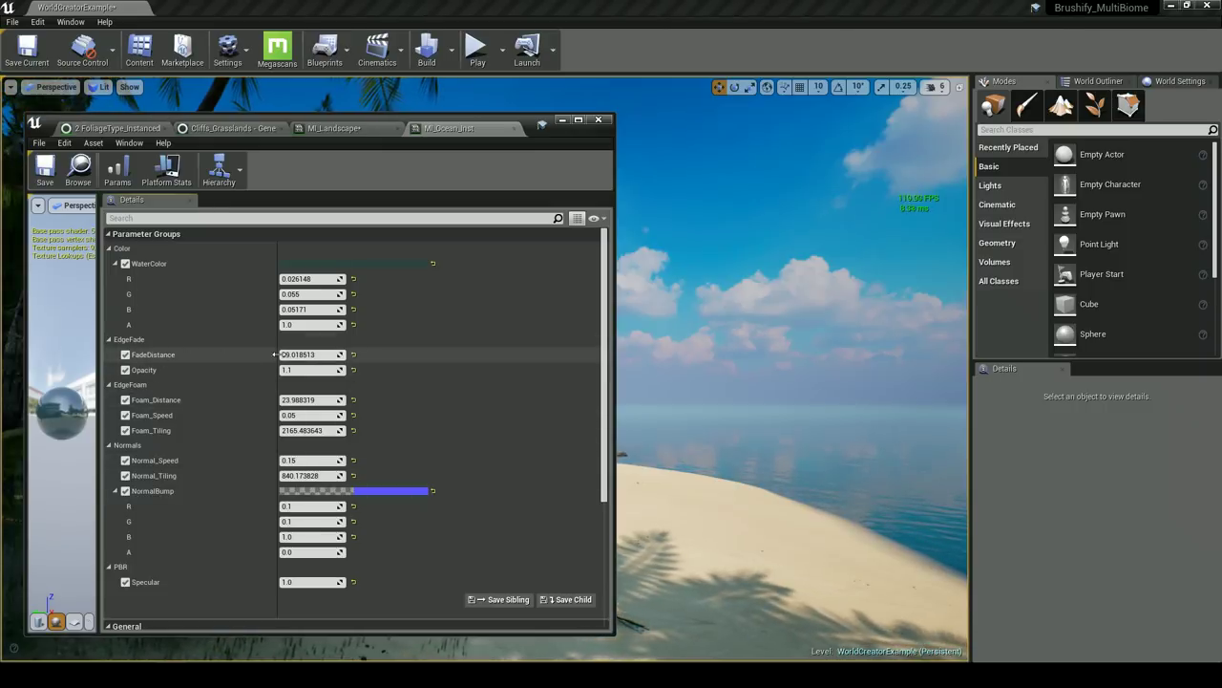
{"action": "left_click", "coordinate": [514, 130]}
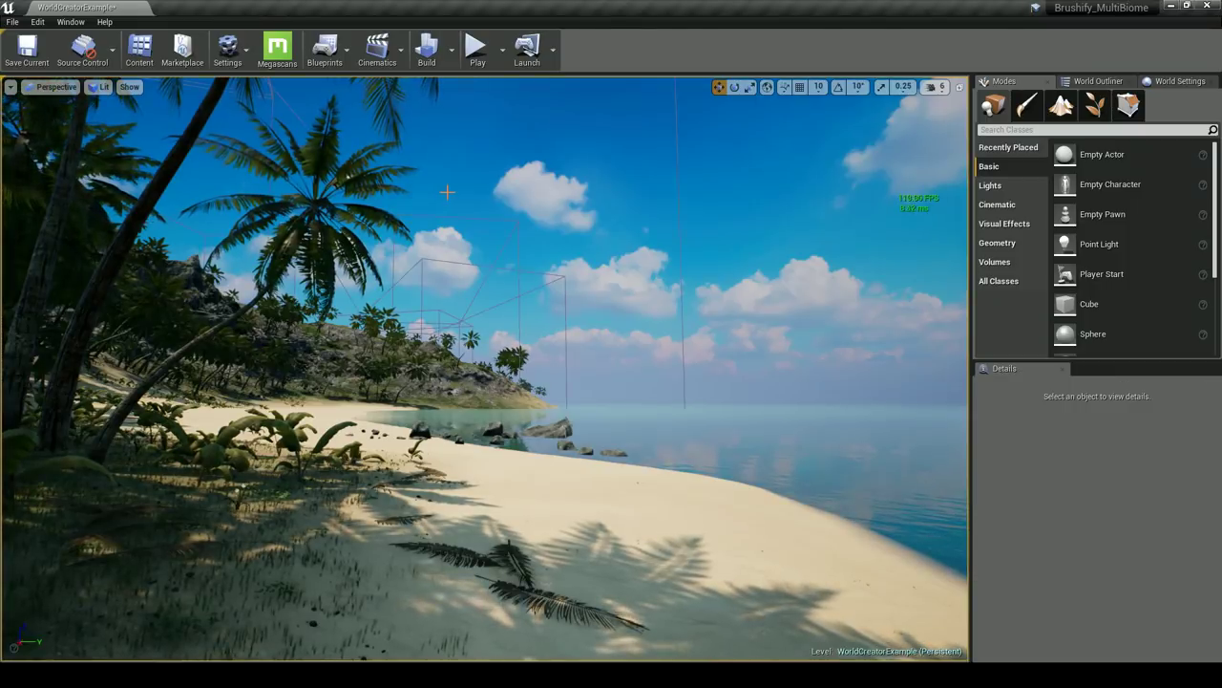
Survey the sandy beach and rocky shallows, and play-test the level by running the character along the shore
{"action": "left_click", "coordinate": [1098, 81]}
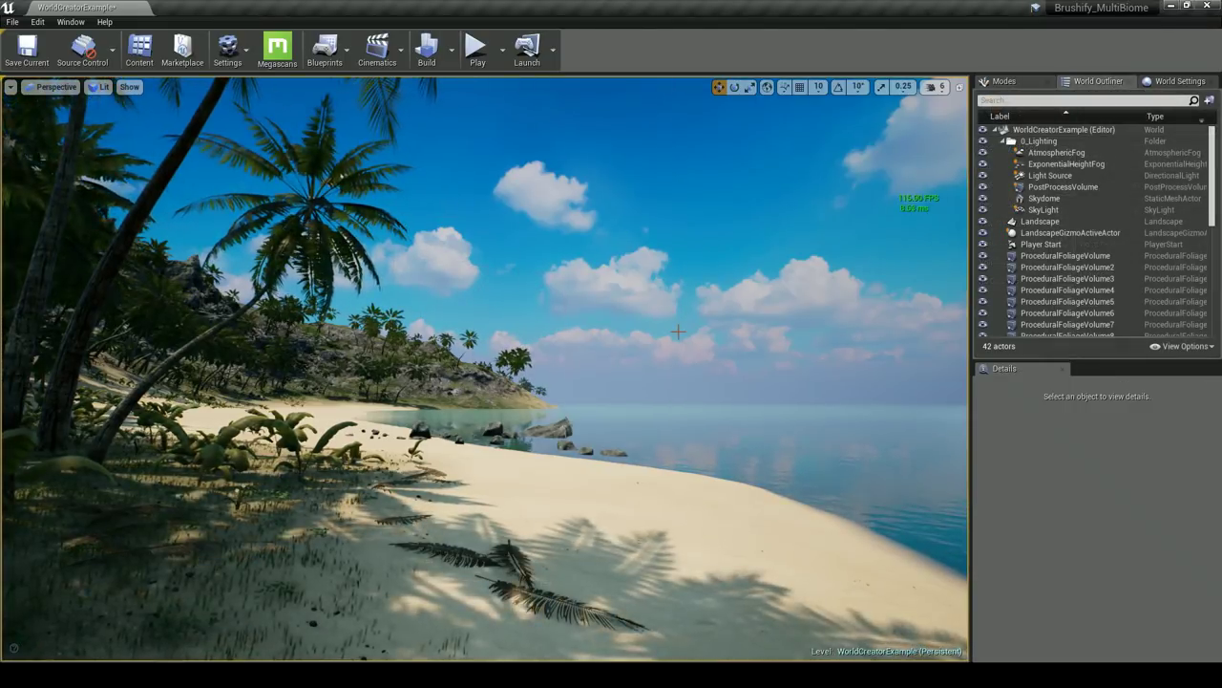
{"action": "right_click_drag", "start_coordinate": [717, 308], "coordinate": [611, 308]}
{"action": "key", "text": "s"}
{"action": "key", "text": "w"}
{"action": "right_click_drag", "start_coordinate": [587, 381], "coordinate": [701, 381]}
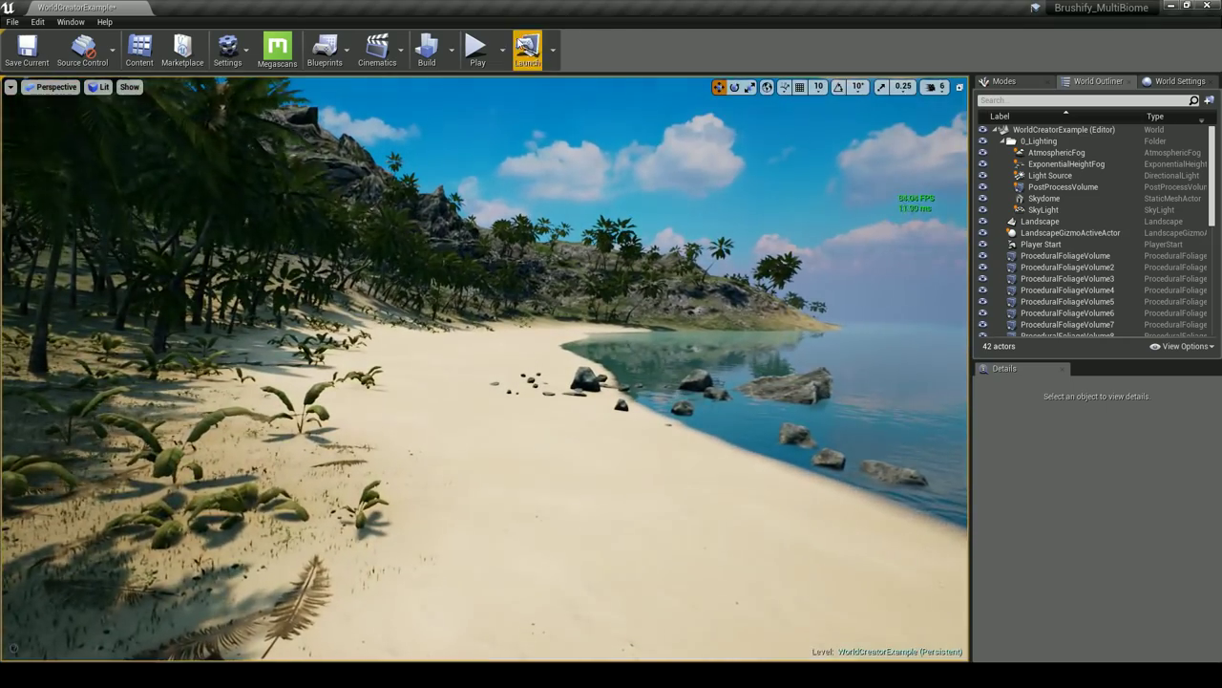
{"action": "left_click", "coordinate": [477, 47]}
{"action": "key", "text": "w"}
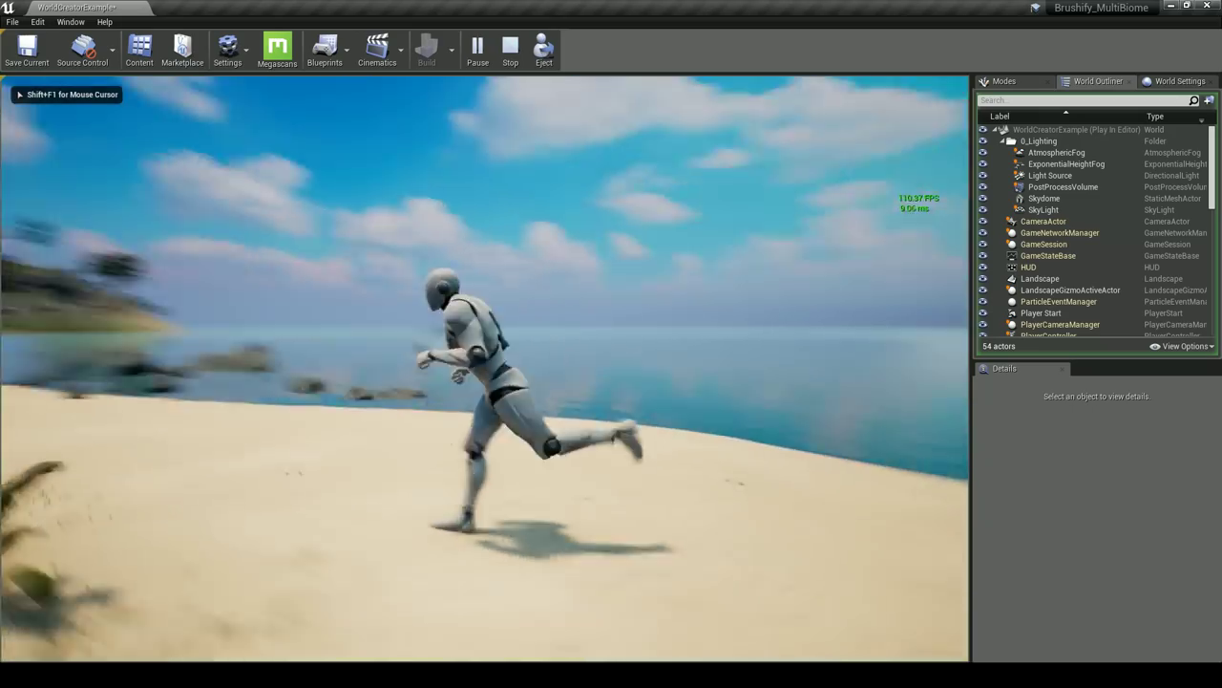